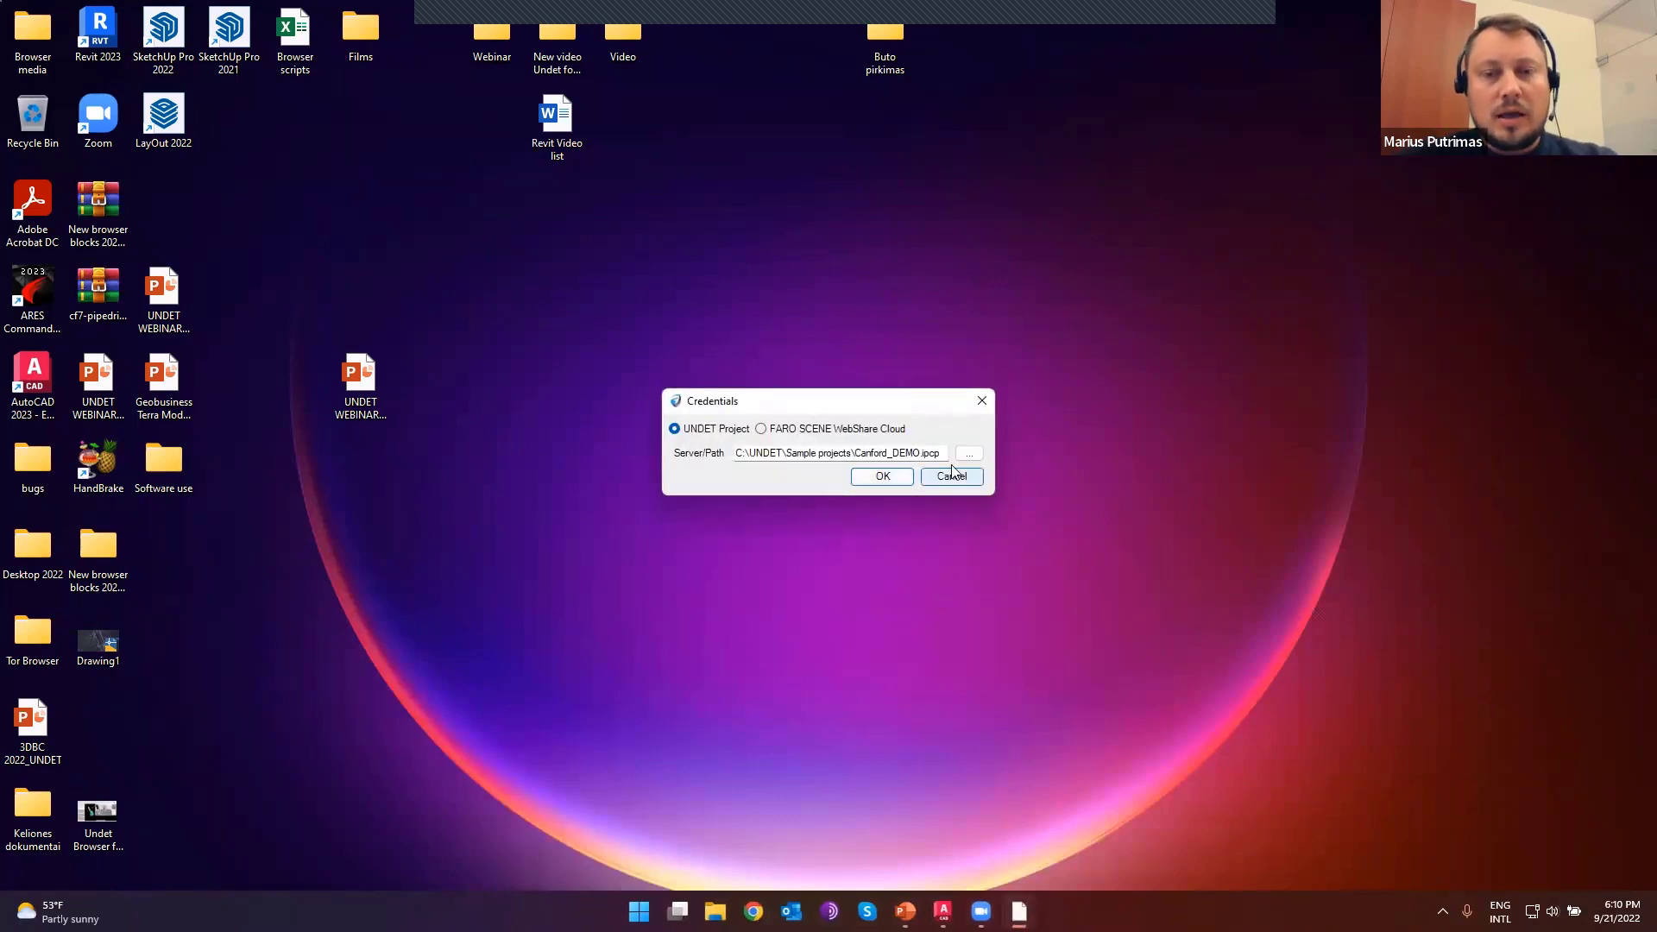
- Open the sample project Factory.ipcp from the Sample projects folder and maximize the viewer window
left_click(967, 456)
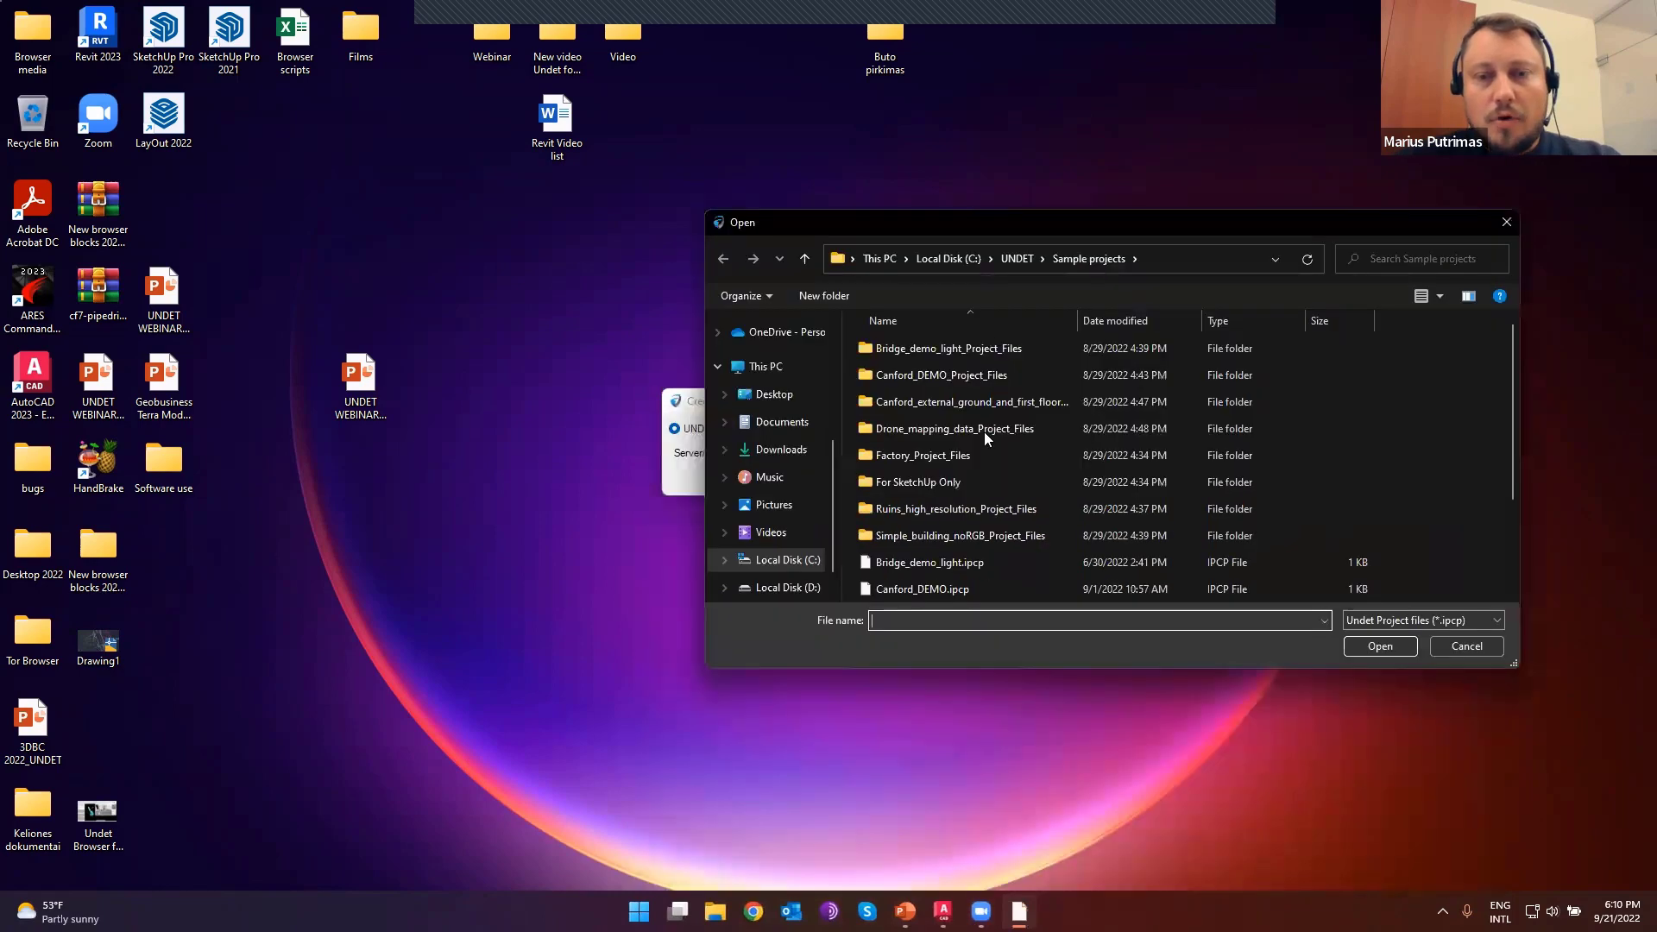
scroll(936, 587, "down", 1)
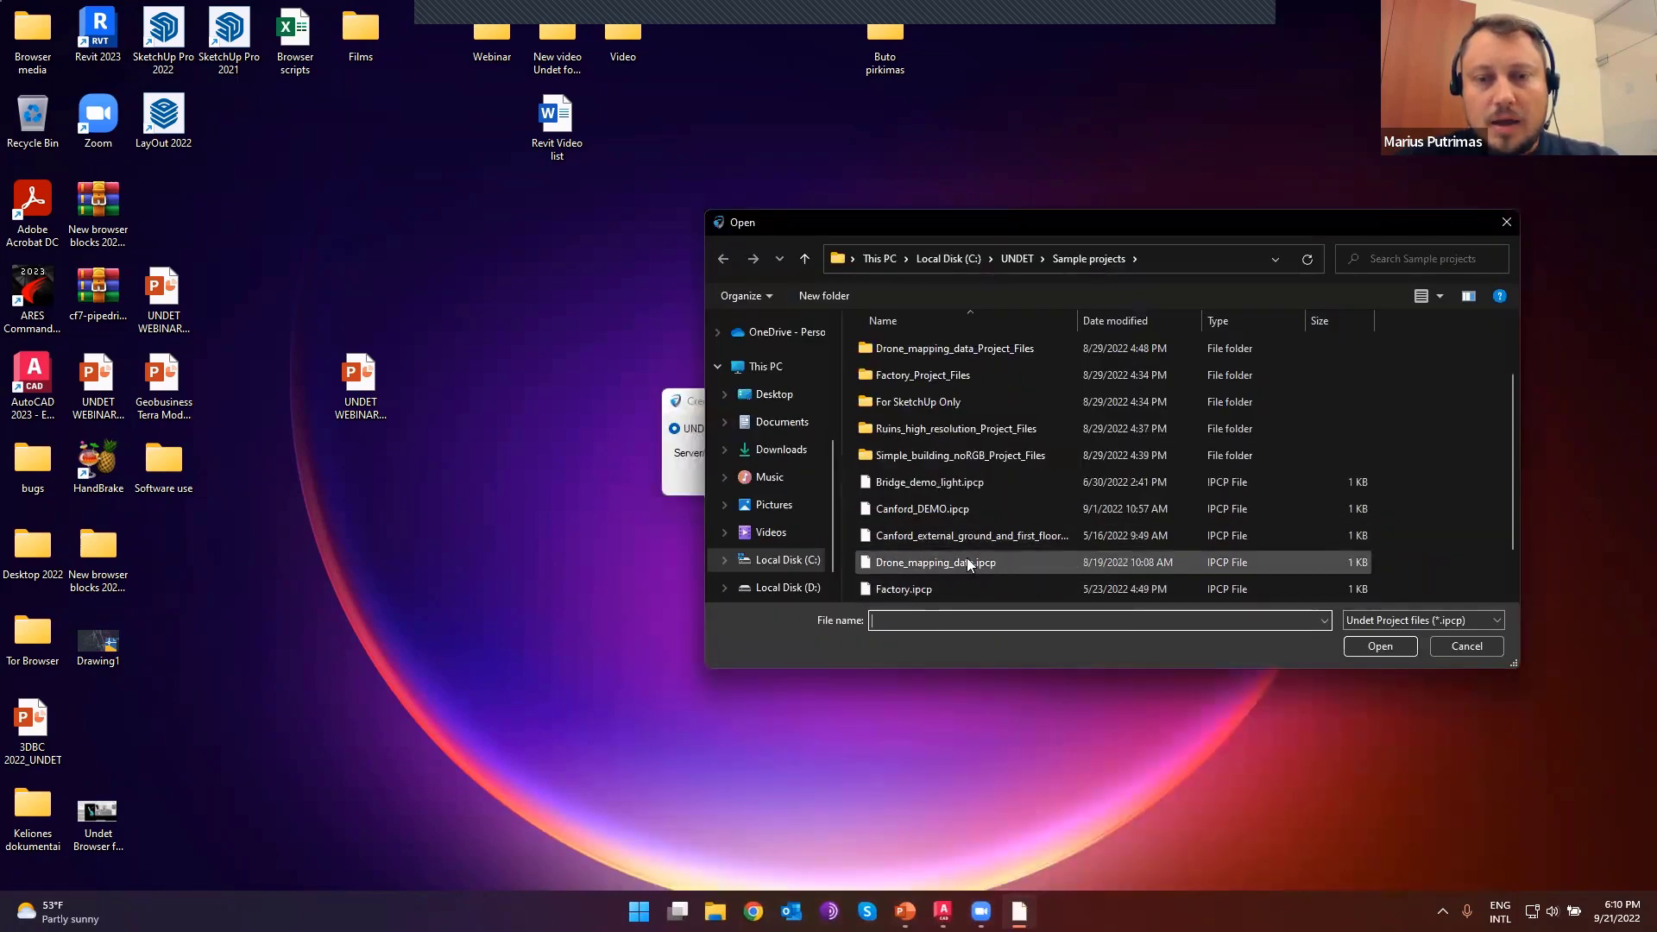
left_click(918, 589)
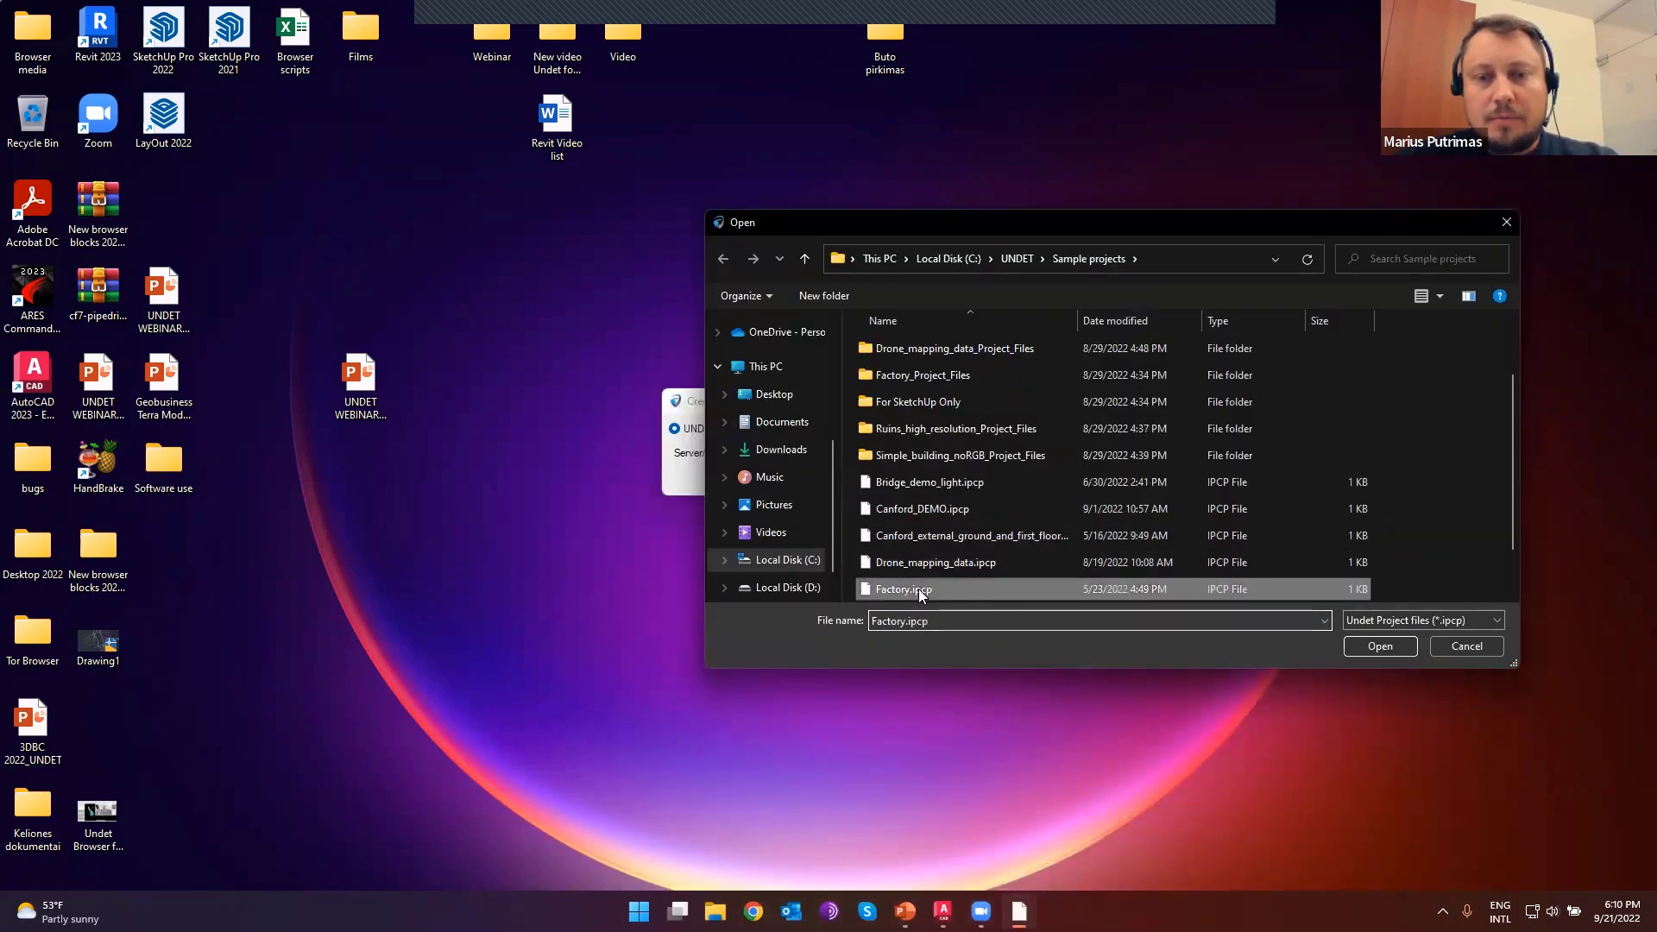
left_click(1379, 646)
left_click(876, 483)
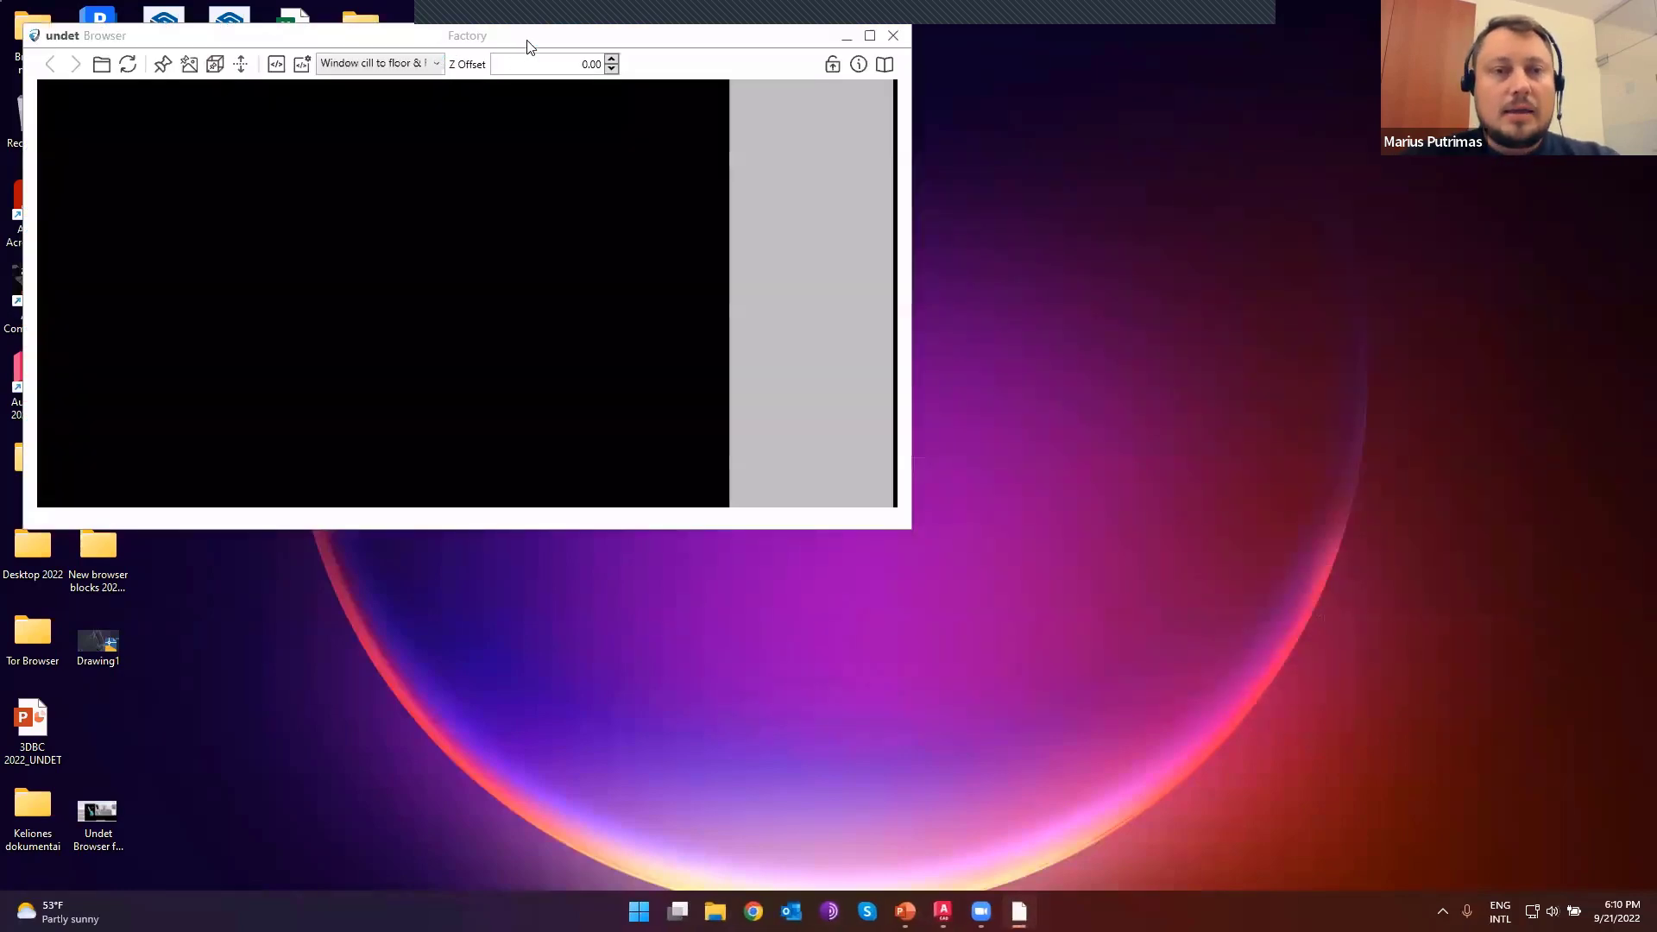
double_click(531, 31)
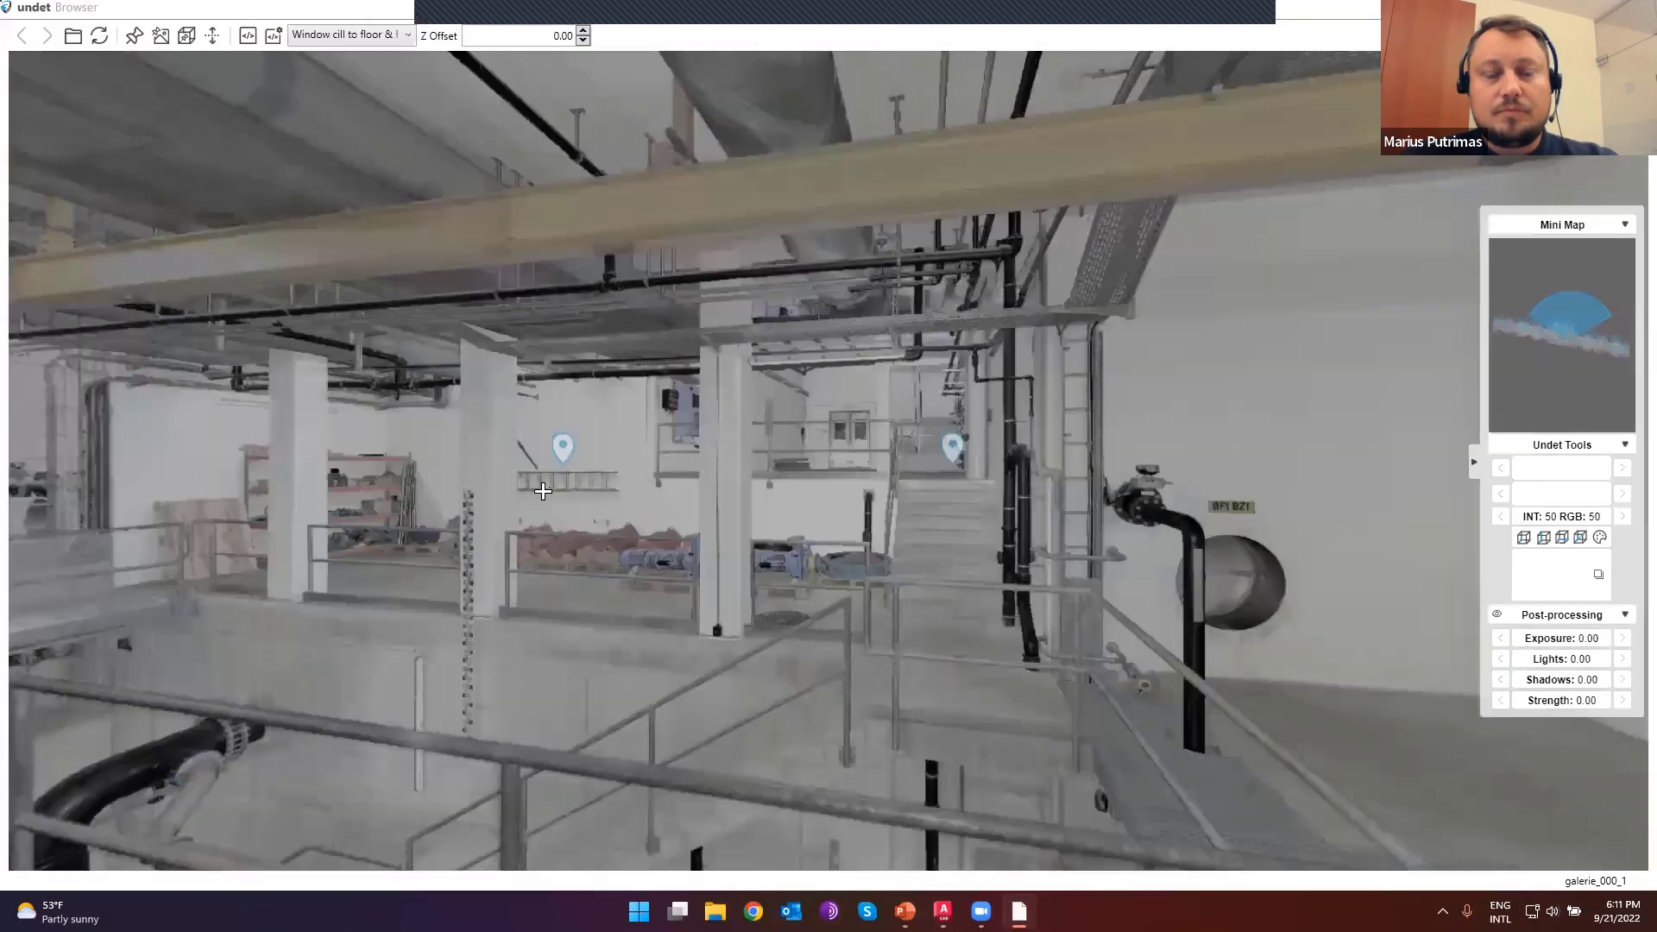
- Look around the factory panorama and move to scan galerie_003_1 beside the blue pumps
left_click_drag(698, 406, 259, 509)
left_click_drag(976, 506, 705, 498)
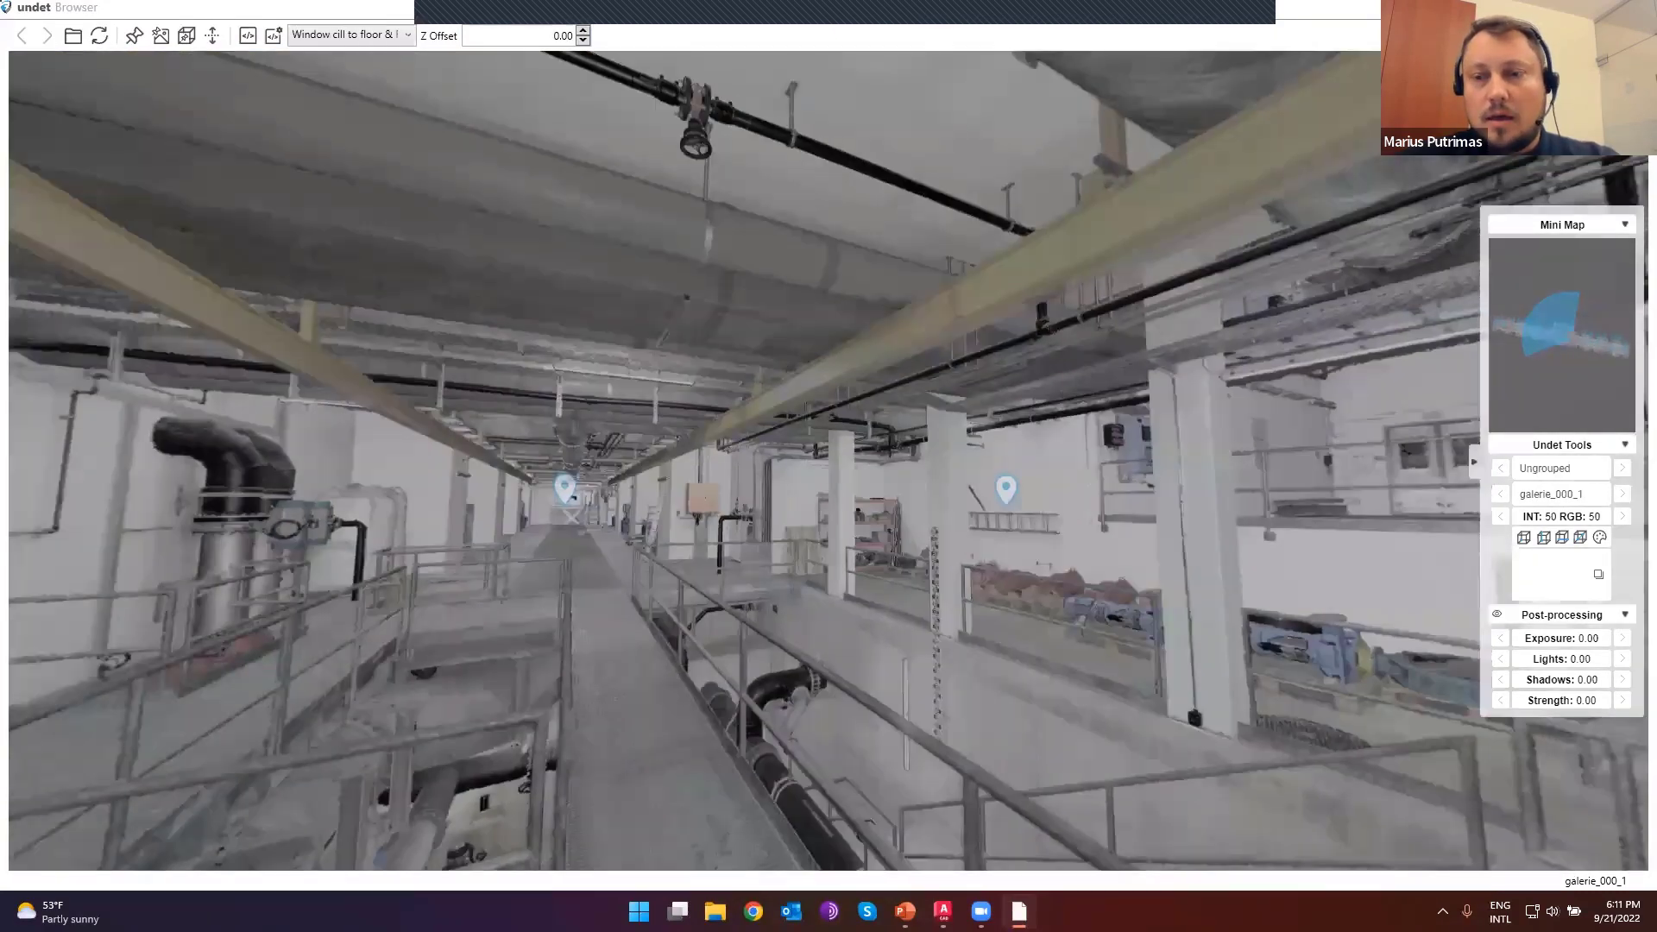
left_click_drag(805, 448, 624, 550)
left_click(624, 549)
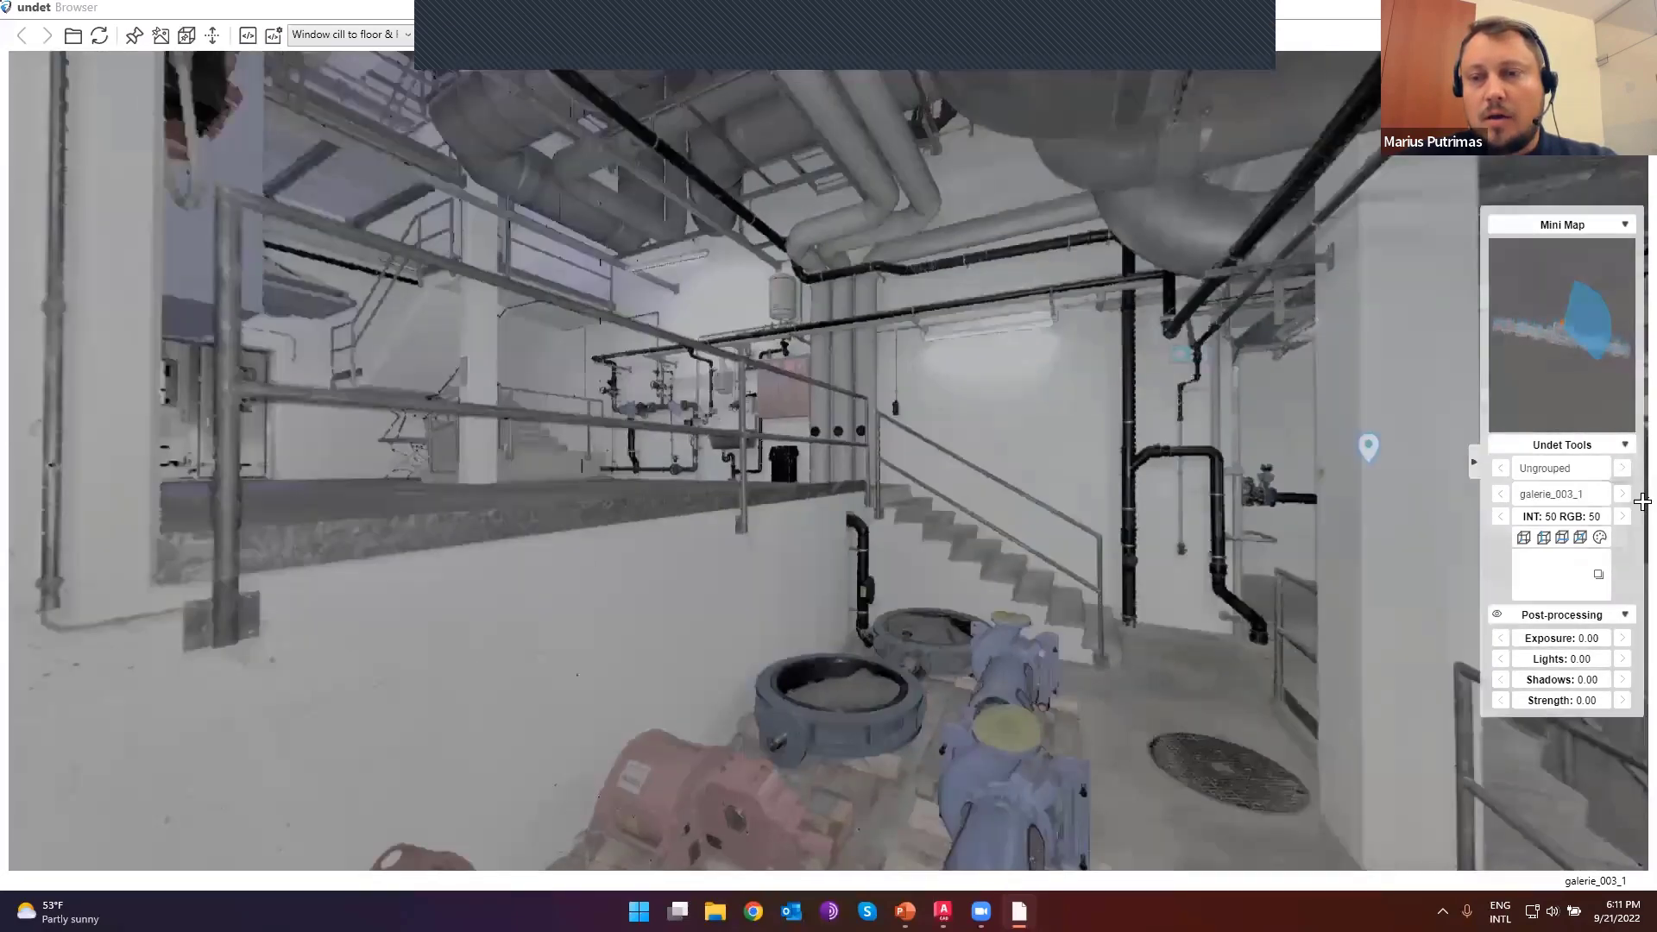
left_click_drag(1642, 501, 1545, 515)
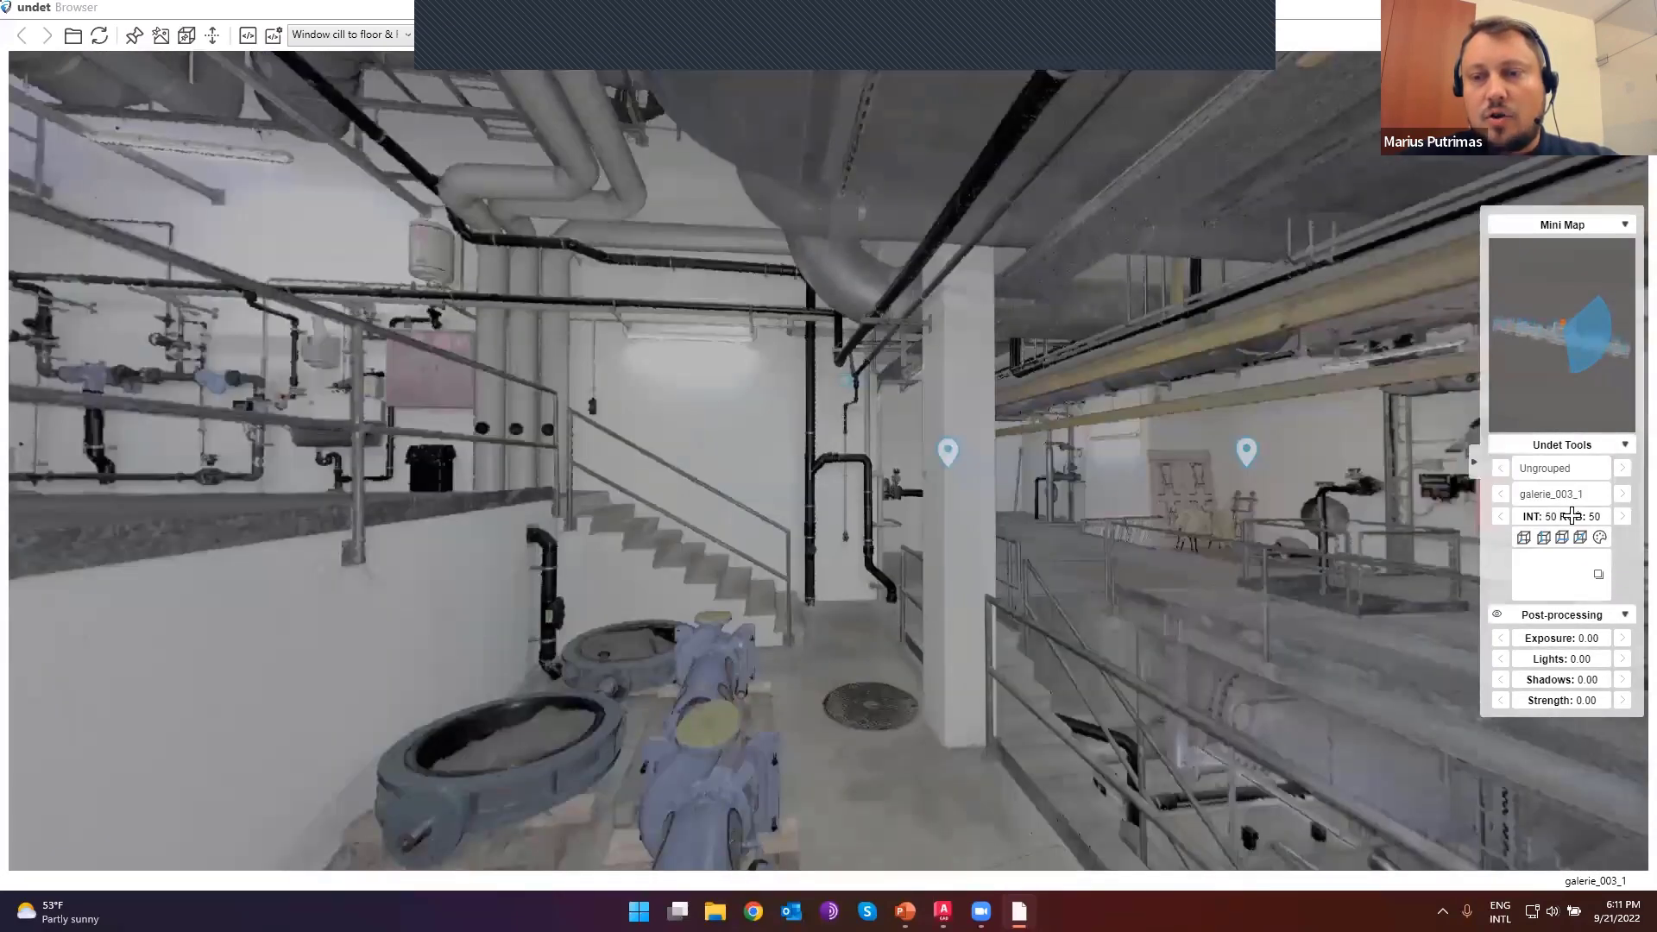
- Compare the scan in full RGB and full intensity, and blend it to about 27 intensity and 73 RGB
left_click(1604, 517)
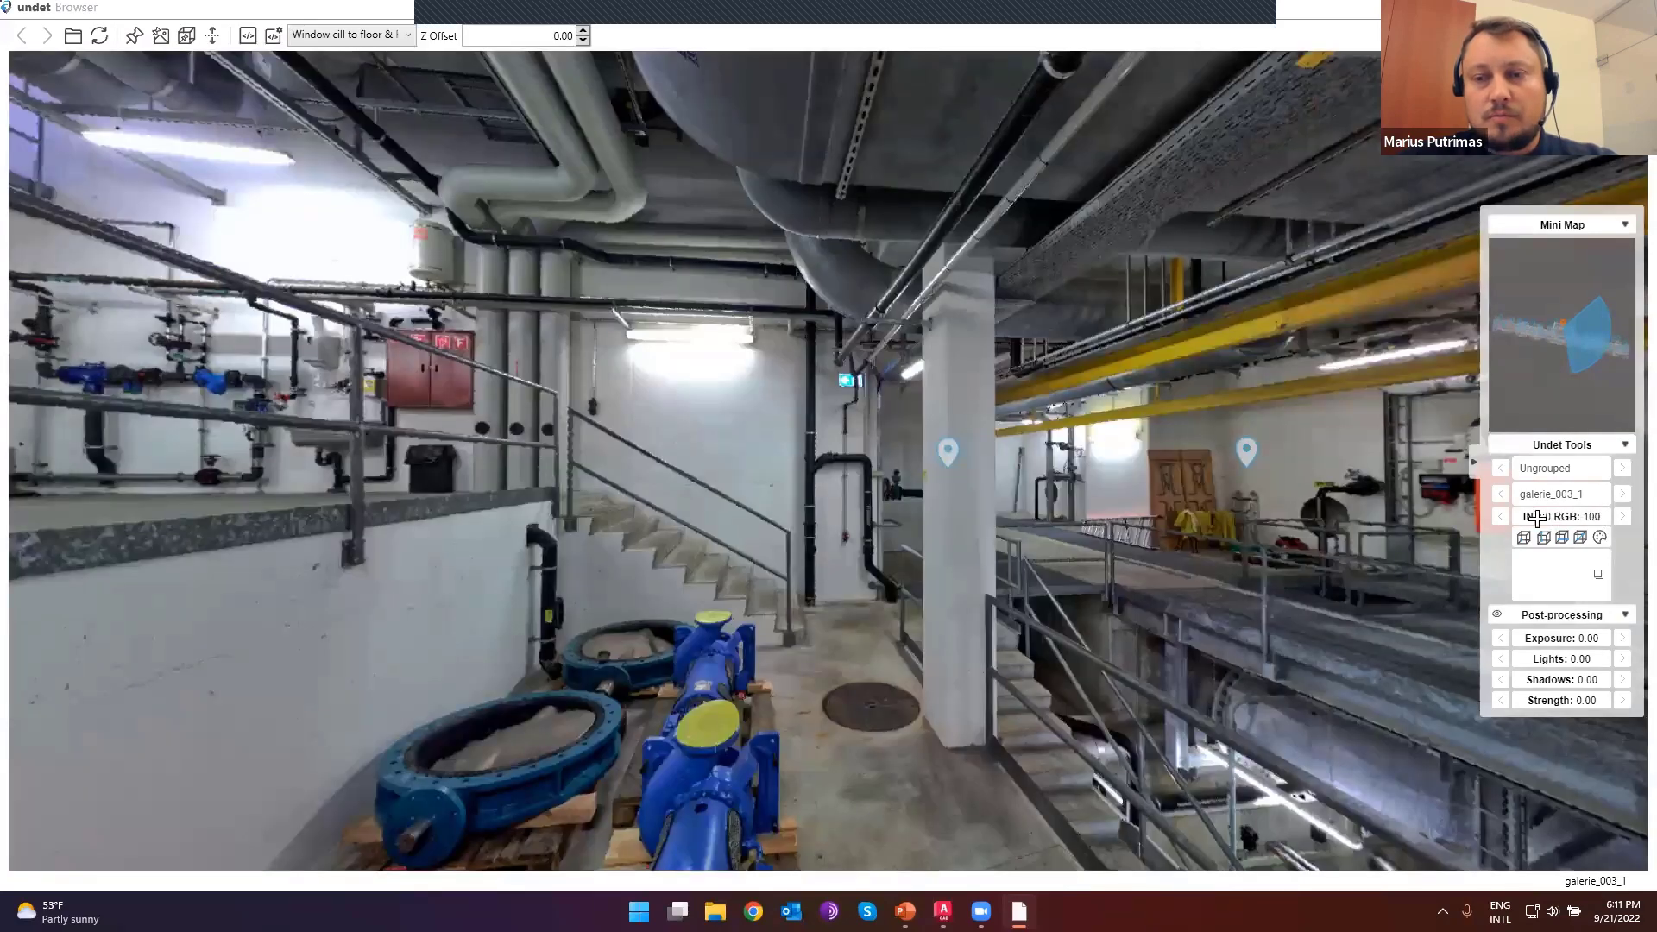
left_click_drag(1537, 518, 1482, 519)
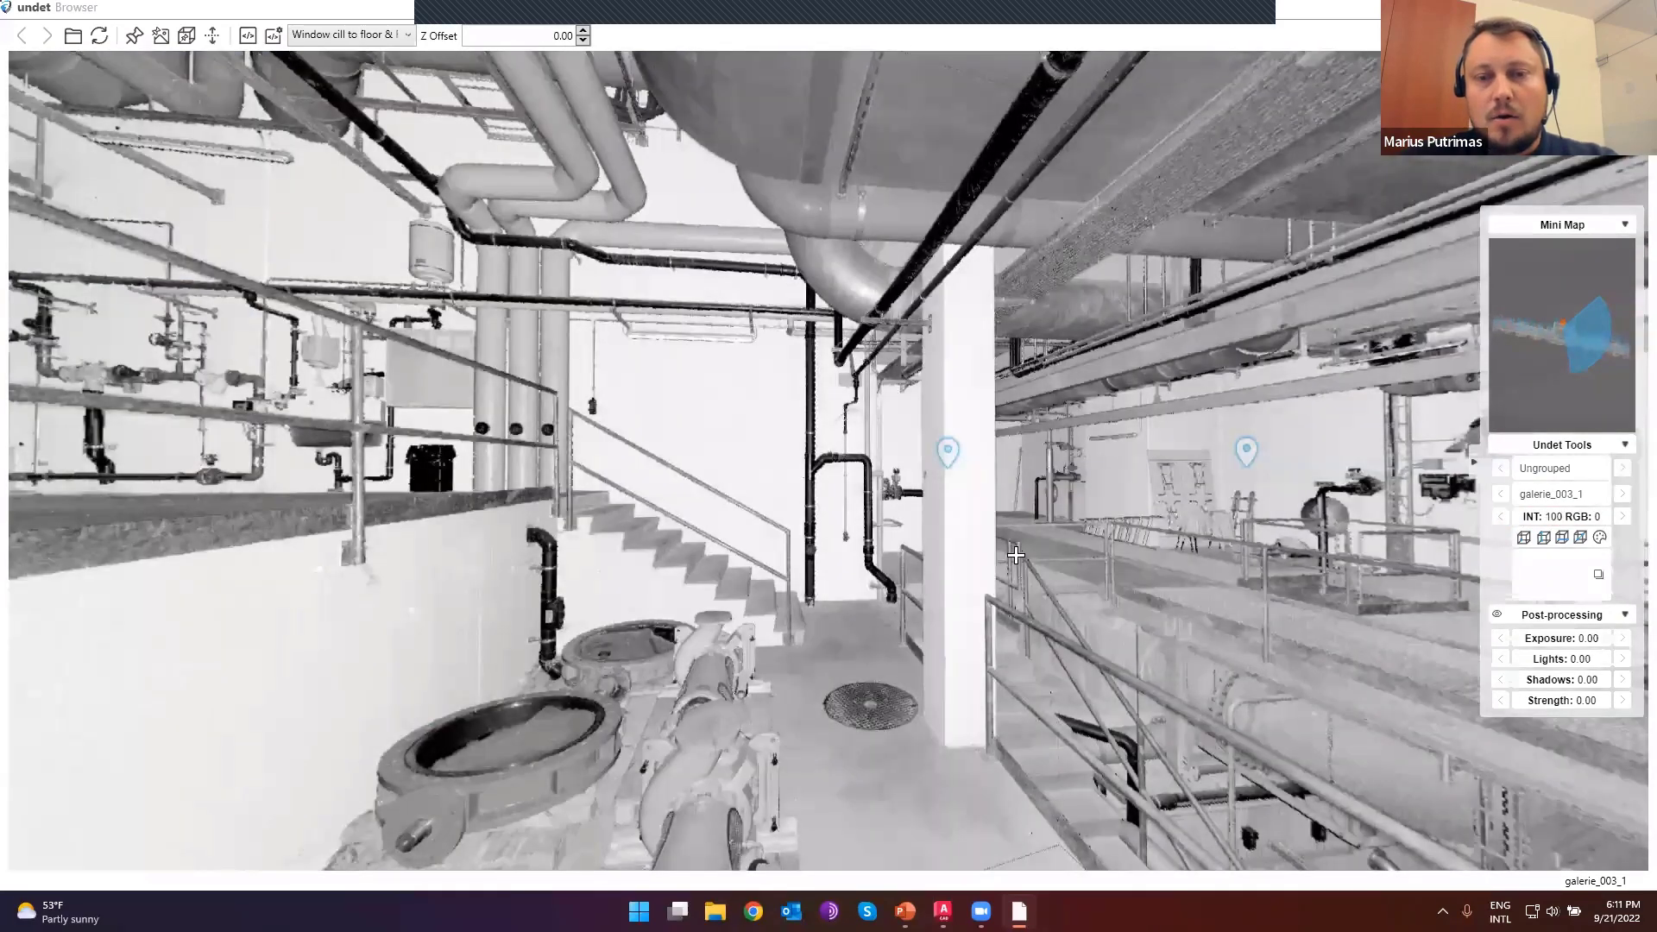
left_click_drag(1642, 526, 1599, 518)
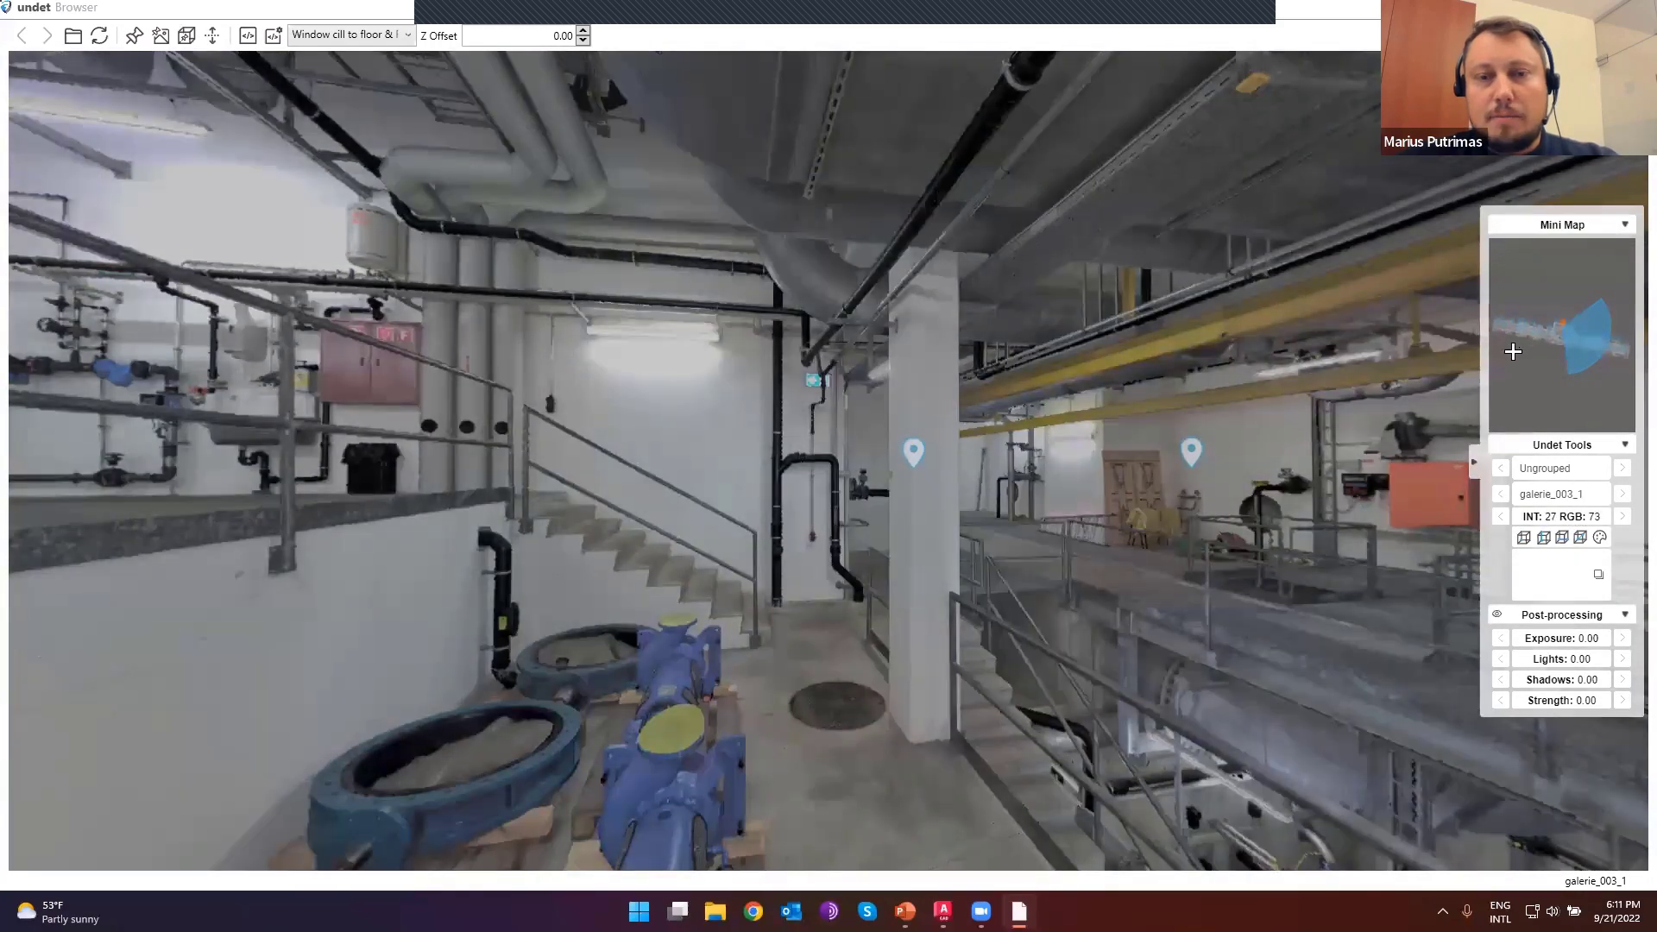
- Jump to scan galerie_006_1 from the mini map and review the group and scan lists
left_click(1532, 350)
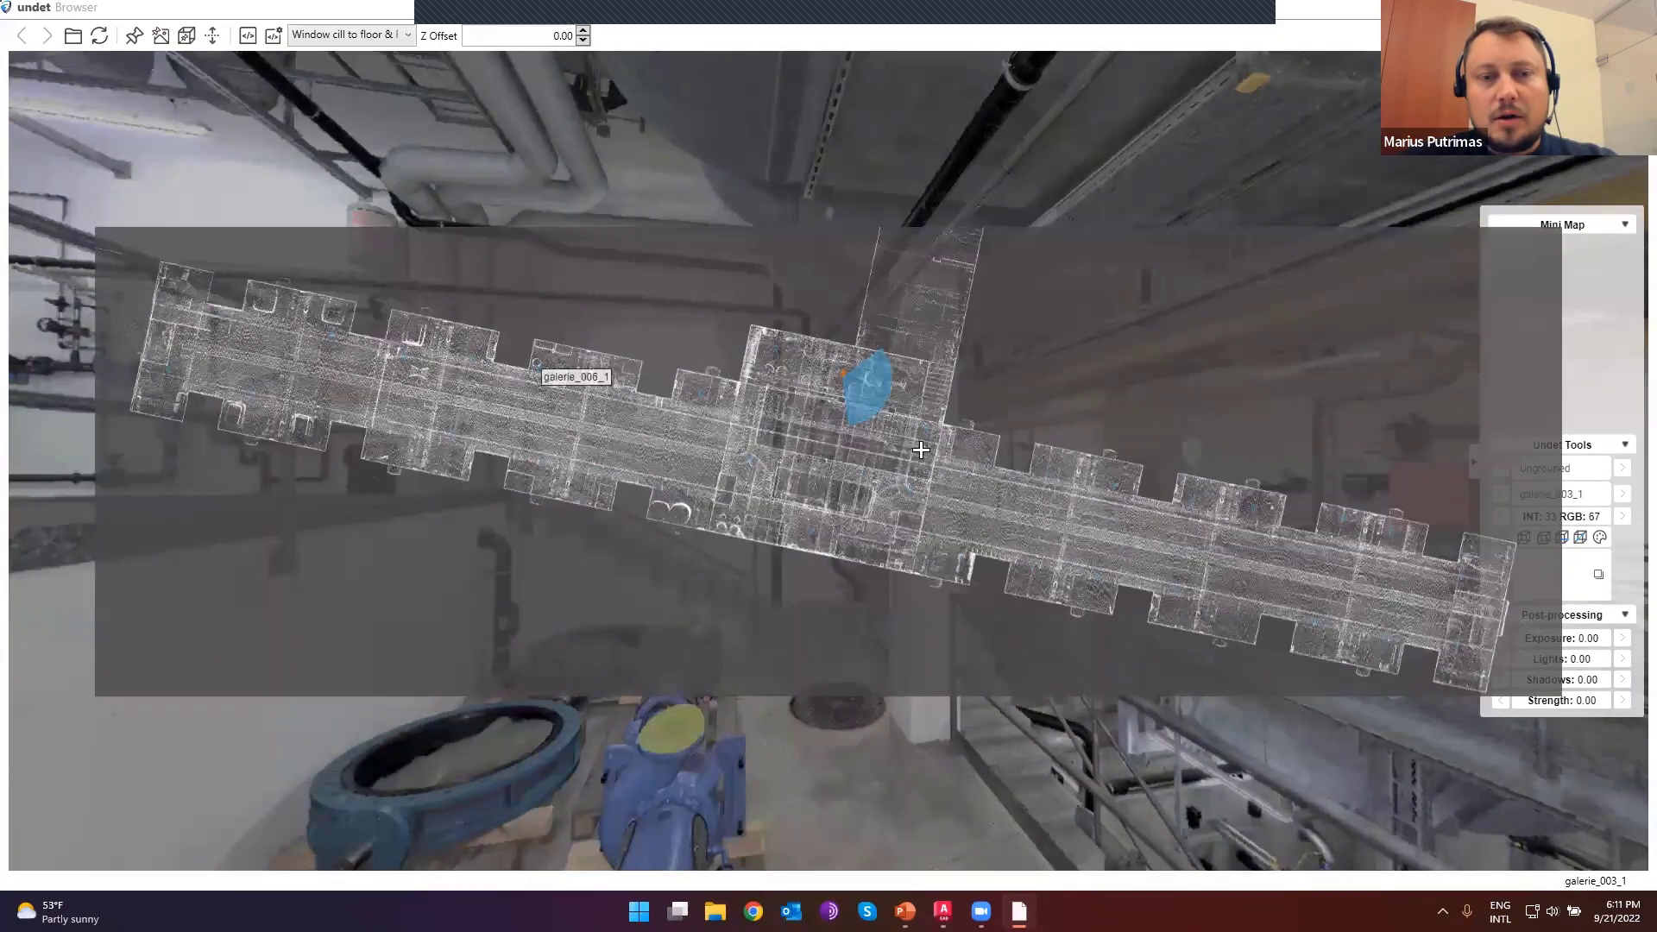
left_click(619, 398)
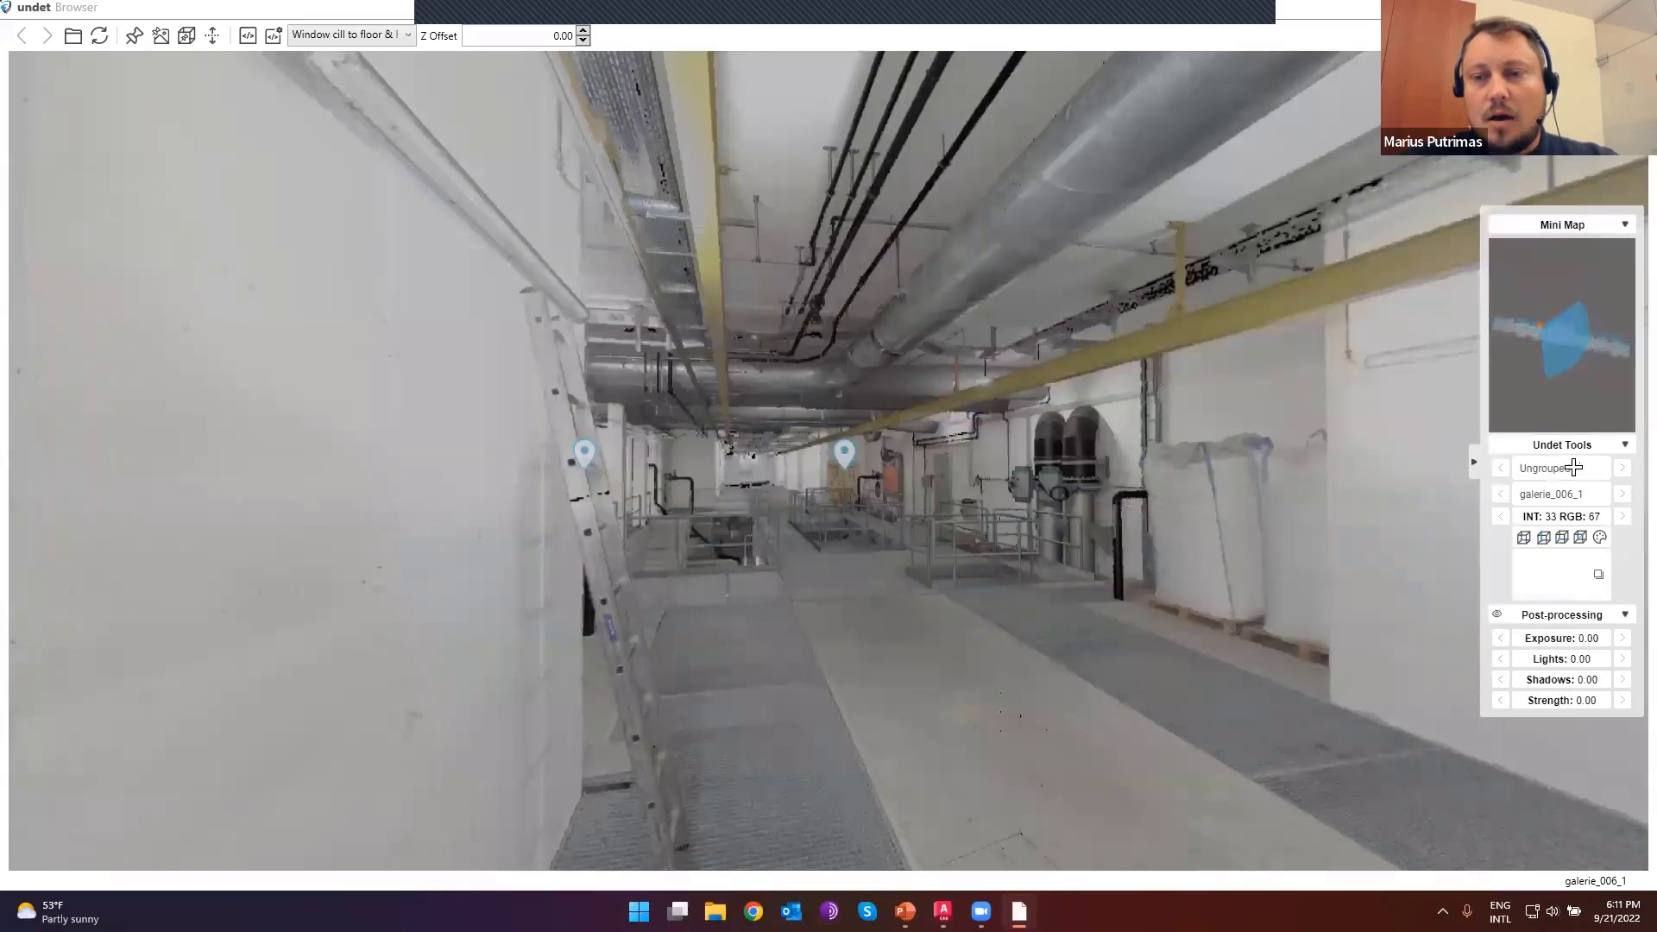
left_click(1574, 467)
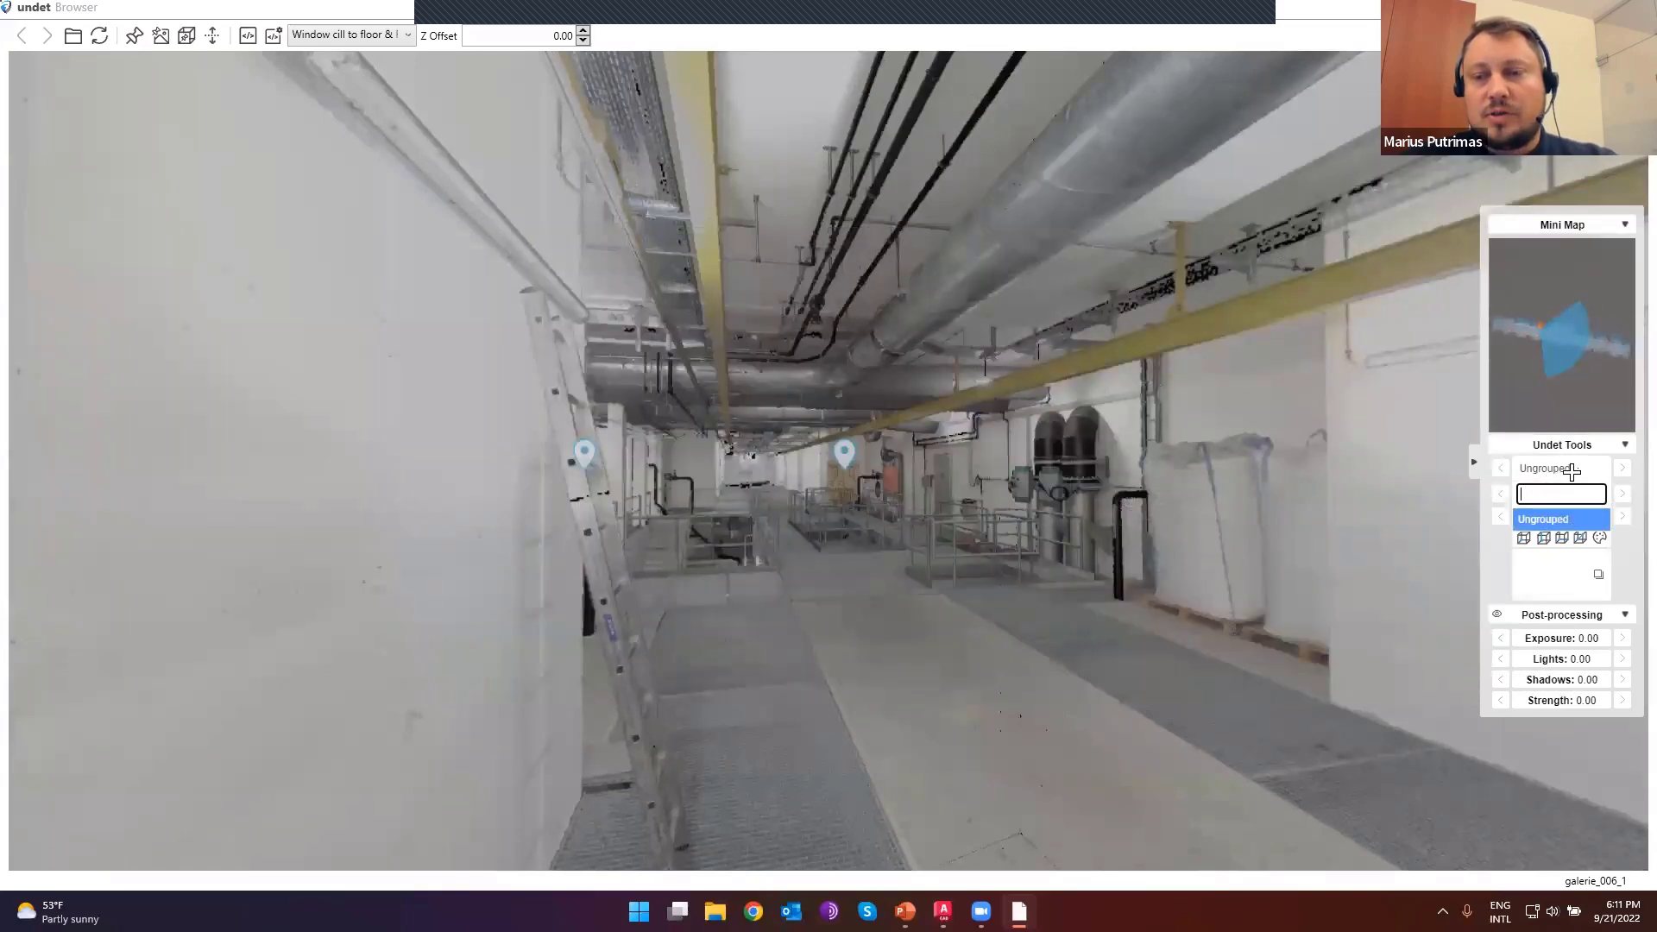
left_click(1544, 519)
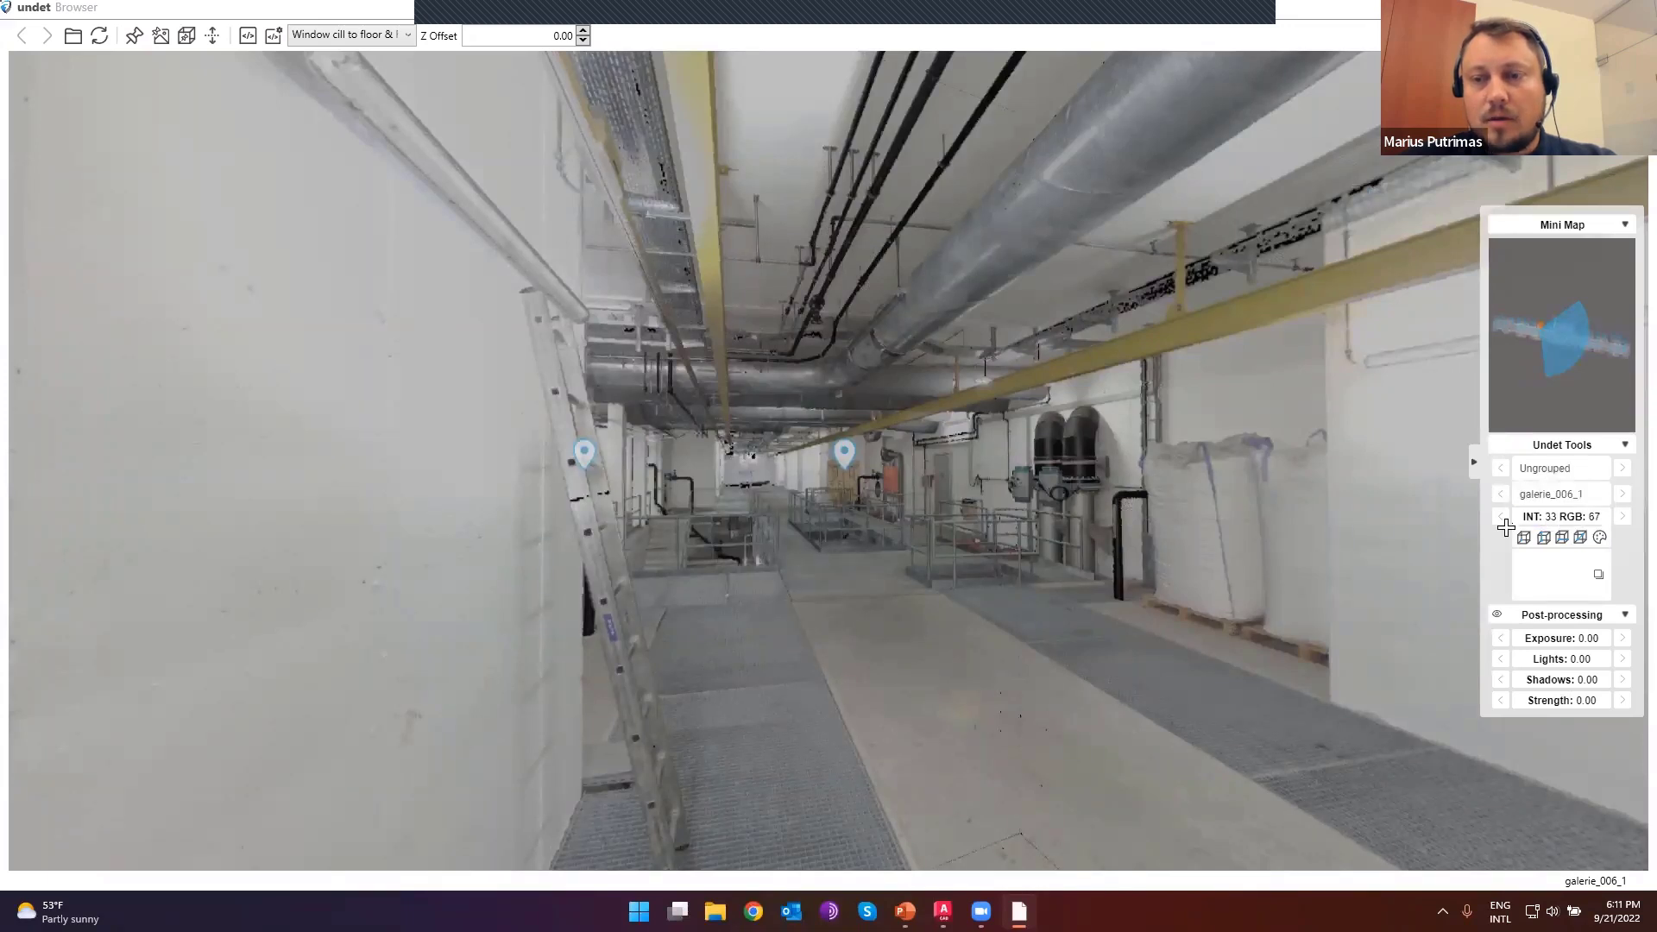
left_click(1580, 495)
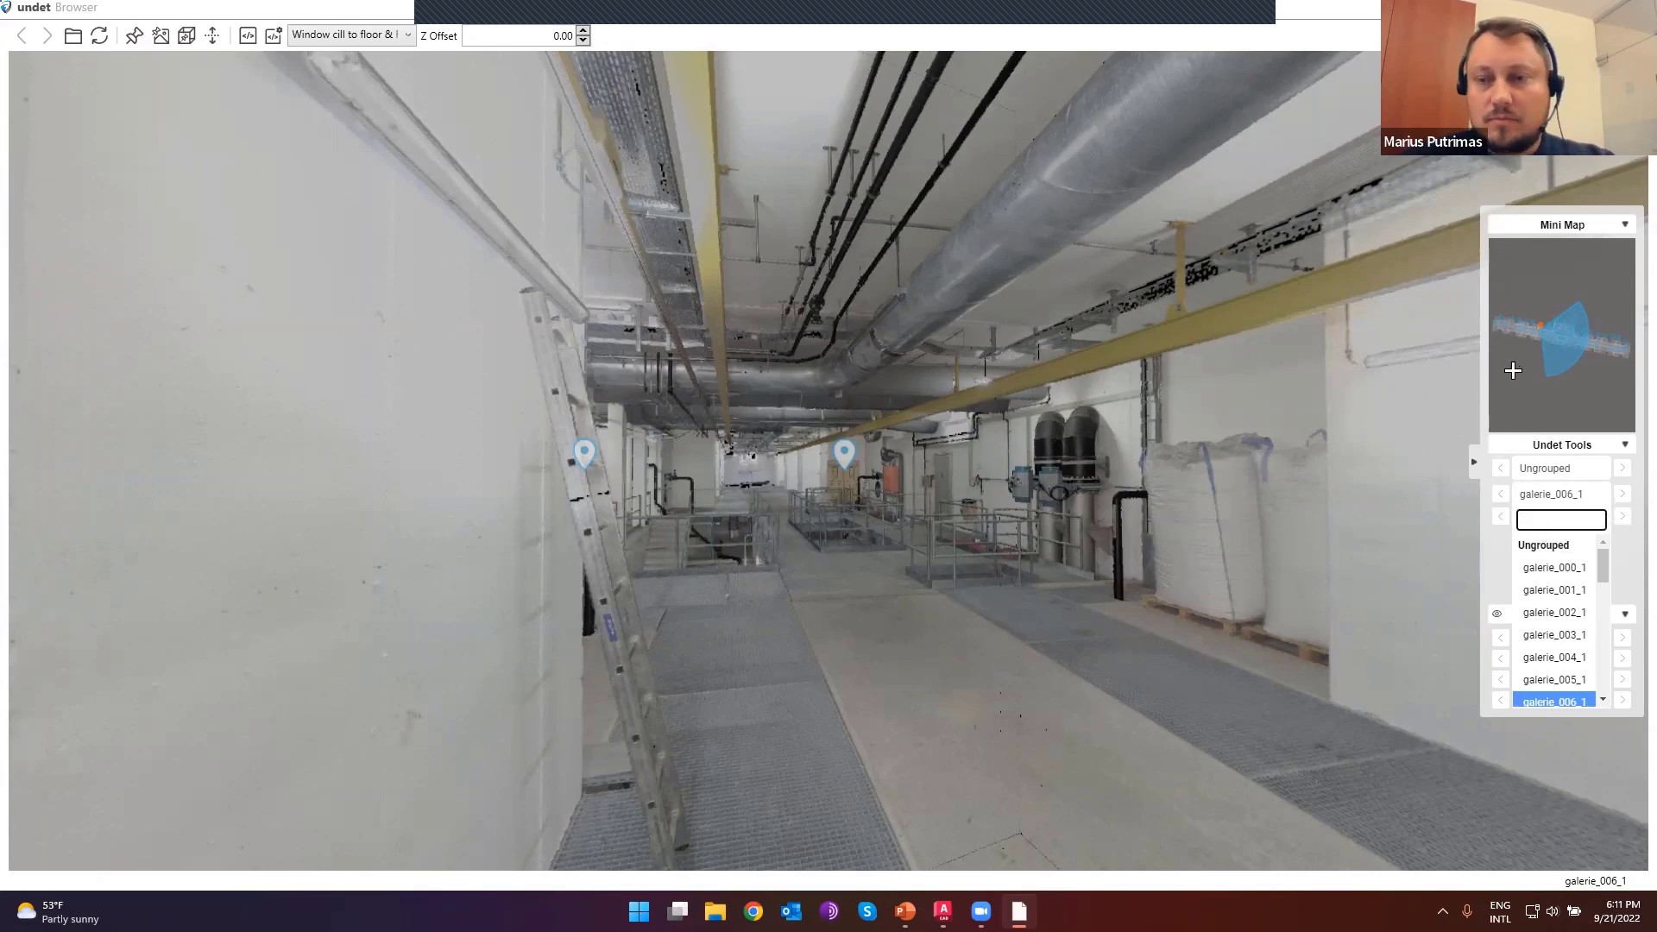
left_click(978, 488)
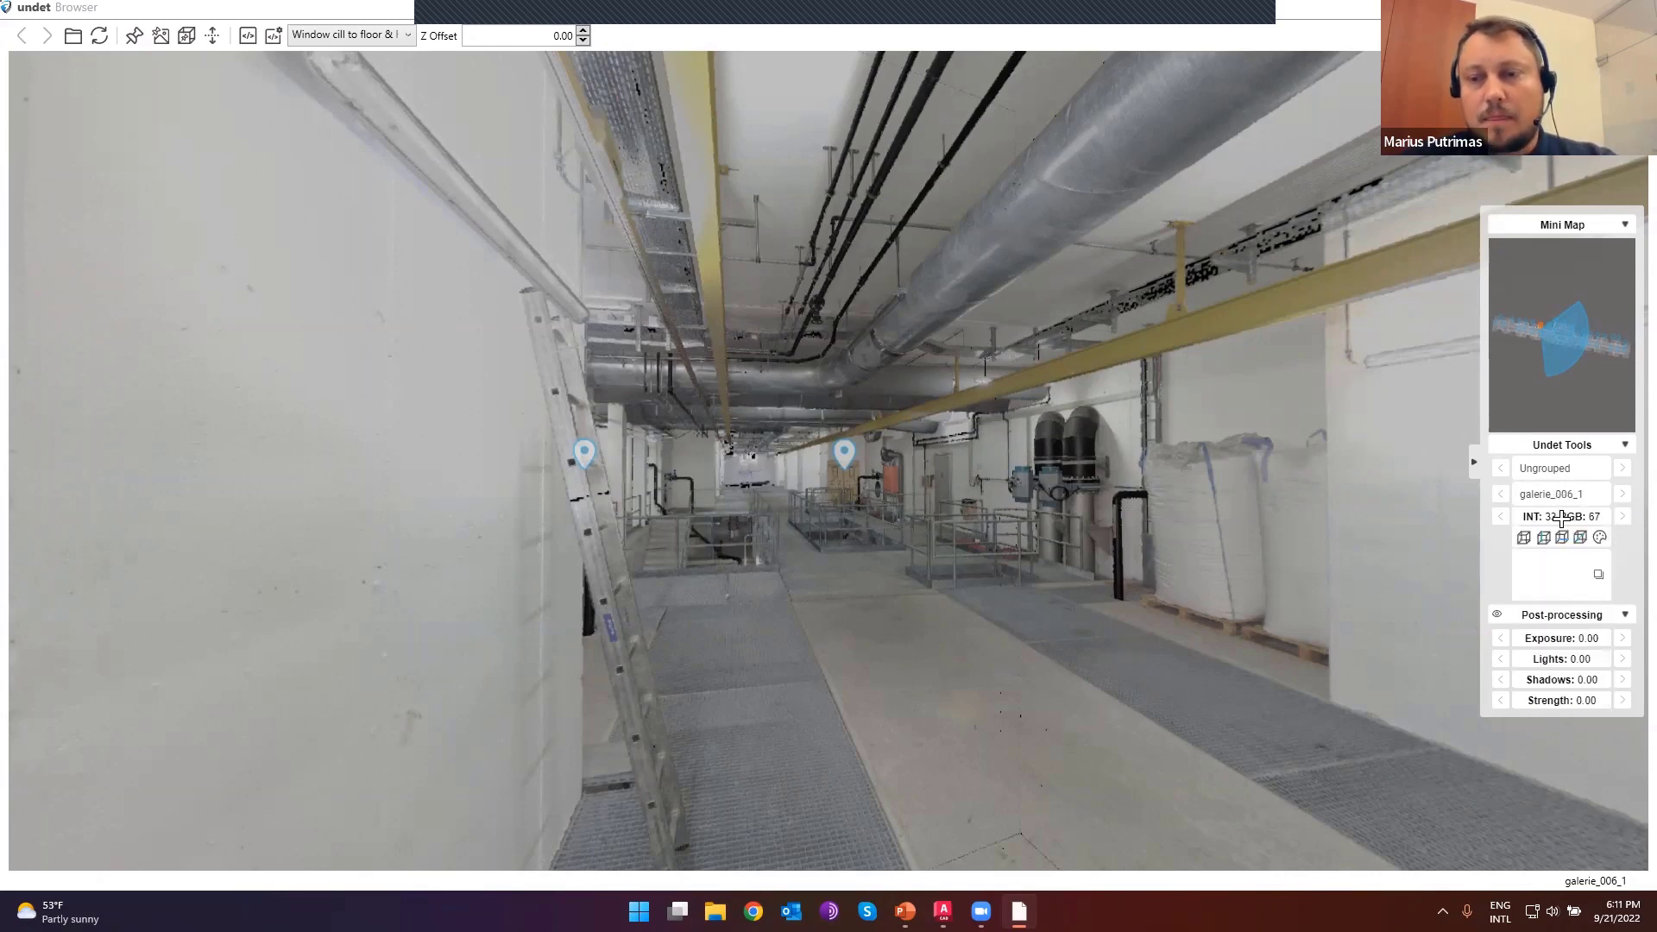
- Display the scan in full RGB, and get a point's coordinates and a vertical distance on the white wall block
left_click_drag(1575, 516, 1303, 547)
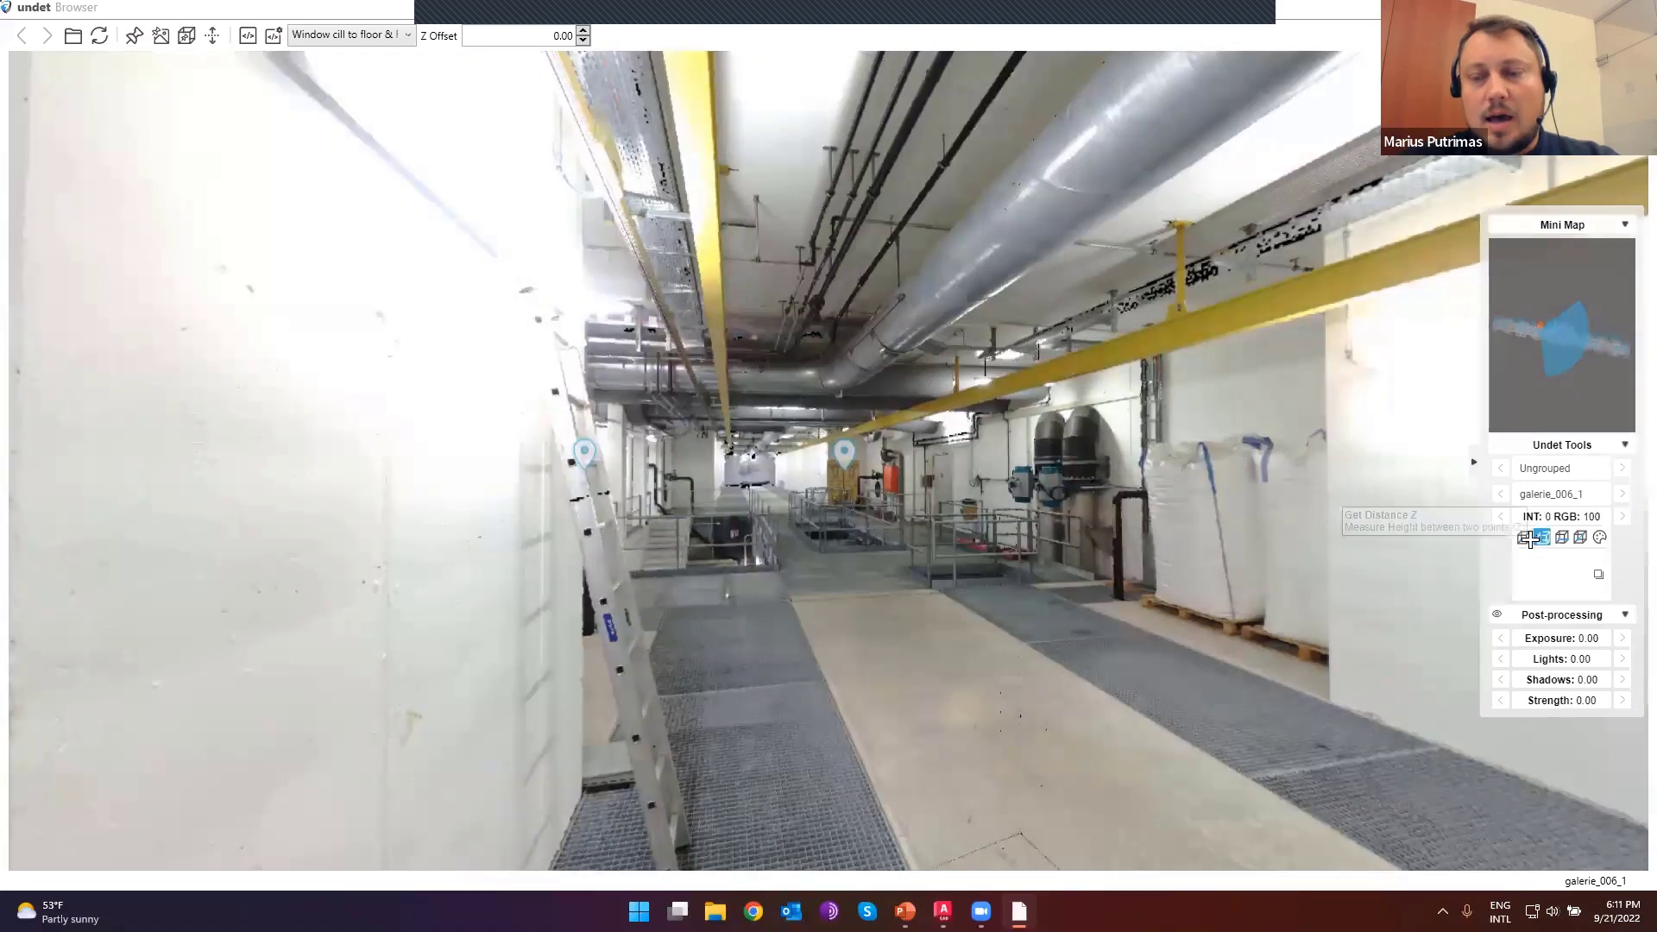
left_click_drag(1095, 483, 1590, 567)
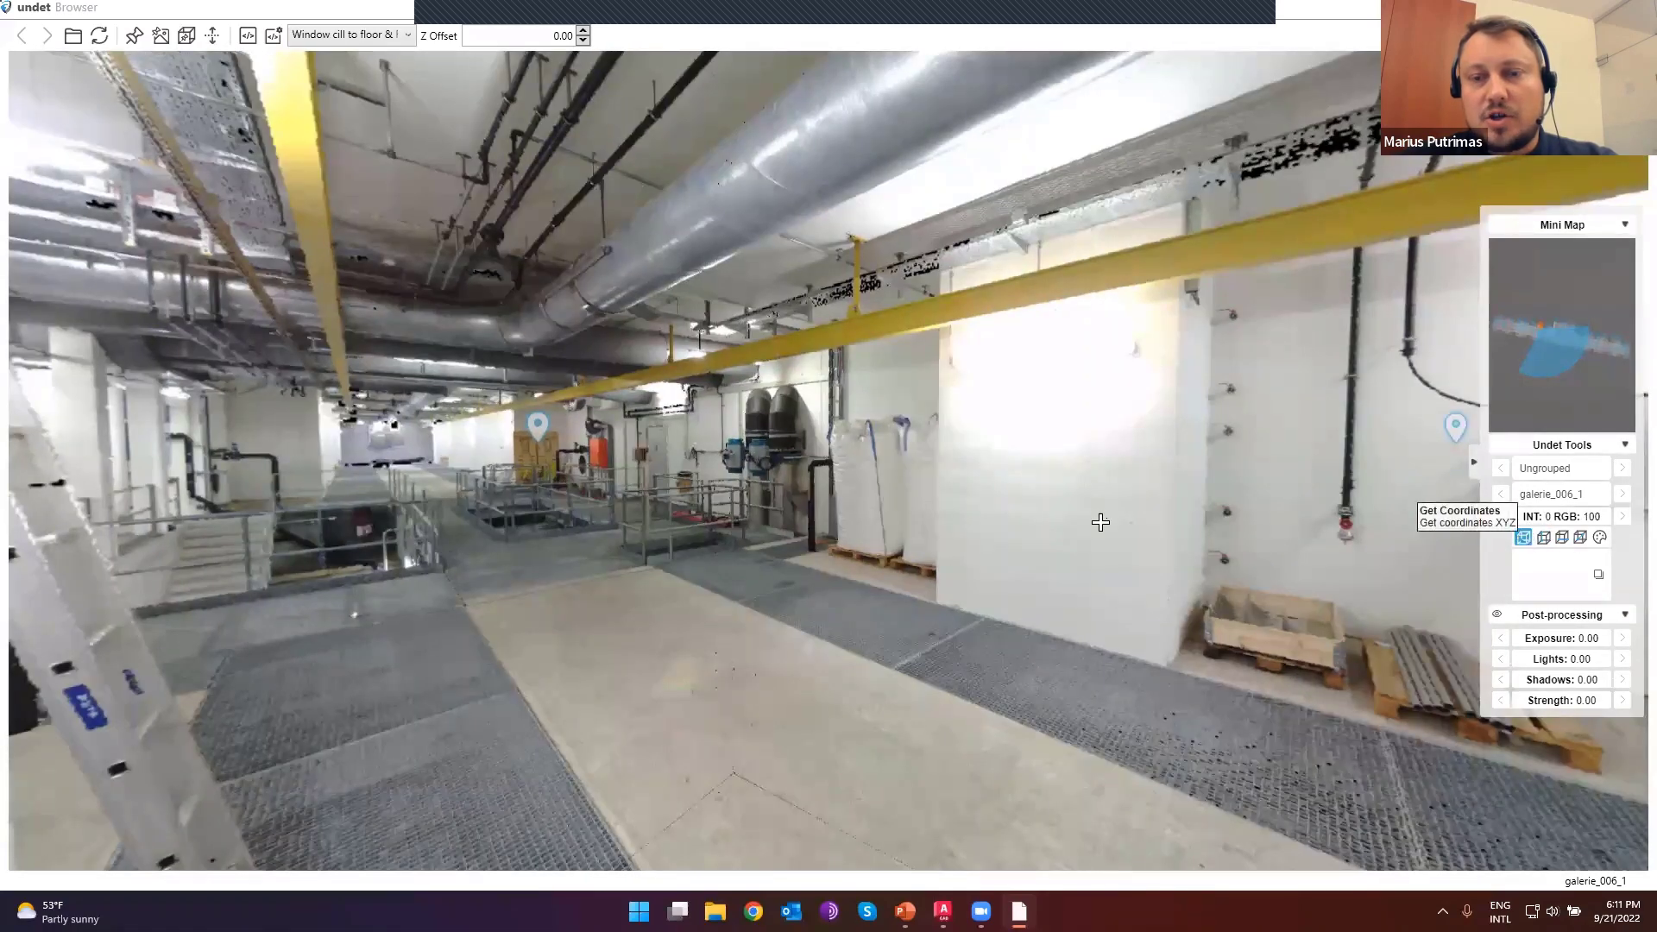
left_click(1007, 515)
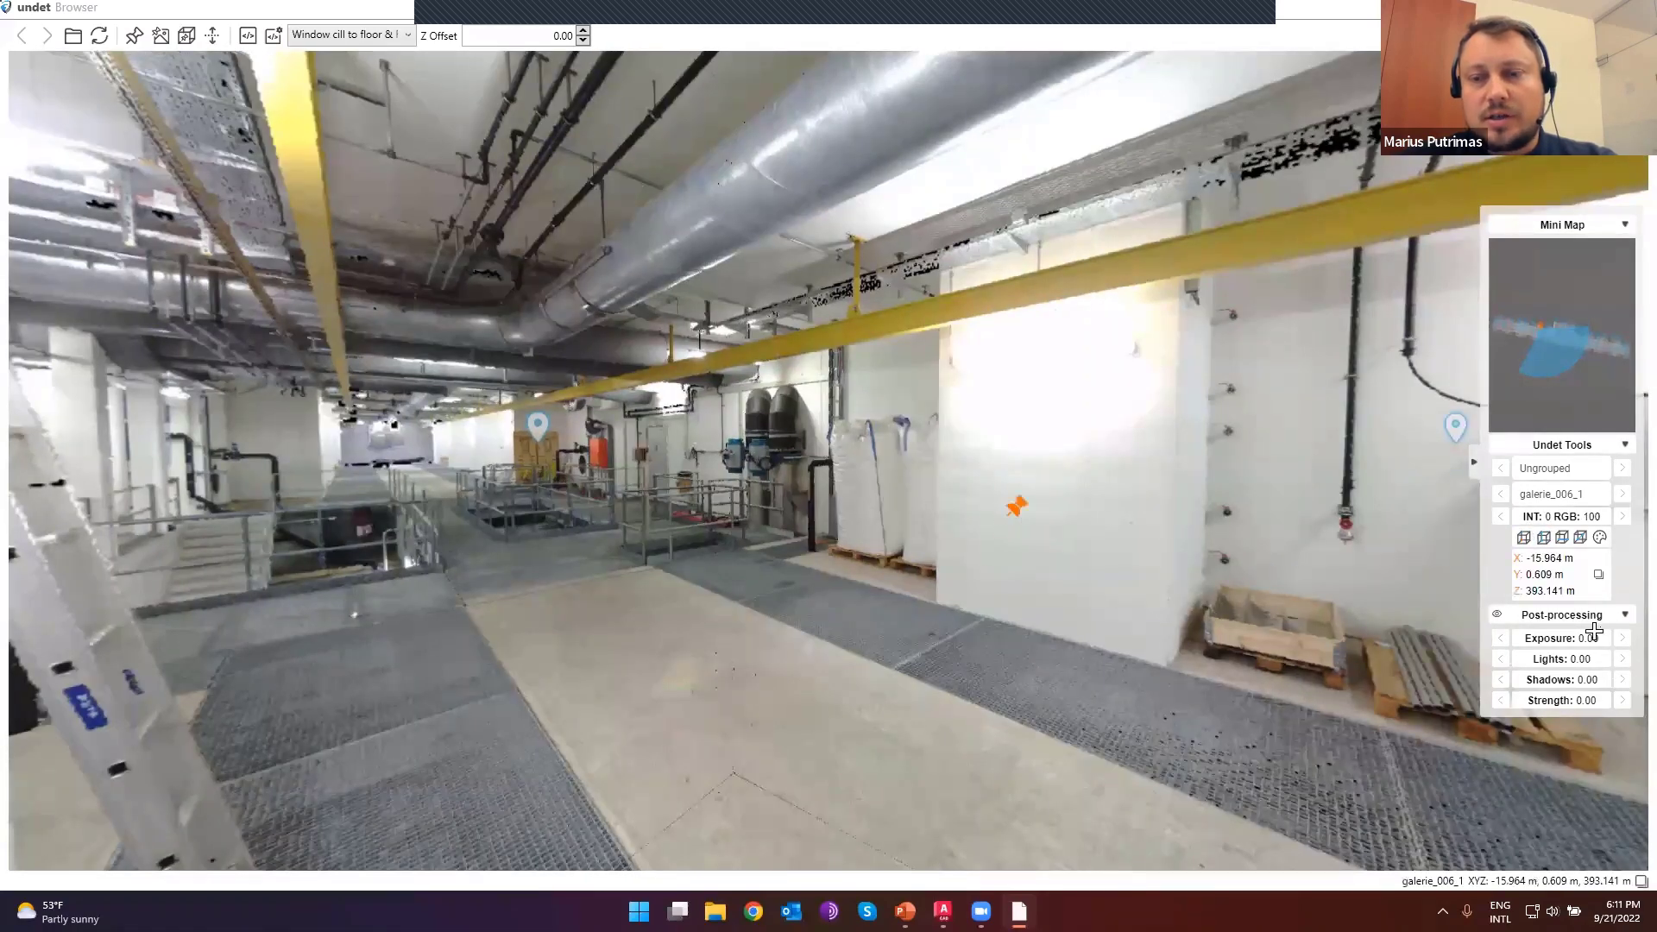
left_click(1544, 538)
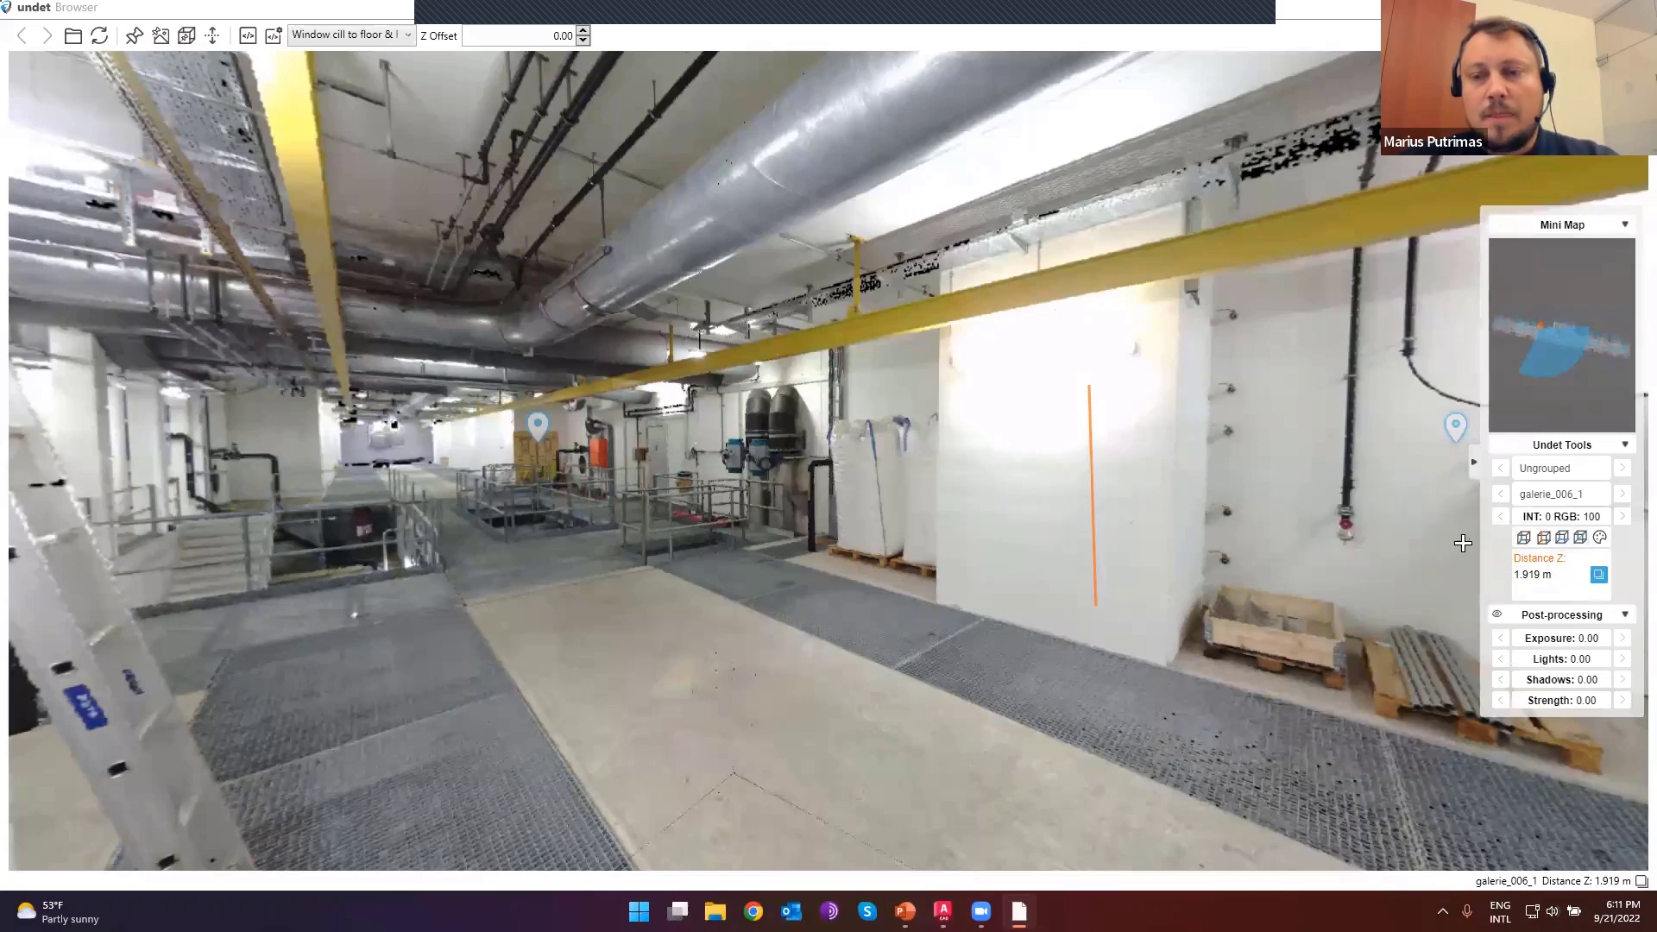
left_click_drag(1033, 522, 1528, 552)
- Move to scan galerie_001_1 and post-process it with exposure 0.00, shadows +0.70 and strength 1.18
left_click_drag(1556, 637, 972, 451)
left_click(973, 450)
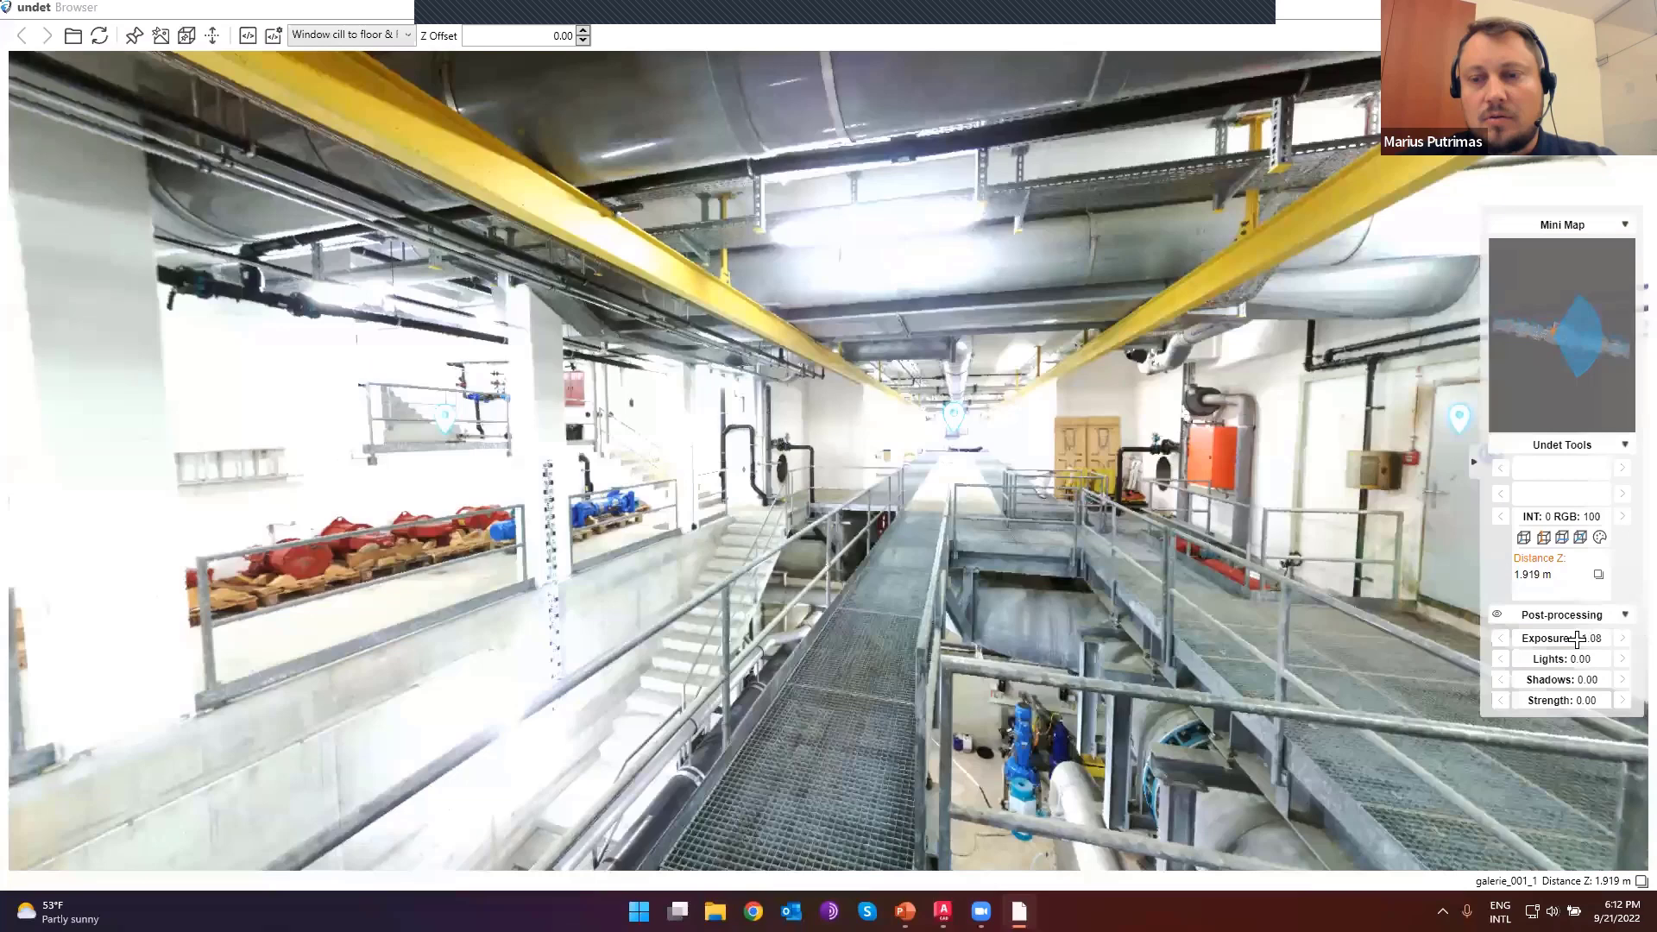
left_click_drag(1577, 640, 1611, 638)
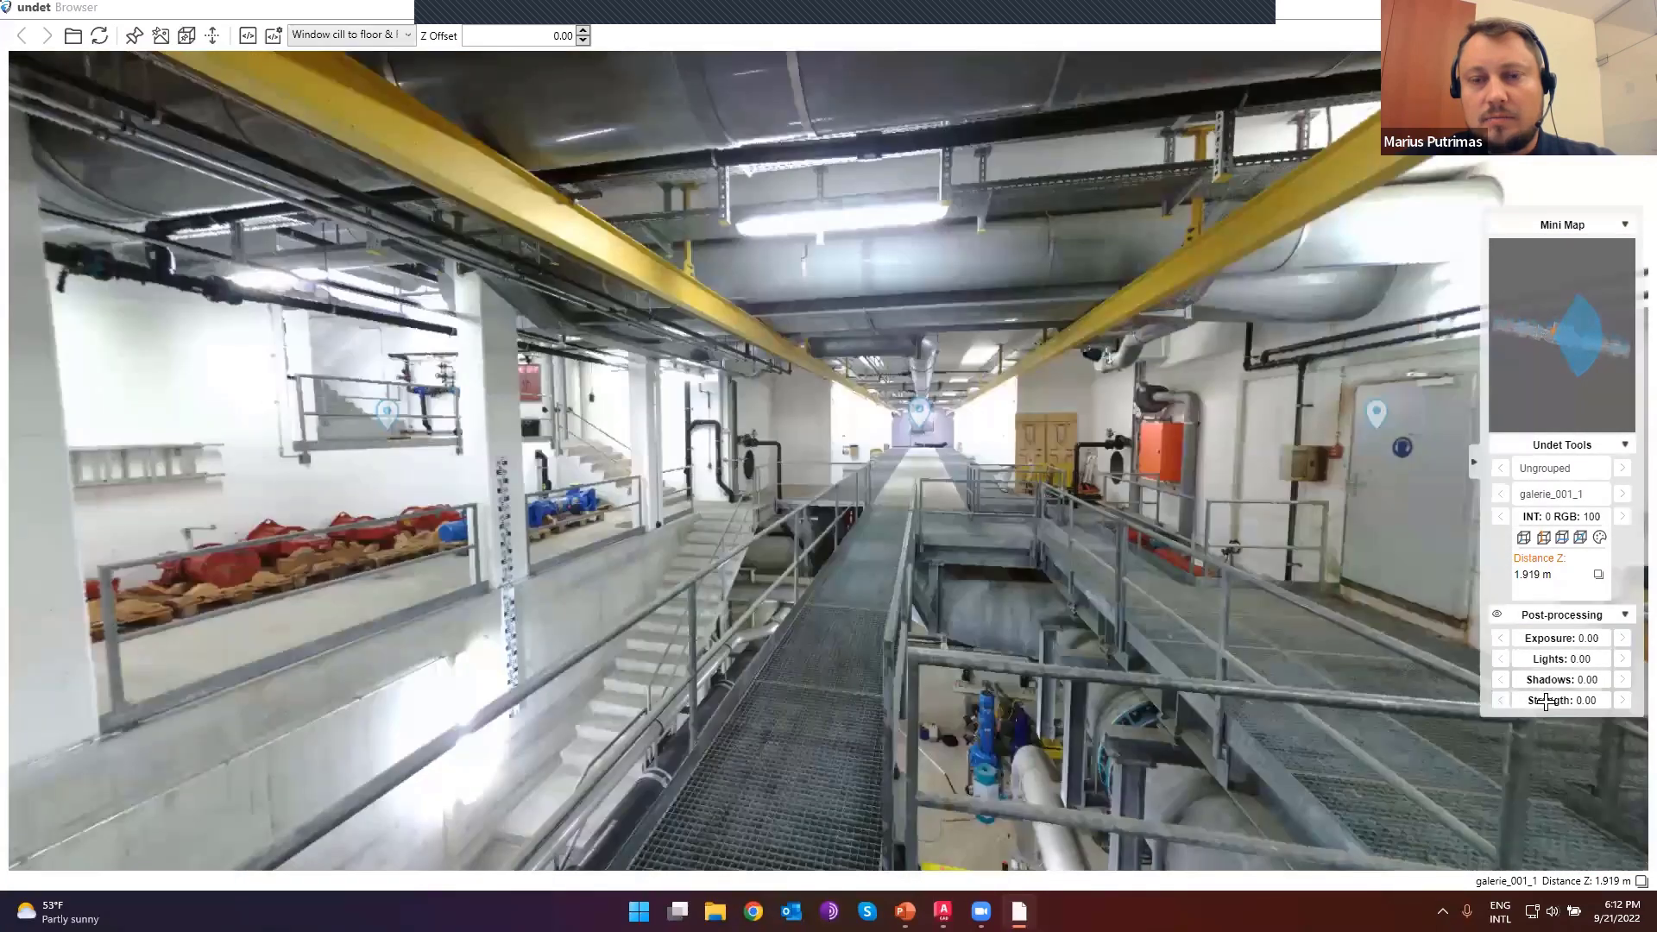
mouse_move(1547, 700)
left_mouse_down()
mouse_move(1592, 680)
mouse_move(1560, 682)
left_mouse_up()
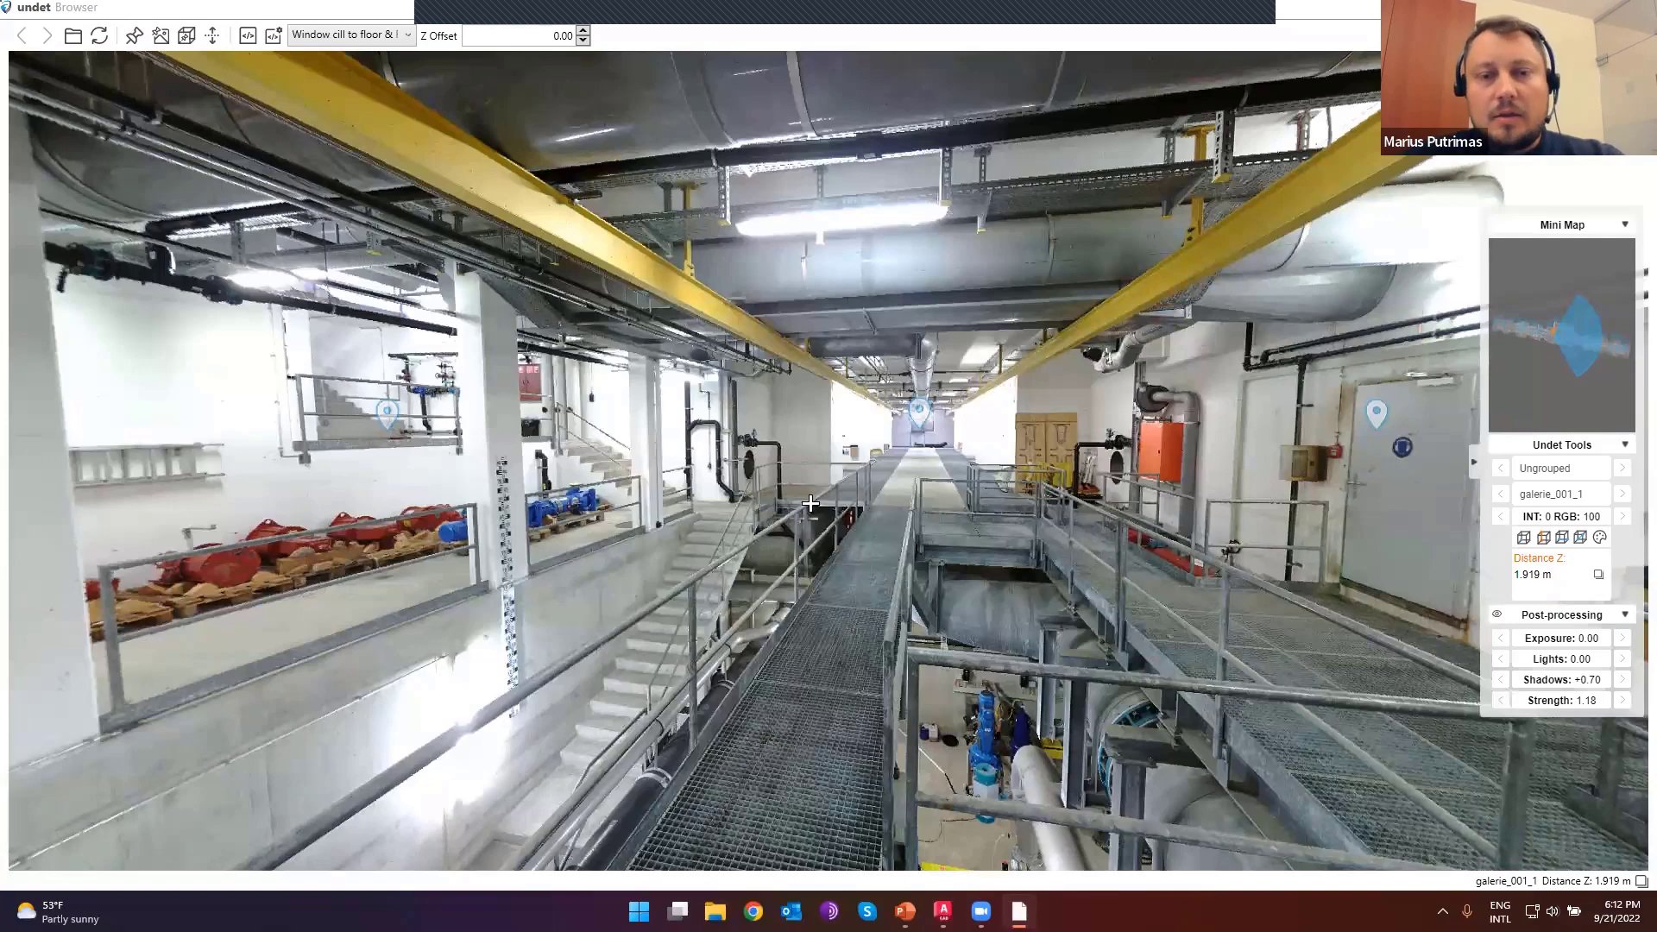
- Look around the enhanced panorama and move to scan galerie_004_1 on the far side of the railings
left_click_drag(639, 488, 1027, 481)
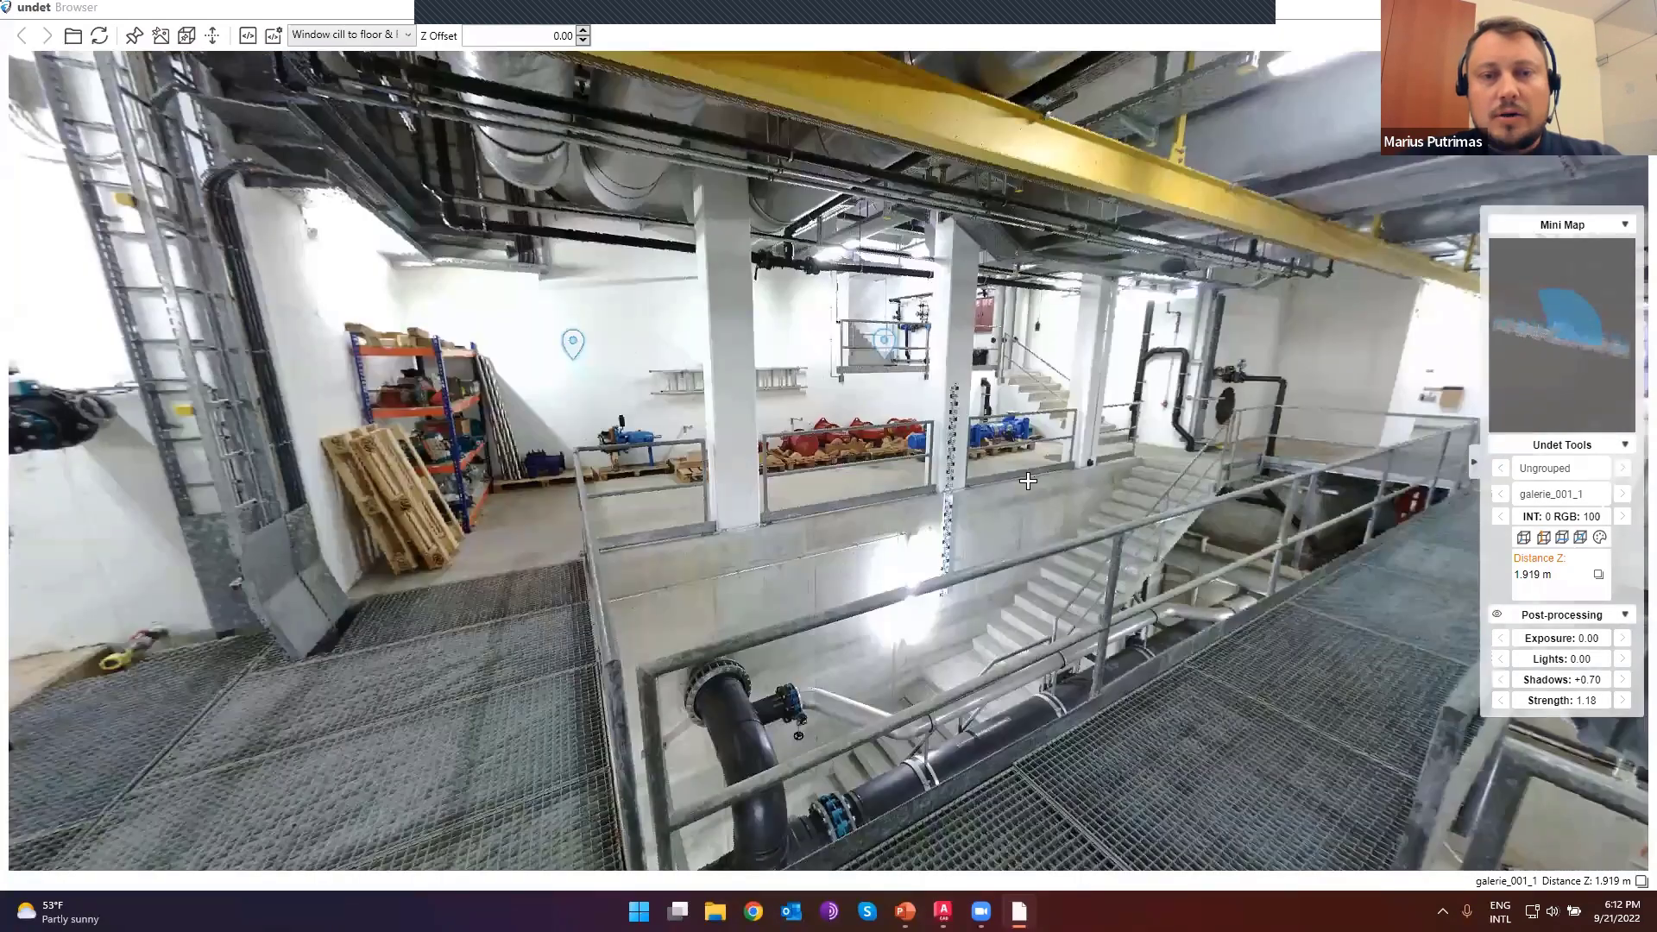
left_click_drag(1031, 549, 1256, 547)
left_click(804, 338)
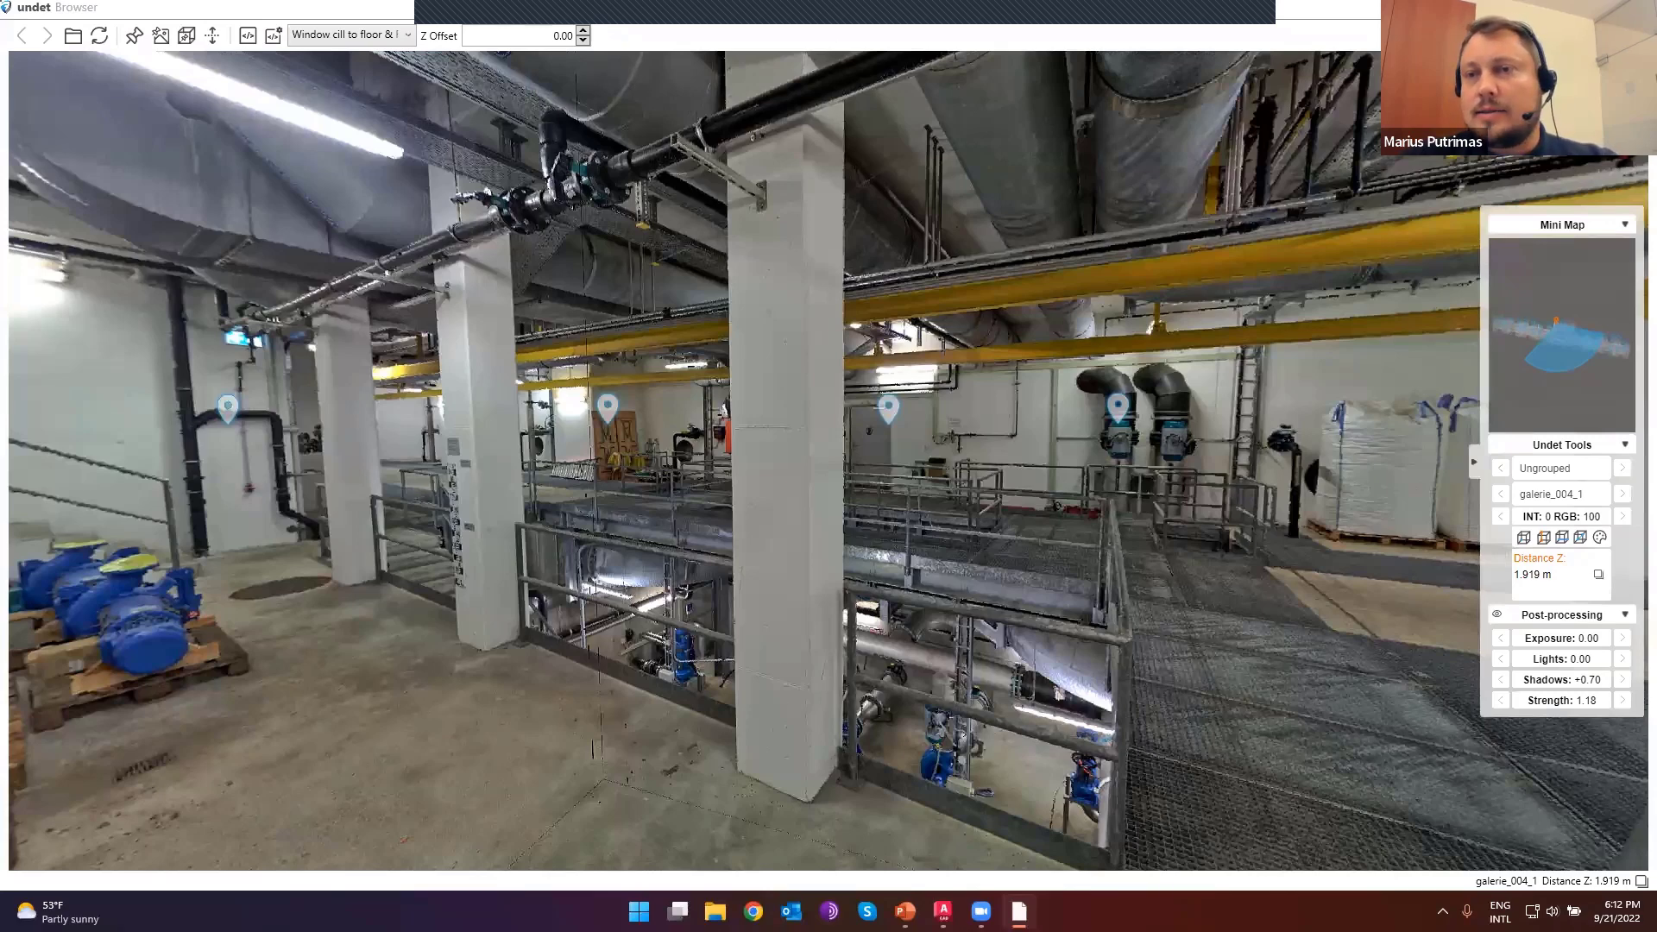
- Close the panorama viewer and start a new acad.dwt drawing in AutoCAD
key("alt+F4")
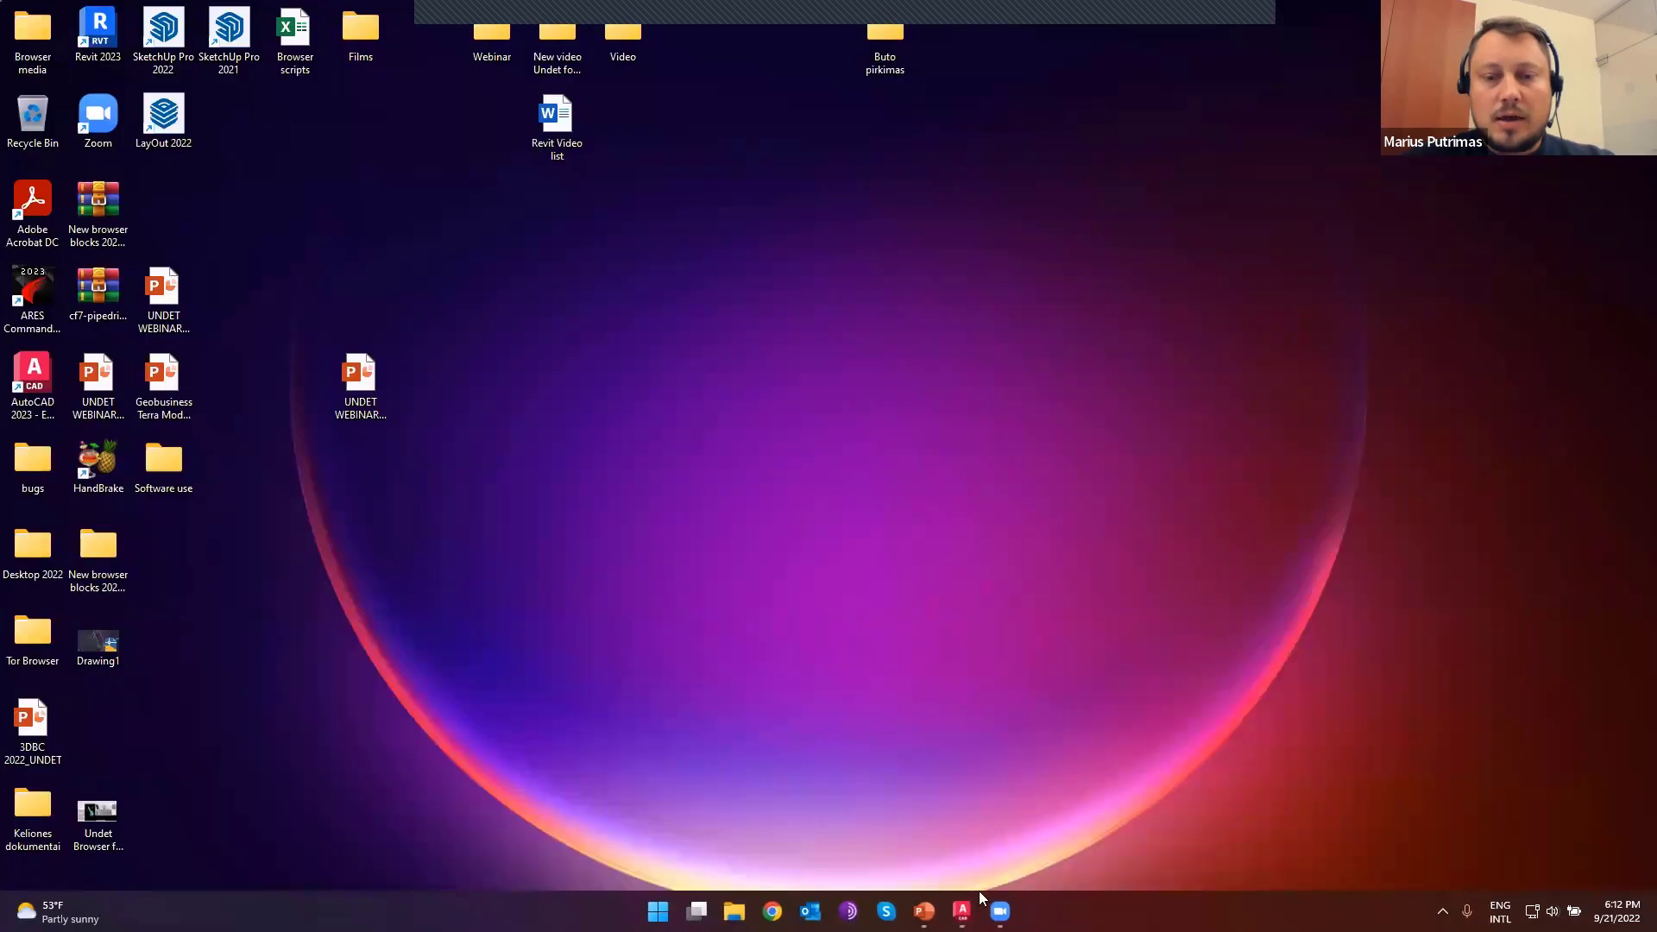
left_click(962, 910)
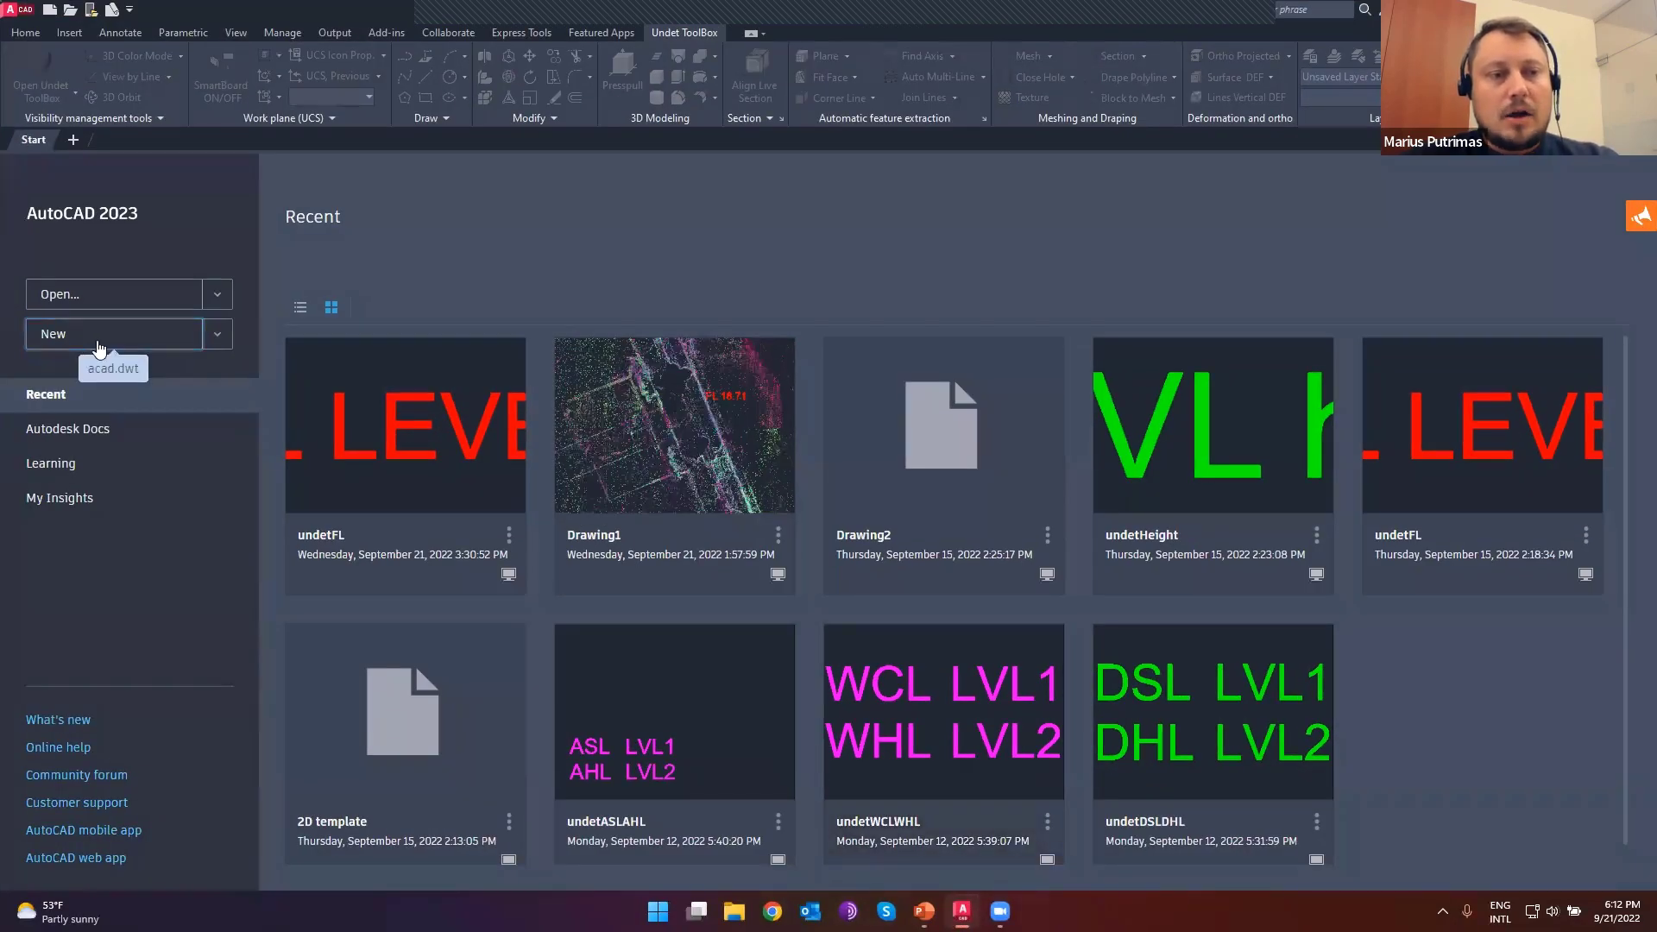
left_click(97, 344)
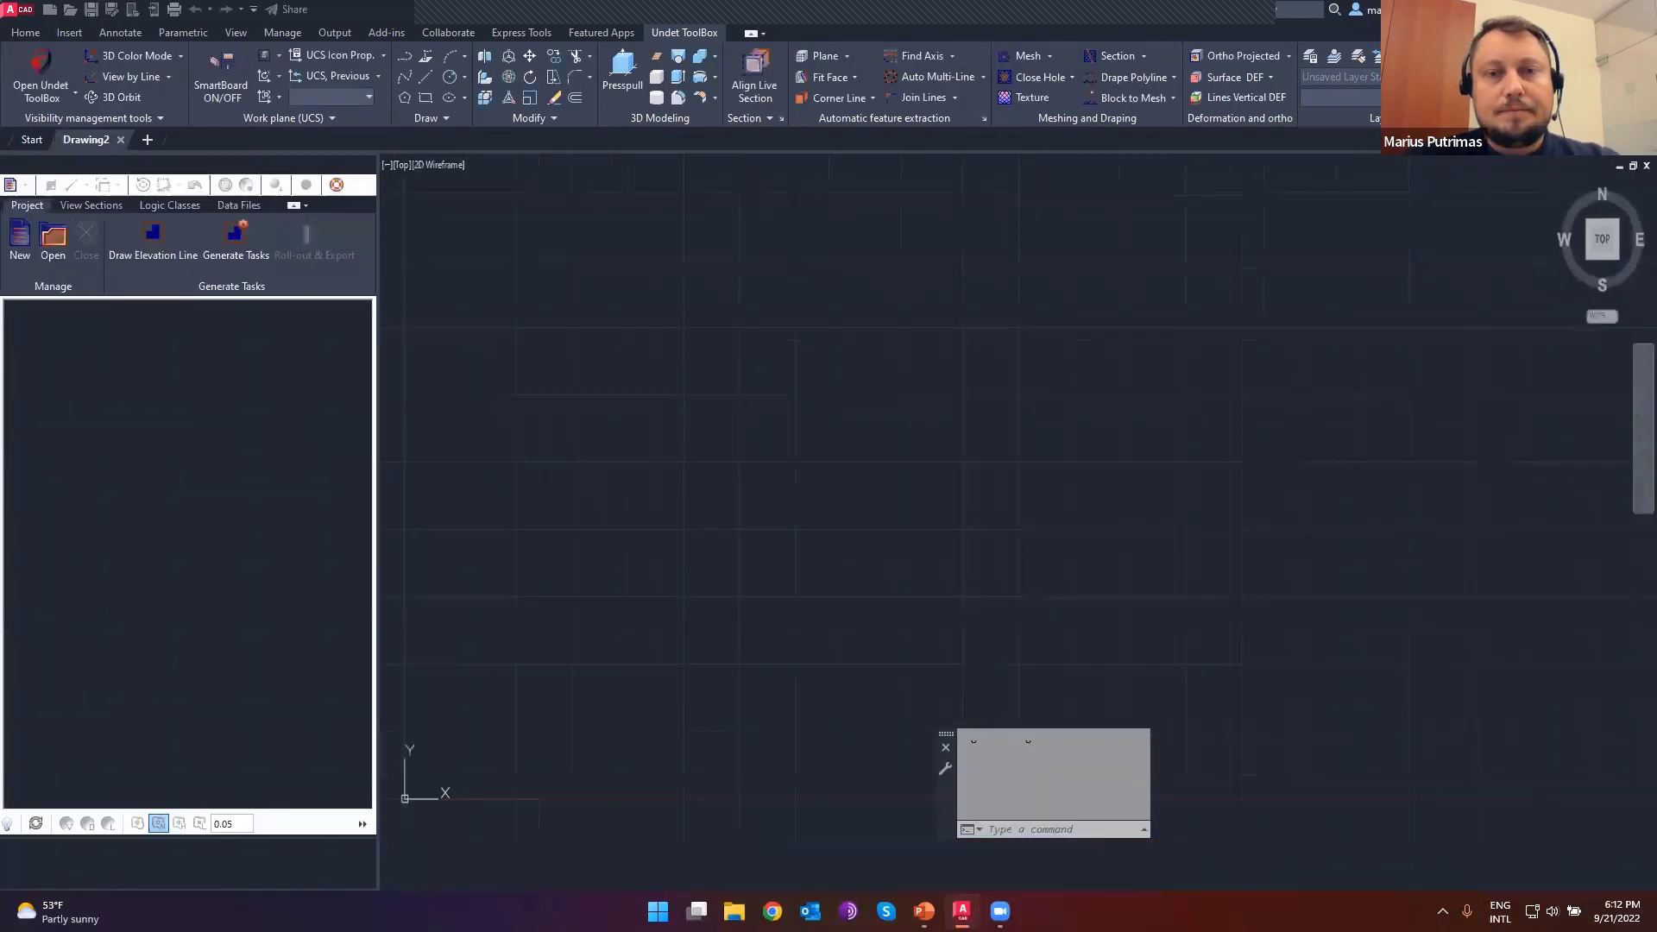
- Switch the drawing to 3D Wireframe and open the point cloud project Canford_DEMO.ipcp
left_click(53, 242)
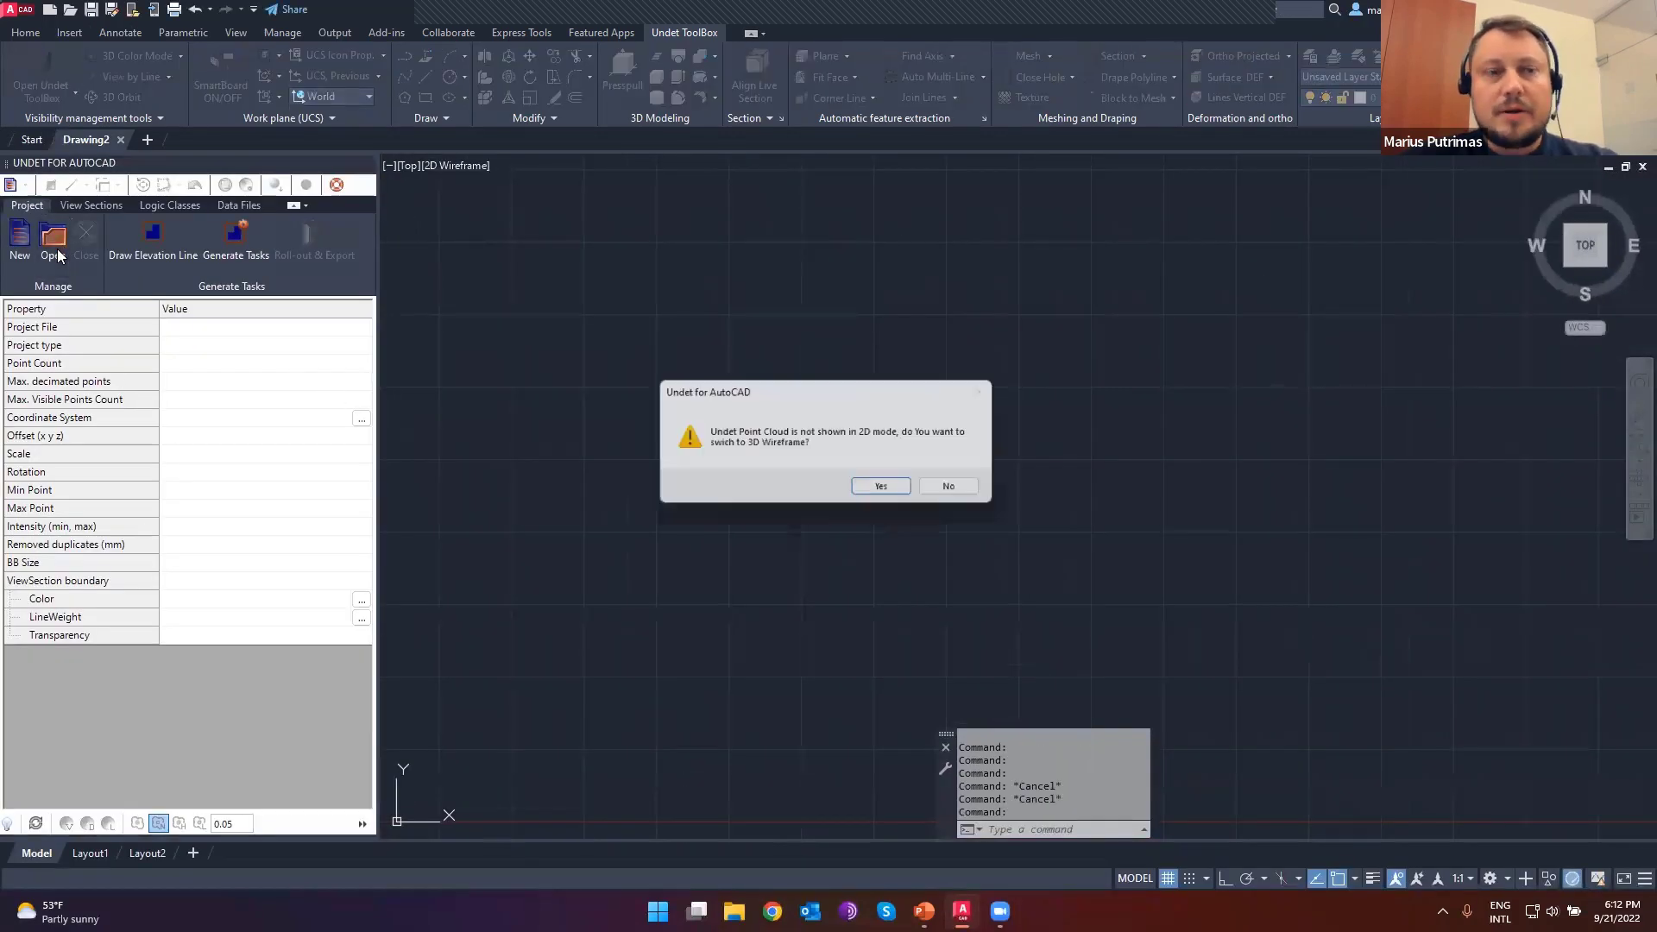
left_click(878, 487)
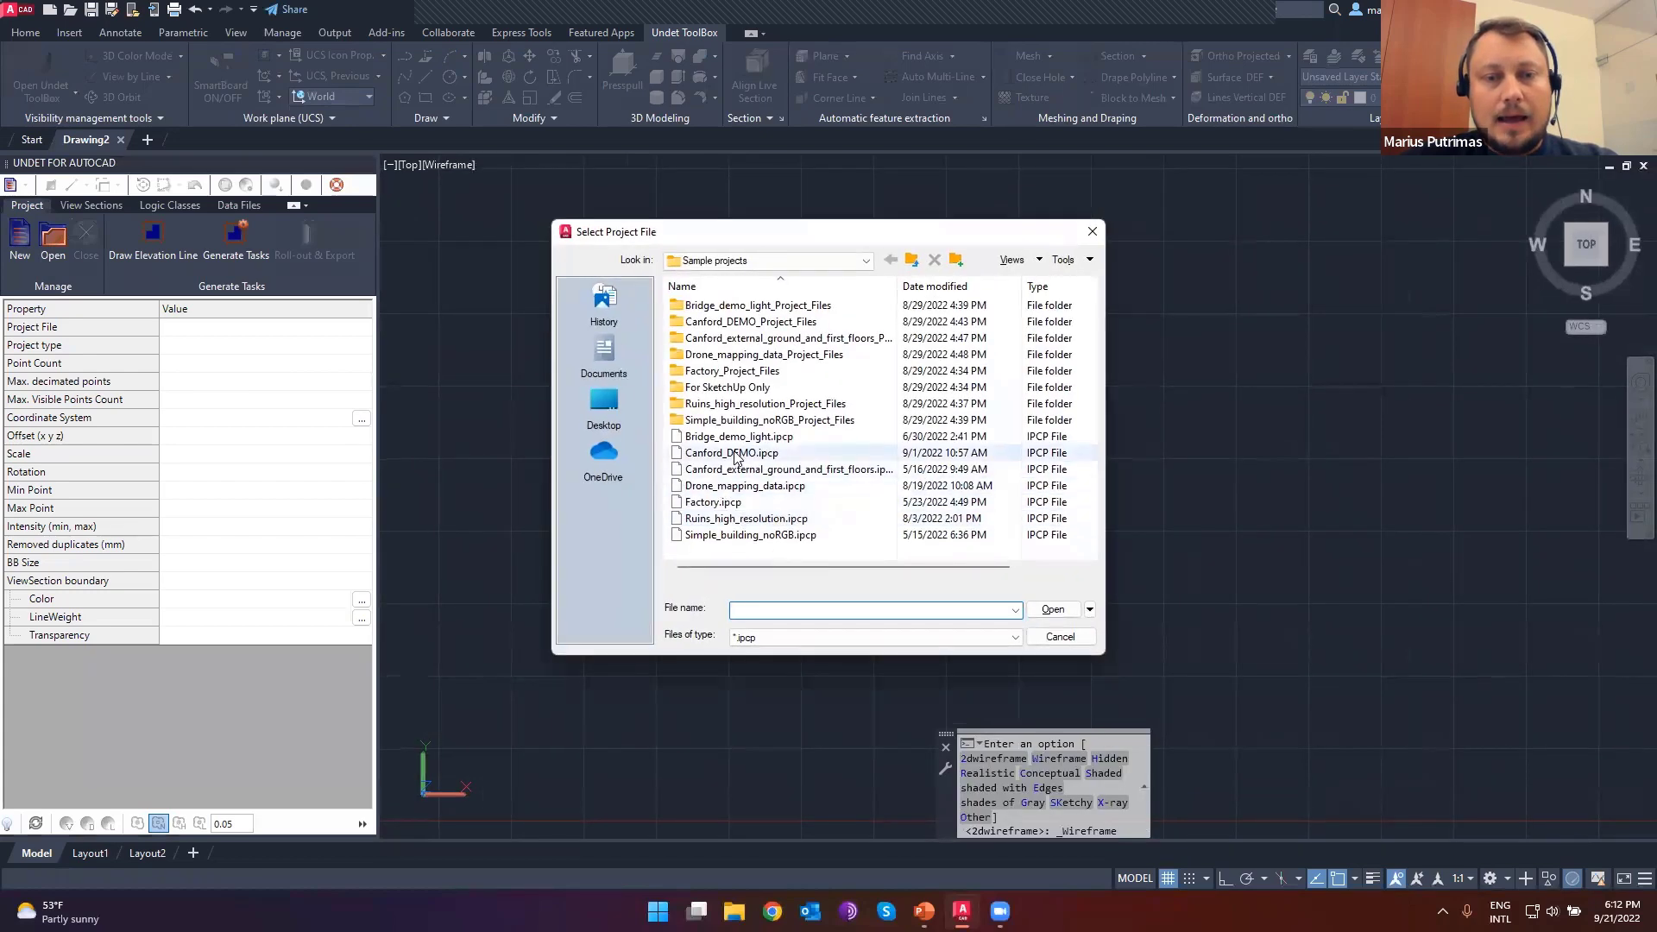
left_click(735, 454)
left_click(1051, 608)
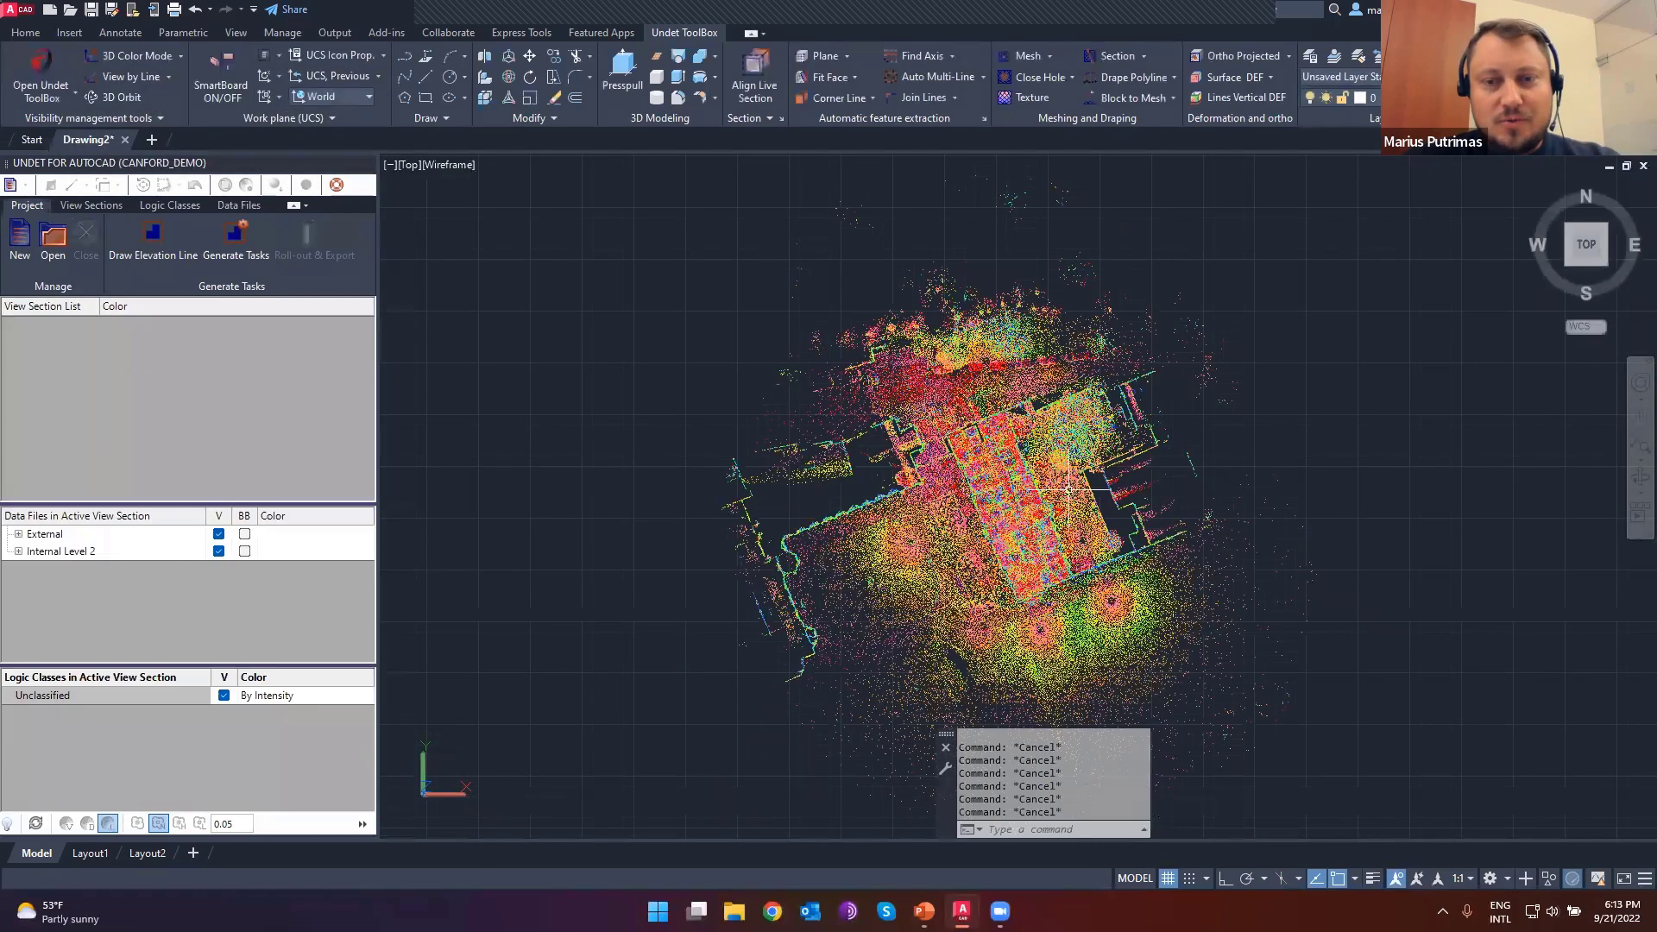
- Turn off the drawing grid and examine the building's point cloud in 3D, returning to the Top view
scroll(1027, 579, "up", 3)
middle_click_drag(1044, 335, 946, 452)
middle_click_drag(912, 526, 892, 433)
key("F7")
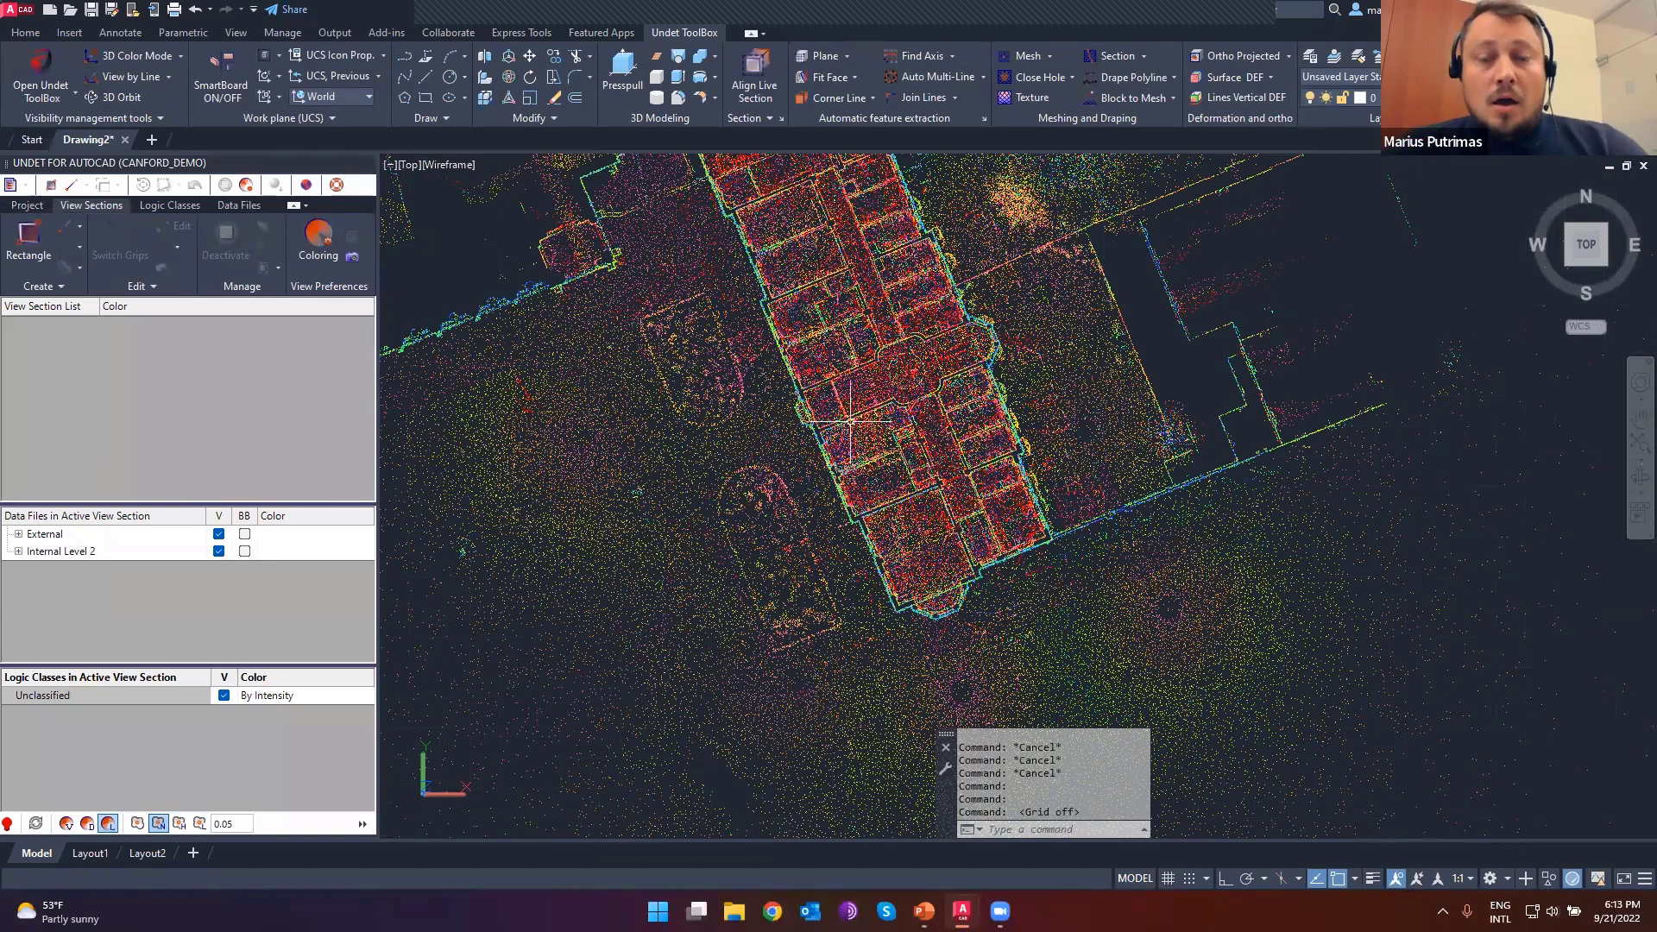
middle_click_drag(850, 425, 805, 465)
middle_click_drag(724, 401, 762, 547, "shift")
middle_click_drag(811, 789, 1195, 569)
left_click(1586, 238)
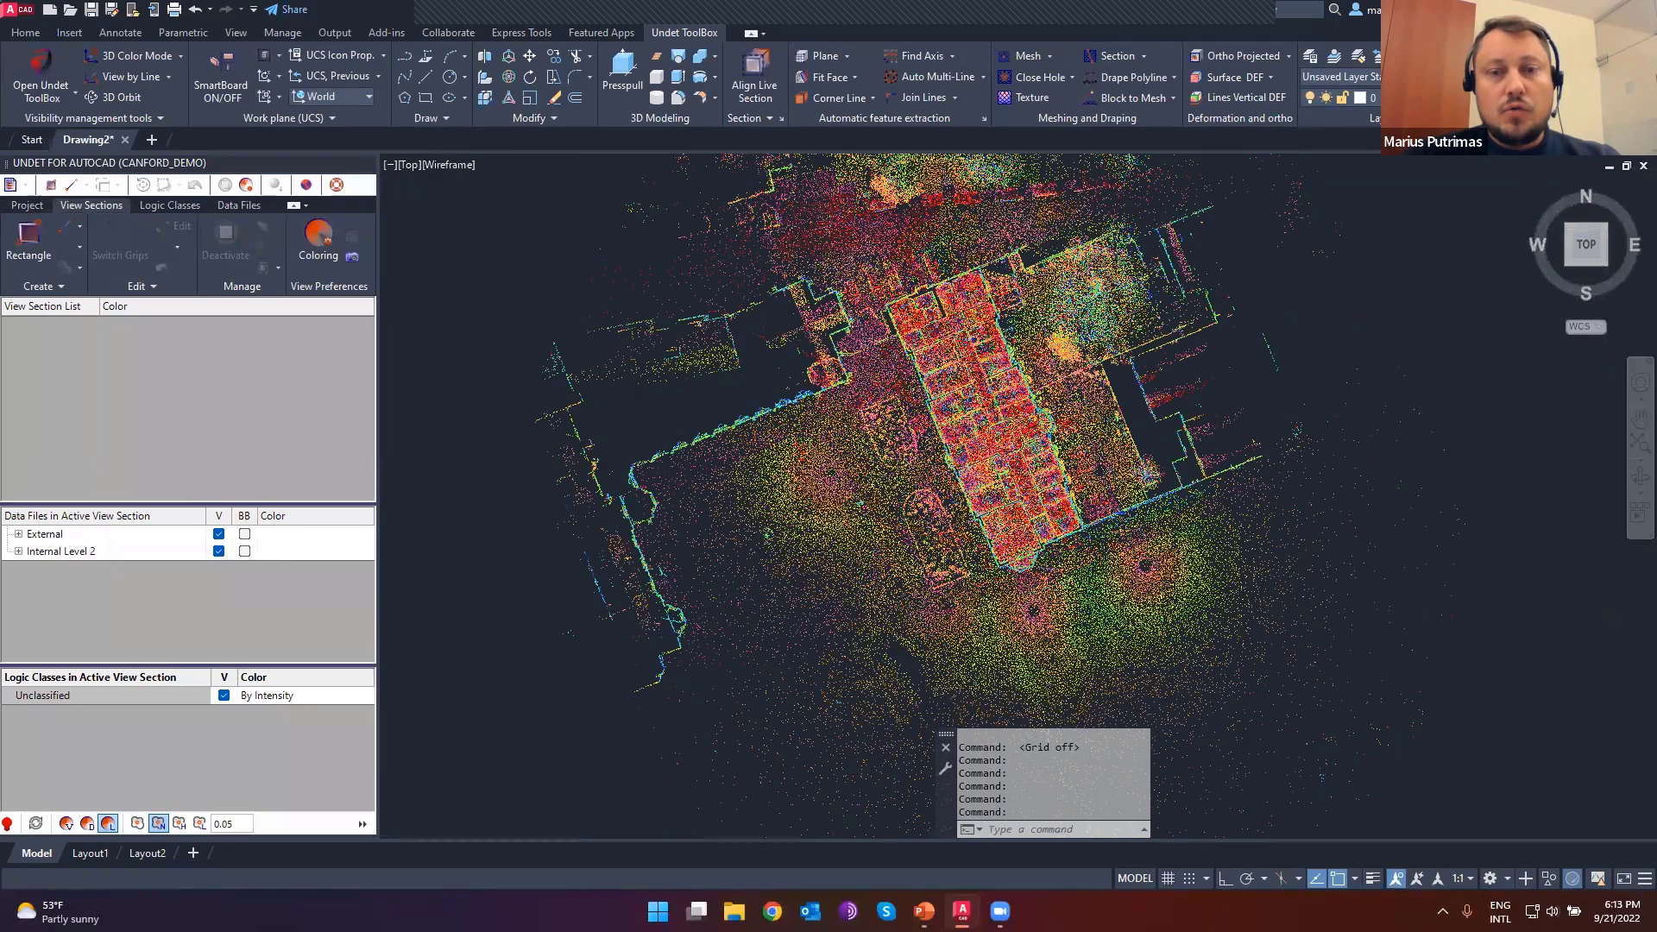
- Create a rectangular view section in plan around the southern end of the building
left_click(29, 235)
left_click(818, 371)
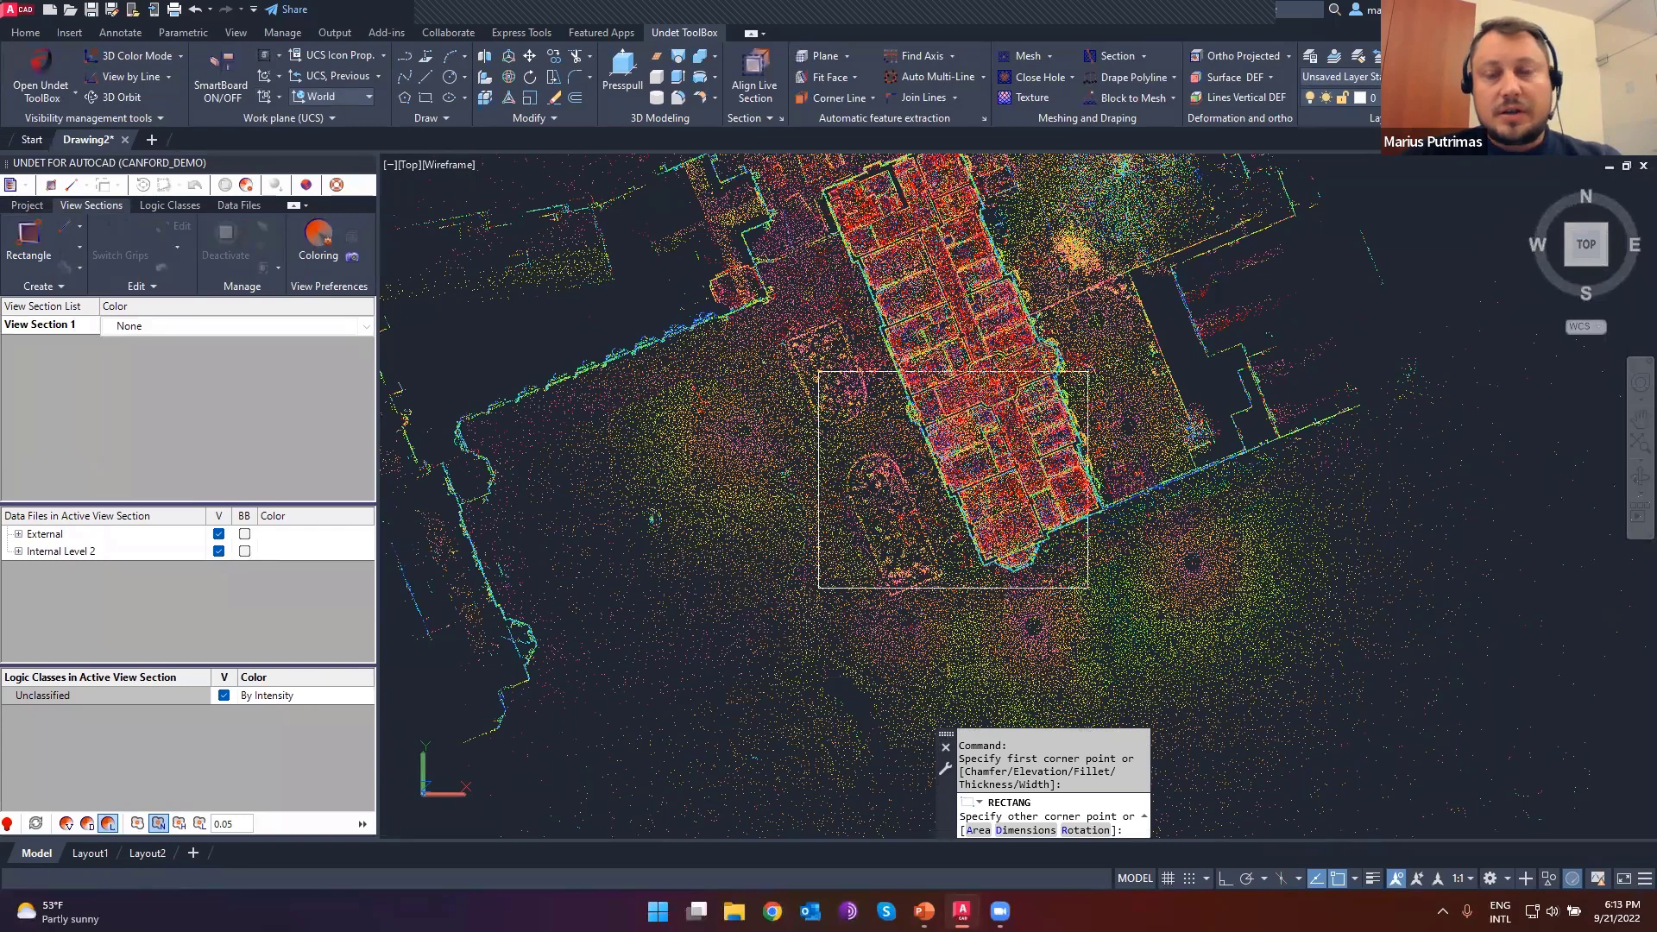
left_click(1088, 588)
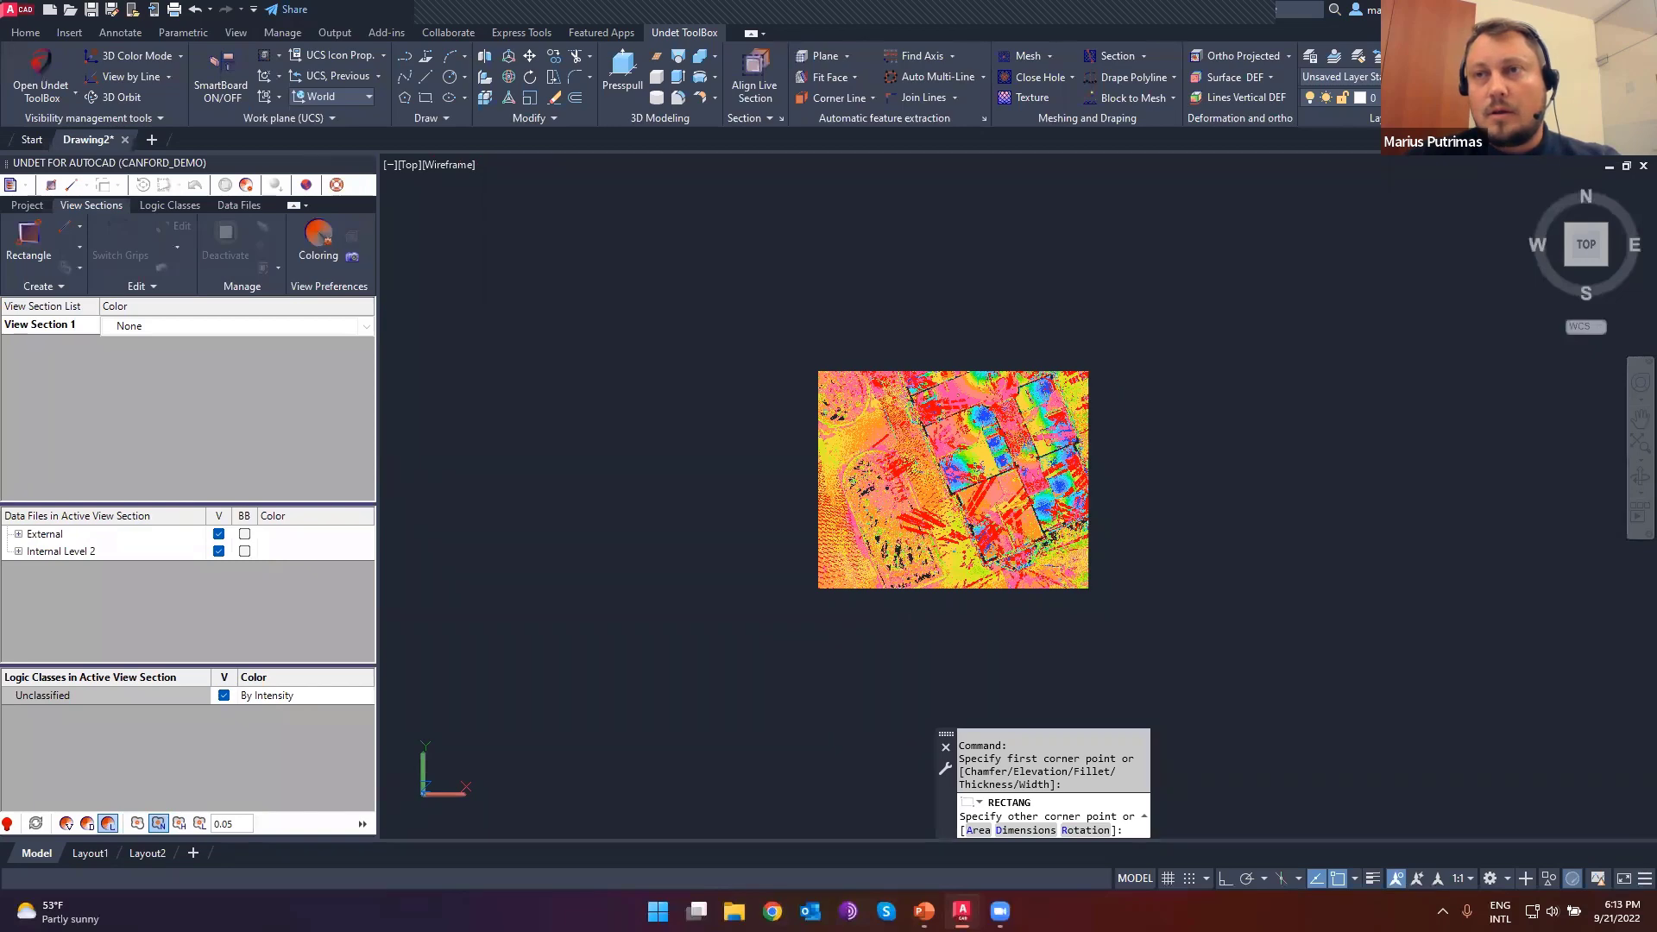
- From the Front view, create a view section about 26.4 wide and 0.27 high through the ground-floor windows, and return to the Top view
left_click(1586, 279)
scroll(1098, 634, "up", 2)
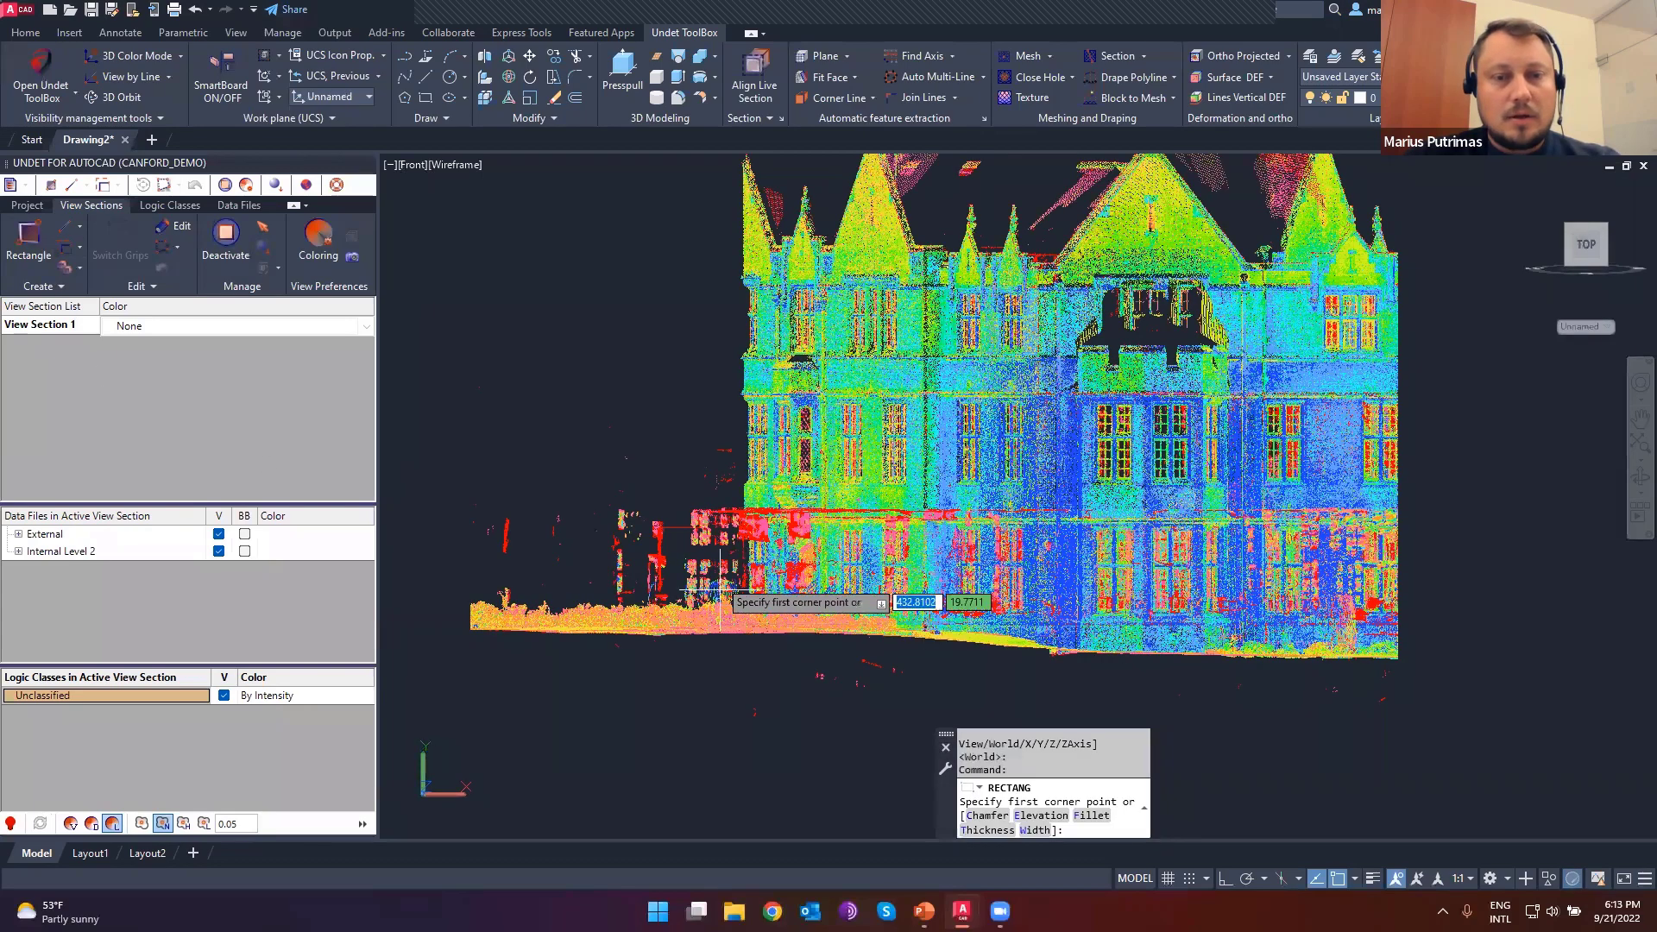
left_click(681, 549)
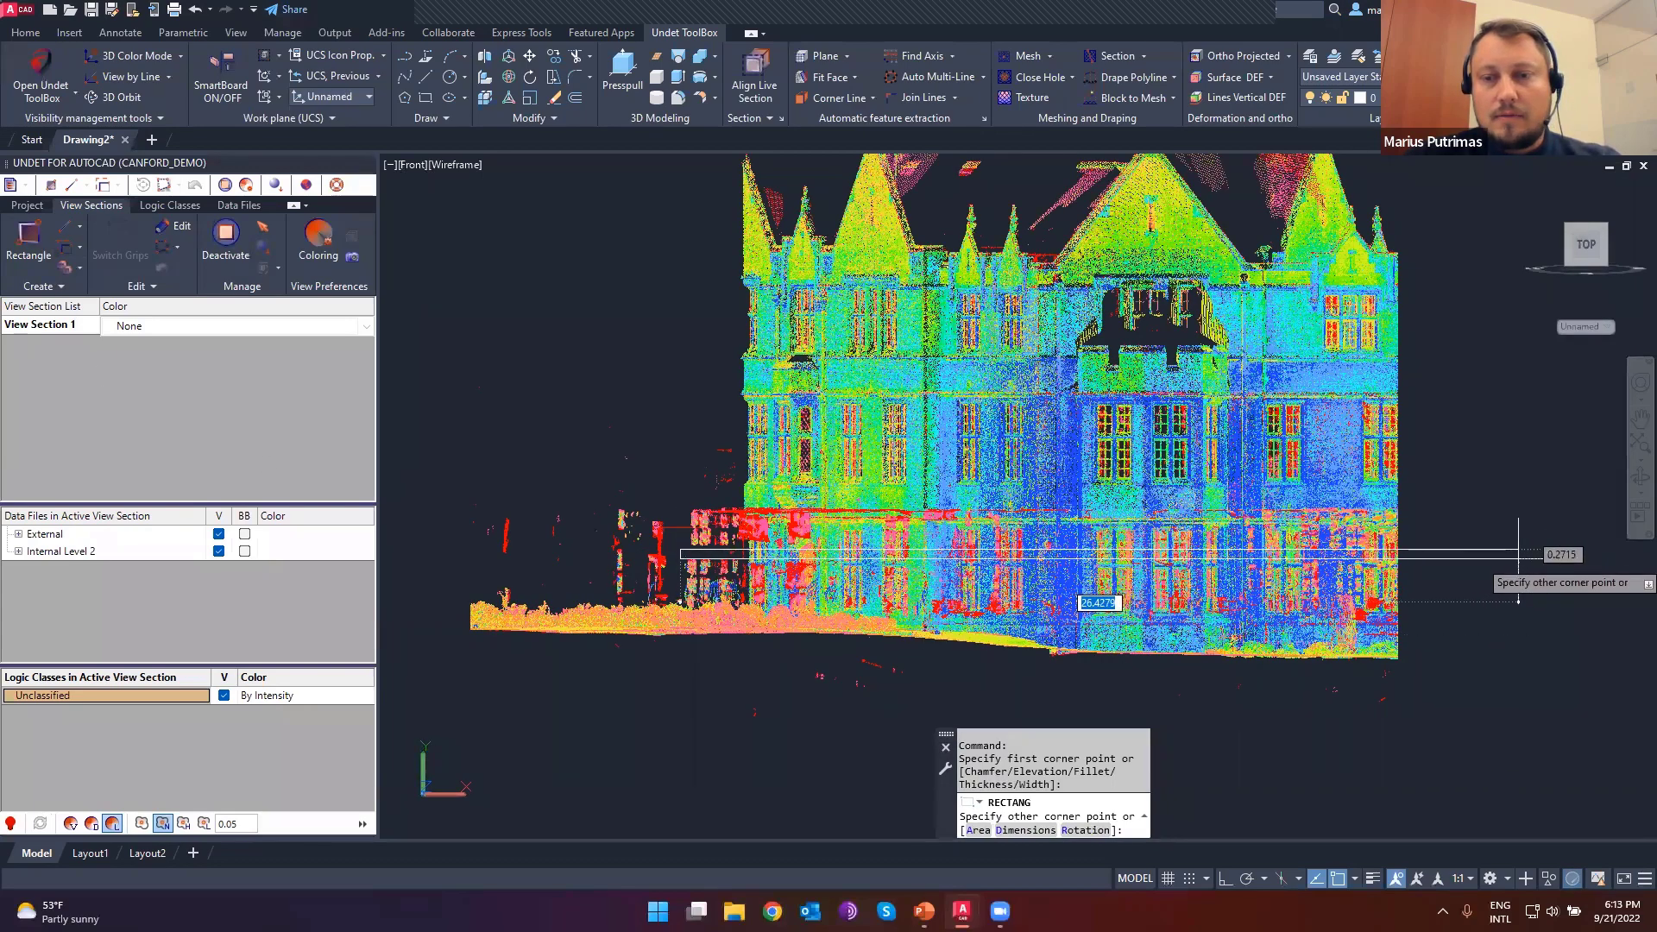
left_click(1517, 560)
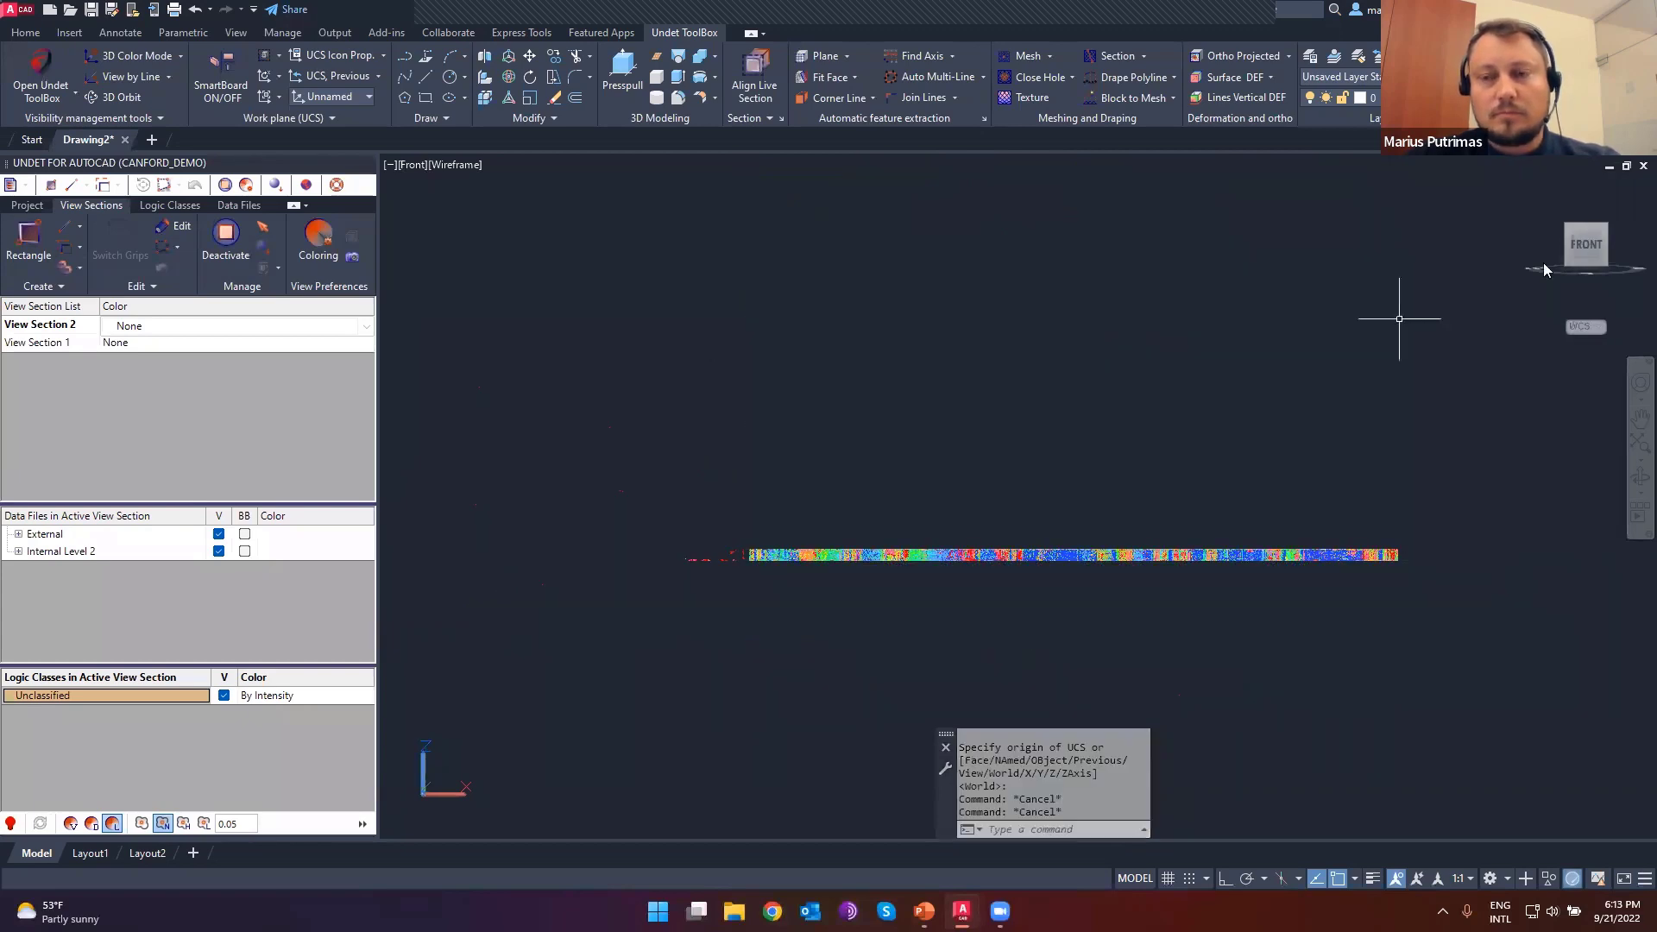
left_click(1586, 215)
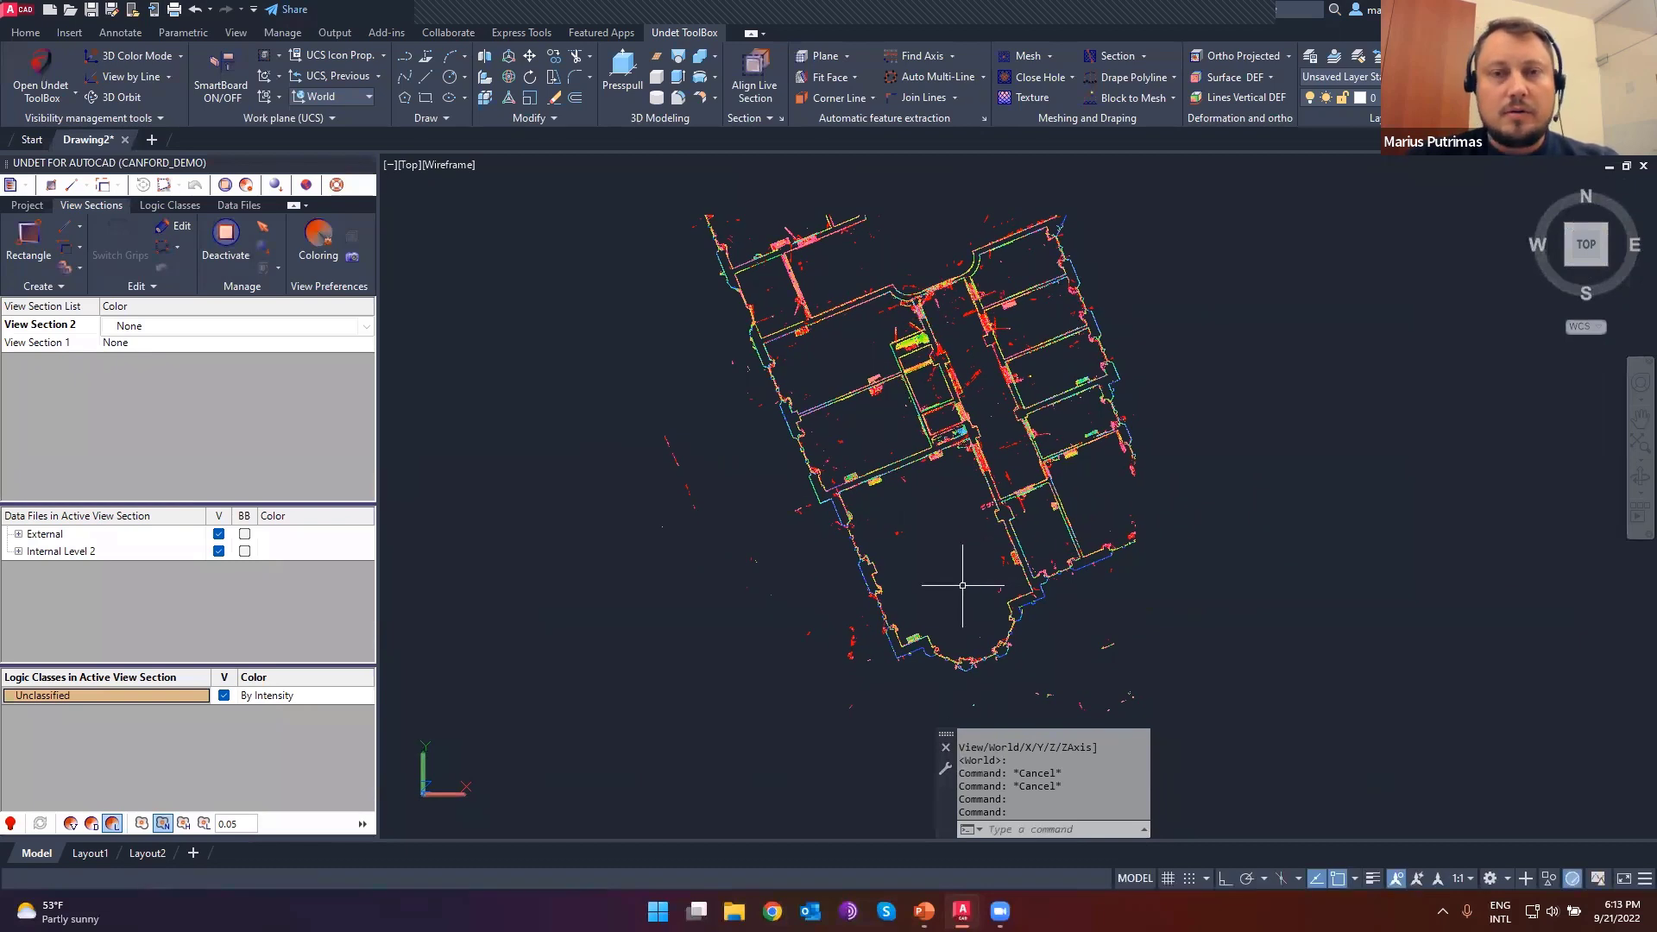
scroll(903, 478, "up", 3)
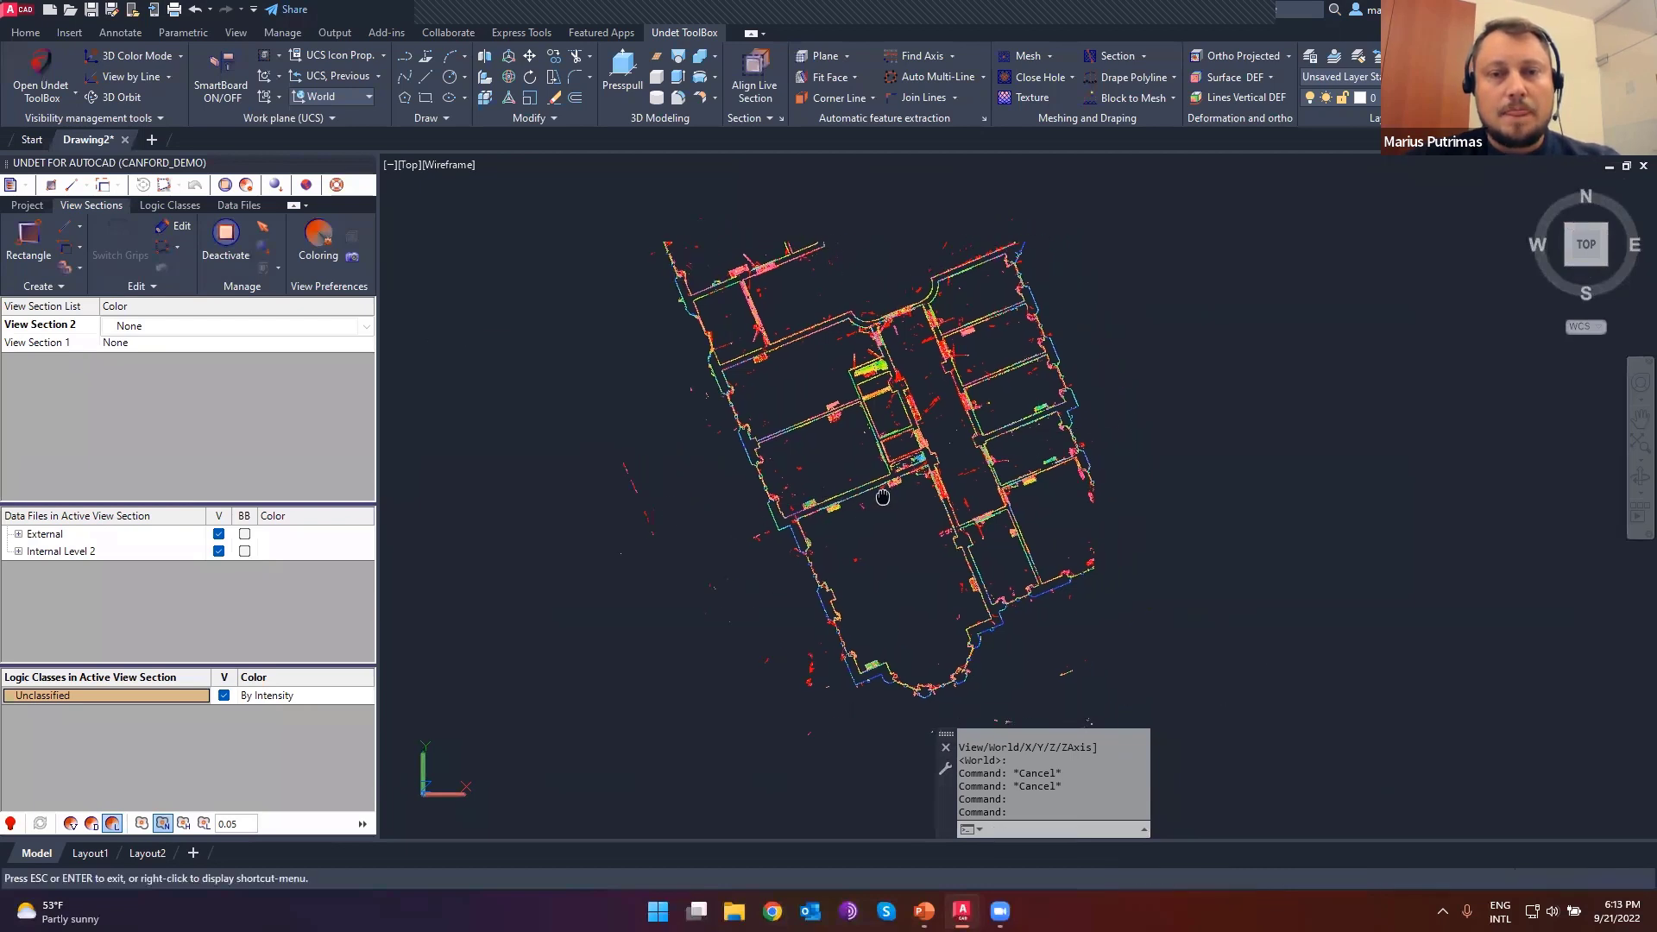
middle_click_drag(877, 507, 788, 474)
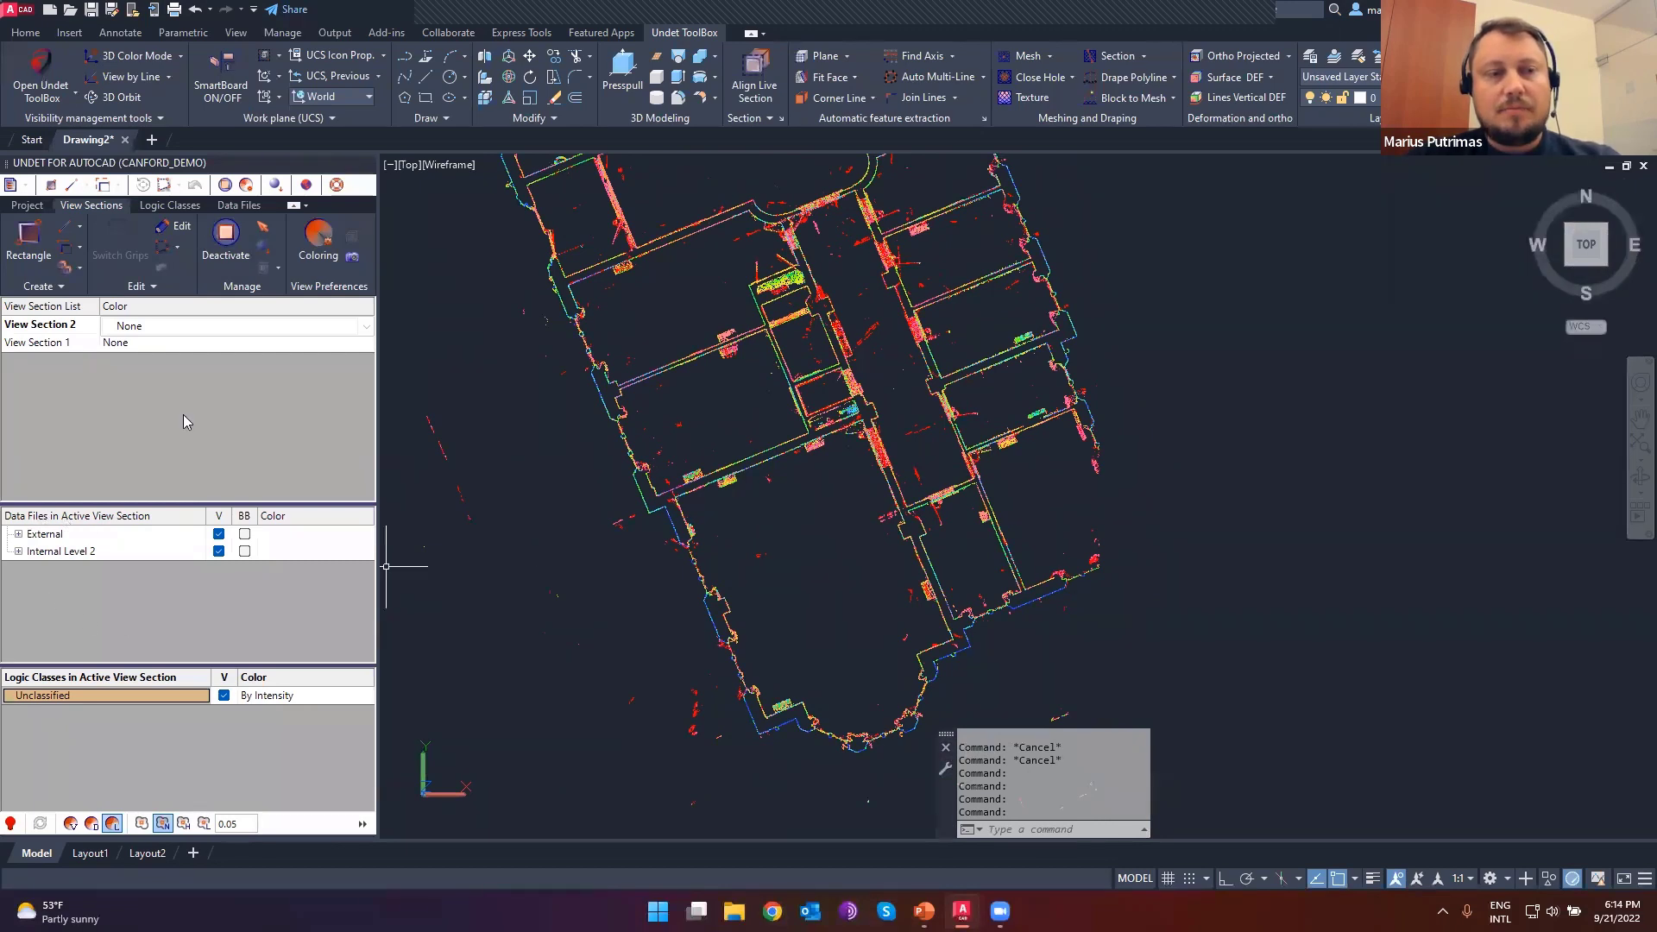
- Turn on the BB scan position markers for both the External and Internal Level 2 data files
left_click(86, 537)
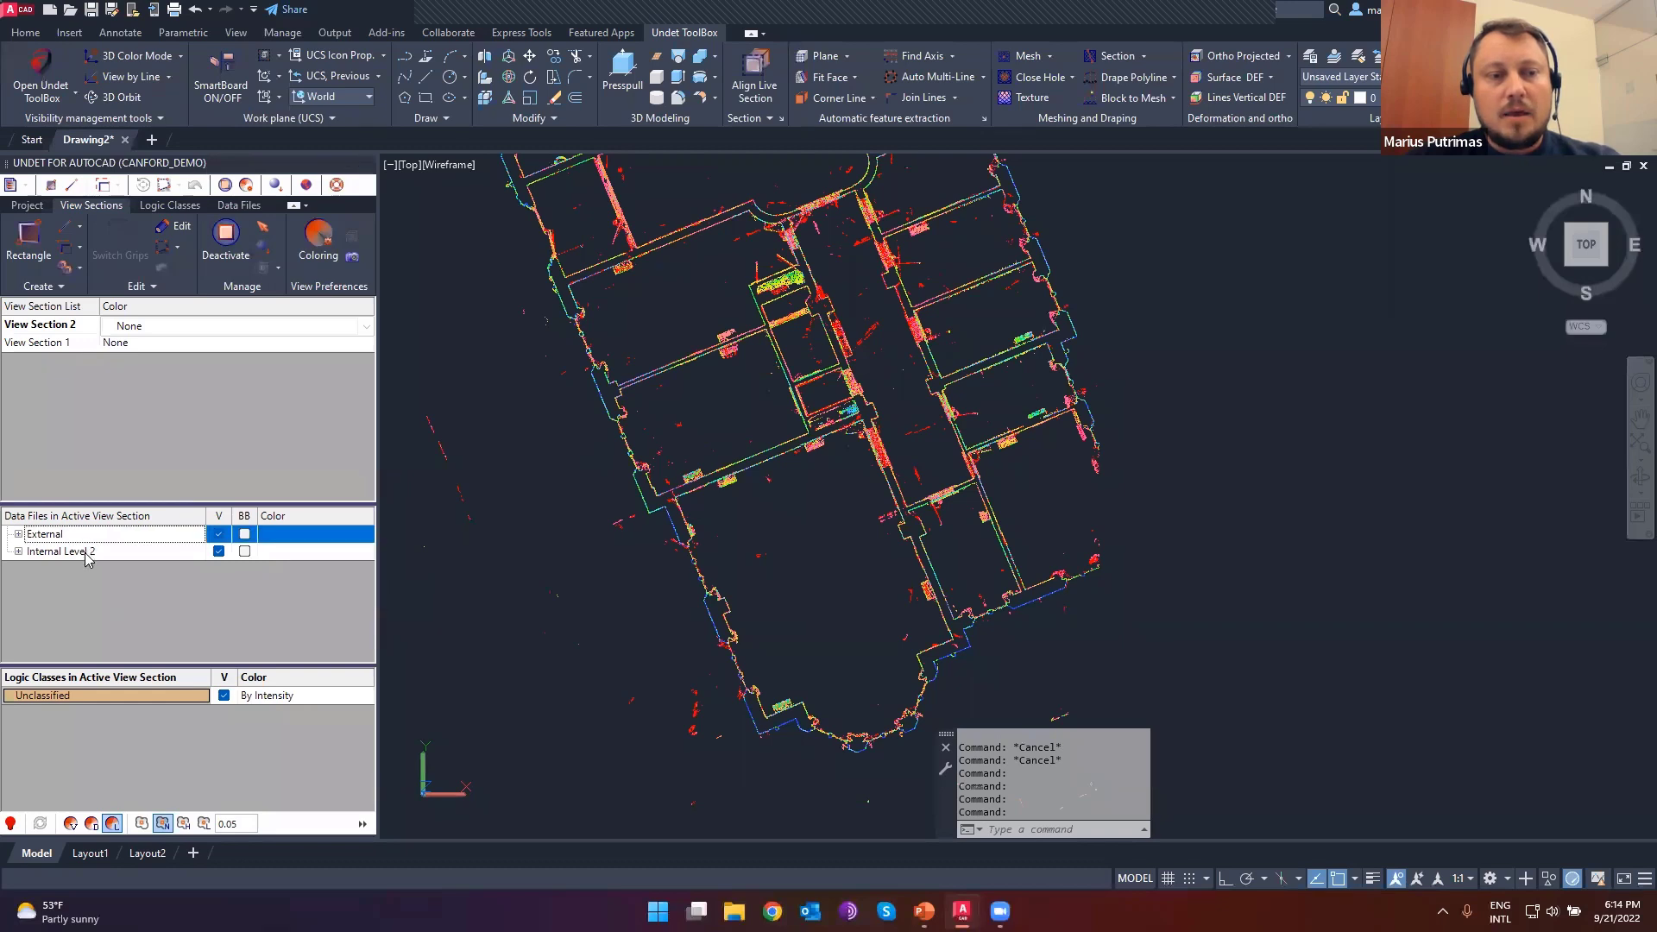
left_click(90, 553, "shift")
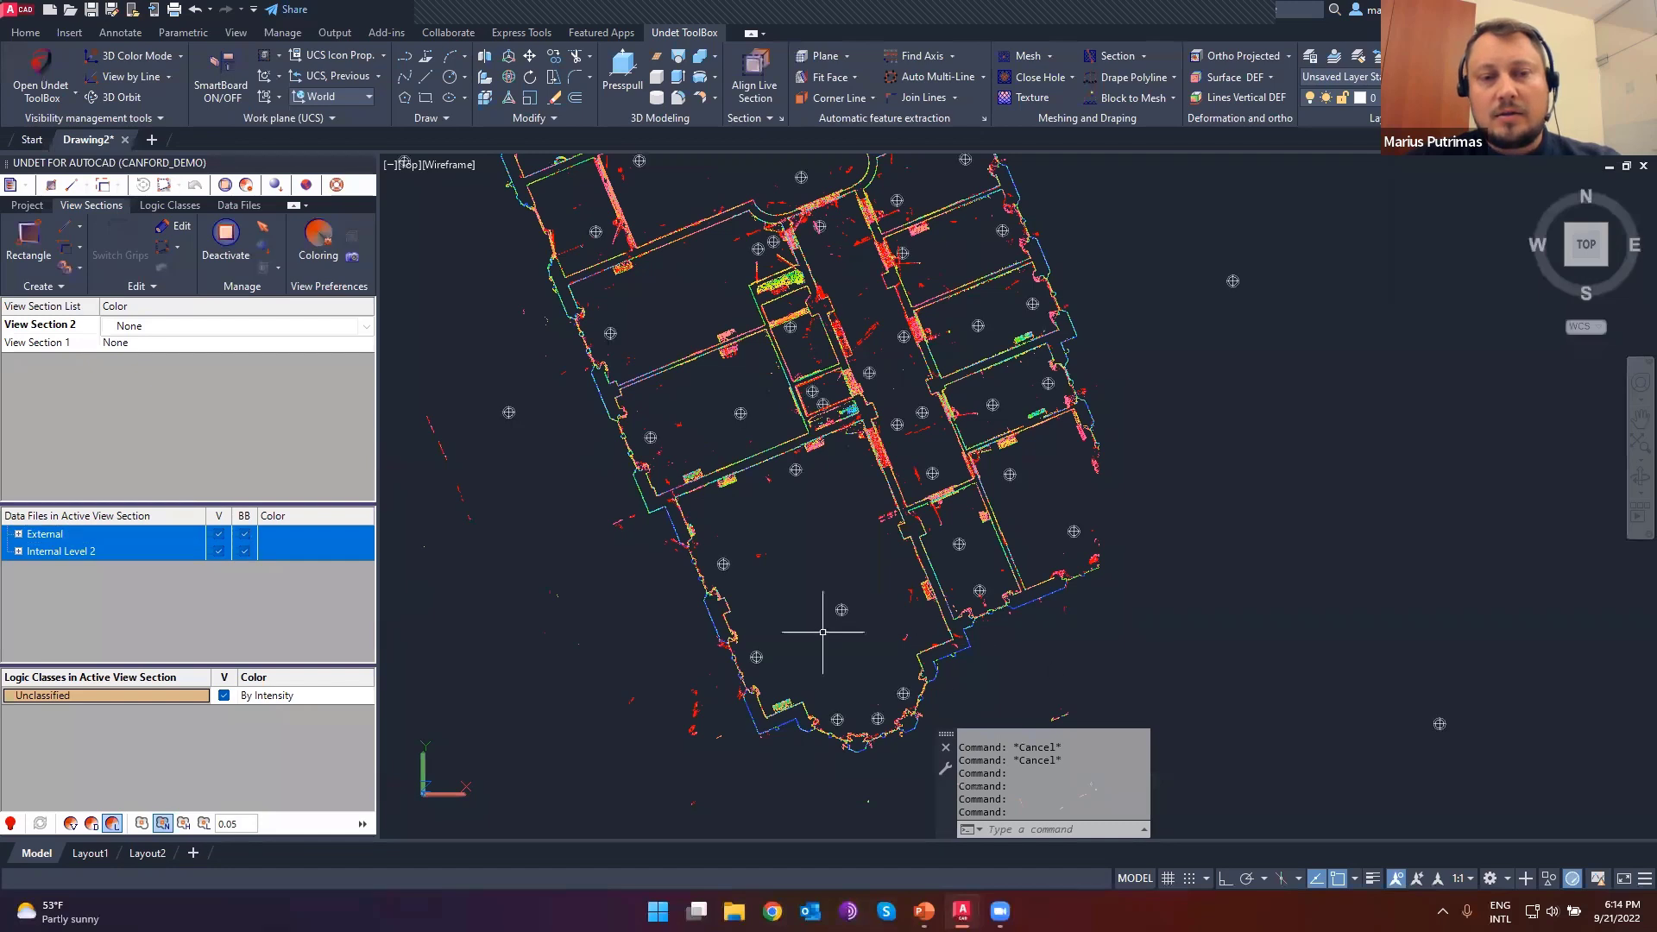
scroll(799, 661, "up", 3)
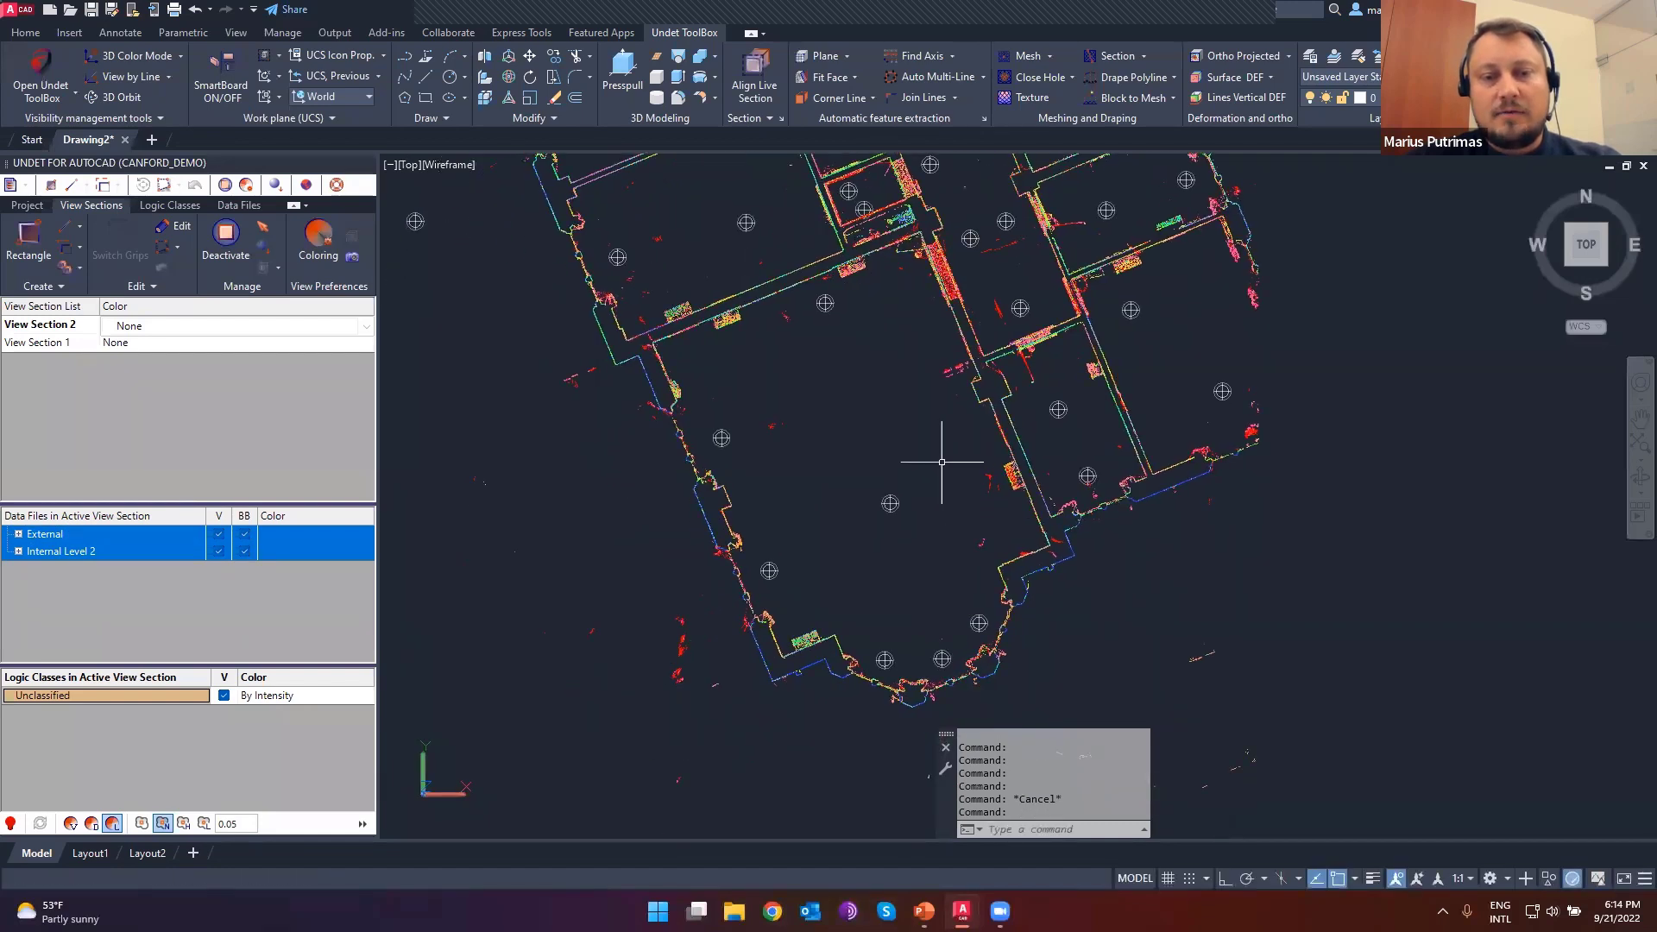
left_click(942, 461)
key("Escape")
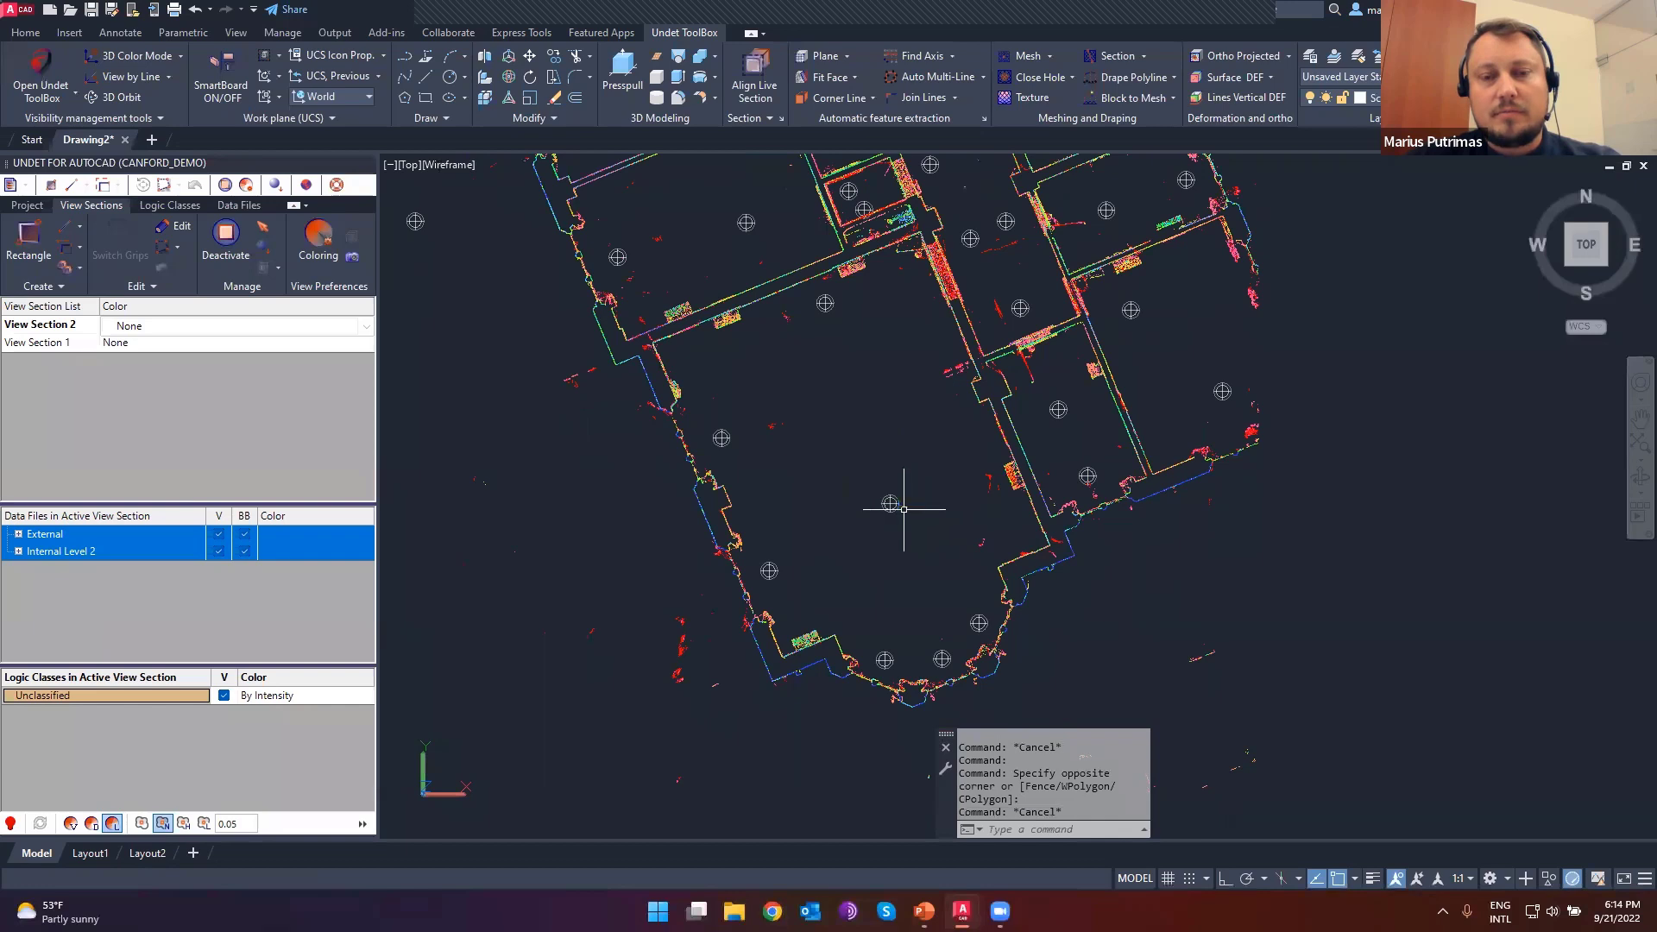
left_click(890, 509)
key("Escape")
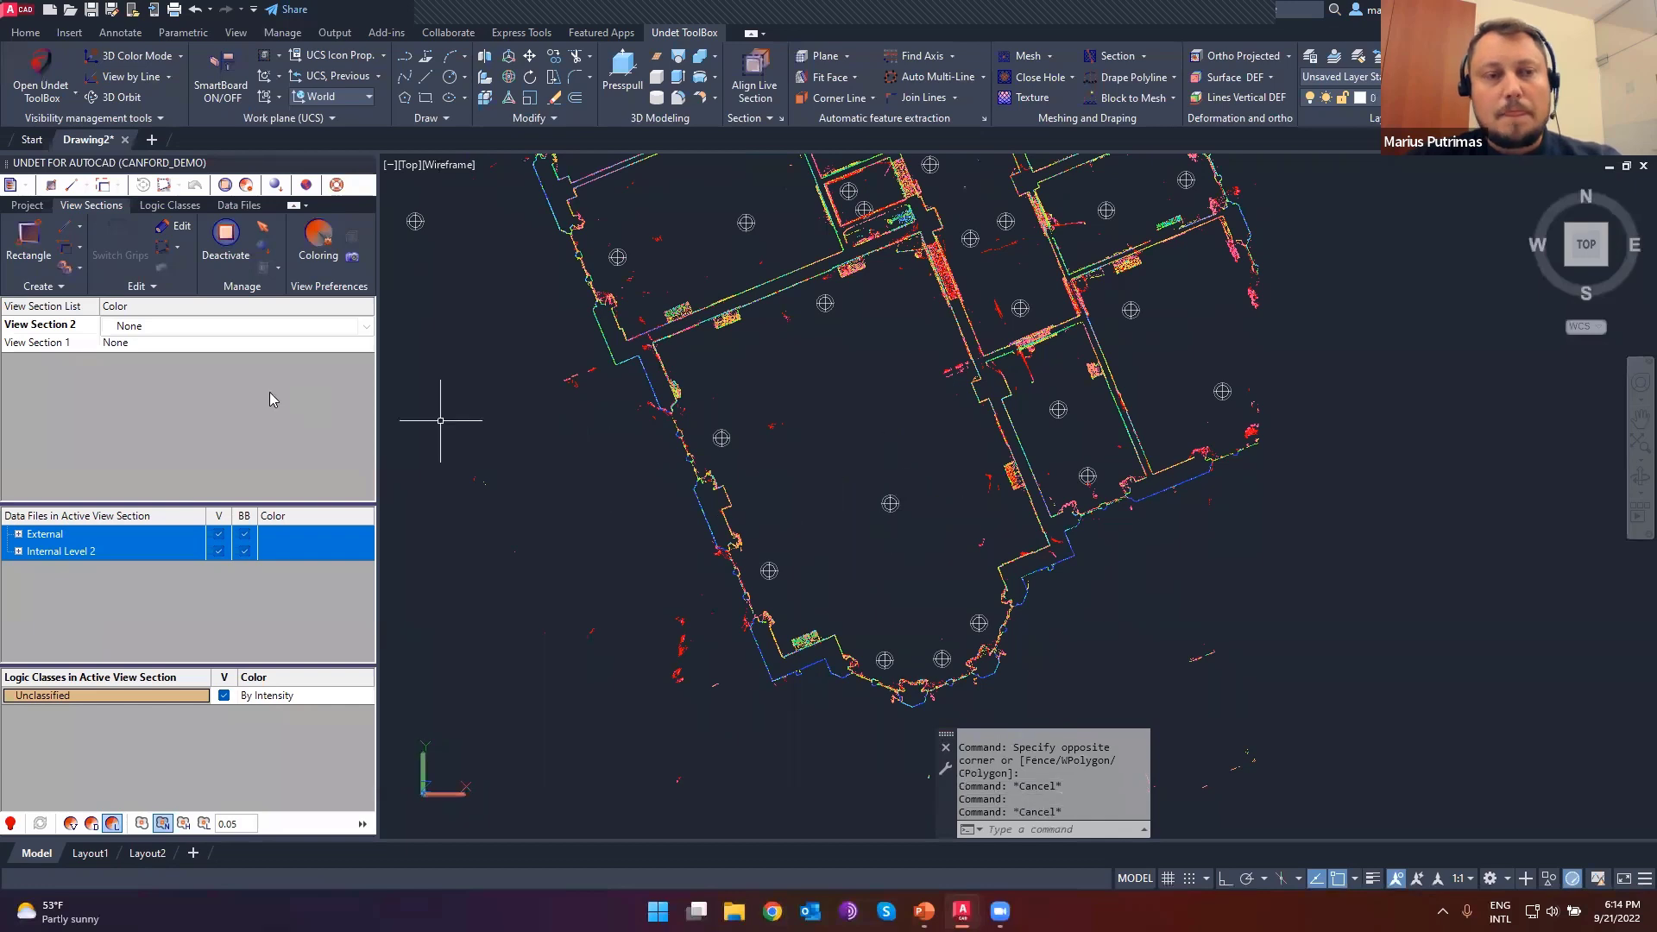
- Try a BB Size of 0.50 for the scan position markers and set it back to 0.20
left_click(27, 207)
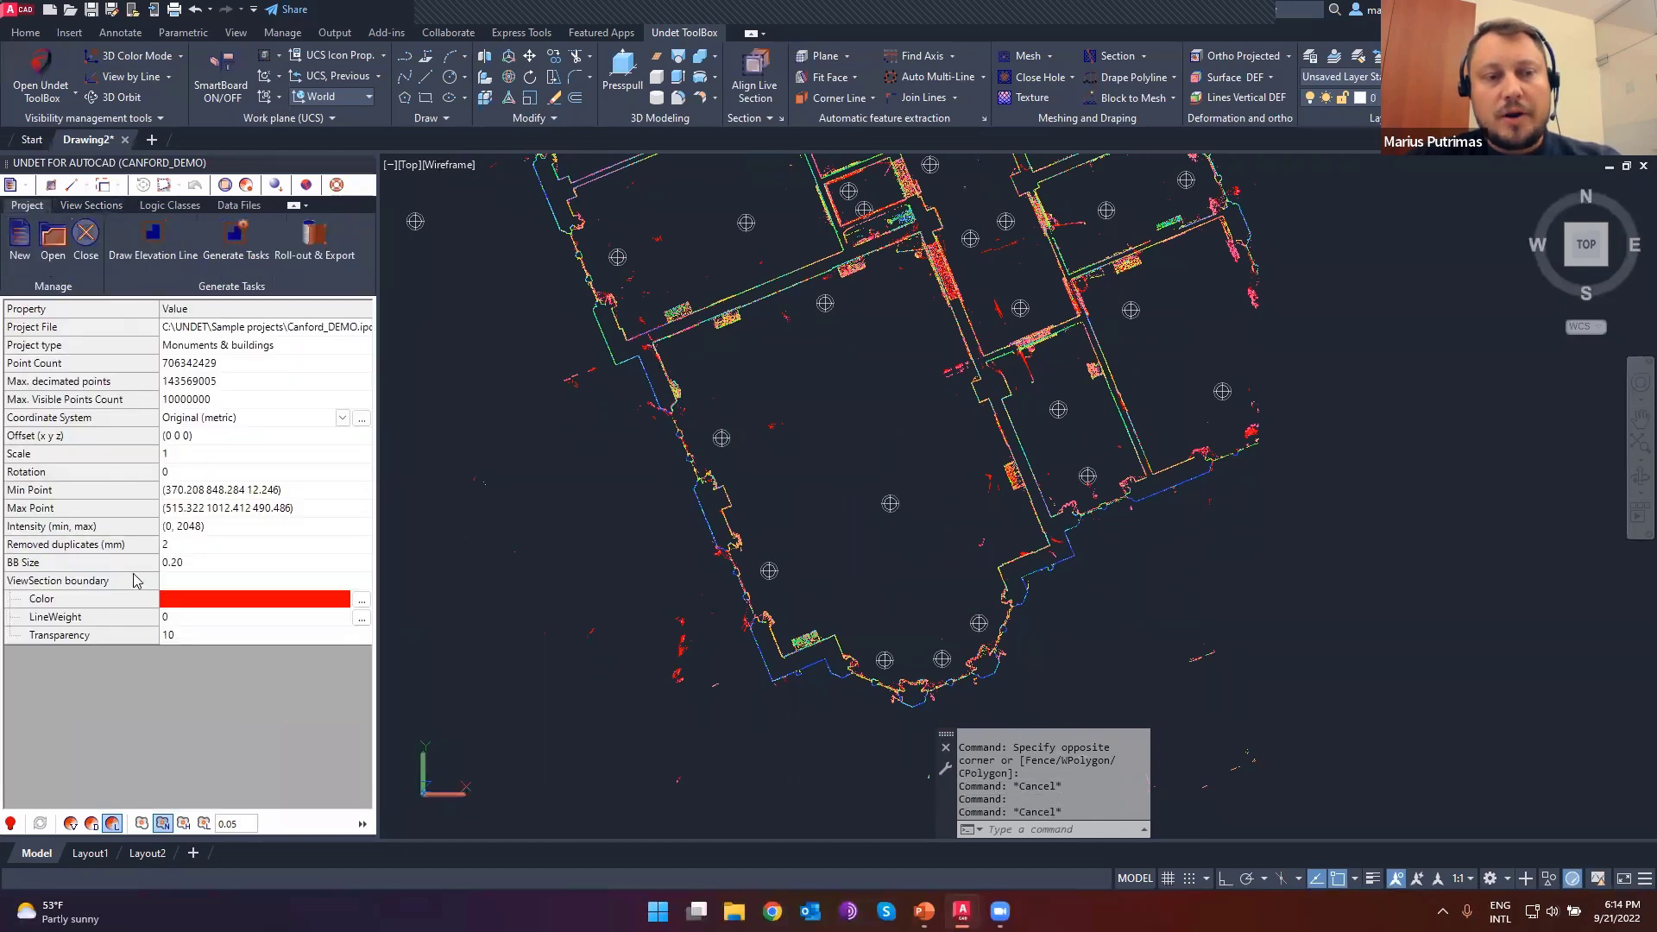
left_click(167, 562)
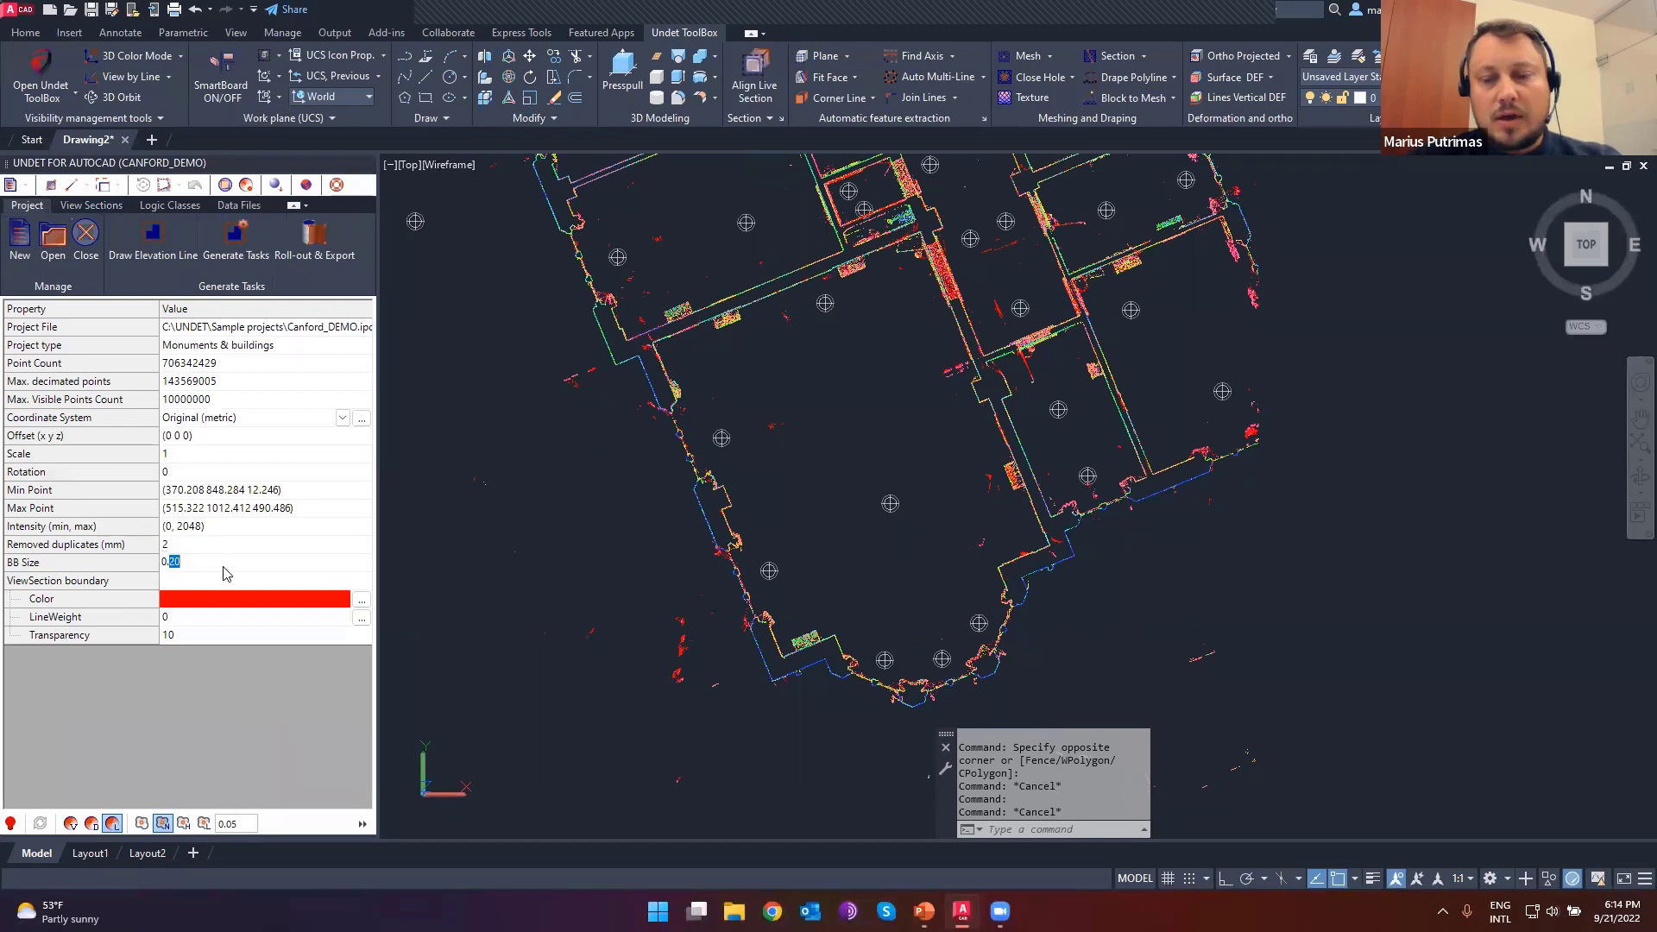
key("Return")
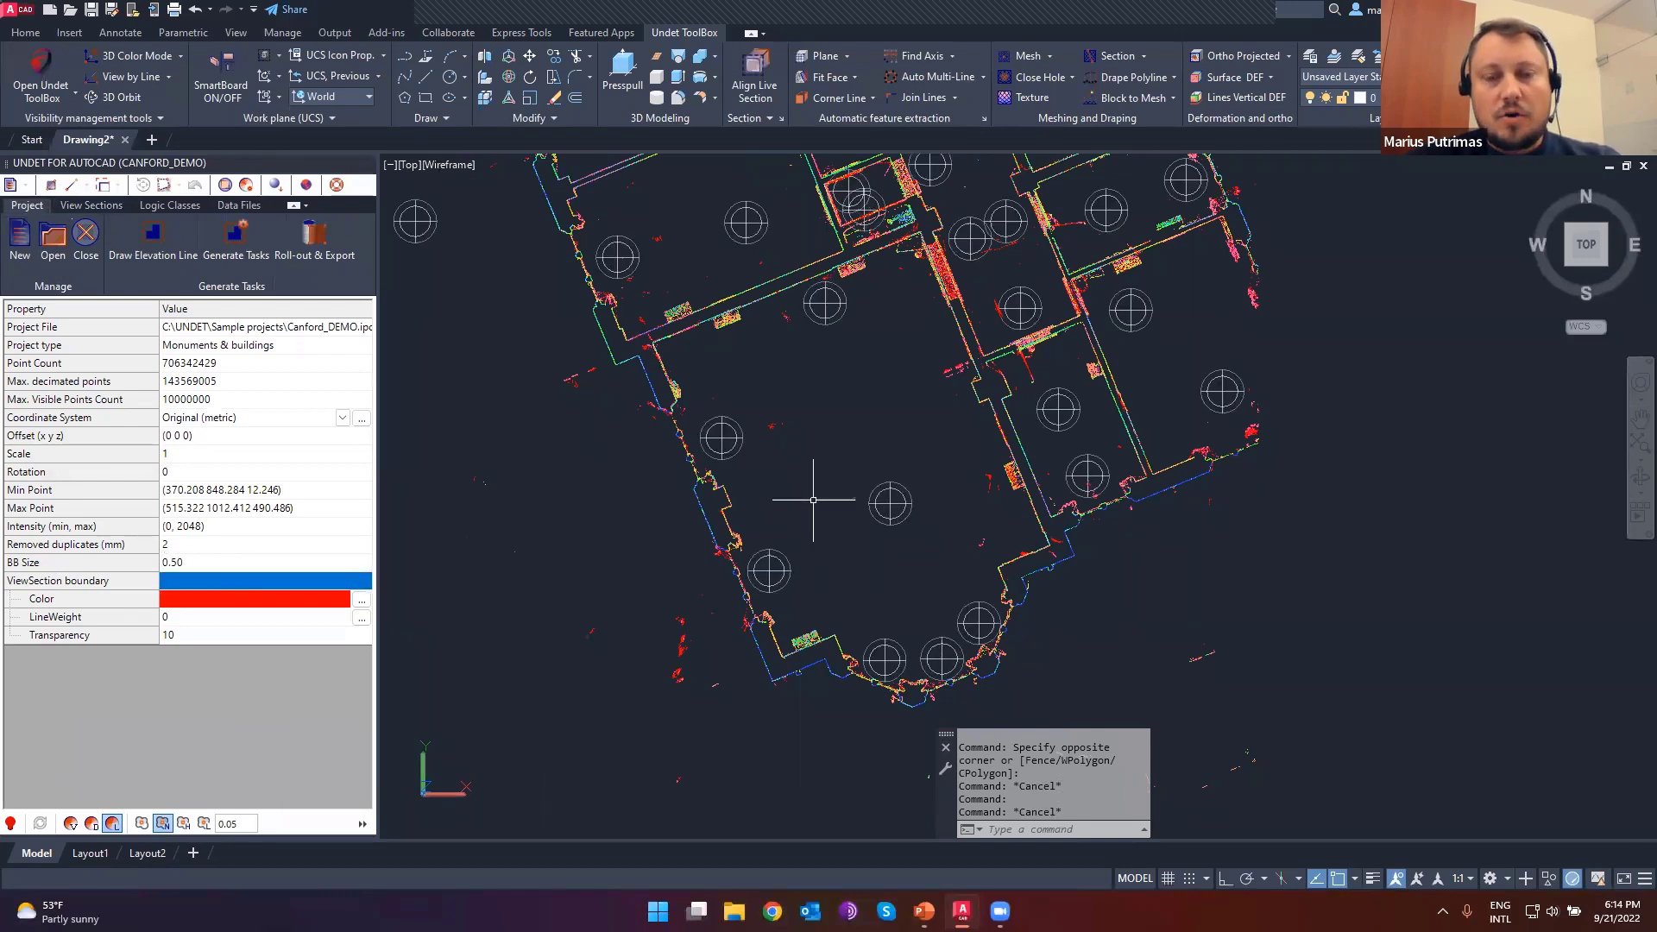
left_click(214, 562)
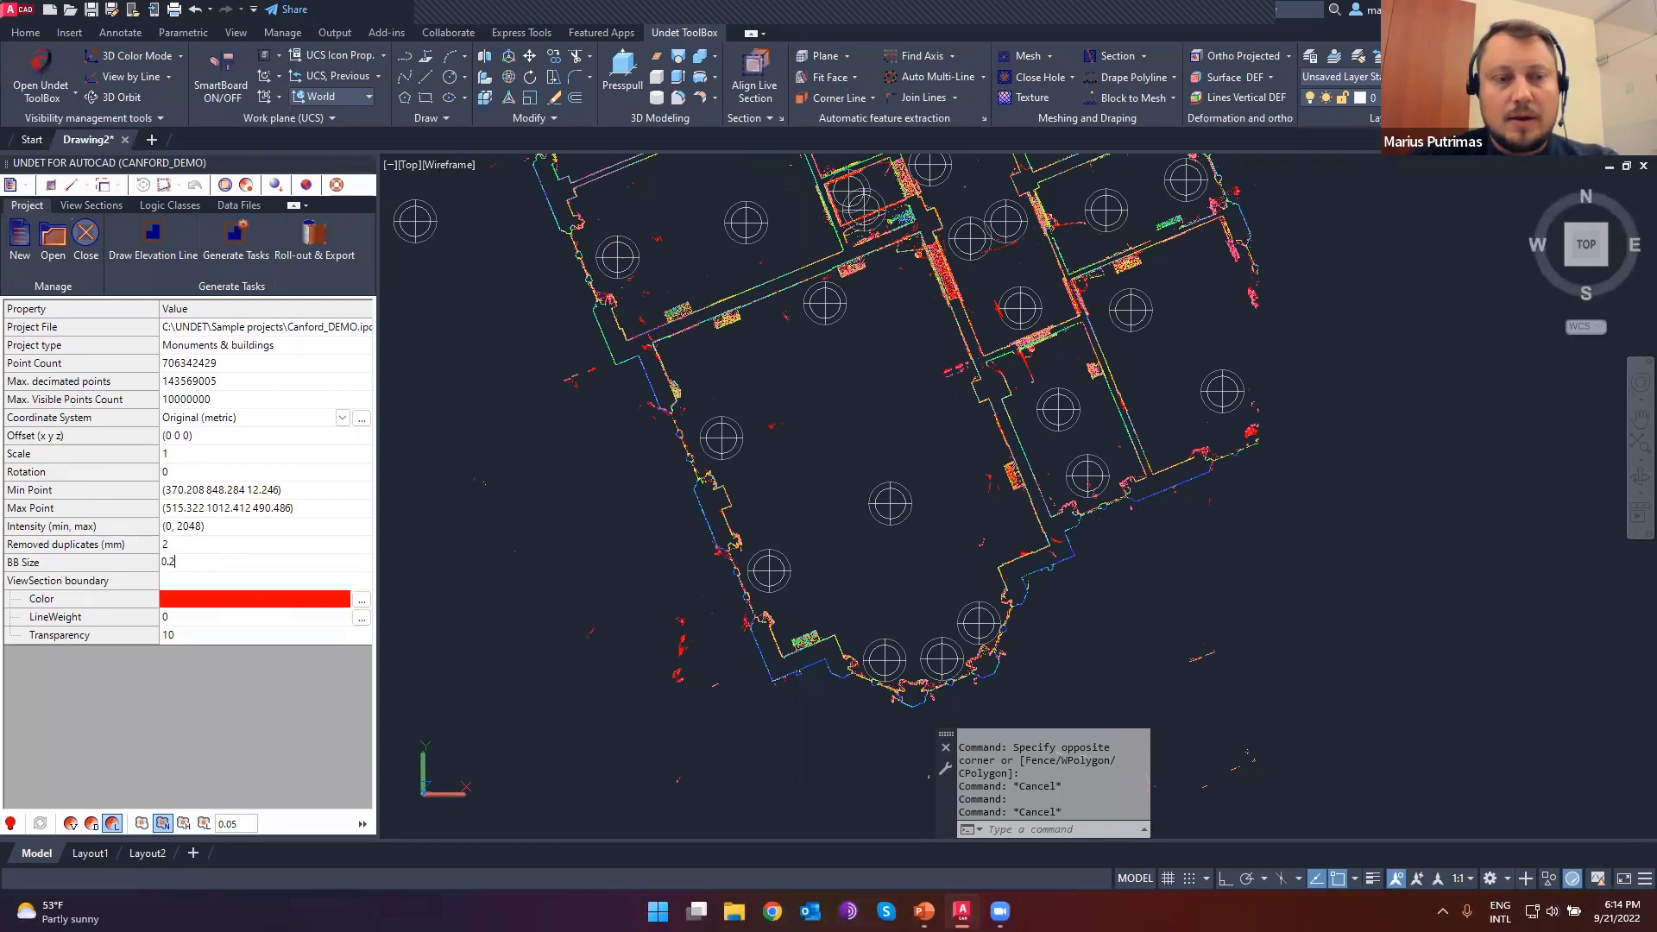
type("0.2")
key("Return")
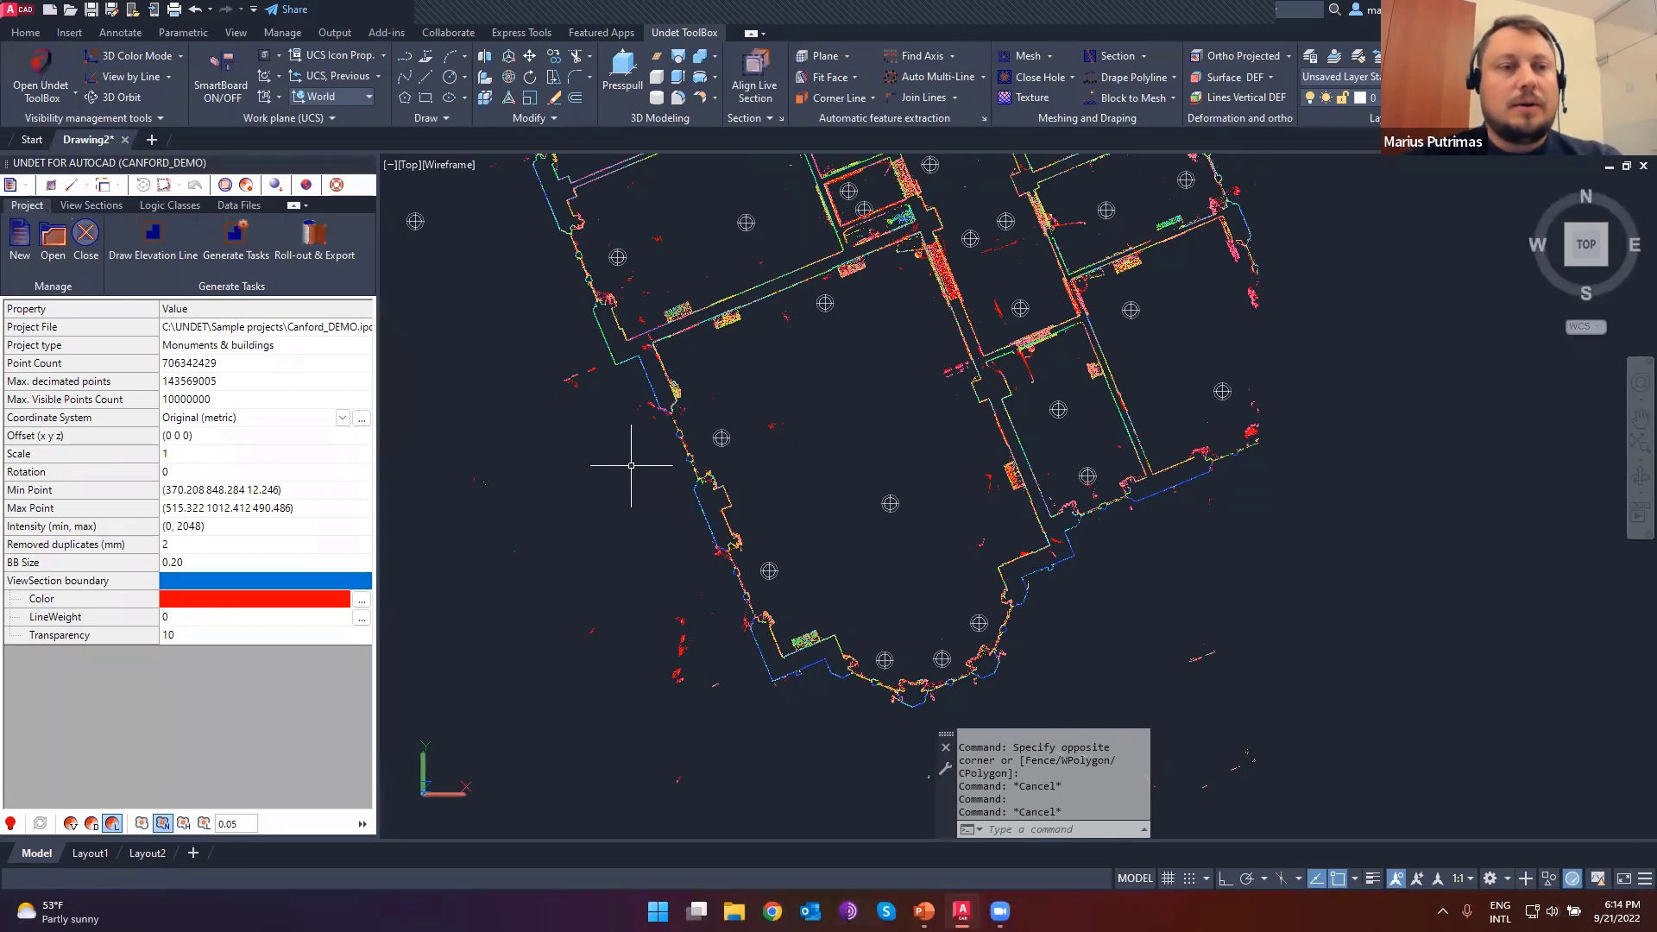
- Return to the view section list and open the panorama of scan Ground_077_1 in the middle of the large bay-ended room
left_click(90, 205)
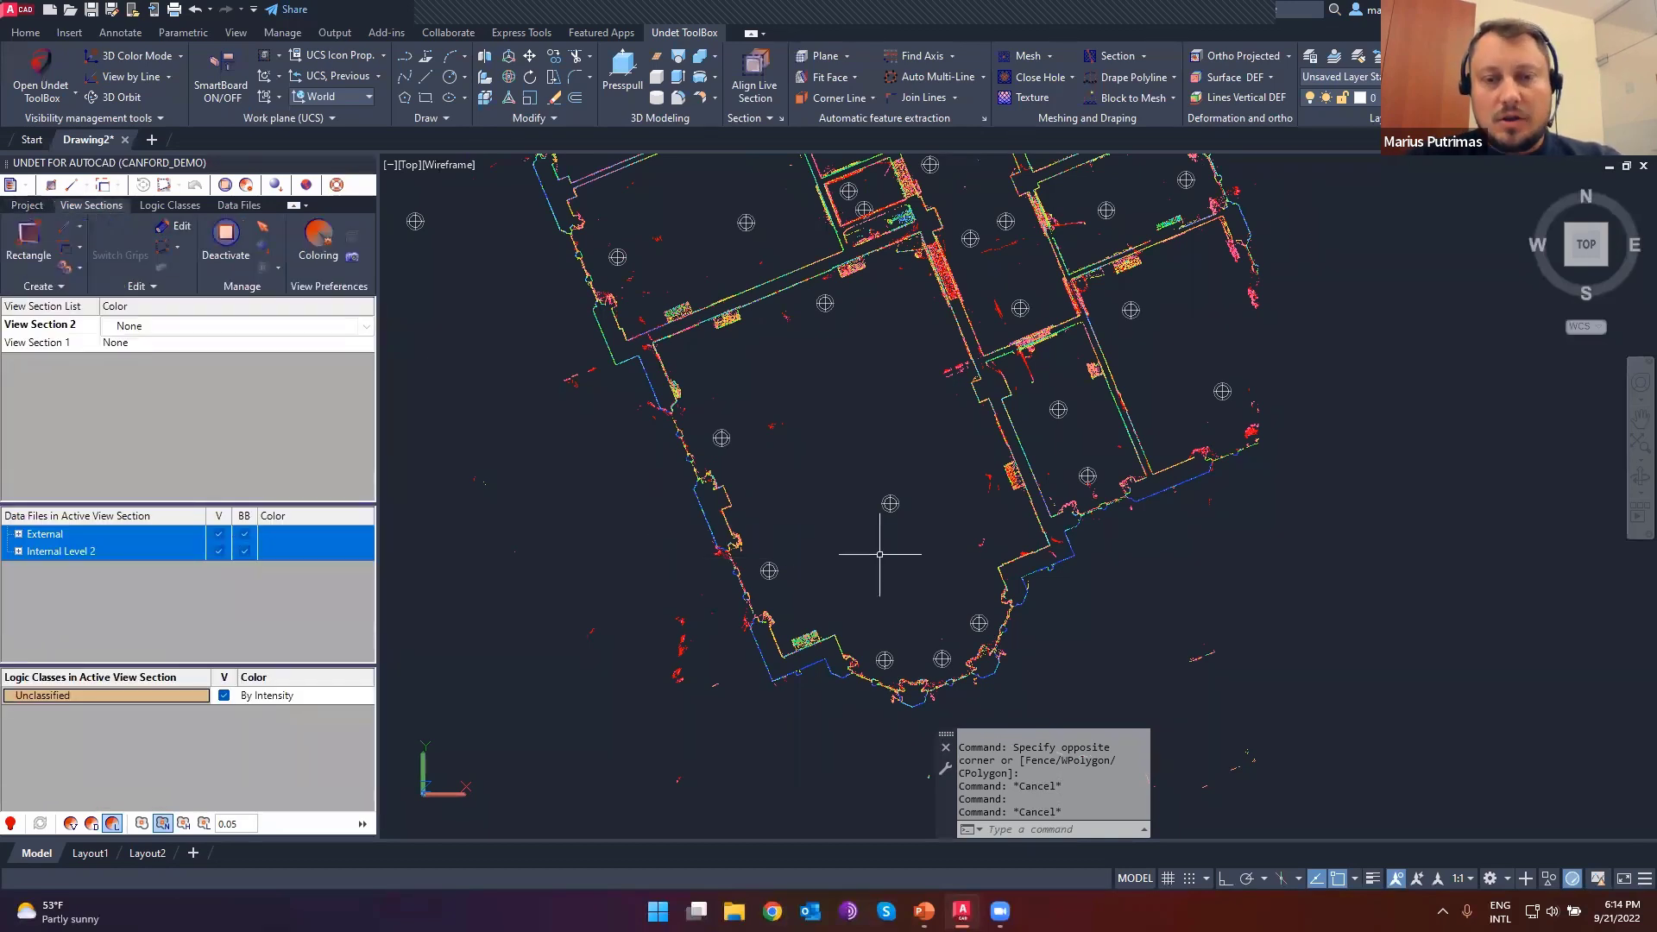
middle_click_drag(879, 554, 760, 577)
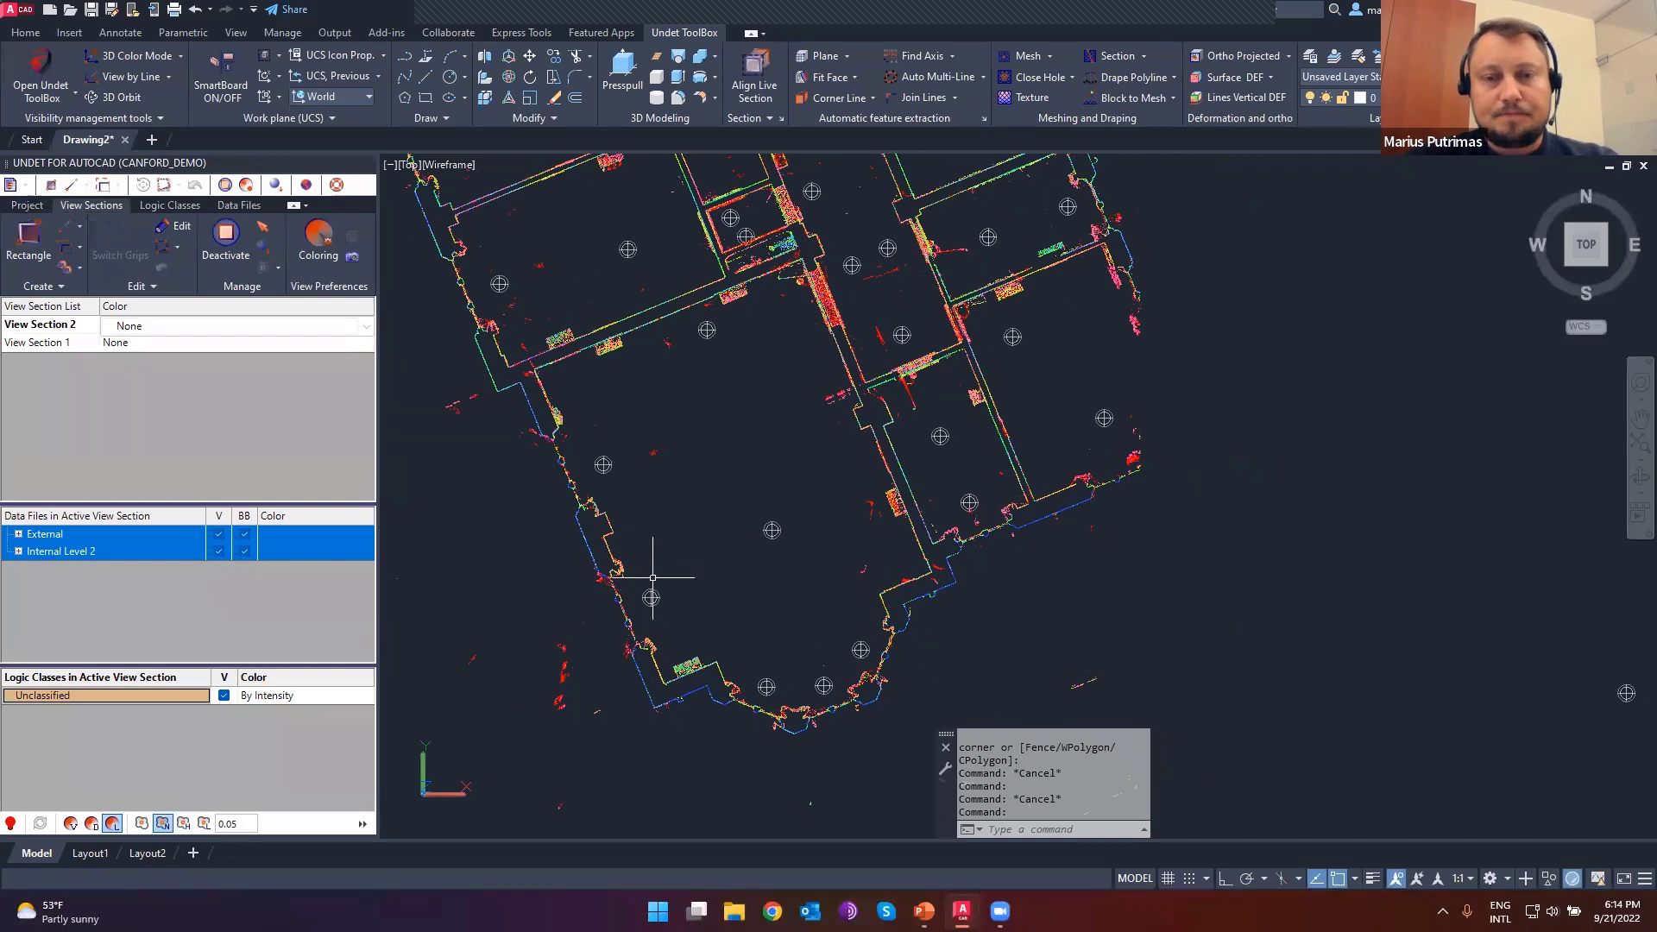
middle_click_drag(652, 578, 682, 620)
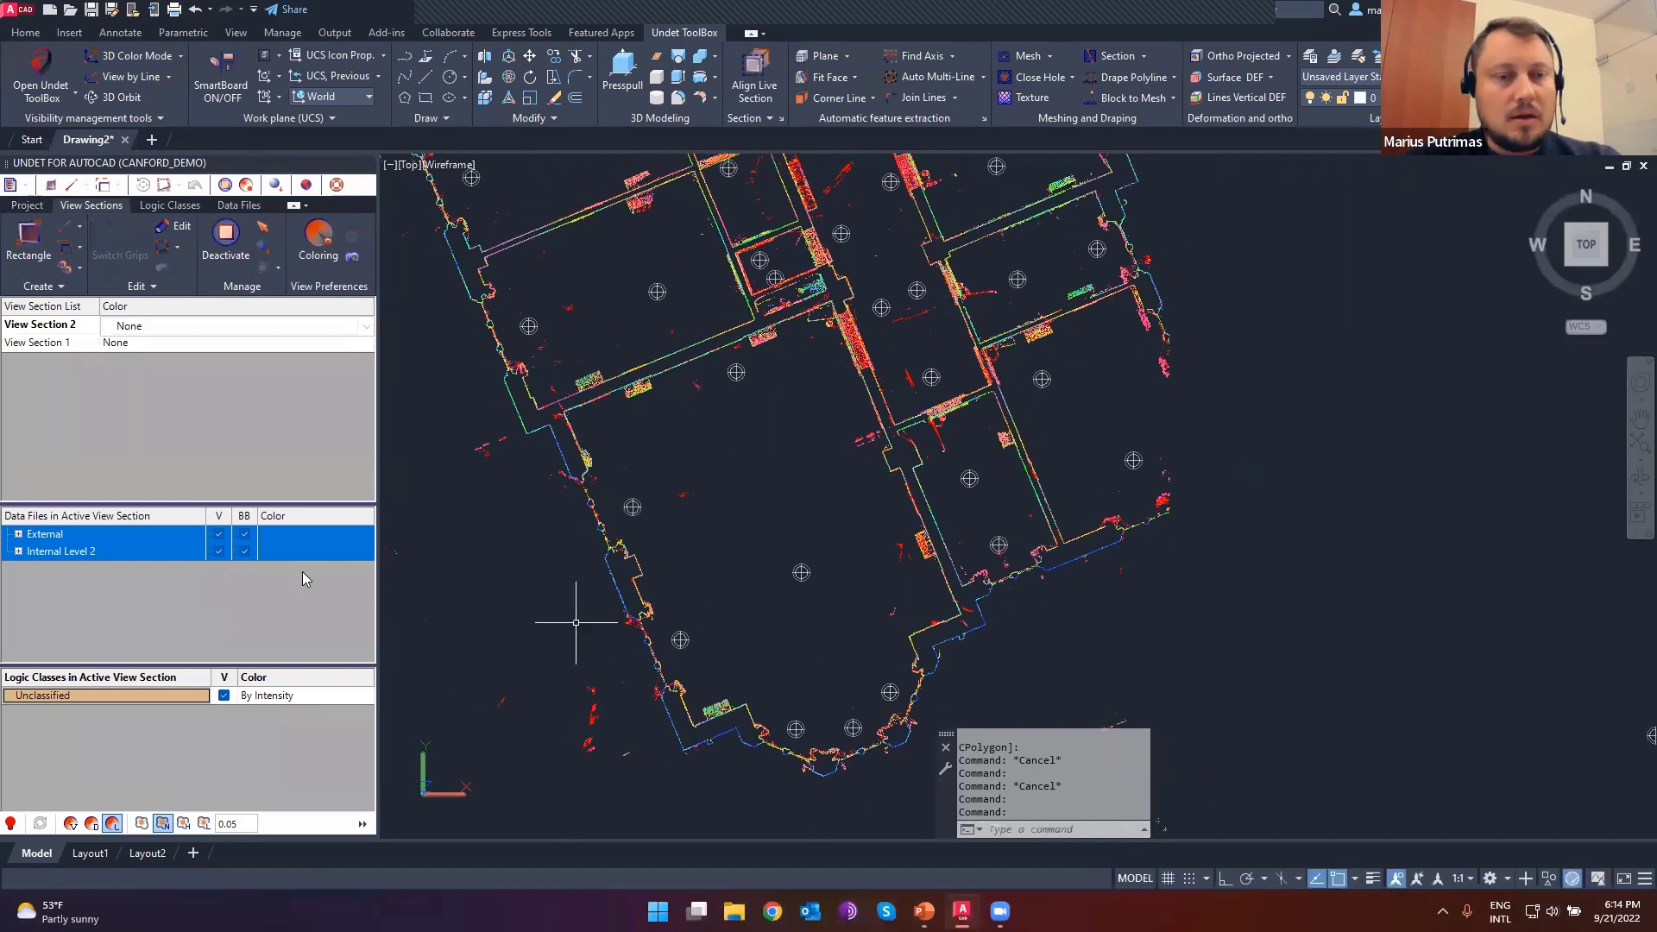
left_click(800, 573)
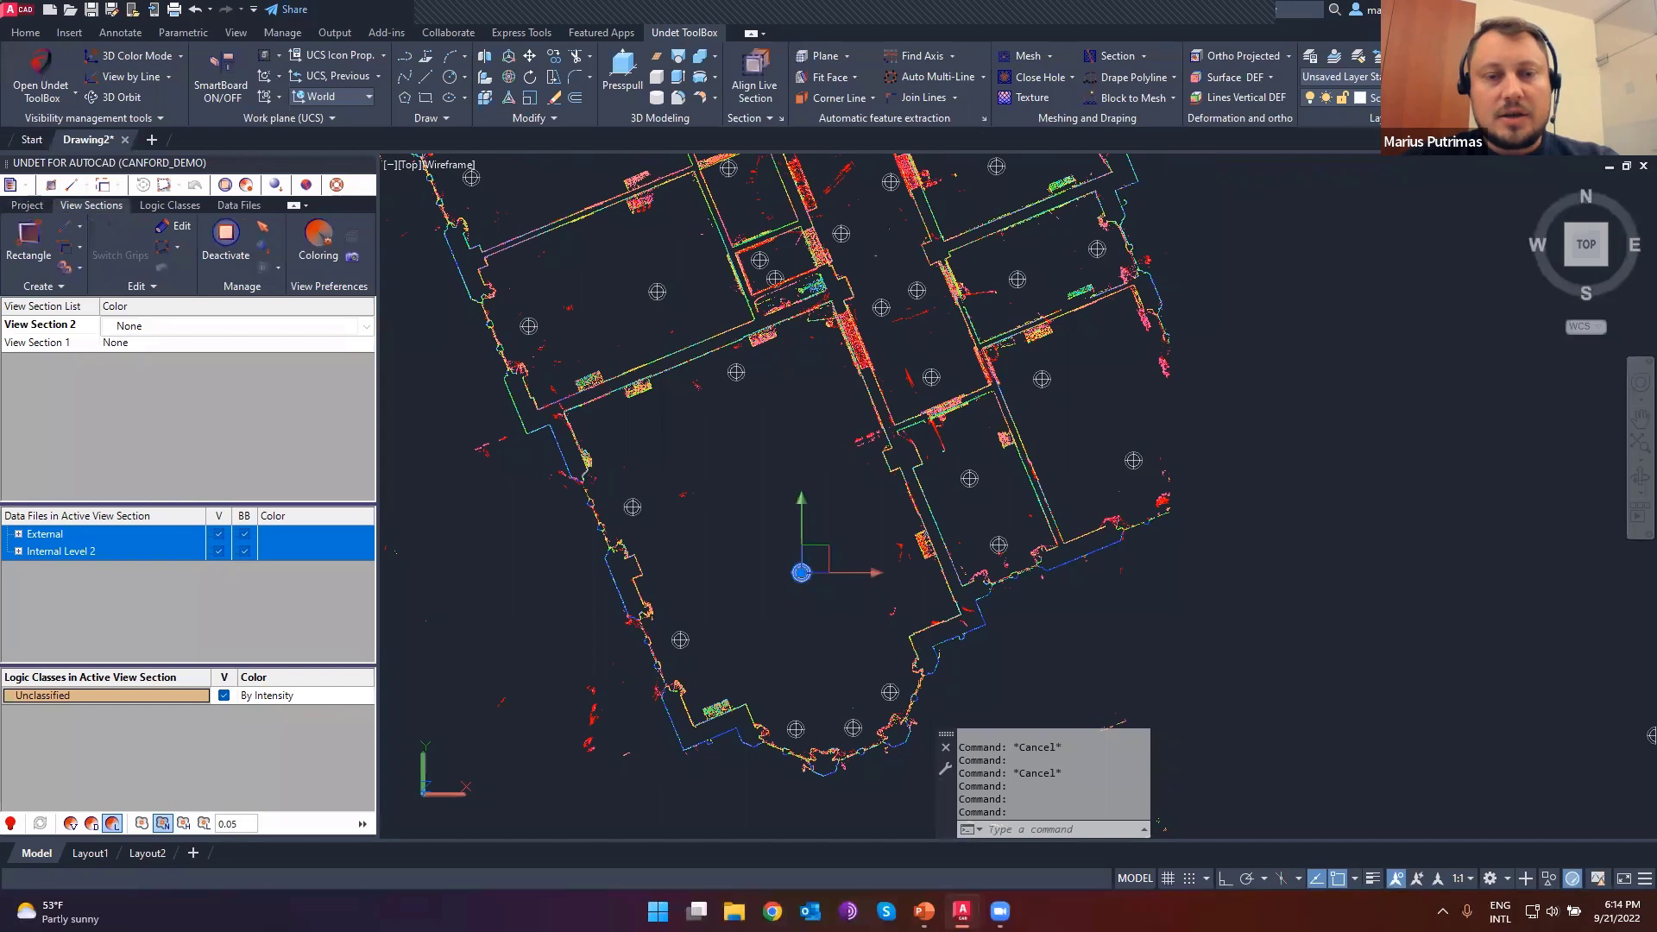
double_click(801, 573)
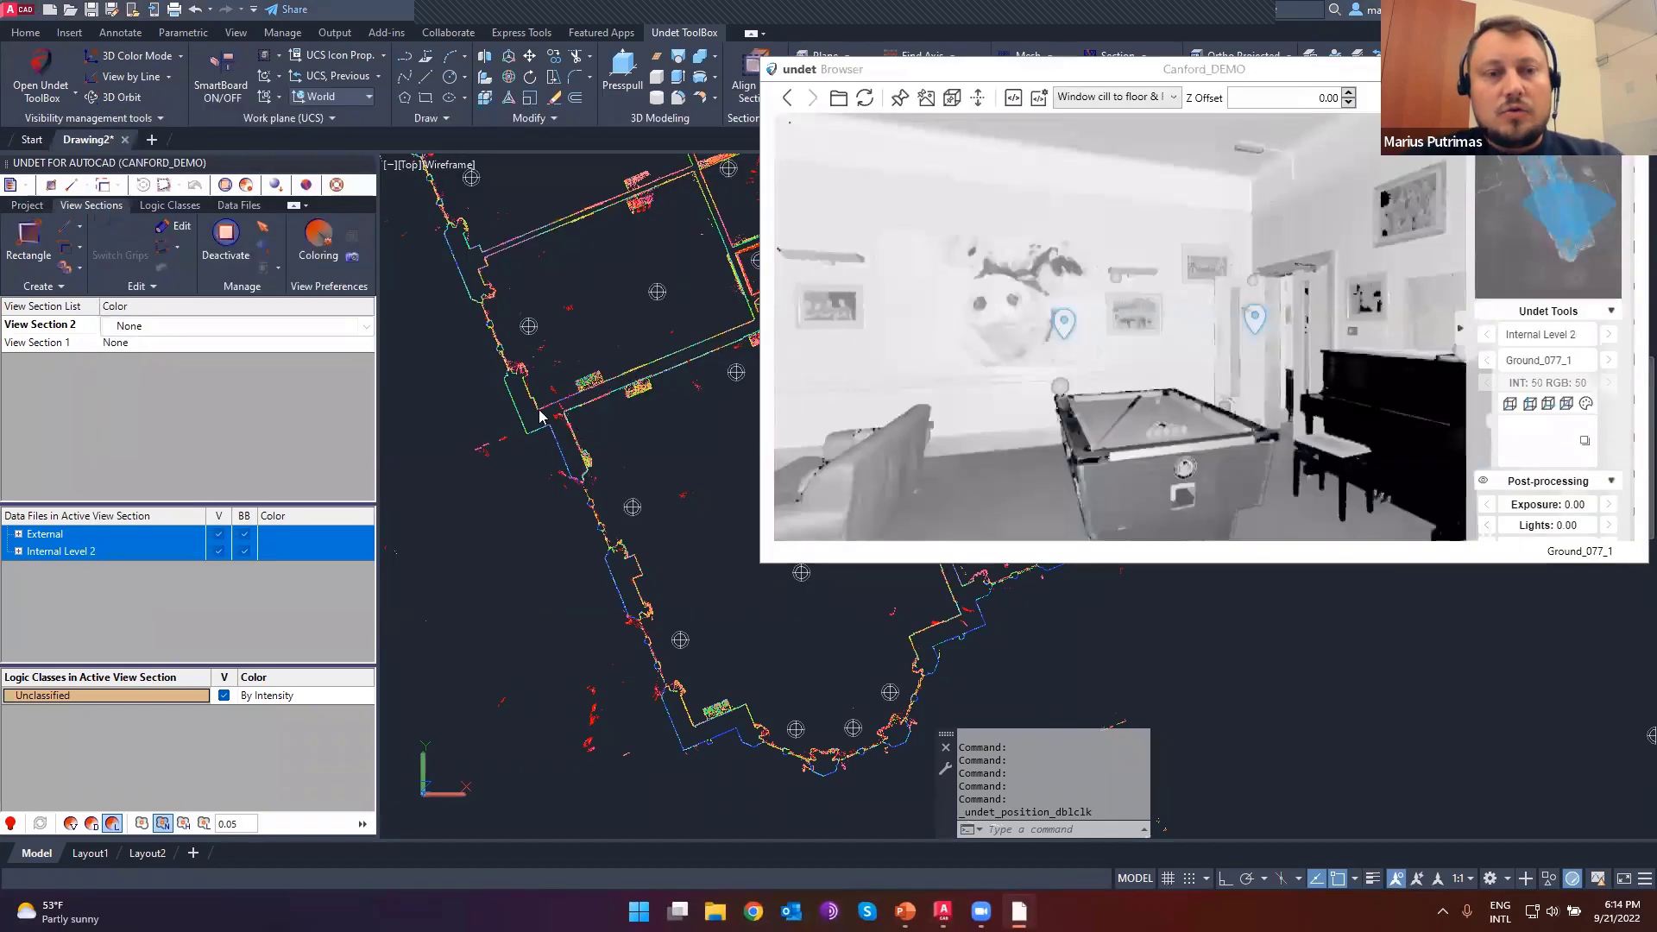
- Shrink the Undet Browser window and move it slightly down so the floor plan stays accessible beside it
left_click(380, 396)
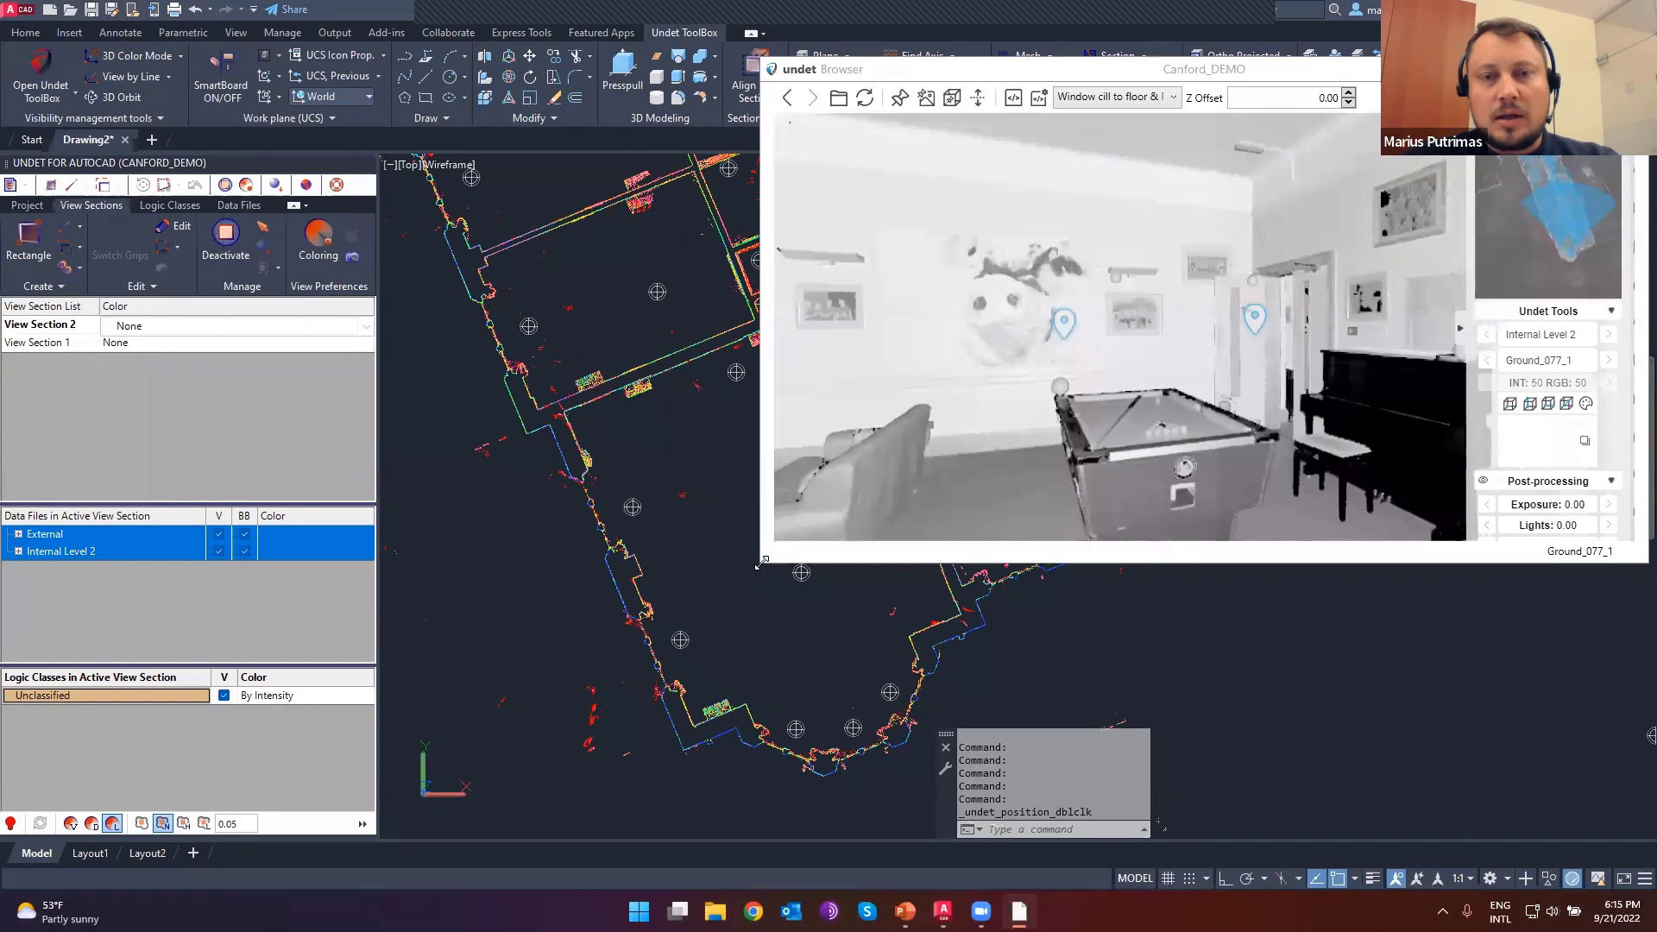
left_click_drag(760, 562, 787, 486)
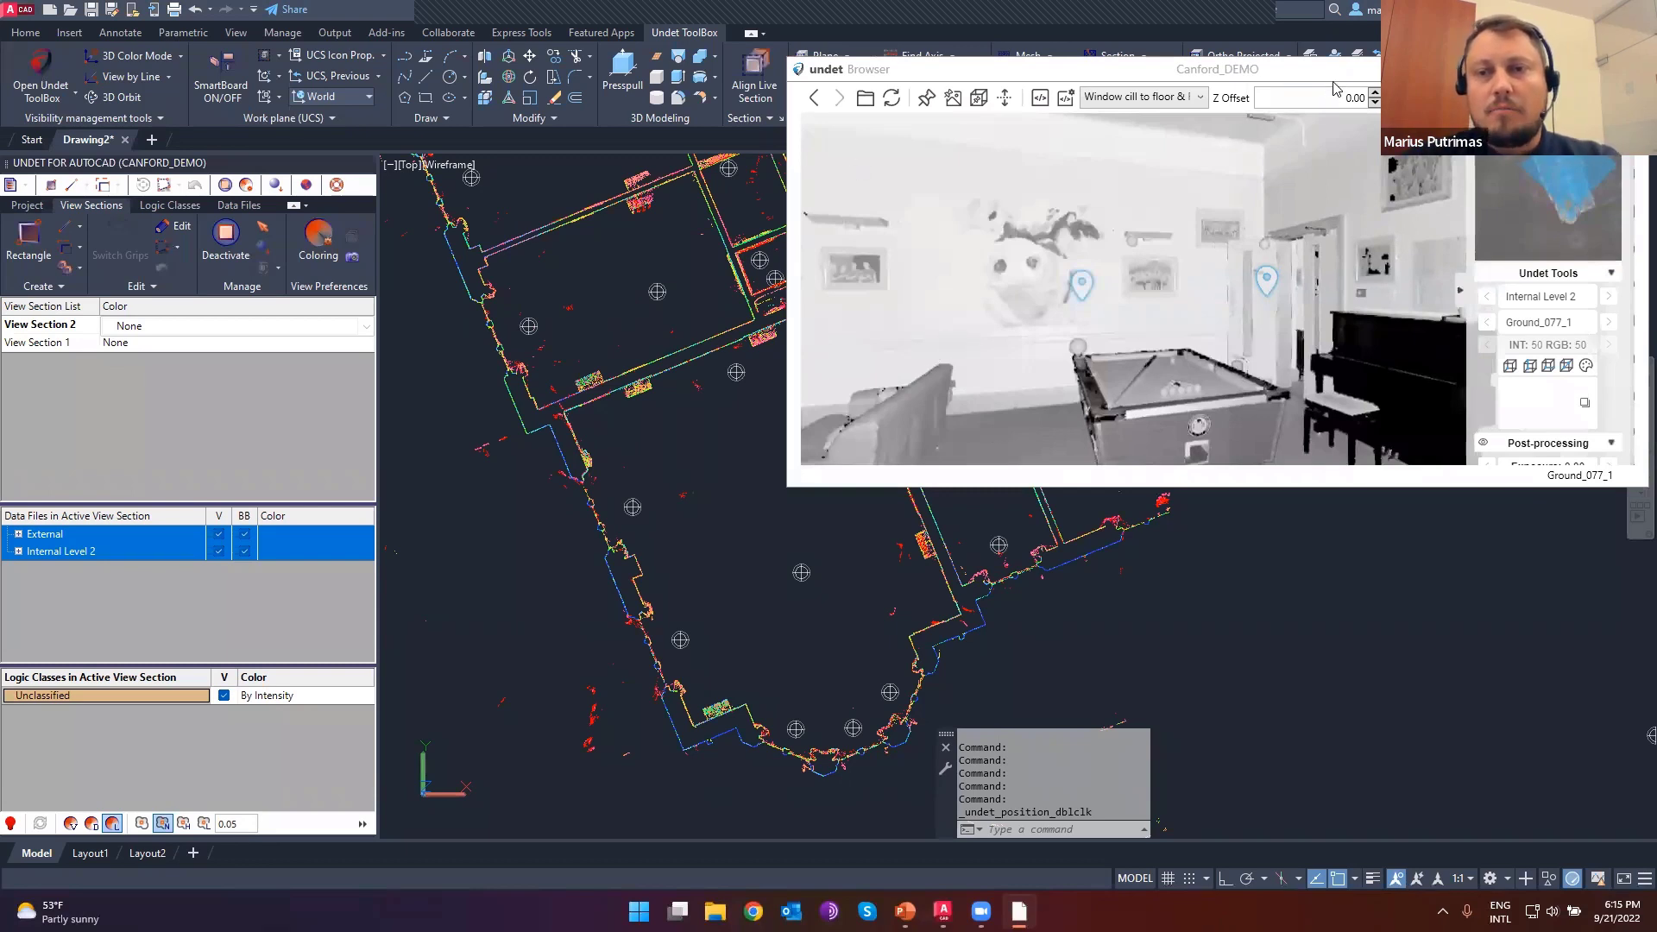
left_click_drag(1333, 82, 1336, 109)
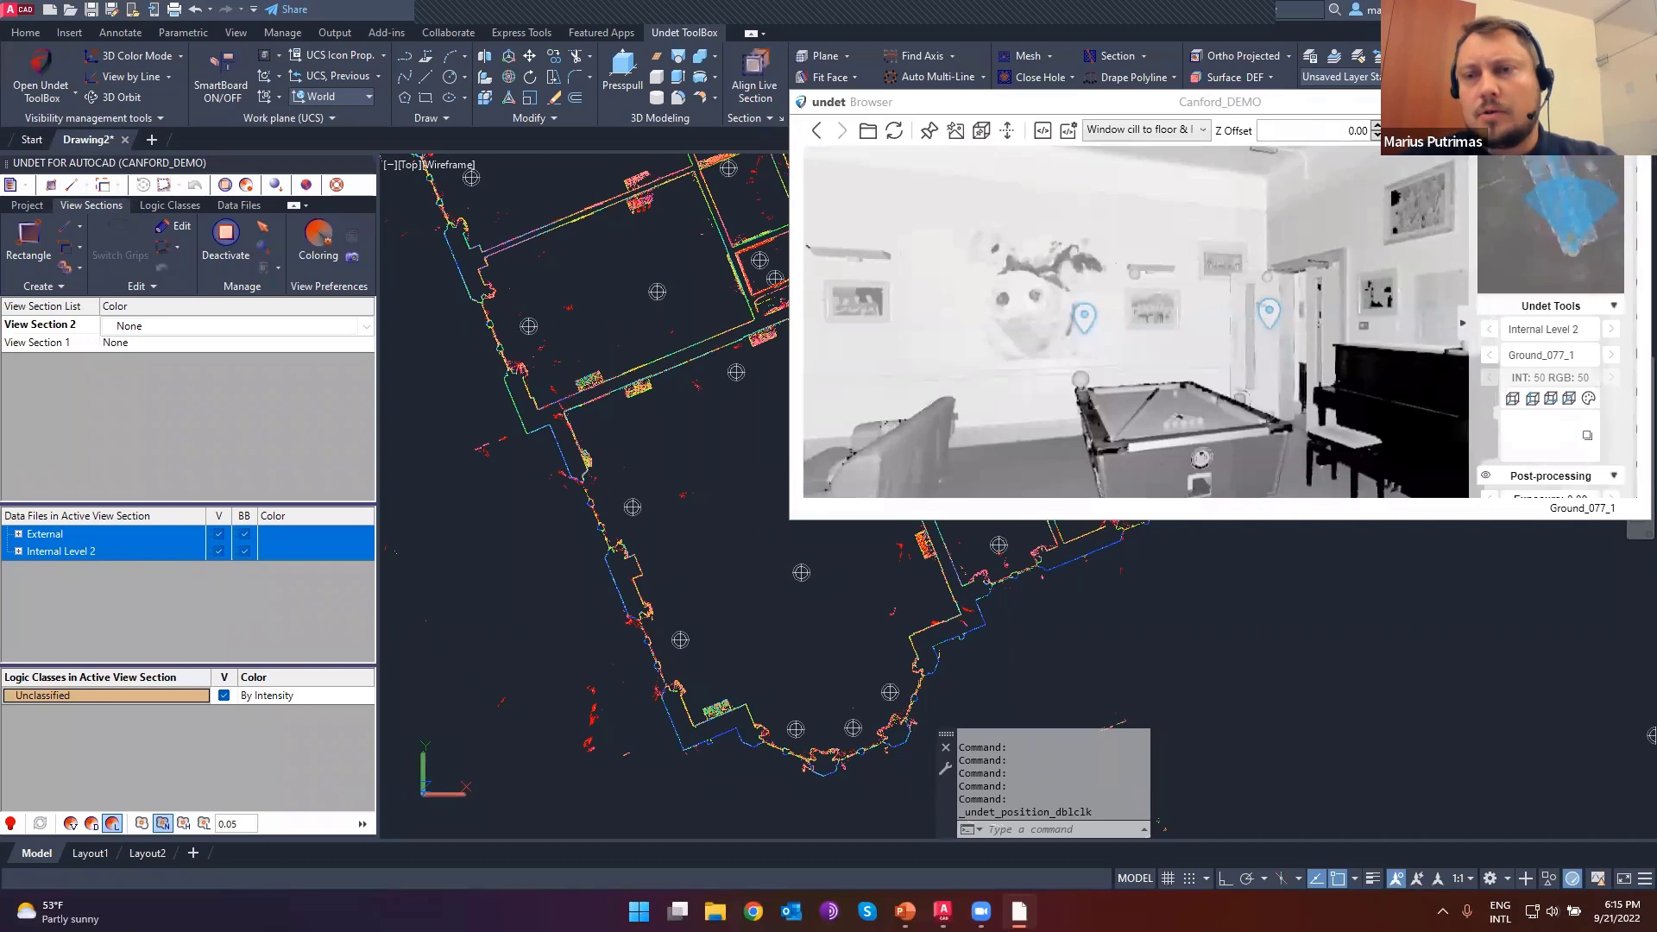
- Open the panorama of scan Ground_069_1 from the room at the building's south-east corner and look around towards the desks
scroll(669, 583, "down", 1)
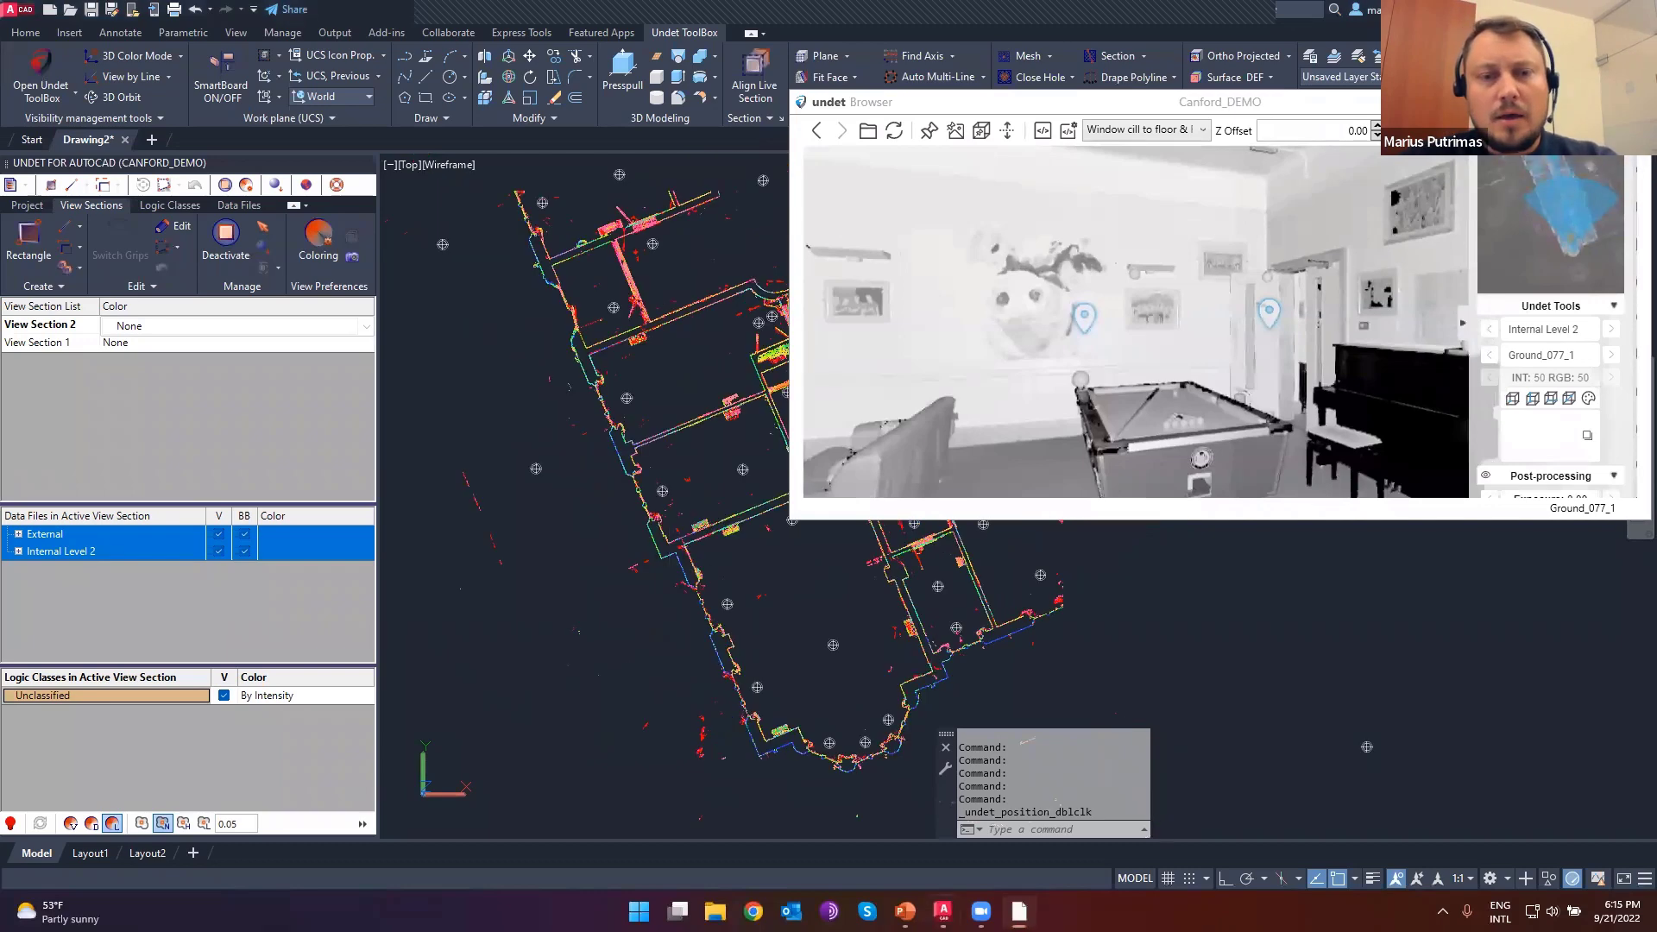
left_click(674, 583)
key("Escape")
mouse_move(862, 672)
middle_mouse_down()
mouse_move(620, 667)
mouse_move(644, 678)
mouse_move(593, 639)
mouse_move(572, 663)
middle_mouse_up()
scroll(732, 560, "up", 2)
left_click(719, 532)
double_click(720, 532)
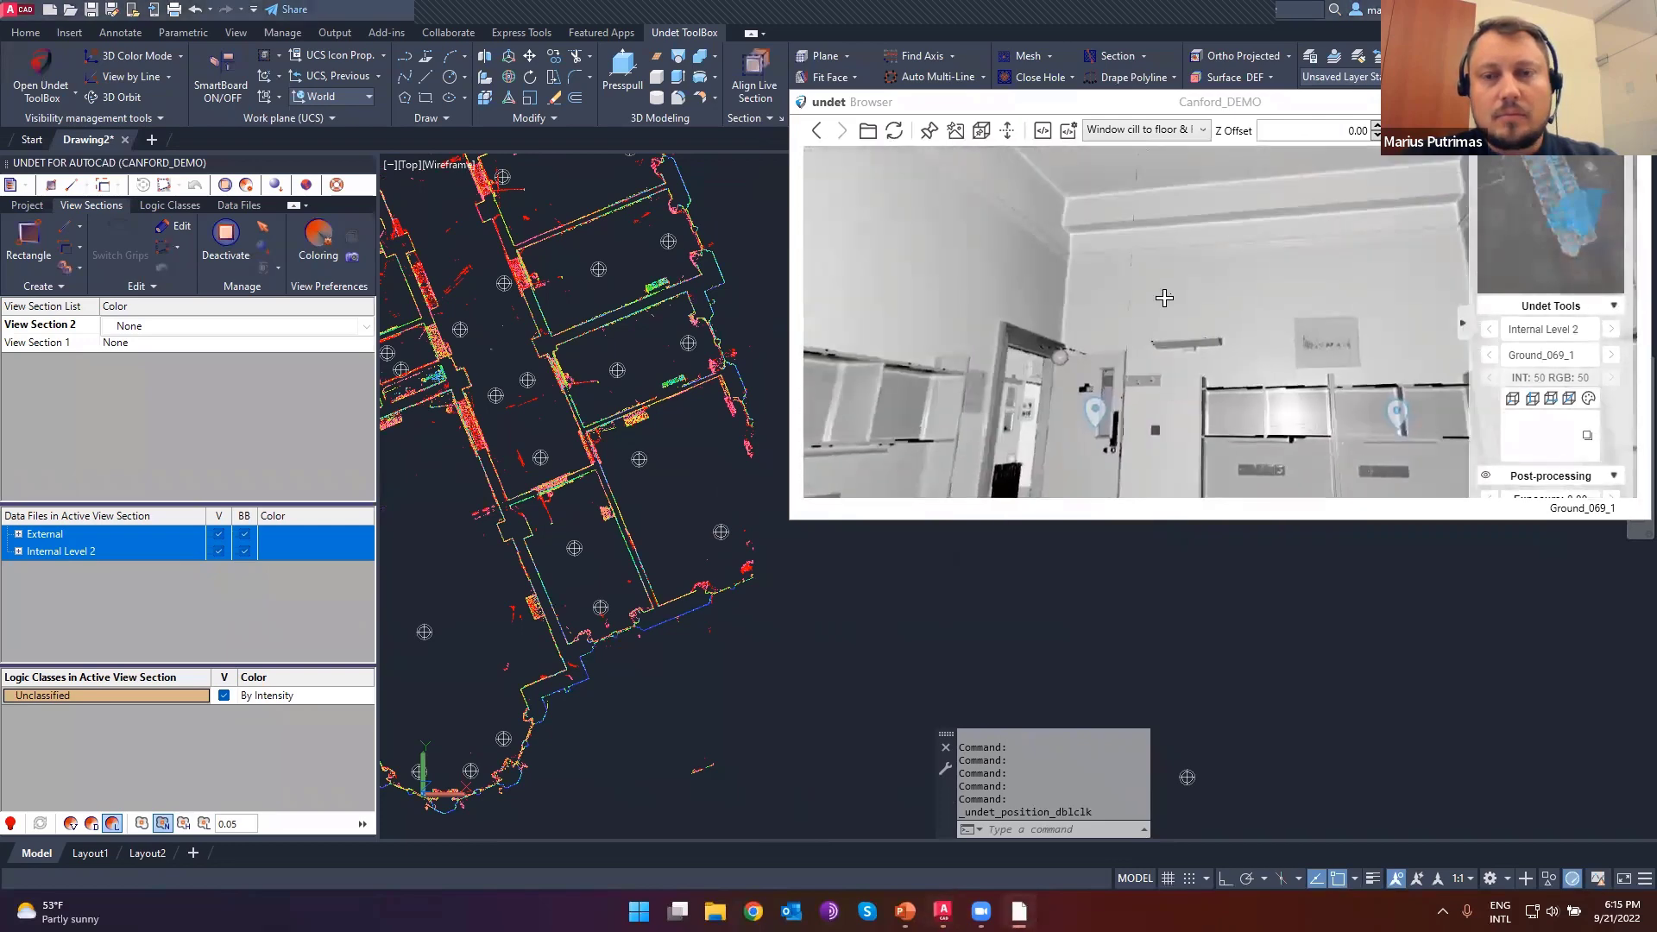
mouse_move(1197, 358)
left_mouse_down()
mouse_move(1317, 374)
mouse_move(1202, 292)
mouse_move(1227, 237)
mouse_move(926, 191)
mouse_move(880, 151)
left_mouse_up()
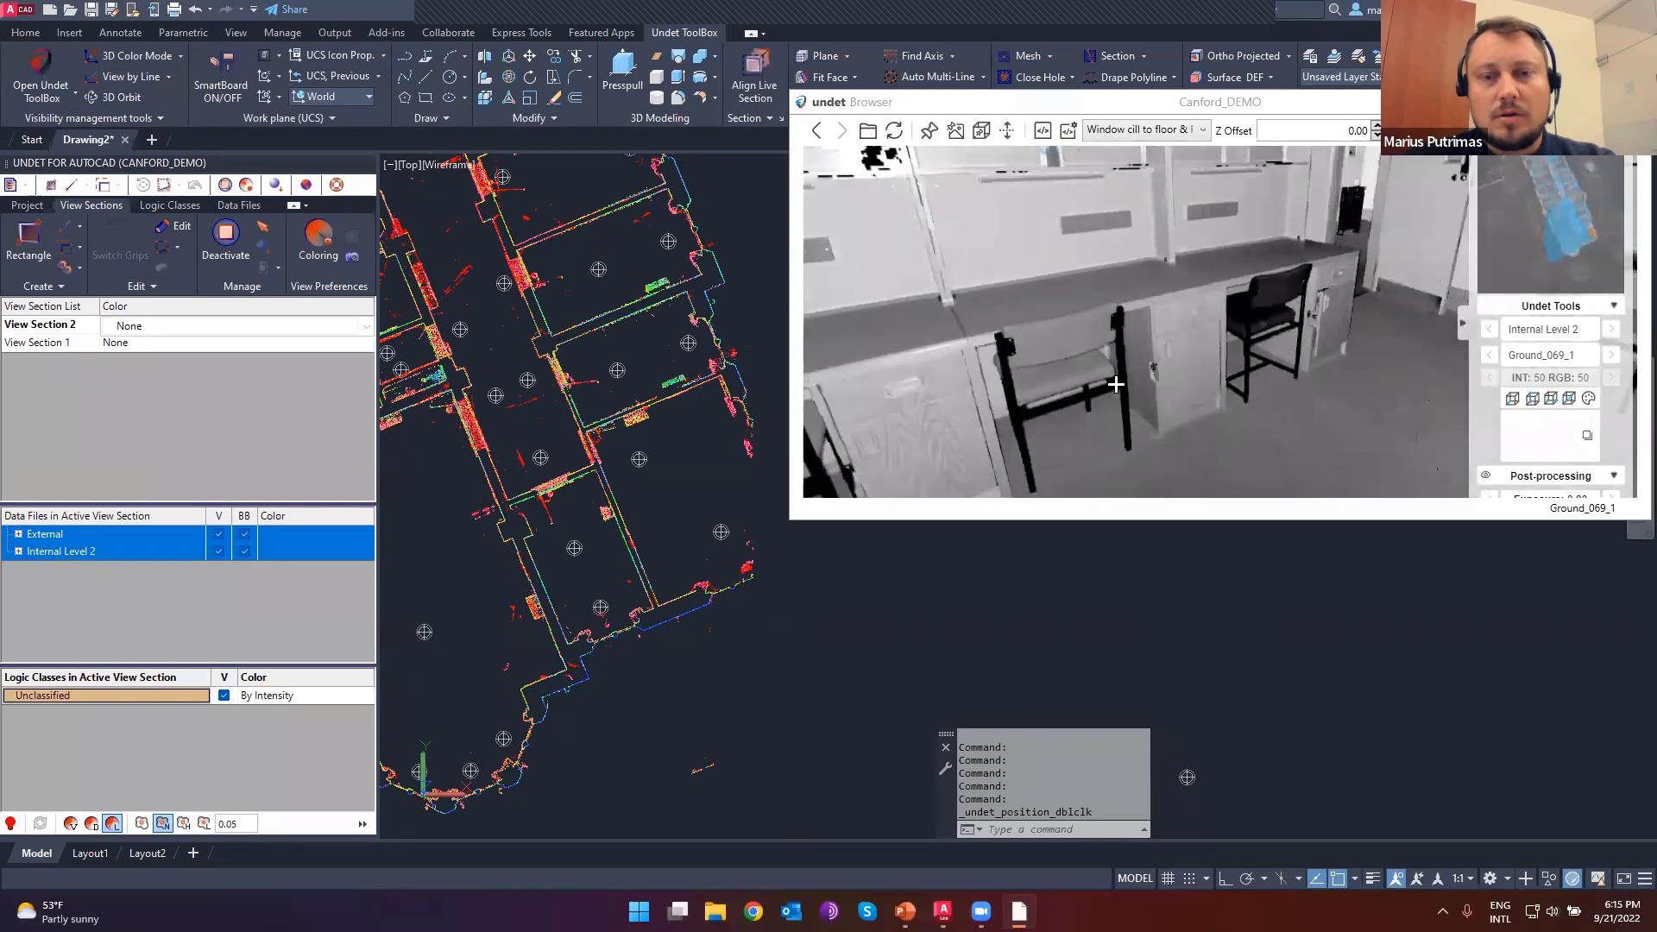
- Open the panorama of scan Ground_061_1 from the room on the west side and look around it
scroll(528, 455, "down", 2)
middle_click_drag(466, 516, 612, 586)
scroll(604, 518, "up", 5)
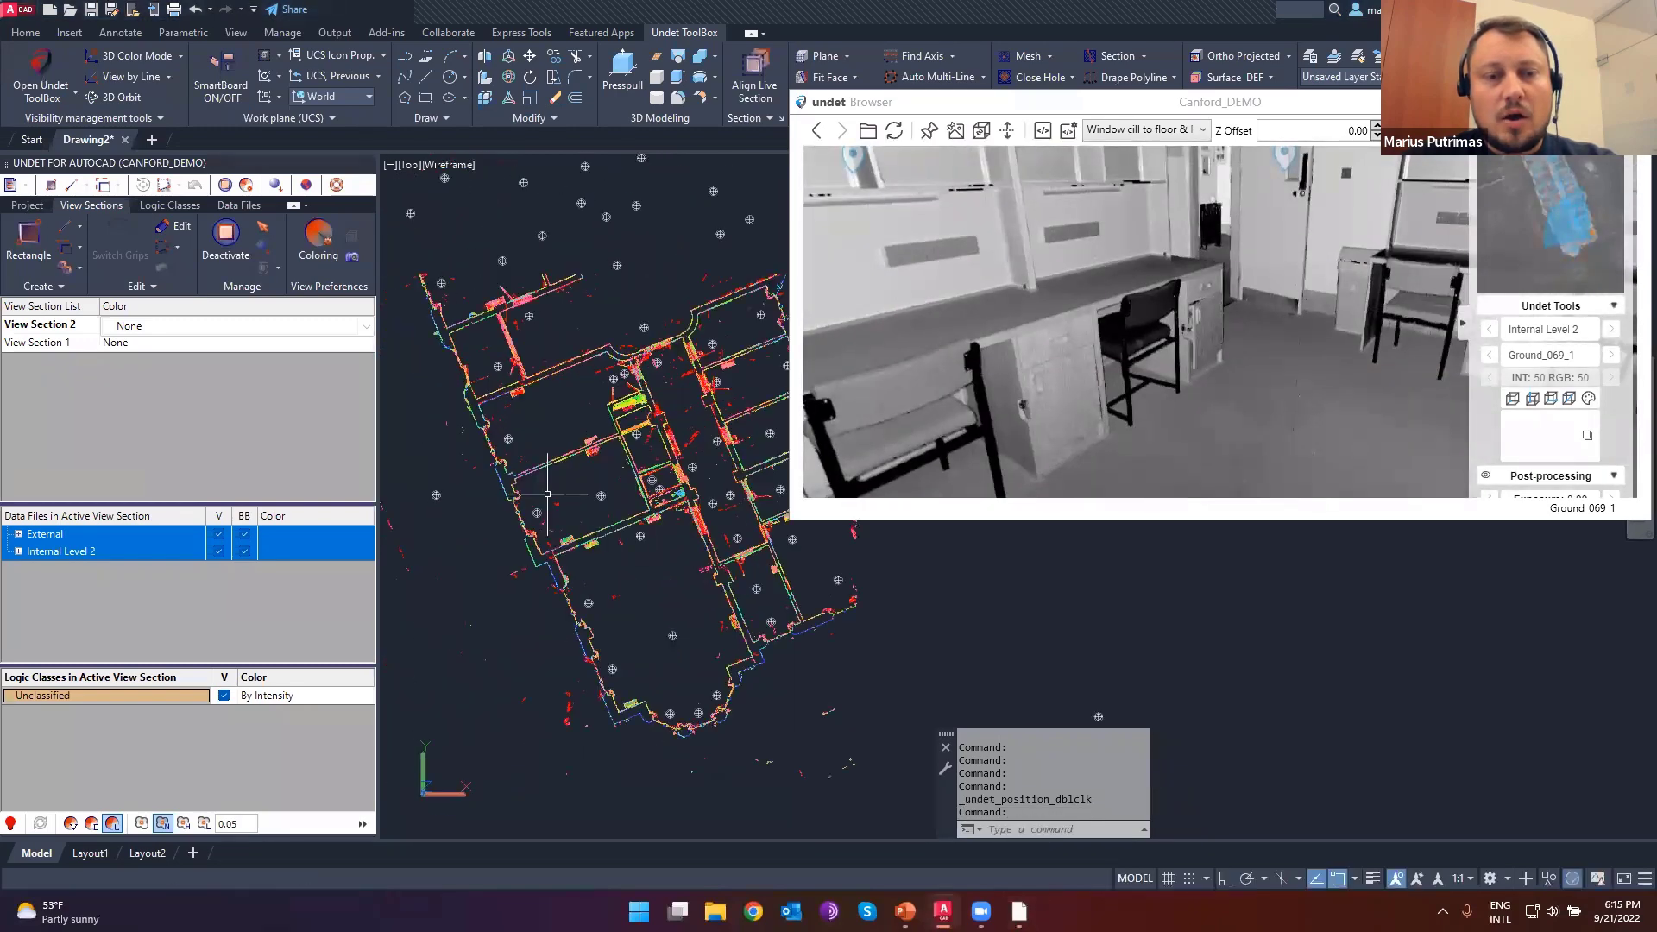
double_click(525, 533)
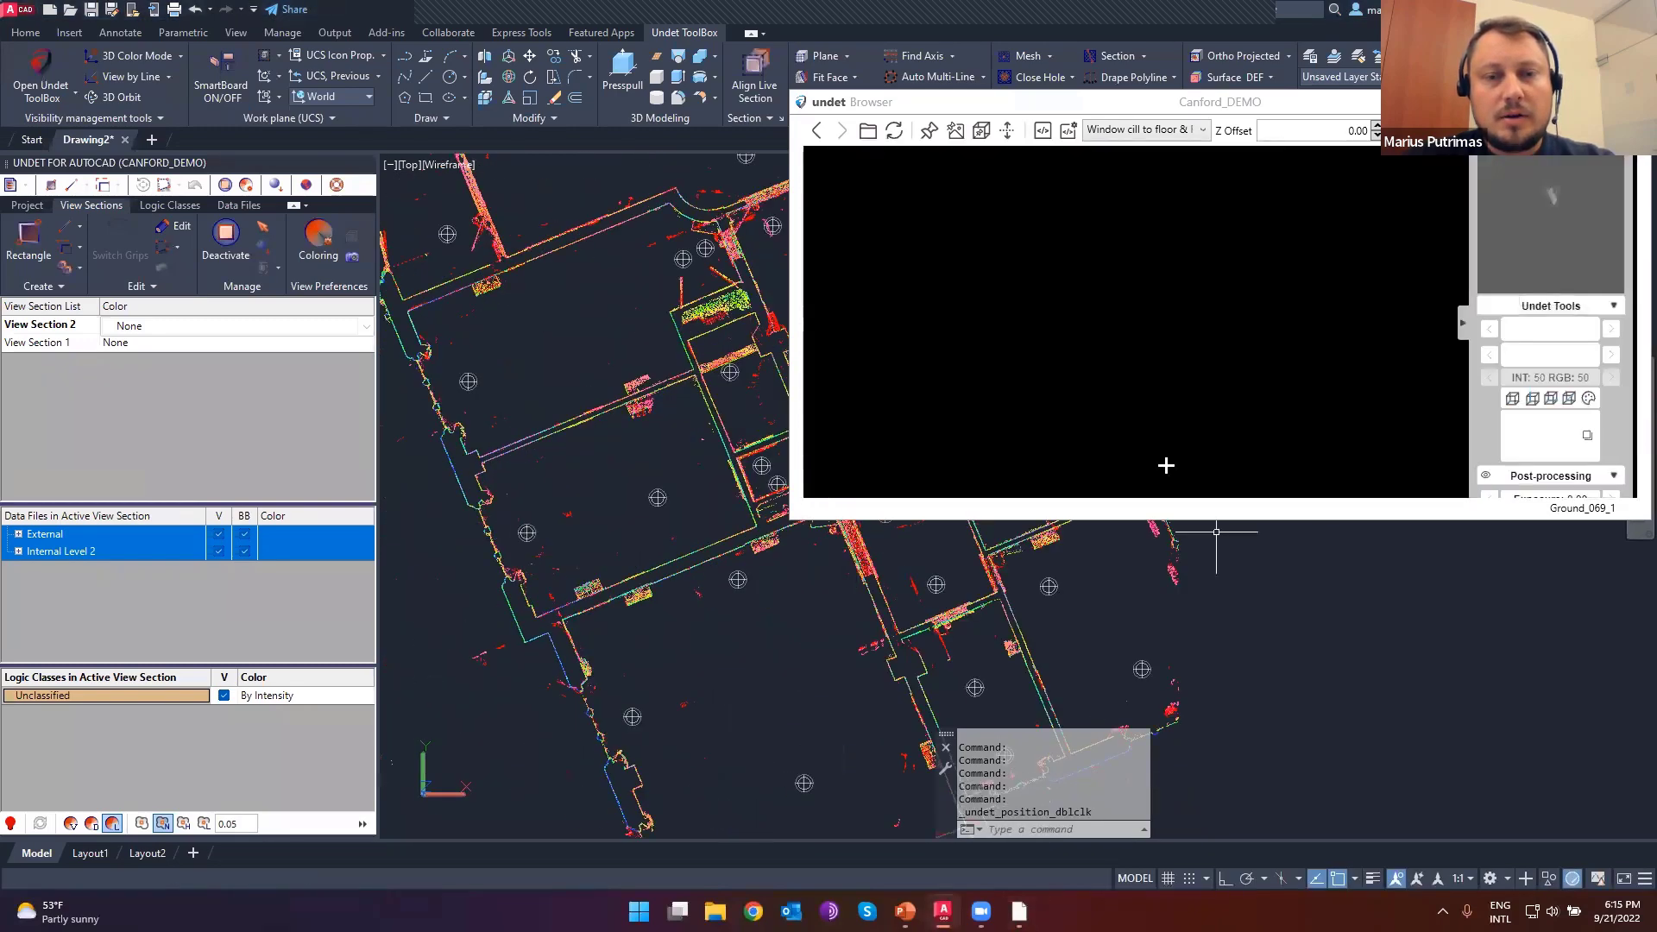
left_click_drag(1050, 351, 906, 363)
- Pick a base point on the floor plan near the wall of the bay-ended room to search for the scans covering it
scroll(538, 542, "down", 4)
middle_click_drag(679, 596, 609, 557)
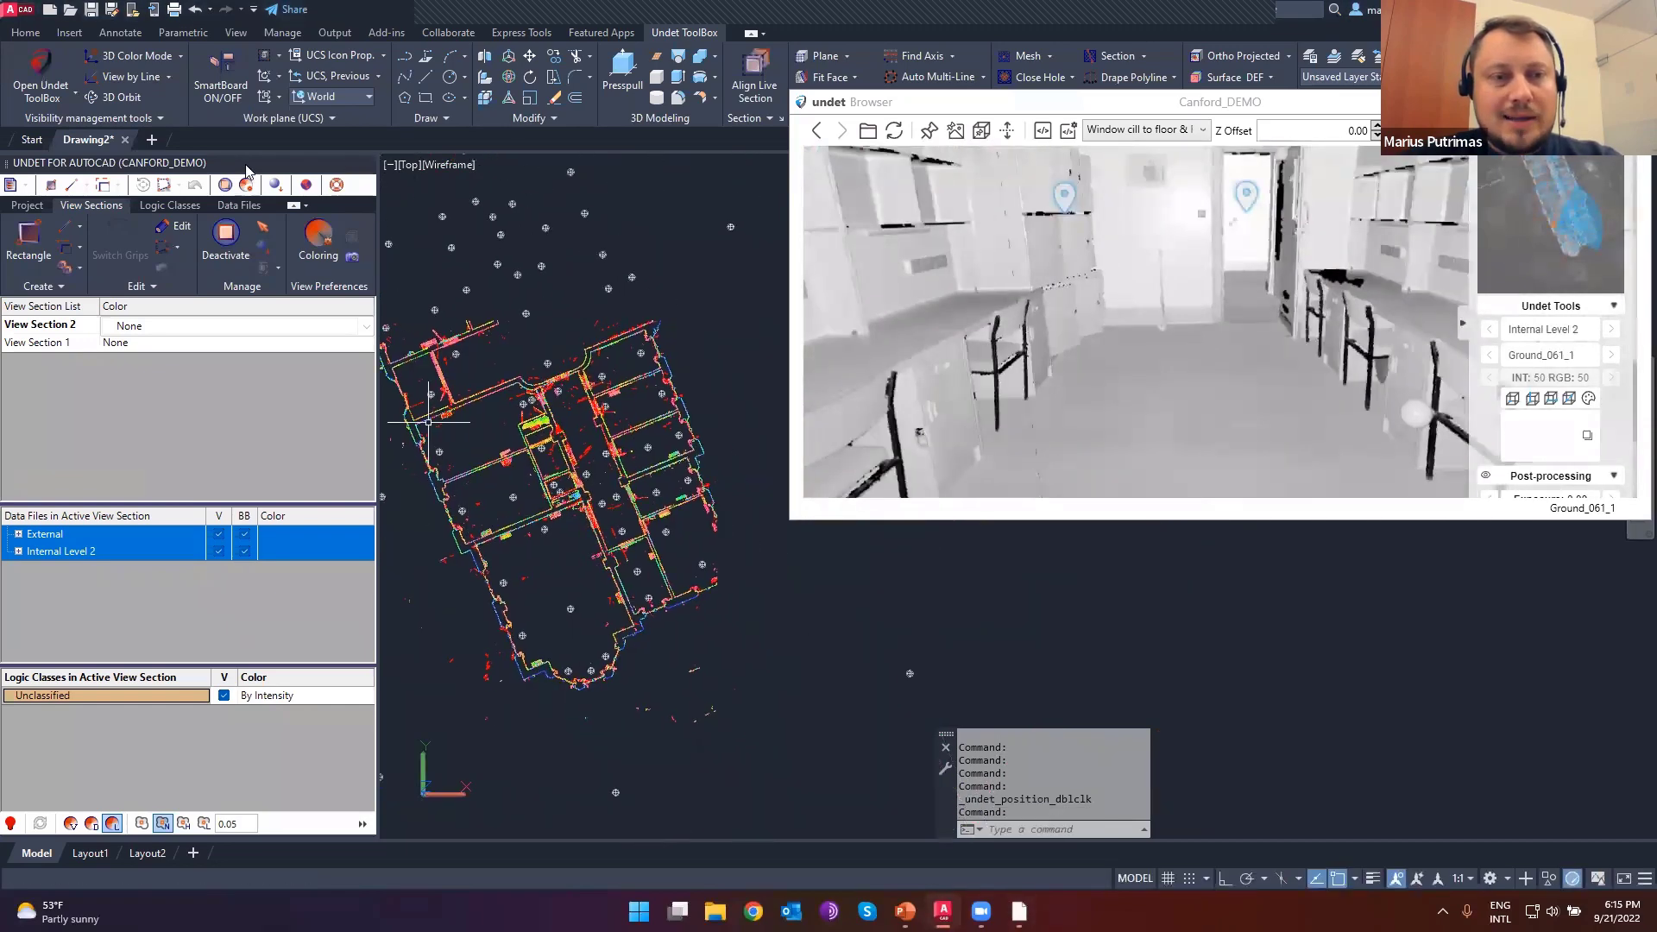
left_click(306, 186)
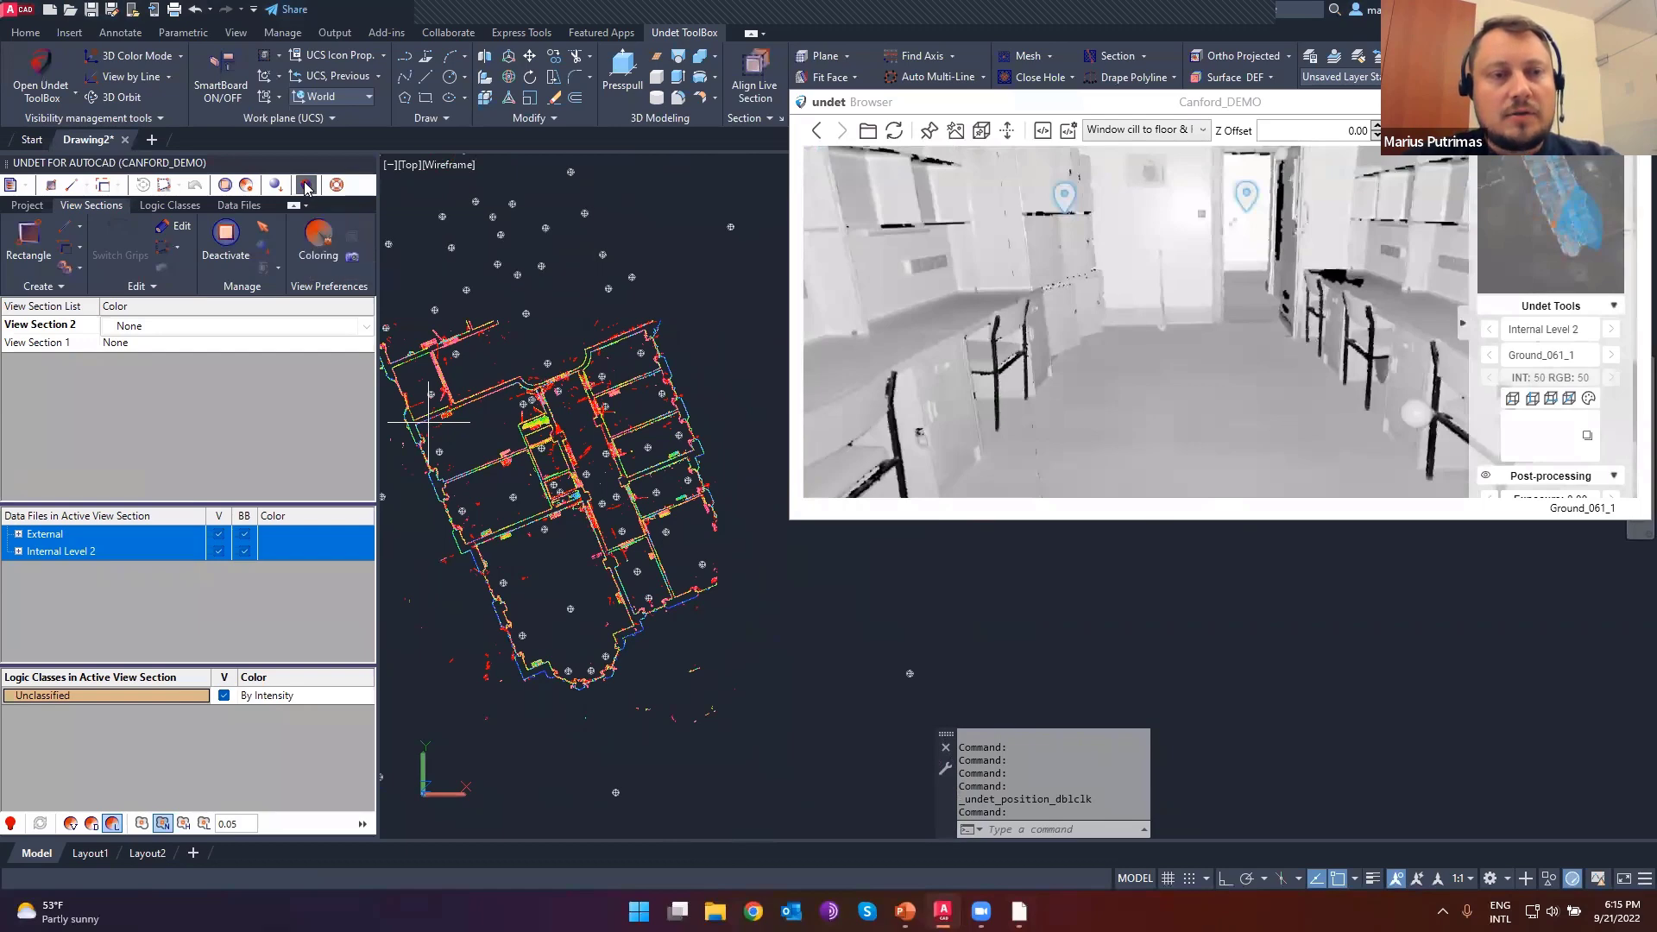
scroll(593, 571, "up", 3)
scroll(593, 571, "up", 3)
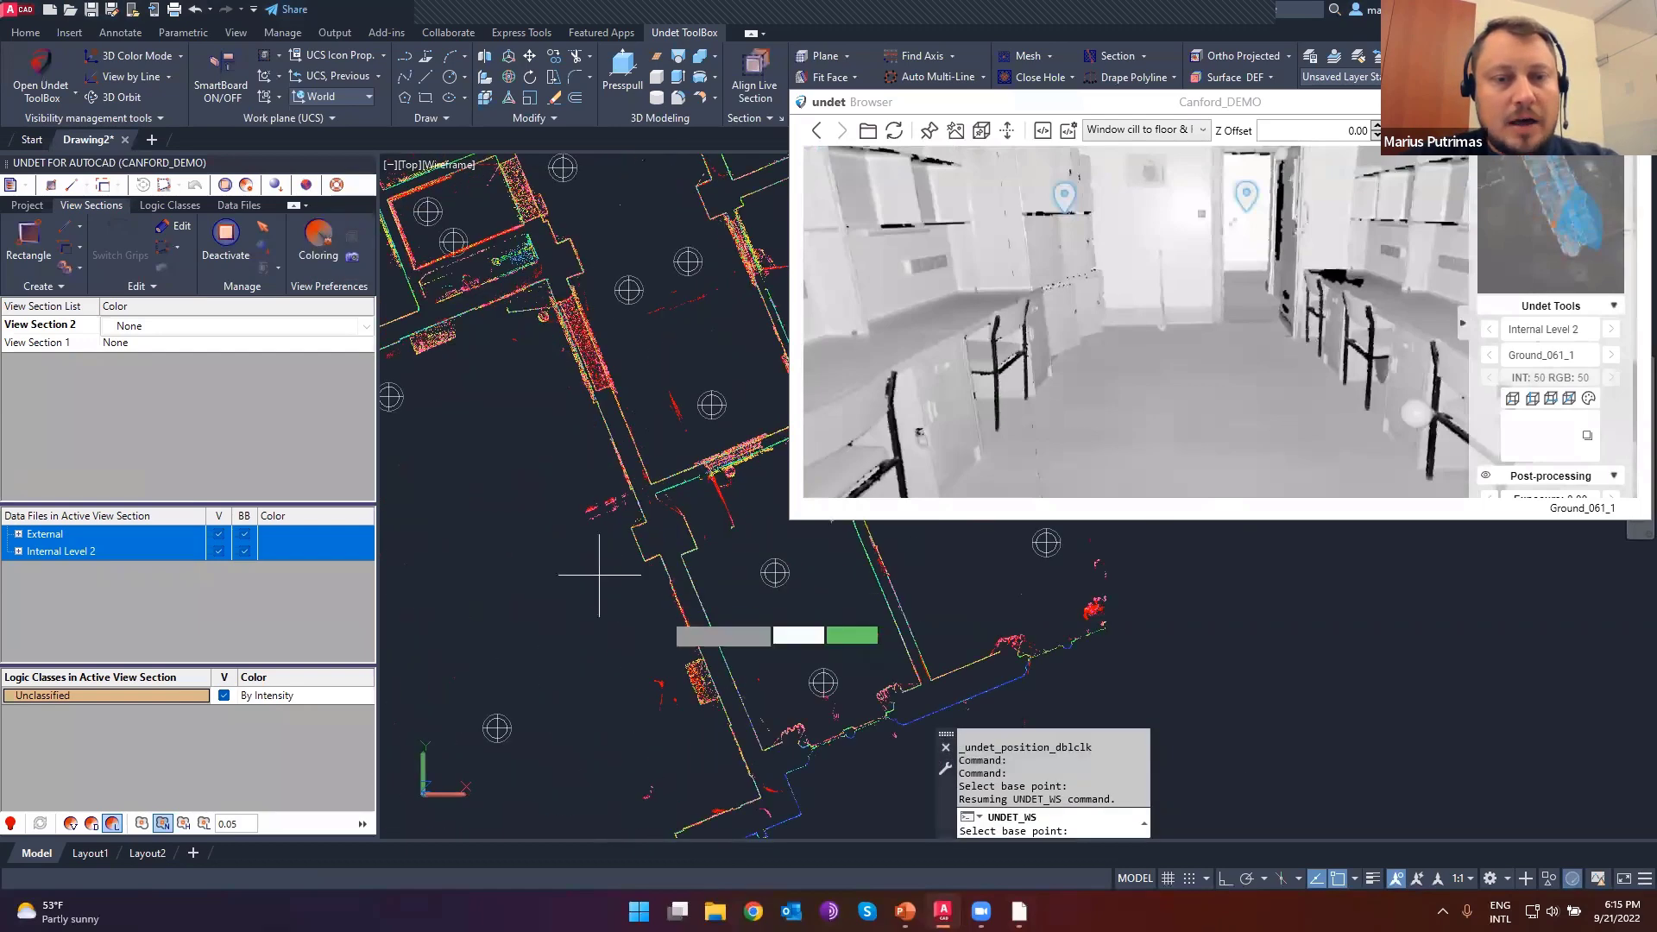
mouse_move(539, 280)
middle_mouse_down()
mouse_move(662, 591)
mouse_move(688, 754)
middle_mouse_up()
scroll(665, 548, "down", 1)
middle_click_drag(722, 592, 398, 318)
middle_click_drag(633, 573, 755, 501)
middle_click_drag(490, 590, 607, 535)
scroll(697, 511, "up", 5)
scroll(673, 595, "up", 3)
middle_click_drag(670, 599, 571, 543)
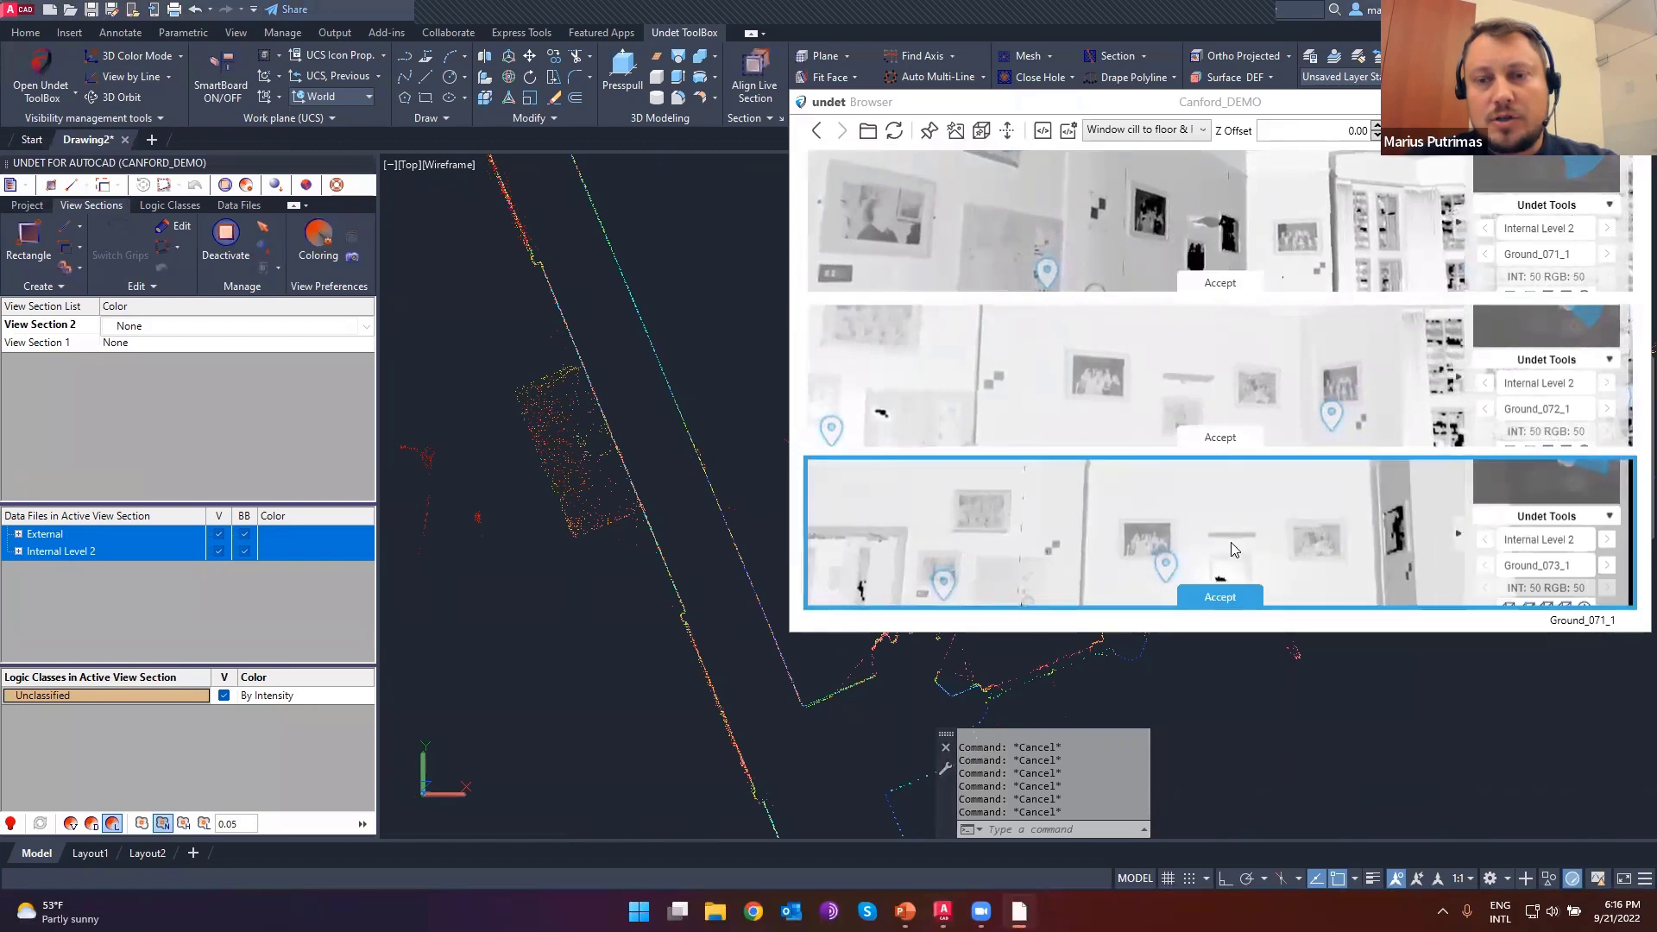
- Accept the proposed panorama of scan Ground_071_1 and look around from the piano towards the bay windows and ceiling
left_click(1207, 287)
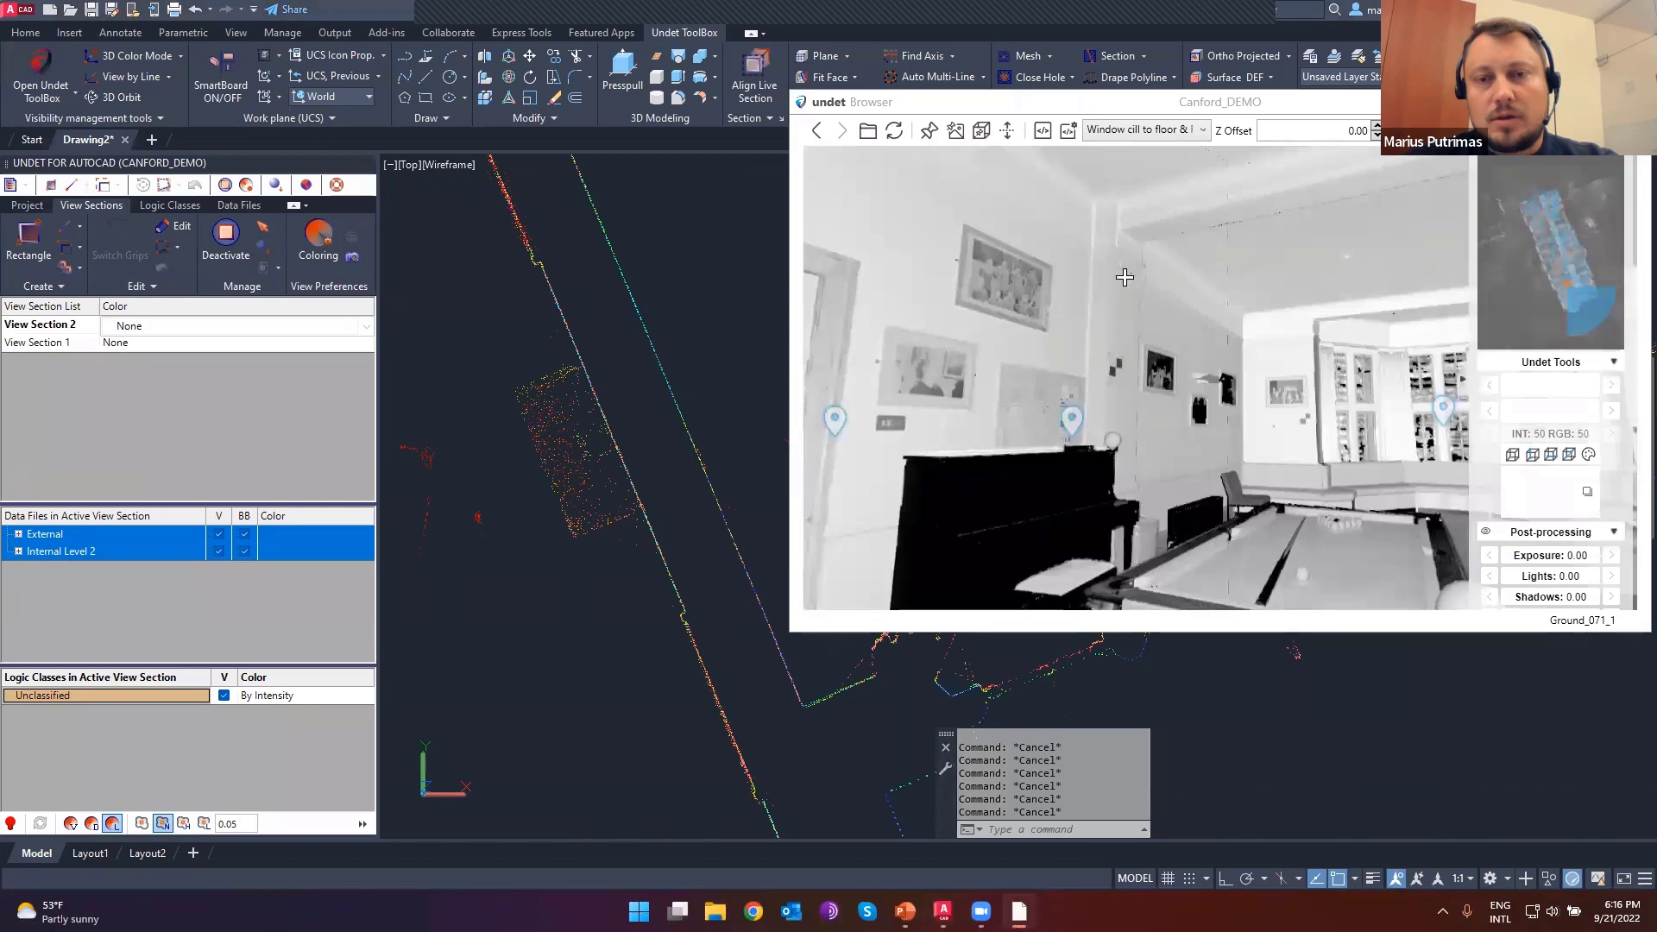
mouse_move(1208, 382)
left_mouse_down()
mouse_move(1165, 420)
mouse_move(1197, 432)
left_mouse_up()
left_click(551, 488)
scroll(552, 488, "down", 2)
scroll(569, 492, "down", 5)
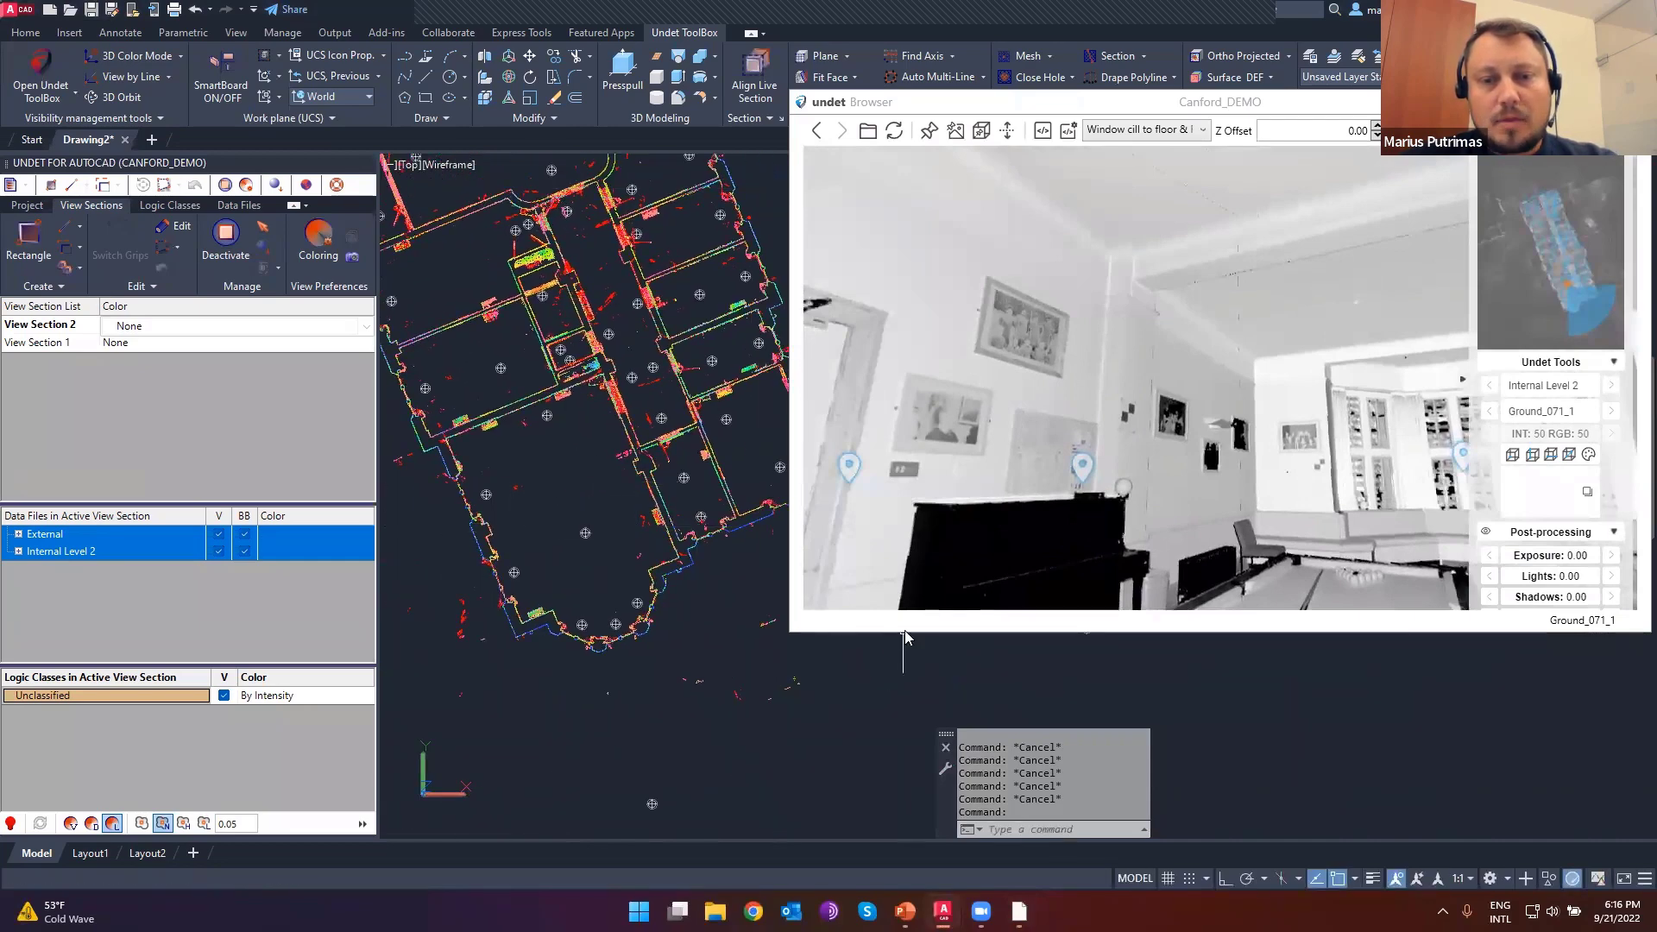
left_click_drag(1258, 239, 1200, 327)
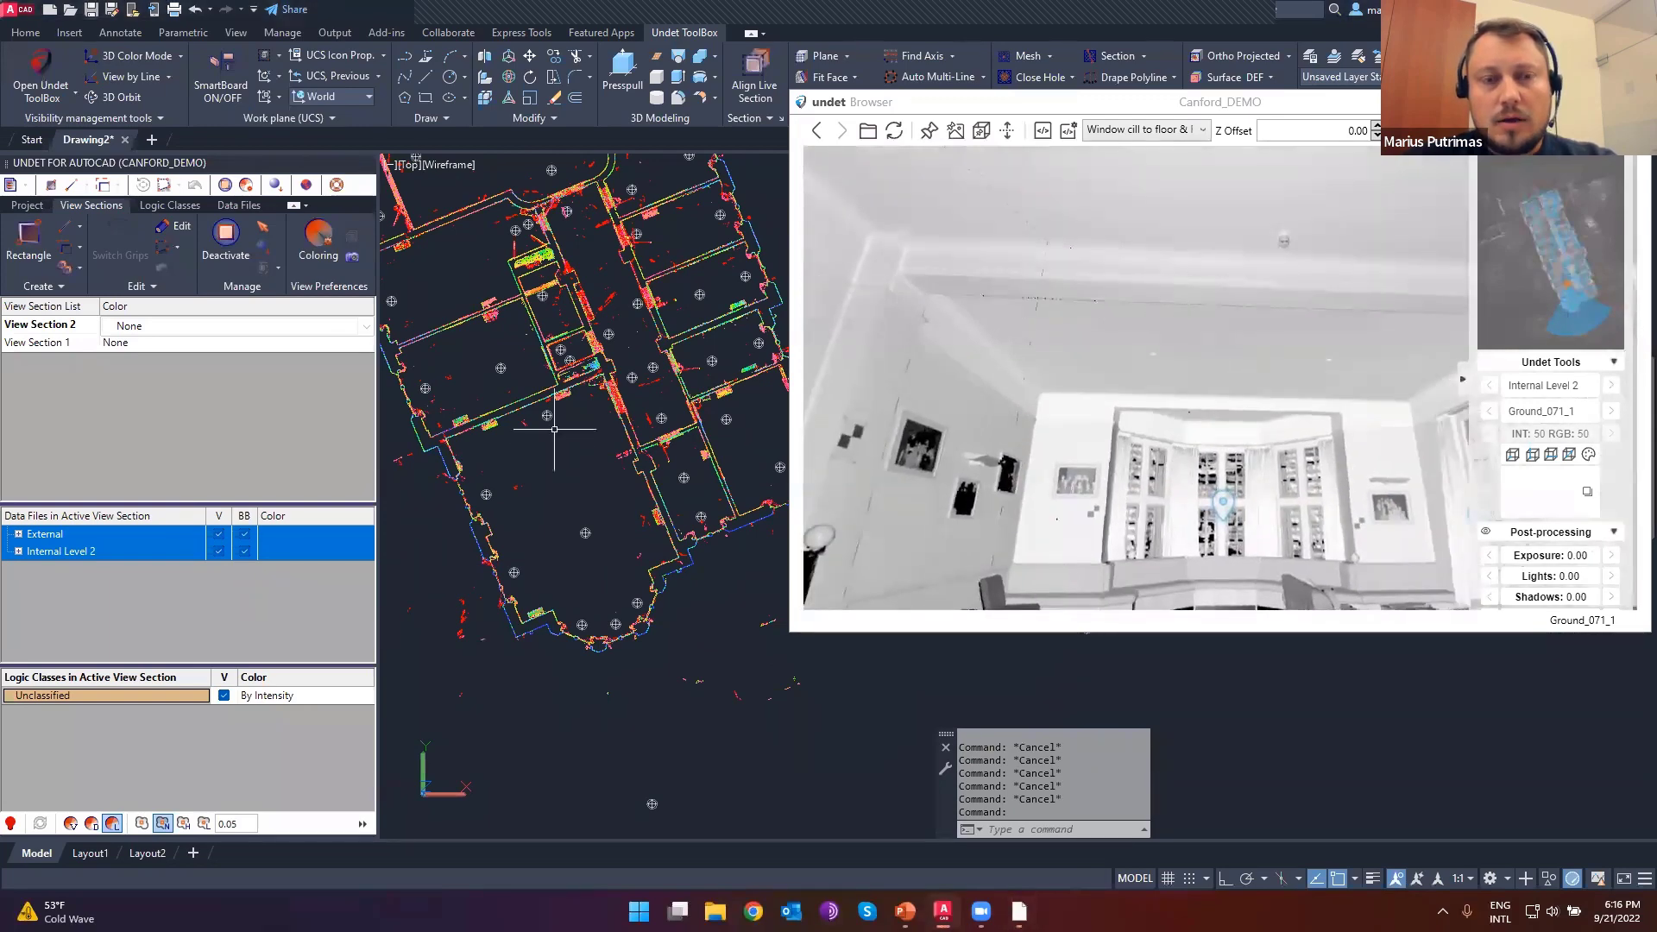
- Open View Section 2 for editing in the front view of the drawing and move it vertically upward
scroll(552, 470, "down", 3)
left_click(676, 542)
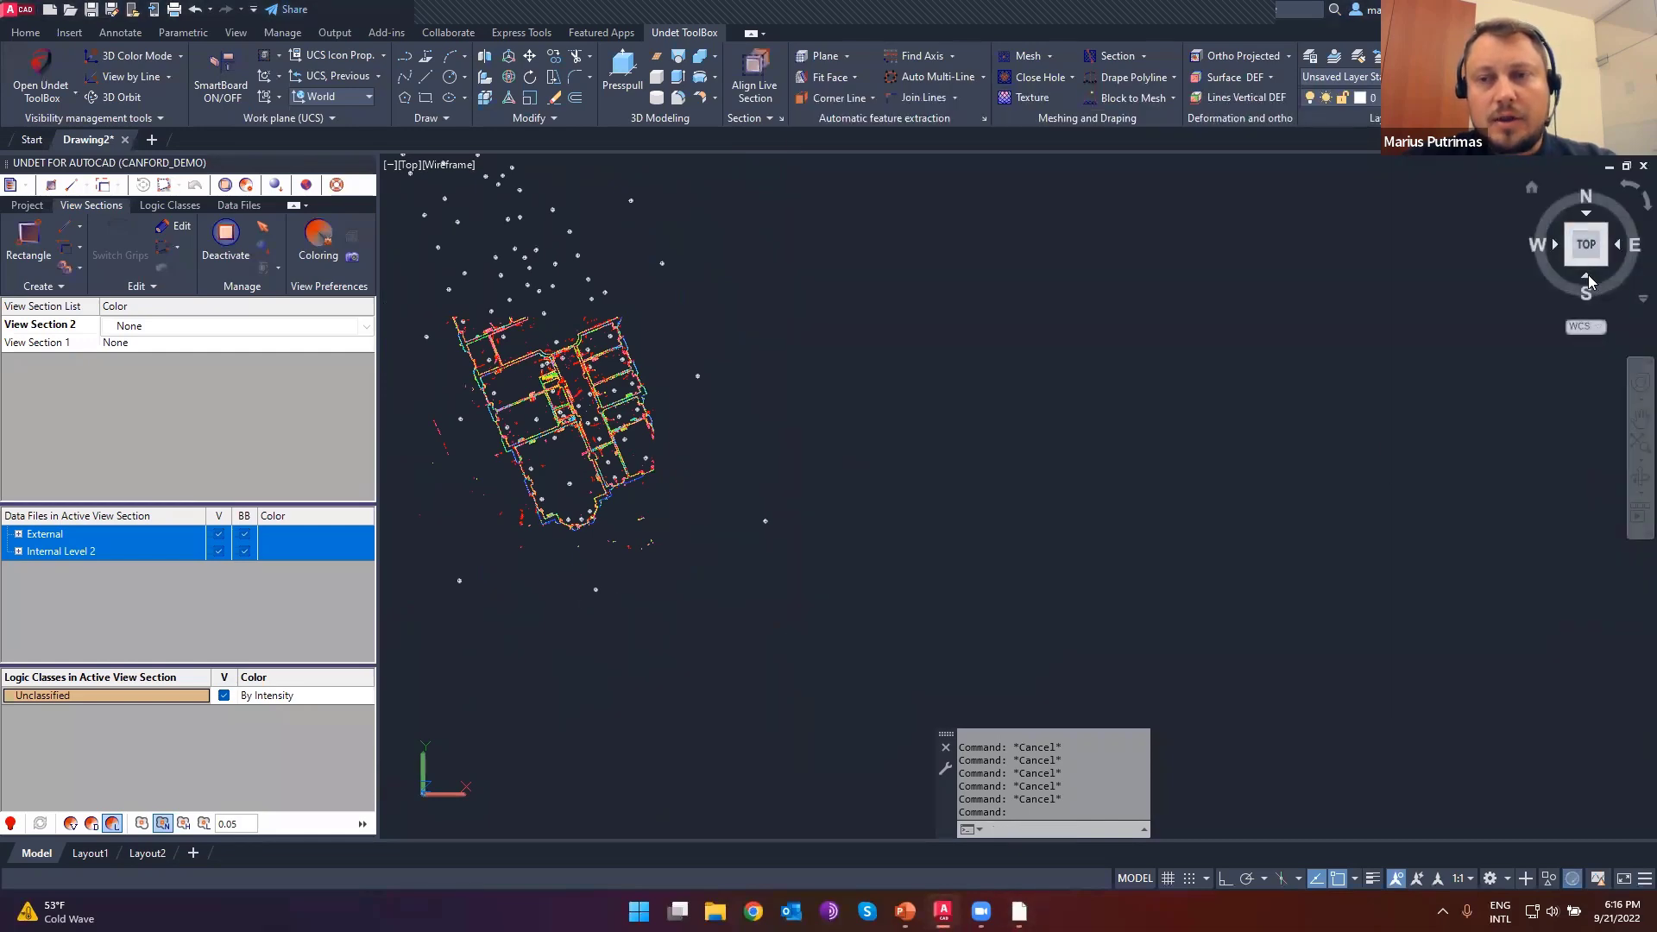
left_click(1588, 275)
scroll(1044, 496, "up", 5)
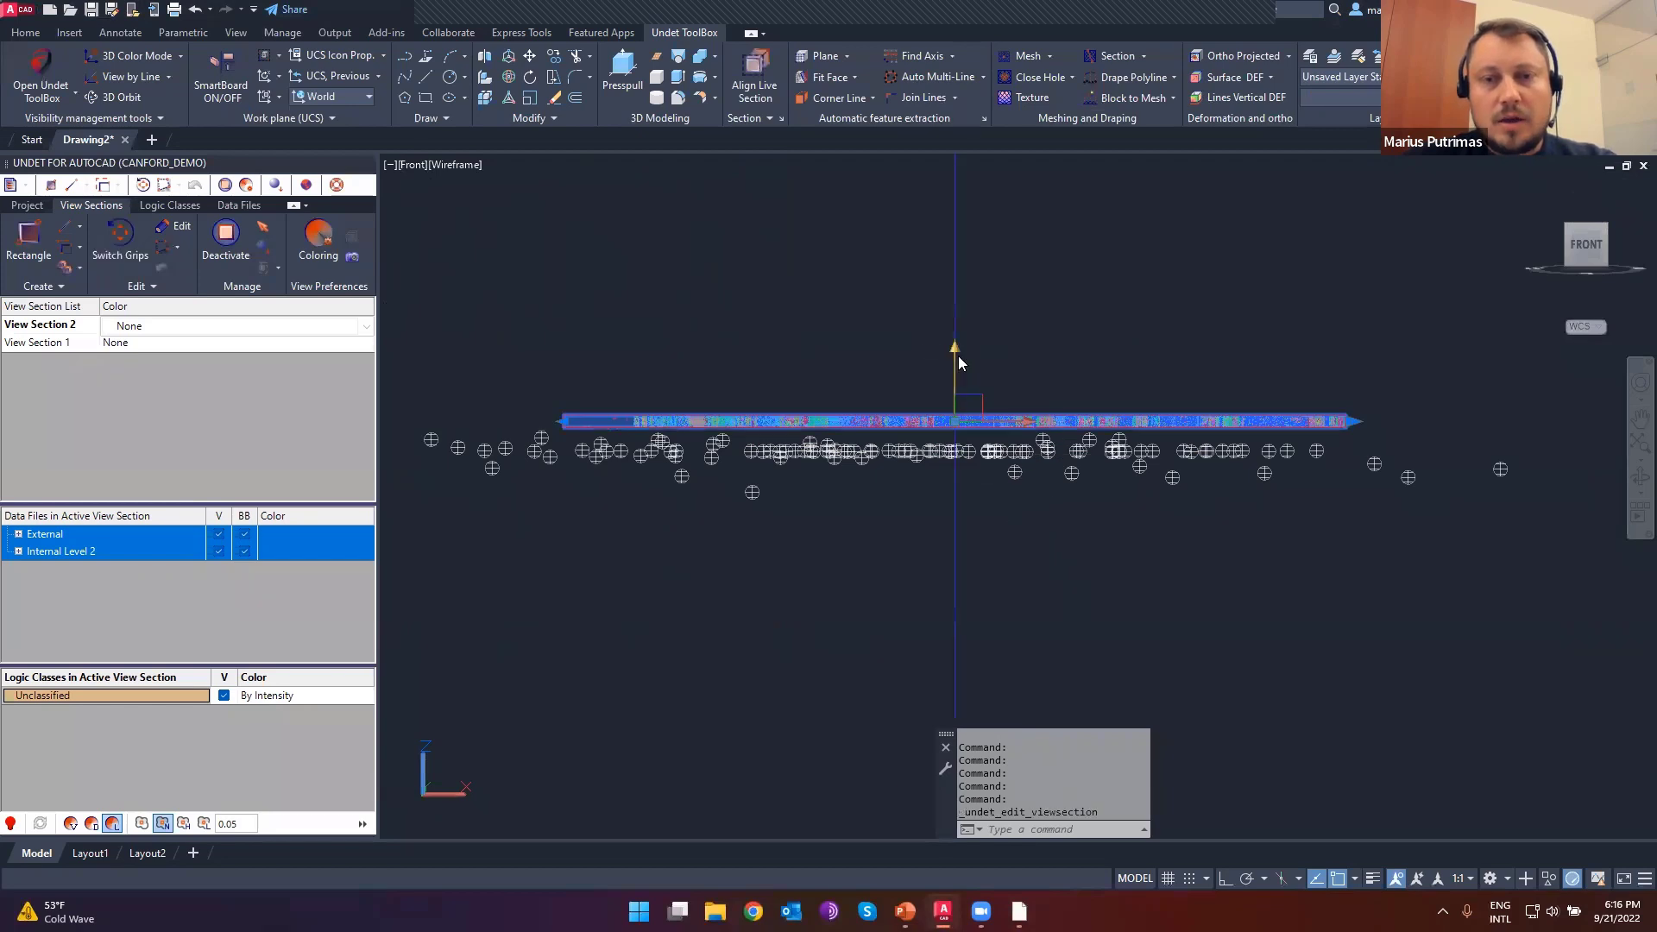
left_click(956, 357)
left_click(973, 366)
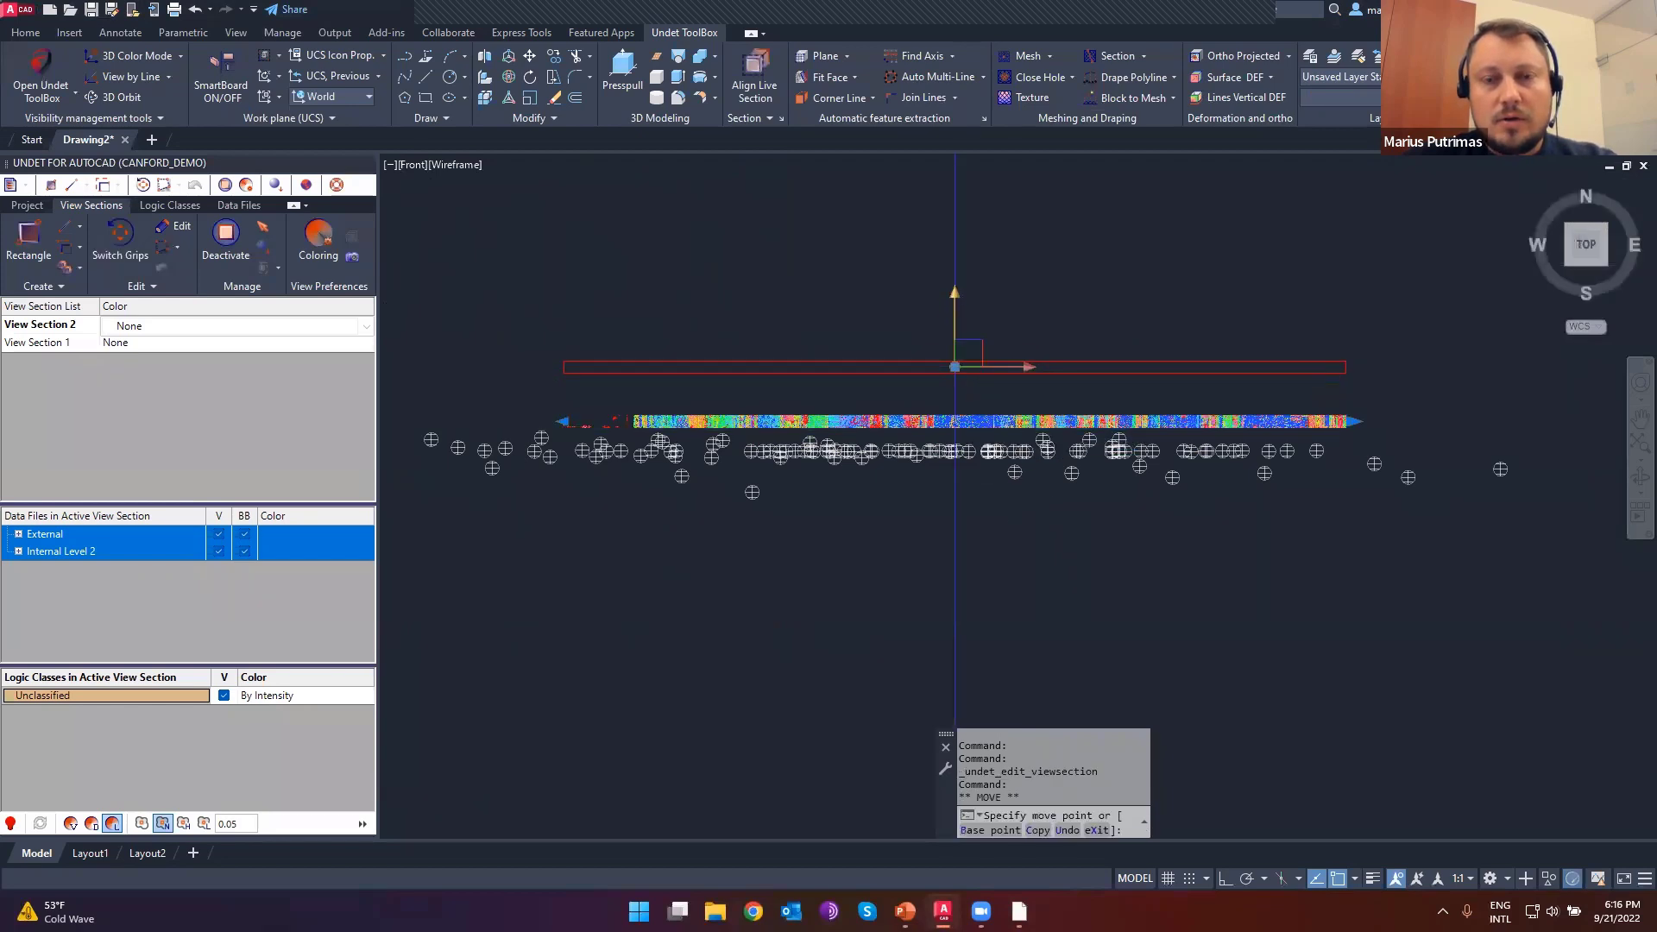
- Switch the section grips to resizing and extend the section's lower boundary downward in the front view
scroll(956, 371, "up", 5)
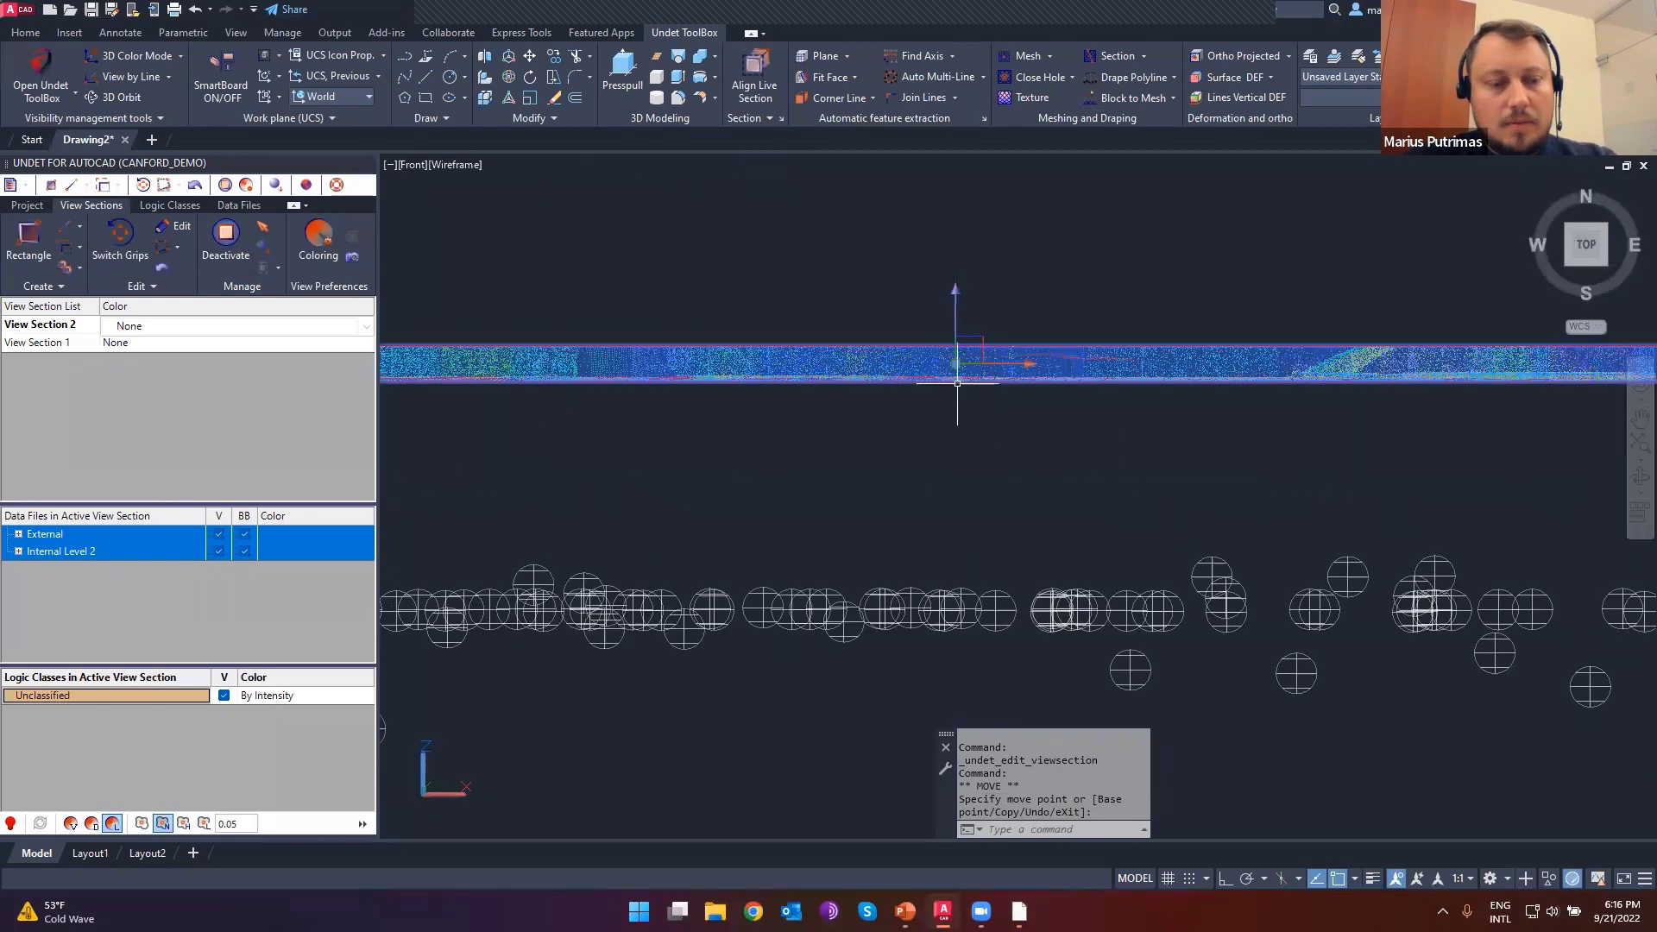
key("space")
left_click(955, 382)
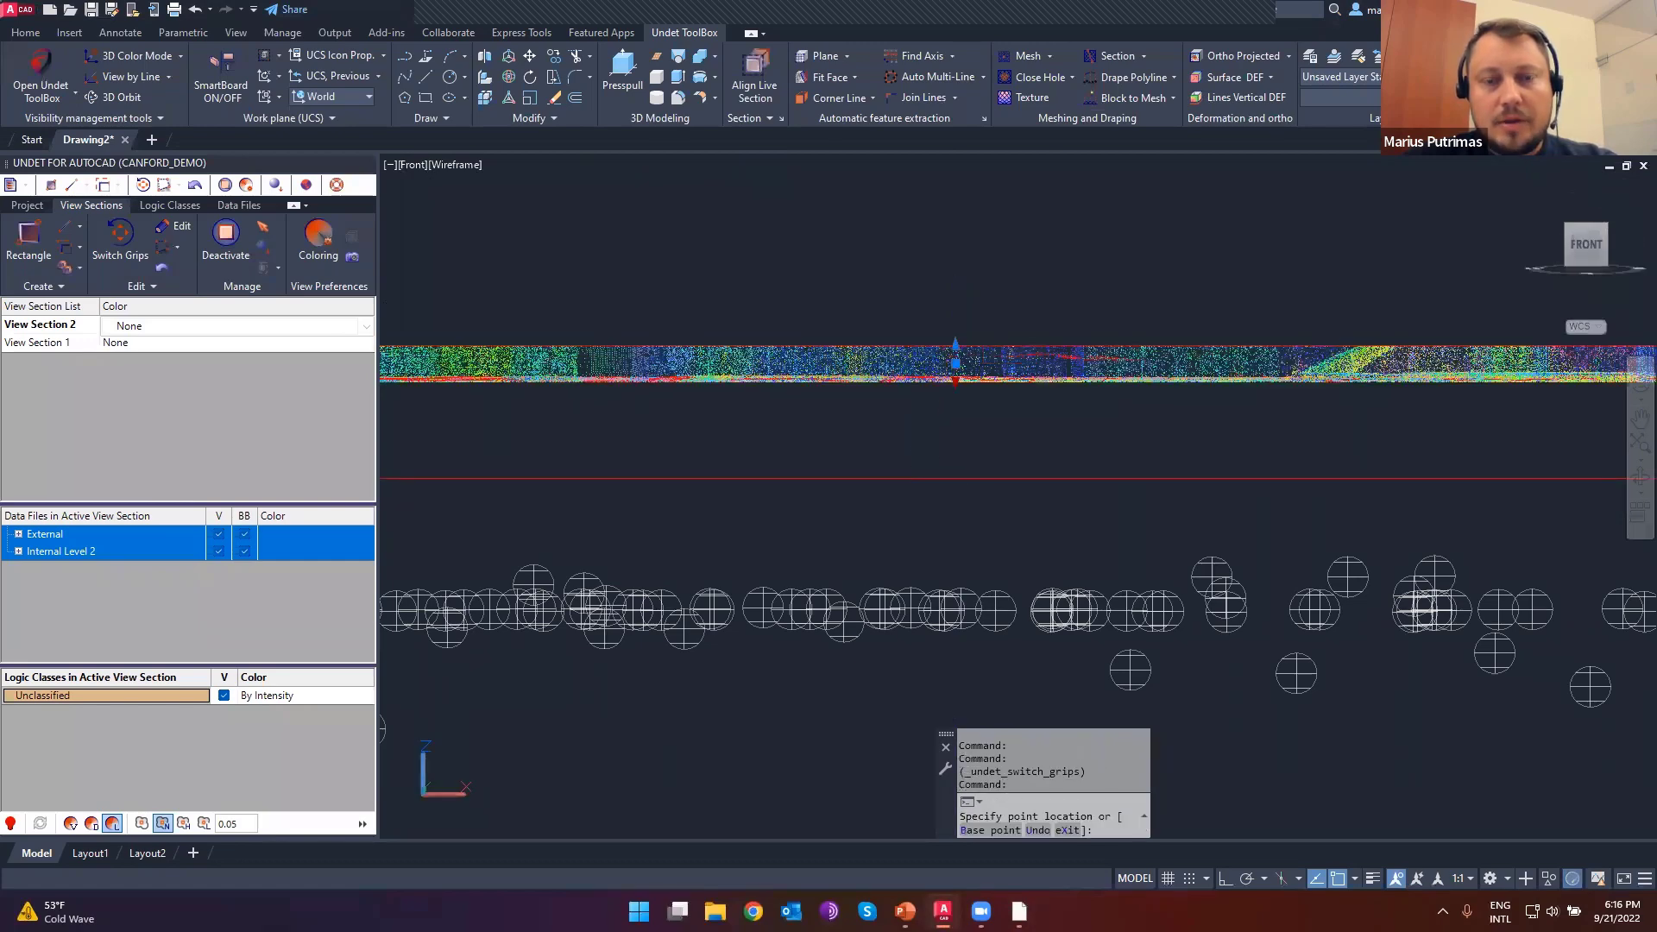
left_click(956, 478)
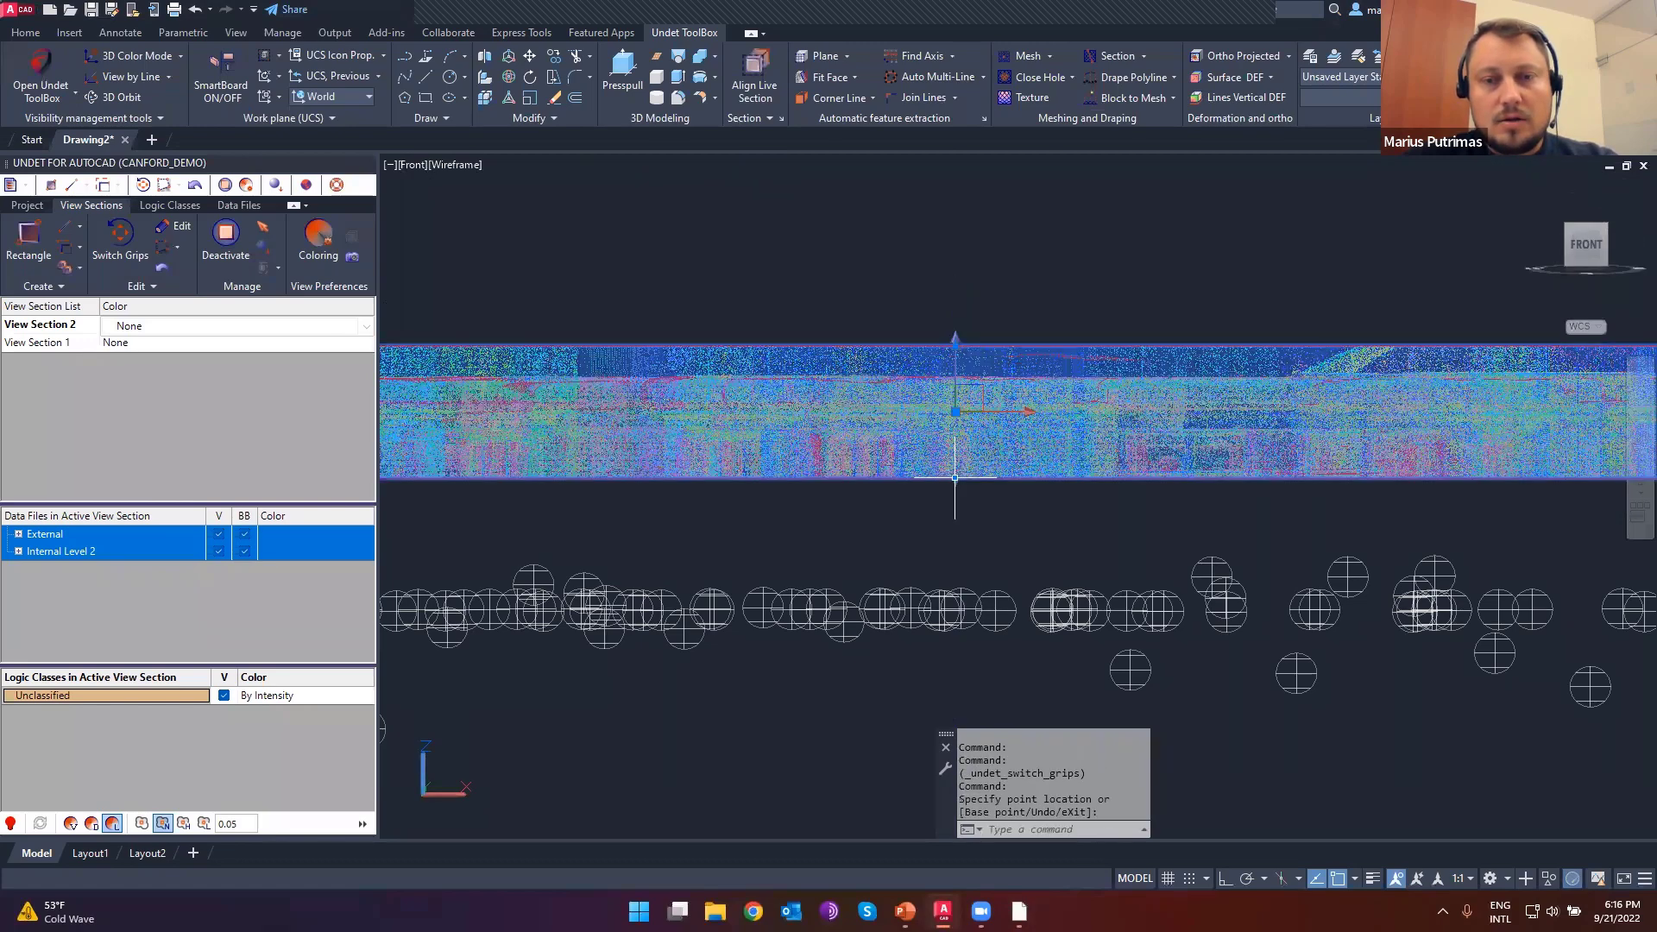
- Lower the section's upper boundary below the ceiling line and check the cut from above and in 3D
left_click(956, 336)
scroll(958, 367, "up", 5)
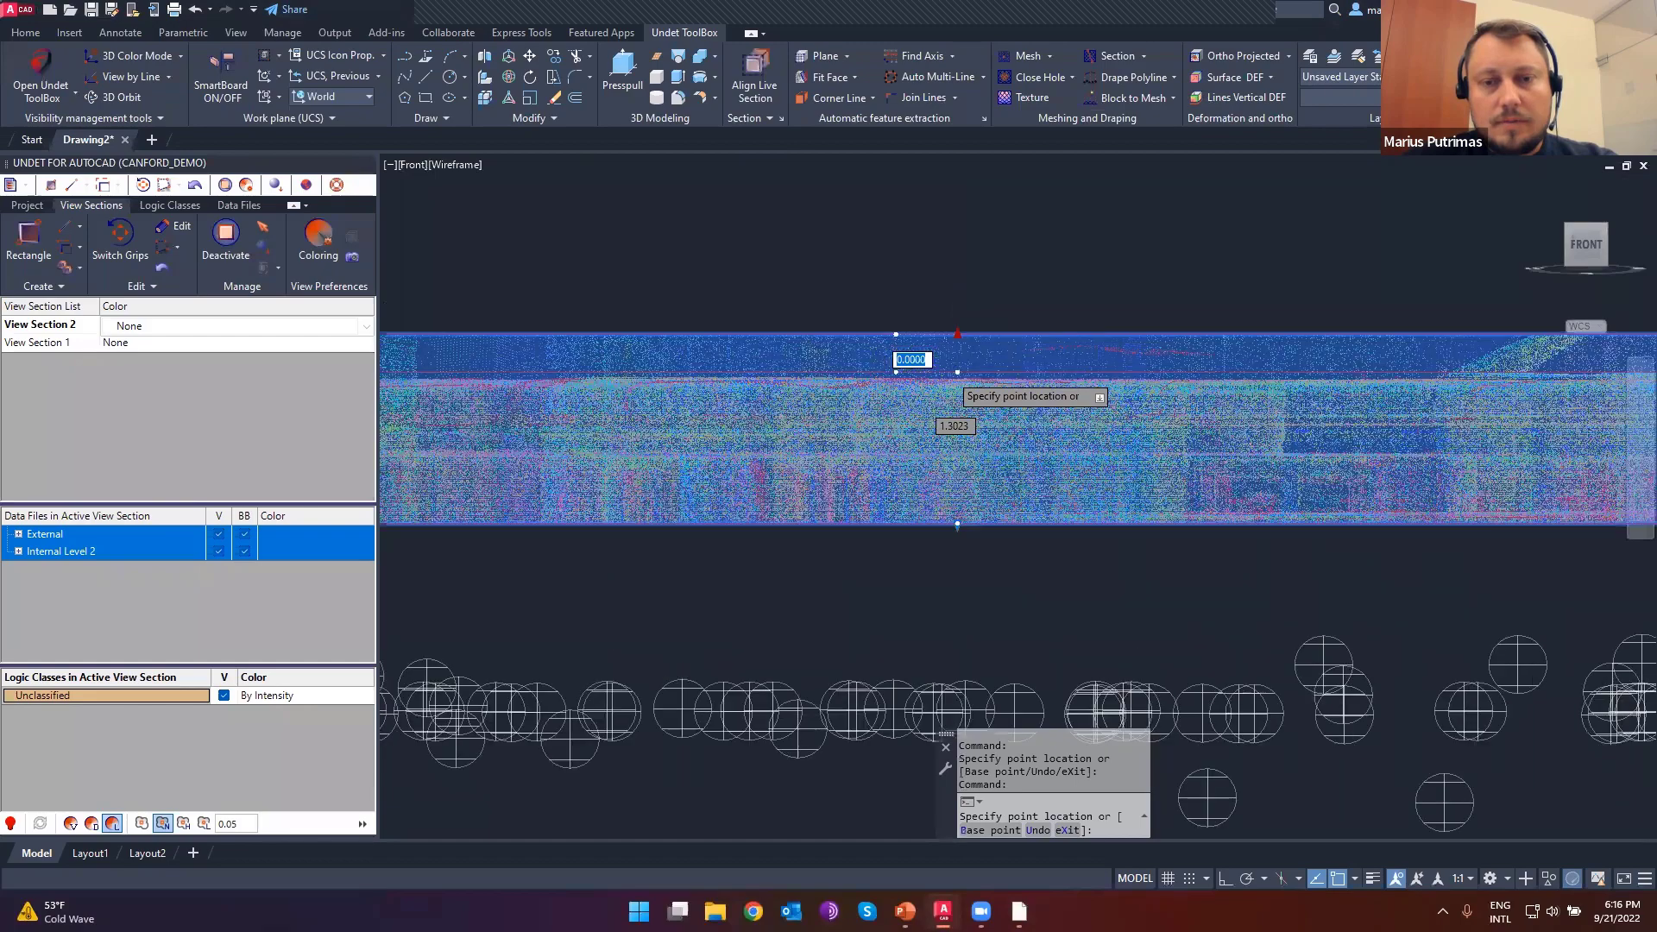
scroll(947, 372, "up", 3)
scroll(996, 559, "down", 2)
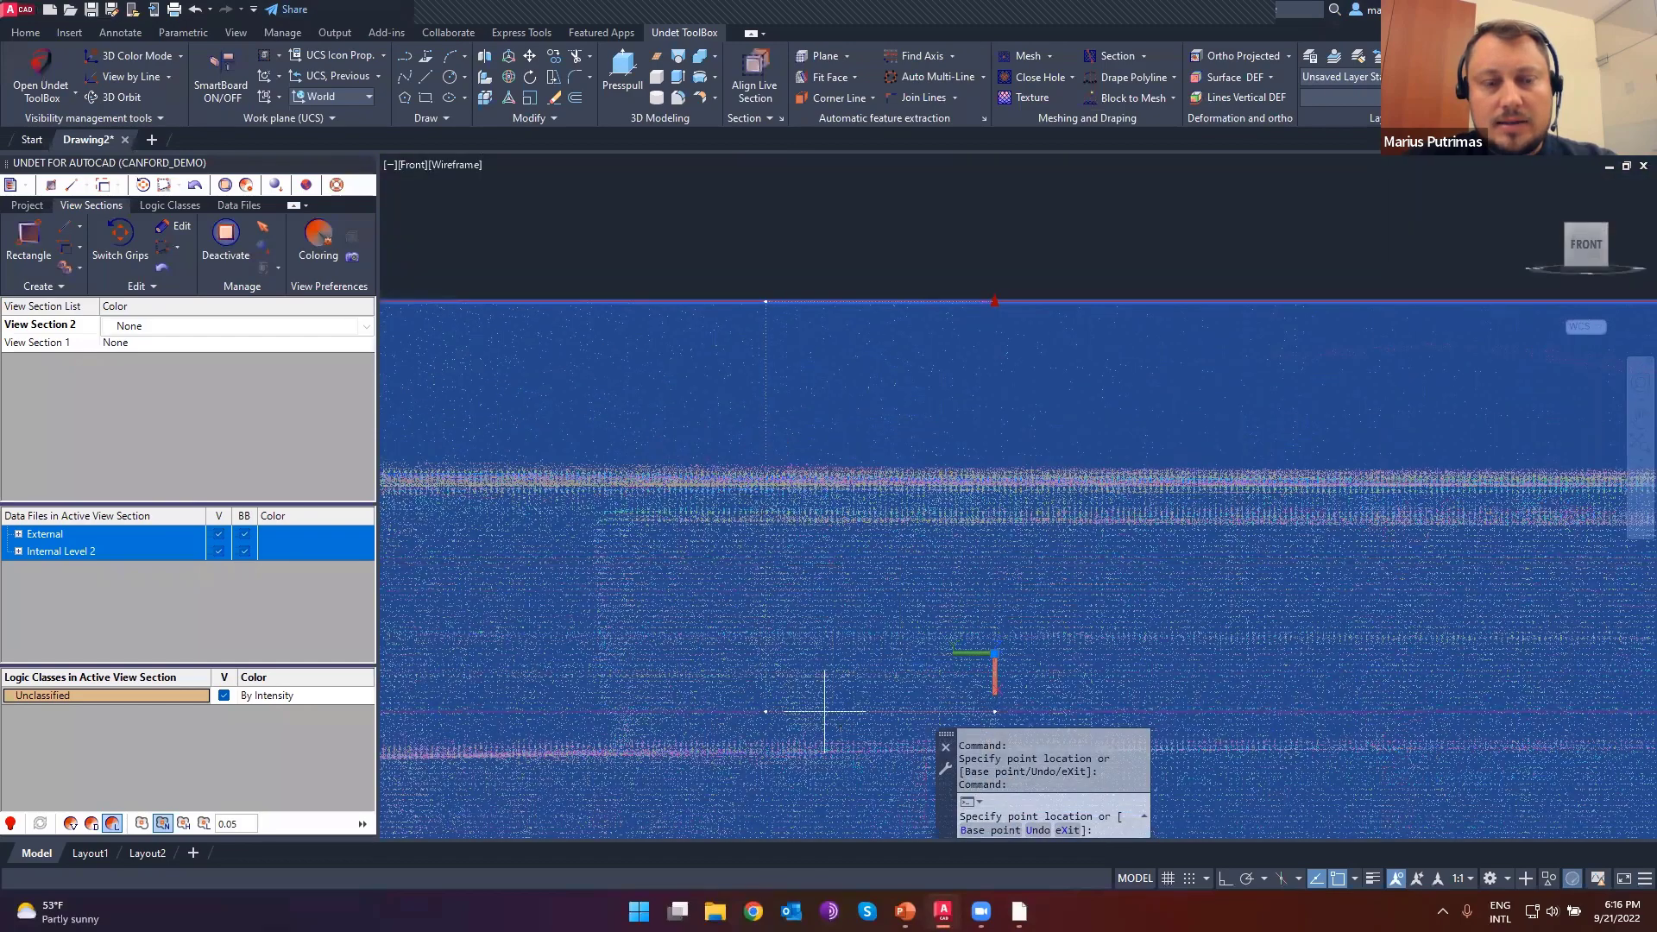
left_click(821, 712)
scroll(1333, 349, "down", 3)
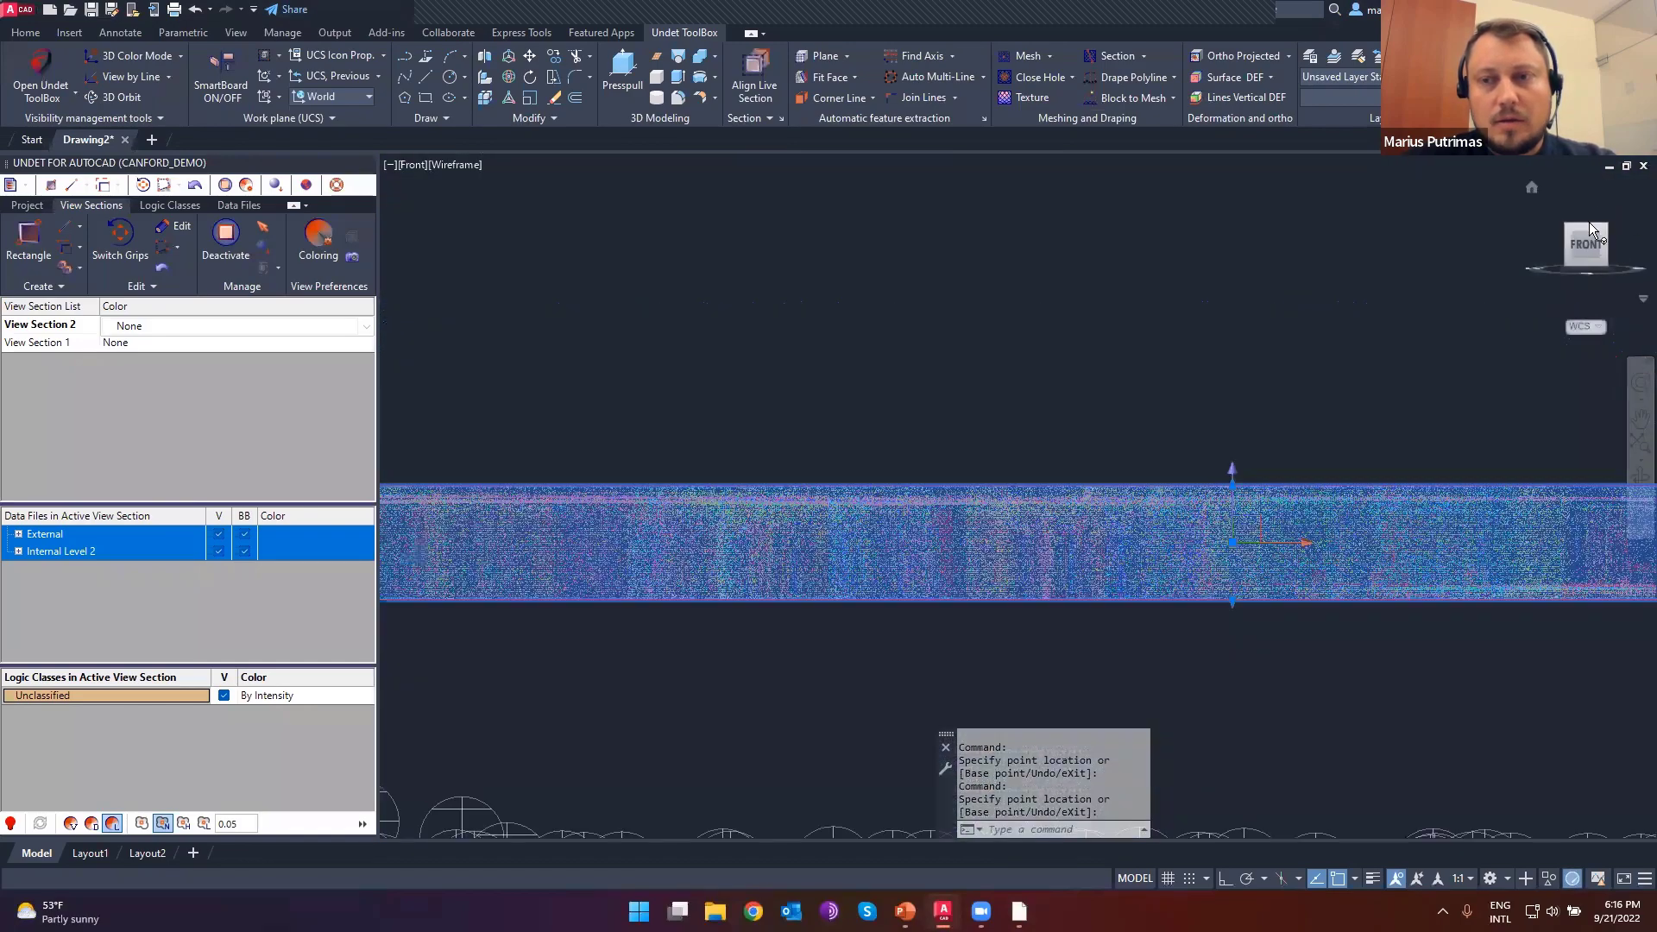
left_click(1586, 213)
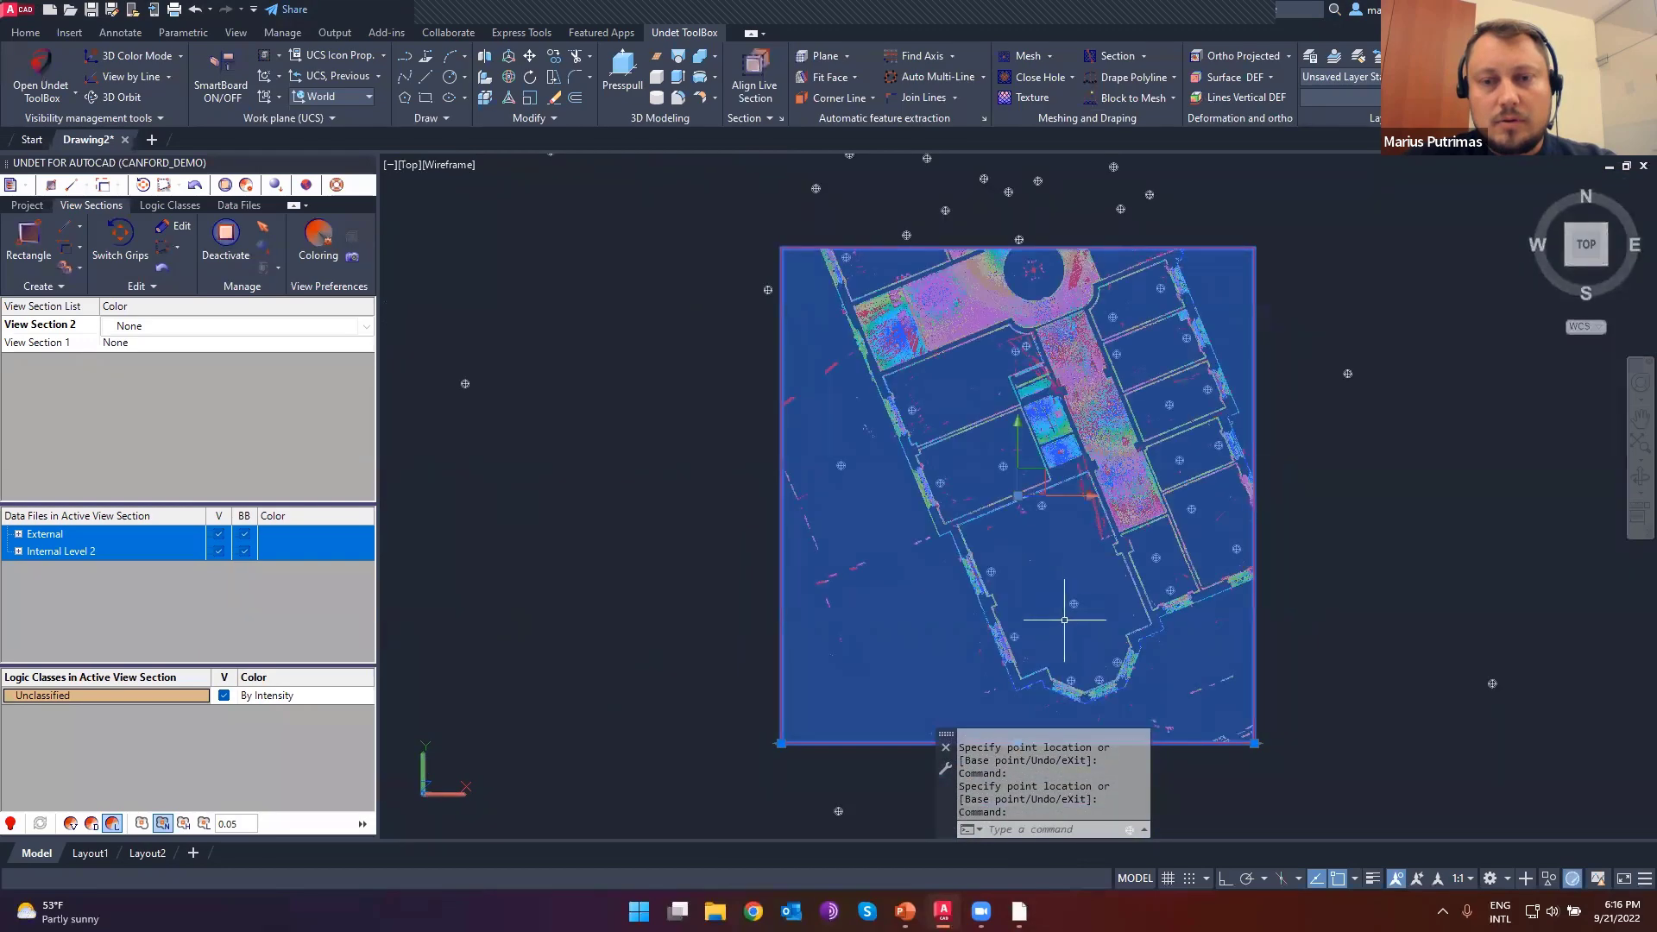
middle_click_drag(1065, 592, 1089, 352, "shift")
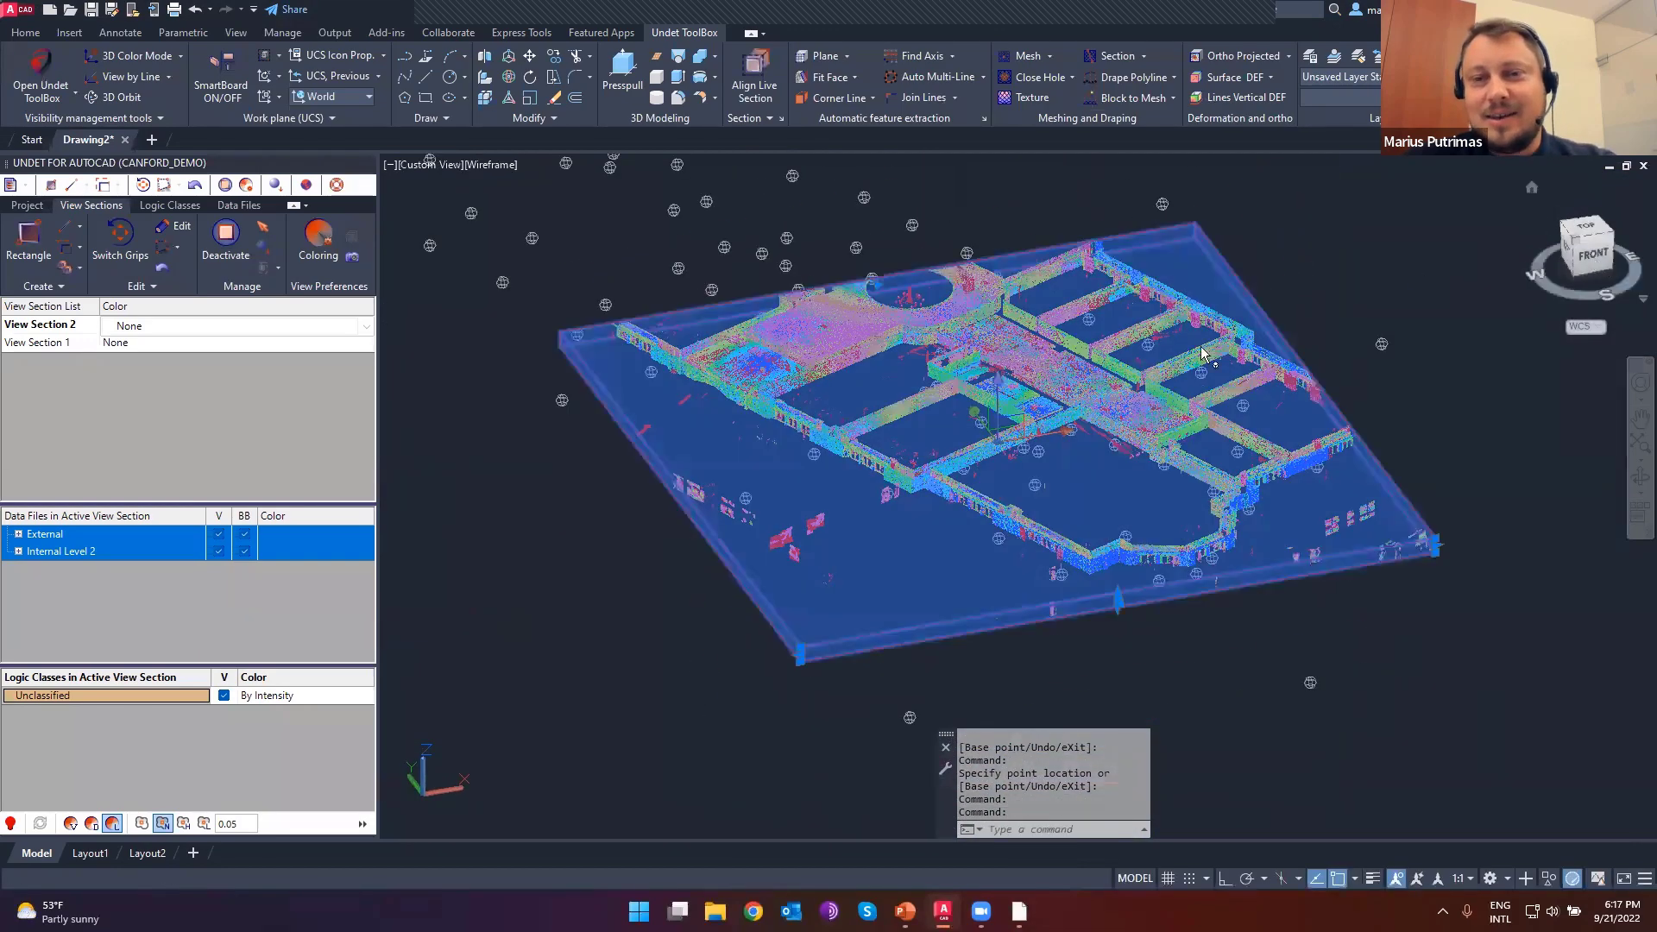
- Raise the section's upper boundary well above the ceiling line in the front view and end the section editing
left_click(1592, 263)
scroll(1021, 472, "up", 3)
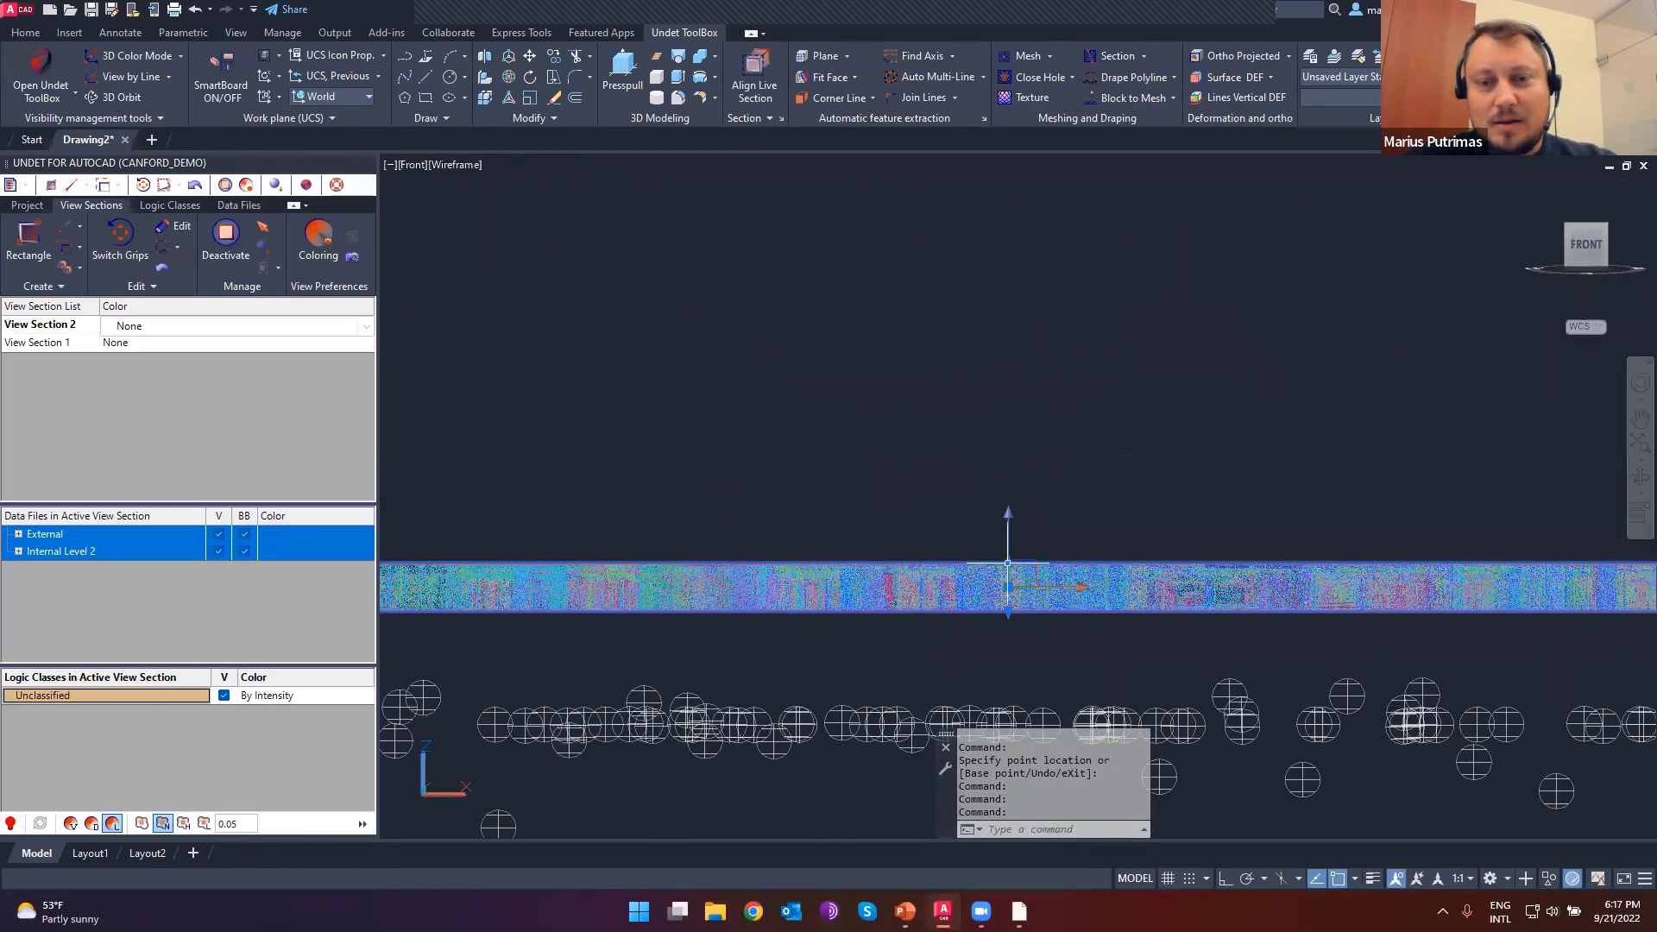
left_click(1008, 561)
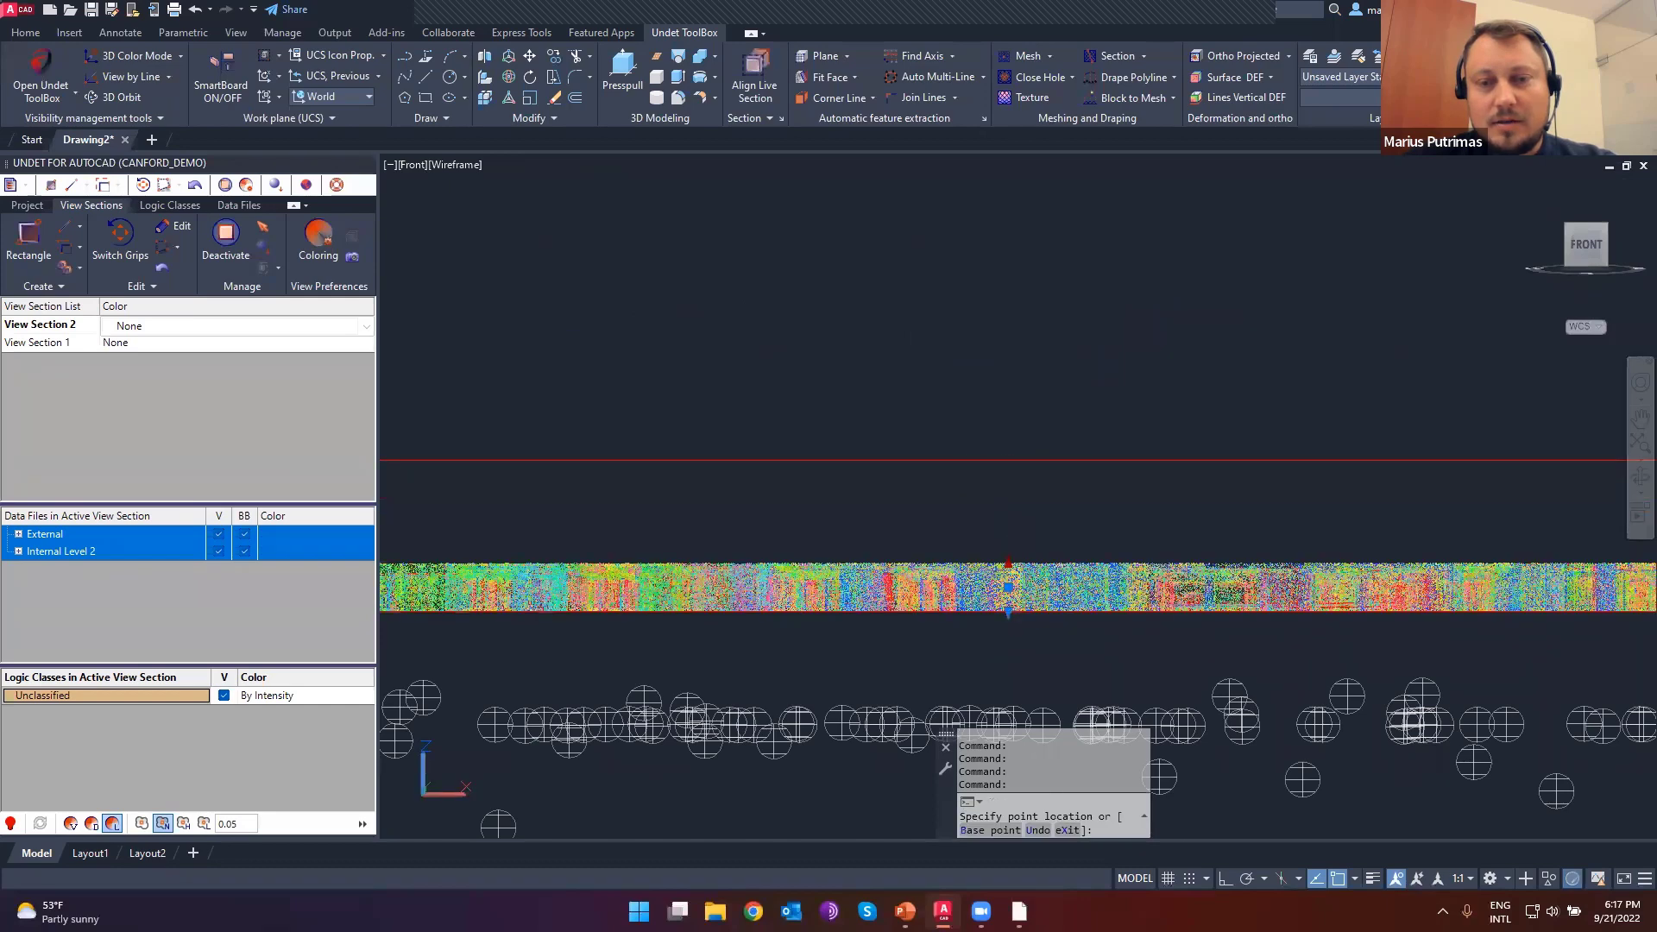
left_click(1008, 460)
key("Escape")
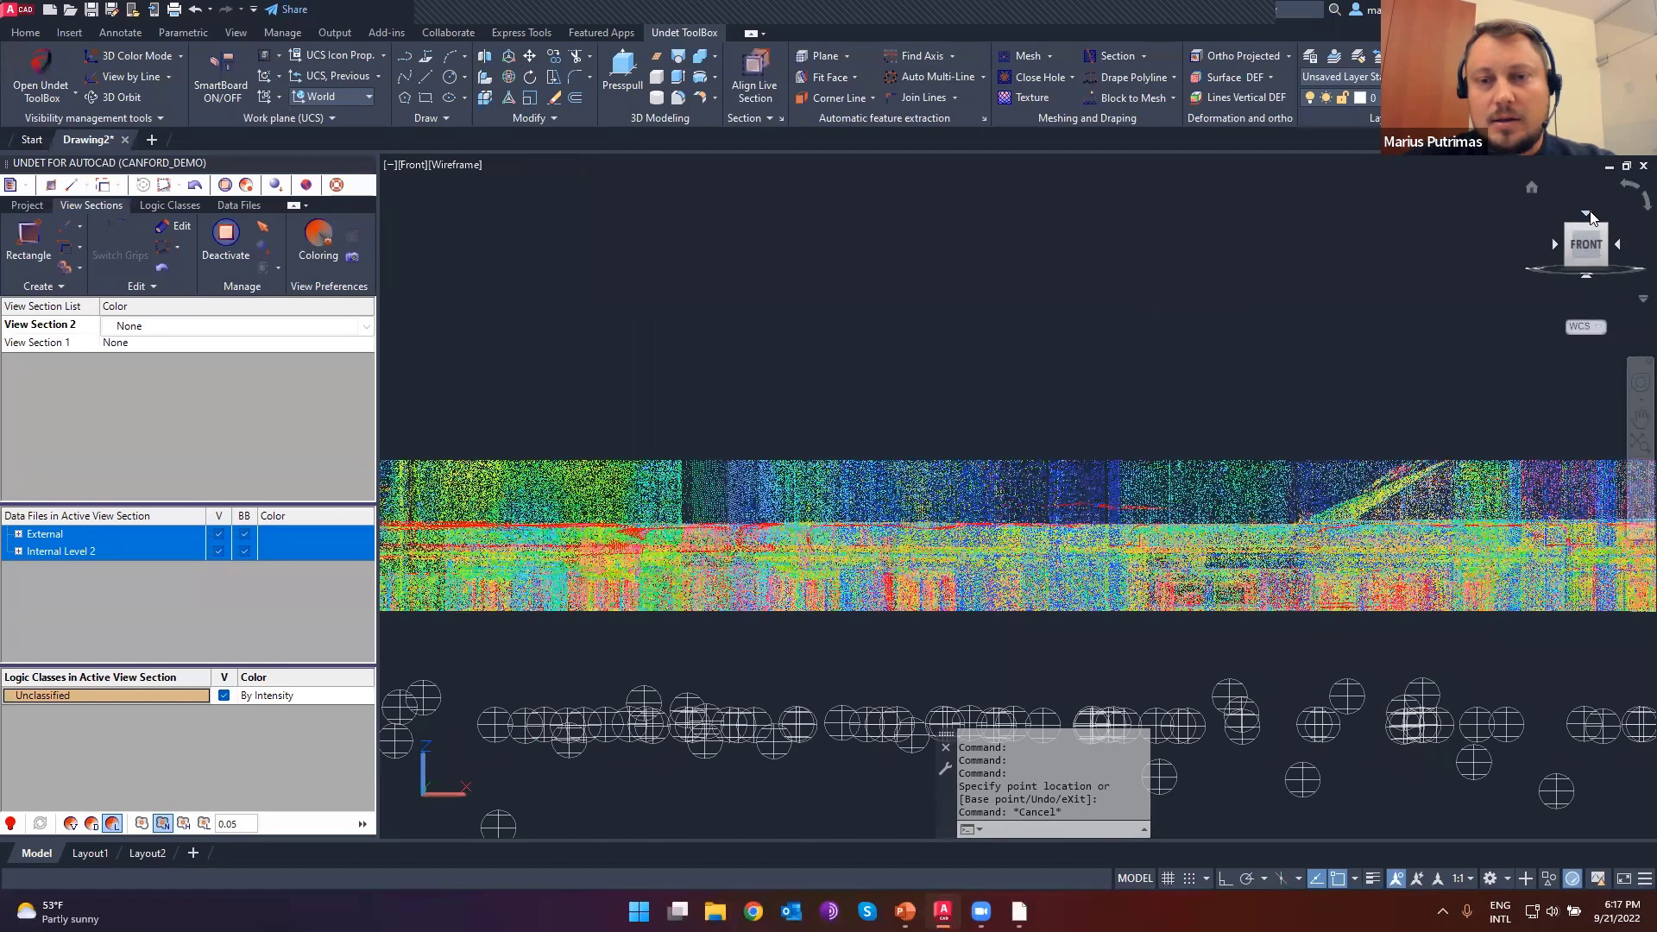
- Examine the ceilings and beams of the large rooms in the top view of the section
left_click(1585, 213)
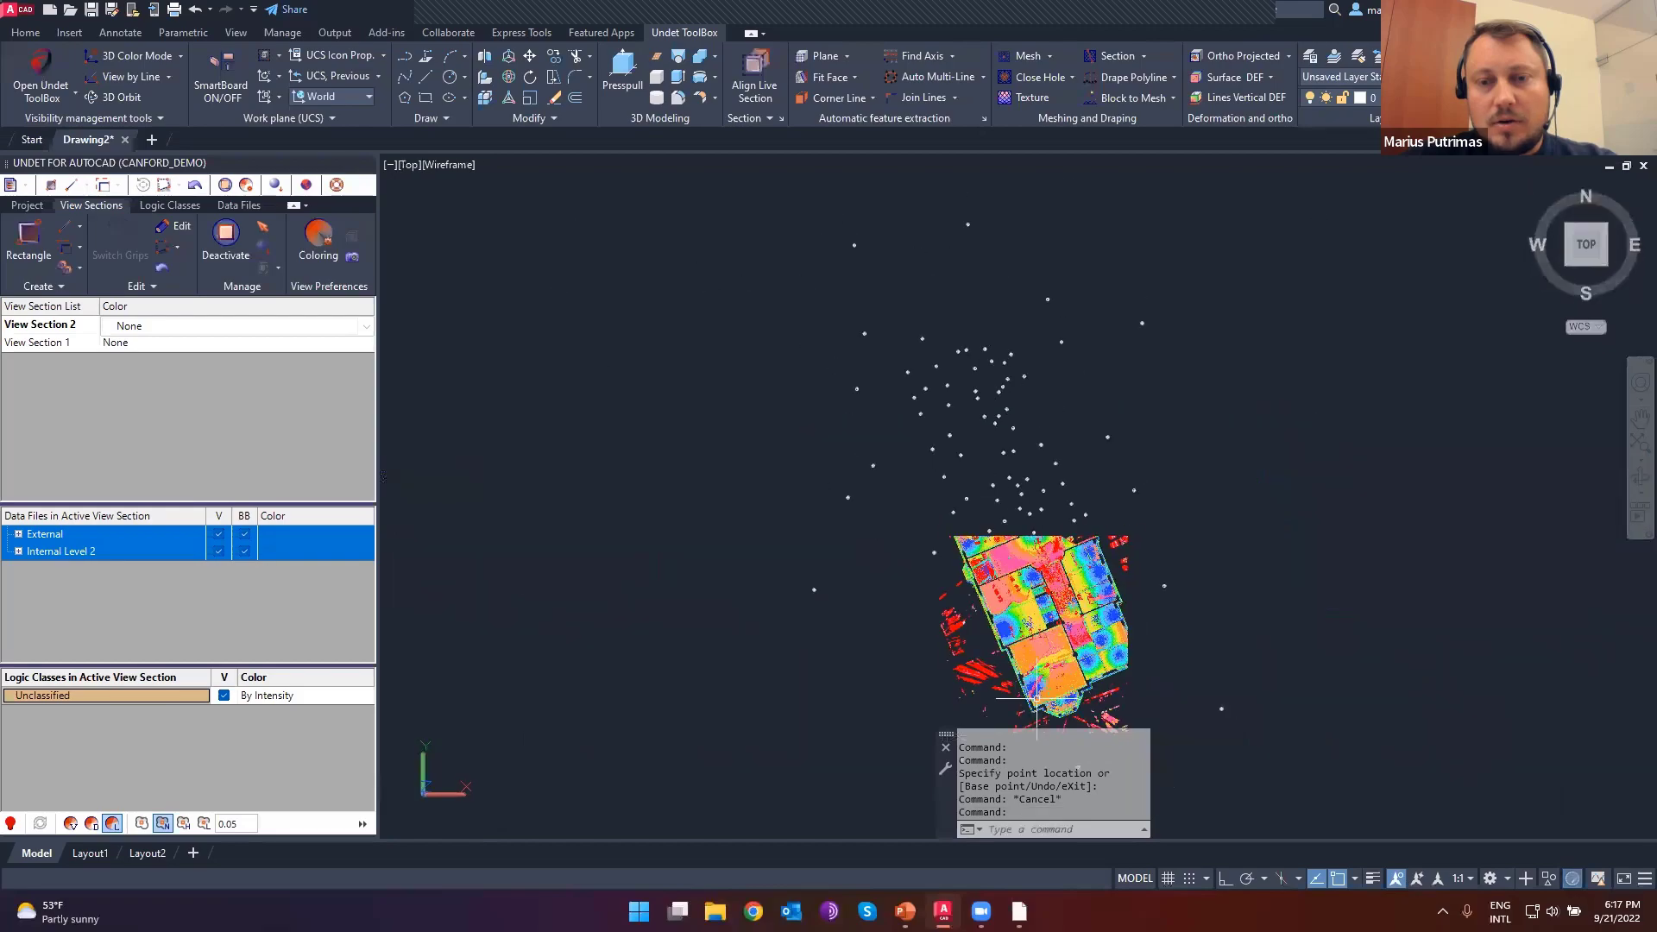
scroll(1056, 671, "up", 4)
scroll(1034, 611, "up", 2)
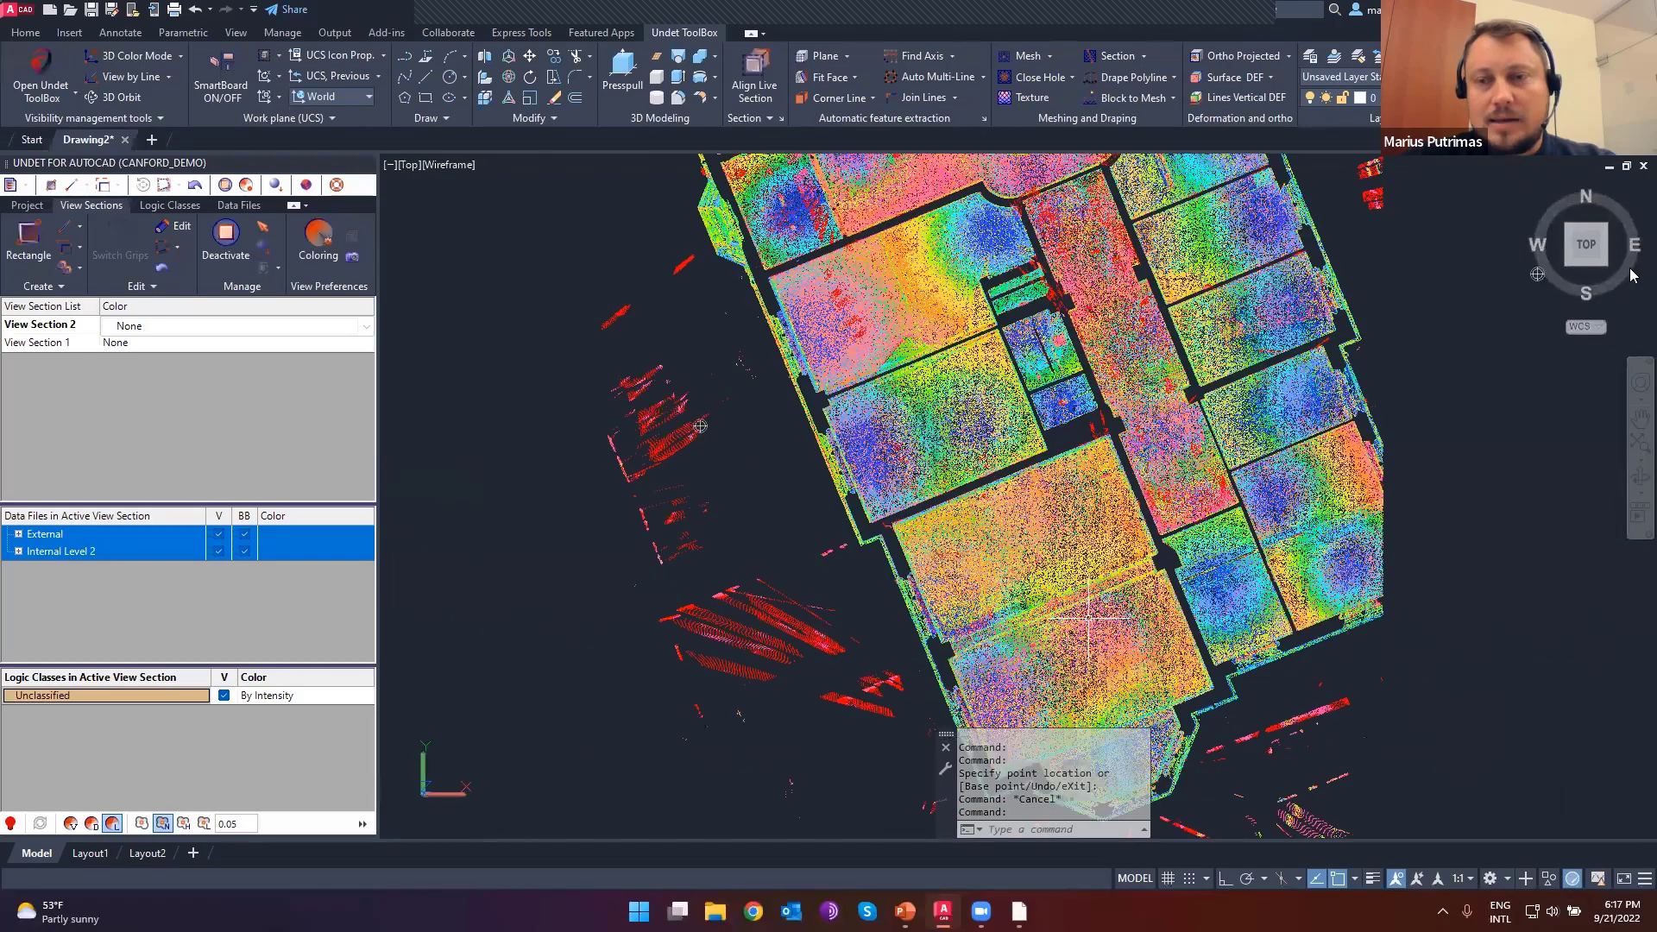
scroll(1035, 611, "up", 2)
scroll(1035, 611, "up", 2)
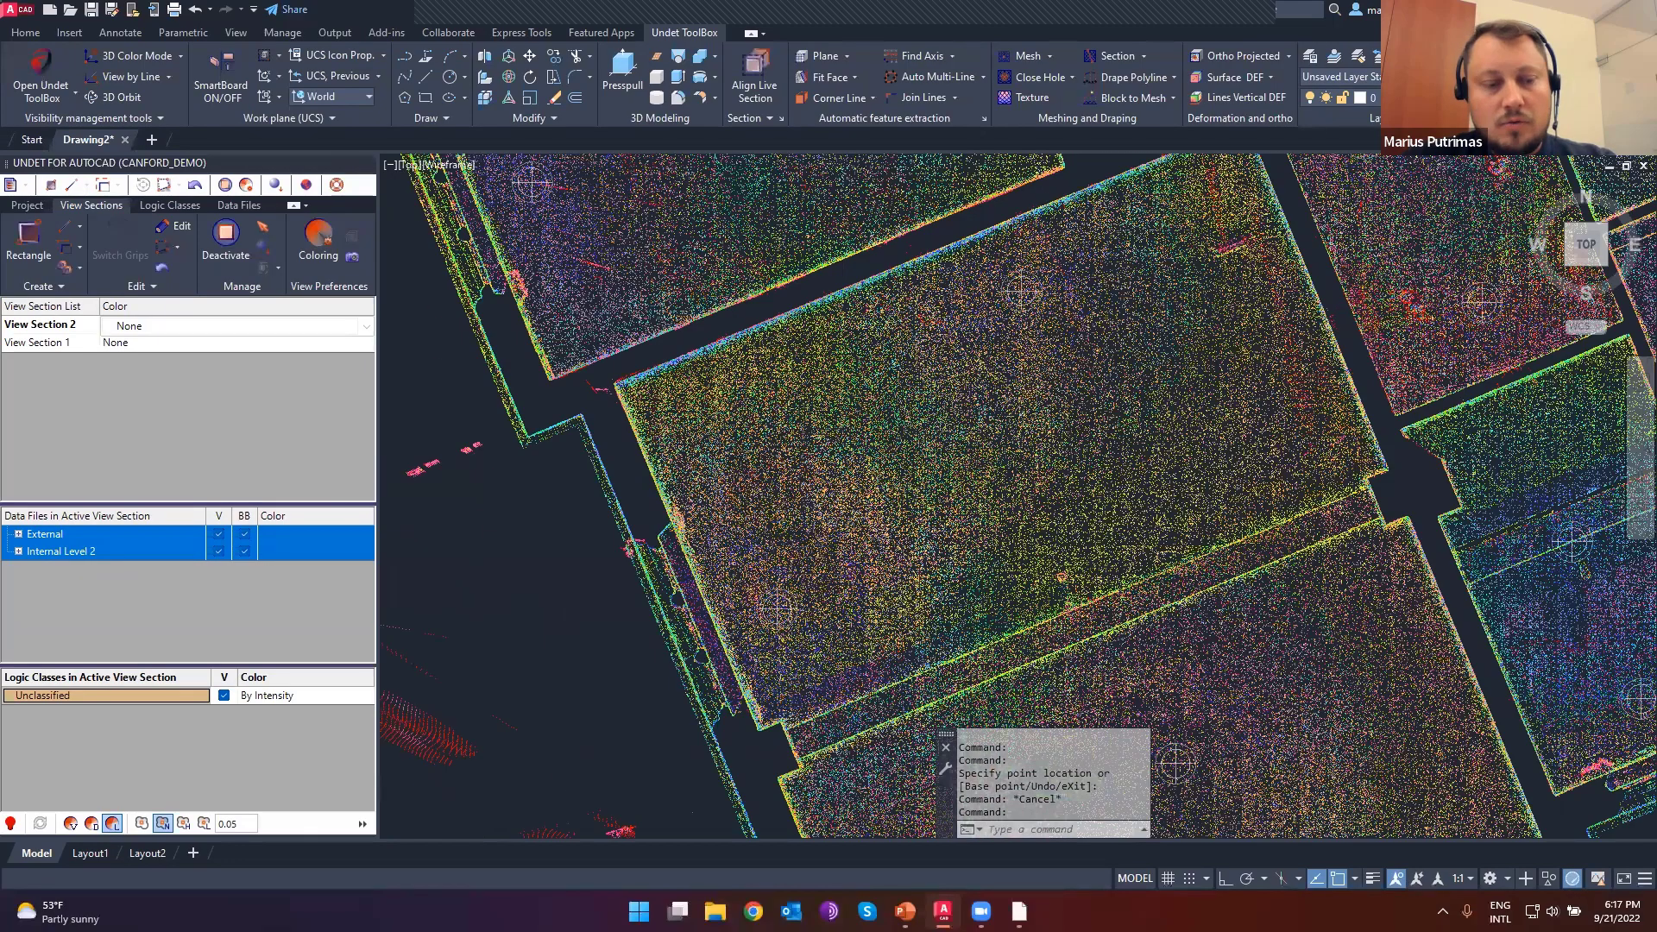
scroll(1035, 611, "up", 2)
scroll(1035, 611, "up", 2)
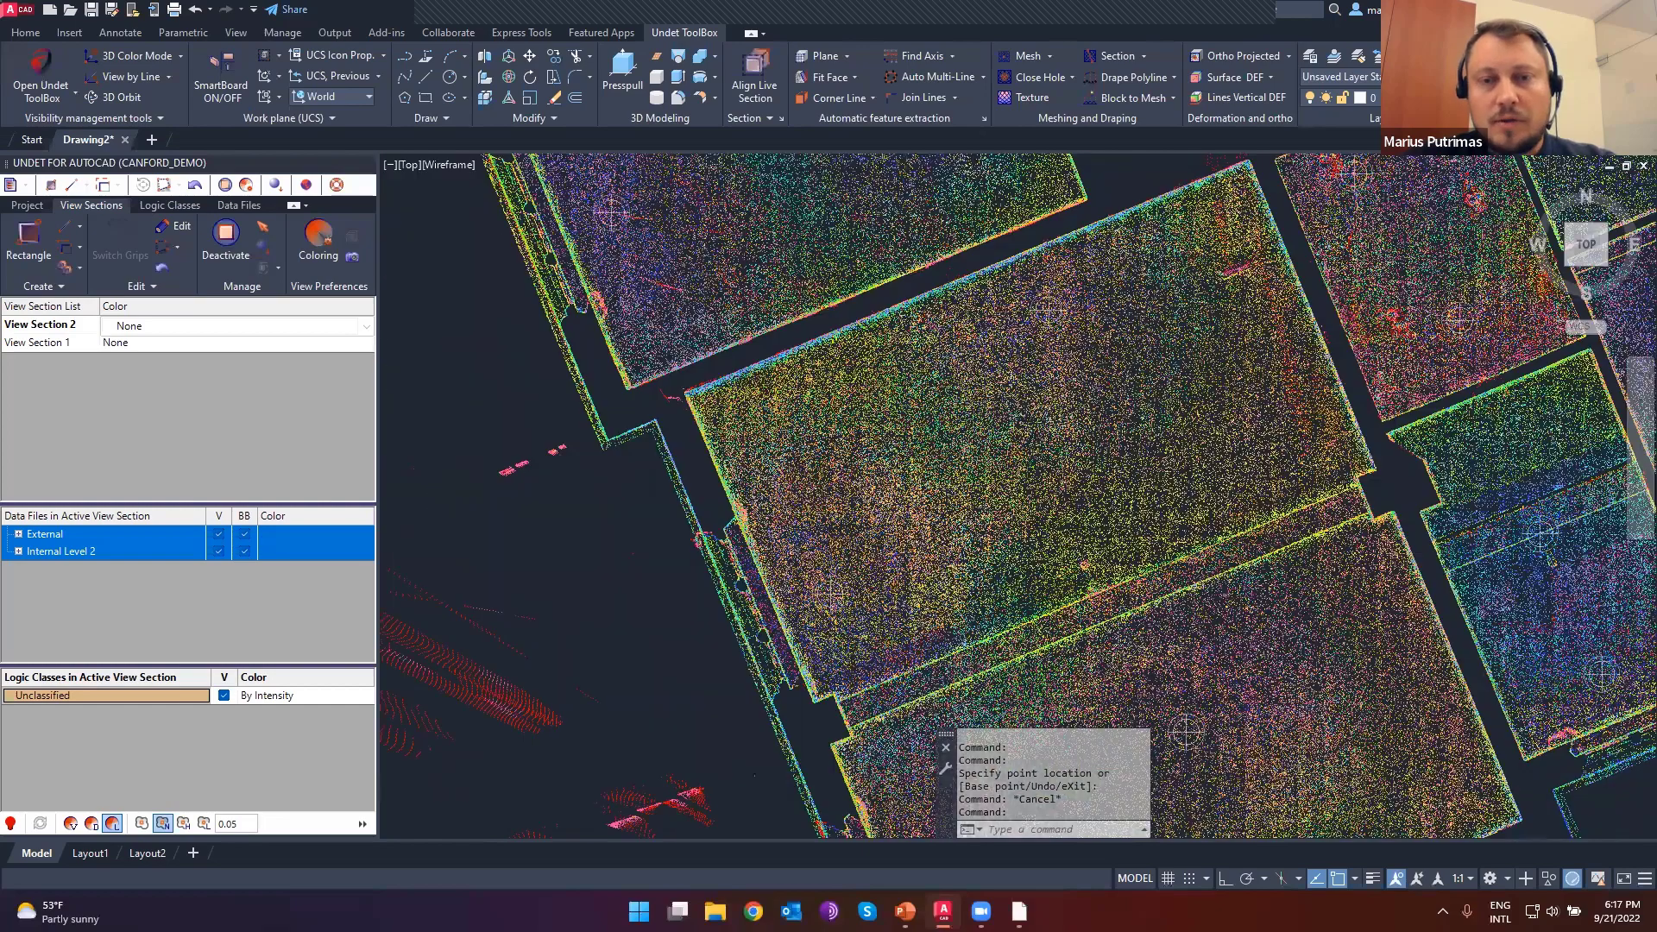
scroll(1026, 600, "down", 4)
- Edit the section in the front view, lower its upper boundary below the room ceilings, and return to the top view
left_click(1585, 291)
scroll(1023, 452, "up", 2)
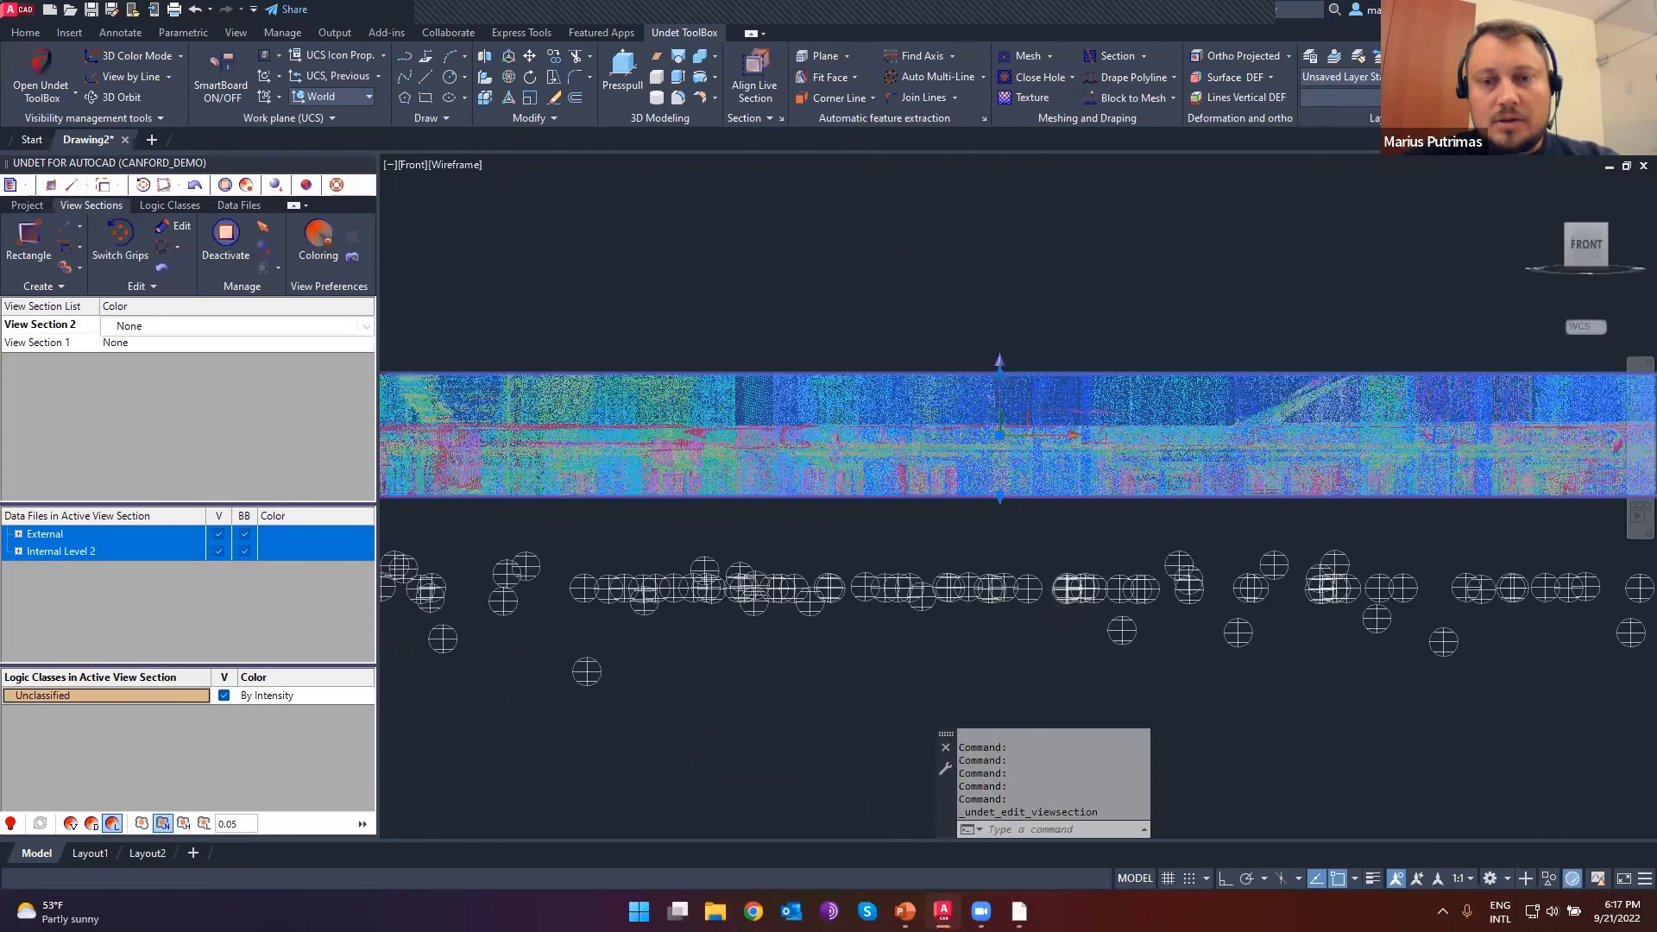
scroll(999, 369, "up", 2)
left_click(1000, 369)
scroll(985, 477, "up", 4)
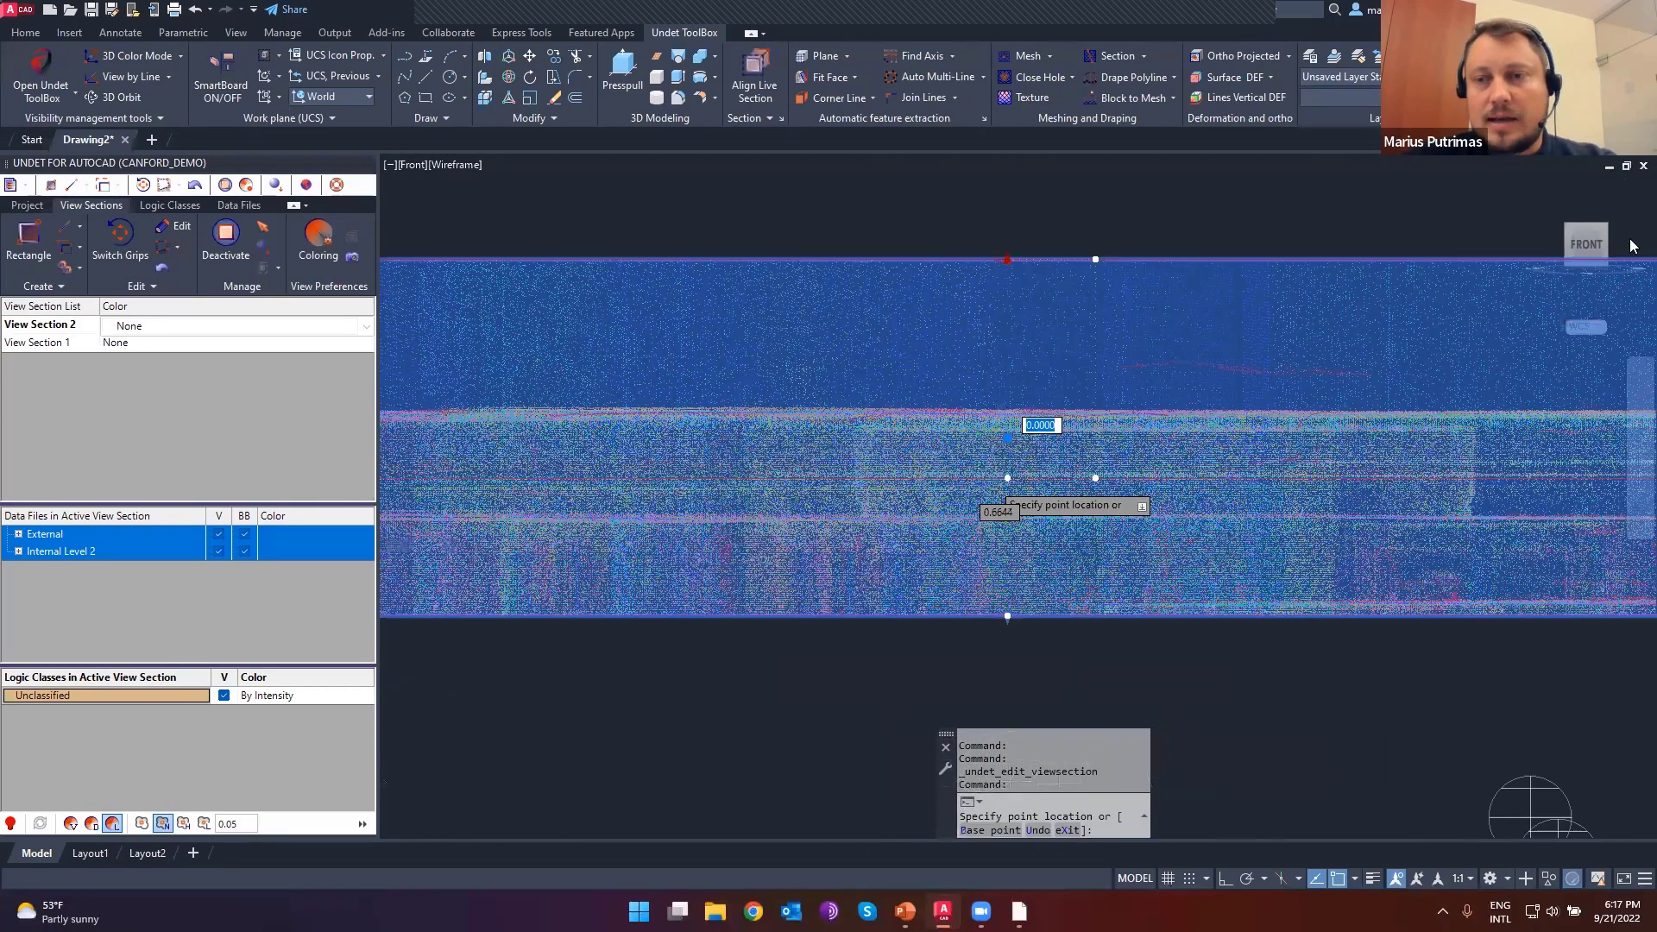
key("Escape")
left_click(1586, 212)
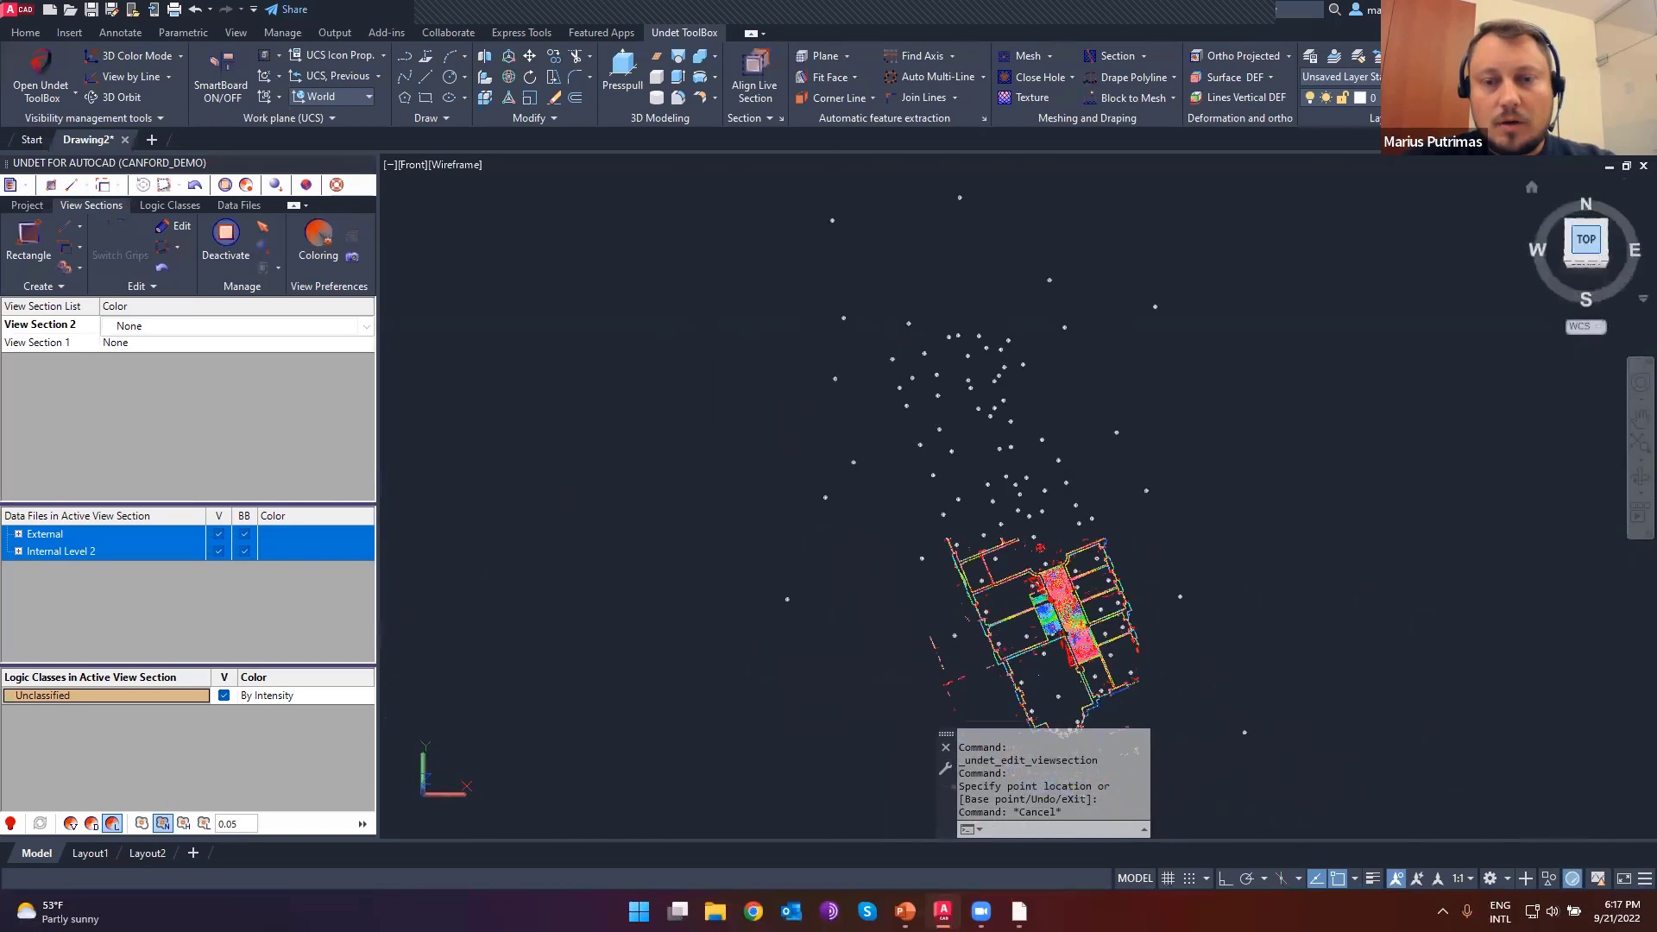
middle_click_drag(1065, 671, 488, 599)
scroll(937, 453, "up", 5)
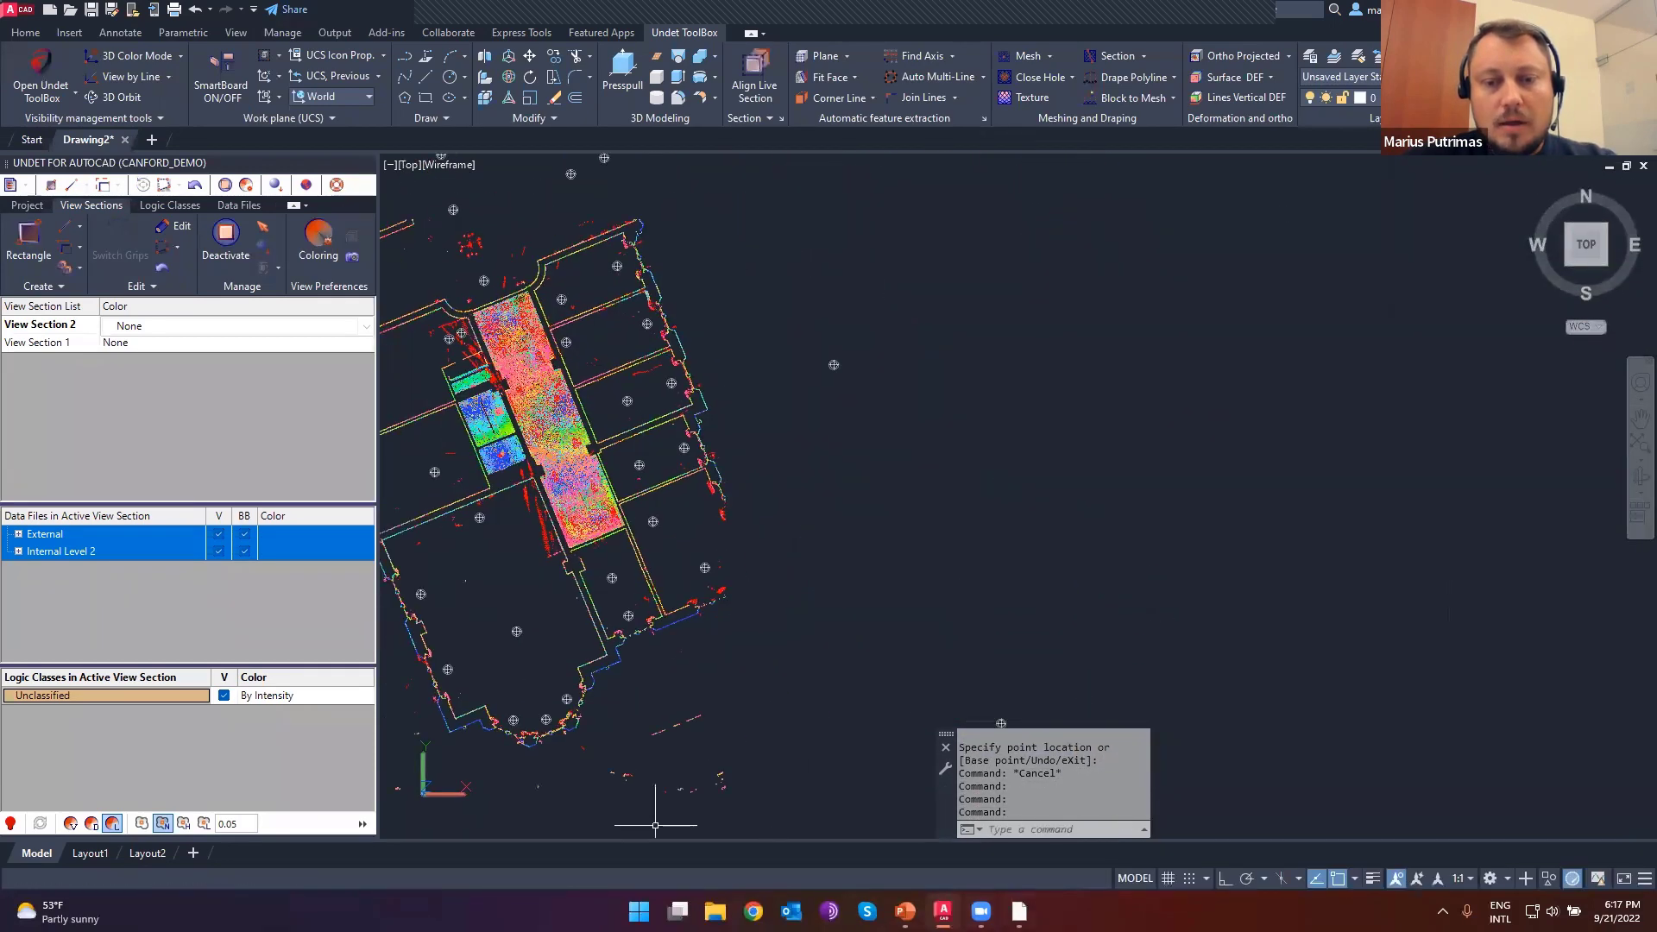
- Switch to Undet Browser and open the panorama of scan Ground_077_1 from the middle of the bay-ended room
left_click(1020, 911)
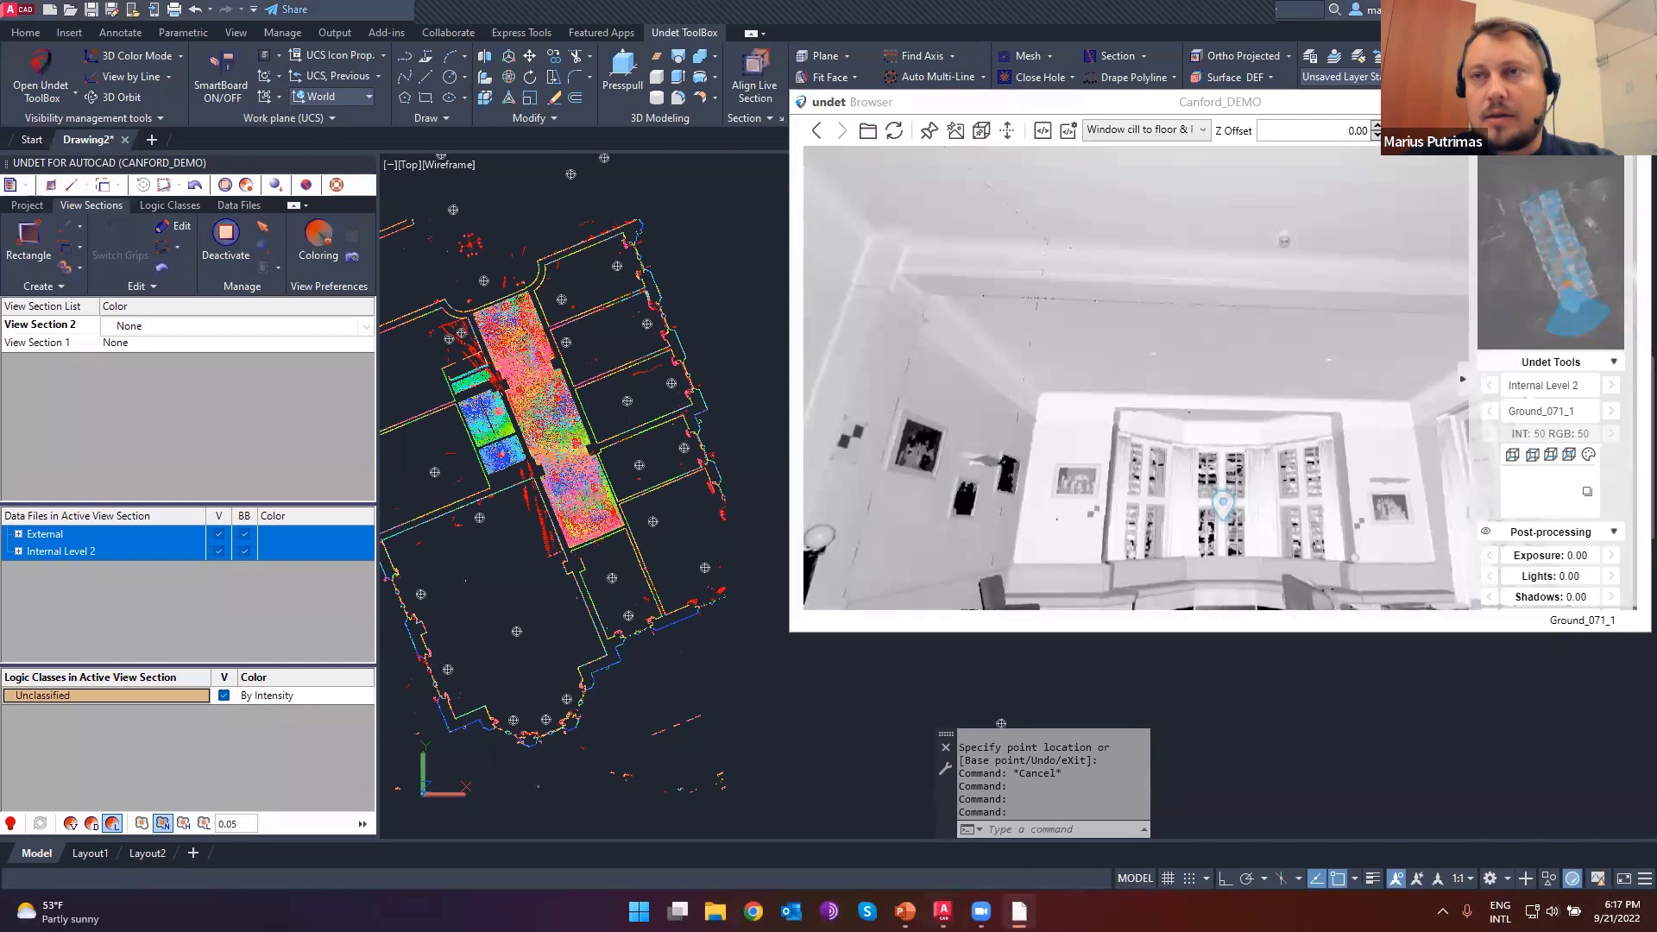
scroll(664, 597, "up", 4)
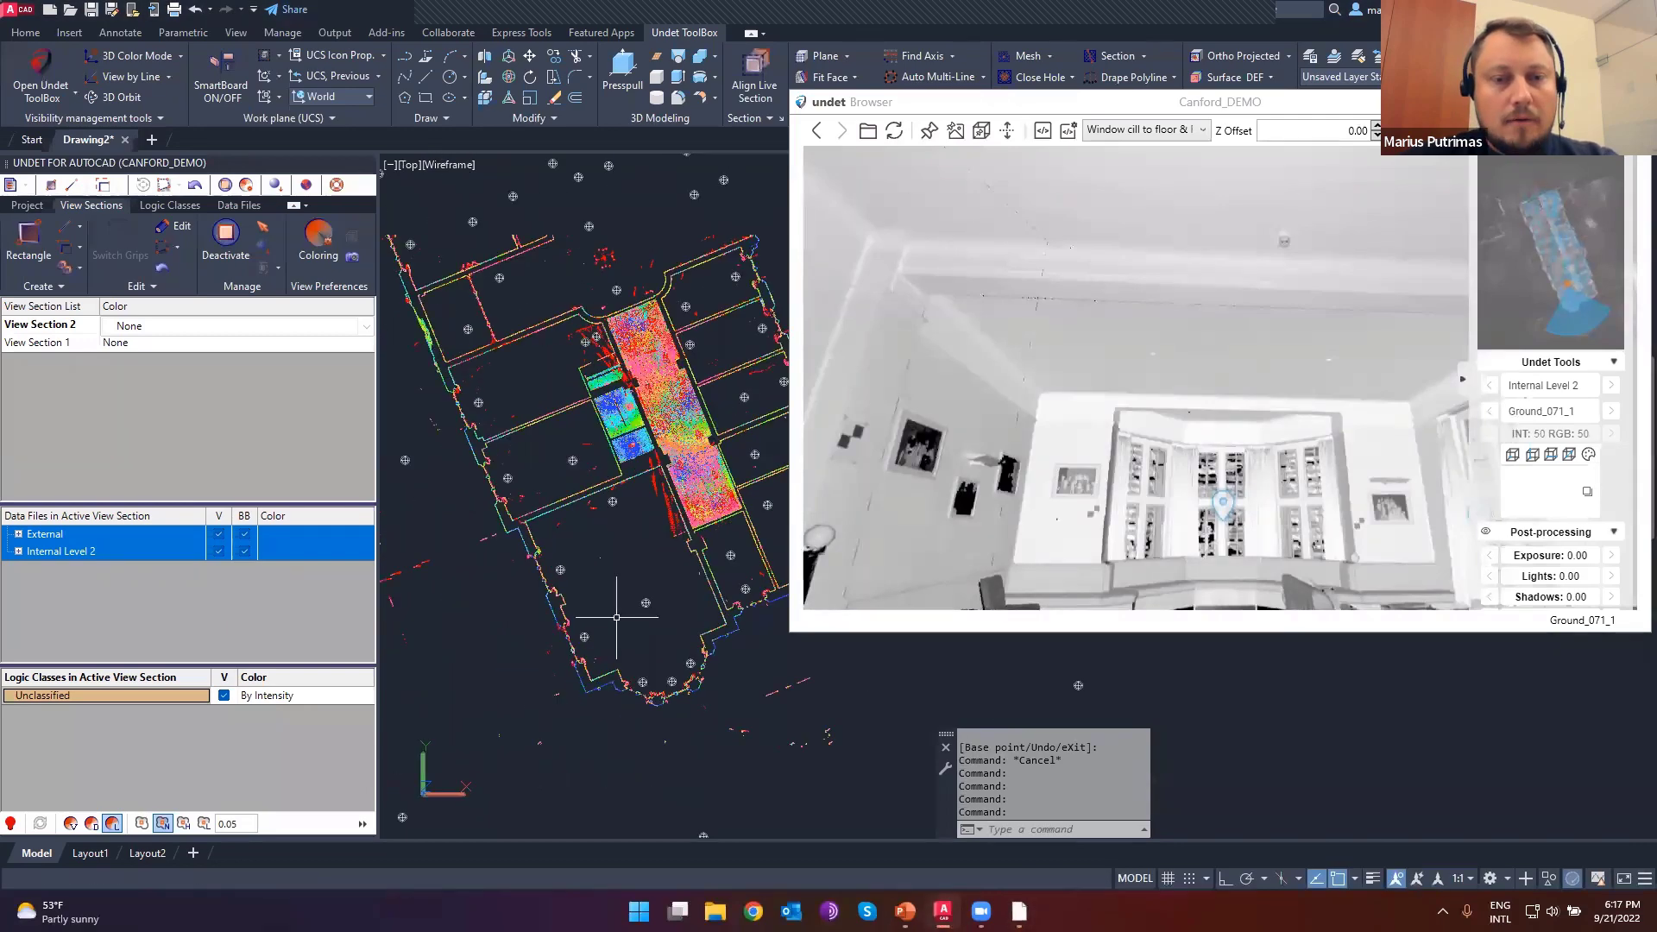
double_click(654, 592)
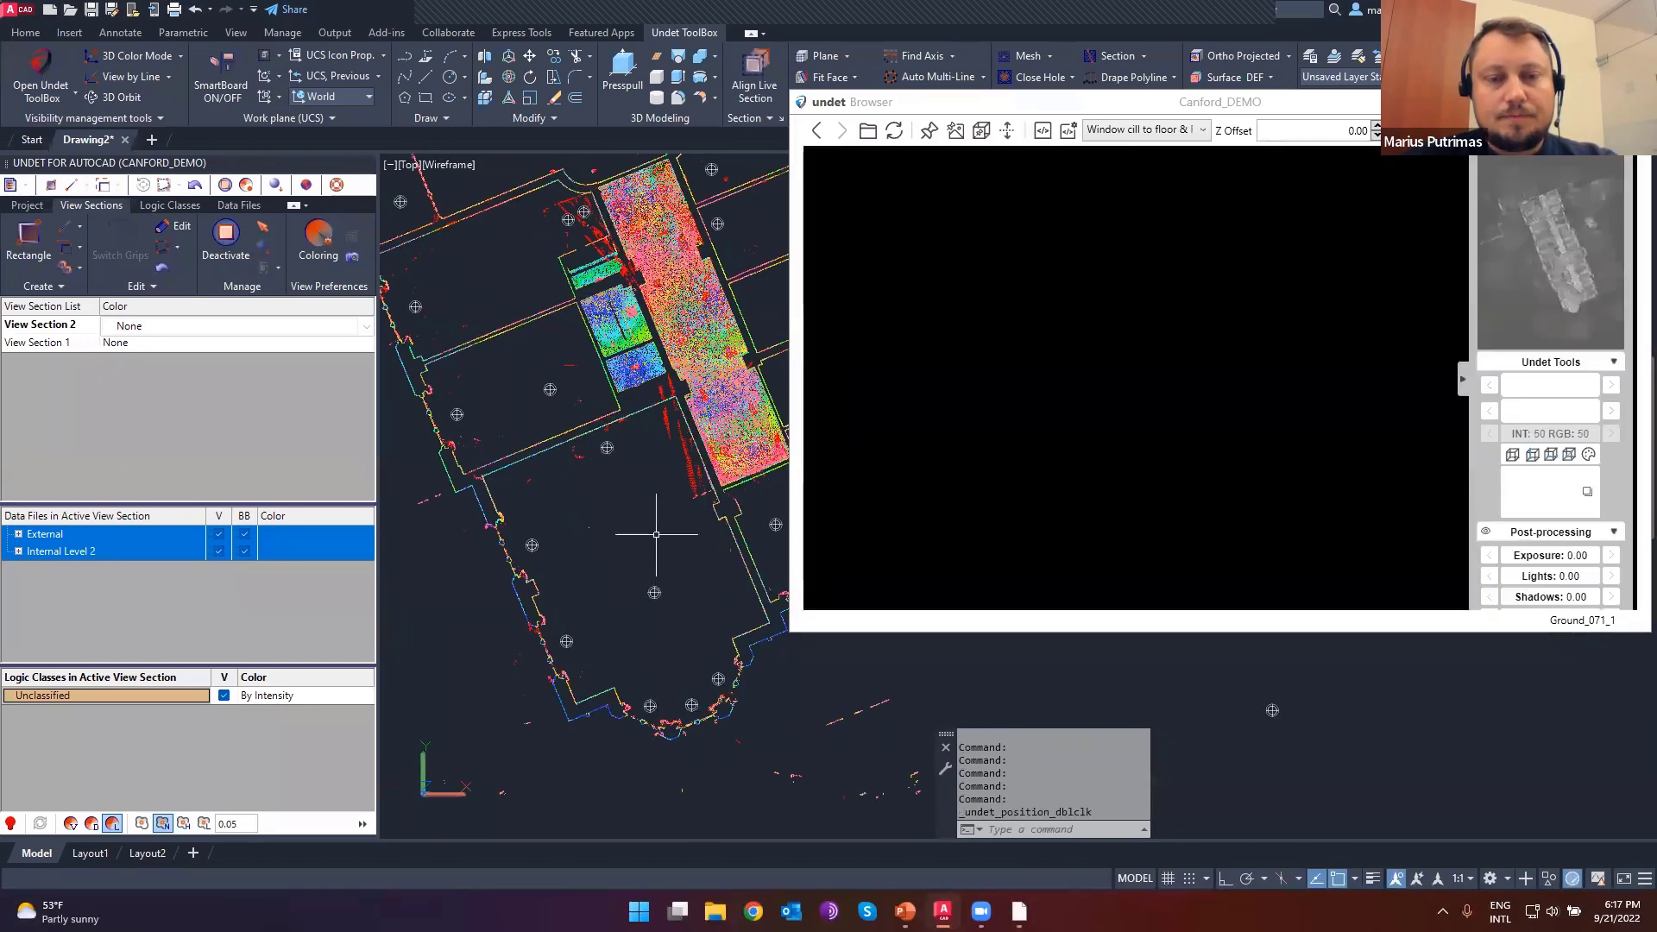
- Look up at the ceiling in the panorama and cut the floor plan section at a point picked on the ceiling beam
left_click_drag(1250, 386, 1297, 306)
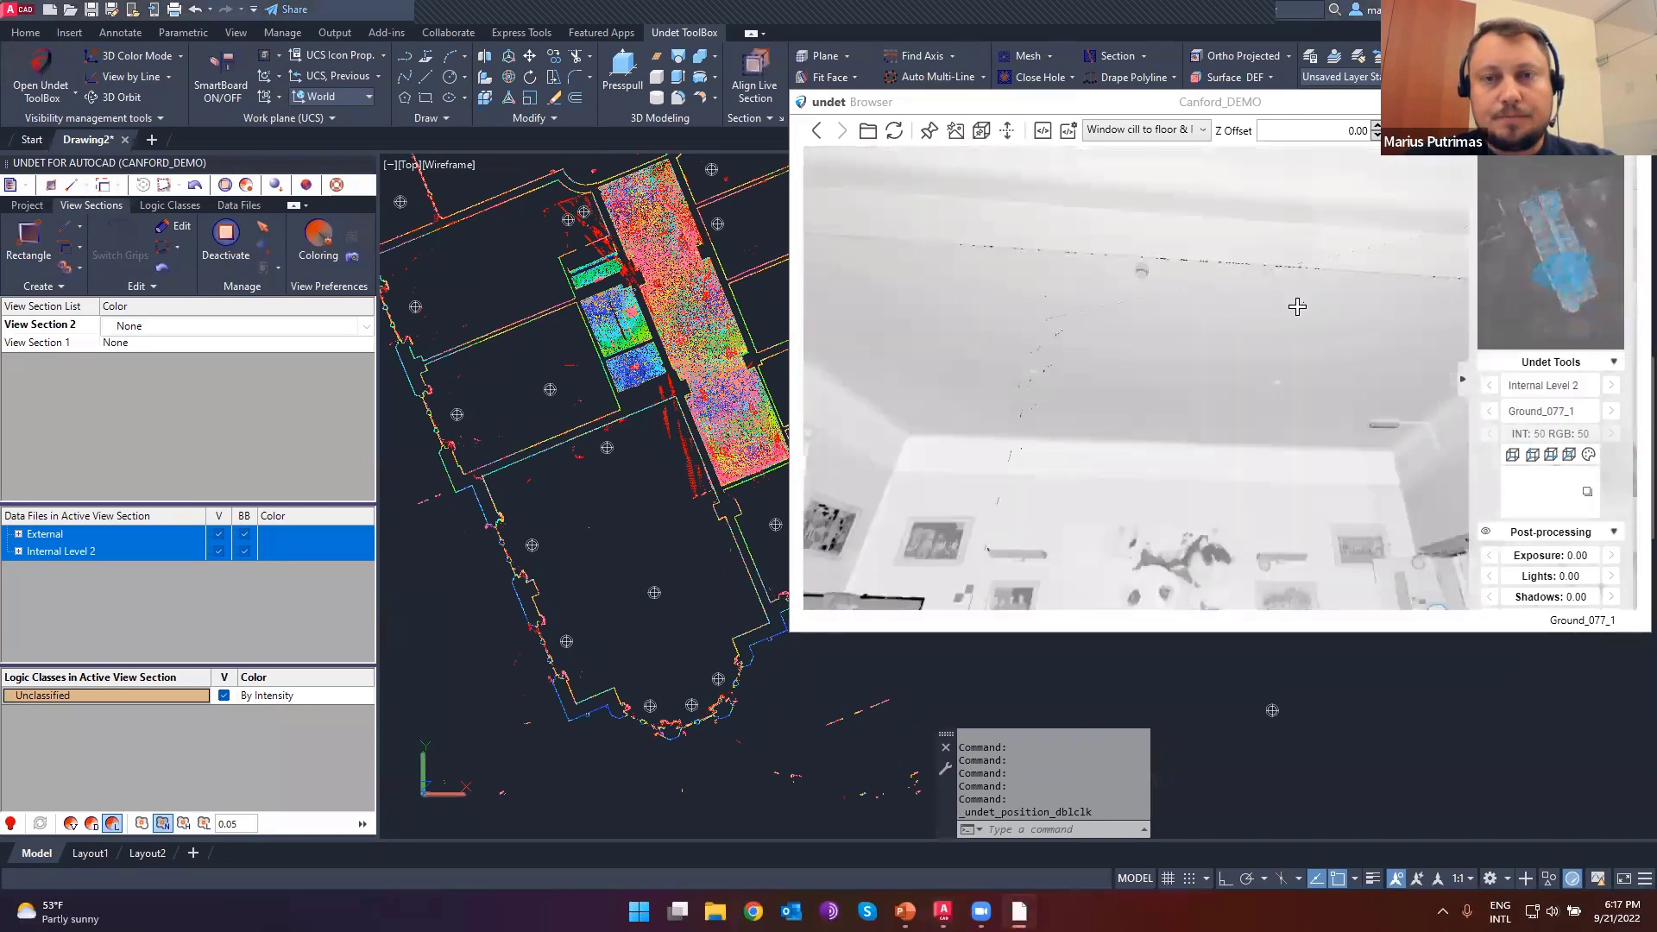
left_click(981, 132)
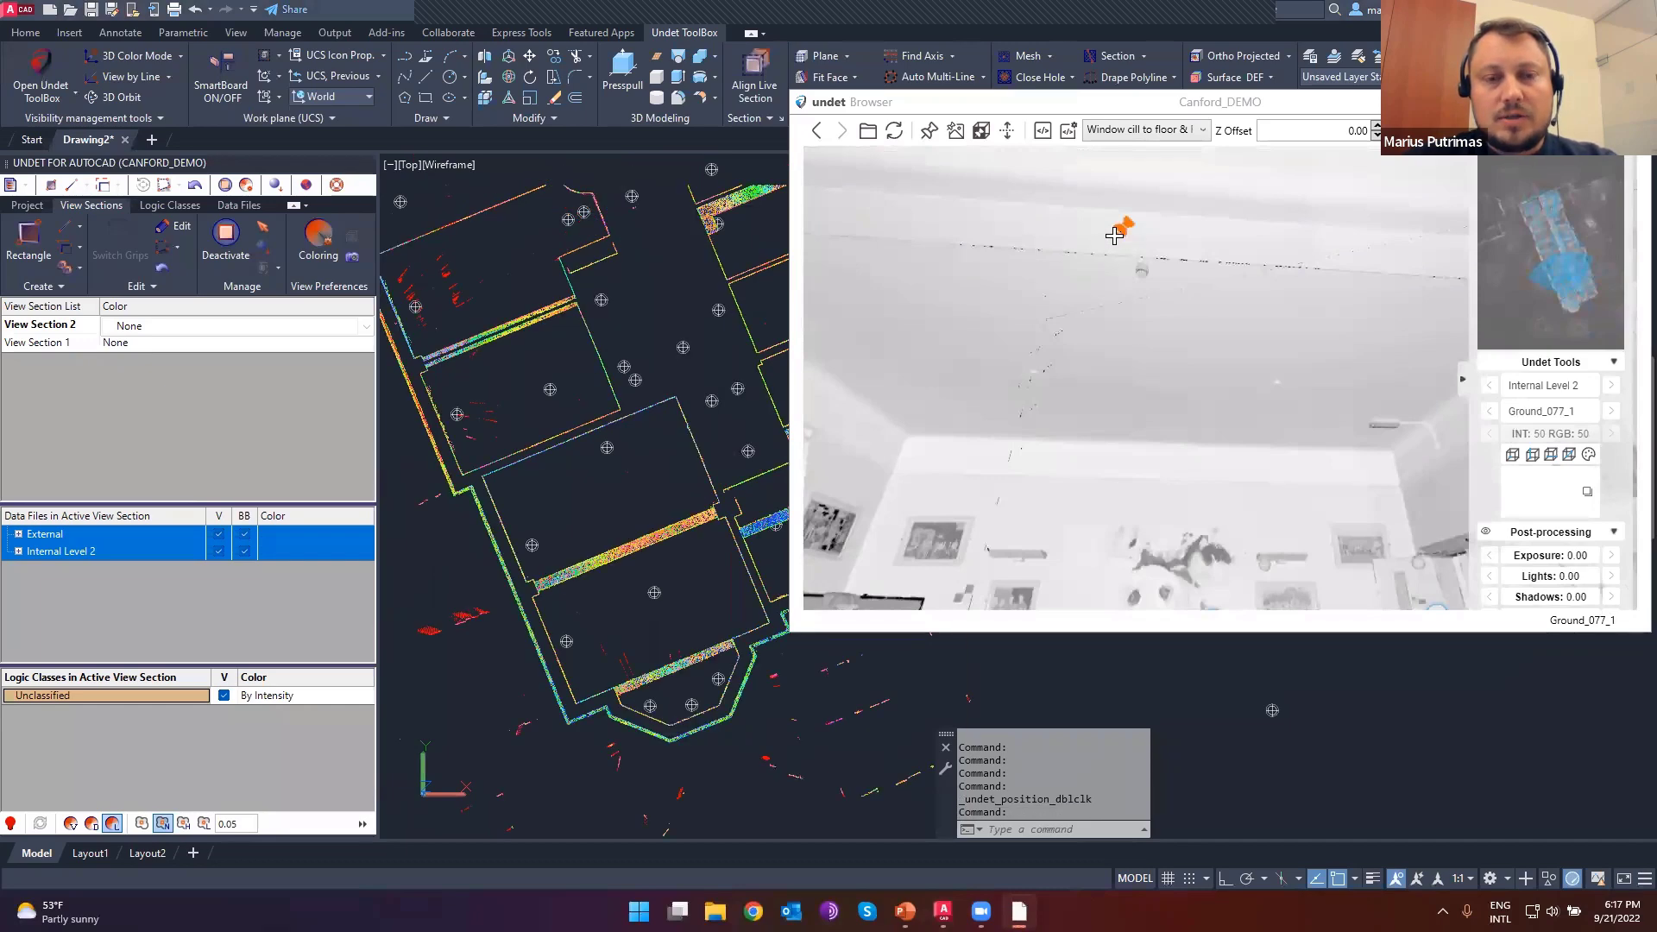
scroll(604, 604, "up", 2)
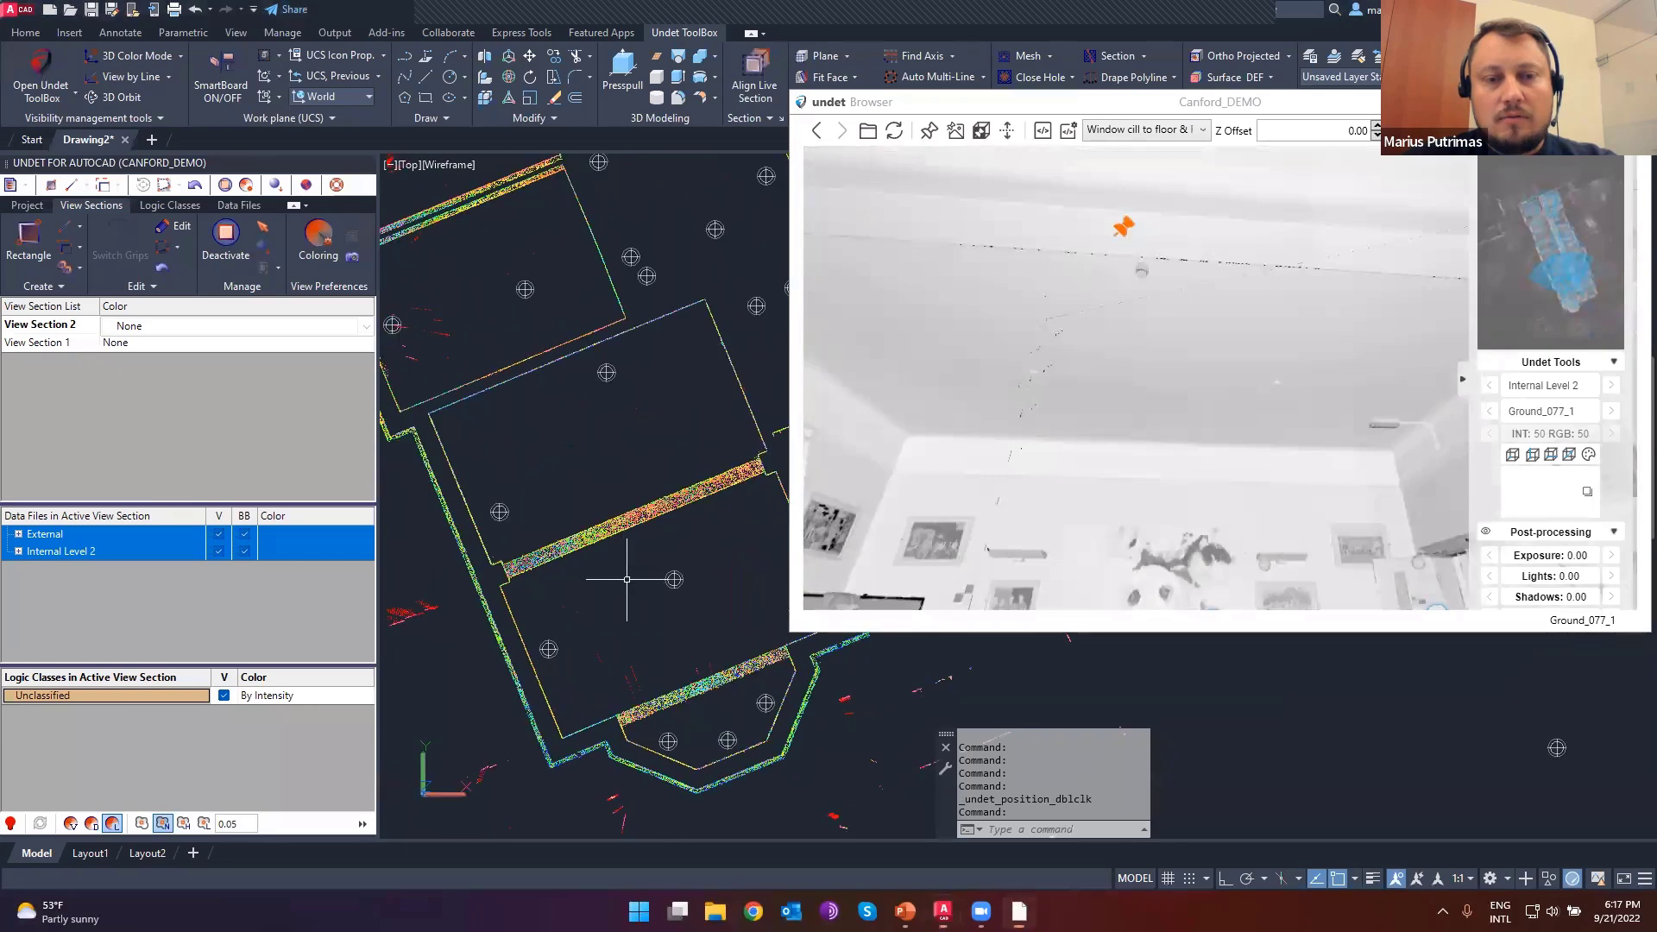
- Turn the Ground_077_1 panorama down to the wall by the piano and cut the floor plan section at a point picked there
middle_click_drag(650, 592, 535, 573)
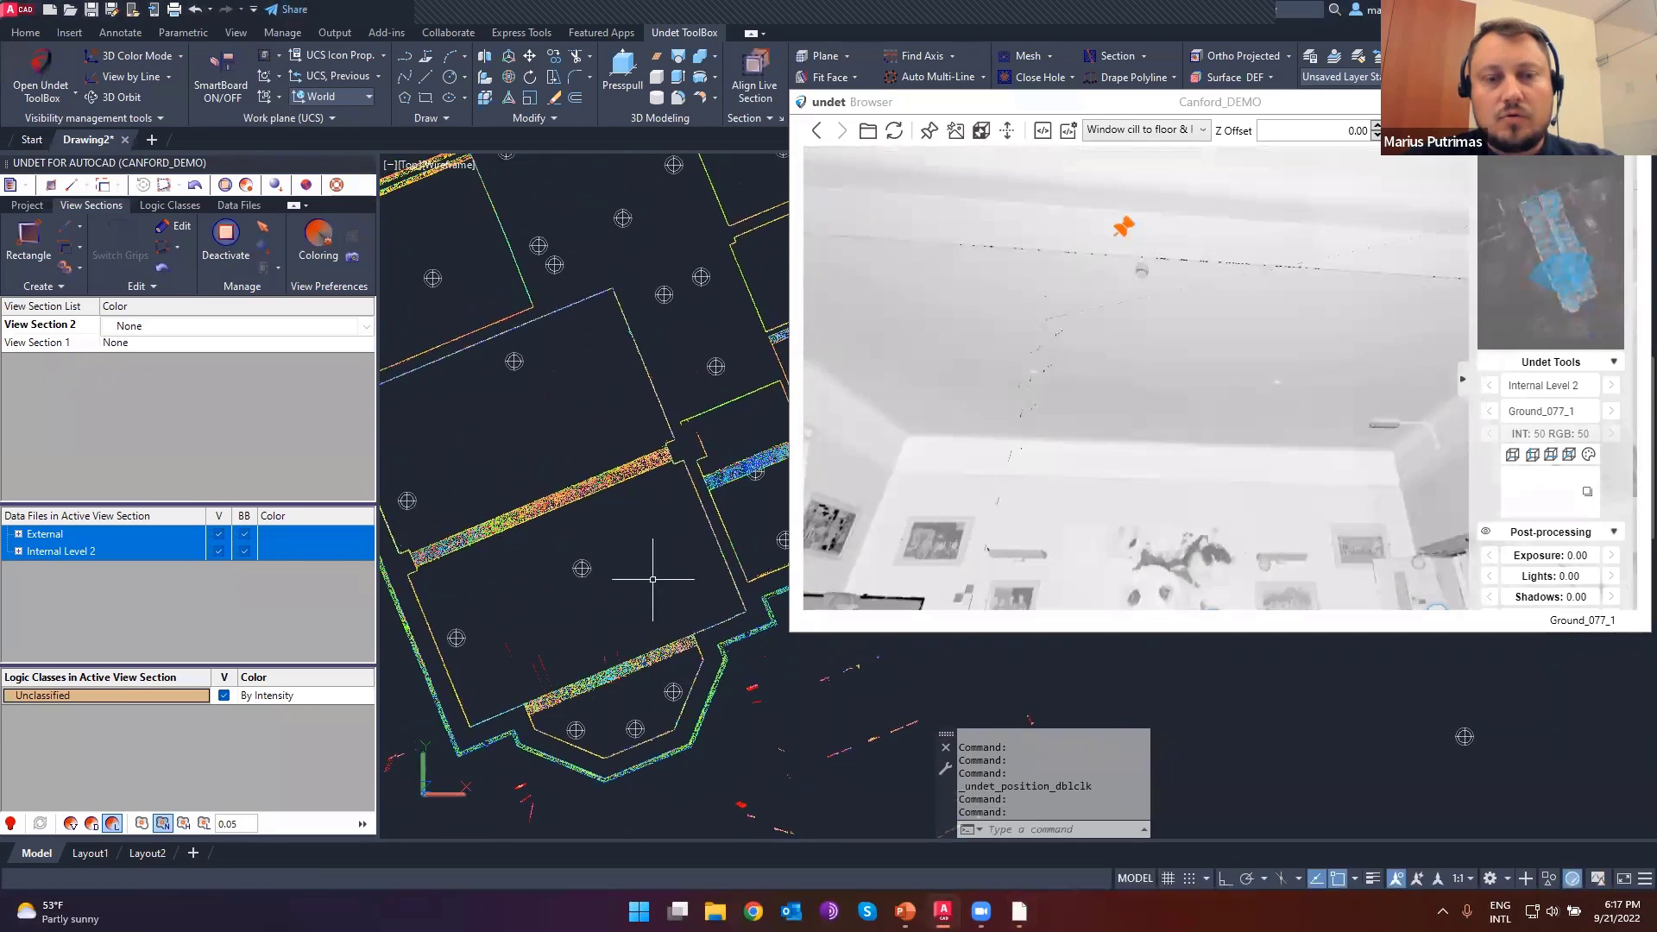
left_click_drag(1205, 448, 1095, 402)
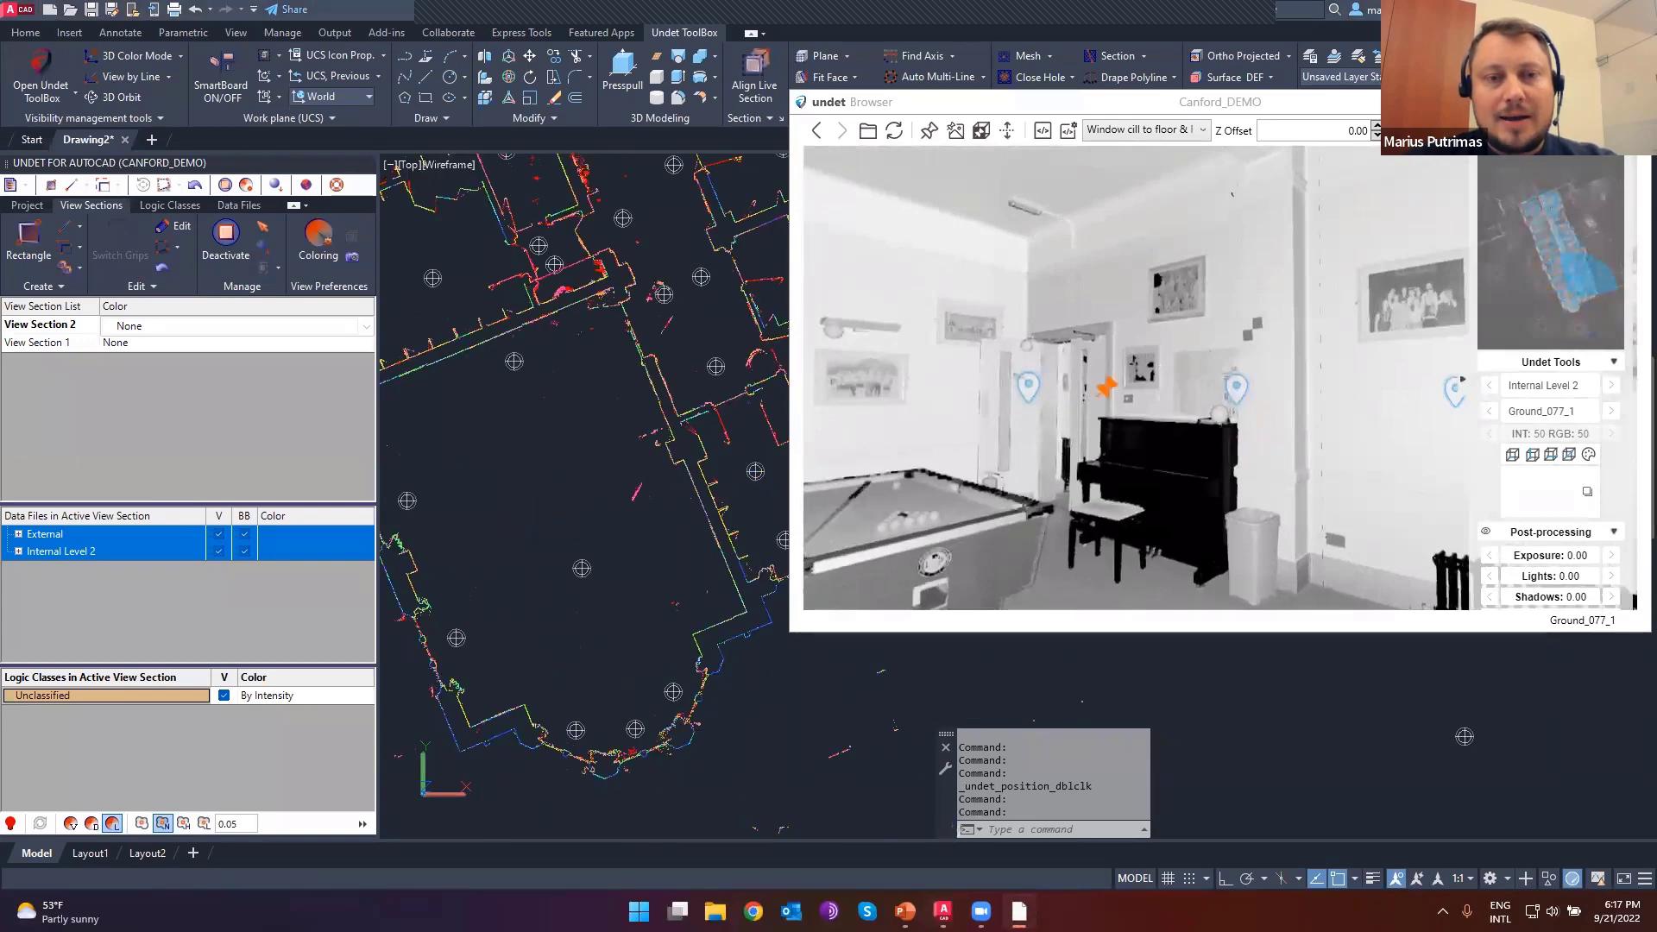
- Examine the wall outlines, corners and projections of the rooms beside the bay-ended room in the floor plan section
scroll(634, 341, "up", 3)
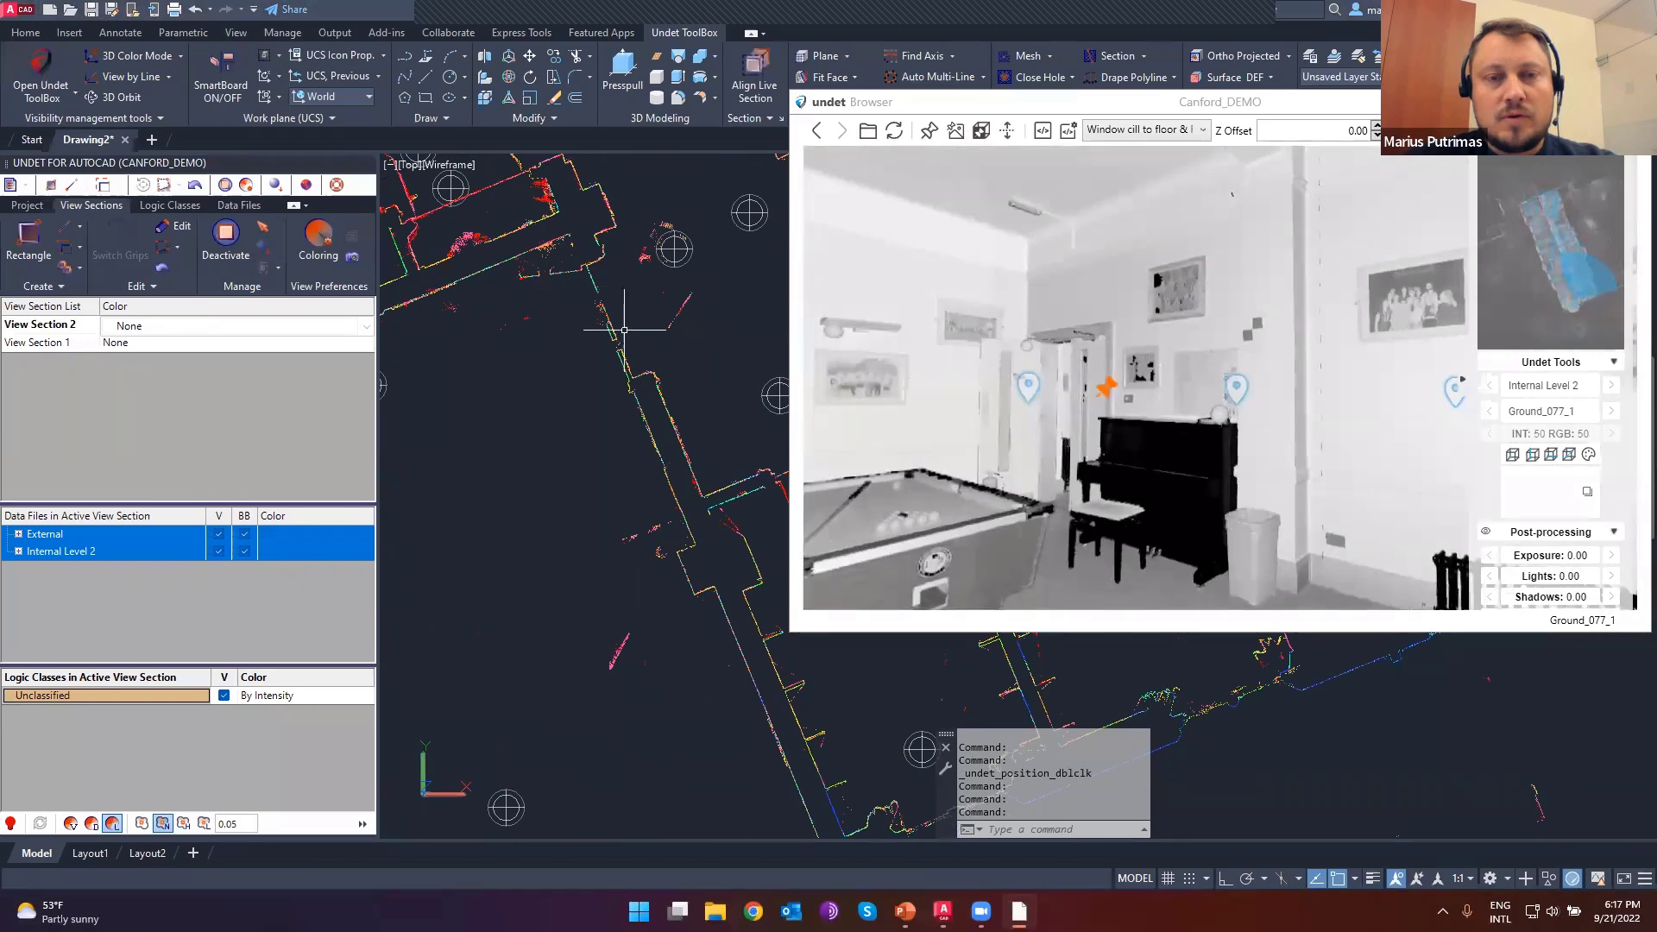
scroll(626, 352, "down", 3)
middle_click_drag(768, 428, 603, 499)
scroll(599, 449, "up", 4)
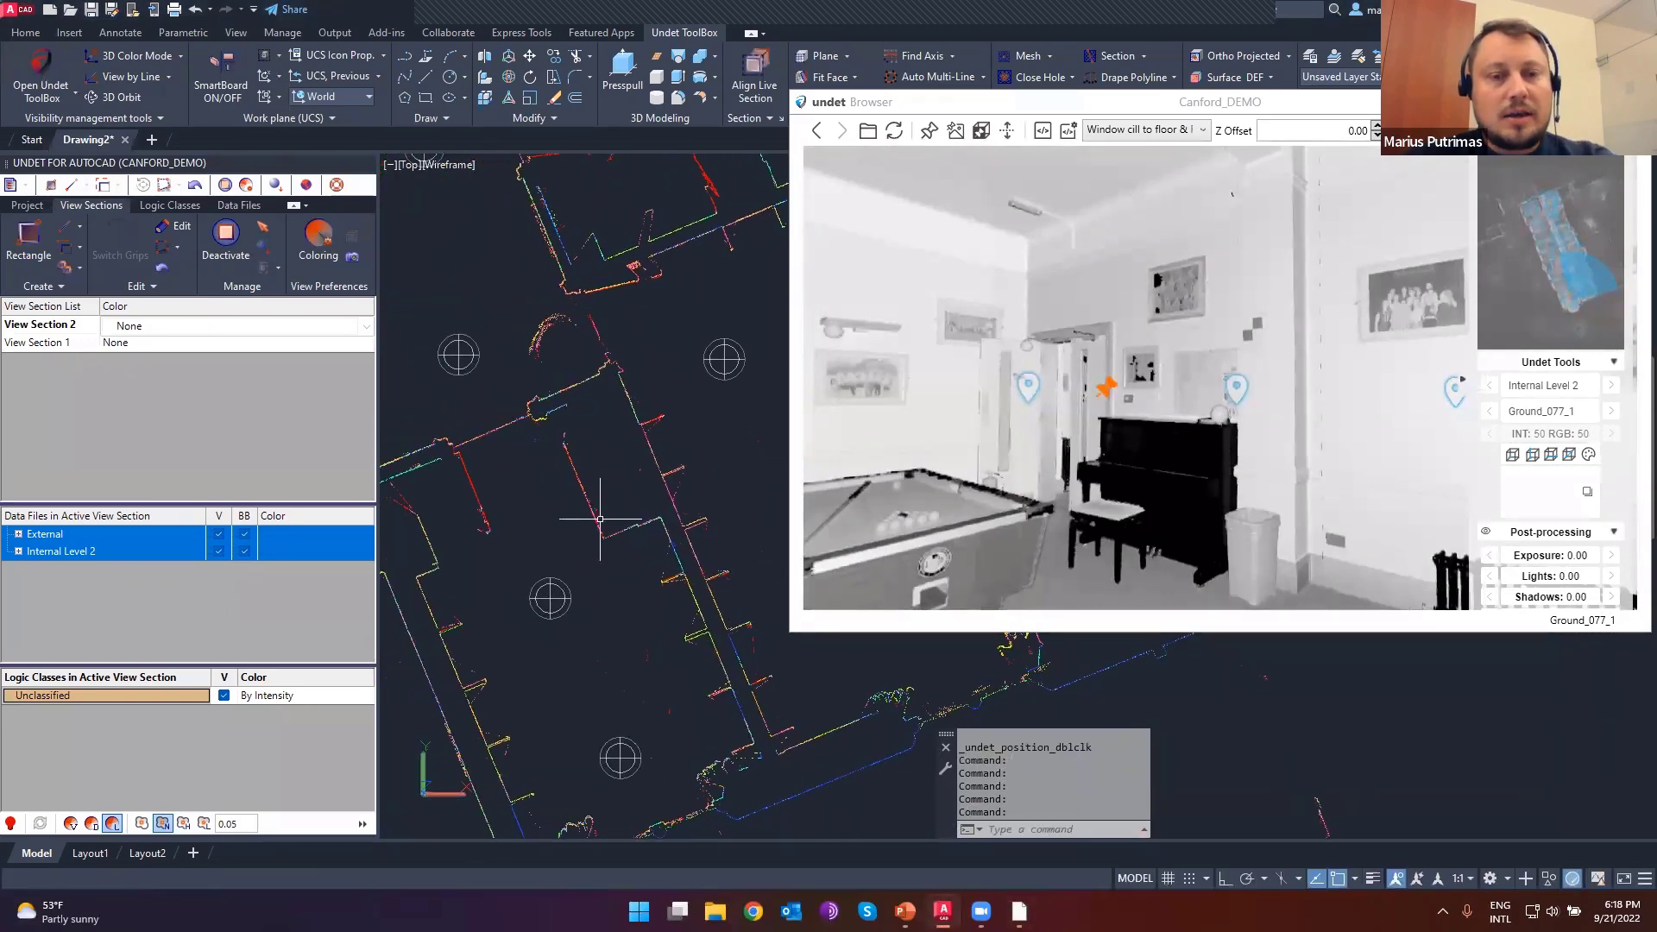
scroll(599, 512, "up", 1)
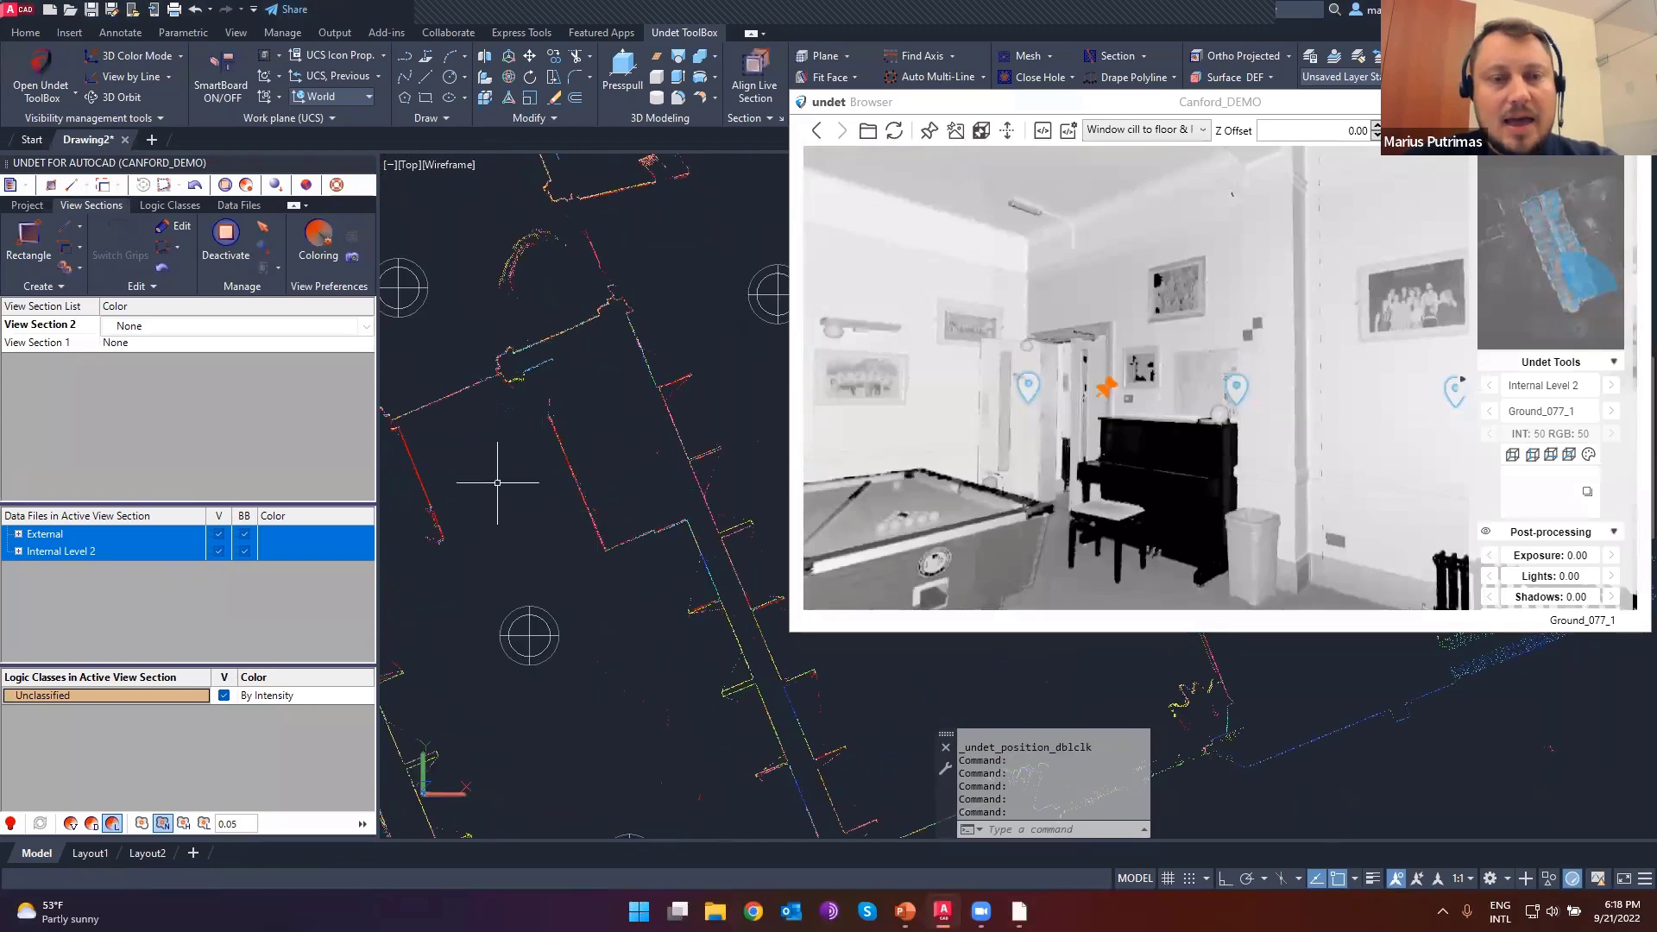
middle_click_drag(653, 612, 530, 435)
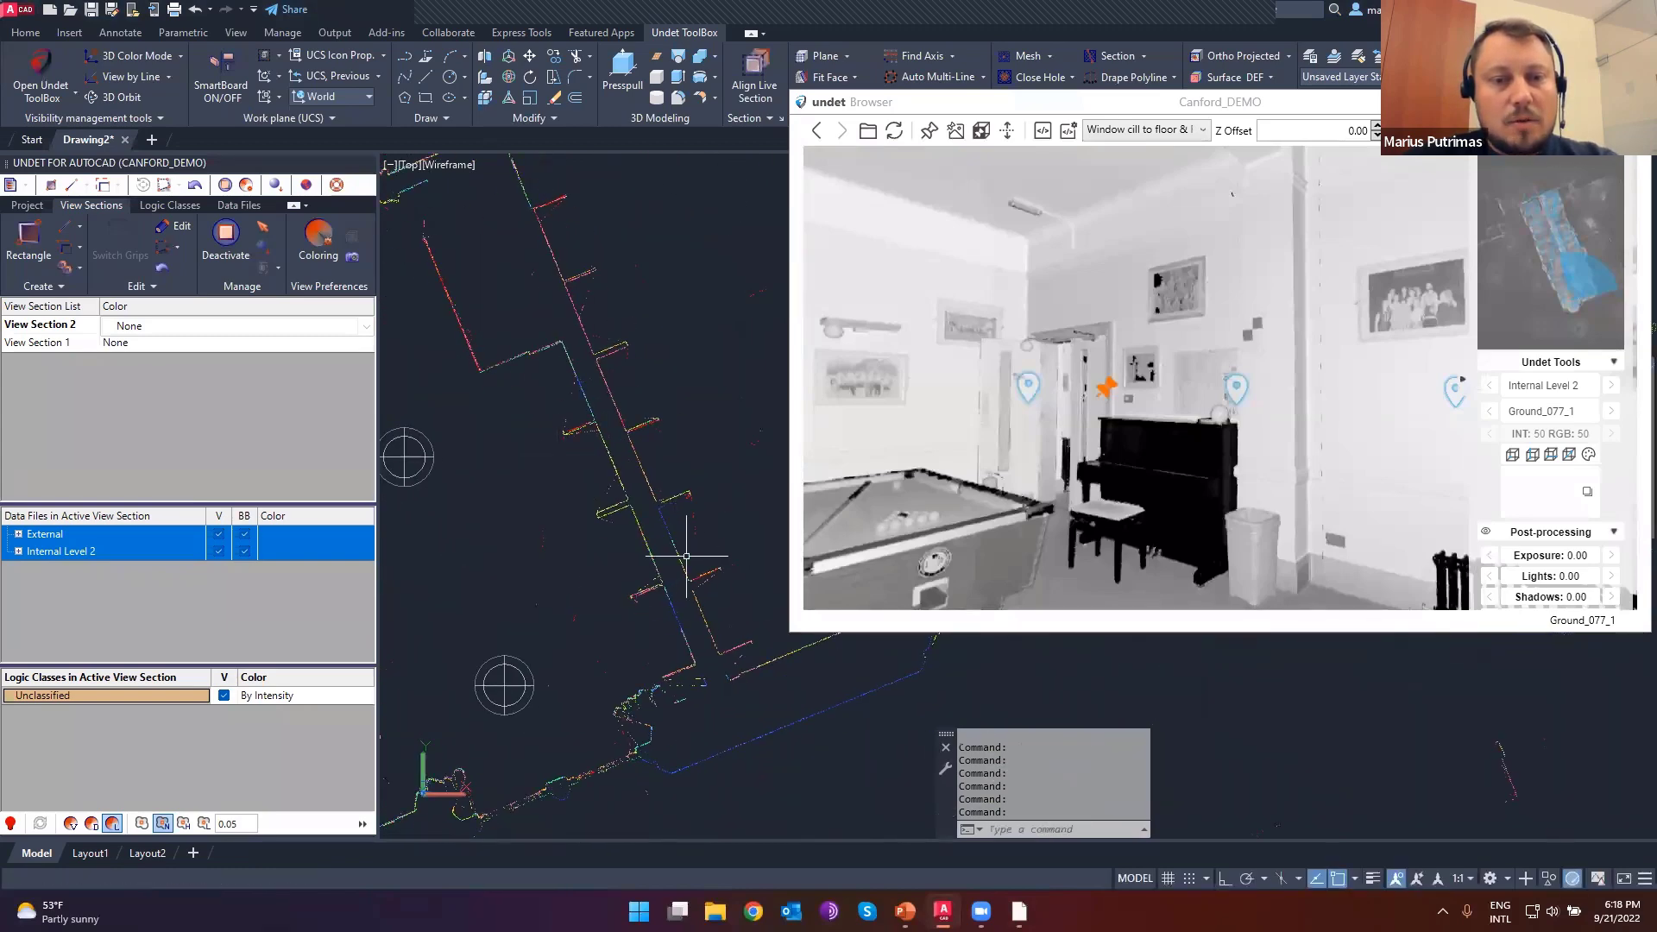
middle_click_drag(554, 362, 628, 570)
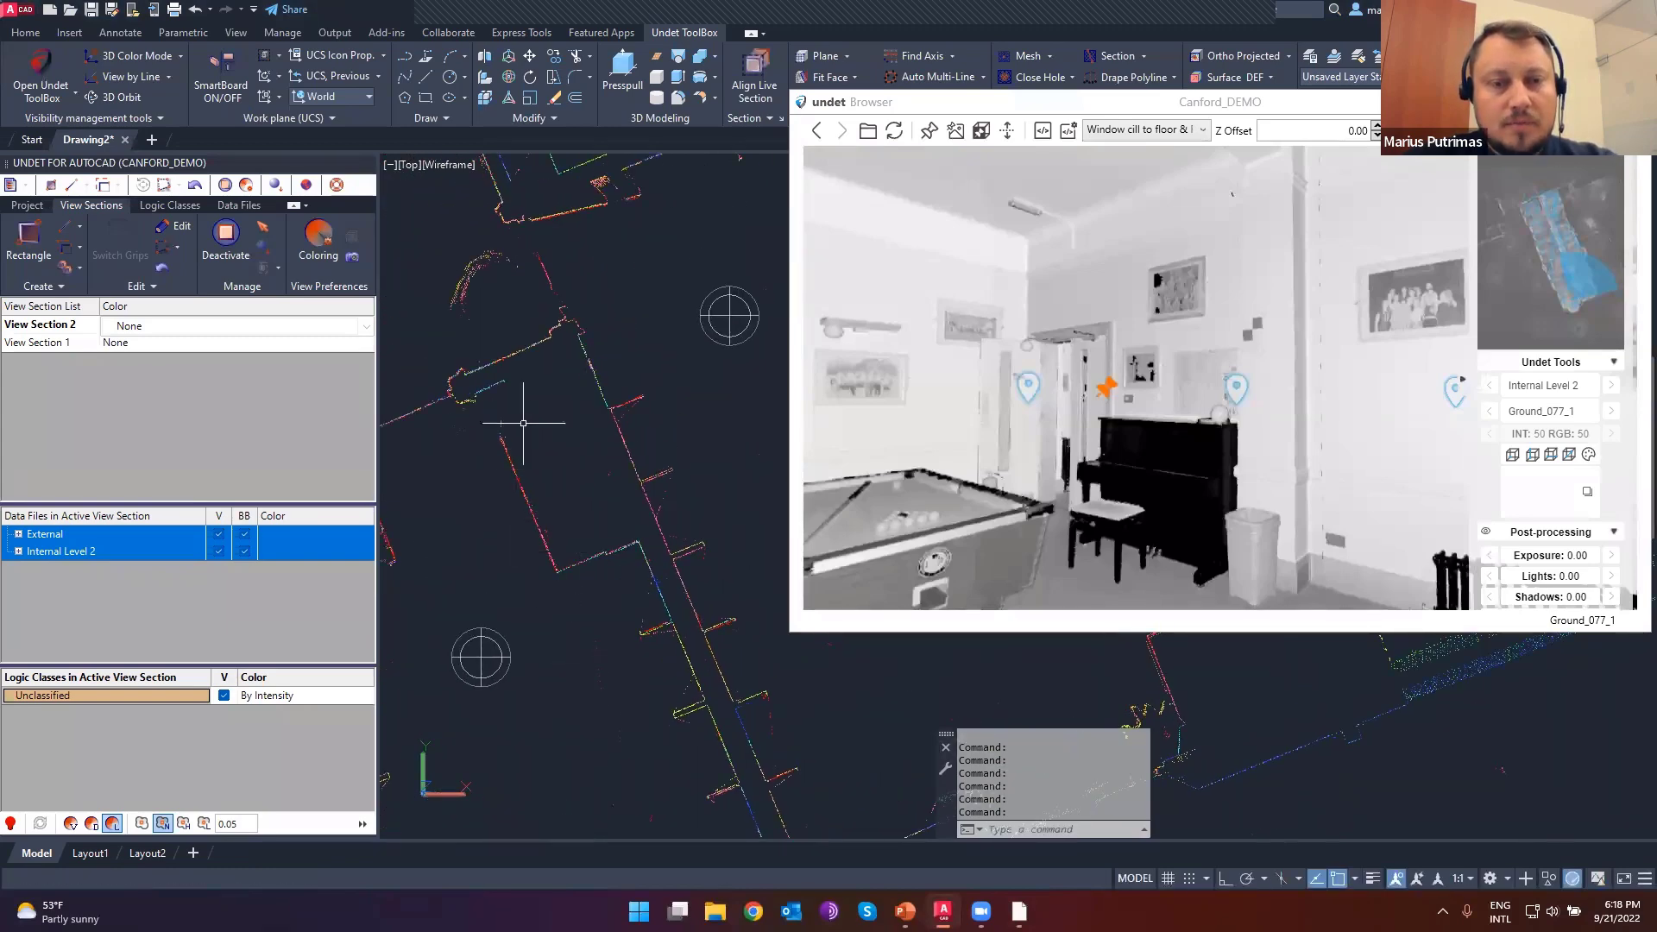
middle_click_drag(604, 651, 618, 584)
middle_click_drag(601, 511, 611, 544)
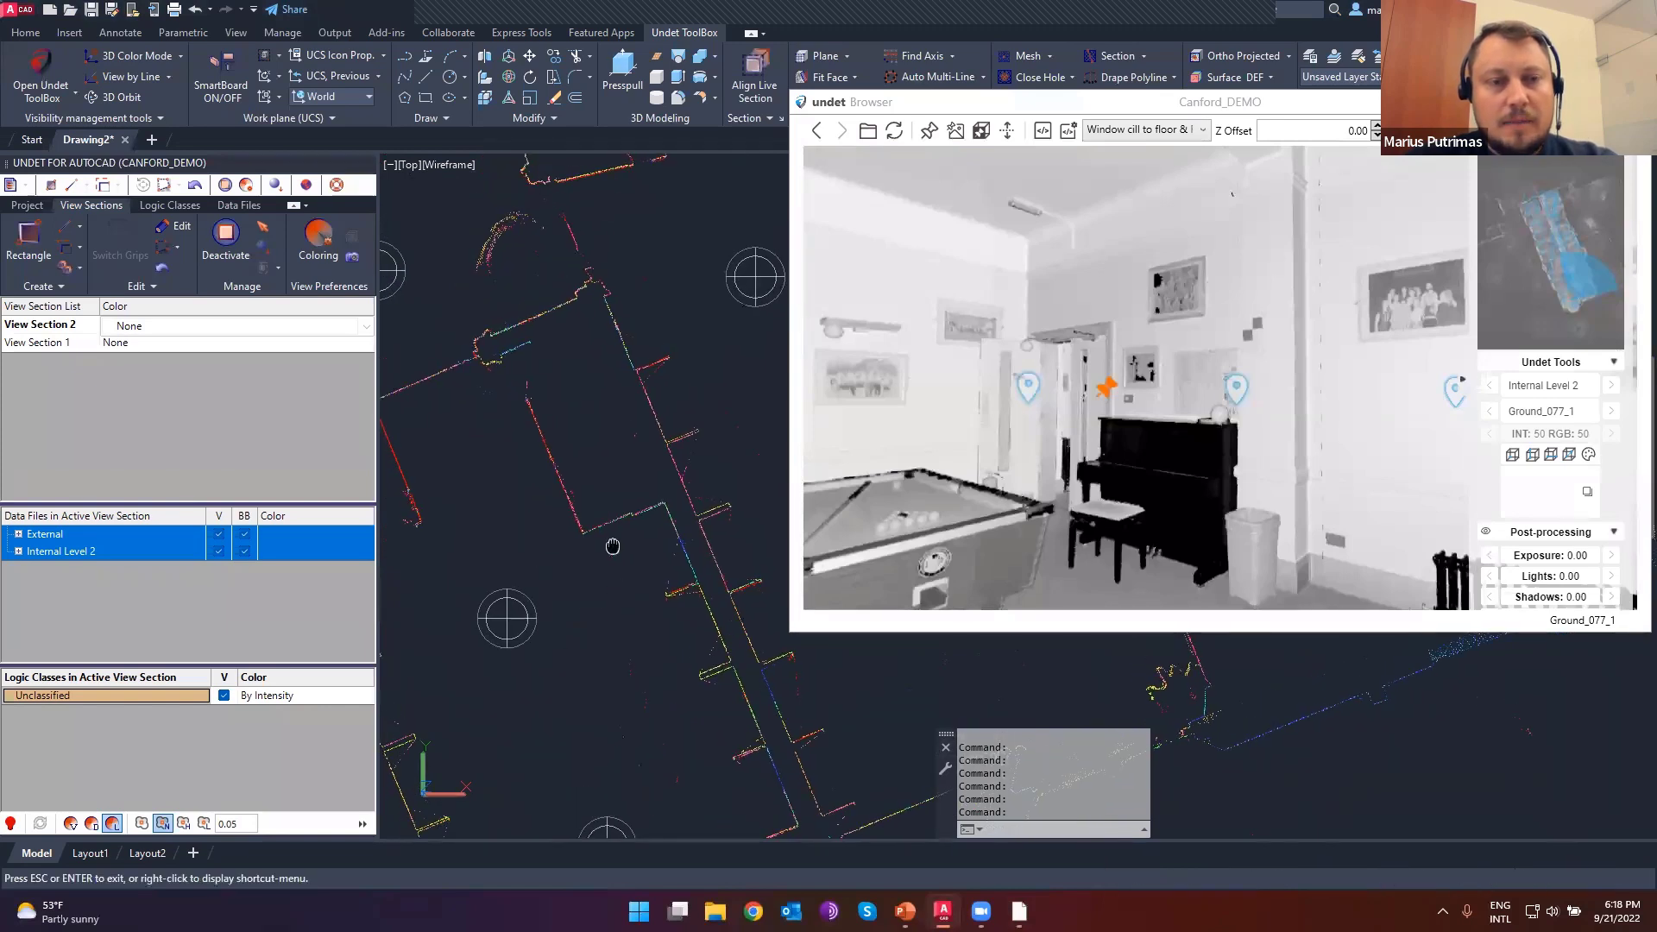
- Find the panoramas that show the wall corner of the small shelved room and open the scan Ground_067_1
left_click(306, 186)
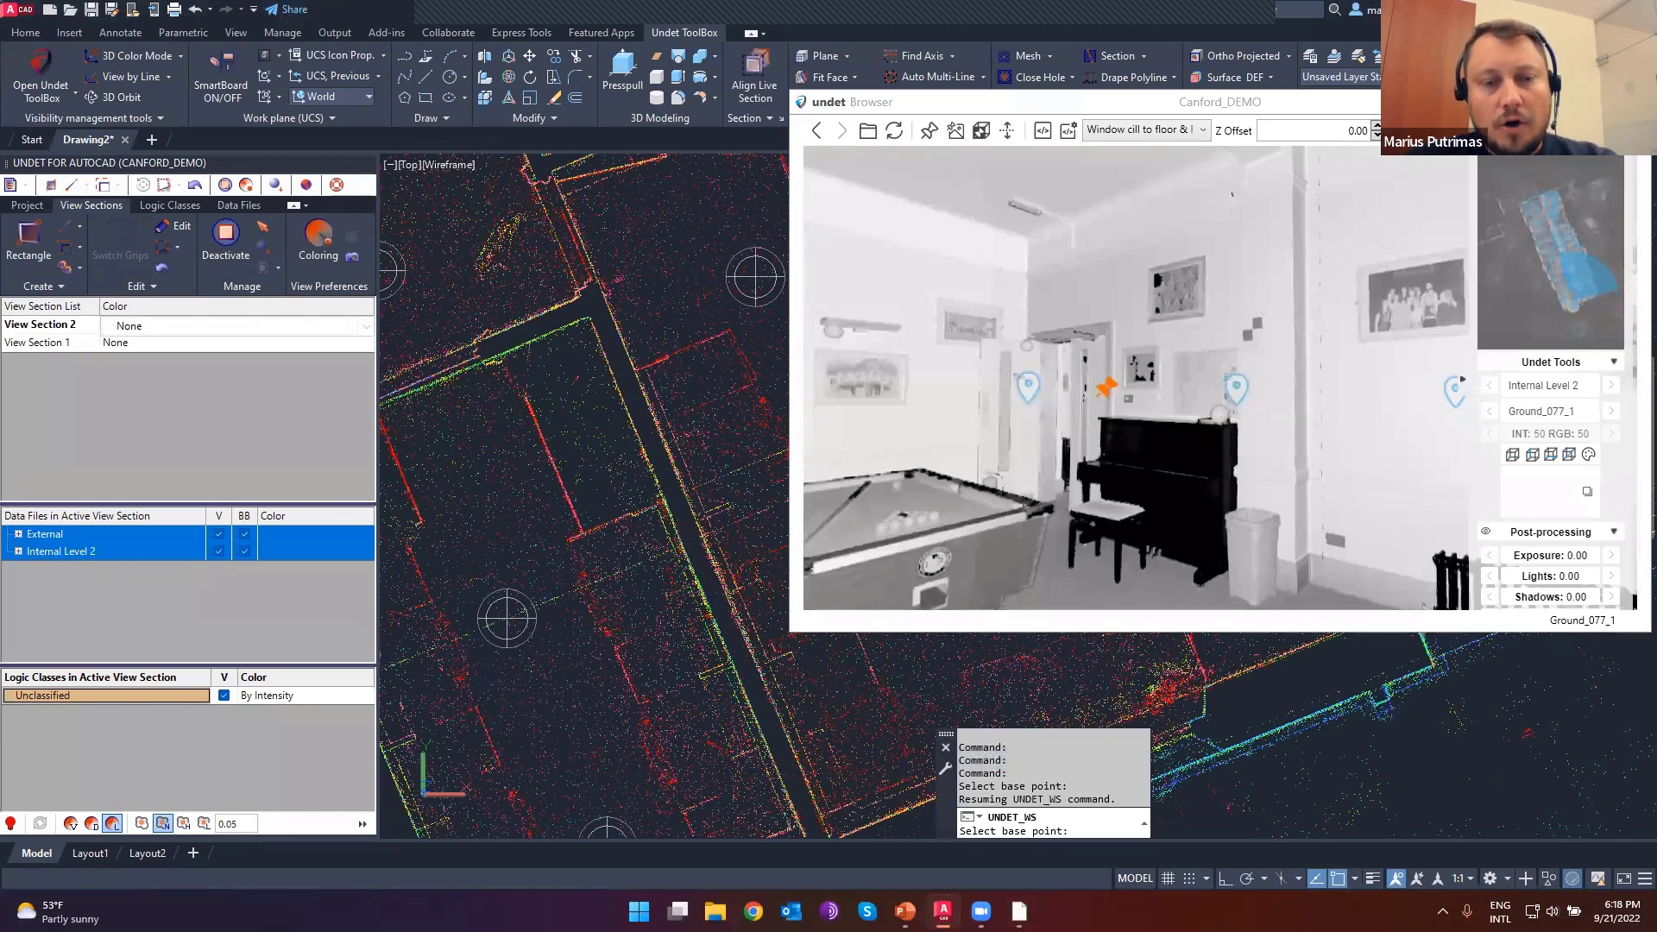
left_click(581, 532)
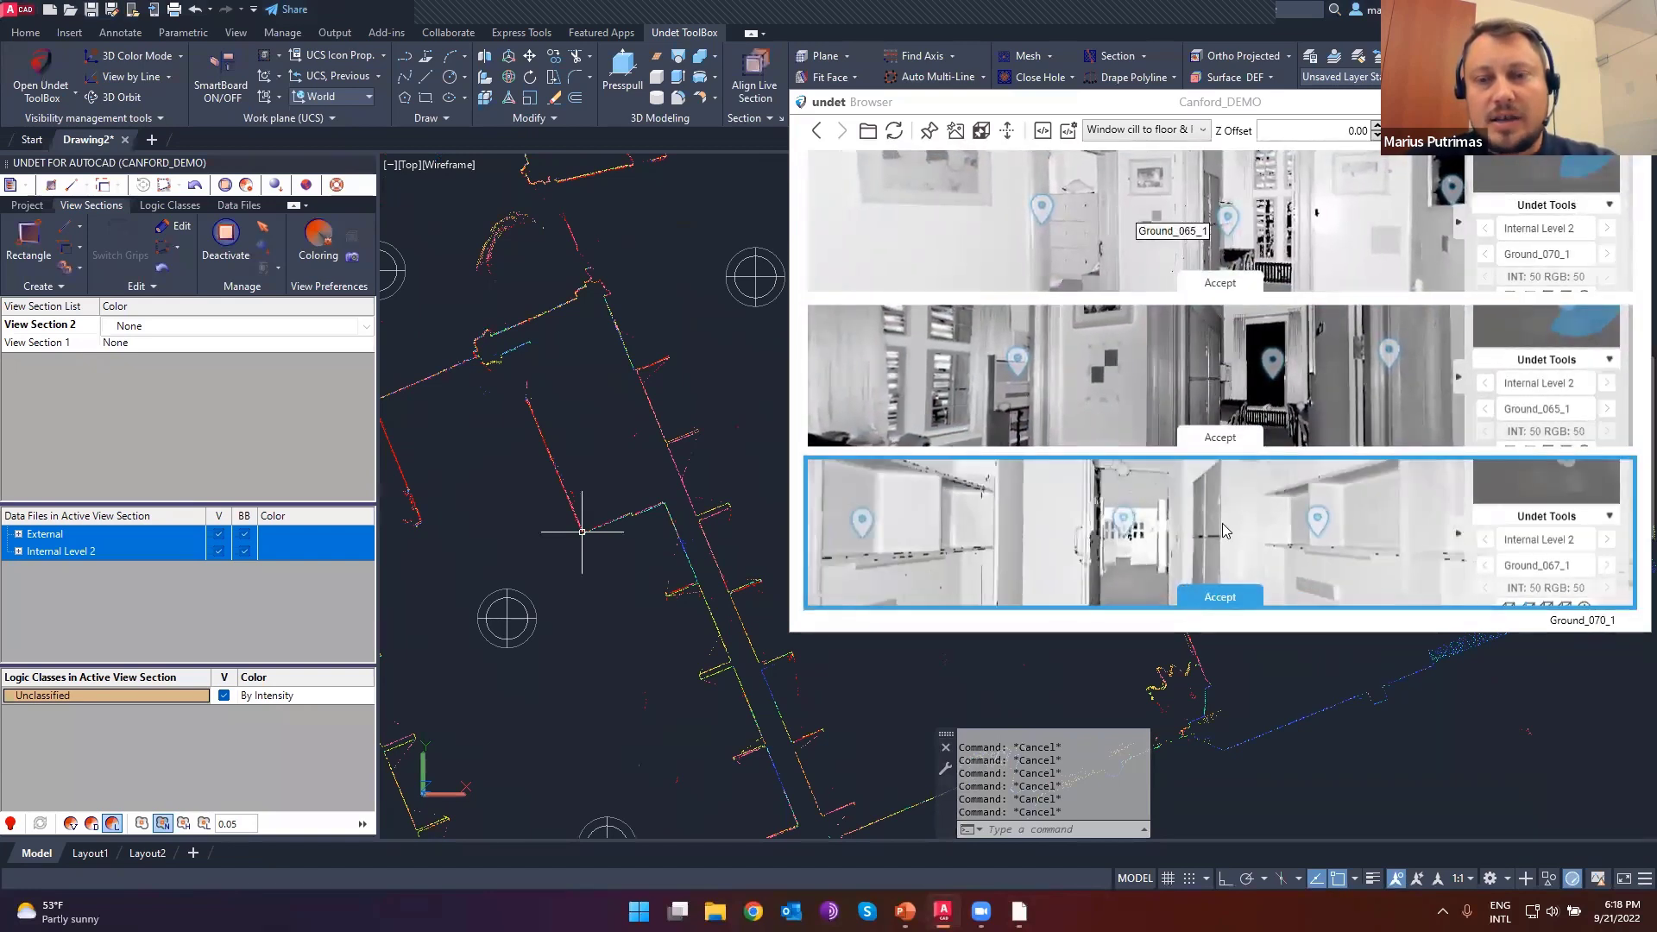
left_click(1213, 593)
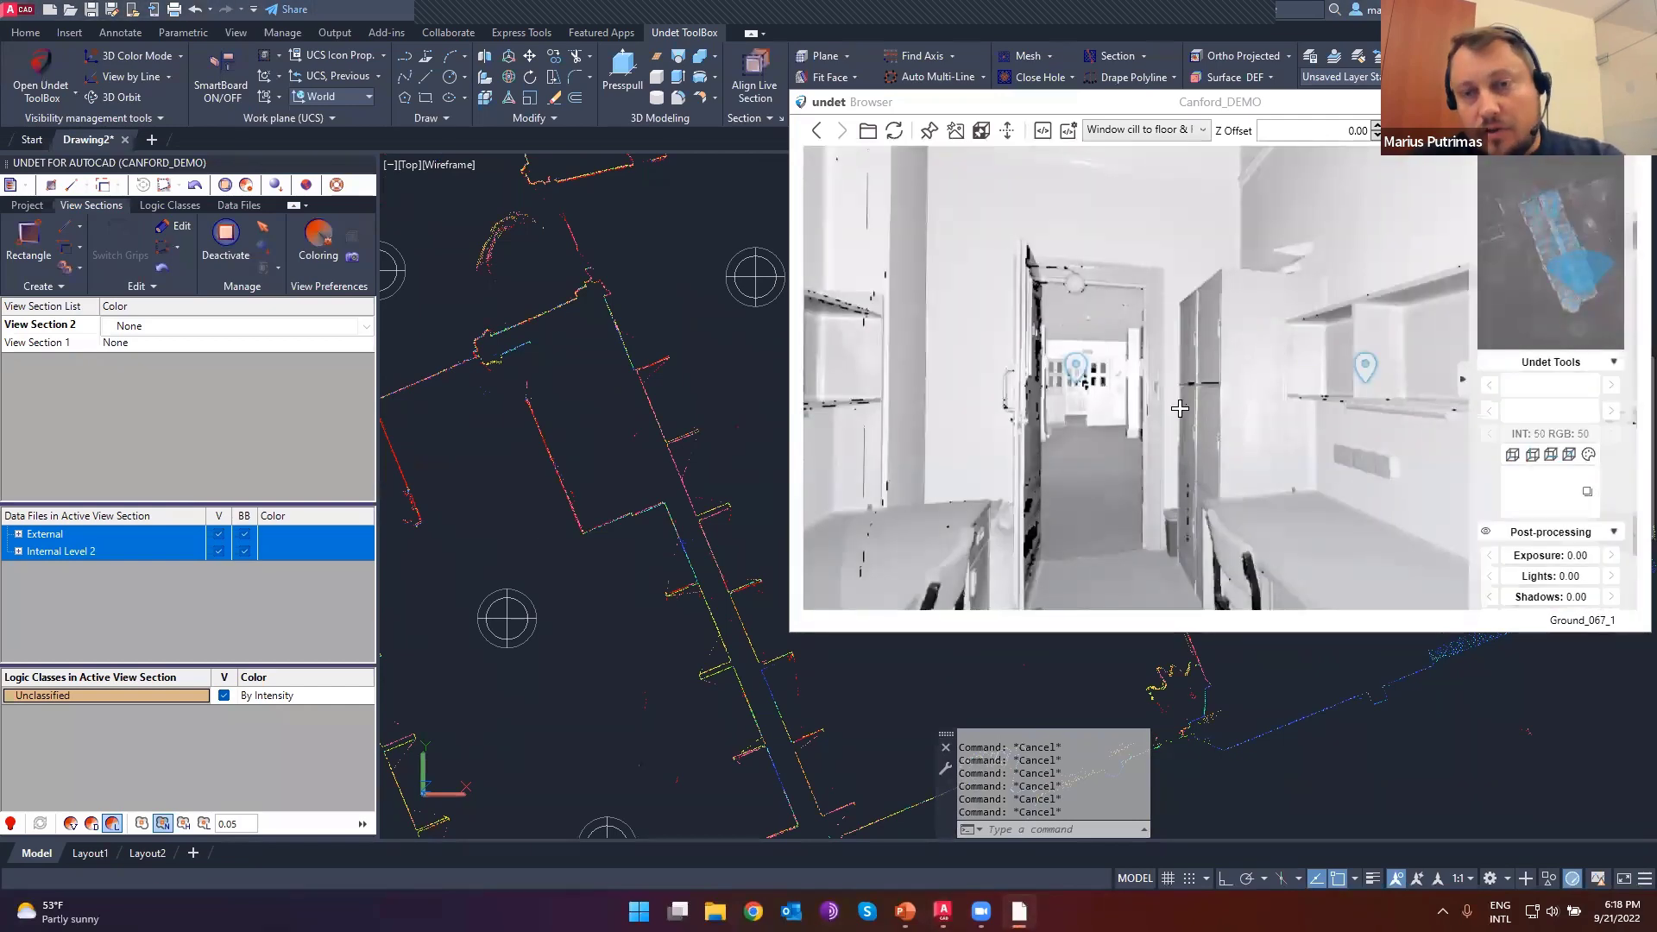
- Look up at the wall above the shelves in the panorama and cut the floor plan section at a point picked there
left_click_drag(1228, 310, 1136, 411)
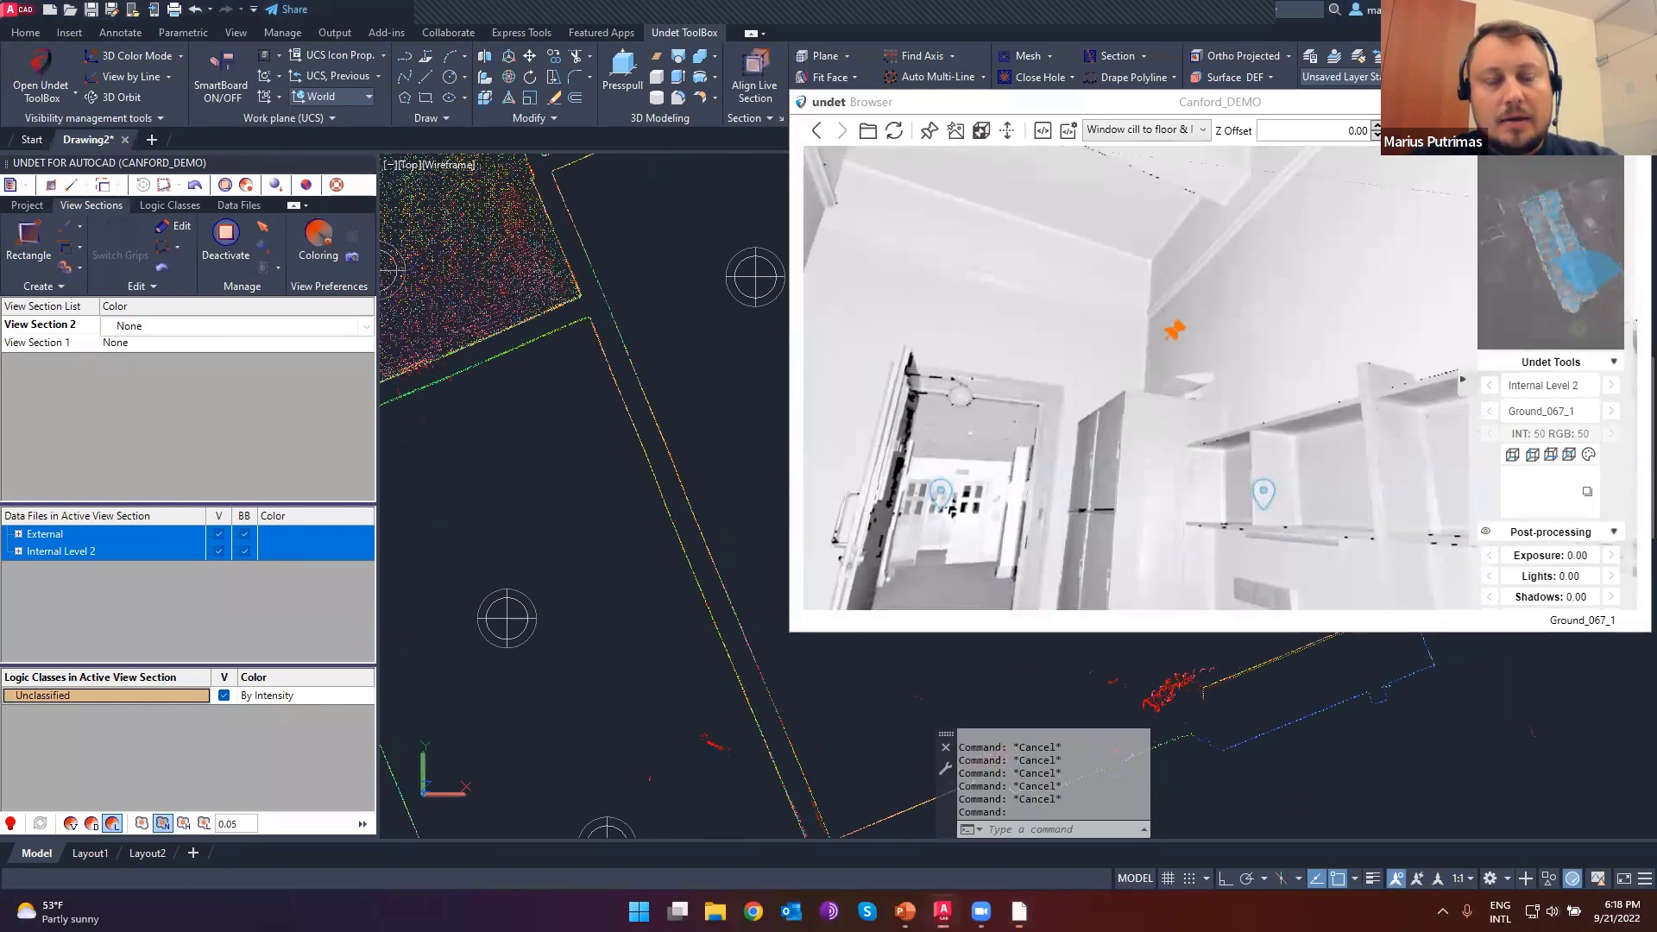
left_click(602, 491)
scroll(596, 487, "down", 4)
scroll(583, 476, "down", 3)
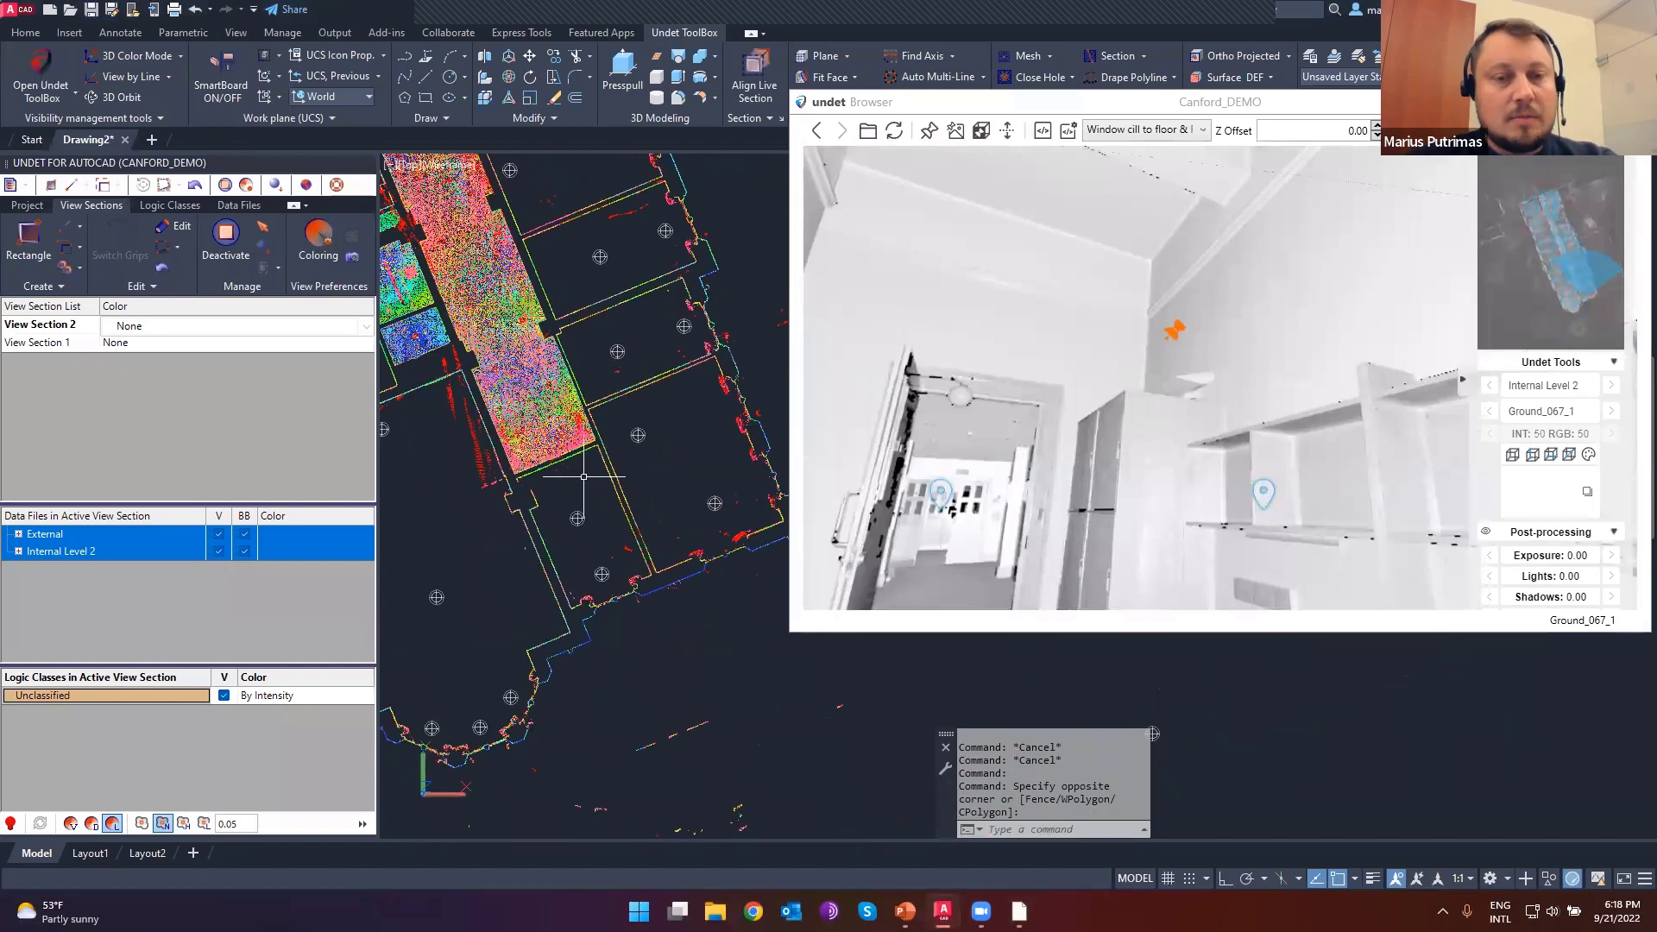
scroll(612, 505, "down", 4)
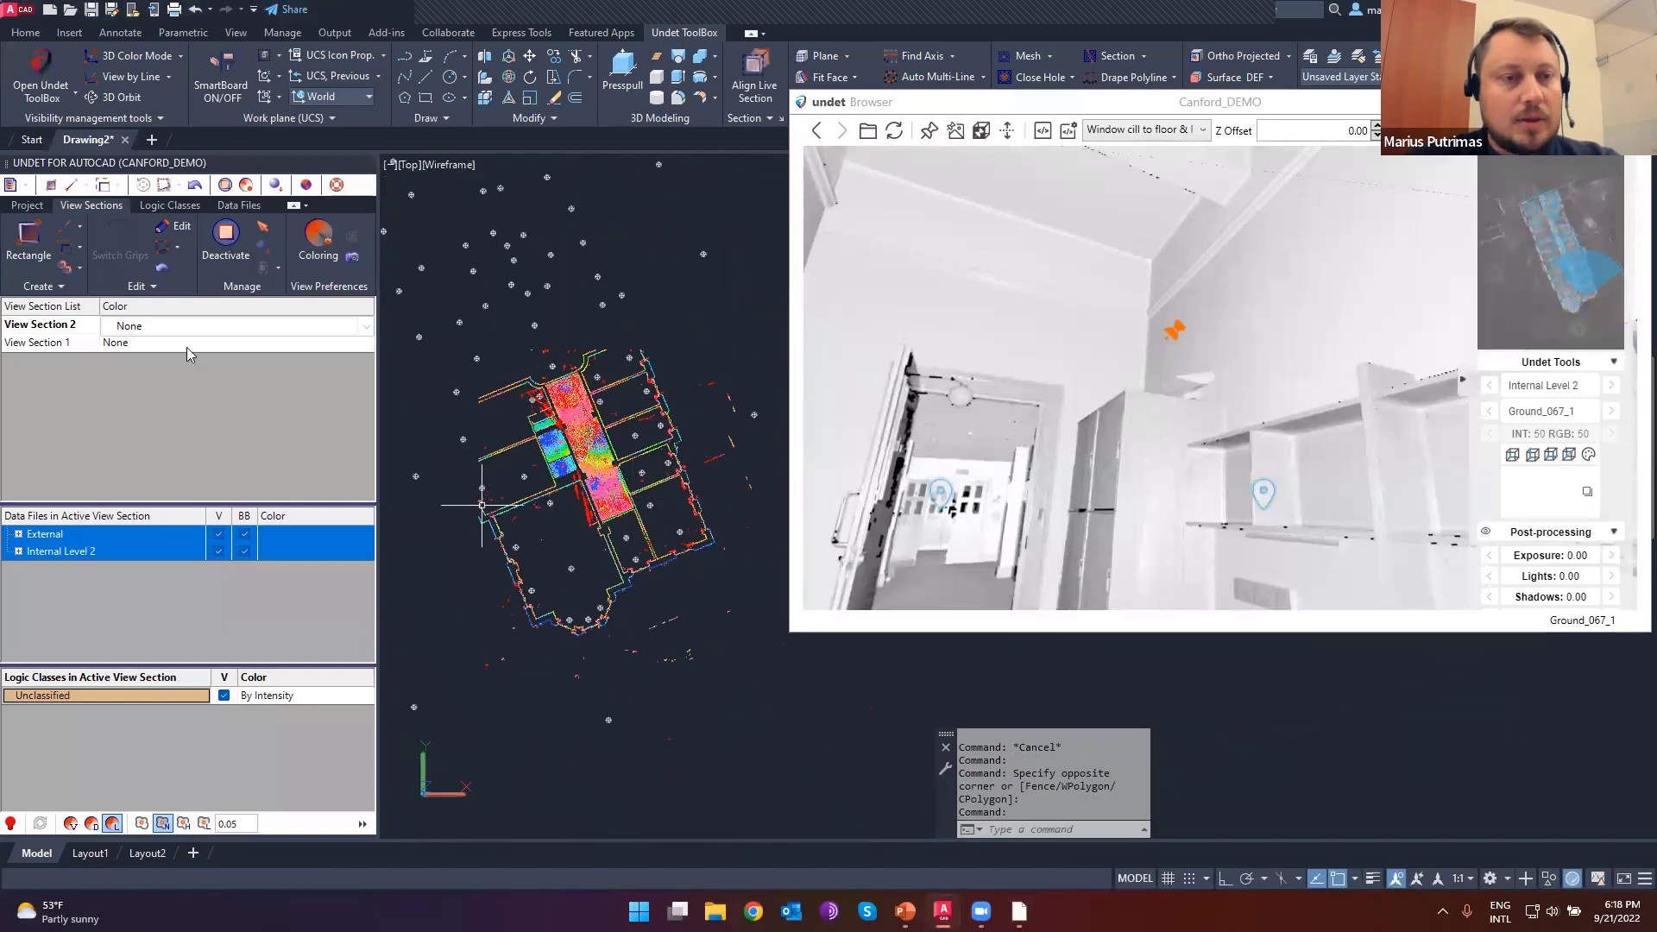
- Create a rectangular view section around a short piece of the partition wall and view it in 3D
left_click(65, 251)
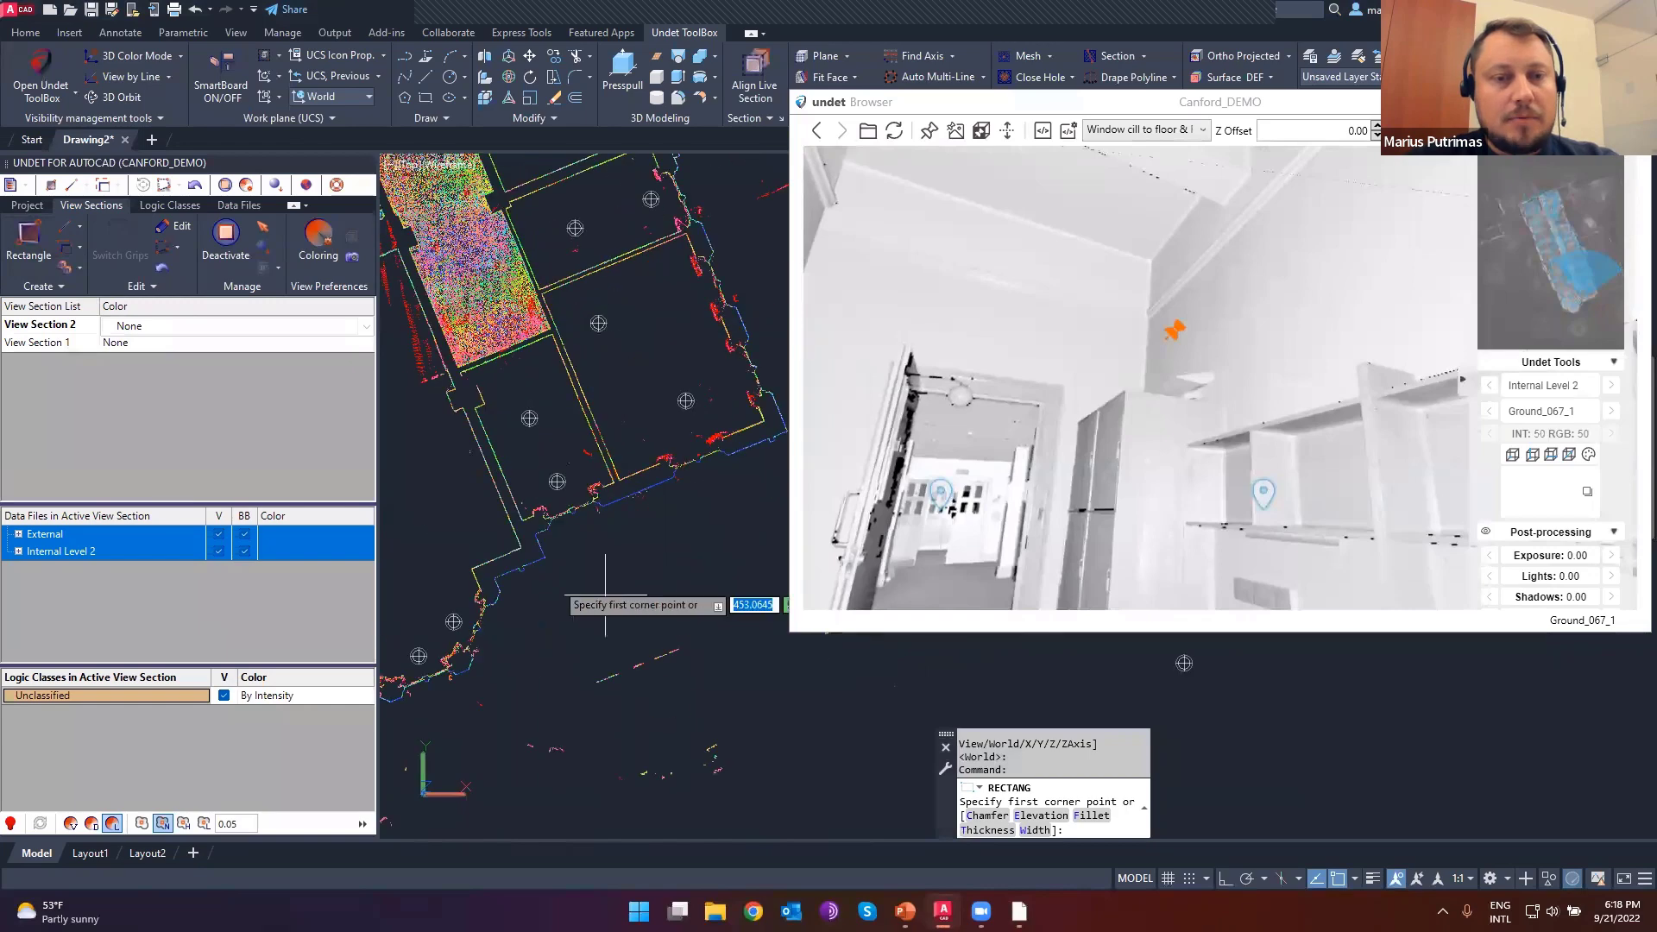
scroll(430, 389, "up", 5)
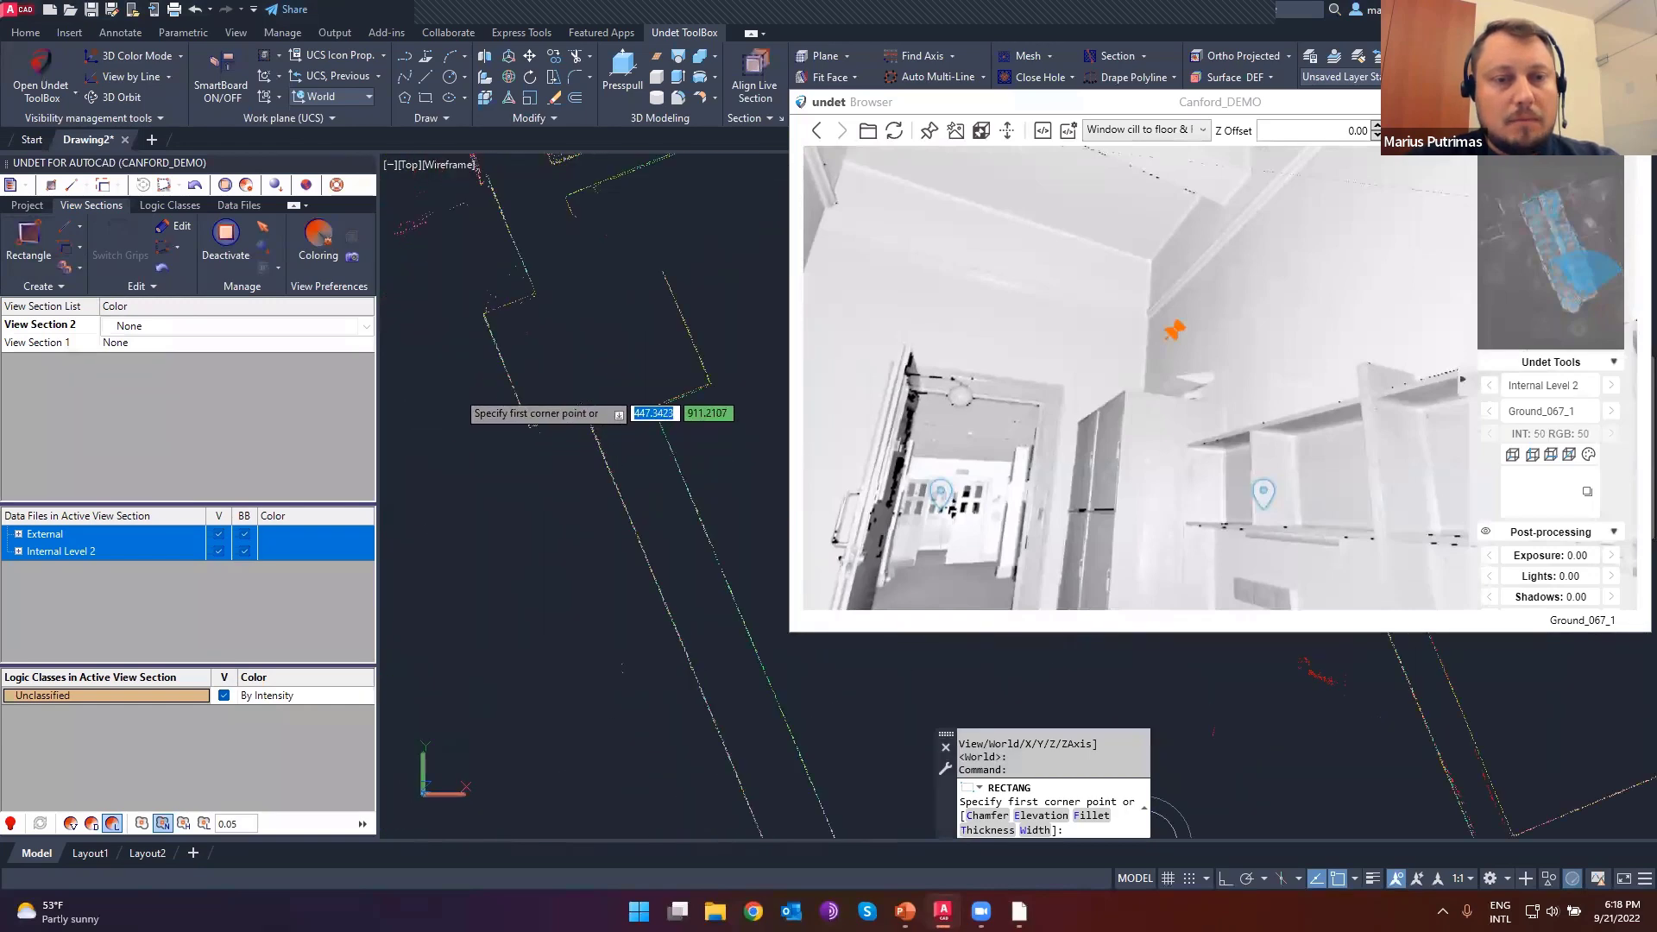
left_click(457, 390)
left_click(626, 477)
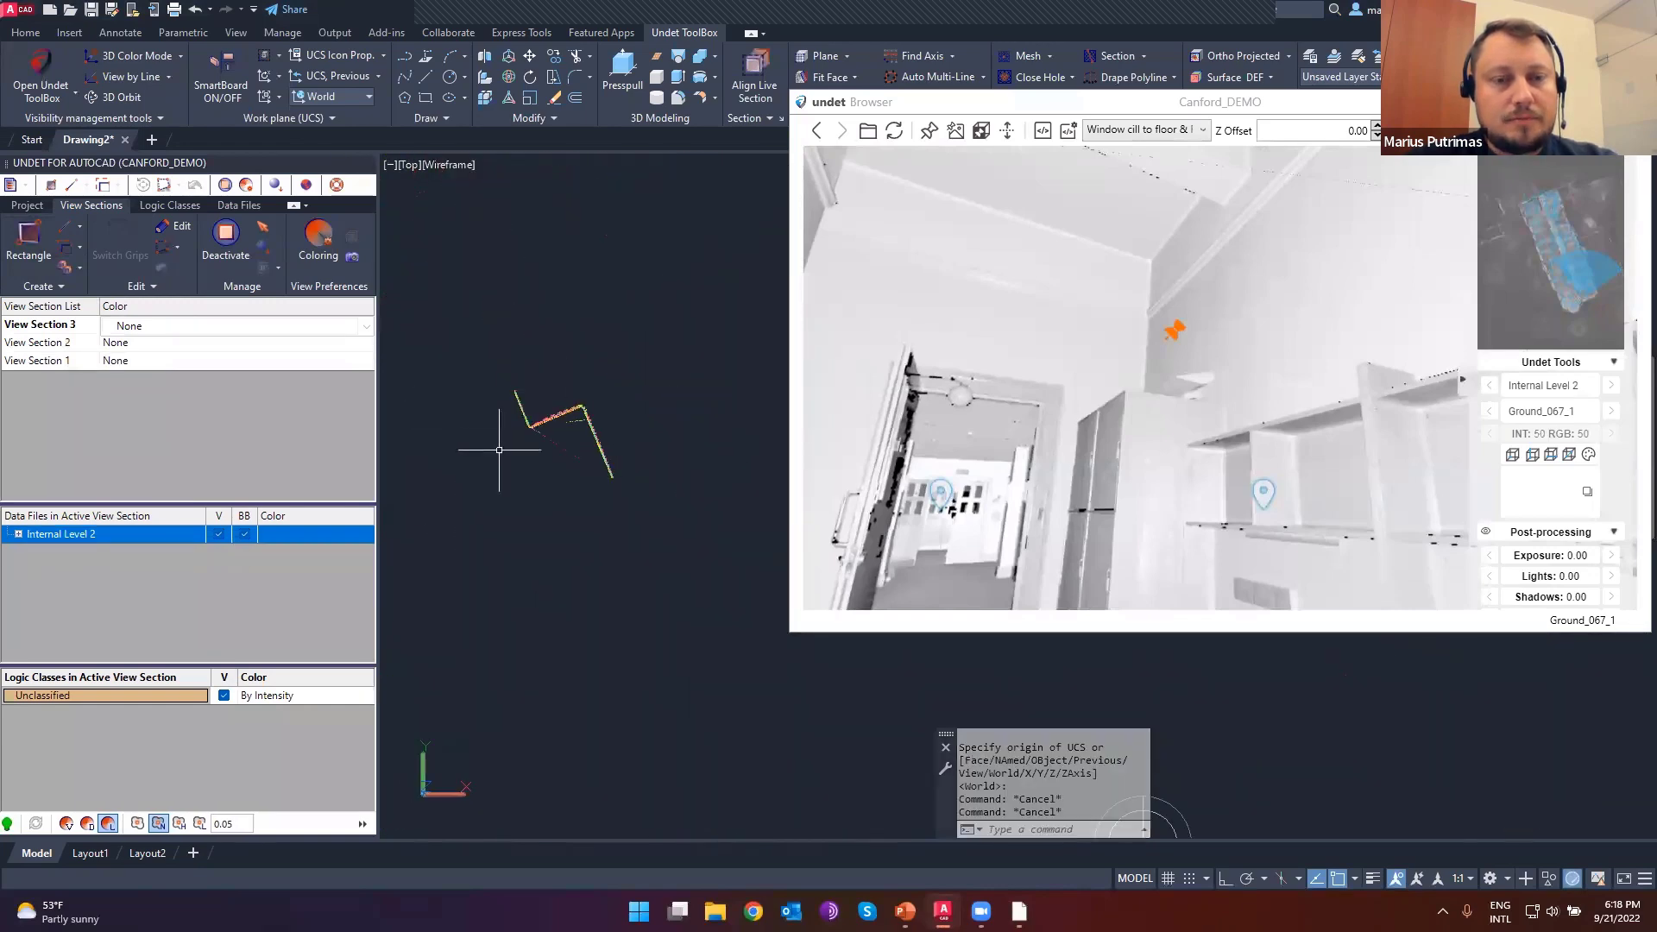
middle_click_drag(556, 477, 630, 345, "shift")
- Move the small view section to a point picked on the vent below the shelves and examine the wall piece in 3D
left_click_drag(1183, 444, 1128, 463)
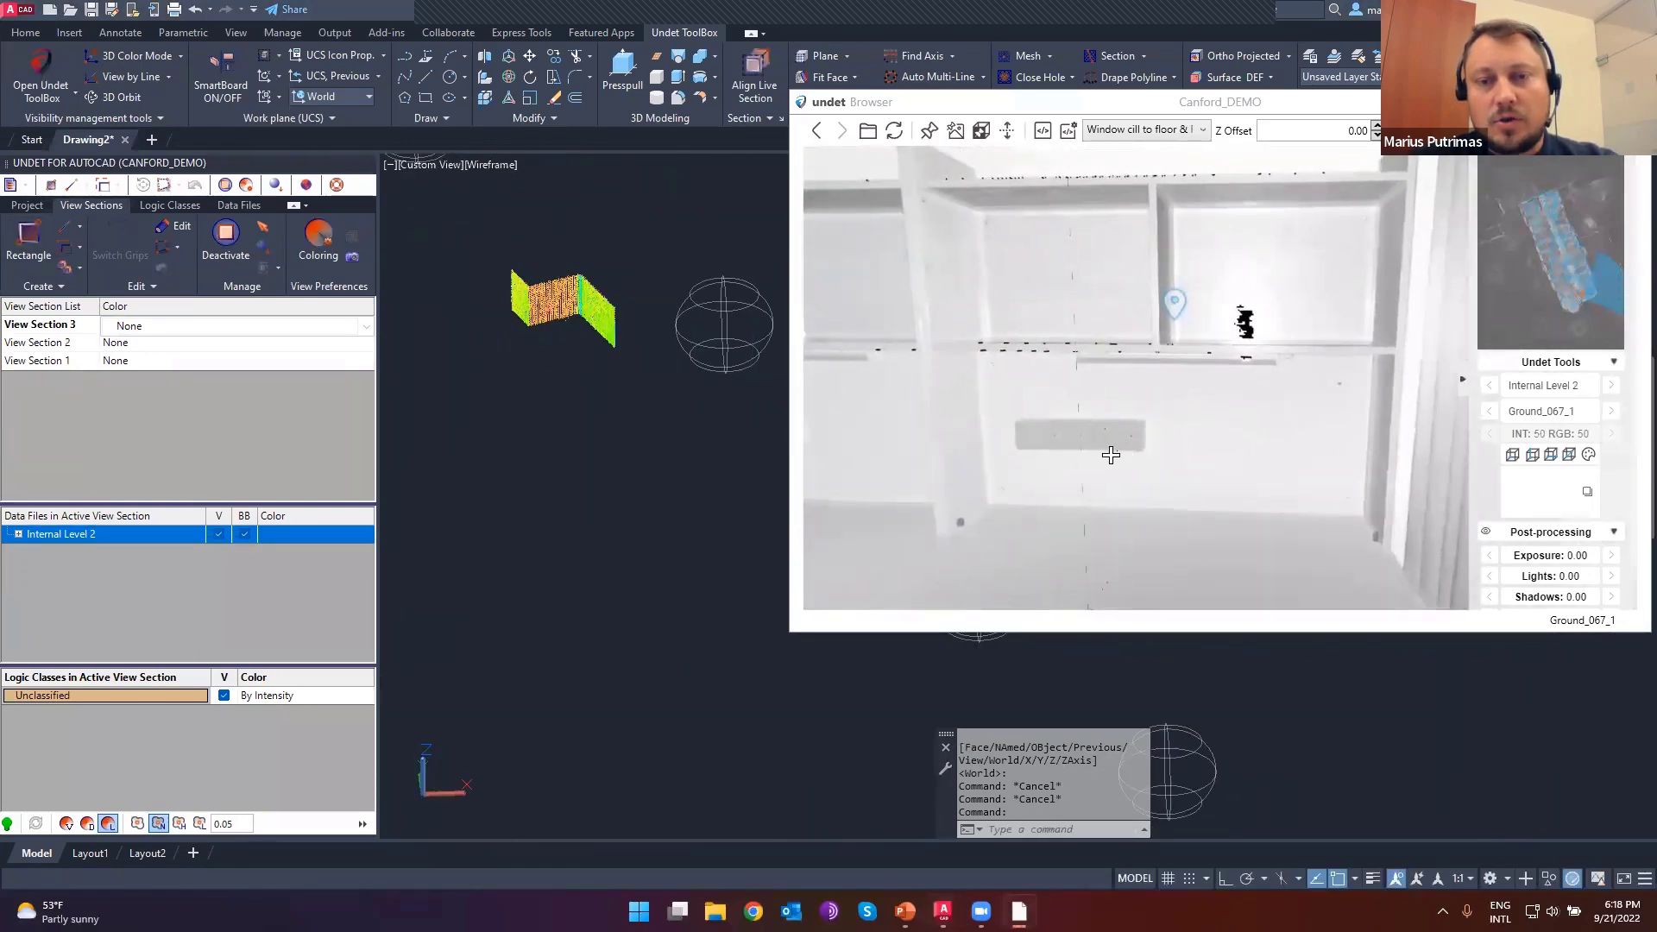
left_click(1071, 440)
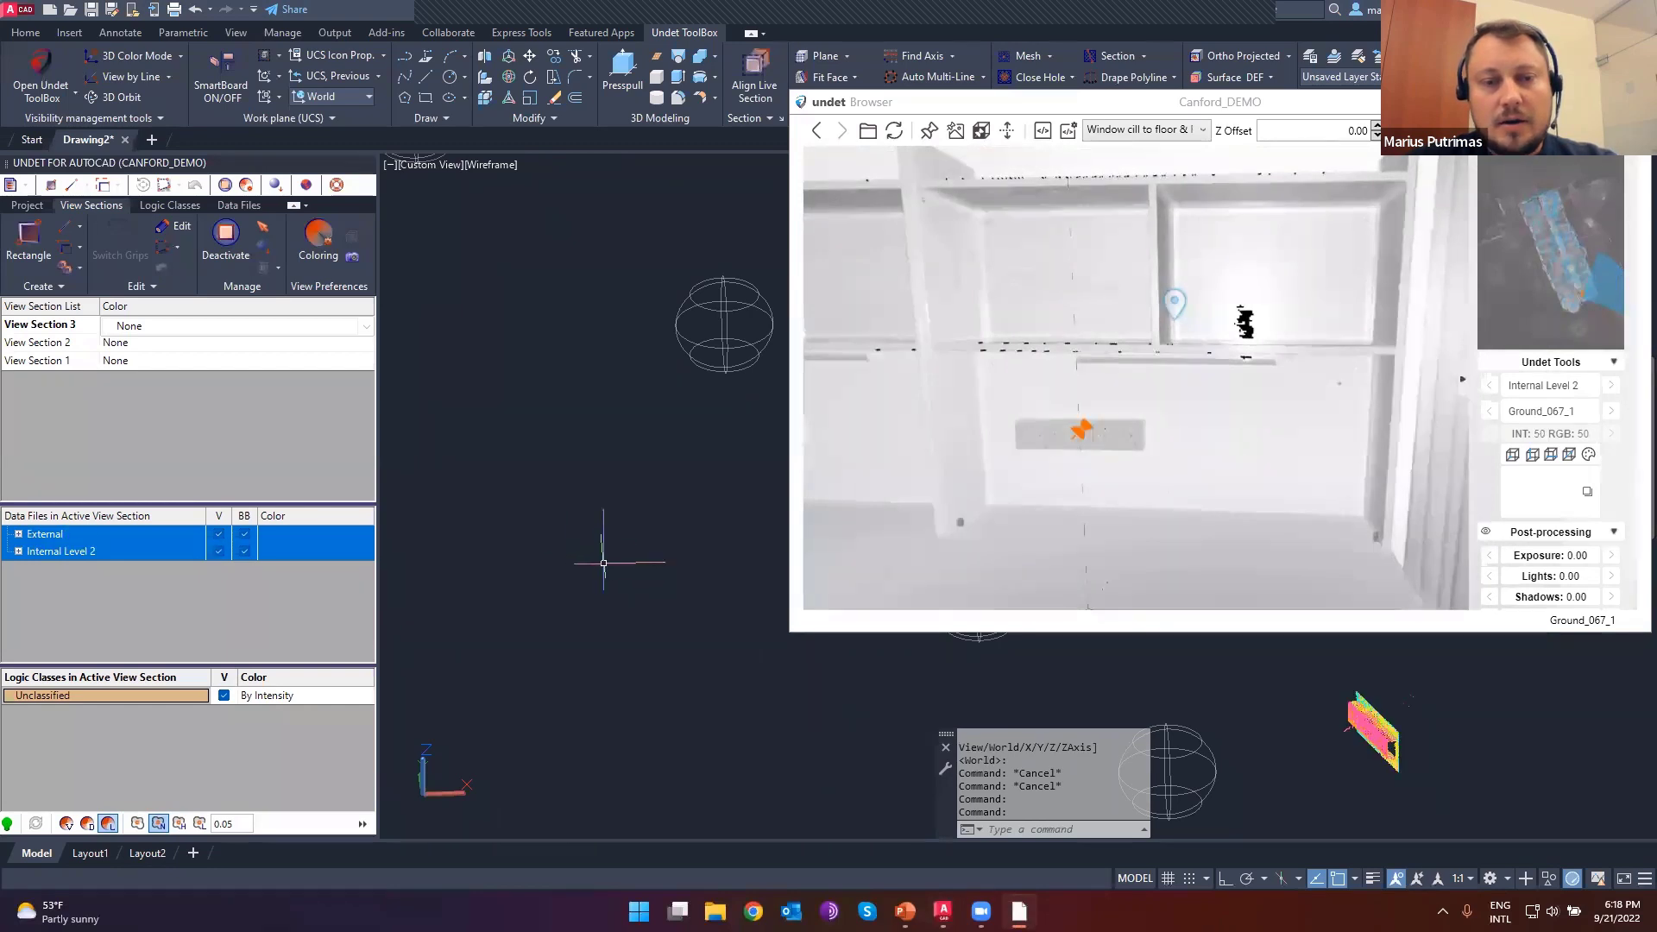
scroll(603, 563, "down", 3)
middle_click_drag(673, 591, 468, 468)
scroll(580, 474, "up", 5)
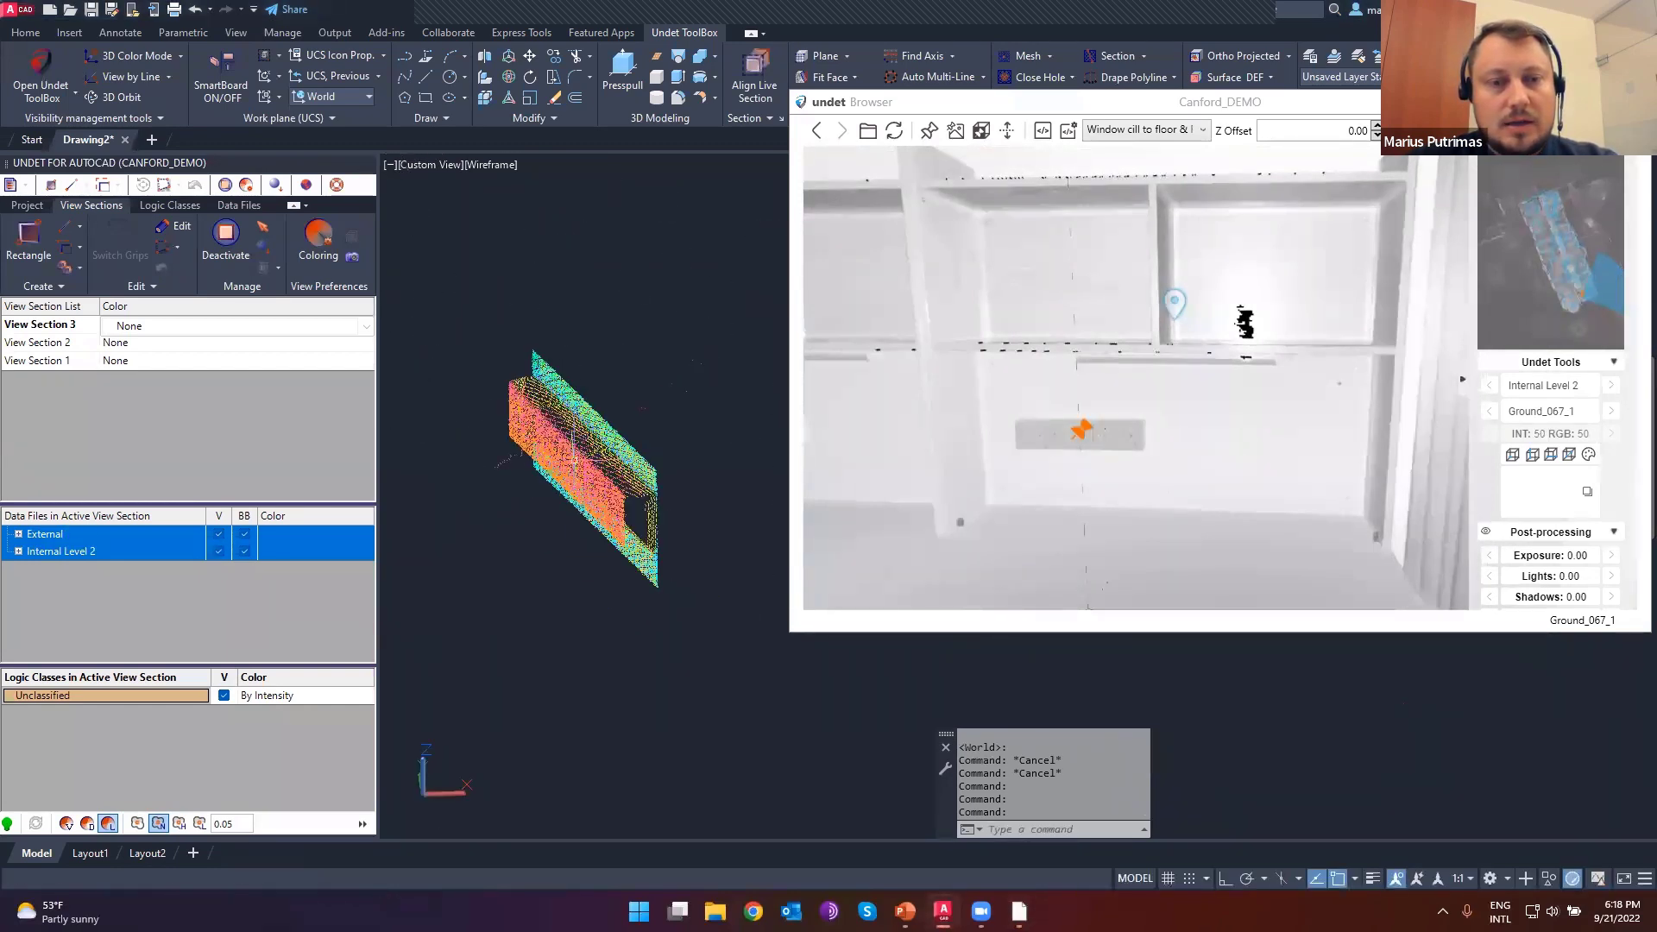
scroll(574, 460, "up", 2)
scroll(580, 492, "down", 2)
middle_click_drag(580, 505, 622, 610, "shift")
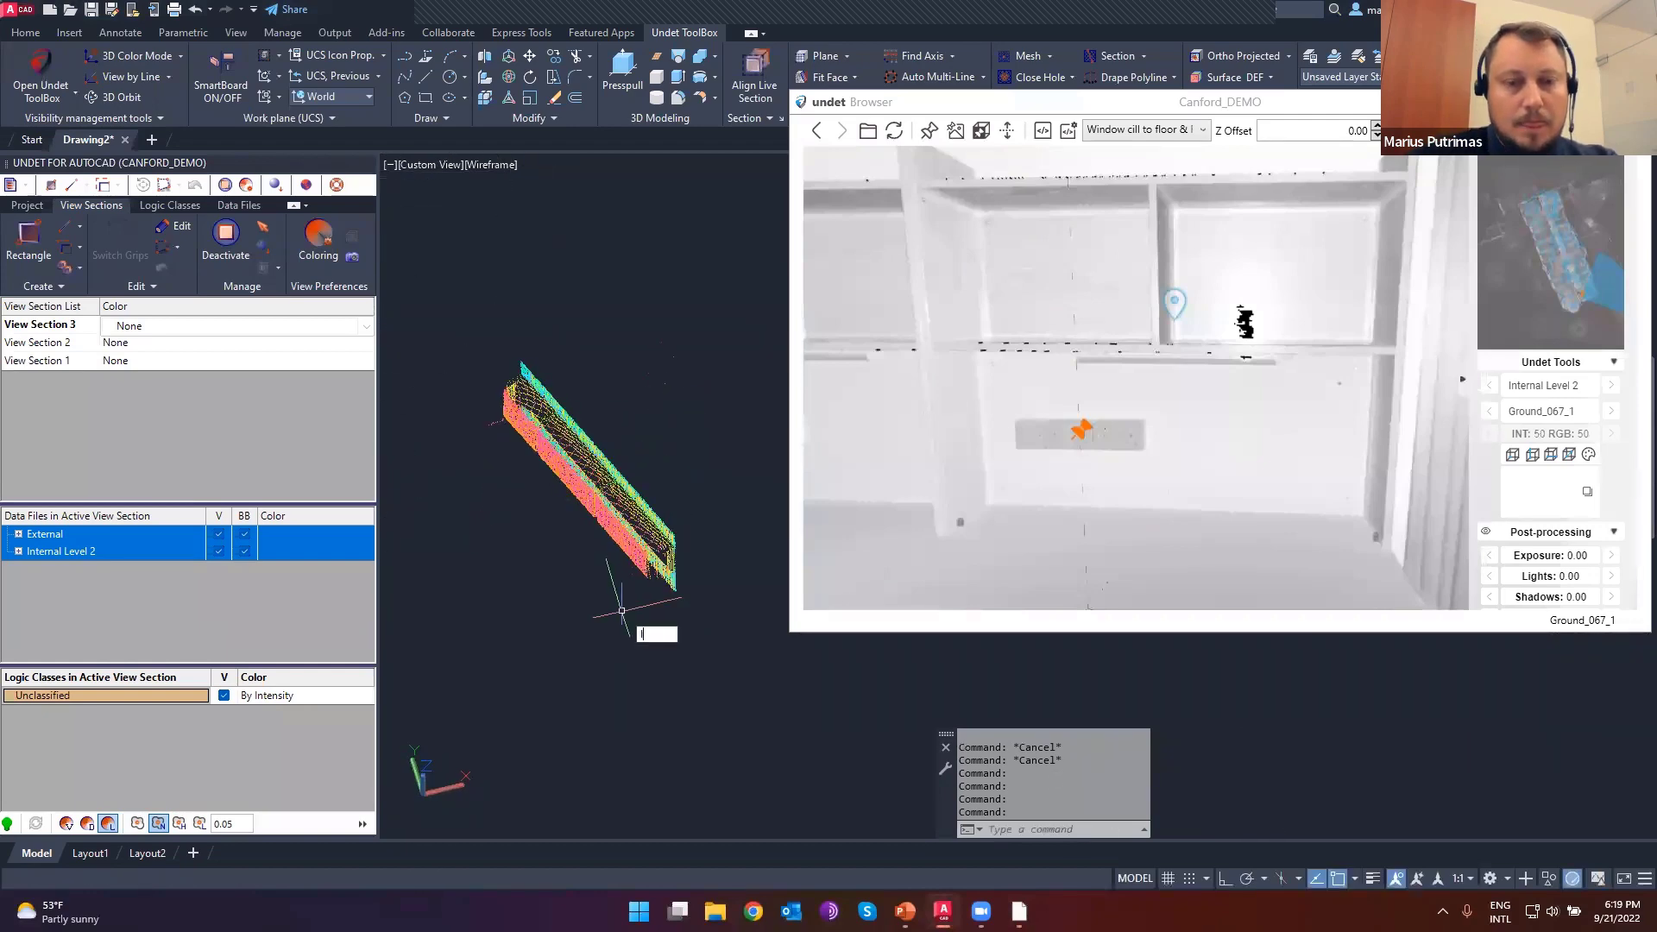
- Return the drawing to the top view with the PLAN command and show all scan positions
key("Return")
key("Return")
key("Escape")
key("Escape")
type("p")
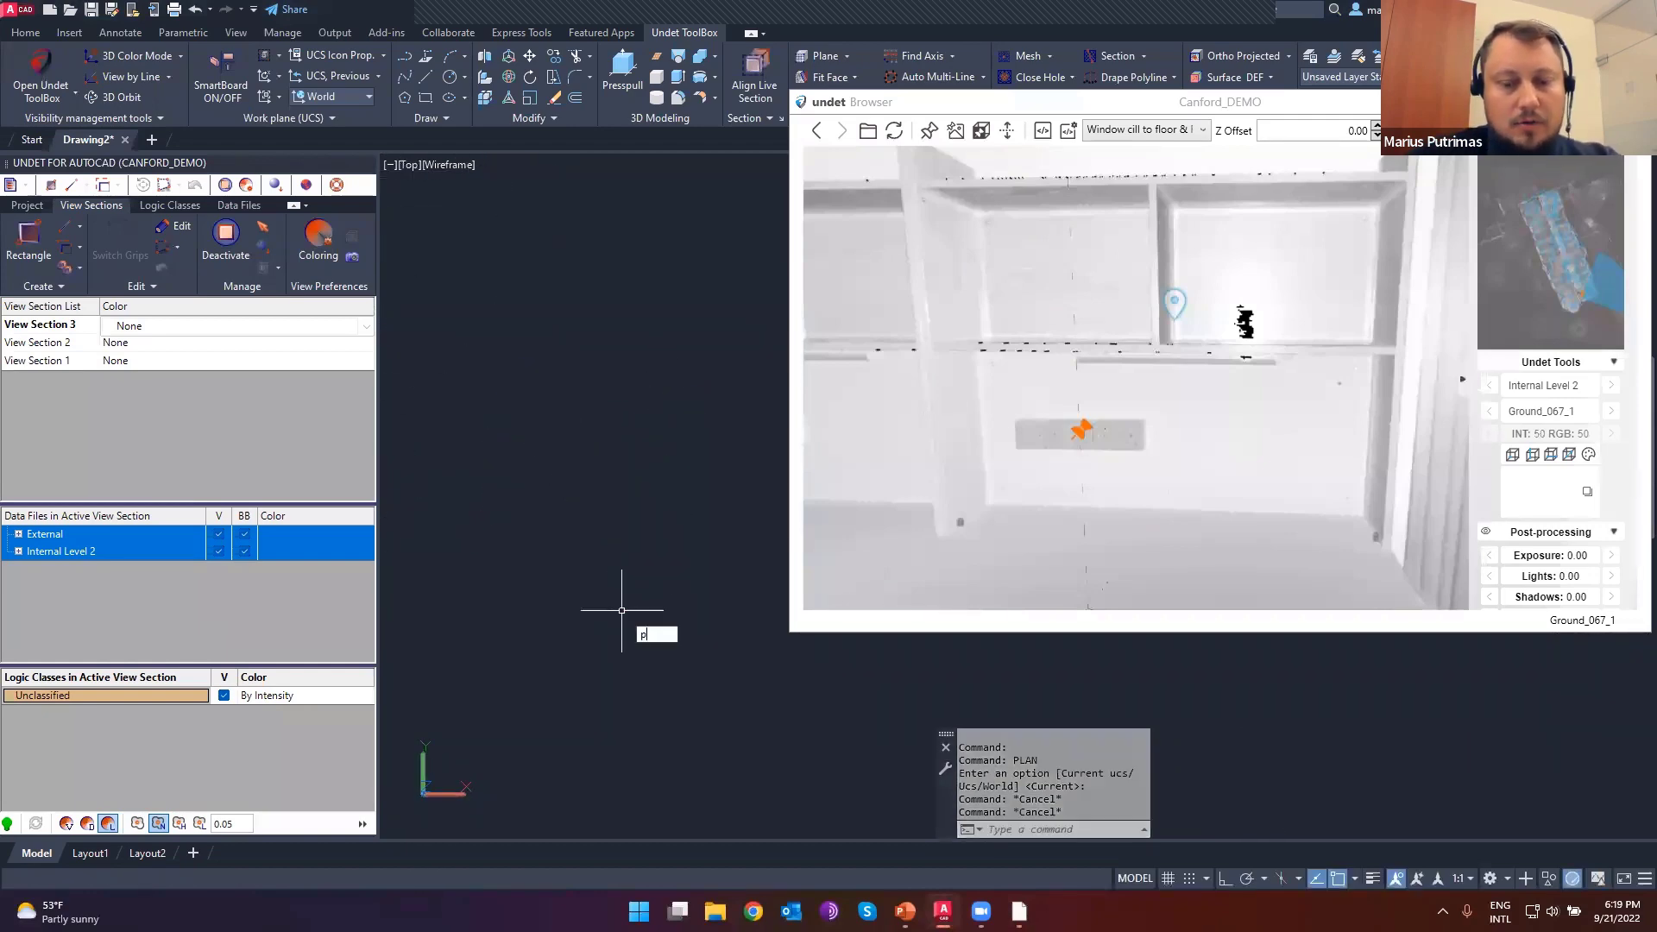
type("lan")
key("Return")
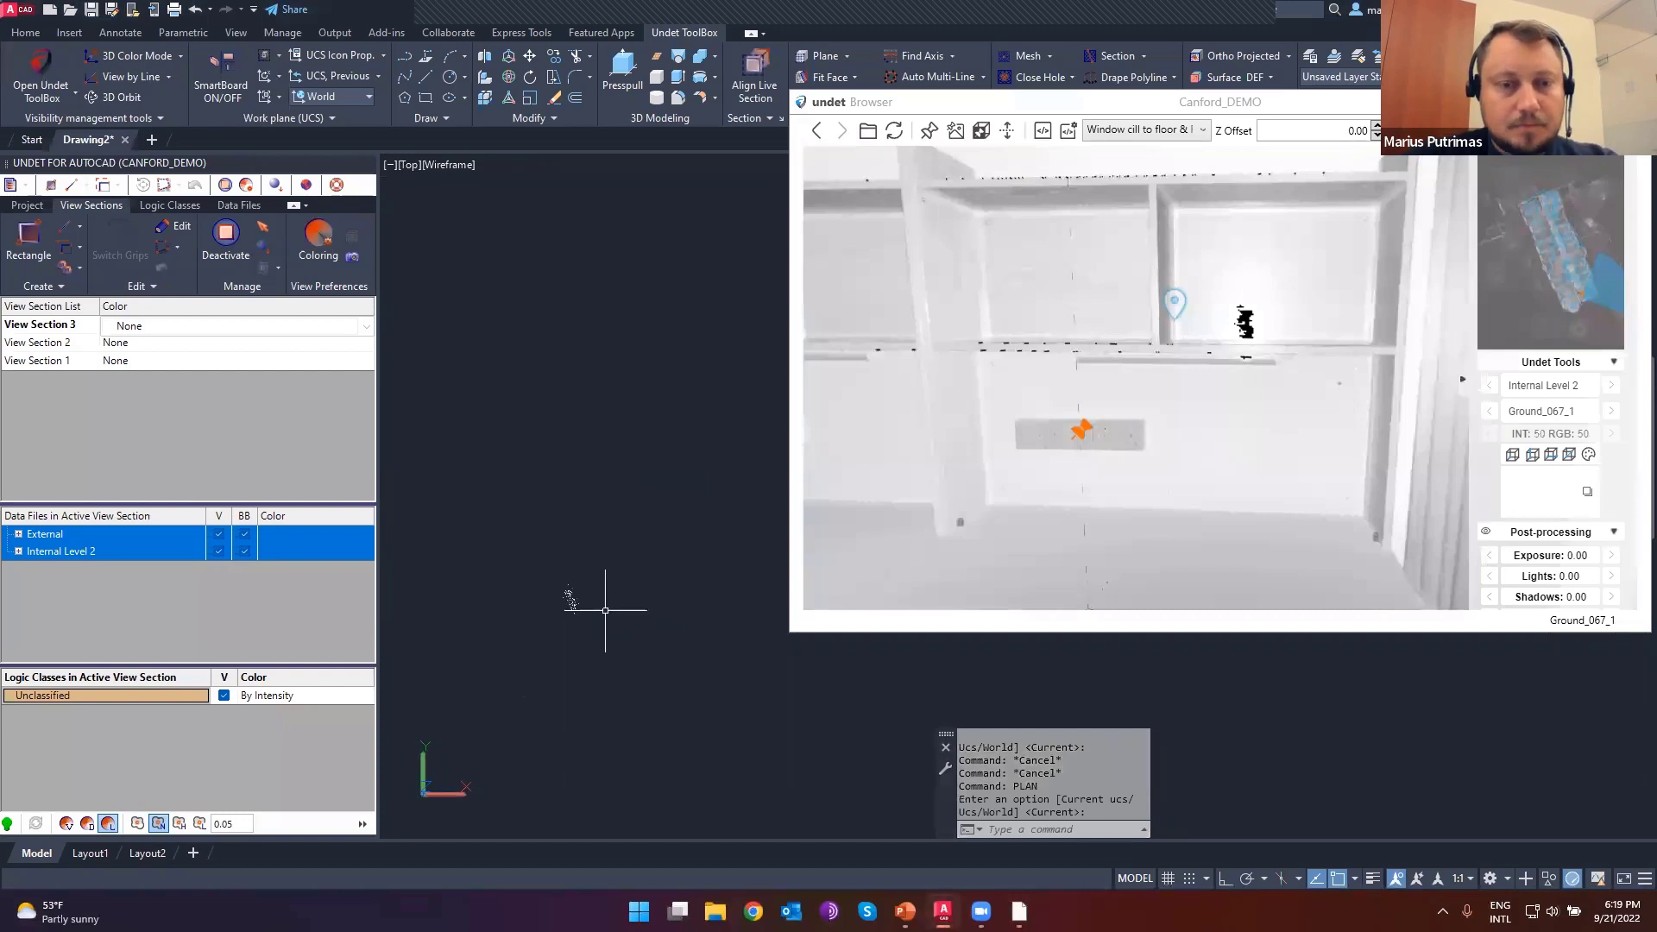
scroll(544, 600, "up", 5)
middle_click_drag(518, 615, 578, 629)
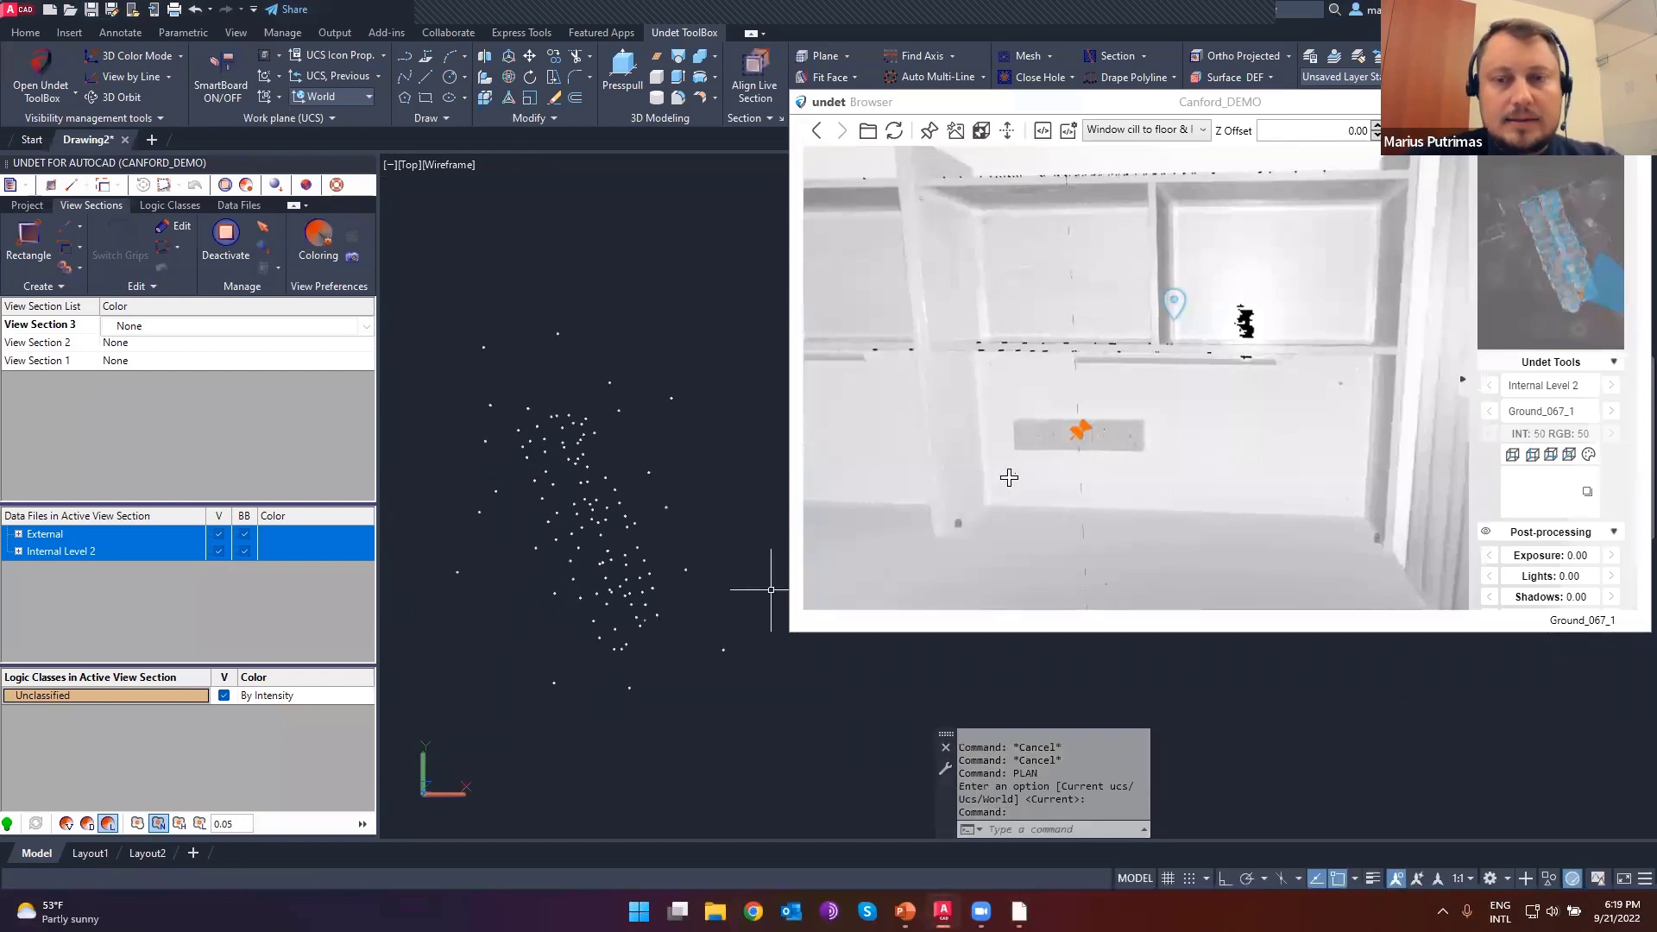
- Open the panorama of scan Ground_006_1, look around its plain surface and move the view section to a point picked there
mouse_move(1009, 477)
left_mouse_down()
mouse_move(1144, 422)
mouse_move(1107, 332)
mouse_move(1125, 378)
left_mouse_up()
left_click(1112, 345)
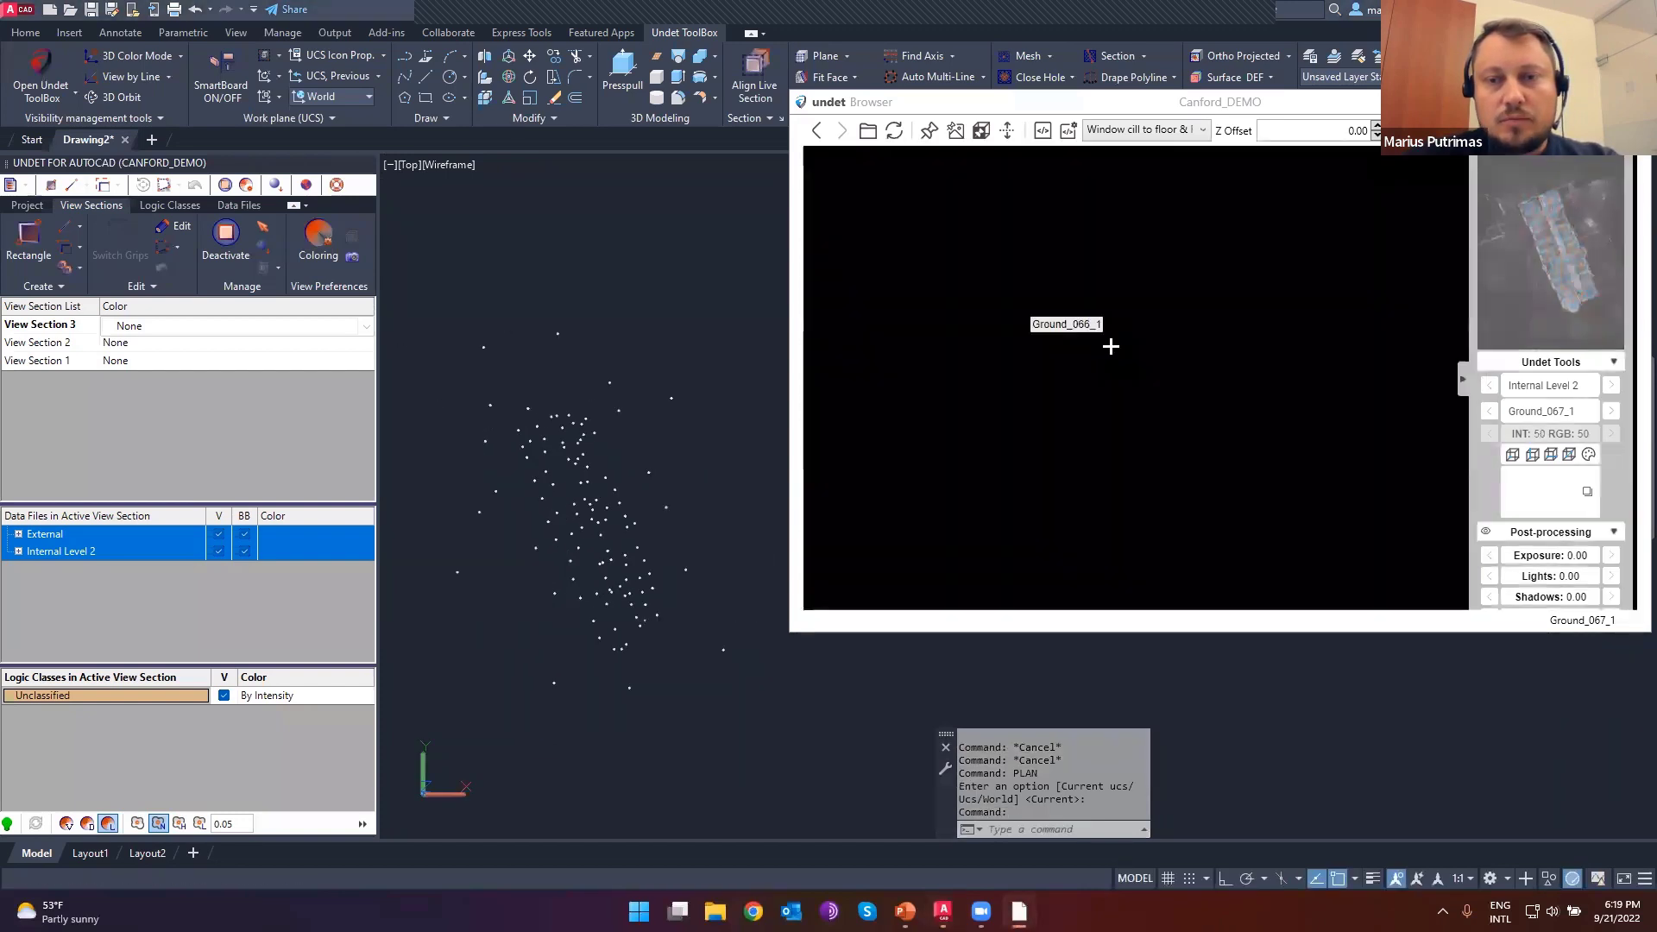
left_click(1523, 216)
left_click_drag(913, 509, 902, 544)
left_click_drag(1070, 415, 1202, 420)
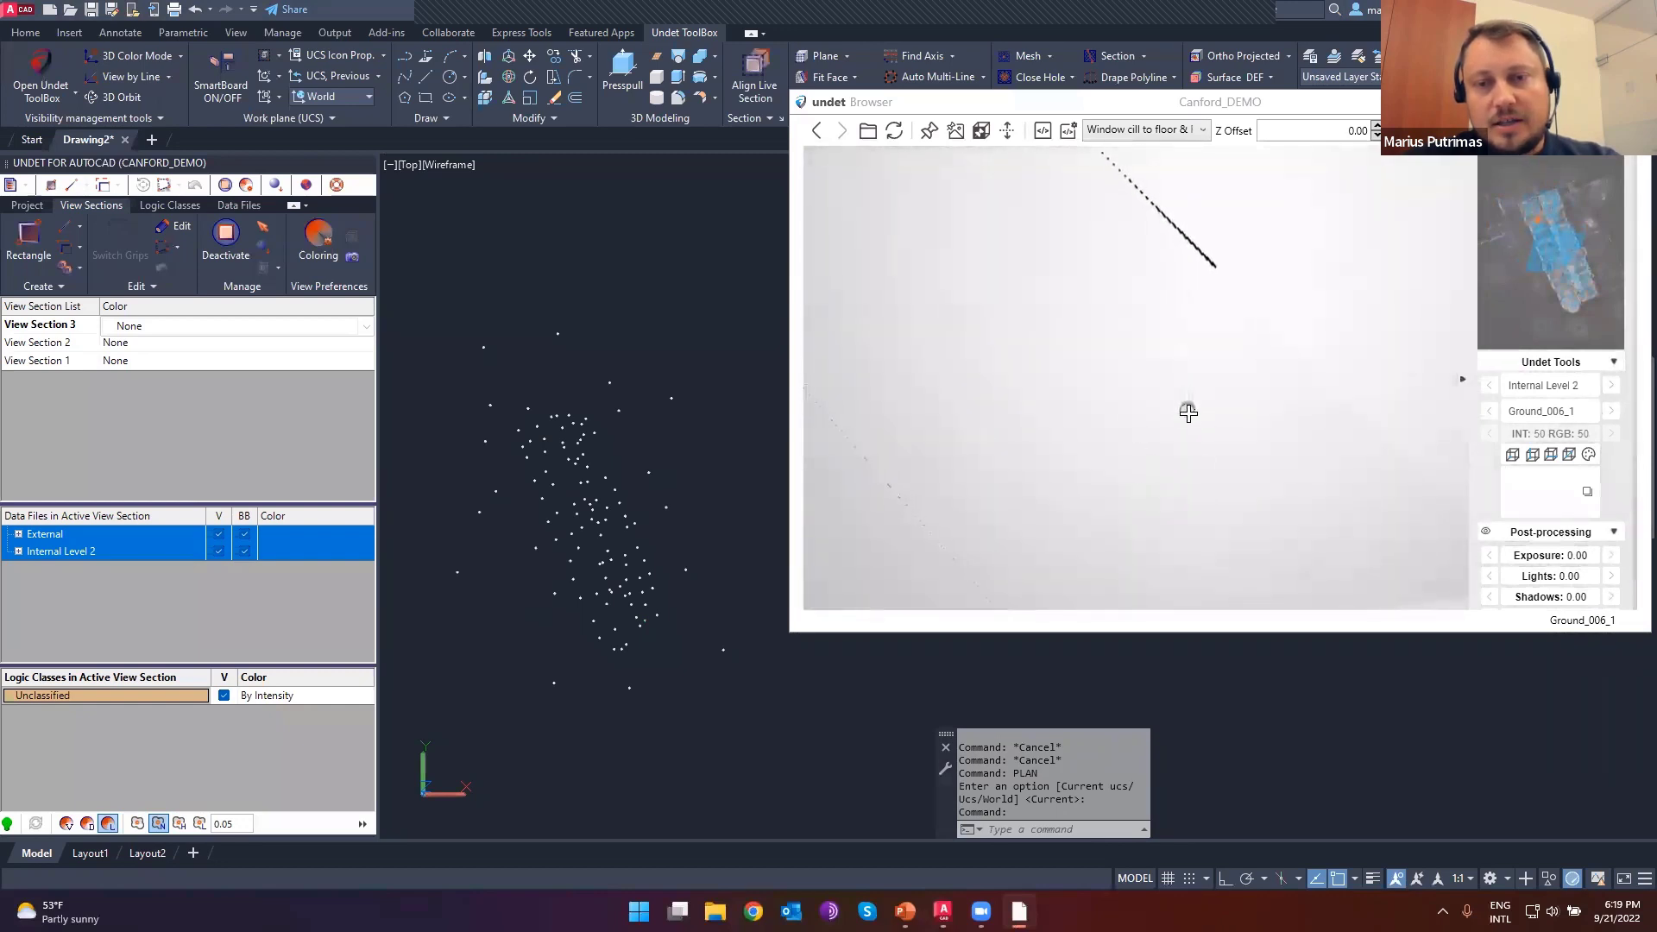
left_click(1186, 411)
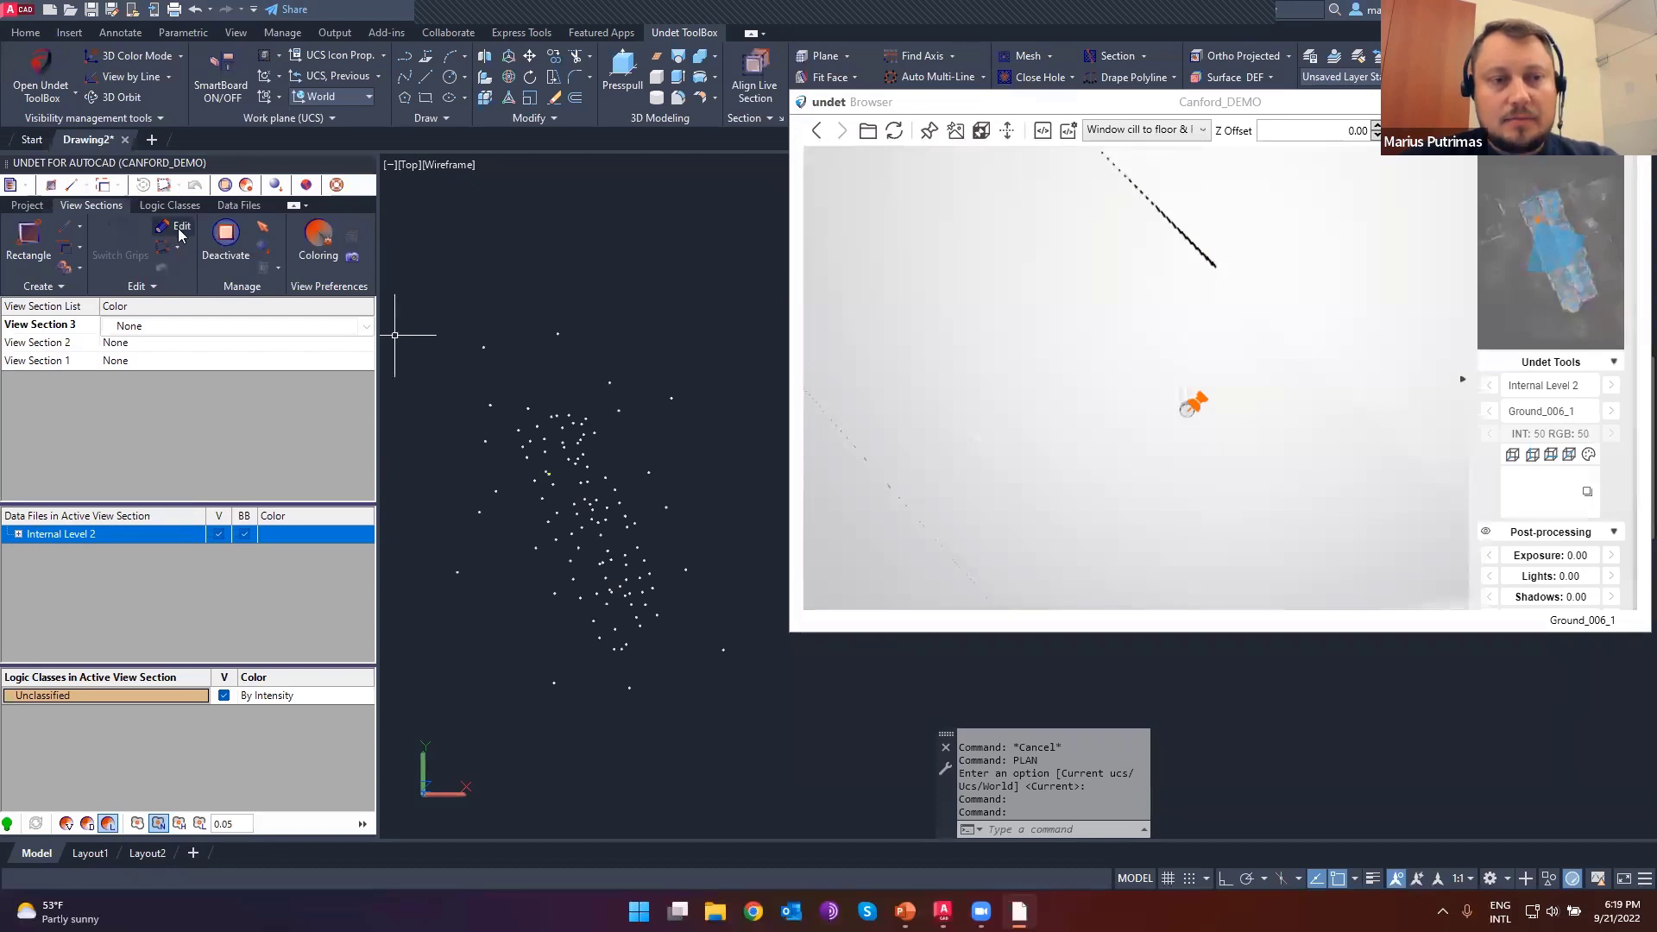
- Open View Section 3 for editing, examine the points inside its boundary up close and leave the editing
scroll(563, 483, "up", 5)
left_click(564, 472)
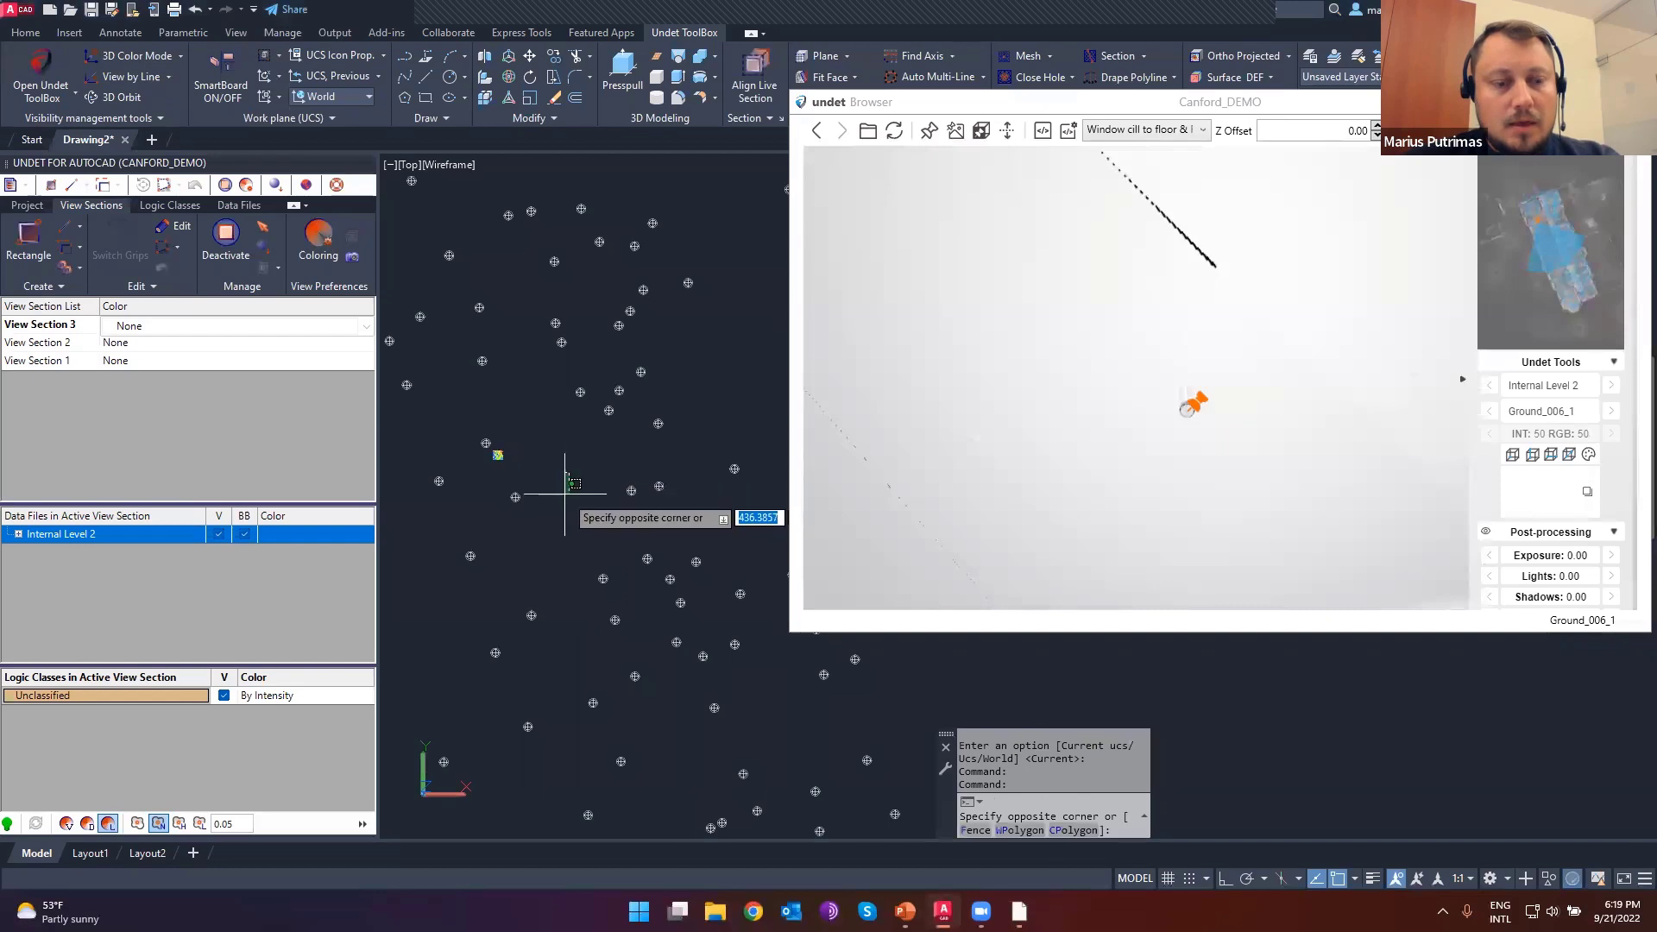
key("Escape")
scroll(562, 493, "down", 3)
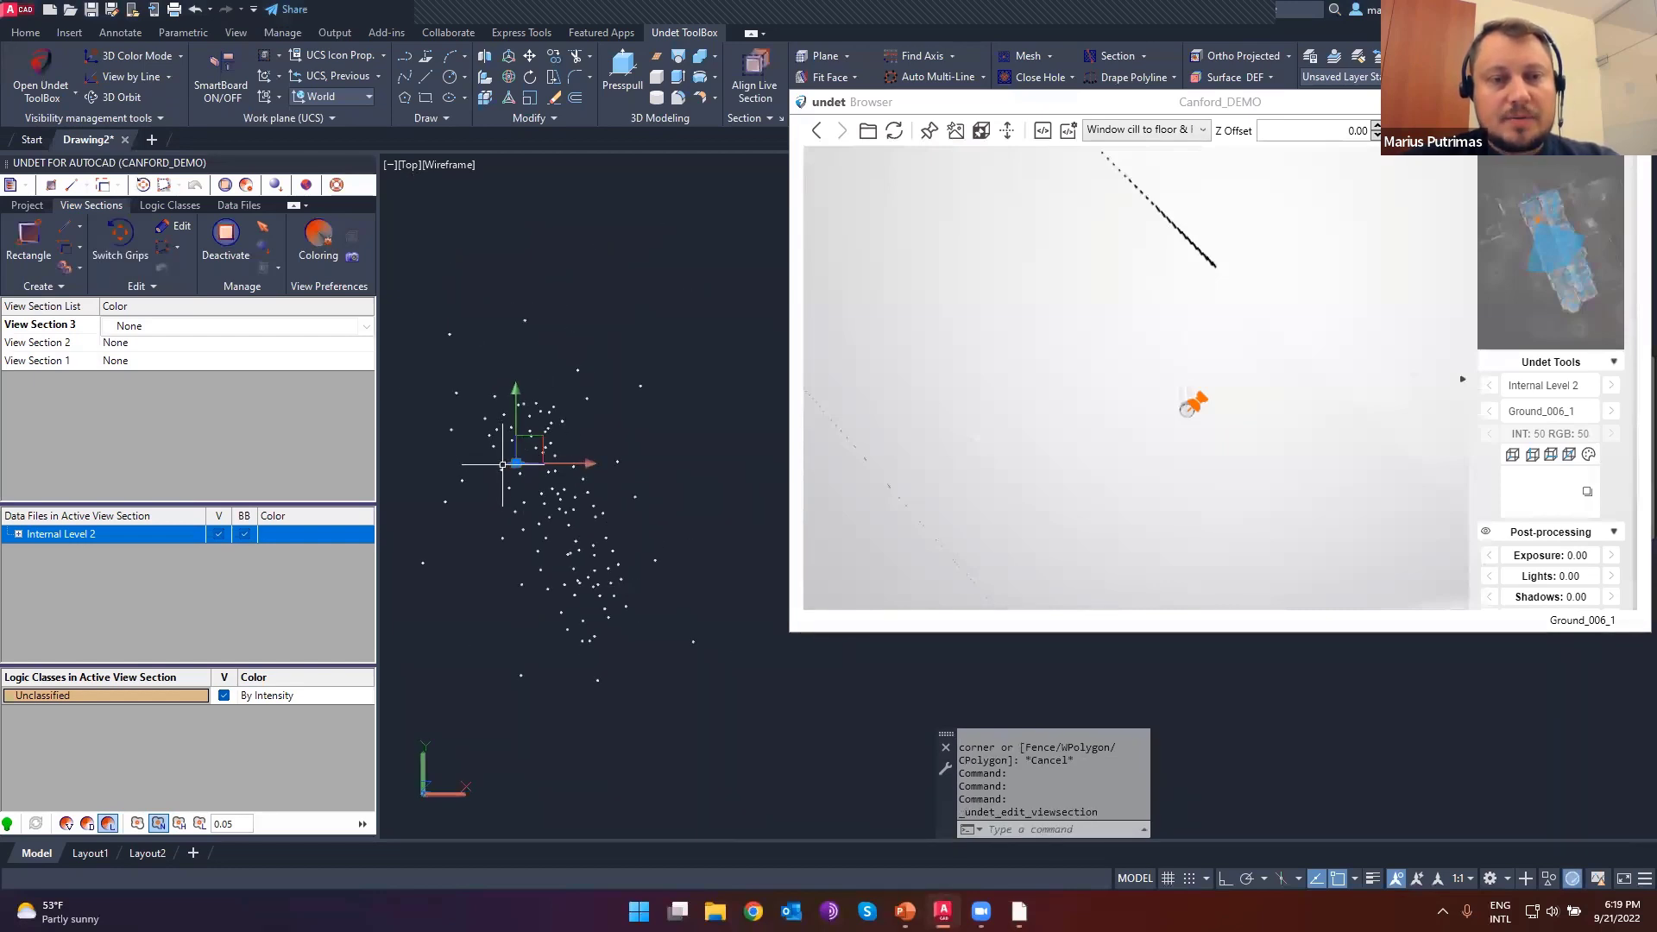
scroll(509, 467, "up", 8)
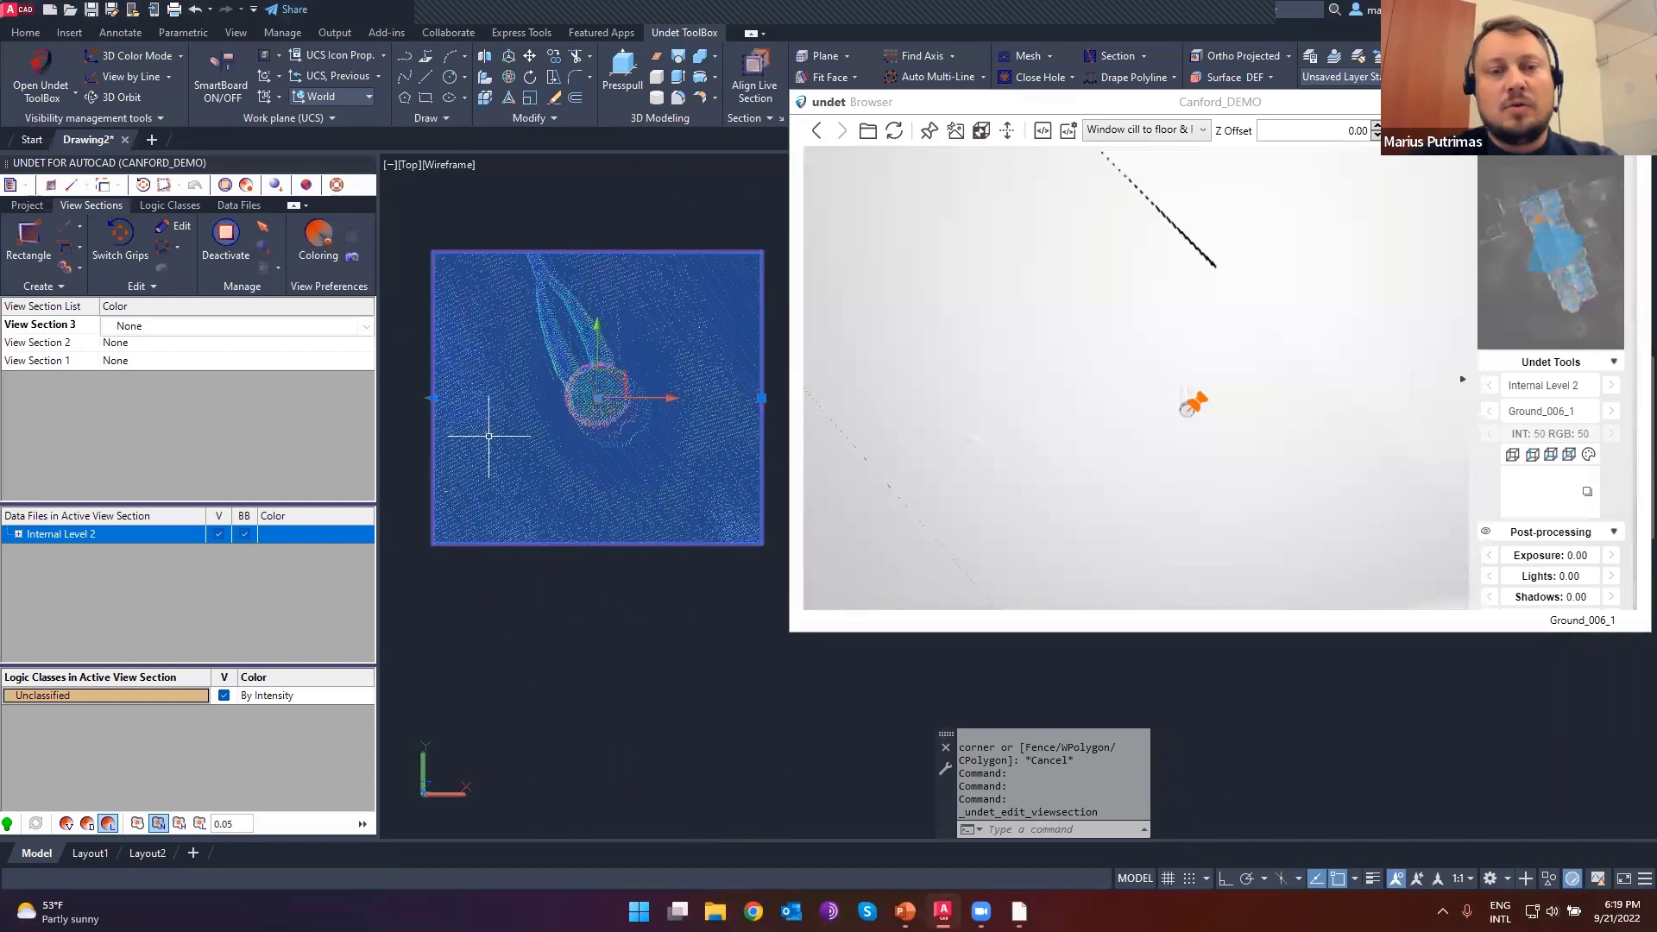
key("Escape")
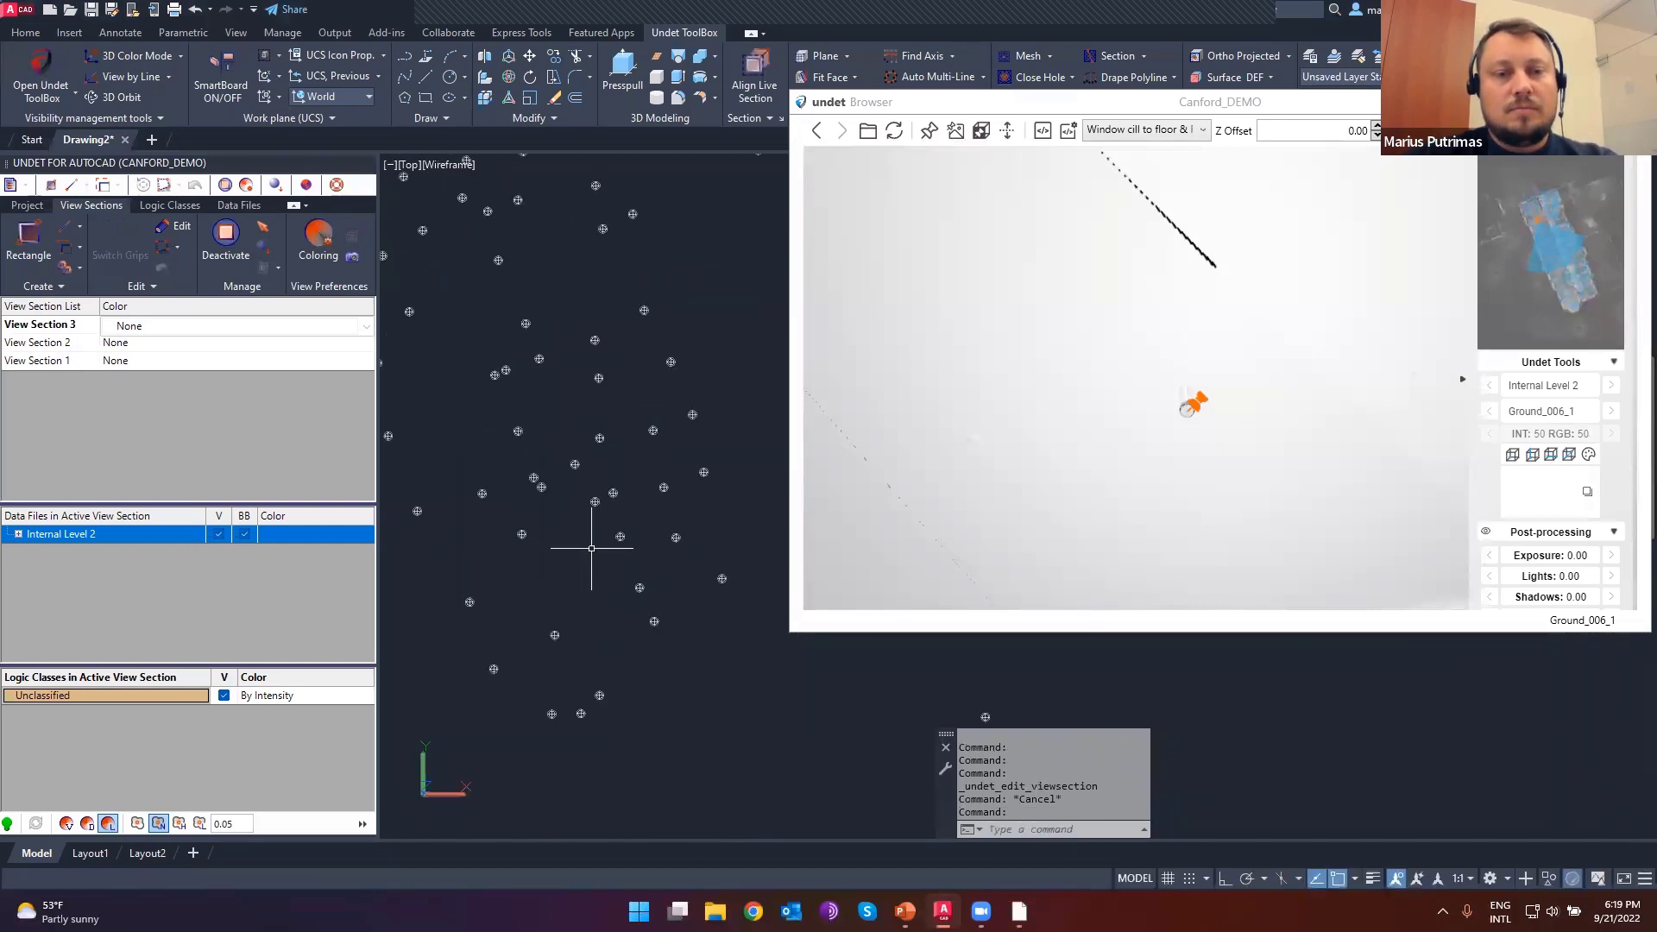
- Reopen View Section 3 for editing and examine its location among the scan positions in the top view
middle_click_drag(504, 362, 599, 474)
middle_click_drag(518, 479, 655, 614)
scroll(592, 459, "down", 1)
middle_click_drag(592, 459, 706, 692)
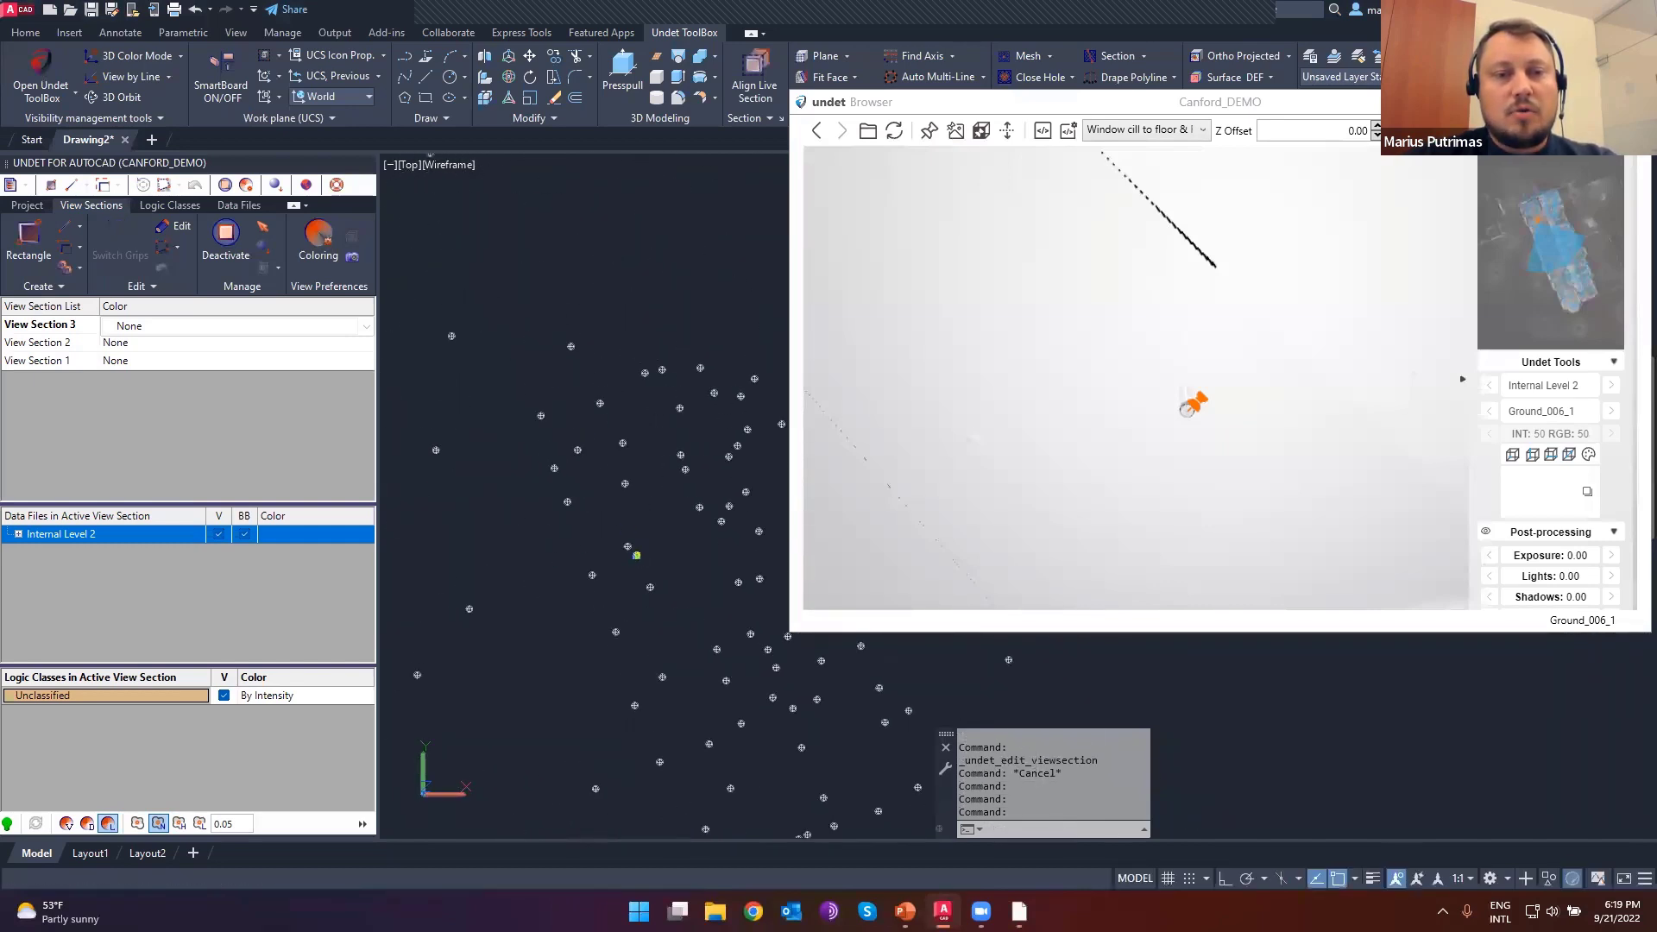
scroll(652, 585, "up", 3)
middle_click_drag(688, 595, 620, 533)
key("space")
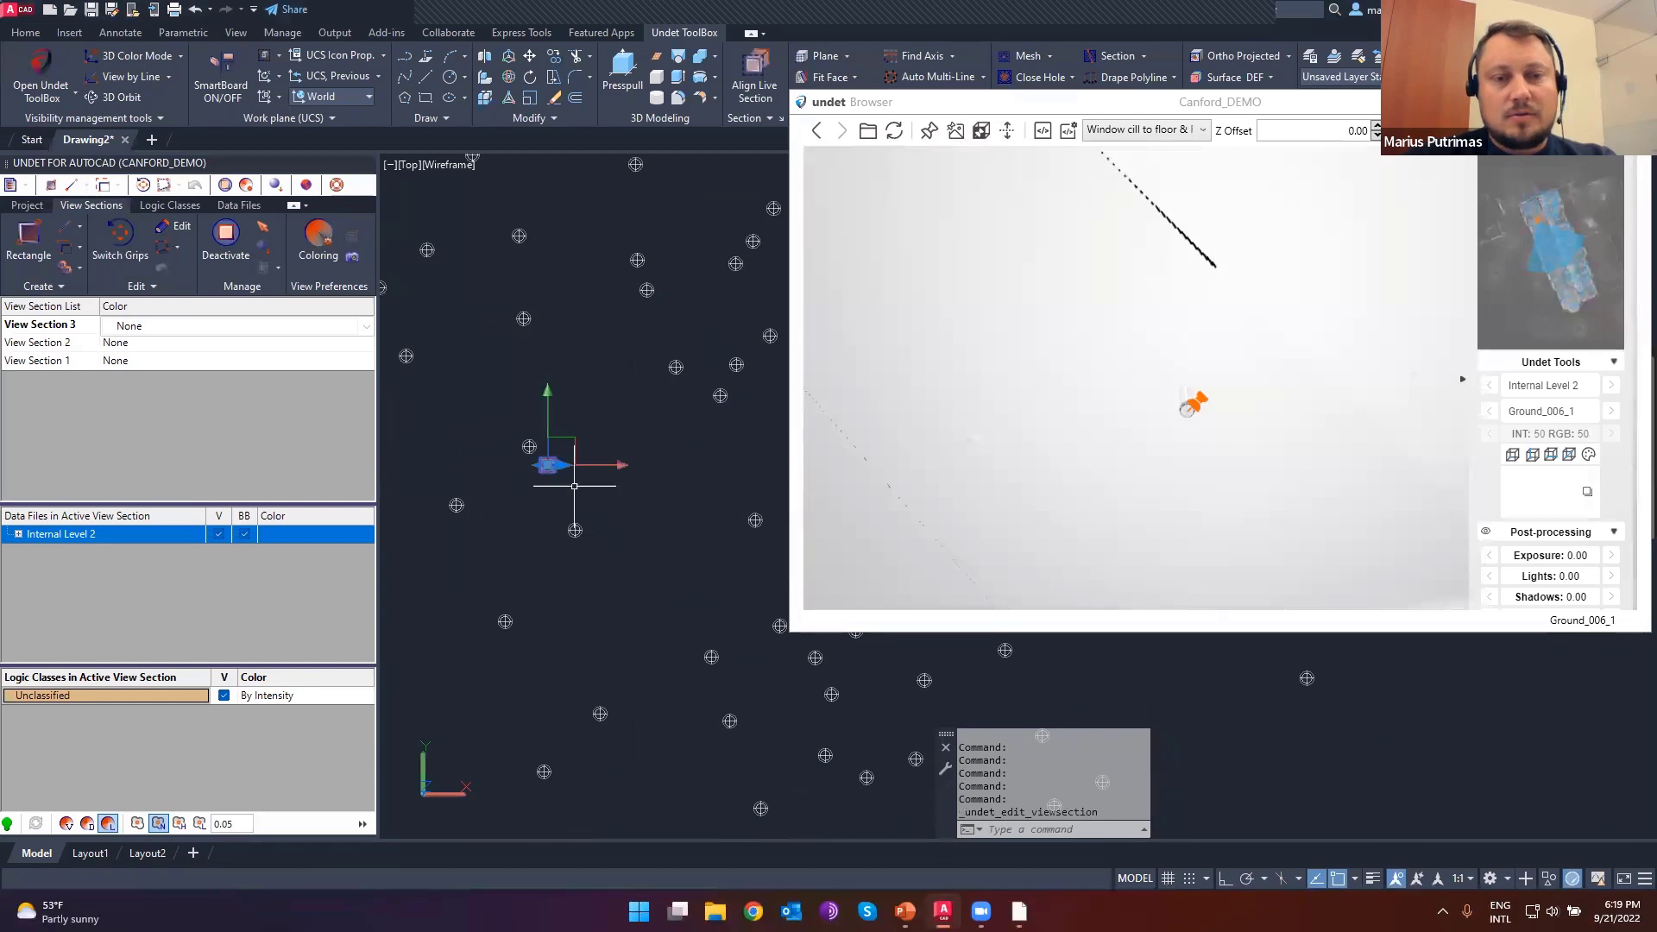
scroll(573, 485, "up", 4)
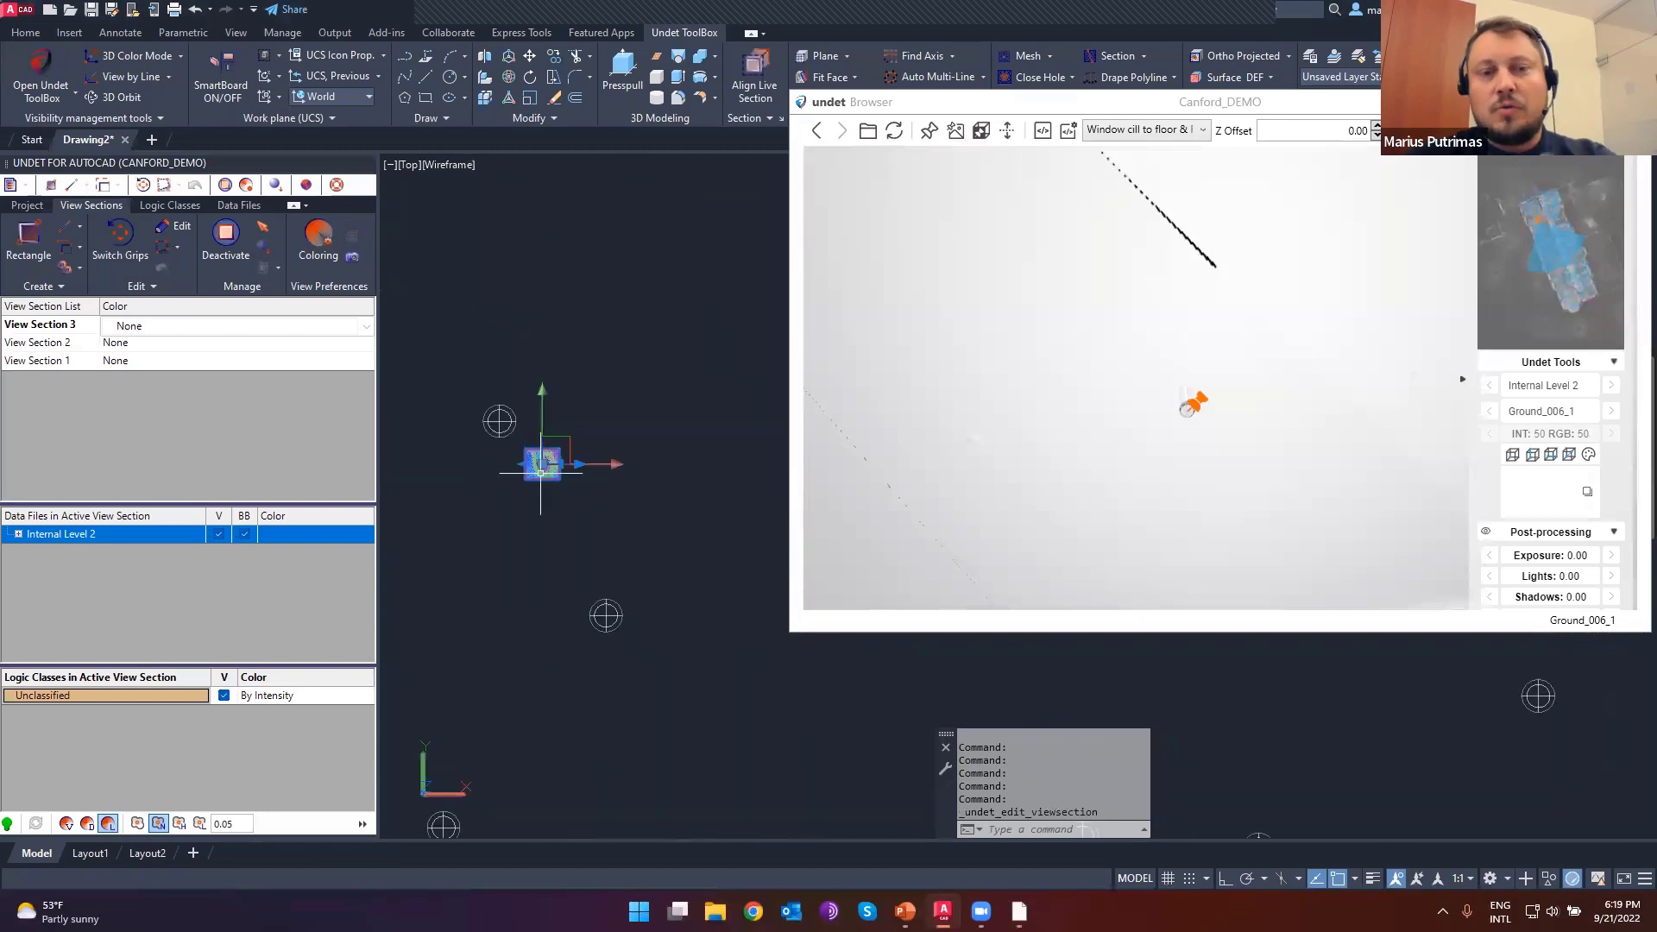
scroll(540, 473, "down", 5)
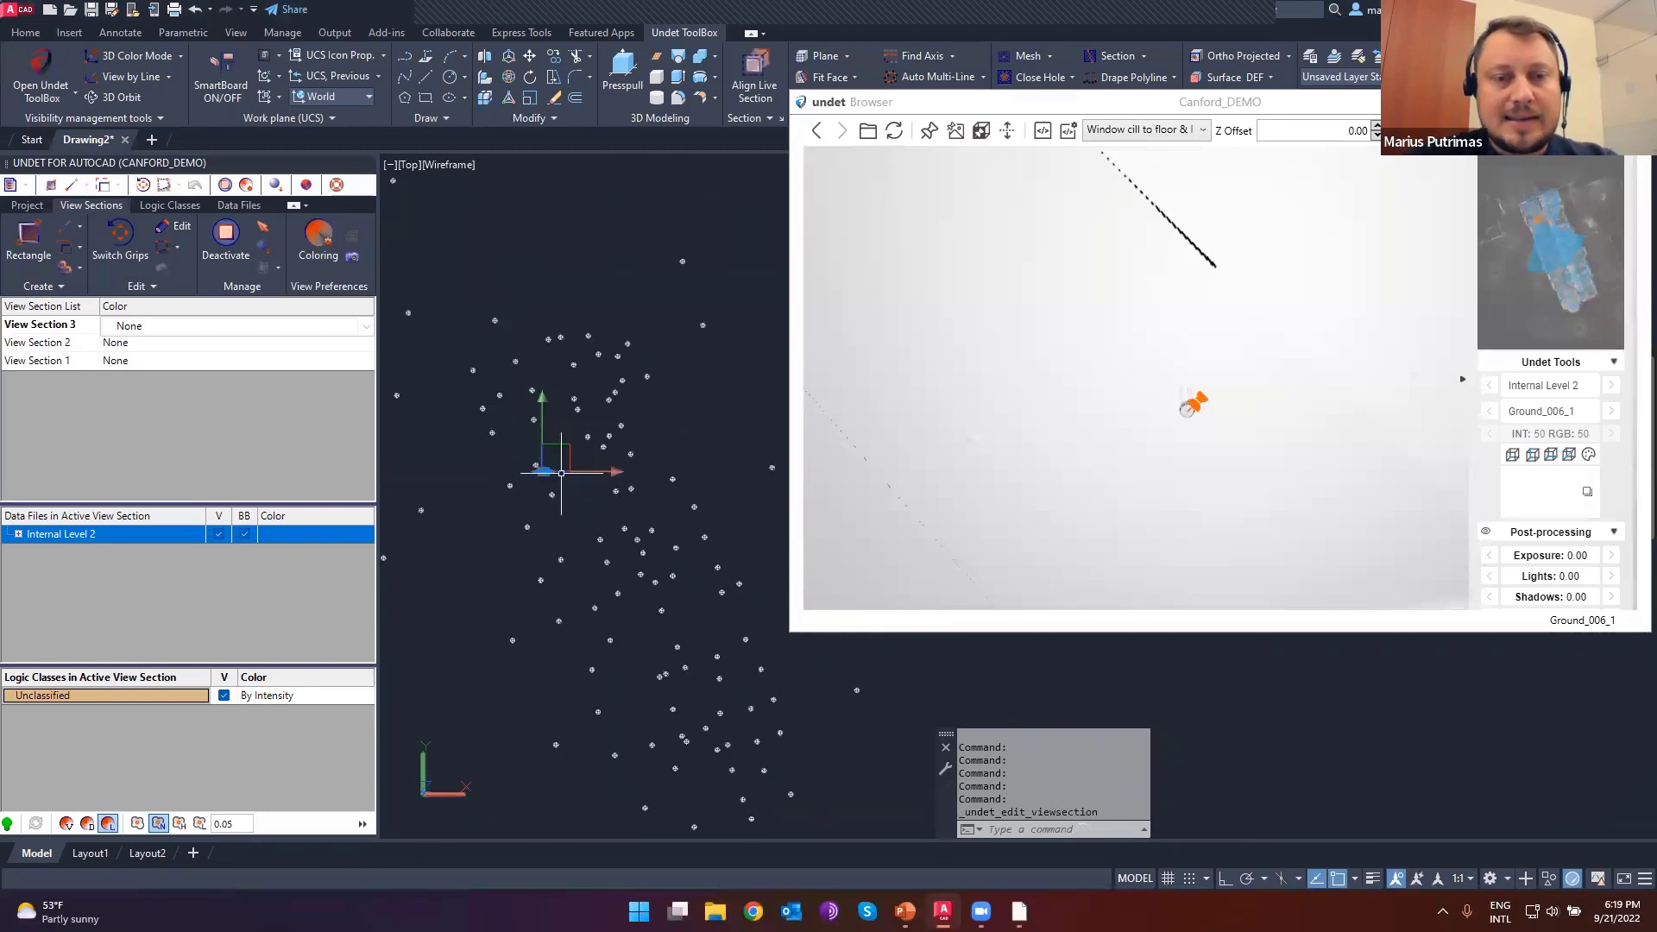
- Deactivate View Section 3 and create a new rectangular view section rotated parallel to the building's long outer wall
middle_click_drag(579, 553, 550, 450)
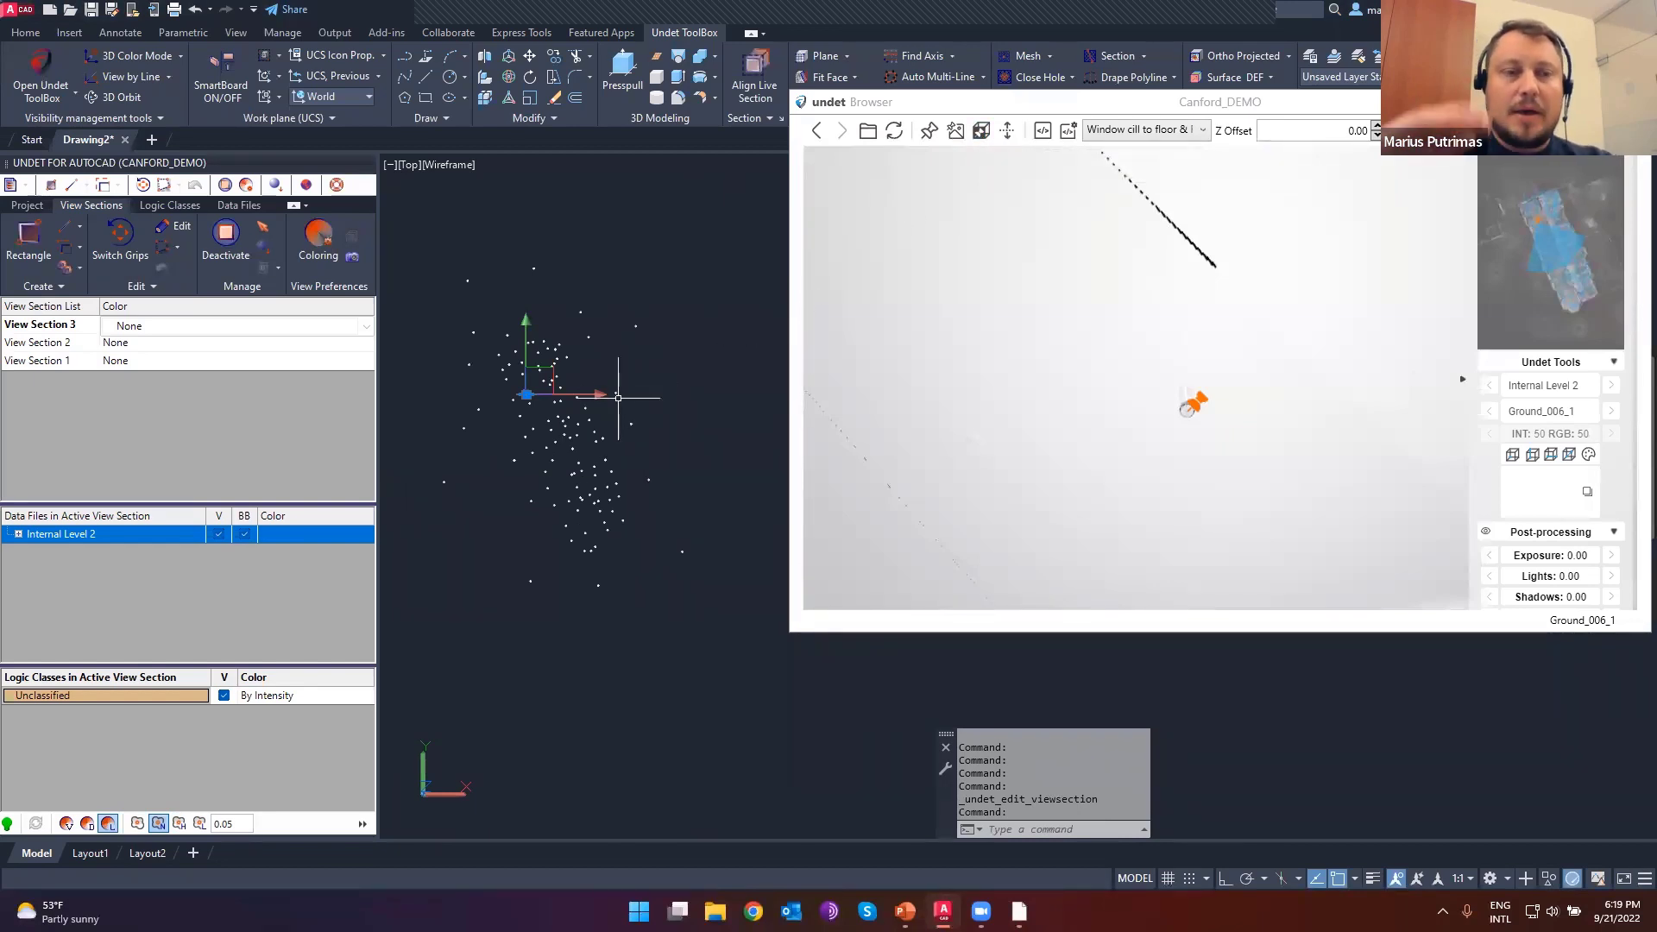
left_click(222, 260)
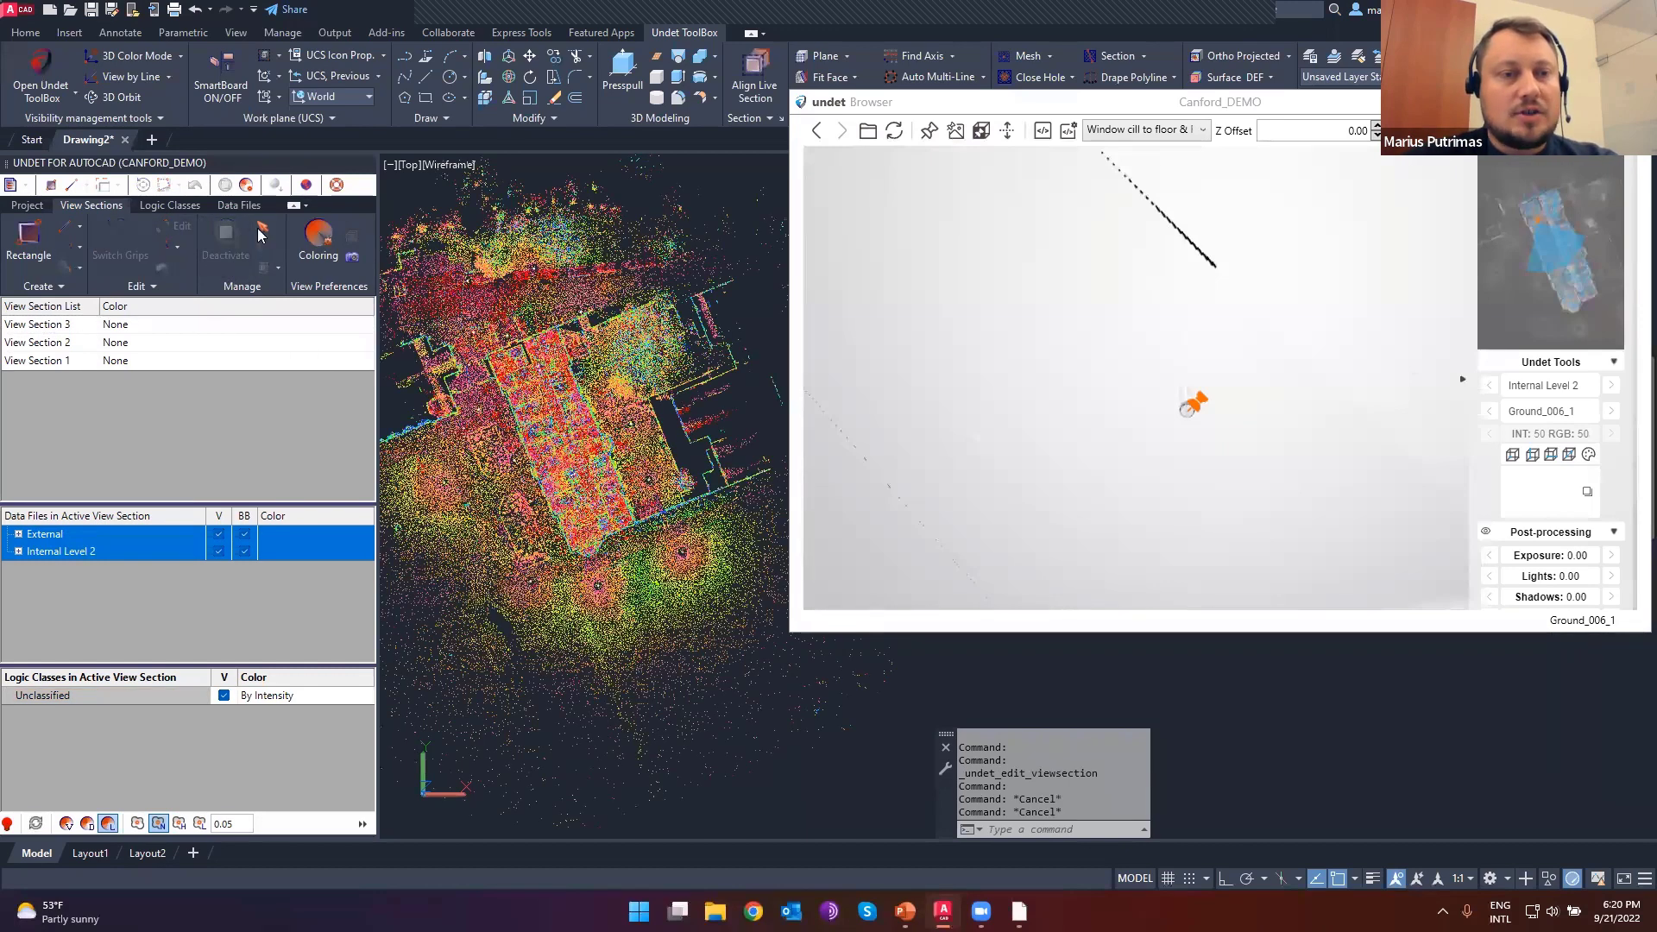
left_click(39, 244)
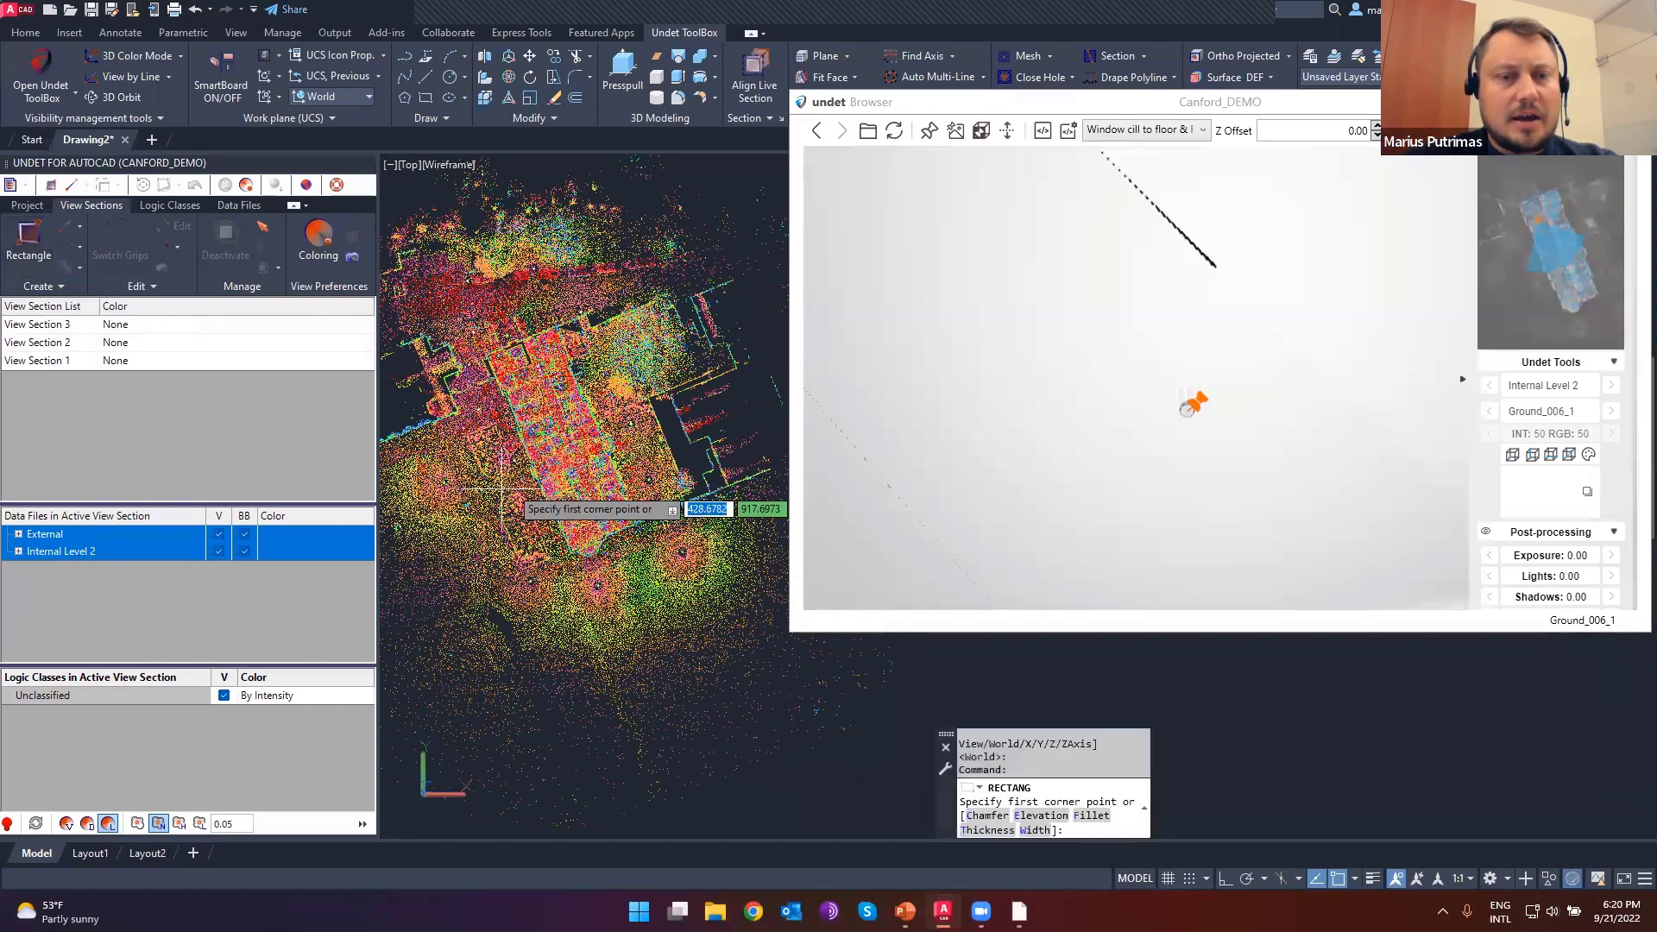
scroll(518, 501, "up", 3)
scroll(552, 323, "up", 5)
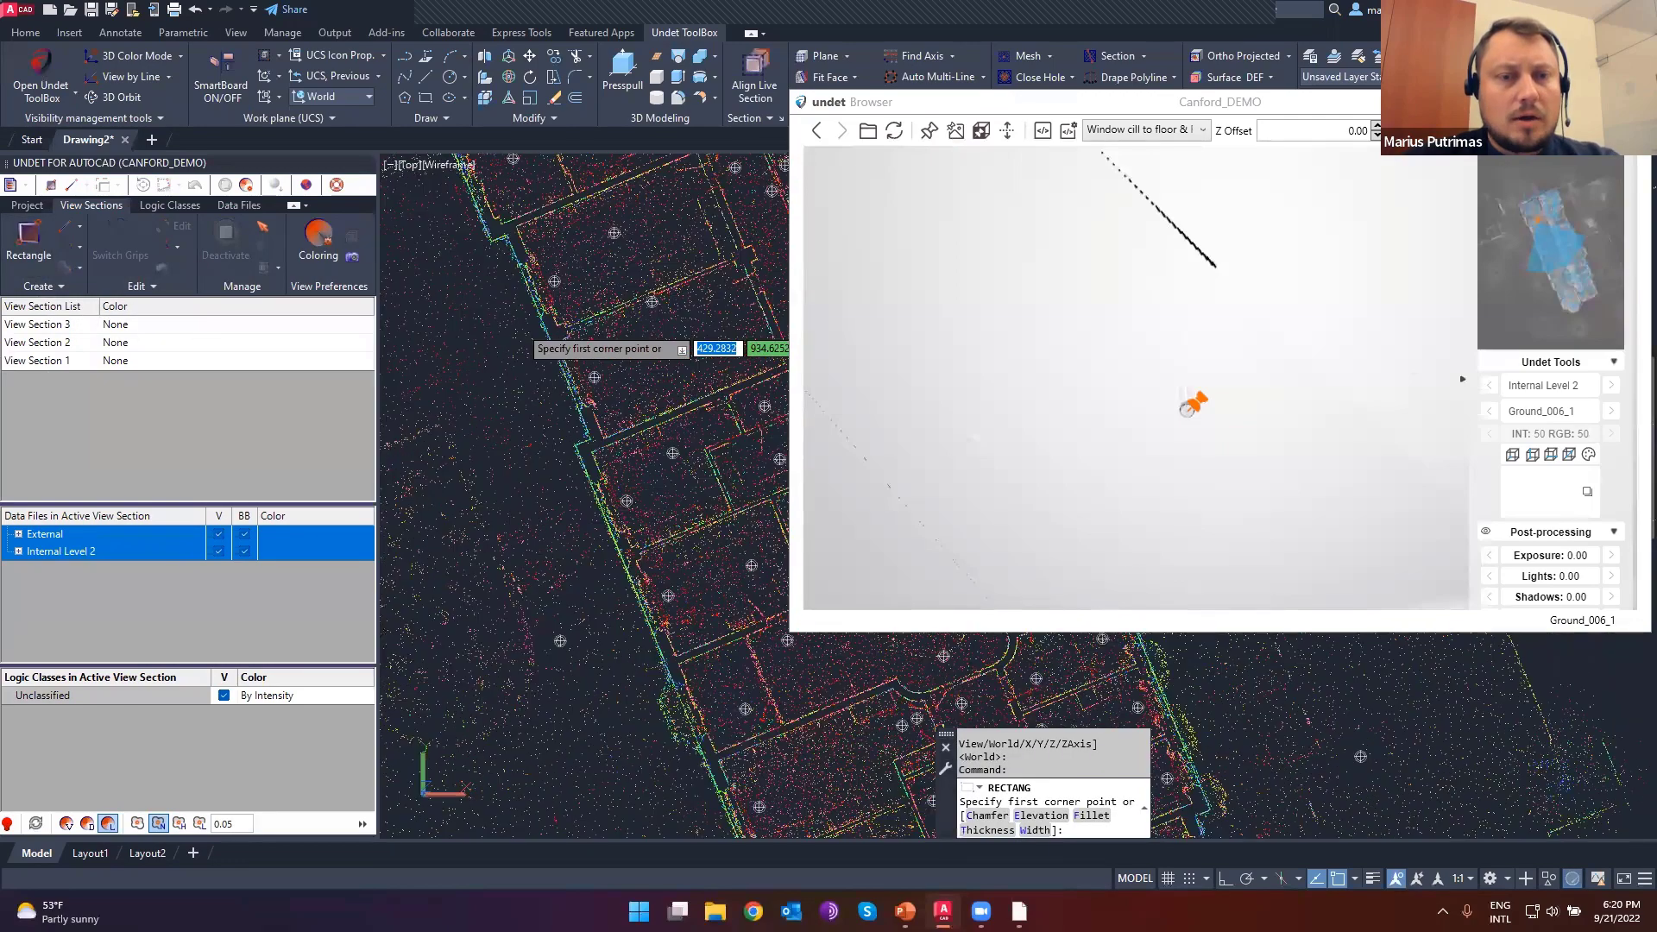
left_click(579, 372)
type("r")
key("Return")
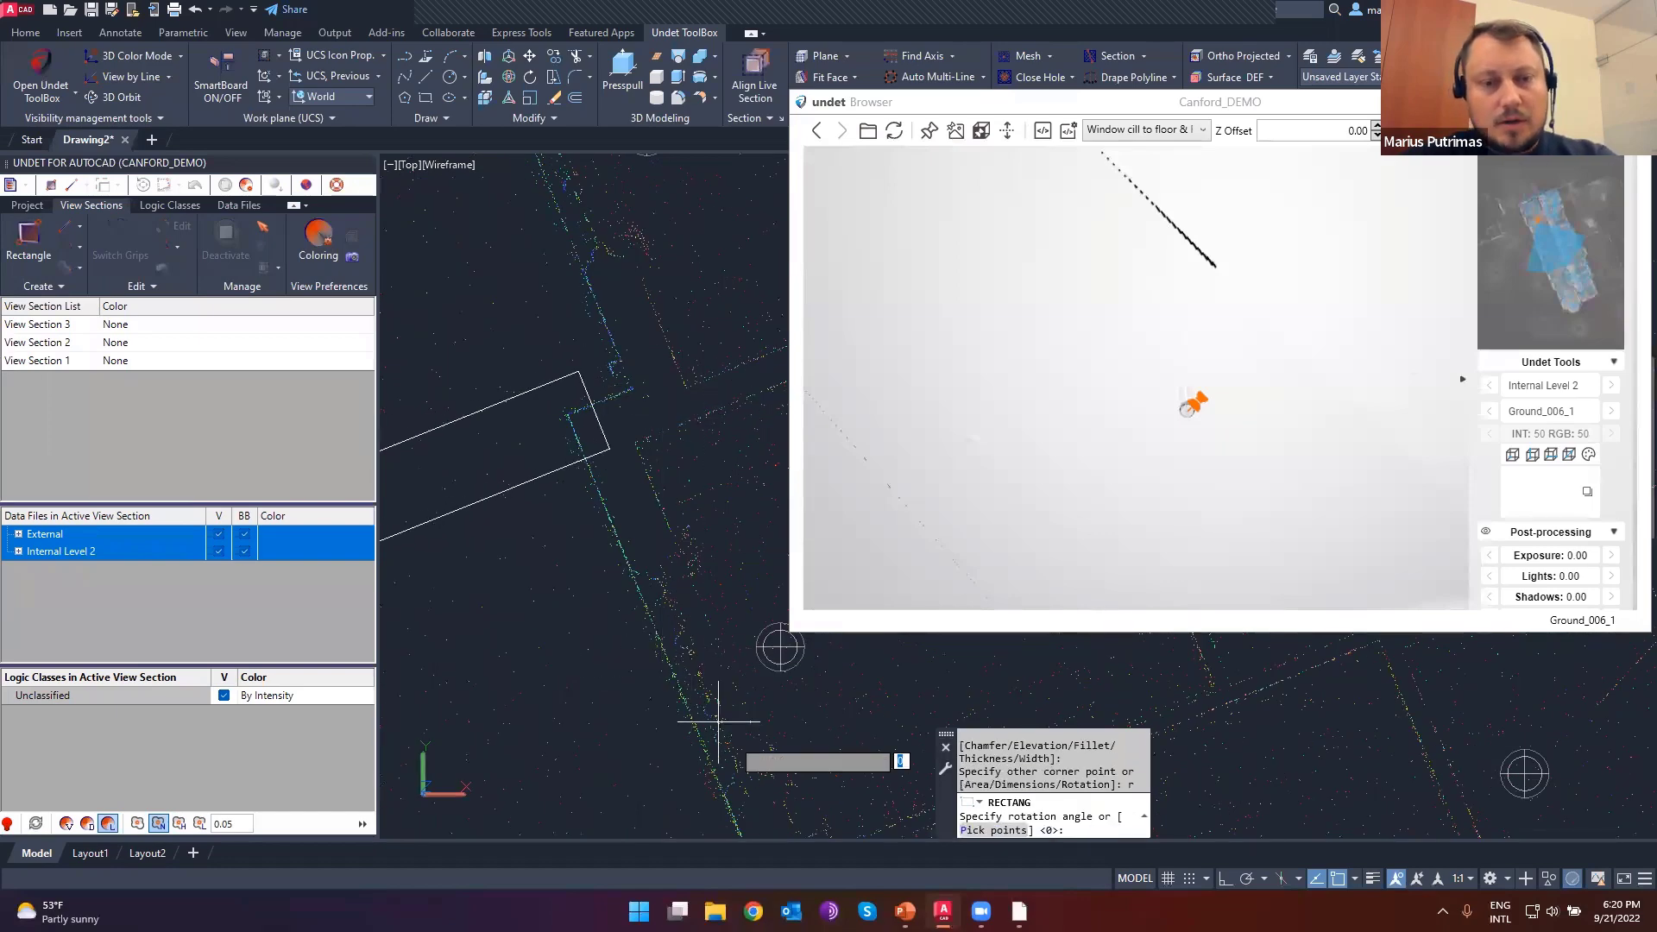
scroll(570, 397, "down", 4)
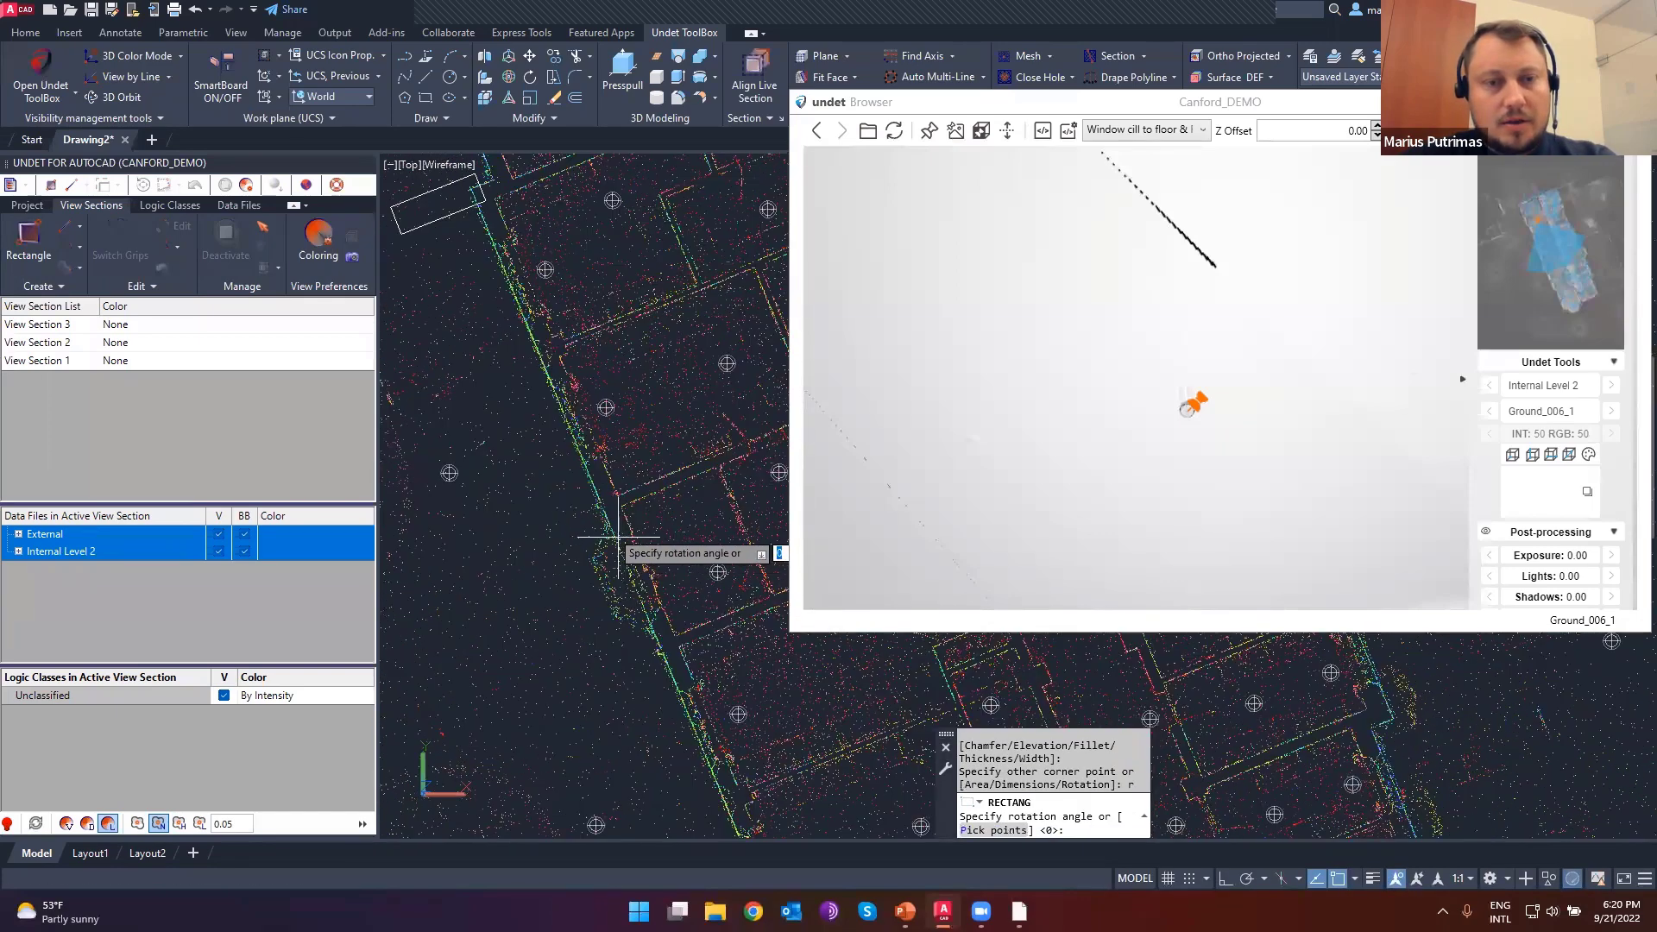
left_click(598, 489)
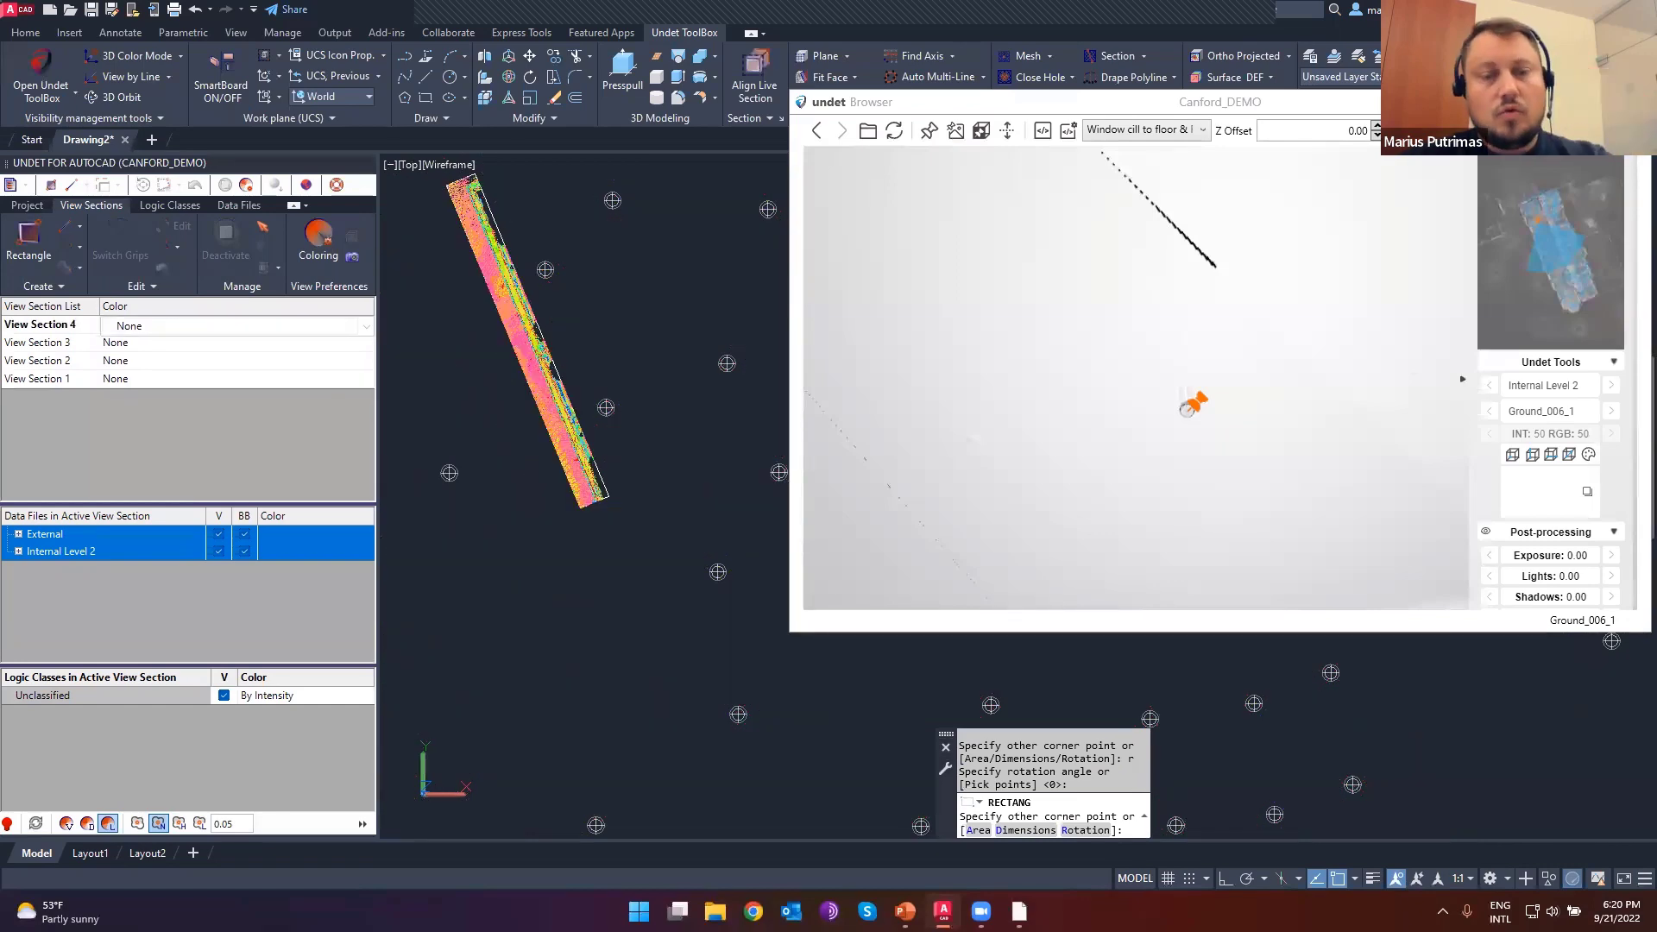
- Orbit the new view section to face the facade and colour its Unclassified points by Source
scroll(597, 494, "down", 5)
middle_click_drag(580, 558, 690, 312, "shift")
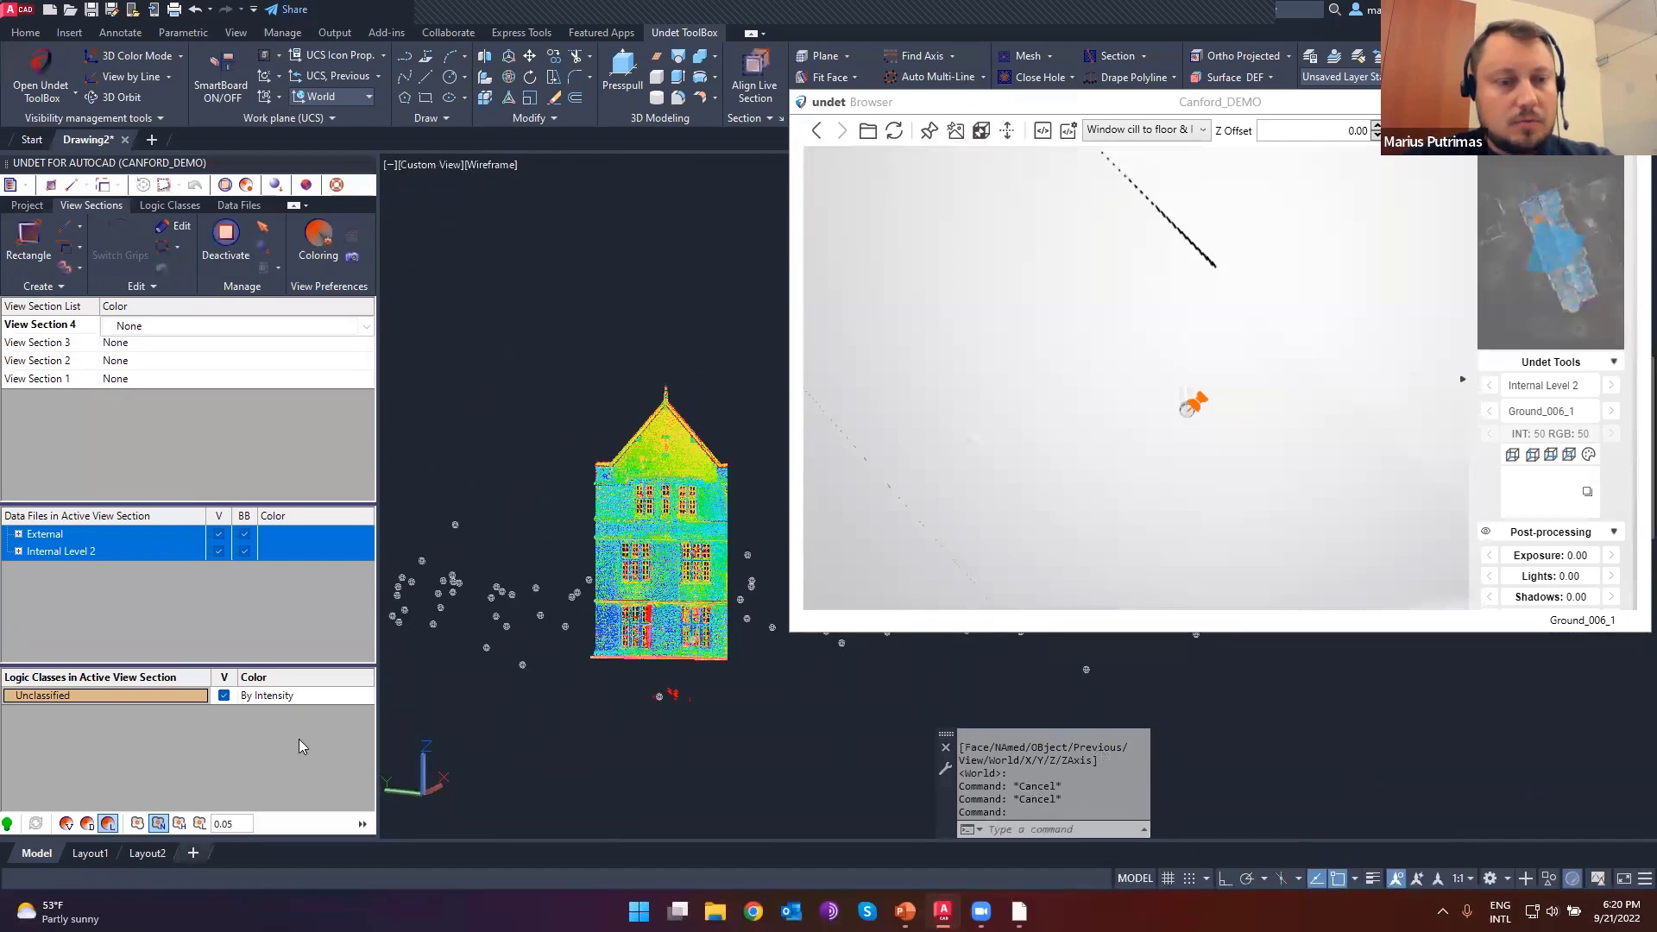
left_click(344, 701)
left_click(344, 701)
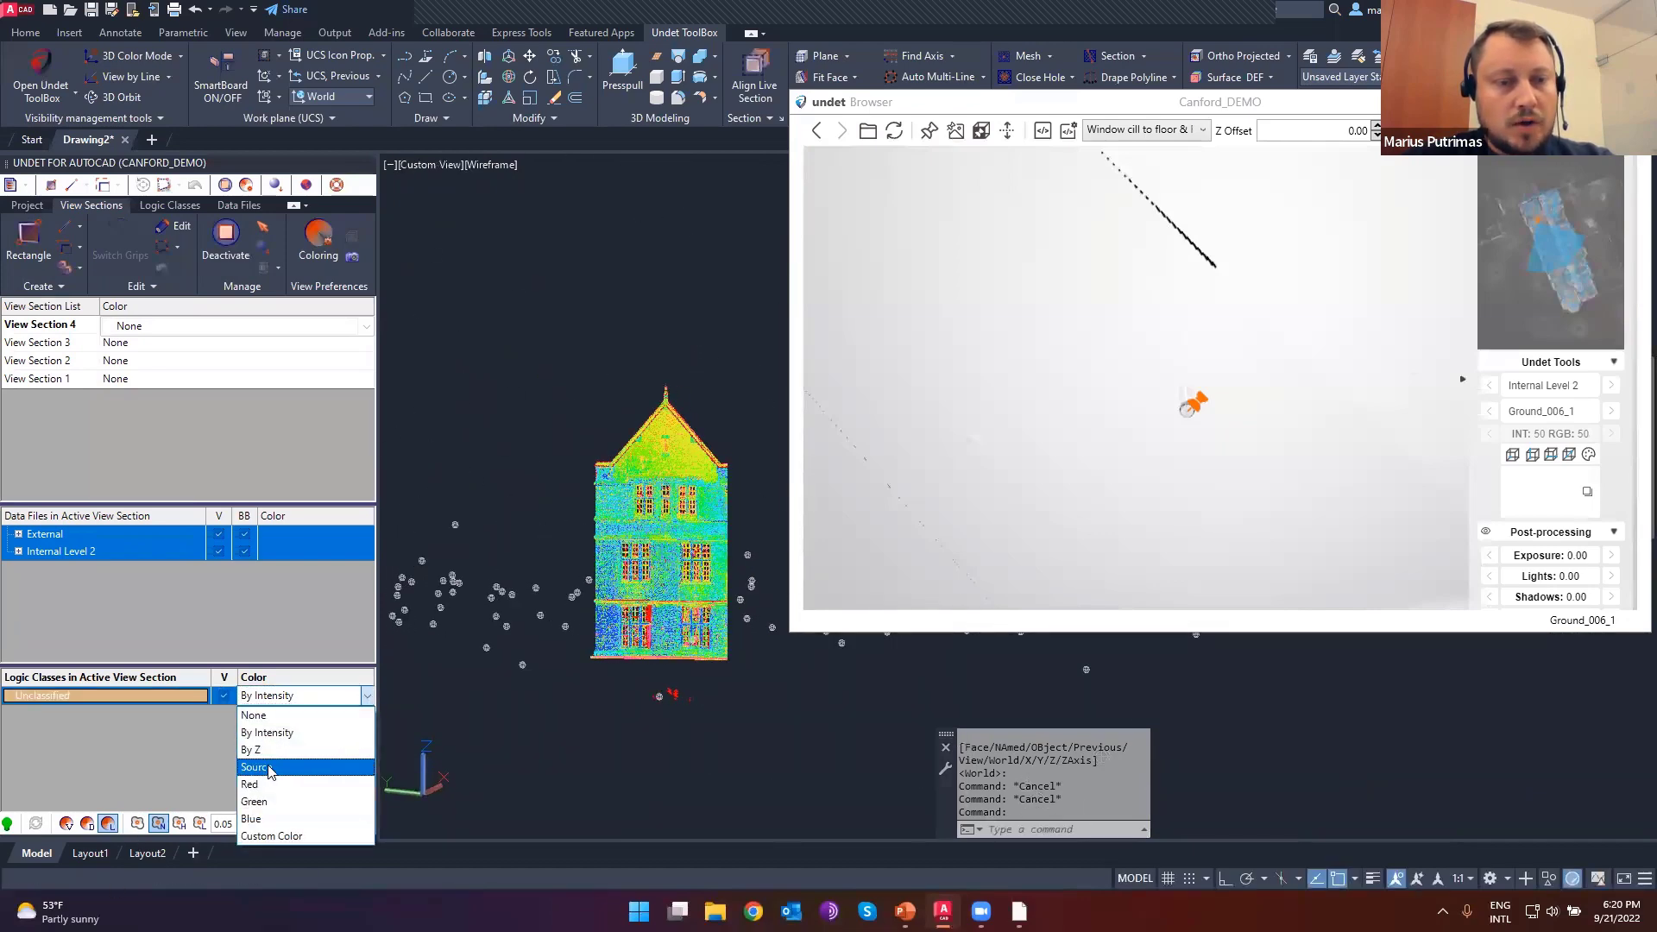
left_click(267, 766)
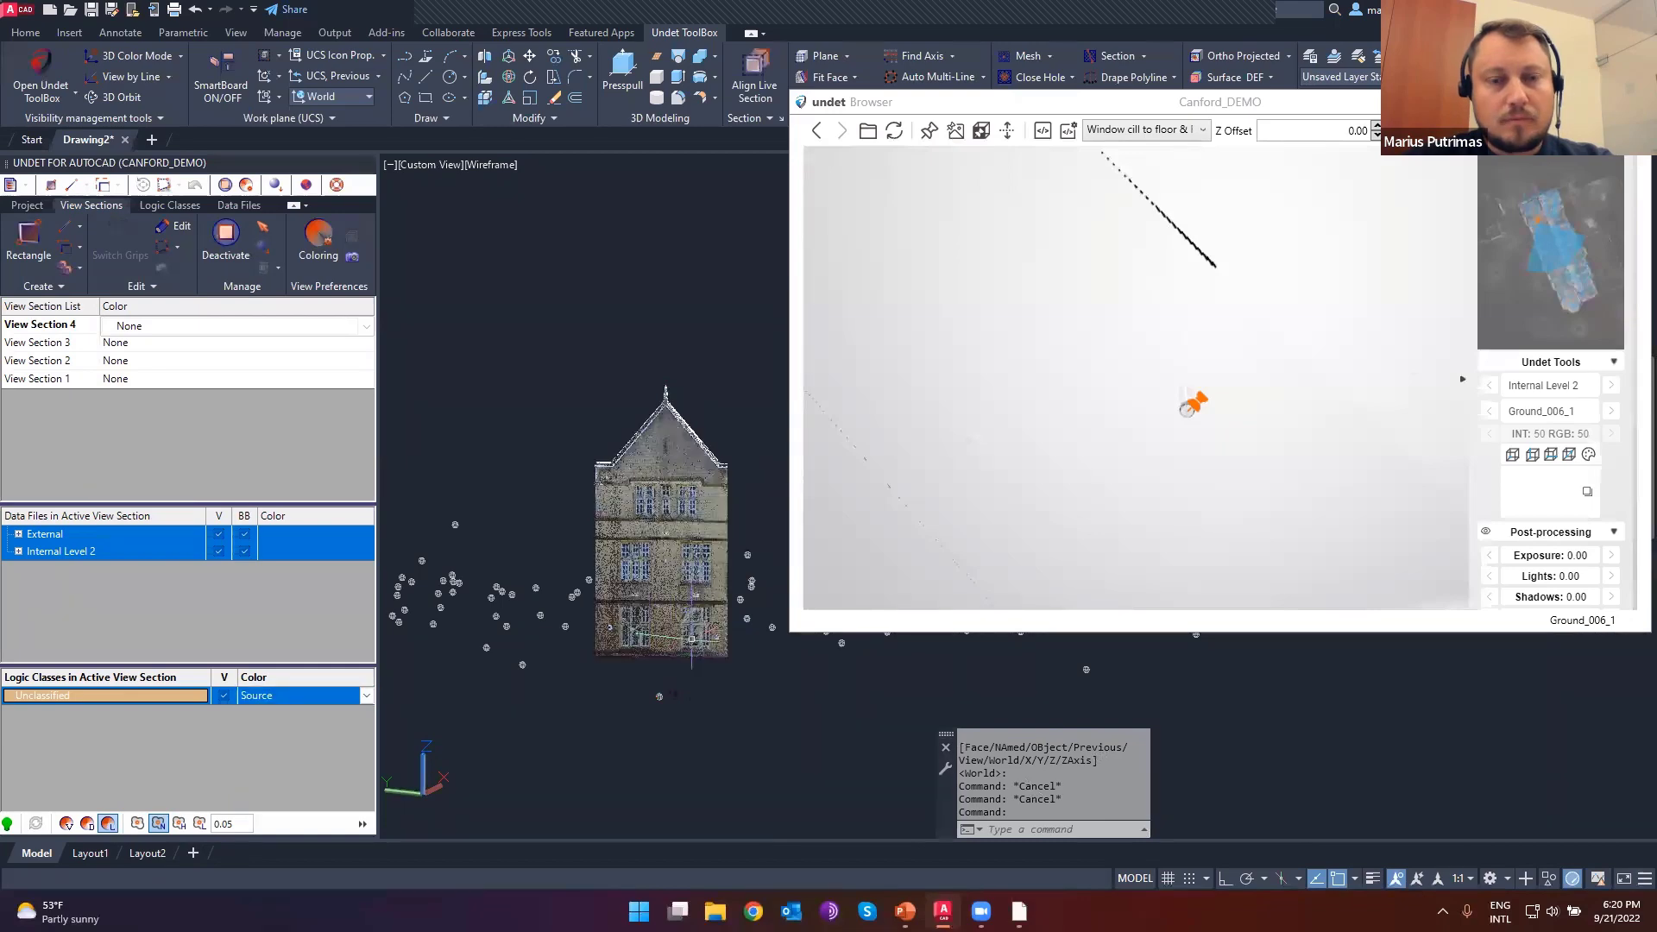
scroll(657, 604, "up", 3)
middle_click_drag(658, 604, 611, 552)
scroll(574, 595, "down", 5)
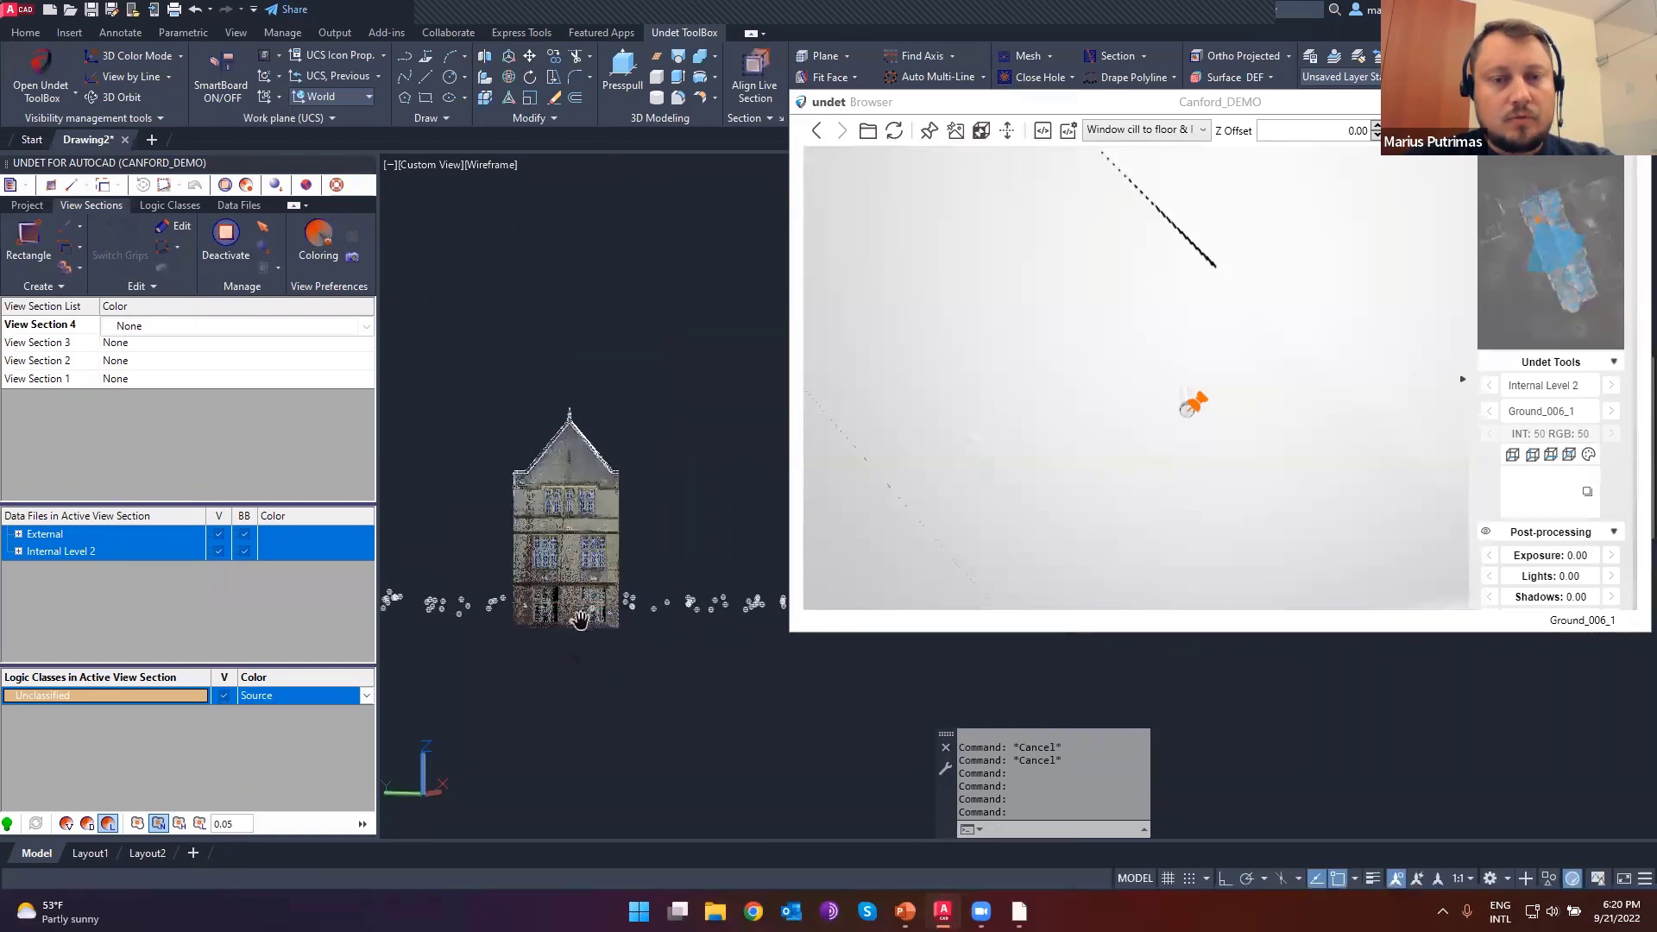
- Pick a base point on the facade to find matching panoramas and accept the External_272_1 panorama
scroll(384, 629, "up", 3)
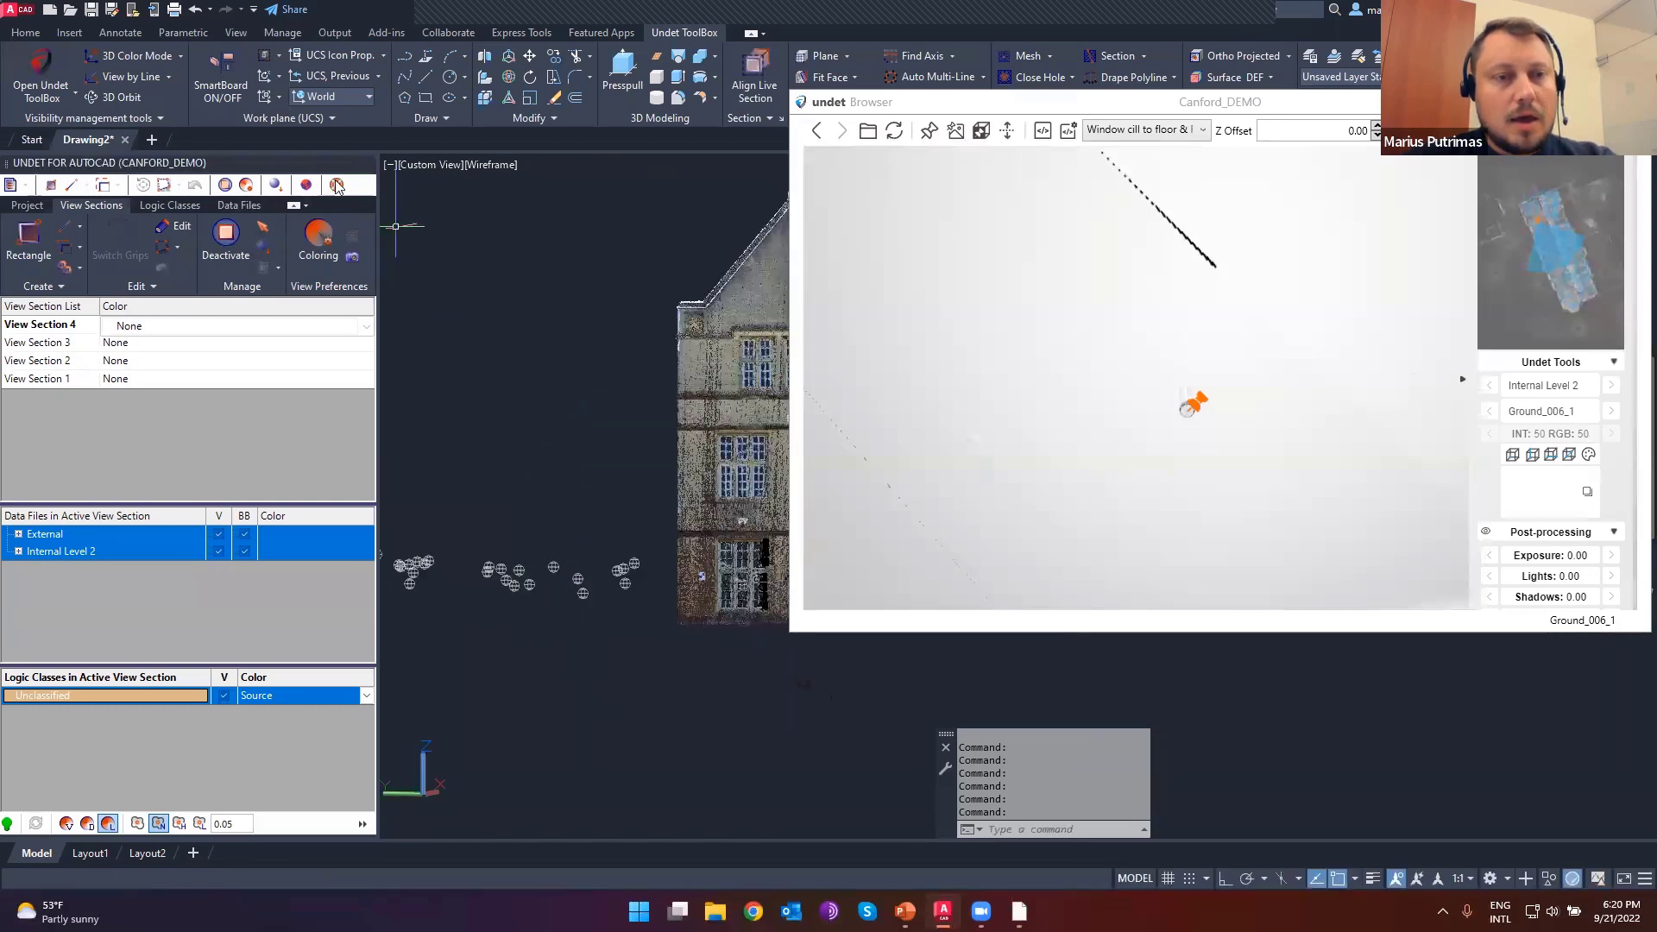
middle_click_drag(647, 461, 558, 458)
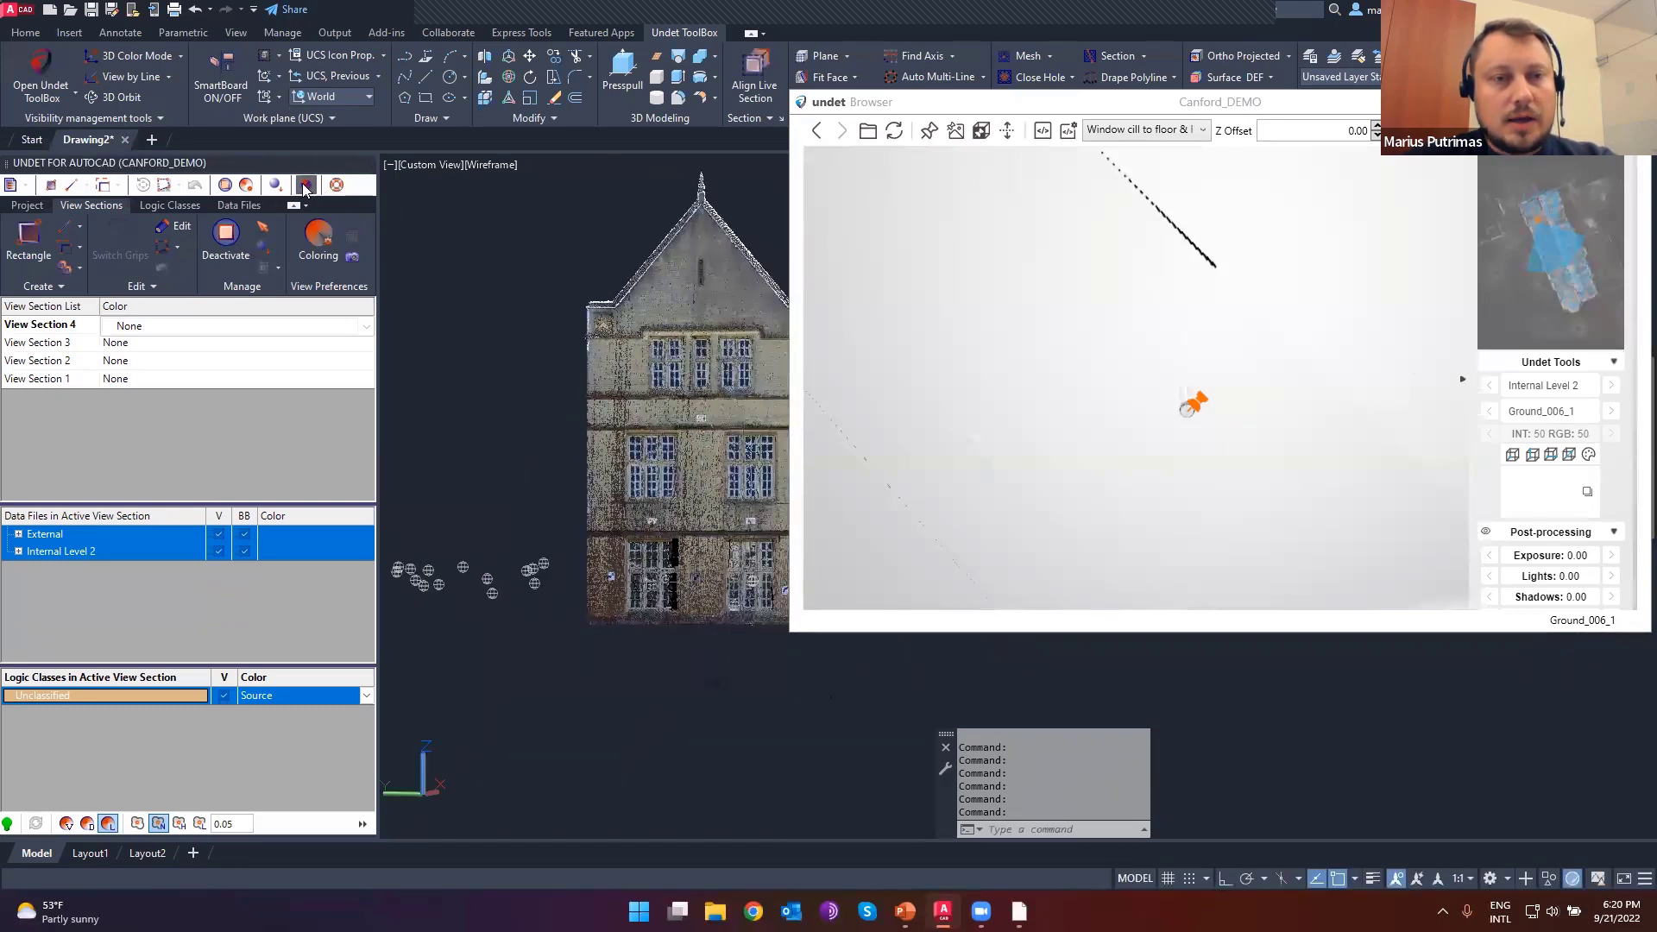
left_click(306, 187)
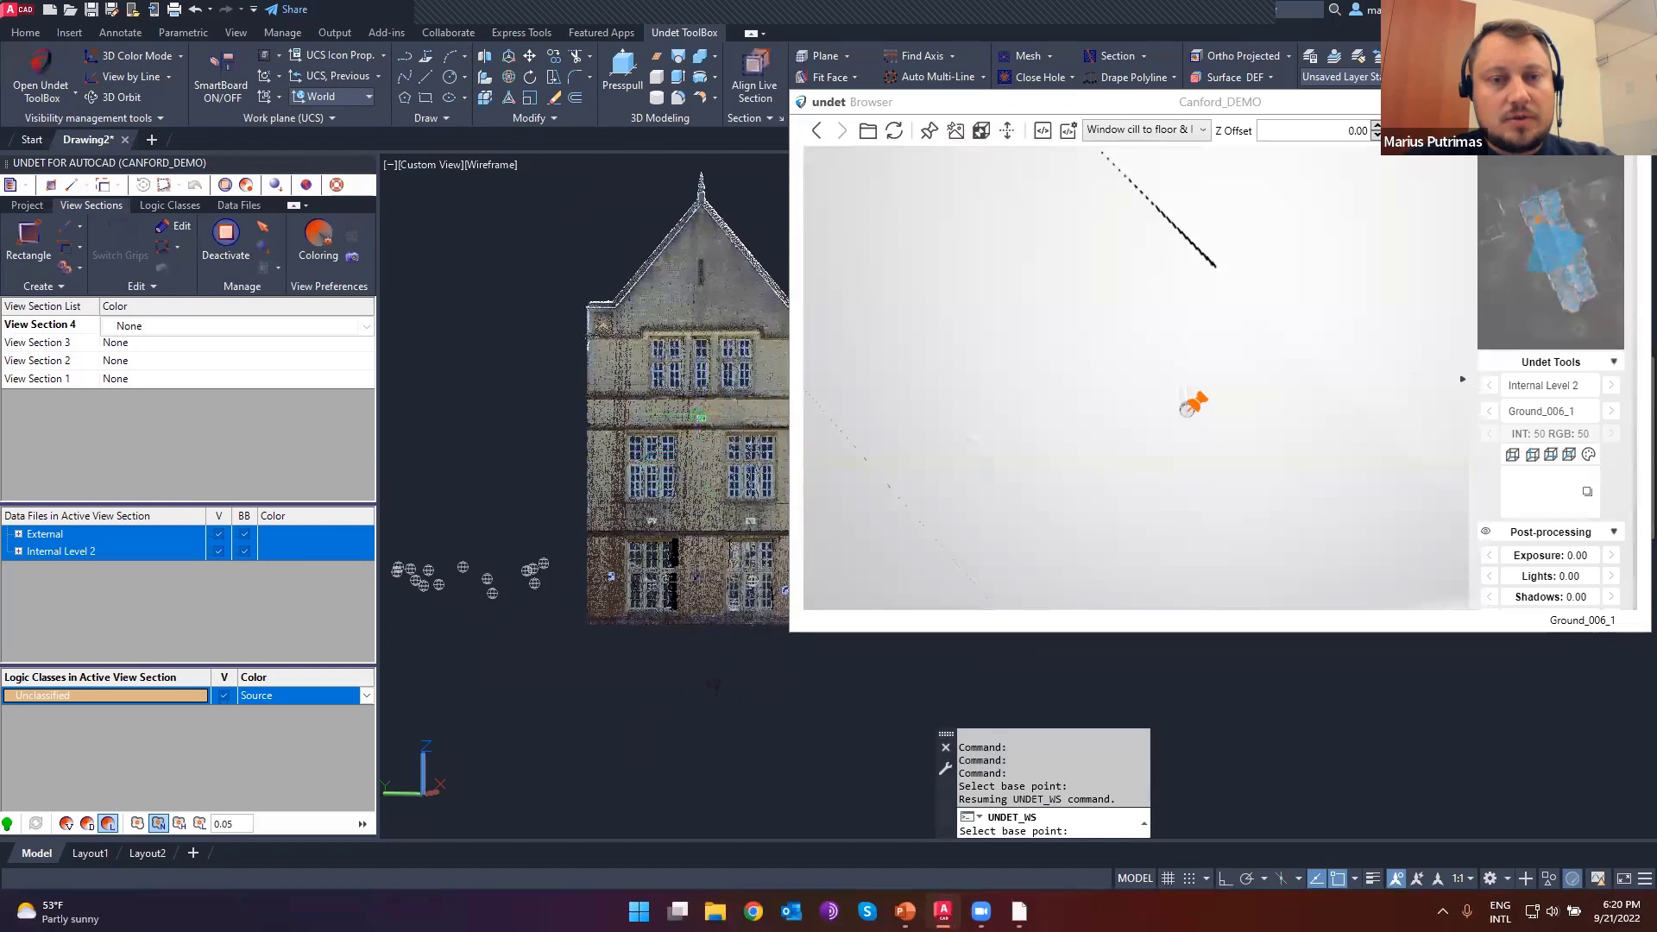
left_click(1220, 441)
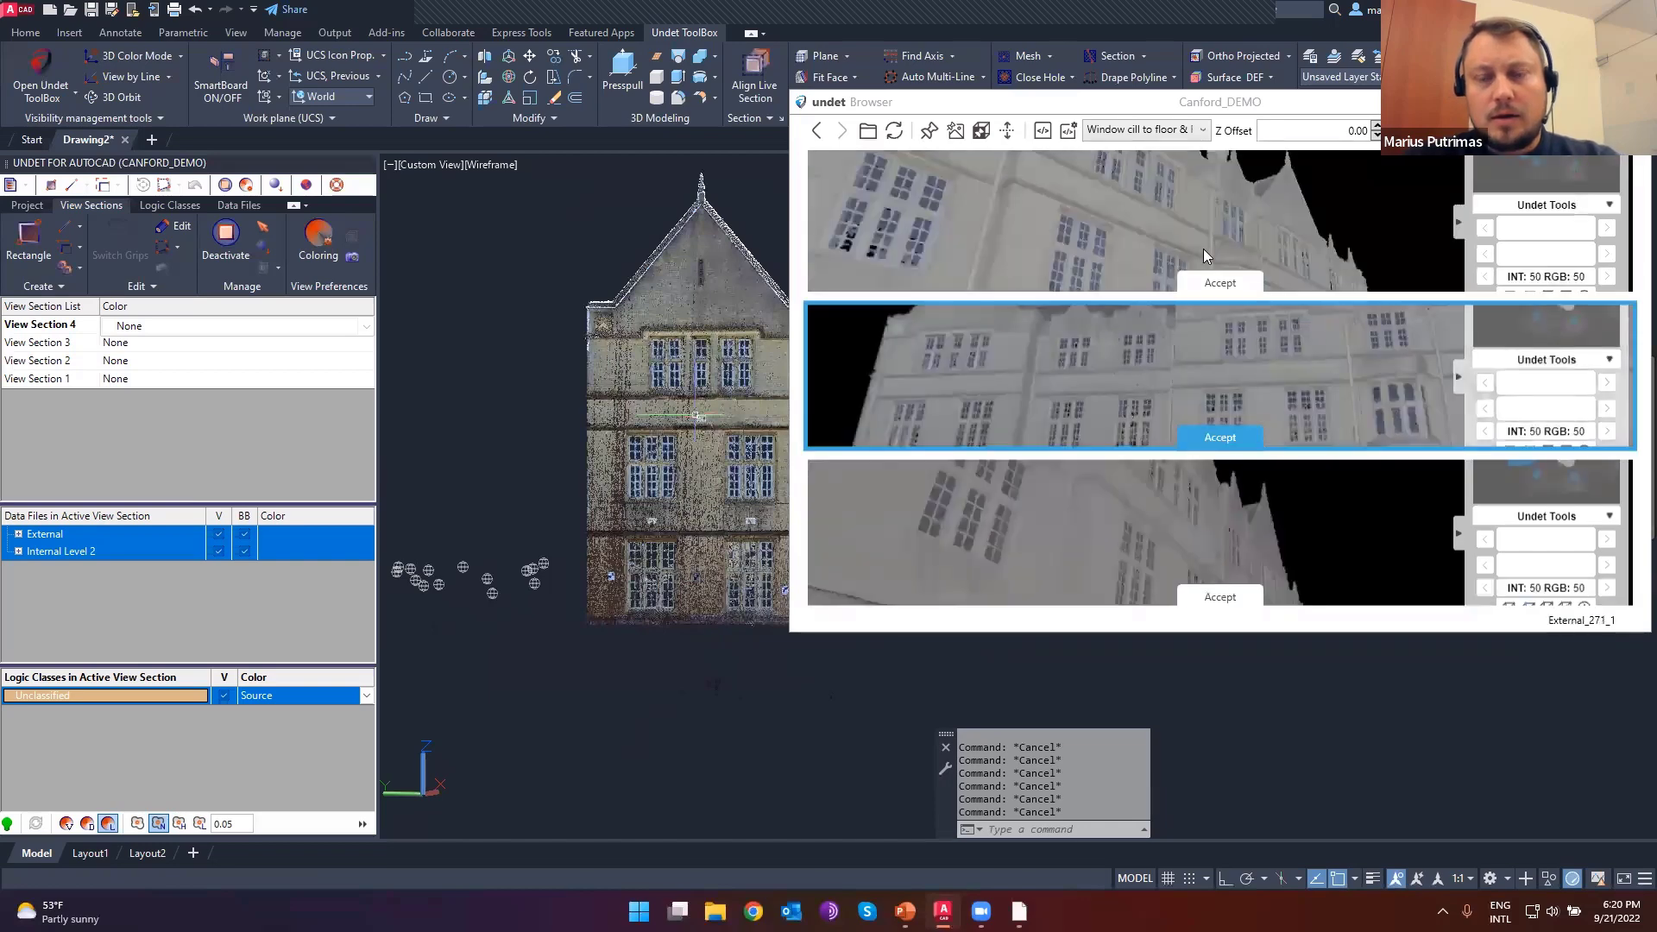
left_click(1216, 437)
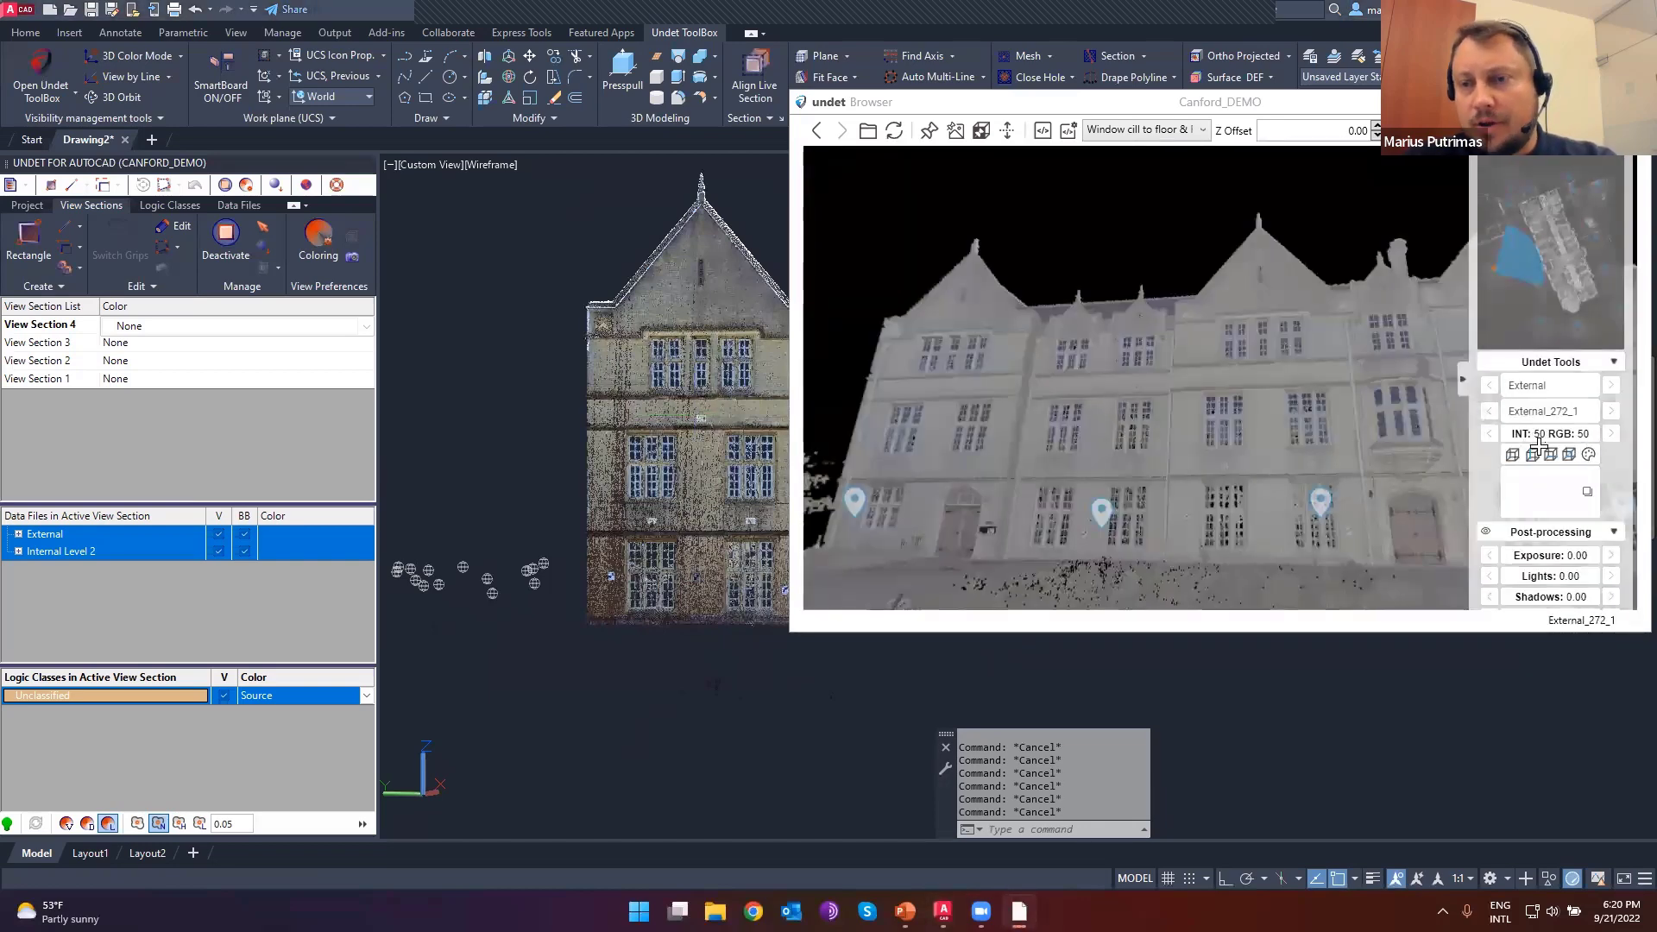
- Blend the External_272_1 panorama to RGB 100 and move the view section to a point picked just above the projecting bay window
left_click_drag(1536, 434, 1592, 433)
left_click_drag(1311, 391, 1109, 318)
scroll(1263, 344, "up", 3)
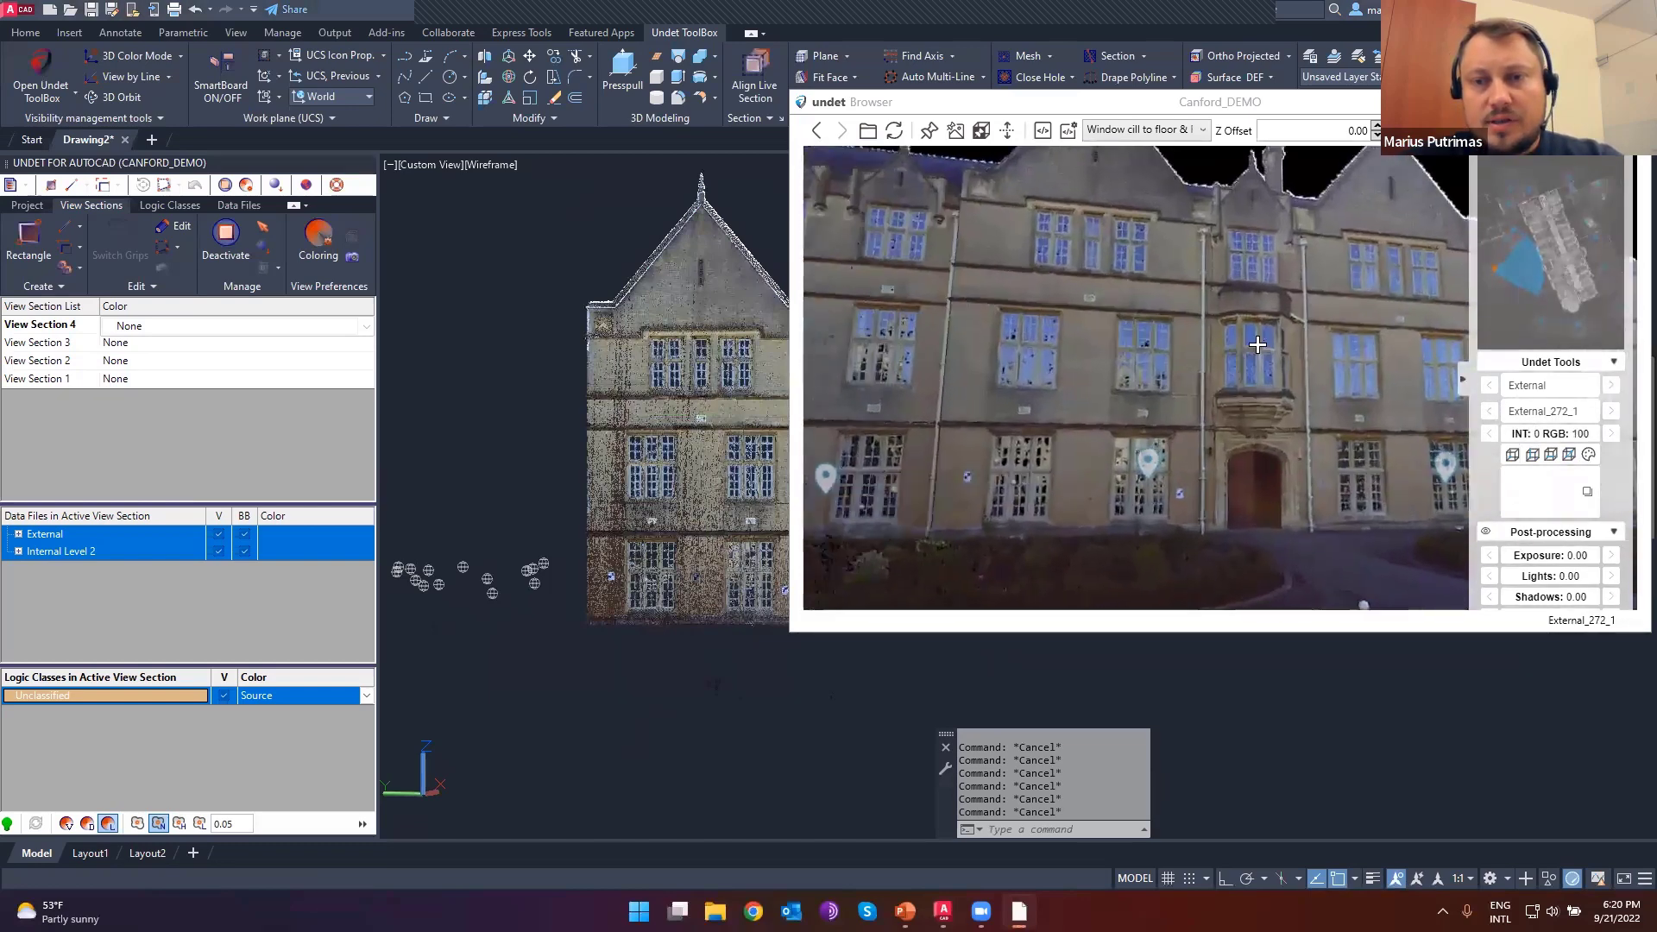
left_click_drag(1256, 344, 1125, 337)
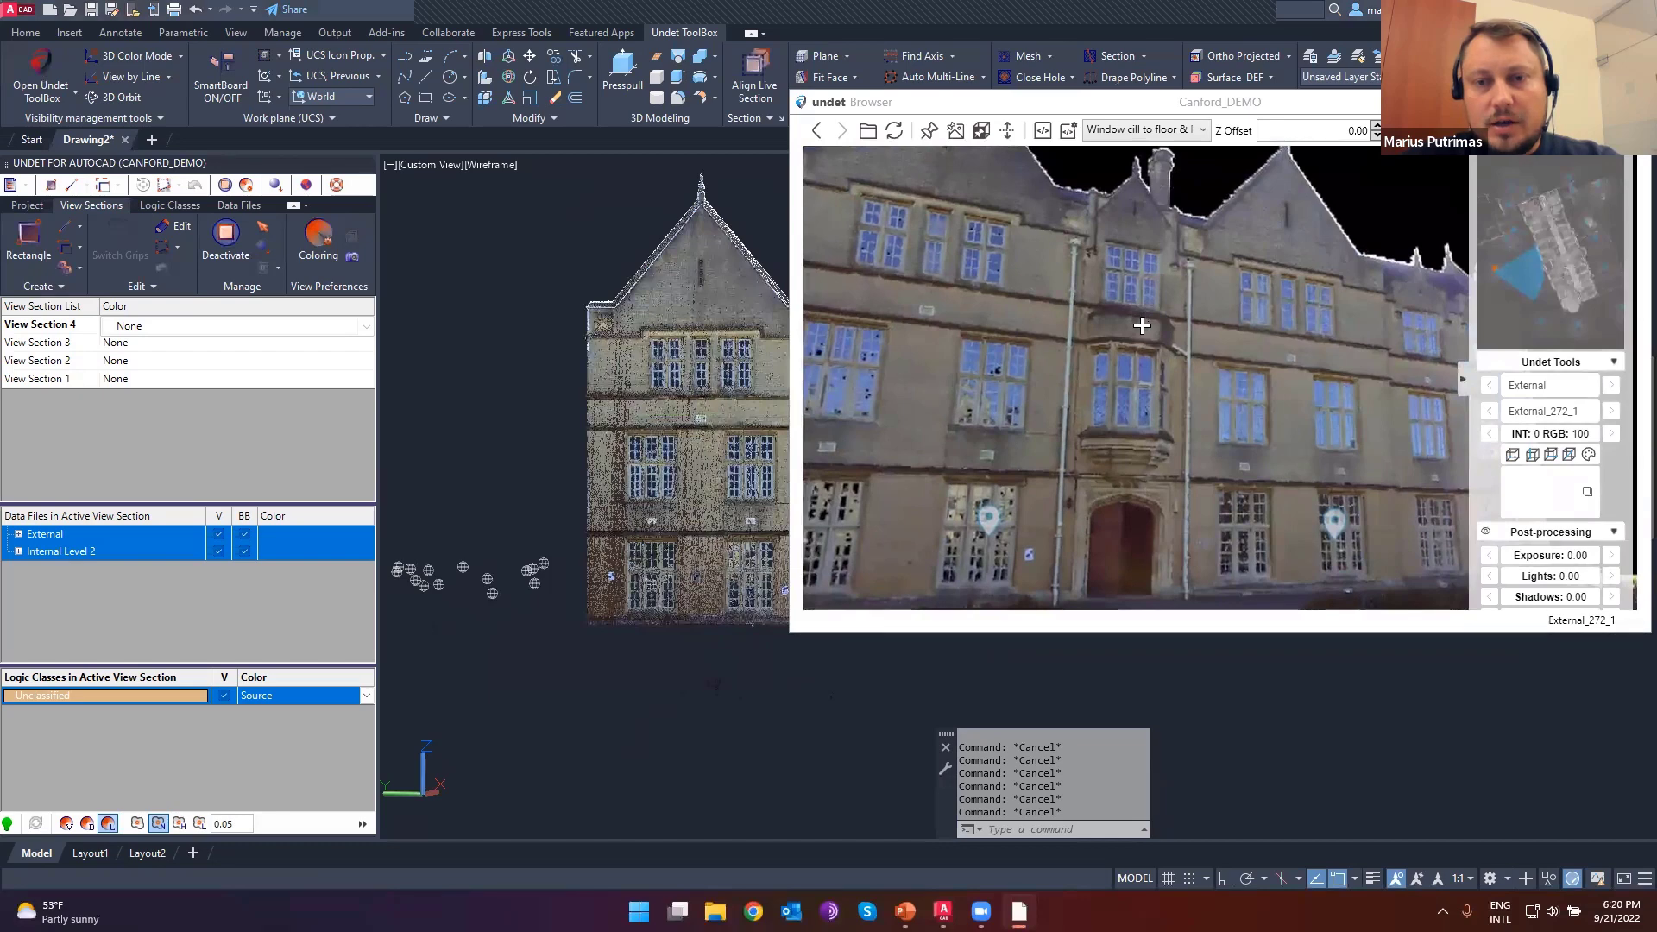
left_click(550, 400)
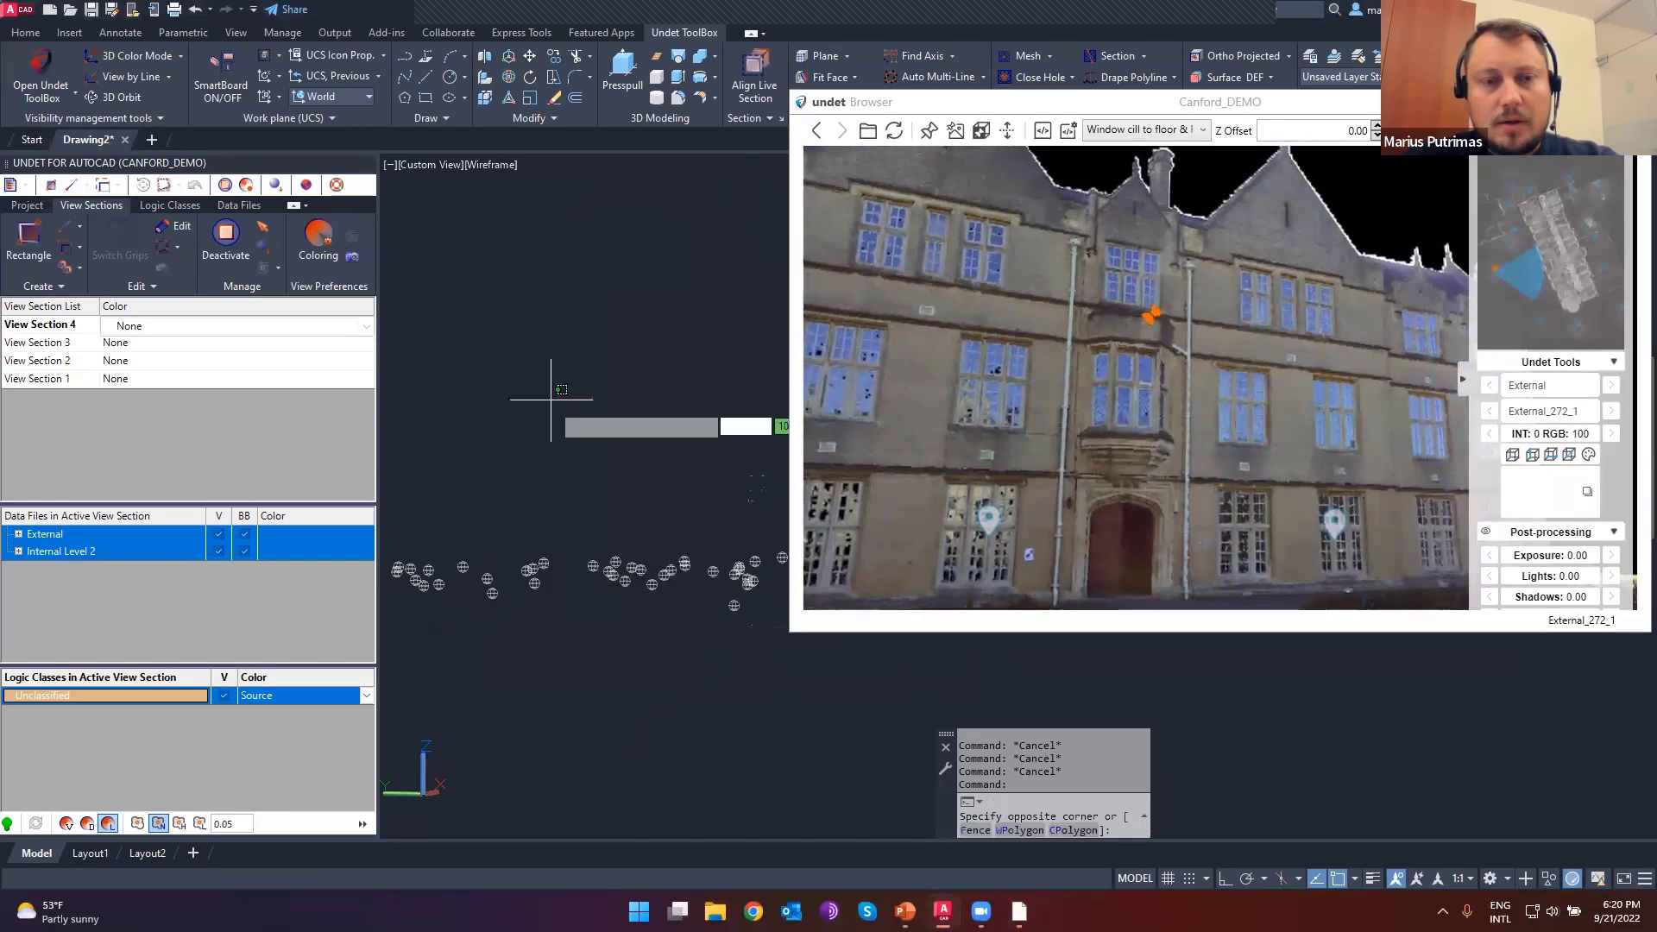
key("Escape")
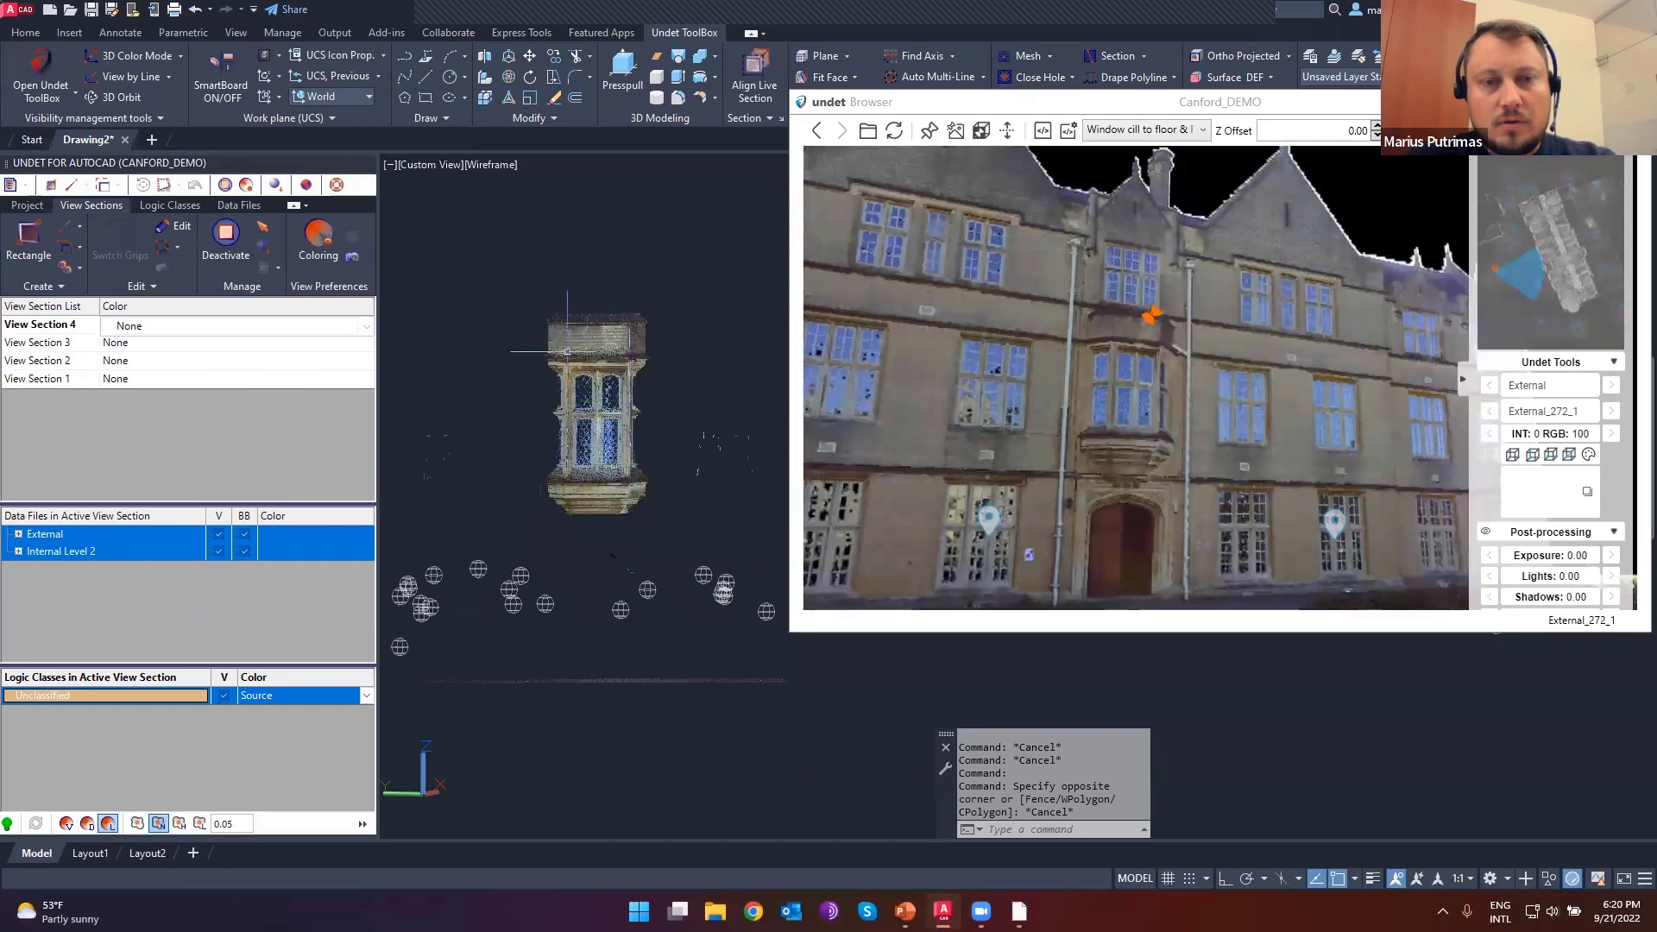
scroll(567, 352, "up", 2)
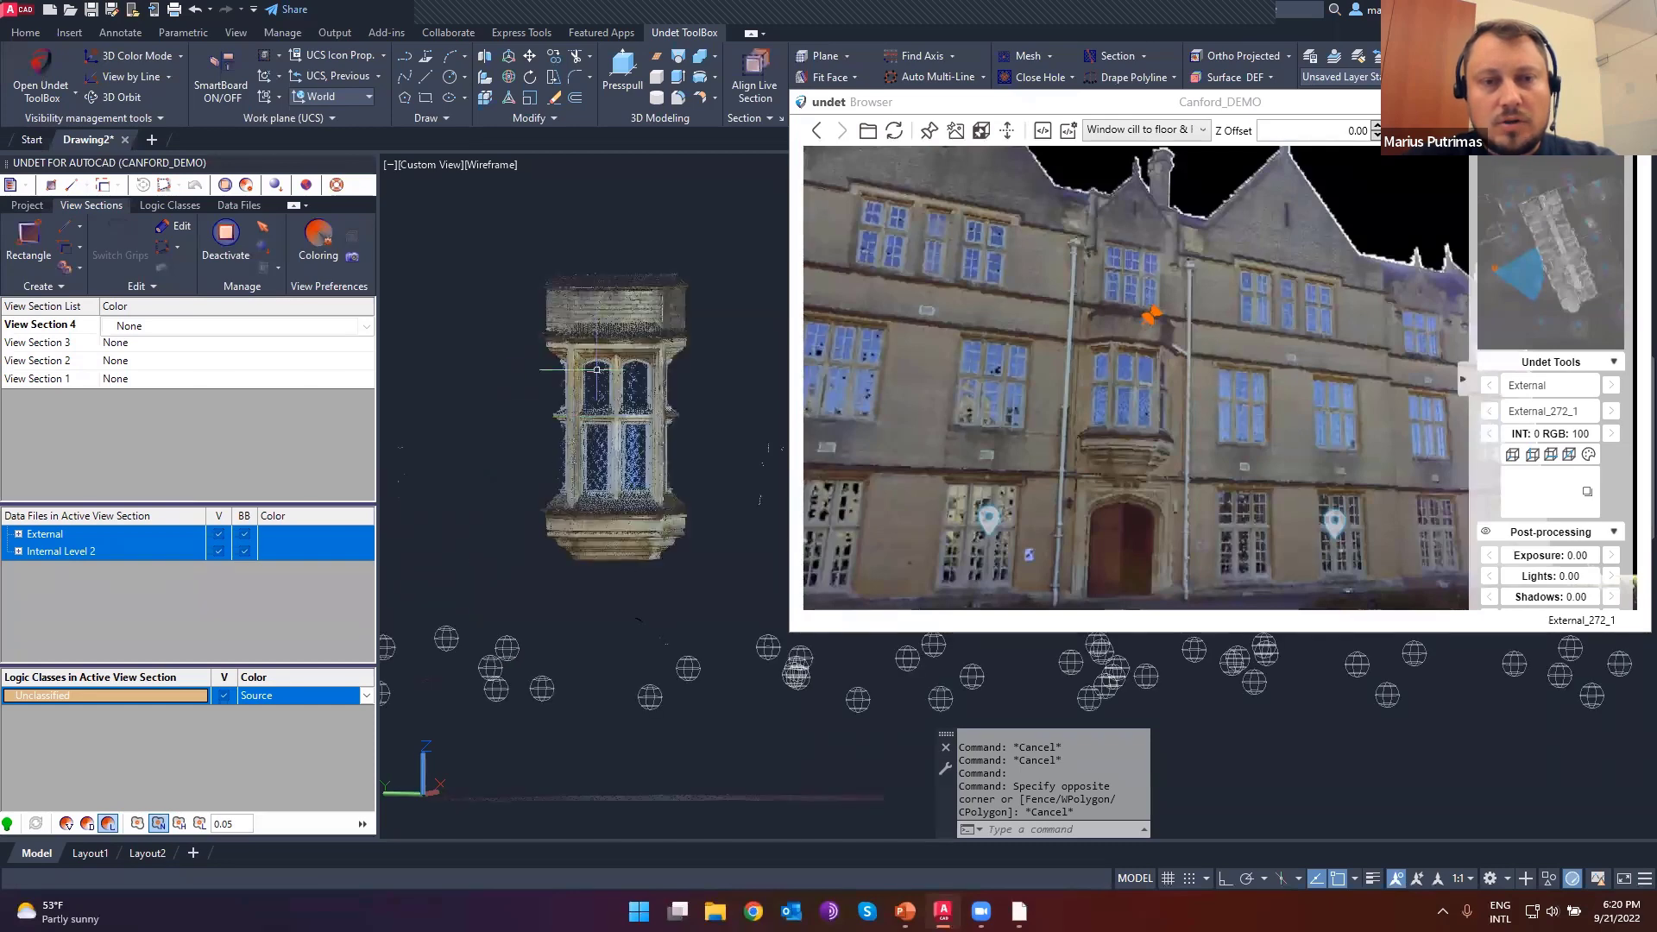
- Move the view section to a point picked in the panorama on the small central gable above the bay window
left_click_drag(1164, 298, 1176, 321)
left_click(1166, 300)
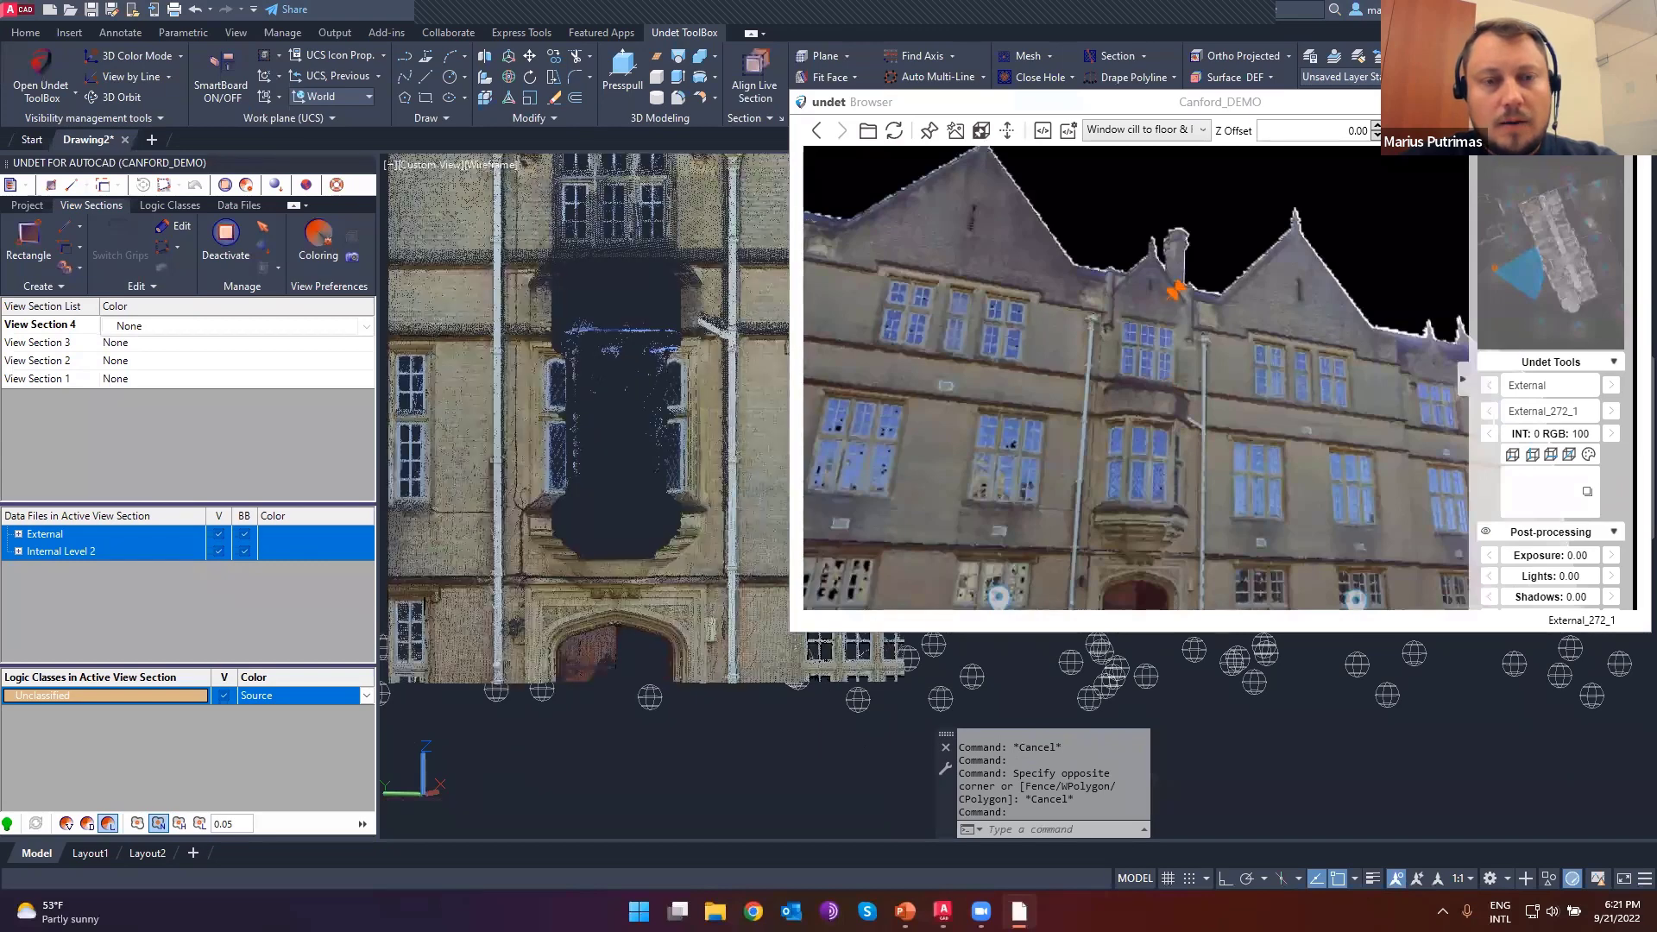
scroll(649, 316, "down", 3)
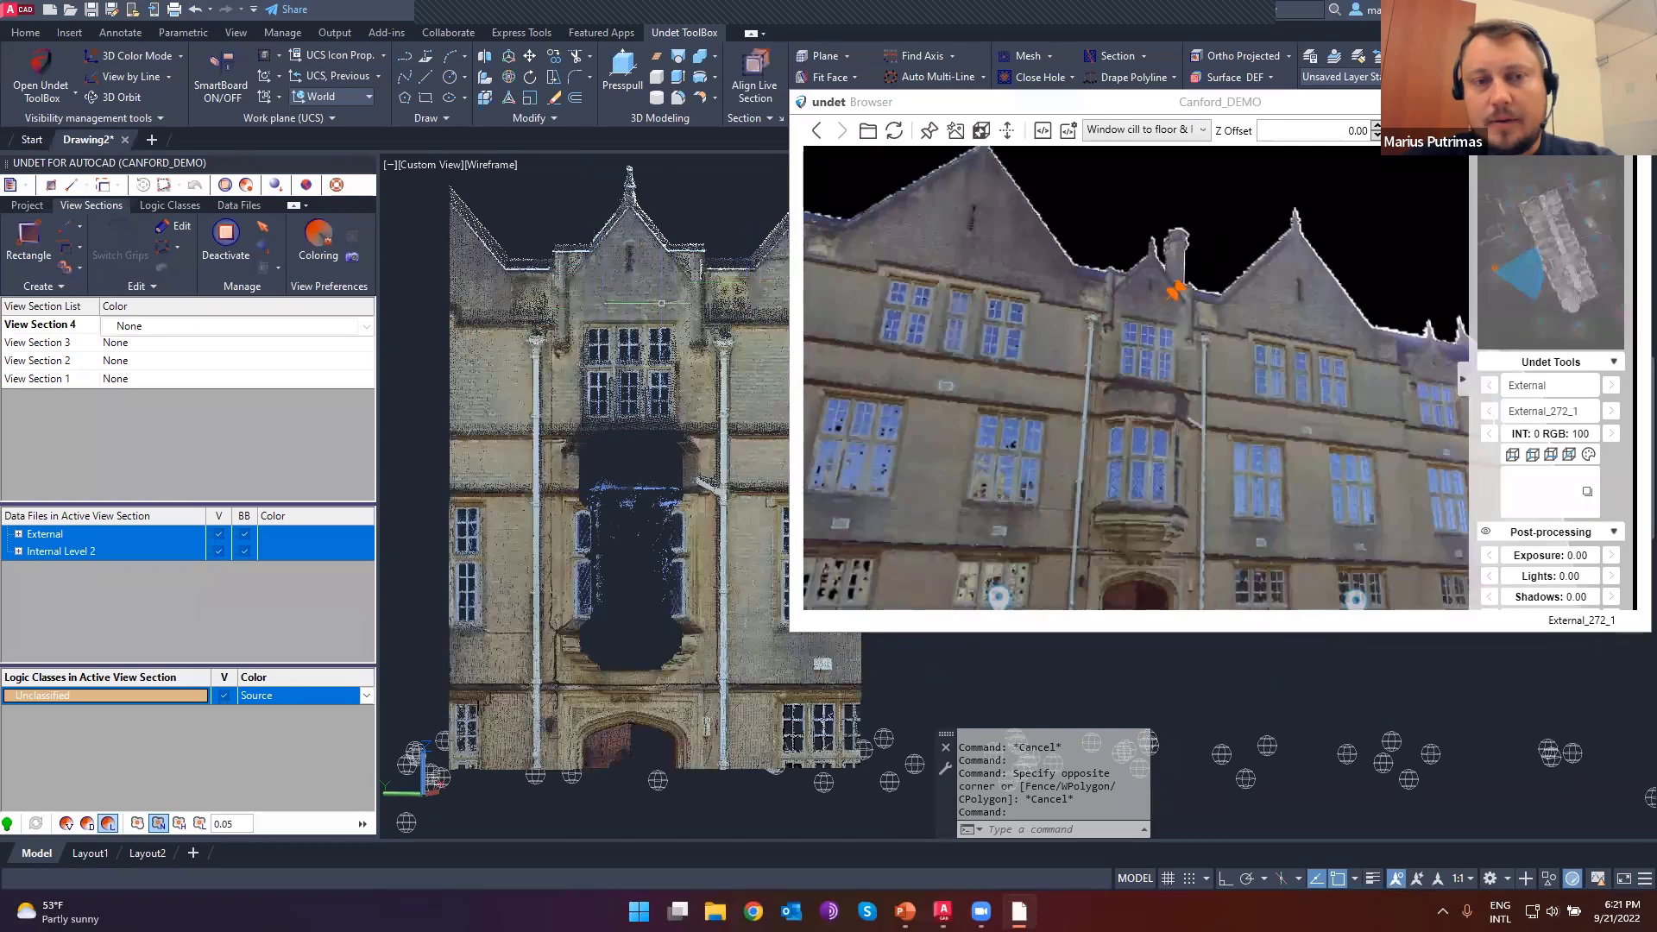
middle_click_drag(661, 303, 587, 385)
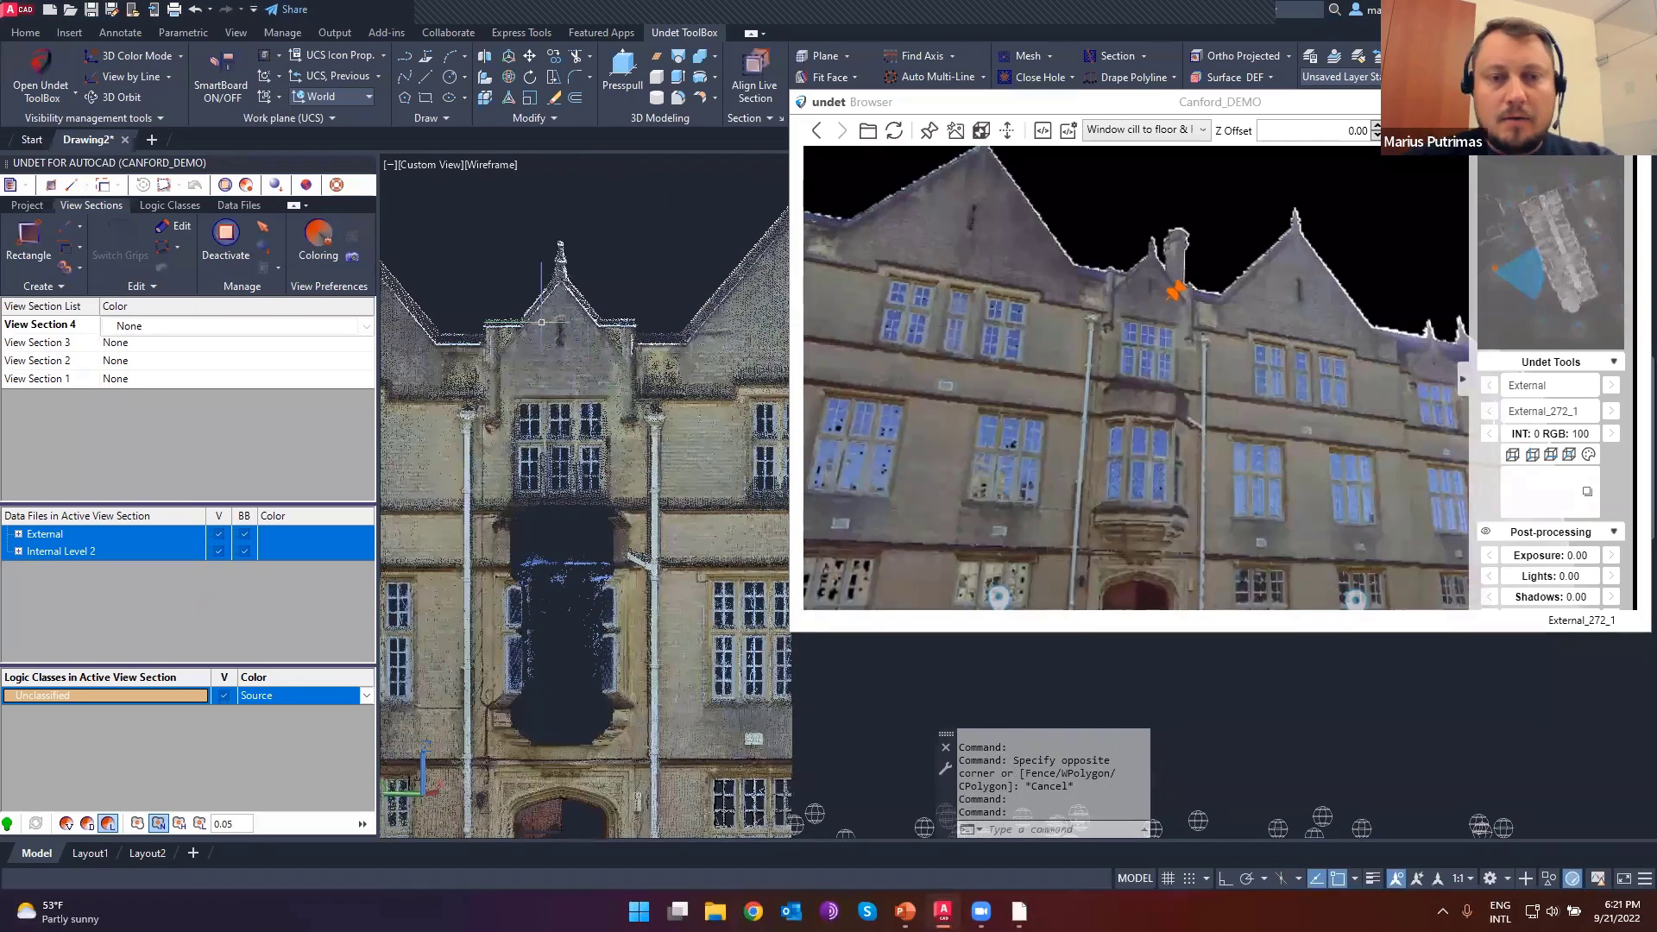
- Move the view section back to a point picked on the chimney behind the small central gable
left_click(1178, 257)
middle_click_drag(587, 259, 542, 454)
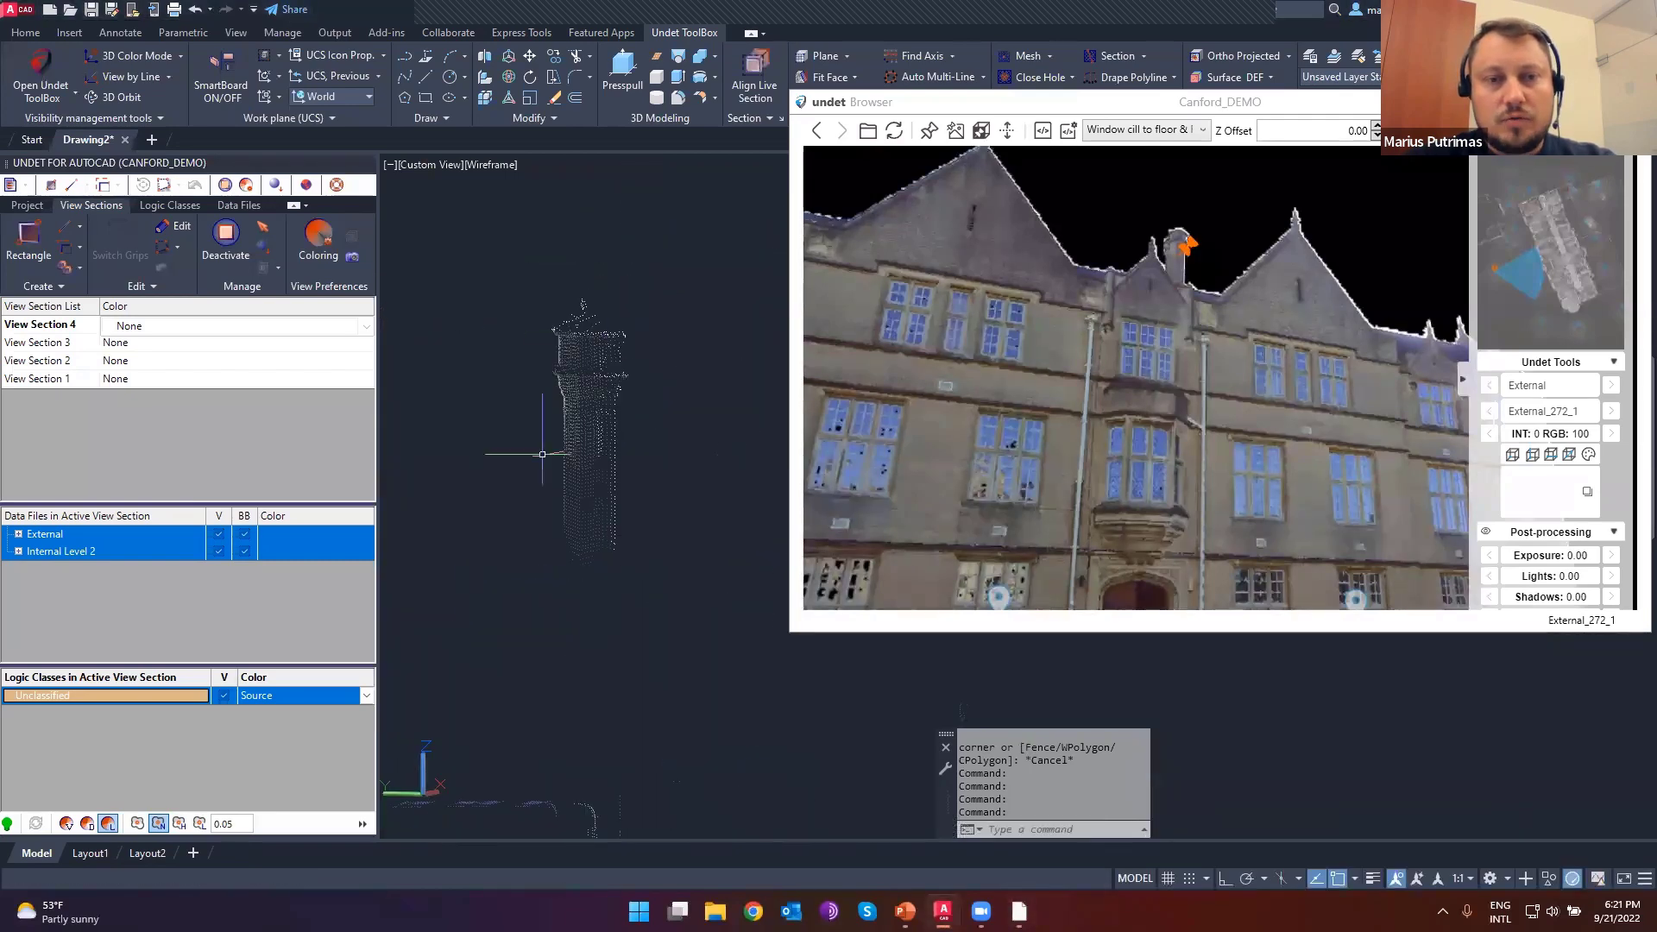
scroll(558, 434, "down", 4)
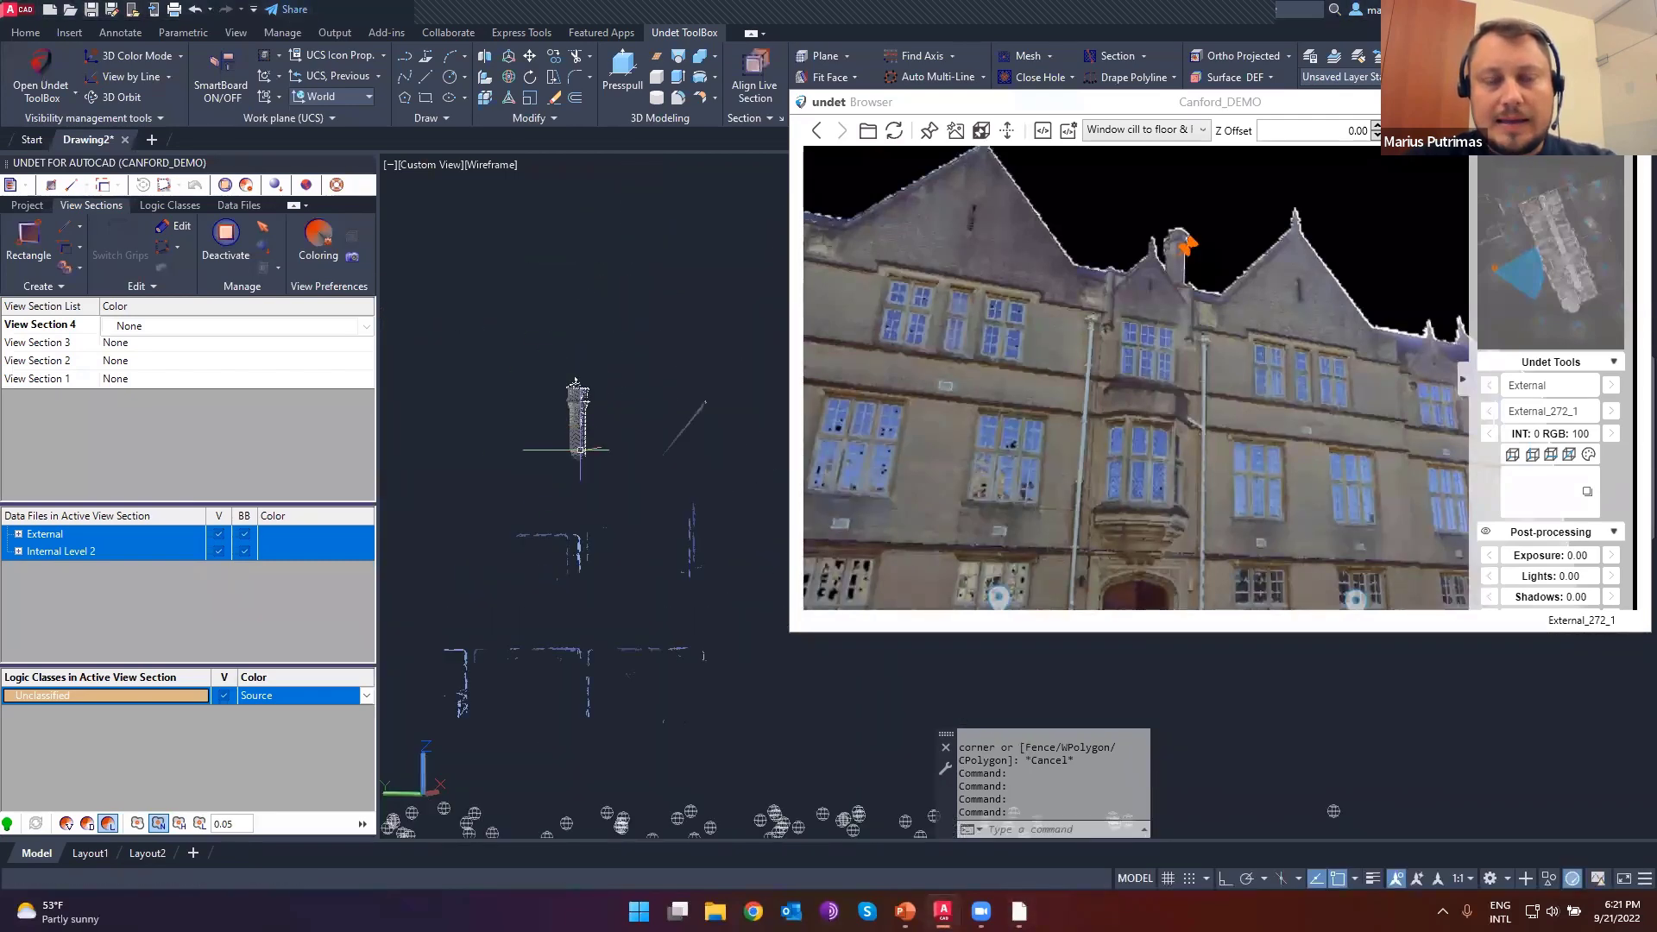
- Move the view section to a point picked on the wall beside the entrance bay, between the ground-floor and first-floor windows
left_click_drag(1099, 414, 1092, 289)
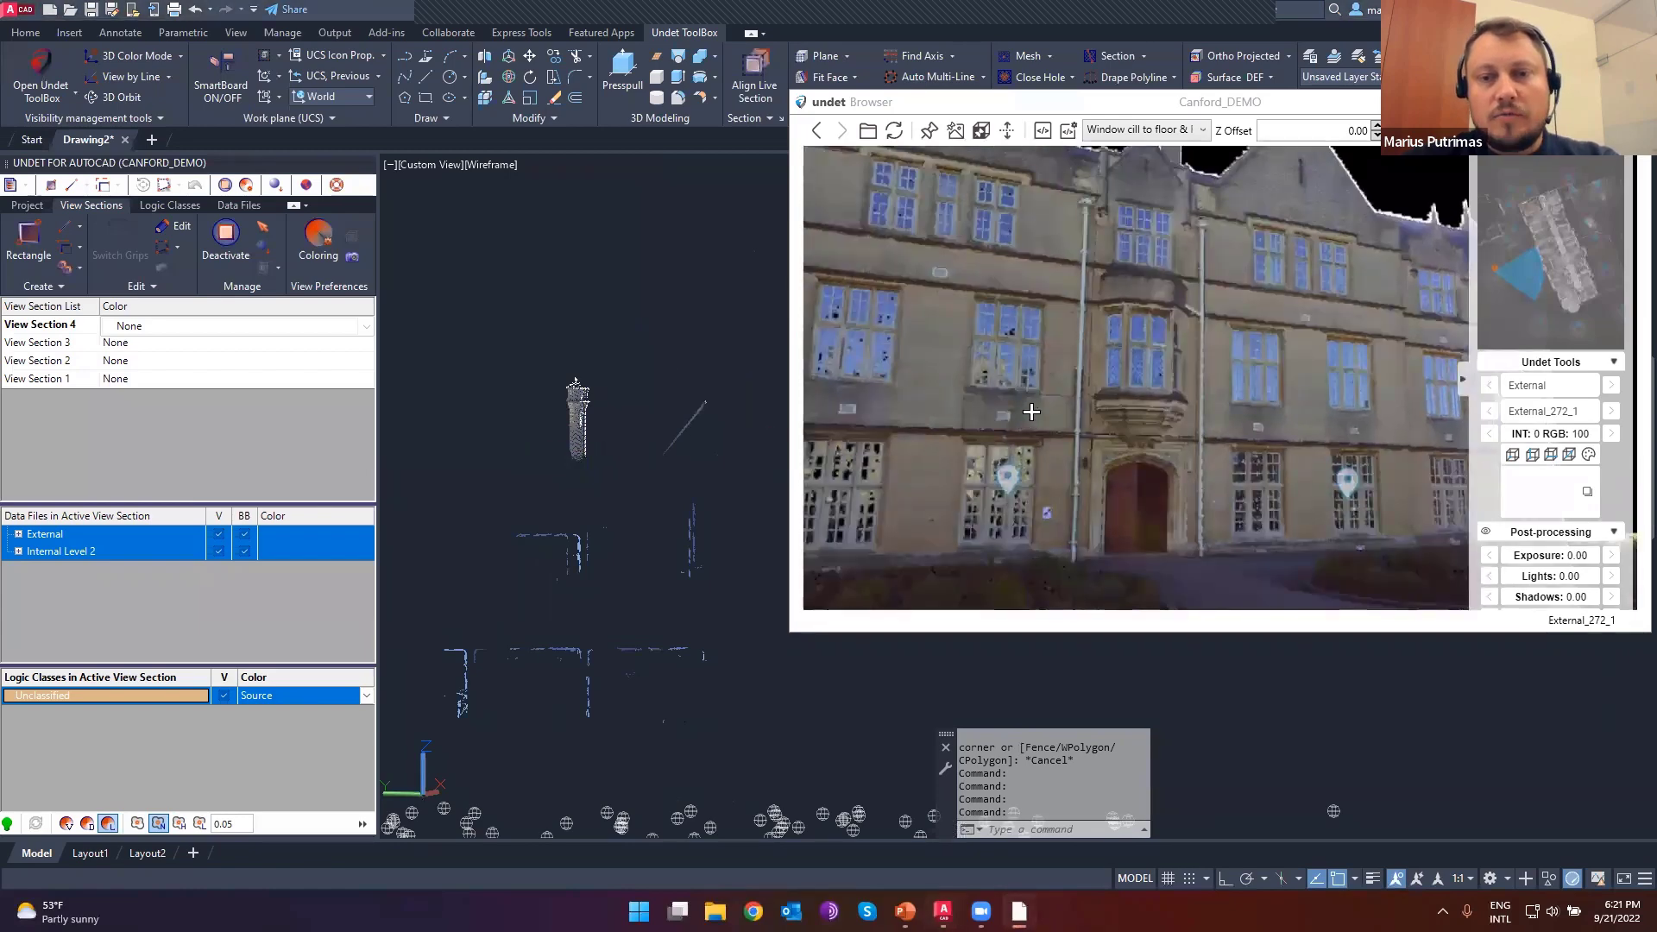
left_click(1032, 412)
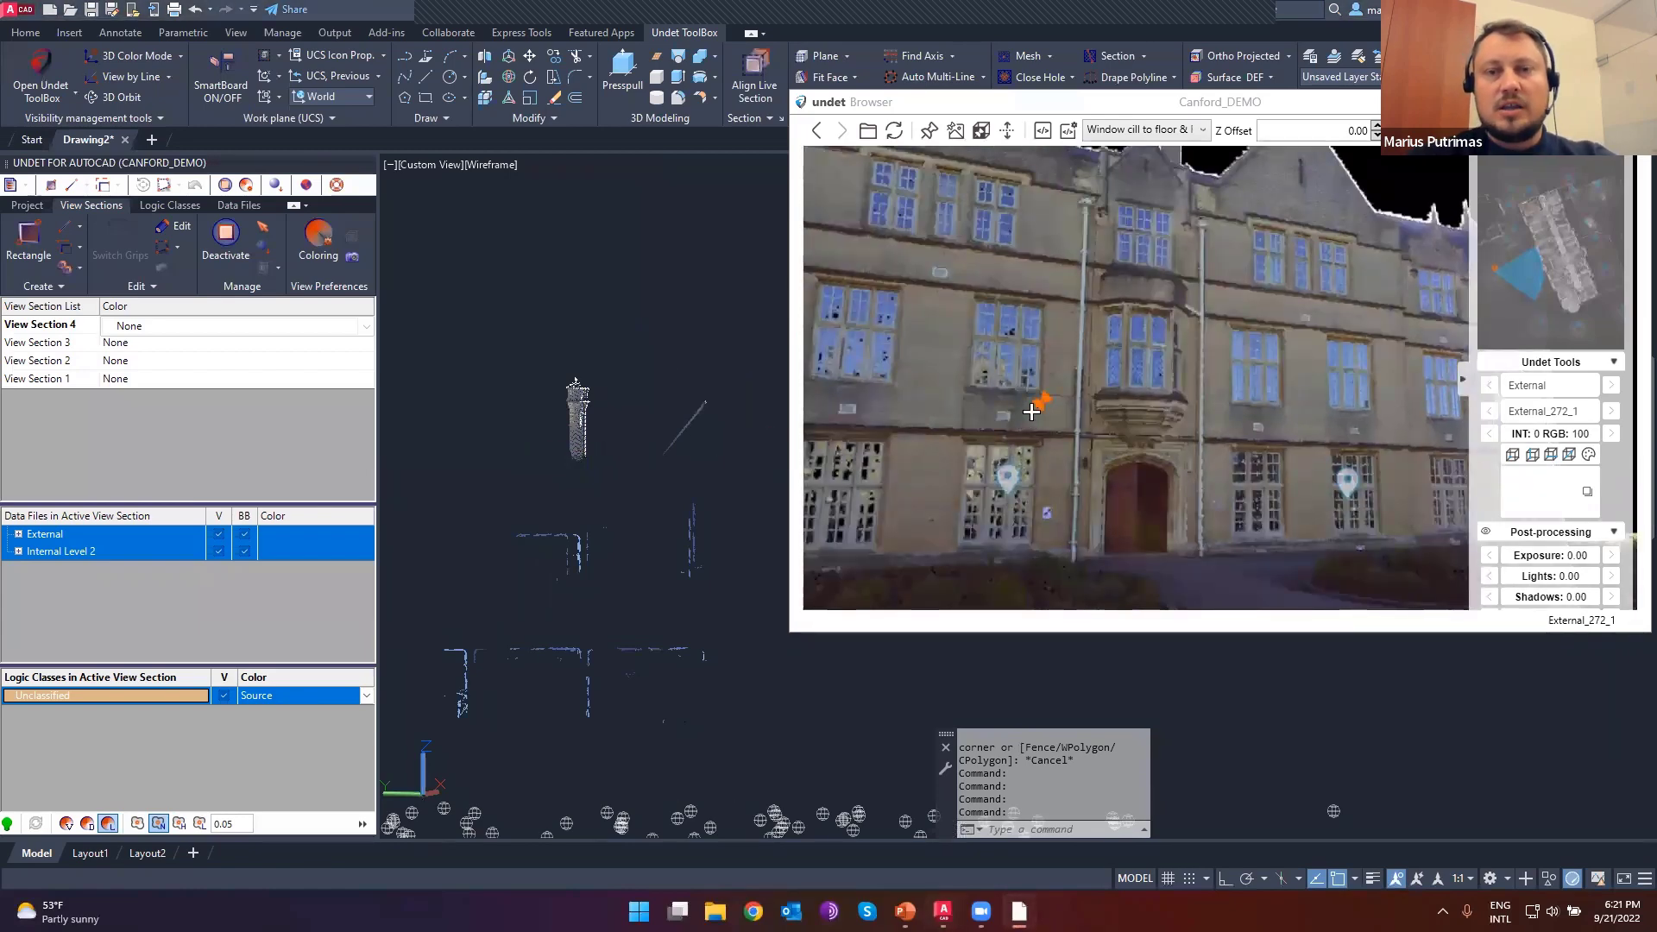
left_click(596, 455)
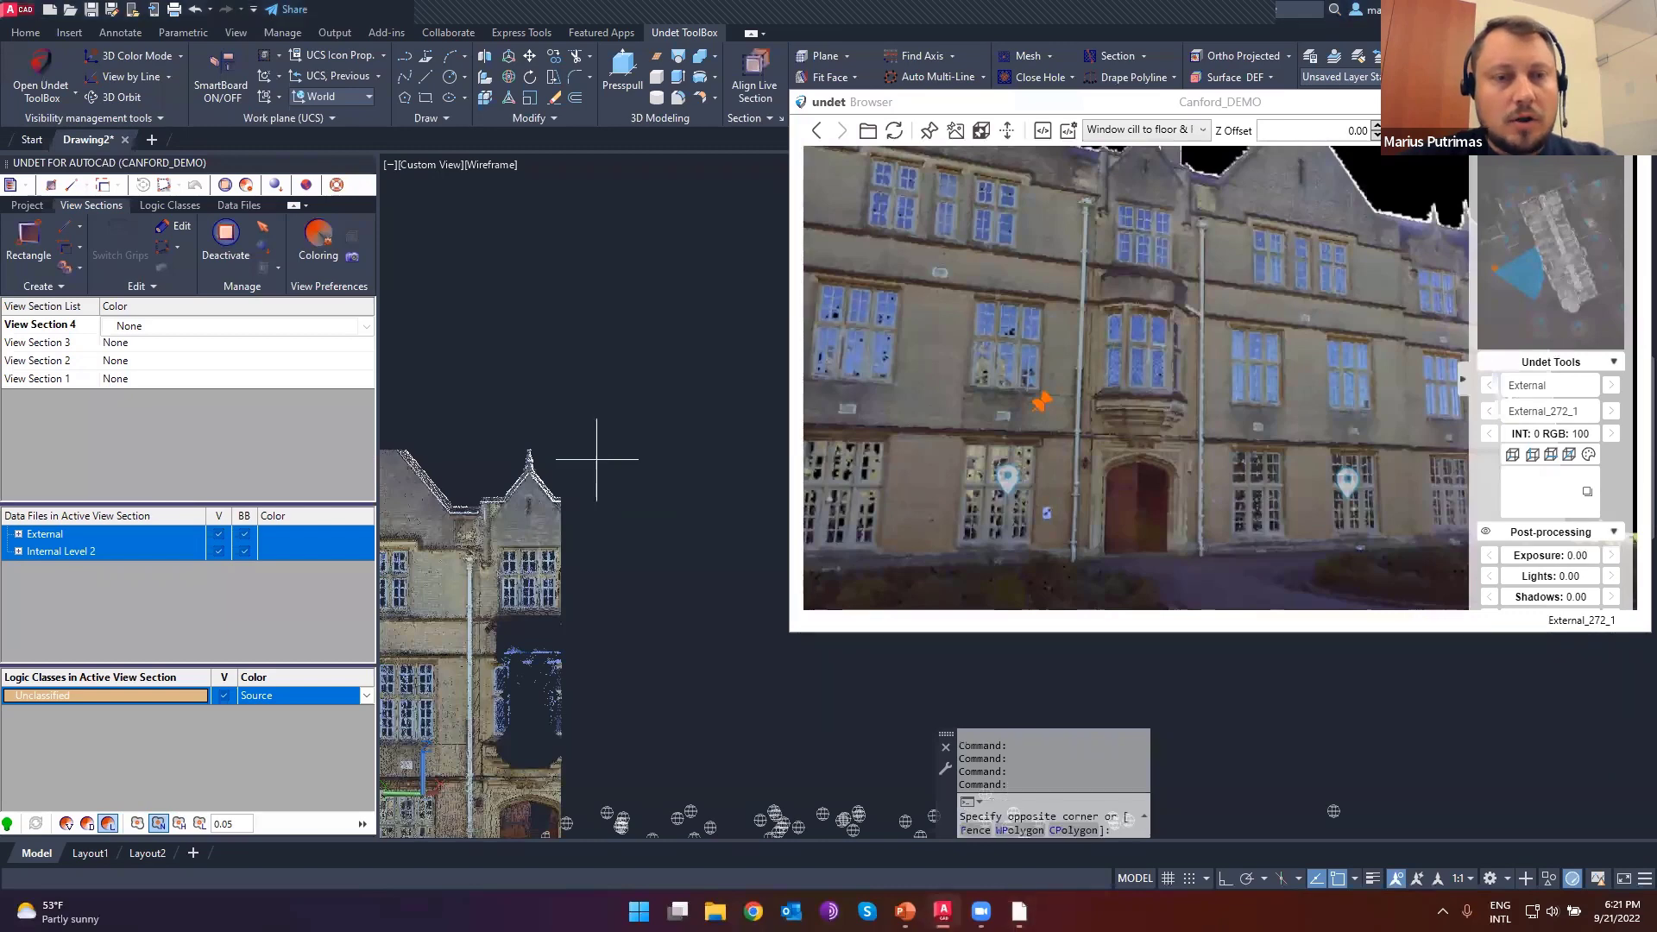
scroll(595, 455, "down", 4)
key("Escape")
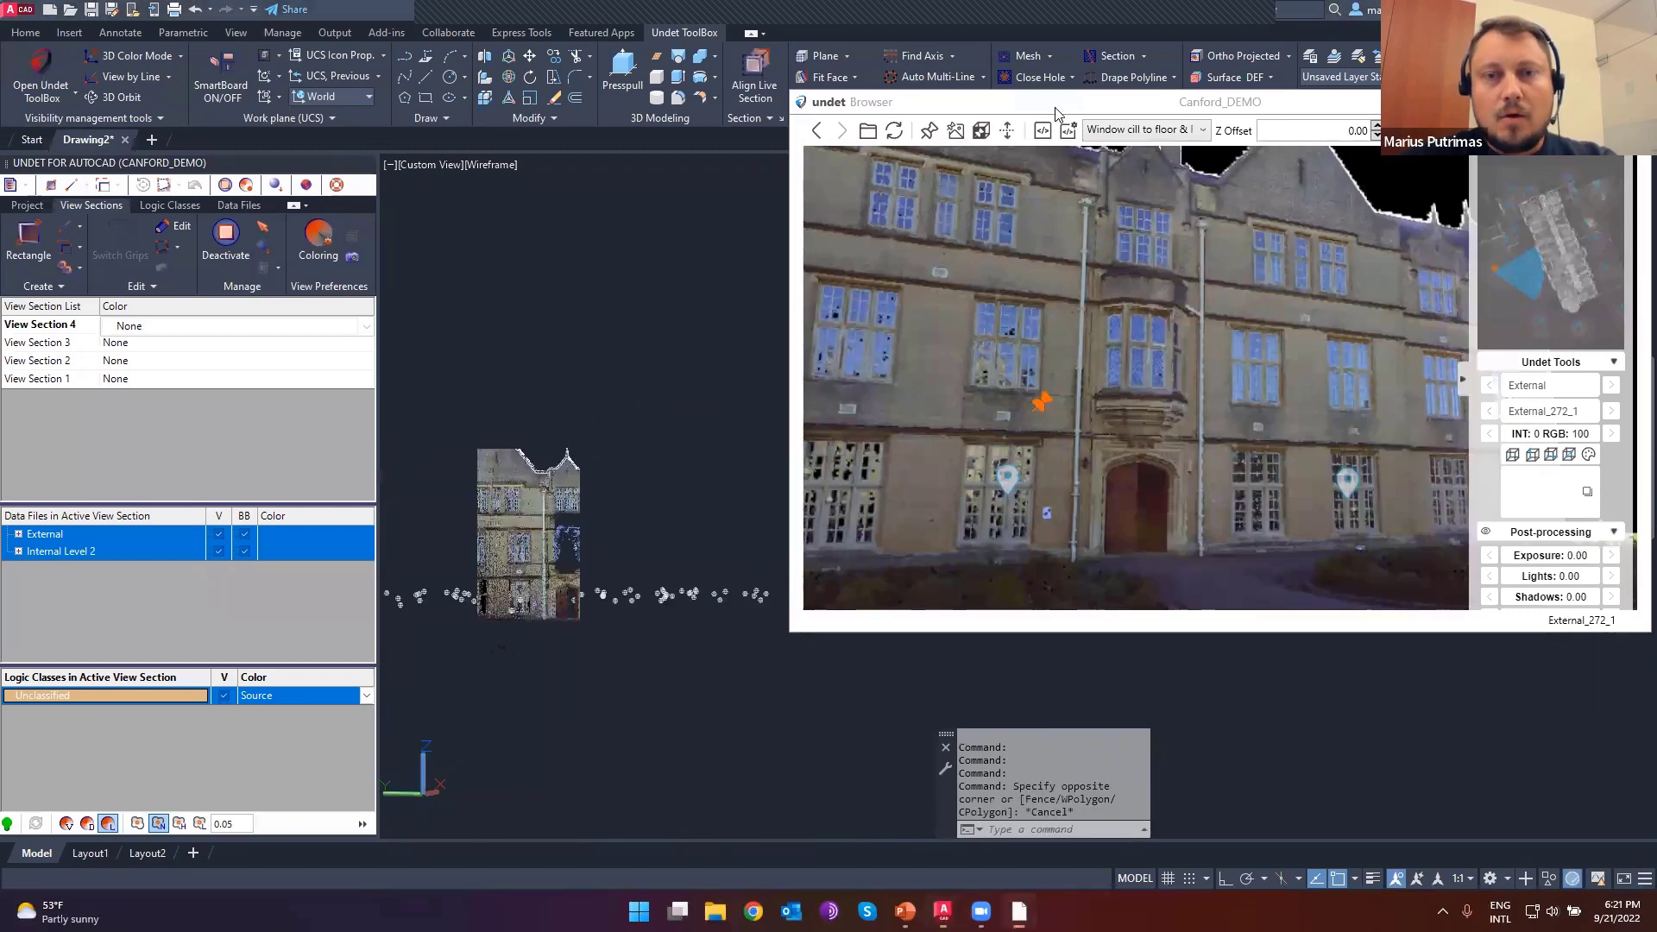
- Put away the Undet Browser window and activate View Section 2
left_click(1553, 102)
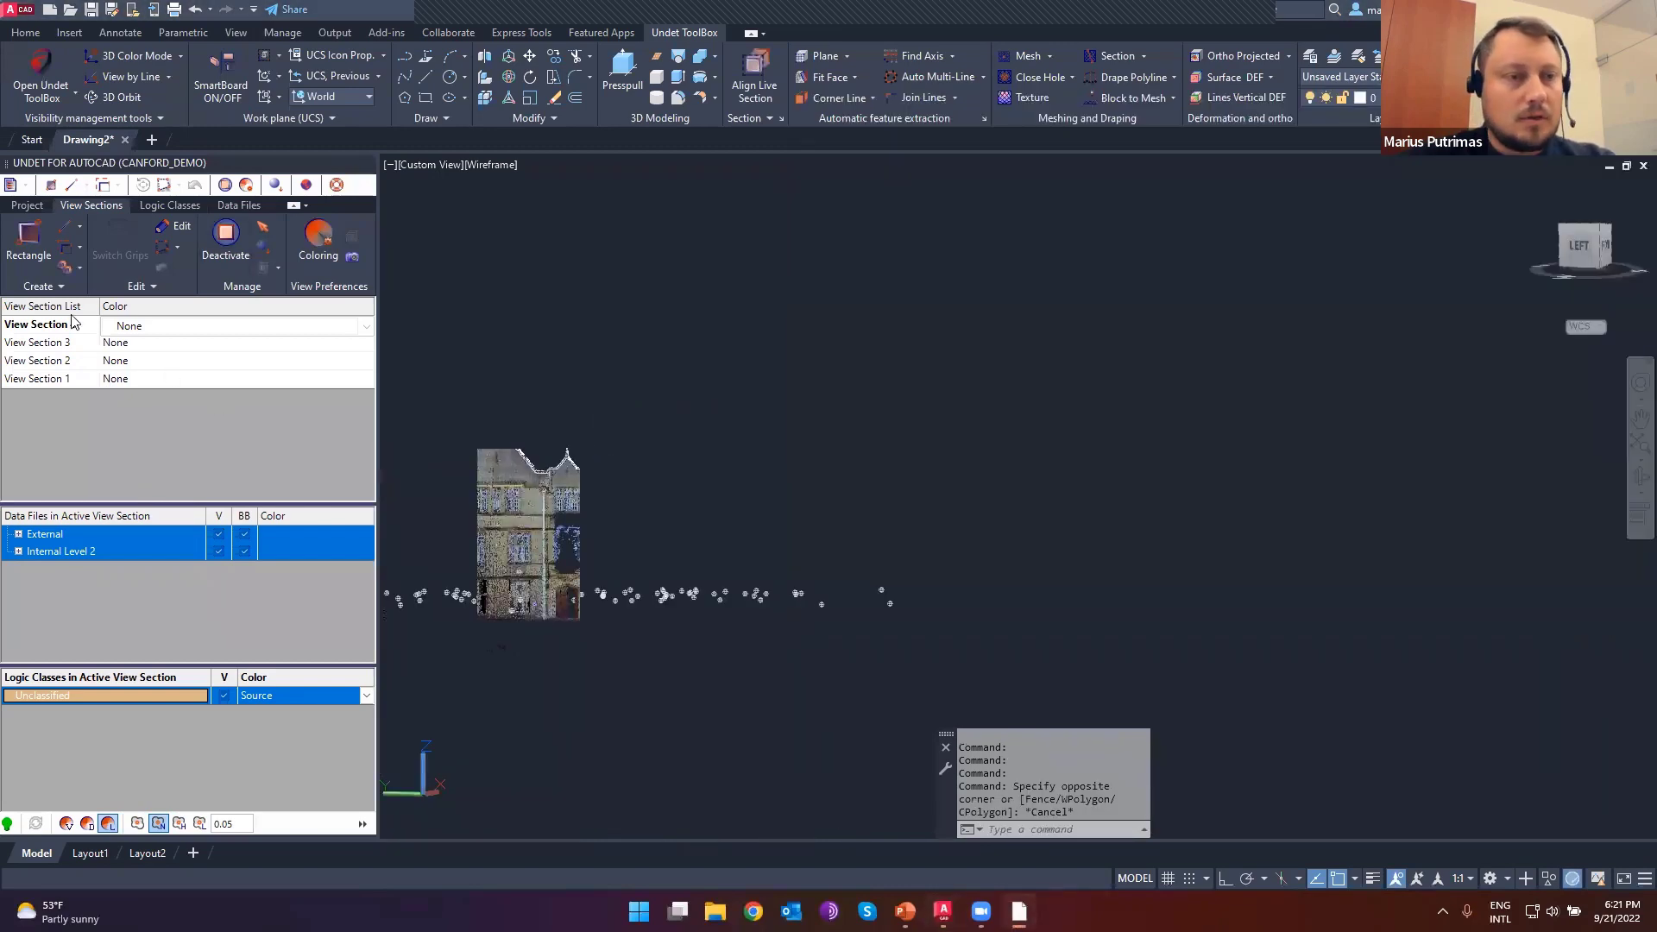
left_click(42, 361)
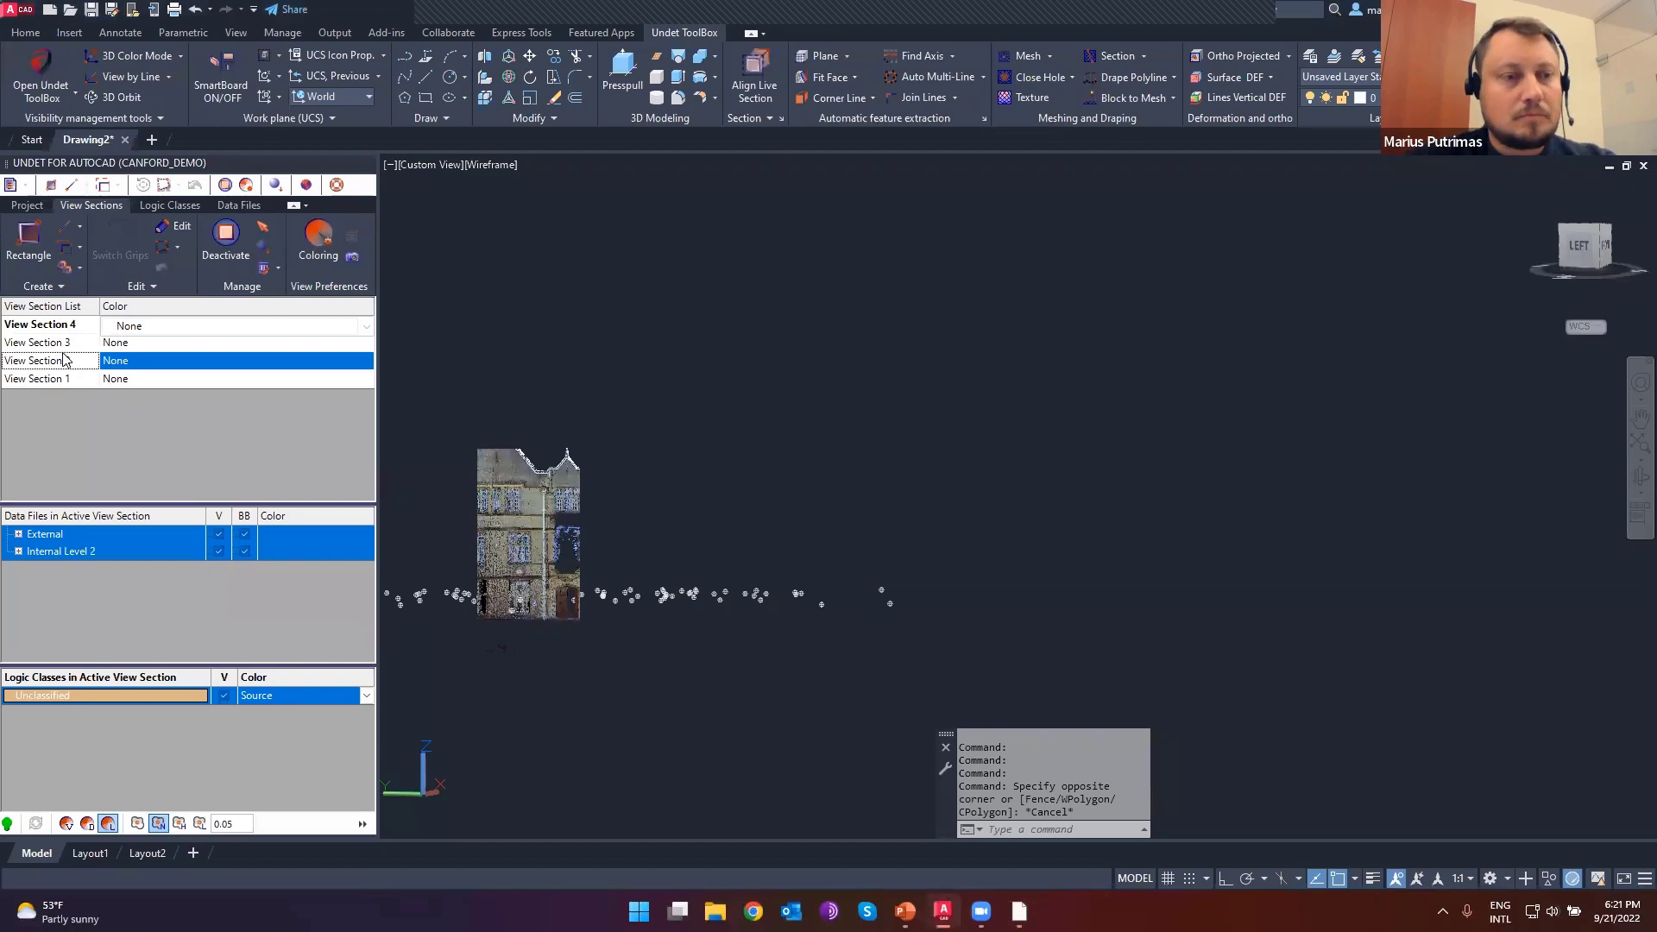
double_click(61, 361)
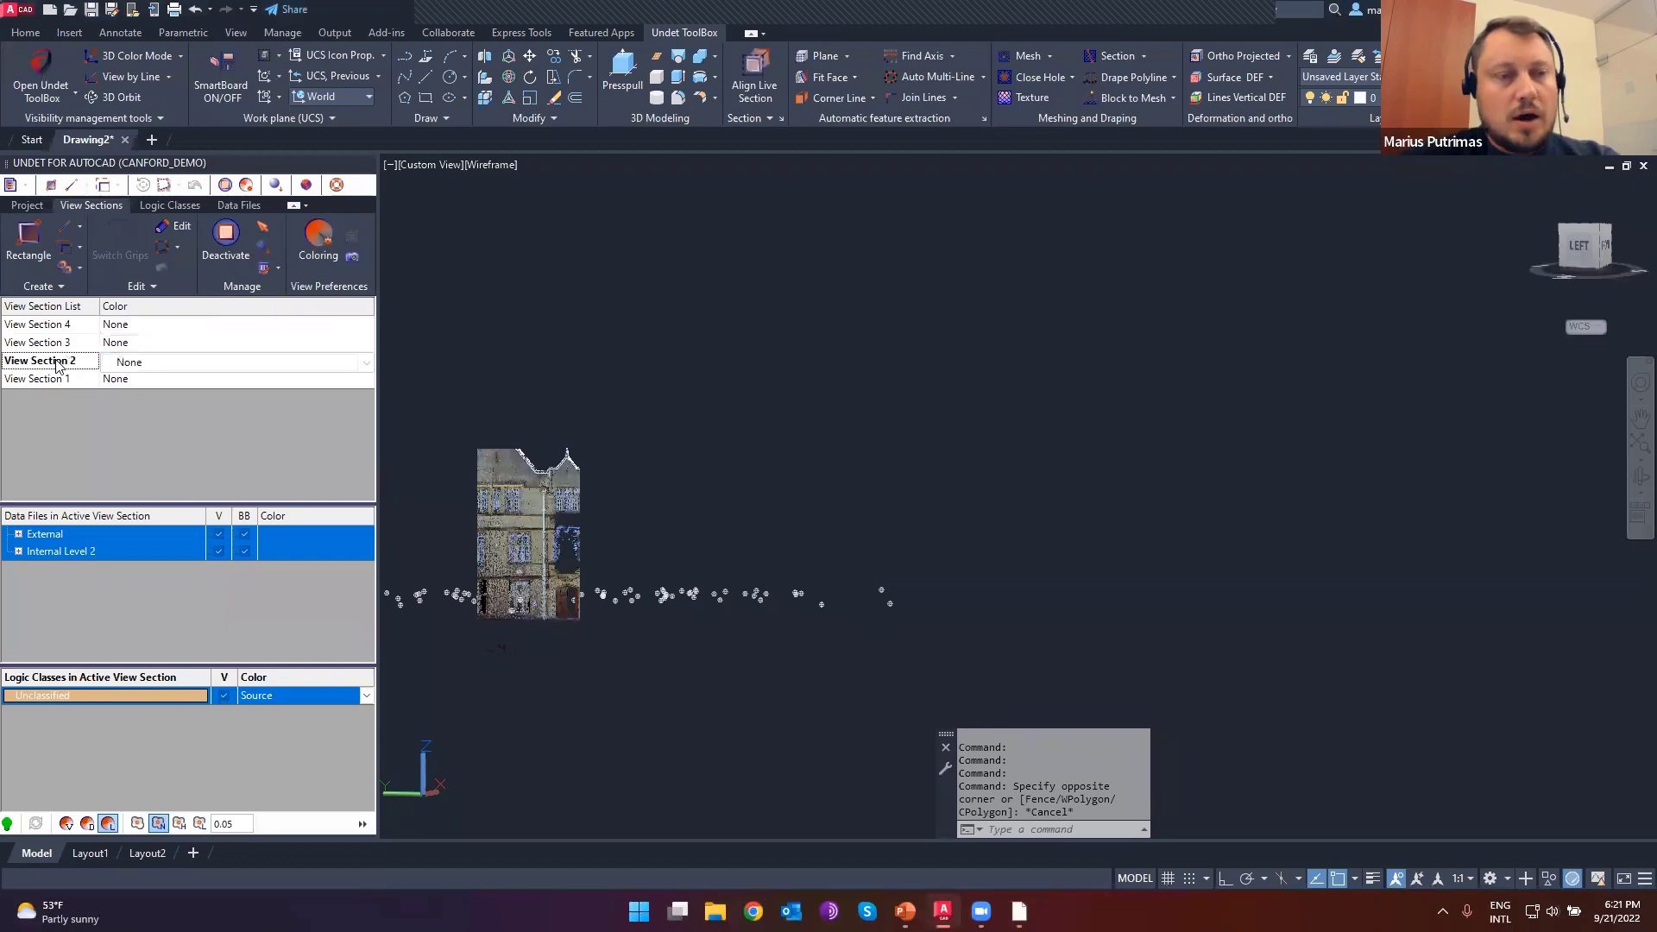
- Show the drawing in plan view and colour the Unclassified class of View Section 2 by intensity
left_click(1581, 235)
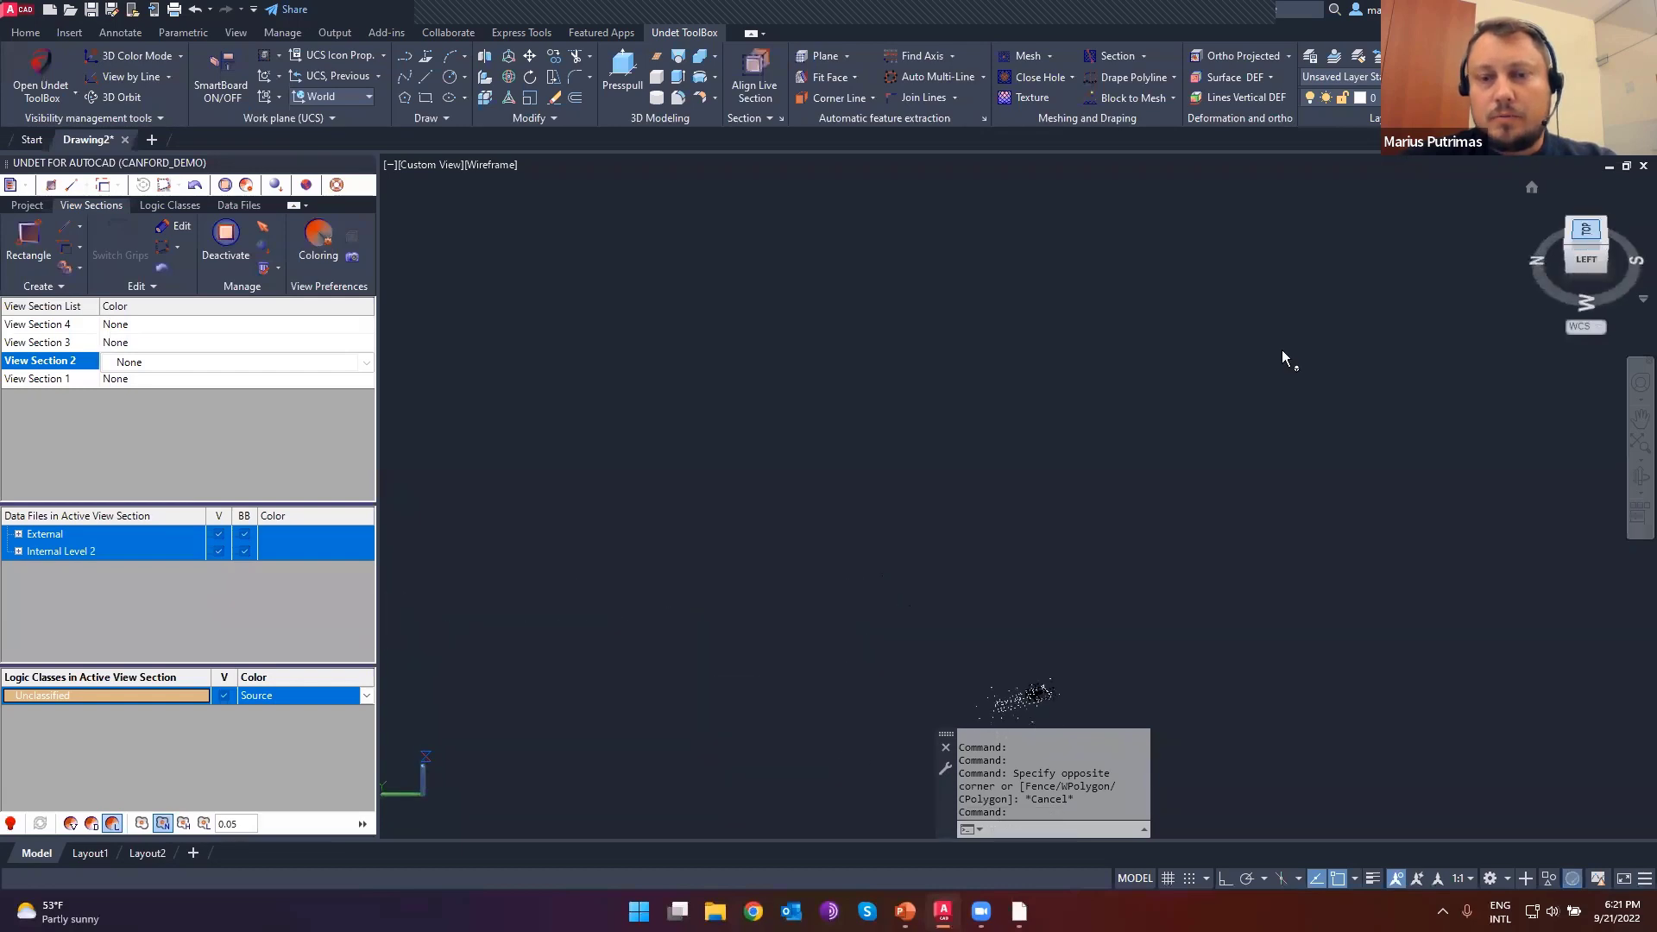
type("PLAN")
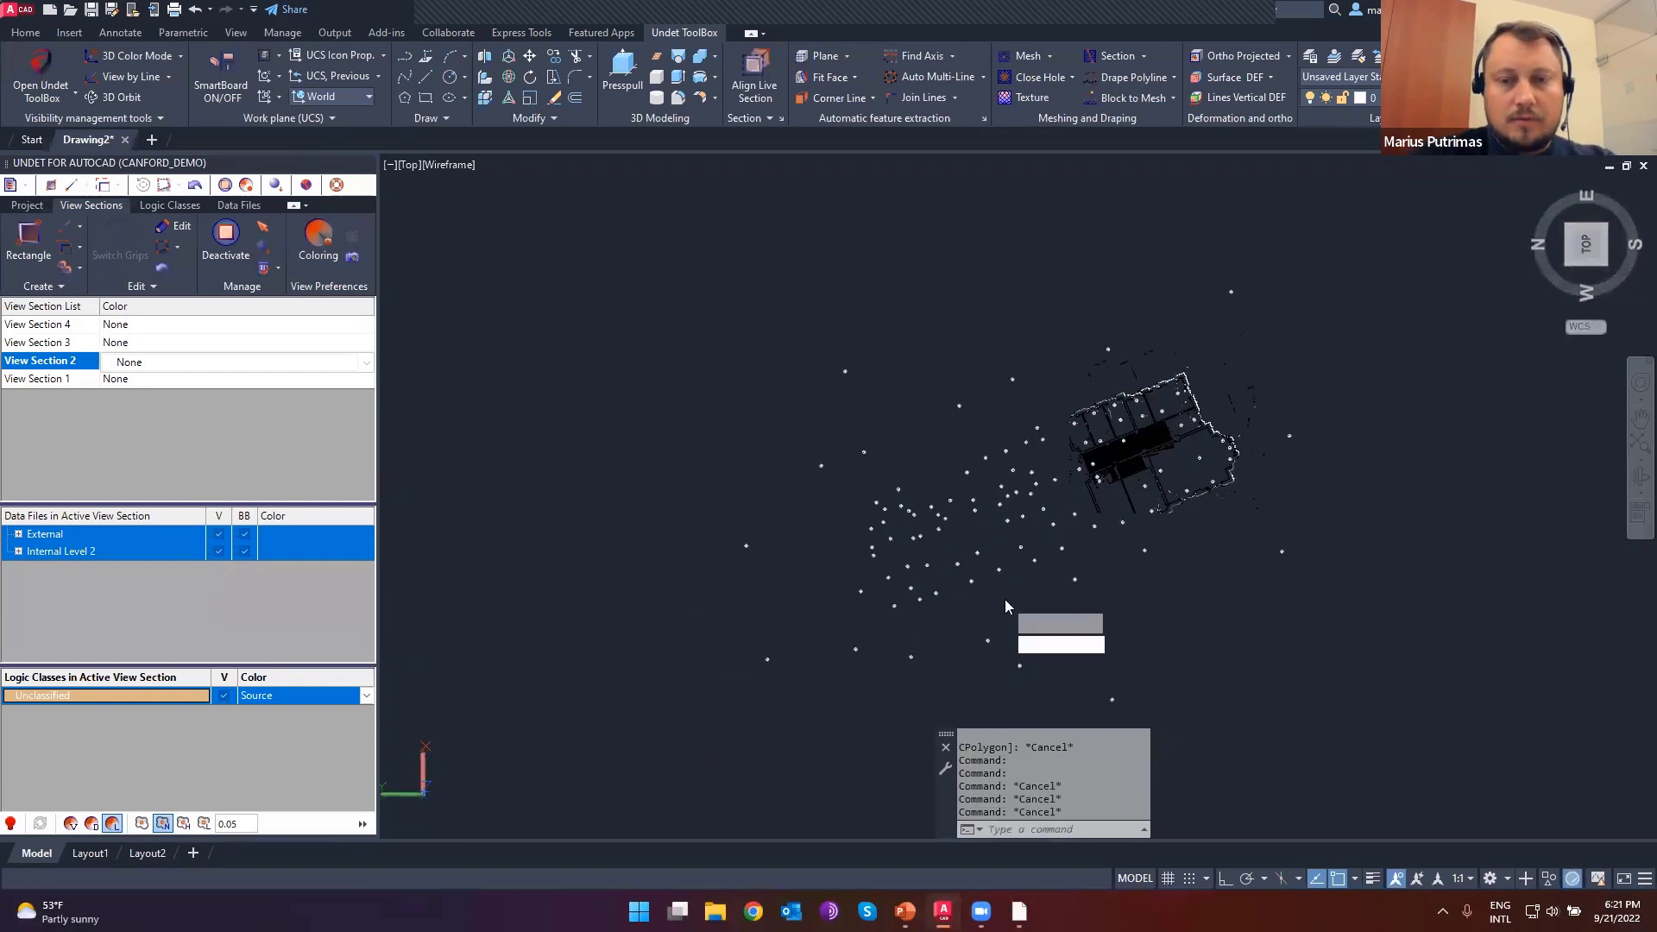
key("Return")
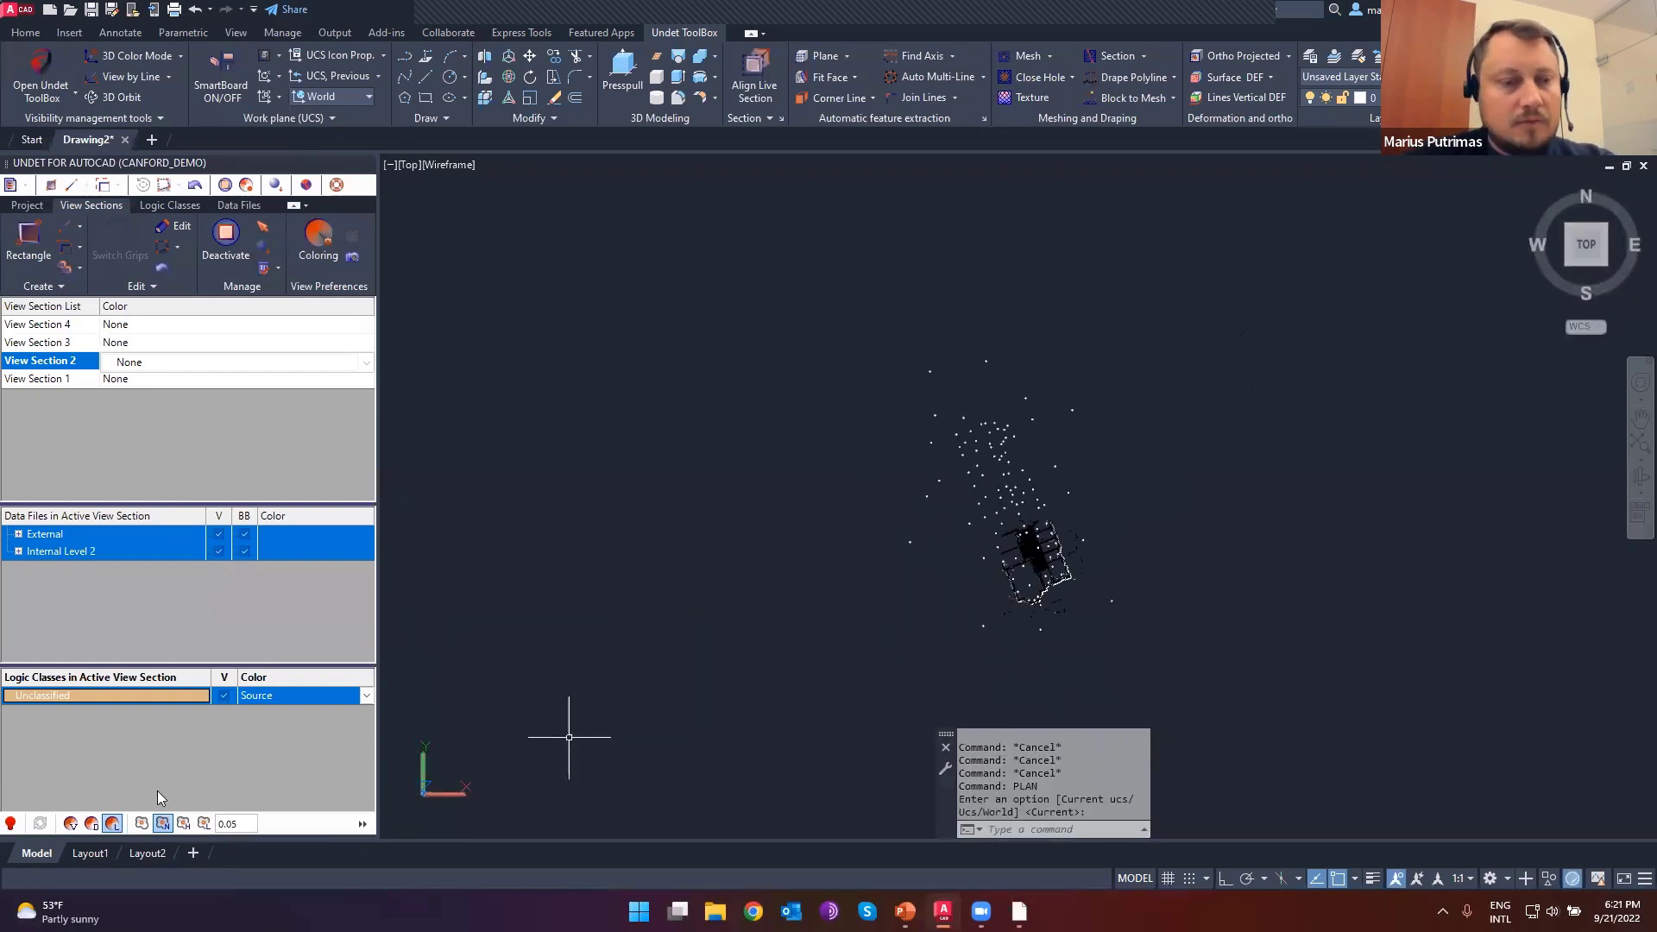
left_click(366, 696)
left_click(308, 735)
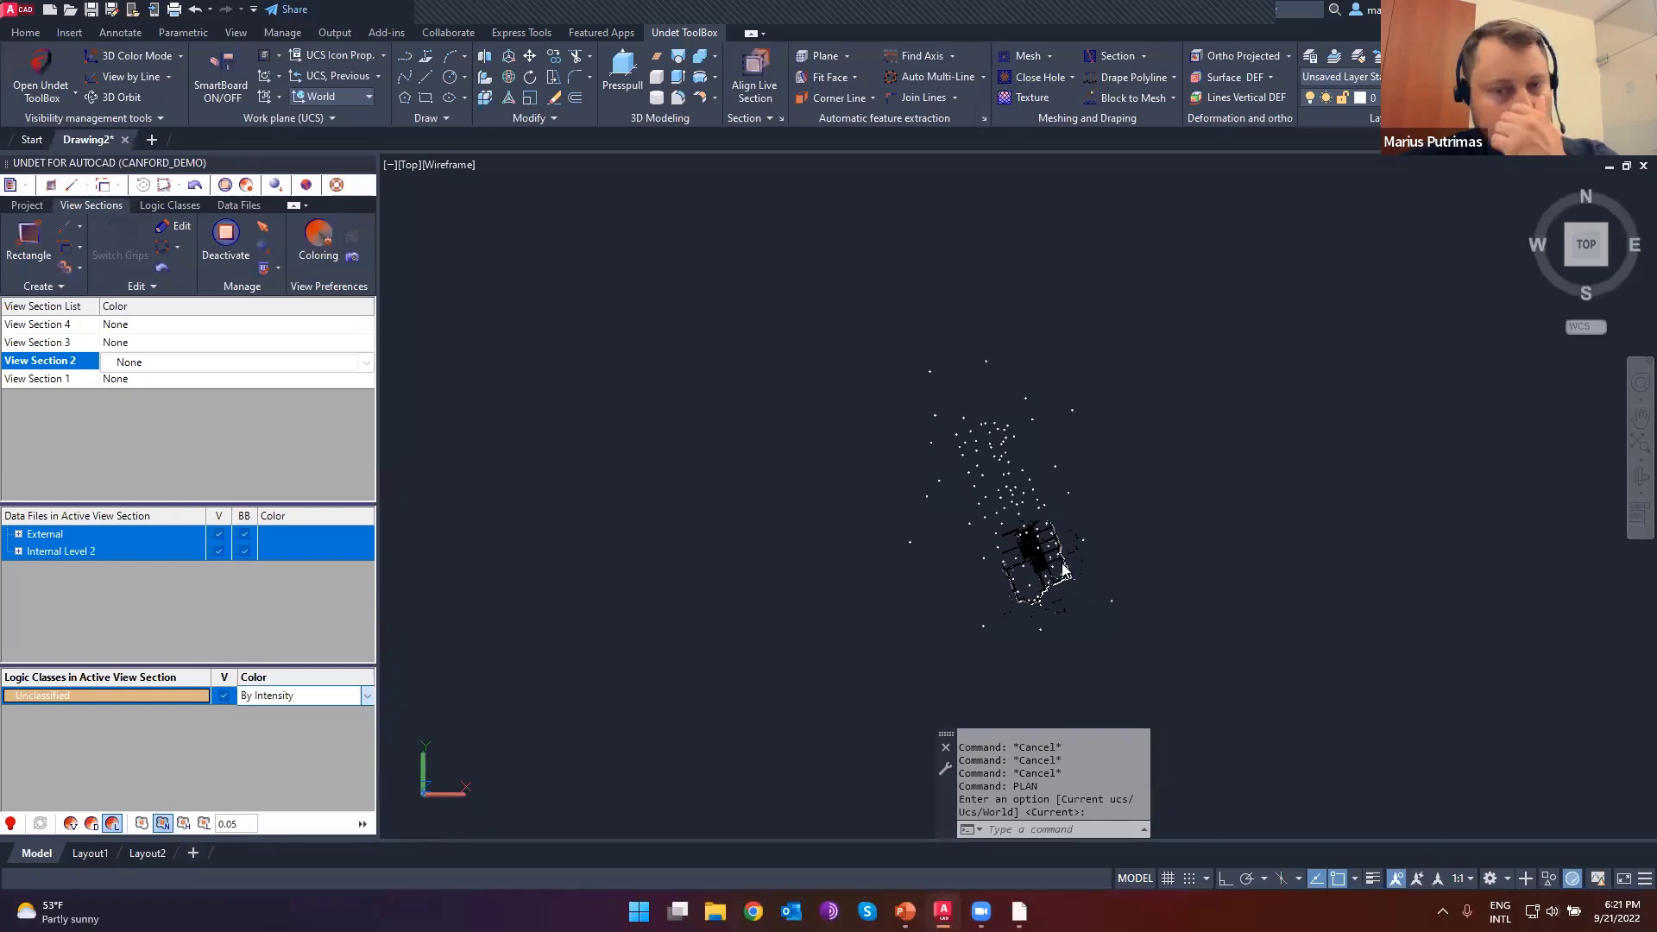
- Open the Ground_077_1 panorama from the scan position in the middle of the large bay-ended room and collapse the Undet for AutoCAD palette
scroll(1049, 578, "up", 5)
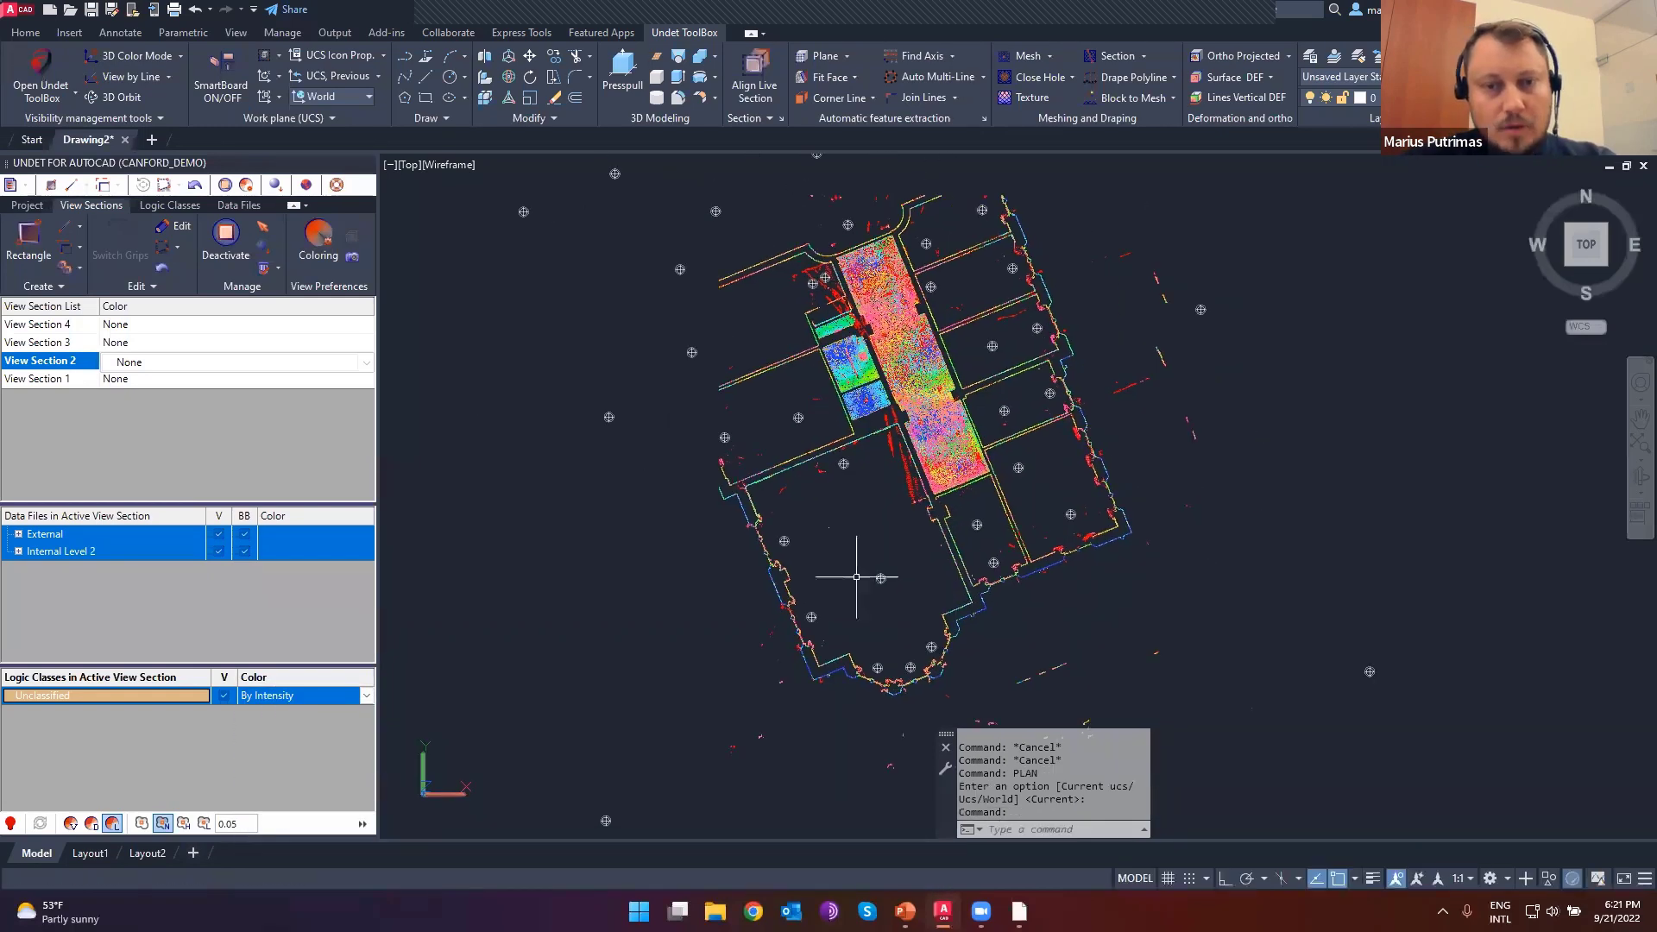
left_click(880, 578)
key("Escape")
double_click(880, 579)
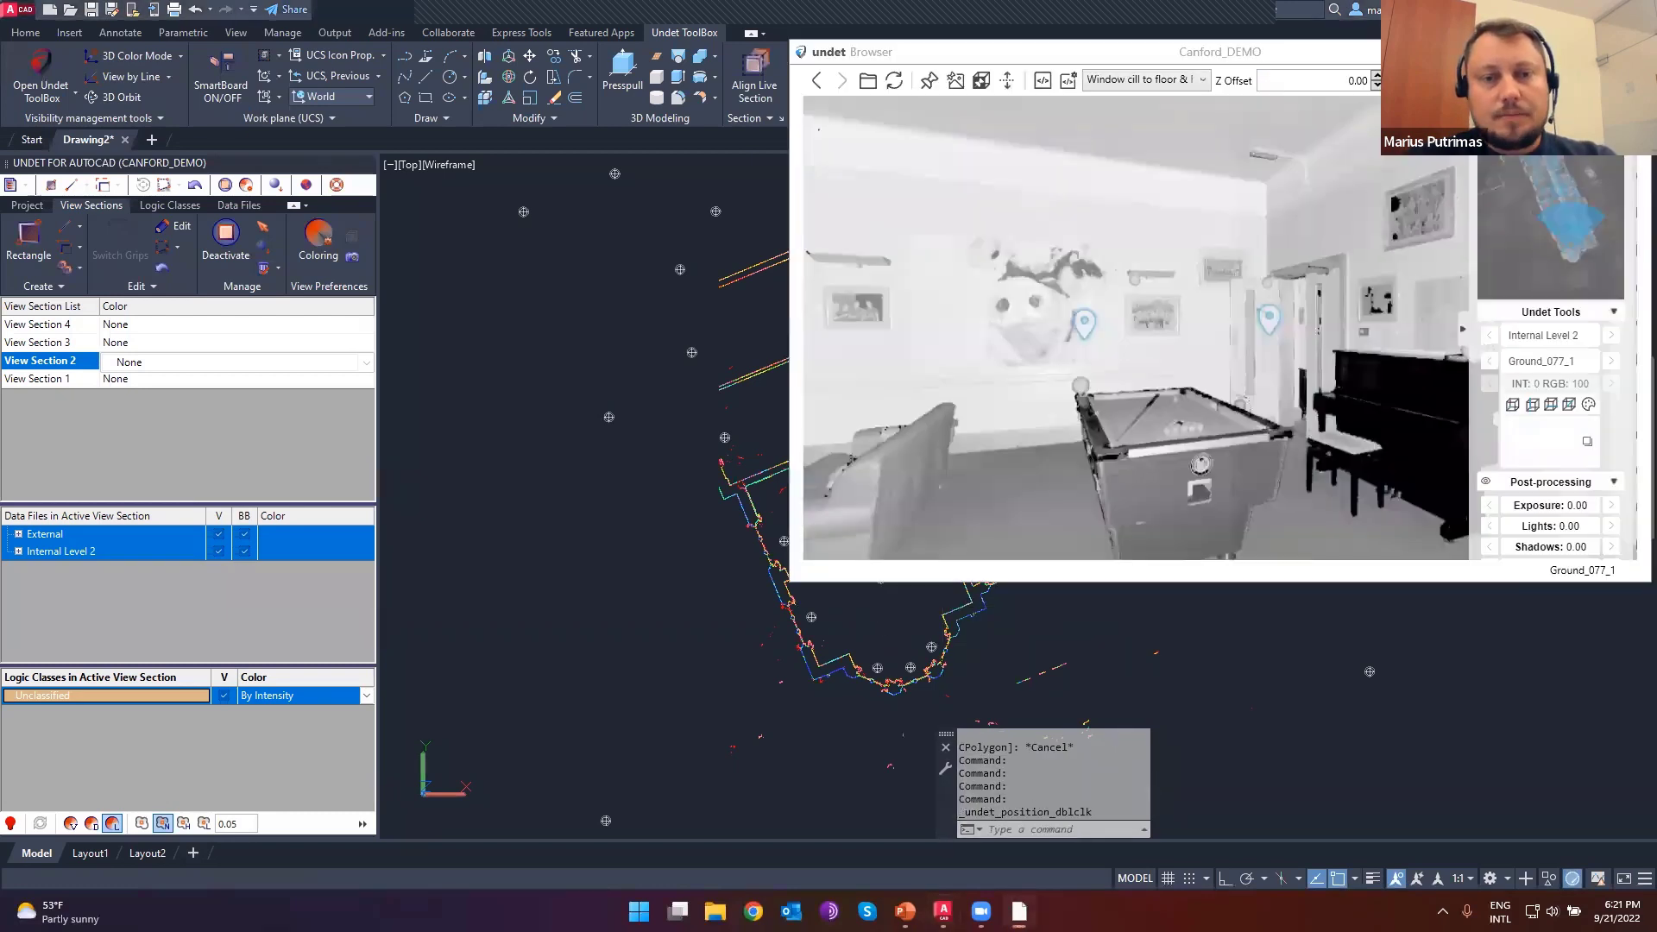
middle_click_drag(658, 409, 380, 430)
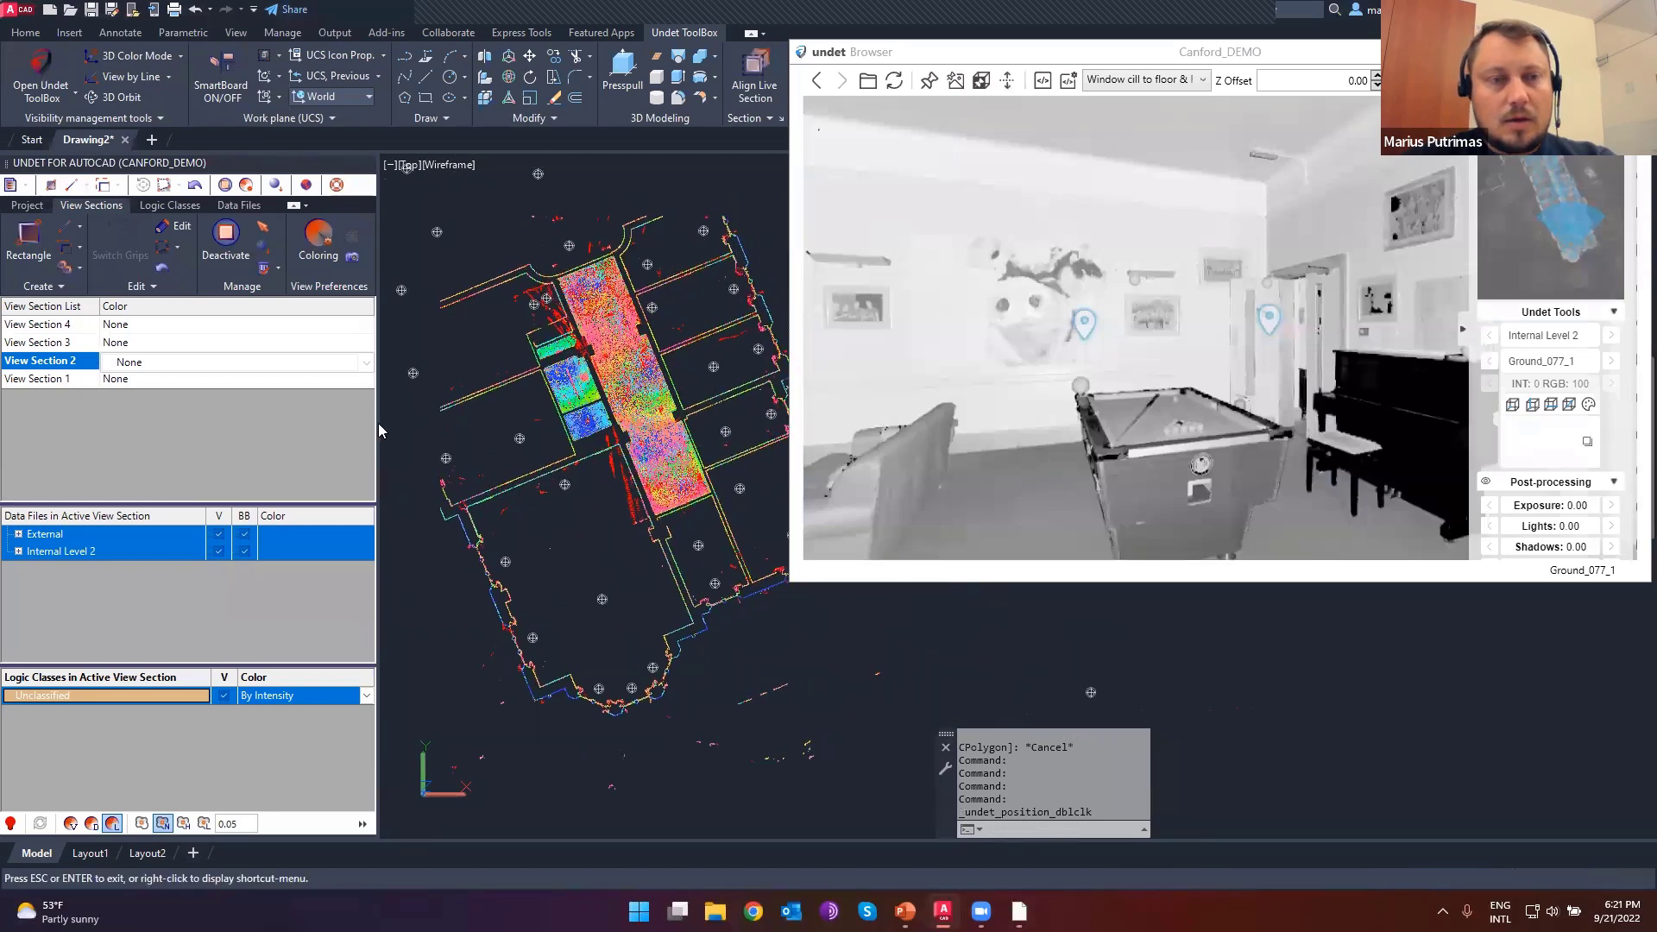
left_click(349, 163)
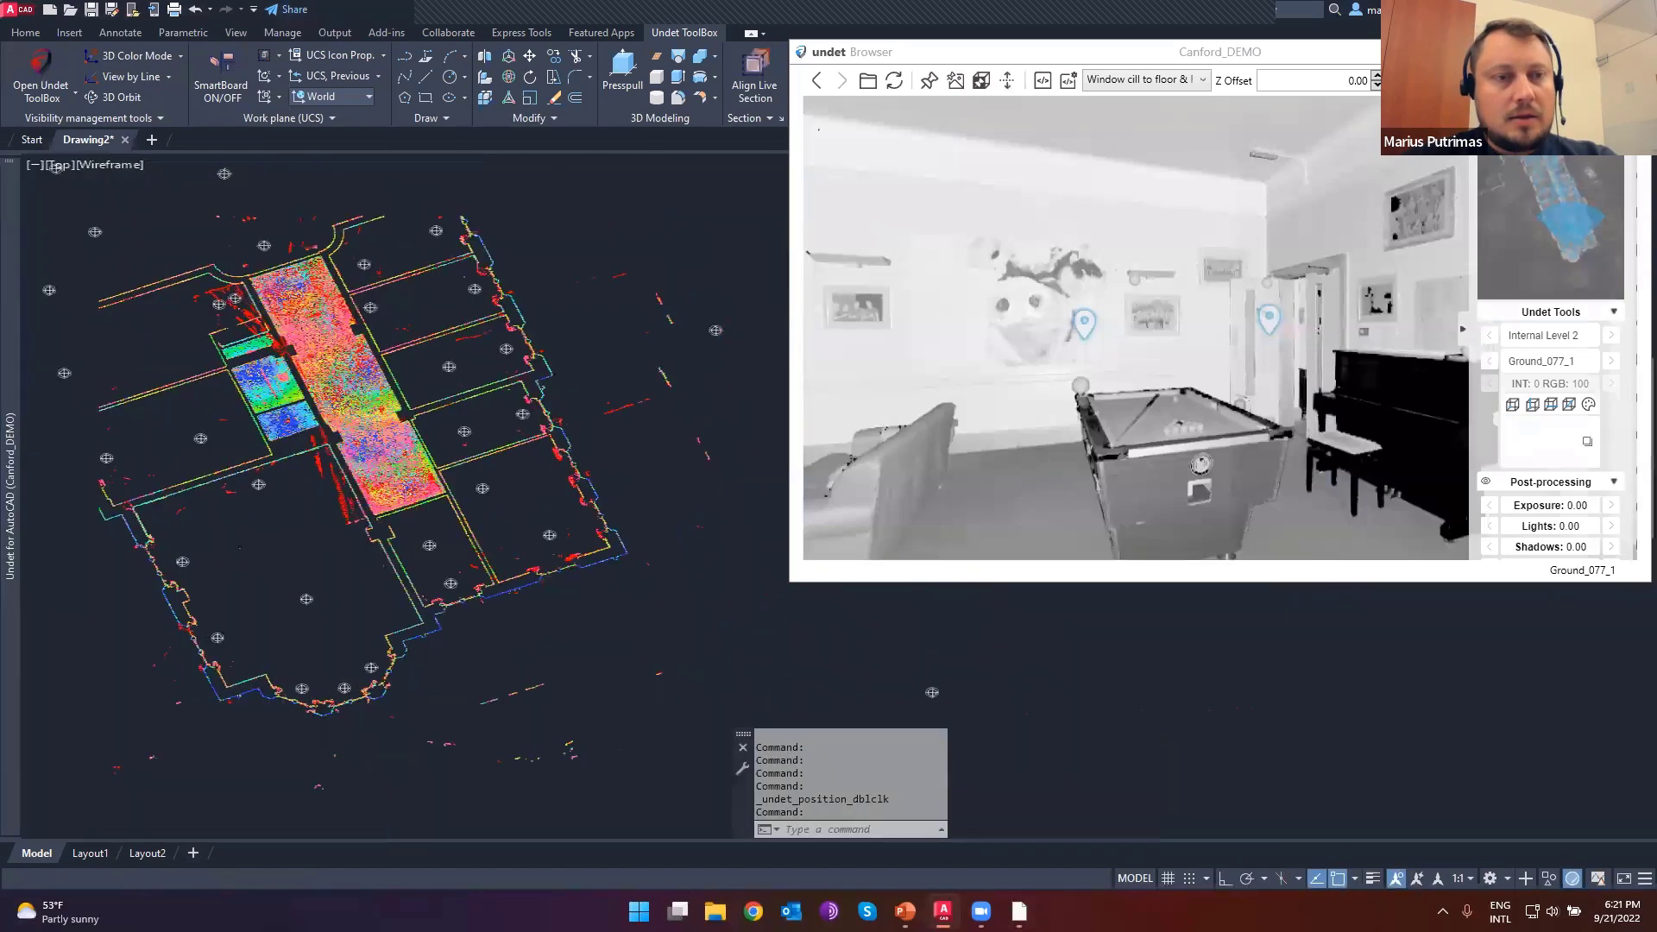
mouse_move(527, 506)
middle_mouse_down()
mouse_move(466, 559)
mouse_move(520, 491)
middle_mouse_up()
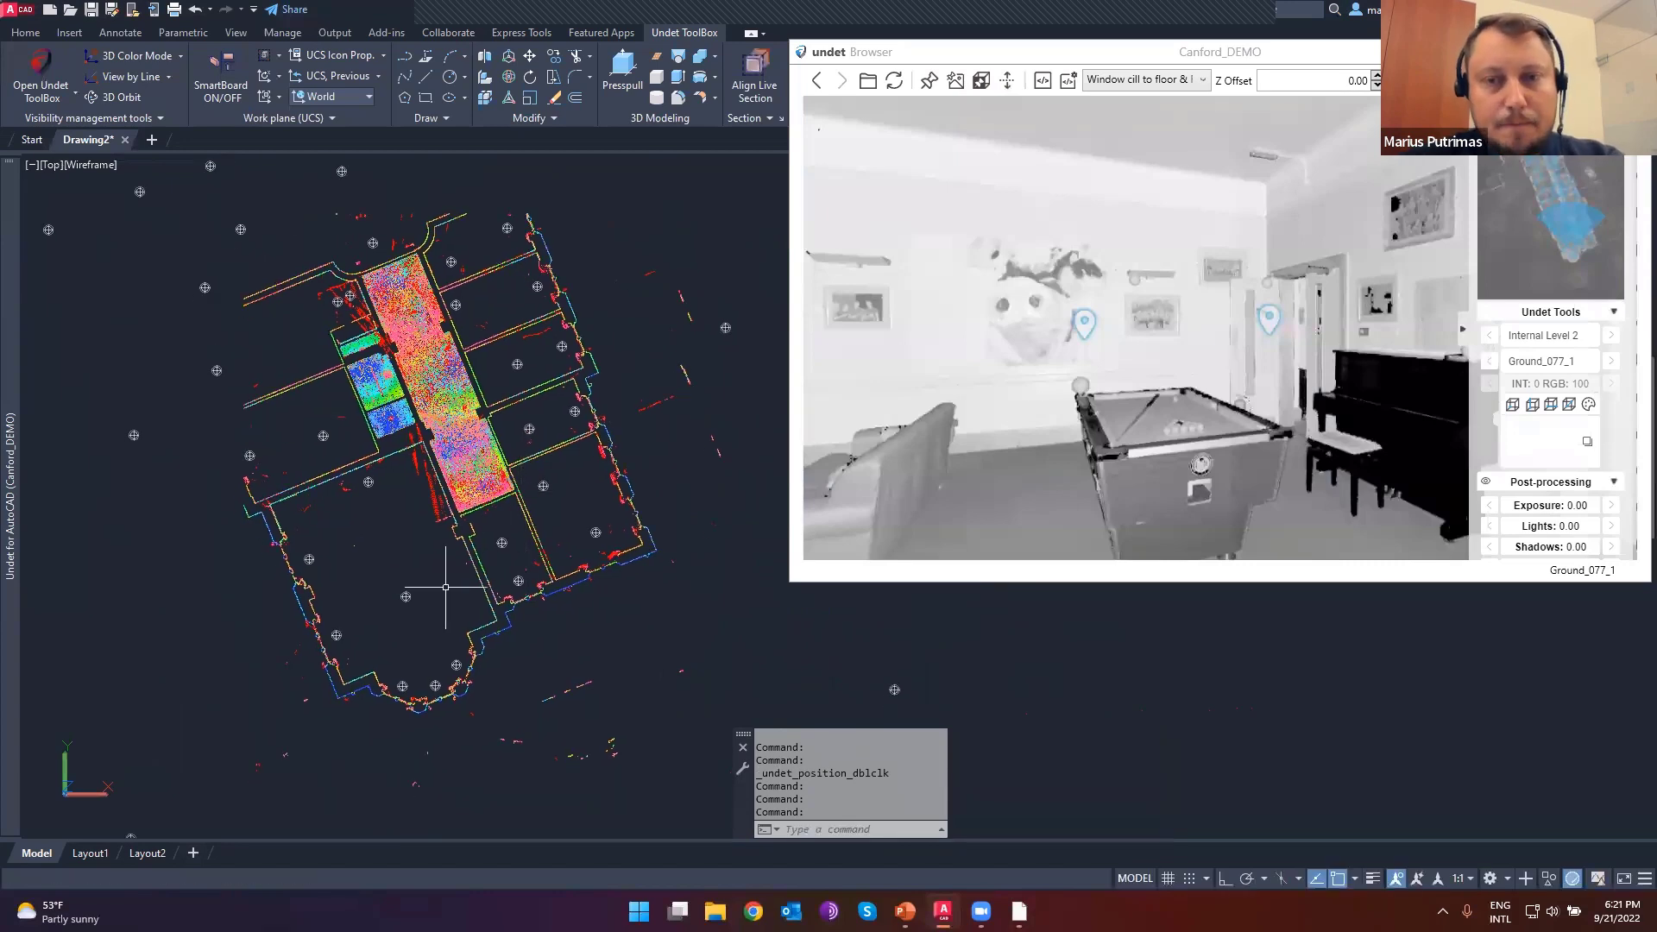
- Move the view section to a point picked on the wall beside the door, and place drawing points by picking in the panorama
left_click(1324, 321)
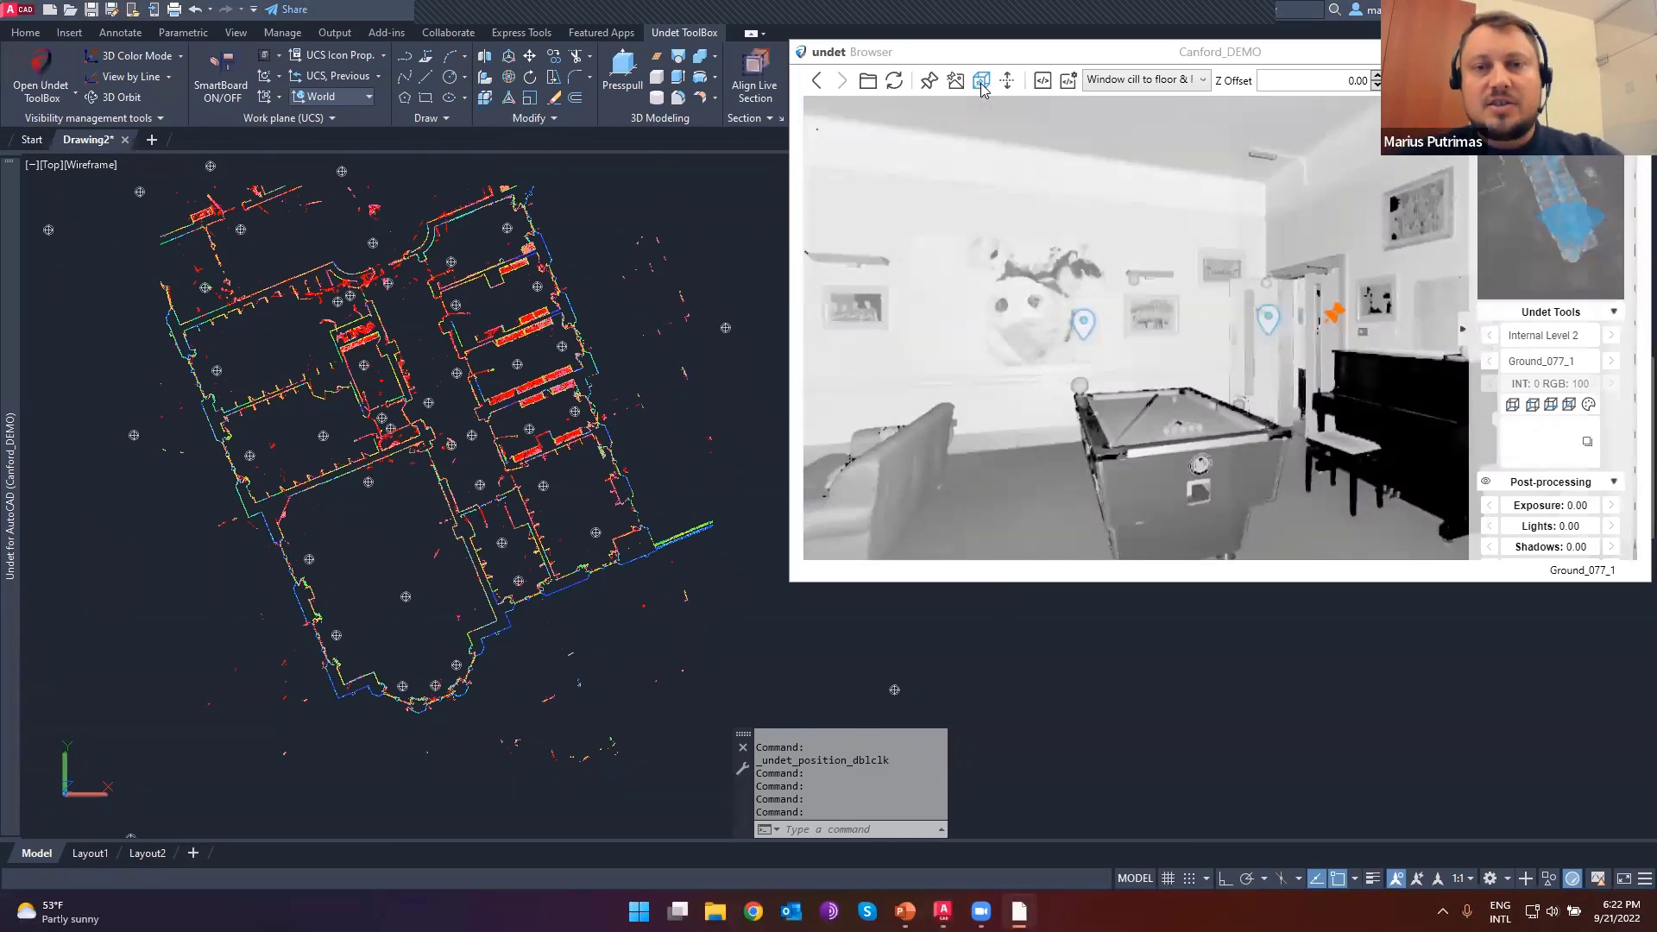
left_click(930, 83)
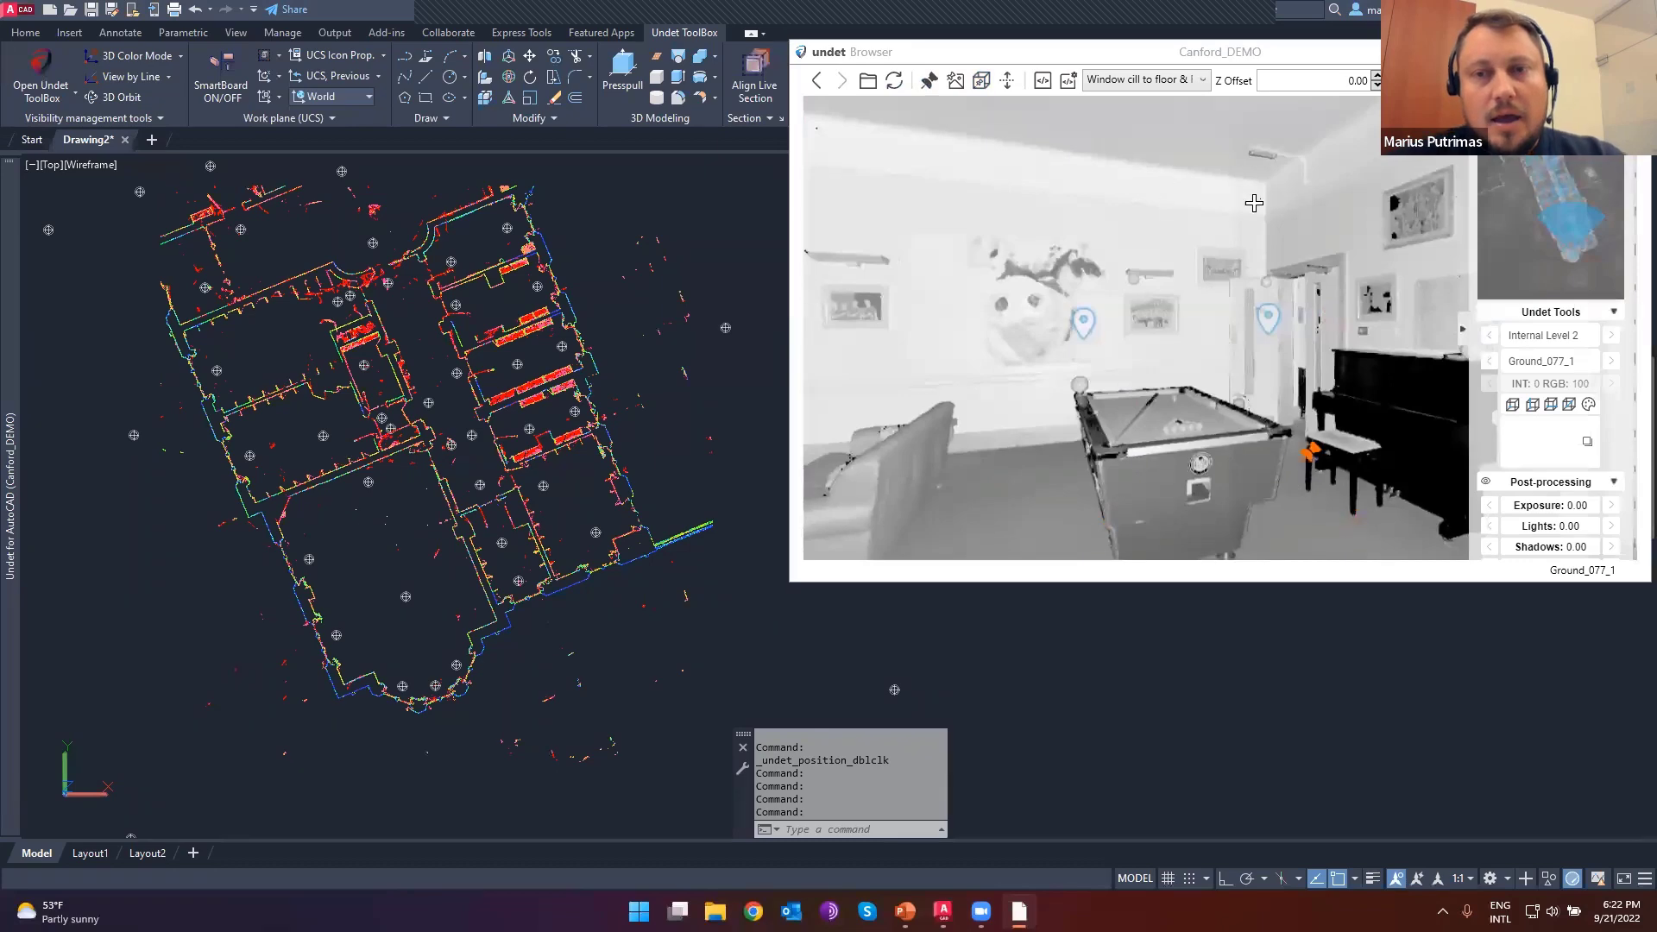
left_click_drag(1254, 203, 1225, 246)
- Set the point style to a circle with a diagonal cross so that the placed points show in the plan
left_click(375, 606)
key("Escape")
scroll(341, 549, "up", 5)
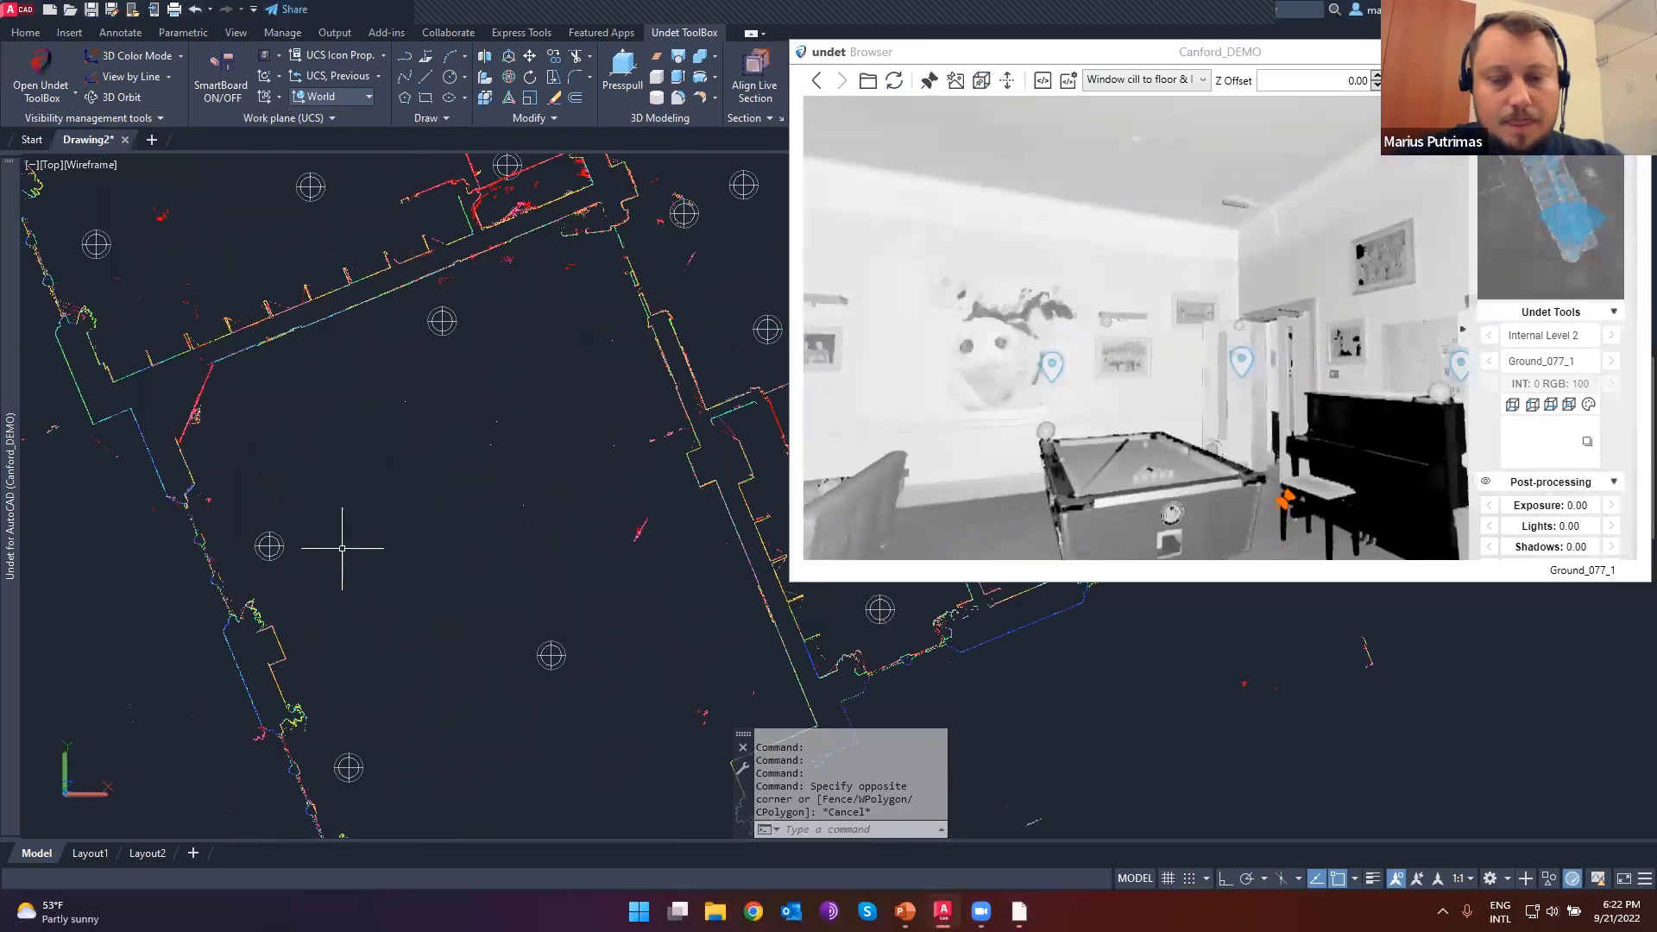
key("Return")
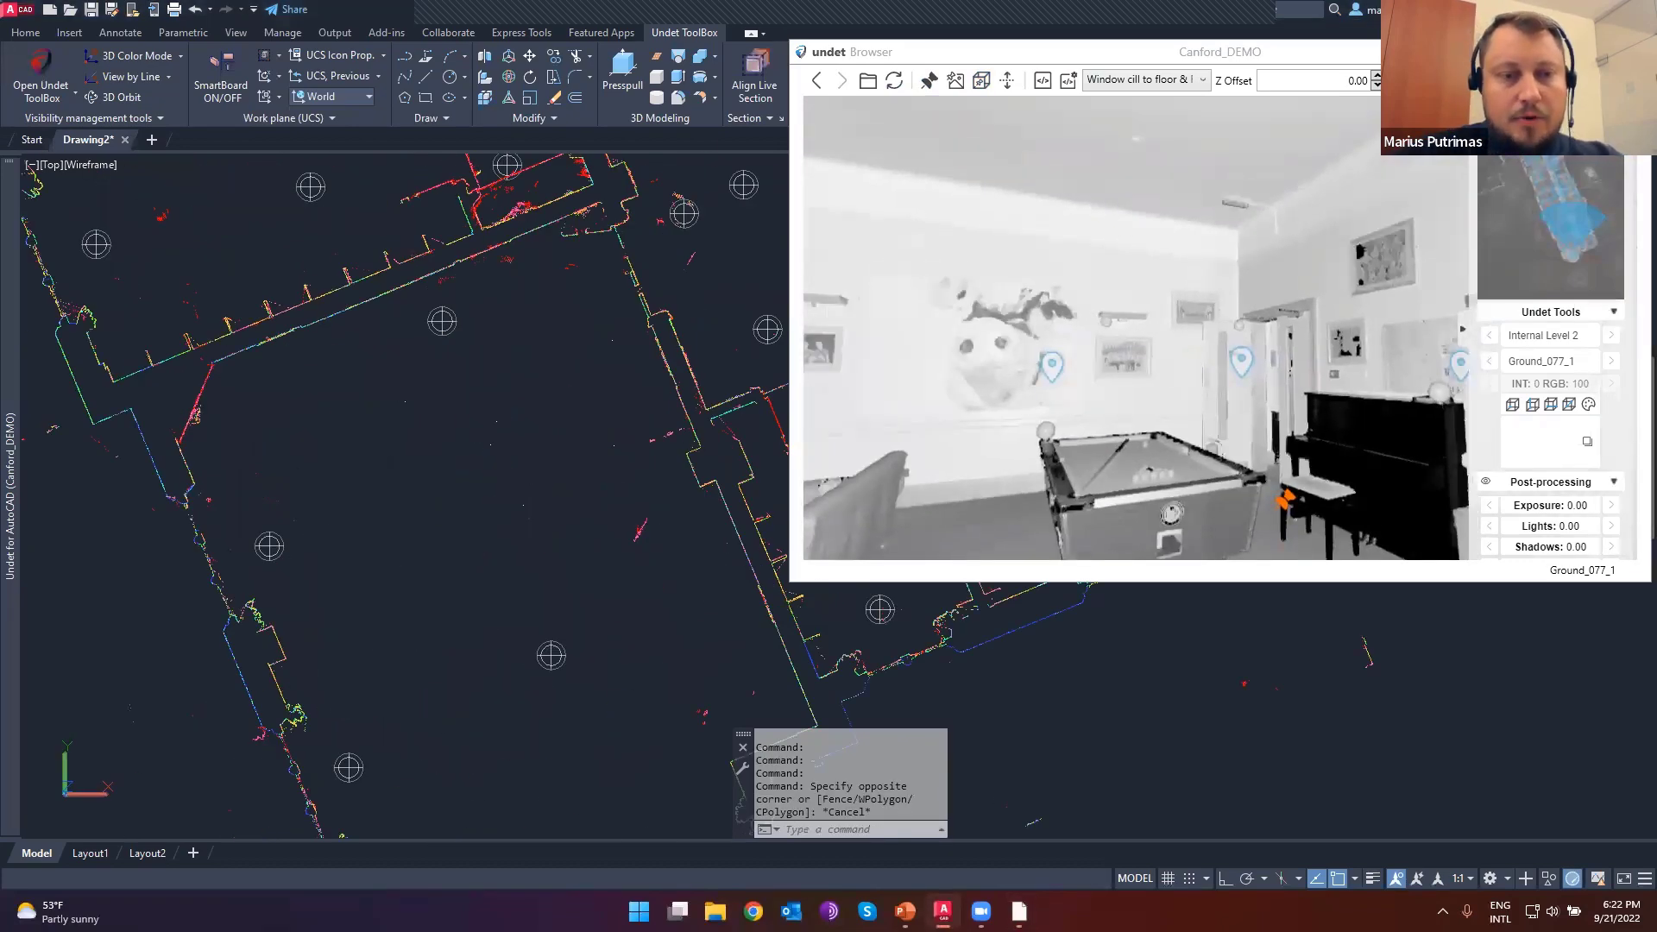
left_click_drag(768, 309, 535, 325)
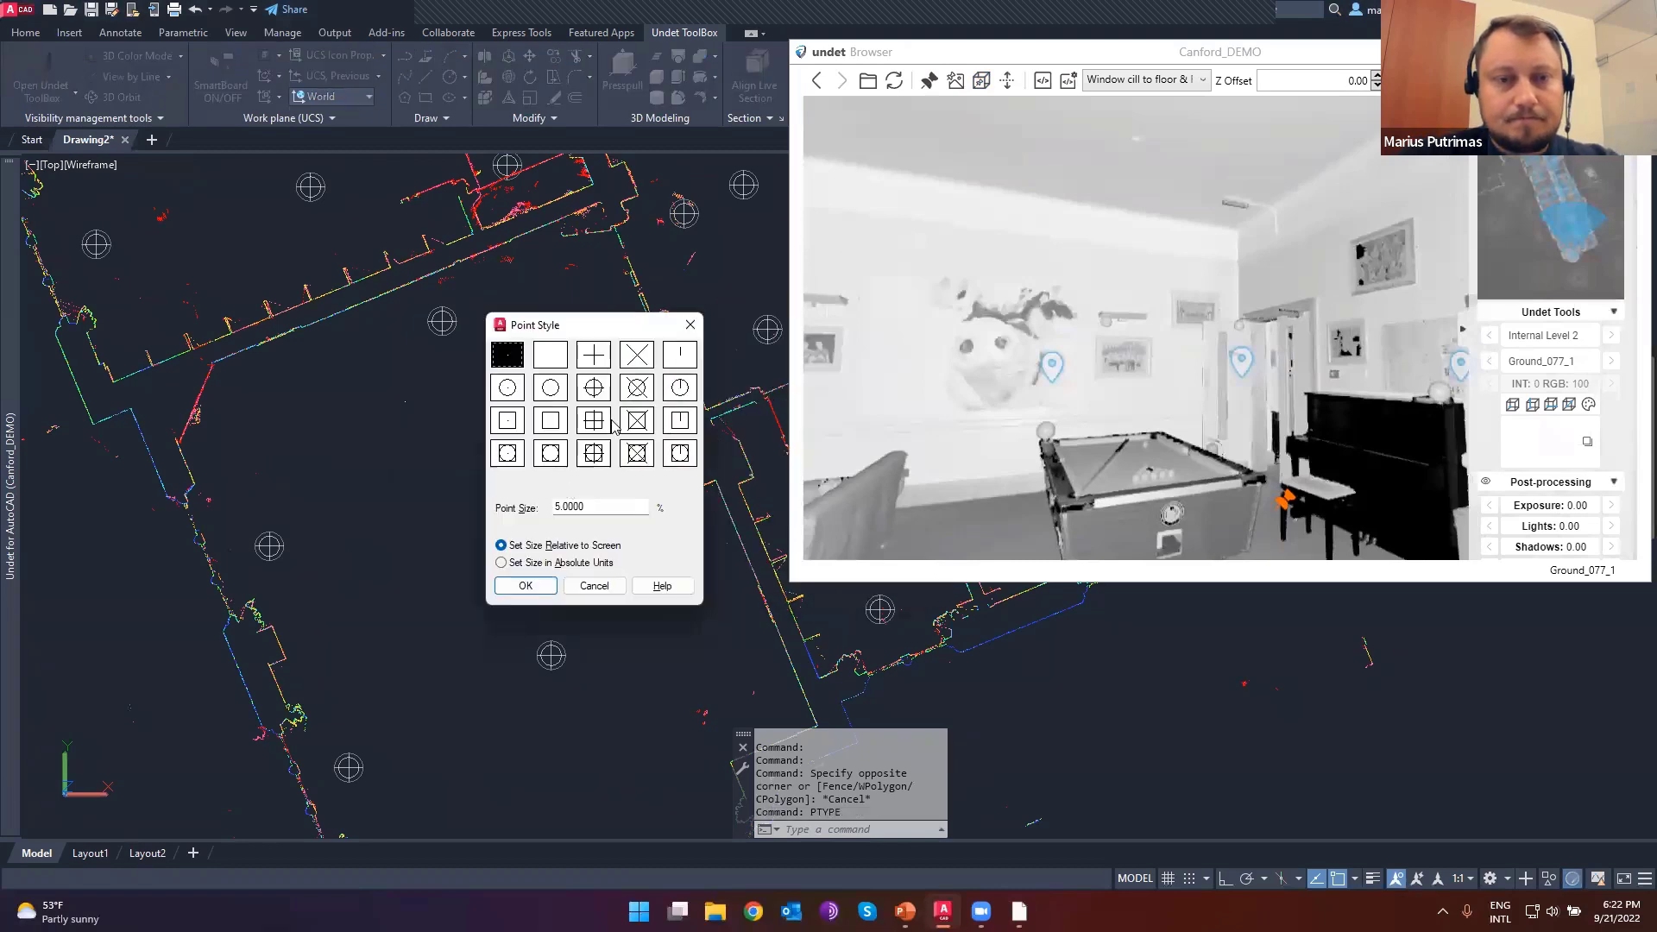
left_click(636, 388)
left_click(526, 586)
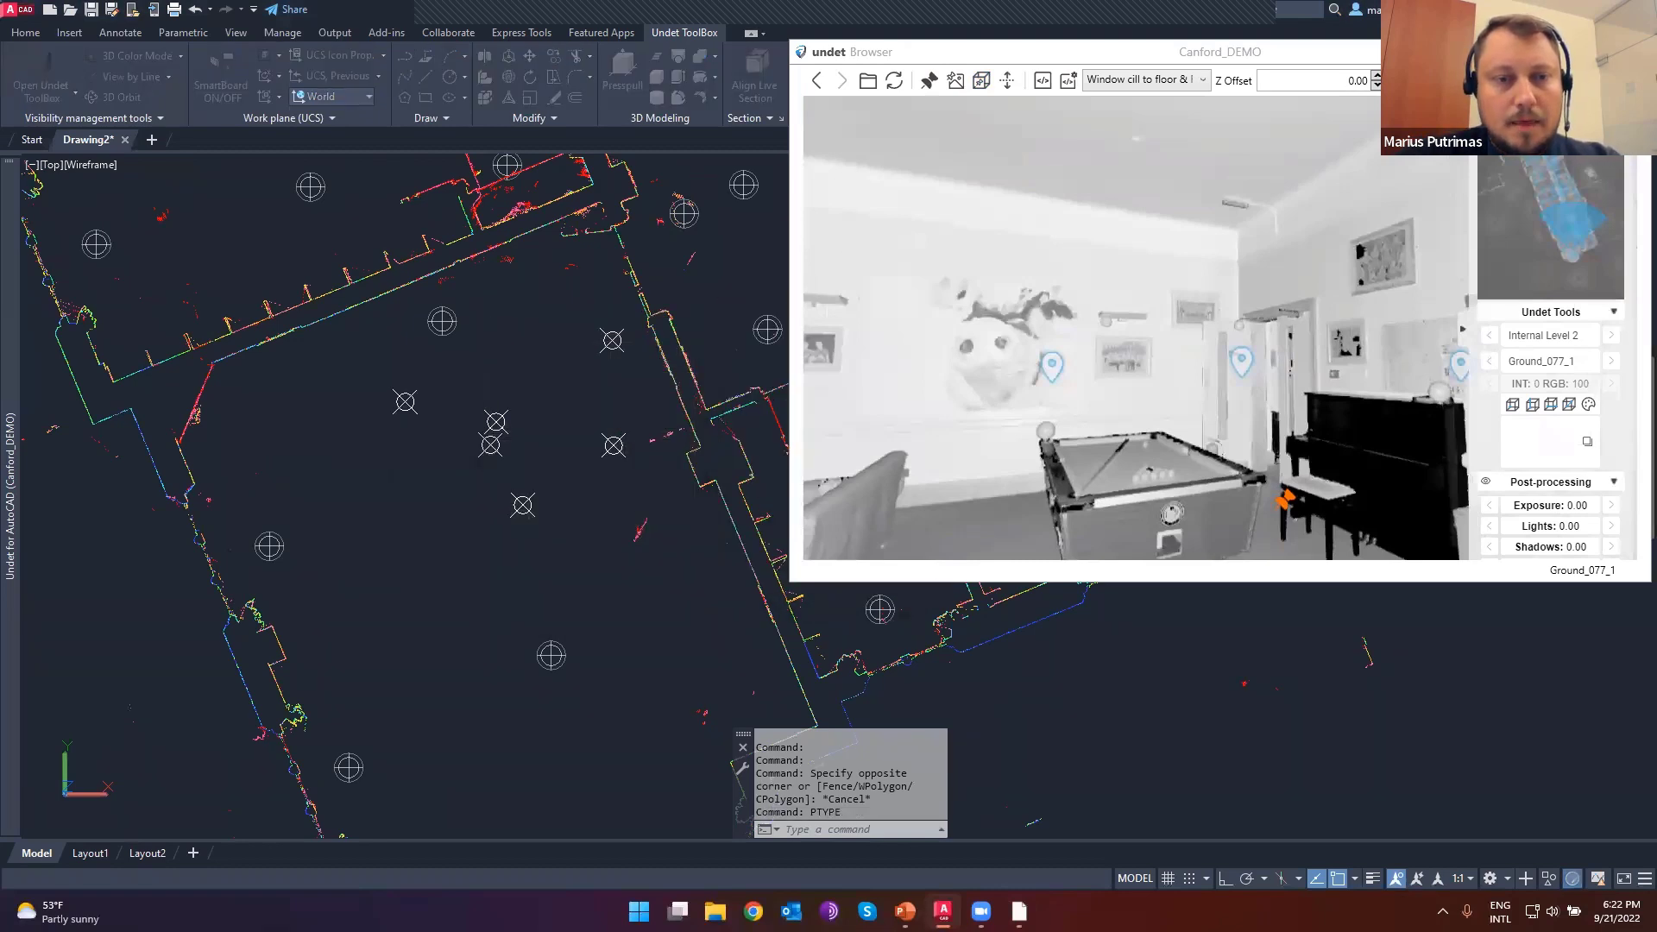
- Examine the height of the placed points within the section in 3D, and restore the plan view
mouse_move(548, 485)
middle_mouse_down("shift")
mouse_move(492, 219)
mouse_move(485, 253)
middle_mouse_up("shift")
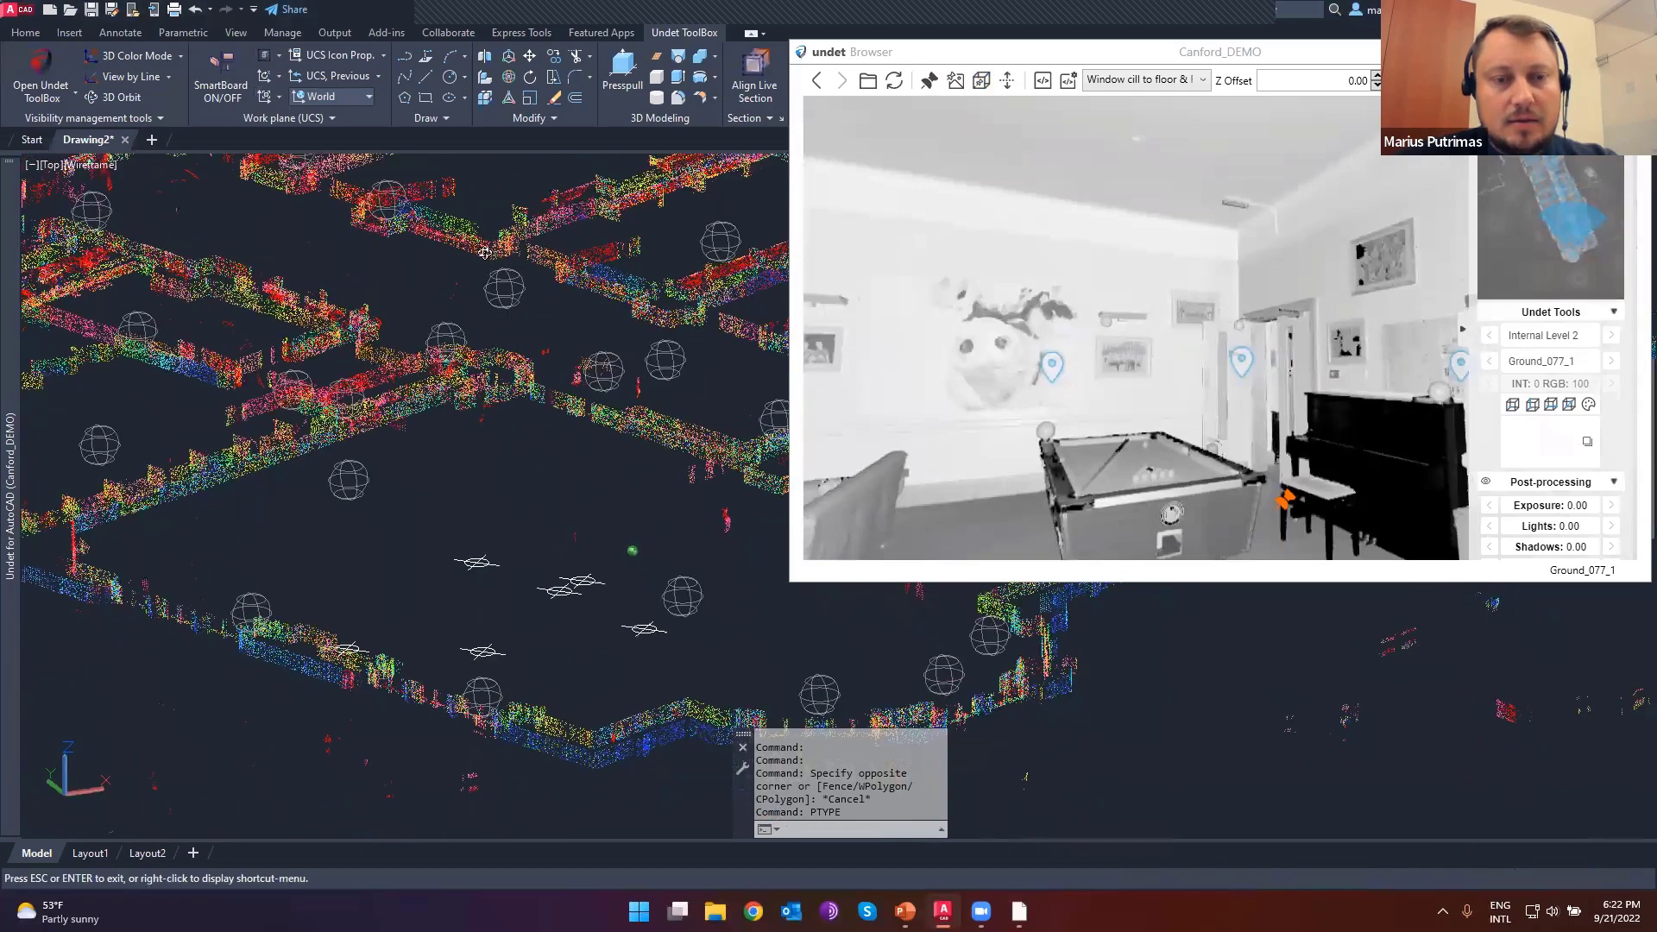
middle_click_drag(453, 386, 388, 345, "shift")
key("Escape")
key("Escape")
type("plan")
key("Return")
key("Return")
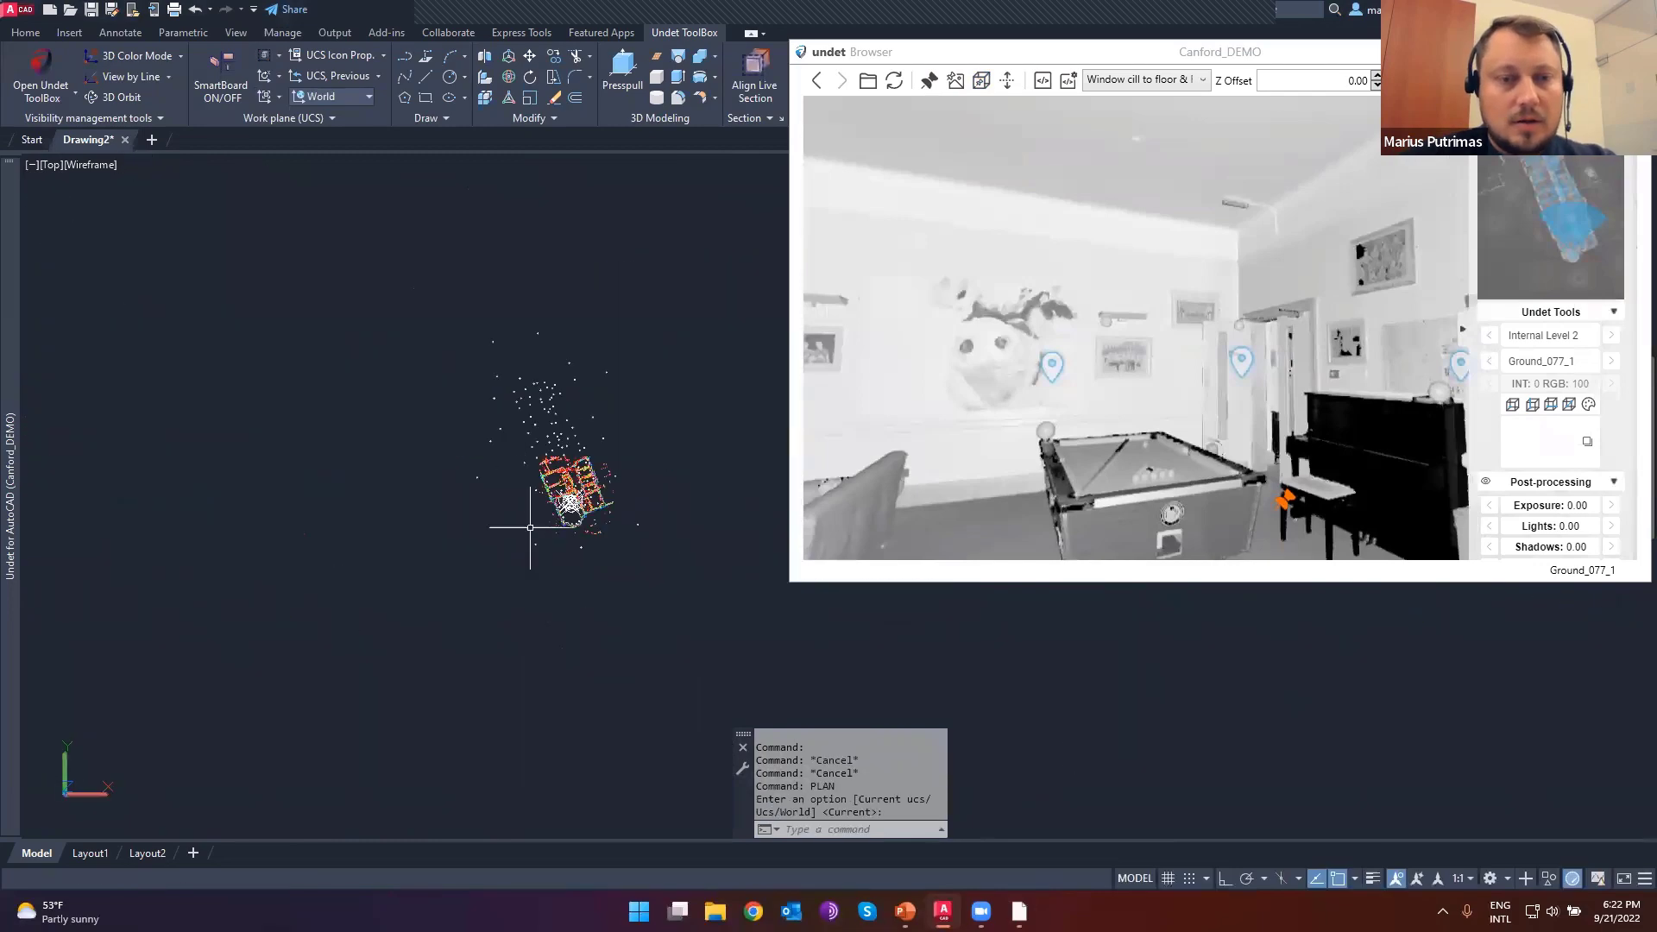
- Erase all the placed points from the large room
scroll(388, 518, "up", 3)
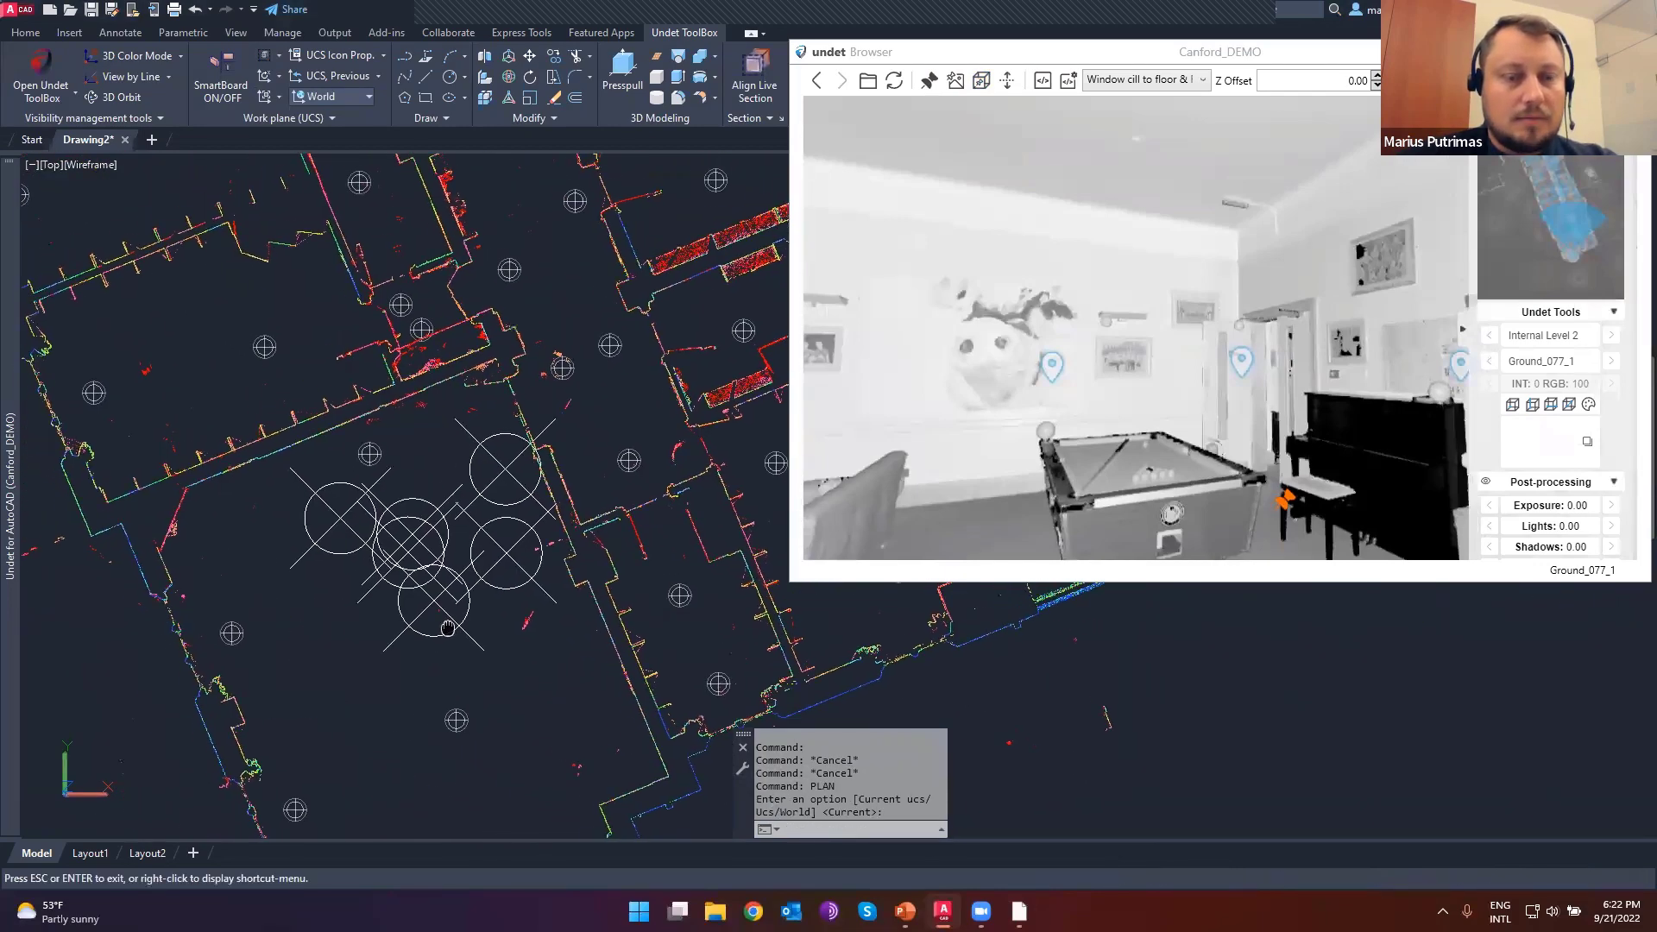
left_click(573, 629)
left_click(308, 496)
key("Delete")
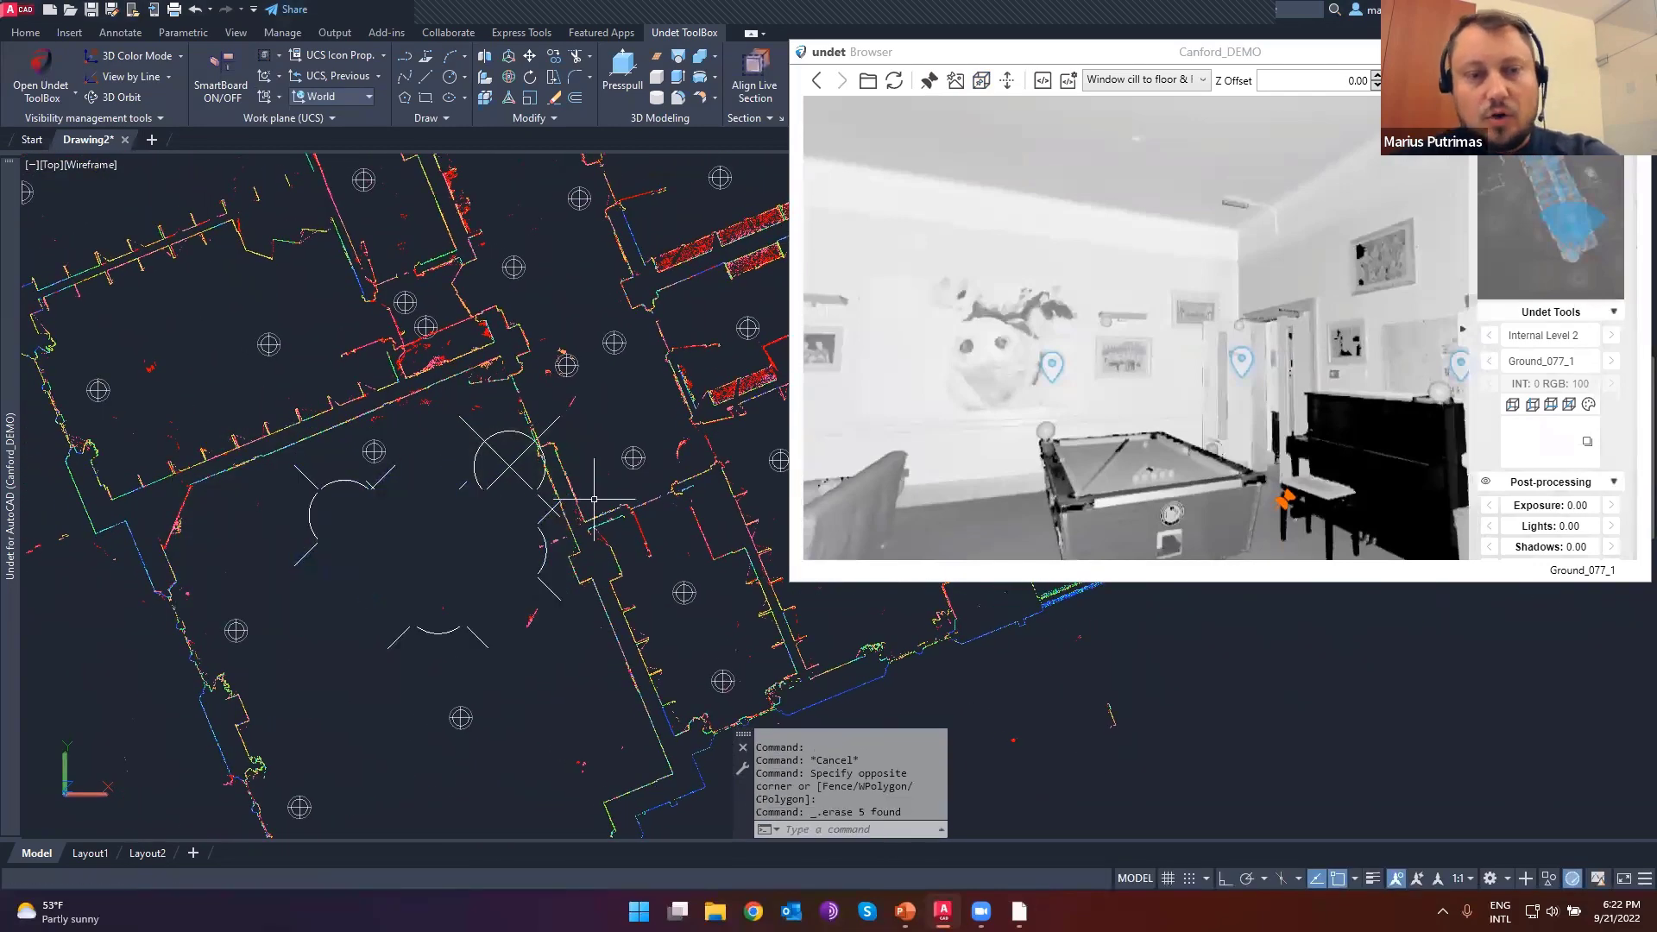
left_click(547, 544)
left_click(492, 466)
key("Delete")
scroll(491, 466, "down", 3)
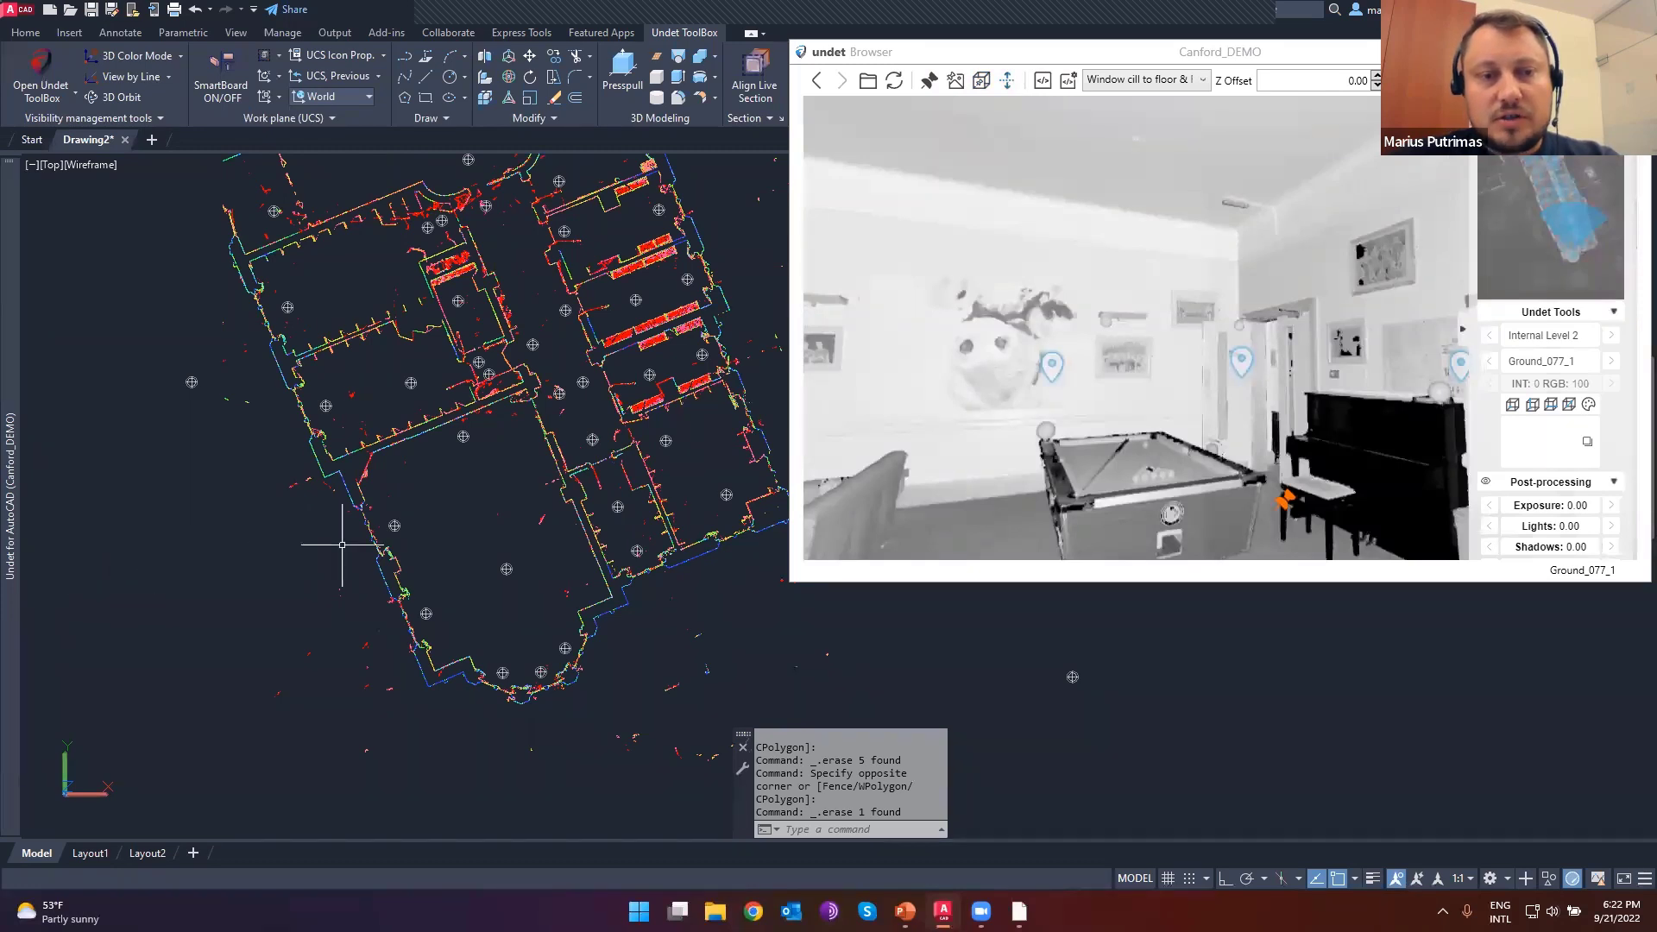
left_click(507, 507)
left_click(420, 534)
key("Escape")
middle_click_drag(523, 503, 472, 501)
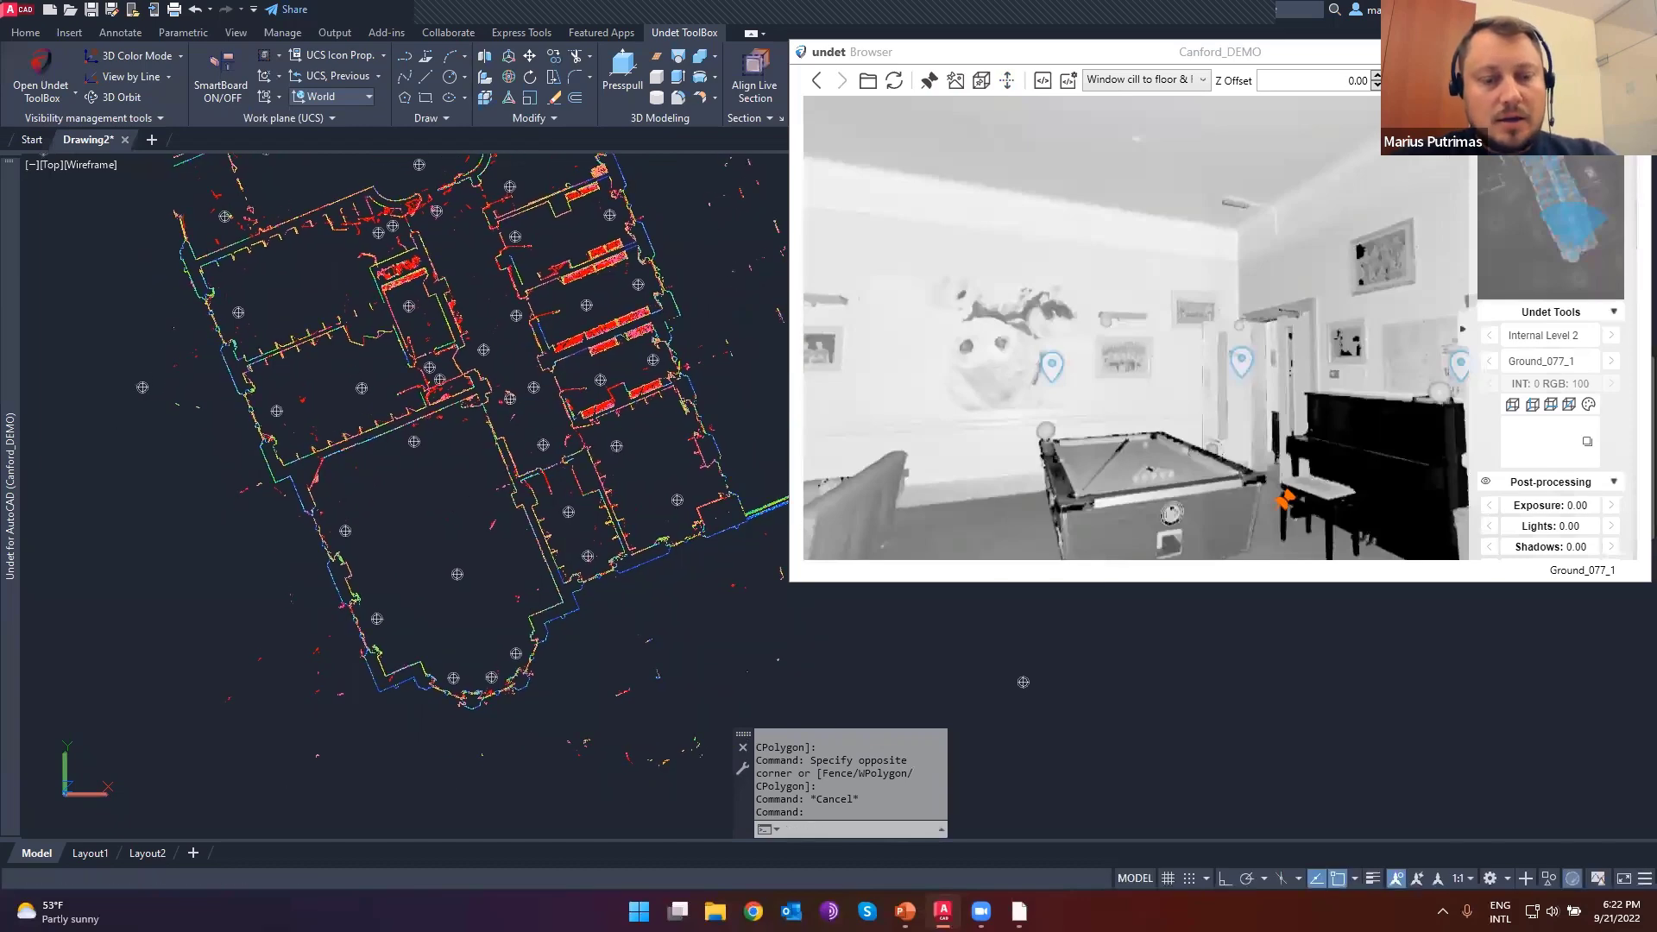
type("c")
key("Return")
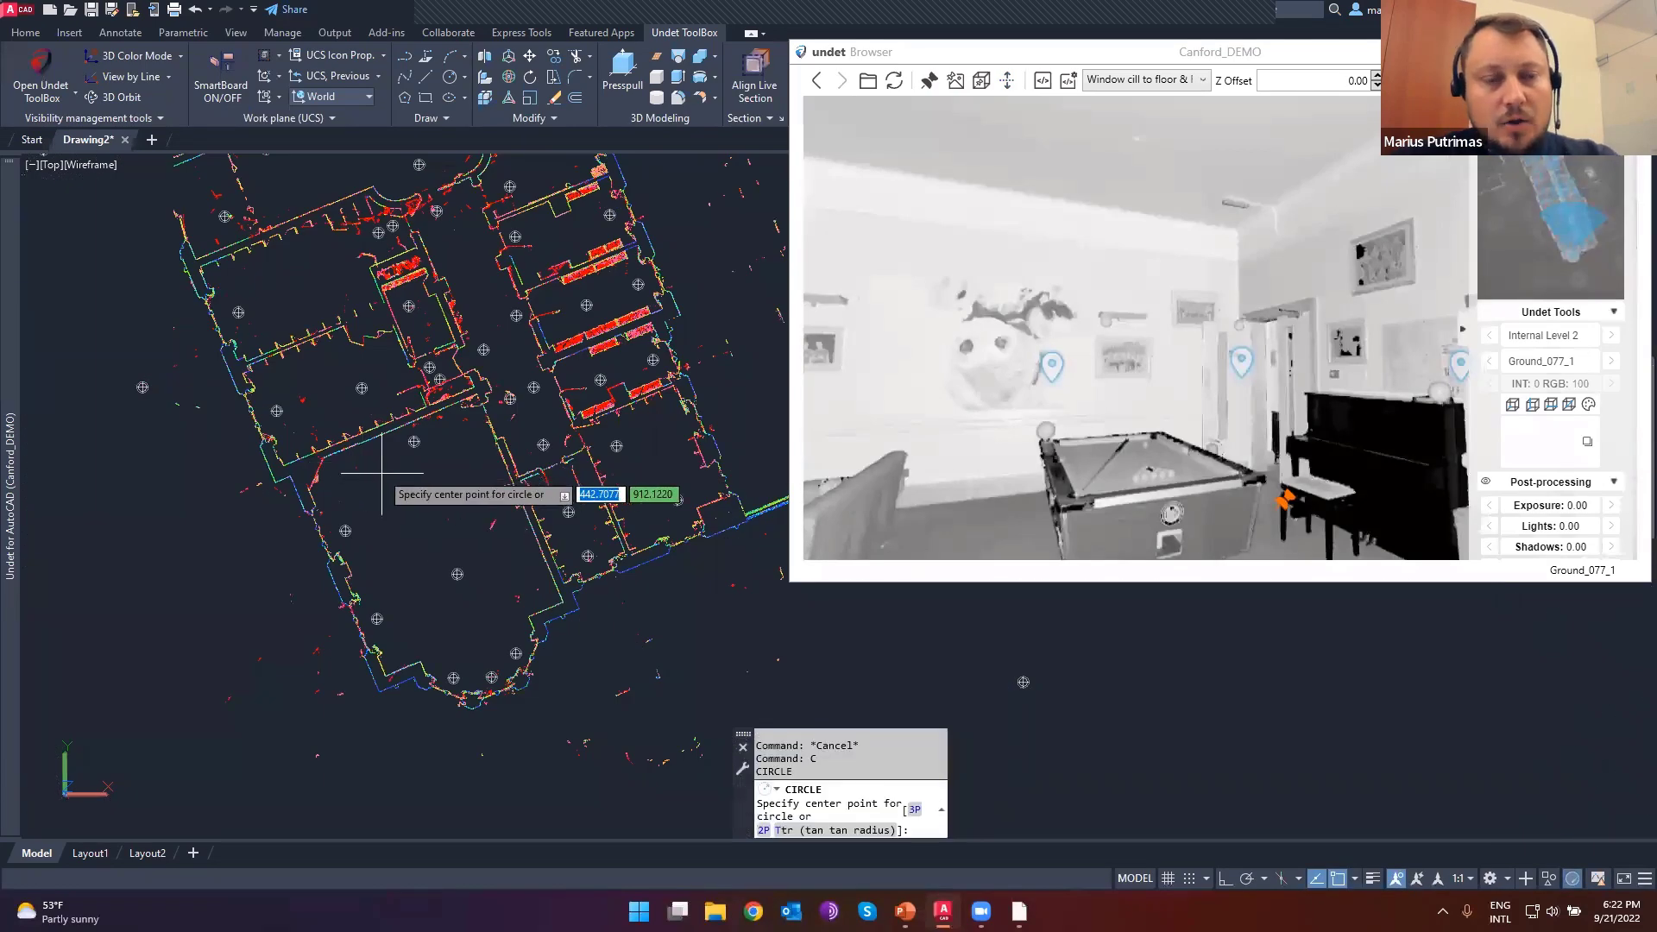
left_click(394, 434)
key("Escape")
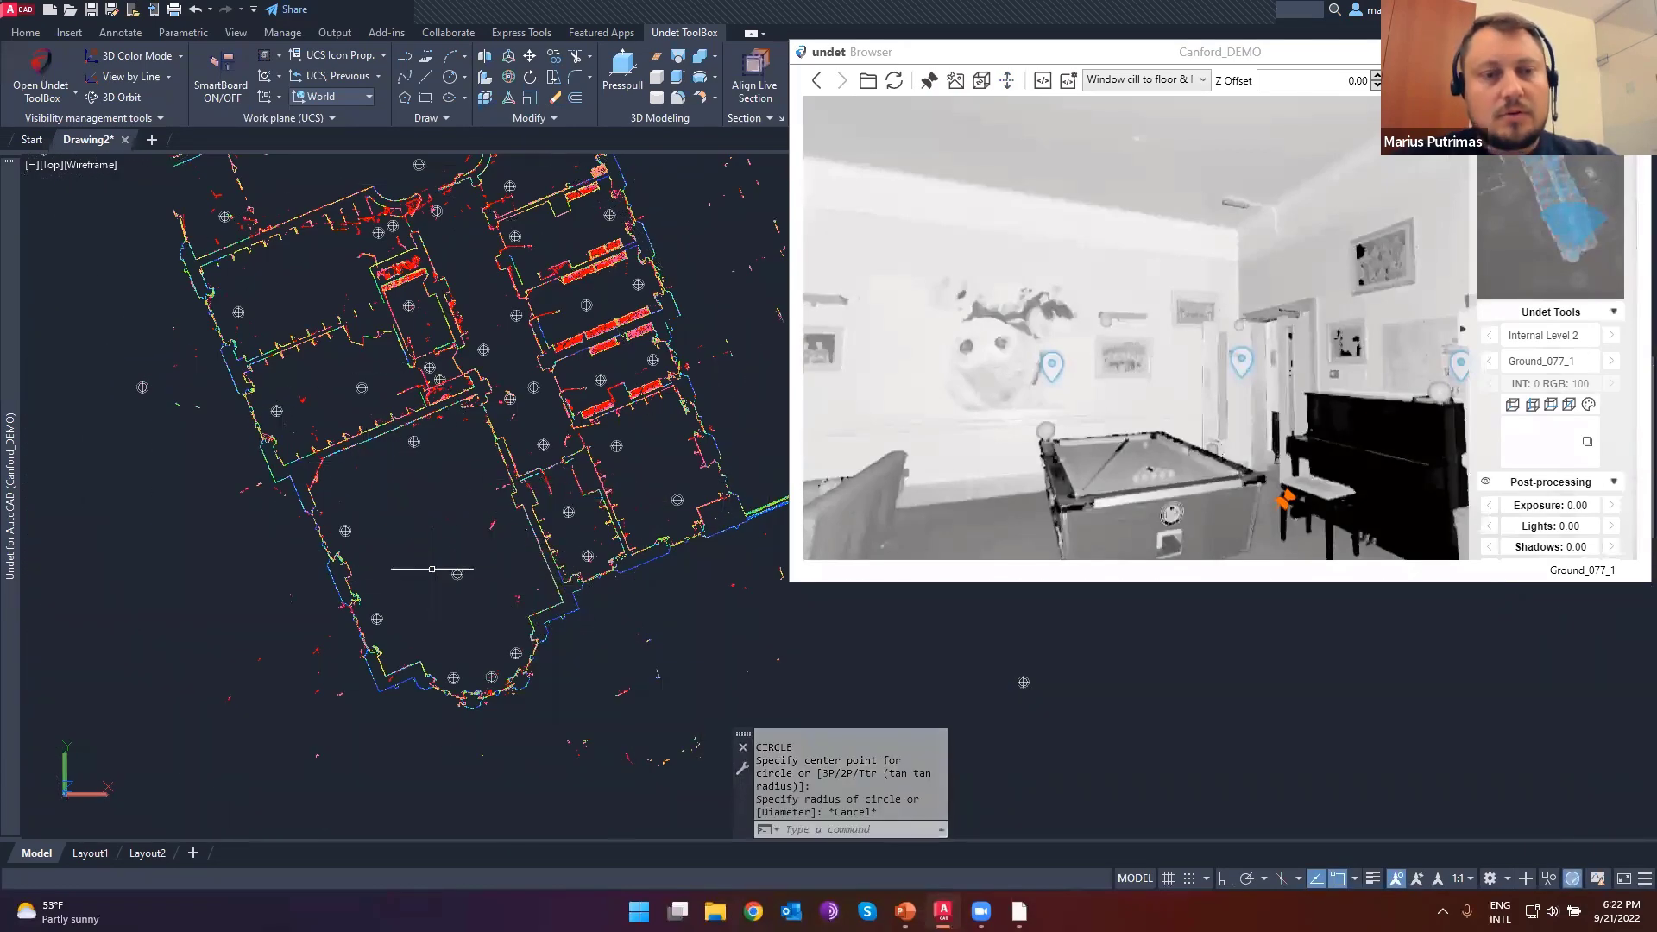
- Draw a circle with a radius of about 3.57 in the middle of the large room
key("Return")
left_click(467, 524)
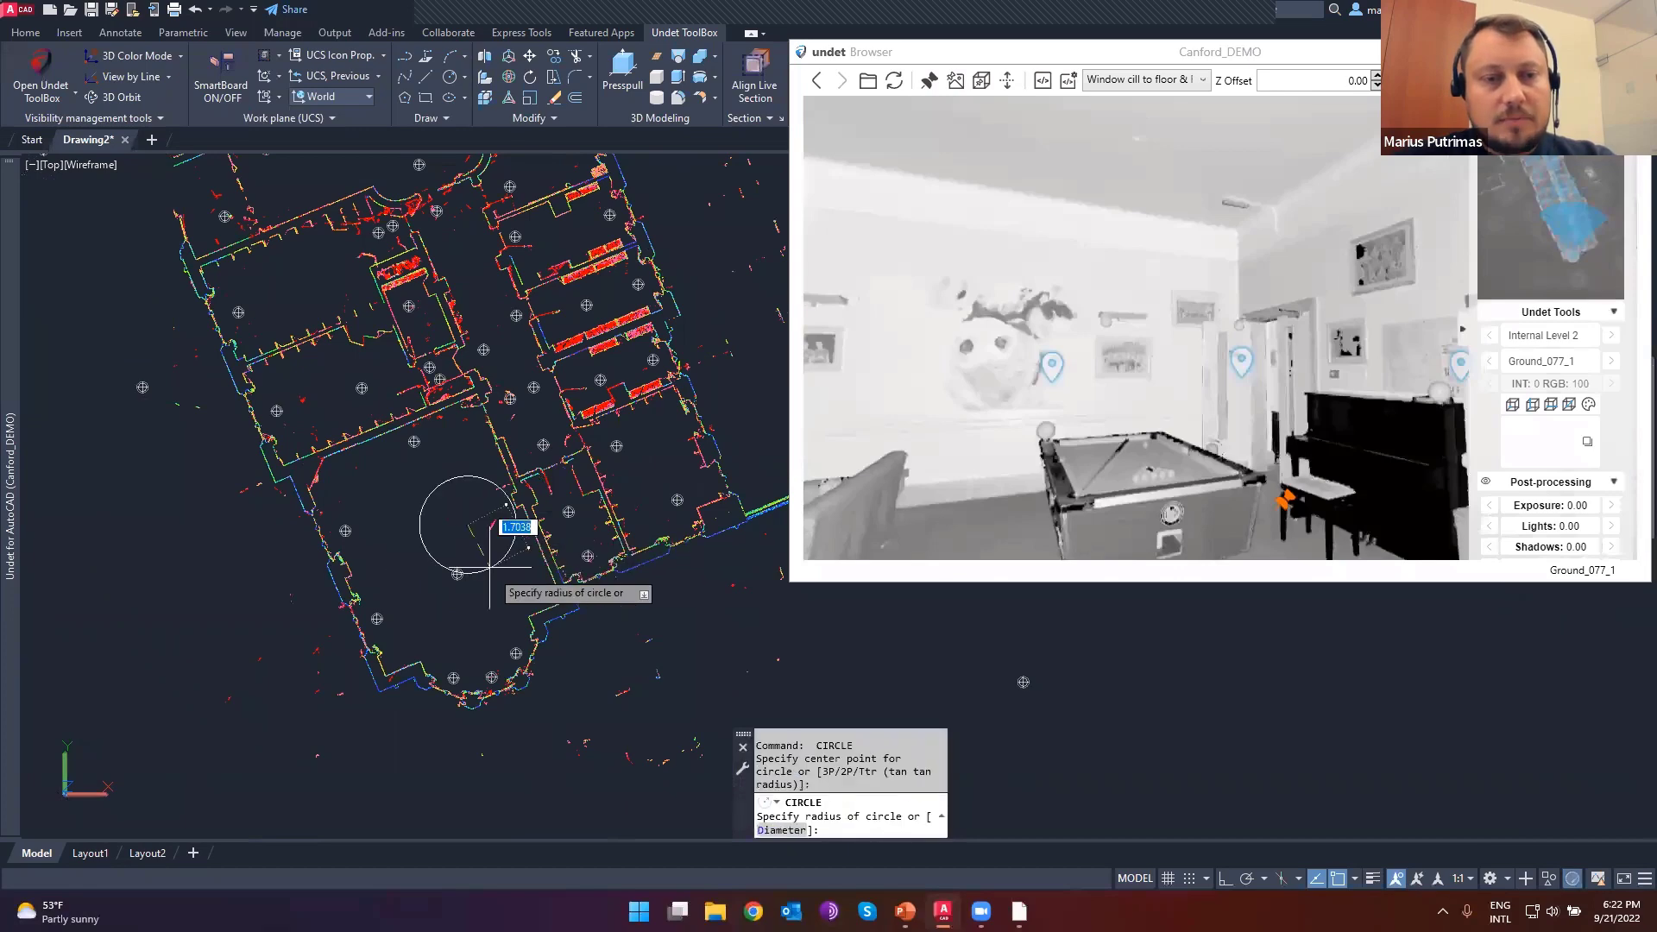
left_click(482, 625)
key("Escape")
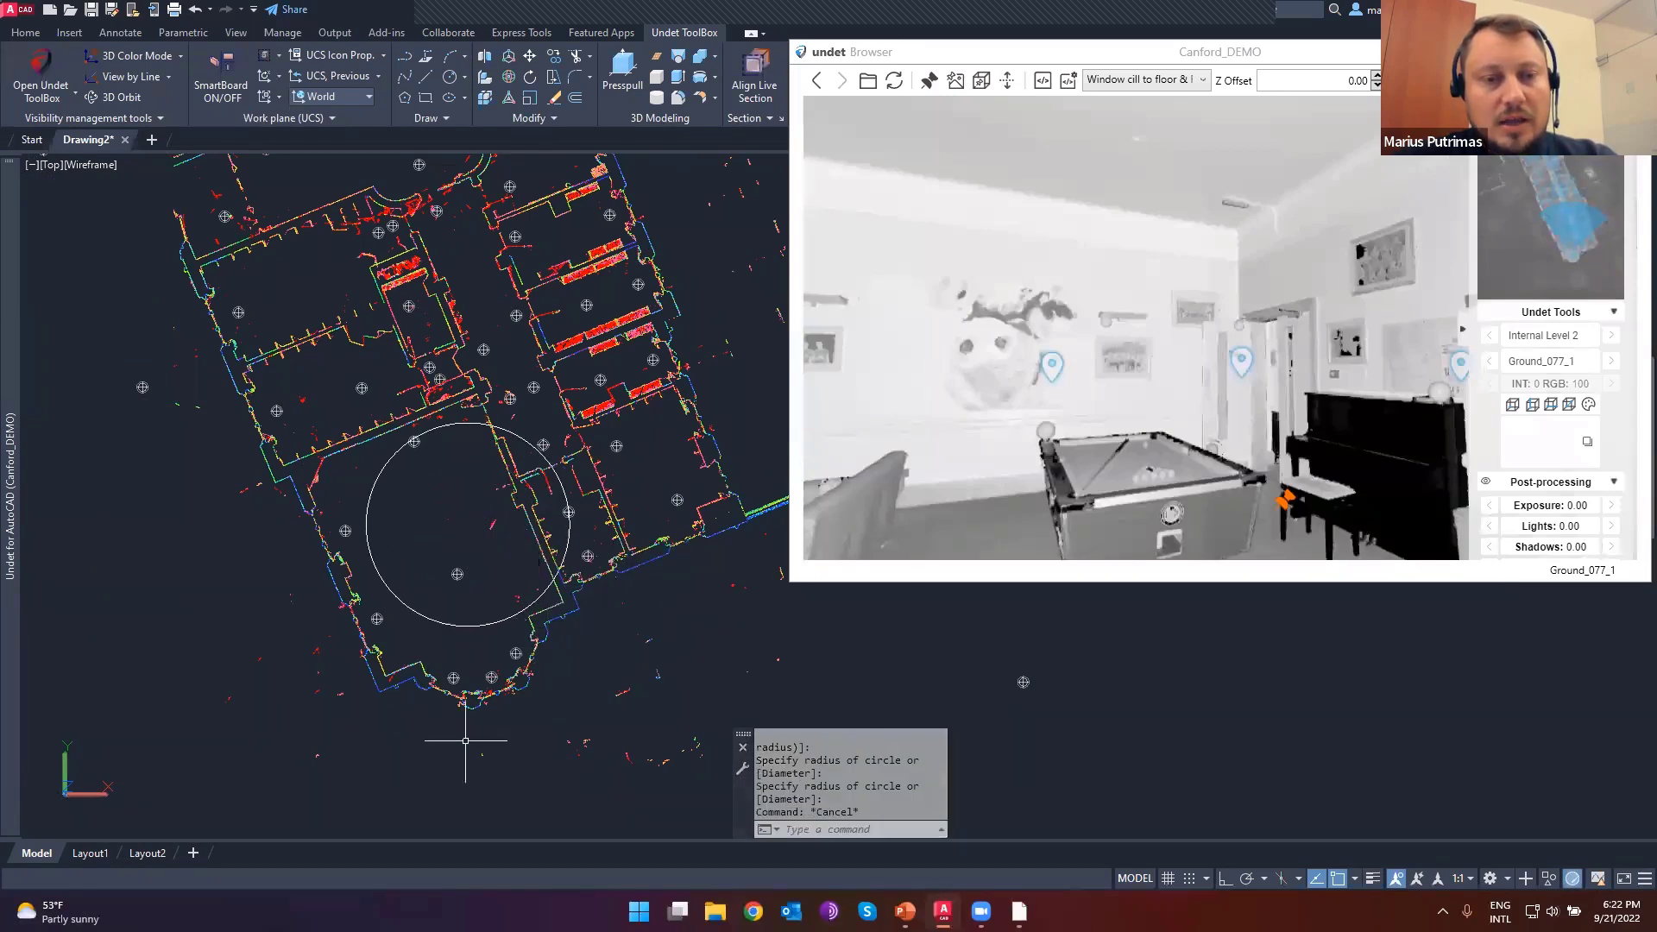
- Examine in 3D how high the circle lies relative to the section, and check its centre coordinates in its properties
middle_click_drag(465, 740, 466, 470, "shift")
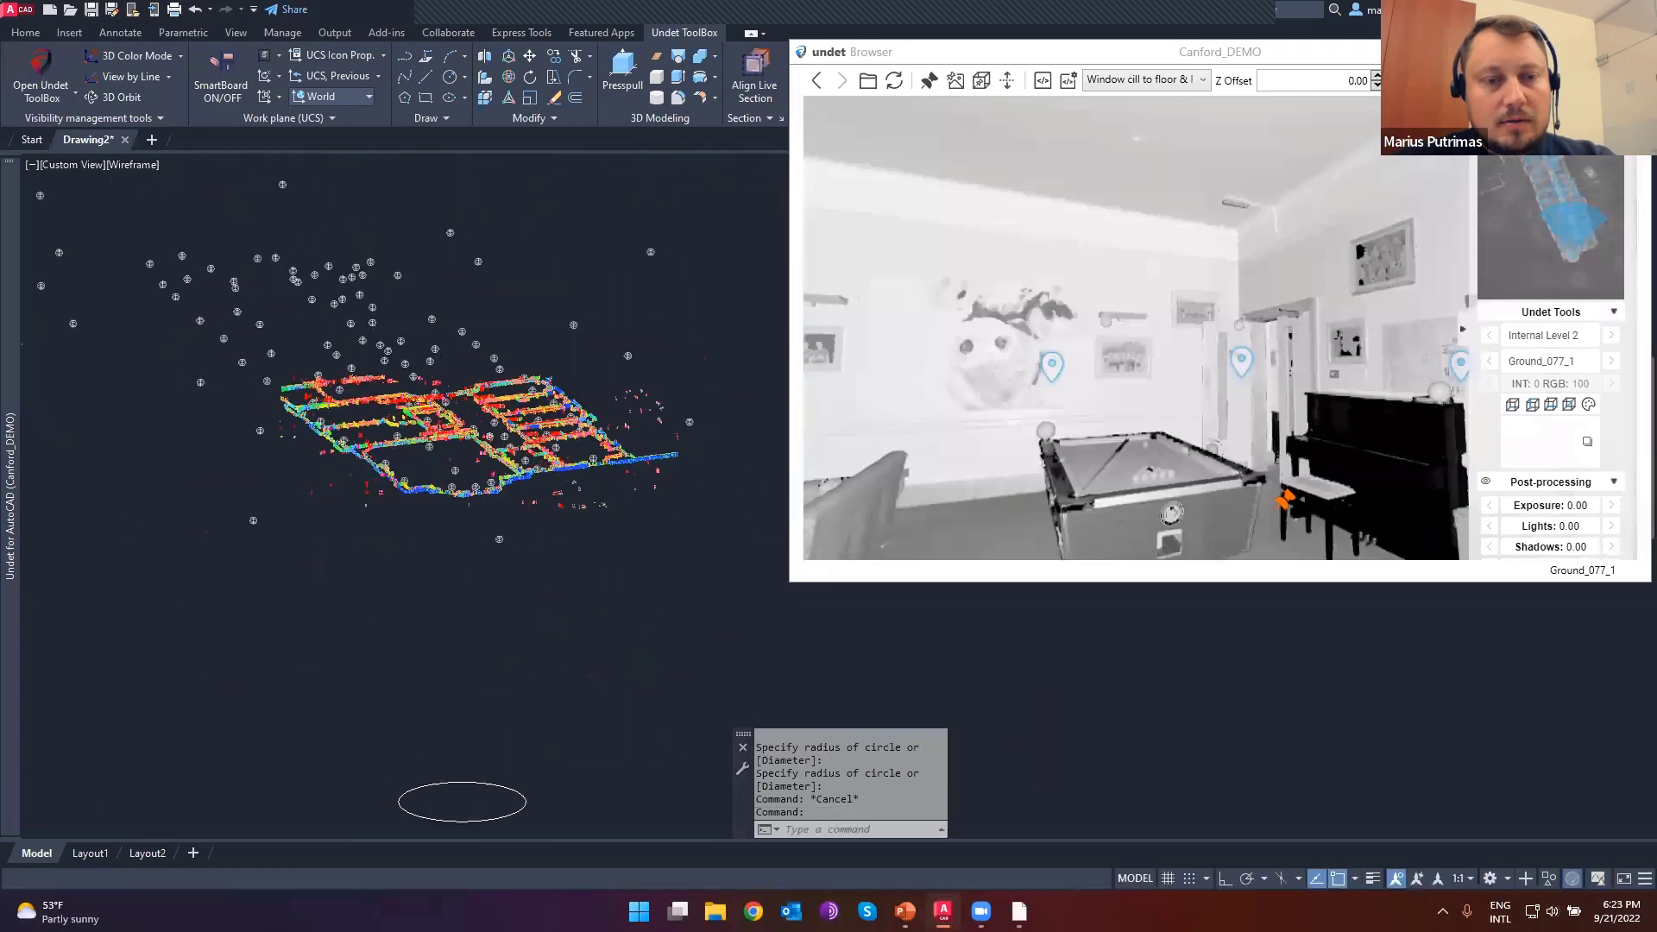
middle_click_drag(466, 789, 449, 585)
scroll(449, 585, "down", 1)
left_click(440, 599)
left_click(428, 612)
key("ctrl+1")
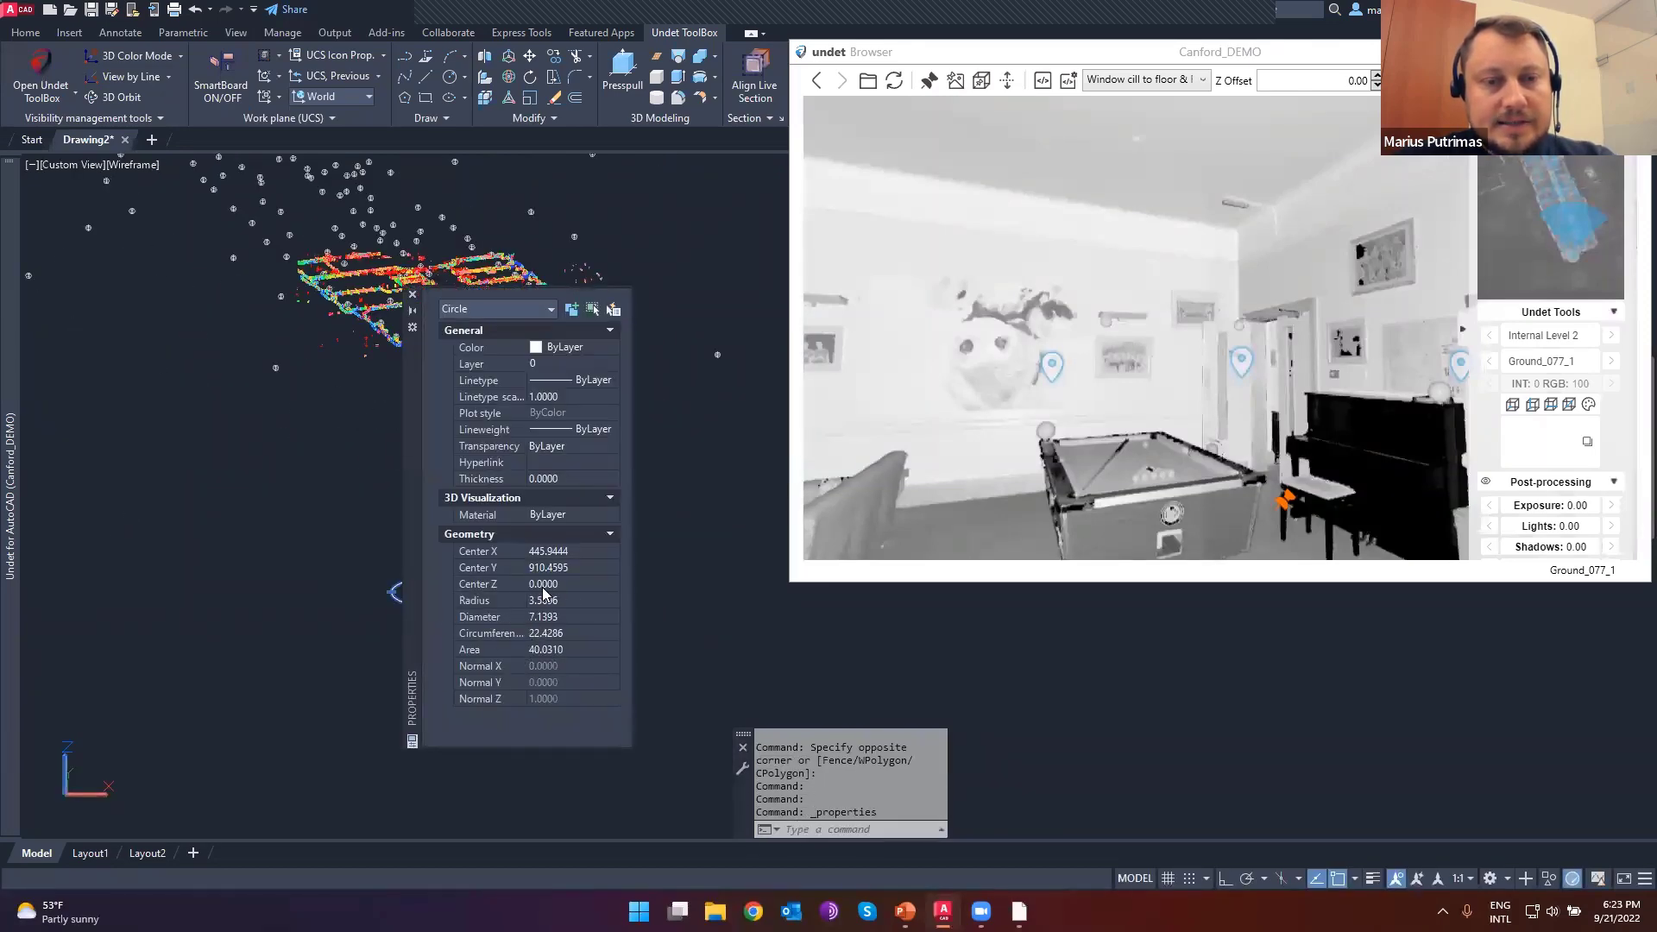
left_click(411, 296)
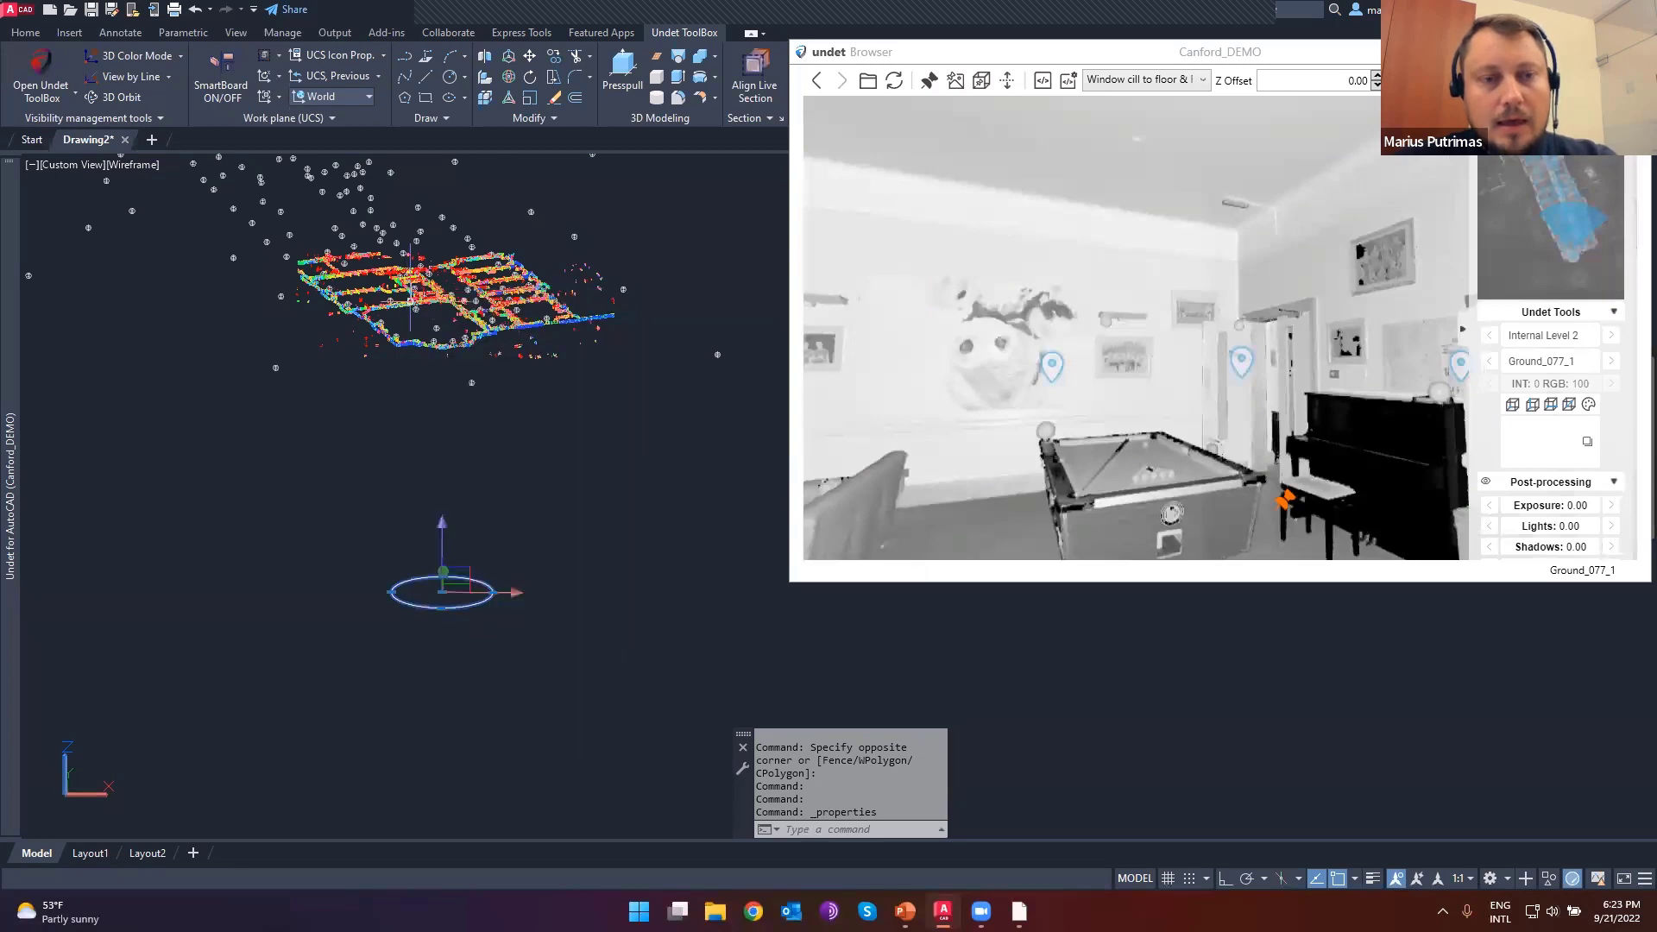
- Erase the circle and restore the plan view of the large room
key("Escape")
key("Escape")
left_click(529, 526)
left_click(339, 637)
key("Delete")
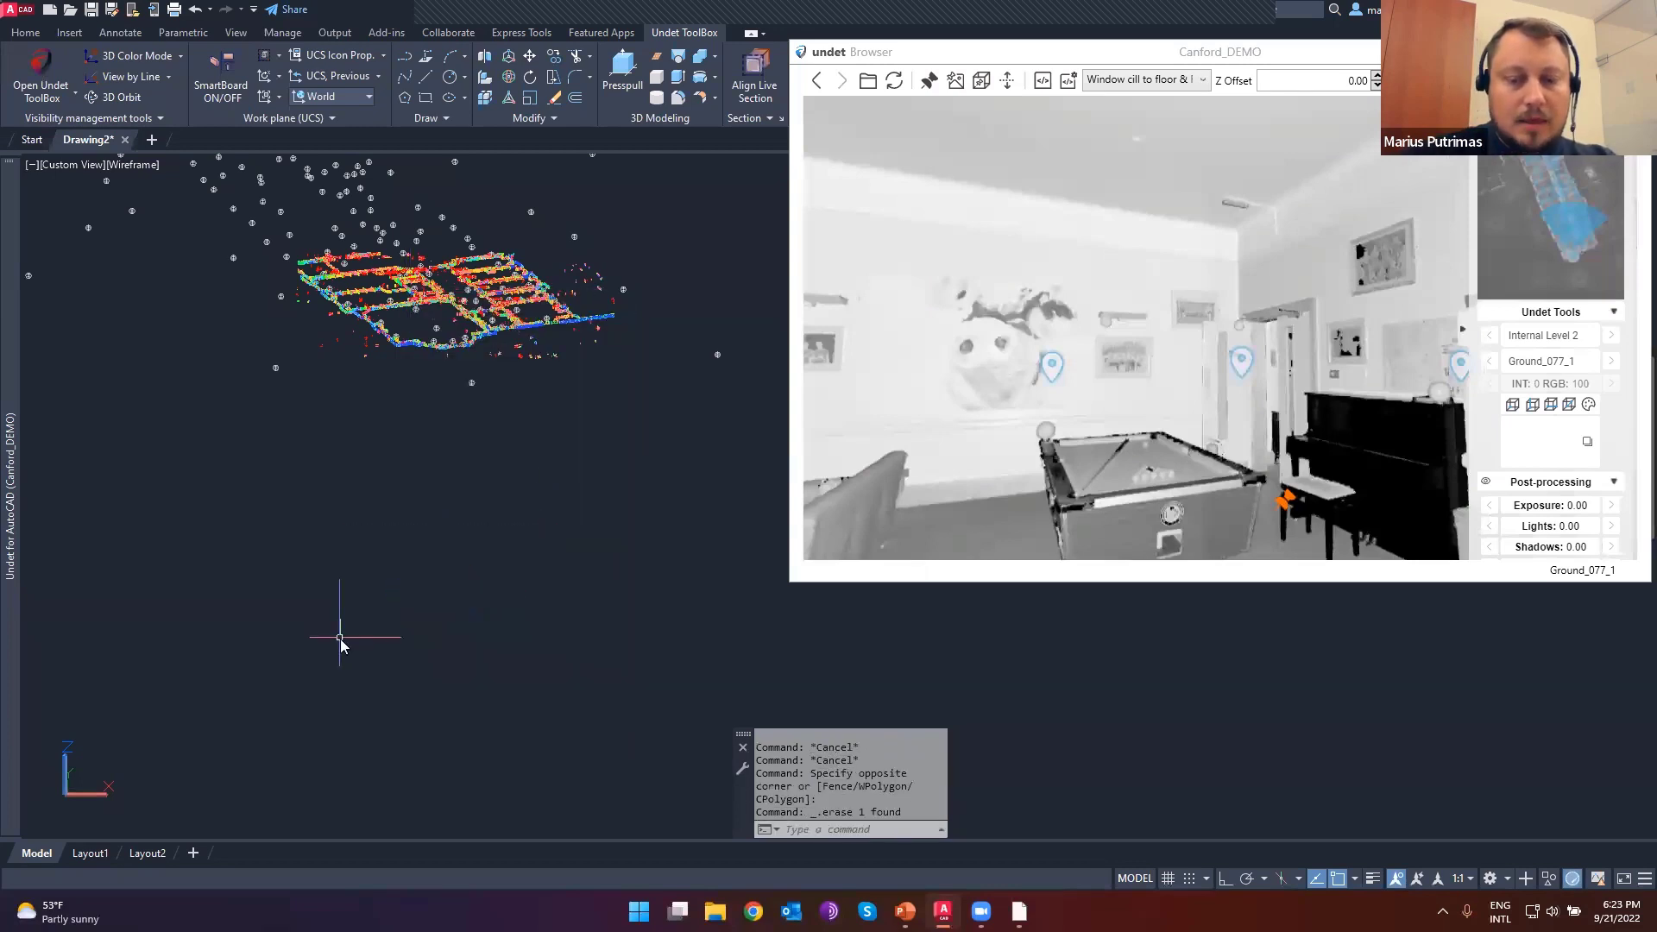
key("Return")
key("Return")
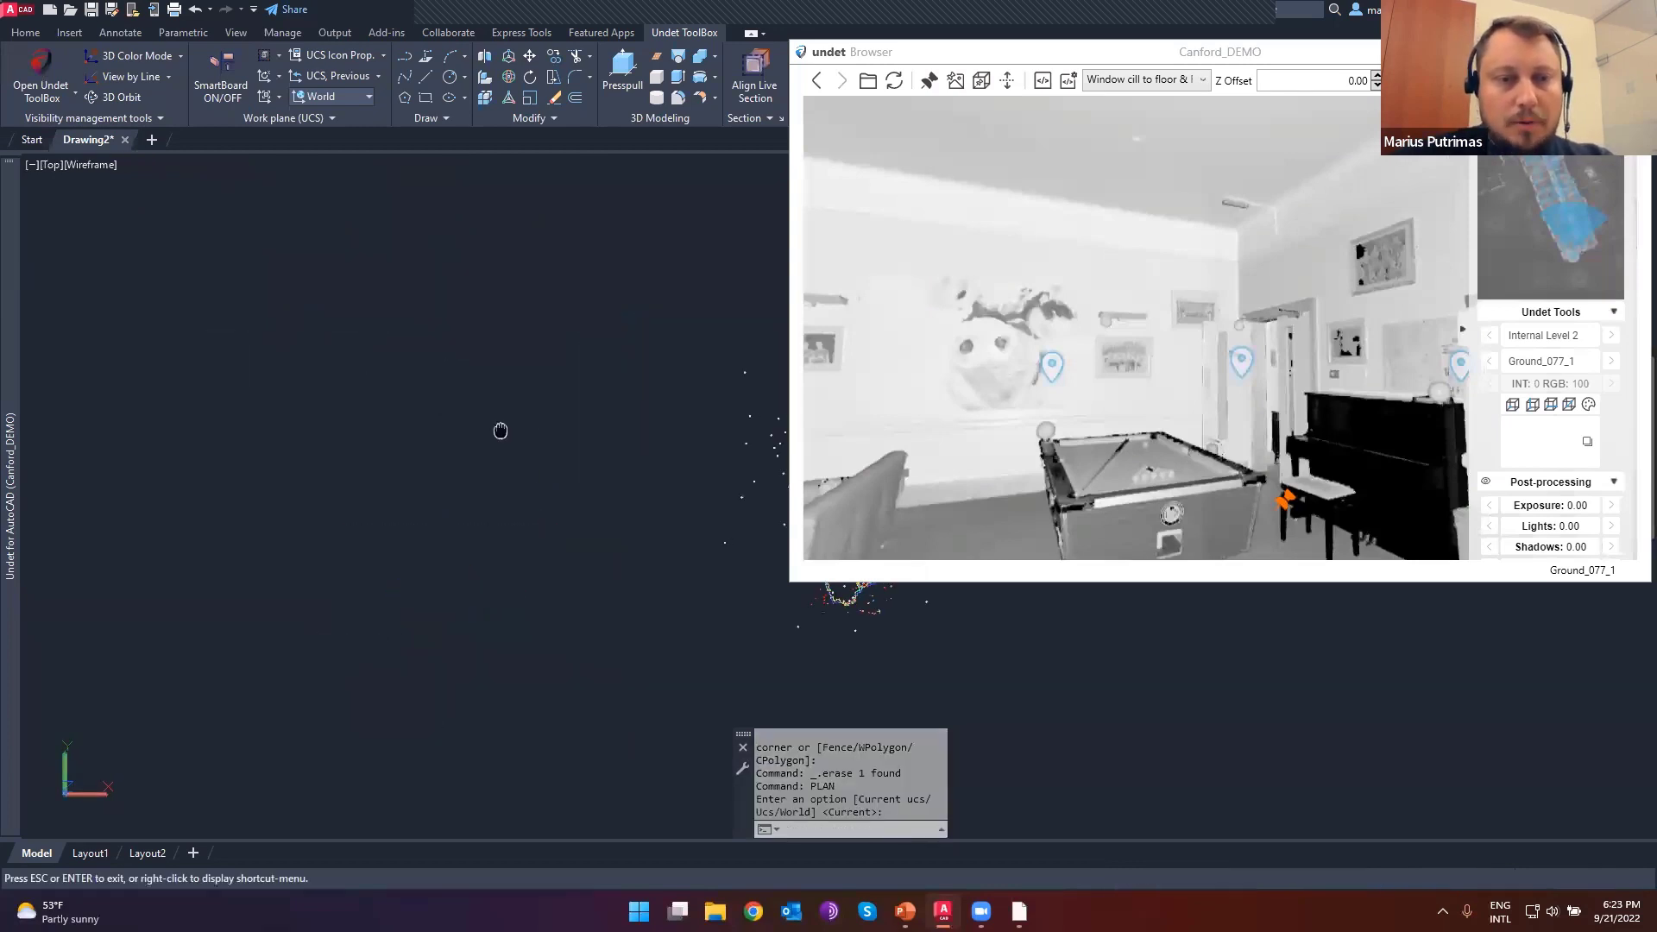
scroll(666, 517, "up", 9)
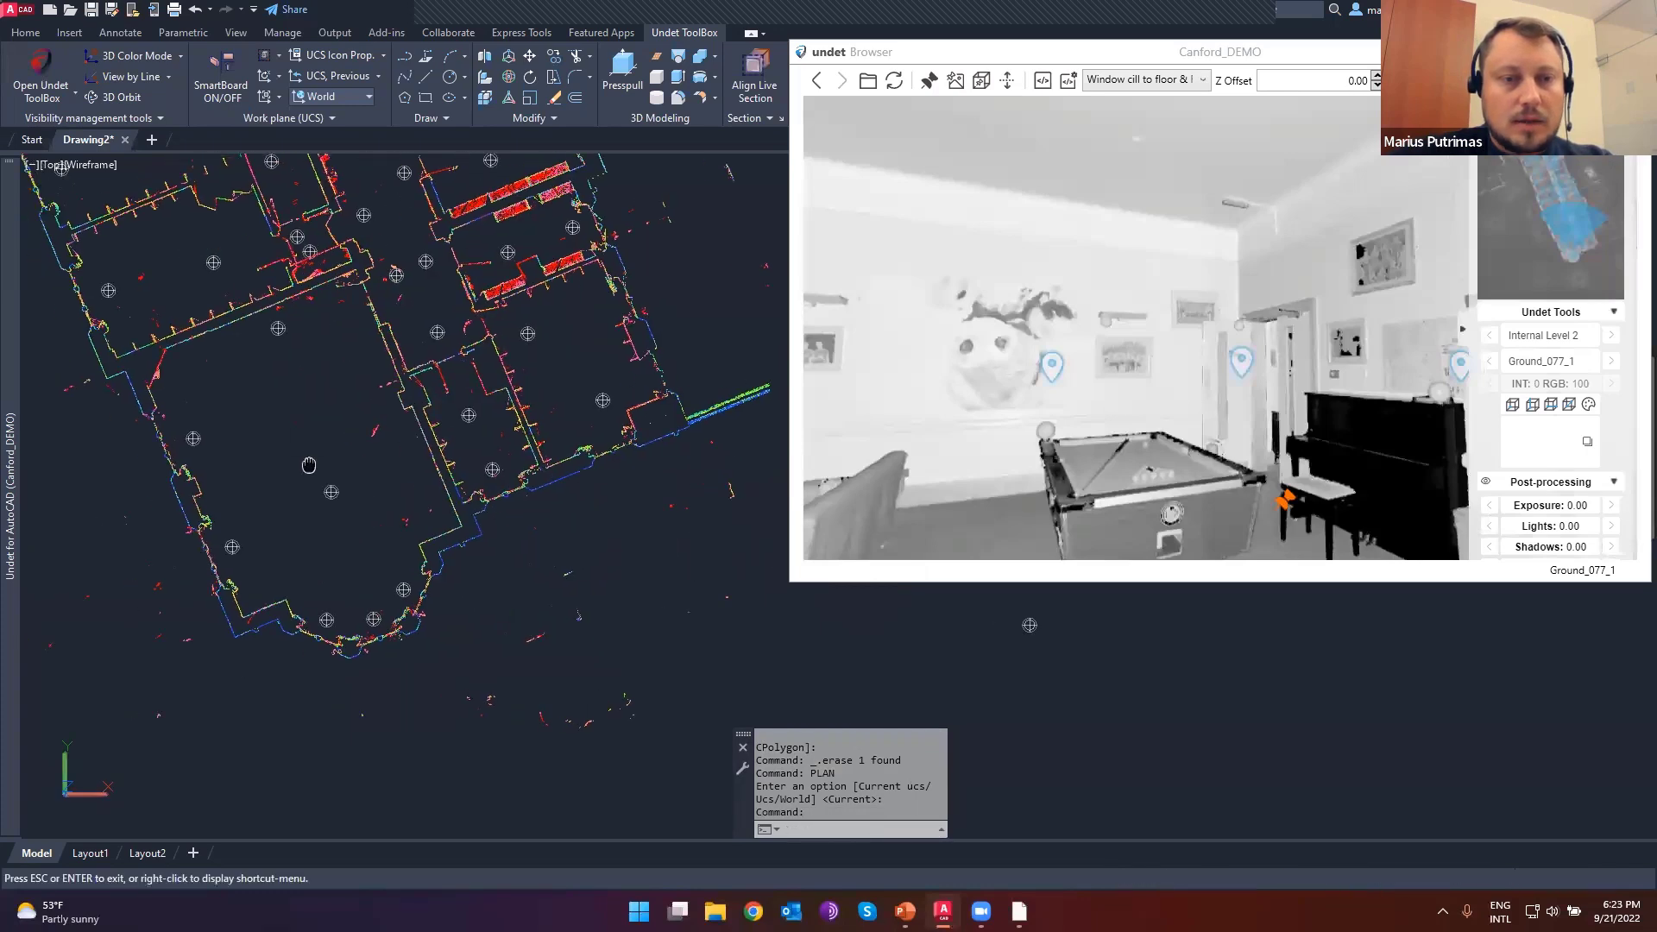
- Turn on the panorama's elevation tool and pick the working height on the floor beside the pool table
left_click(1008, 83)
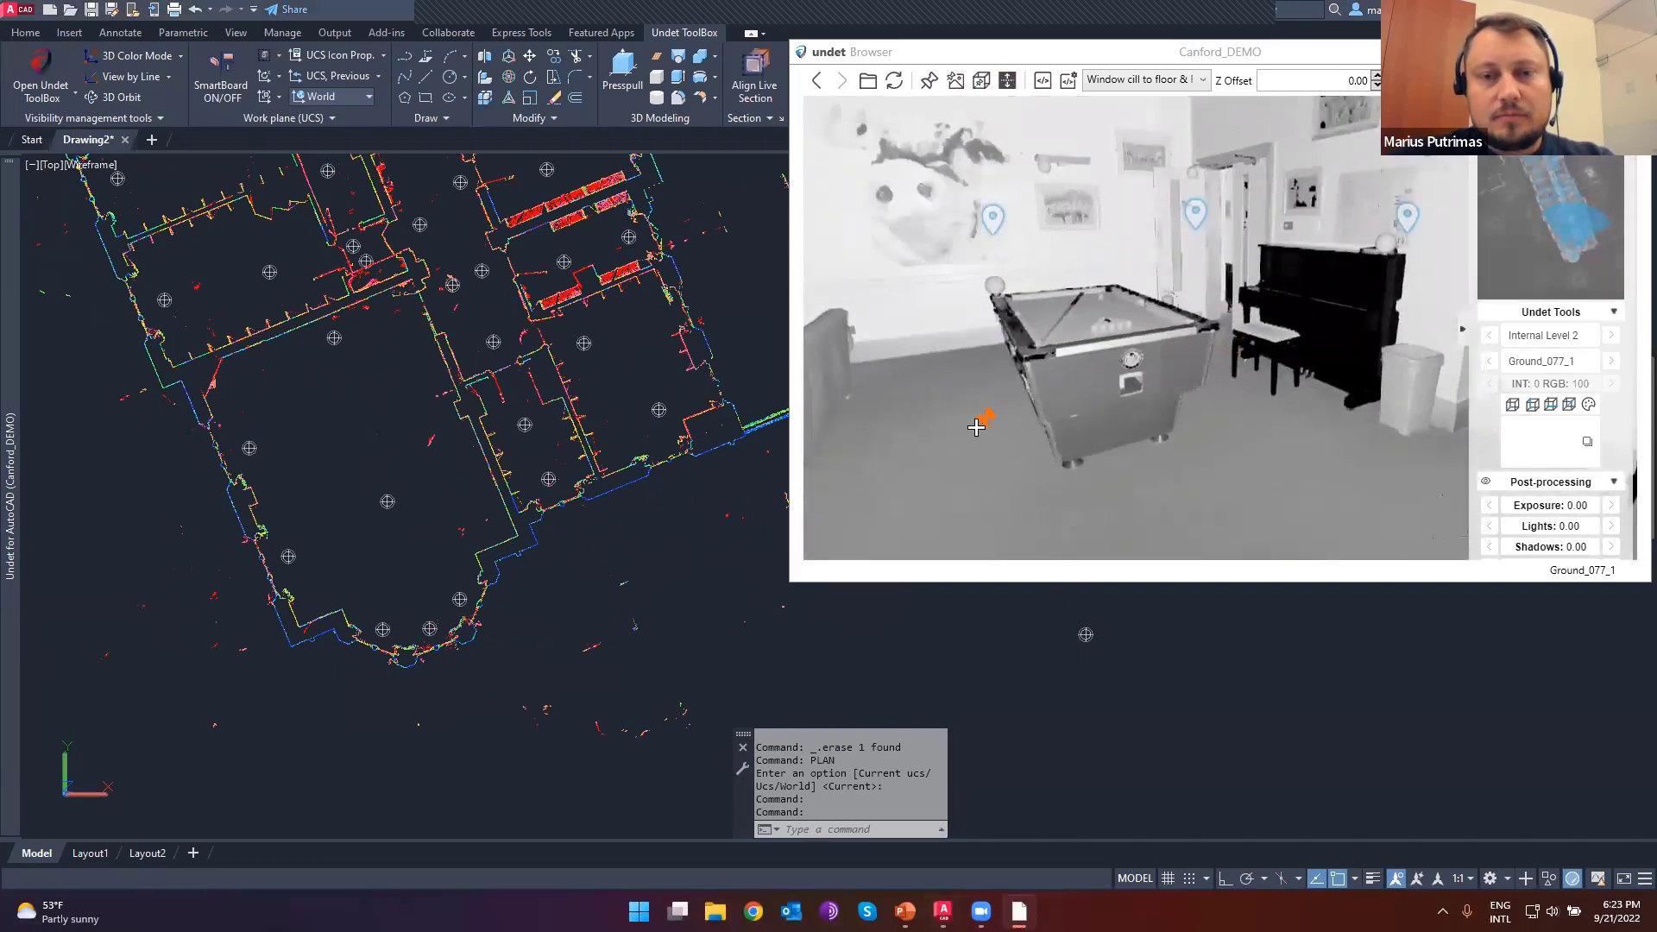
key("Escape")
key("Escape")
- Draw a rotated rectangle across the large room, extending past its outer walls
type("re")
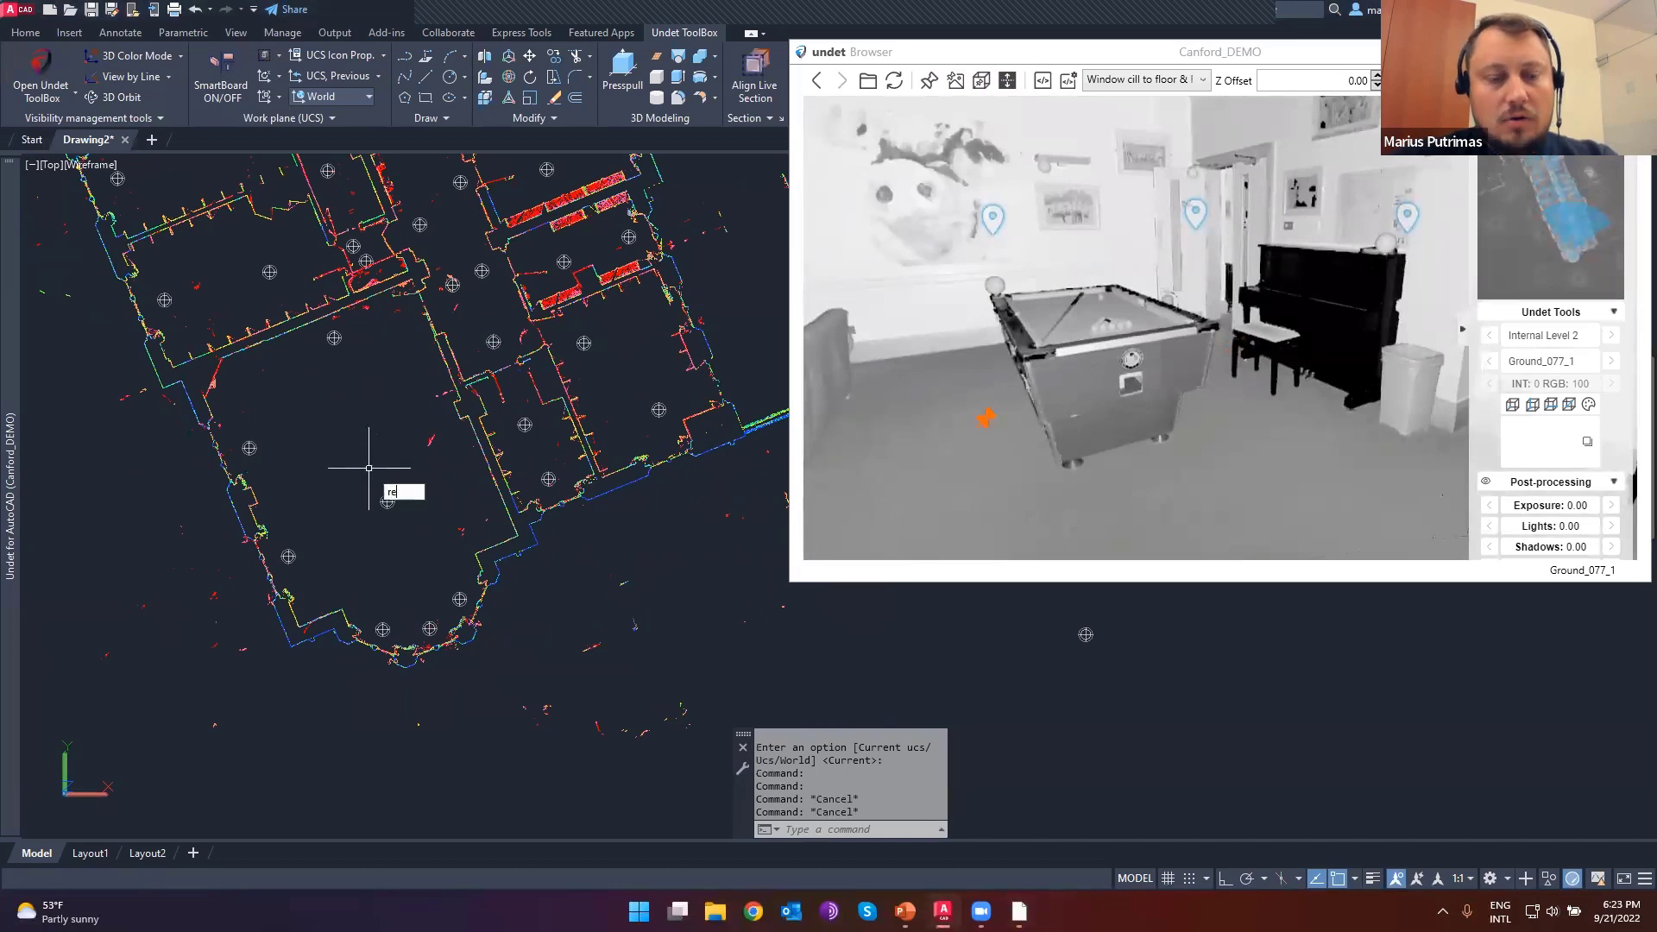
type("c")
key("Return")
mouse_move(12, 350)
left_click(94, 348)
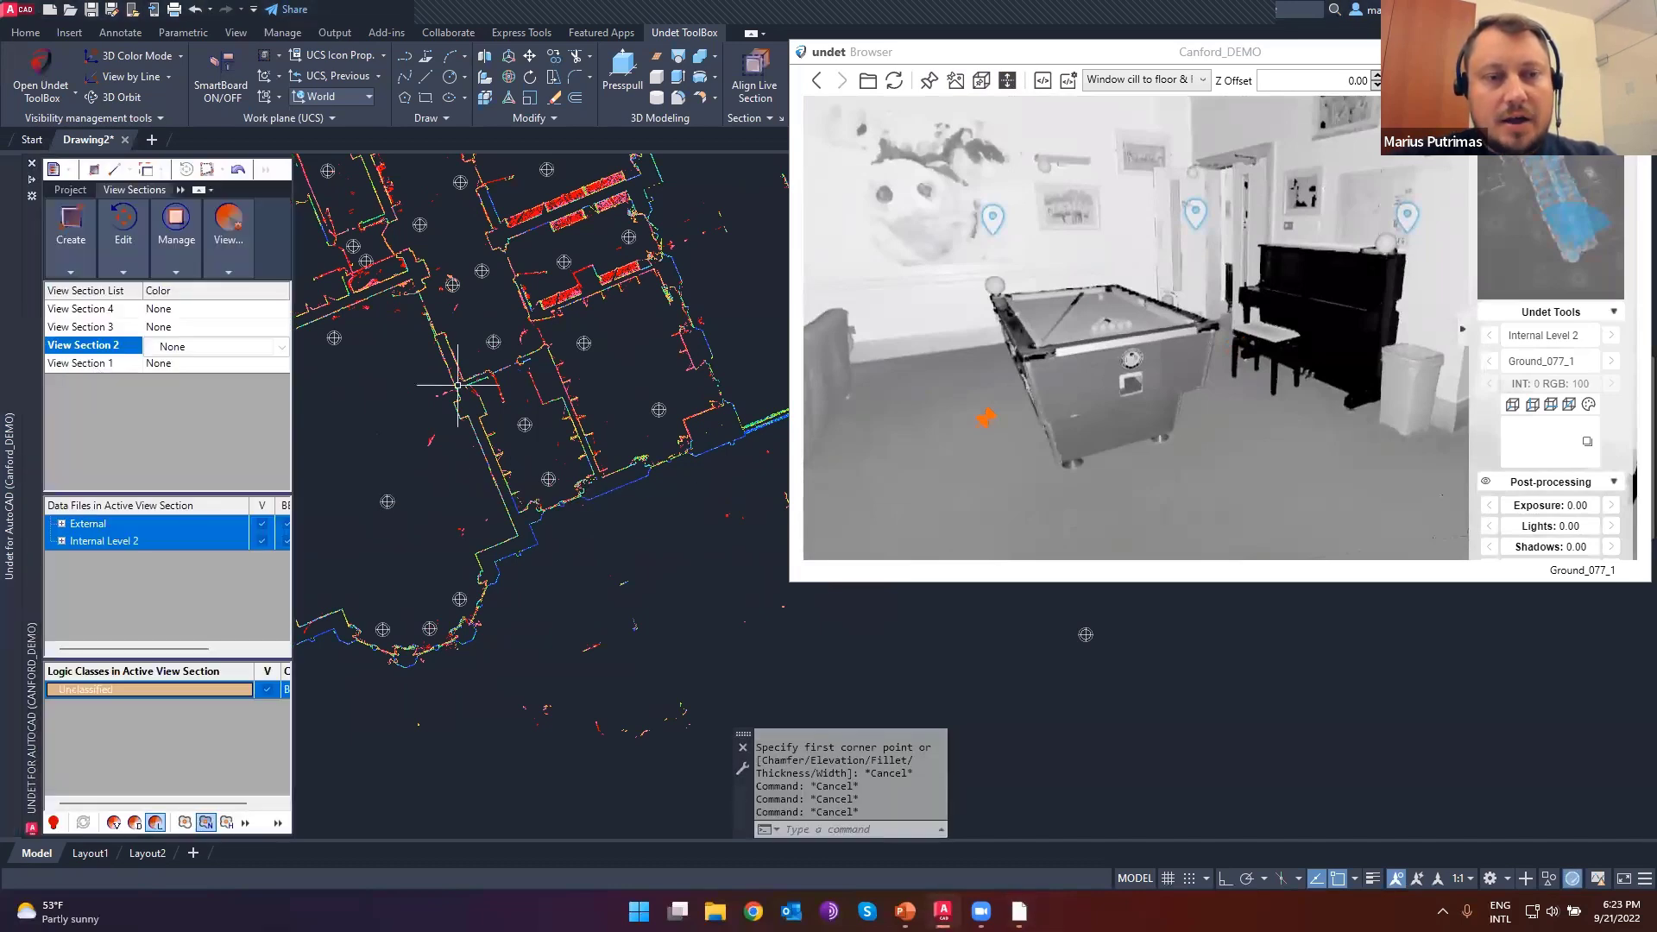
key("Return")
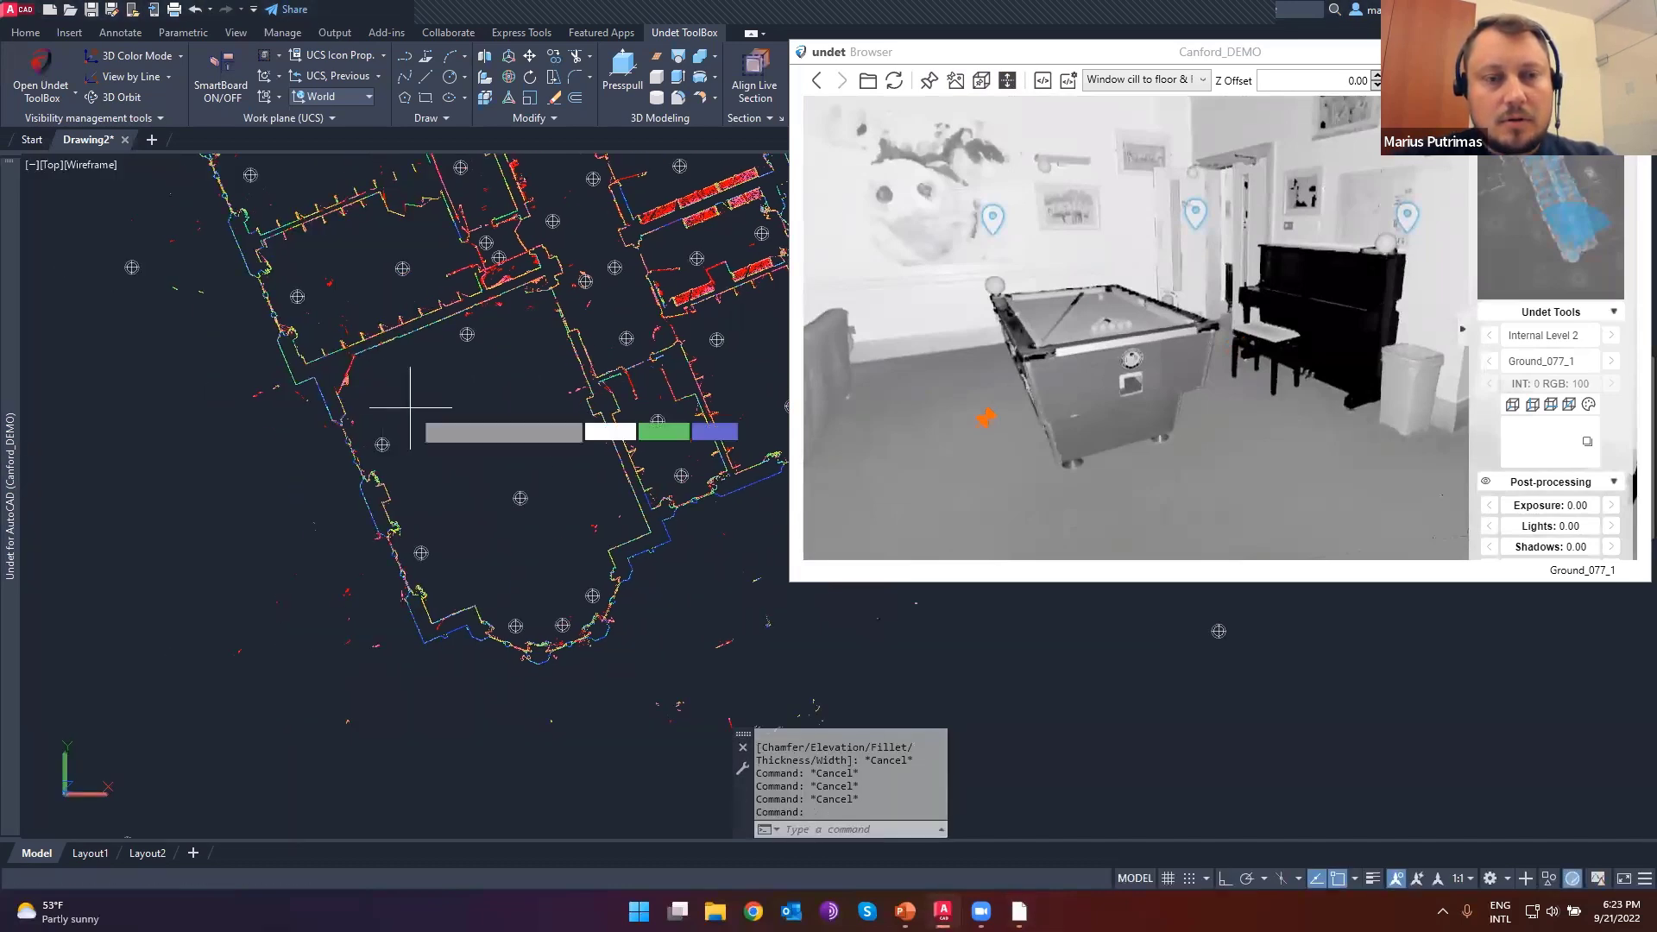
left_click(412, 394)
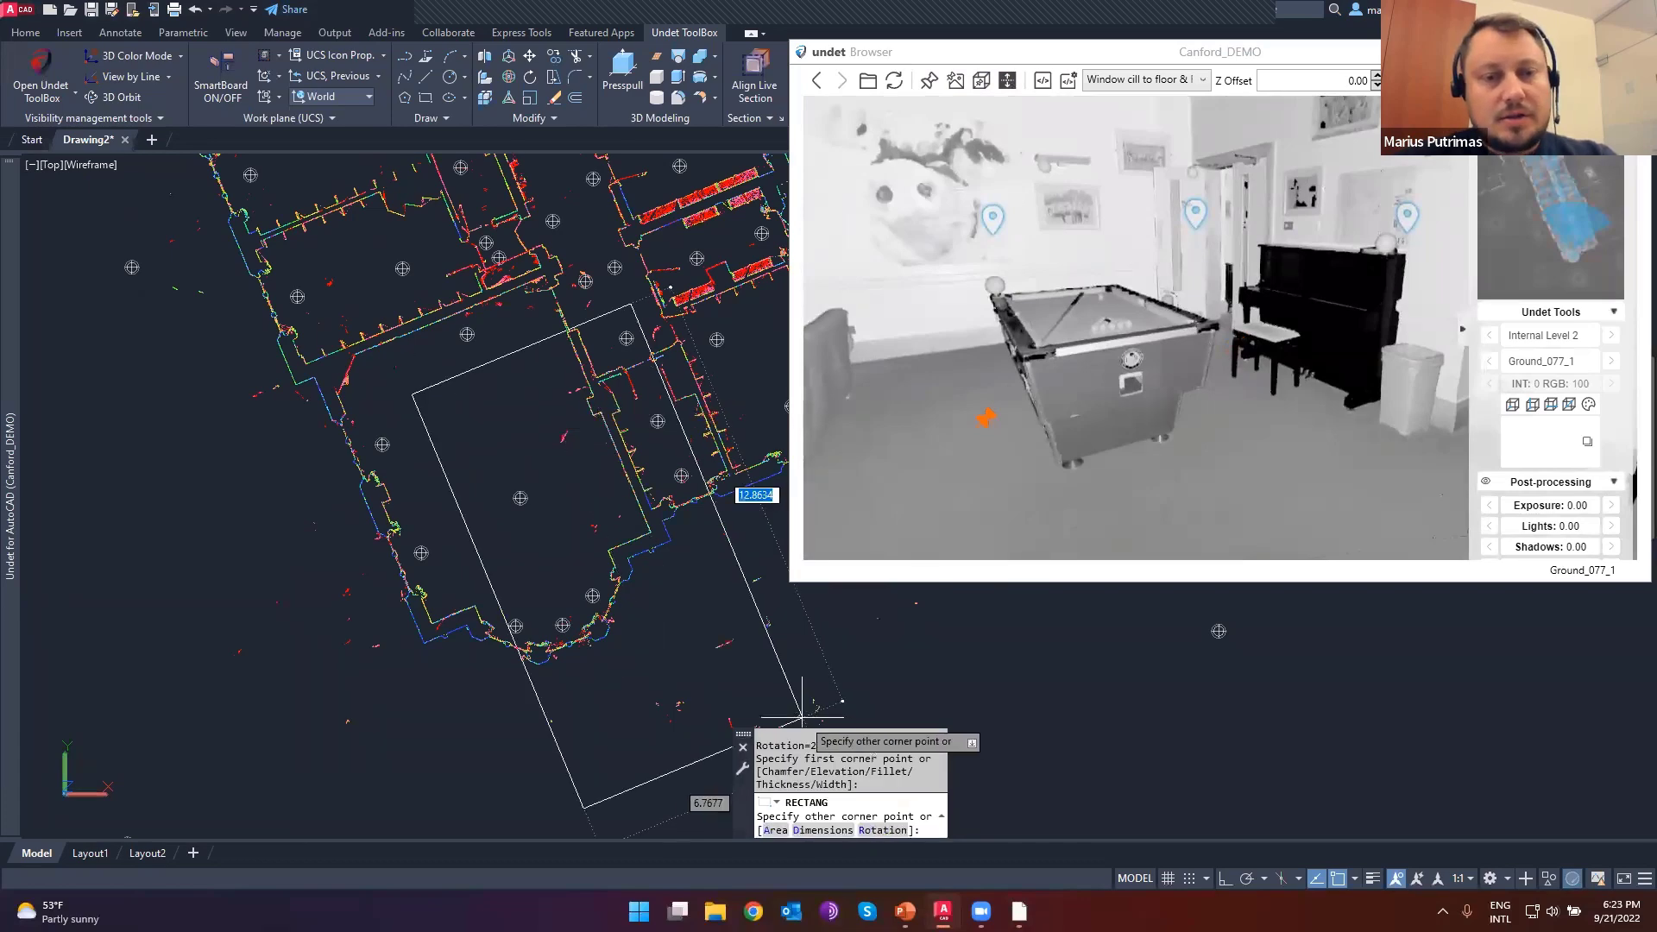
key("Escape")
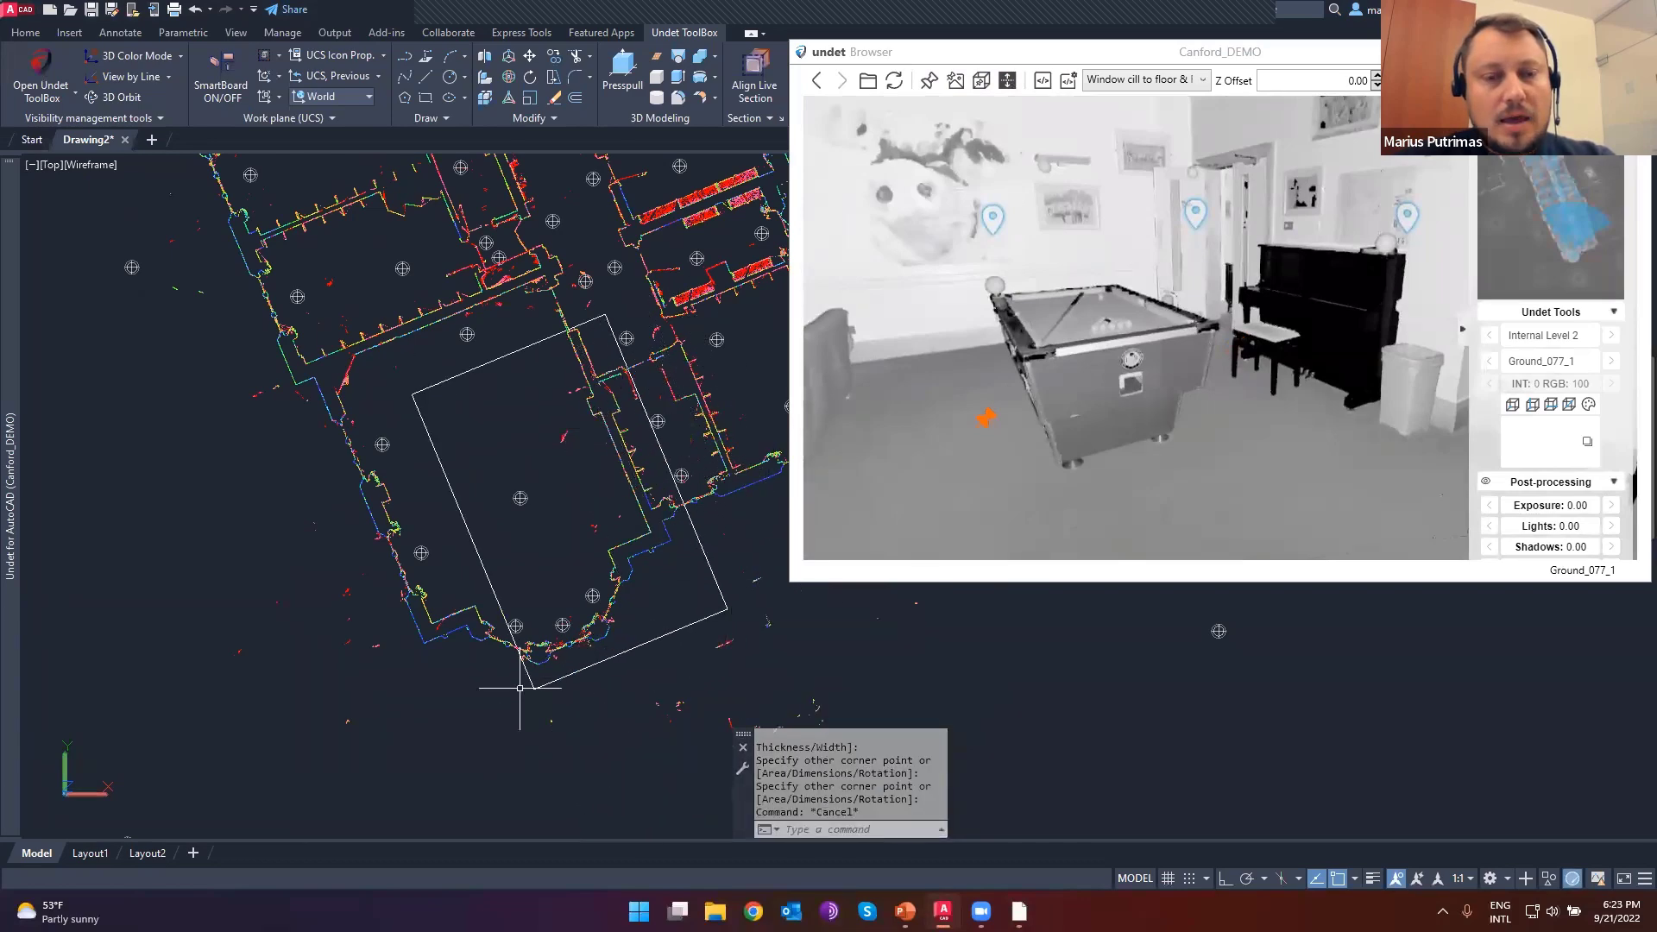
- Examine in 3D how the rectangle lies relative to the floor section, and move the section up to the wall beside the framed pictures
mouse_move(520, 693)
middle_mouse_down("shift")
mouse_move(495, 428)
mouse_move(474, 492)
mouse_move(490, 444)
middle_mouse_up("shift")
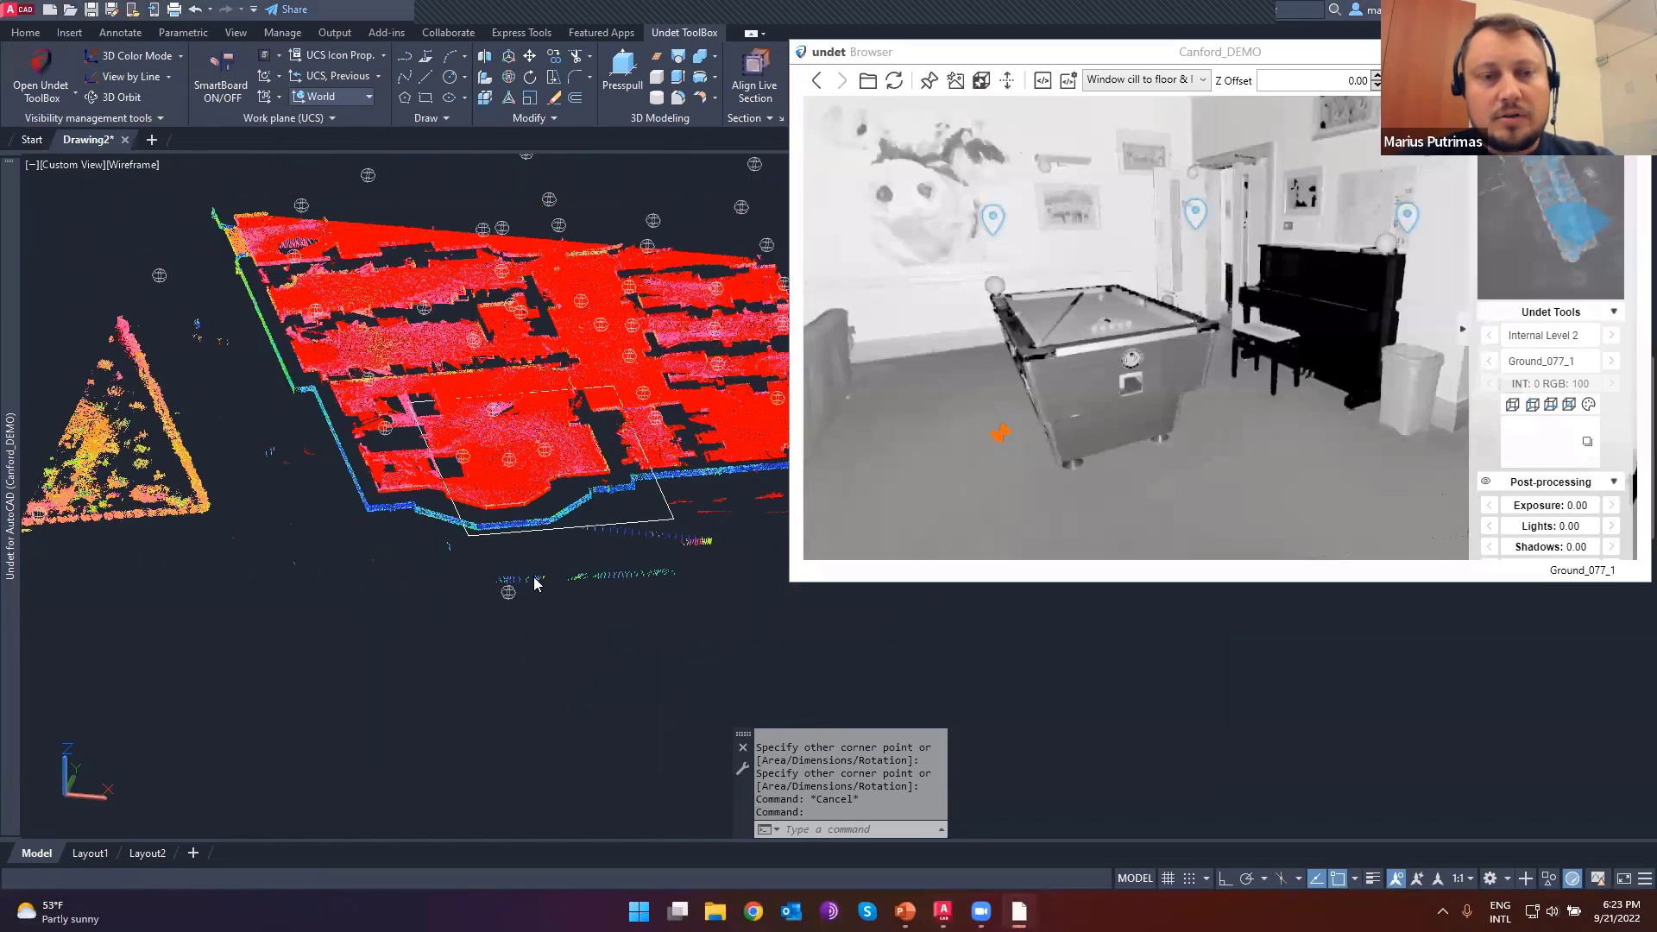
middle_click_drag(530, 570, 482, 611, "shift")
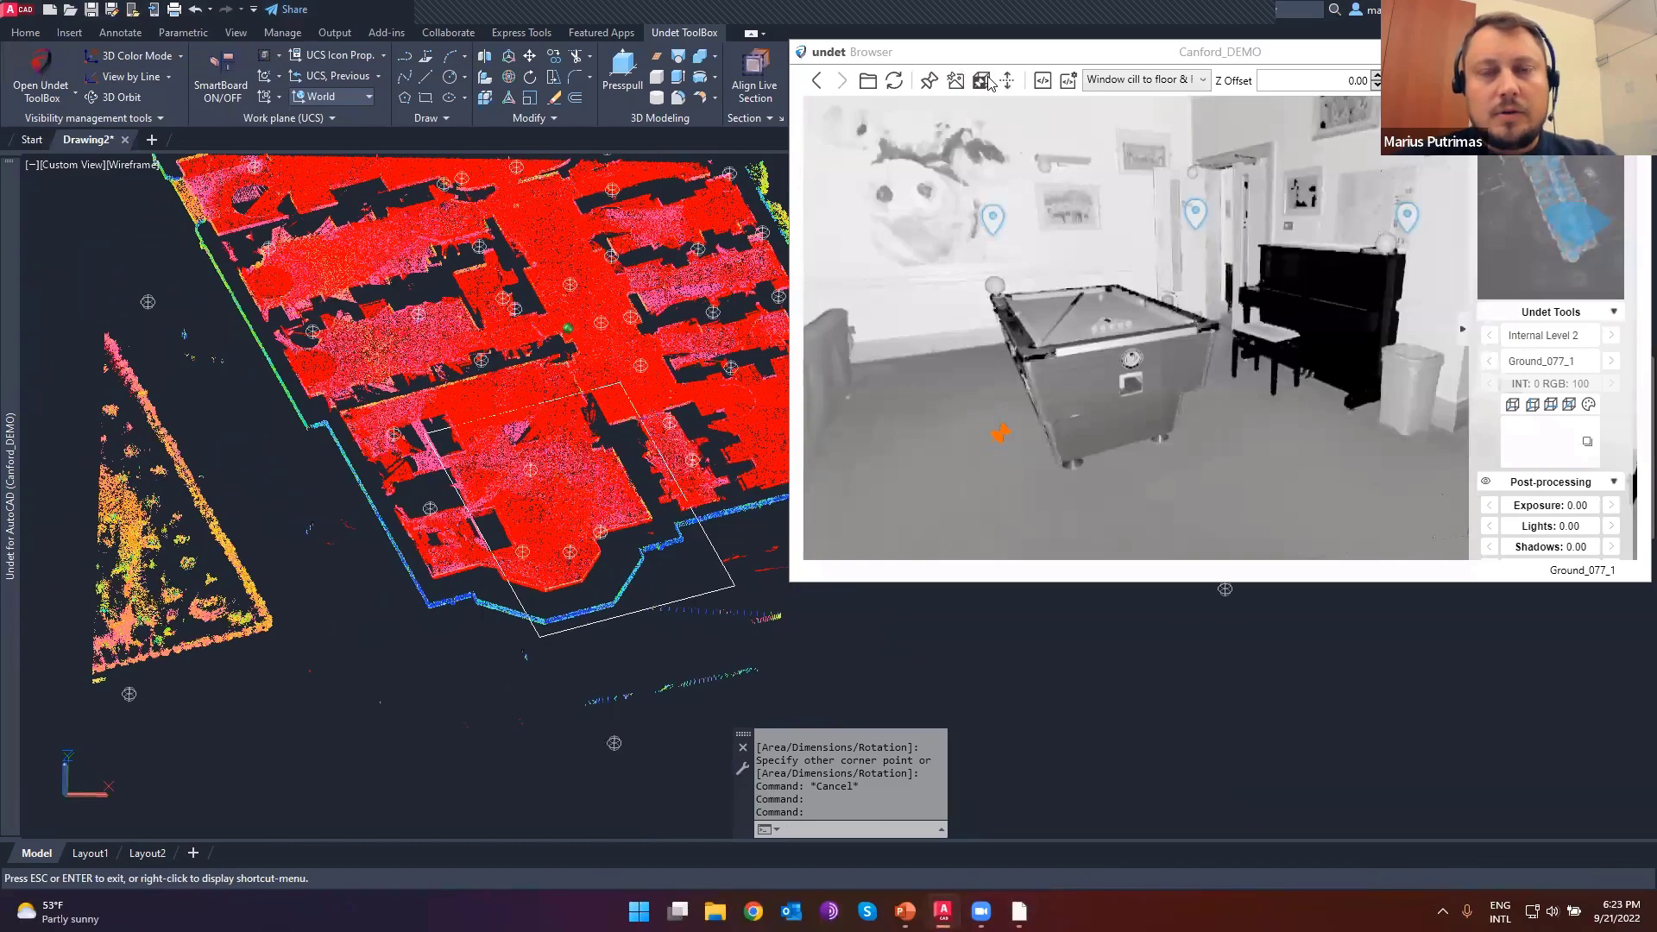
left_click(986, 80)
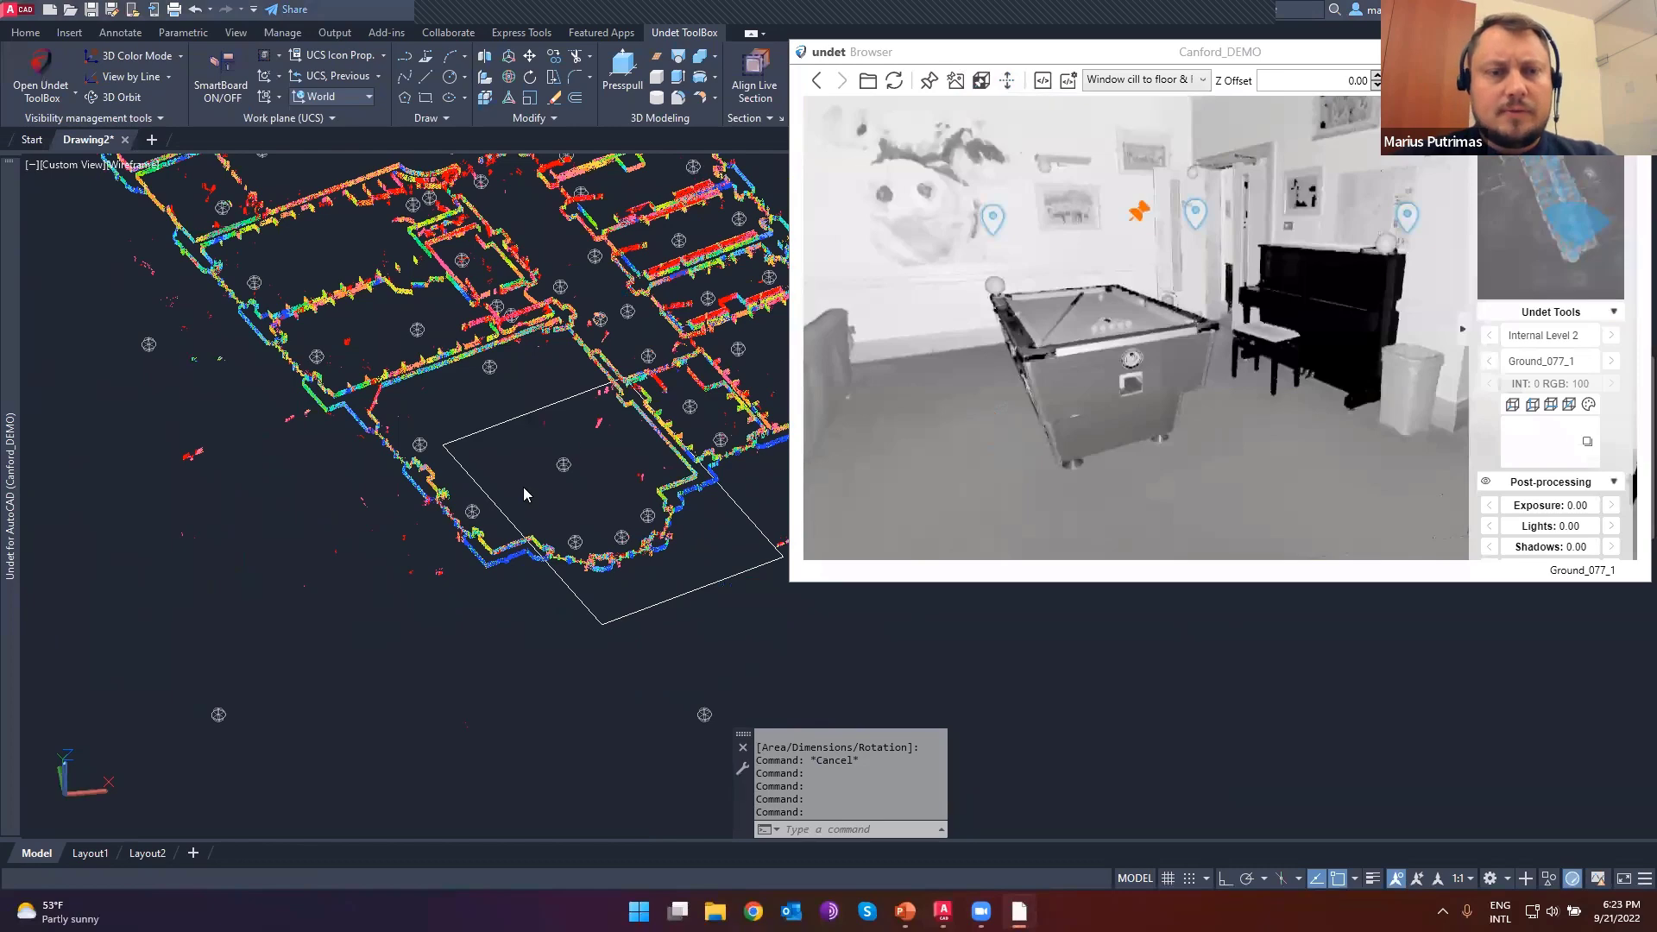
- Restore the plan view of the current UCS around the large room
left_click(524, 494)
key("Escape")
key("Escape")
key("Escape")
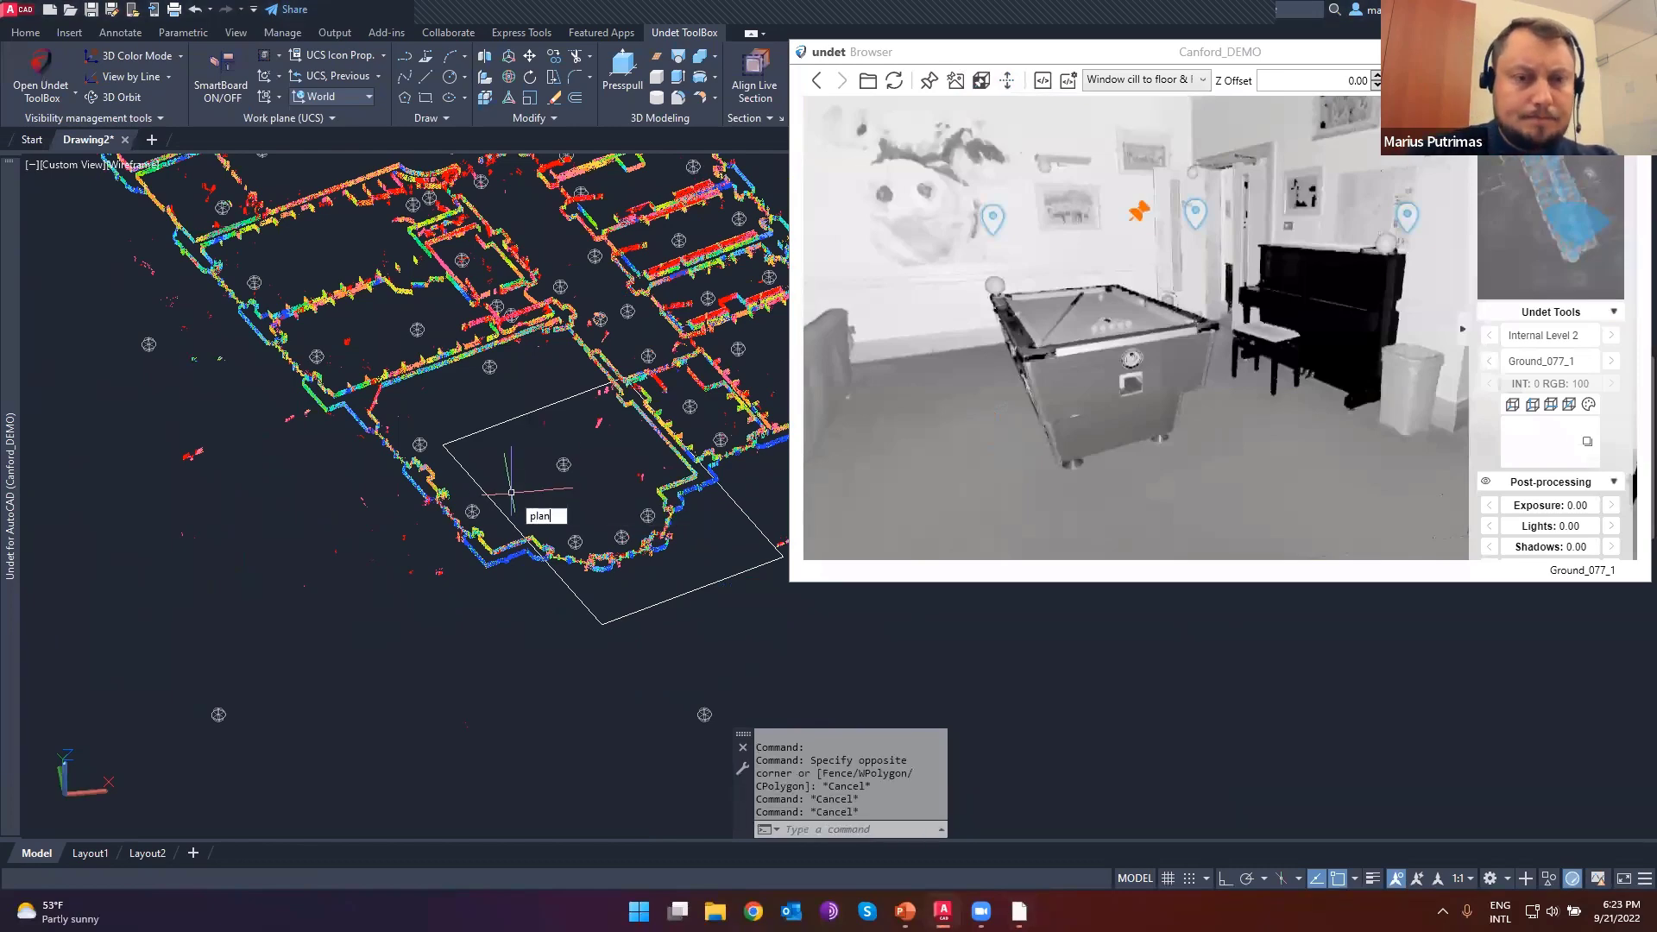
type("plan")
key("Return")
key("Return")
middle_click_drag(816, 592, 383, 513)
scroll(271, 446, "up", 8)
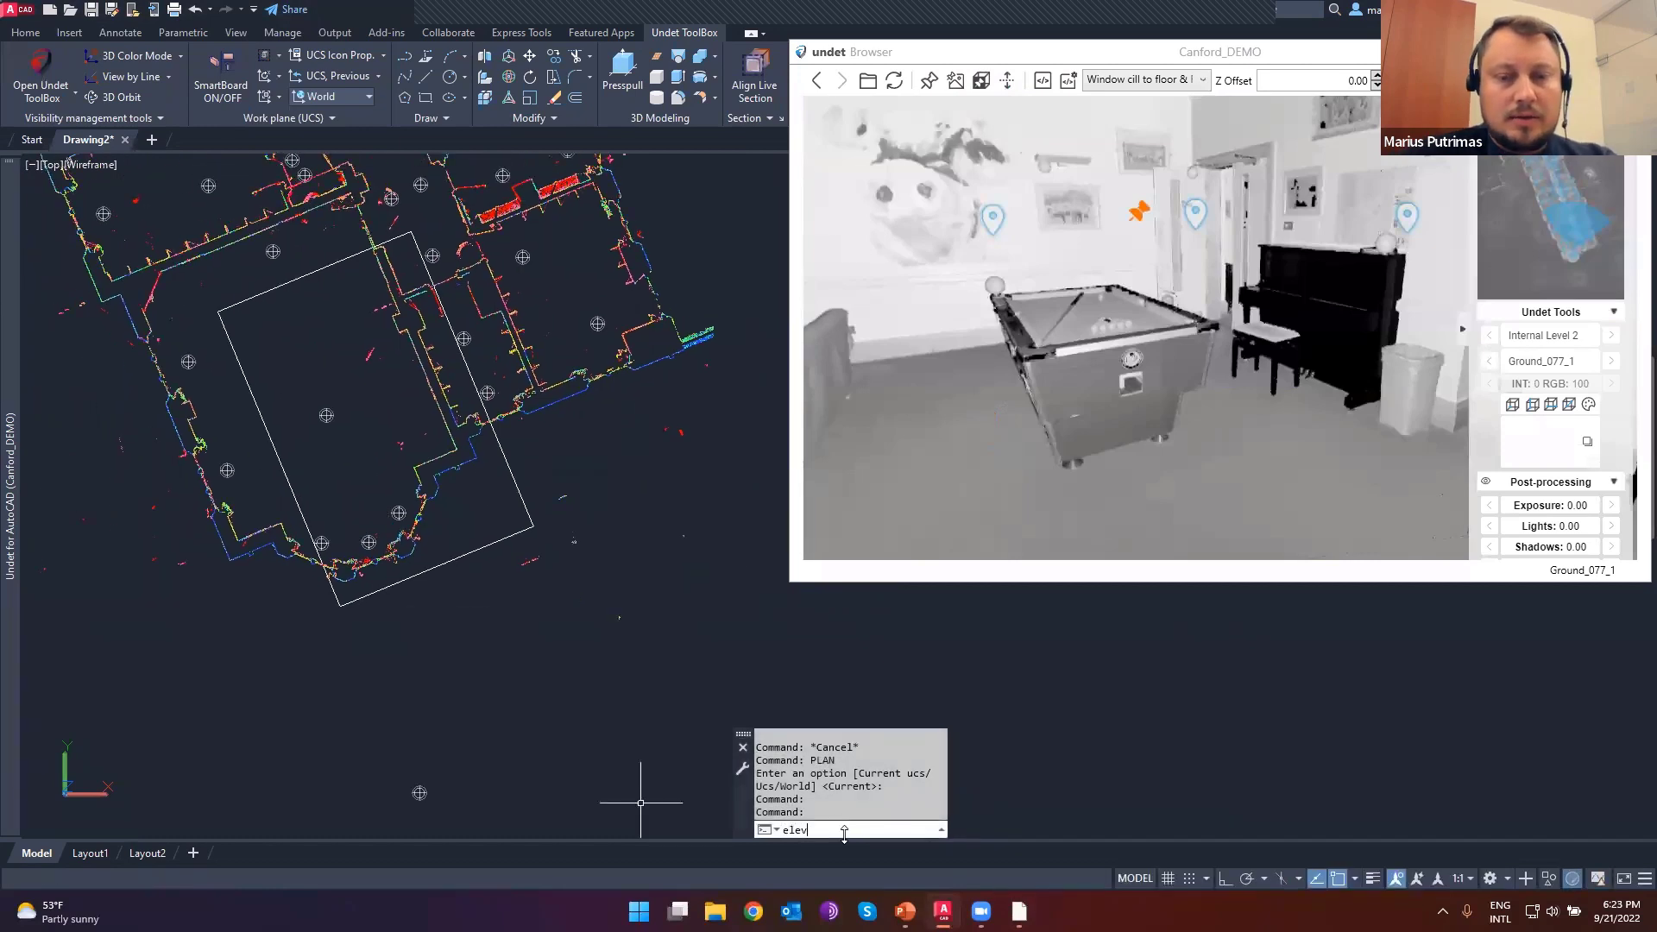
- Set the drawing's default elevation to 0 with the ELEV command
key("Return")
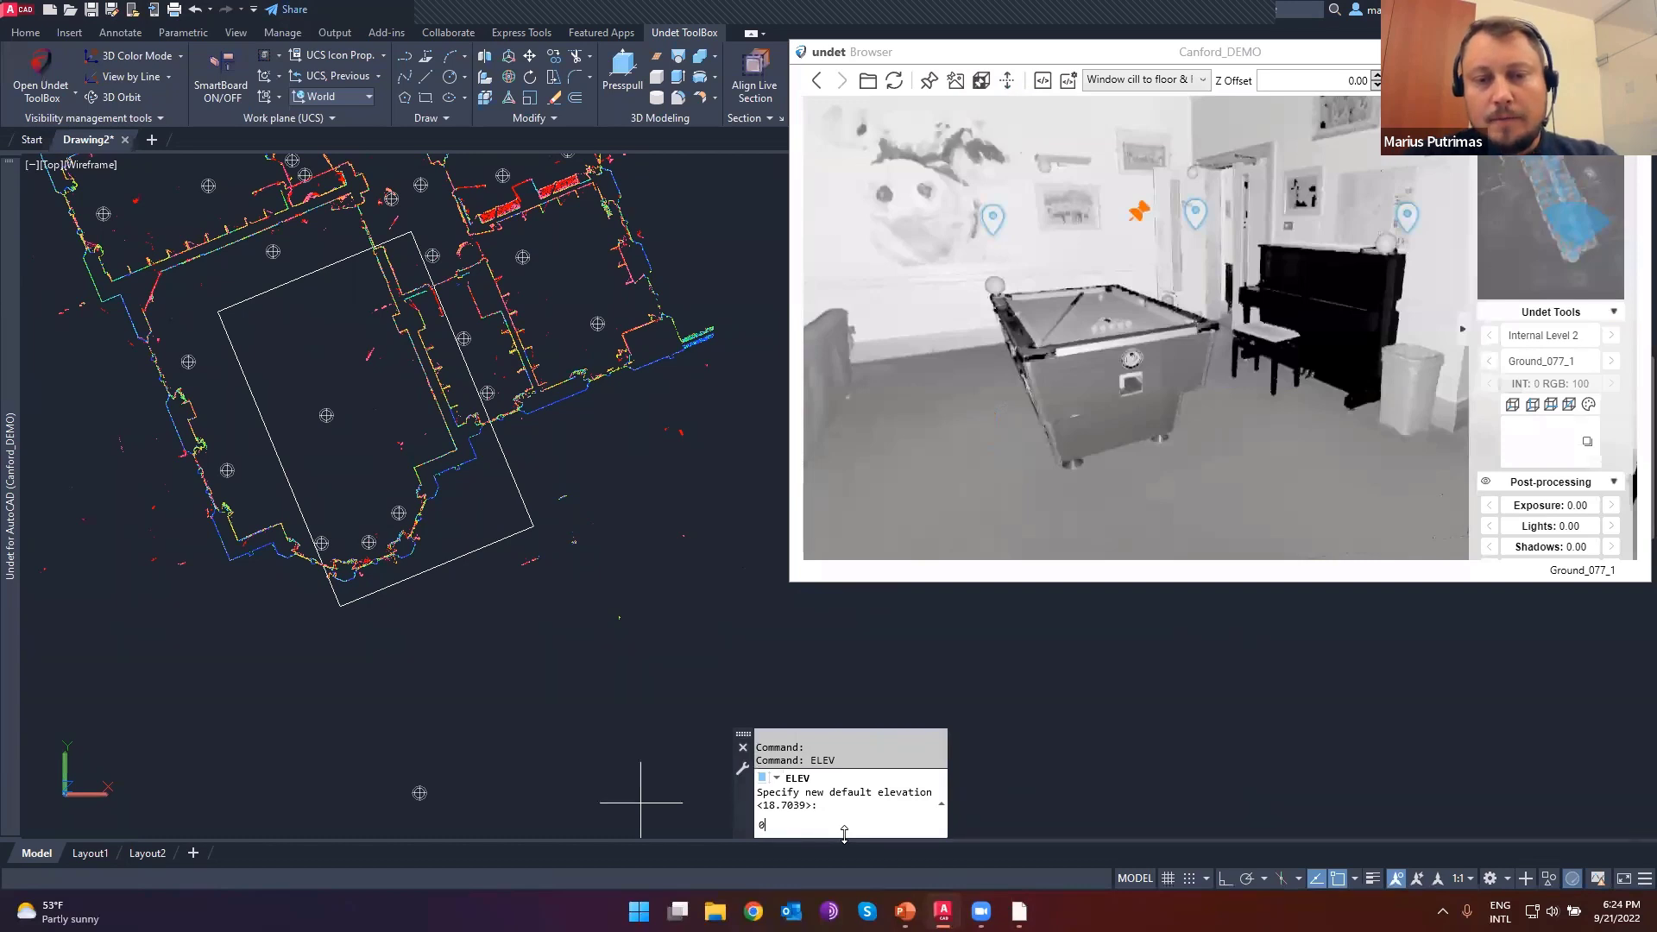
key("Return")
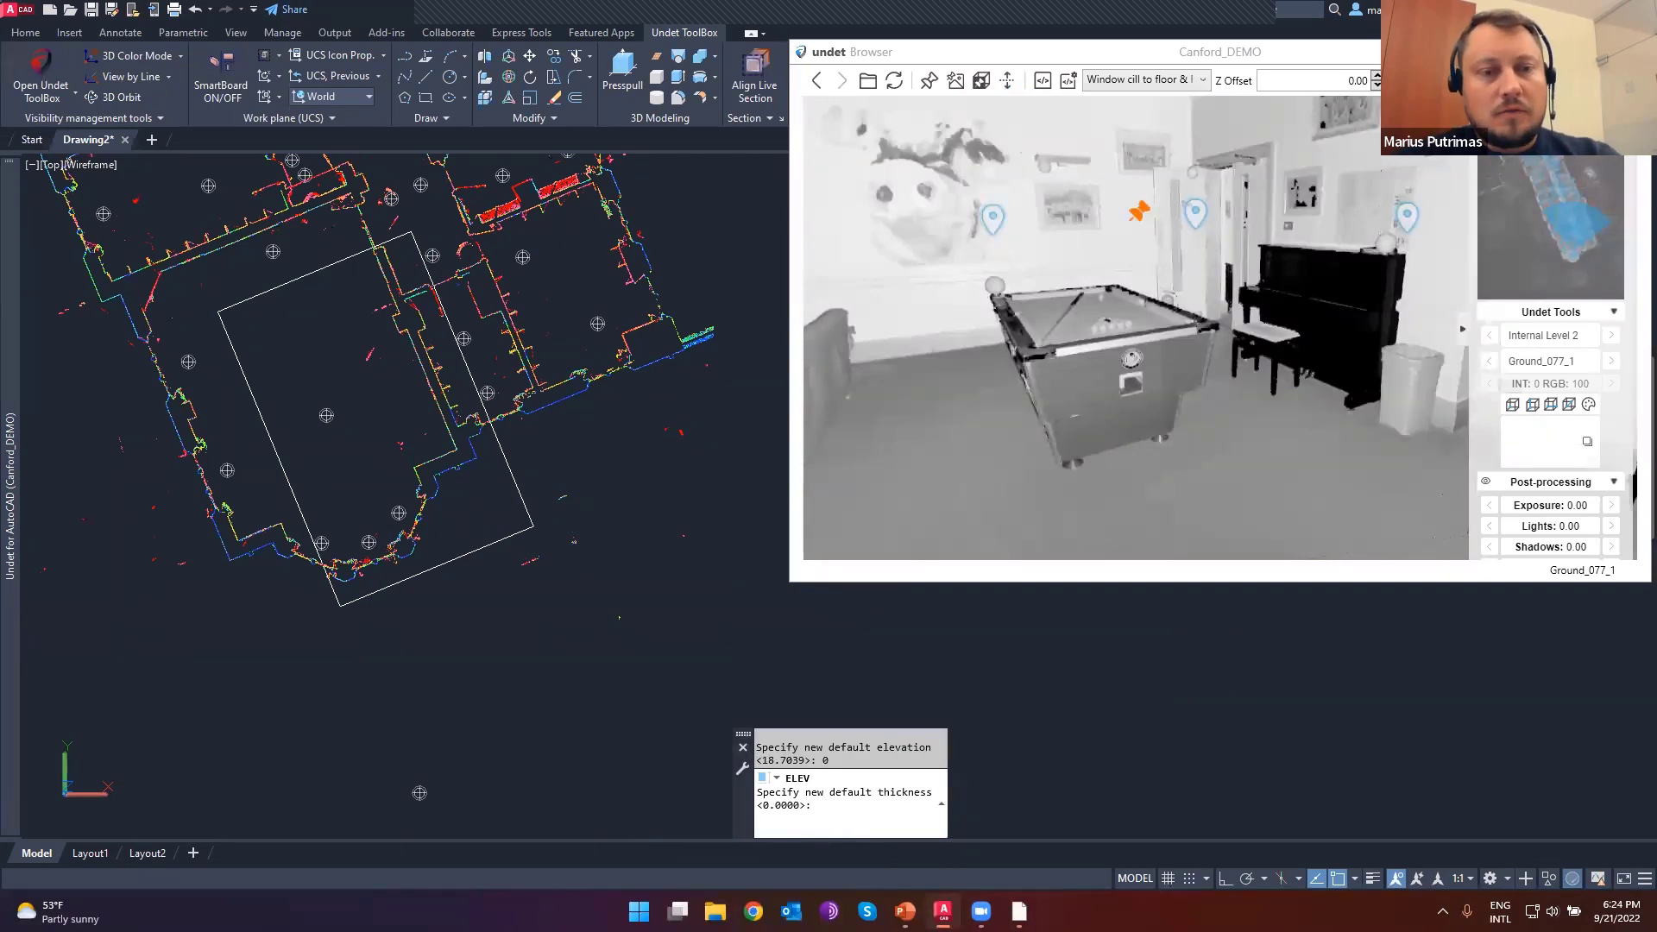
key("Escape")
key("Escape")
- Erase the rectangle drawn over the large room
left_click(434, 582)
key("Escape")
key("Escape")
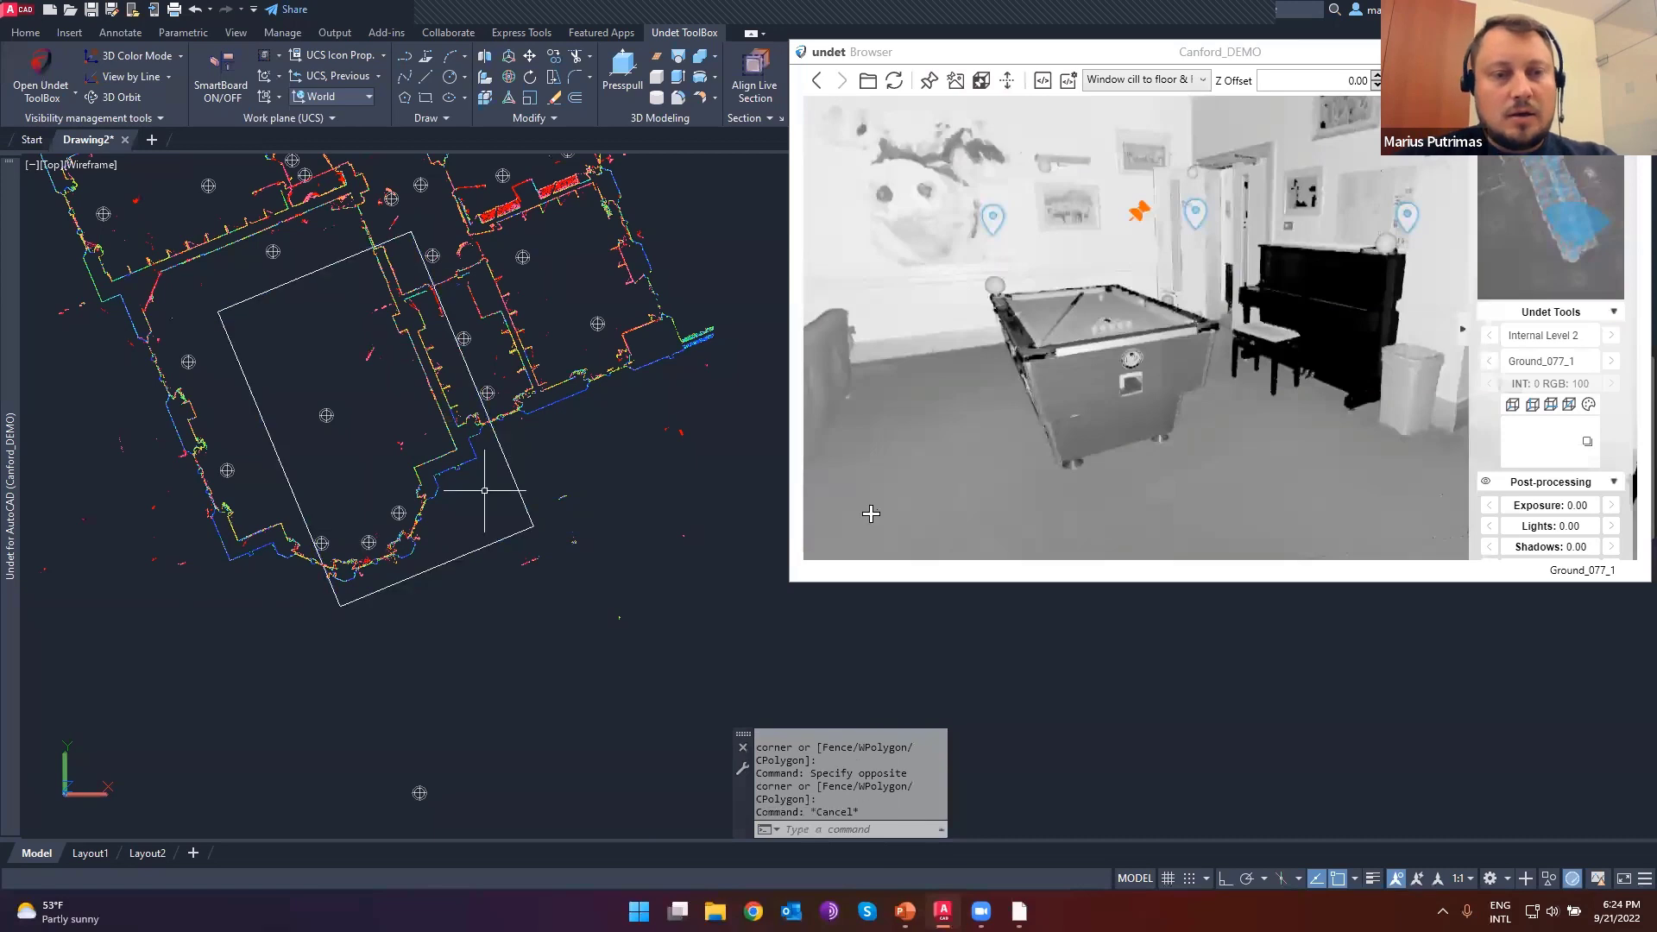
left_click(554, 535)
left_click(502, 497)
key("Delete")
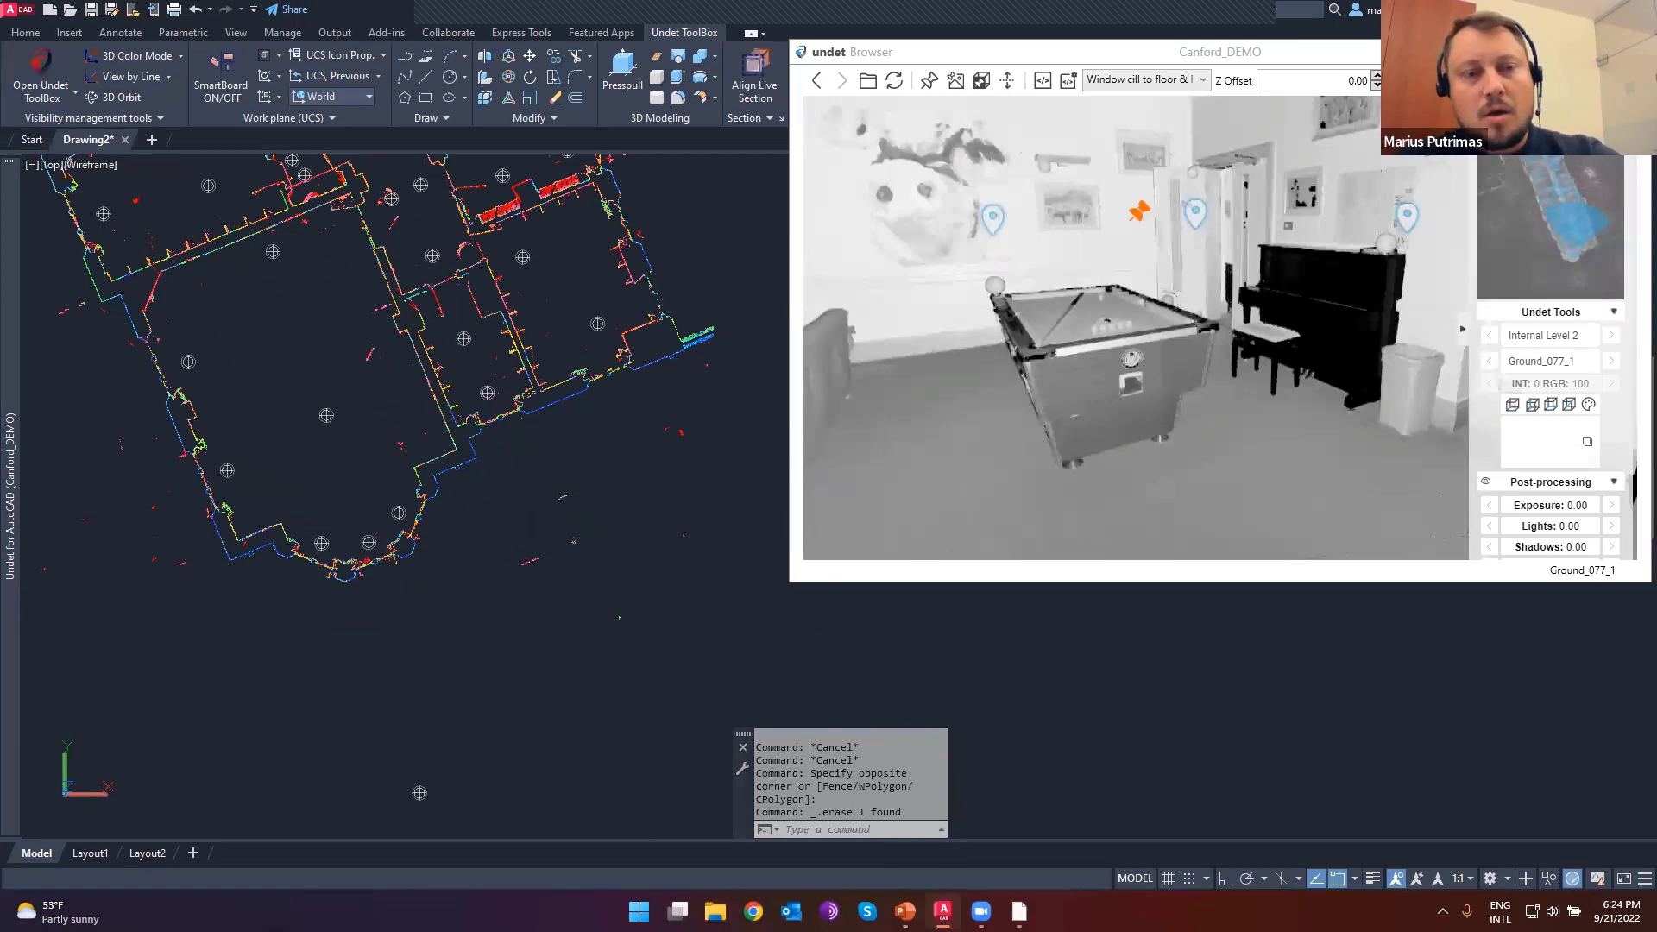
- Examine the predefined level scripts and their insert-block commands in the script options, and close them without changes
scroll(587, 457, "up", 4)
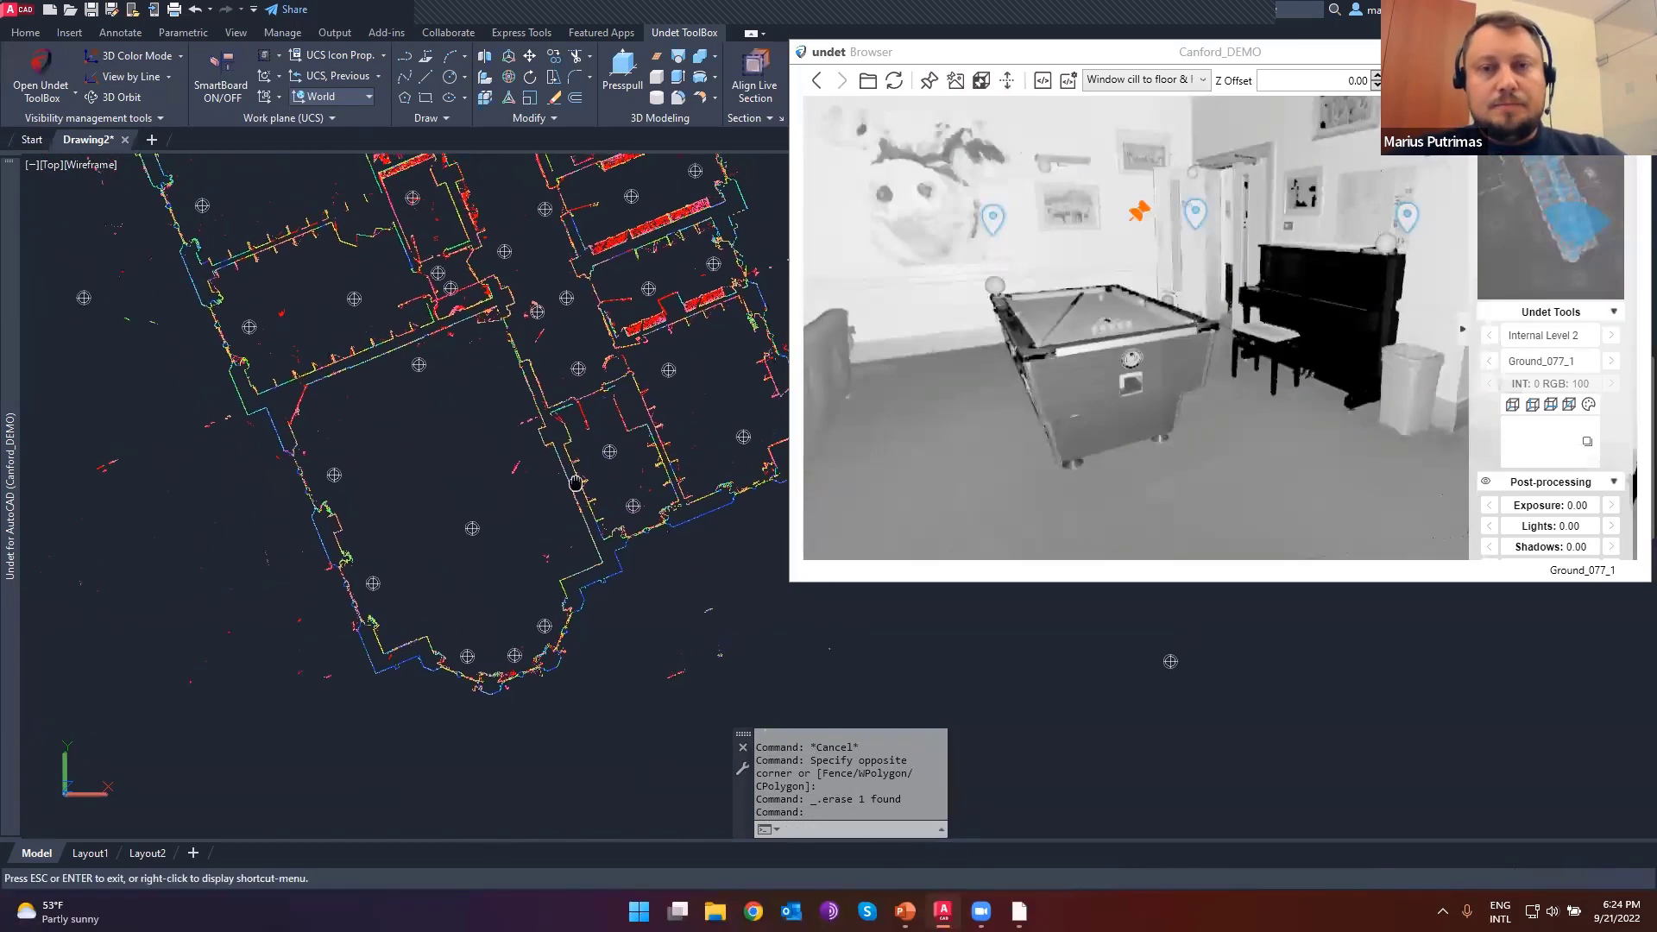
middle_click_drag(594, 455, 574, 479)
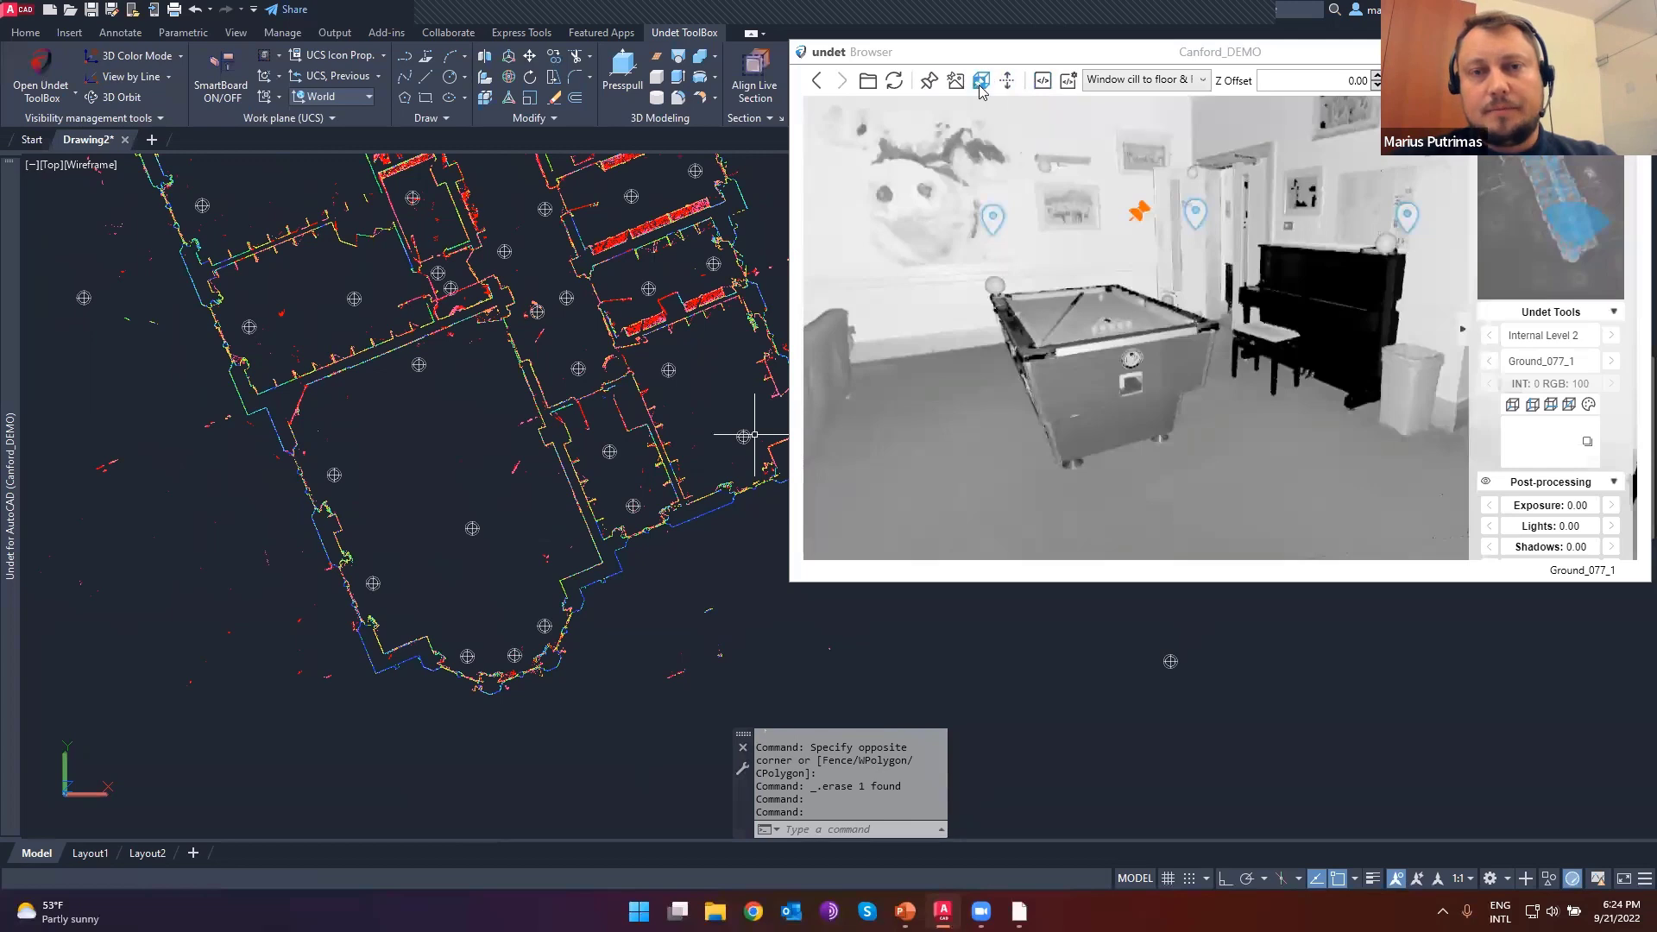
left_click(1068, 82)
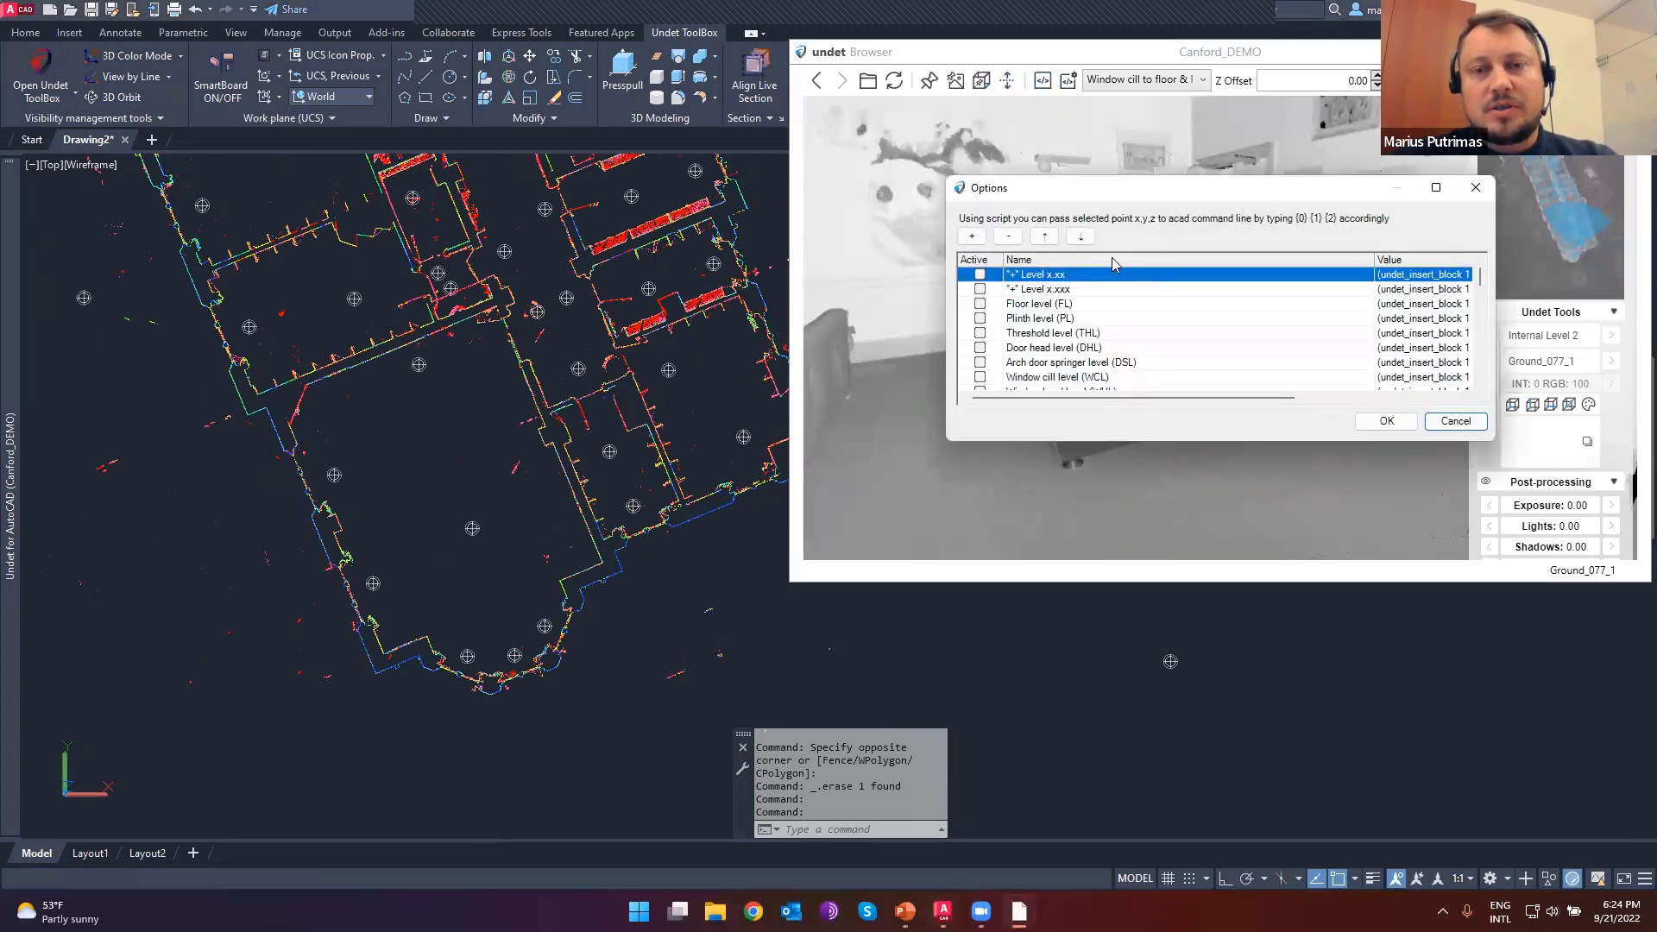
left_click(1075, 352)
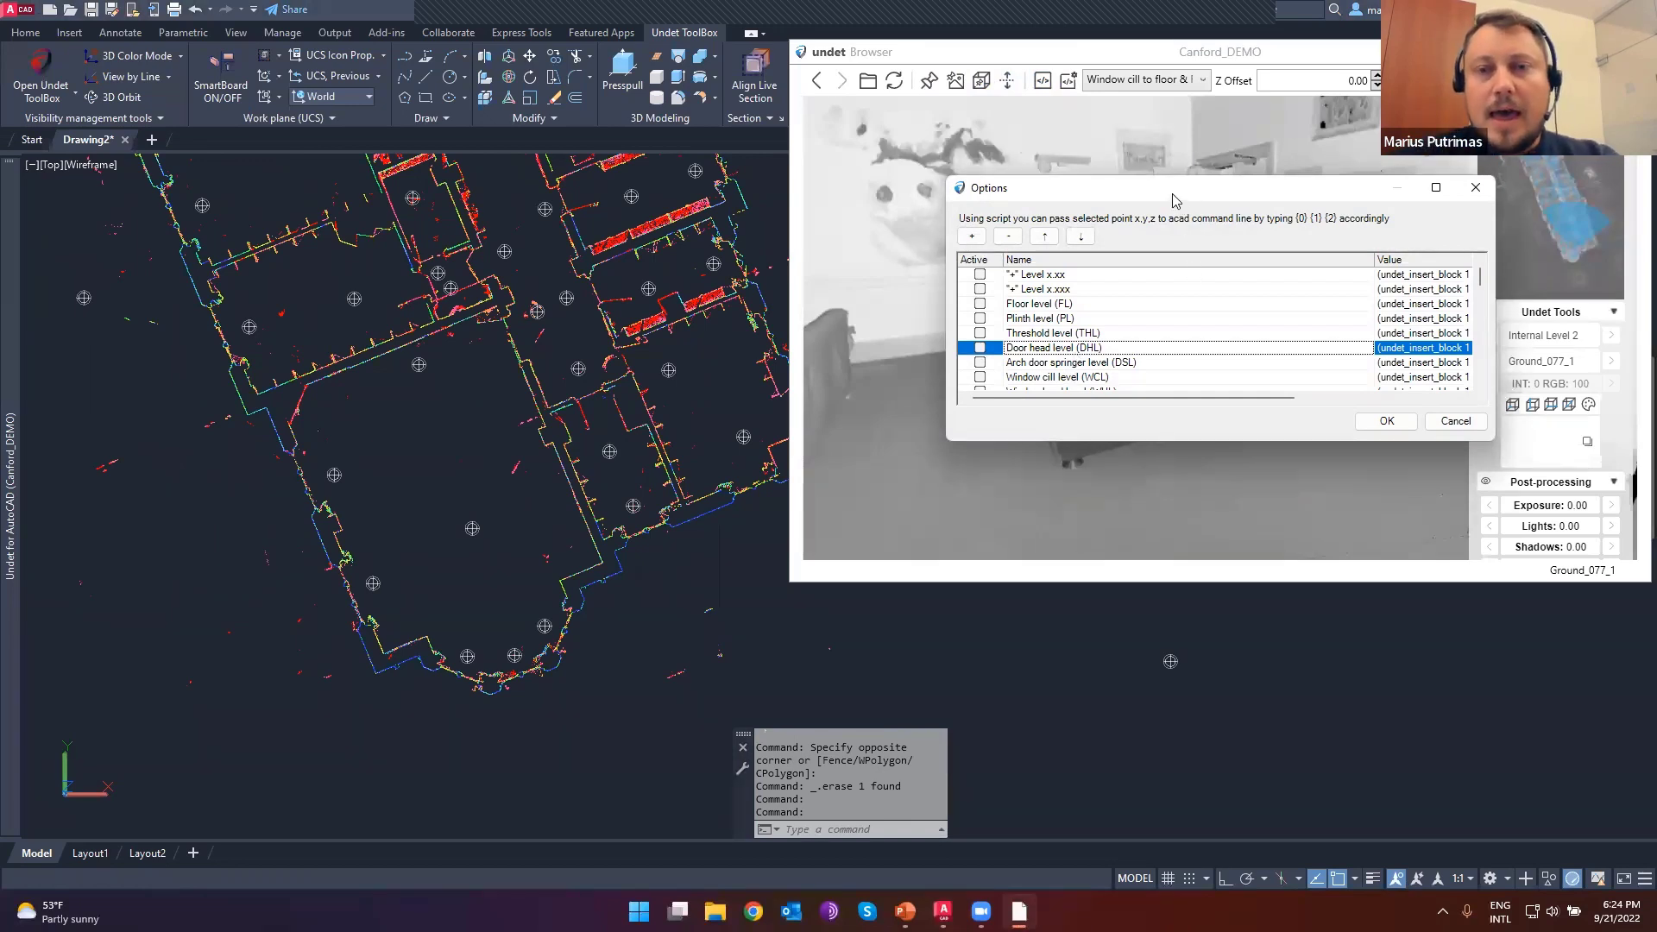
left_click_drag(1170, 192, 1083, 142)
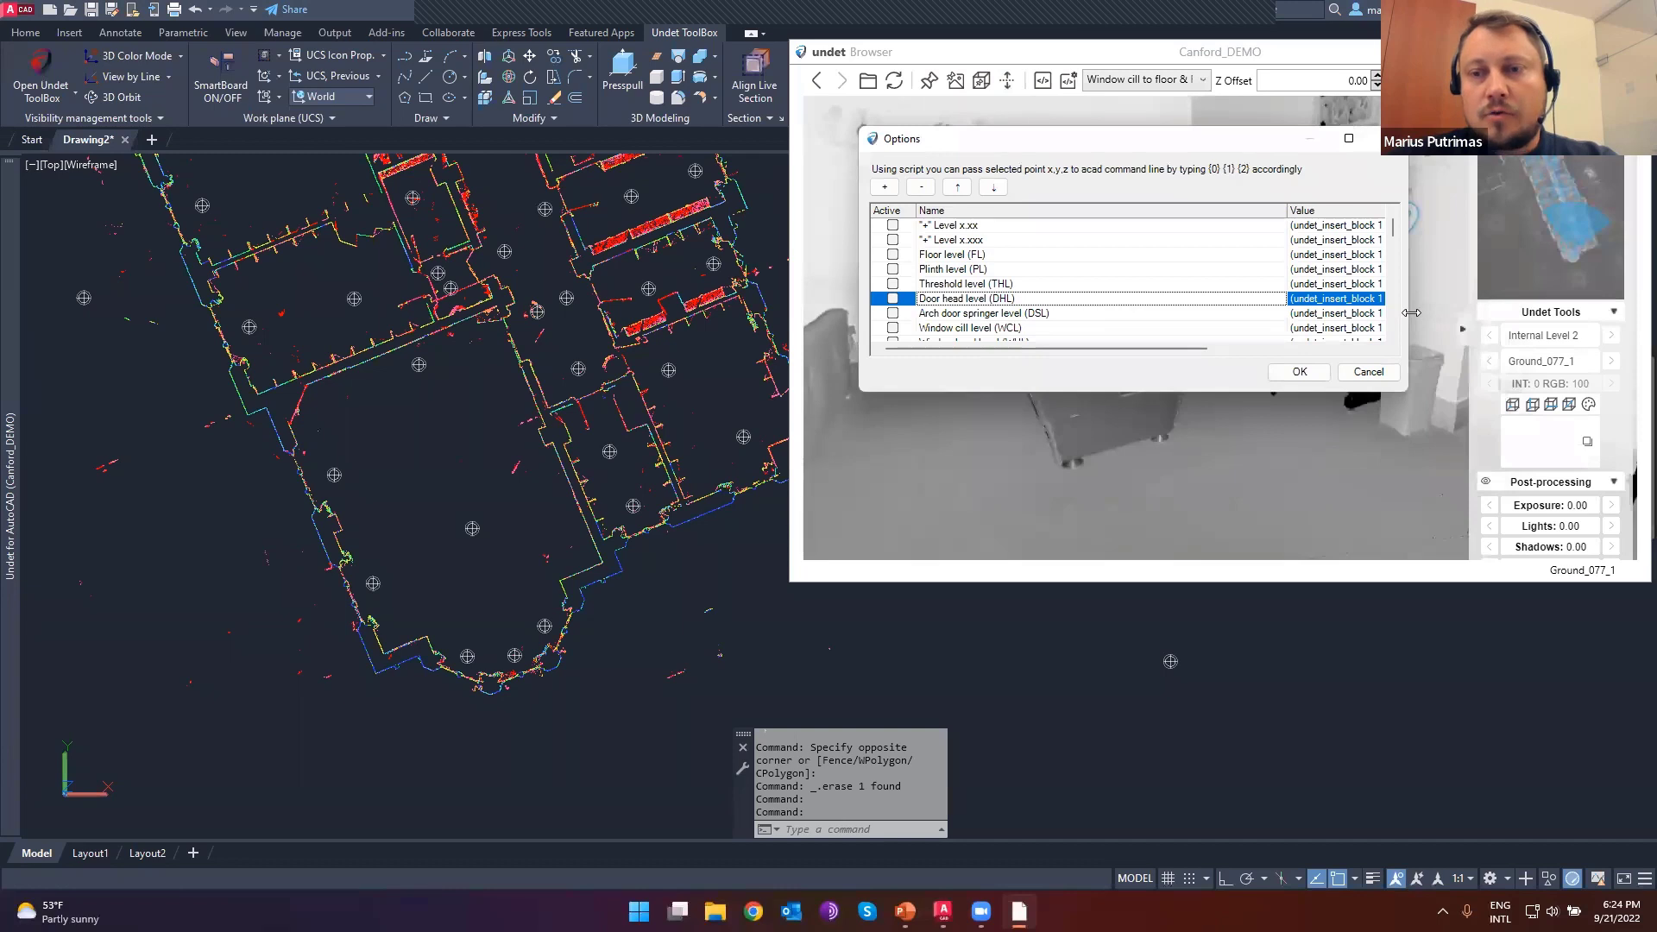
left_click_drag(1411, 313, 1494, 320)
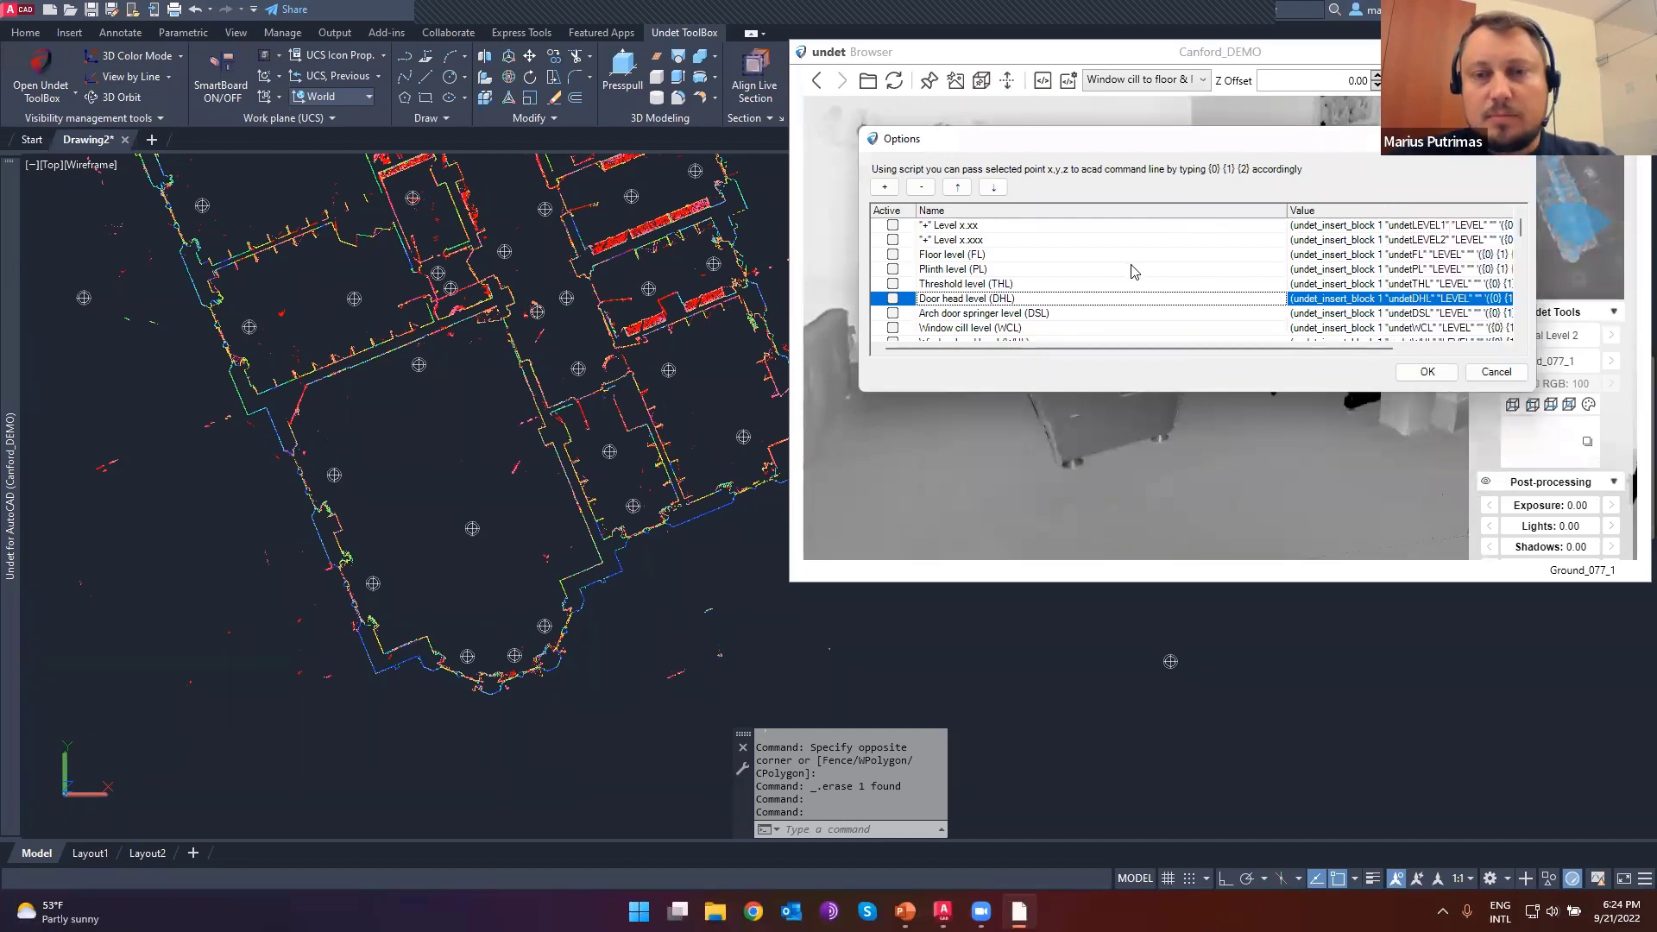
left_click(1070, 285)
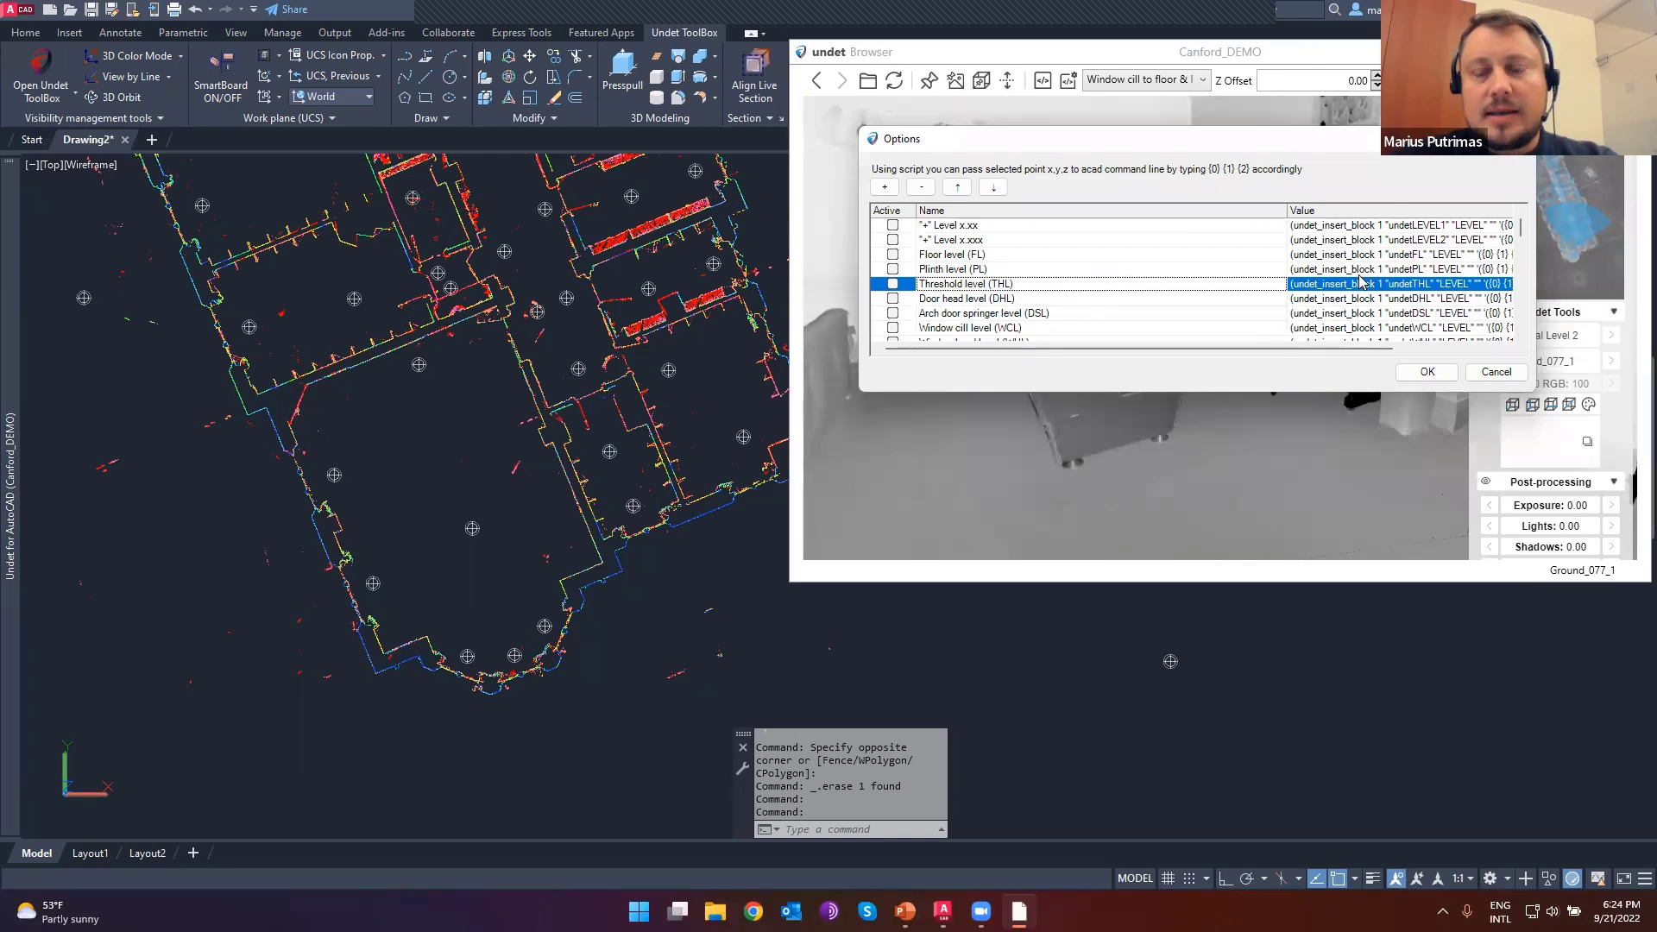
scroll(1359, 281, "down", 3)
scroll(1359, 281, "down", 10)
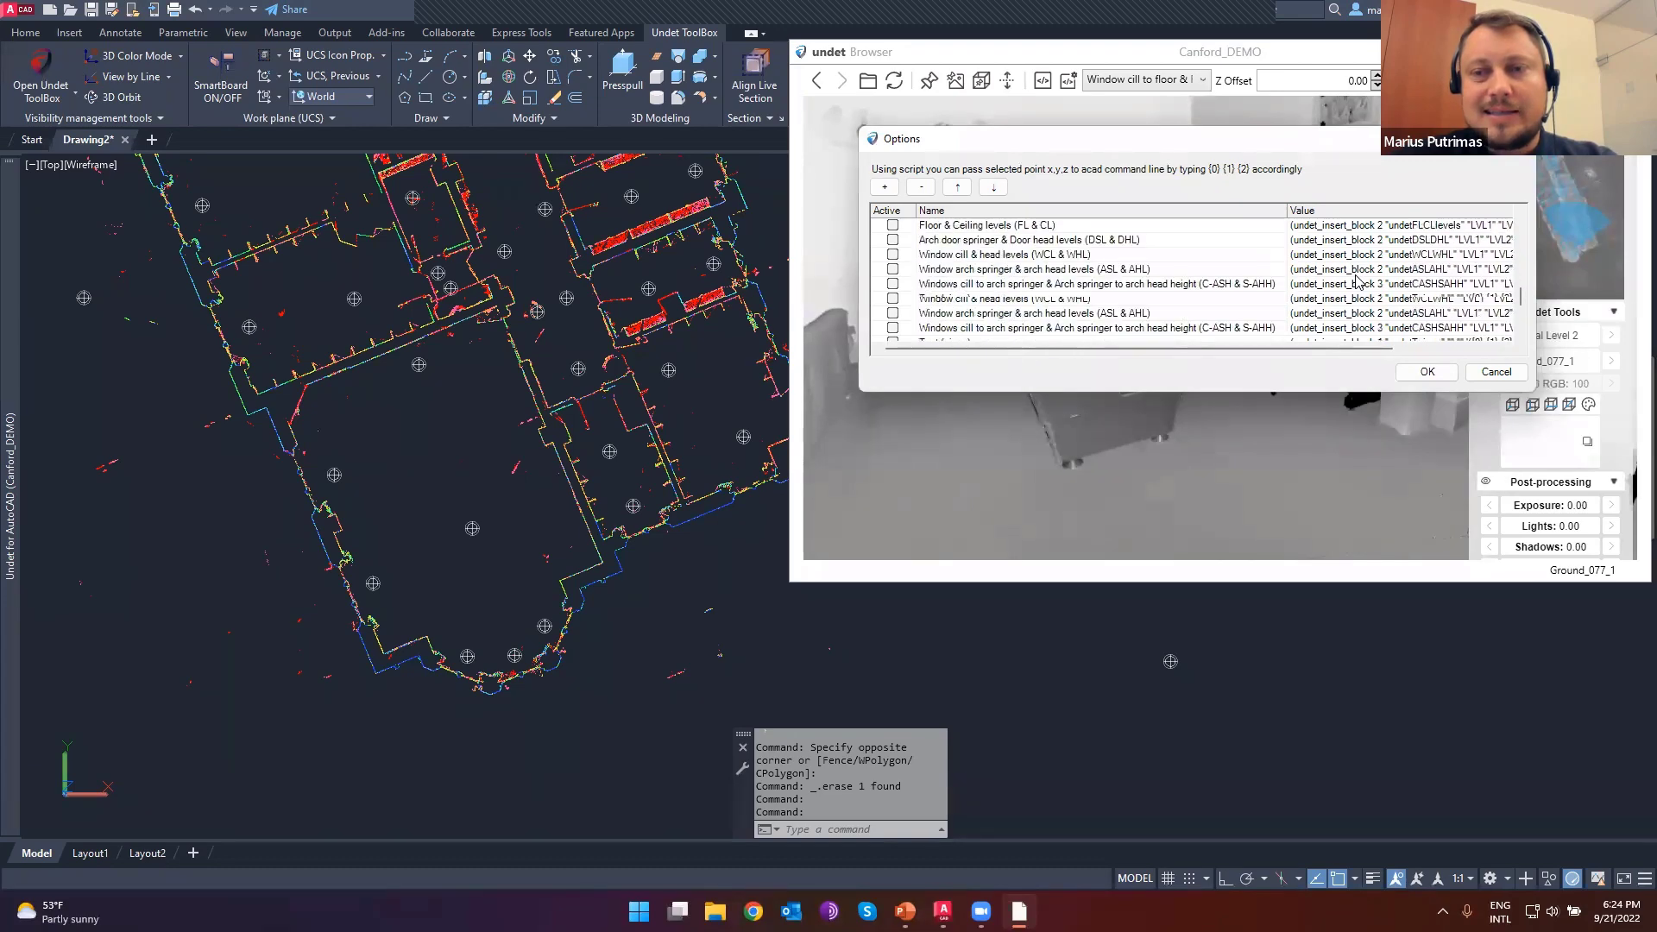
scroll(1301, 289, "up", 12)
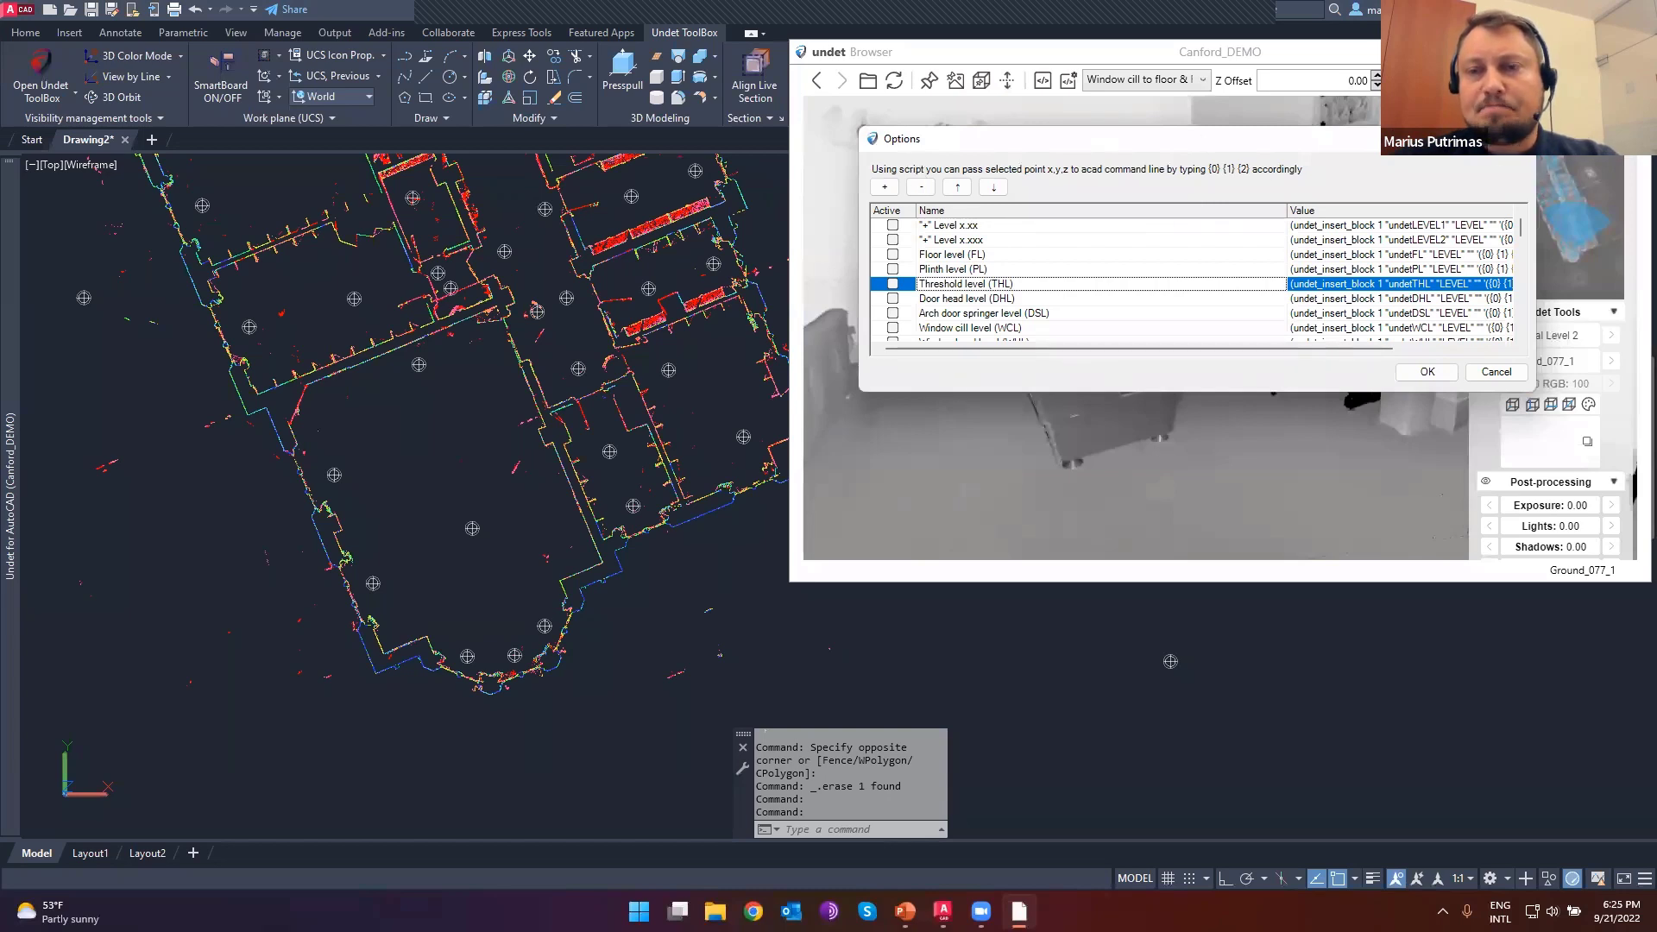
left_click(1512, 138)
left_click(837, 509)
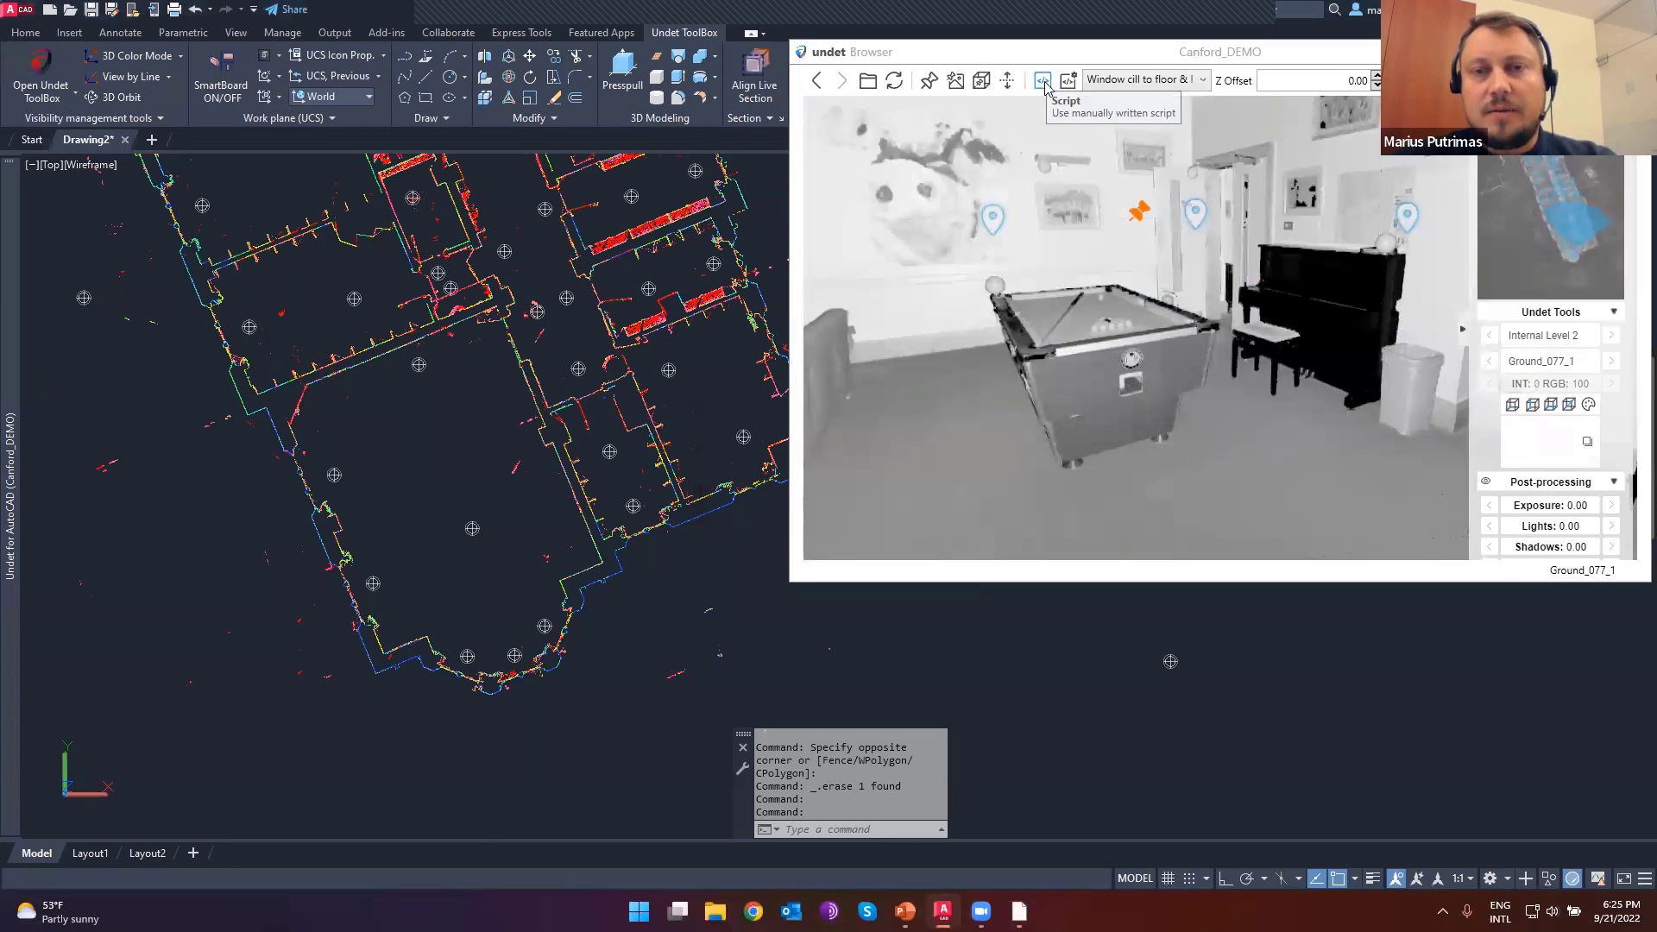
- Turn on the Script tool with "+" Level x.xx and place two level marks on the floor in front of the pool table
left_click(1044, 82)
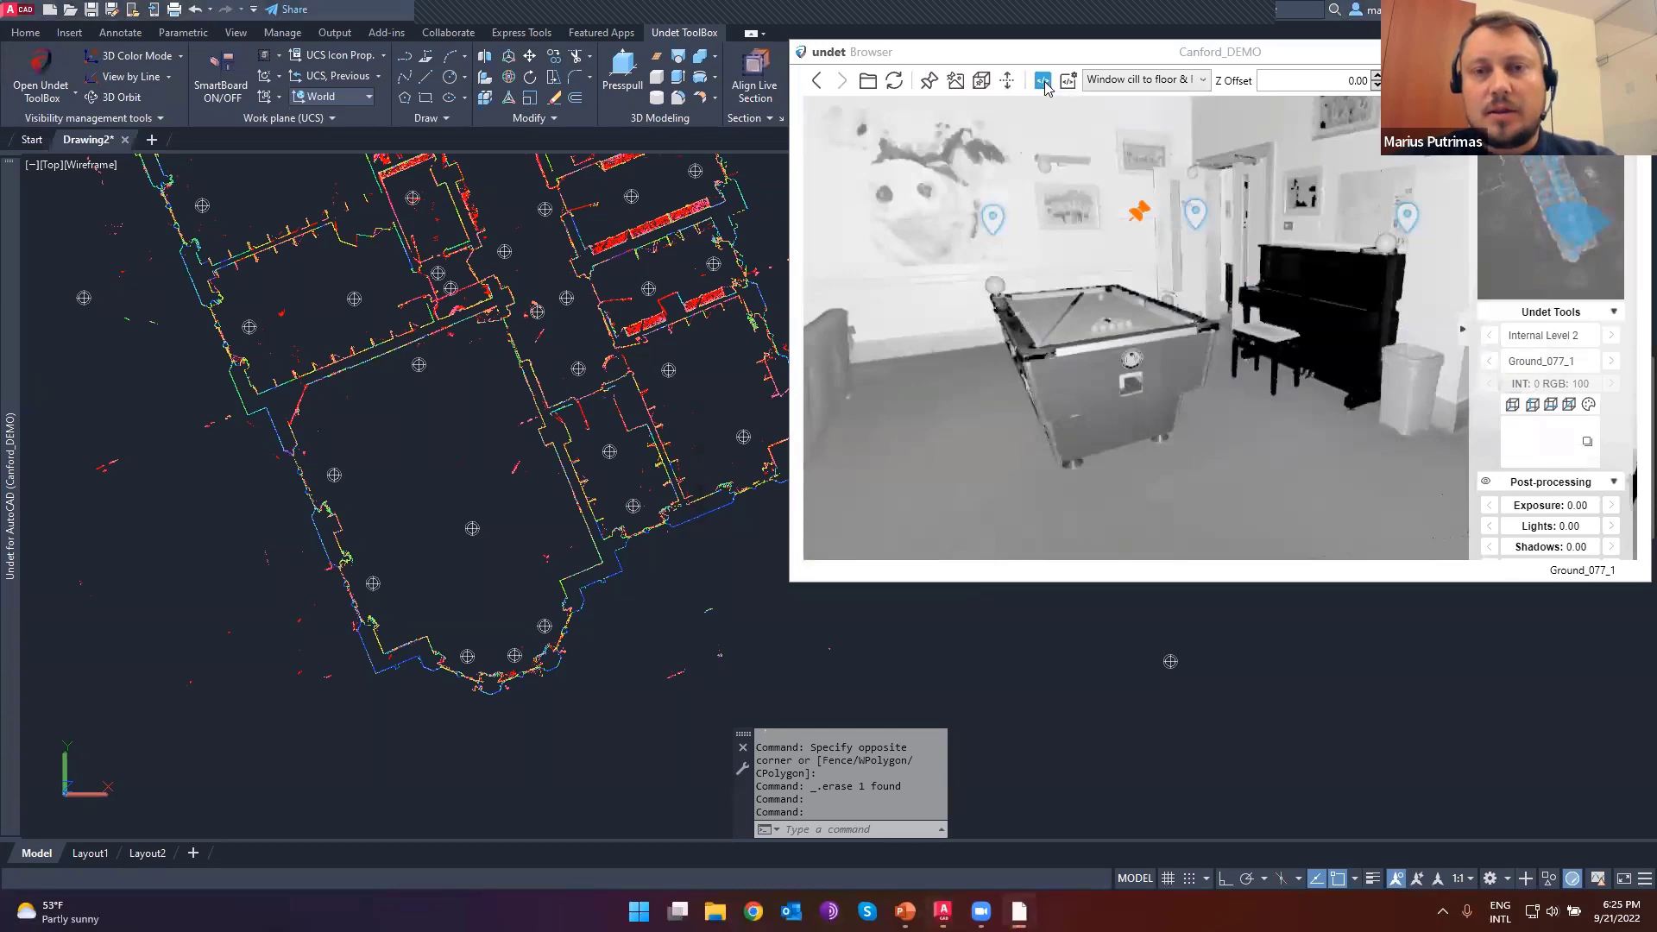
left_click(1160, 81)
scroll(1178, 276, "up", 10)
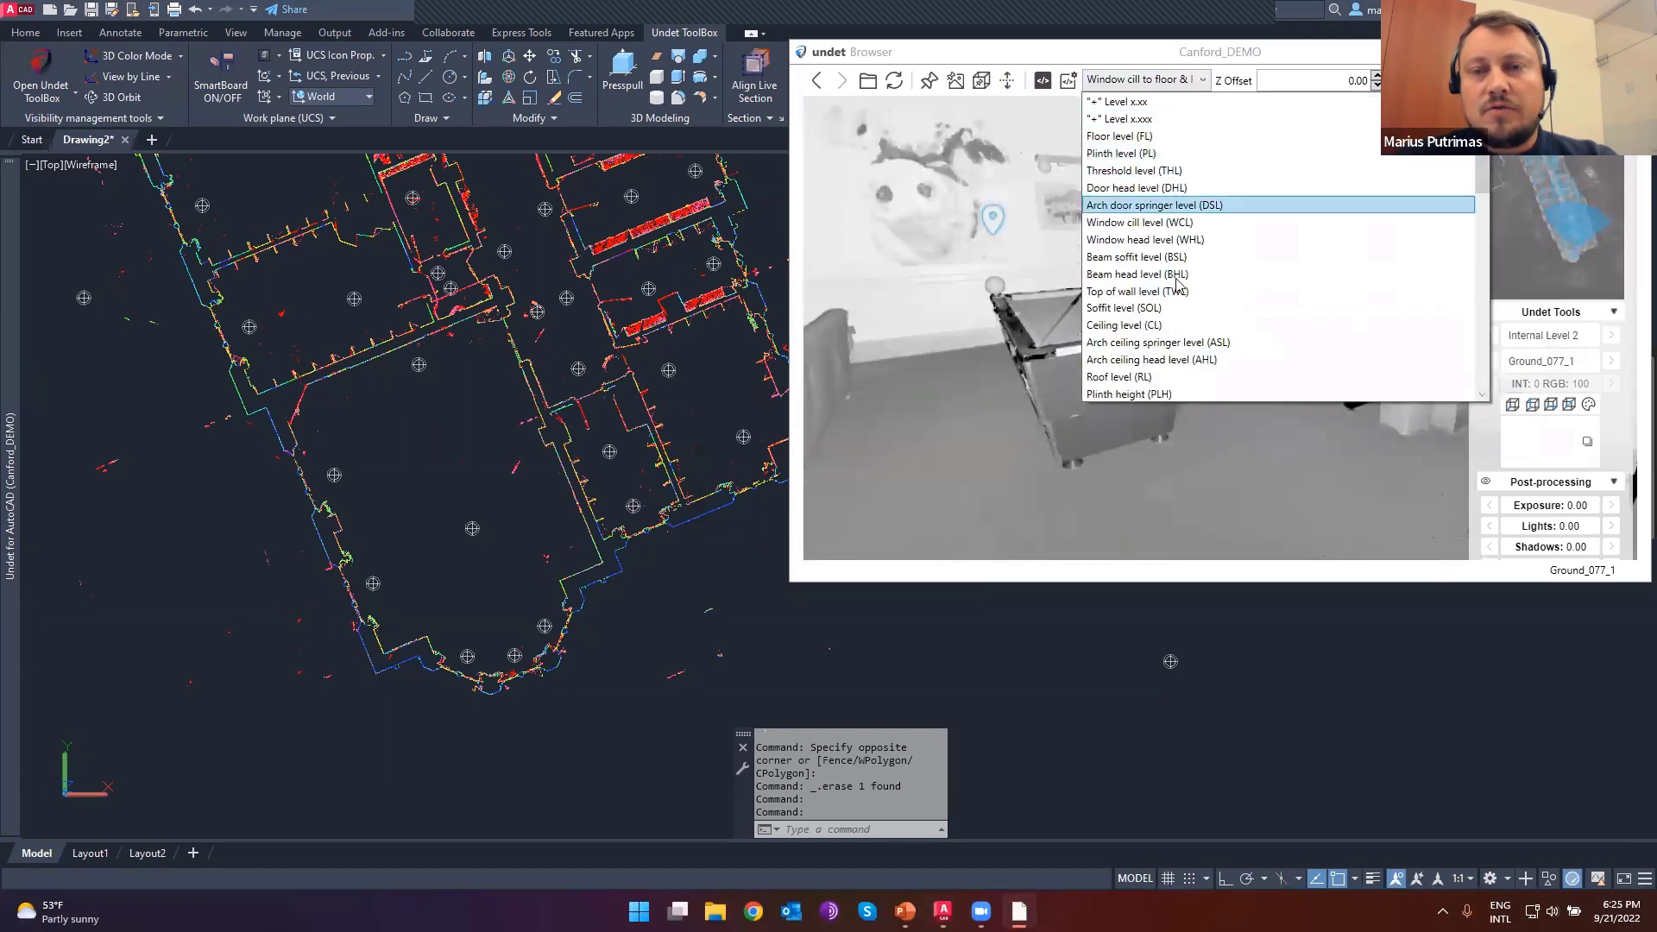
left_click(1116, 103)
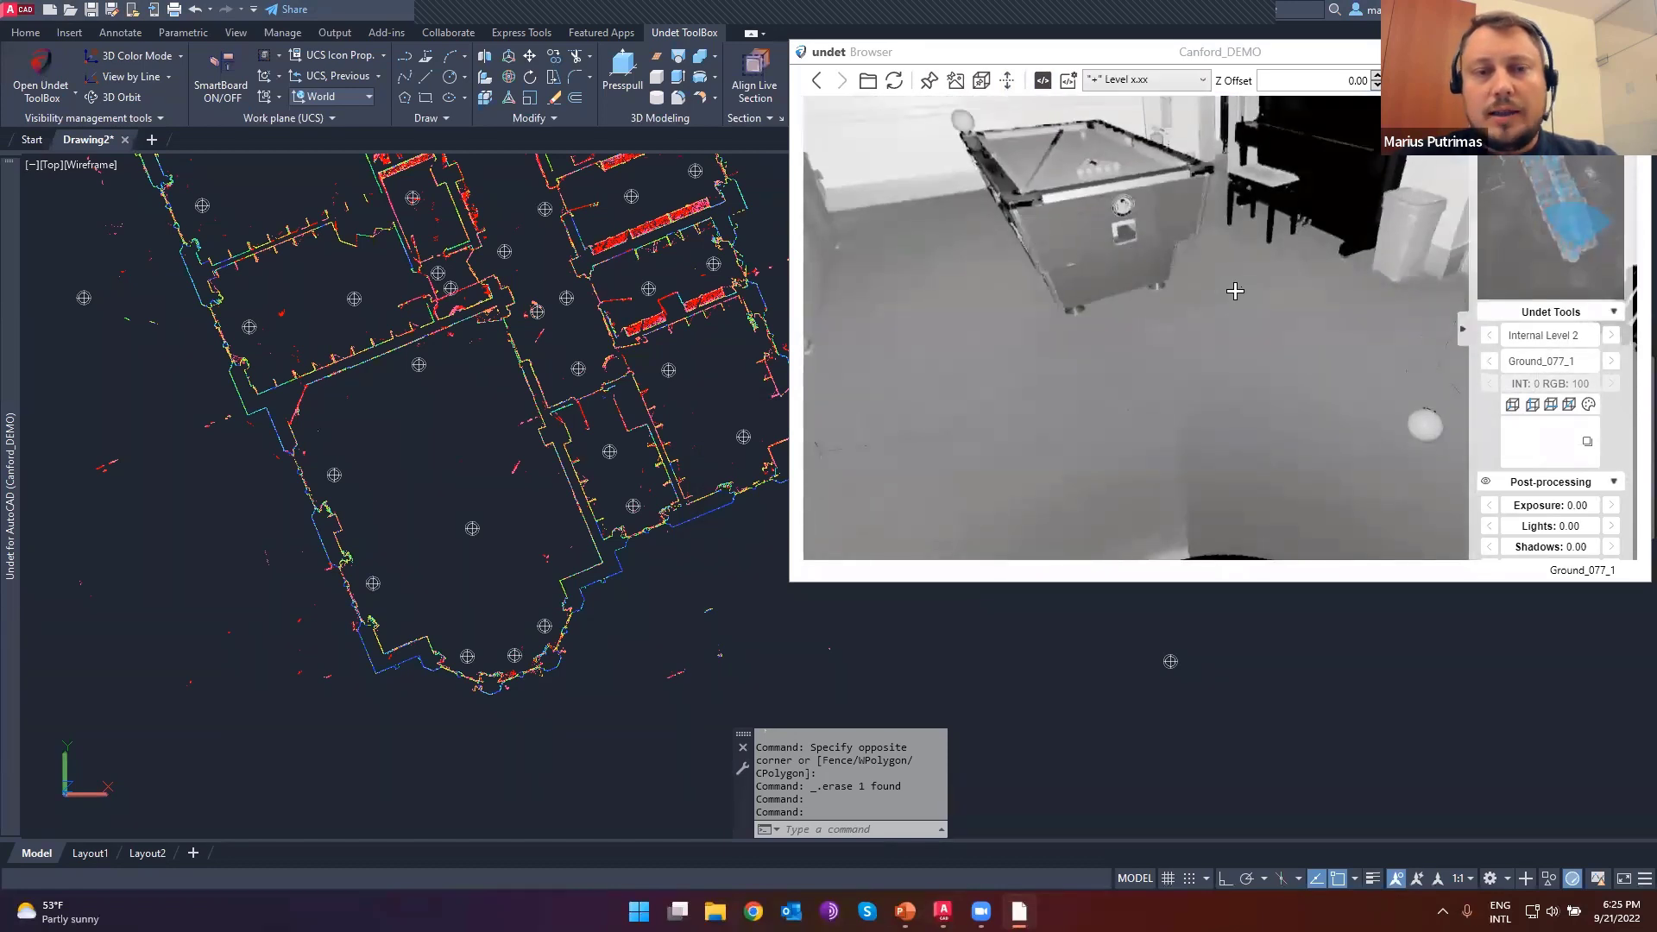
left_click(1234, 291)
left_click(1047, 343)
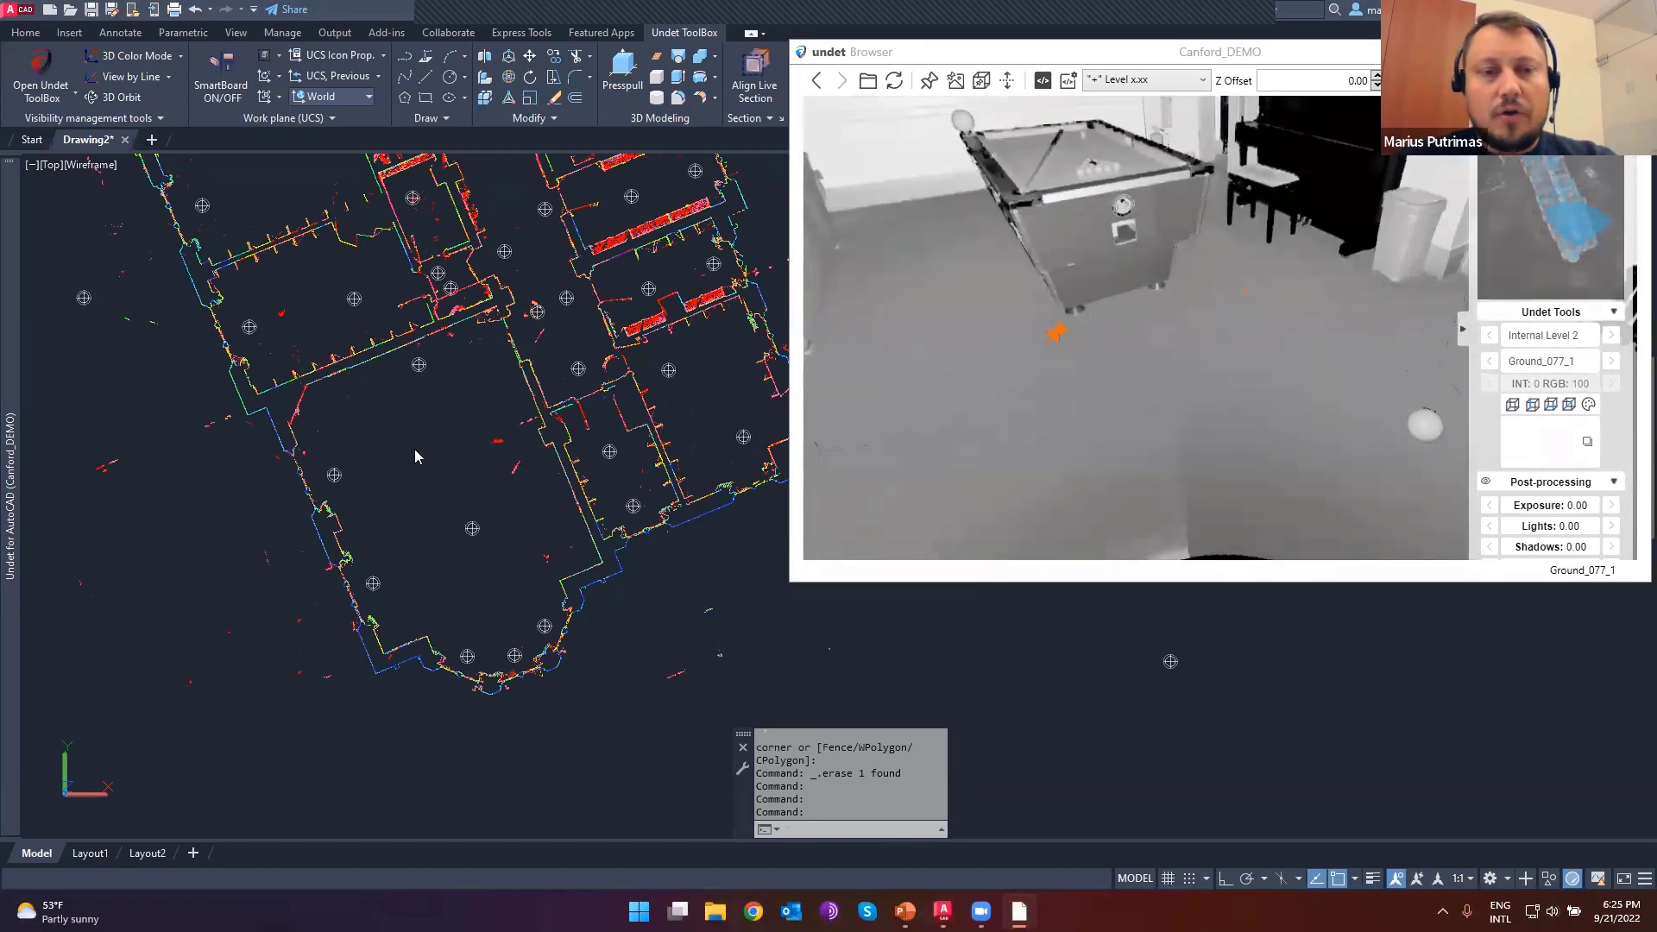
scroll(432, 449, "up", 8)
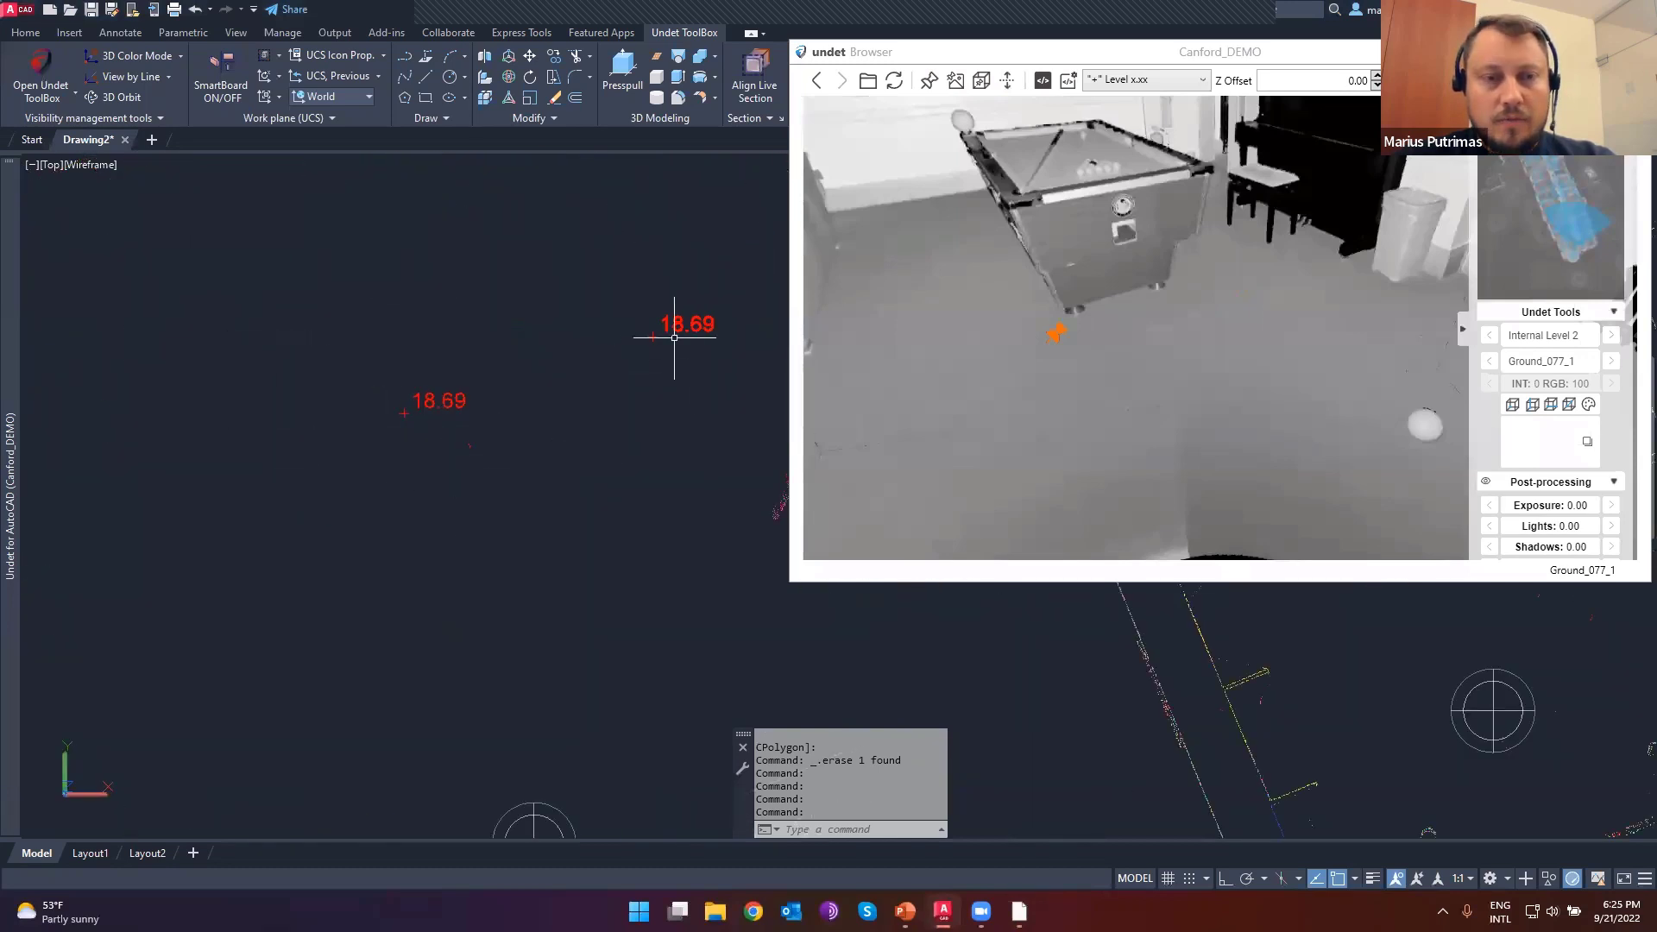
scroll(674, 336, "down", 3)
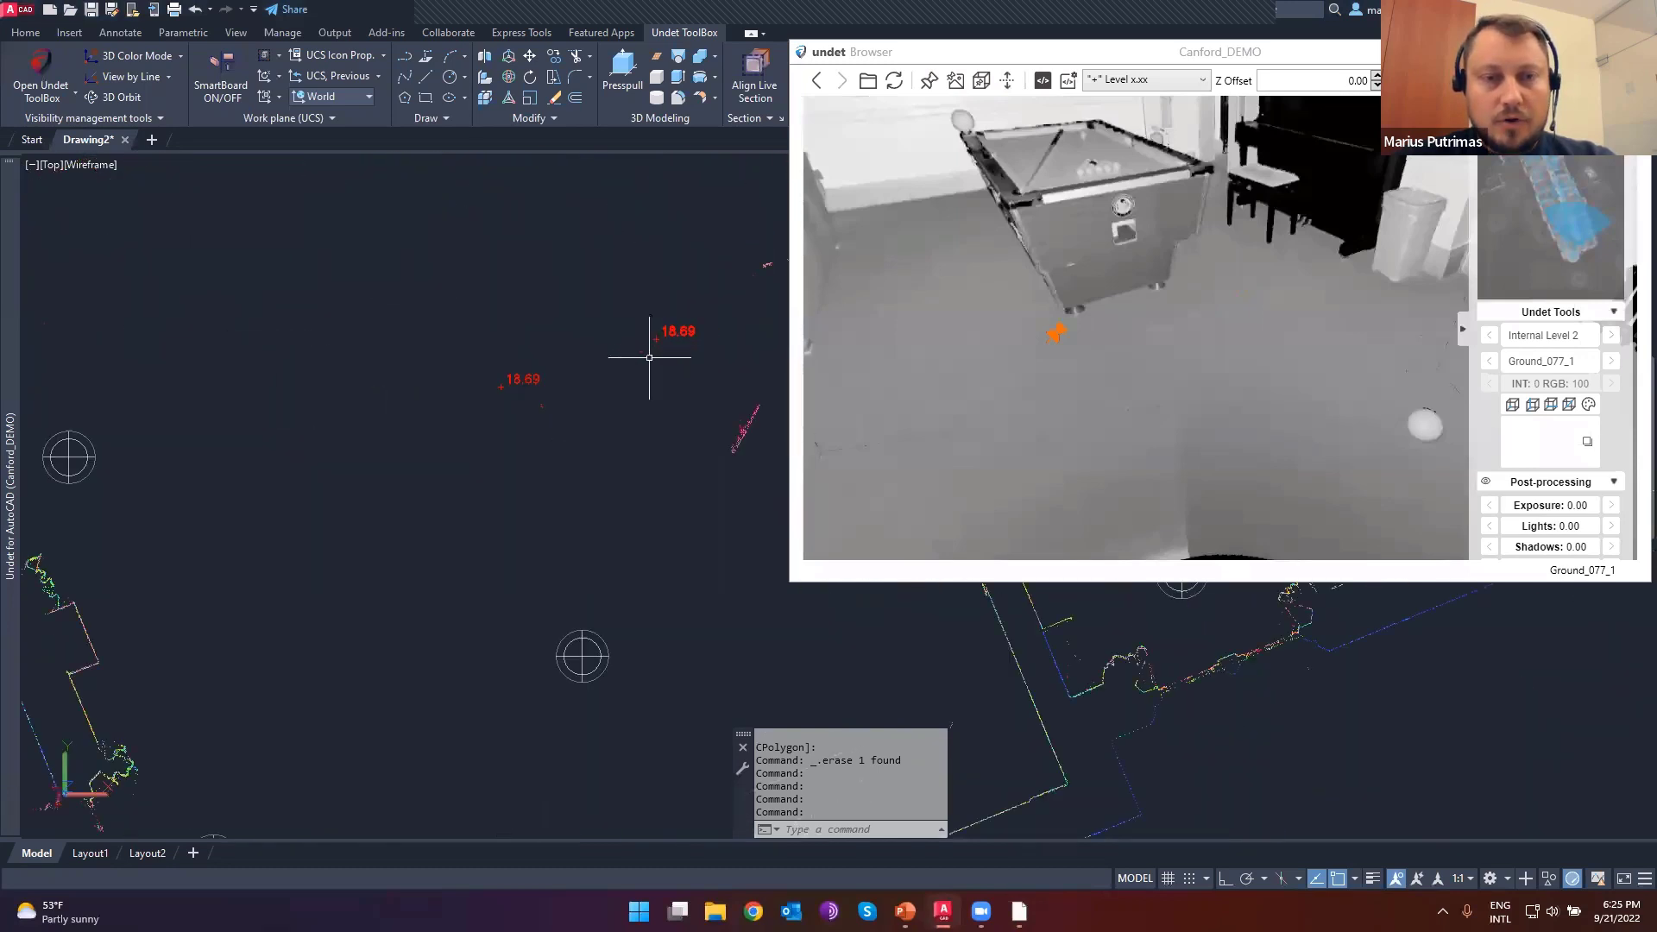
- Switch the script to "+" Level x.xxx and place two three-decimal level marks on the floor near the pool table
left_click(1141, 80)
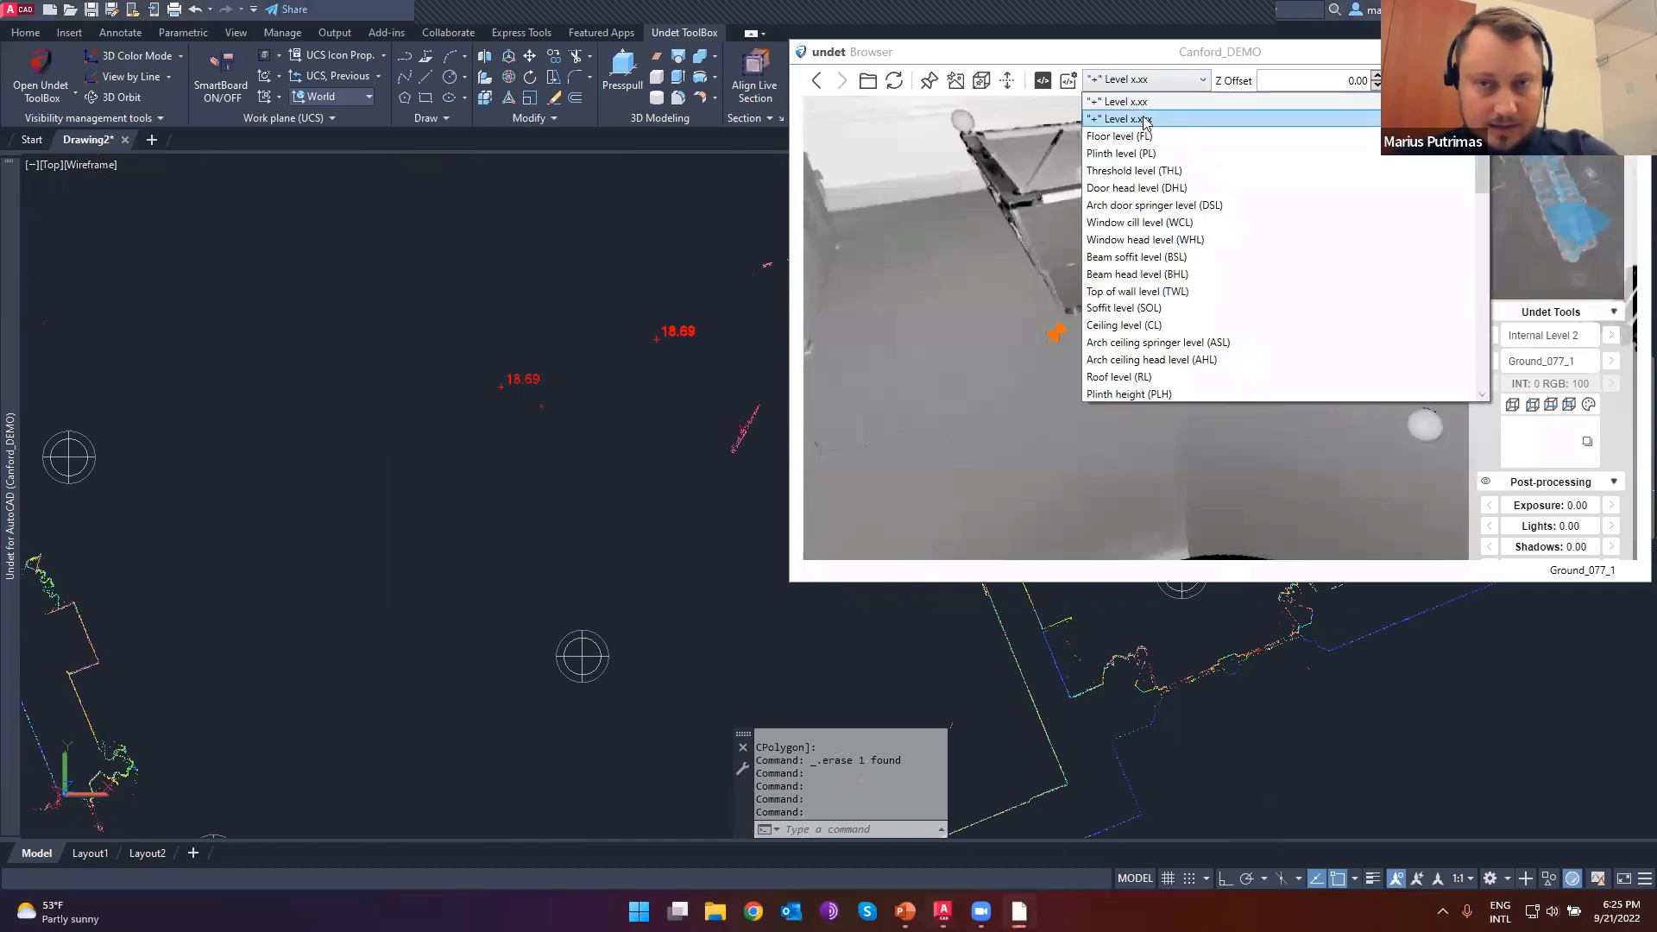
left_click(1145, 125)
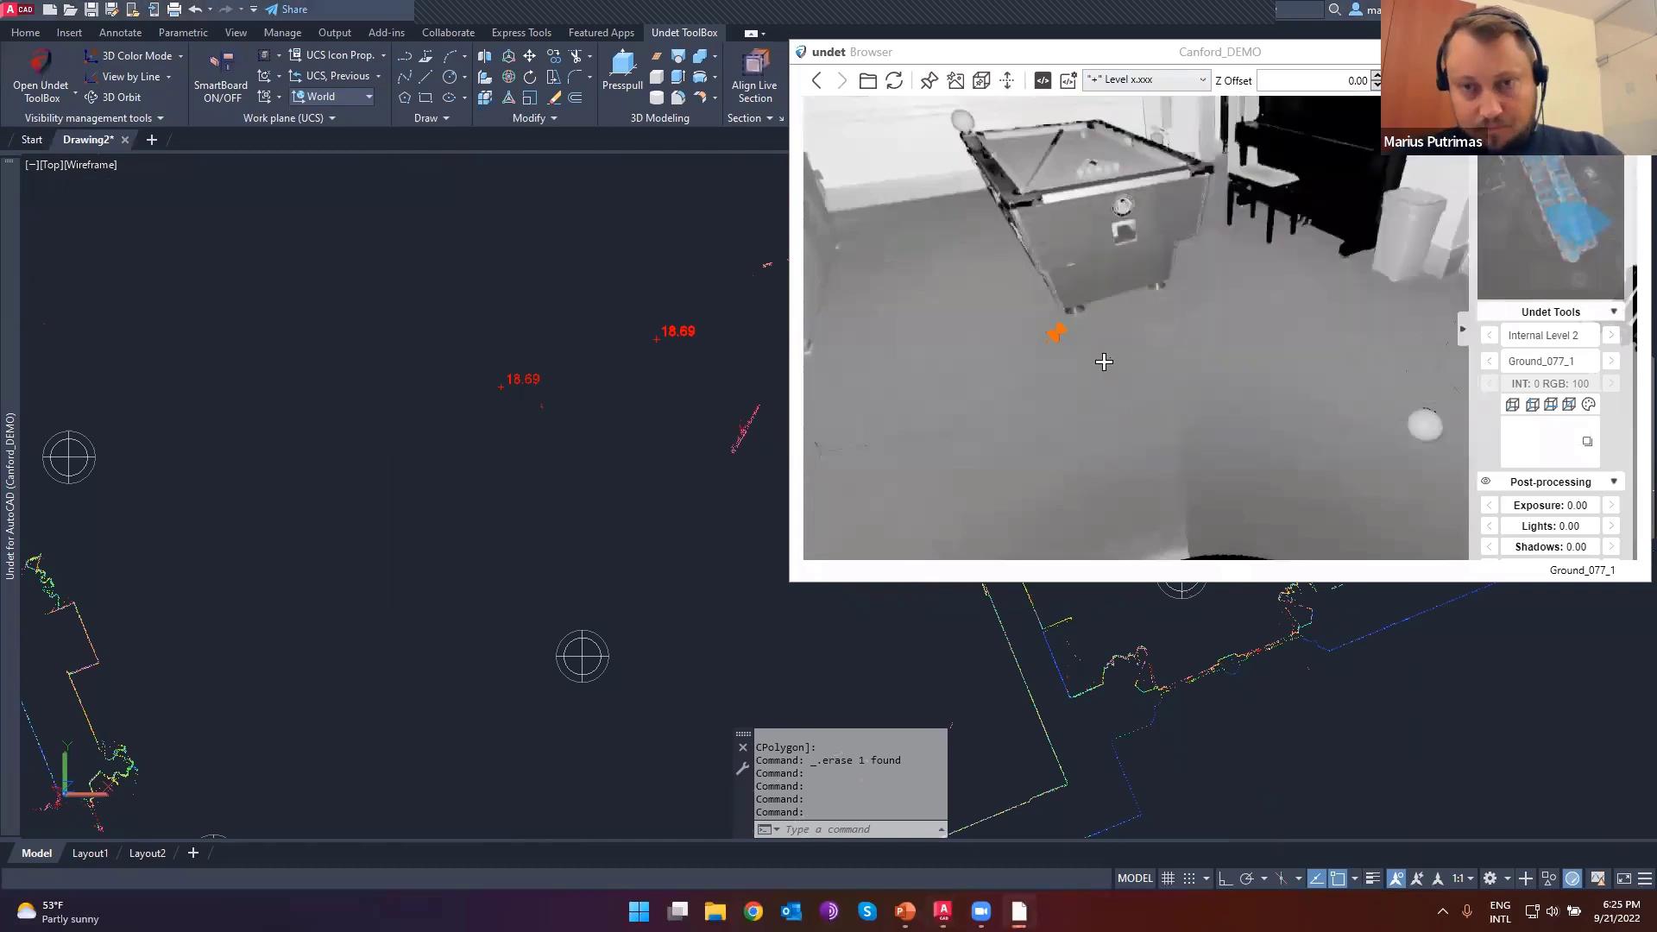
left_click(1263, 337)
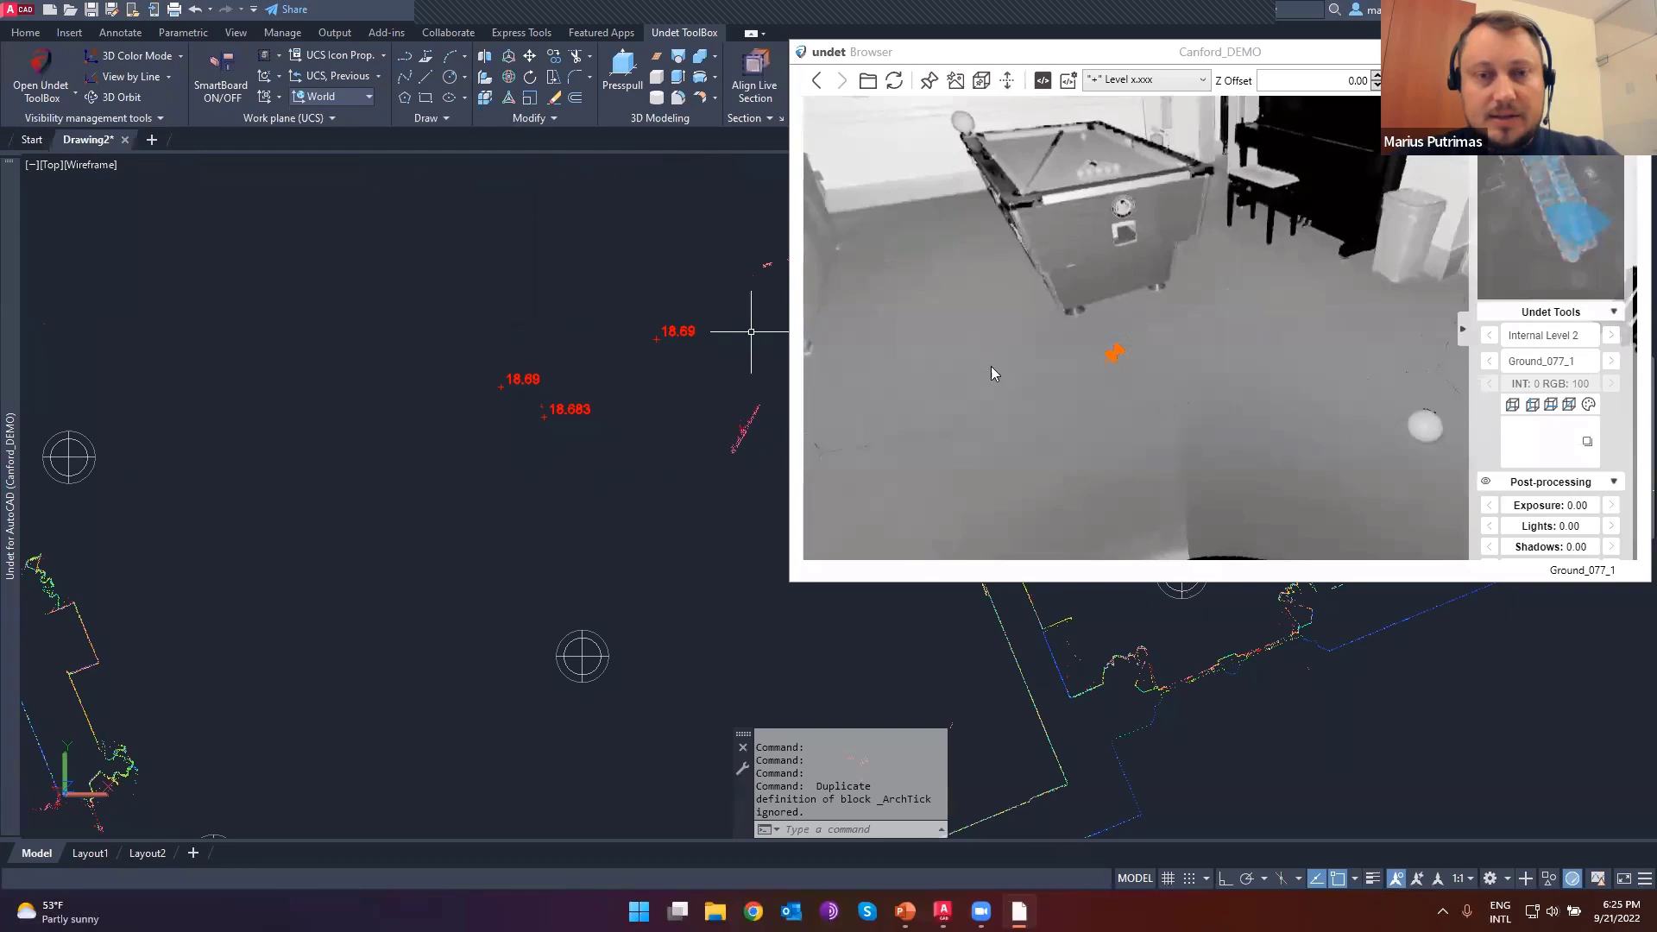
scroll(699, 397, "up", 3)
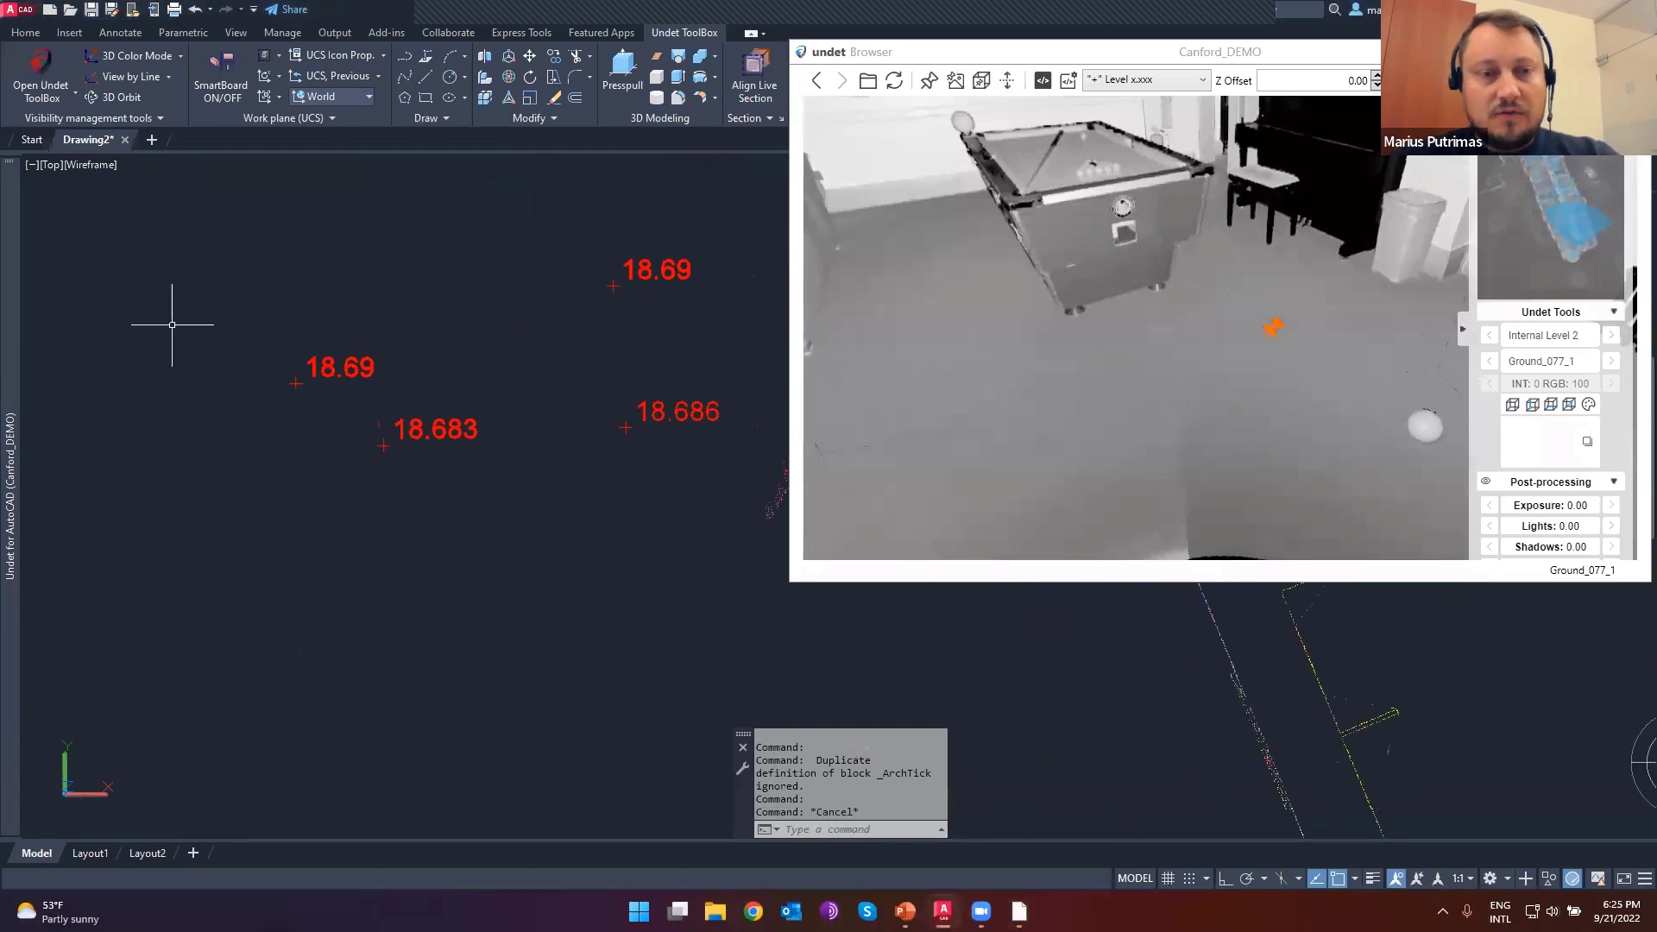
left_click(673, 431)
key("Escape")
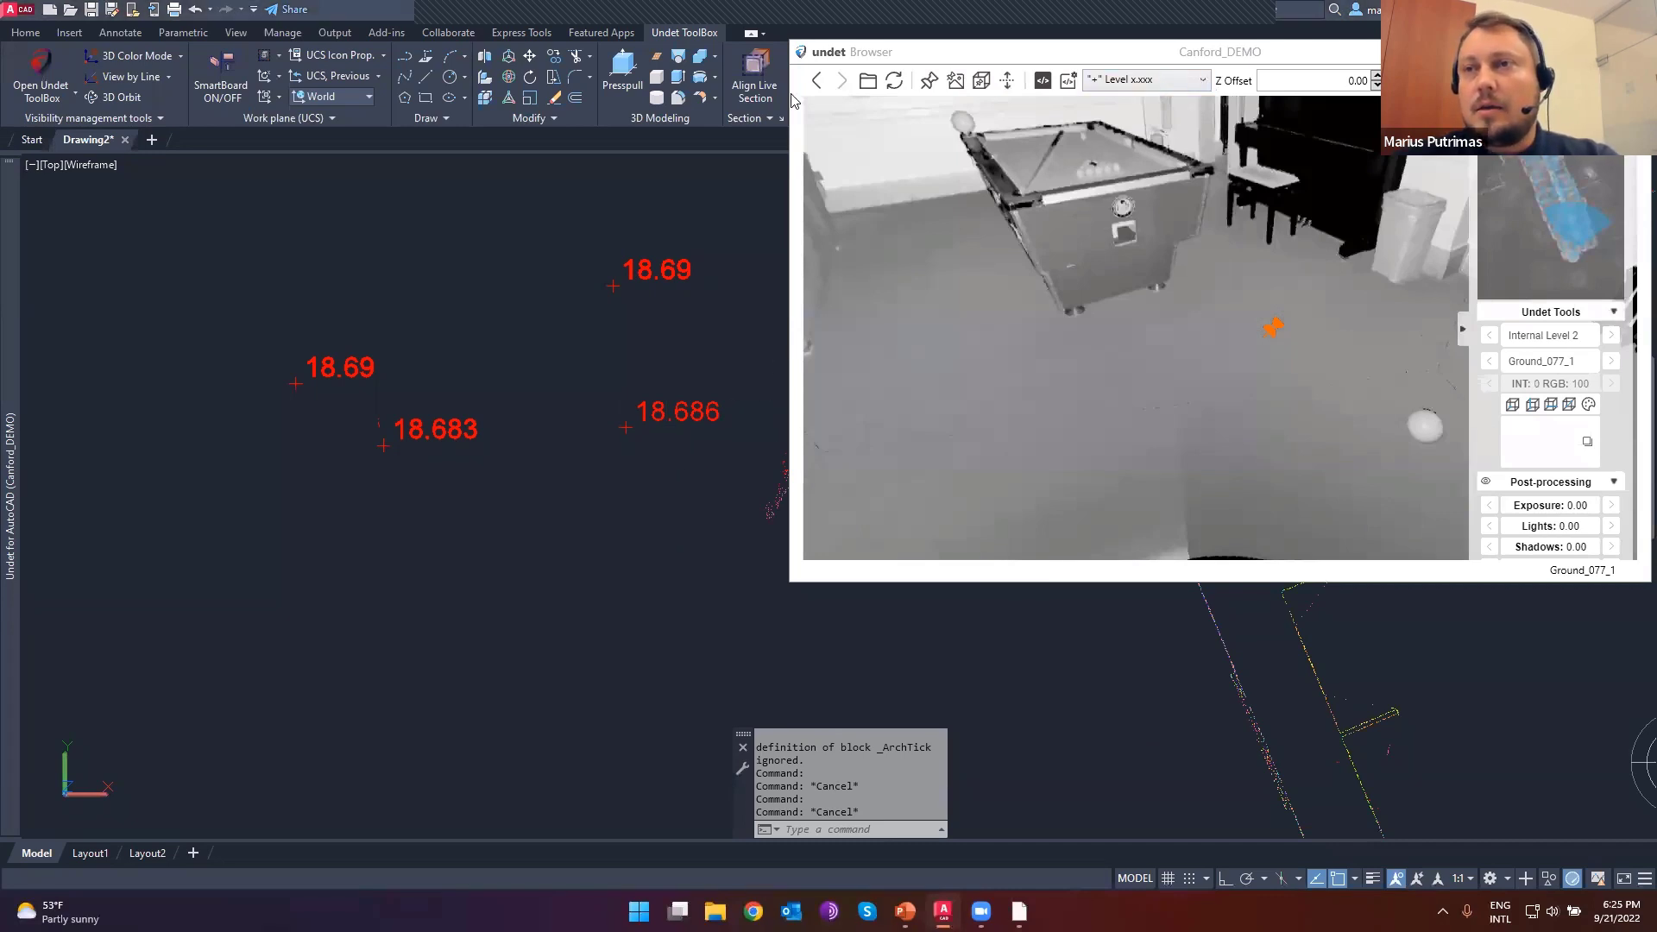
- Switch the script to Floor level (FL) and place two floor-level labels on the floor in front of the pool table
left_click(1131, 83)
left_click(1133, 120)
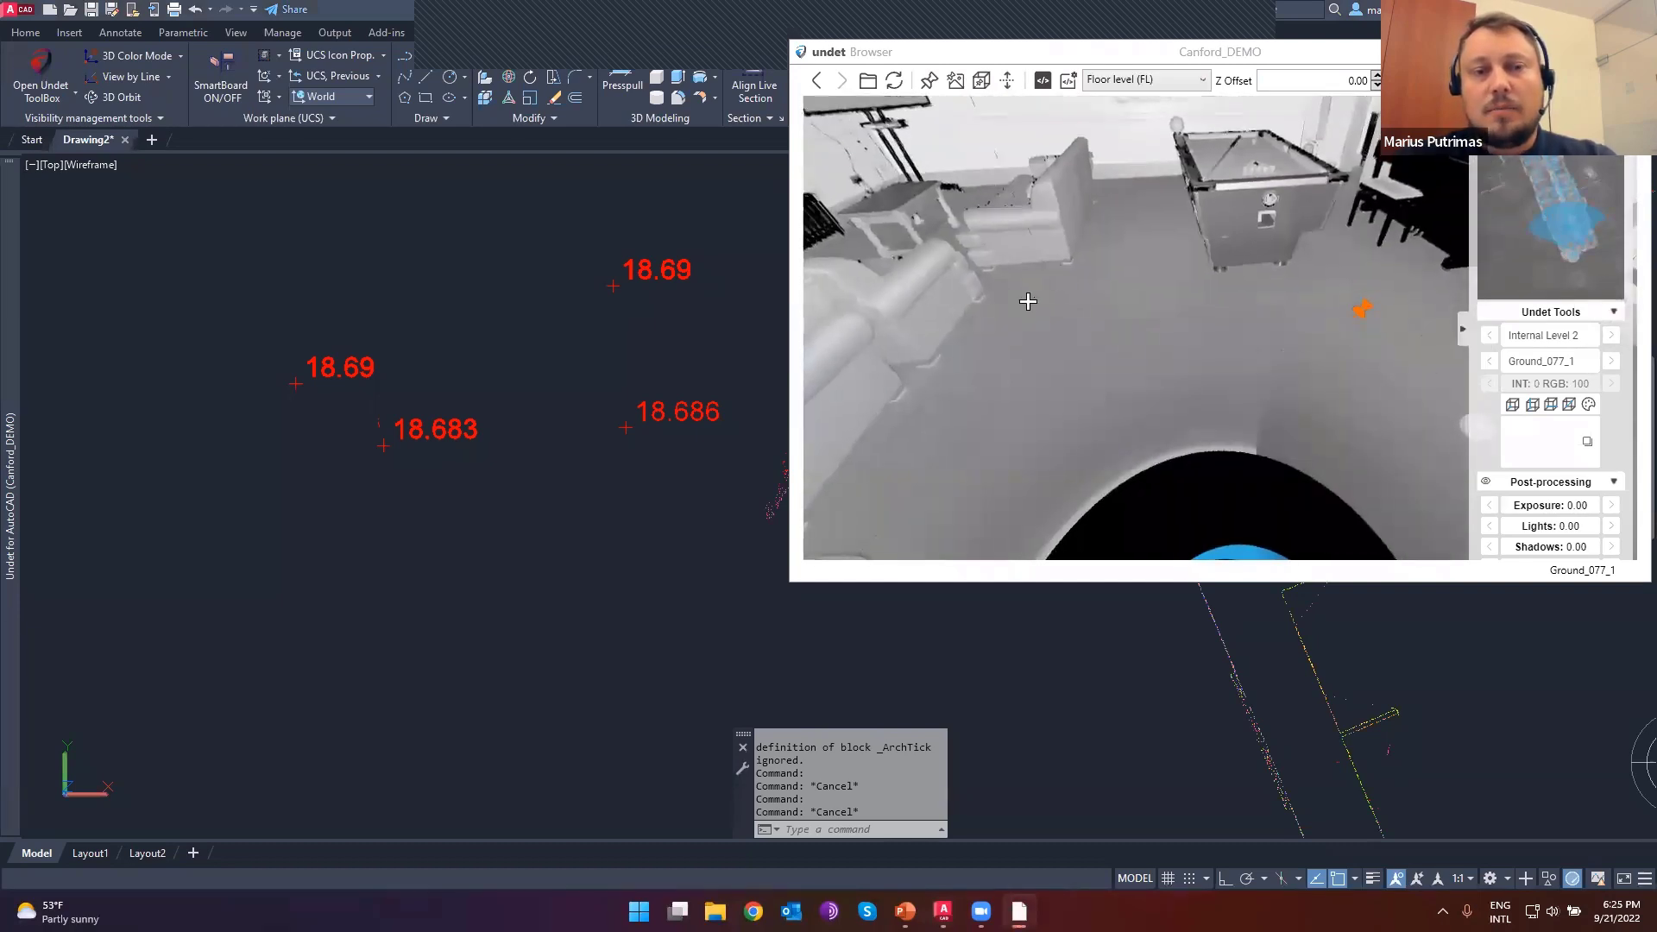
left_click(1277, 347)
left_click(569, 541)
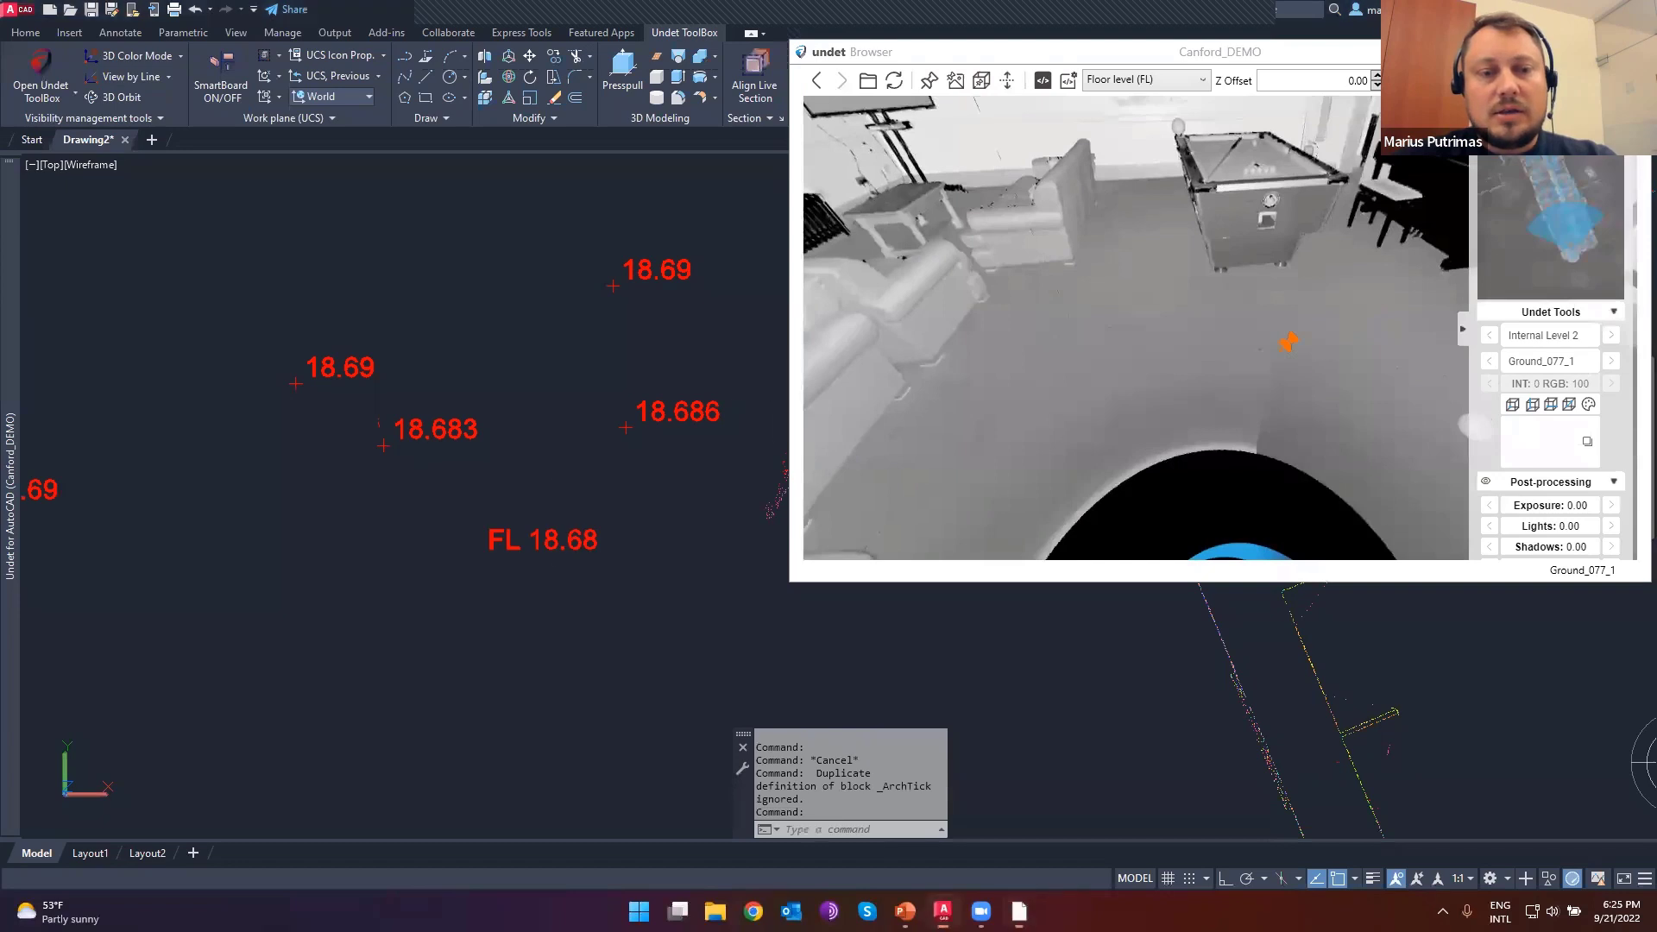
scroll(567, 543, "down", 3)
scroll(567, 549, "up", 2)
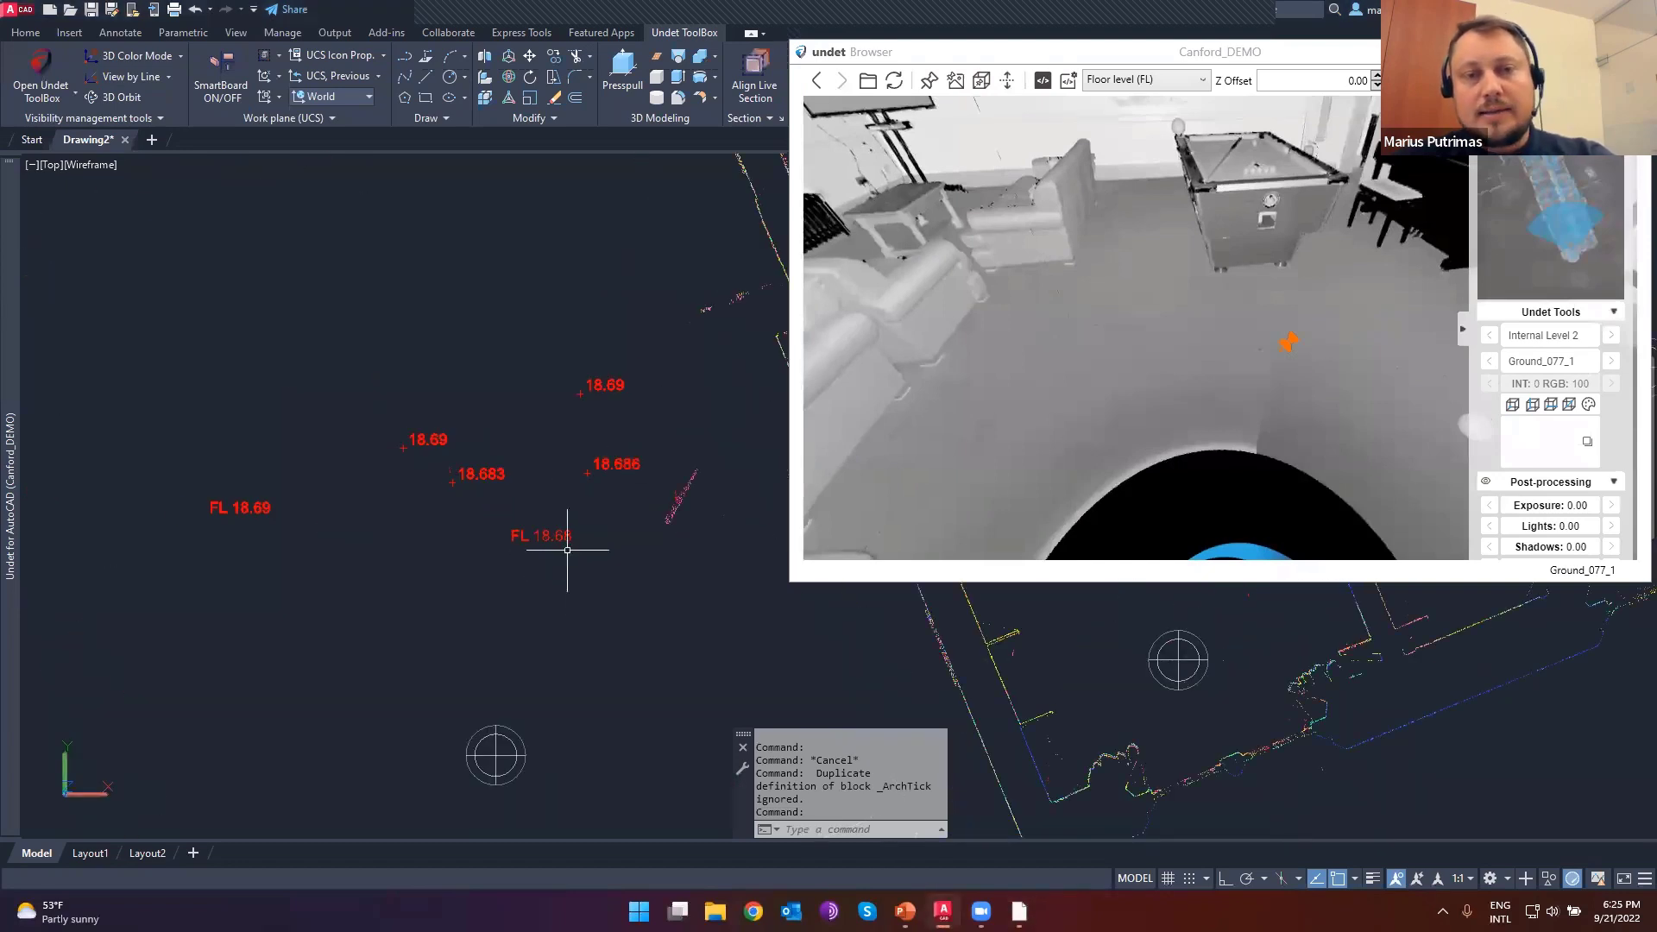
scroll(566, 548, "up", 2)
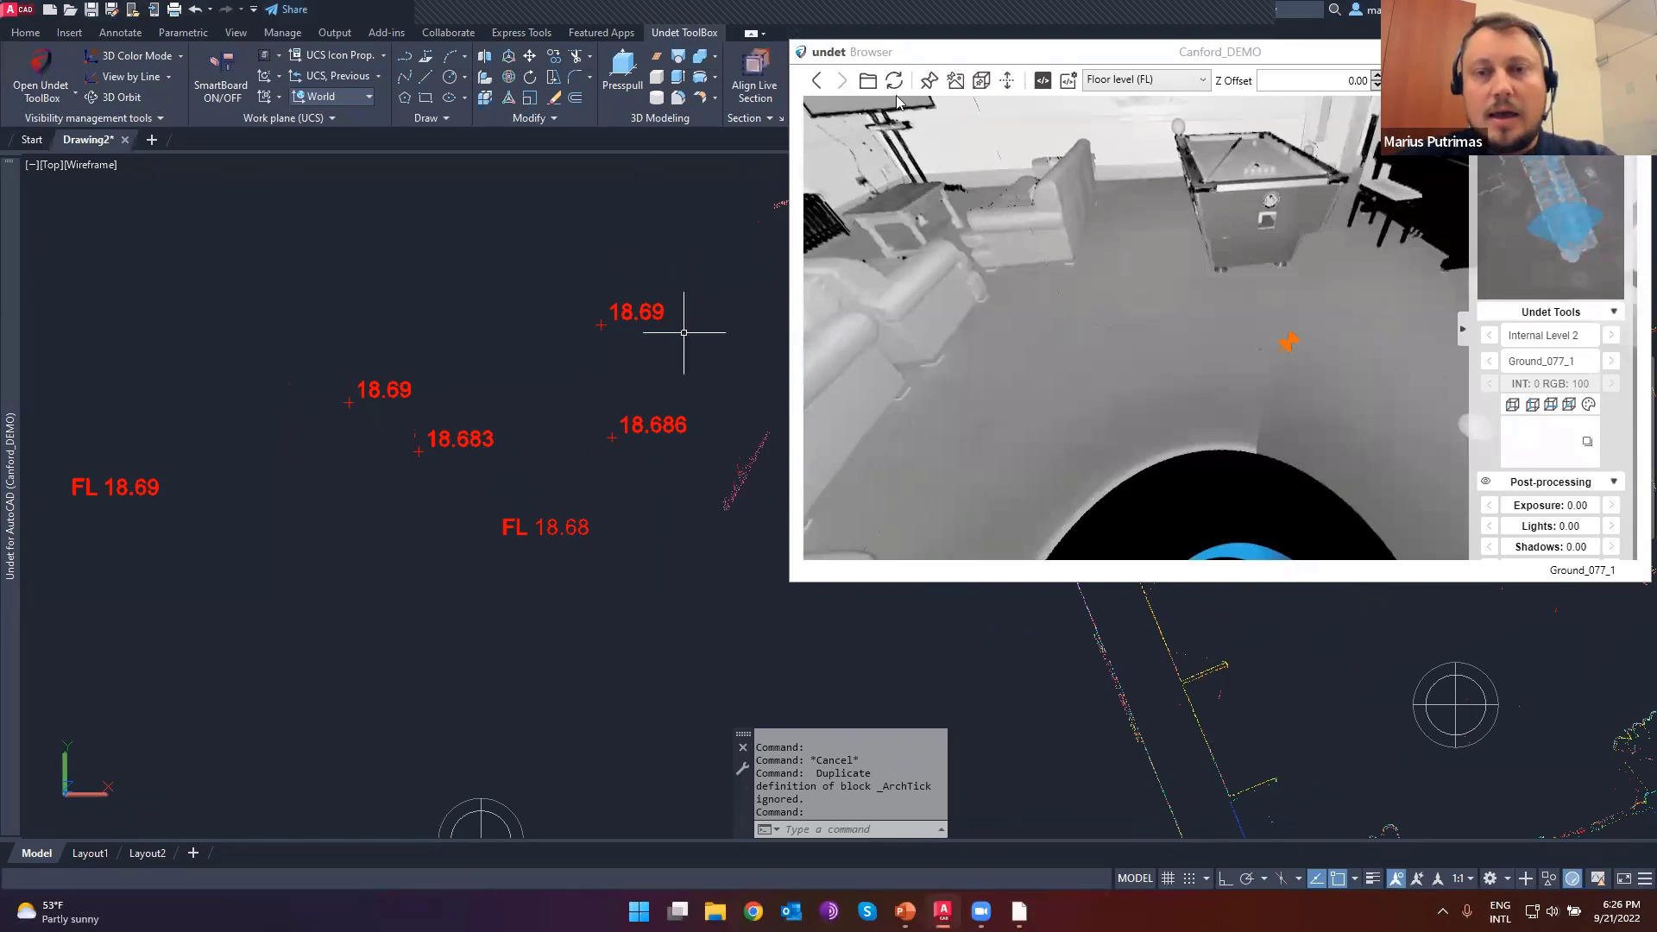
- Switch the script to Door head level (DHL) and open the corridor panorama Ground_070_1 from its scan position in the drawing
left_click(1119, 80)
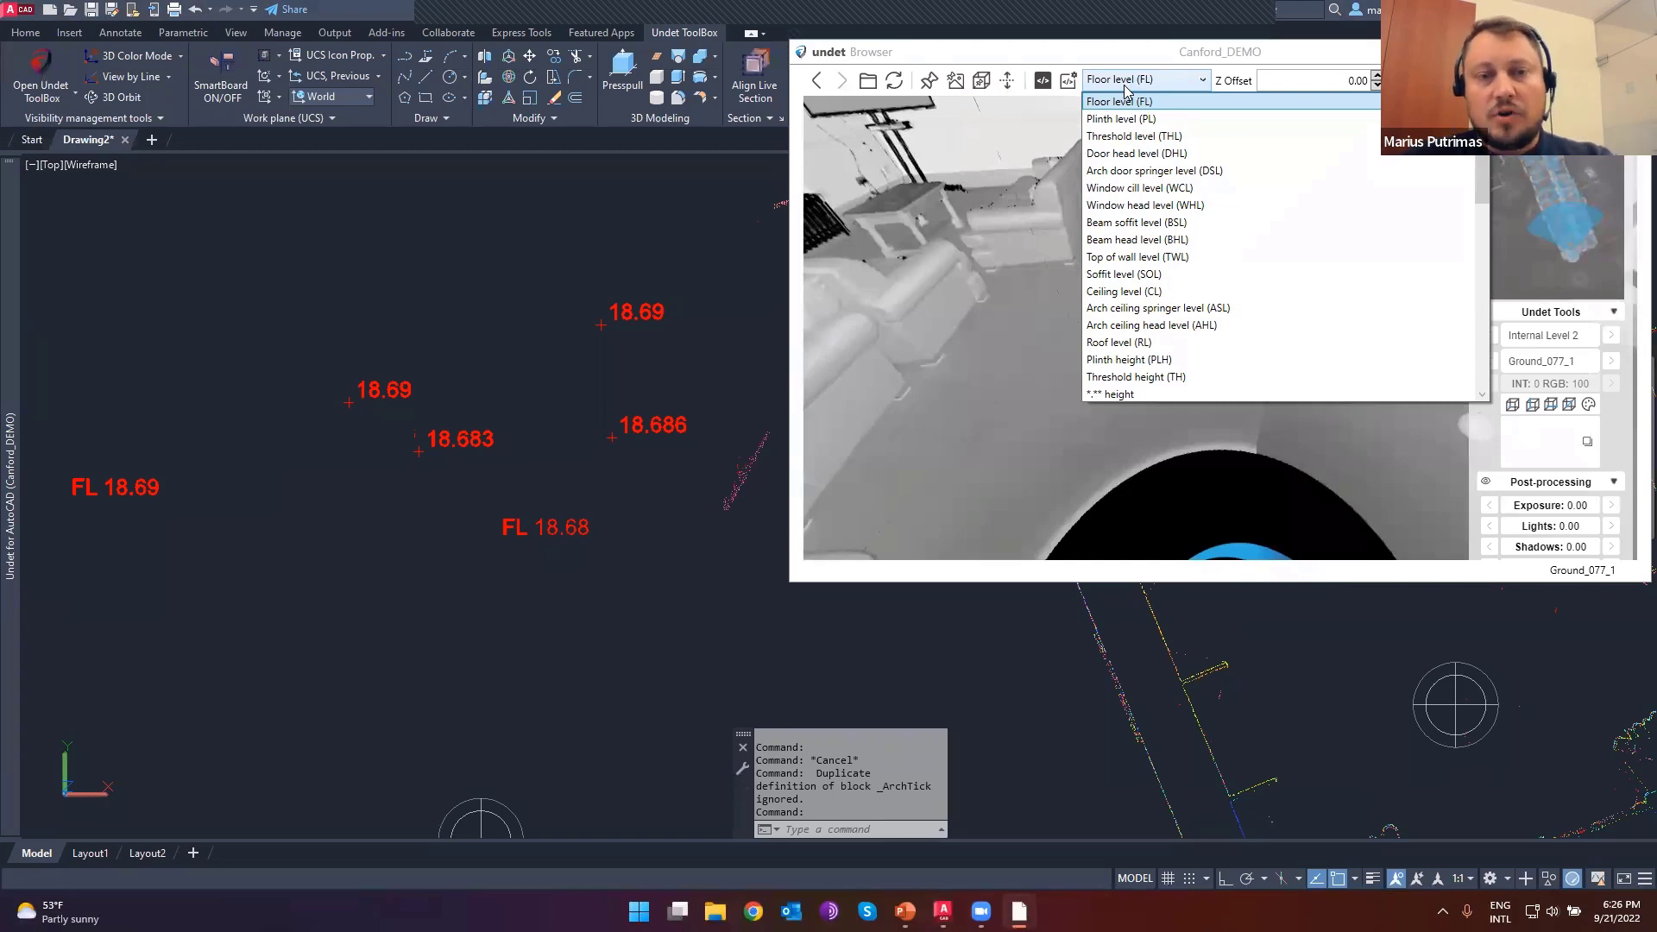
left_click(1151, 154)
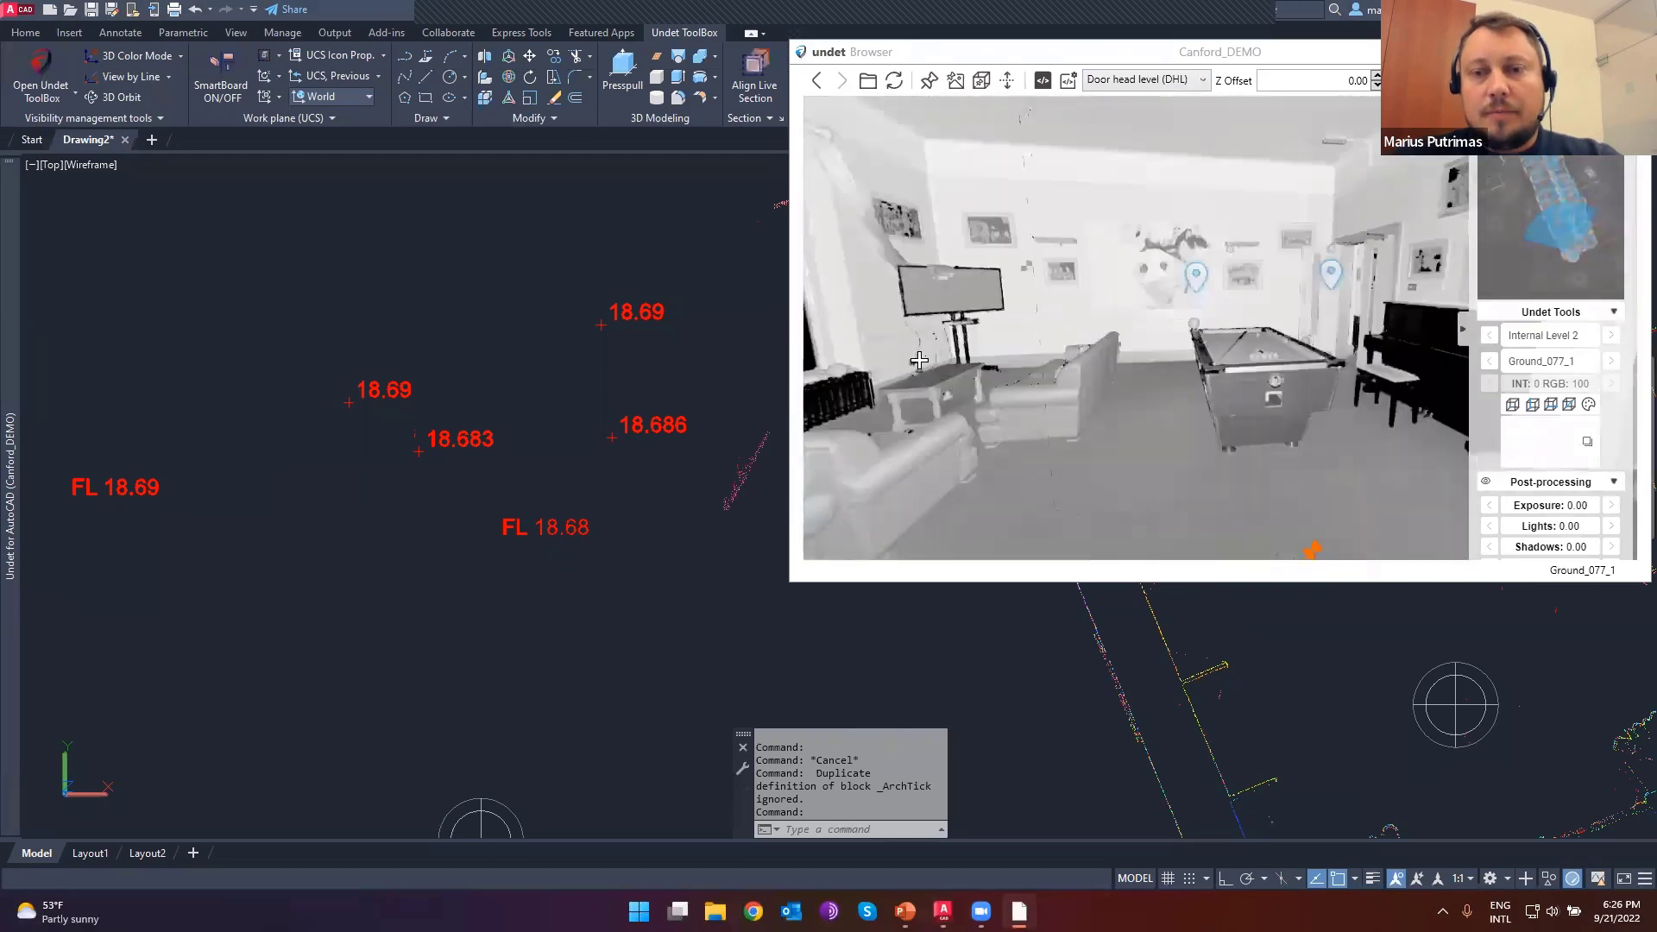
left_click(1251, 261)
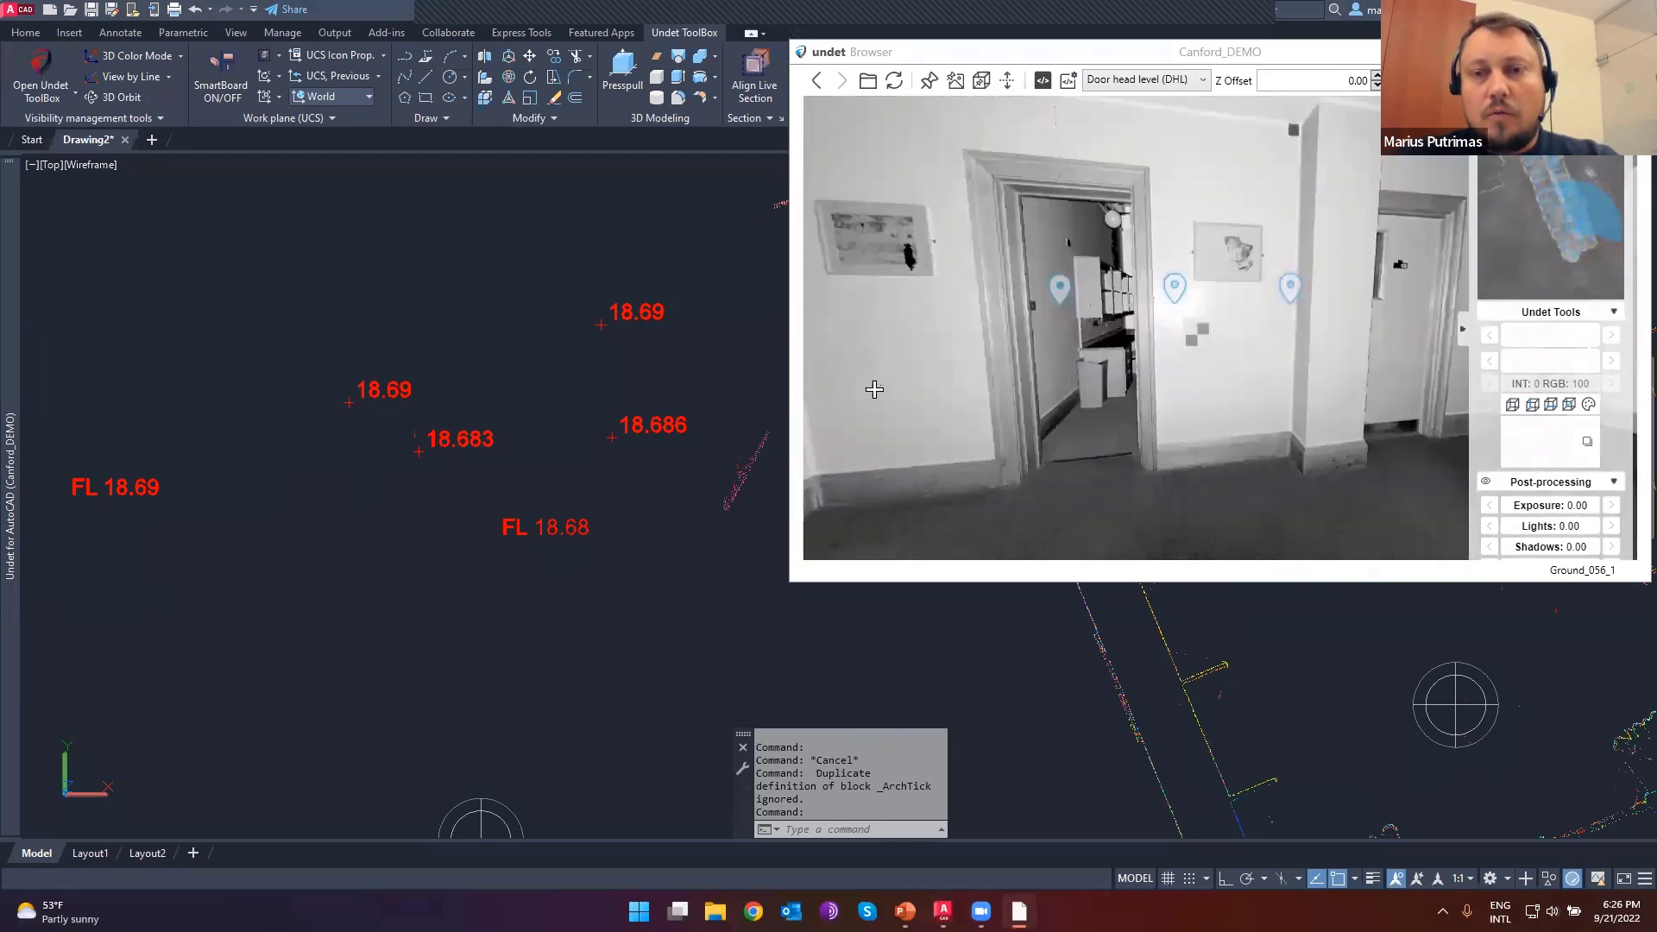
left_click_drag(1295, 431, 1161, 446)
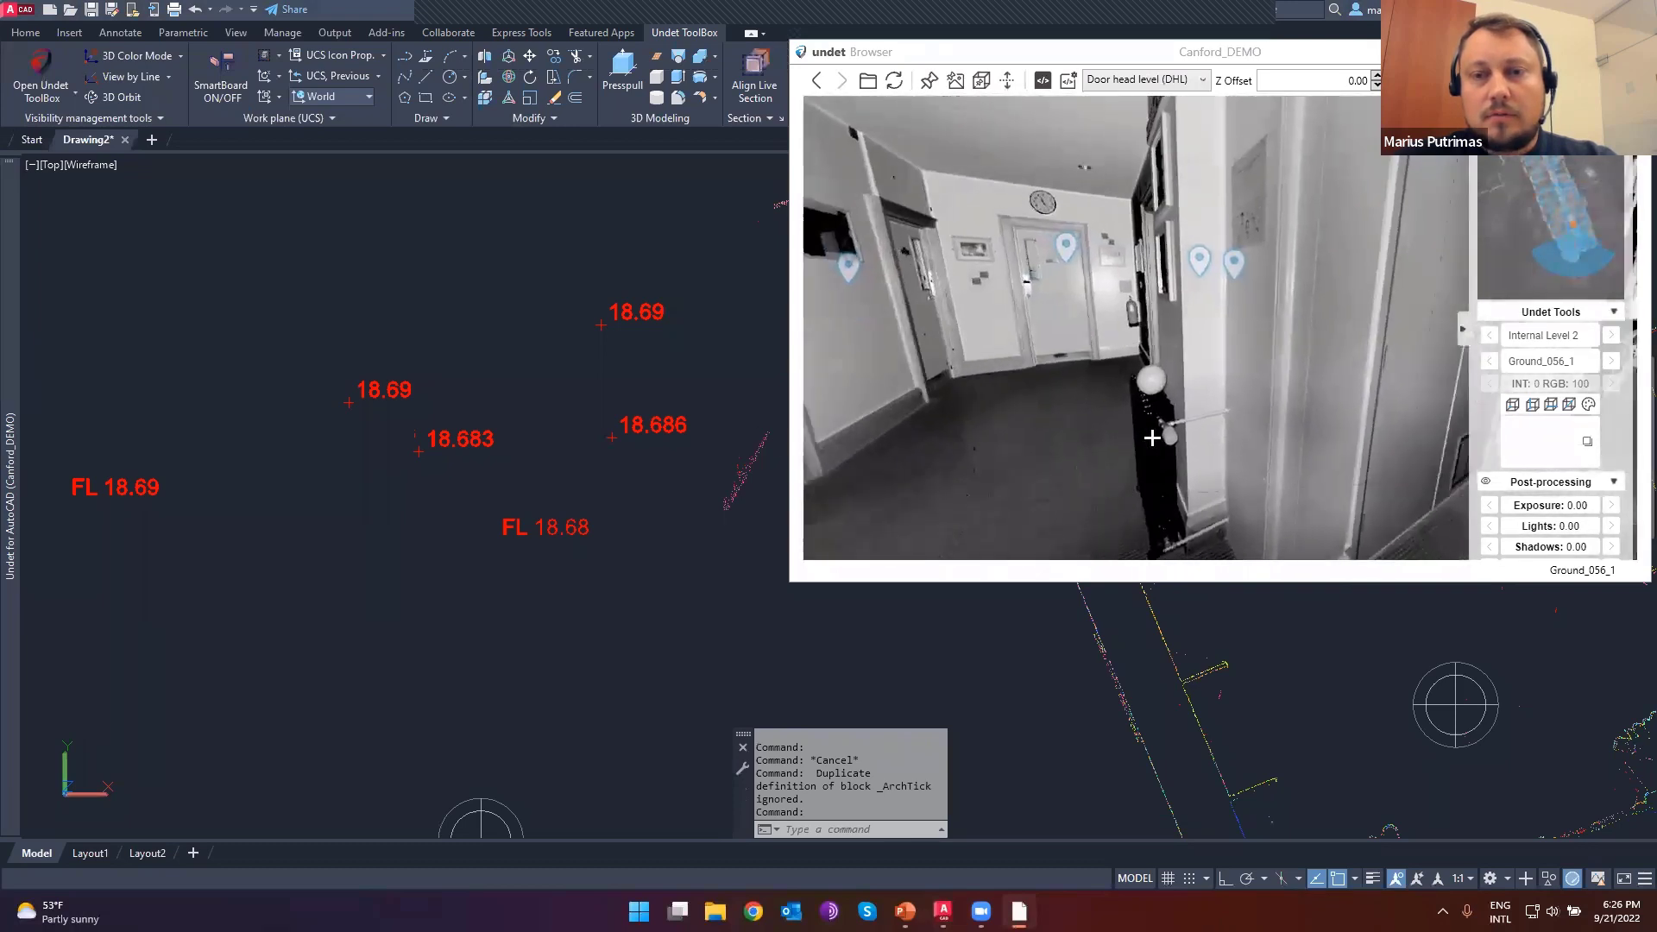
left_click(1542, 274)
scroll(717, 602, "down", 5)
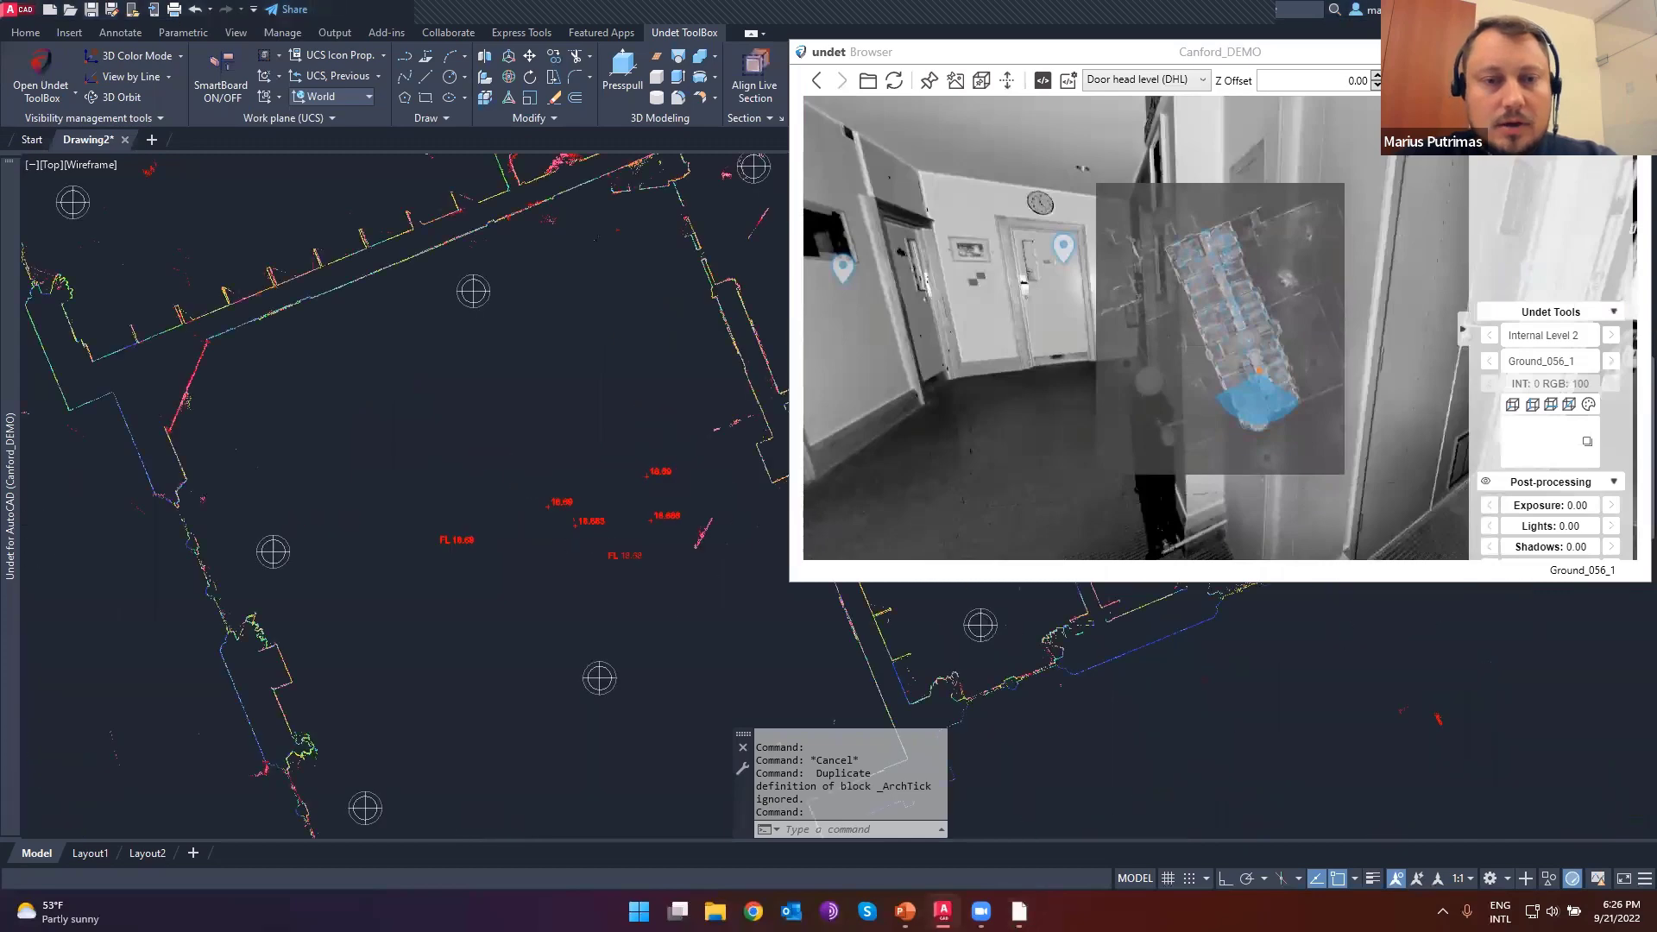
scroll(702, 408, "up", 3)
double_click(695, 393)
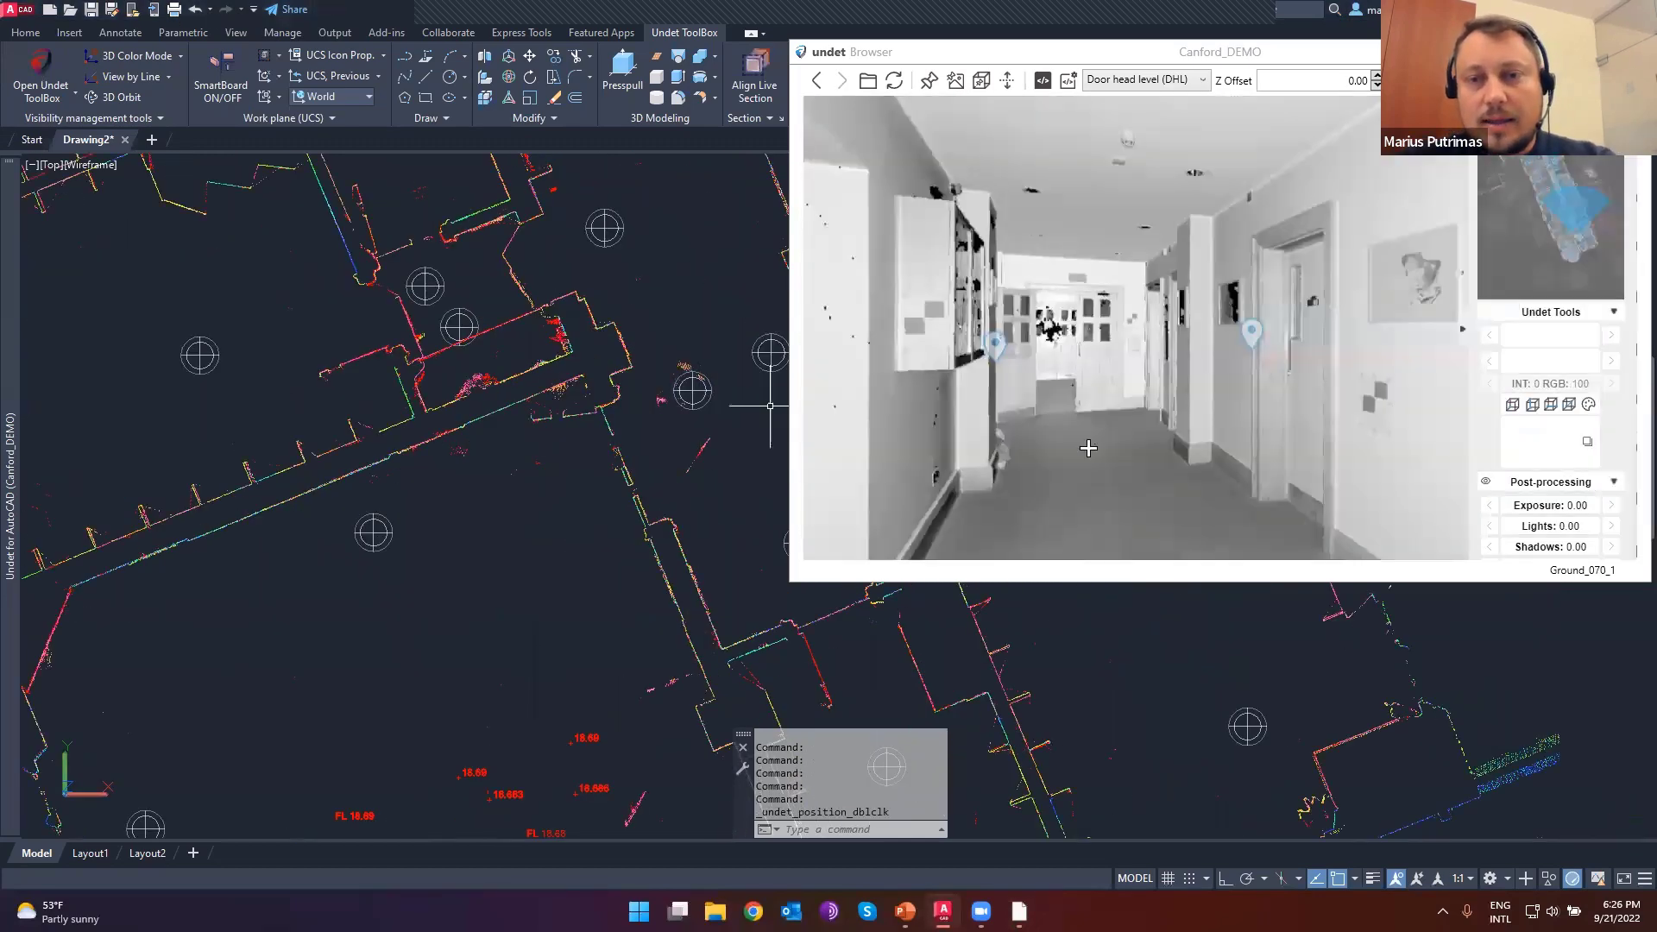
- Place a door head level label on the underside of the door frame in the corridor panorama
left_click_drag(1316, 451, 1217, 411)
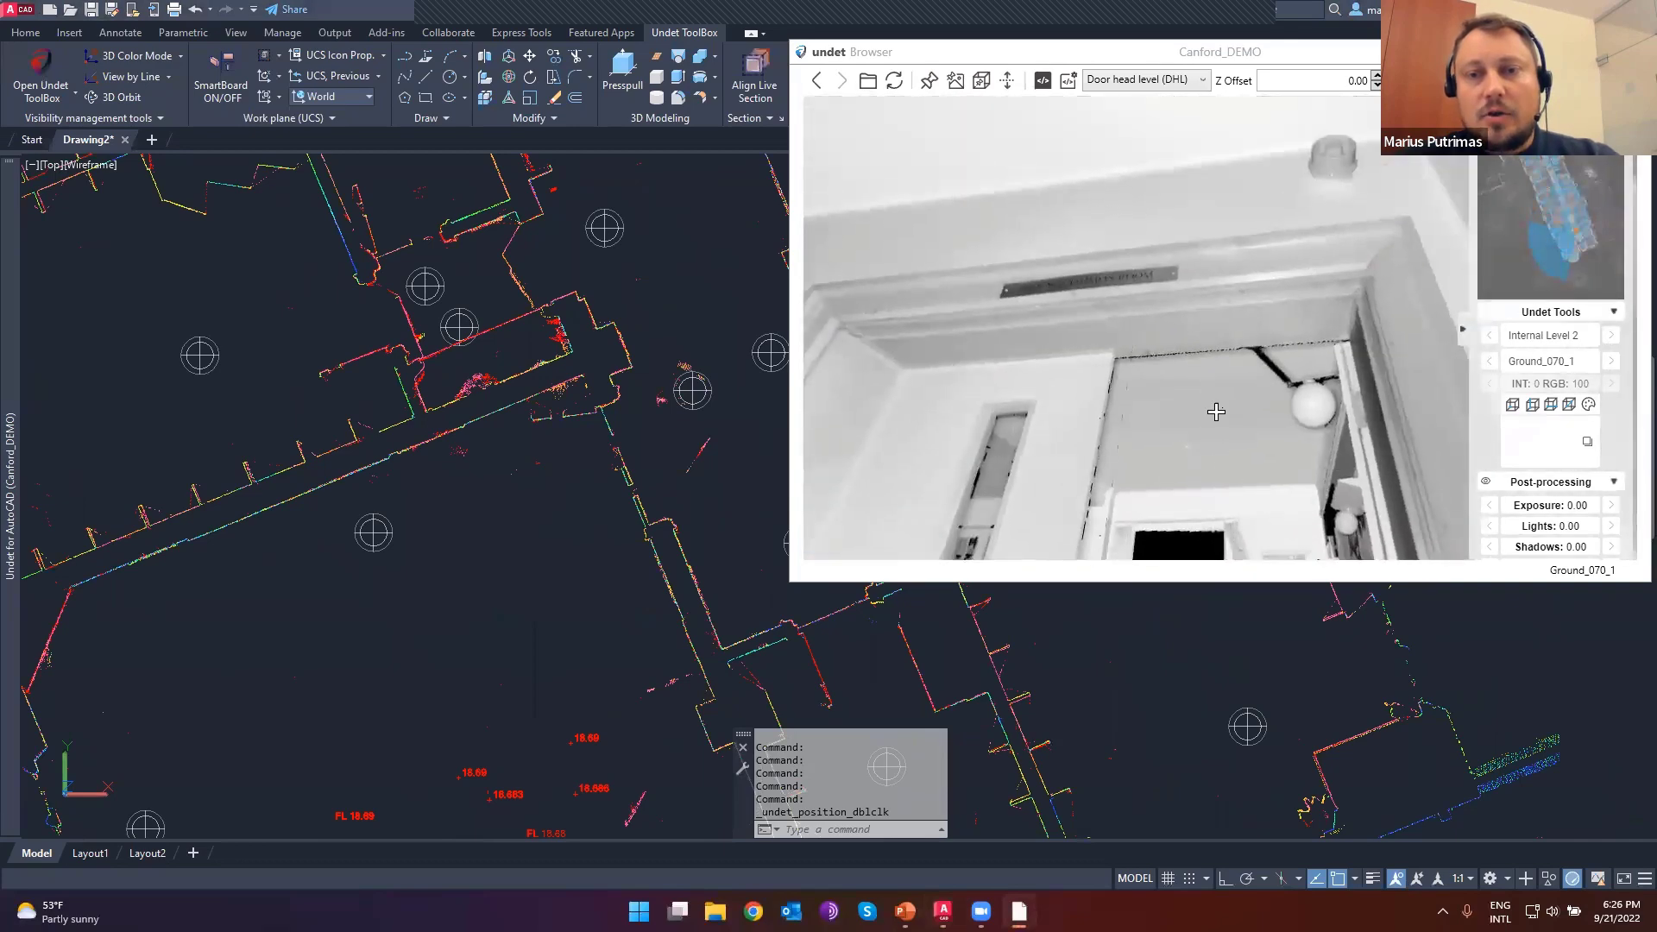
left_click(1166, 334)
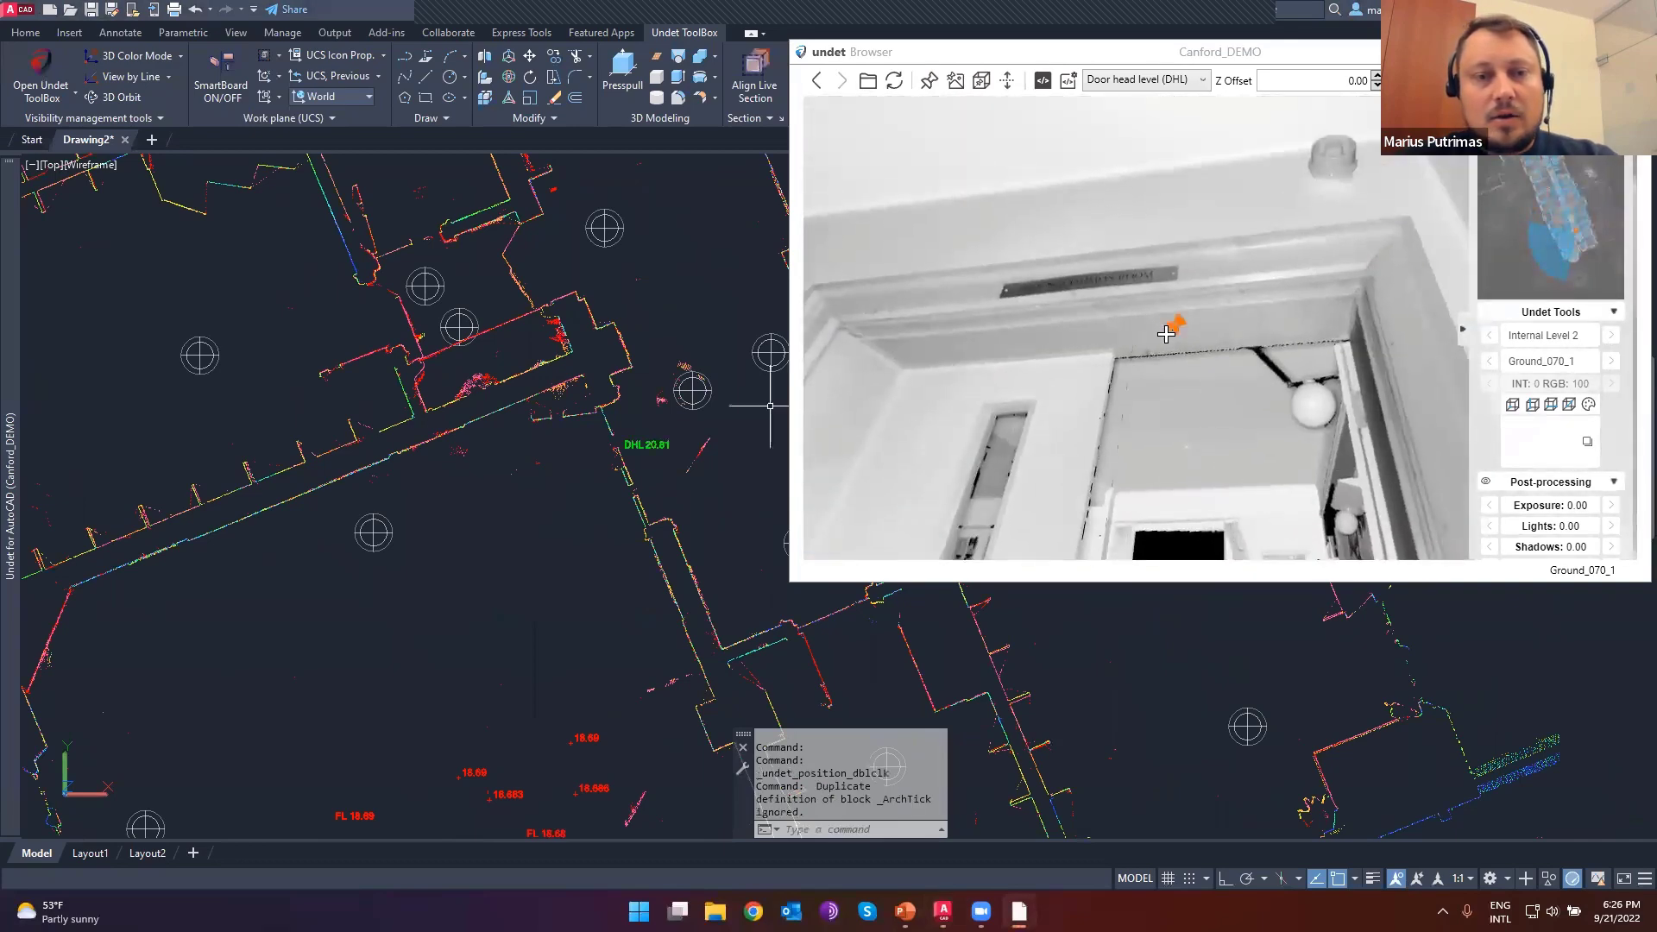
scroll(649, 429, "up", 5)
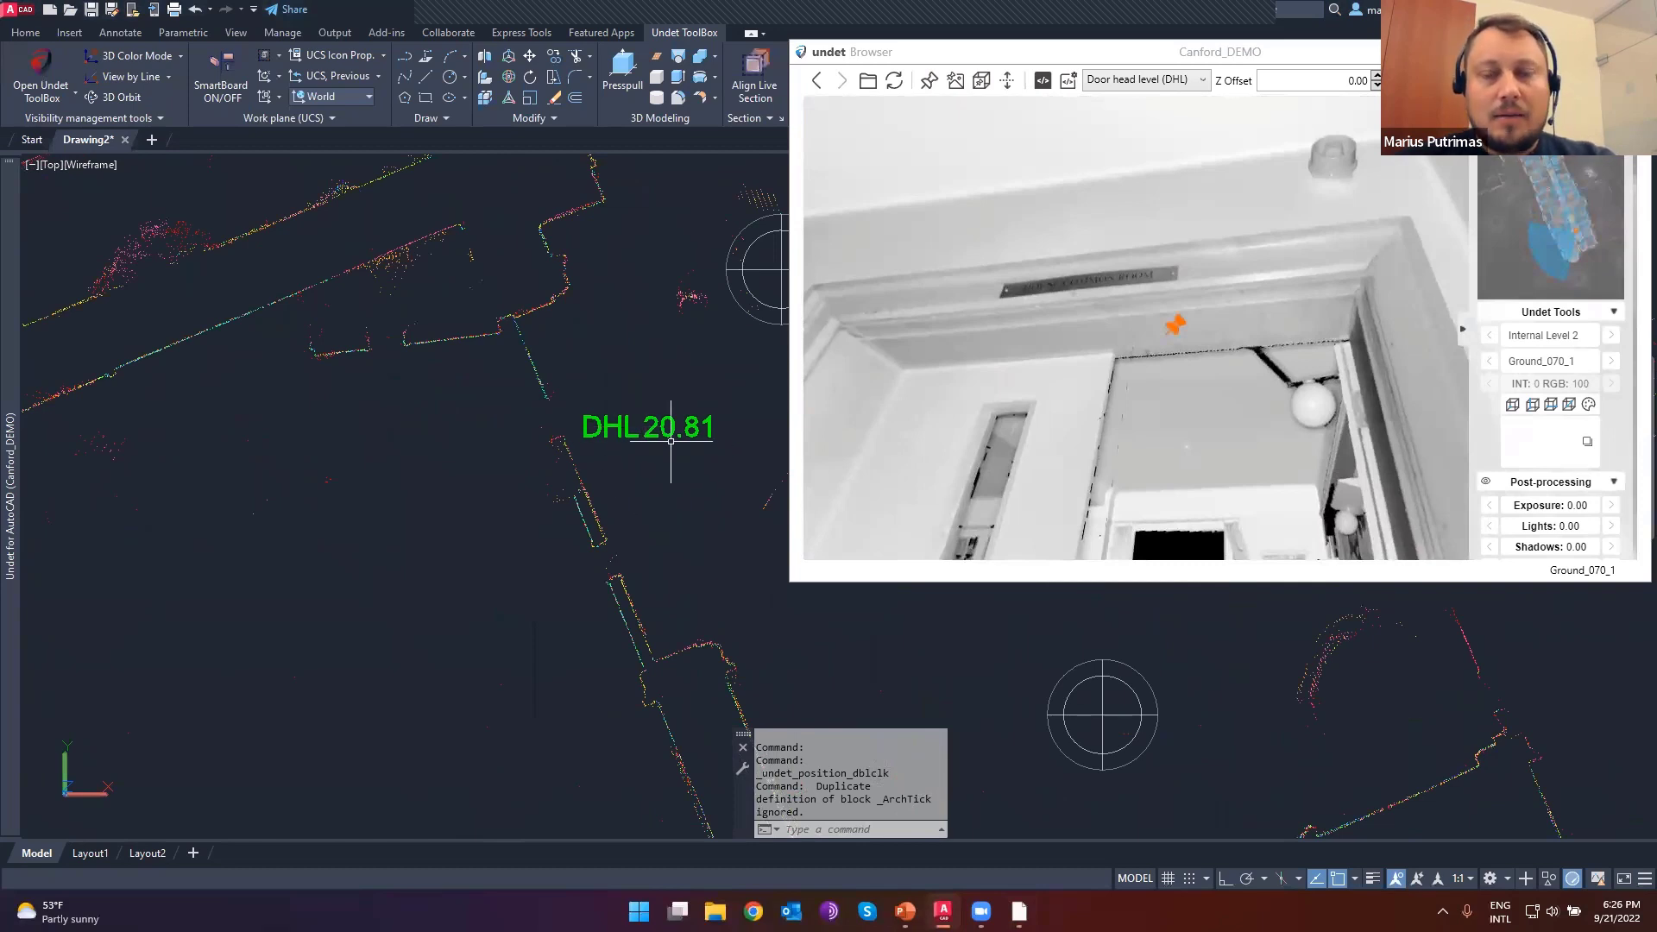
- Switch the script to Window head level (WHL), open panorama Ground_072_1 and place a label at the head of the window
left_click(1144, 84)
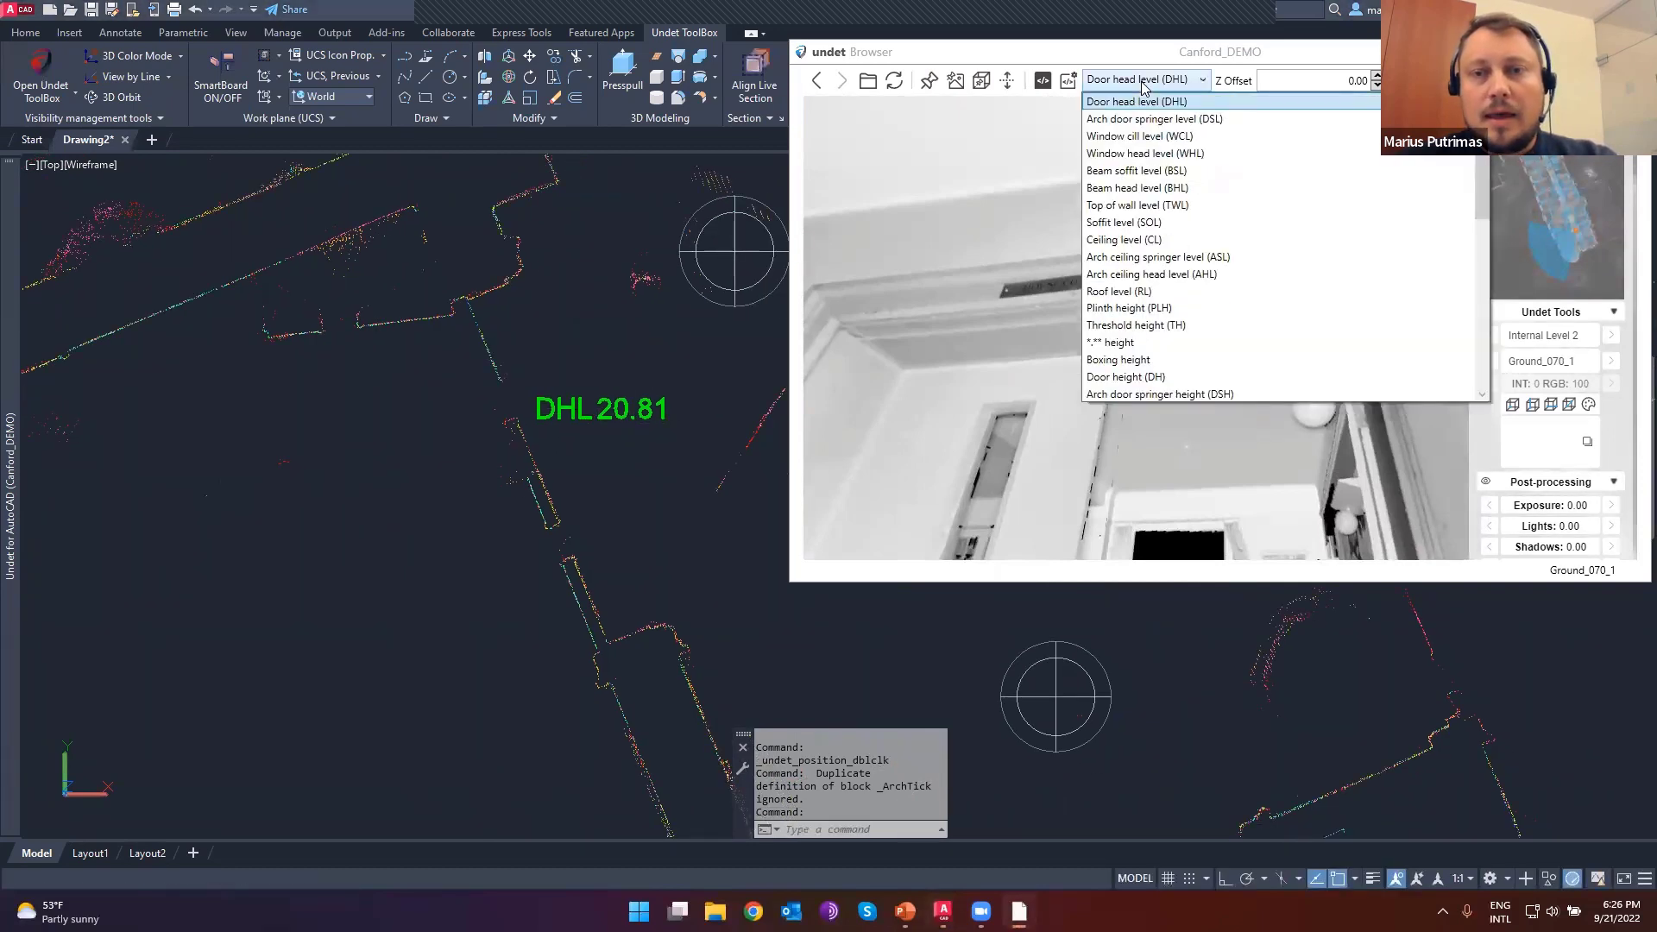
left_click(1133, 162)
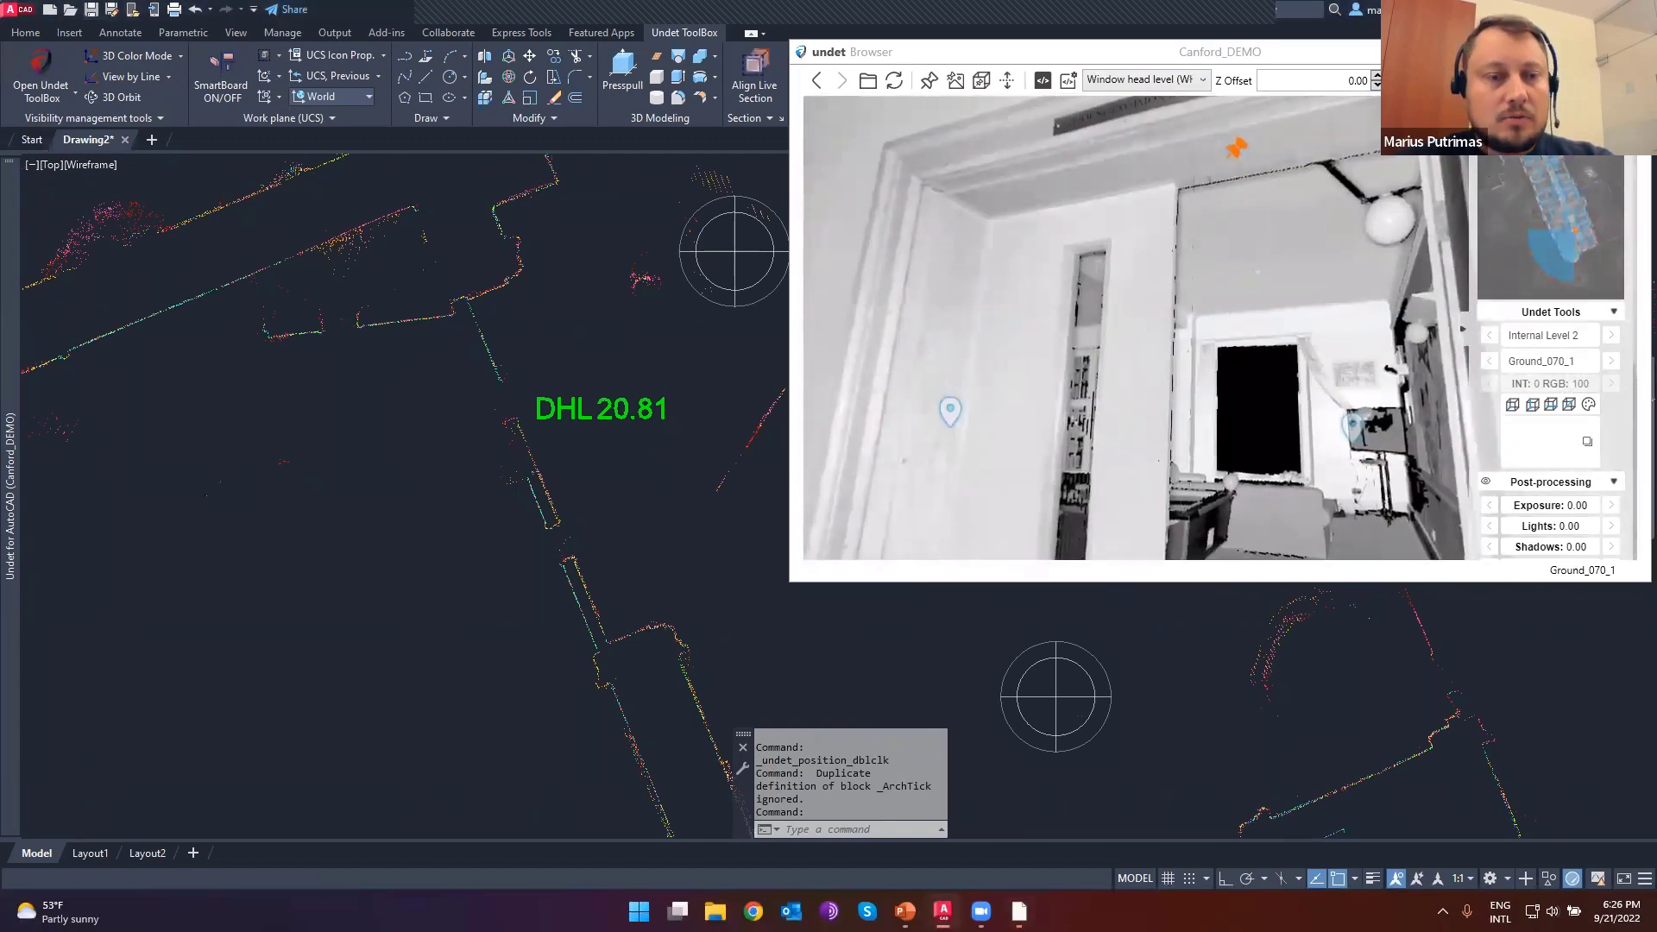
scroll(610, 473, "up", 3)
double_click(437, 573)
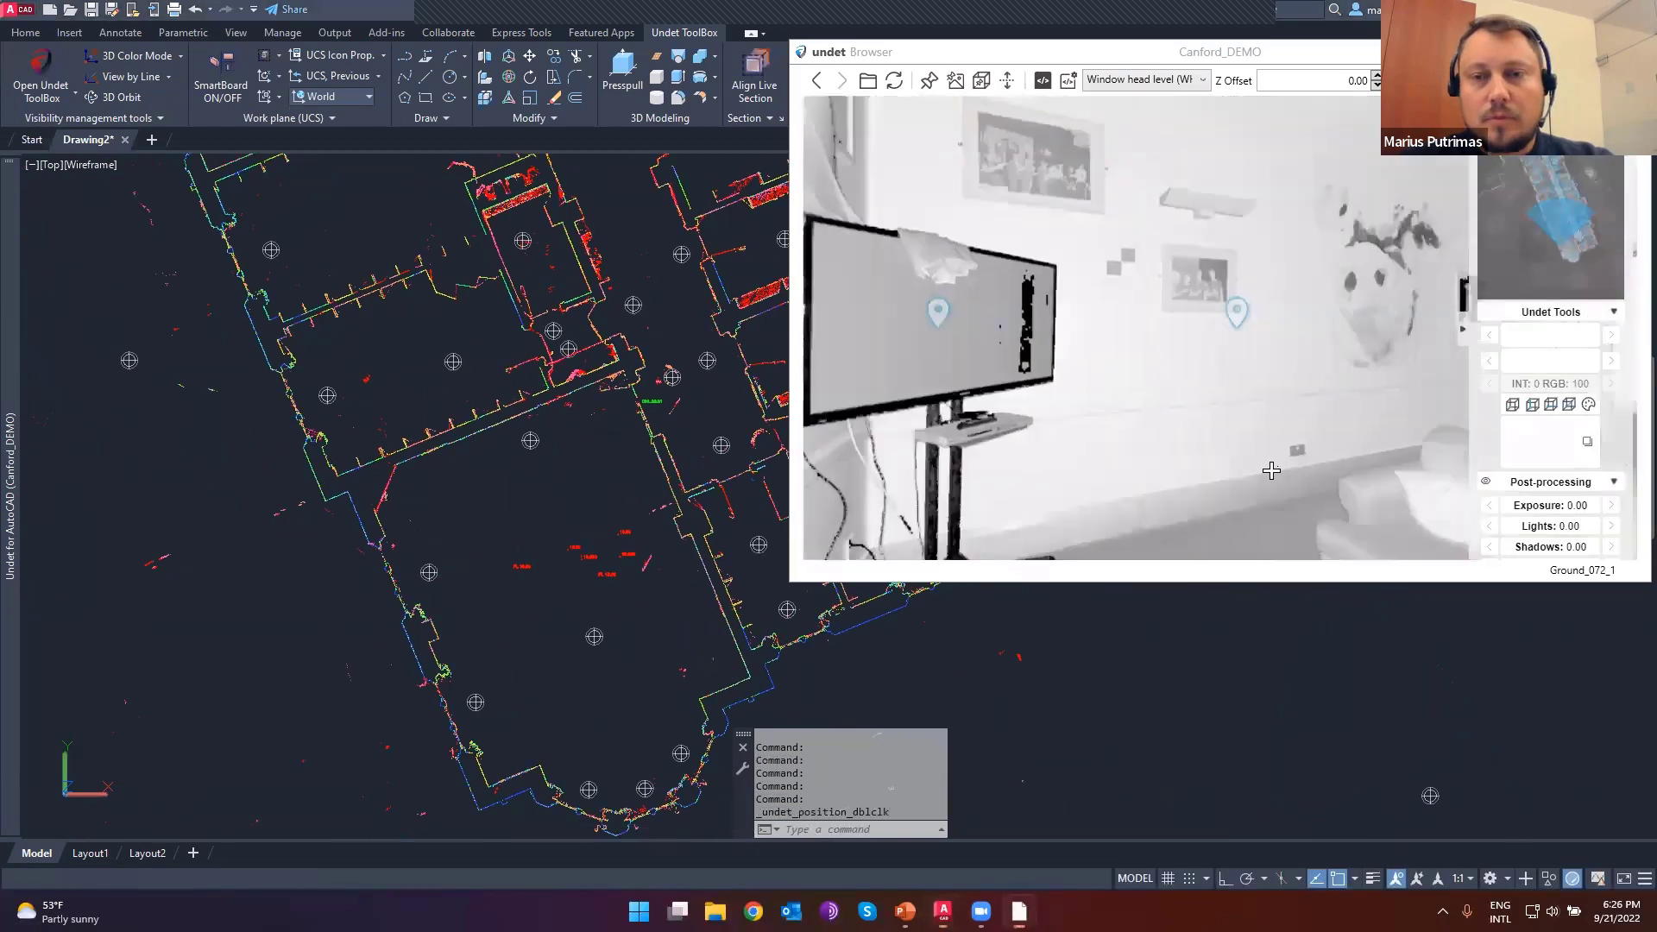
left_click_drag(1221, 332, 1394, 403)
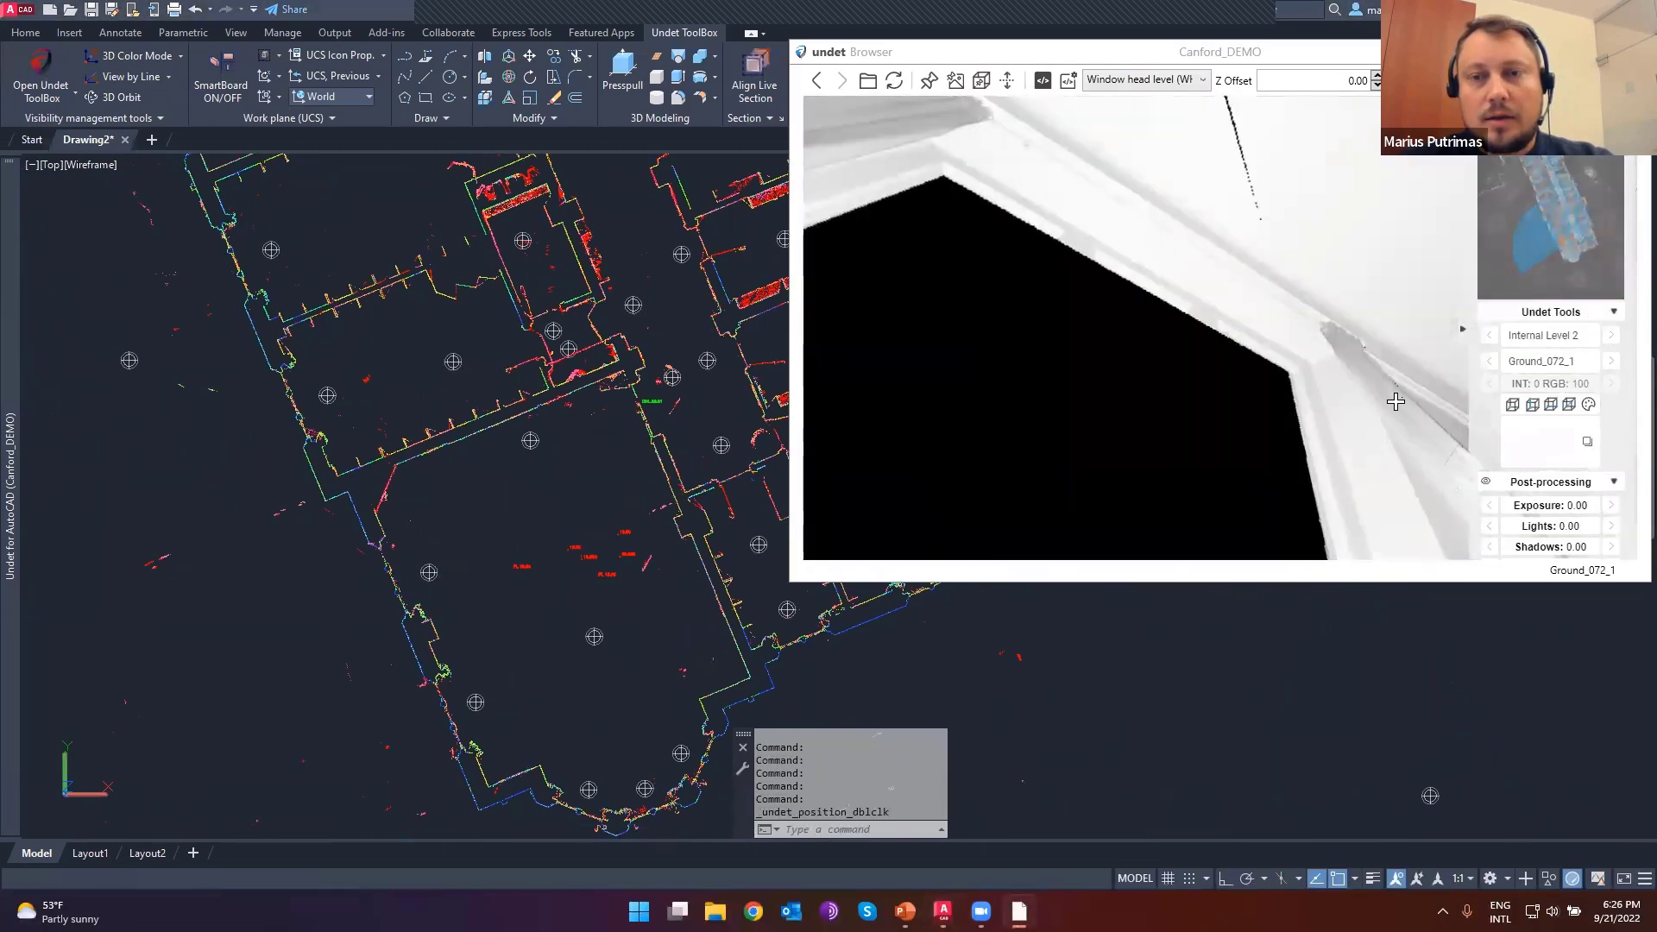
left_click(1171, 269)
scroll(441, 473, "up", 5)
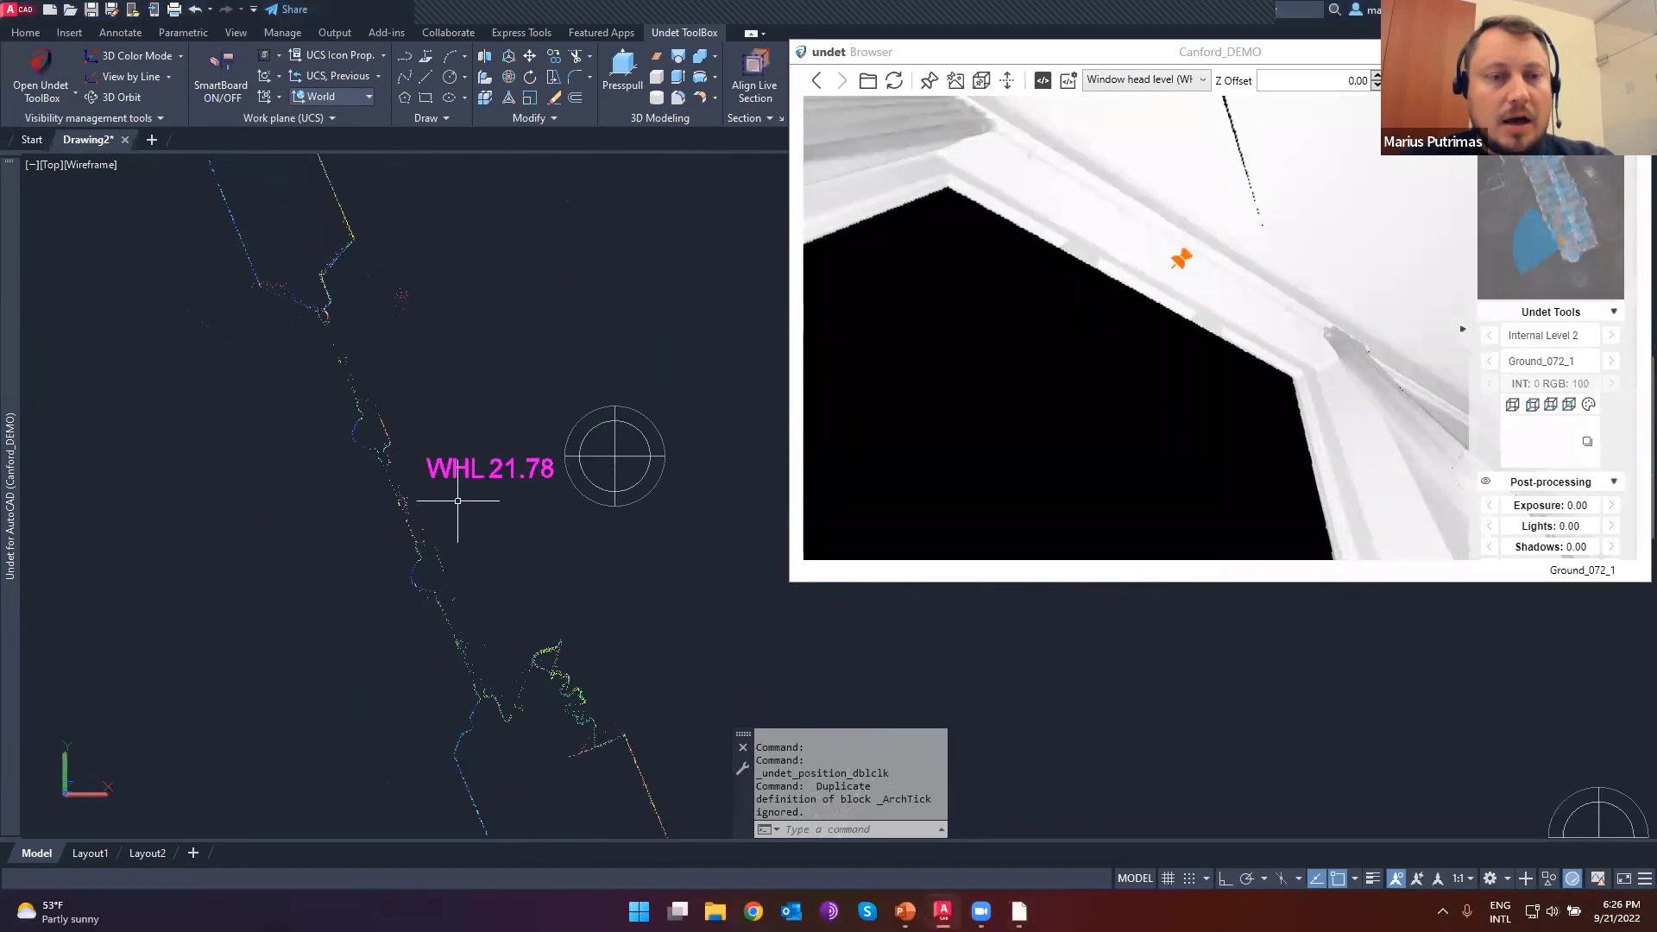
left_click(1154, 79)
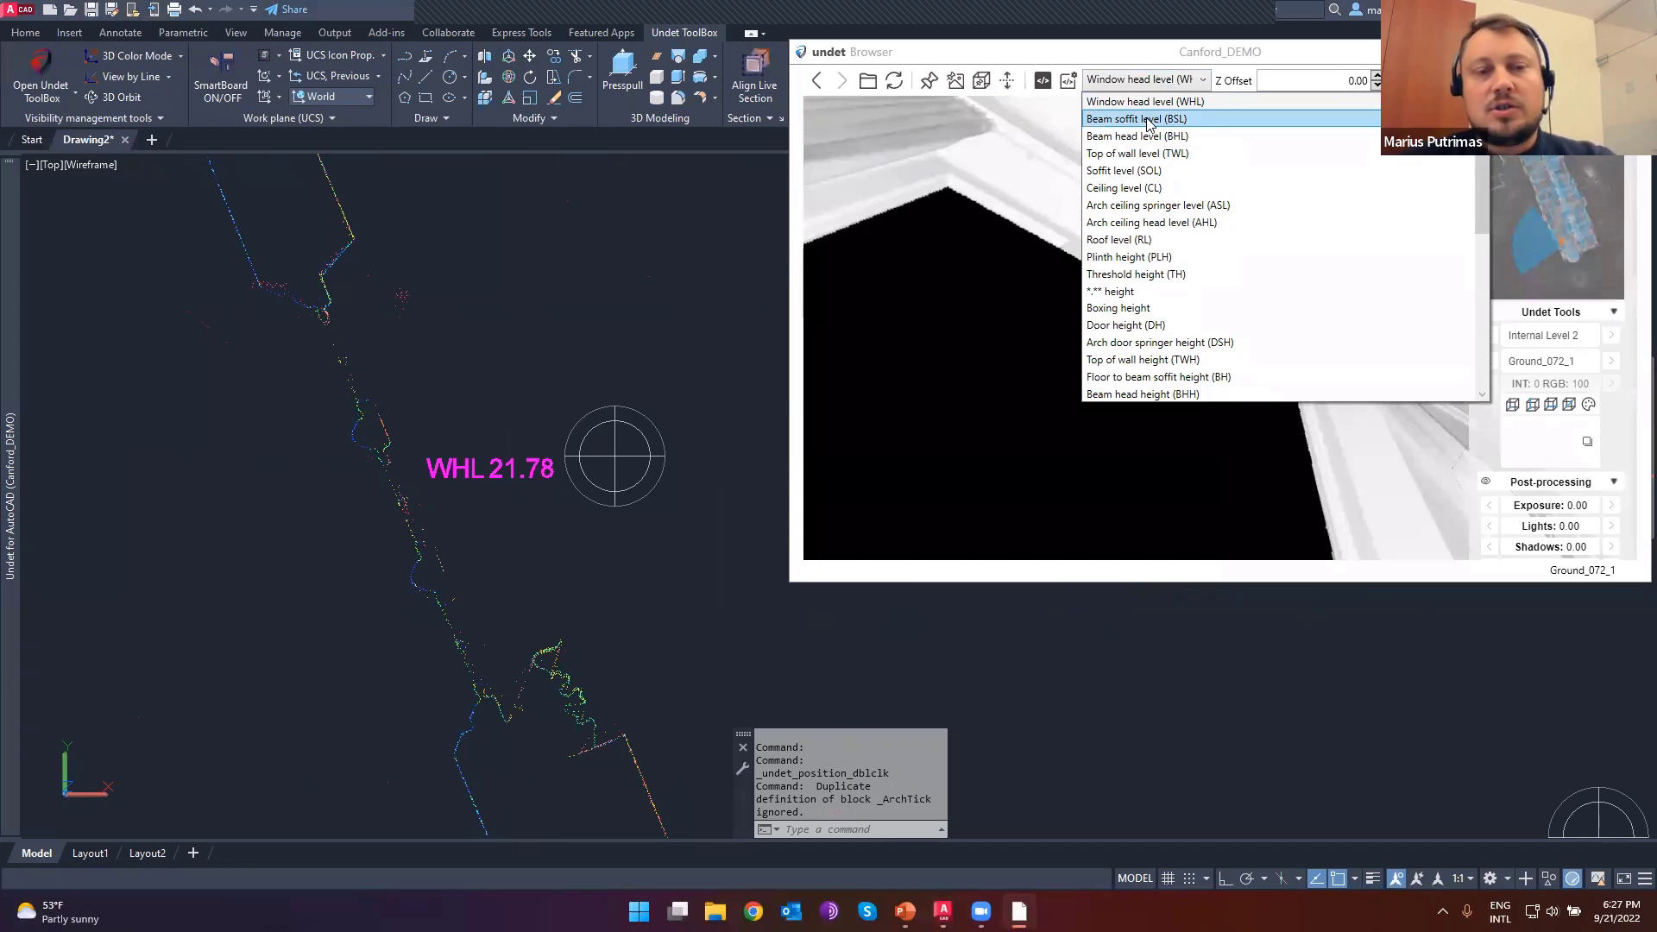
left_click(562, 366)
scroll(563, 366, "down", 6)
mouse_move(628, 402)
middle_mouse_down()
mouse_move(481, 390)
mouse_move(489, 359)
mouse_move(473, 423)
middle_mouse_up()
scroll(557, 250, "up", 6)
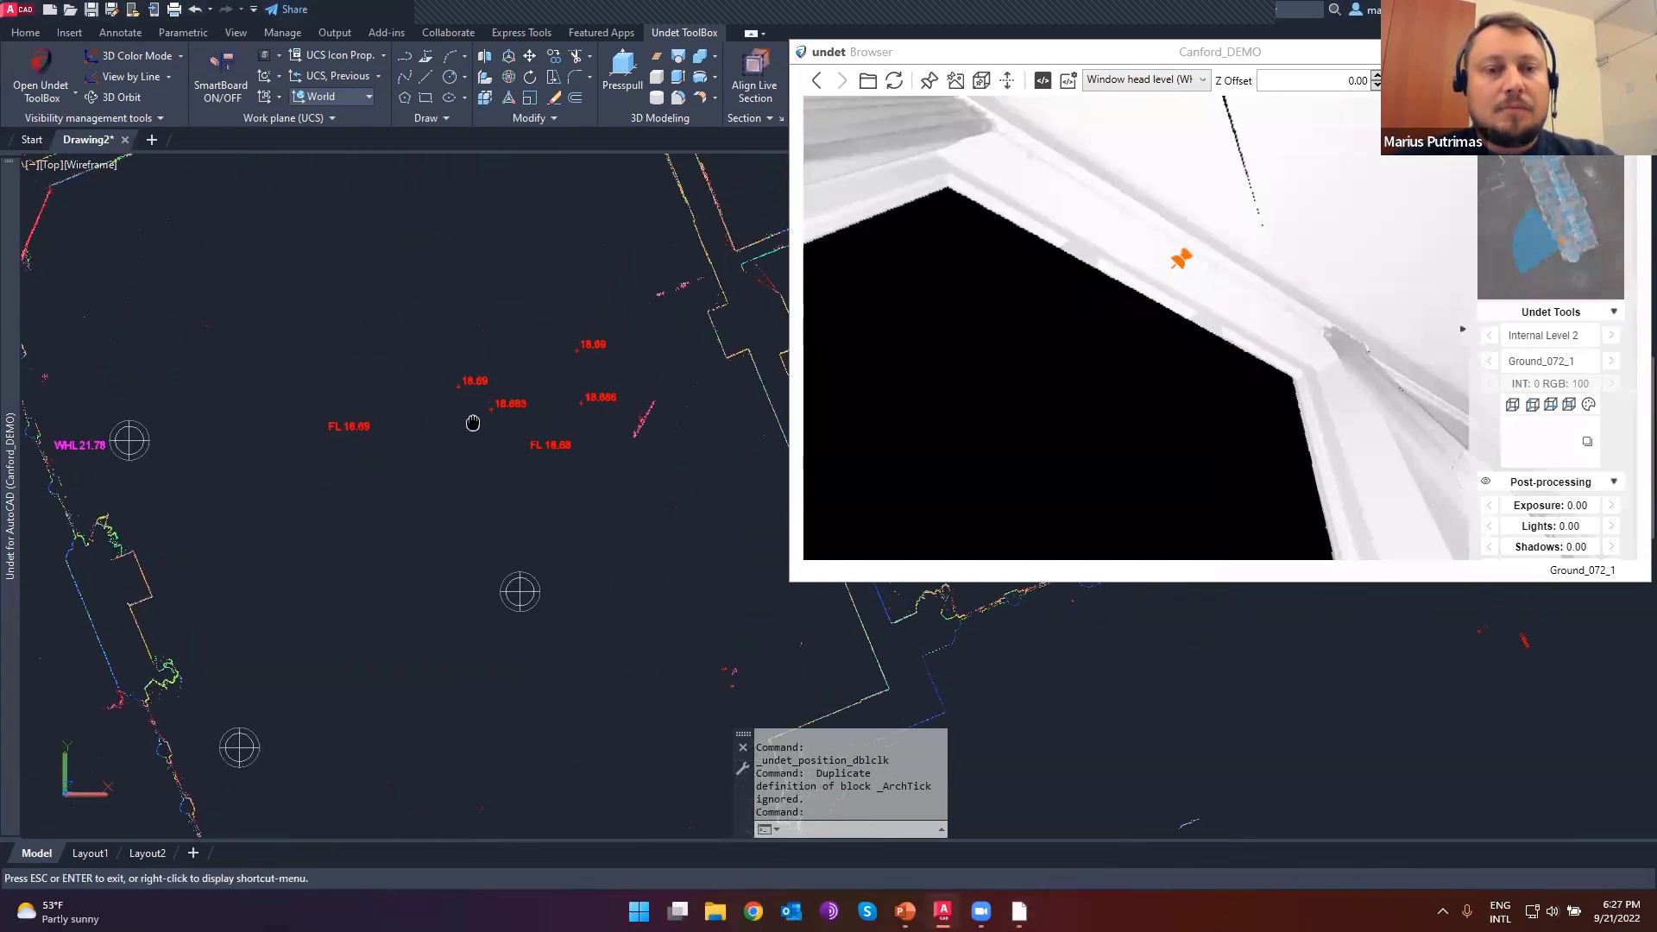
- Switch the script back to Floor level (FL) and place two floor-level labels on the floor beside the sofa in Ground_072_1
left_click_drag(1326, 403, 1021, 195)
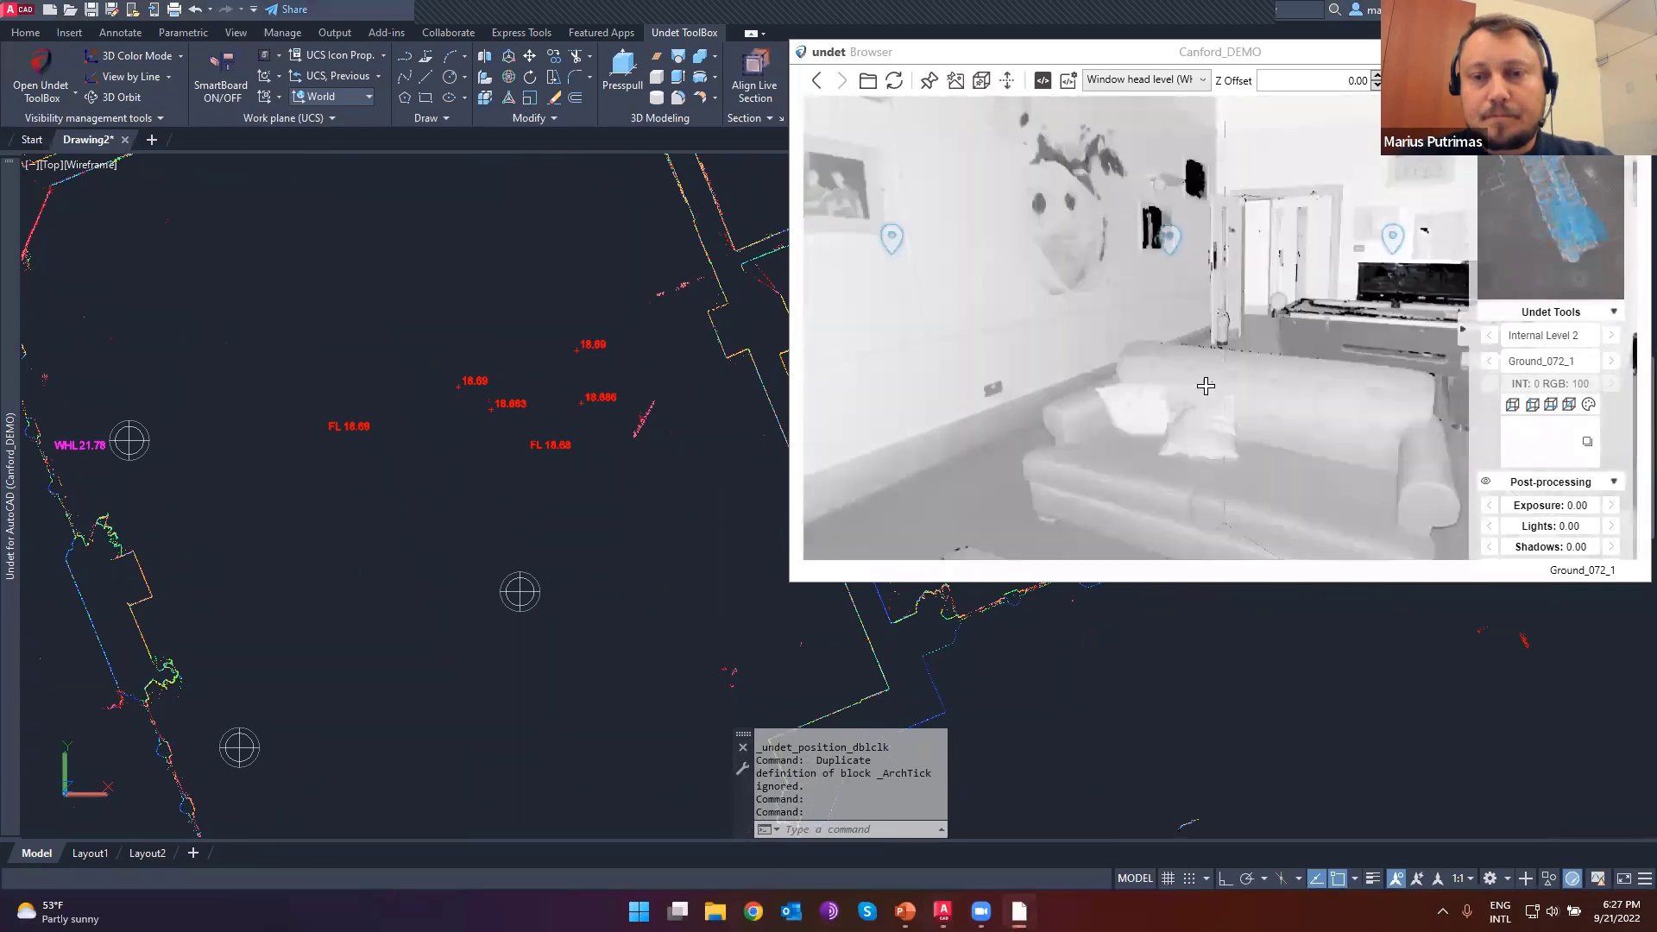
left_click_drag(1205, 386, 1202, 293)
left_click(1143, 79)
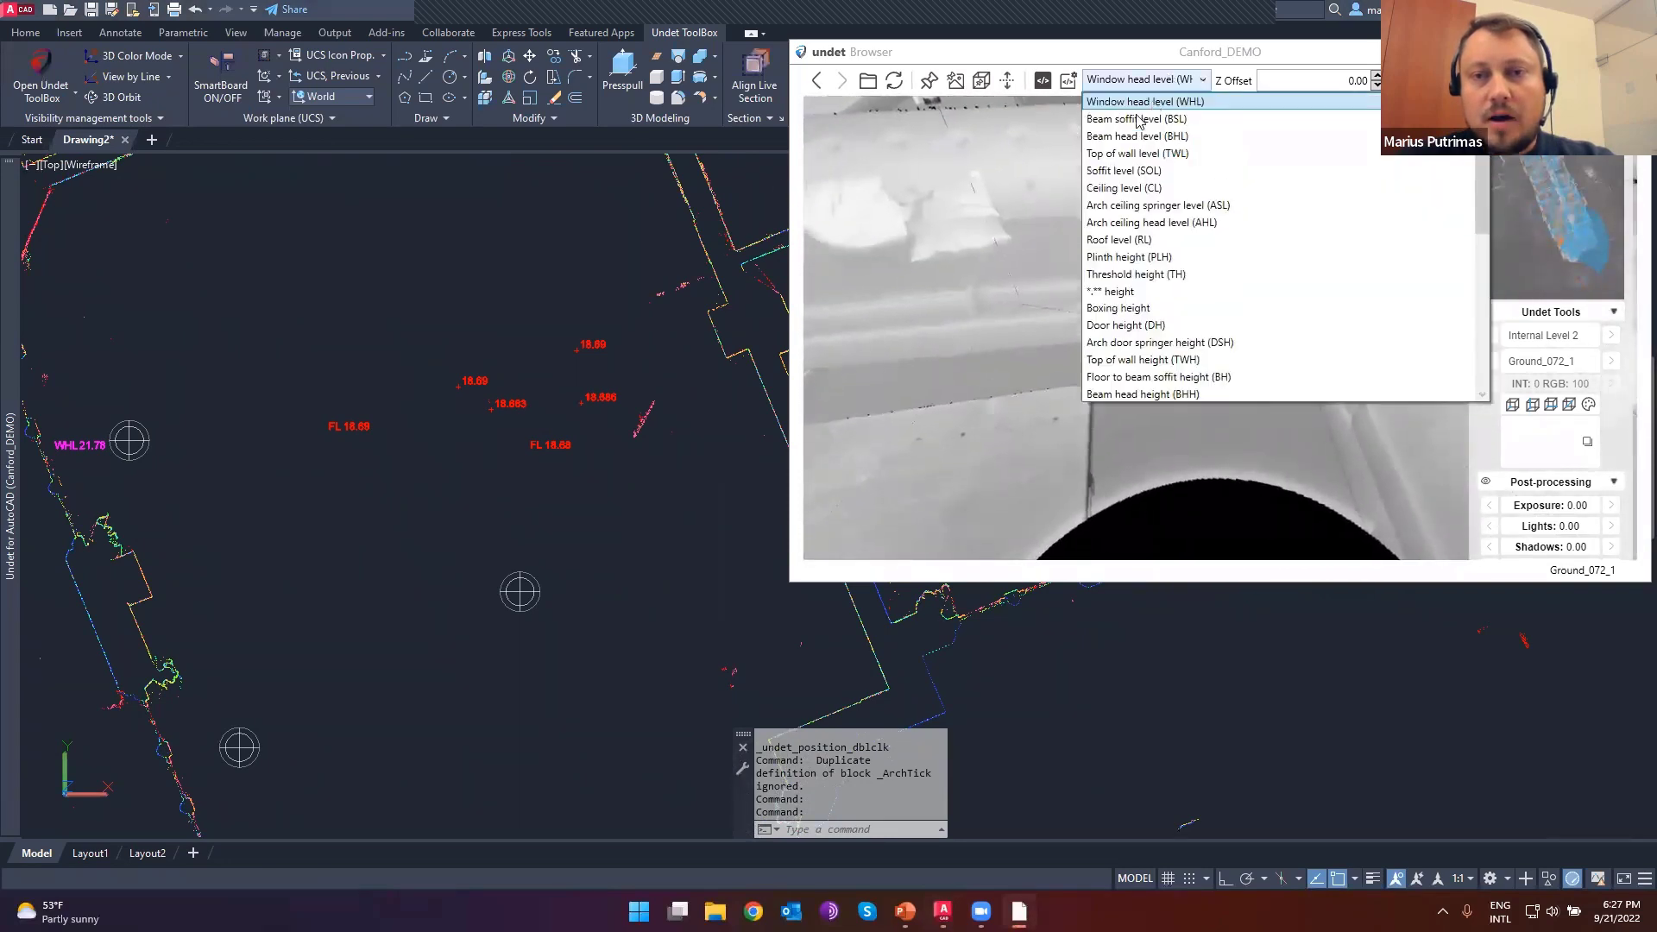
scroll(1138, 121, "up", 3)
left_click(1144, 142)
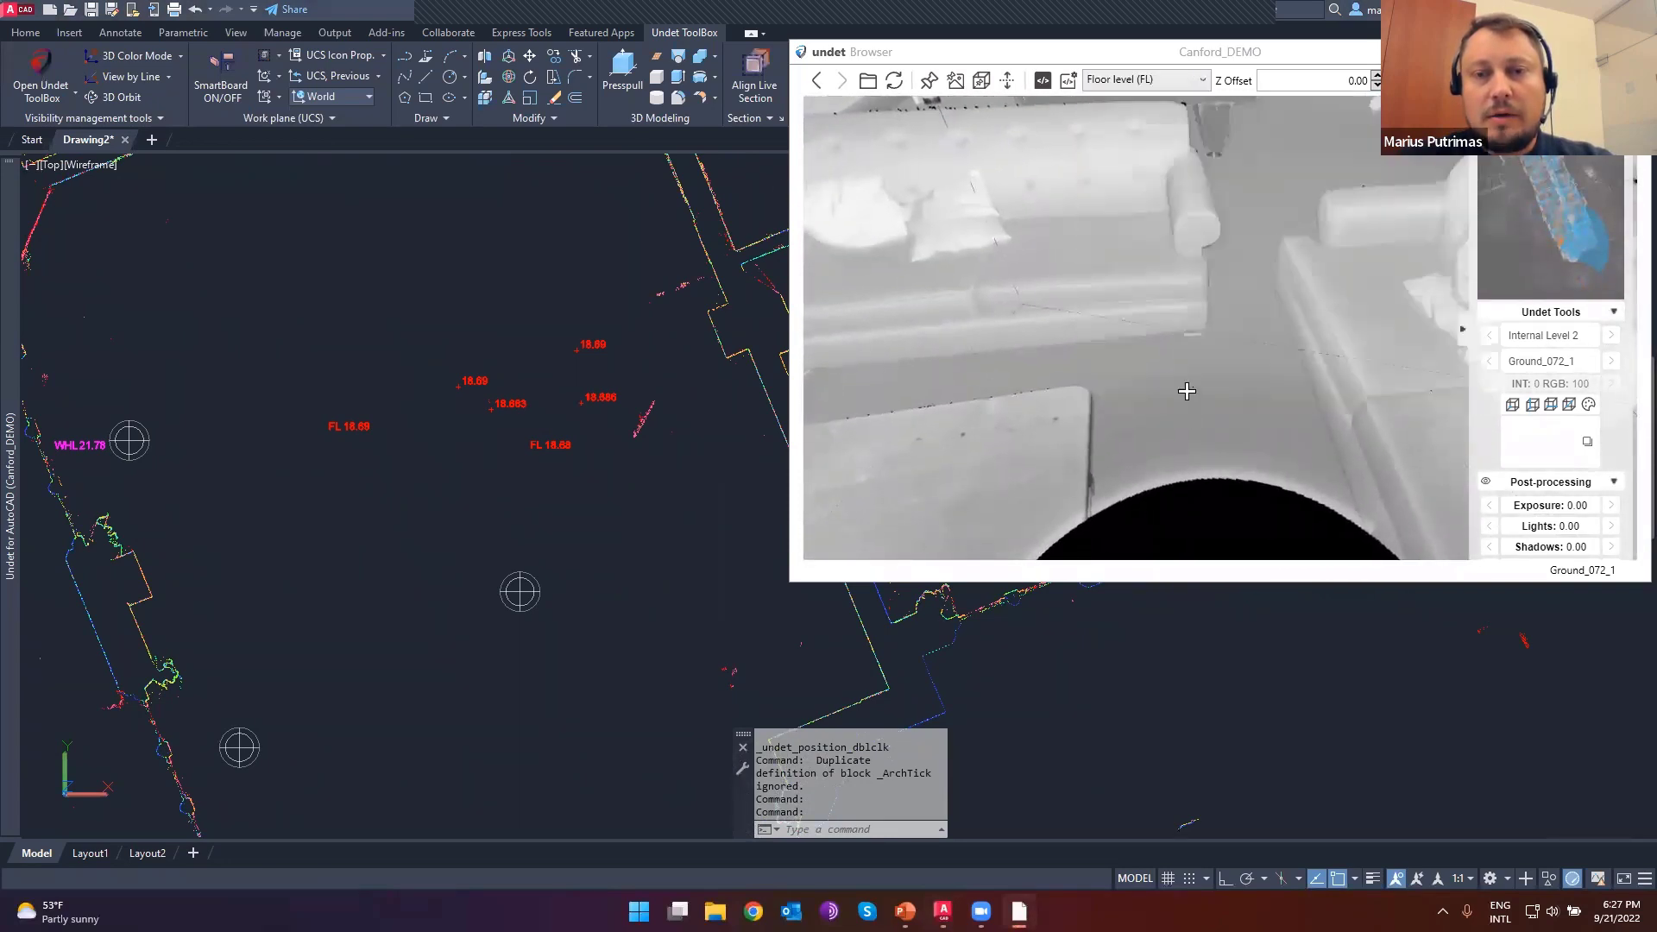
left_click_drag(1187, 390, 1279, 366)
left_click(1247, 347)
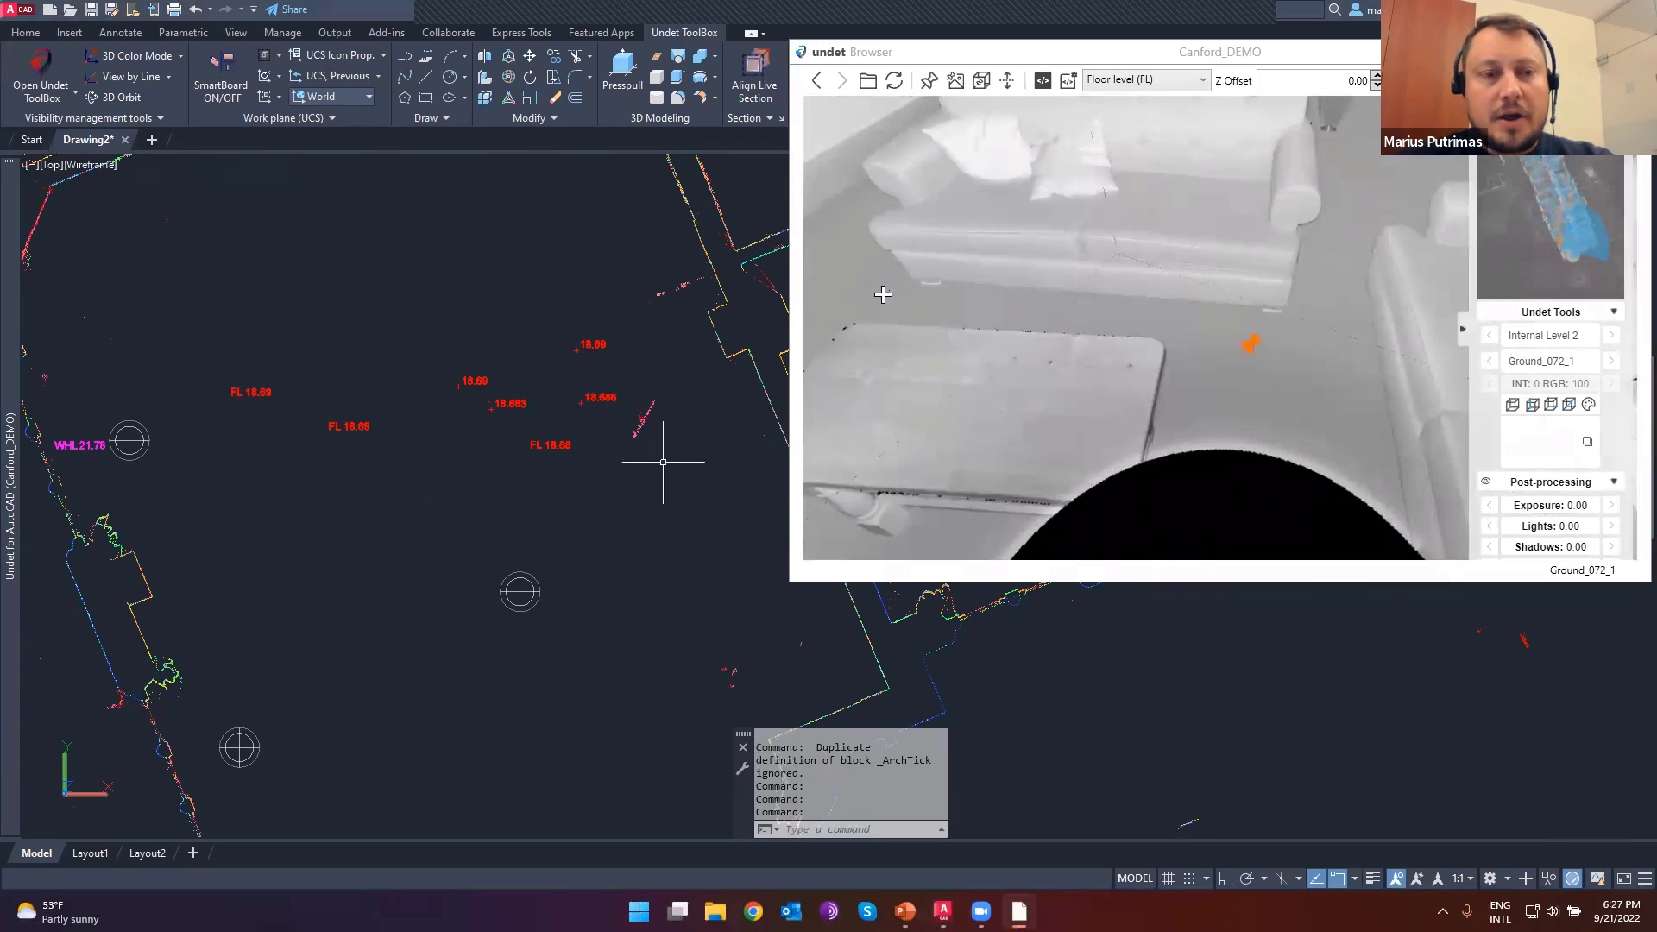
middle_click_drag(226, 333, 377, 431)
scroll(389, 424, "up", 2)
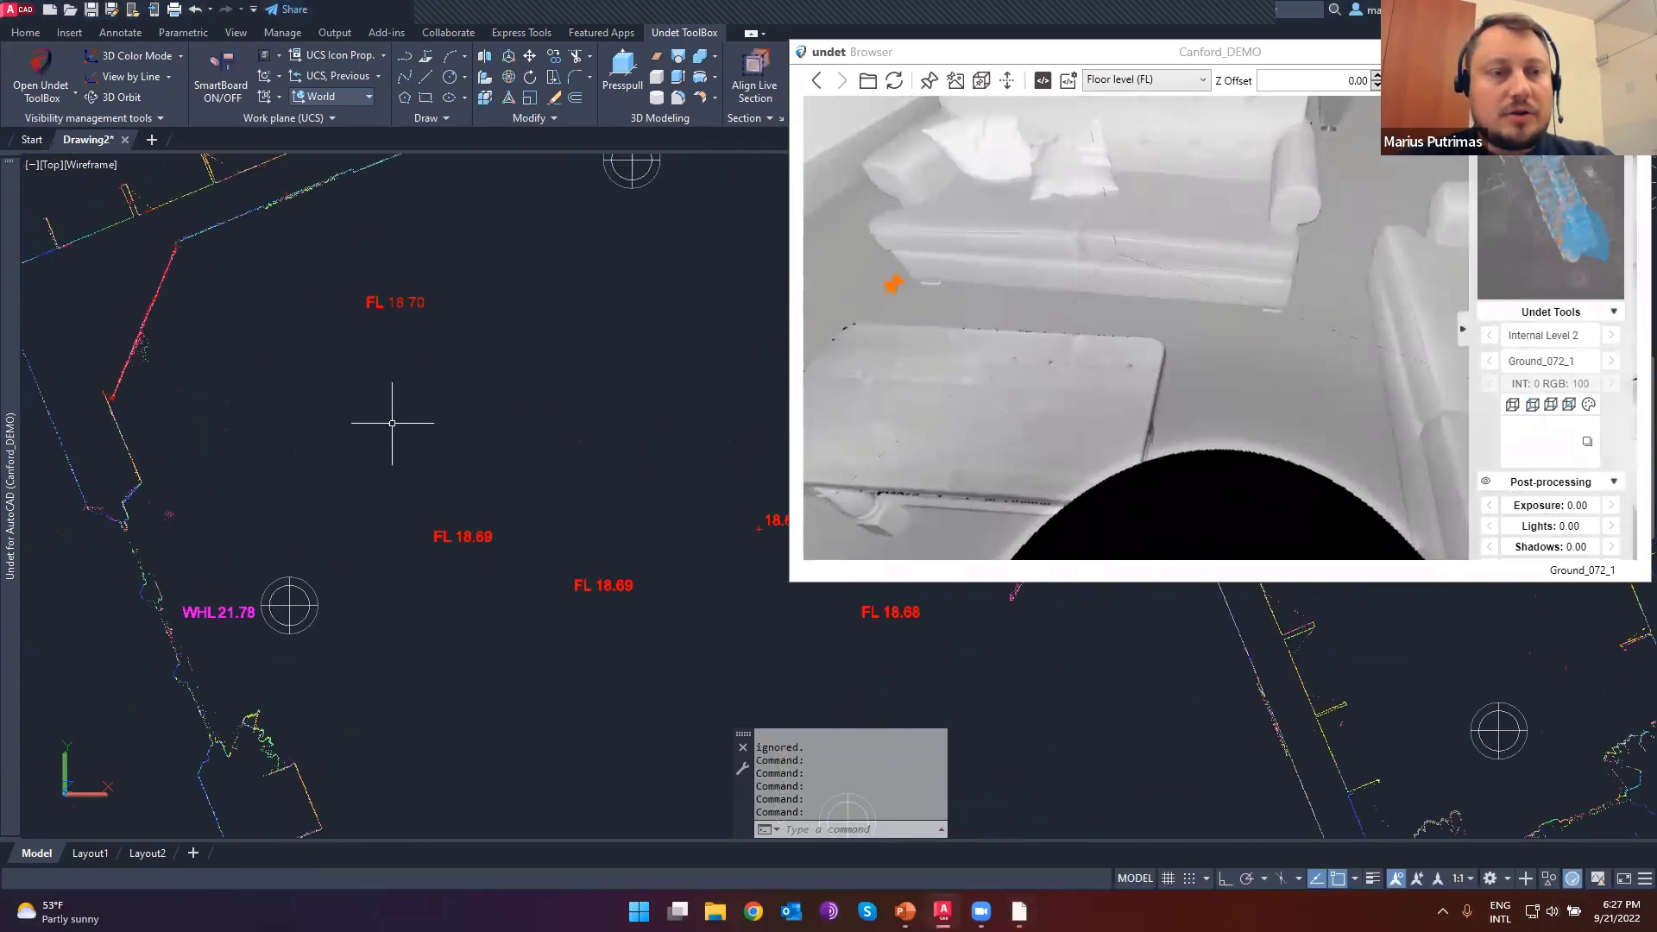
- Select the two new floor-level labels in the drawing to examine them, and clear the selection
left_click(328, 260)
left_click(548, 700)
scroll(472, 547, "up", 4)
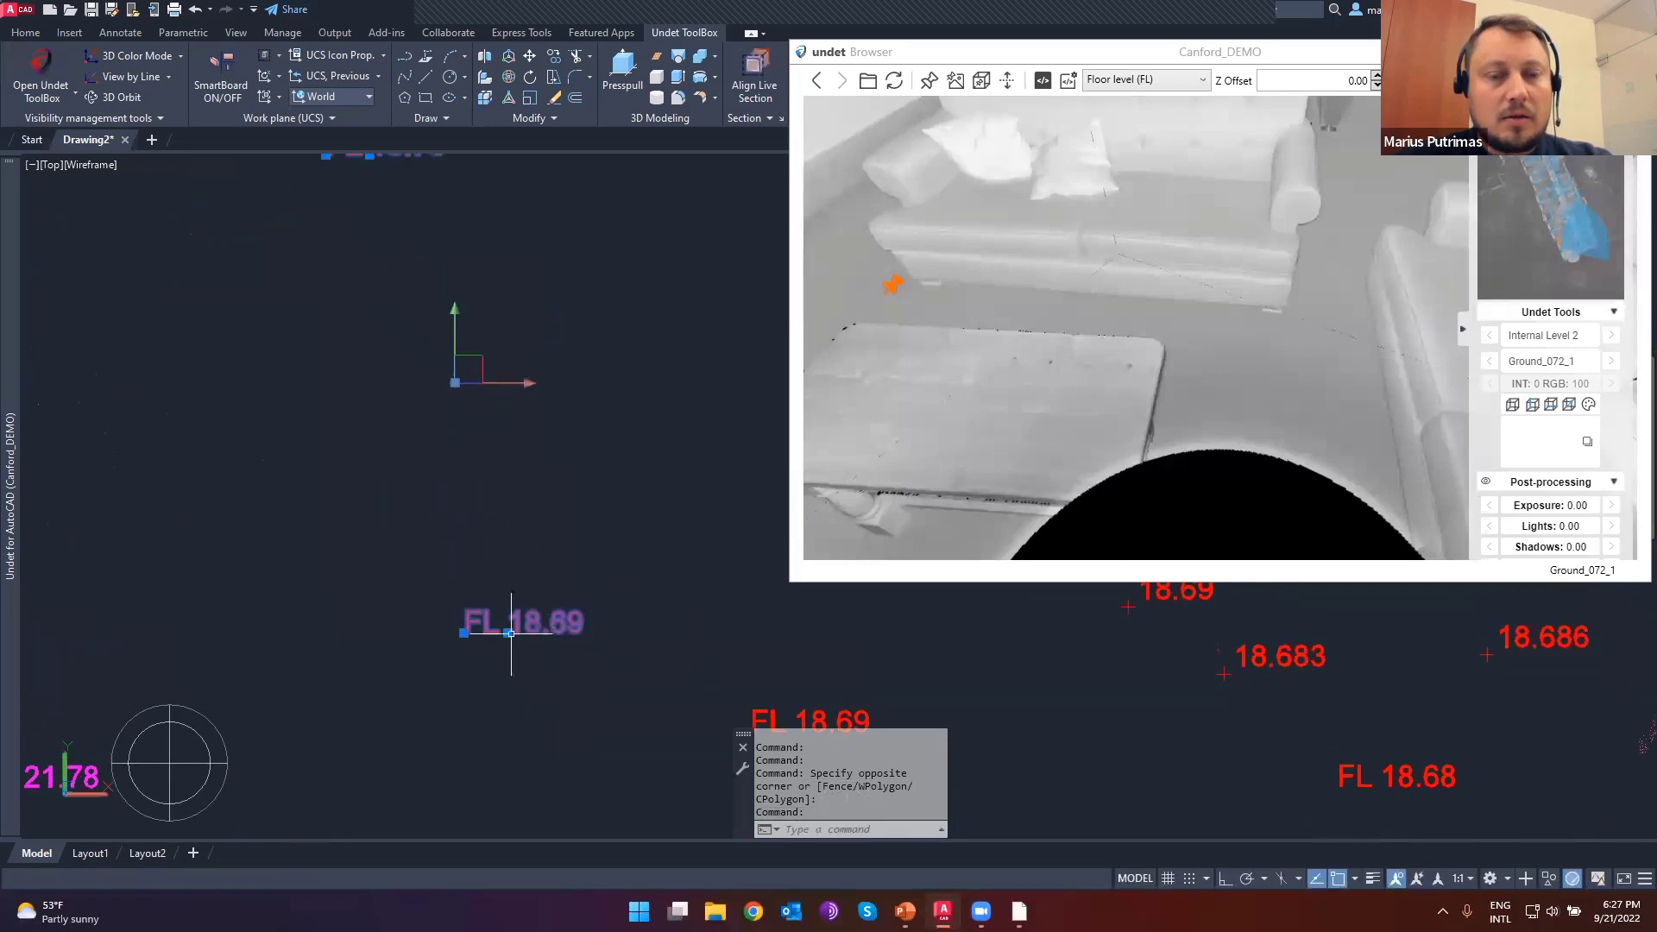
key("Escape")
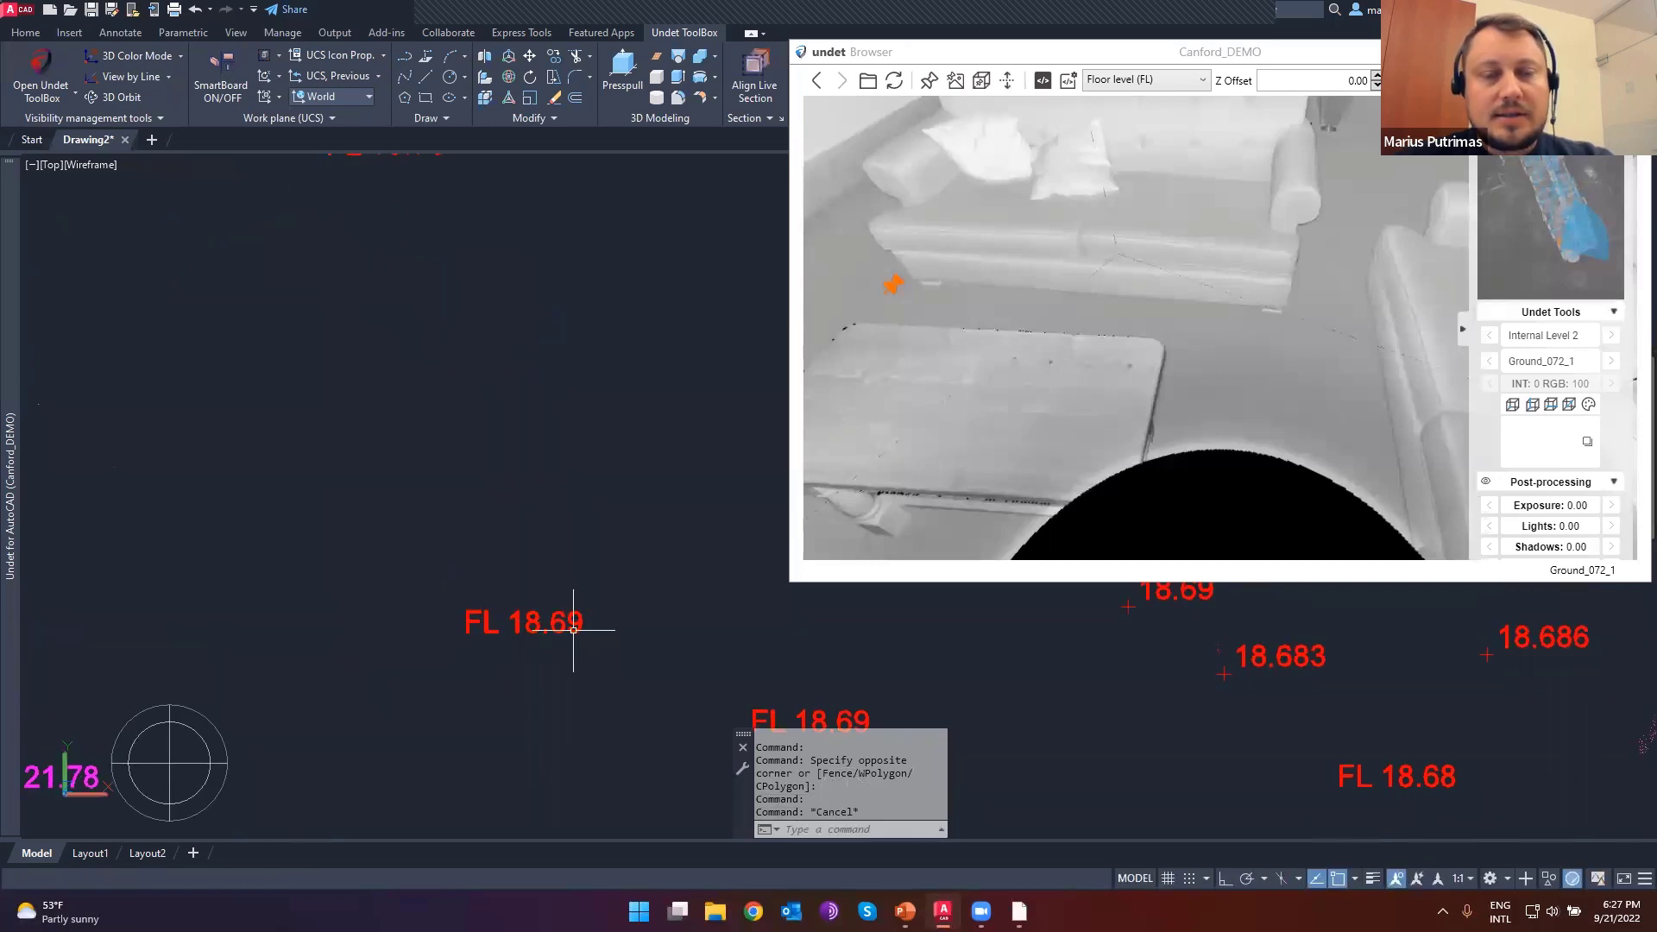
scroll(542, 623, "down", 2)
scroll(547, 632, "up", 2)
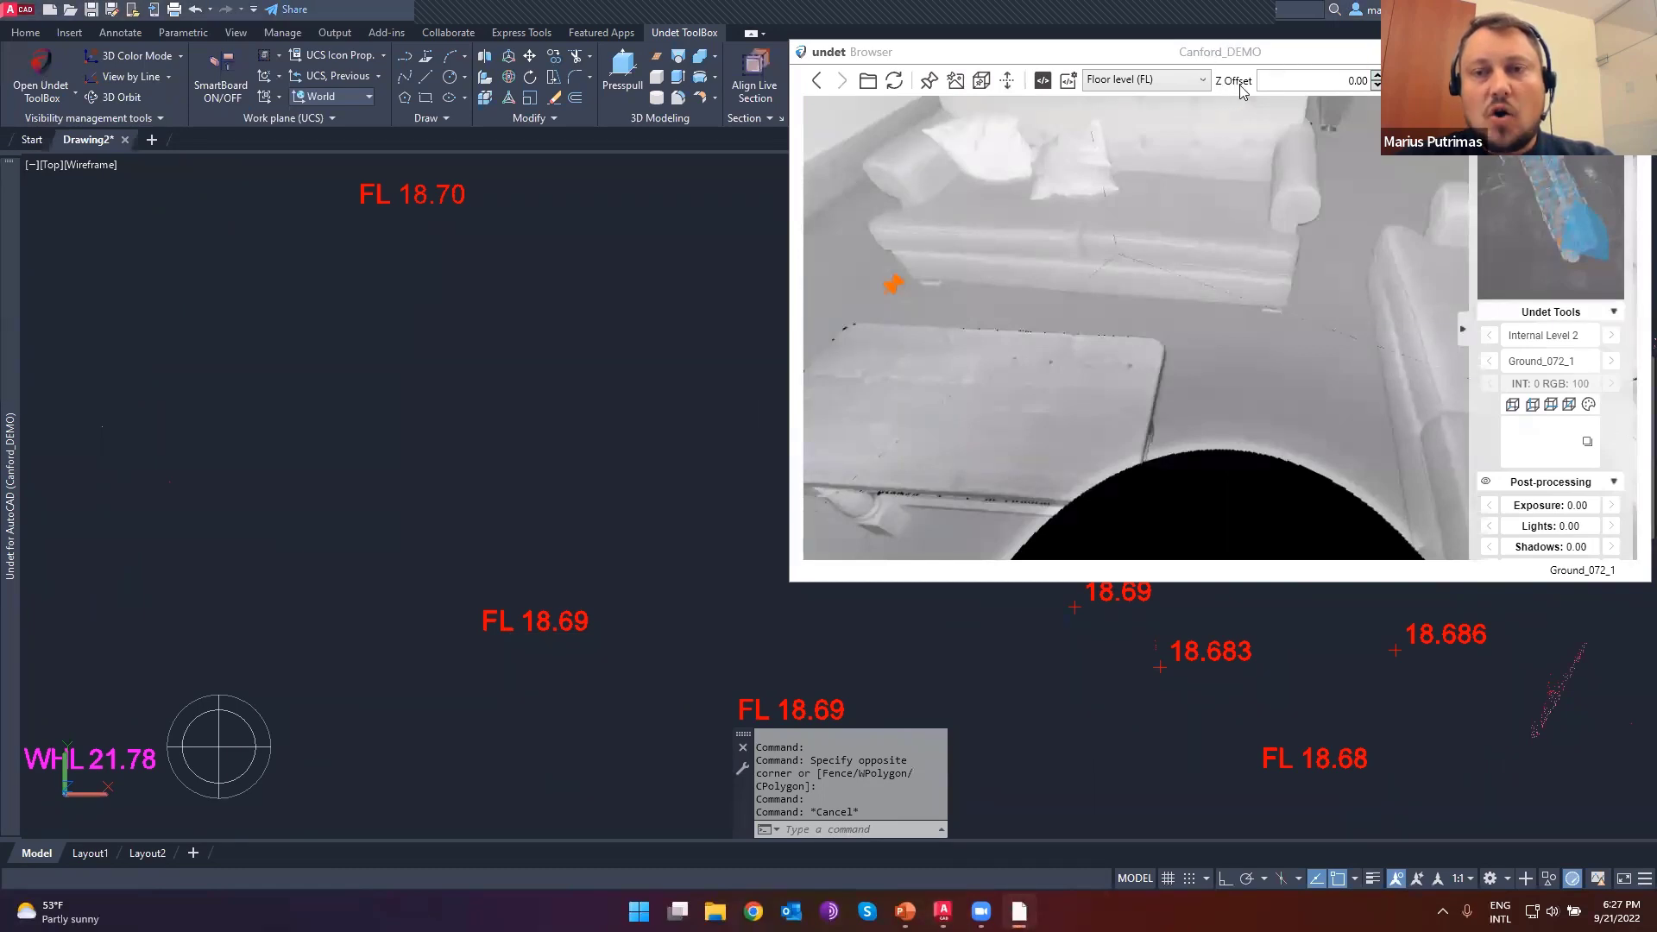
- Set the Z Offset to -18.69 and place three floor-level labels on the floor around the coffee table
double_click(1347, 80)
key("BackSpace")
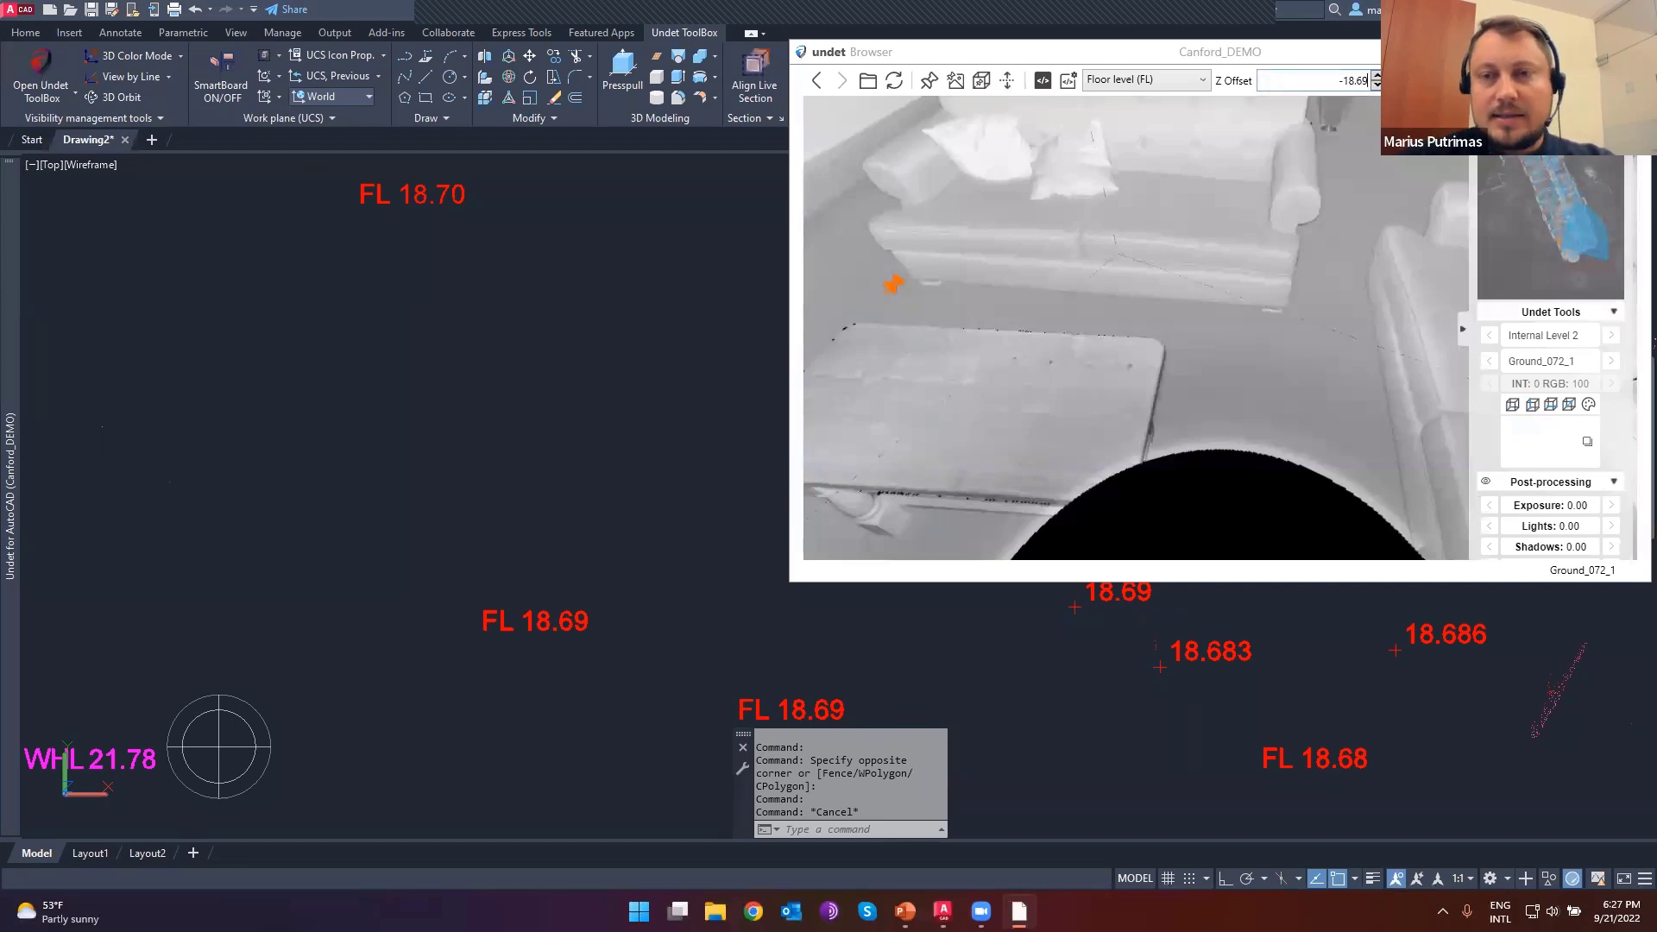
left_click_drag(1008, 233, 1185, 267)
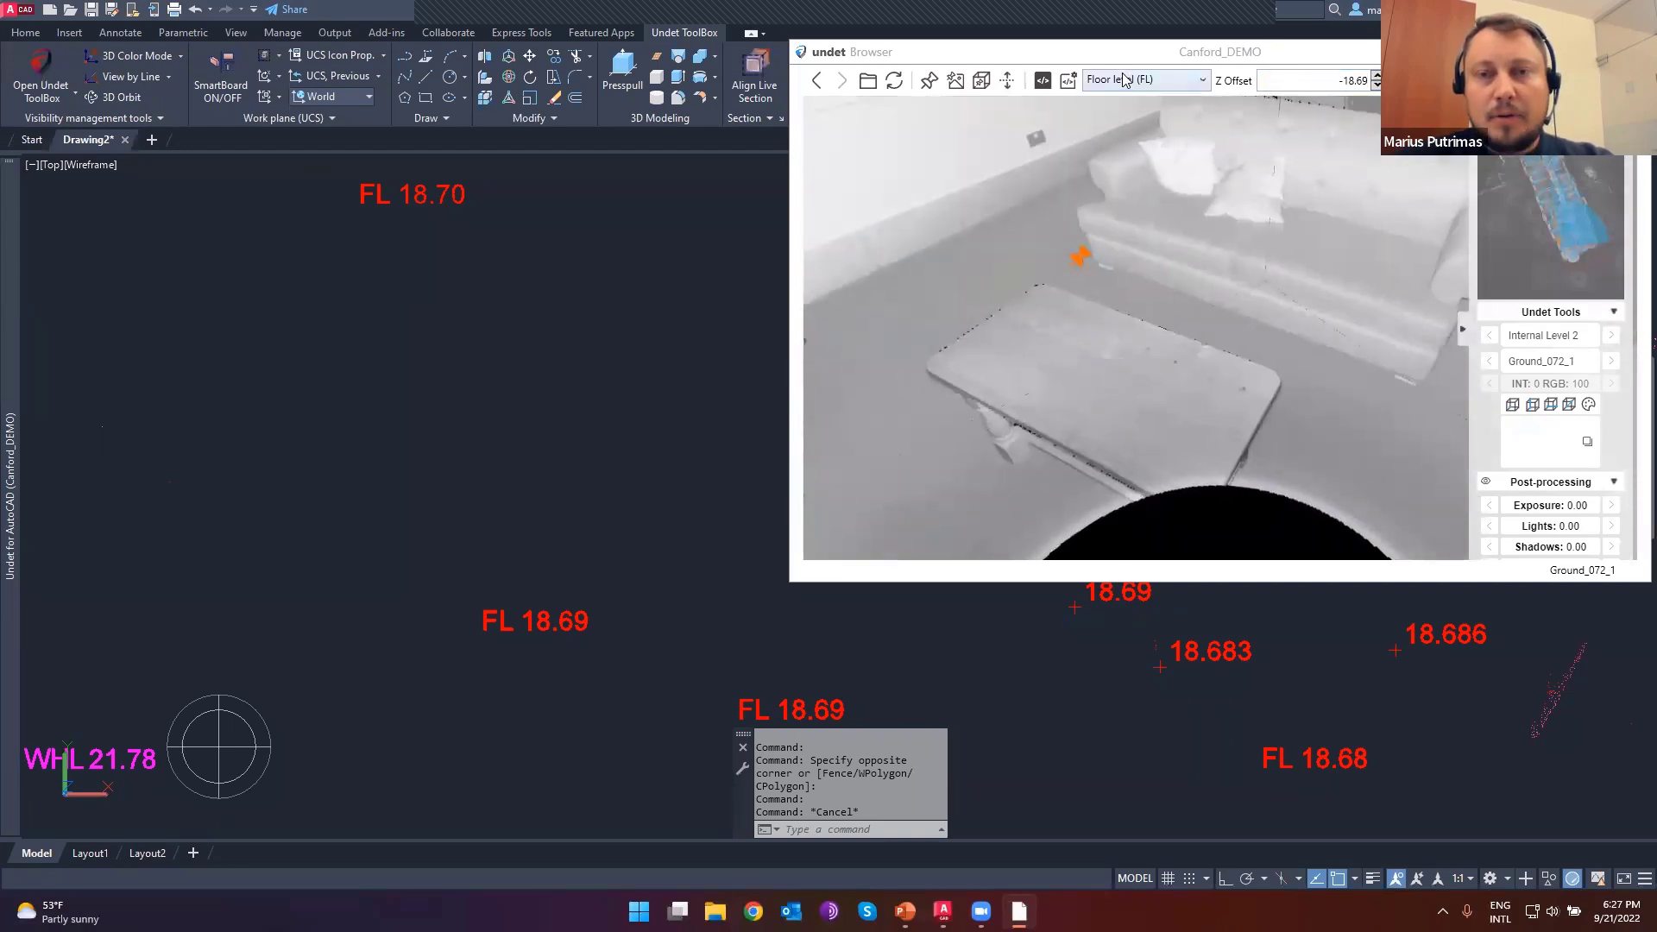
left_click(934, 308)
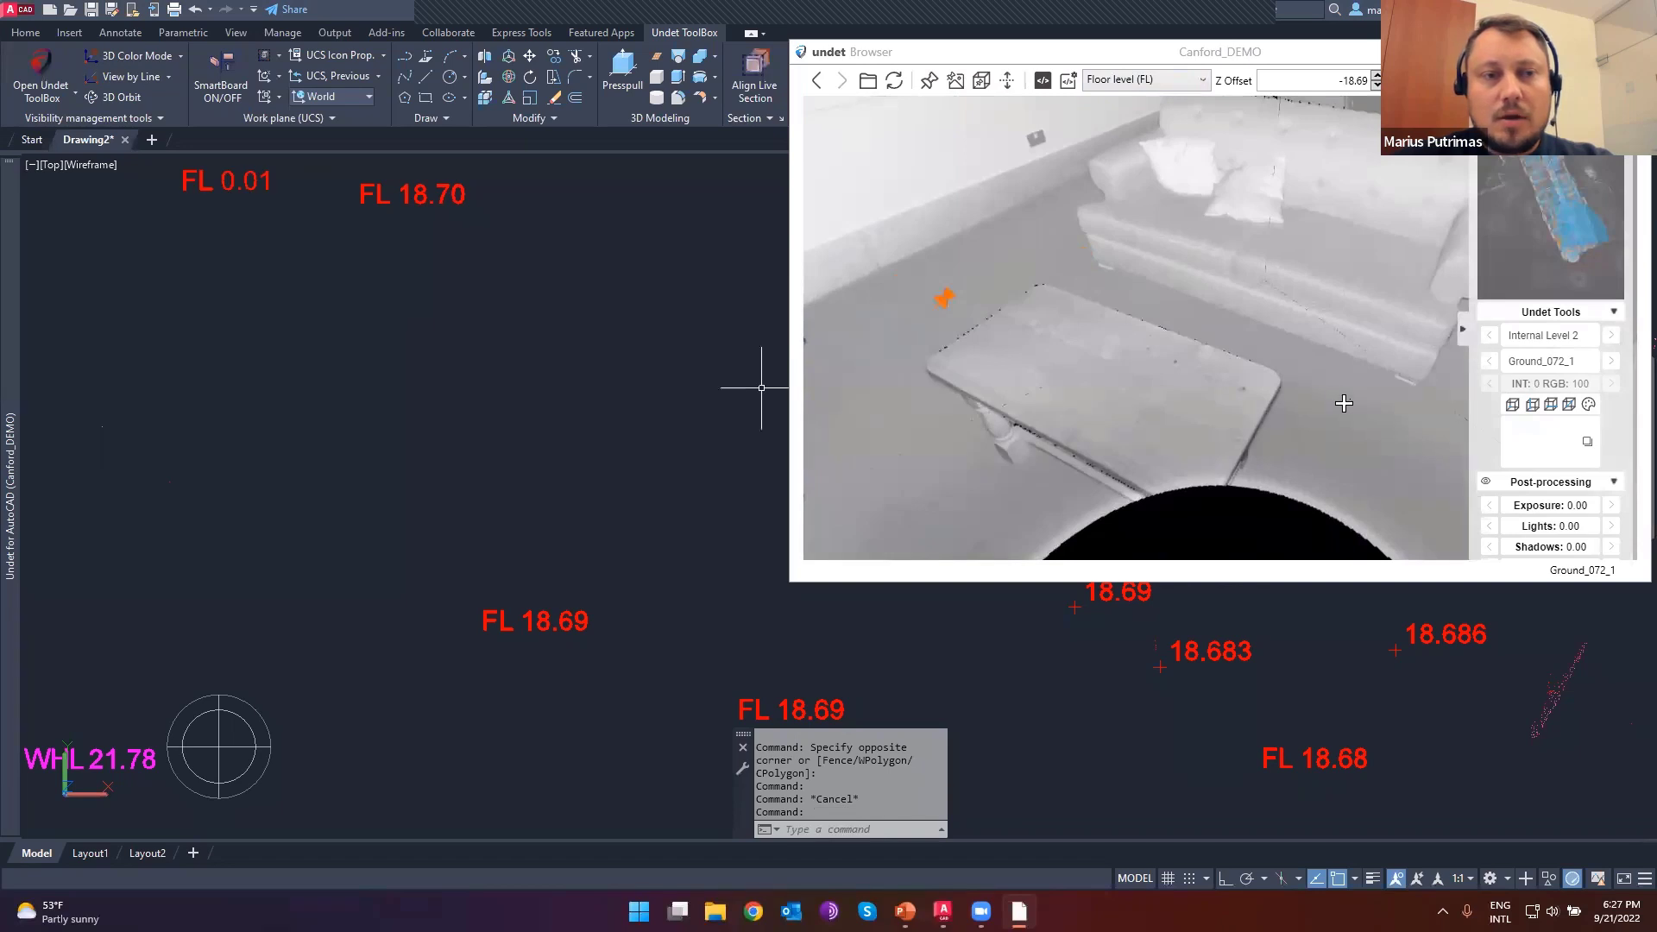
left_click(1342, 402)
left_click(936, 440)
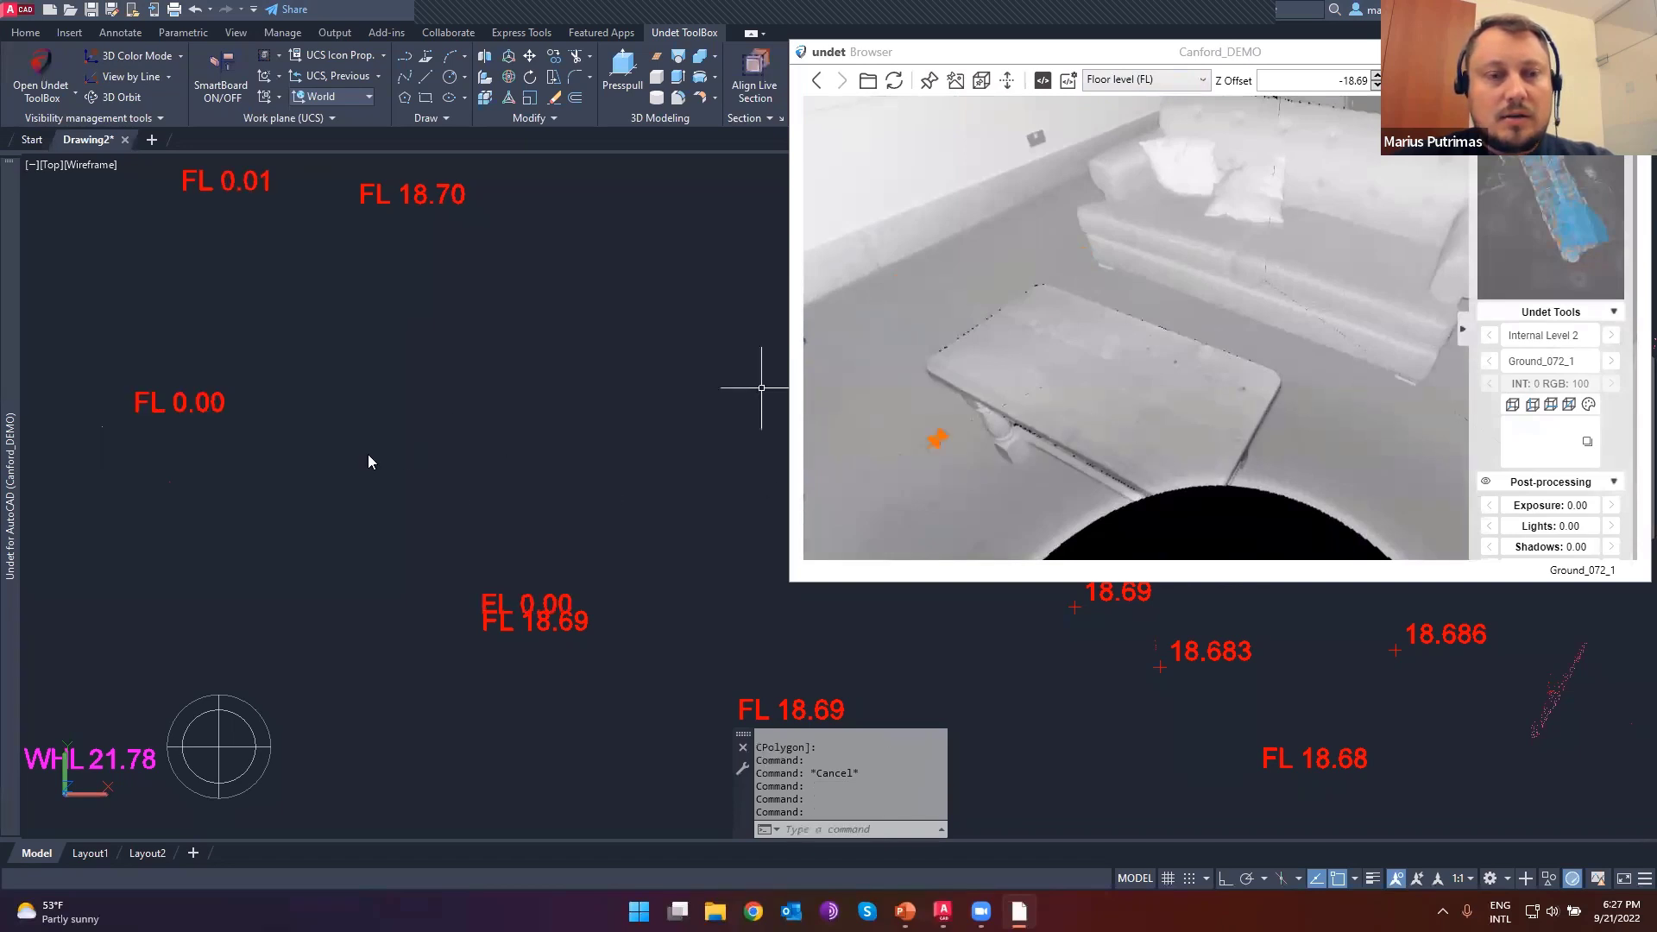
- Select the two offset floor-level labels nearest the outer wall in the drawing to examine their values
middle_click_drag(184, 399, 329, 481)
left_click(457, 537)
left_click(139, 376)
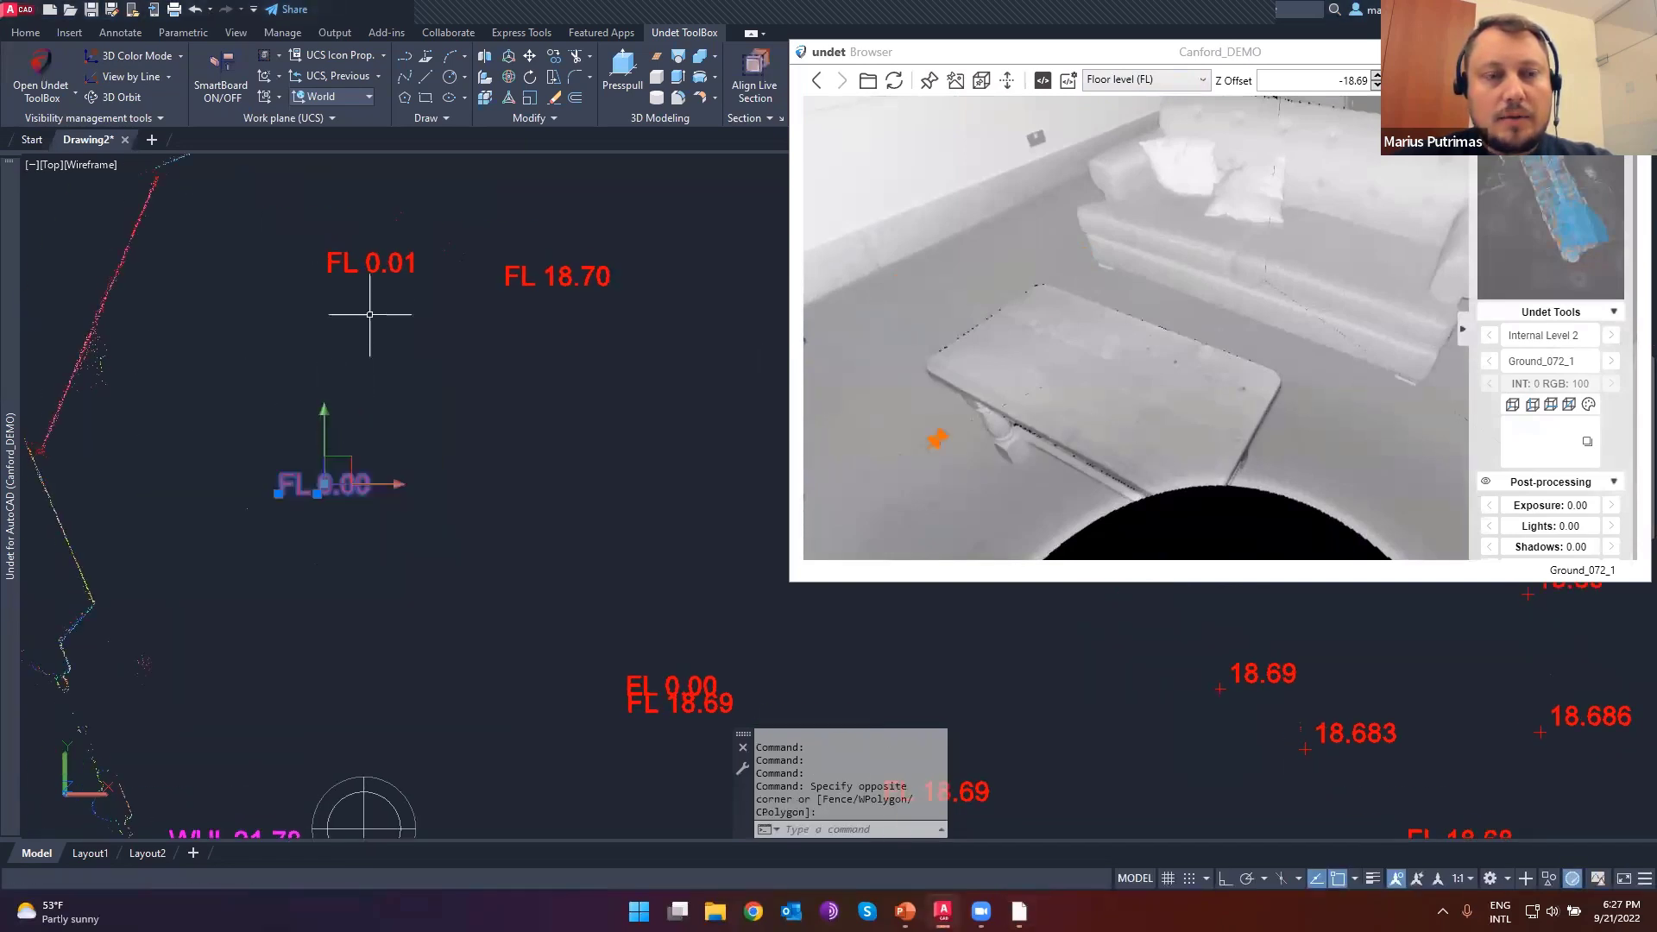
left_click(429, 314)
left_click(284, 259)
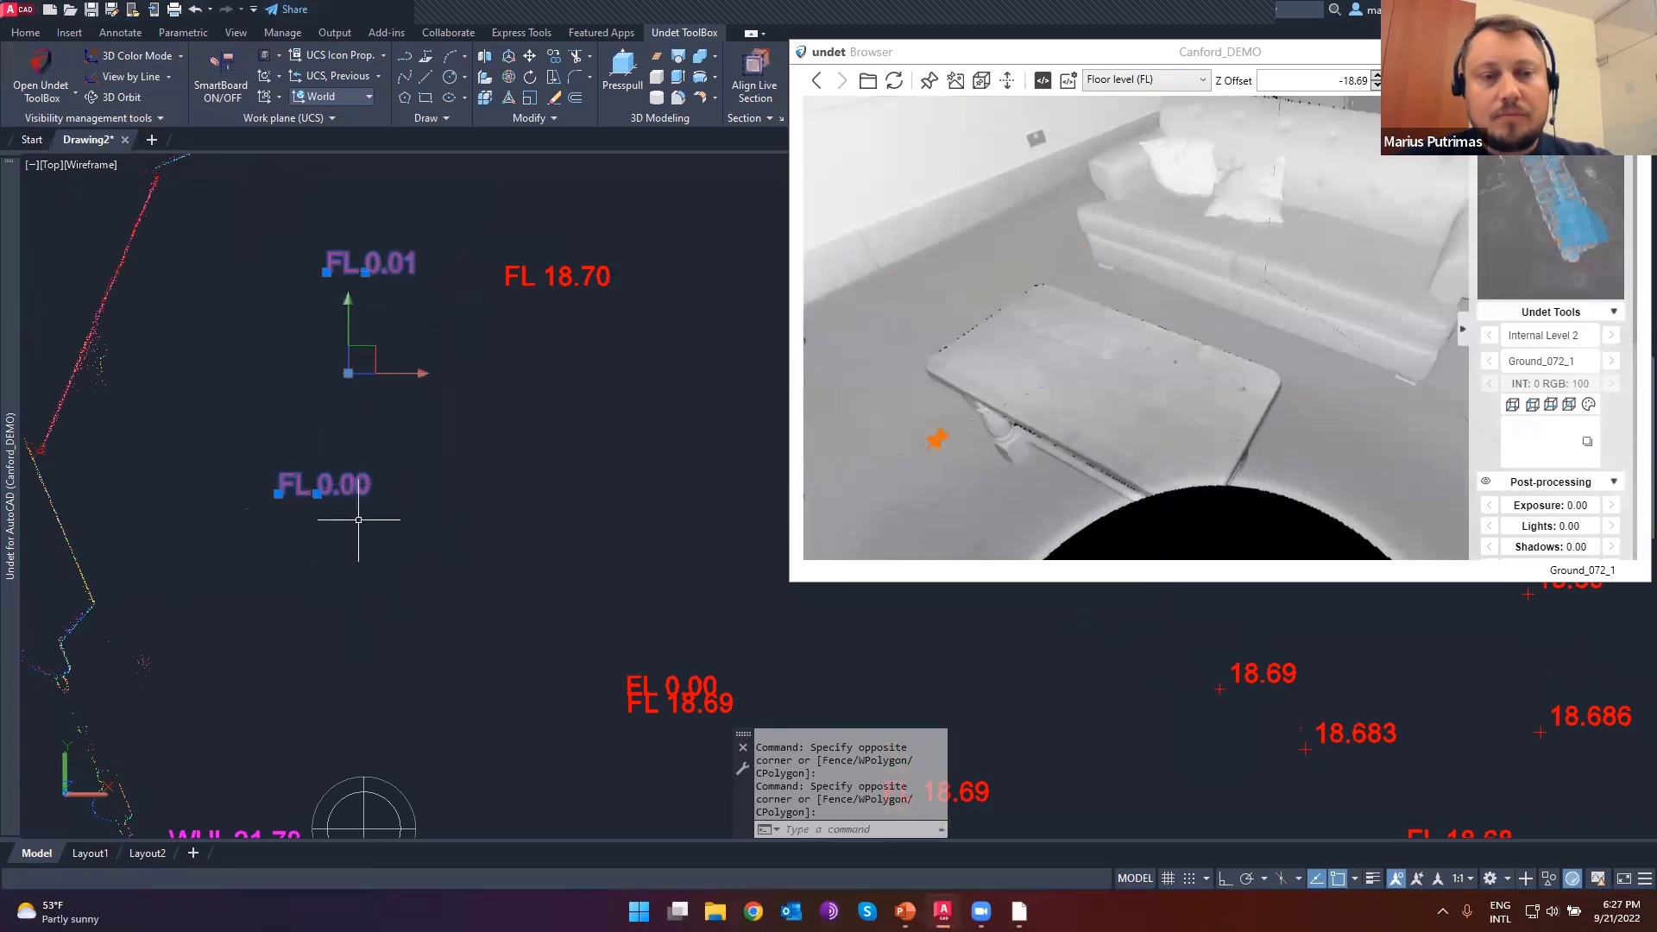
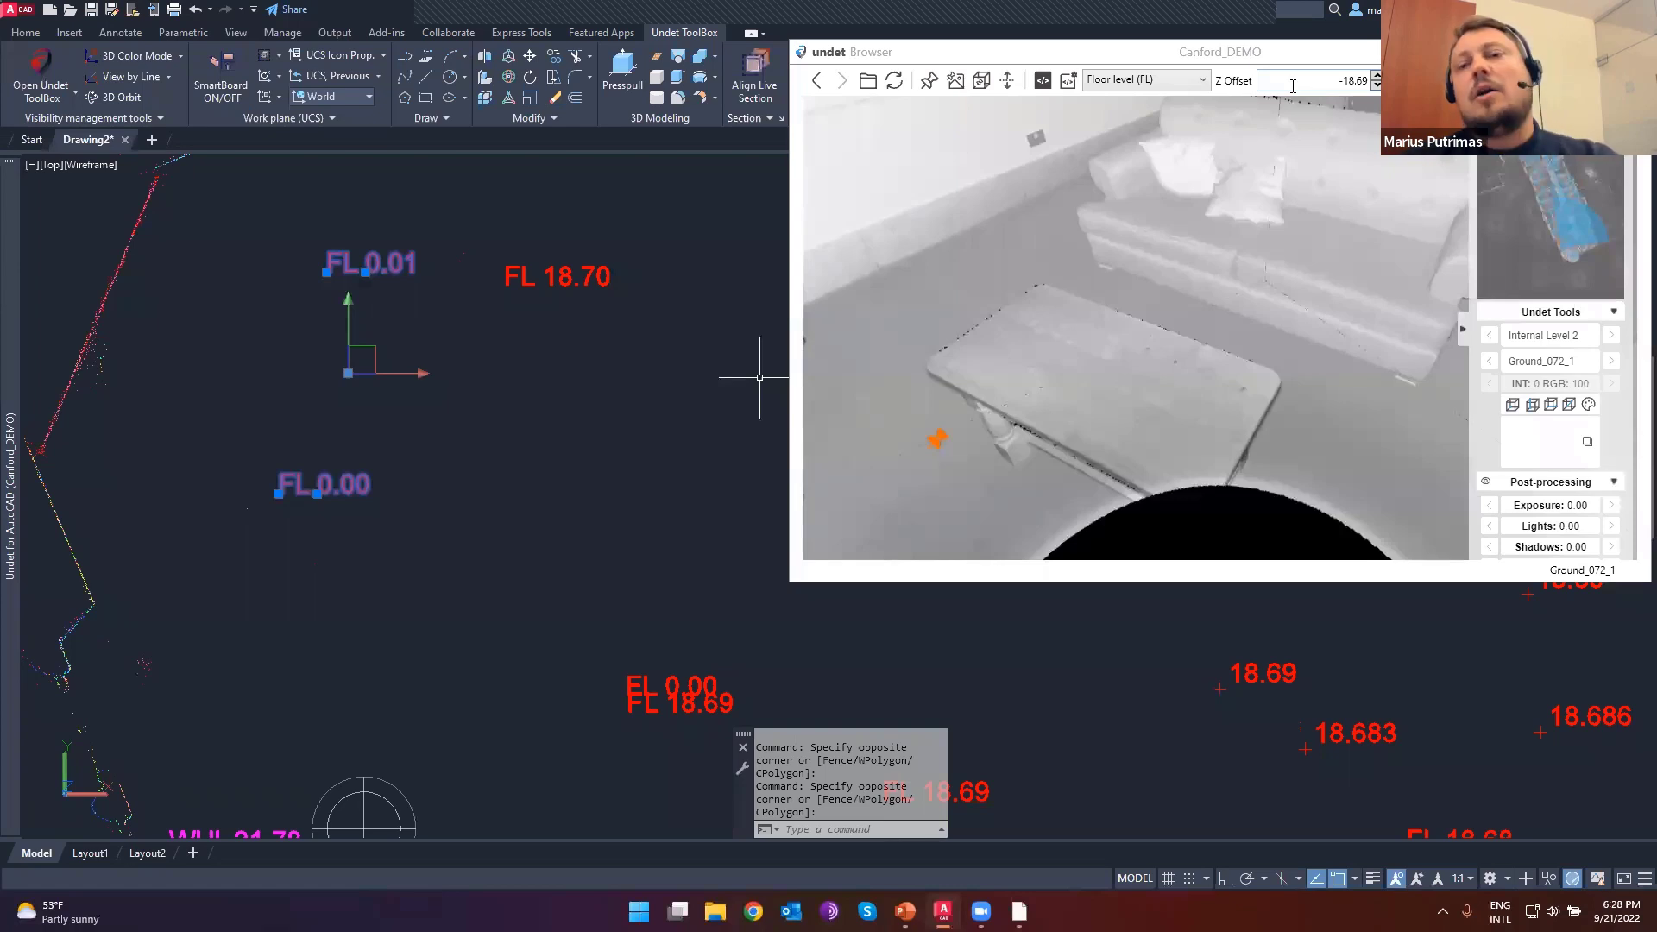
- Reset the Z Offset to 0 and clear the selection of the two offset floor-level labels in the drawing
double_click(1293, 85)
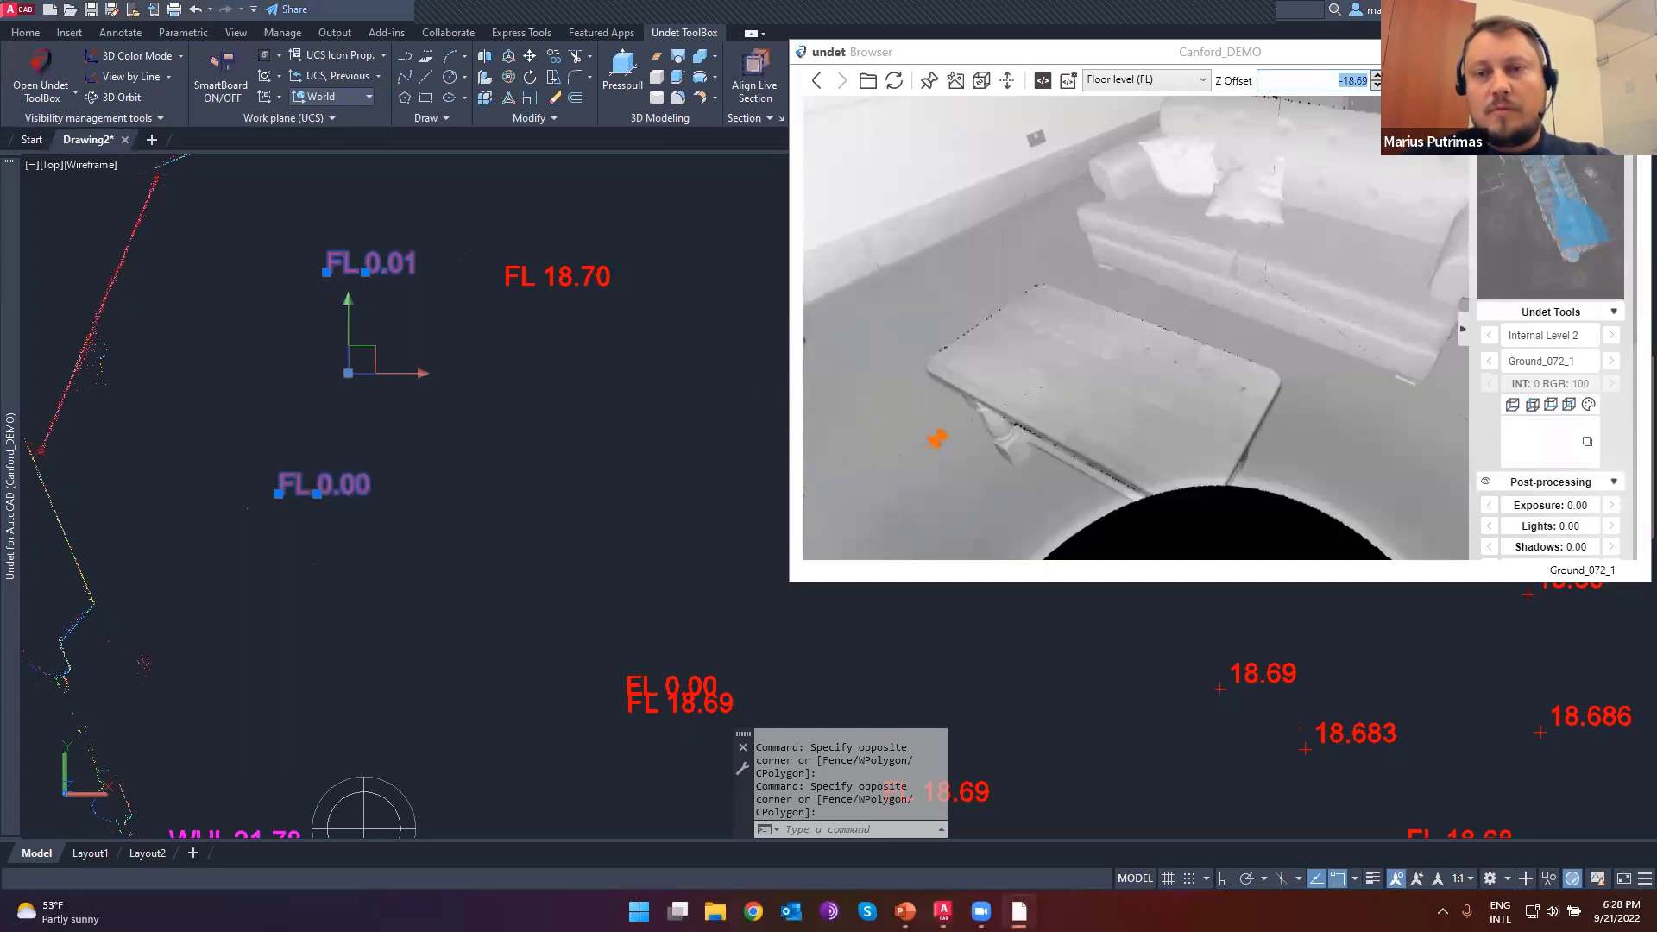
type("0")
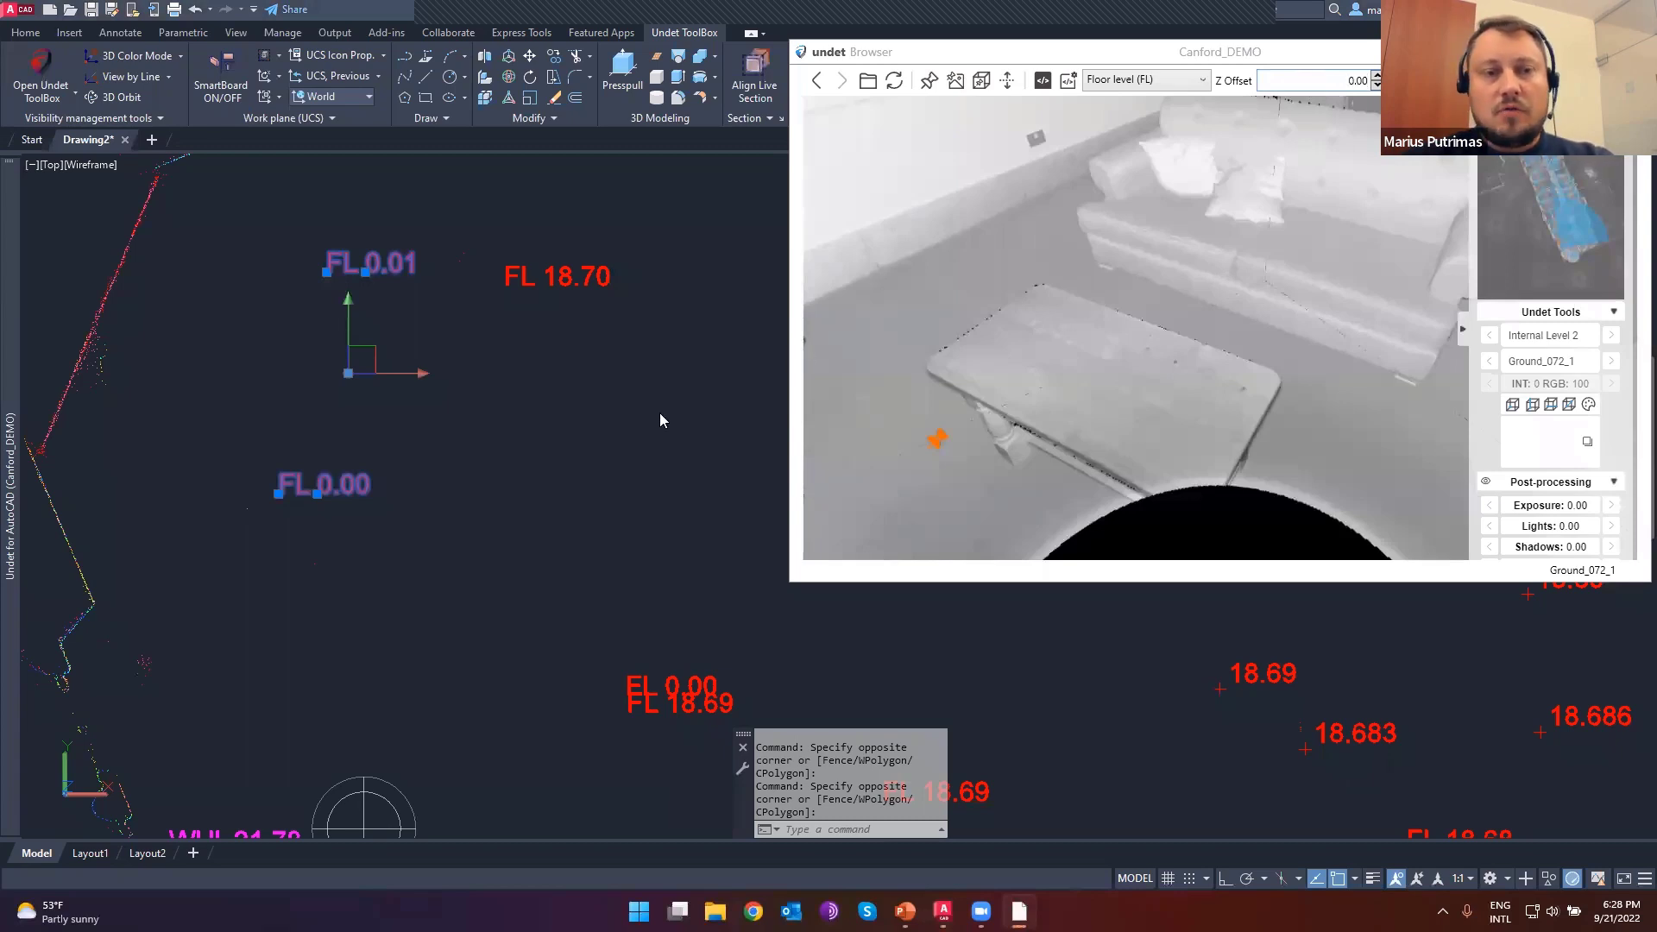
scroll(555, 406, "down", 6)
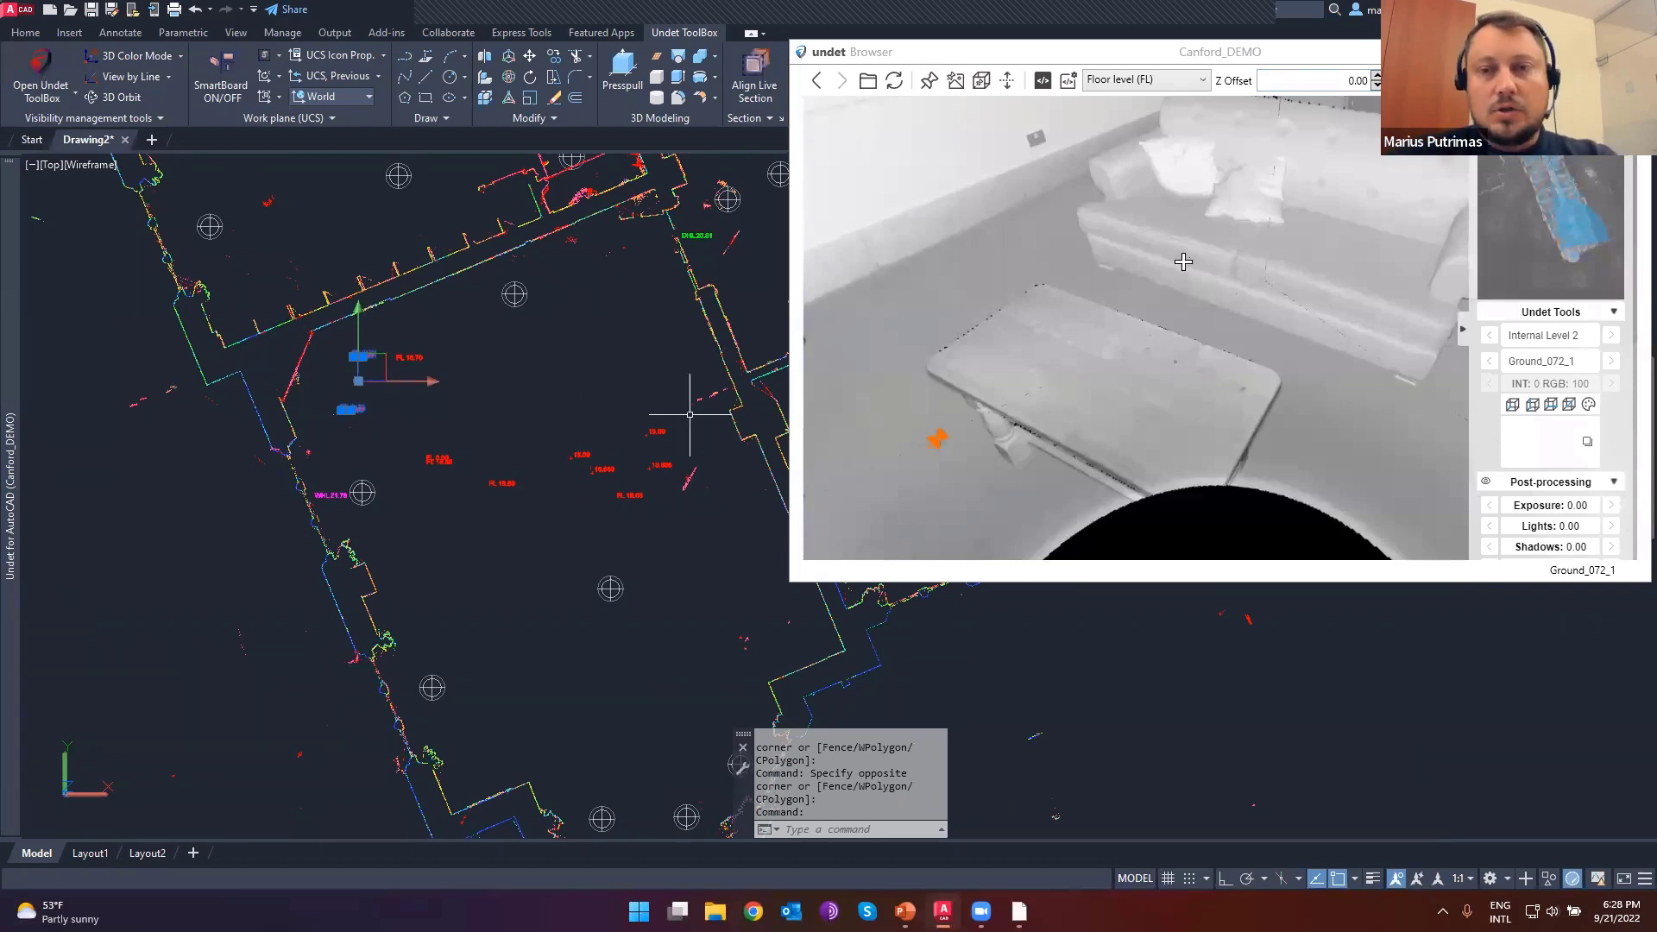
key("Escape")
key("Escape")
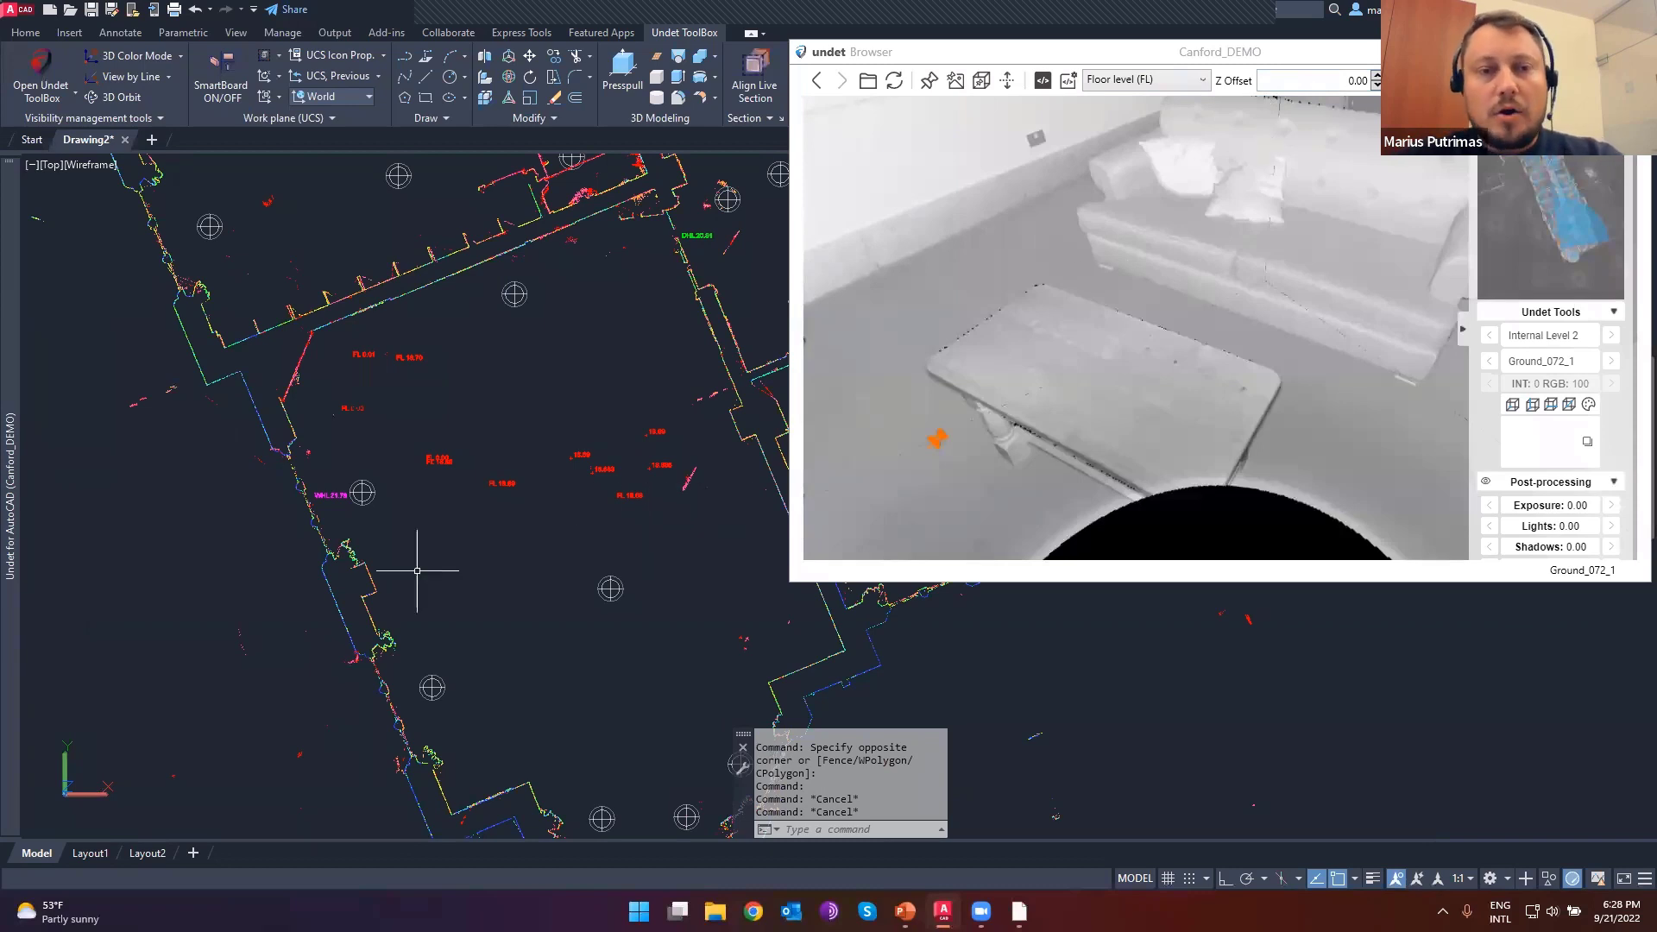
- Erase all the red floor-level labels and spot-level points inside the room, keeping the WHL and DHL labels
left_click(316, 337)
left_click(499, 473)
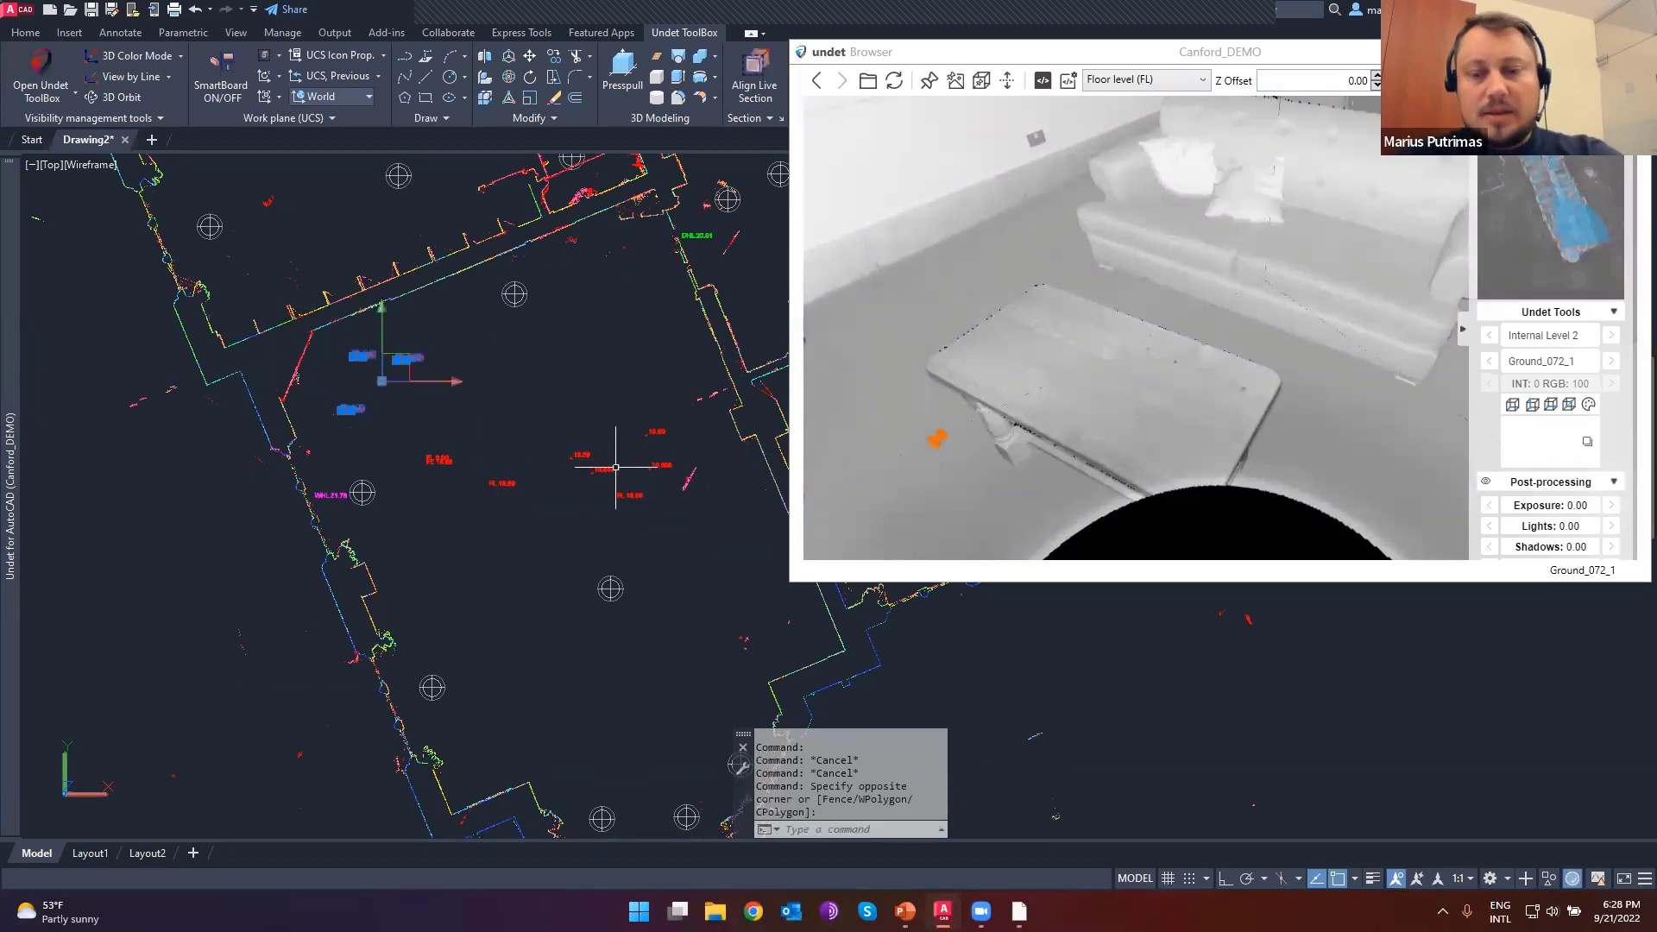
key("Delete")
left_click(412, 342)
left_click(701, 574)
key("Delete")
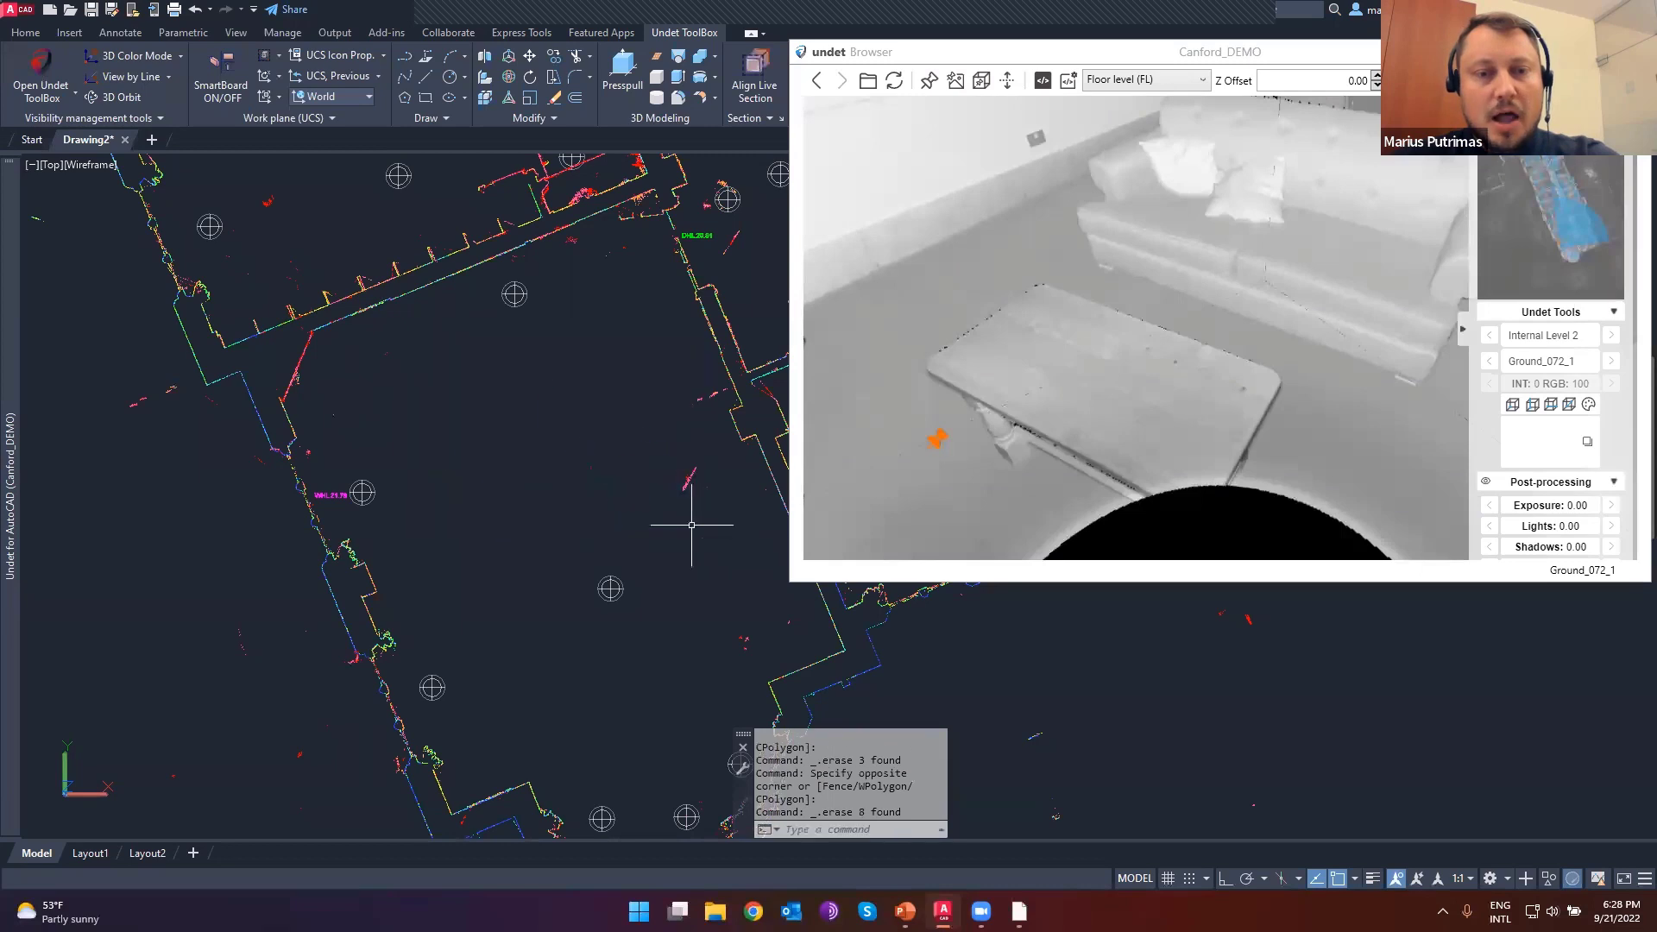
- Switch the script to *.** height and place a height label for the coffee table, measured from the floor beside it to the tabletop
left_click(1182, 80)
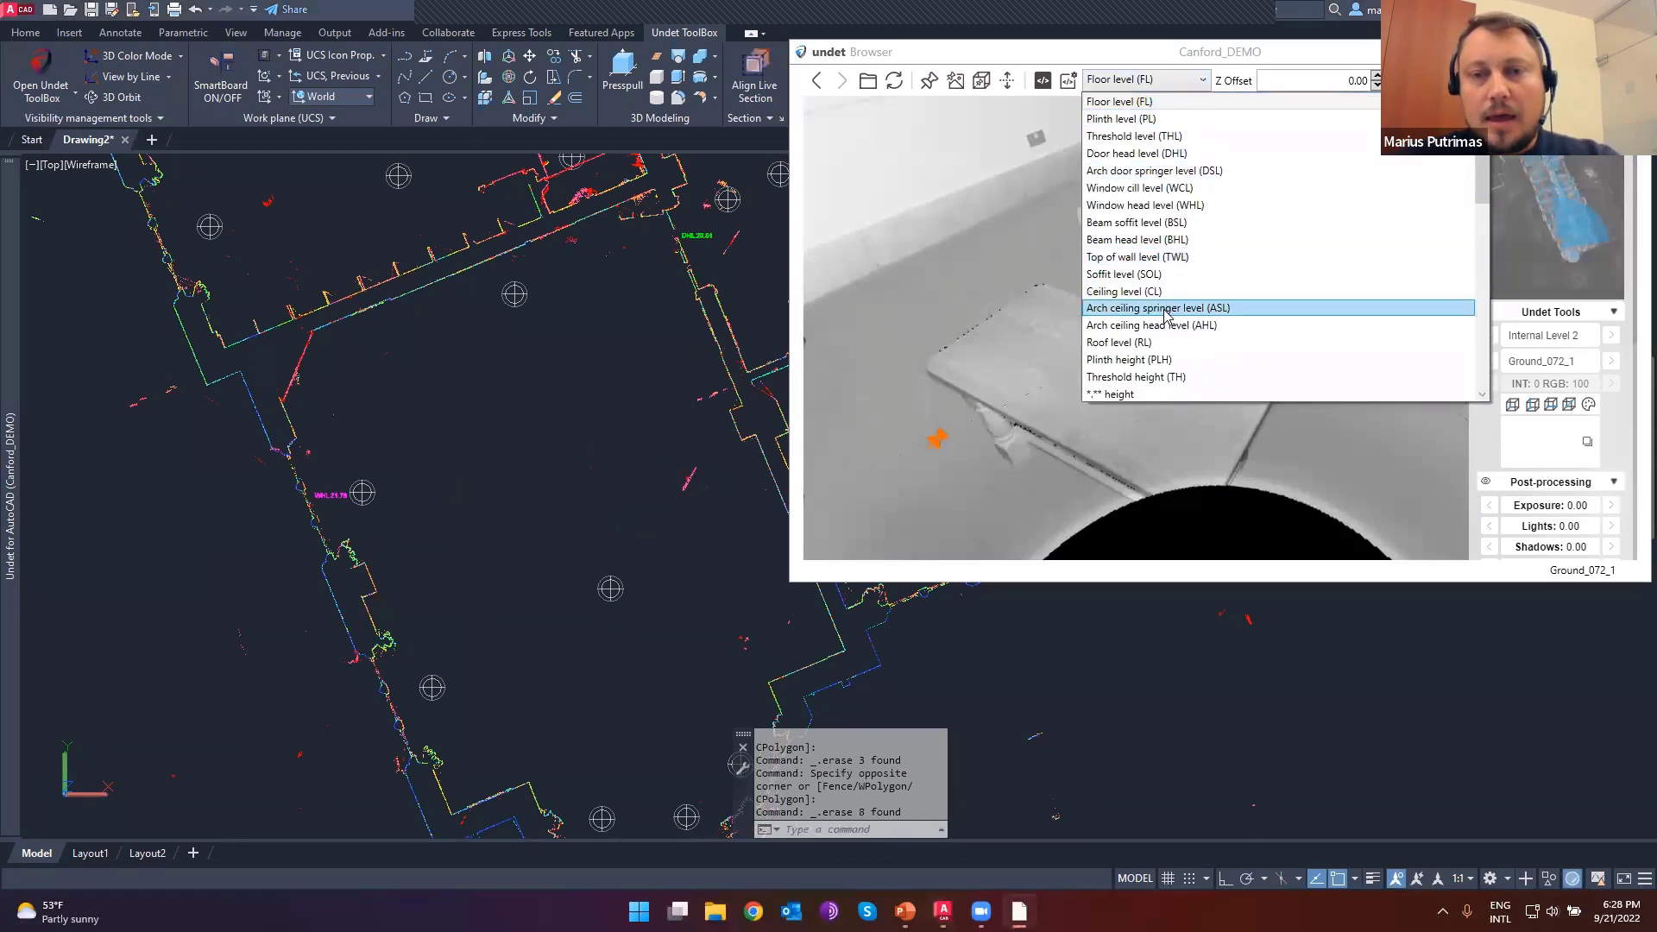
scroll(1135, 362, "down", 1)
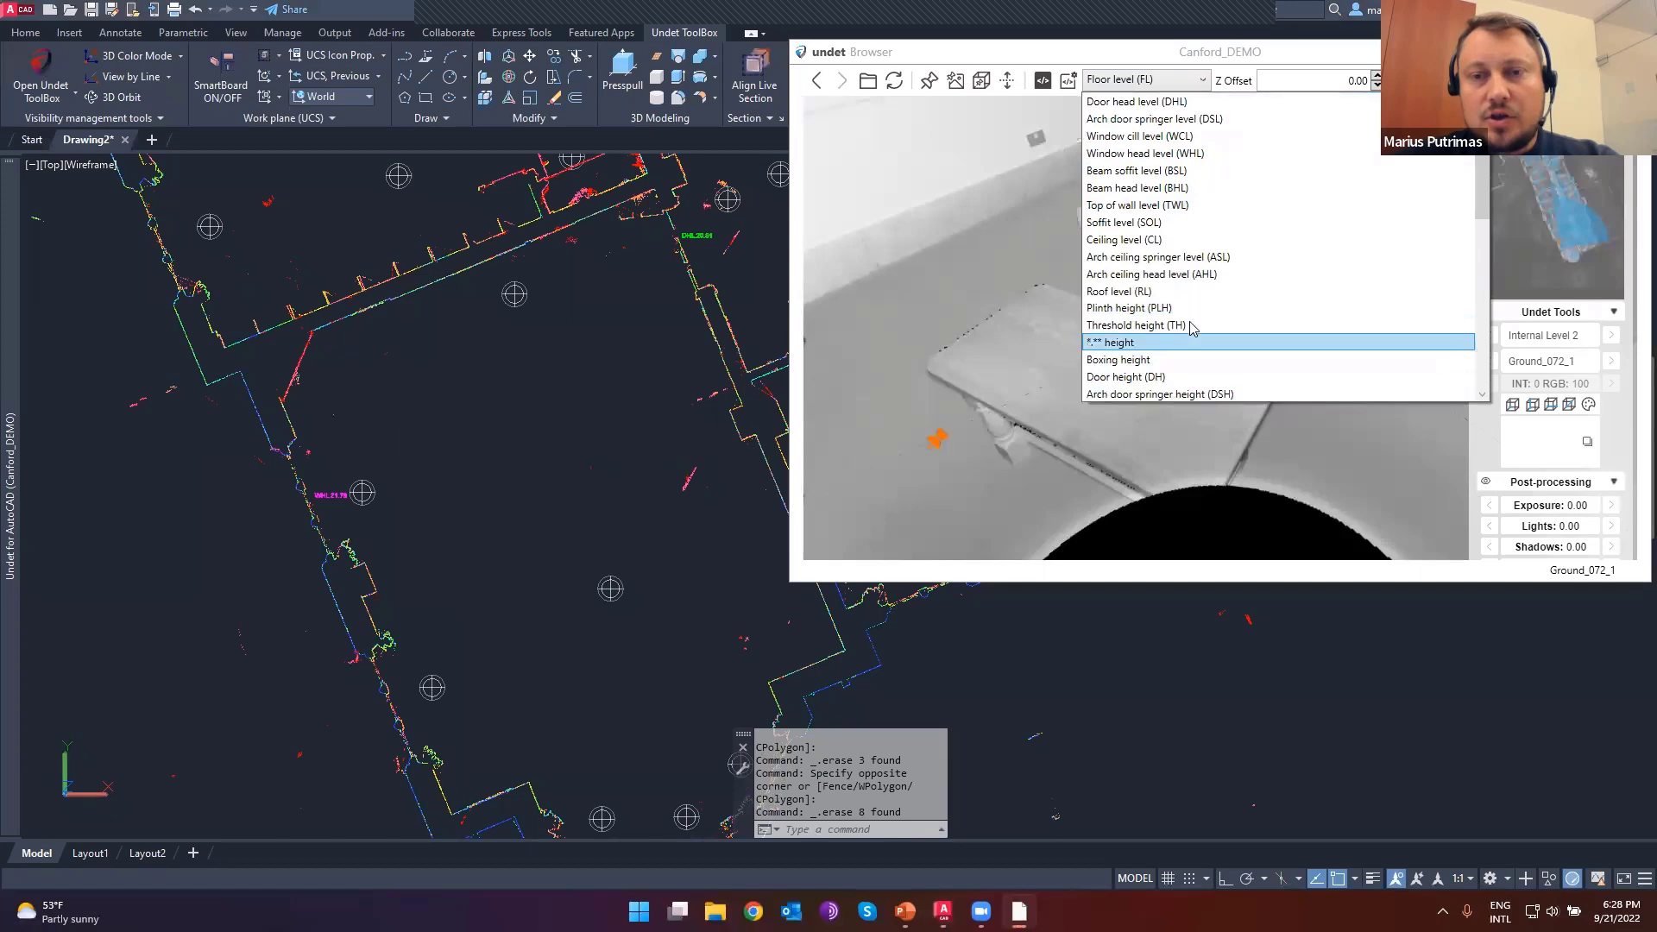
left_click(1141, 343)
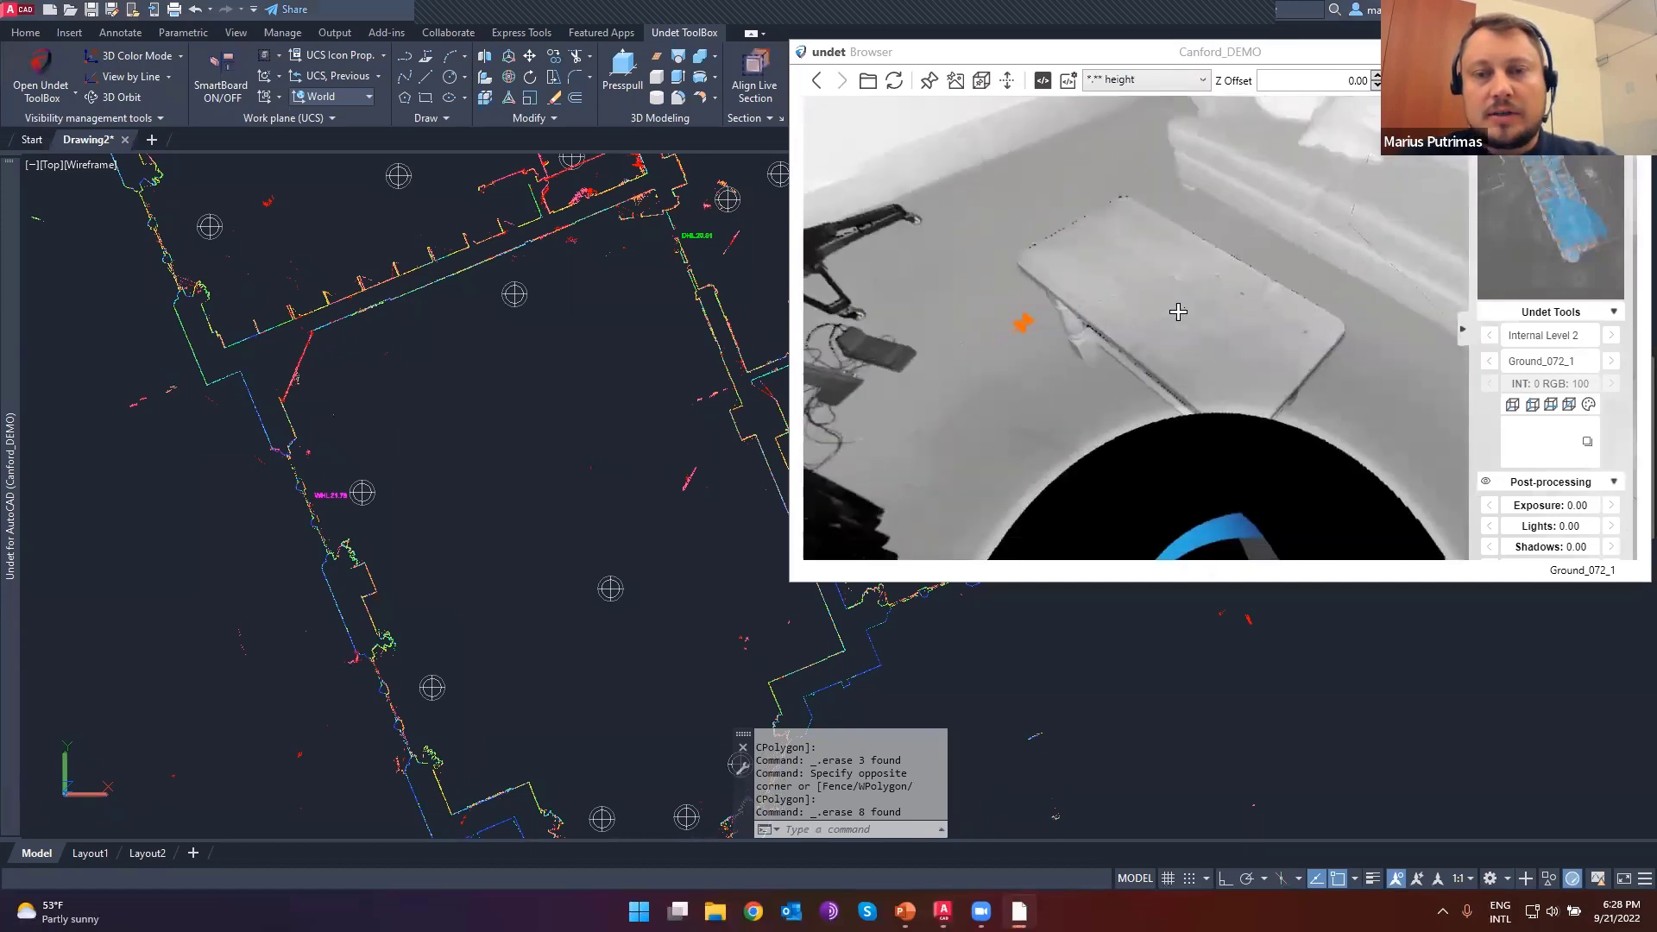
left_click(1027, 387)
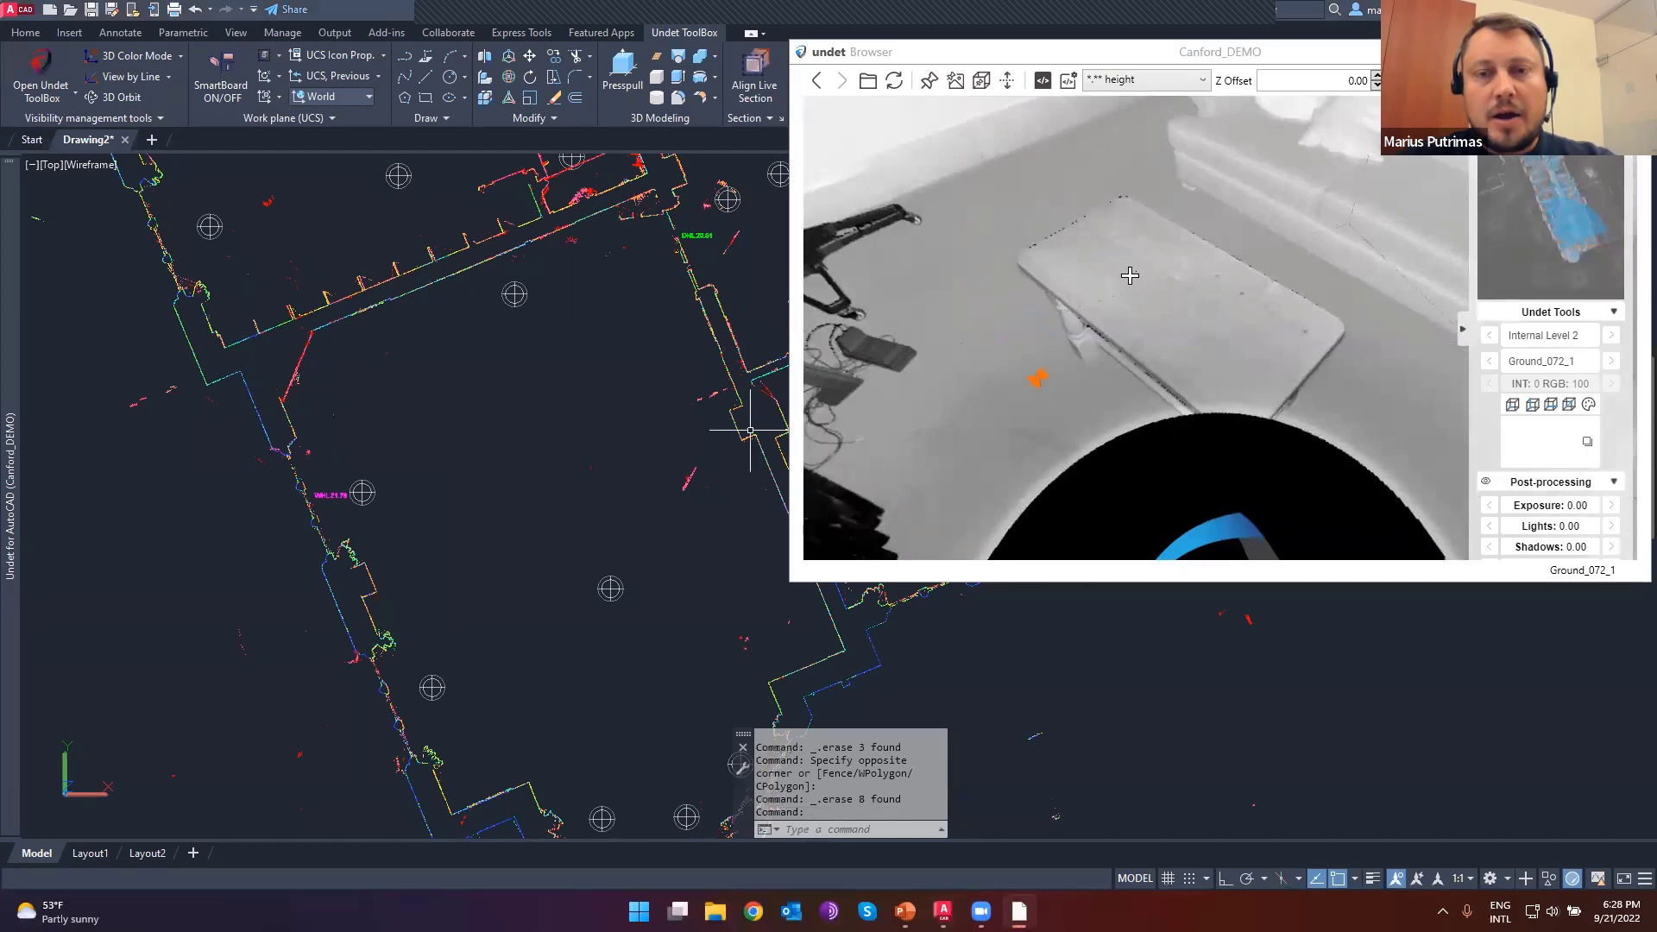
left_click(1130, 275)
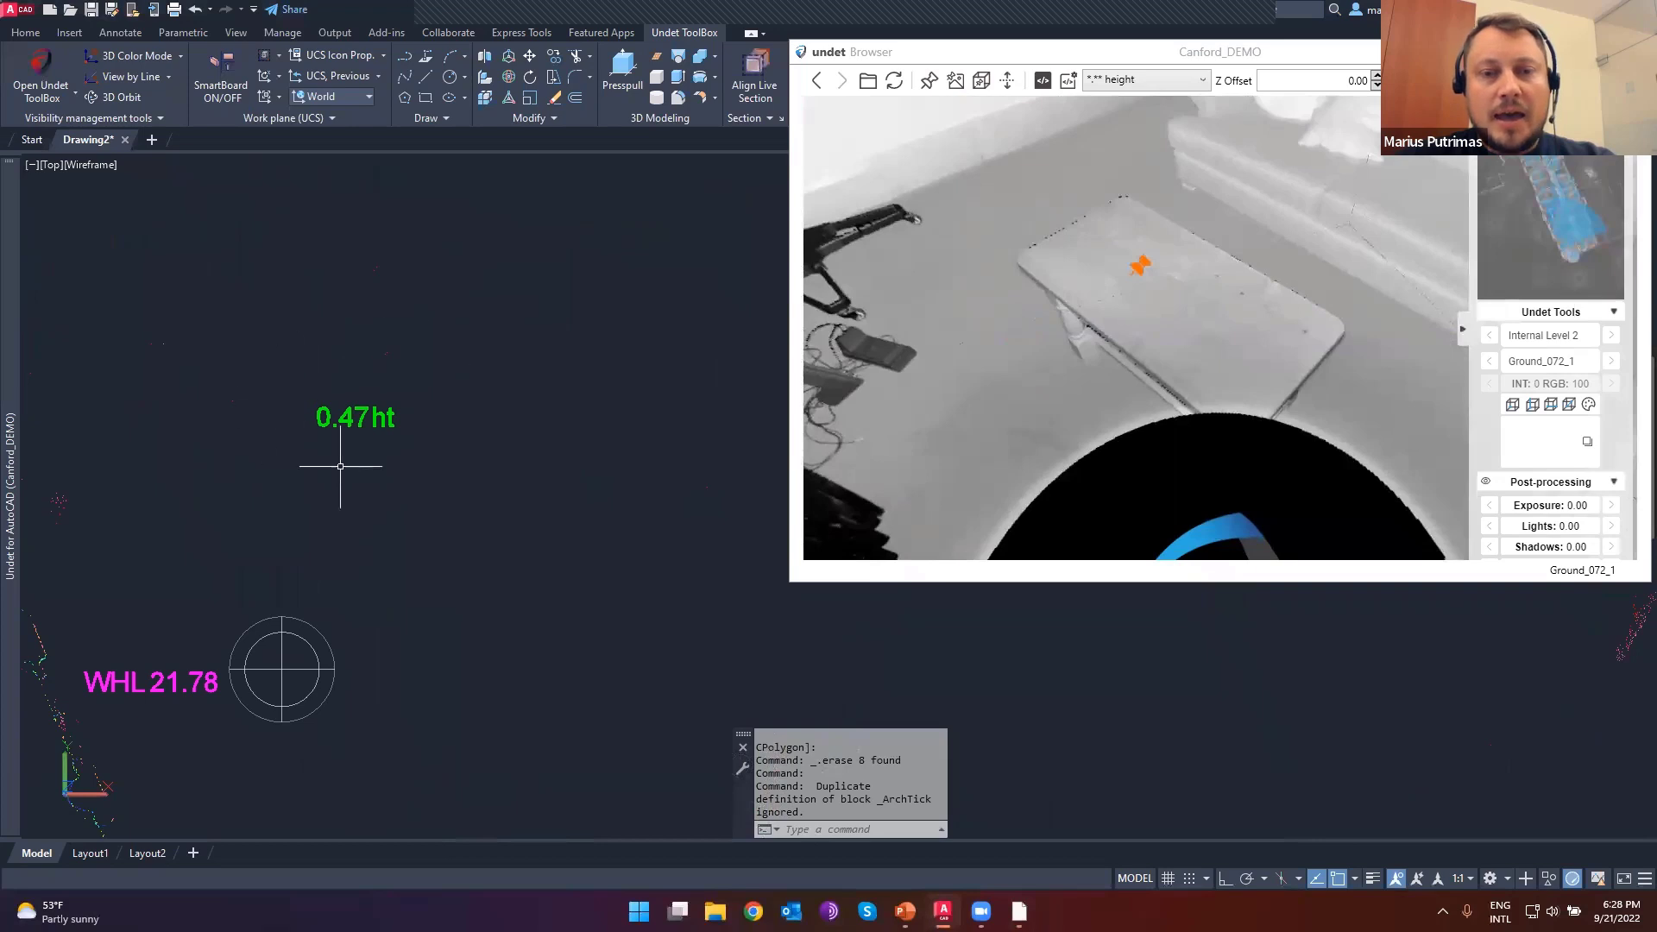
- Switch the script to Door height (DH) and open the Ground_070_1 panorama near the DHL-labelled doorway
left_click(1142, 79)
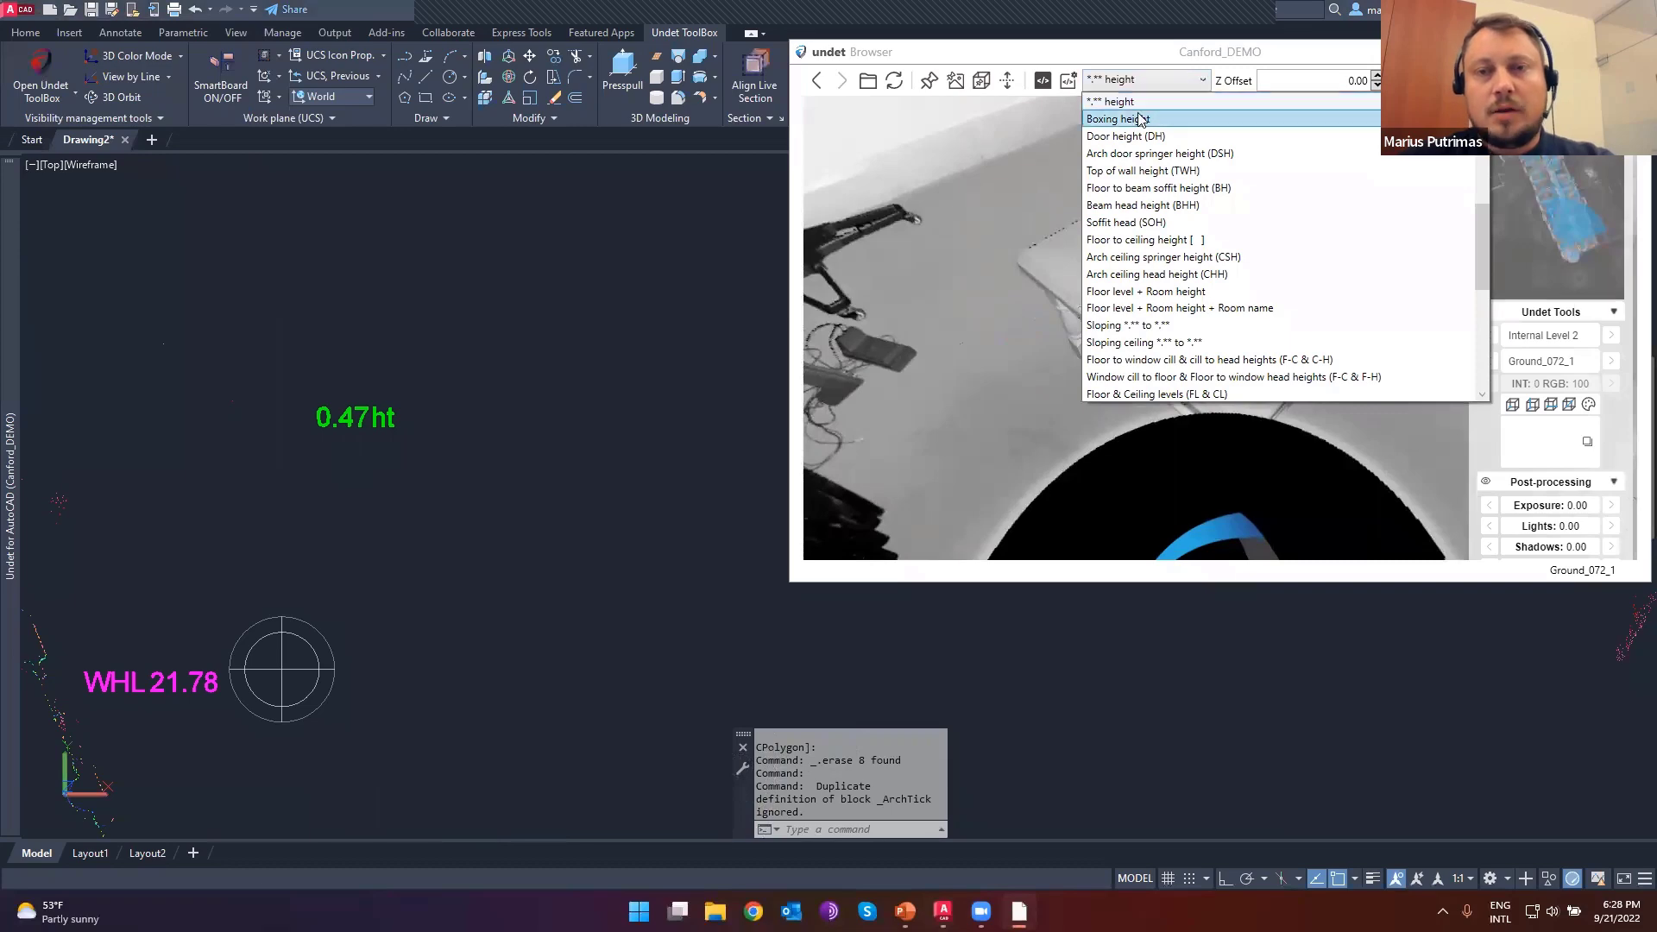
left_click(1163, 140)
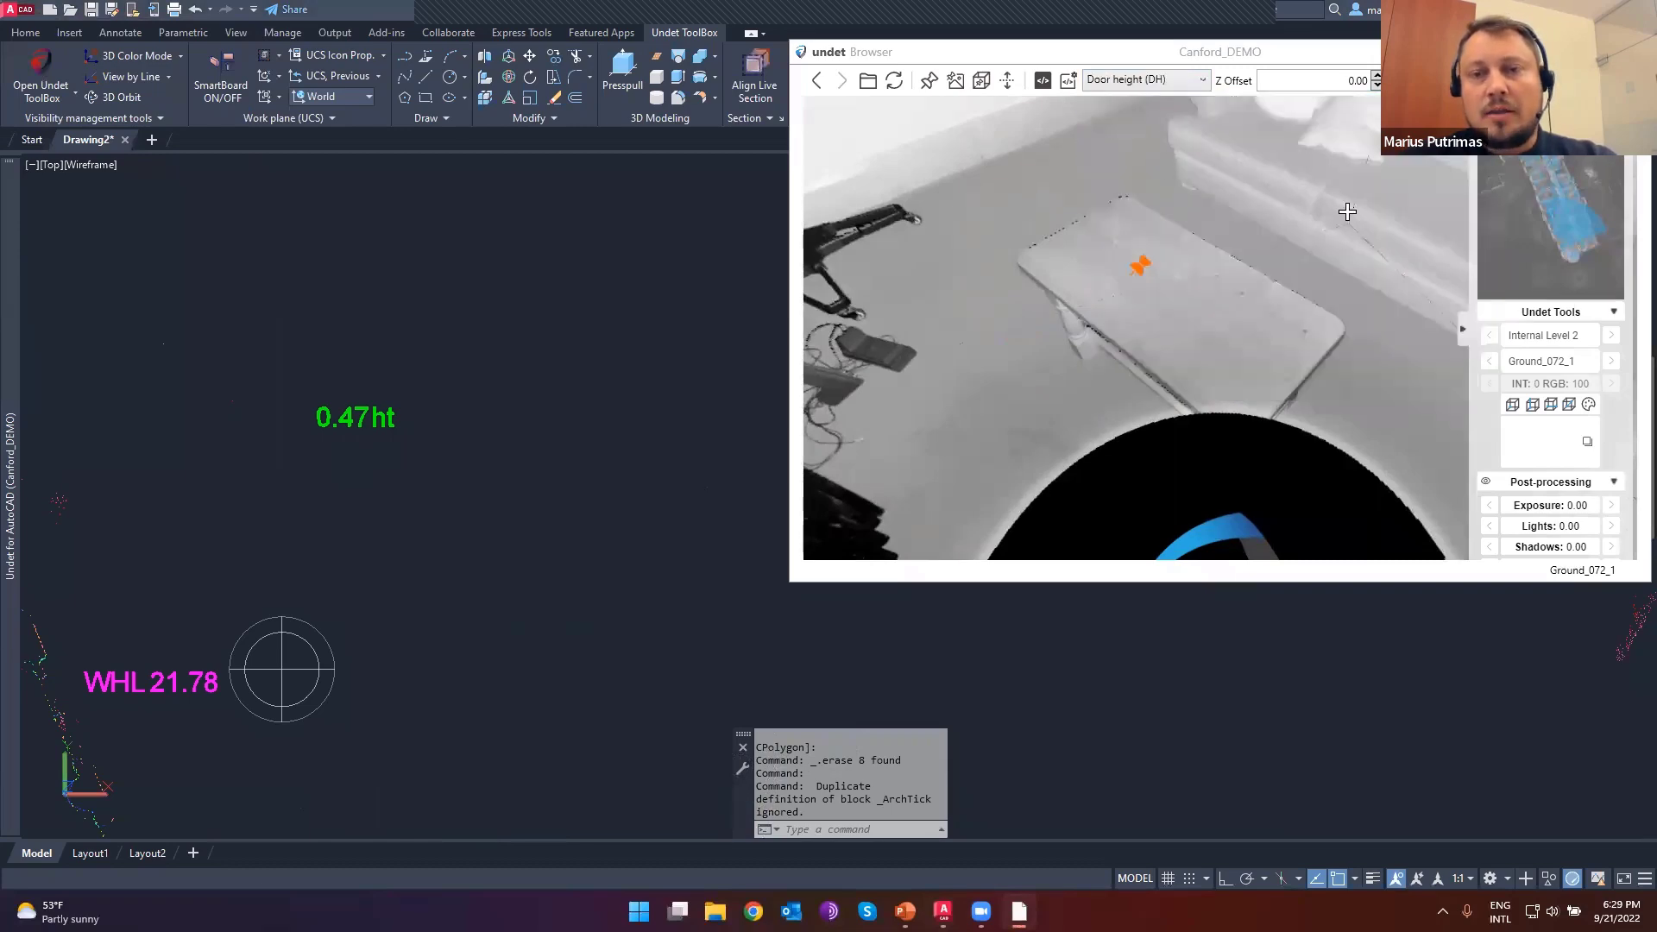
left_click_drag(1346, 213, 1028, 458)
scroll(486, 630, "down", 3)
scroll(485, 345, "up", 6)
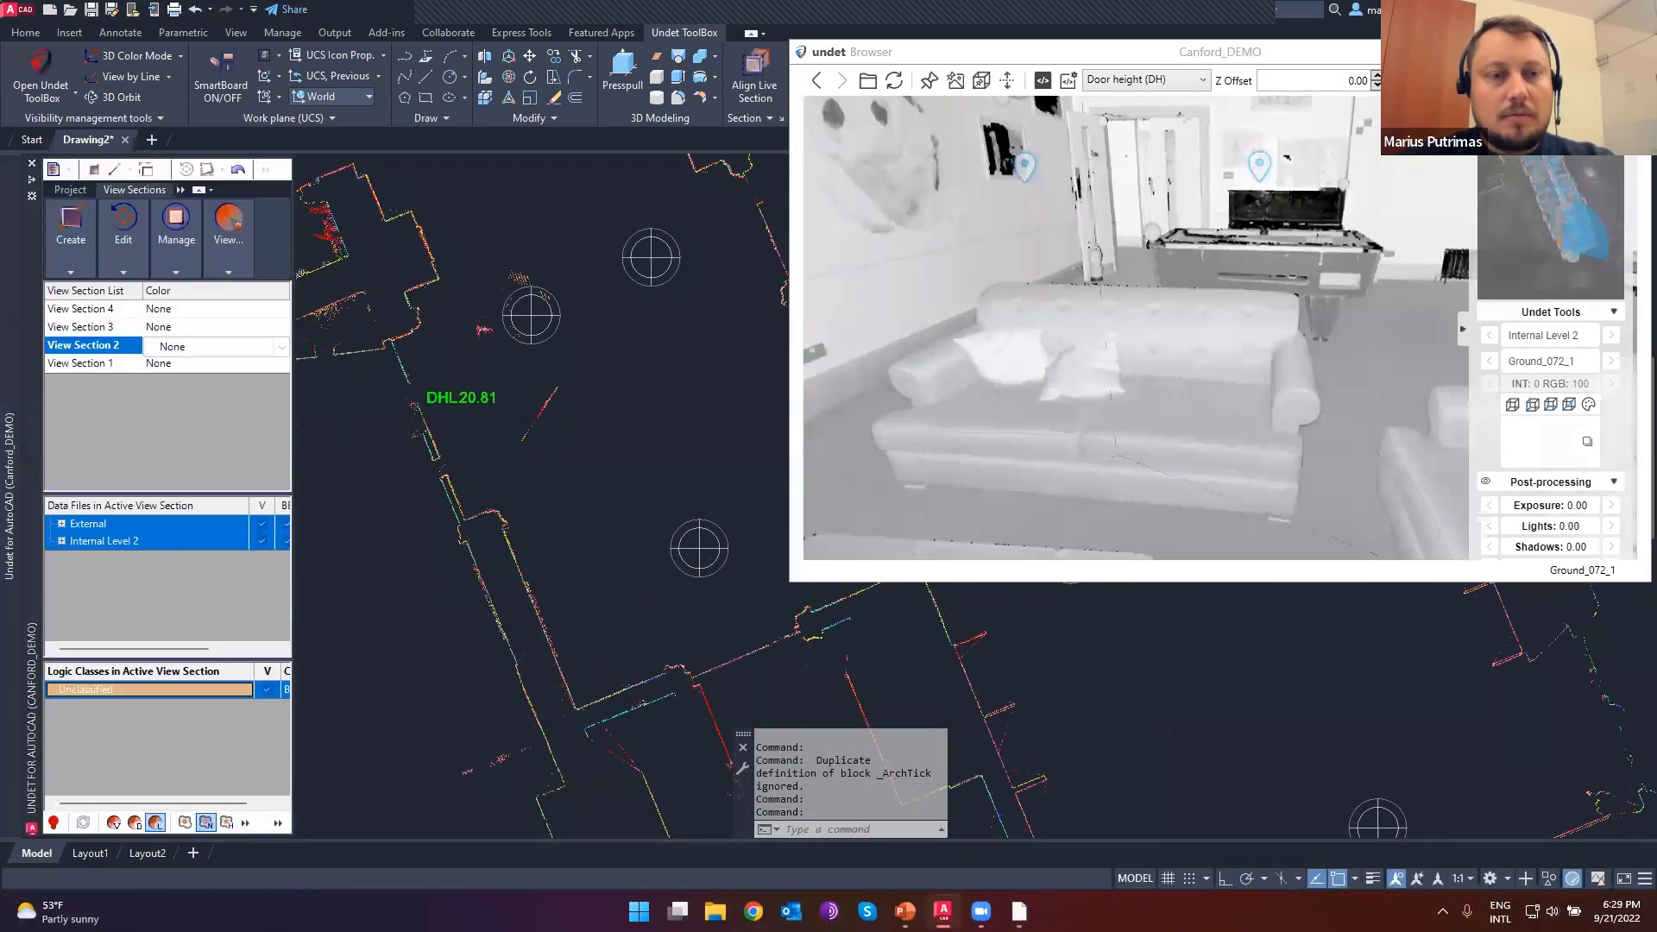
double_click(533, 317)
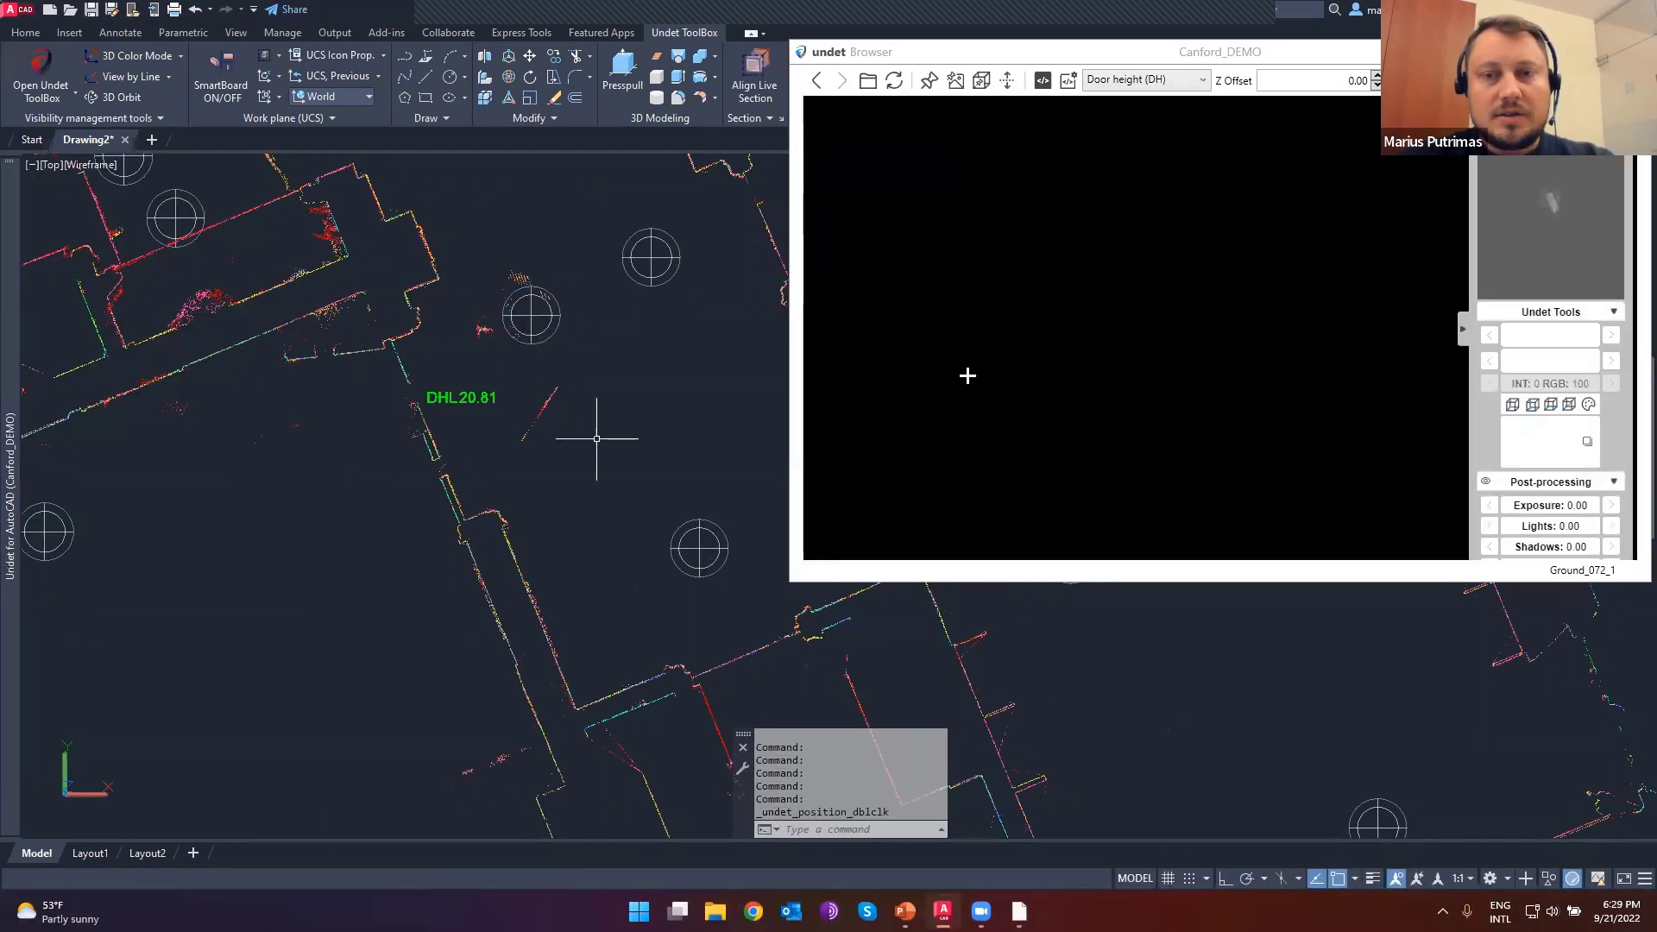
- Place a door-height label for the doorway in Ground_070_1, measured from the floor to the door head
left_click_drag(1344, 420, 1217, 417)
mouse_move(1139, 274)
left_mouse_down()
mouse_move(1150, 303)
mouse_move(1121, 432)
mouse_move(1155, 259)
left_mouse_up()
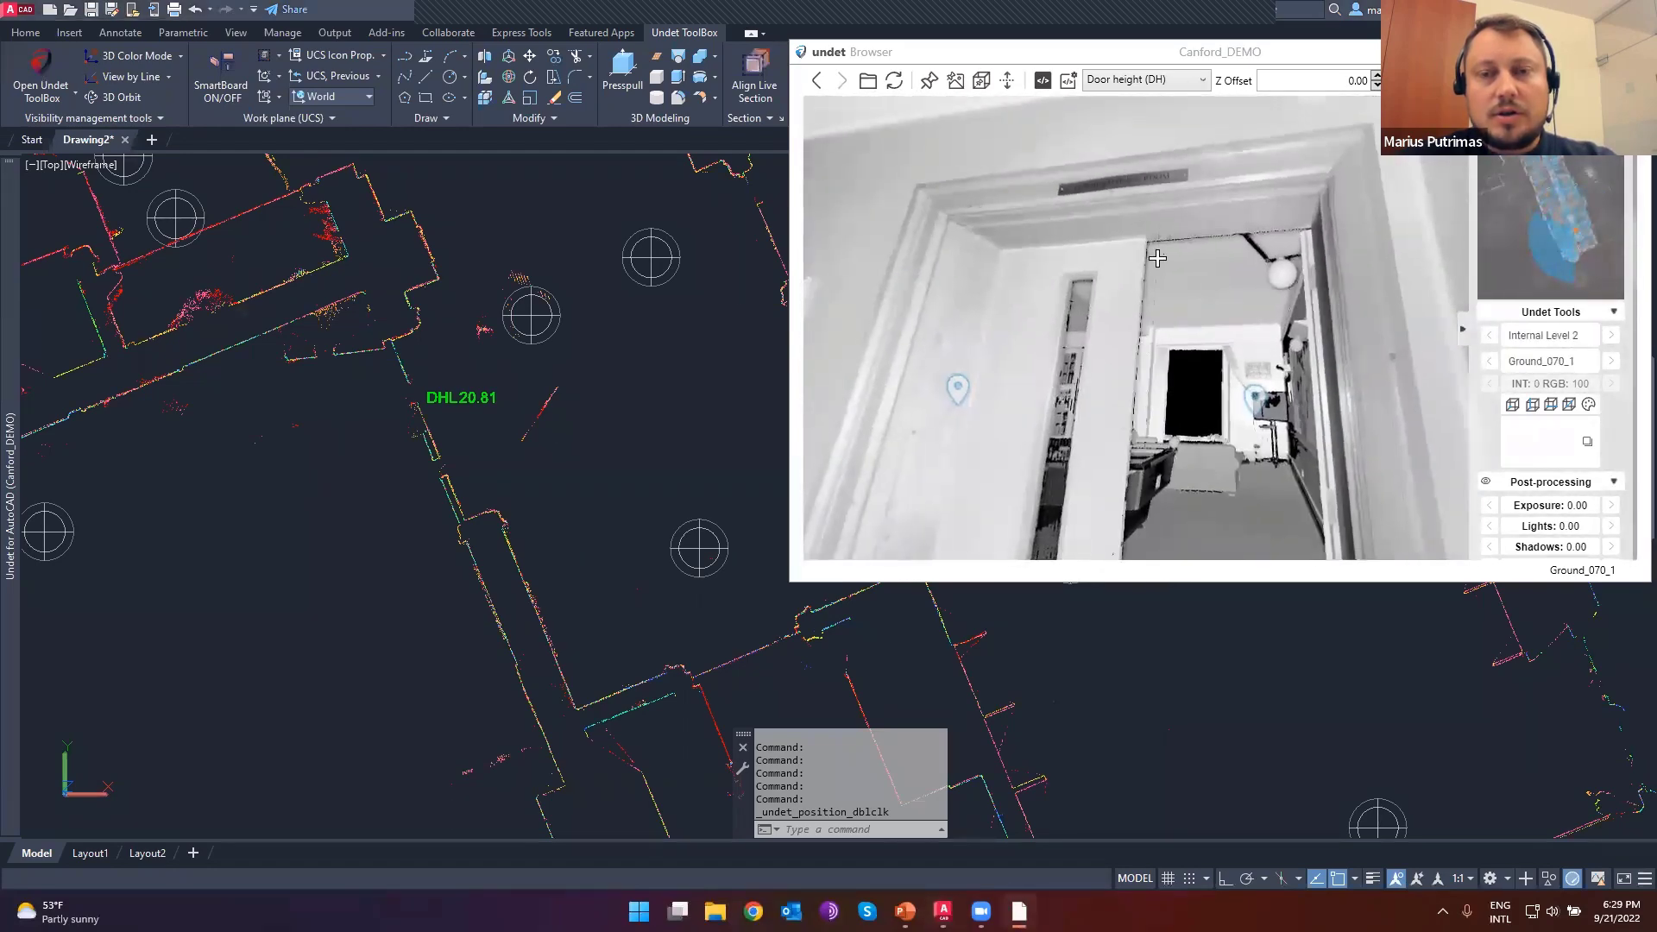
left_click_drag(1059, 453, 1090, 321)
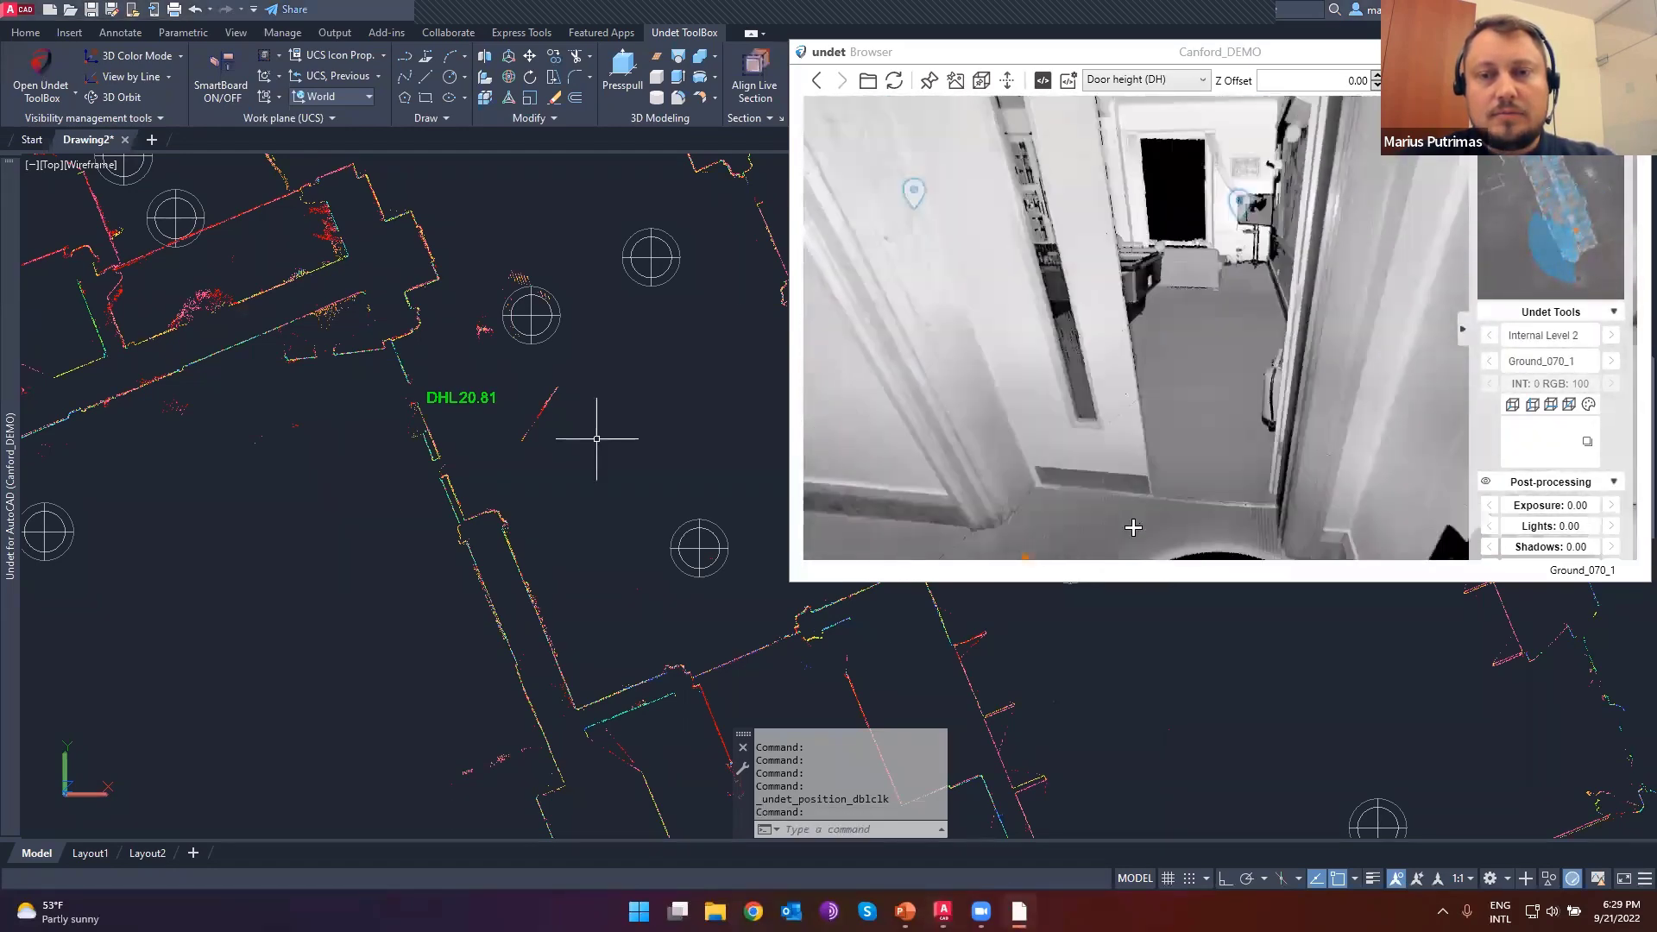
left_click(1147, 280)
scroll(445, 399, "up", 5)
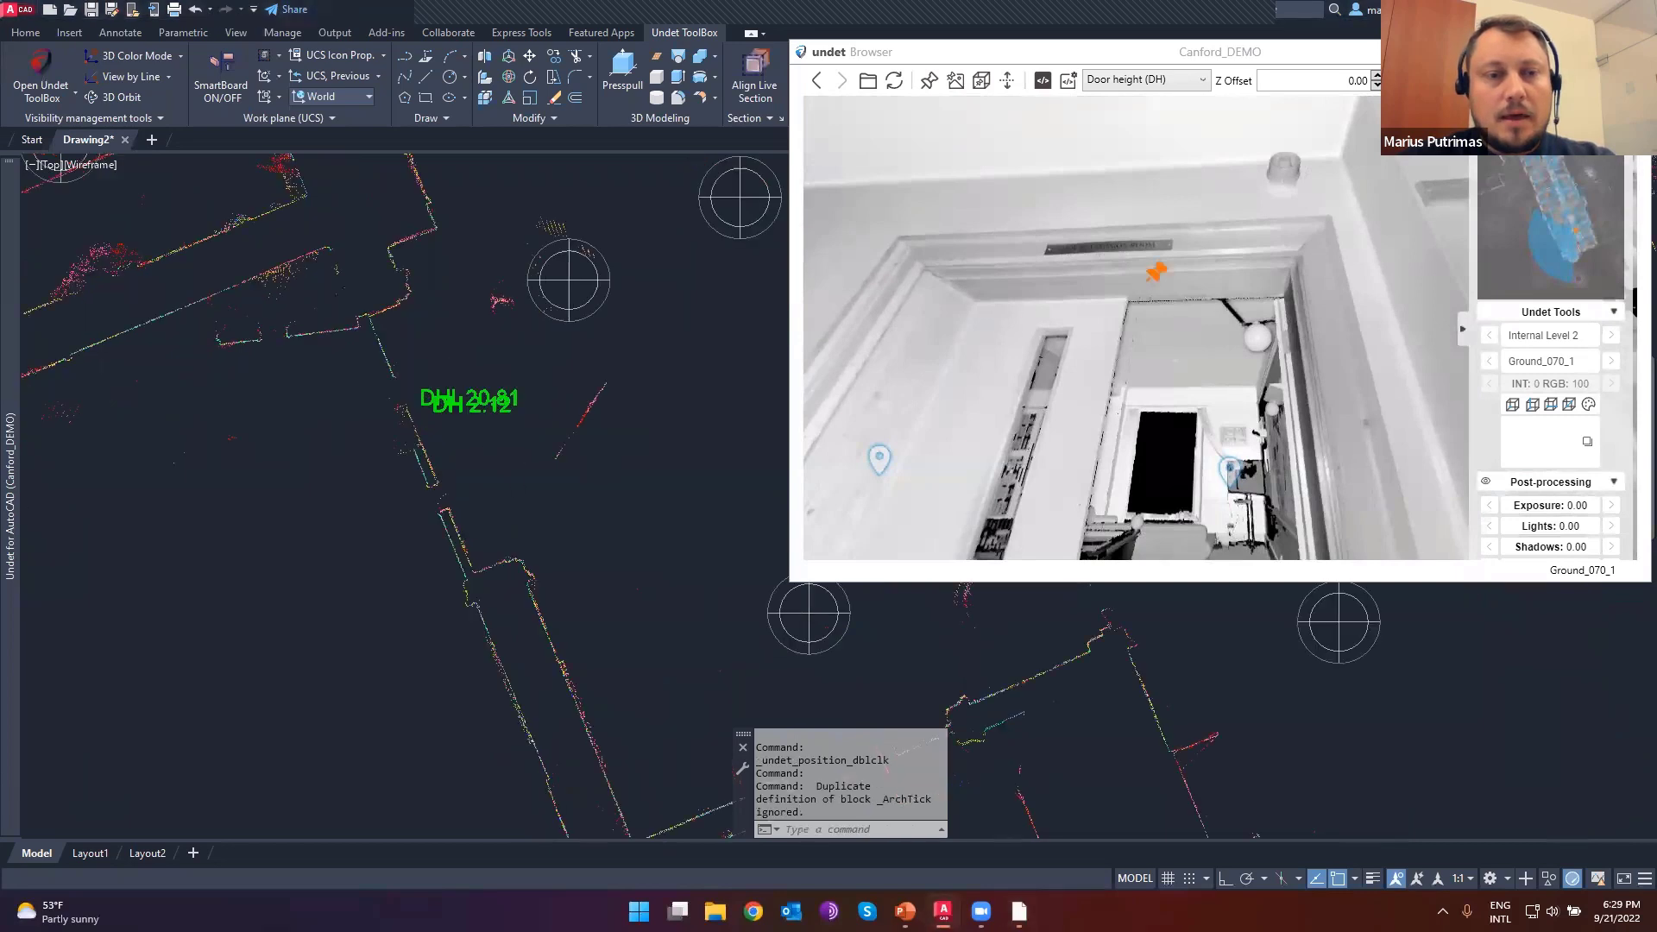
- Move the new DH label clear of the overlapping DHL label, to just below it in the drawing
type("m")
key("Return")
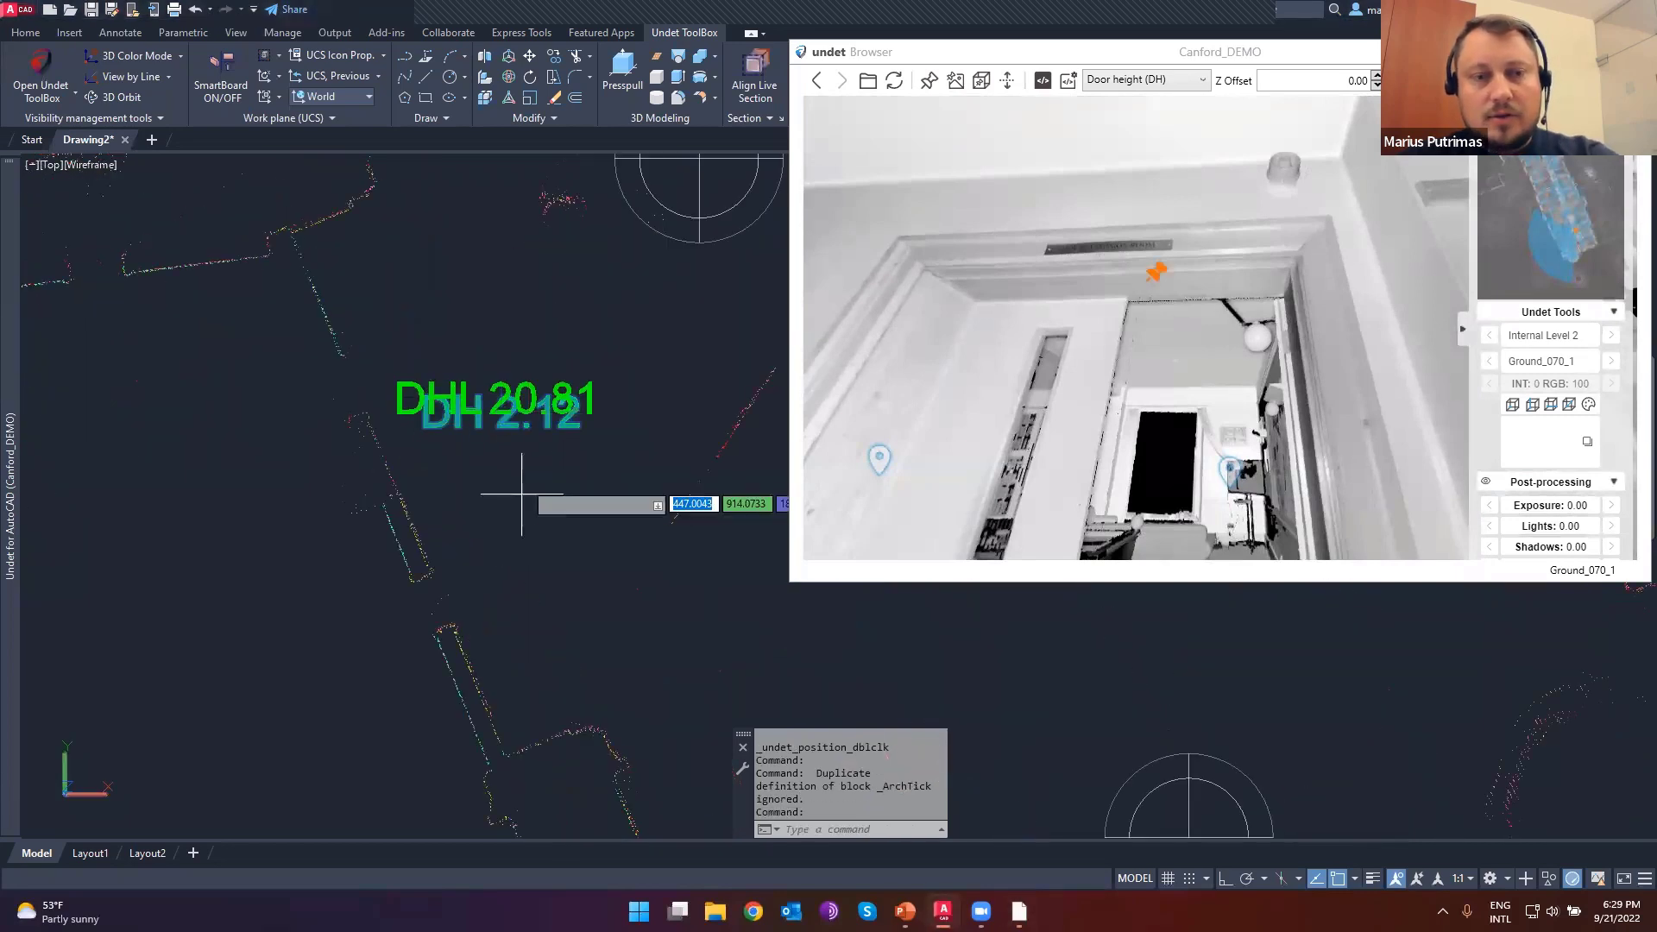
left_click(505, 465)
left_click(525, 566)
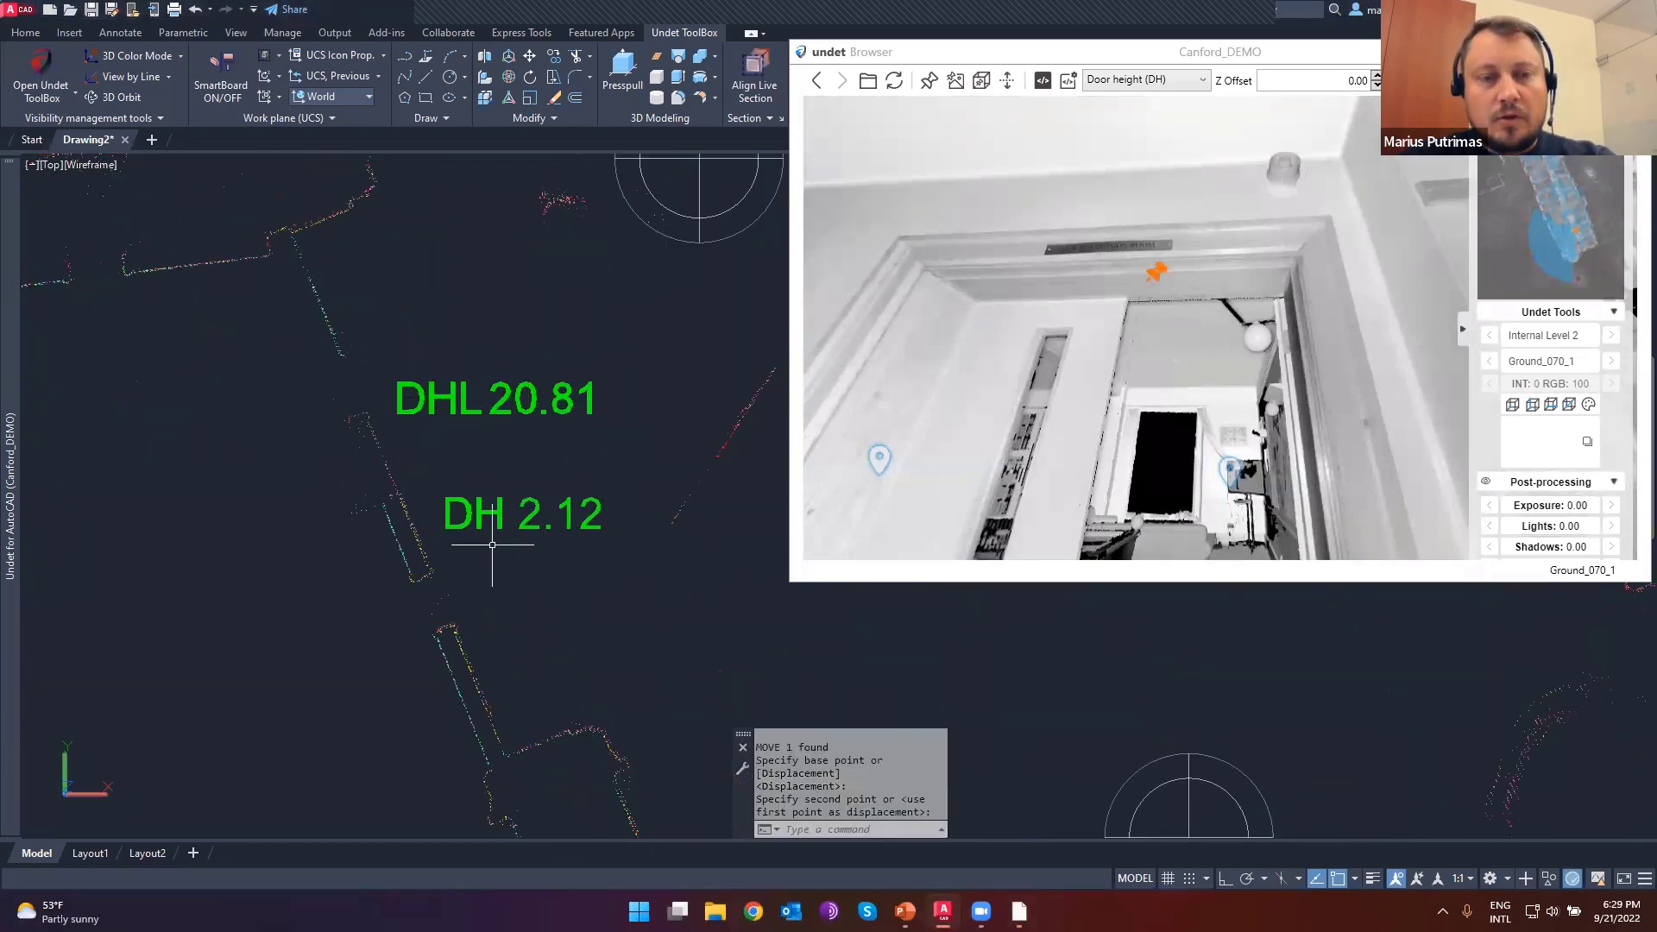
- Place a second door-height label using two panoramas, picking the floor by the double door in Ground_071_1 and the door head in Ground_070_1
double_click(1126, 334)
left_click(1184, 212)
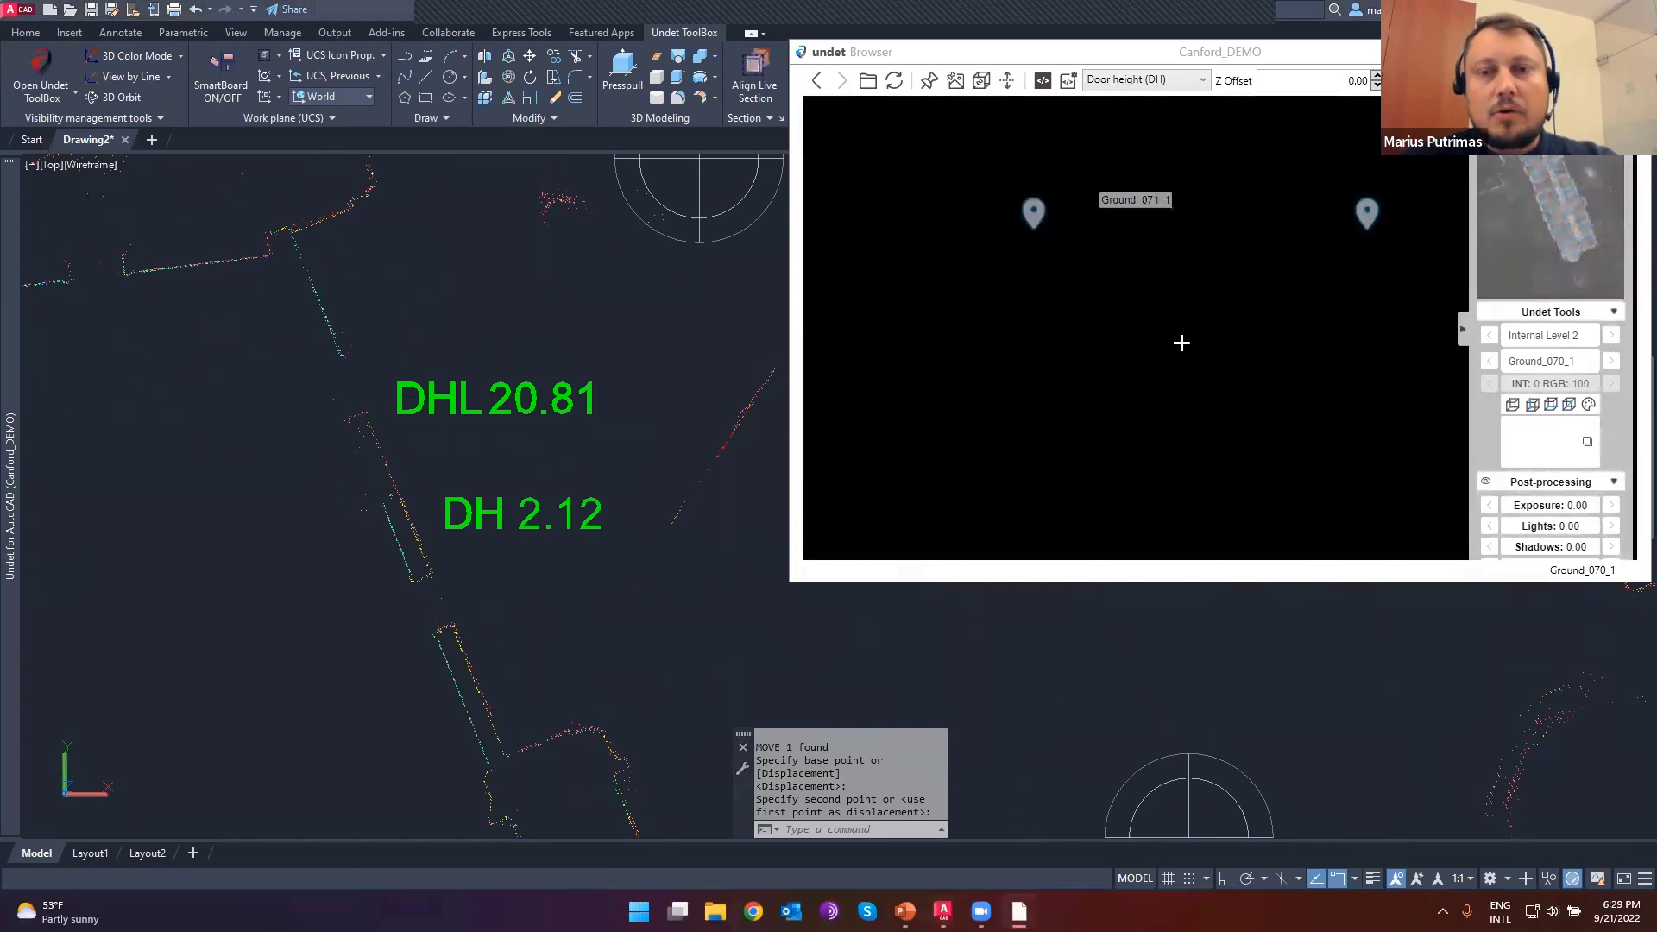
left_click_drag(994, 362, 977, 479)
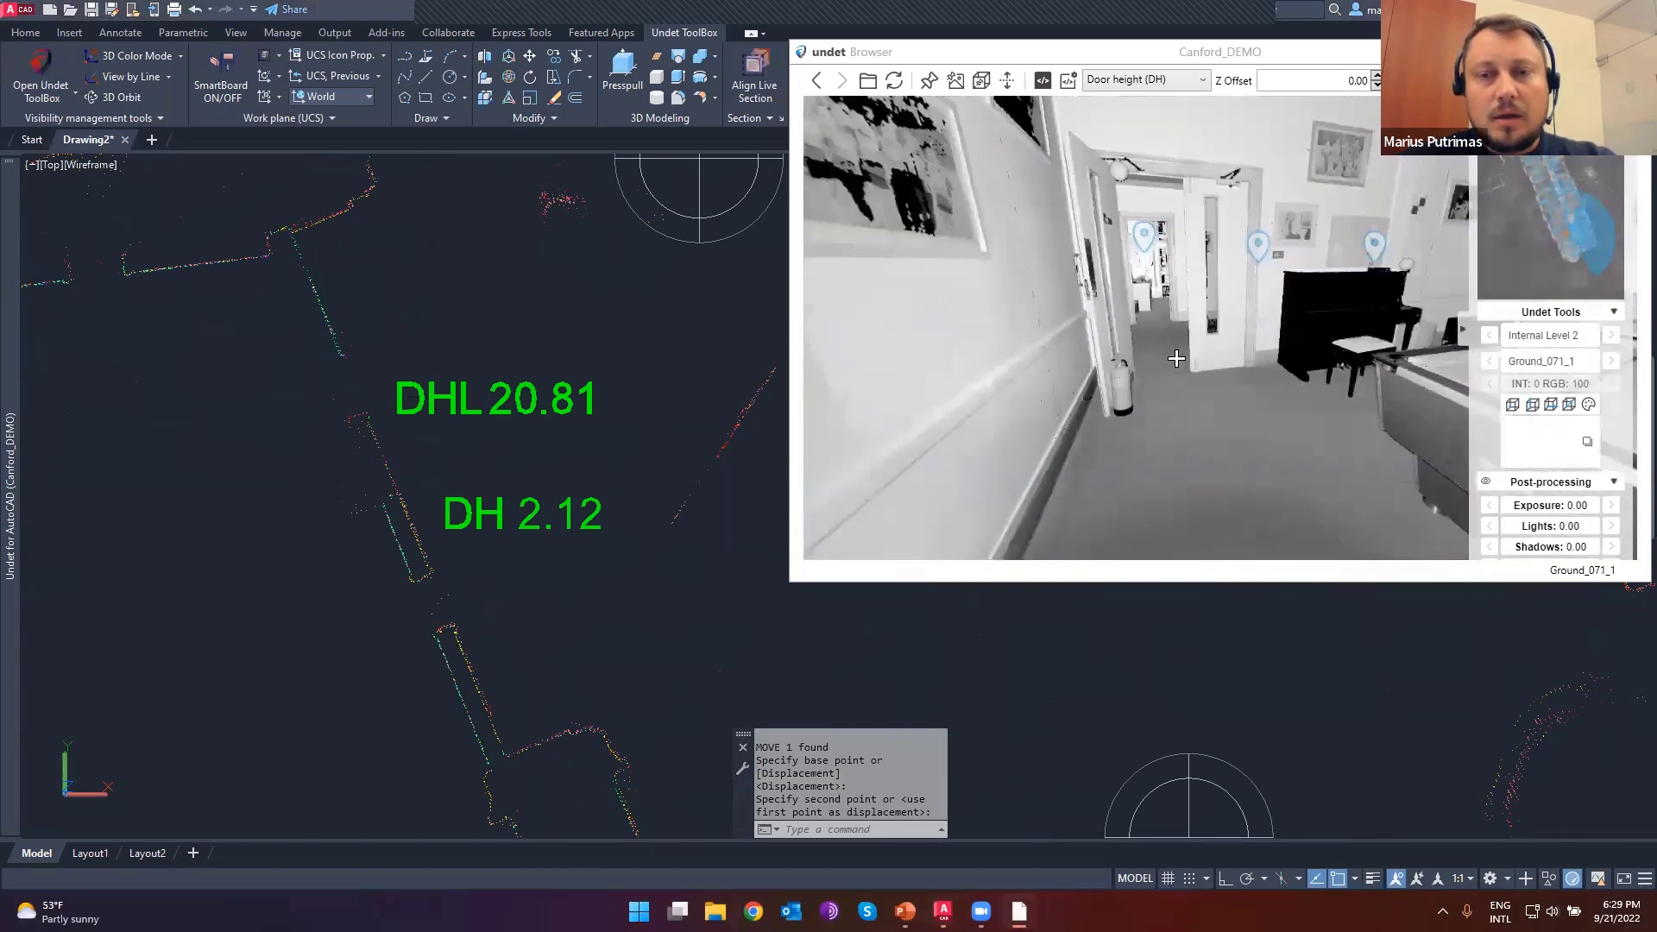
left_click_drag(1178, 414, 1213, 419)
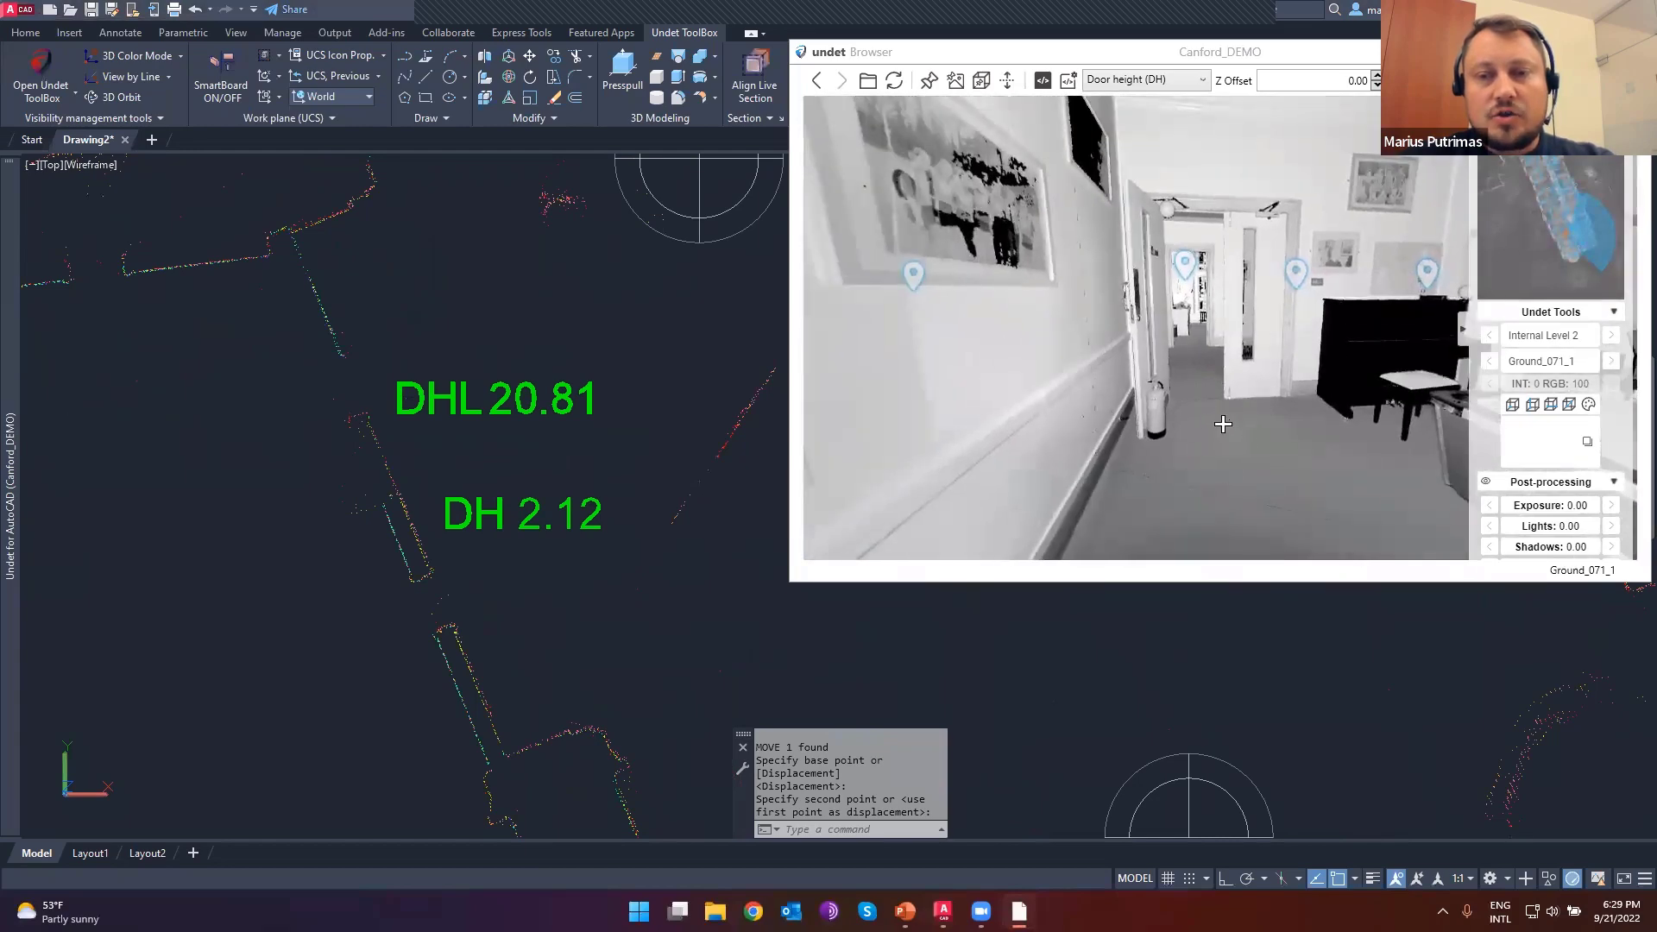
left_click(1238, 410)
left_click_drag(1234, 266, 1379, 311)
scroll(1283, 308, "up", 3)
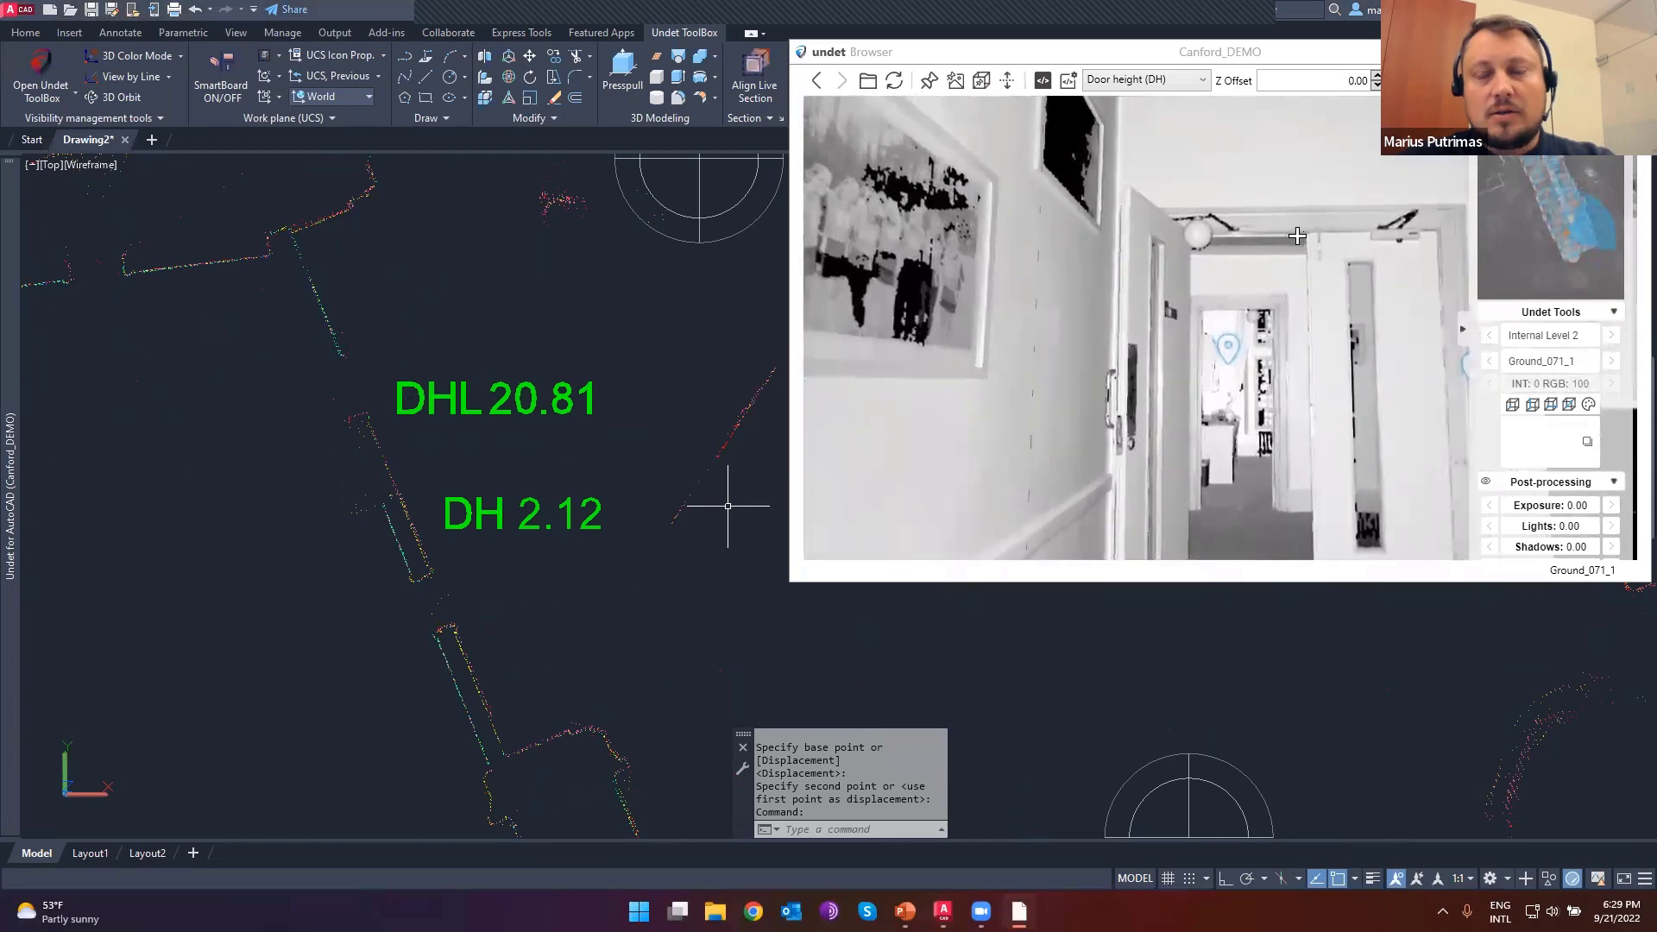
left_click(1226, 349)
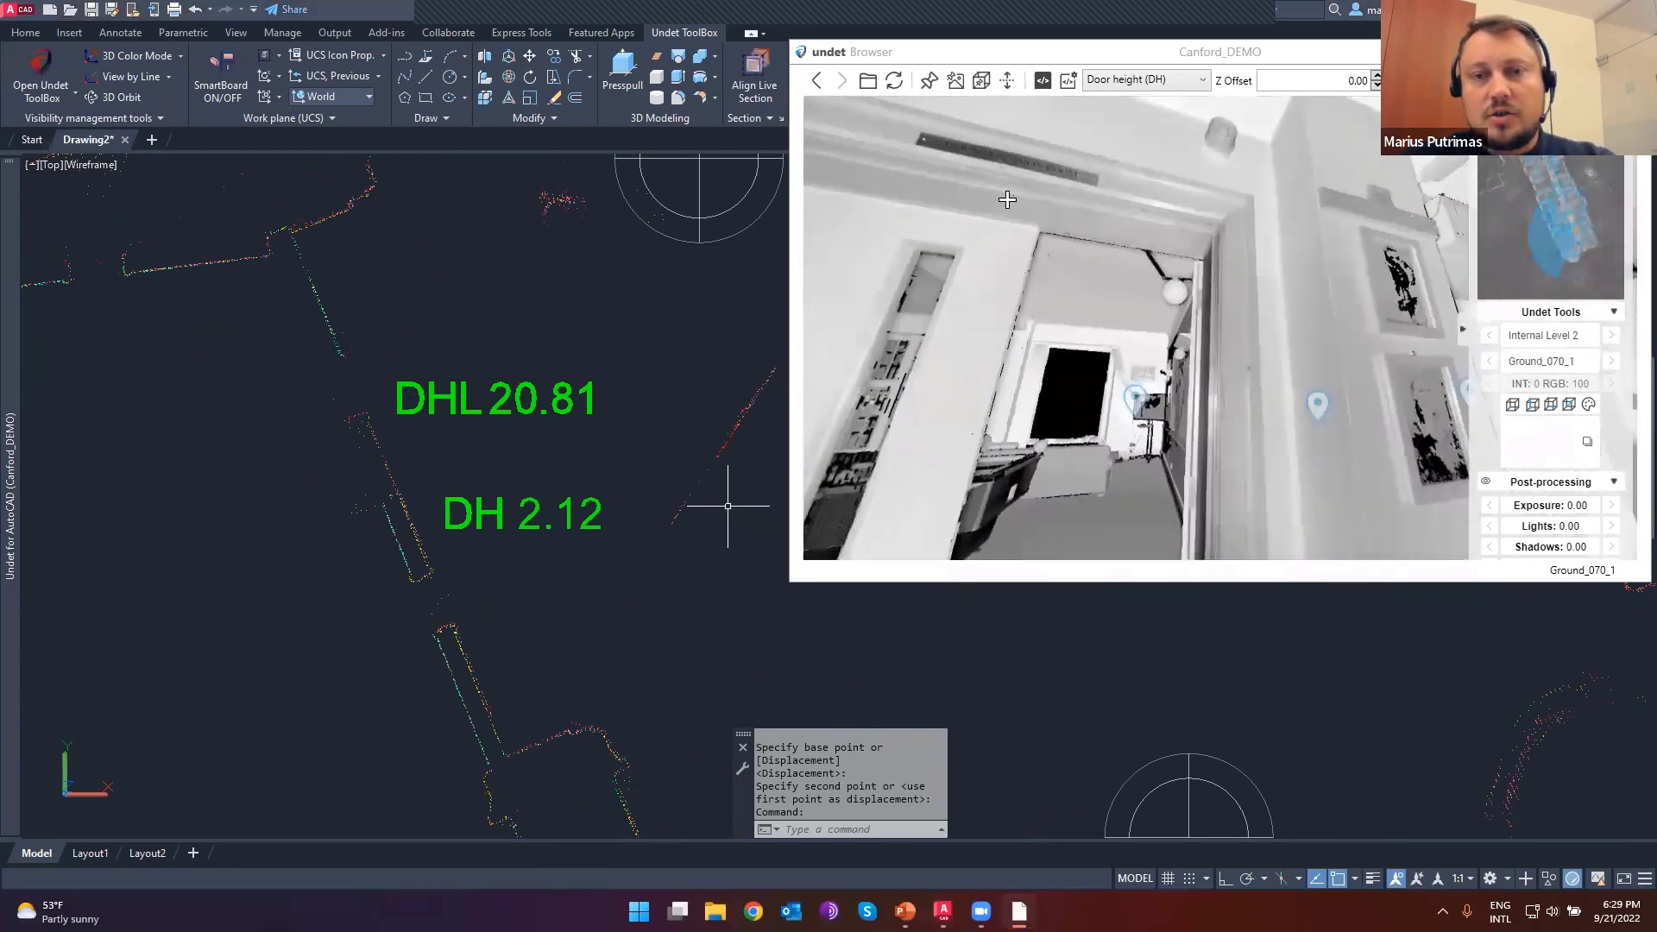
left_click(1164, 235)
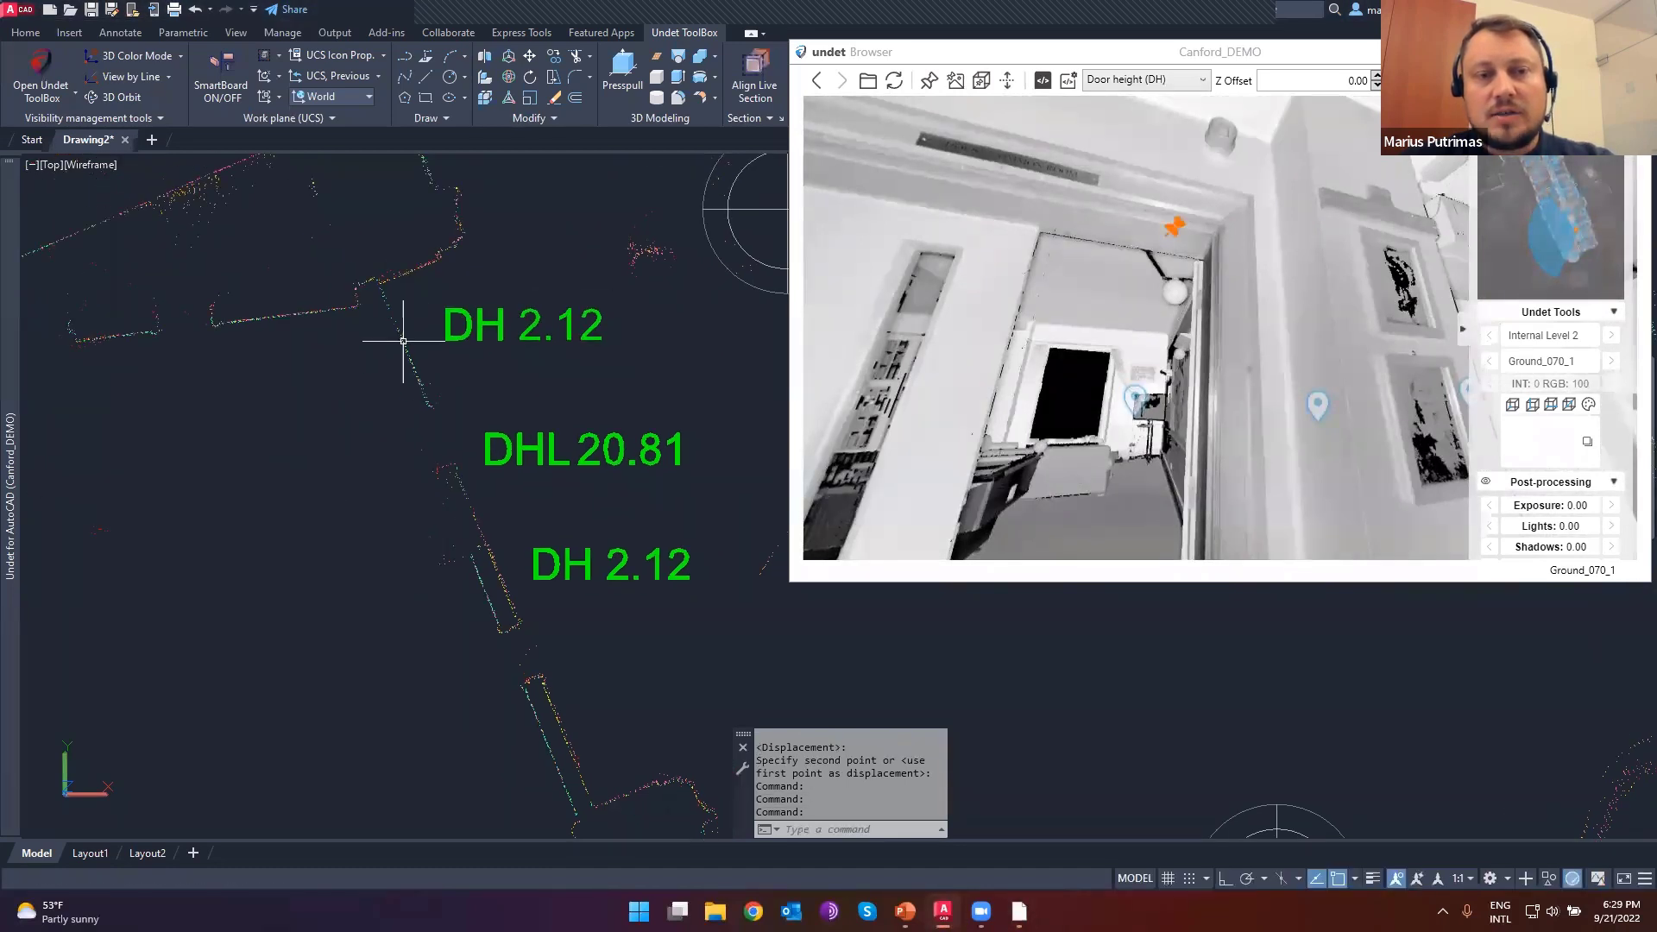
- Go to the Ground_071_1 scan position and place a Door height (DH) label at the underside of the door frame's head
left_click_drag(1154, 403, 1184, 324)
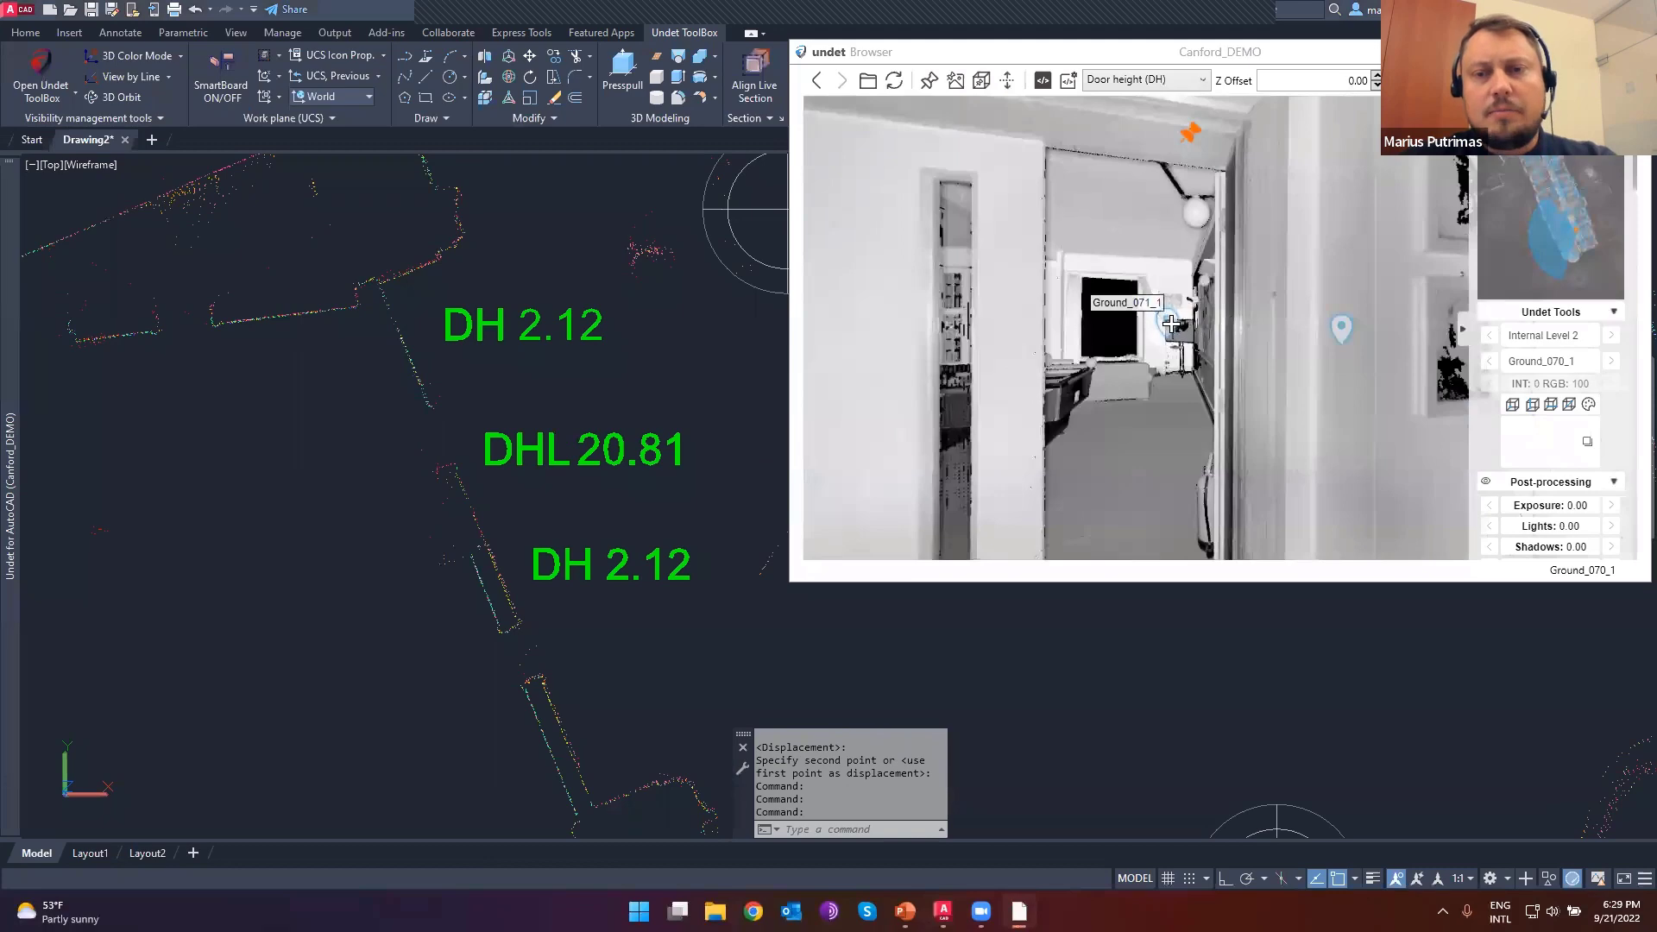
left_click(1185, 323)
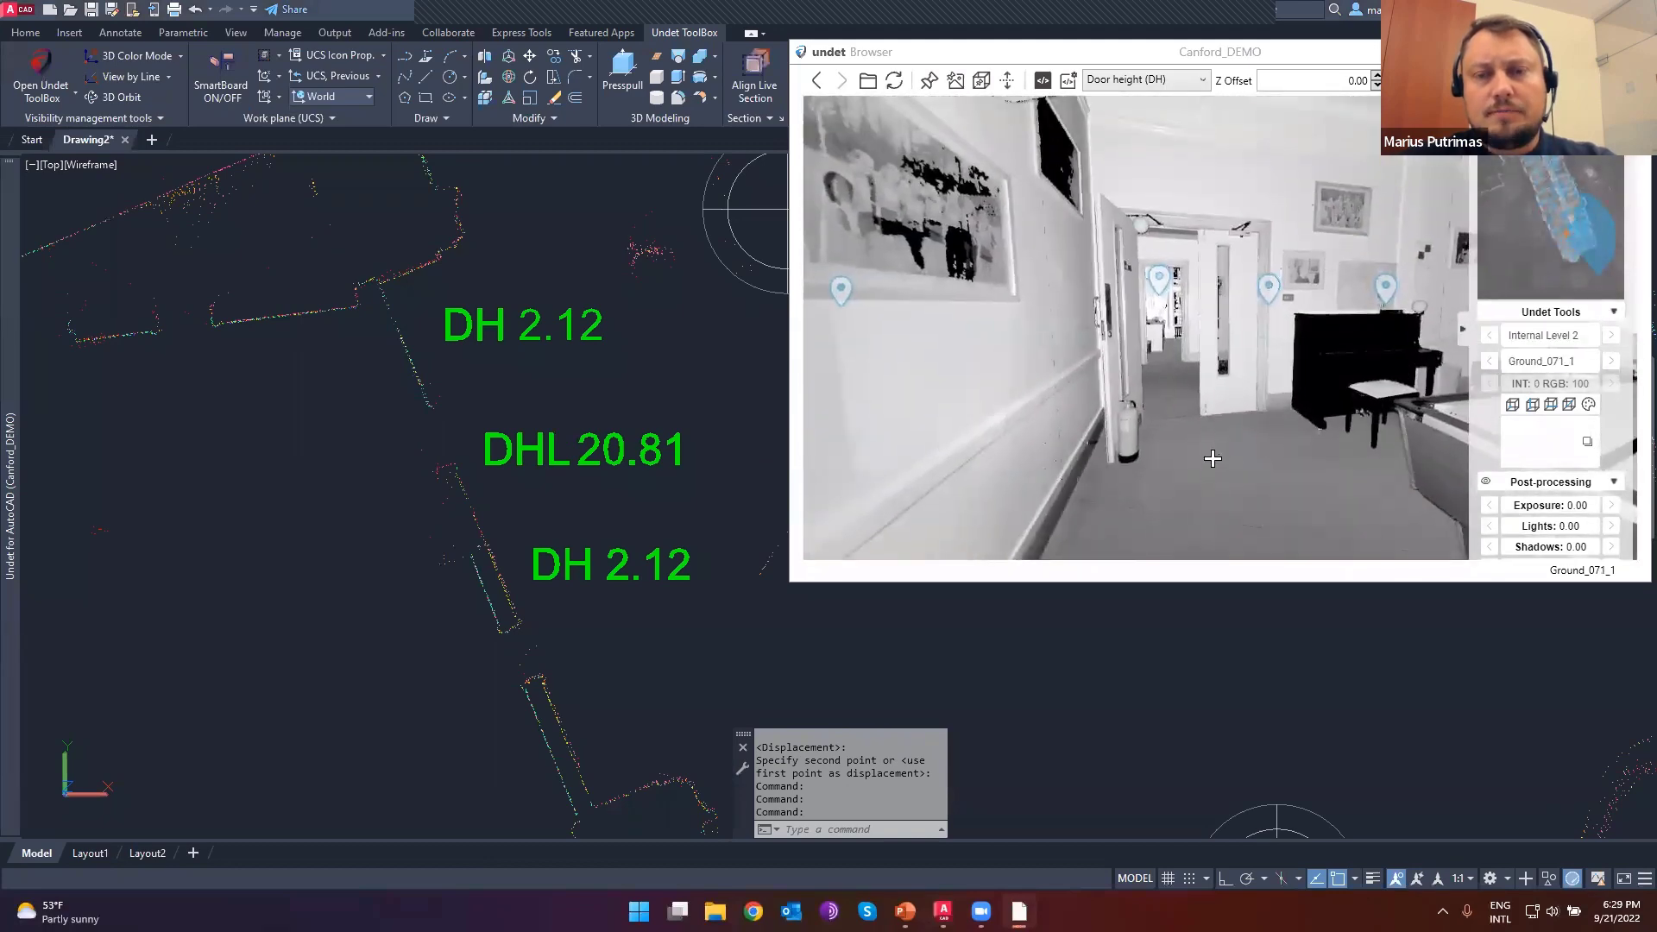
scroll(1211, 205, "up", 4)
left_click_drag(1203, 198, 1190, 355)
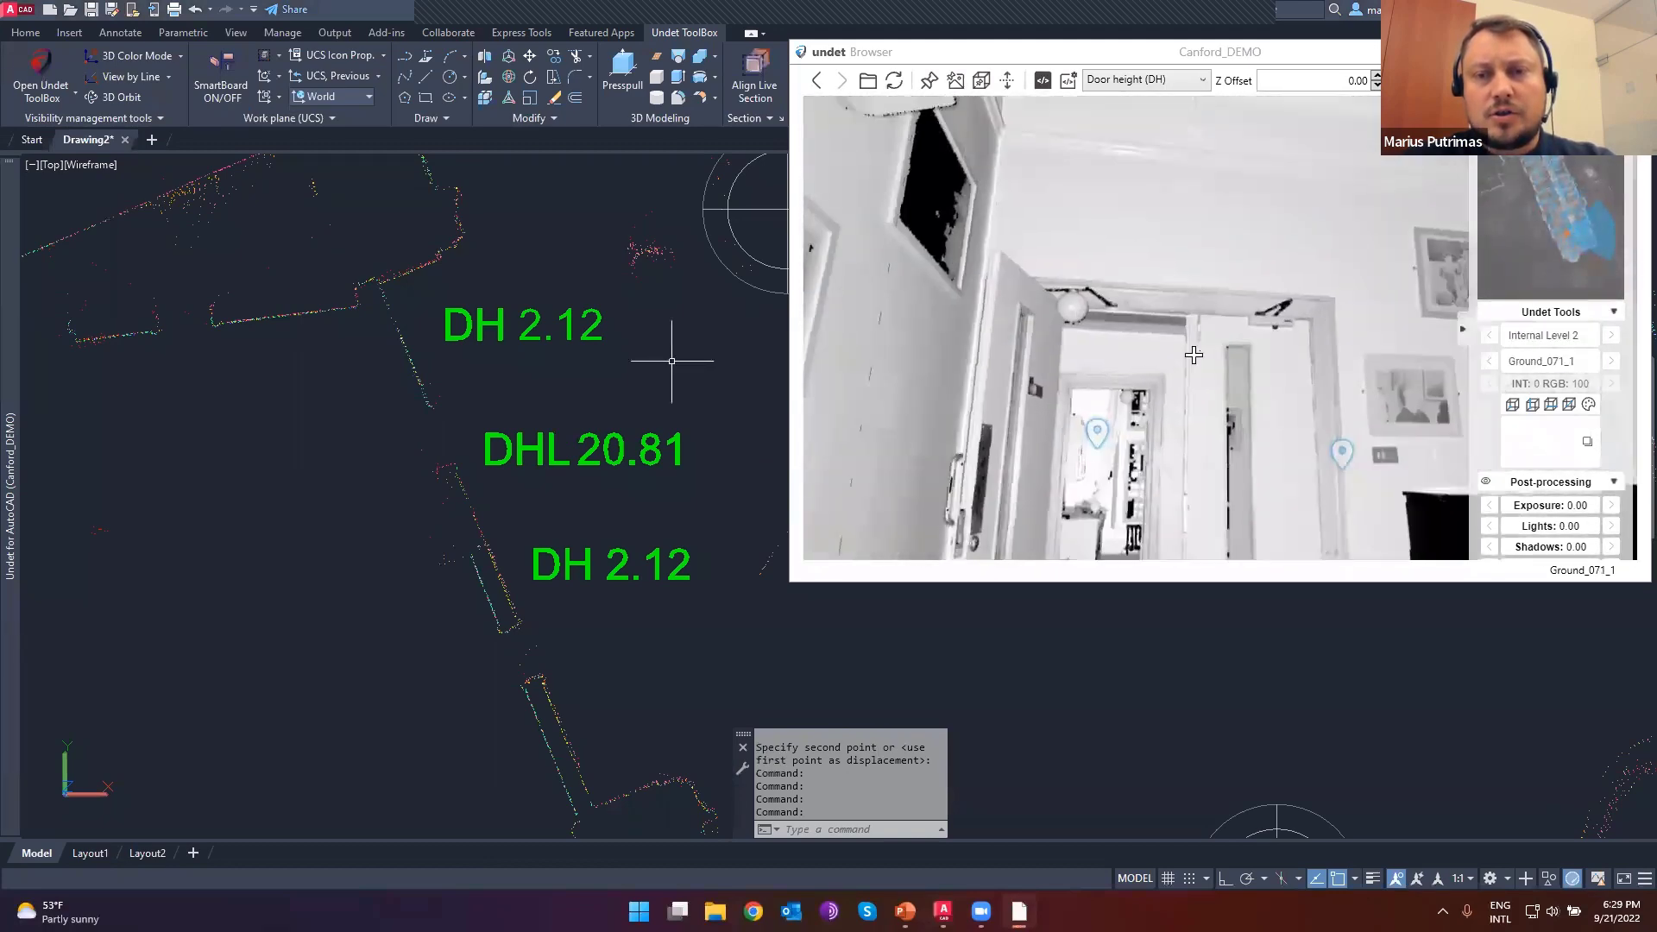
scroll(1189, 357, "up", 2)
scroll(1208, 336, "up", 3)
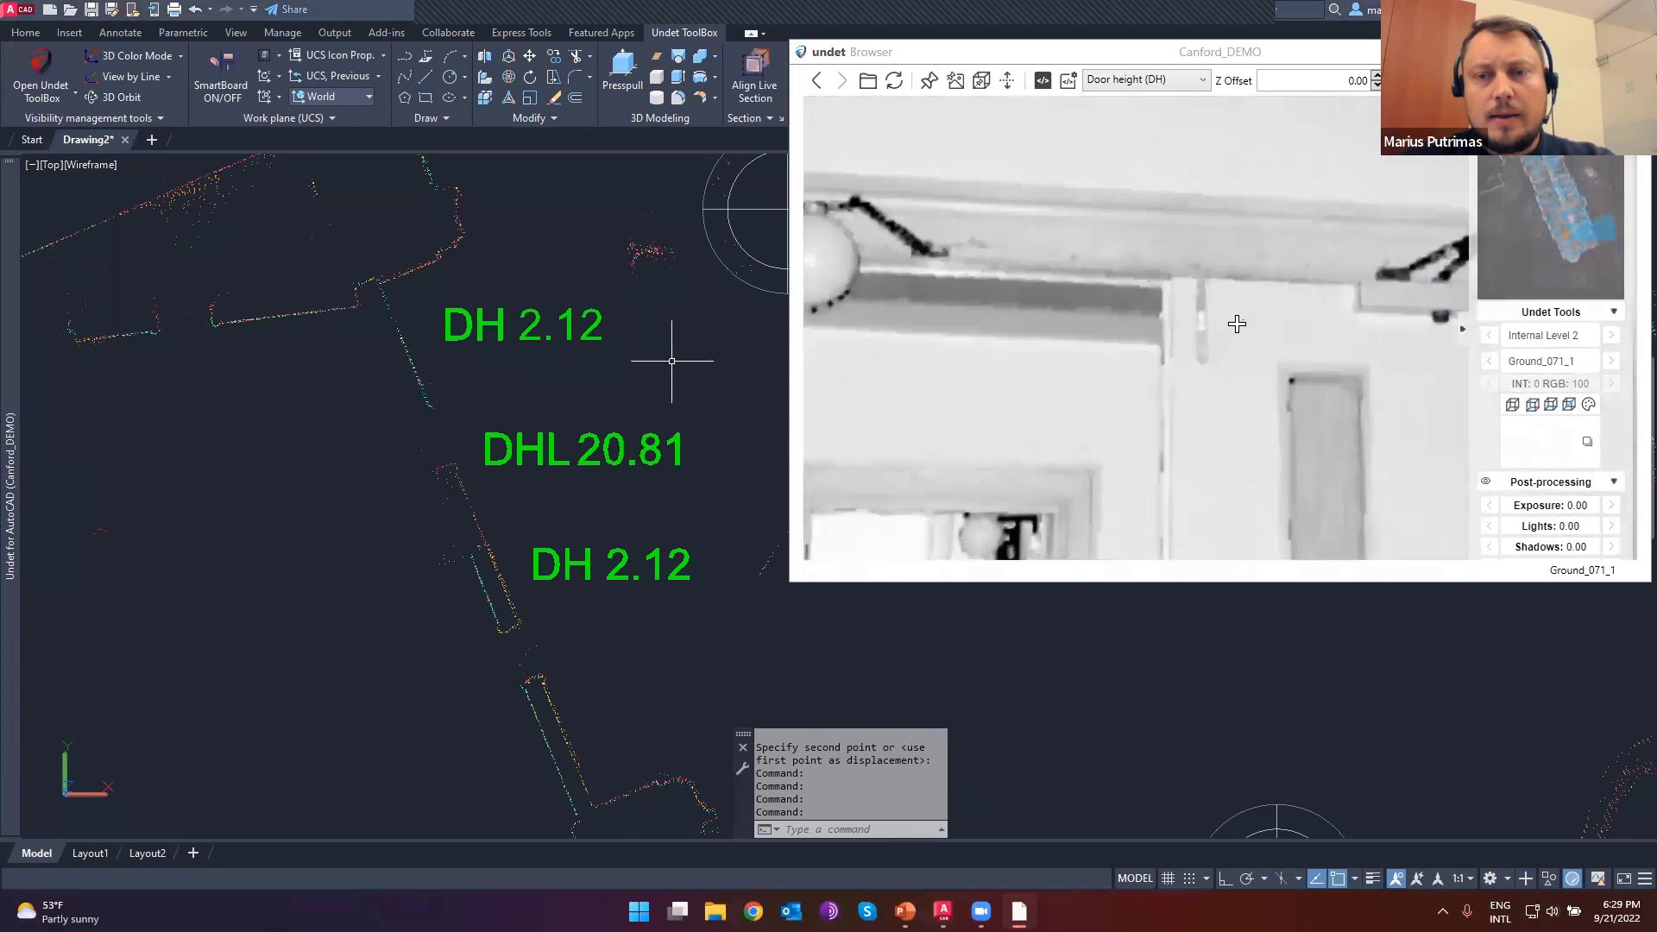
left_click(1226, 271)
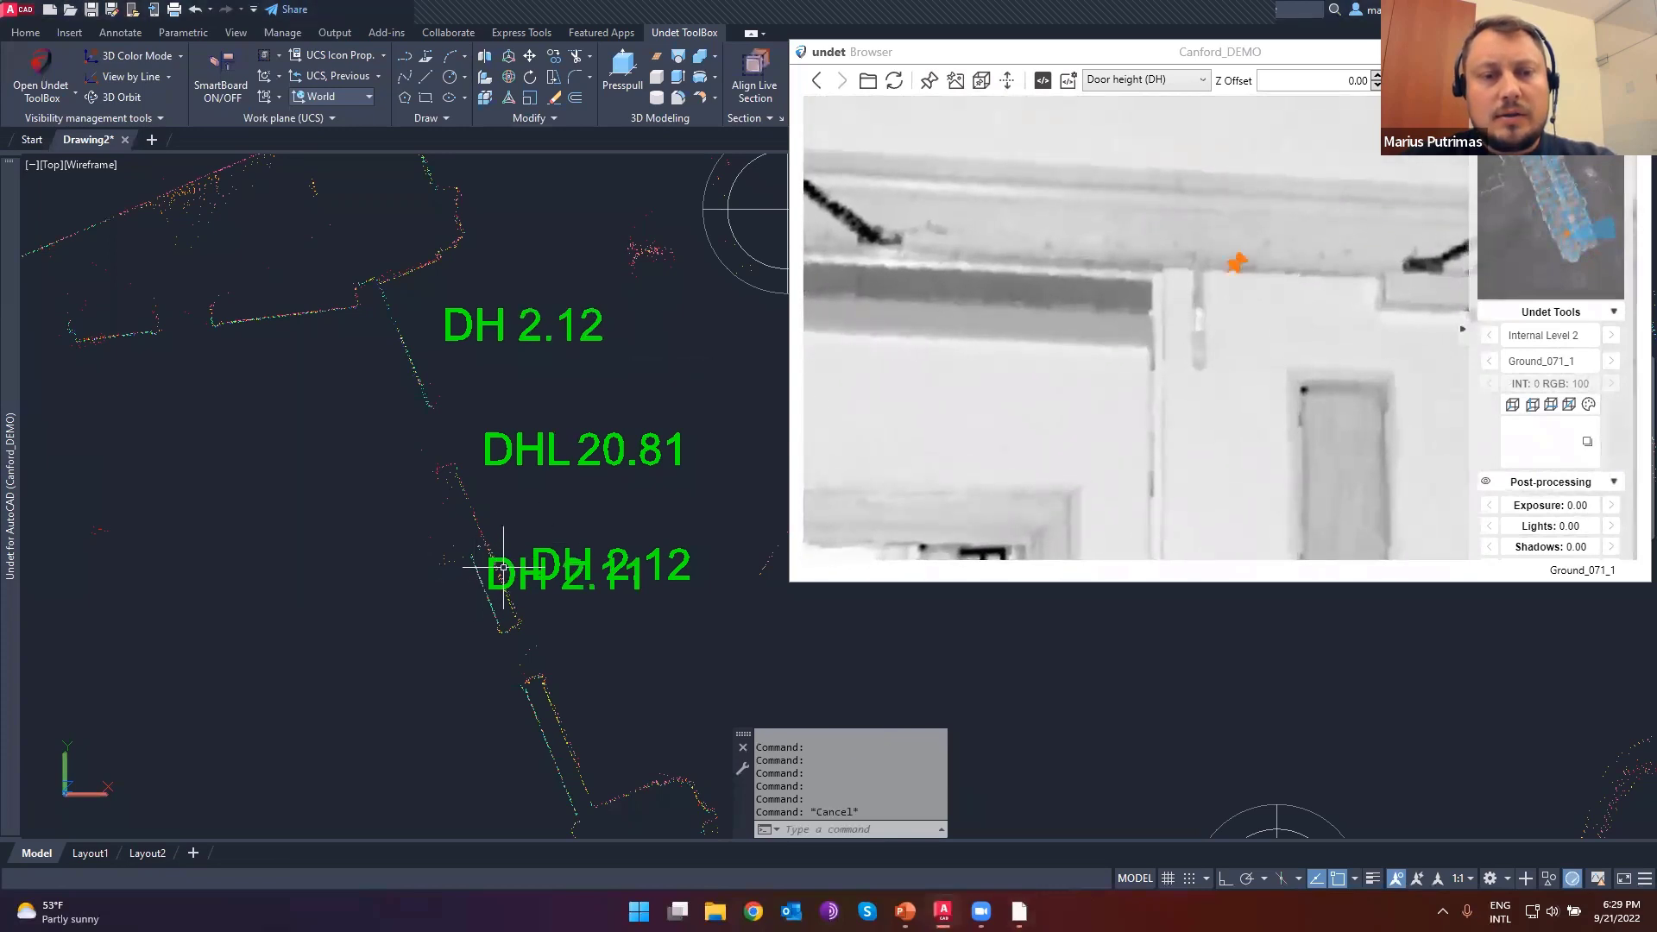
- Move the new door height label clear of the overlapping text, to just below the lower DH 2.12 label
left_click(474, 555)
left_click(481, 545)
type("m")
key("Return")
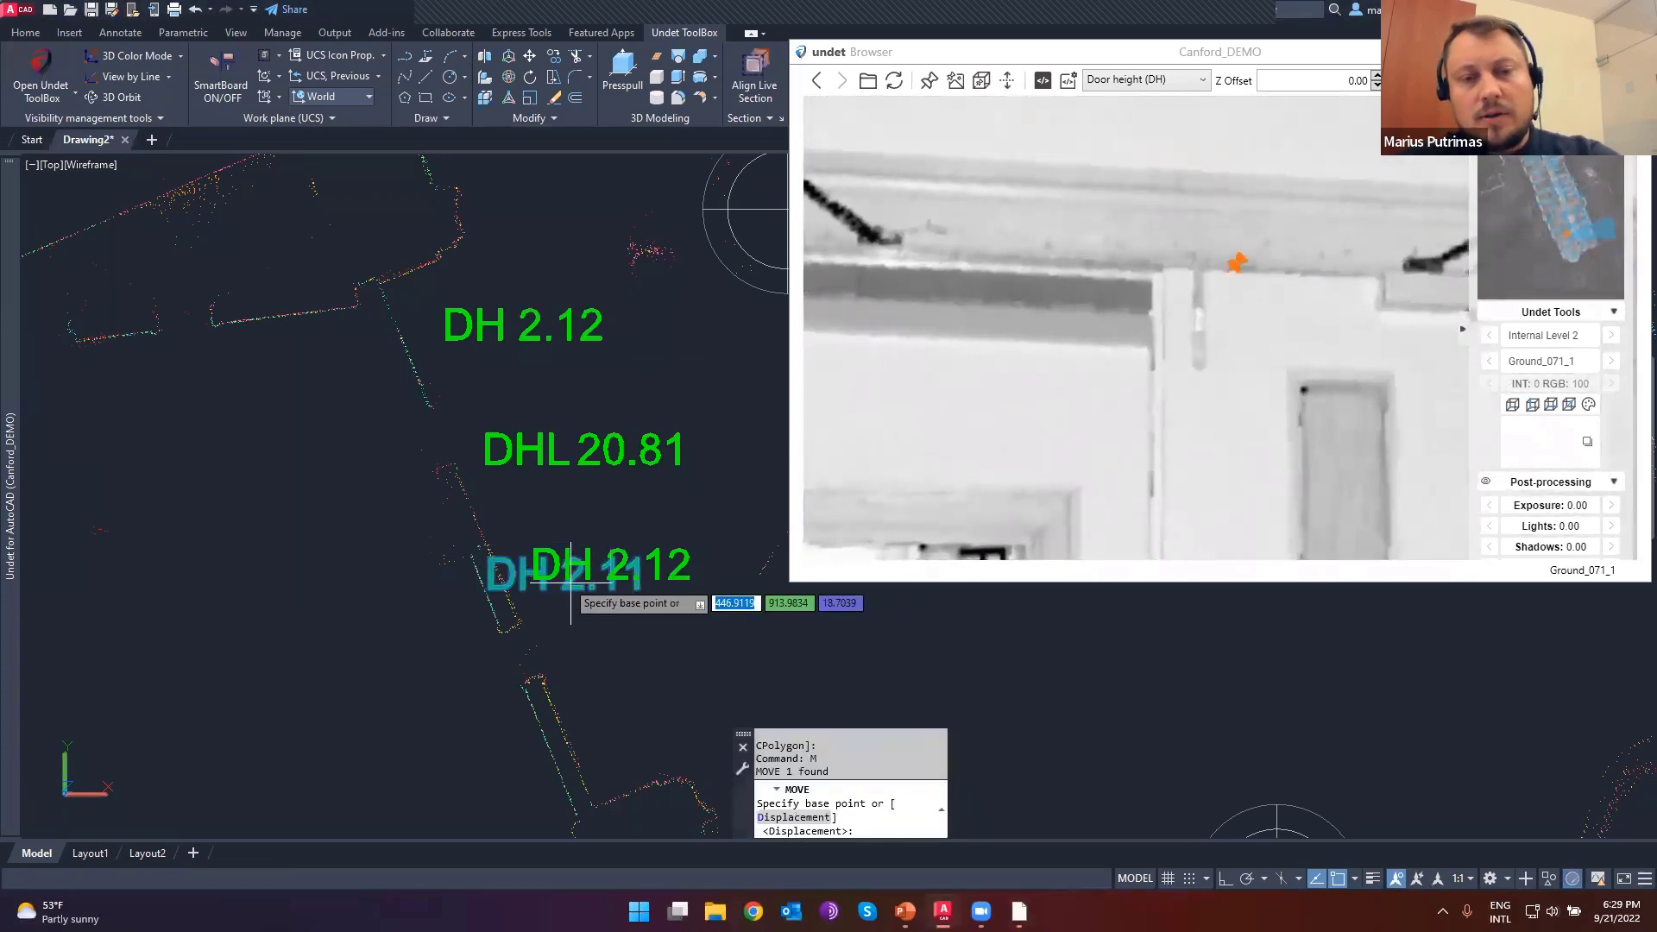
left_click(565, 578)
left_click(606, 621)
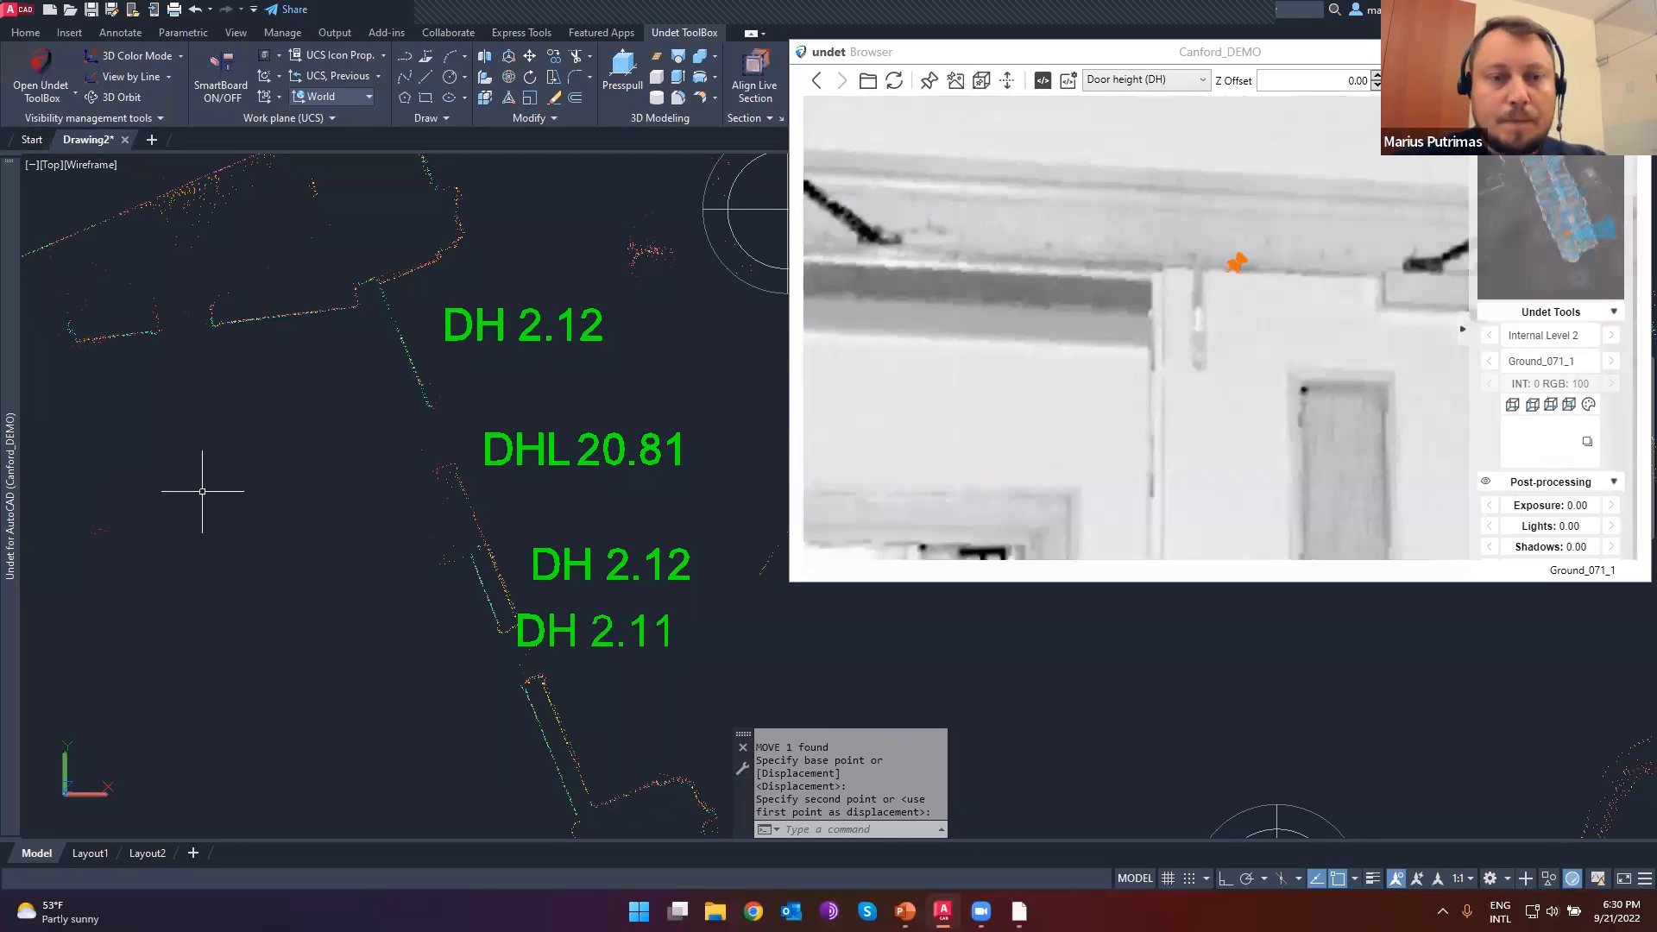
scroll(580, 523, "down", 5)
left_click(568, 477)
key("Escape")
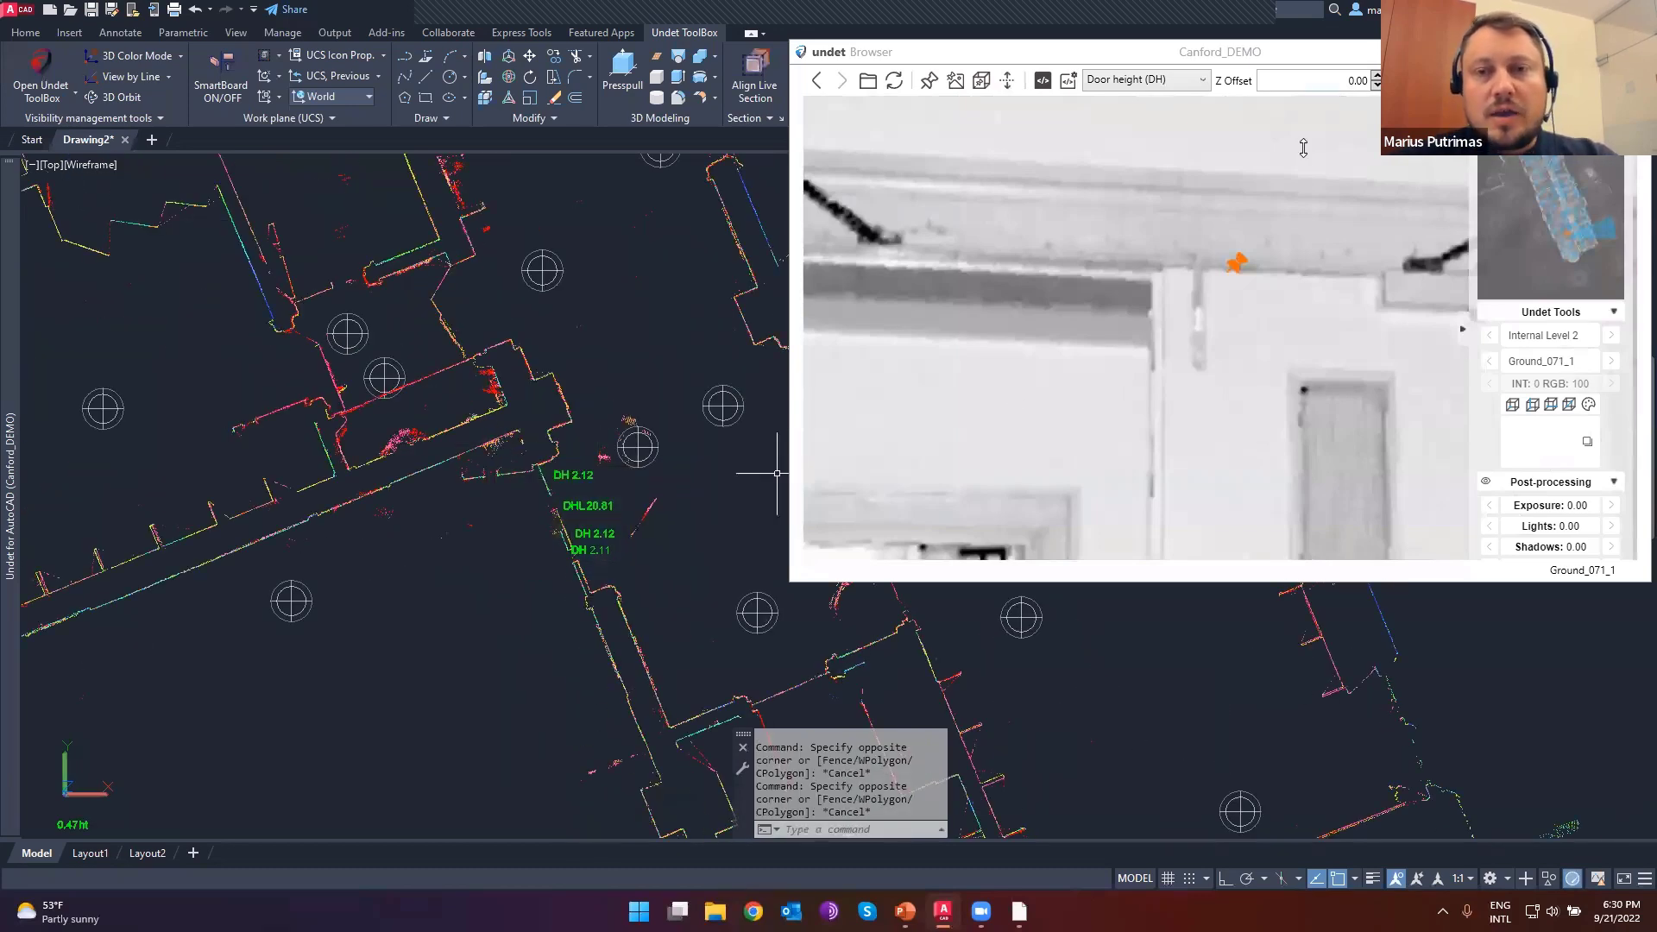
left_click(455, 680)
middle_click_drag(250, 680, 373, 414)
left_click(322, 702)
- Place a Floor to ceiling height label for the large room by picking its ceiling in the scan, and check it in the drawing
left_click(1166, 79)
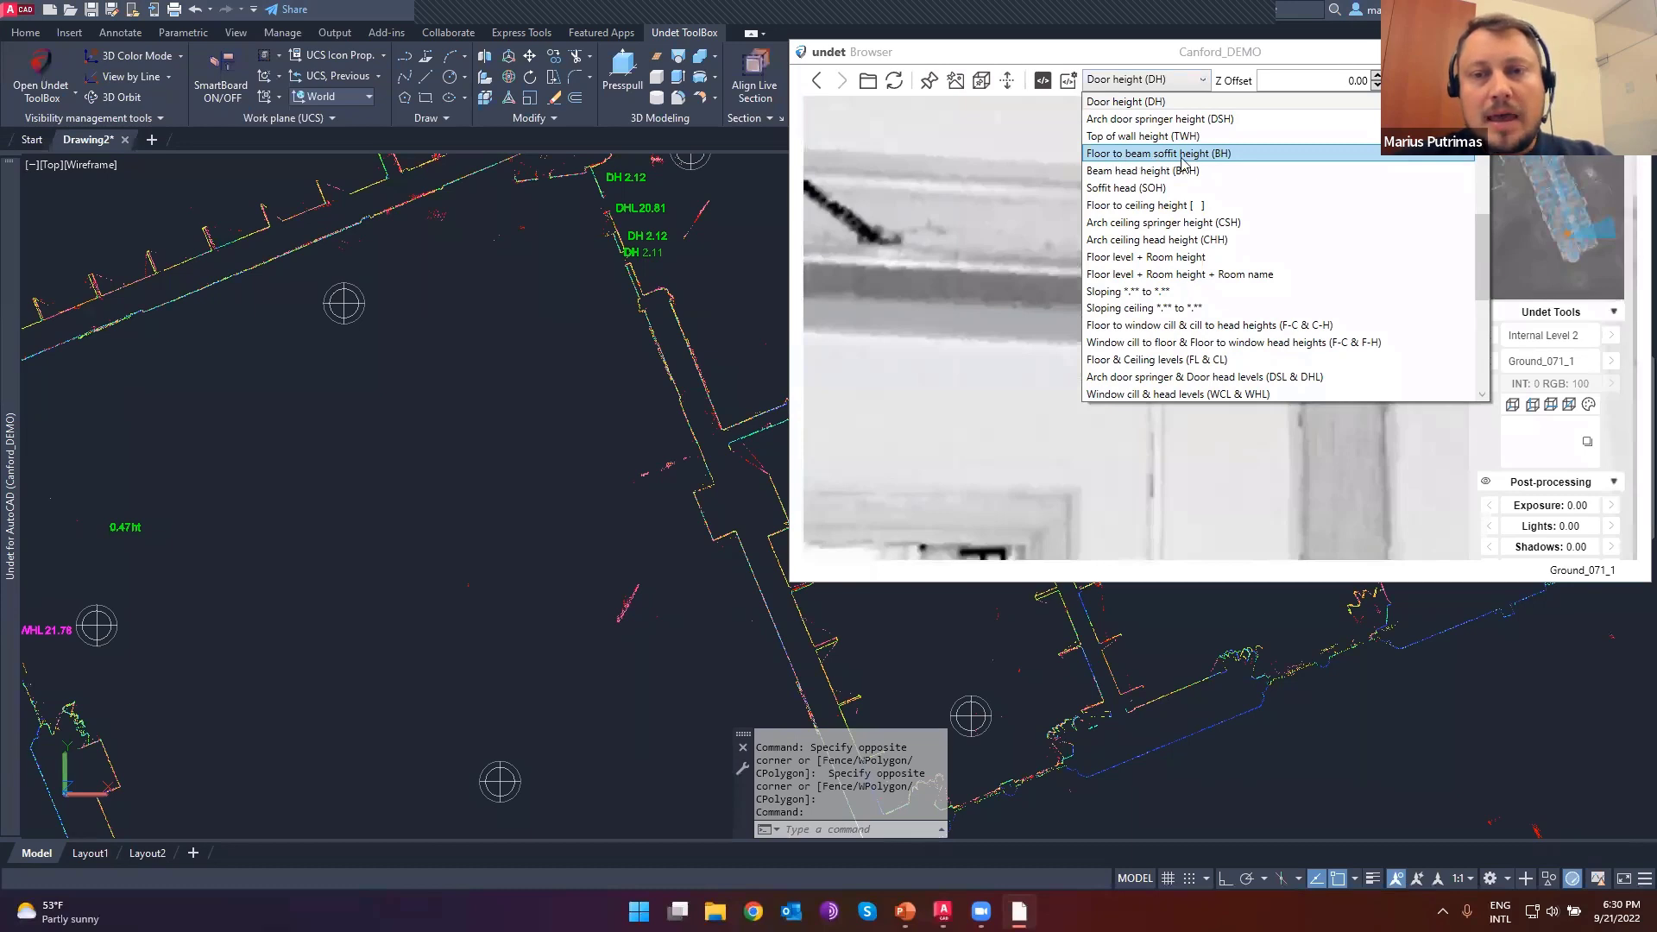
left_click(1128, 210)
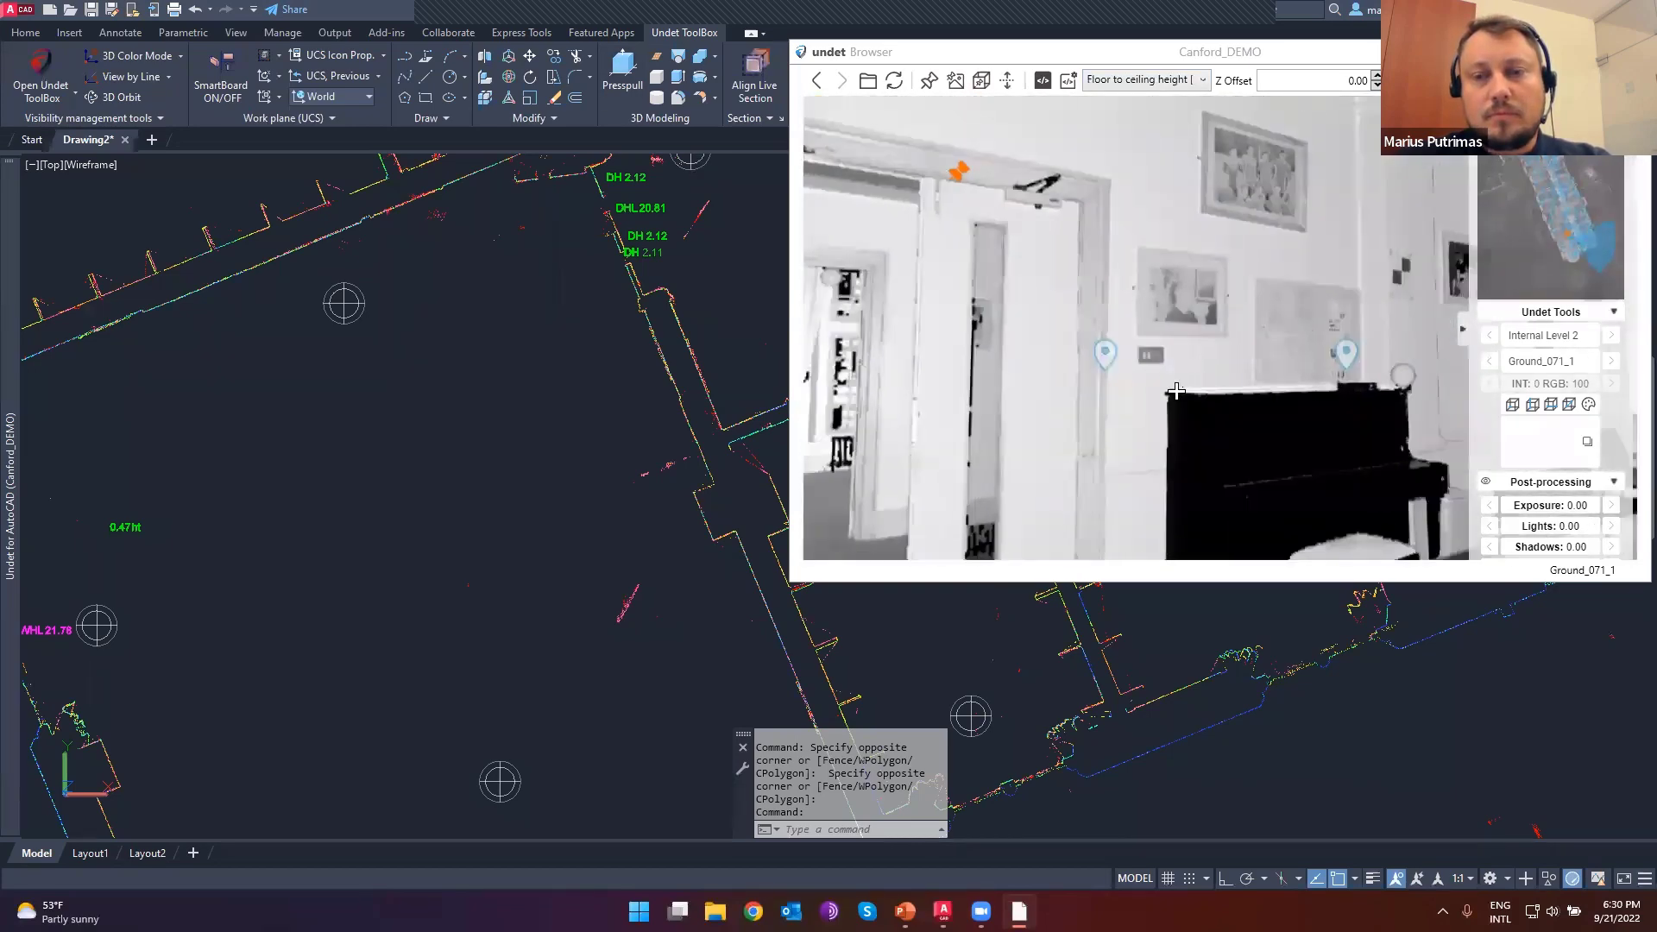
left_click_drag(1176, 391, 788, 318)
left_click_drag(1277, 466, 1061, 307)
mouse_move(1328, 354)
left_mouse_down()
mouse_move(1093, 470)
mouse_move(1194, 267)
left_mouse_up()
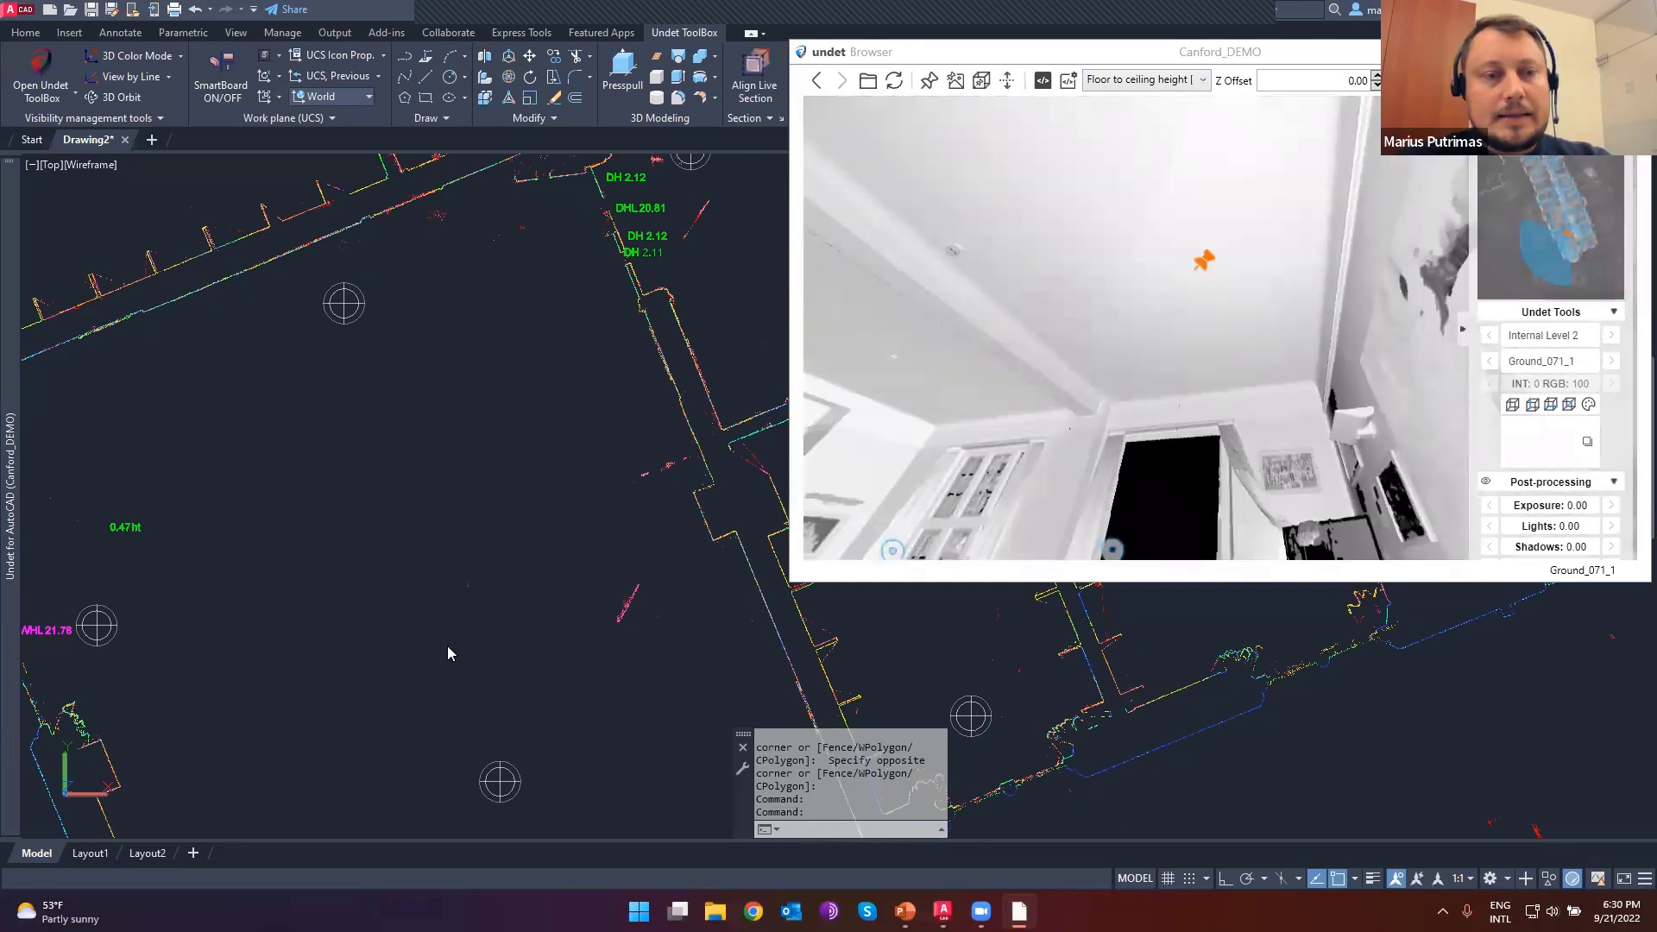
scroll(120, 377, "up", 4)
scroll(614, 440, "down", 2)
middle_click_drag(595, 470, 288, 349)
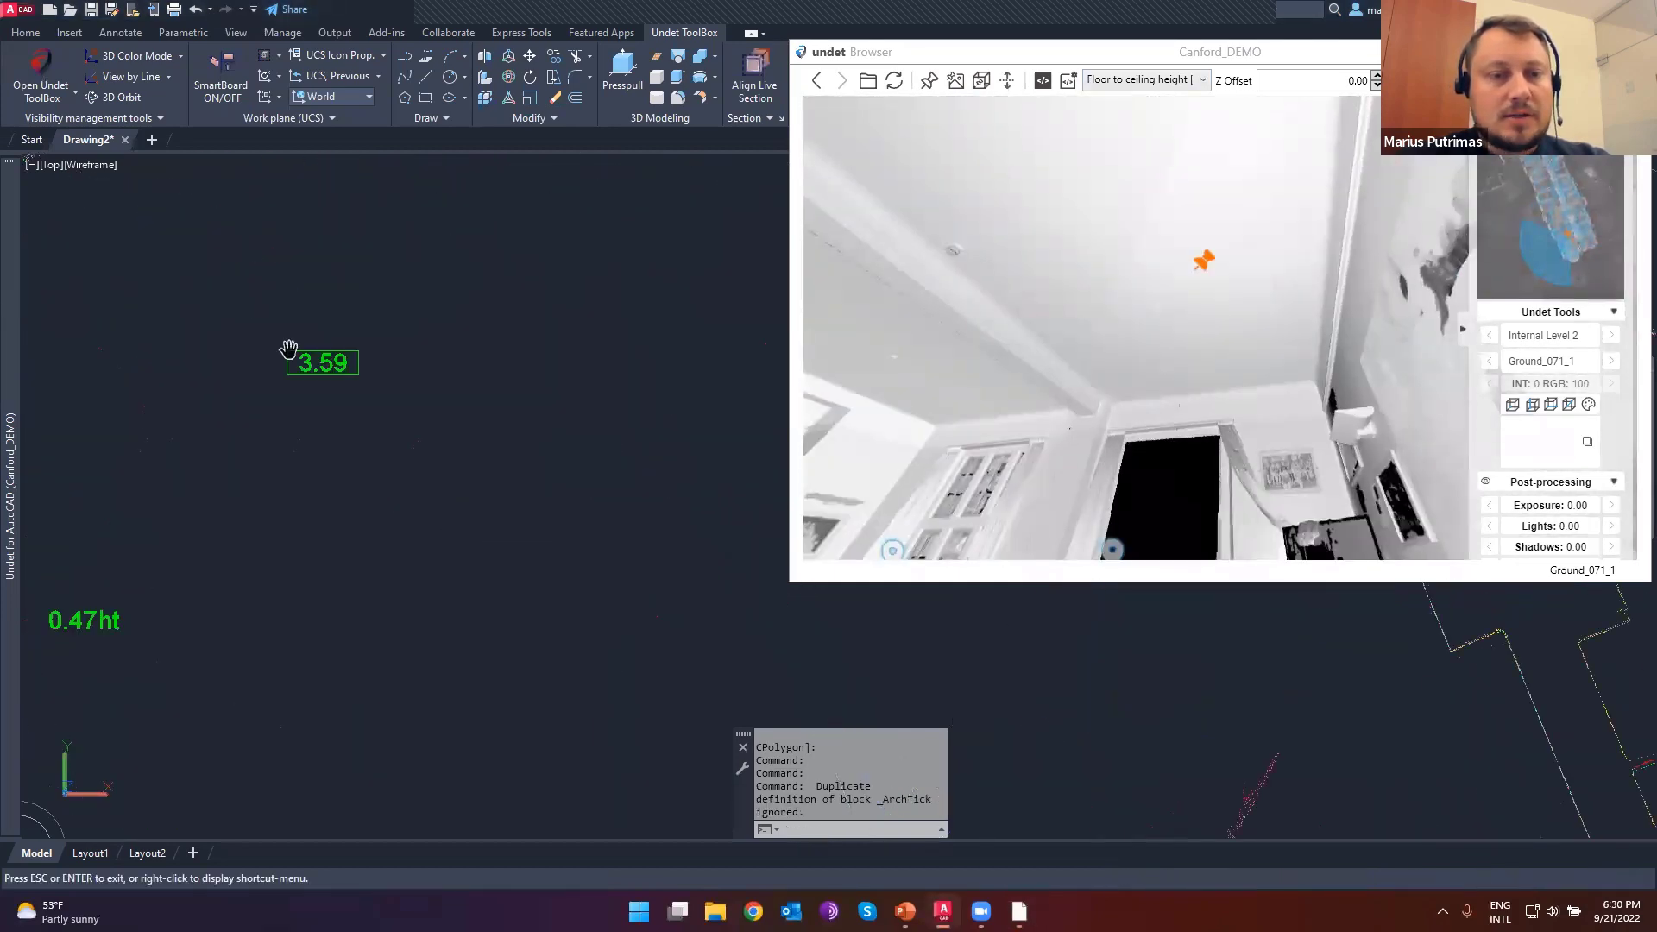
scroll(289, 346, "up", 3)
left_click(323, 371)
key("Escape")
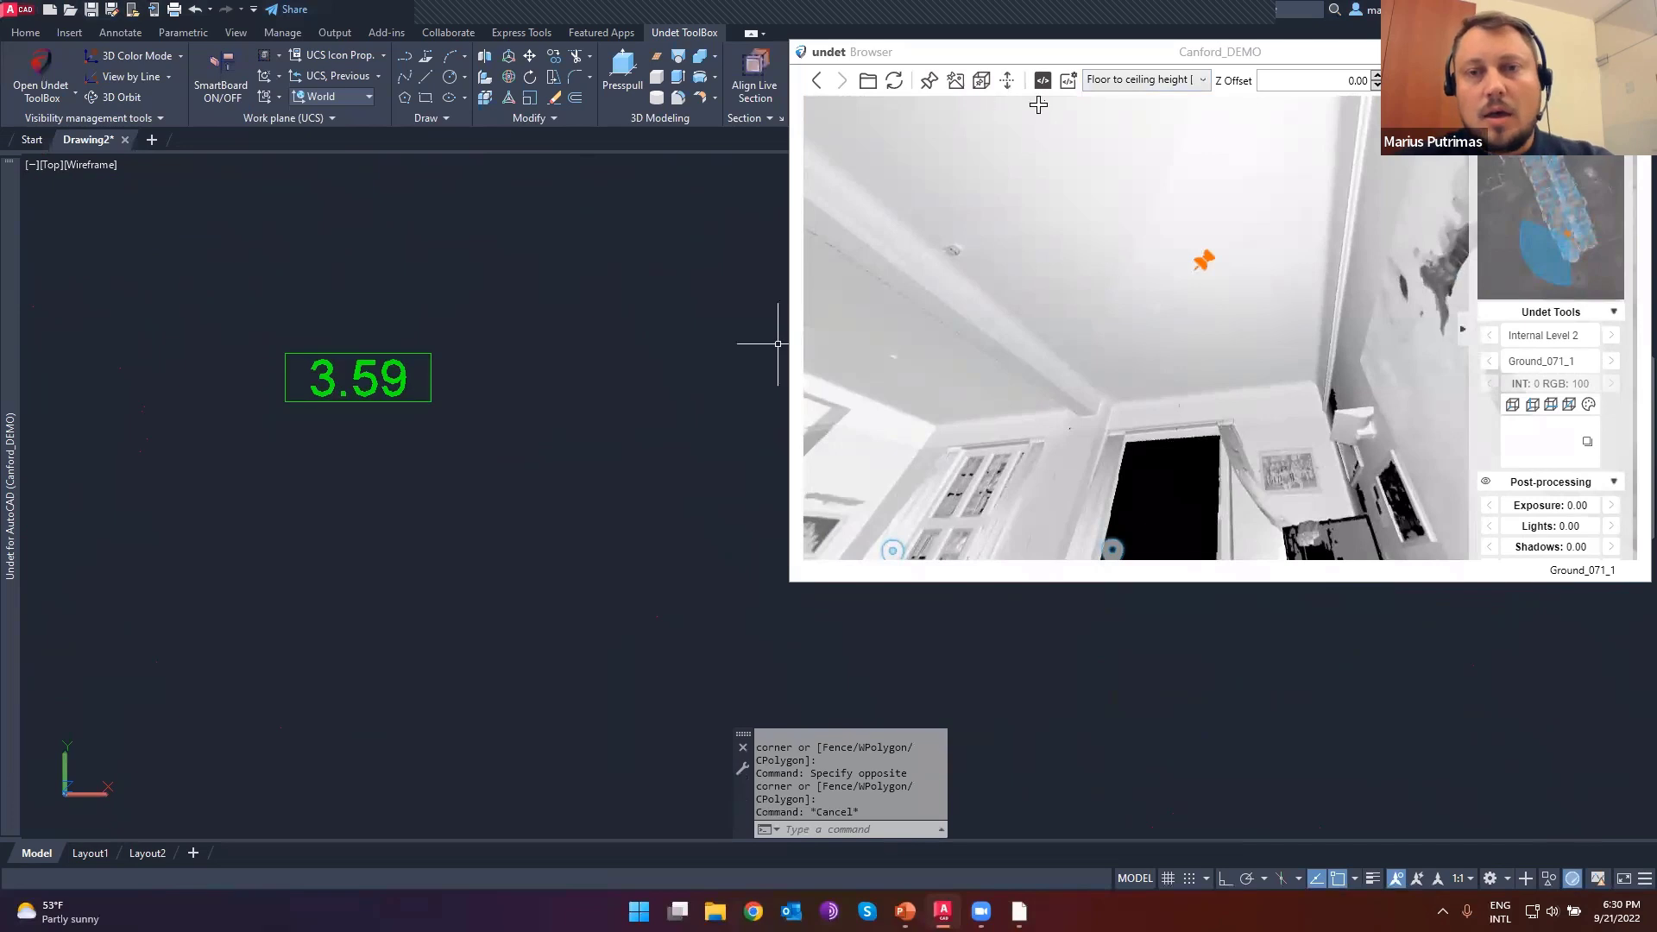
- Place a Floor level + Room height label for the same room using points on its floor and ceiling in the scan
left_click(1159, 80)
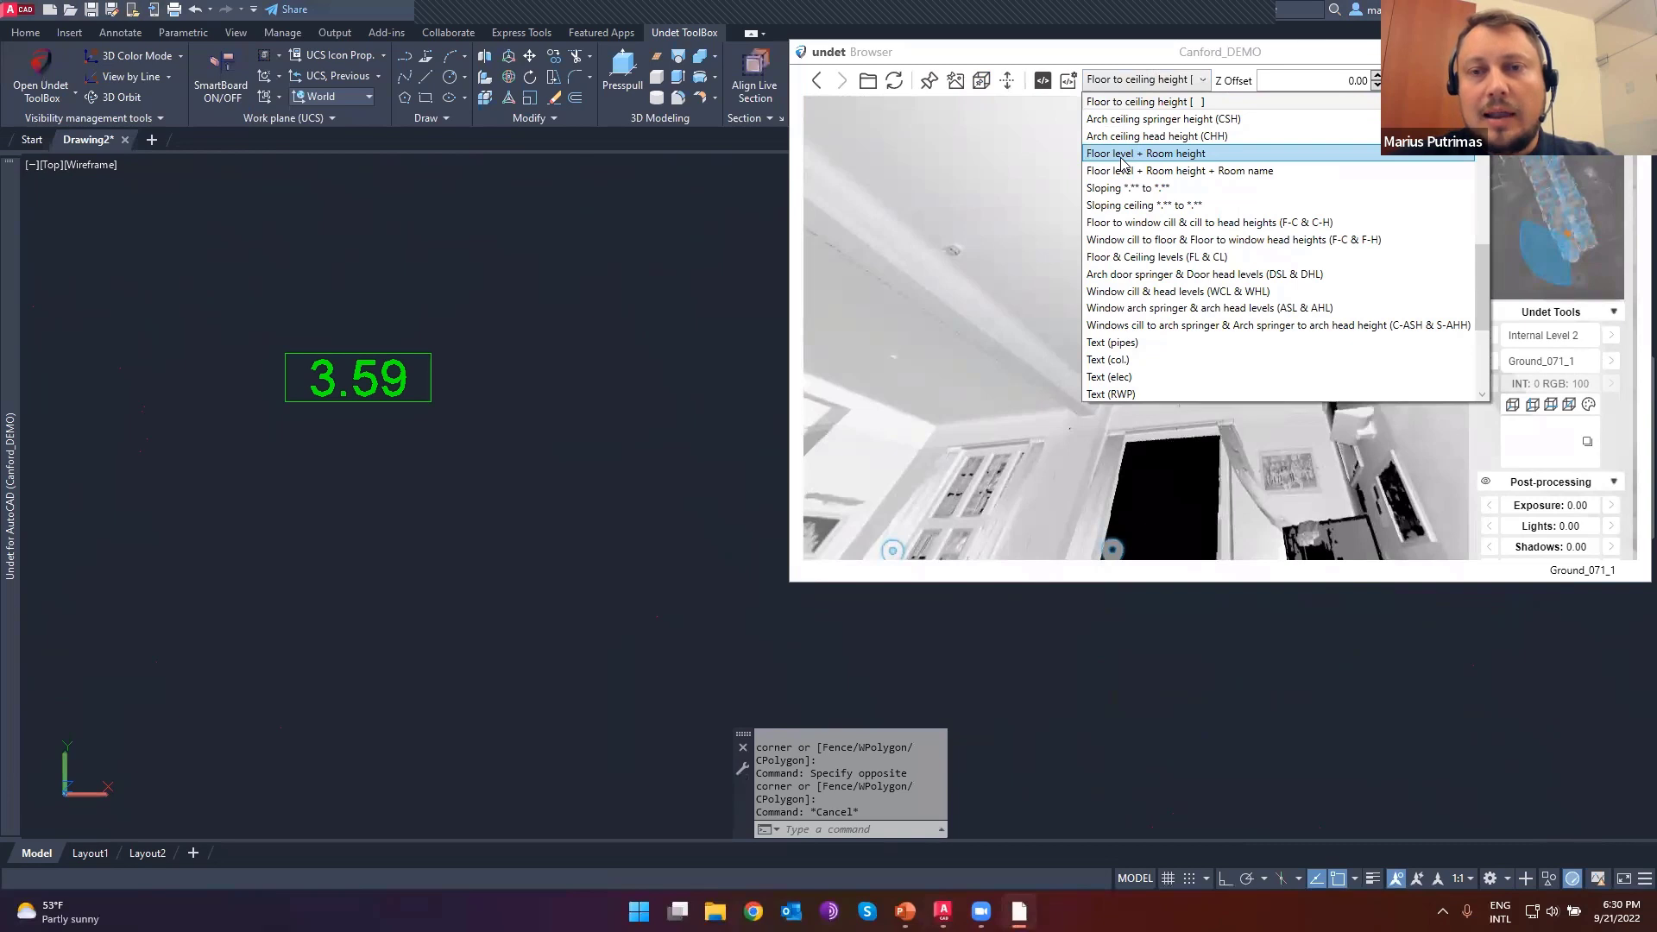
left_click(1164, 161)
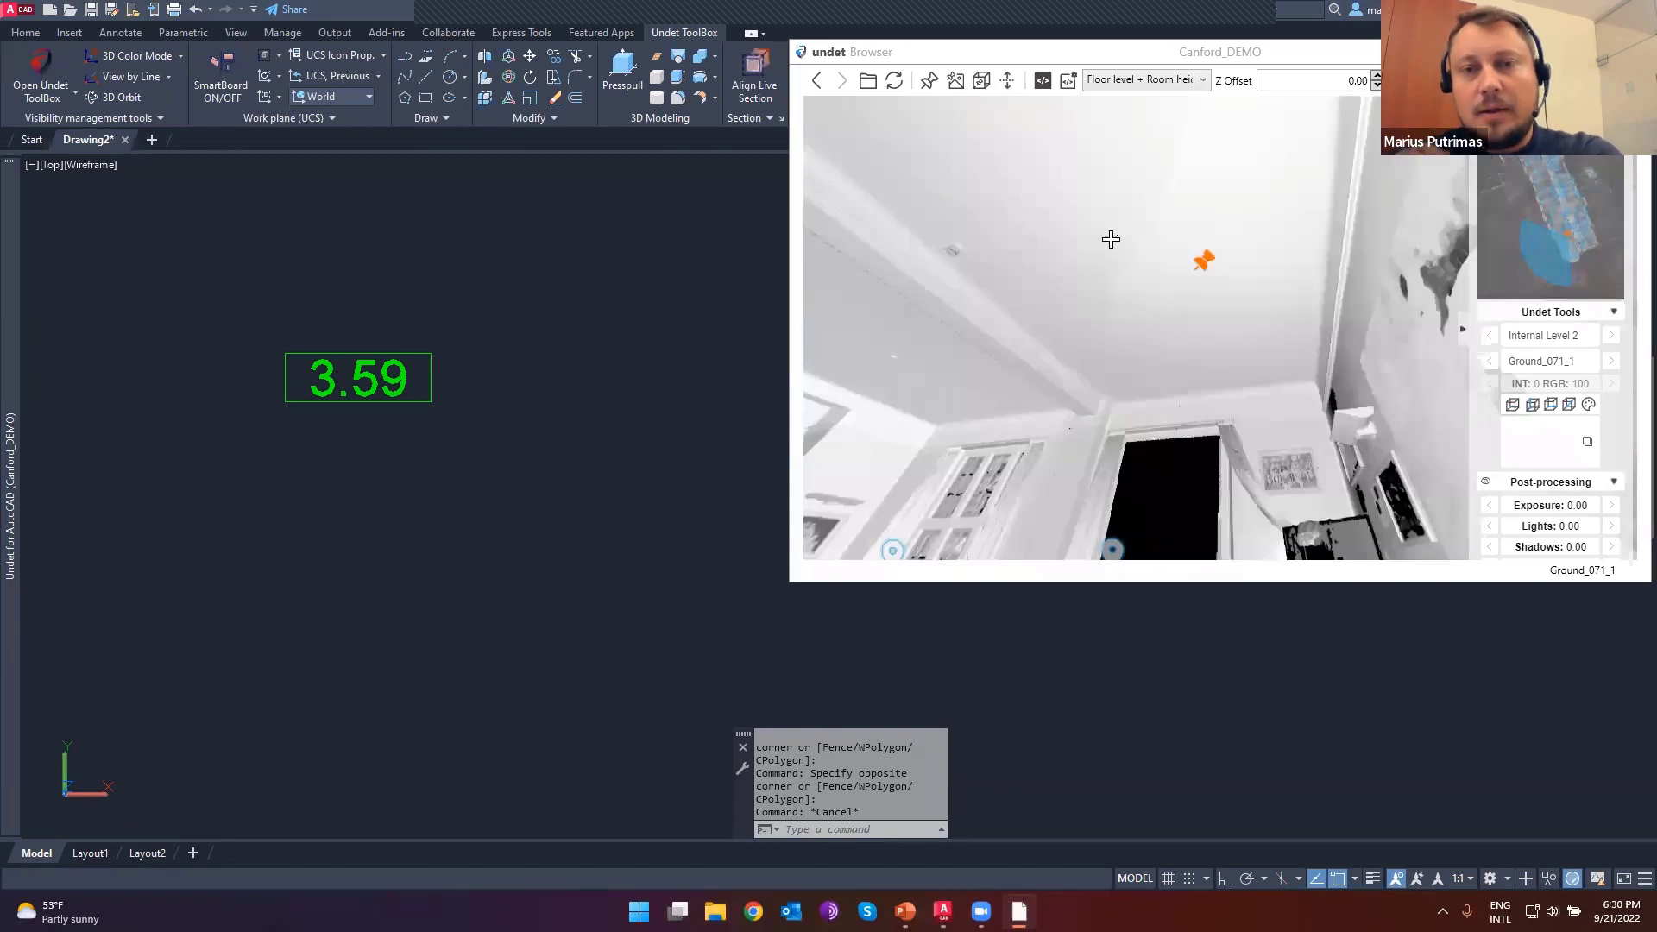
left_click(1051, 375)
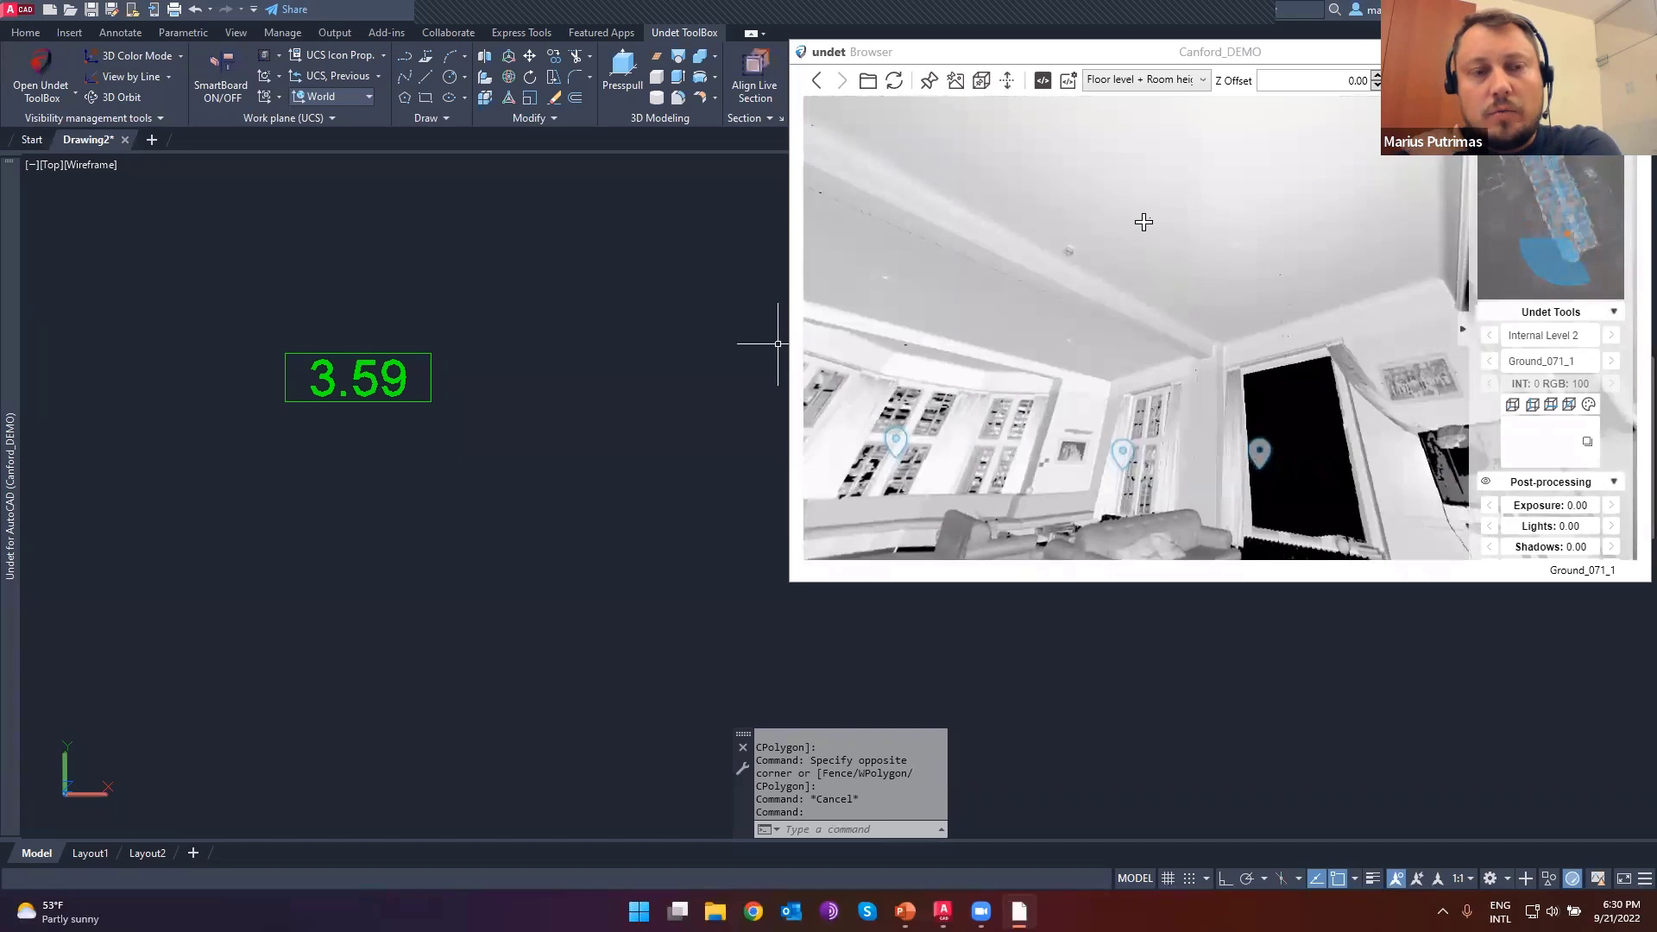
left_click(1143, 222)
scroll(417, 564, "down", 4)
scroll(554, 671, "up", 3)
scroll(597, 672, "up", 3)
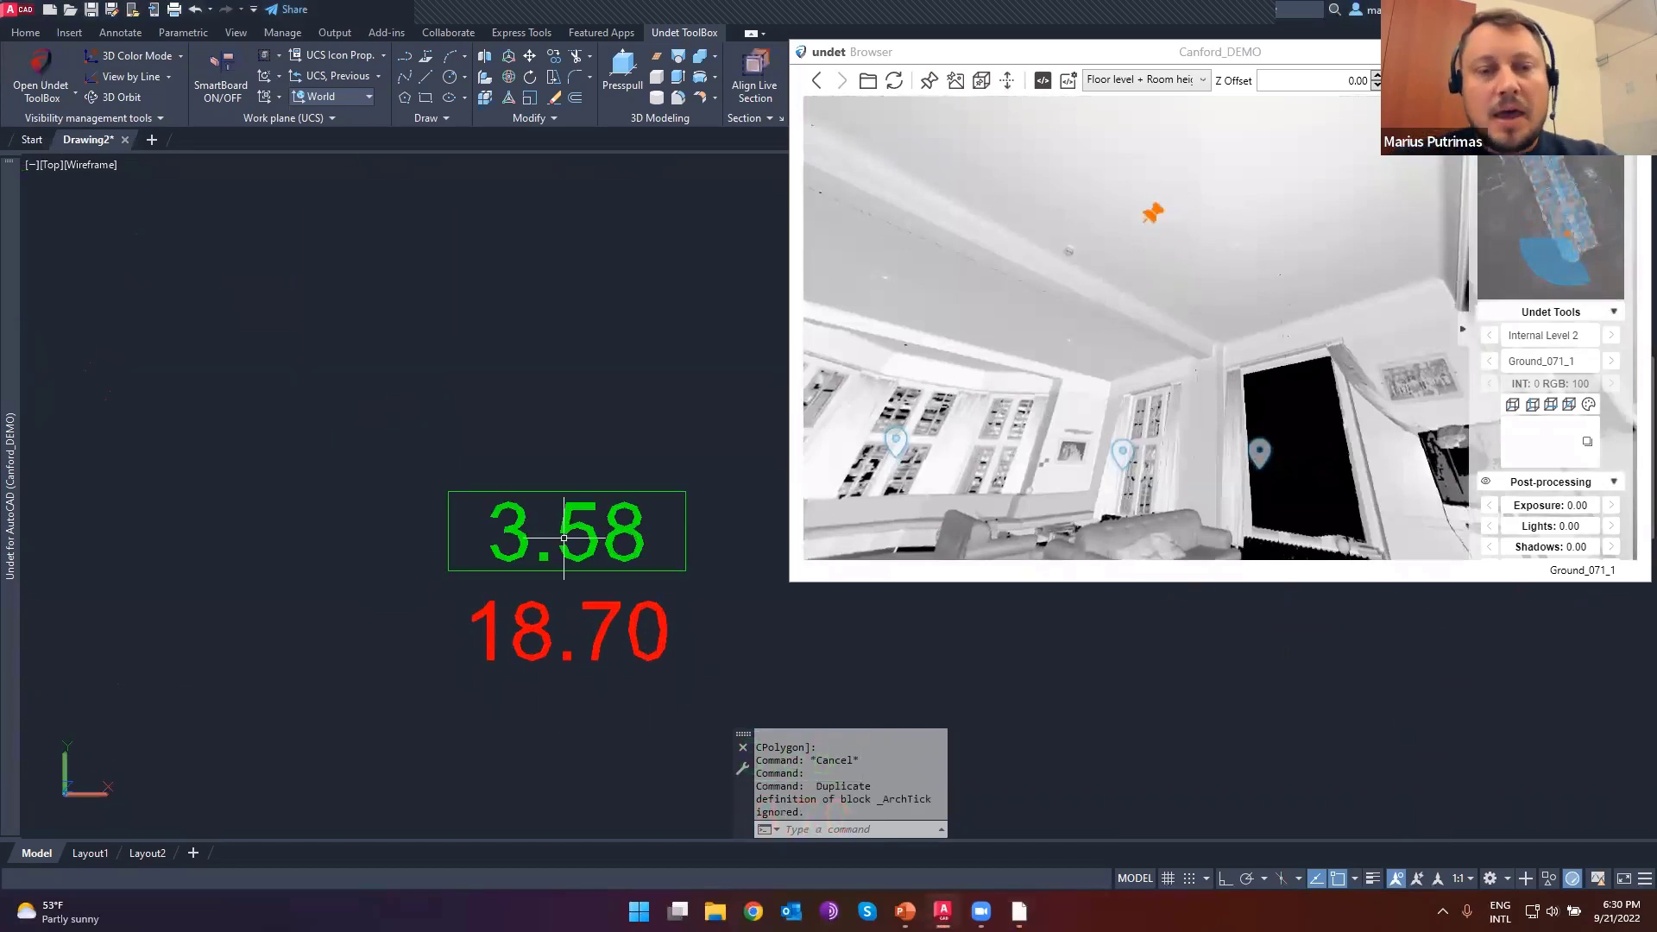
- Place a Floor level + Room height + Room name label using floor and ceiling points in the scan, and check the label block
left_click(1168, 79)
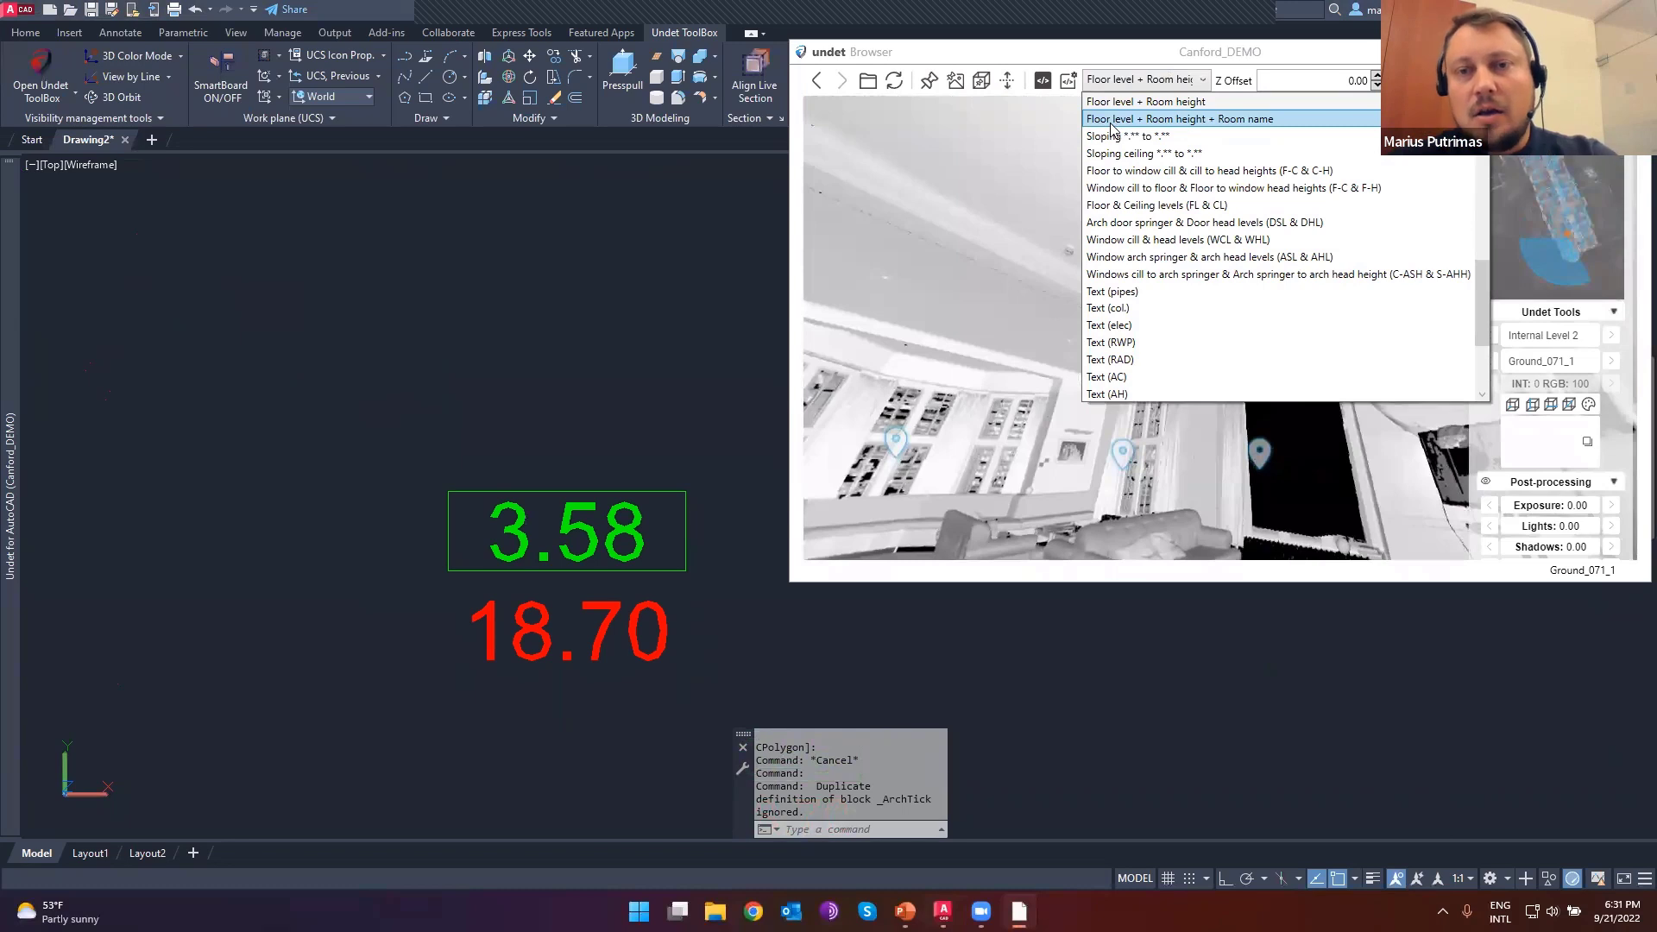
left_click(1208, 119)
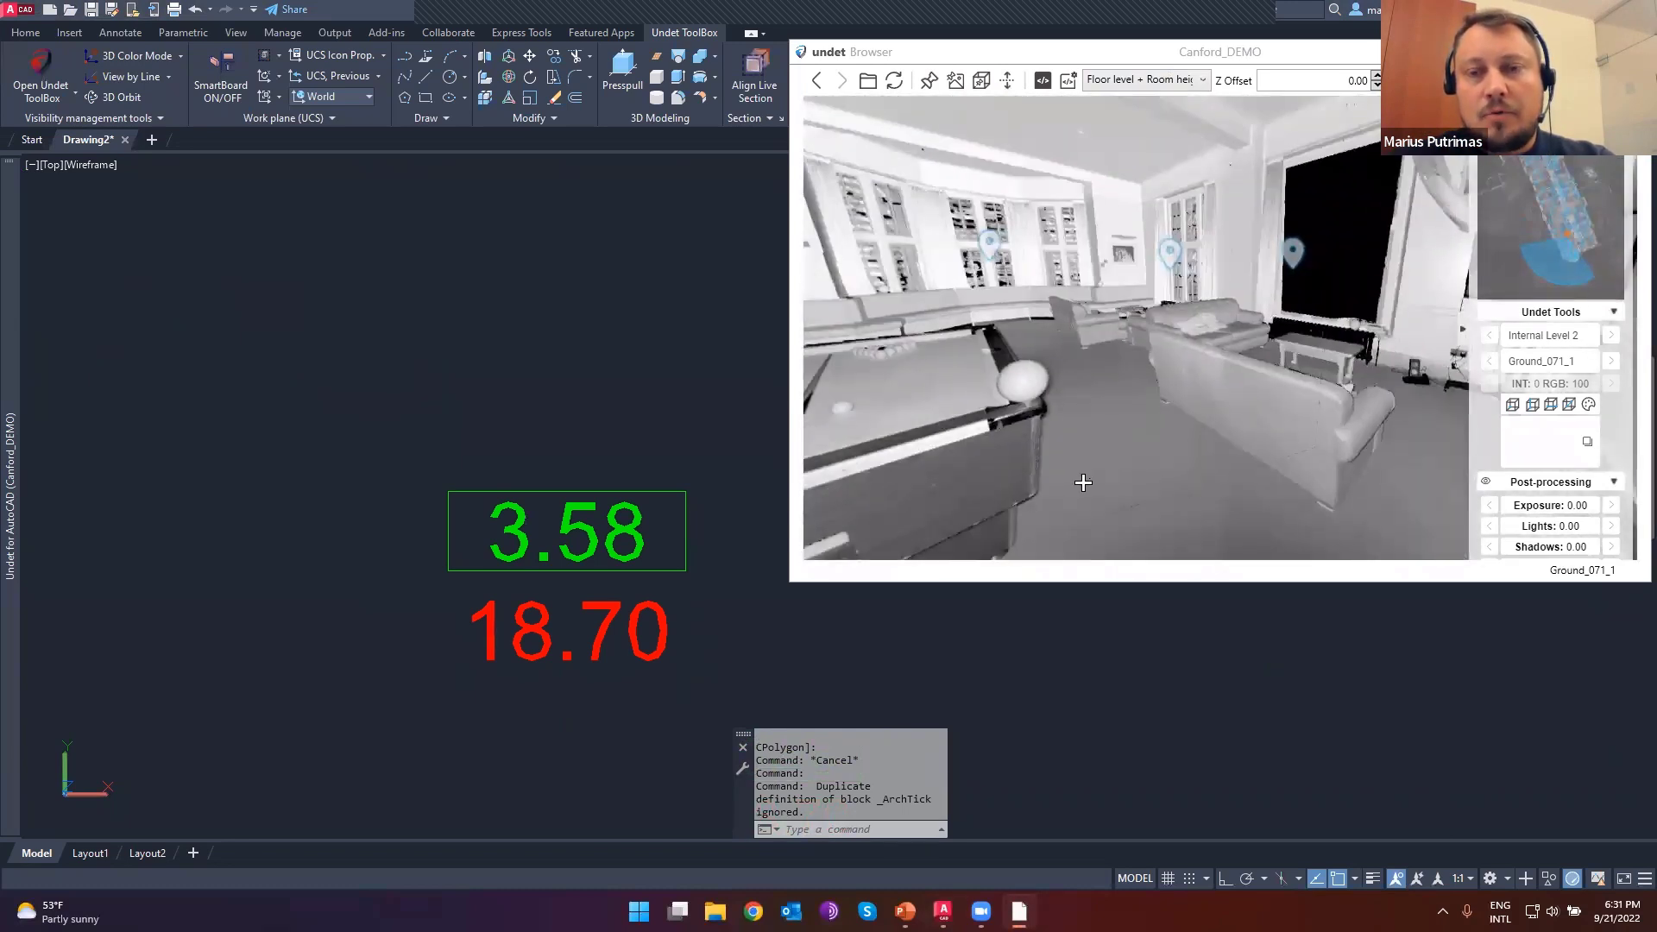
left_click(1083, 483)
left_click_drag(1255, 194, 1207, 335)
left_click(1252, 186)
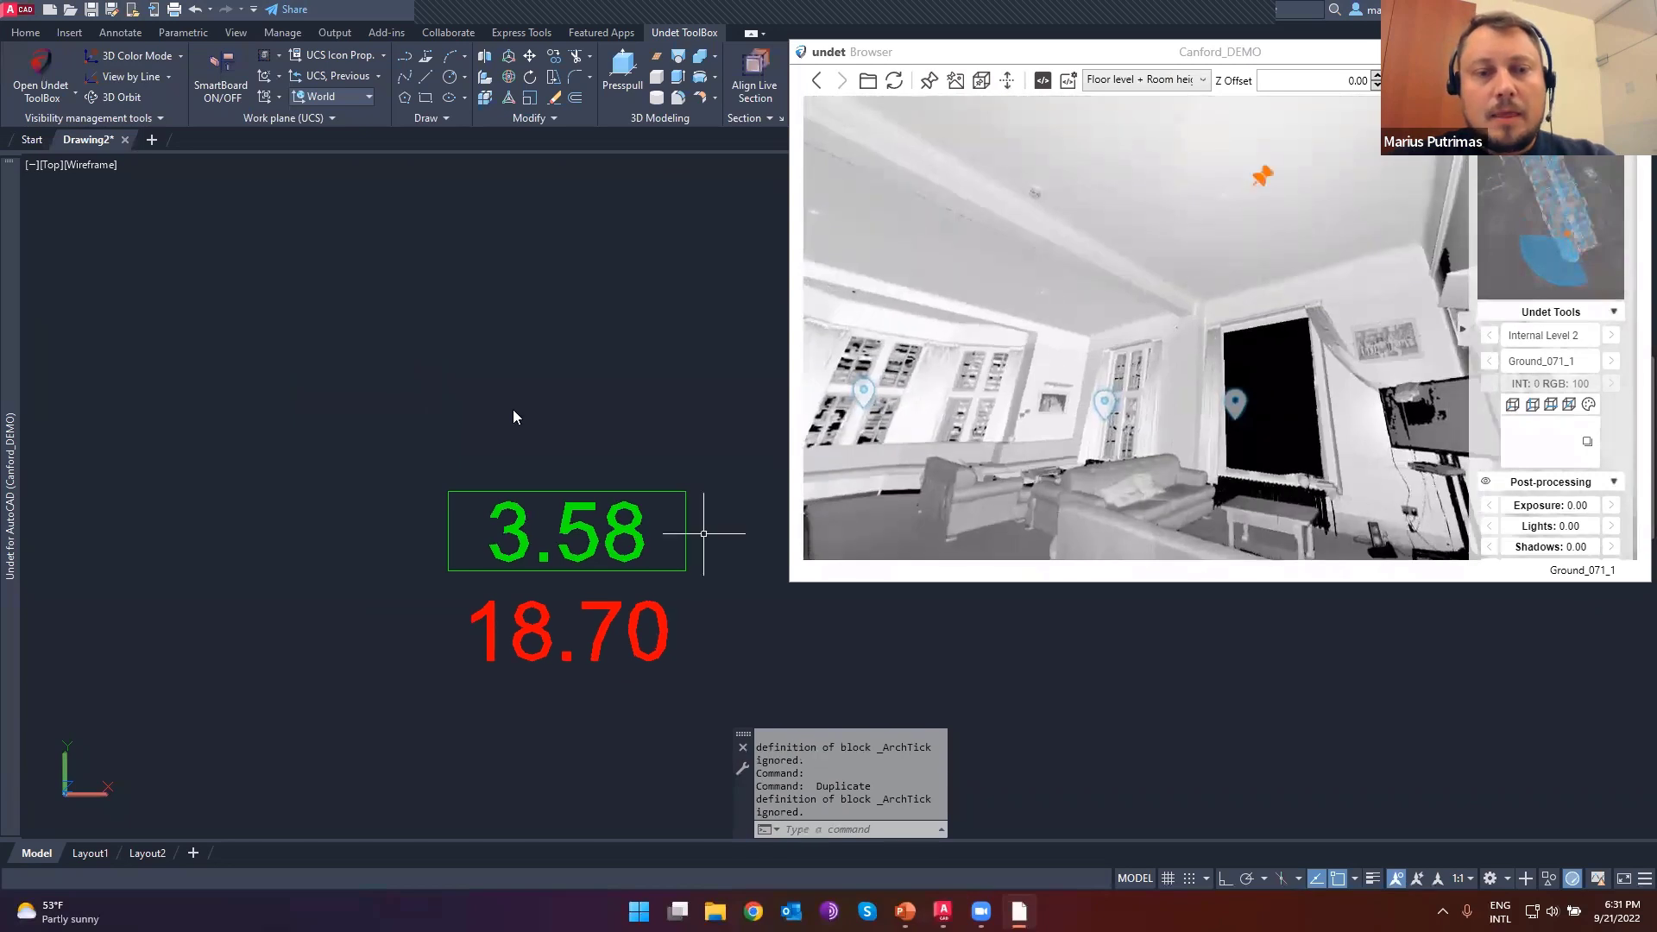
scroll(491, 447, "up", 3)
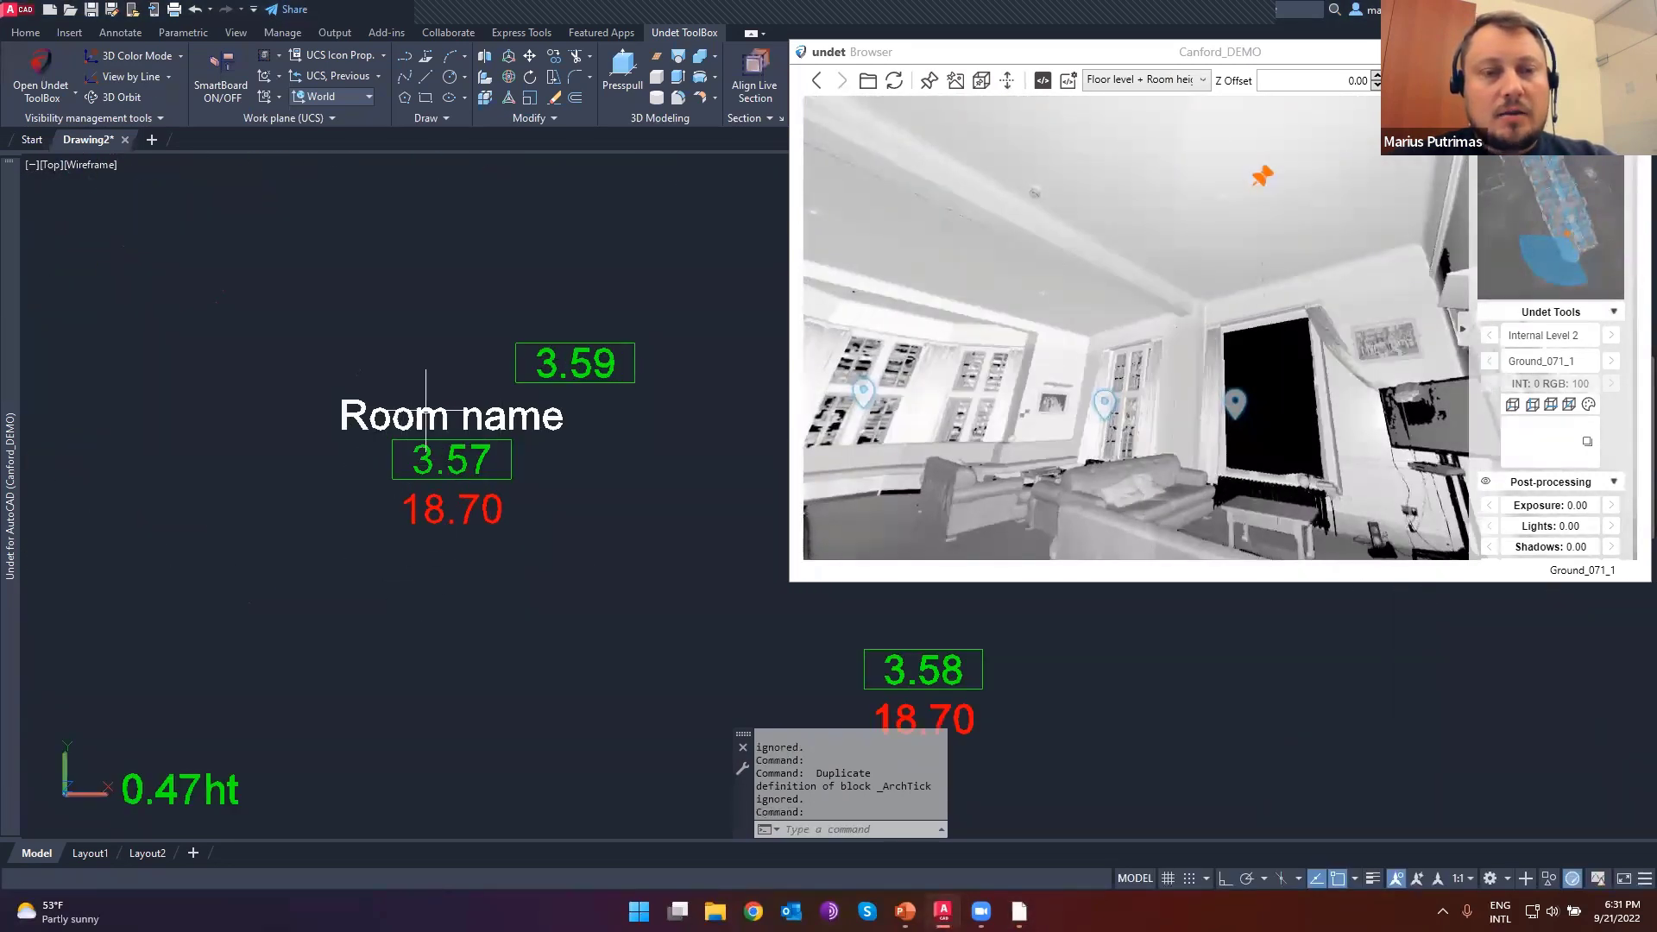
left_click(401, 427)
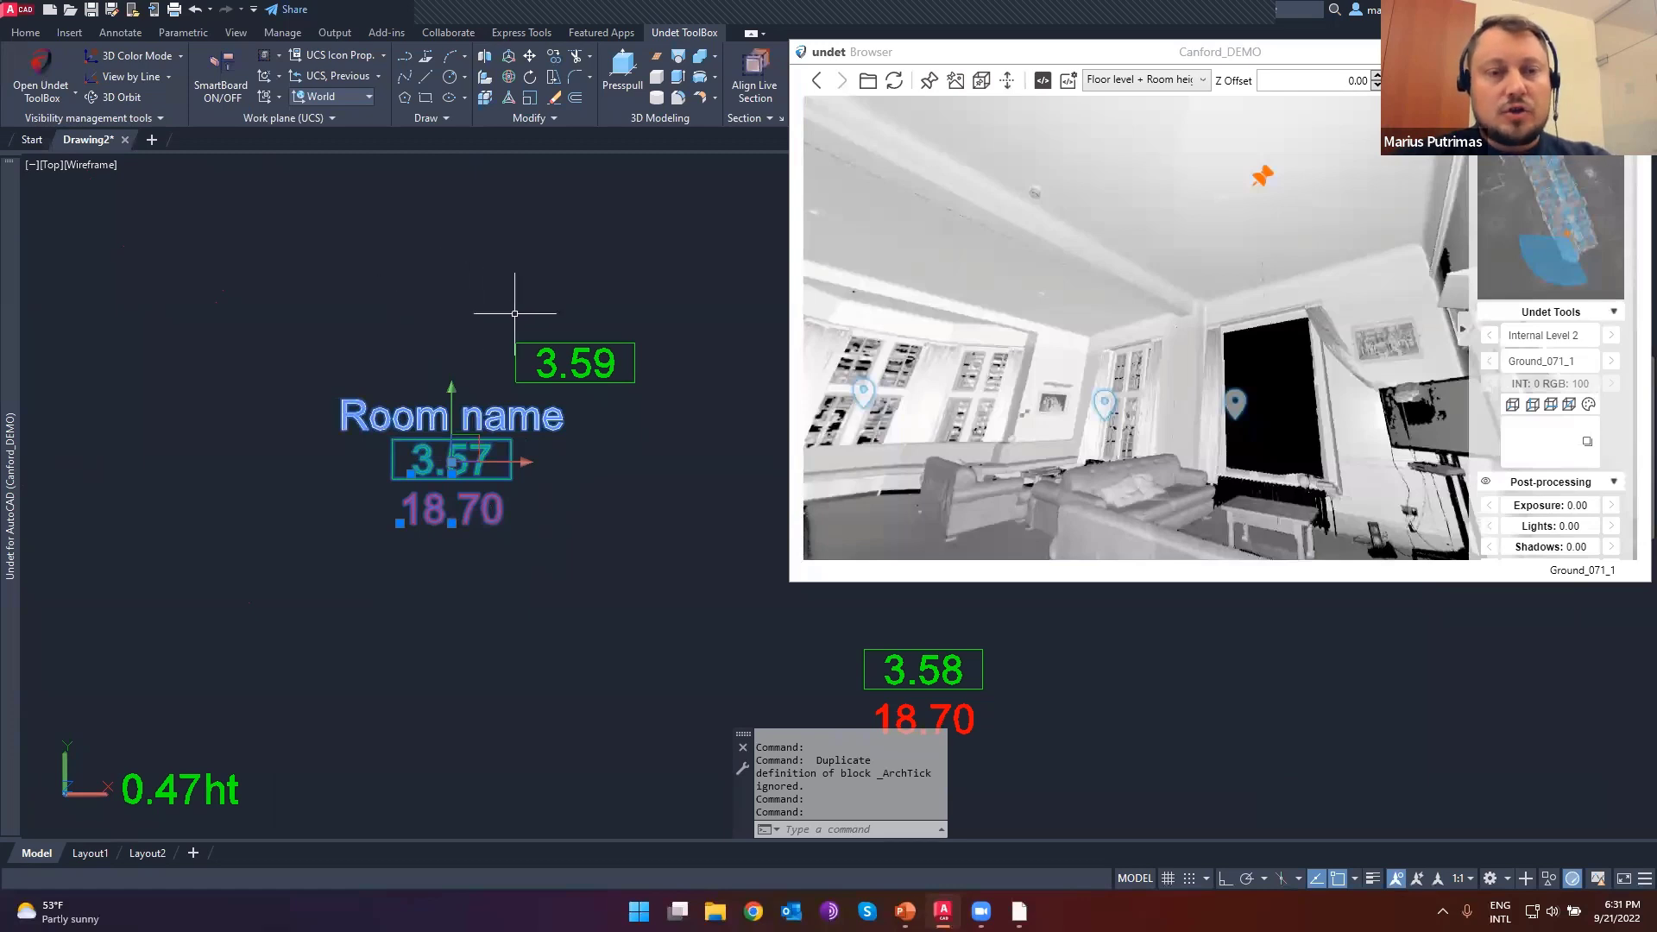
key("Escape")
scroll(446, 498, "down", 4)
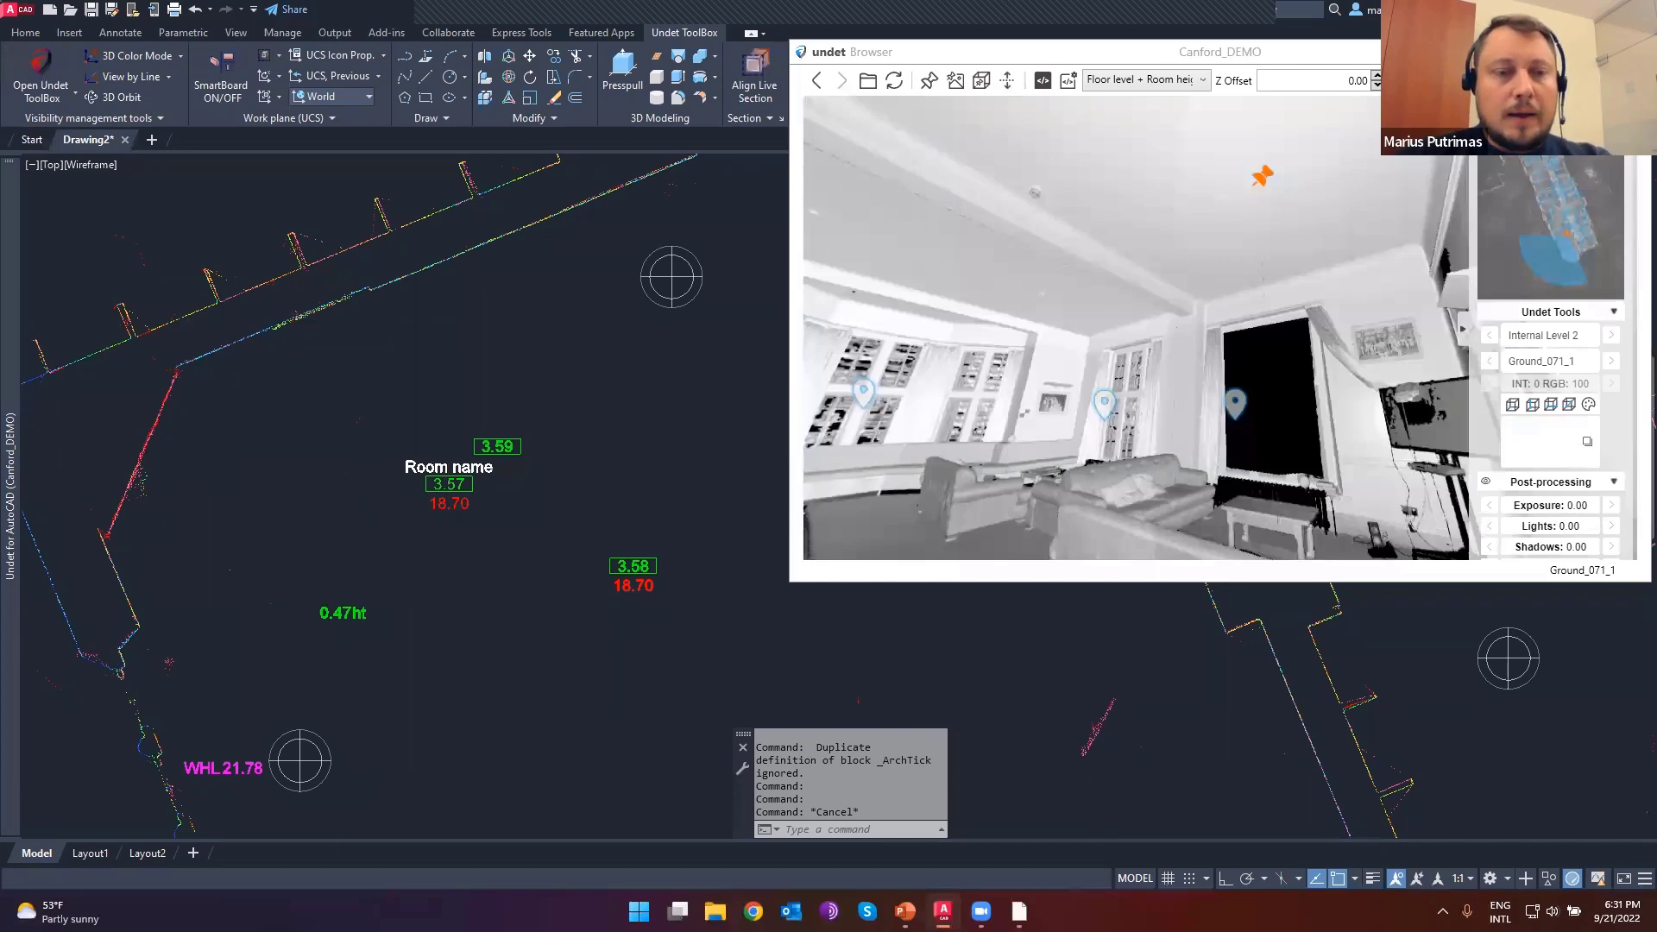
- Restore the plan view of the current UCS and bring the large room's labels back into view
scroll(376, 471, "down", 4)
mouse_move(485, 534)
middle_mouse_down("shift")
mouse_move(468, 248)
mouse_move(457, 595)
middle_mouse_up("shift")
type("plan")
key("Return")
key("Return")
scroll(350, 449, "up", 10)
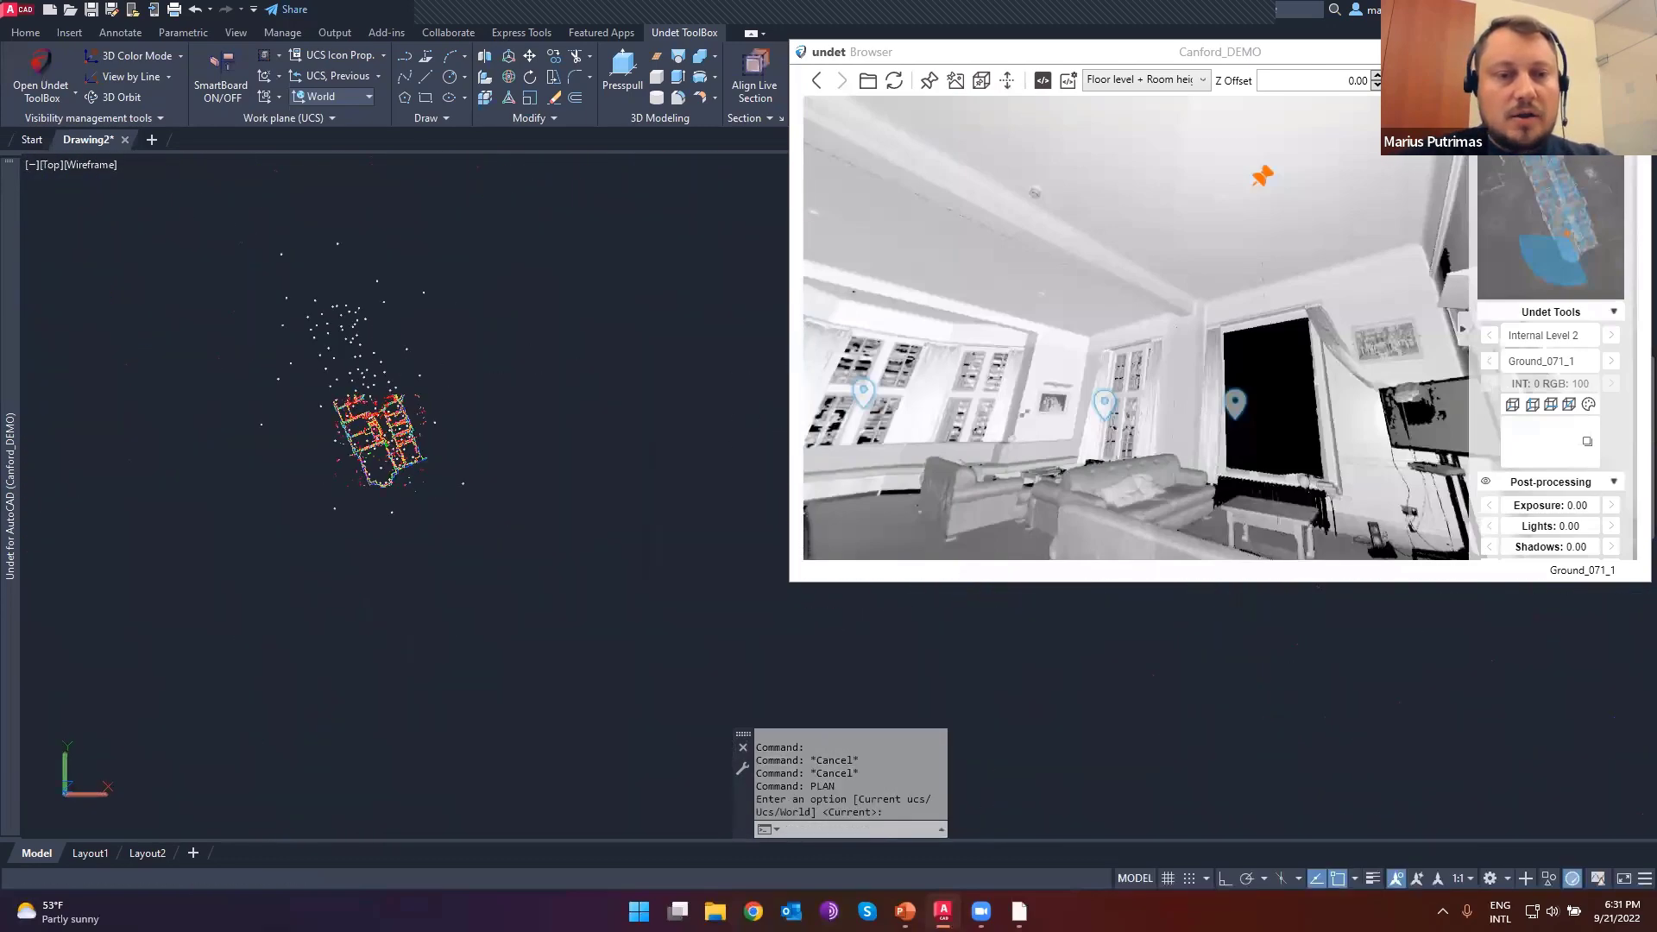
scroll(350, 449, "up", 8)
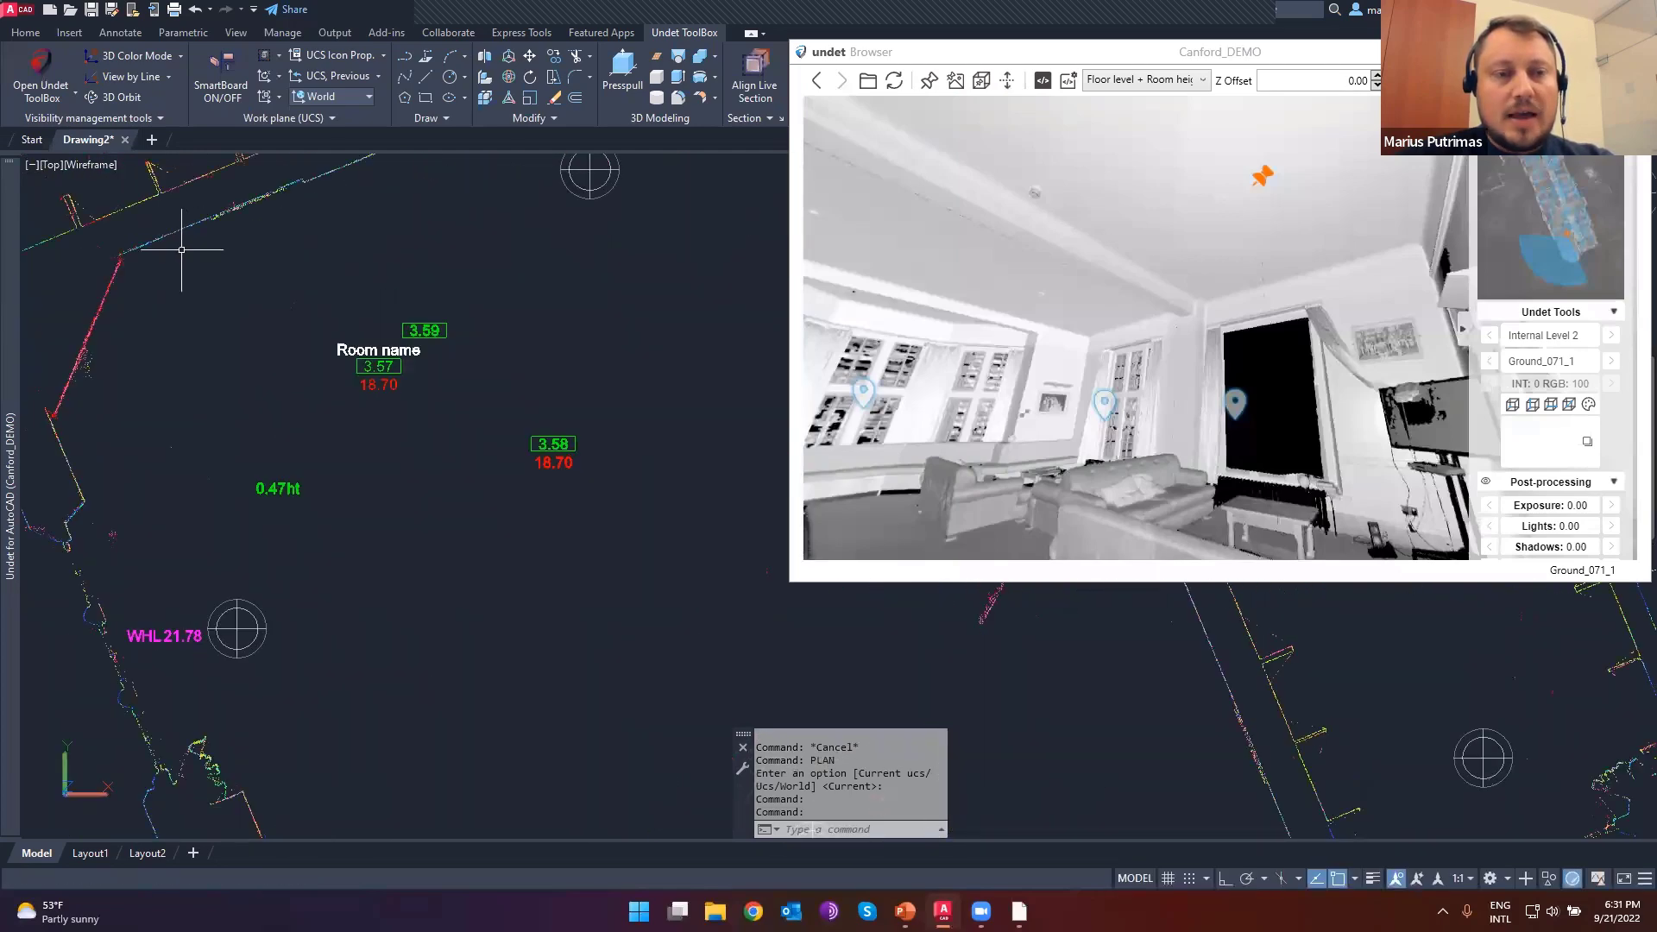
- Try to break the three room height label blocks and the 0.47ht label into plain objects with Explode
left_click(181, 250)
left_click(588, 489)
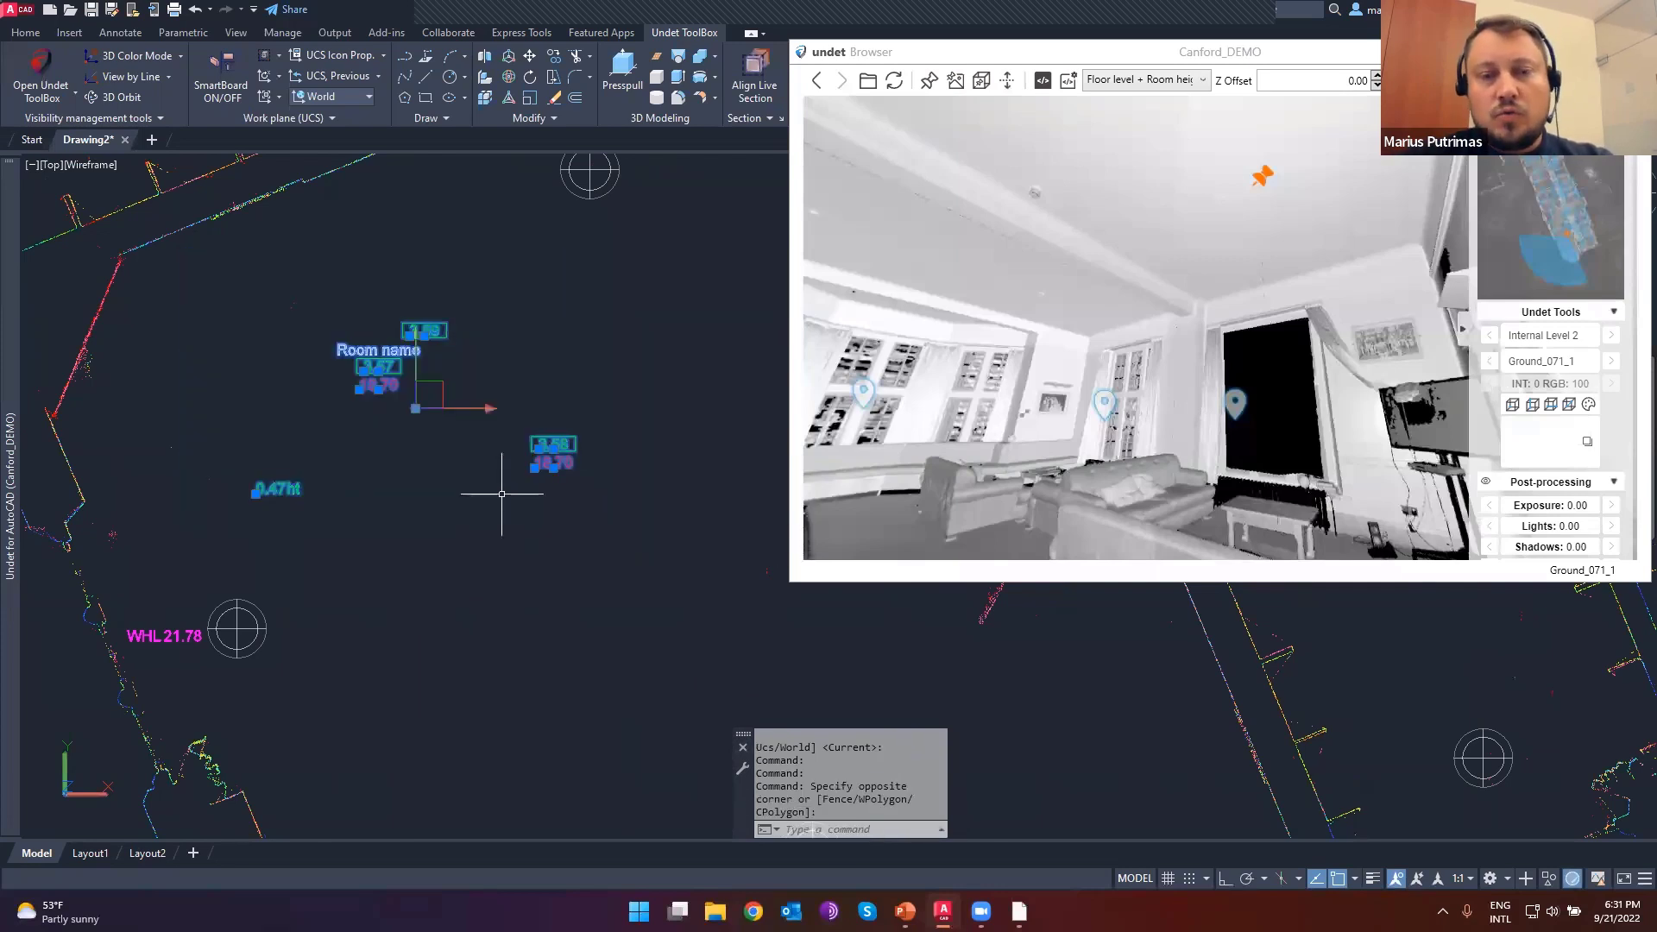
key("Escape")
key("Escape")
left_click(181, 246)
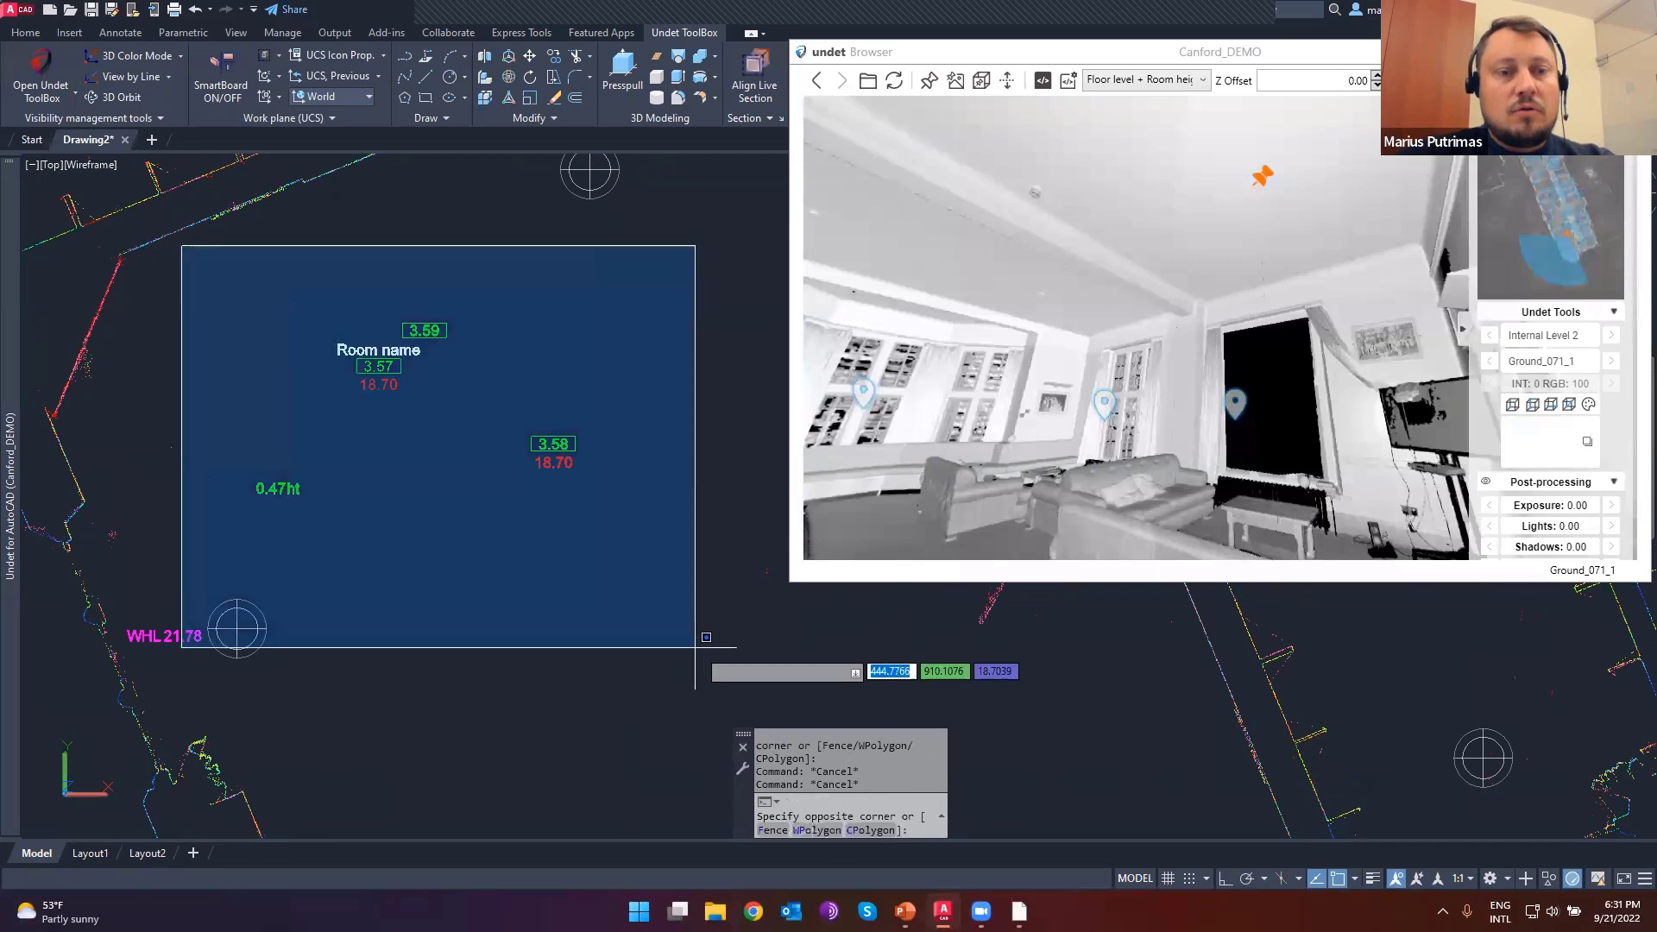
left_click(670, 555)
type("explode")
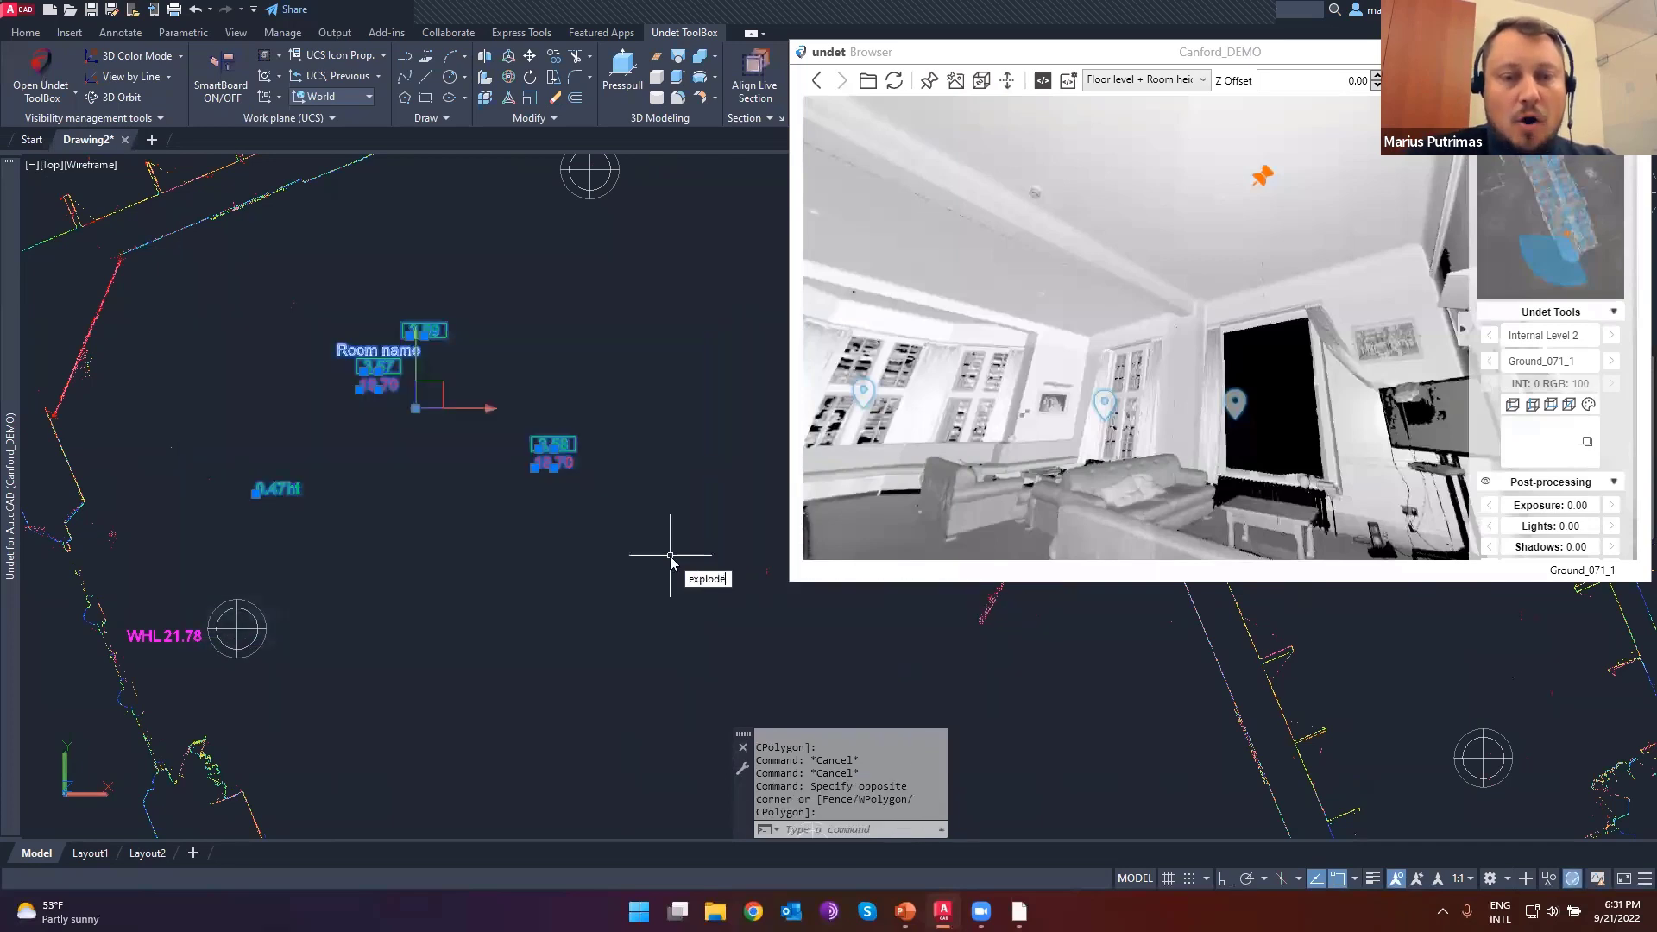
key("Return")
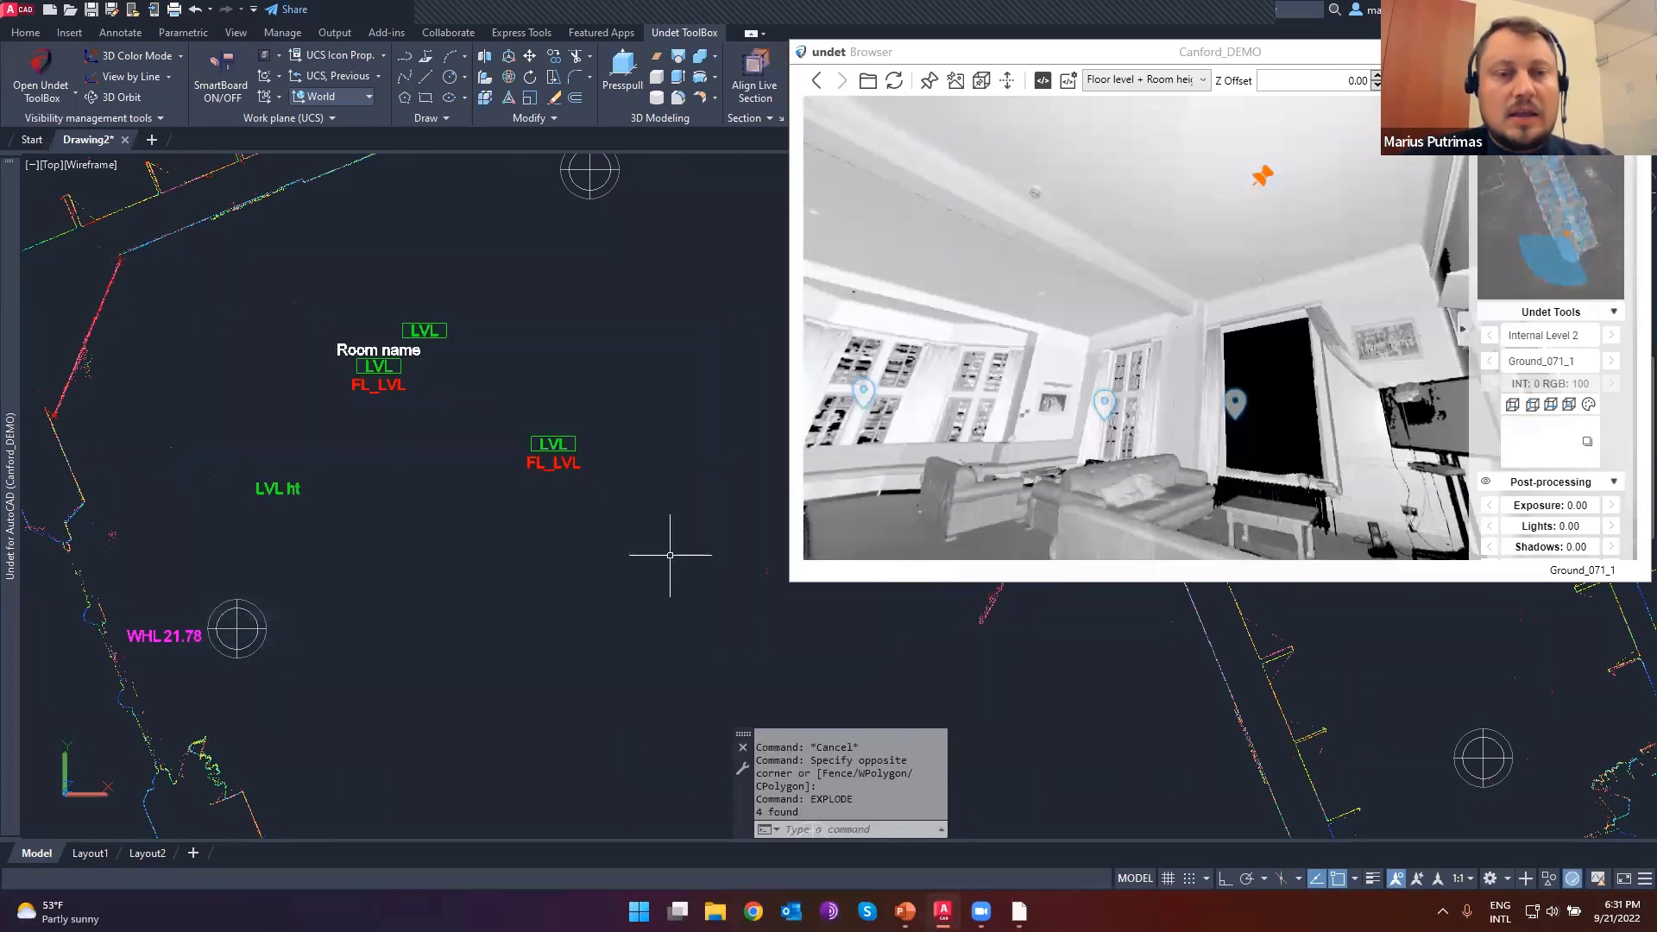
- Check the exploded label texts and undo the Explode of the room's label blocks
scroll(321, 423, "up", 3)
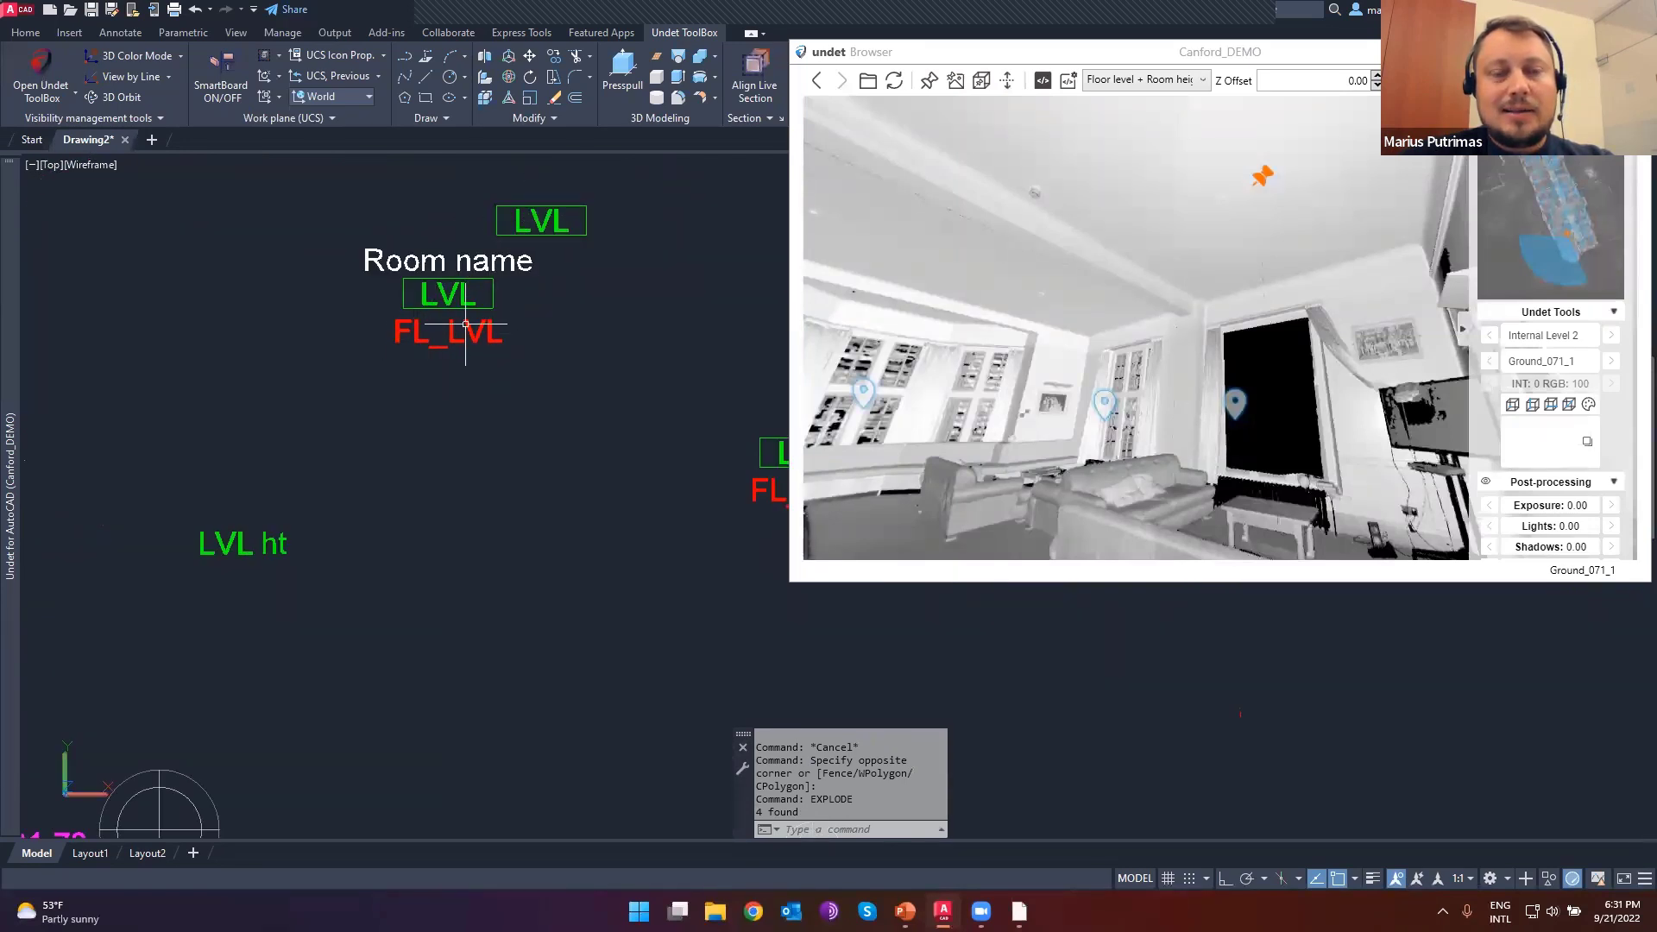
mouse_move(459, 300)
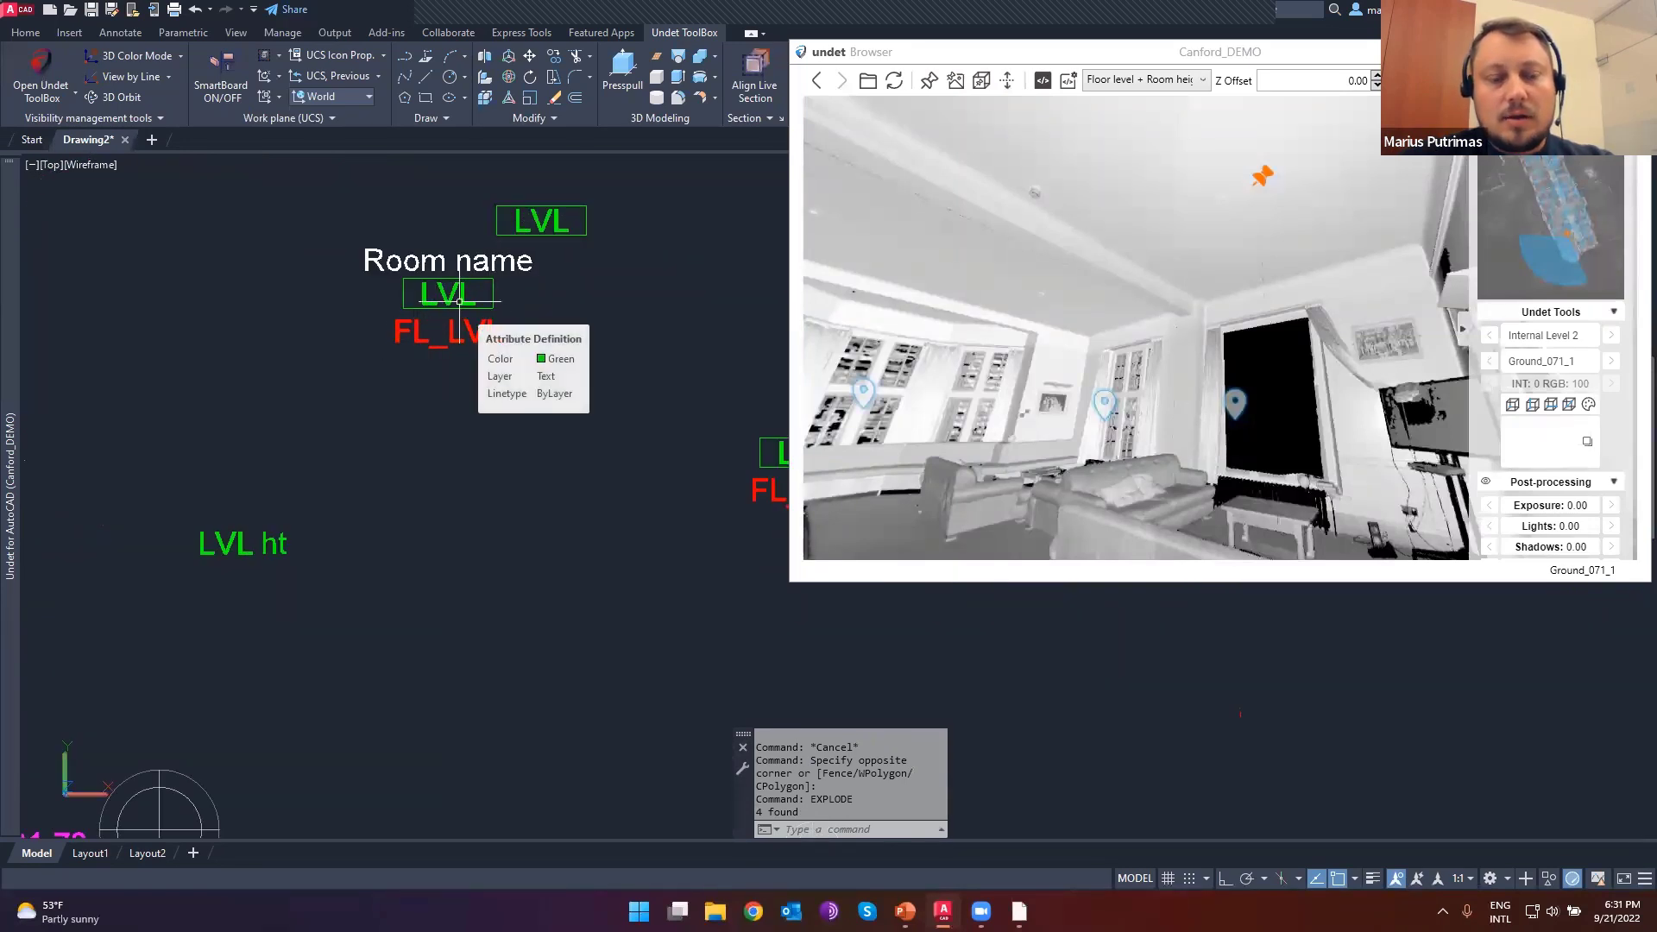
key("ctrl+z")
key("ctrl+z")
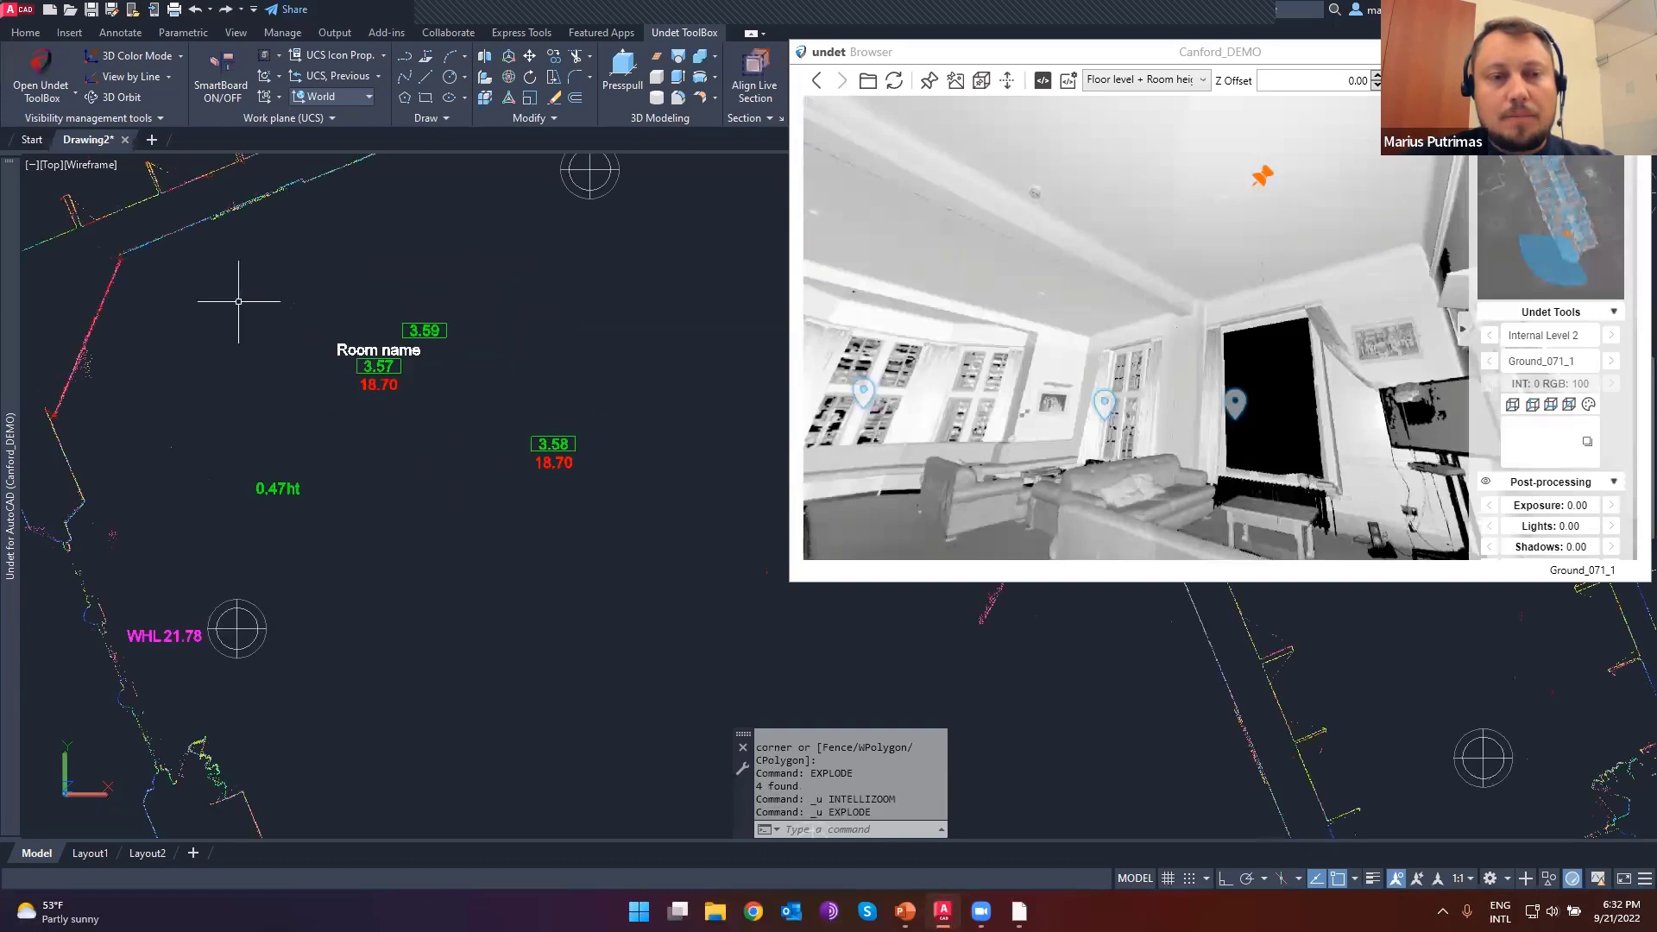
- Convert the three room height label blocks and the 0.47ht label to plain text with Burst
left_click(181, 262)
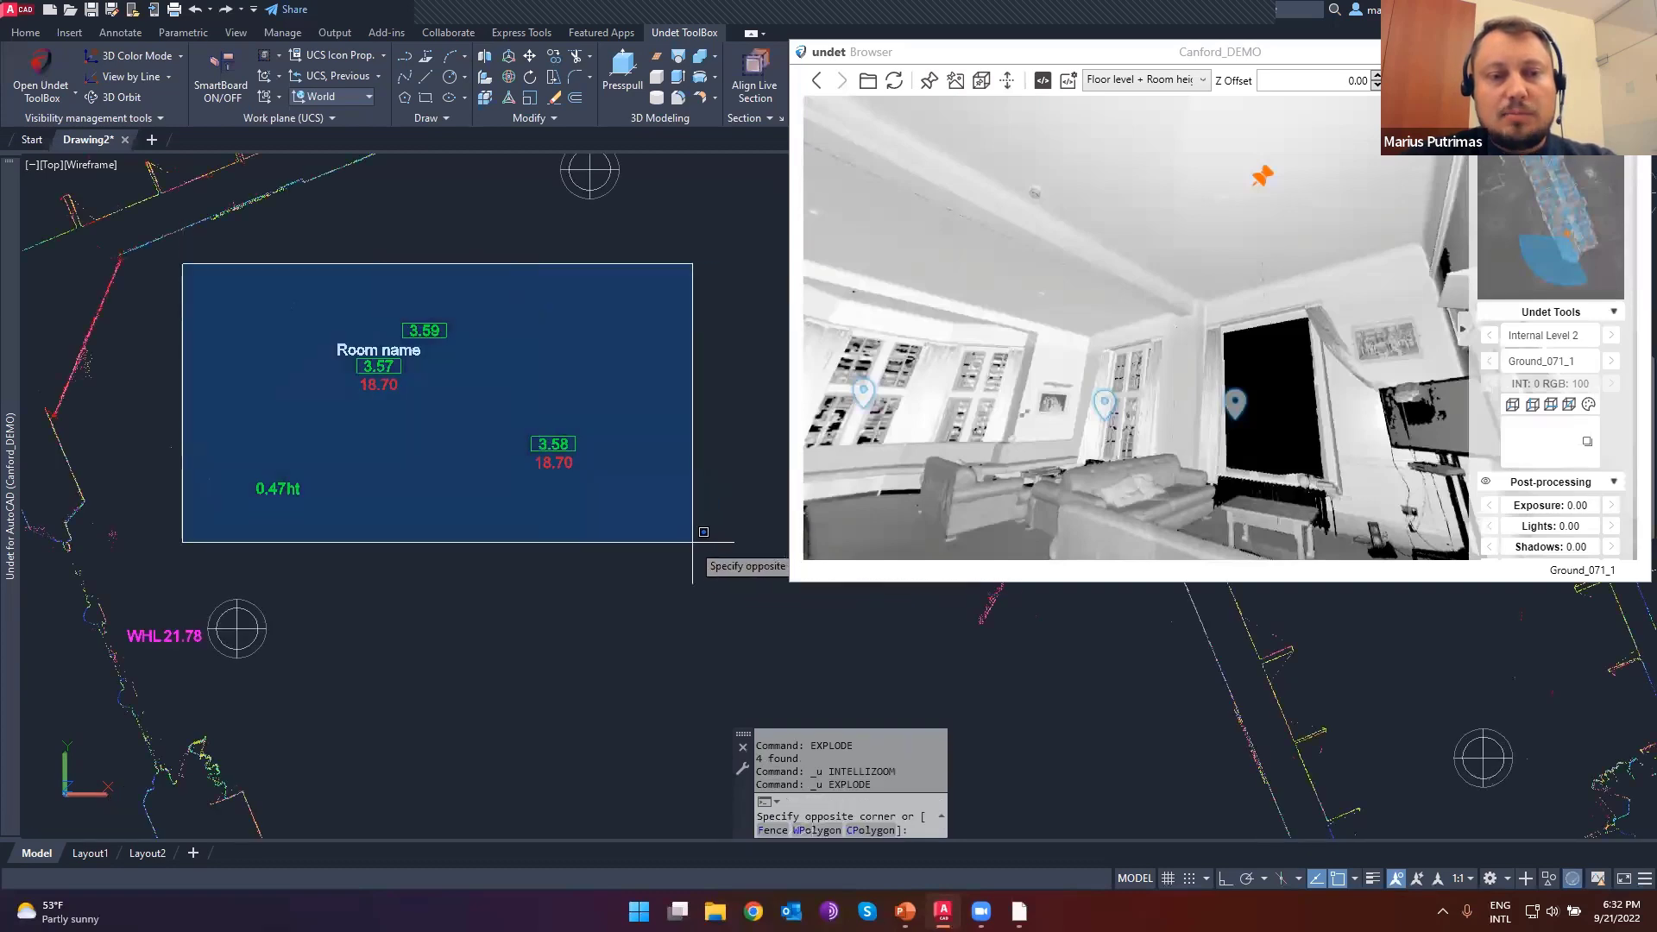
left_click(667, 533)
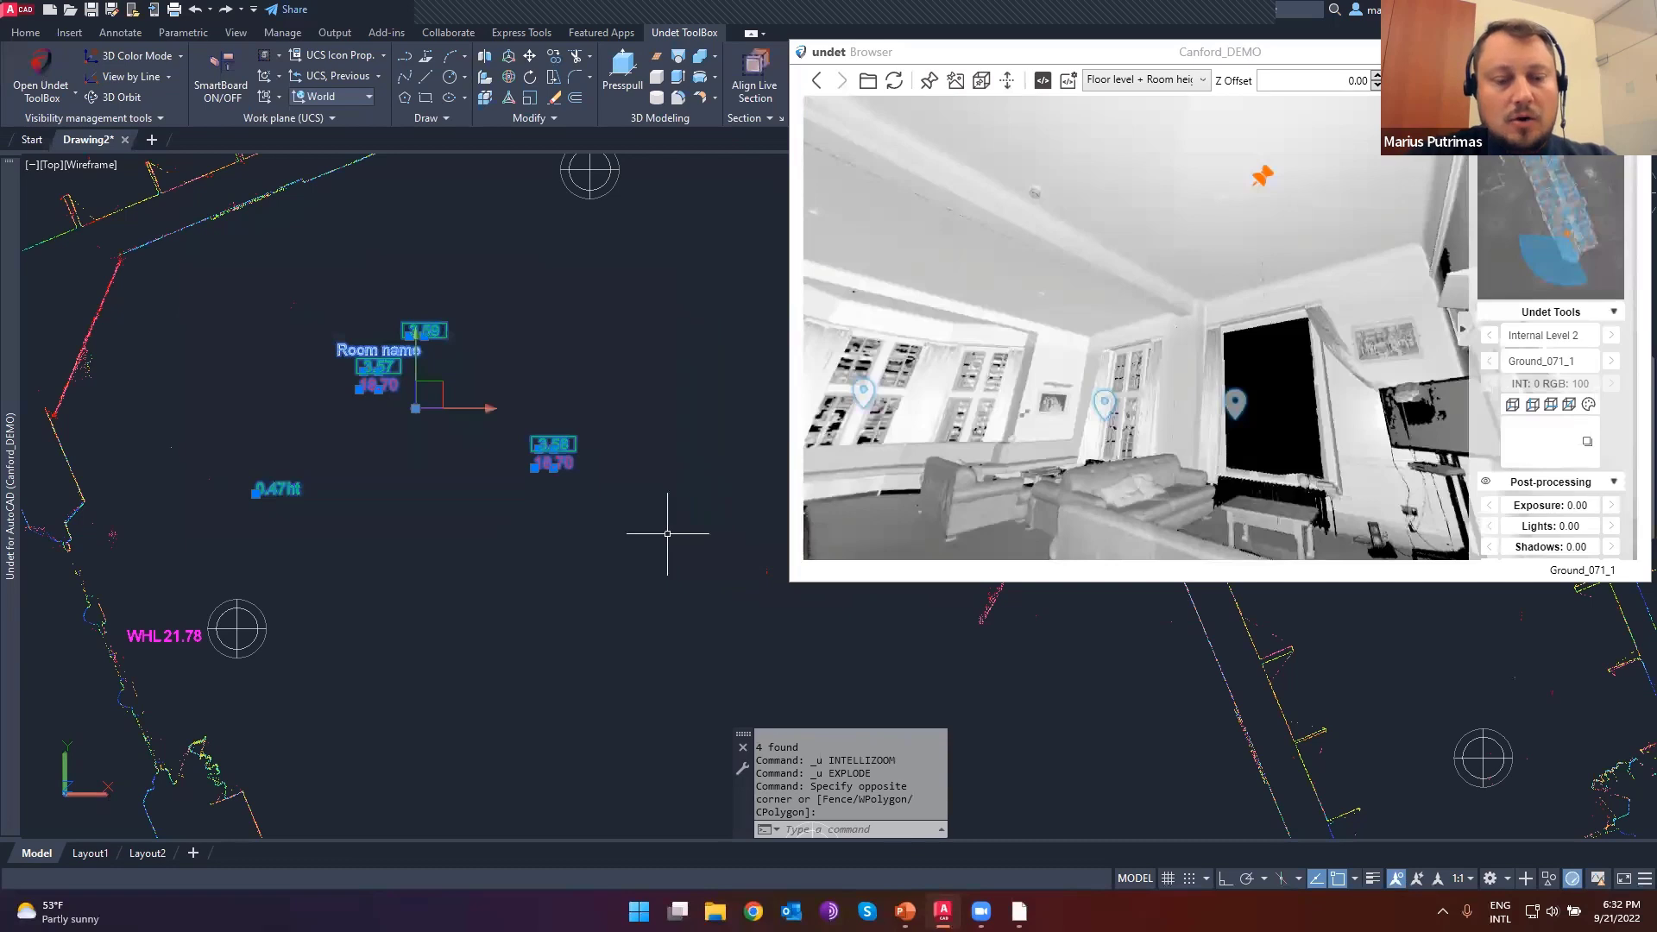
type("BURs")
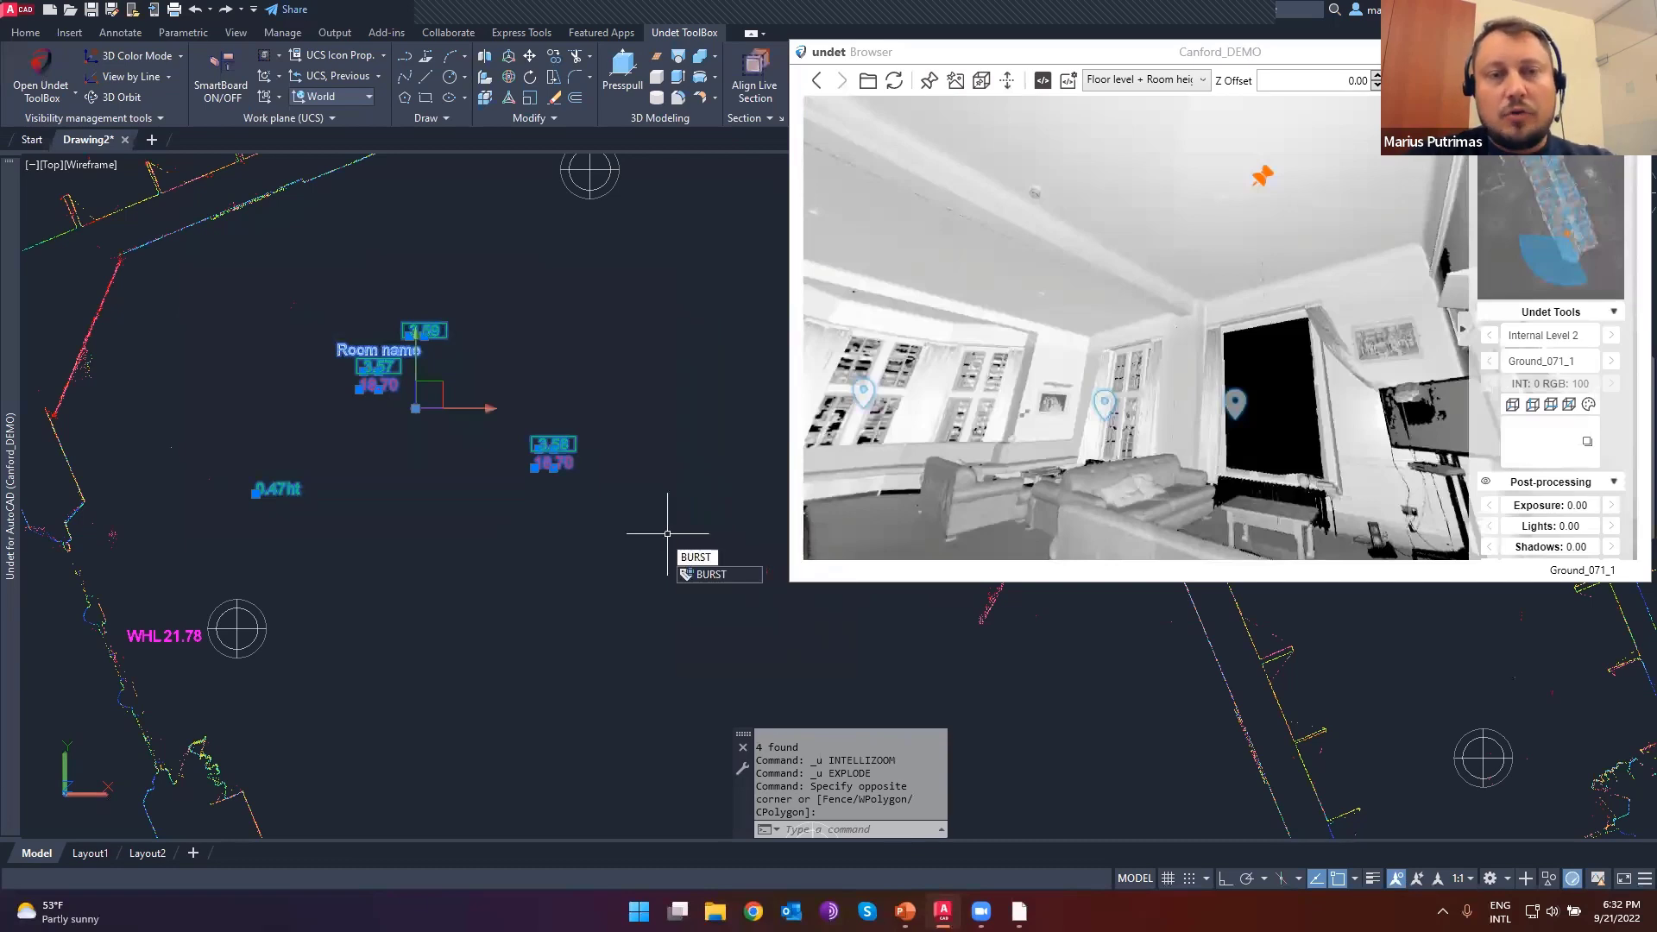
key("Return")
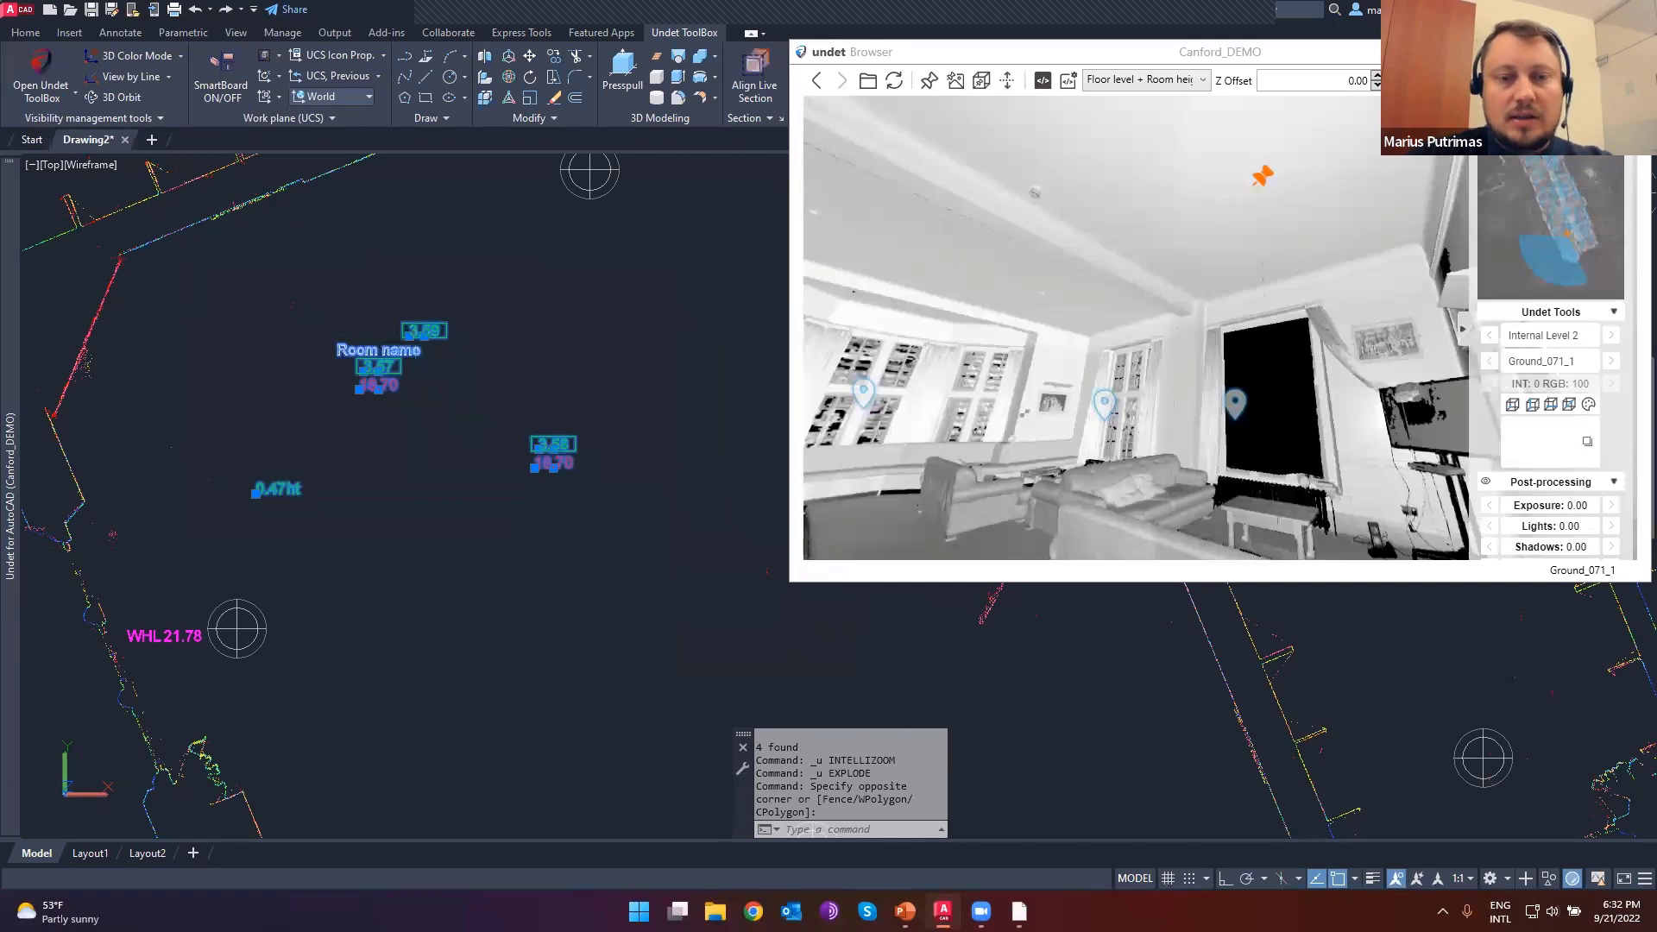
scroll(363, 373, "up", 2)
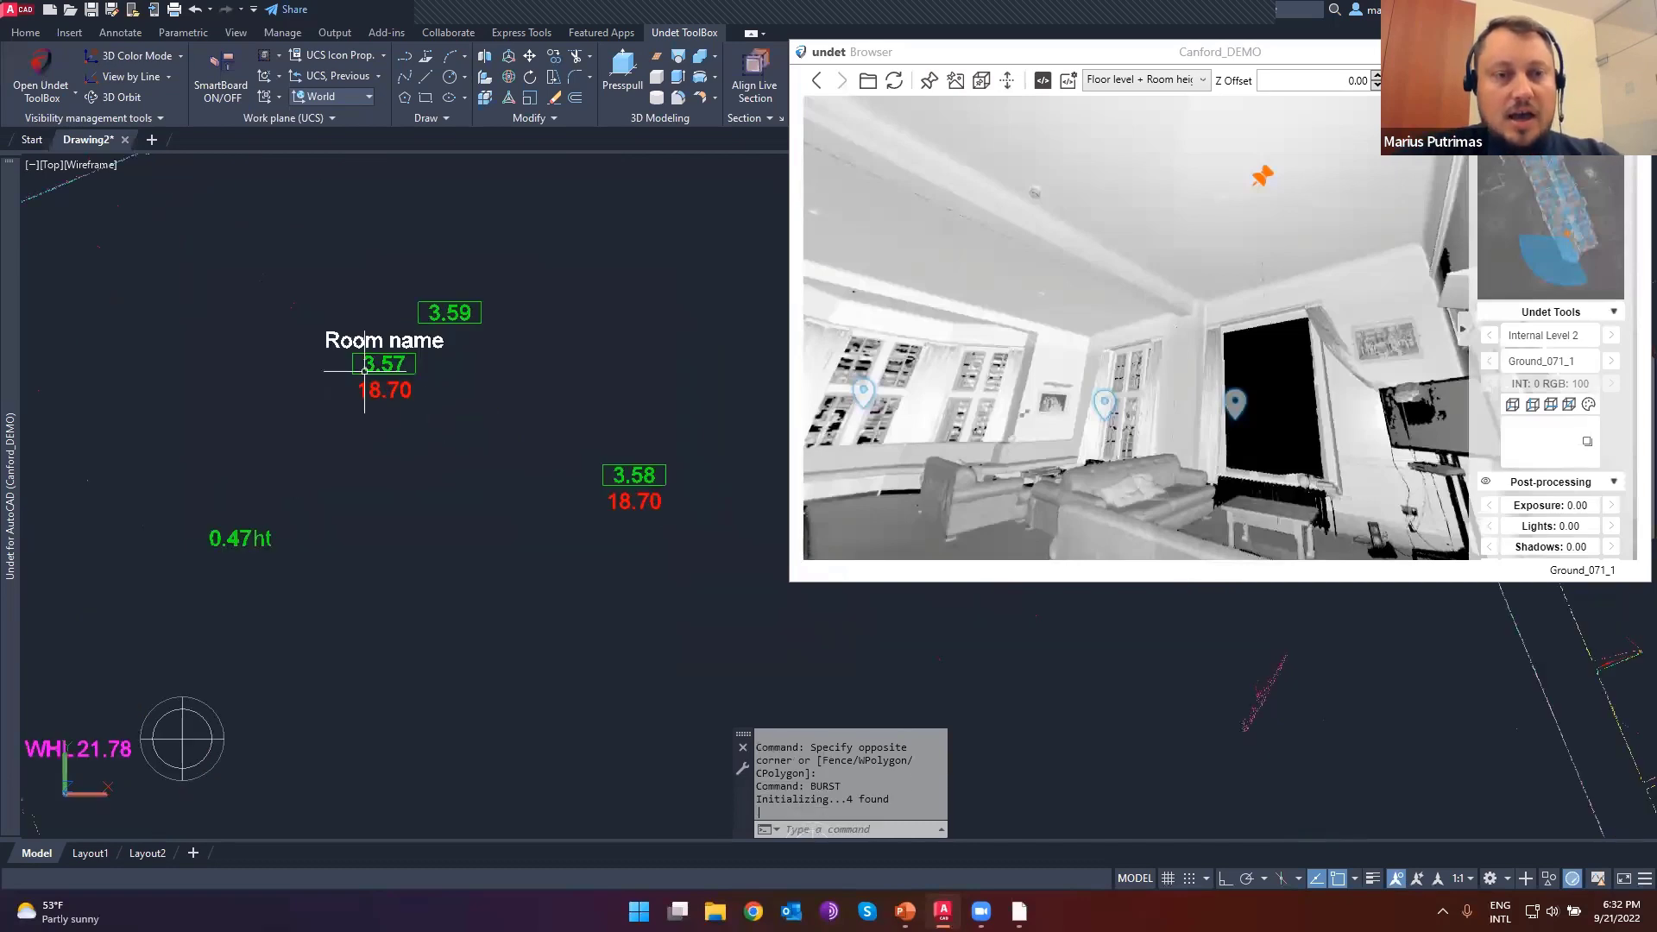
left_click(373, 254)
key("Escape")
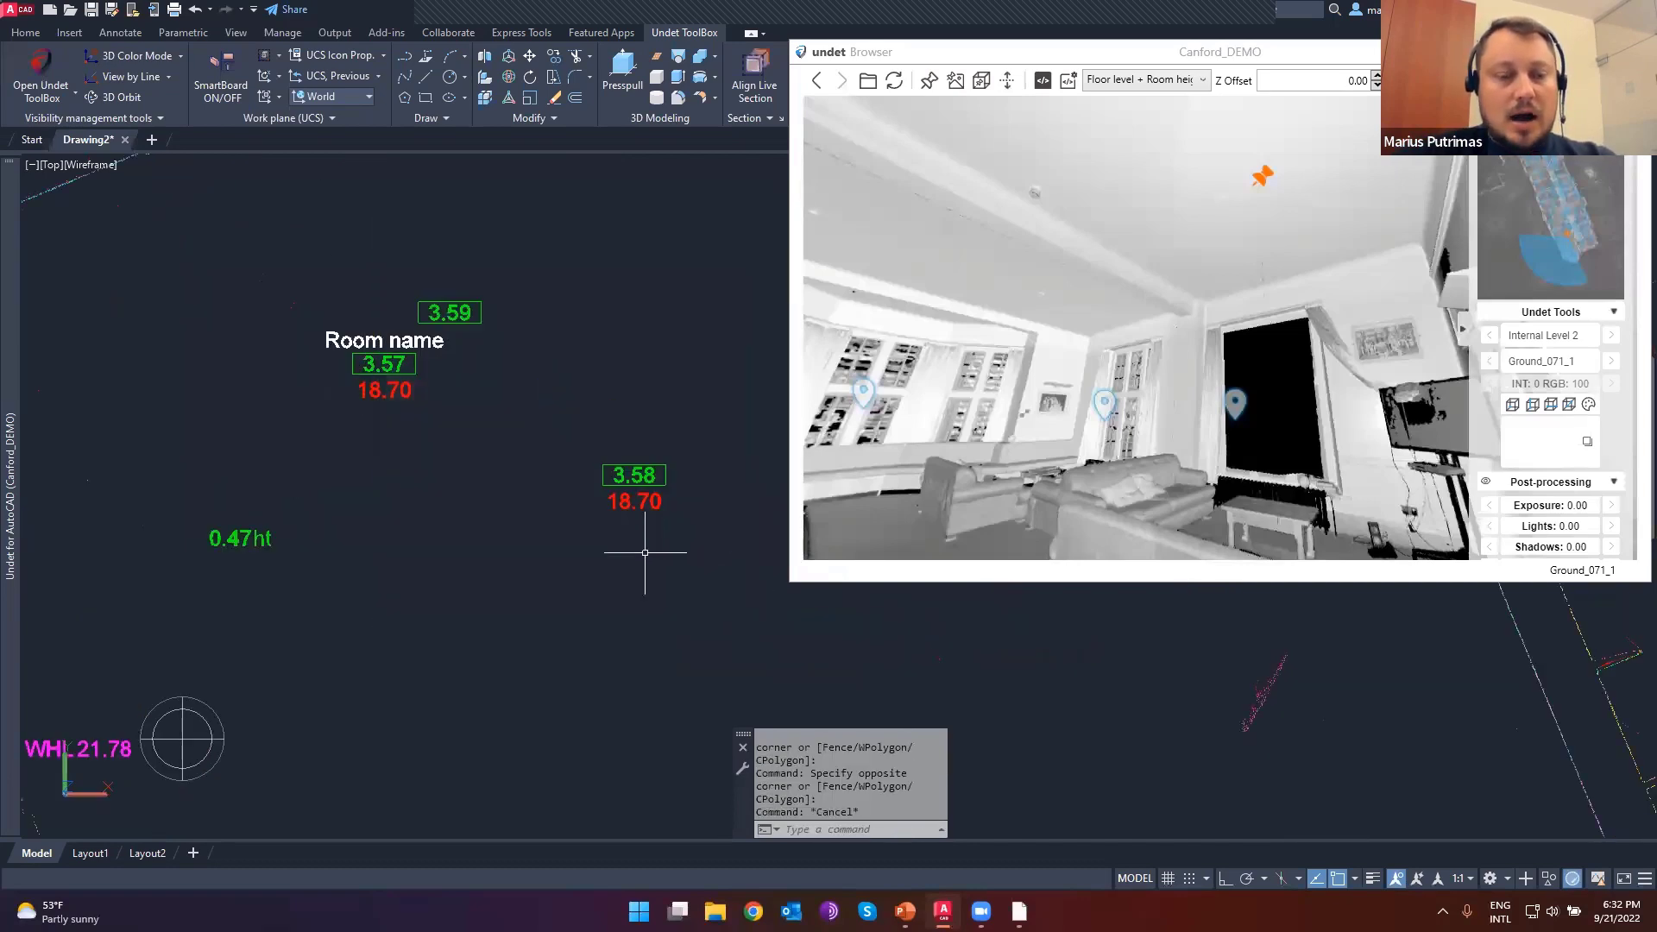
- Check the properties of the burst floor level text under the 3.58 room height label
left_click(634, 500)
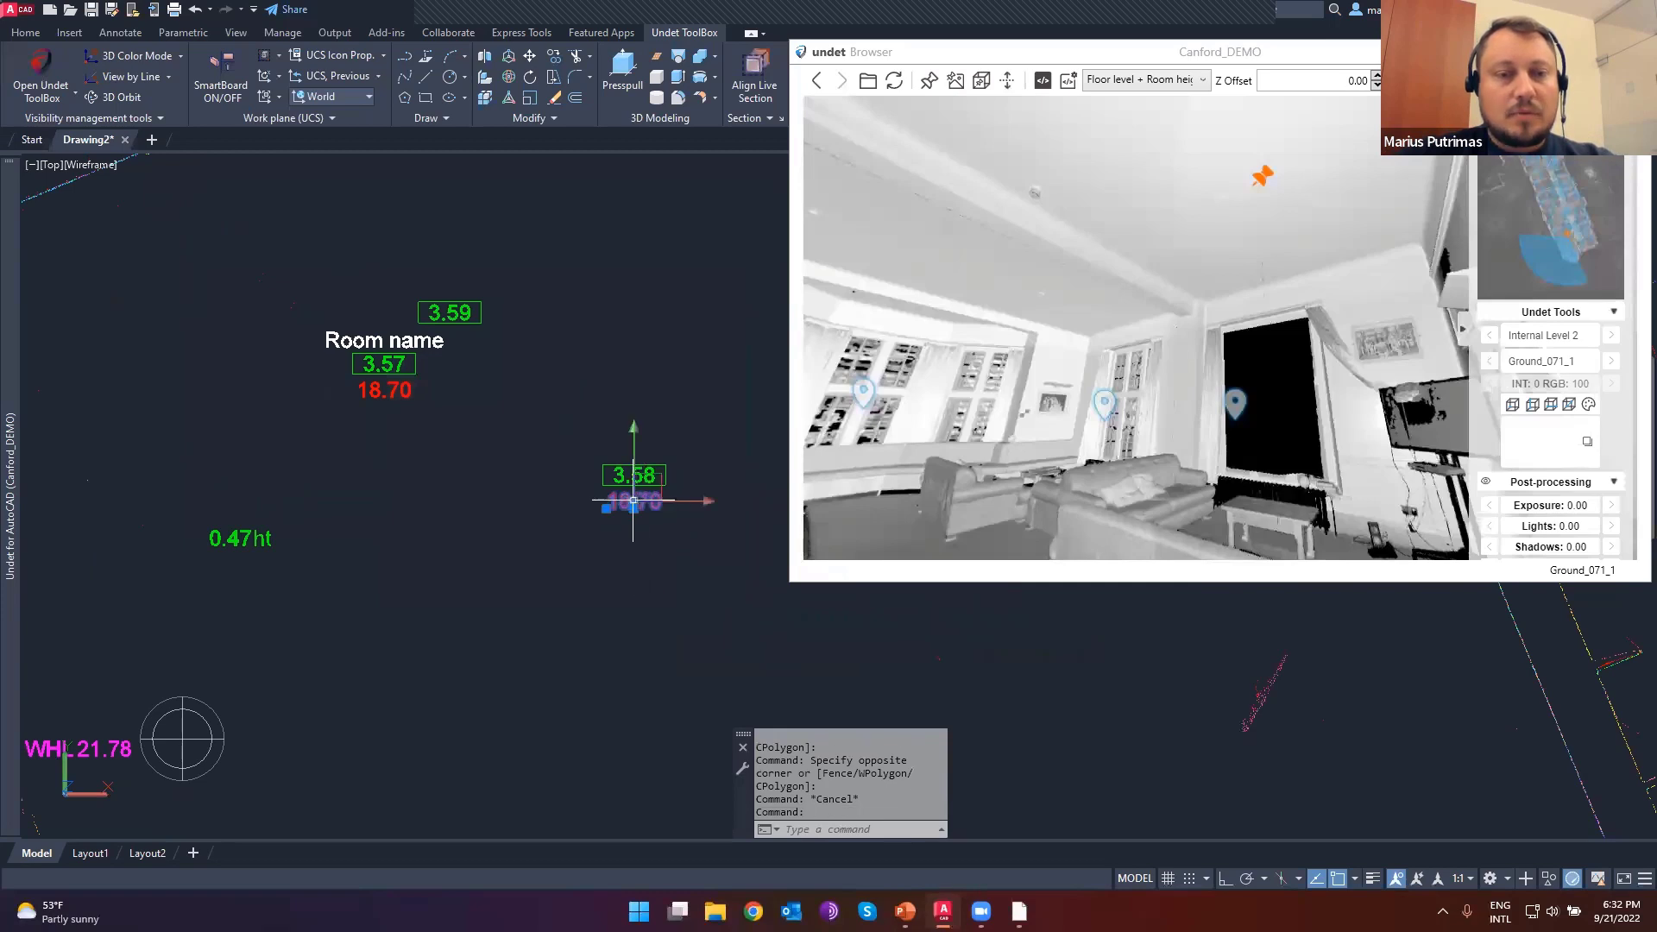
key("ctrl+1")
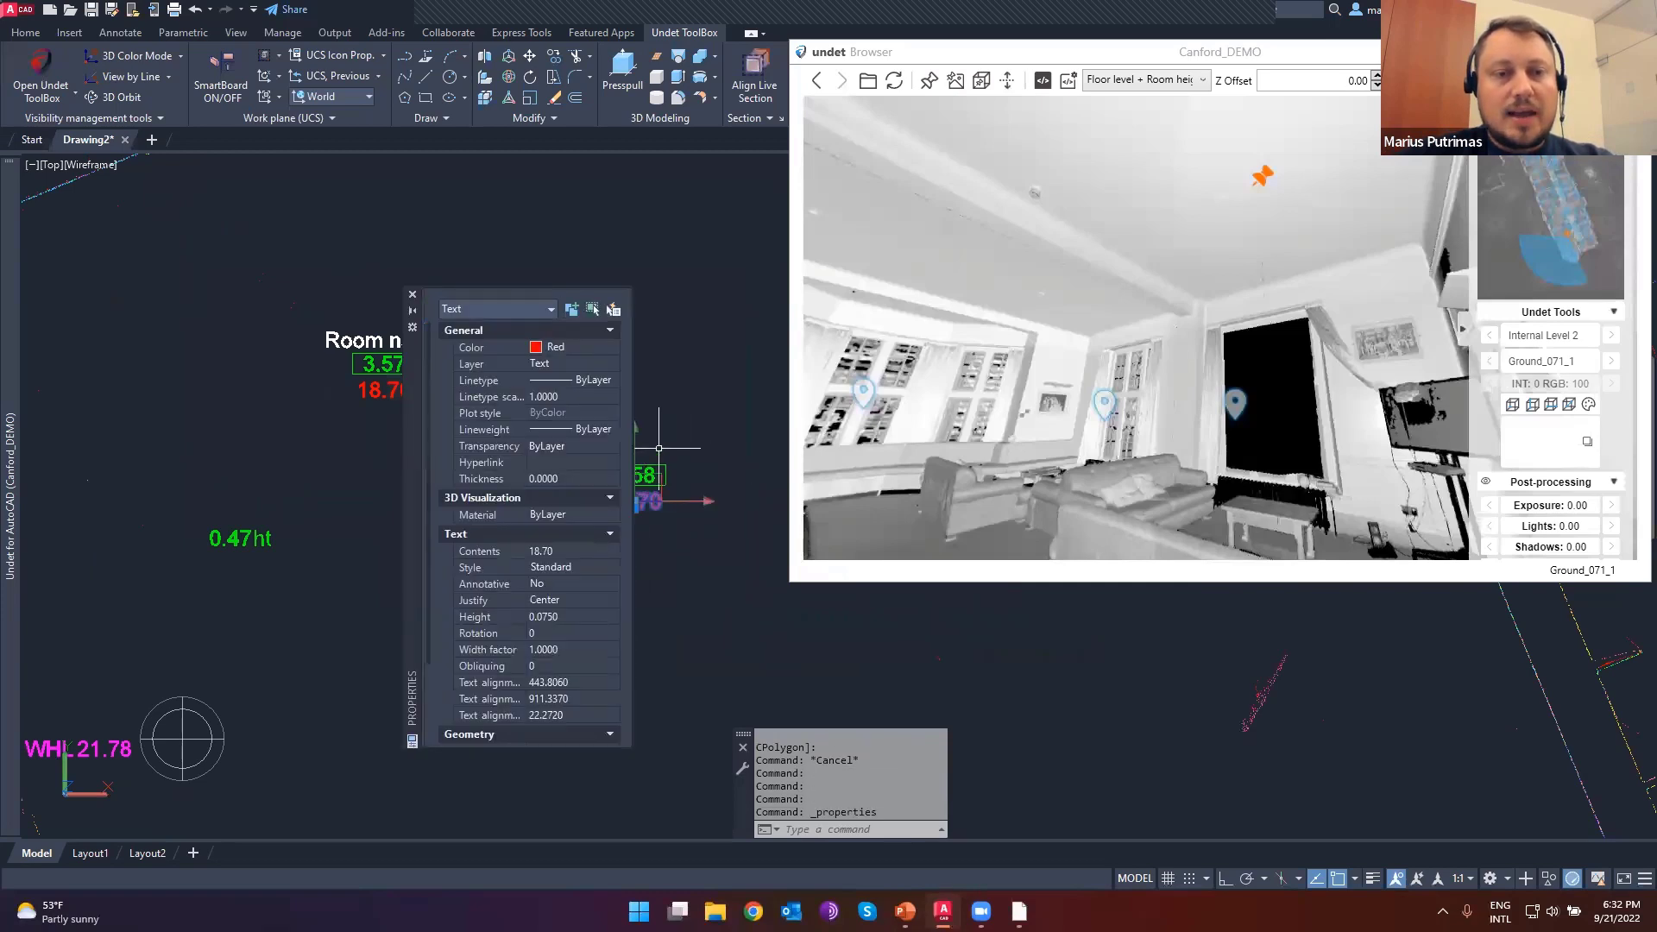
left_click(413, 297)
key("Escape")
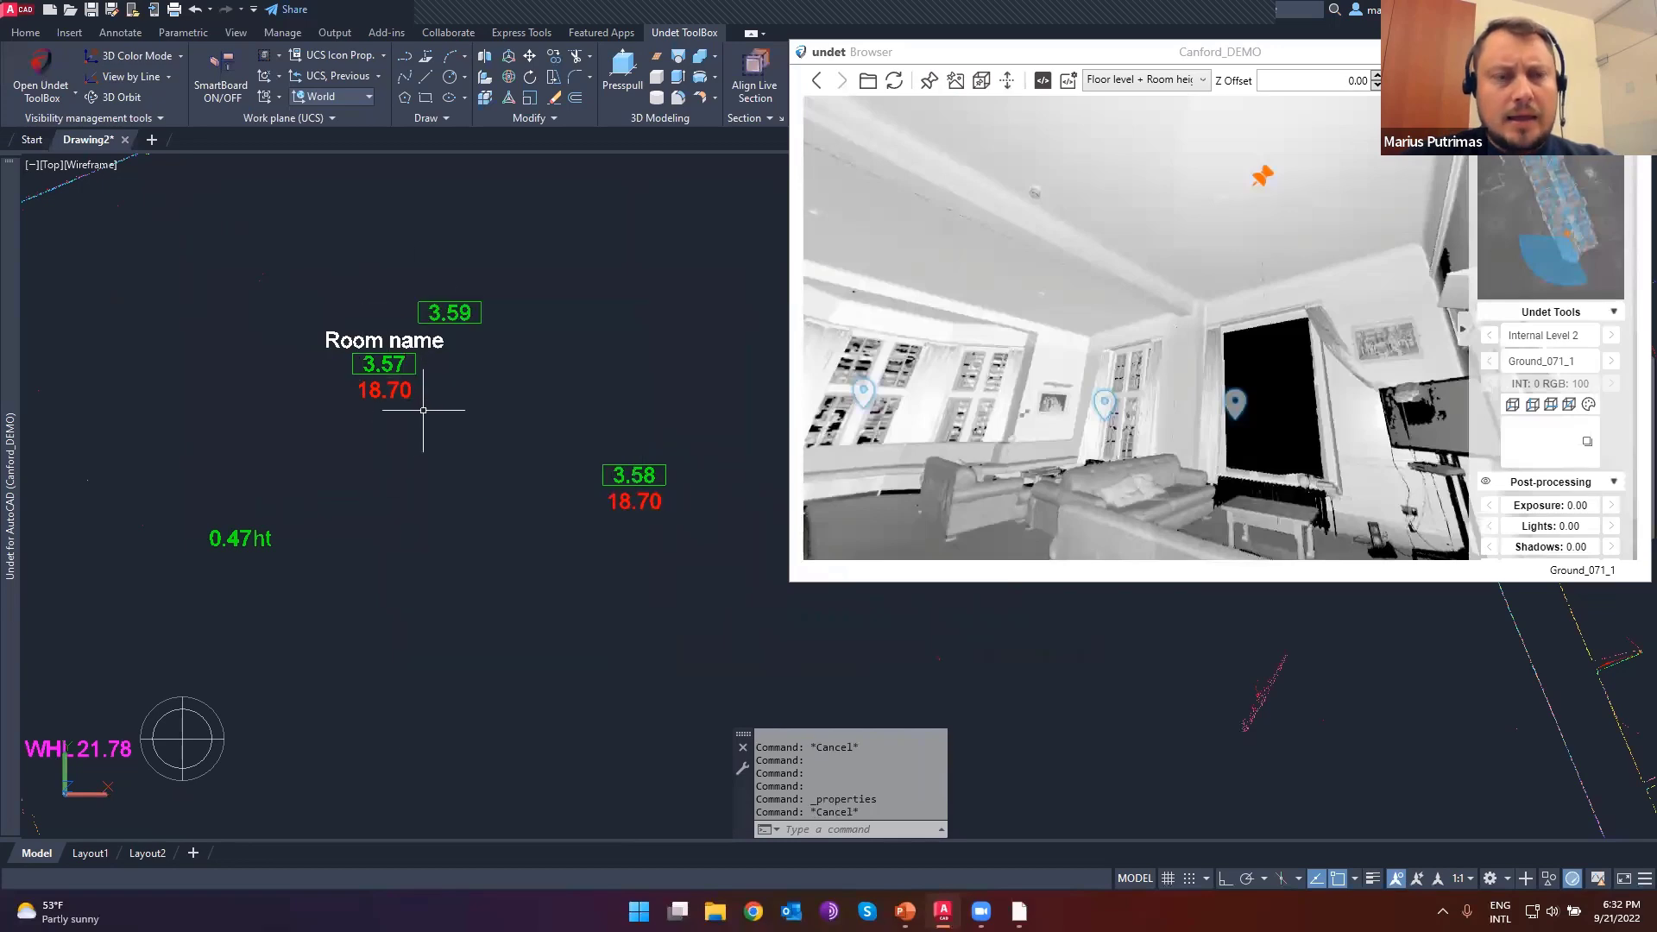
- Inspect the burst labels in a tilted 3D view and restore the plan view of the current UCS around the large room
scroll(440, 483, "down", 1)
middle_click_drag(441, 470, 393, 330, "shift")
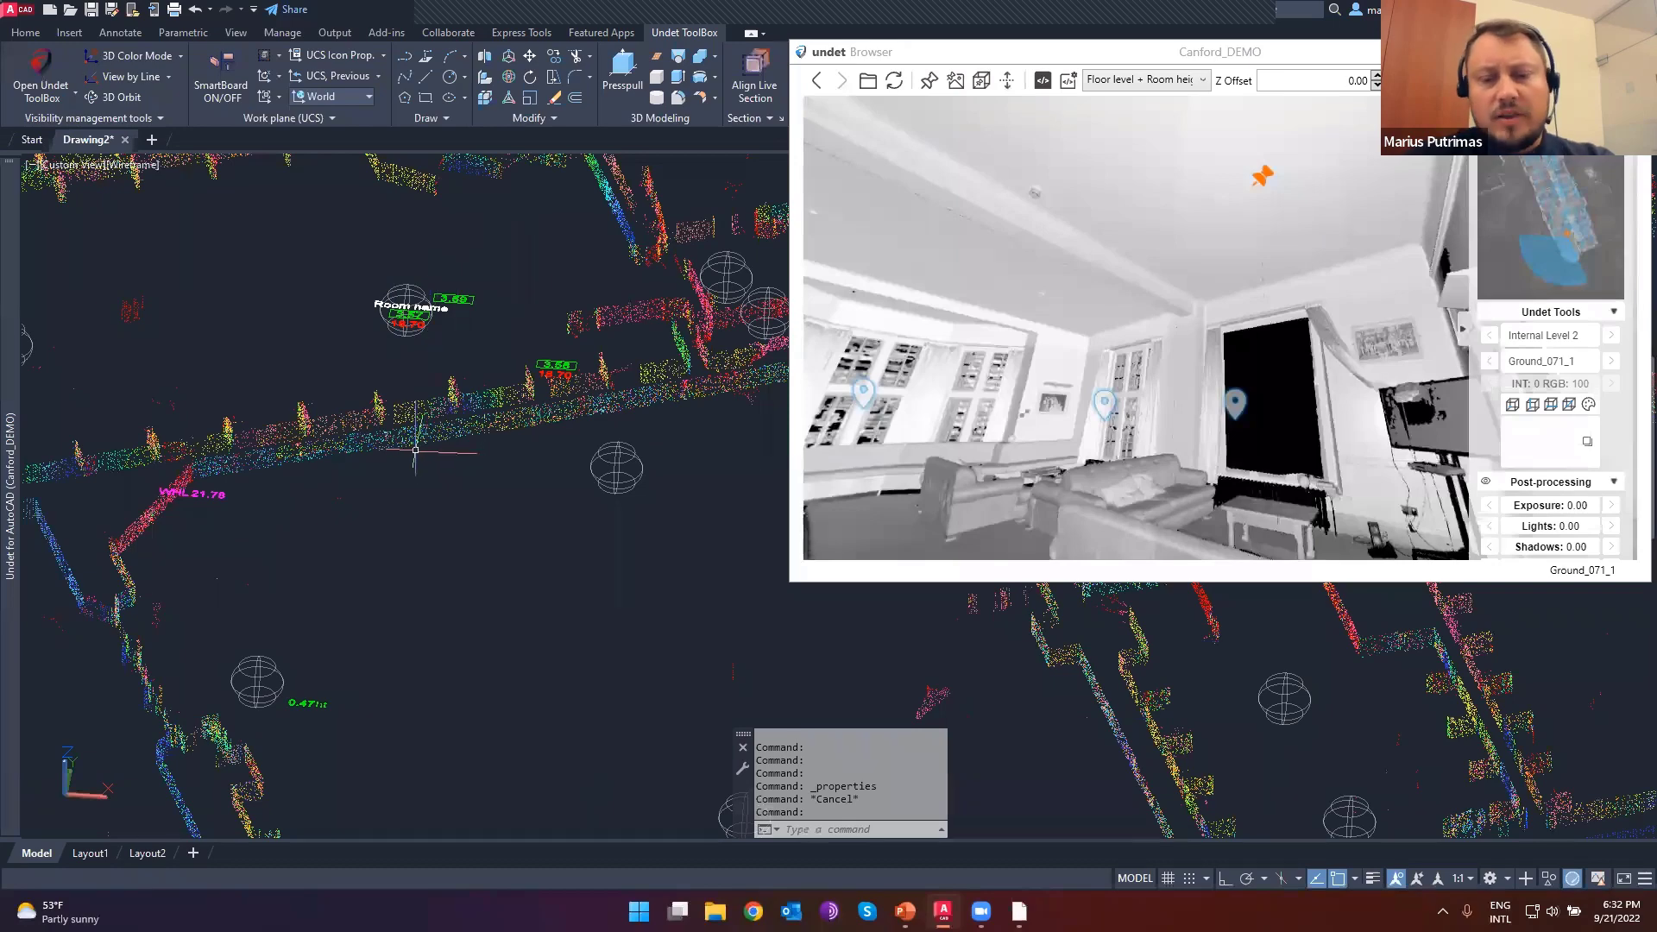
type("plan")
key("Return")
key("Return")
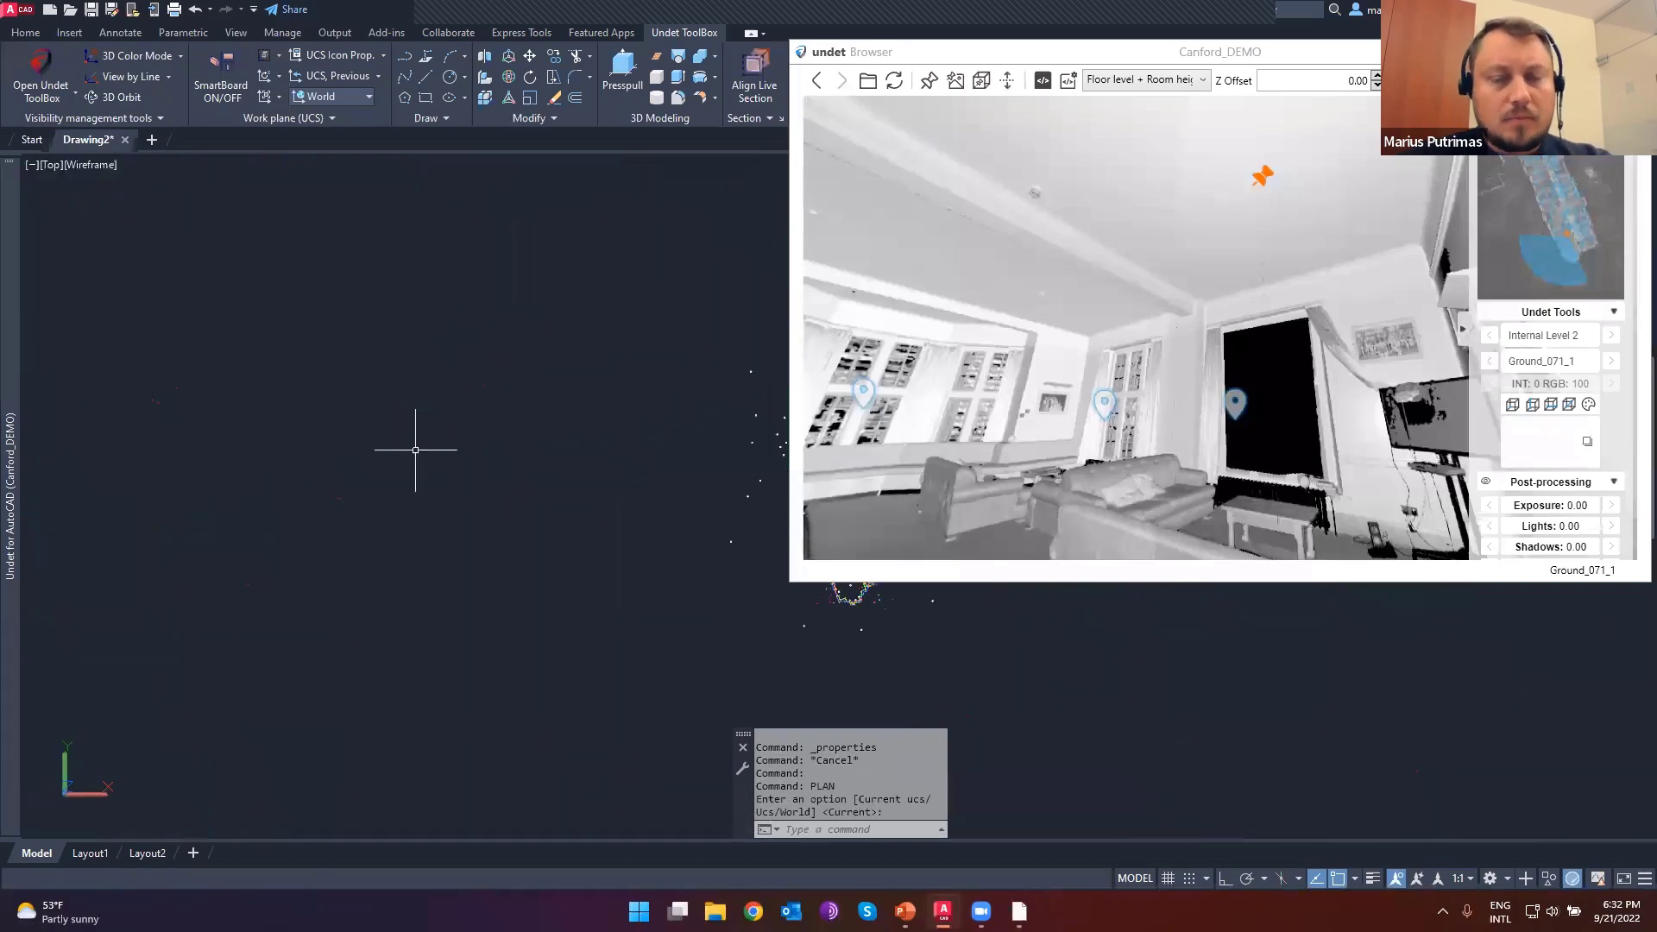
middle_click_drag(569, 493, 263, 412)
scroll(263, 411, "up", 7)
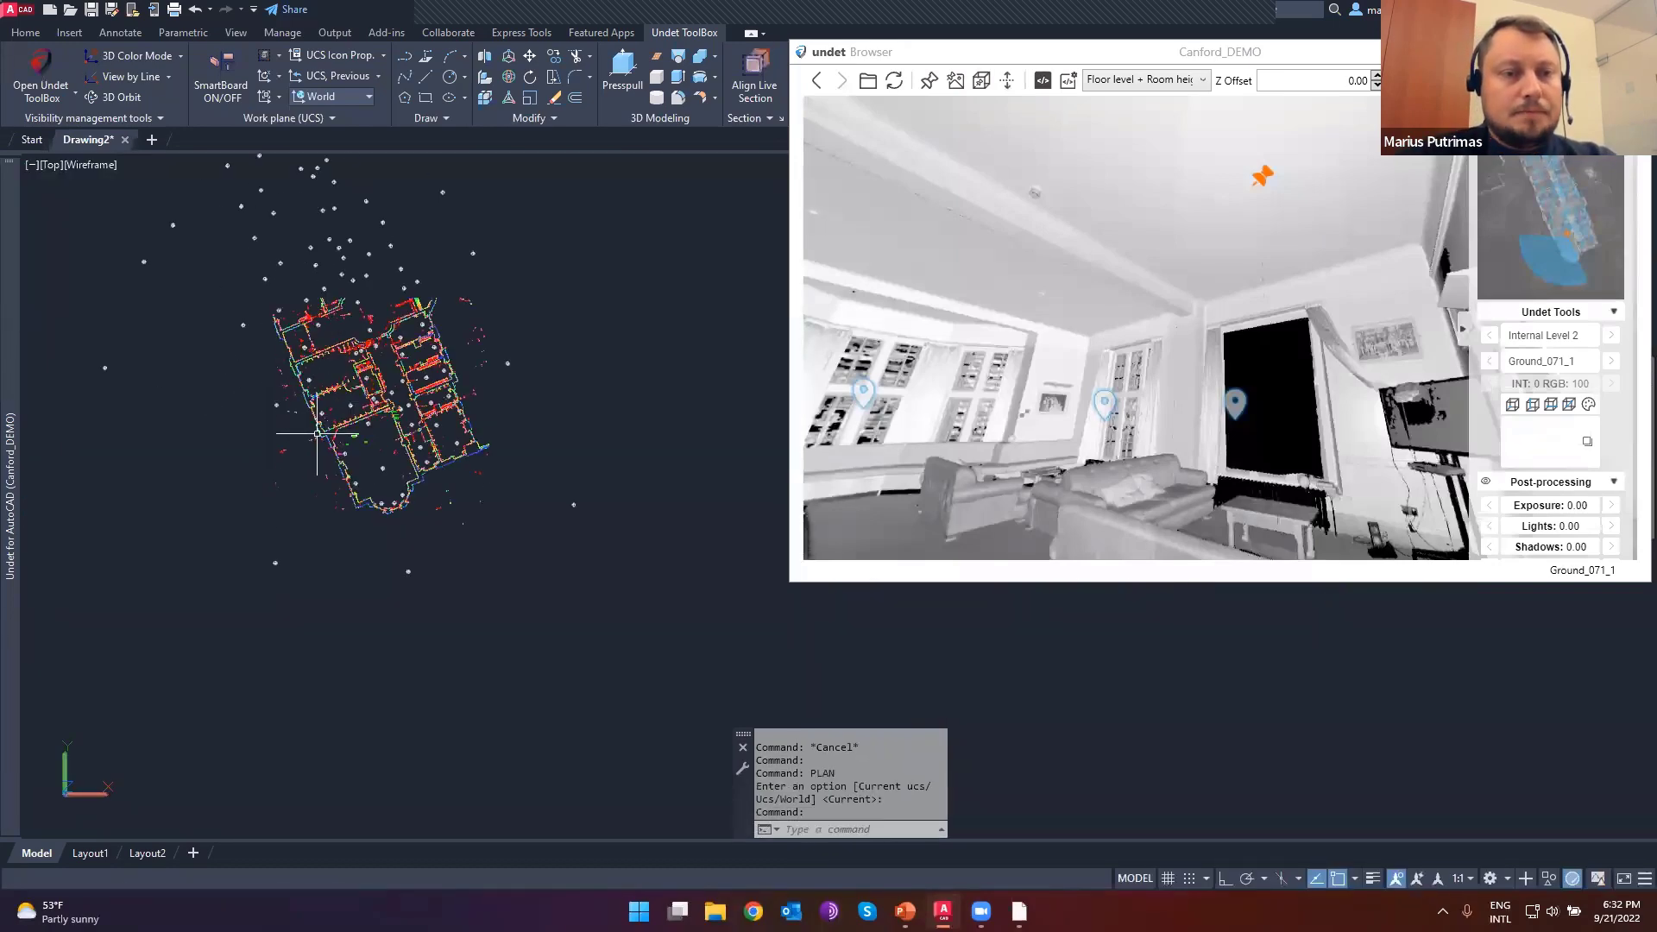
scroll(500, 461, "up", 4)
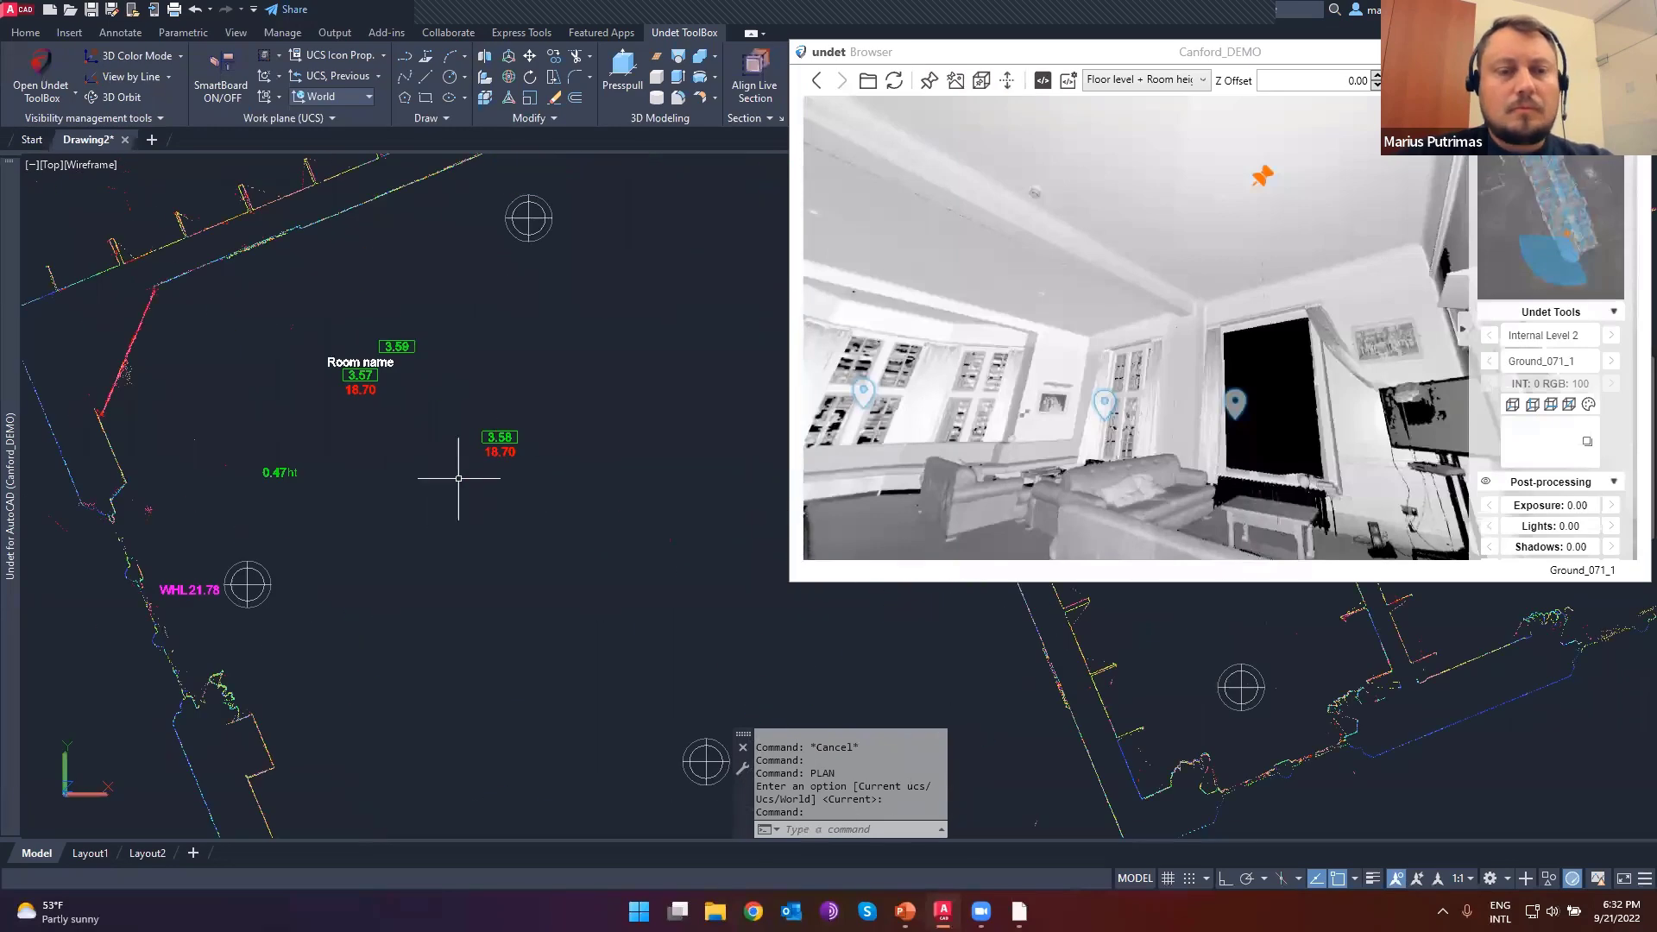
- Place a Floor to window cill & cill to head heights (F-C & C-H) label using floor, cill and head points in scan Ground_072_1
left_click(1150, 80)
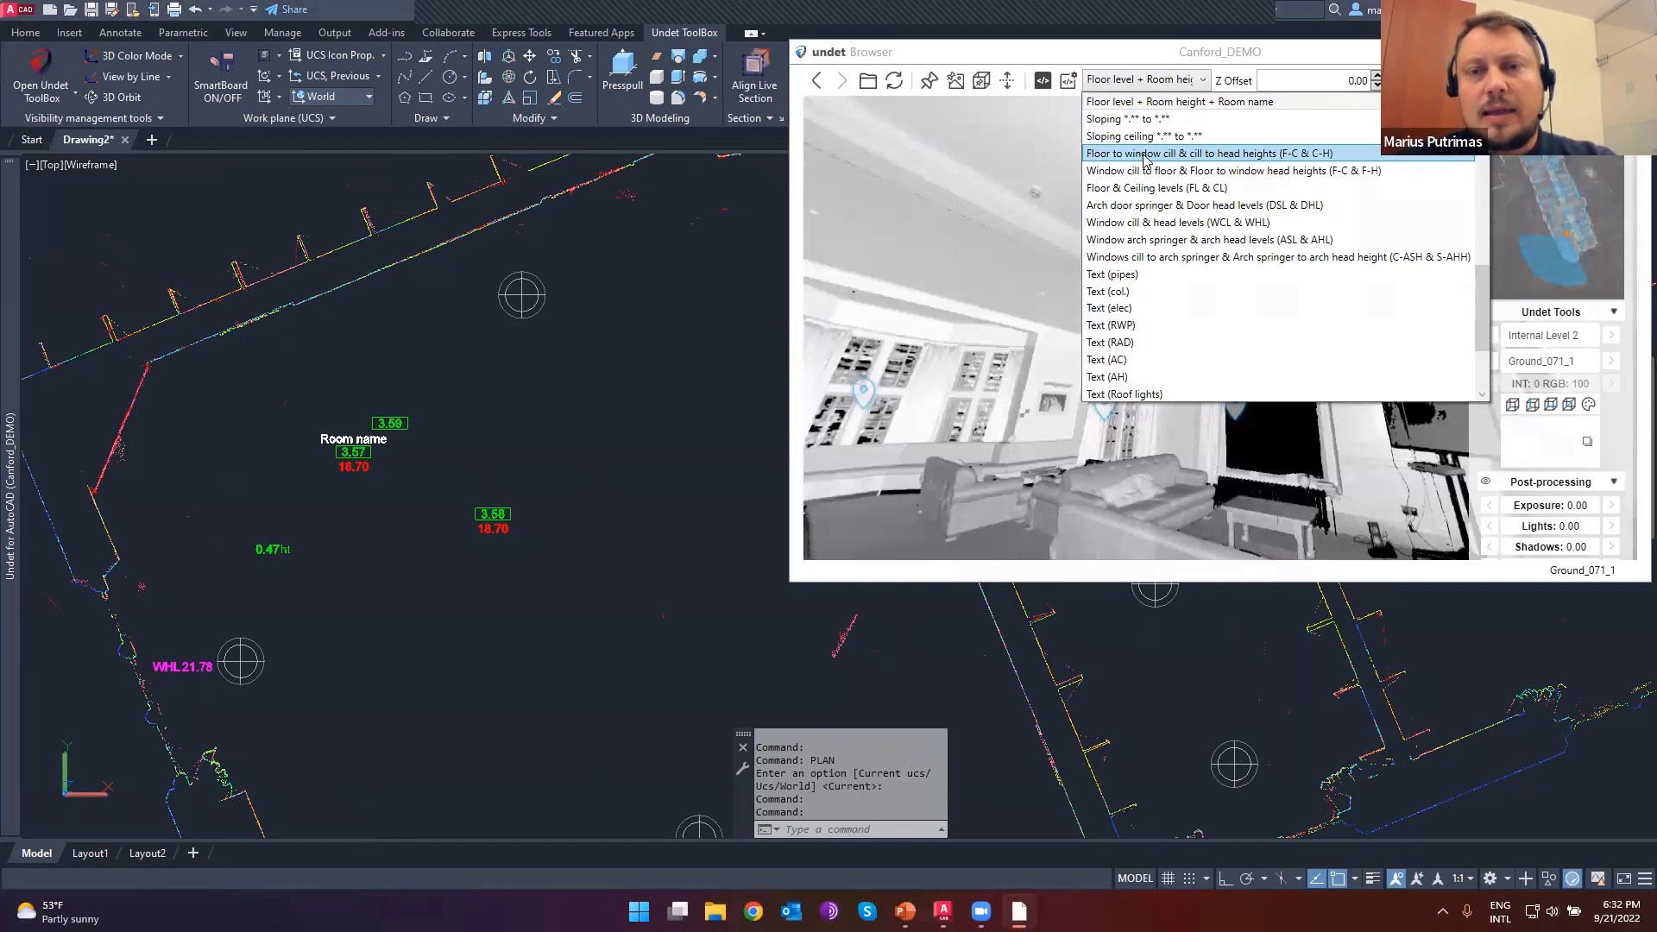
left_click(1133, 155)
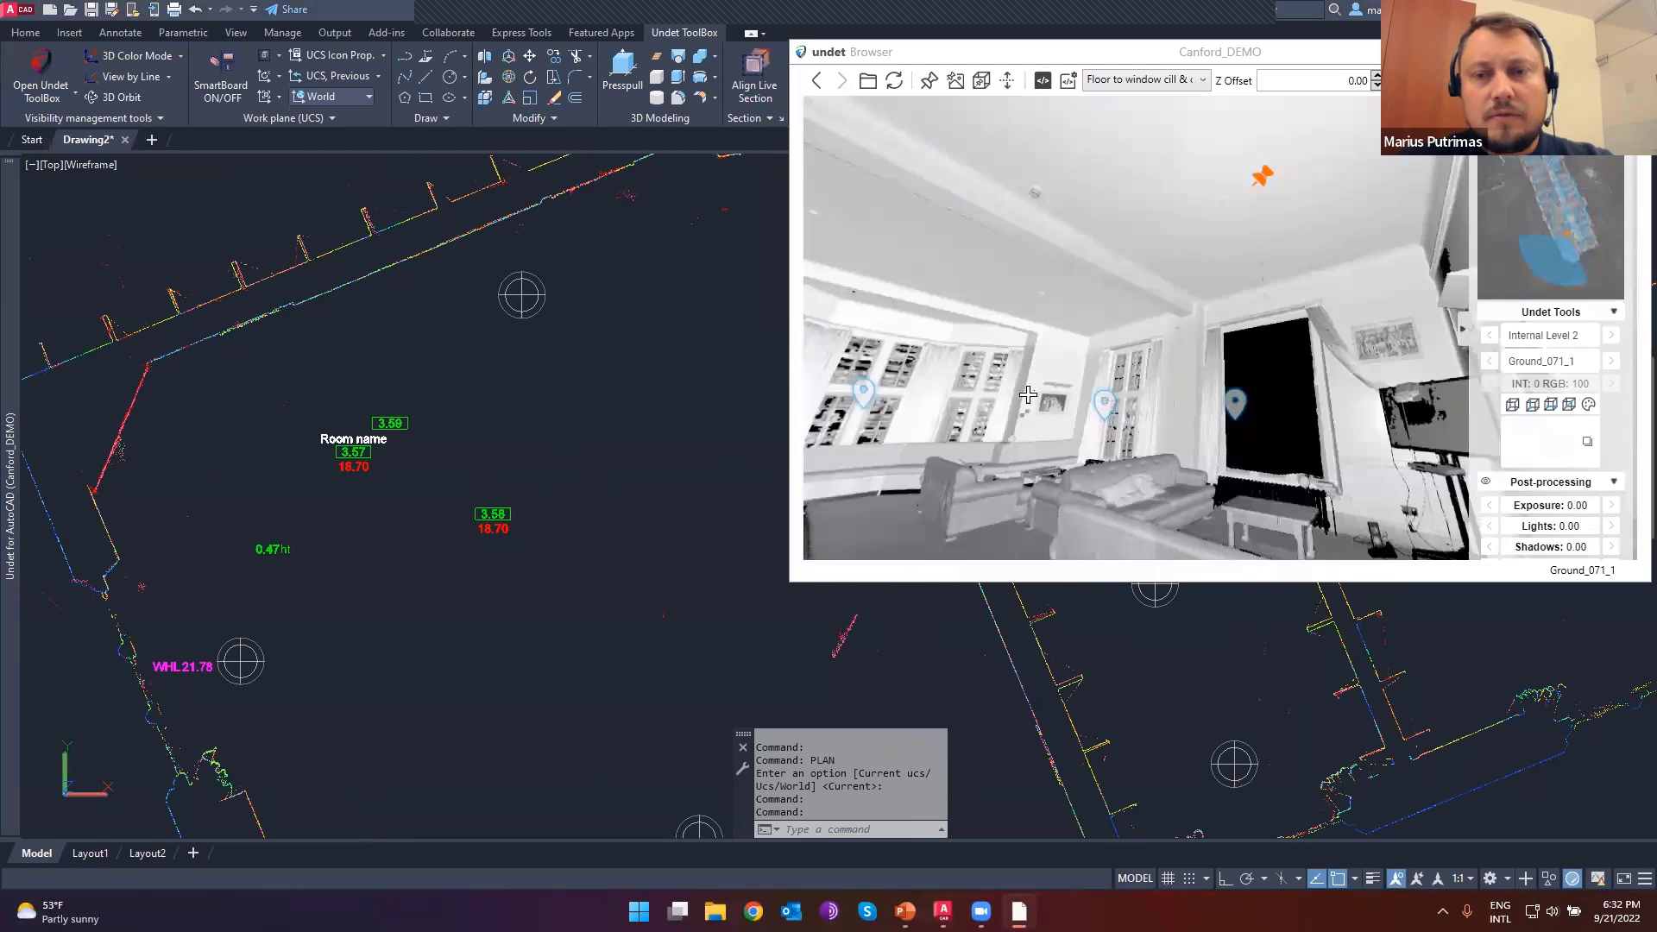
left_click_drag(1028, 394, 967, 281)
left_click(1176, 288)
left_click_drag(1175, 288, 826, 256)
left_click_drag(1381, 466, 1275, 459)
left_click(1328, 458)
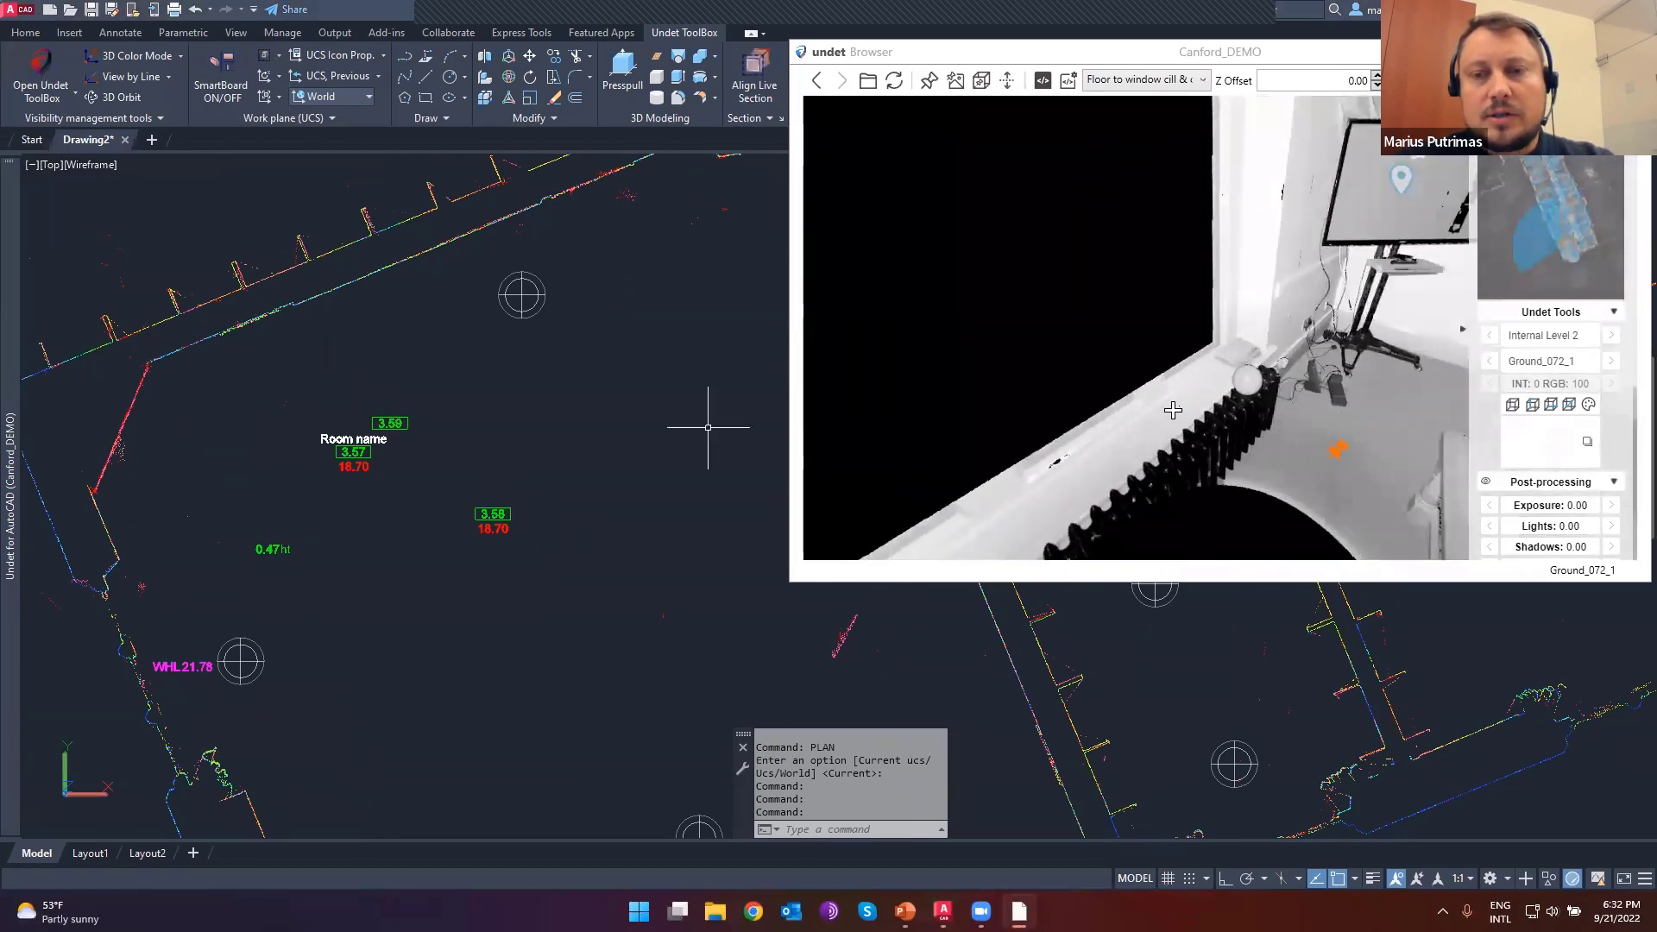
left_click(1174, 405)
left_click_drag(1165, 215, 1165, 292)
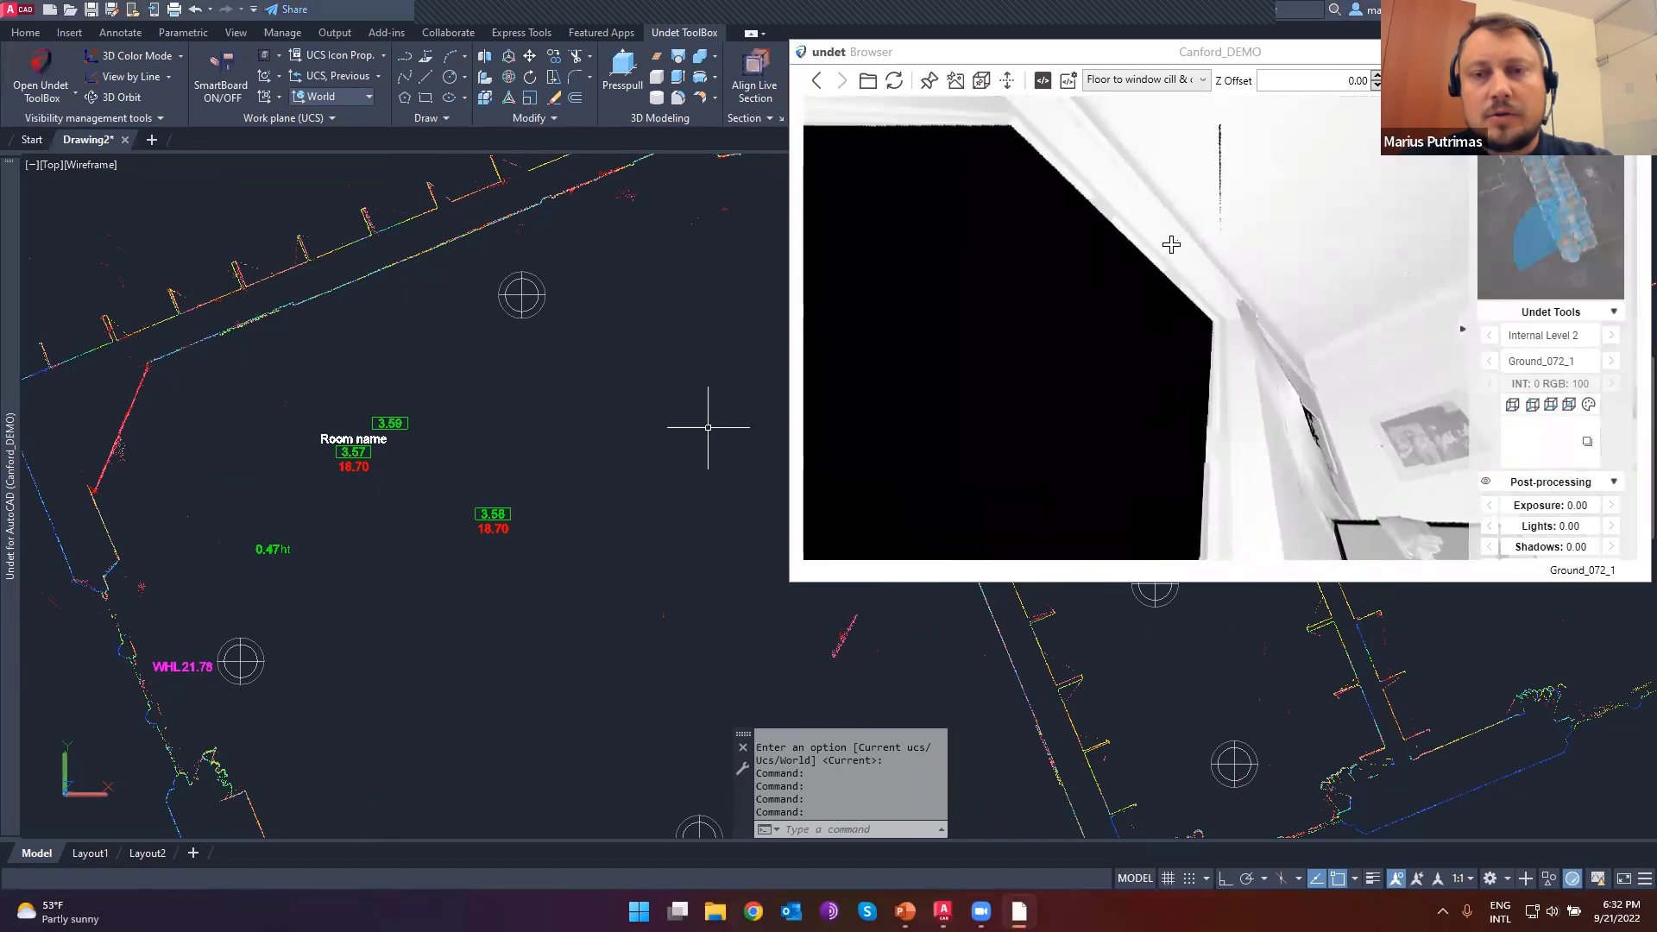
left_click(1169, 244)
scroll(134, 634, "up", 3)
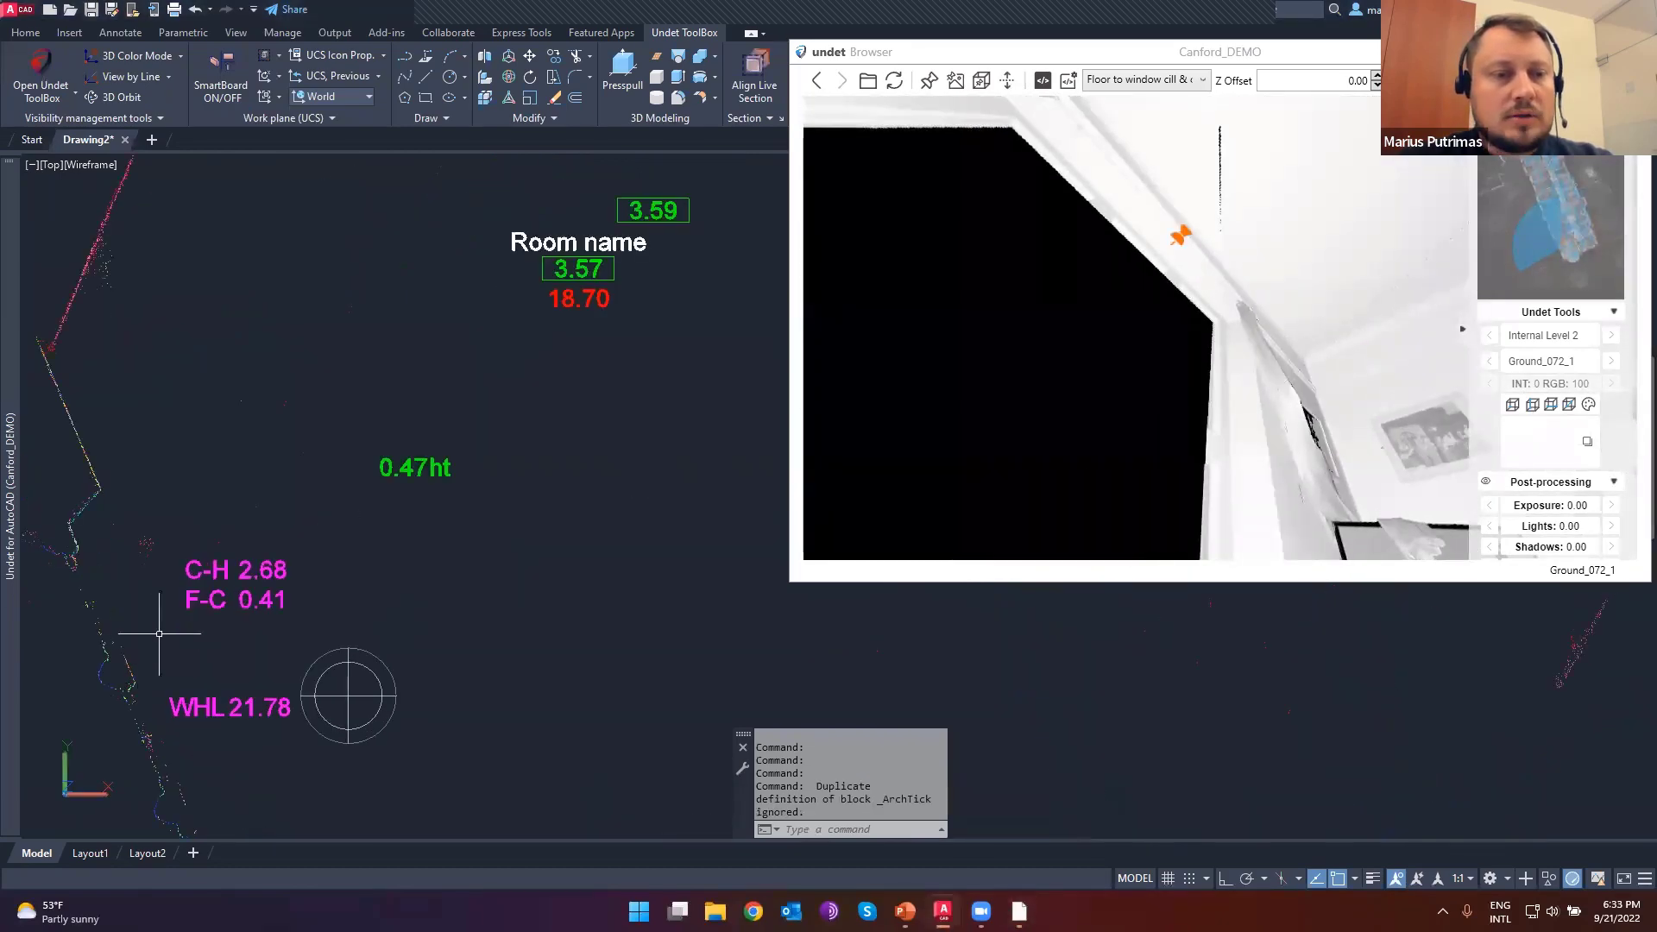
middle_click_drag(170, 592, 391, 469)
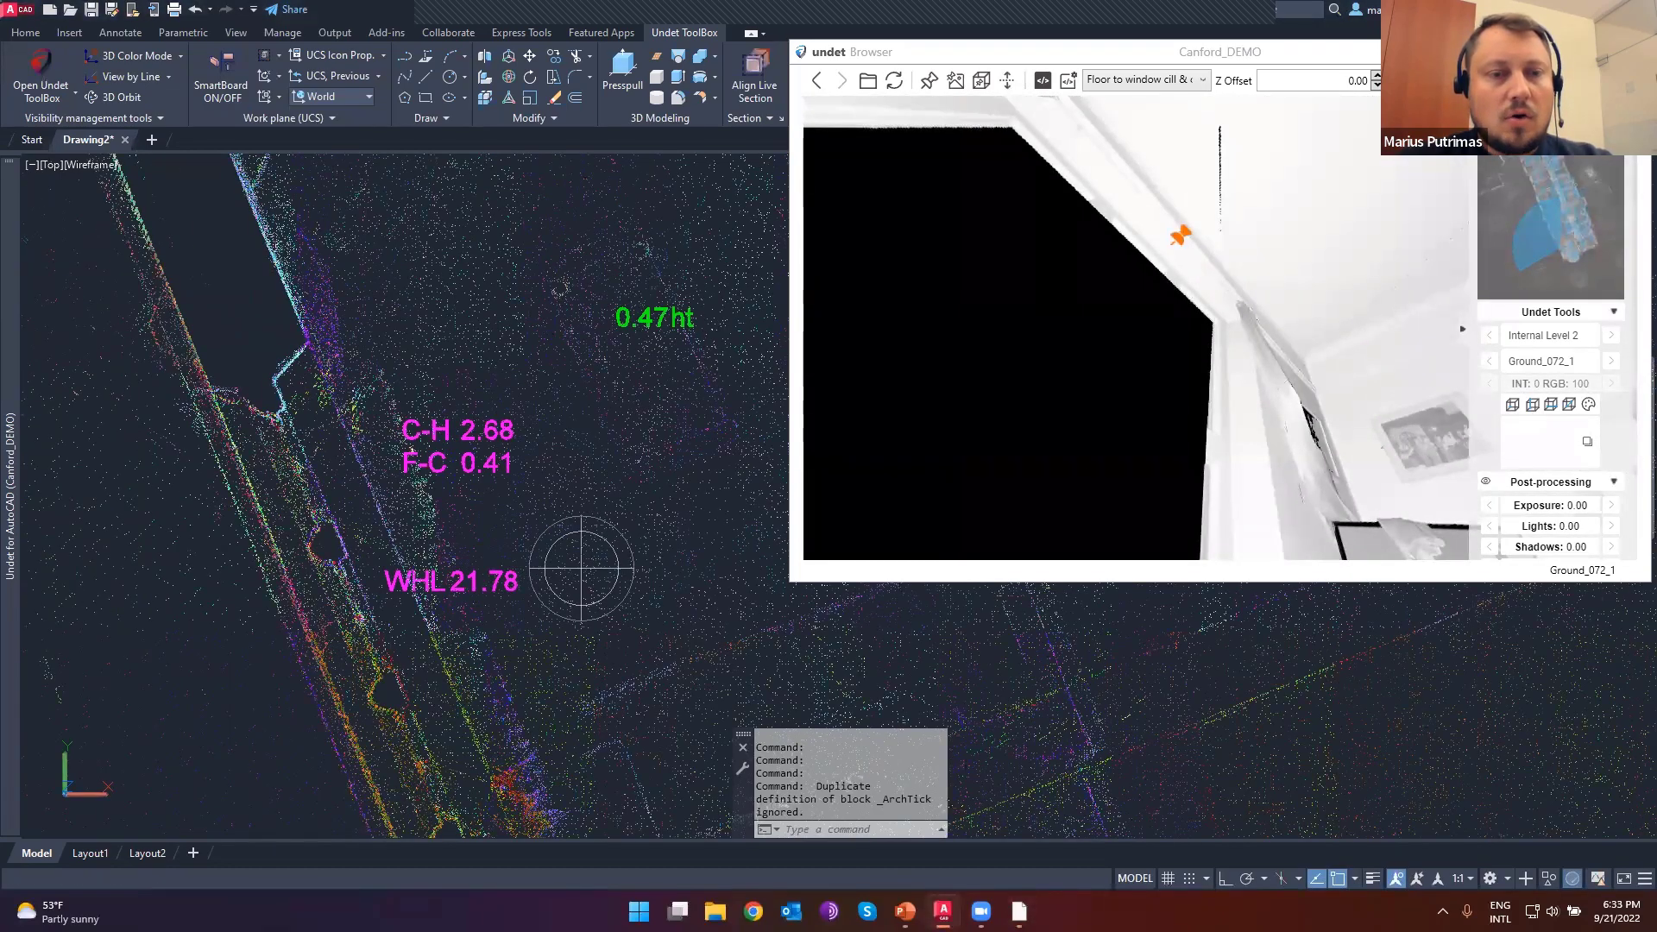
- Place another F-C & C-H label for the window beside scan Ground_073_1 by picking its floor, cill and head points
left_click_drag(1113, 392, 1200, 226)
left_click(1202, 226)
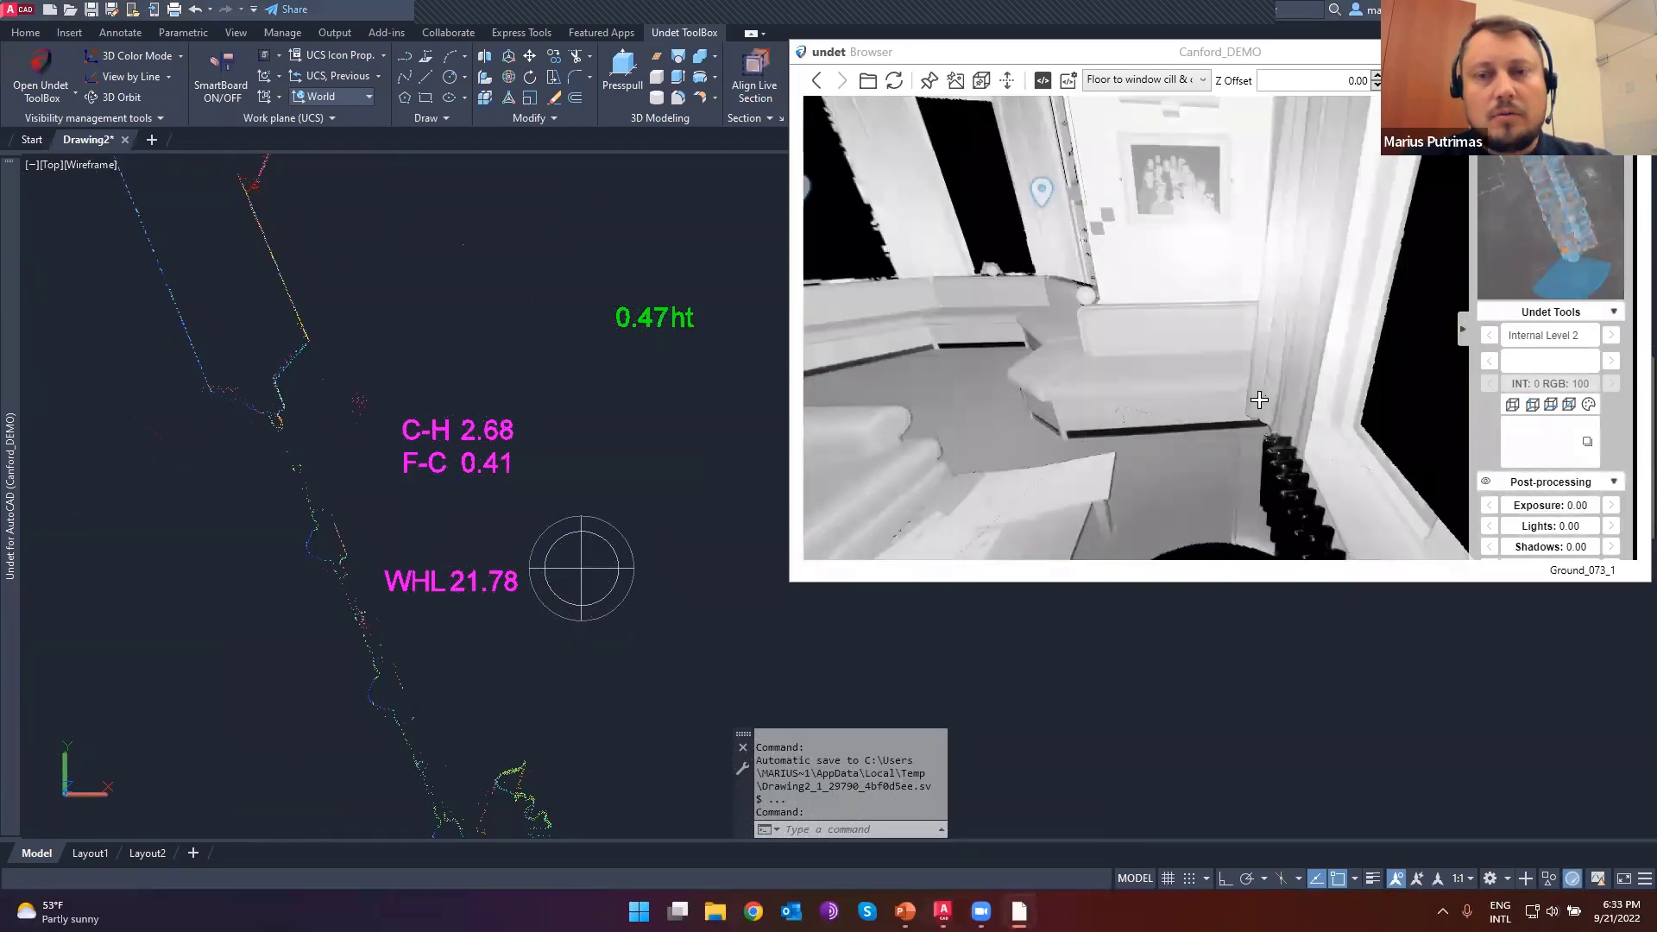
left_click_drag(1358, 195, 1239, 599)
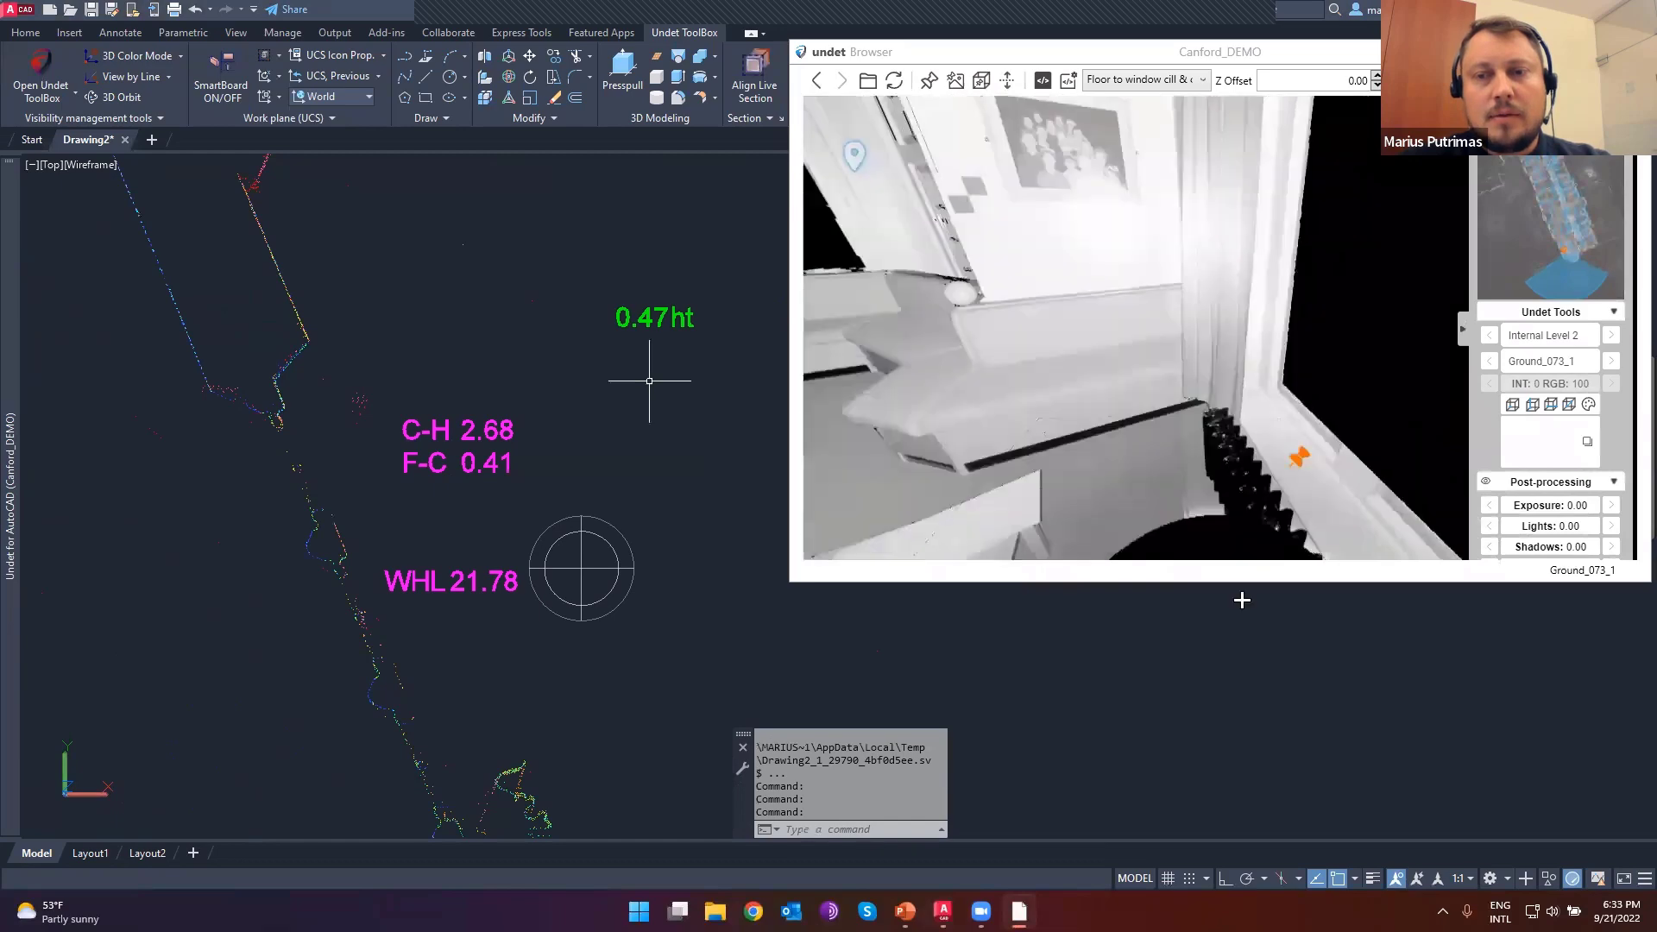
left_click_drag(1273, 291, 1264, 279)
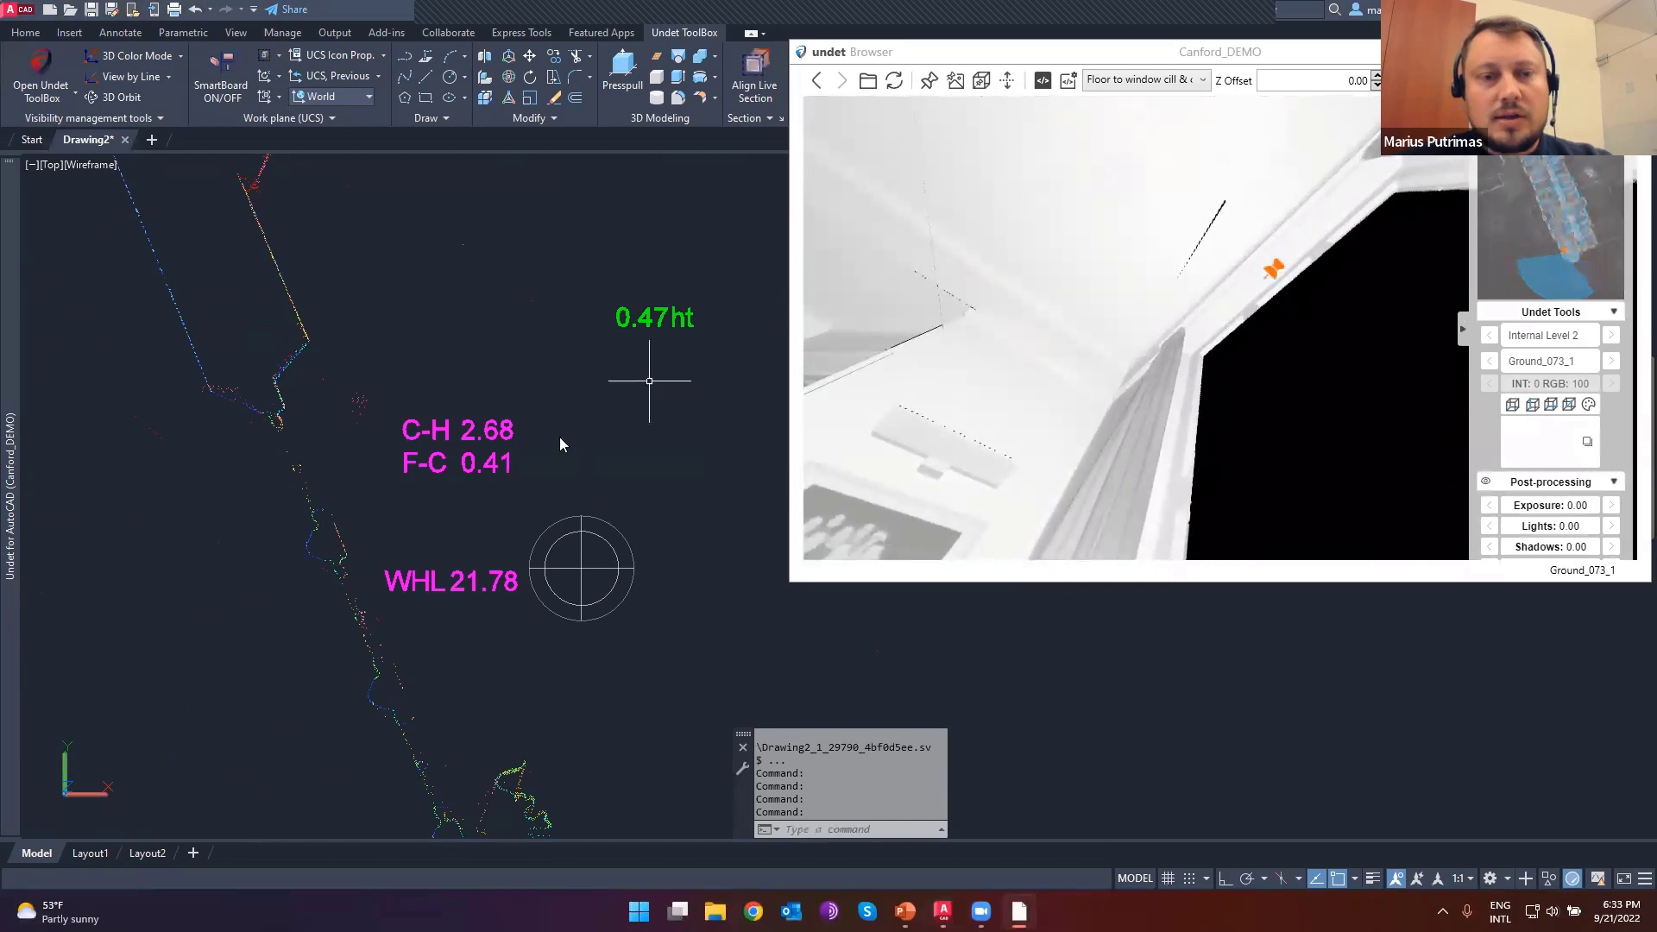
scroll(518, 465, "down", 7)
scroll(510, 478, "up", 3)
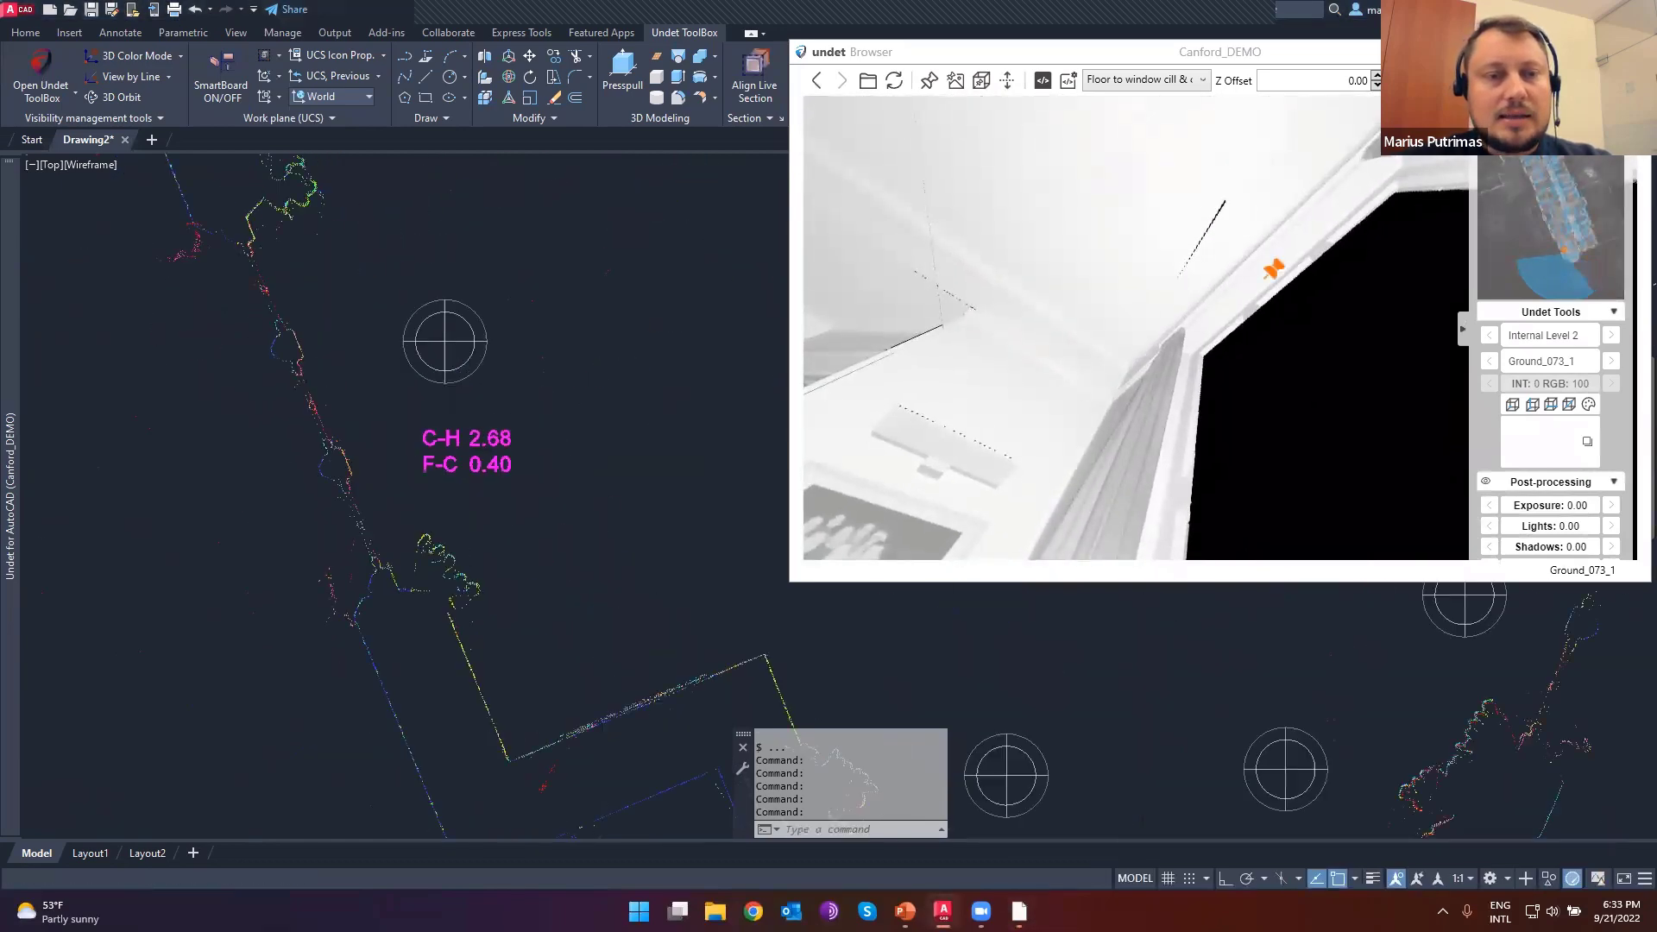
scroll(518, 514, "up", 2)
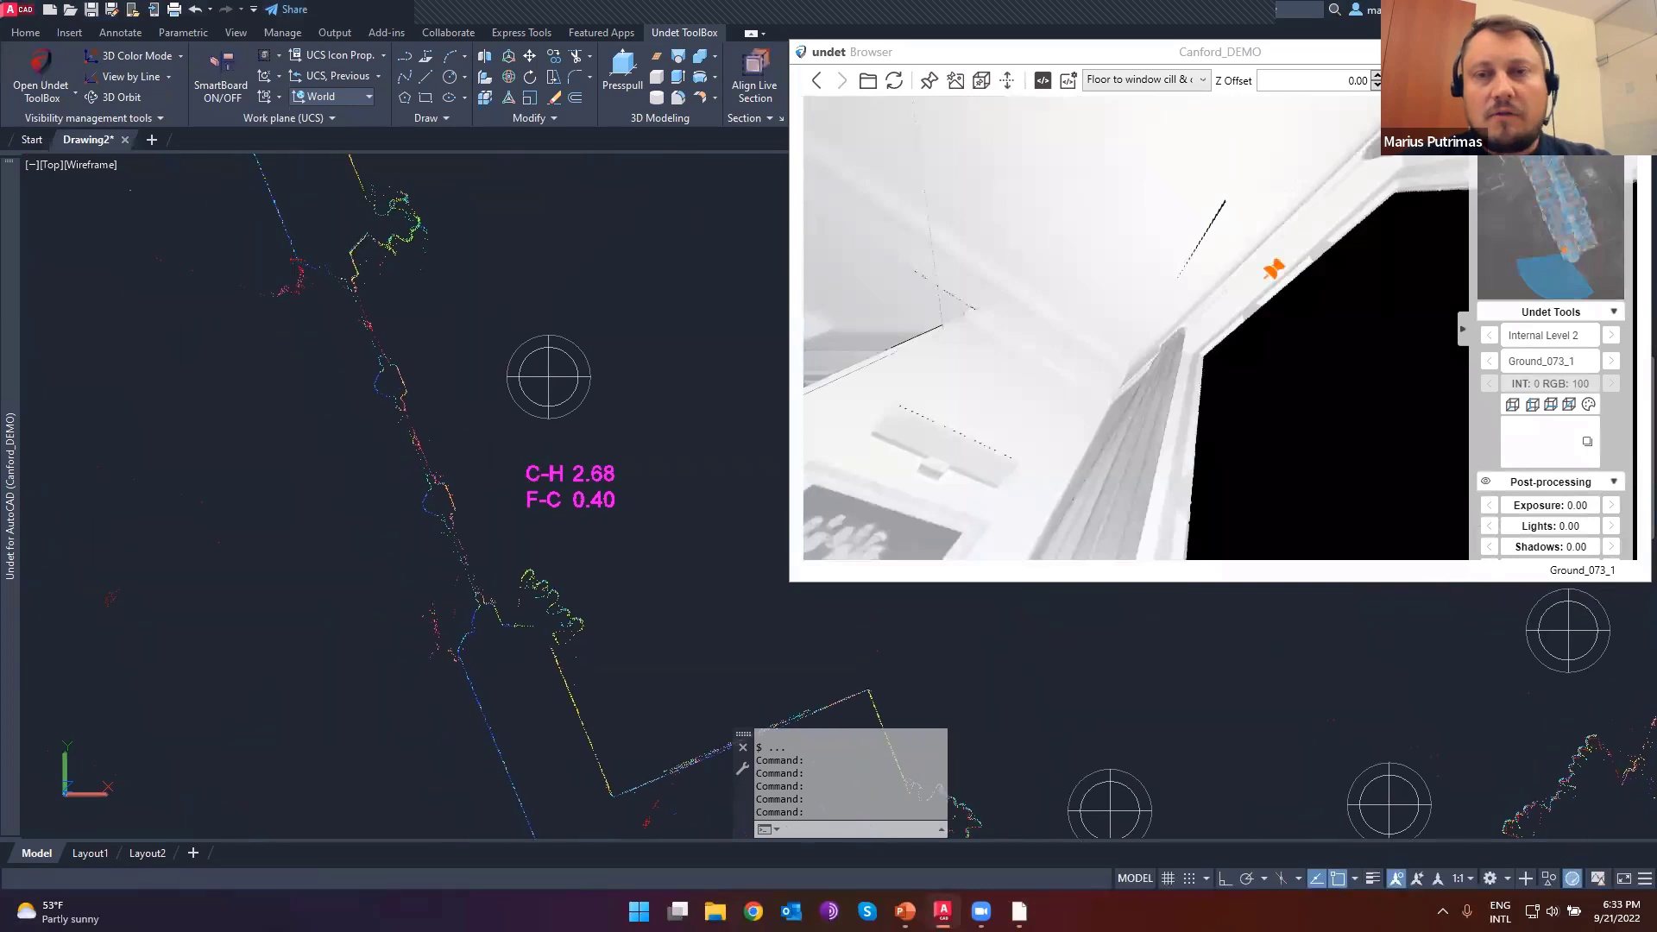
- Place a Window cill to floor & Floor to window head heights (F-C & F-H) label for the same window in scan Ground_073_1
left_click(1179, 79)
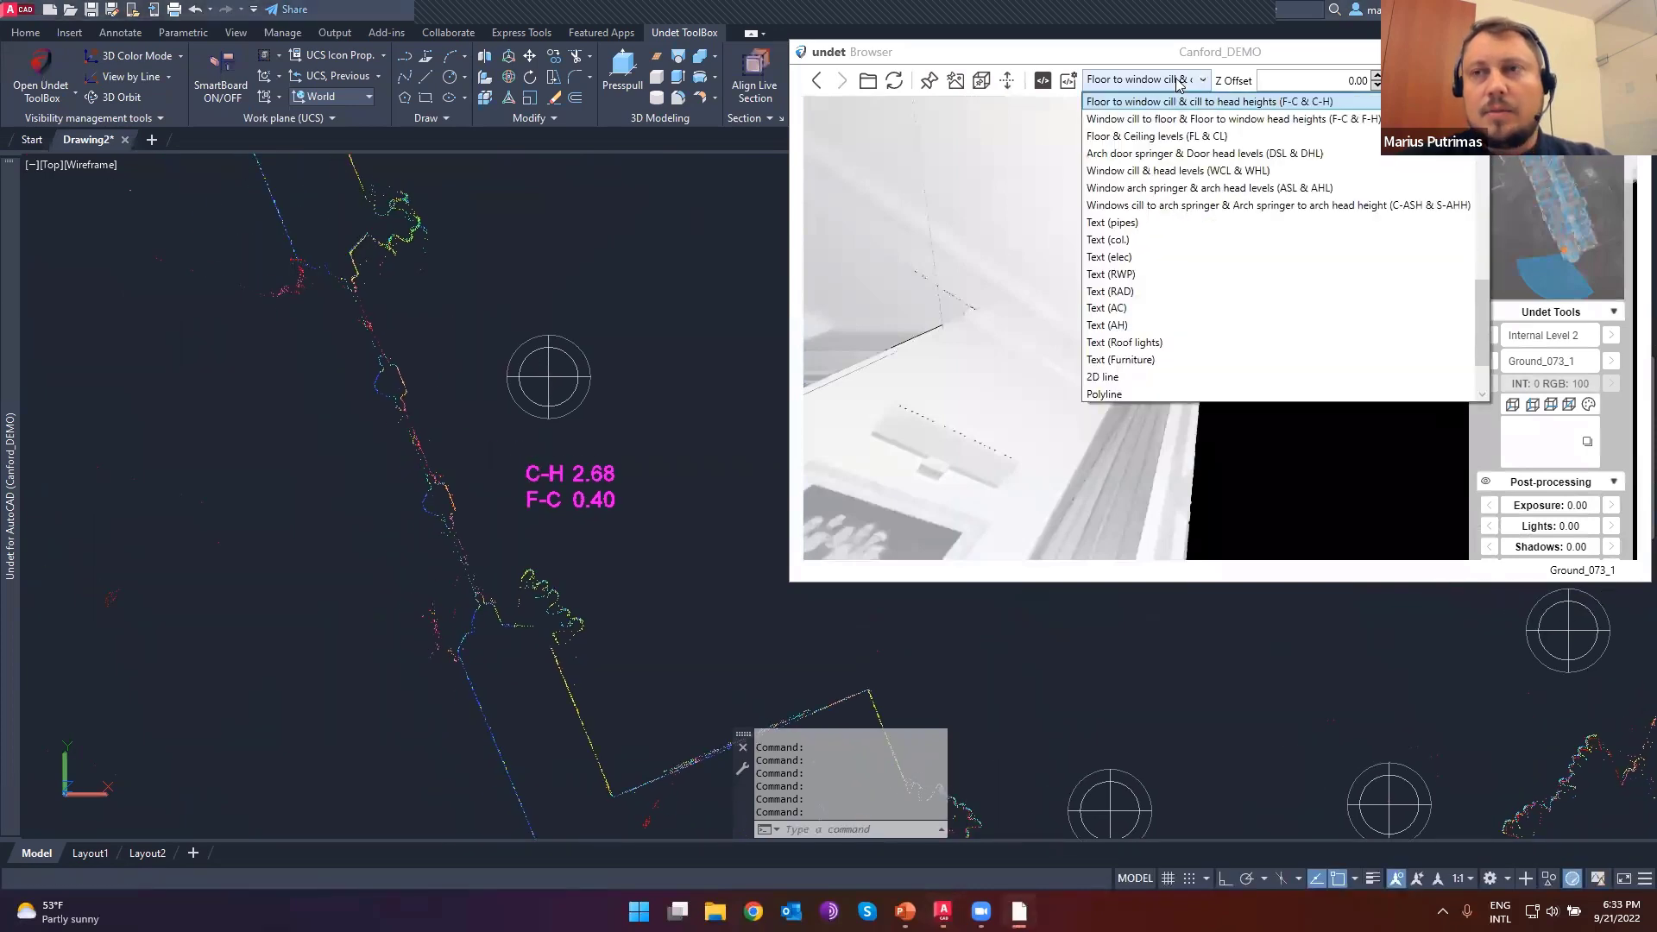
left_click(1107, 121)
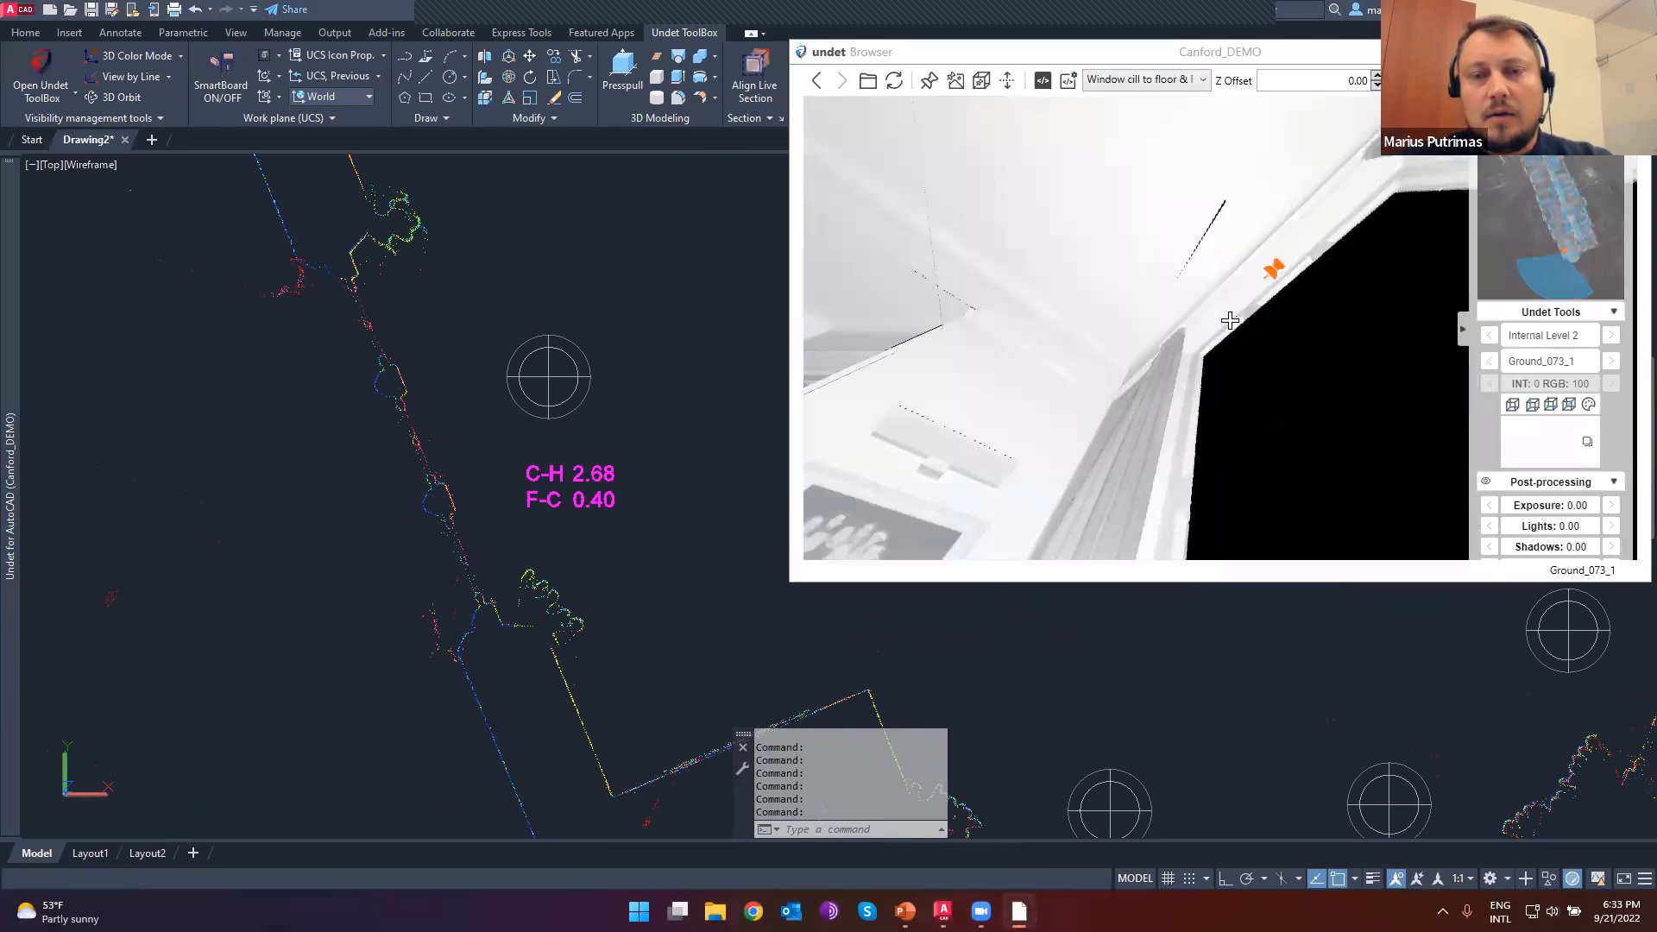
left_click_drag(1175, 363, 1158, 100)
left_click_drag(1191, 466, 1130, 444)
left_click(1255, 350)
left_click(1070, 394)
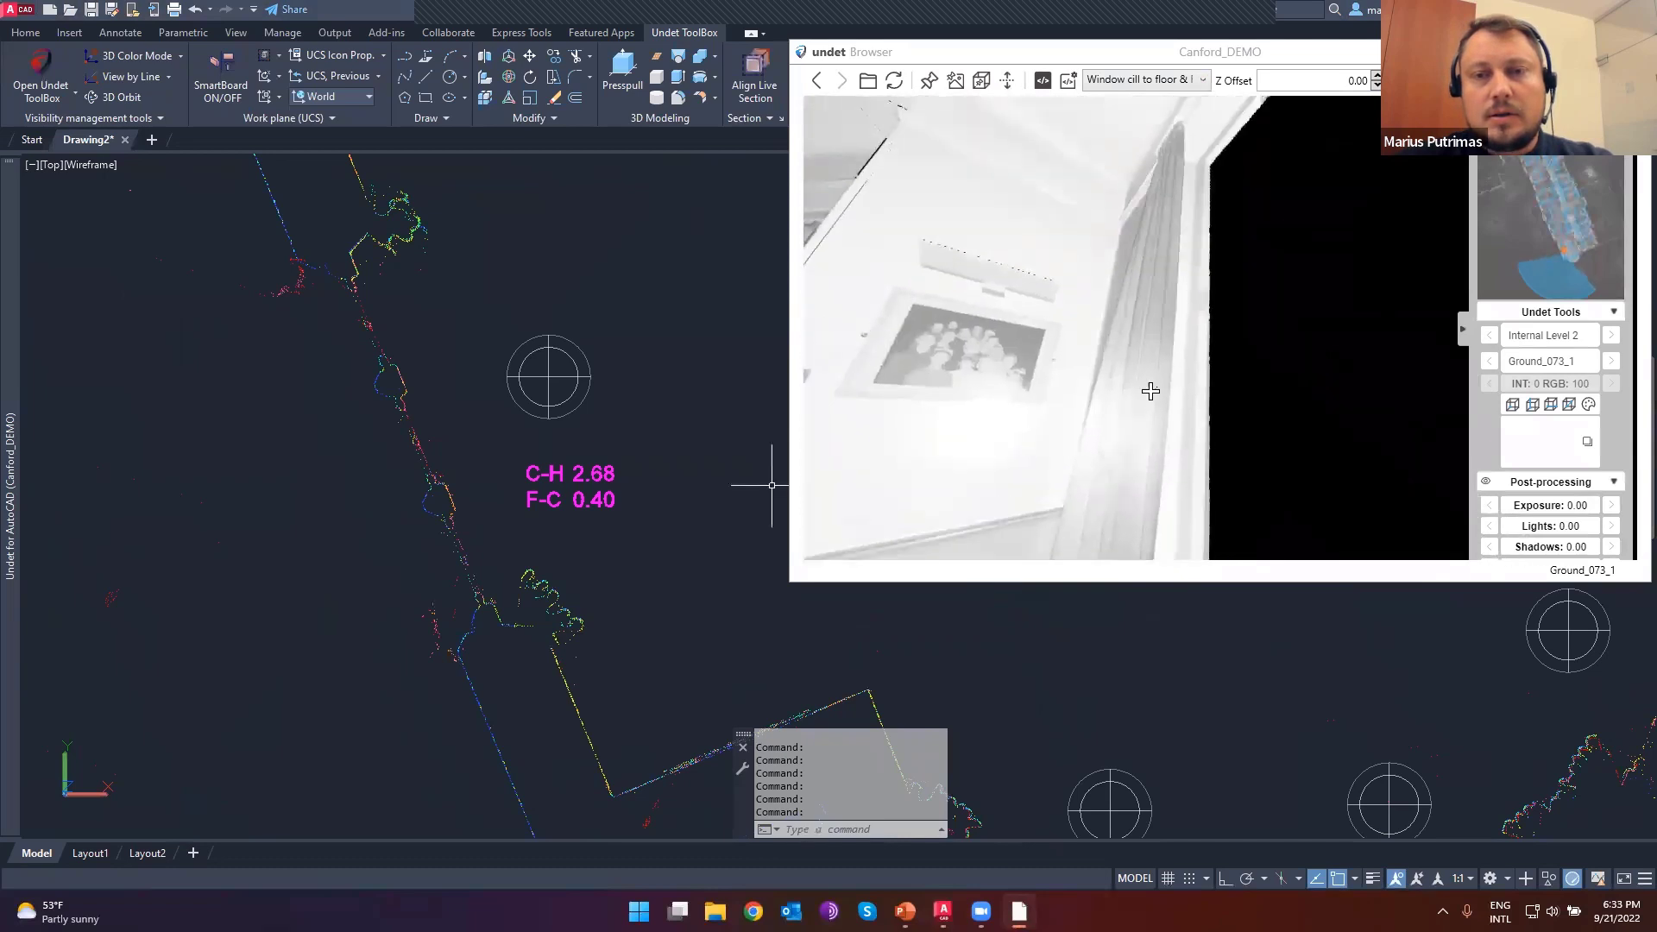
left_click_drag(1189, 121, 1197, 258)
left_click(1212, 227)
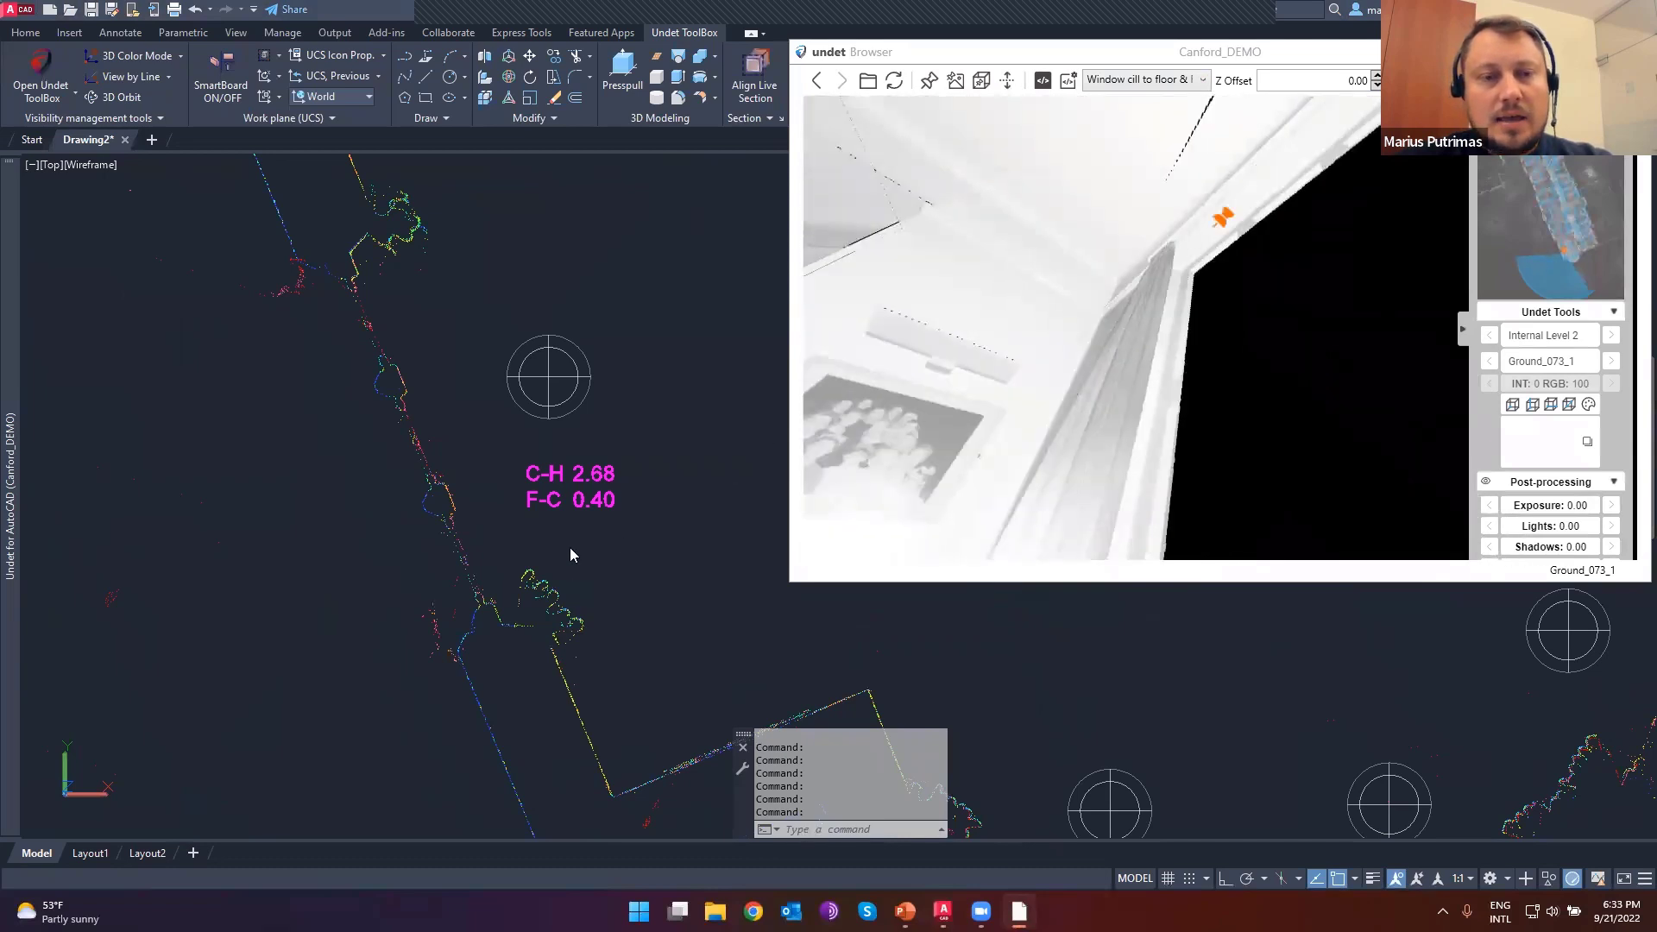
- Move the F-C / F-H label below and clear of the overlapping C-H / F-C label
left_click(563, 543)
scroll(640, 537, "up", 3)
left_click(665, 561)
left_click(586, 423)
key("Escape")
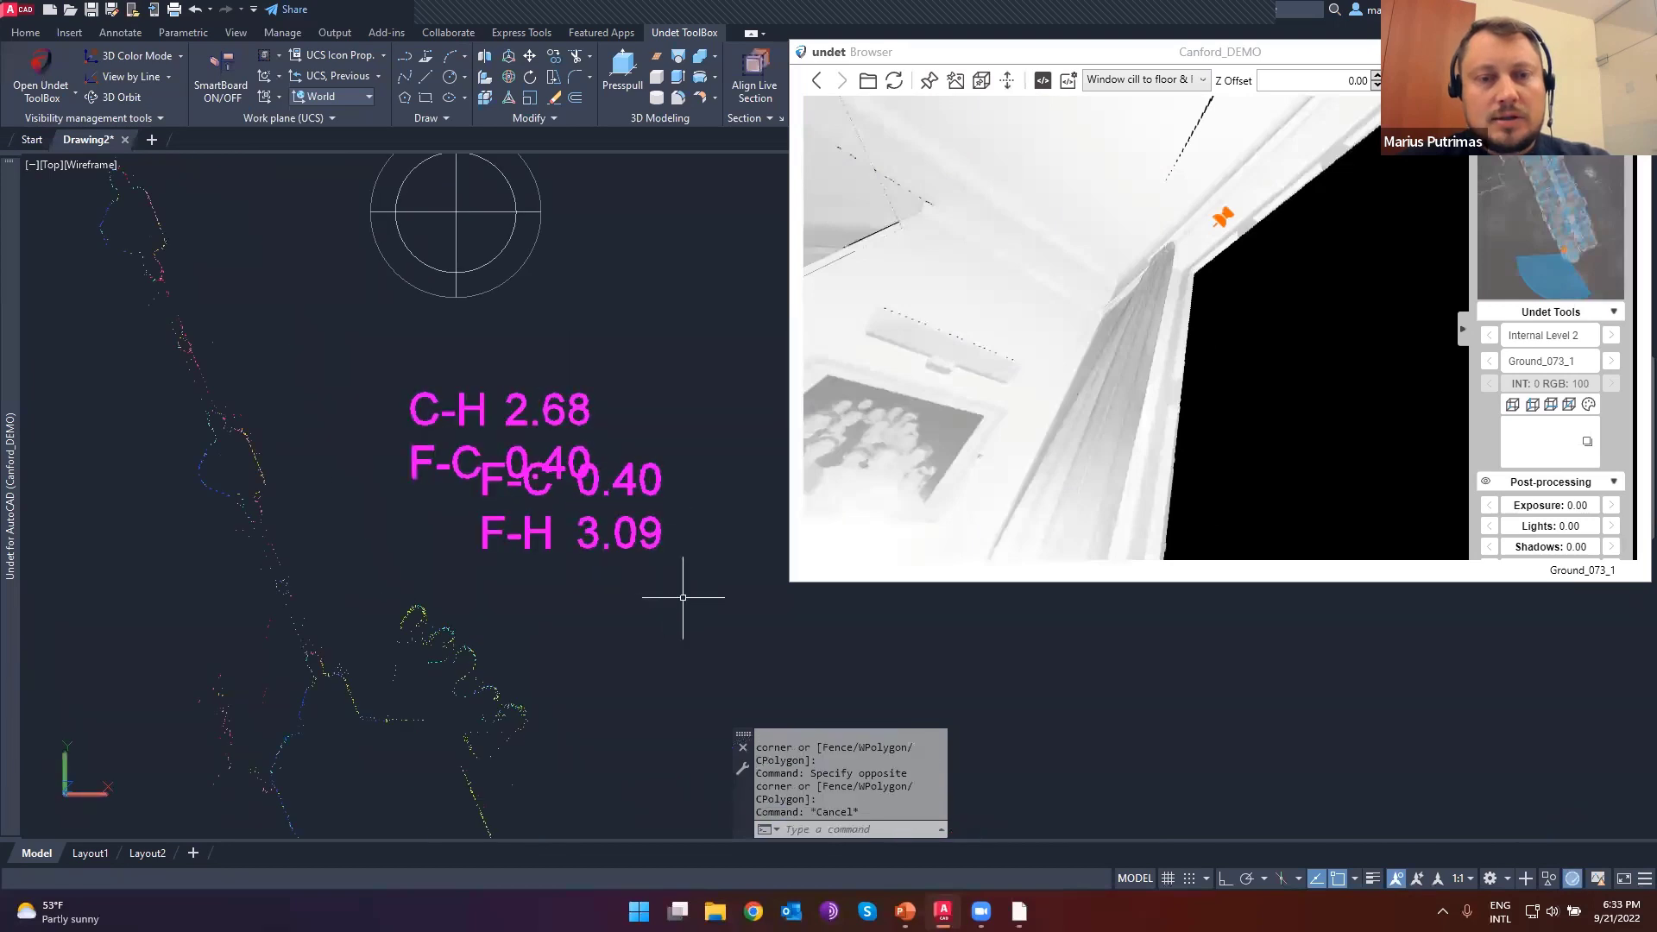
left_click(691, 579)
left_click(632, 459)
type("m")
key("Return")
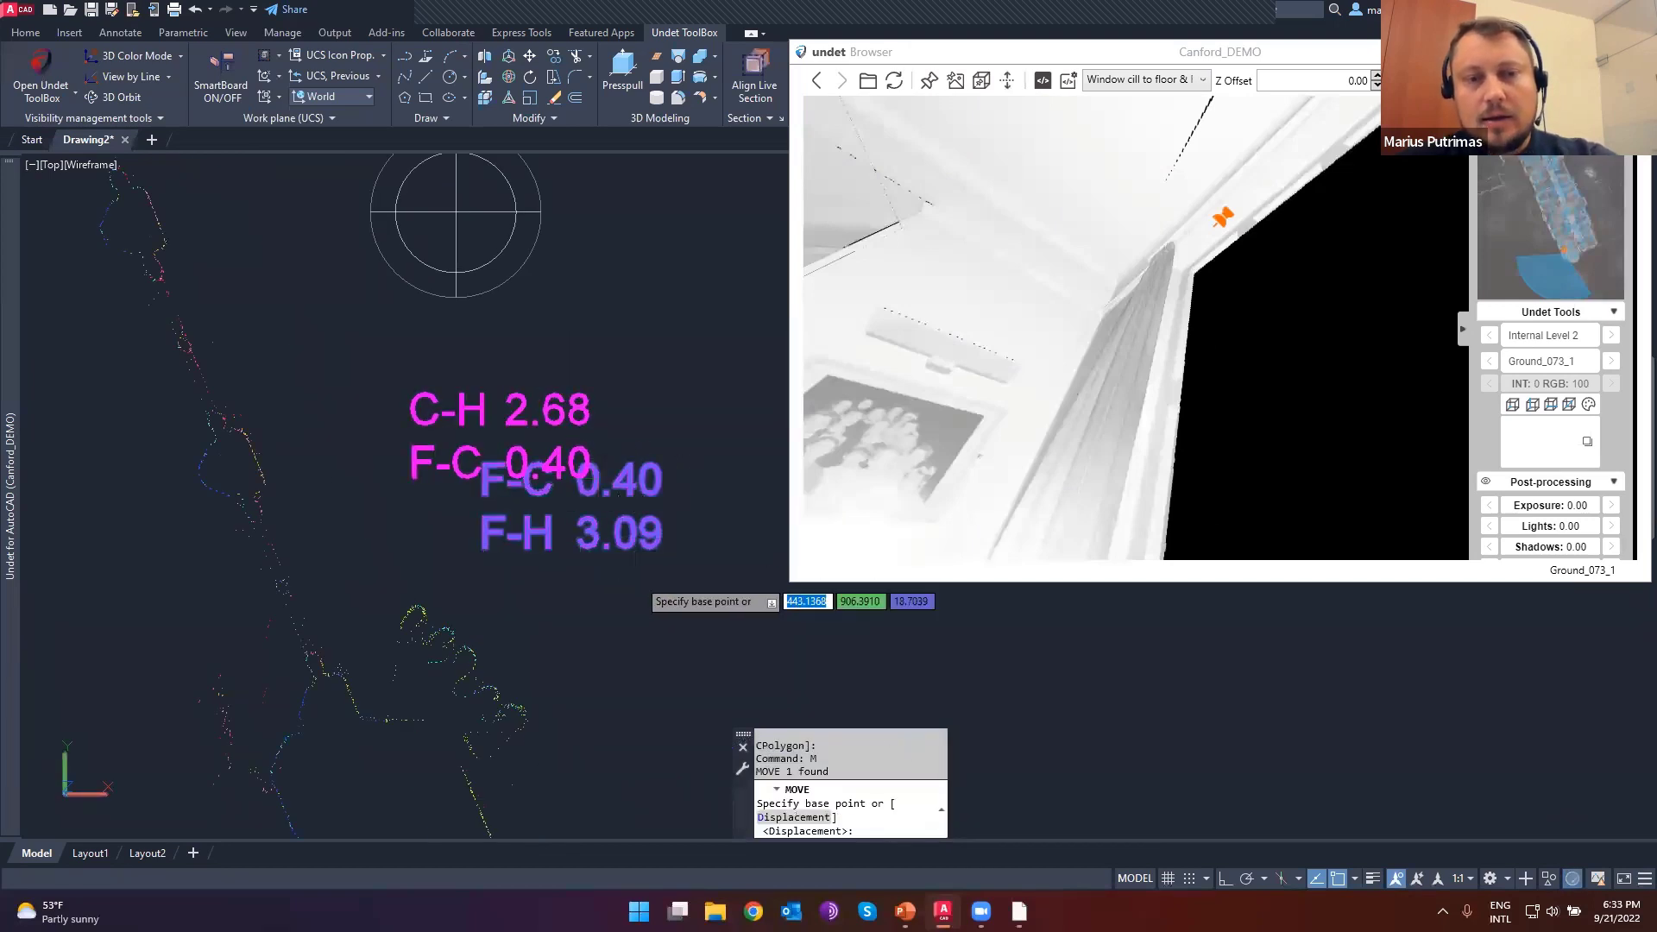
left_click(466, 461)
left_click(509, 542)
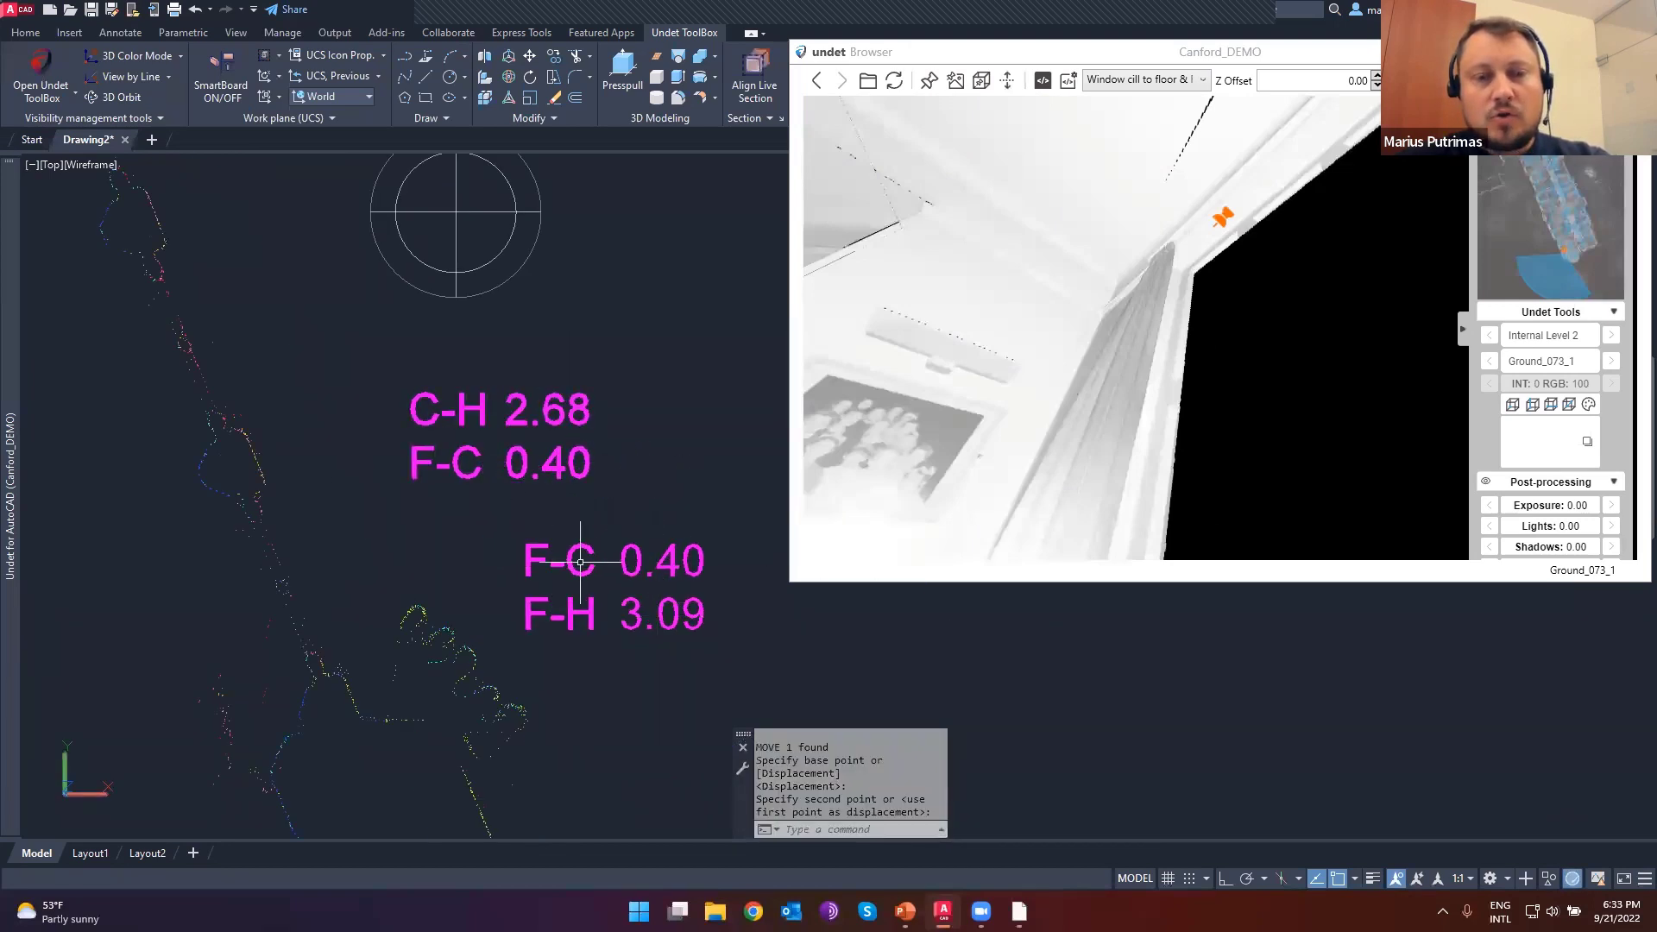
middle_click_drag(595, 580, 598, 491)
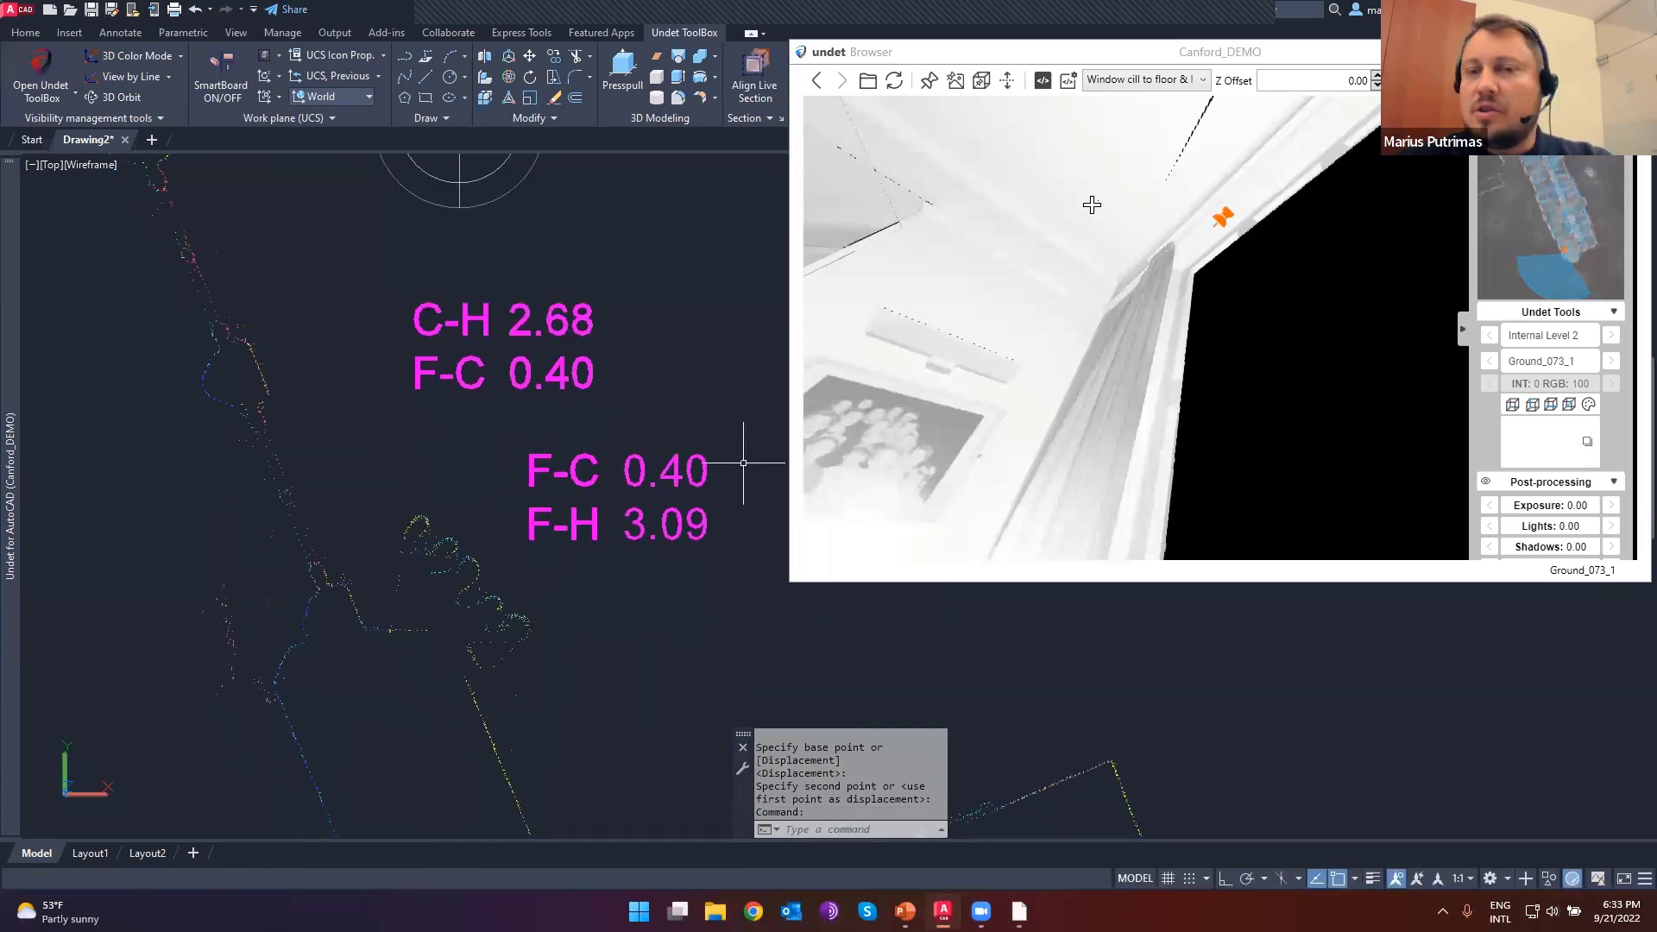
- Place a Floor & Ceiling levels (FL & CL) label using floor and ceiling points in scan Ground_073_1
left_click(1137, 80)
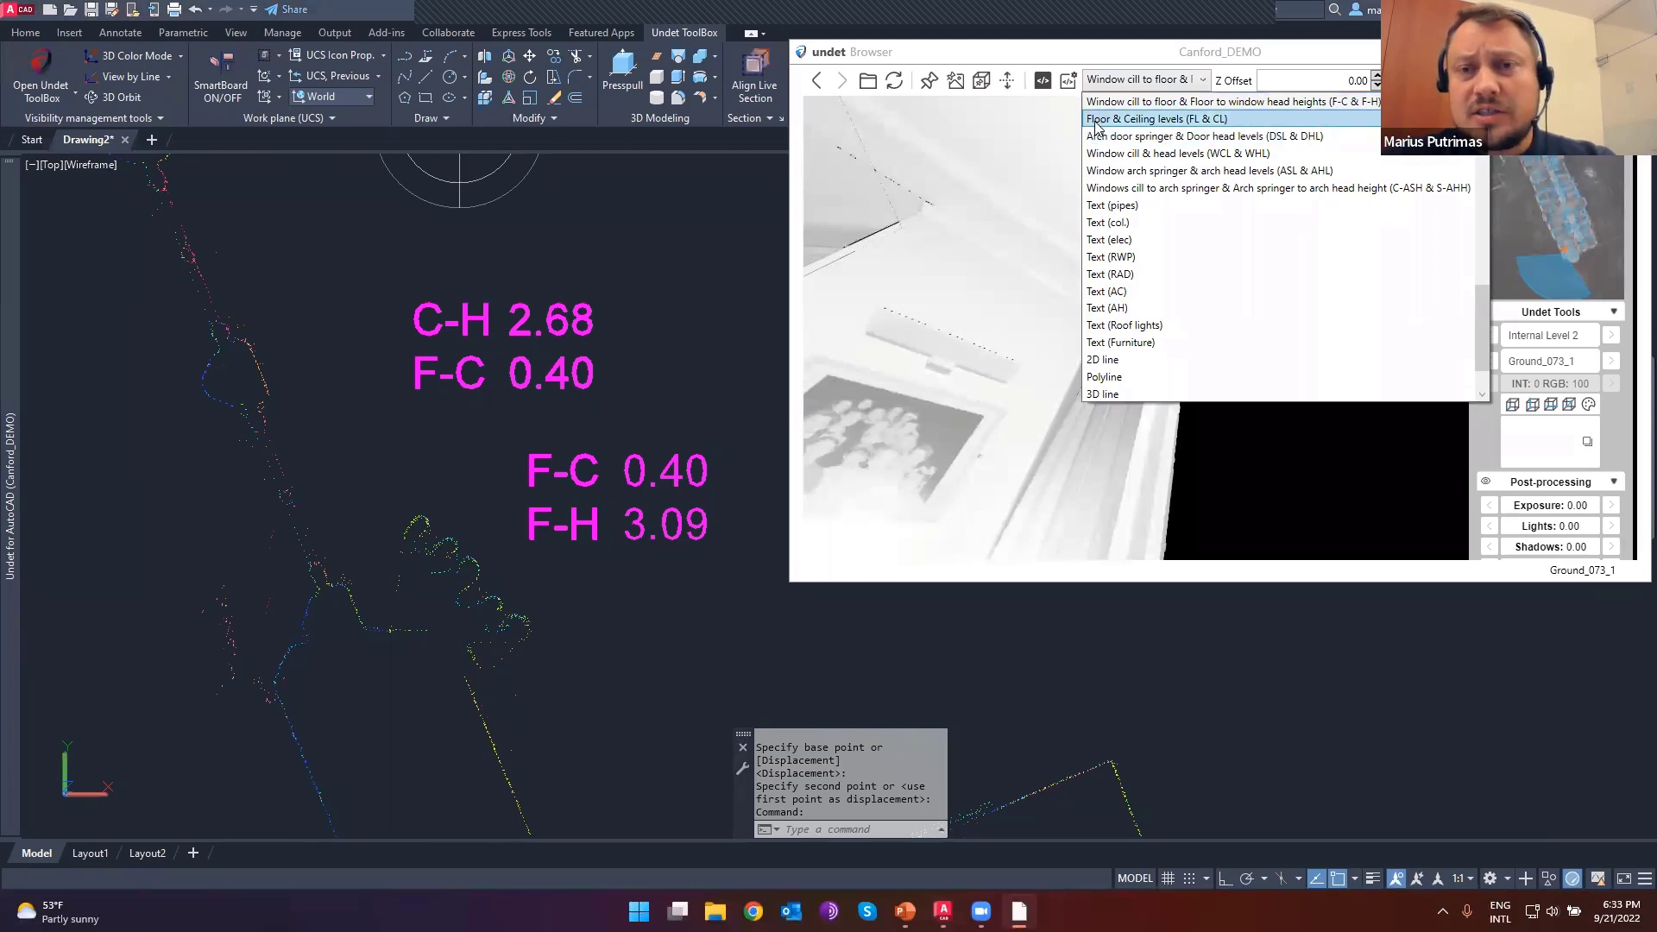
left_click(1142, 126)
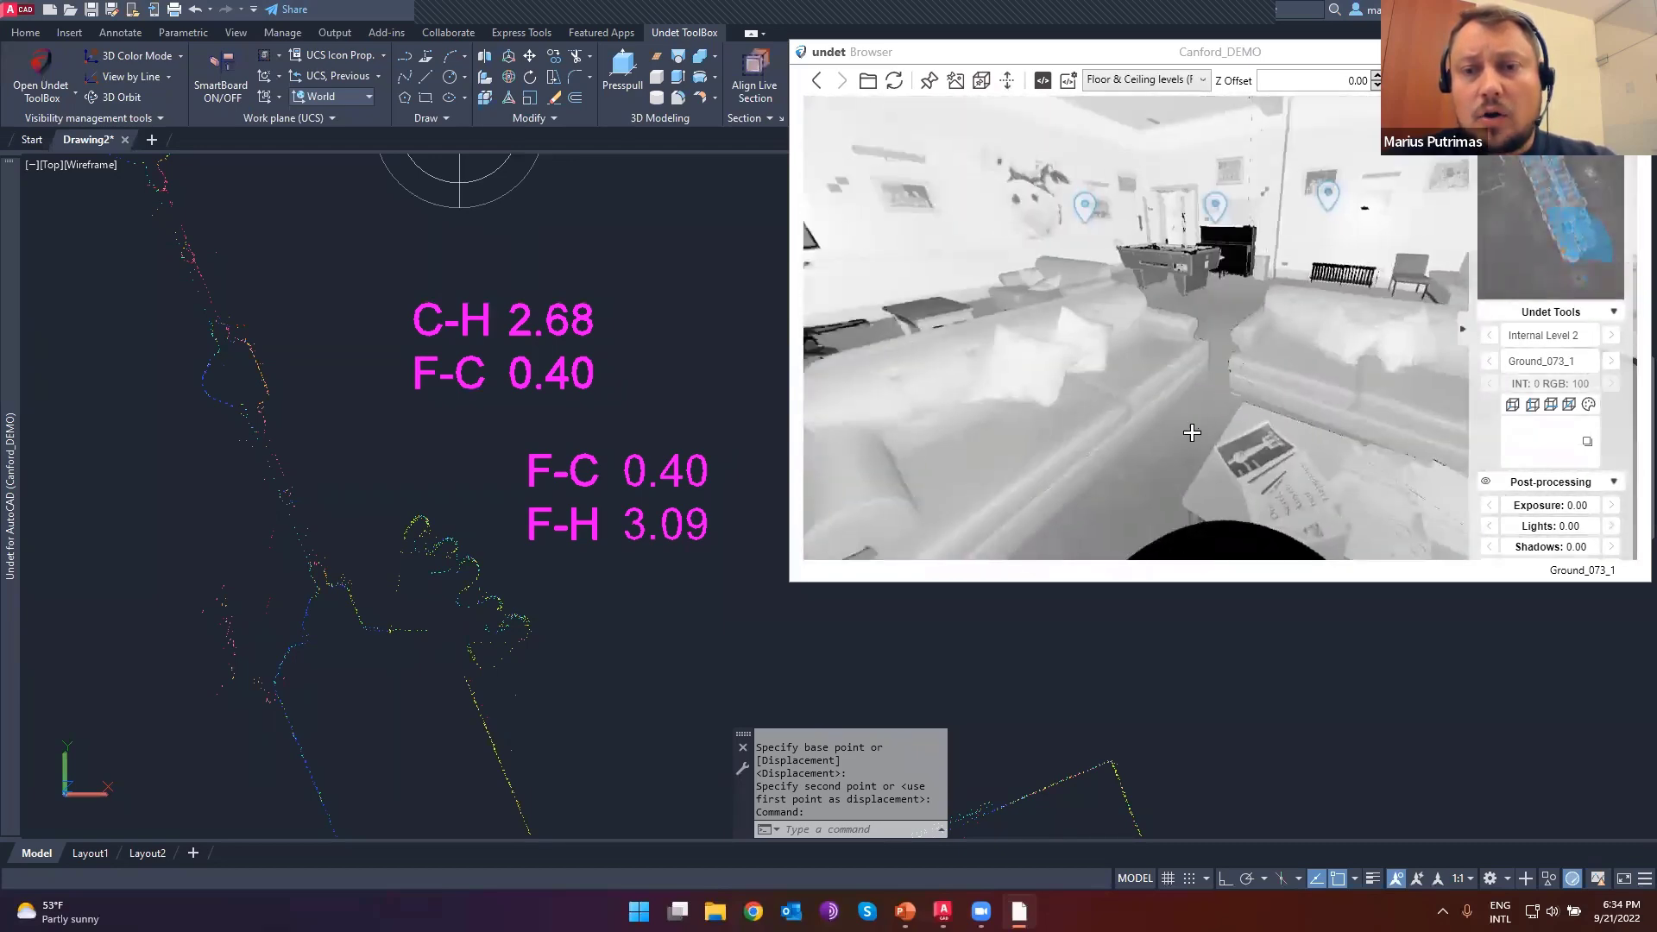
left_click_drag(1192, 432, 1281, 206)
left_click(1281, 207)
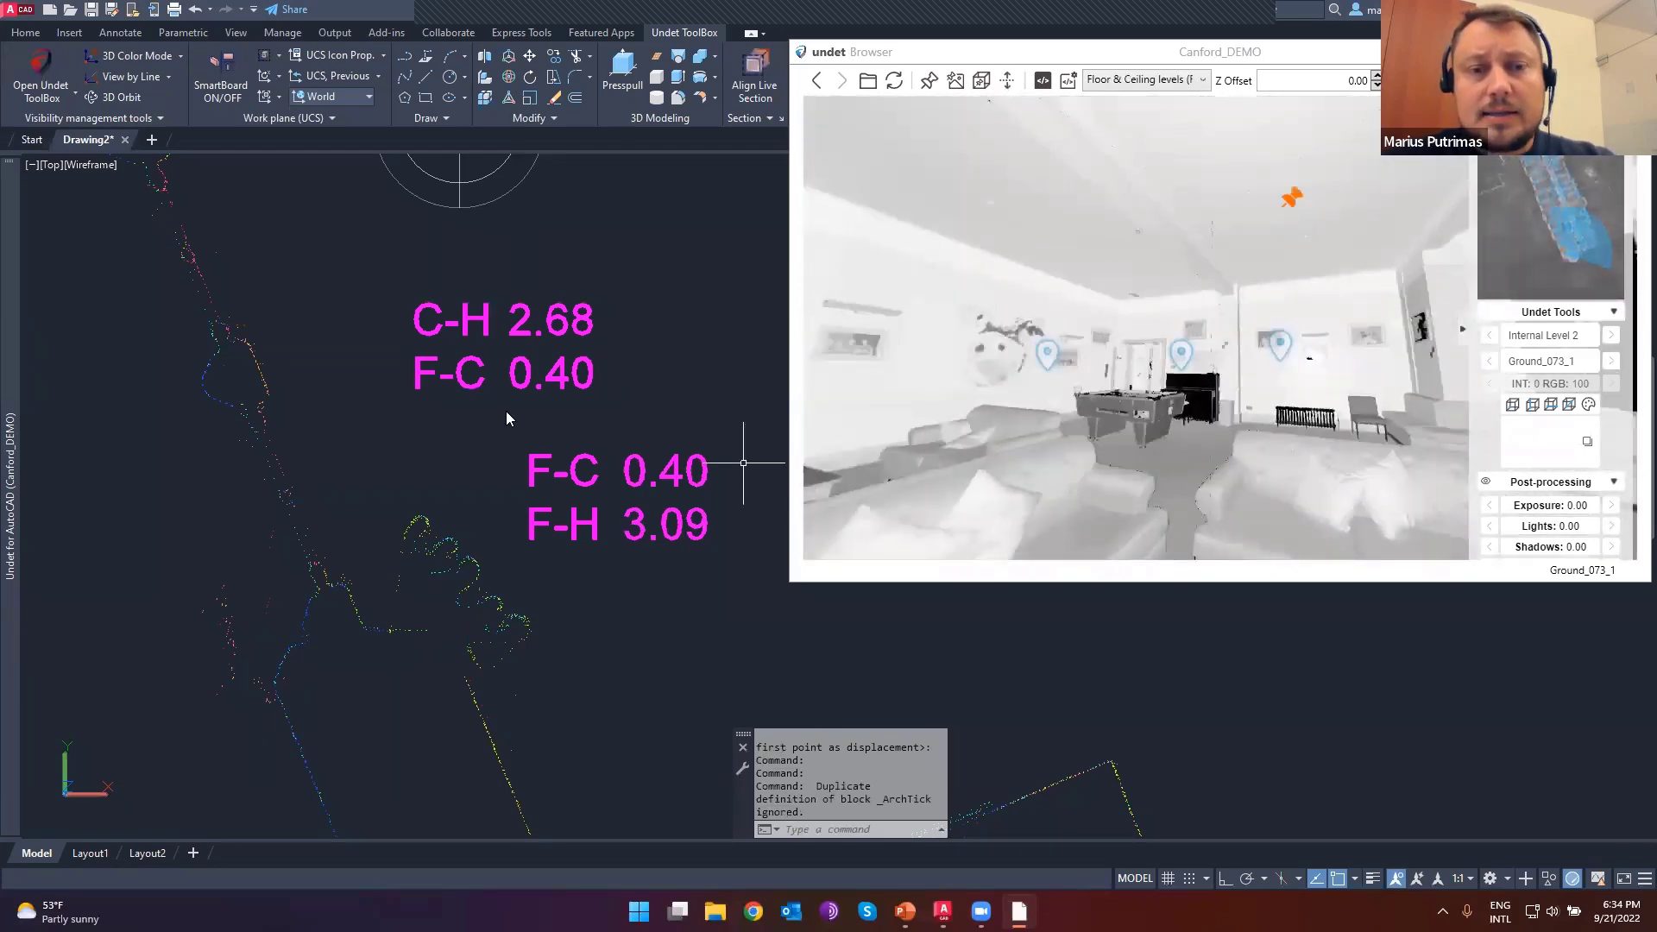
- Place a Window cill & head levels (WCL & WHL) label by picking the window's cill and head in scan Ground_073_1
left_click(508, 413)
scroll(513, 411, "down", 4)
middle_click_drag(692, 405, 543, 502)
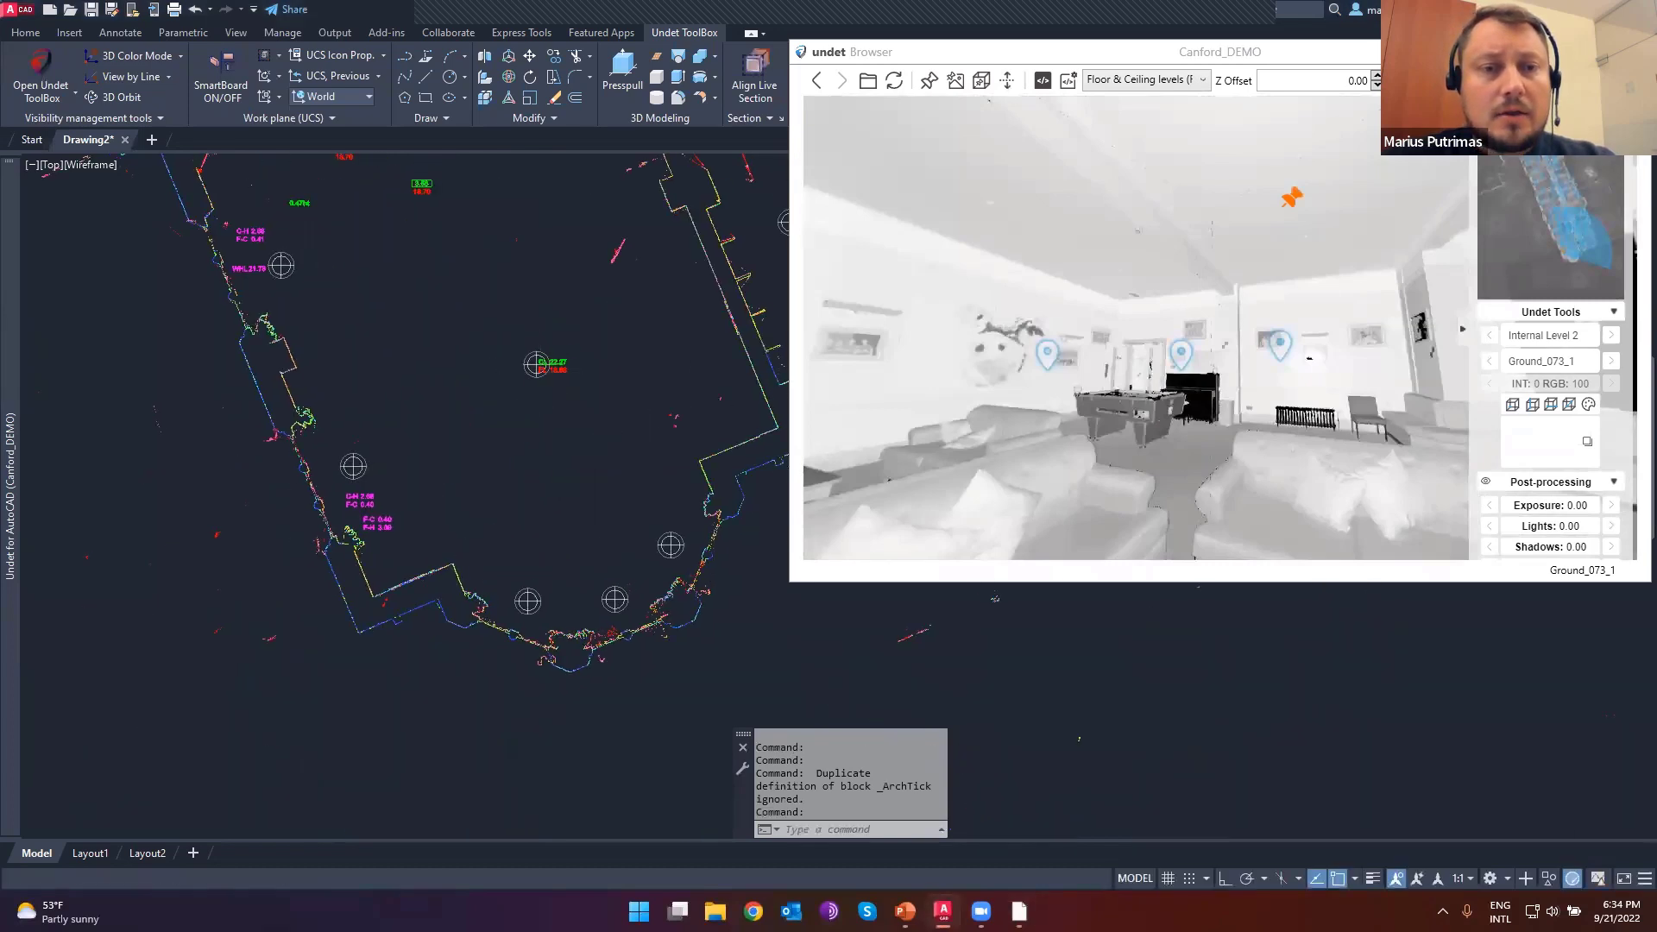
scroll(553, 365, "up", 8)
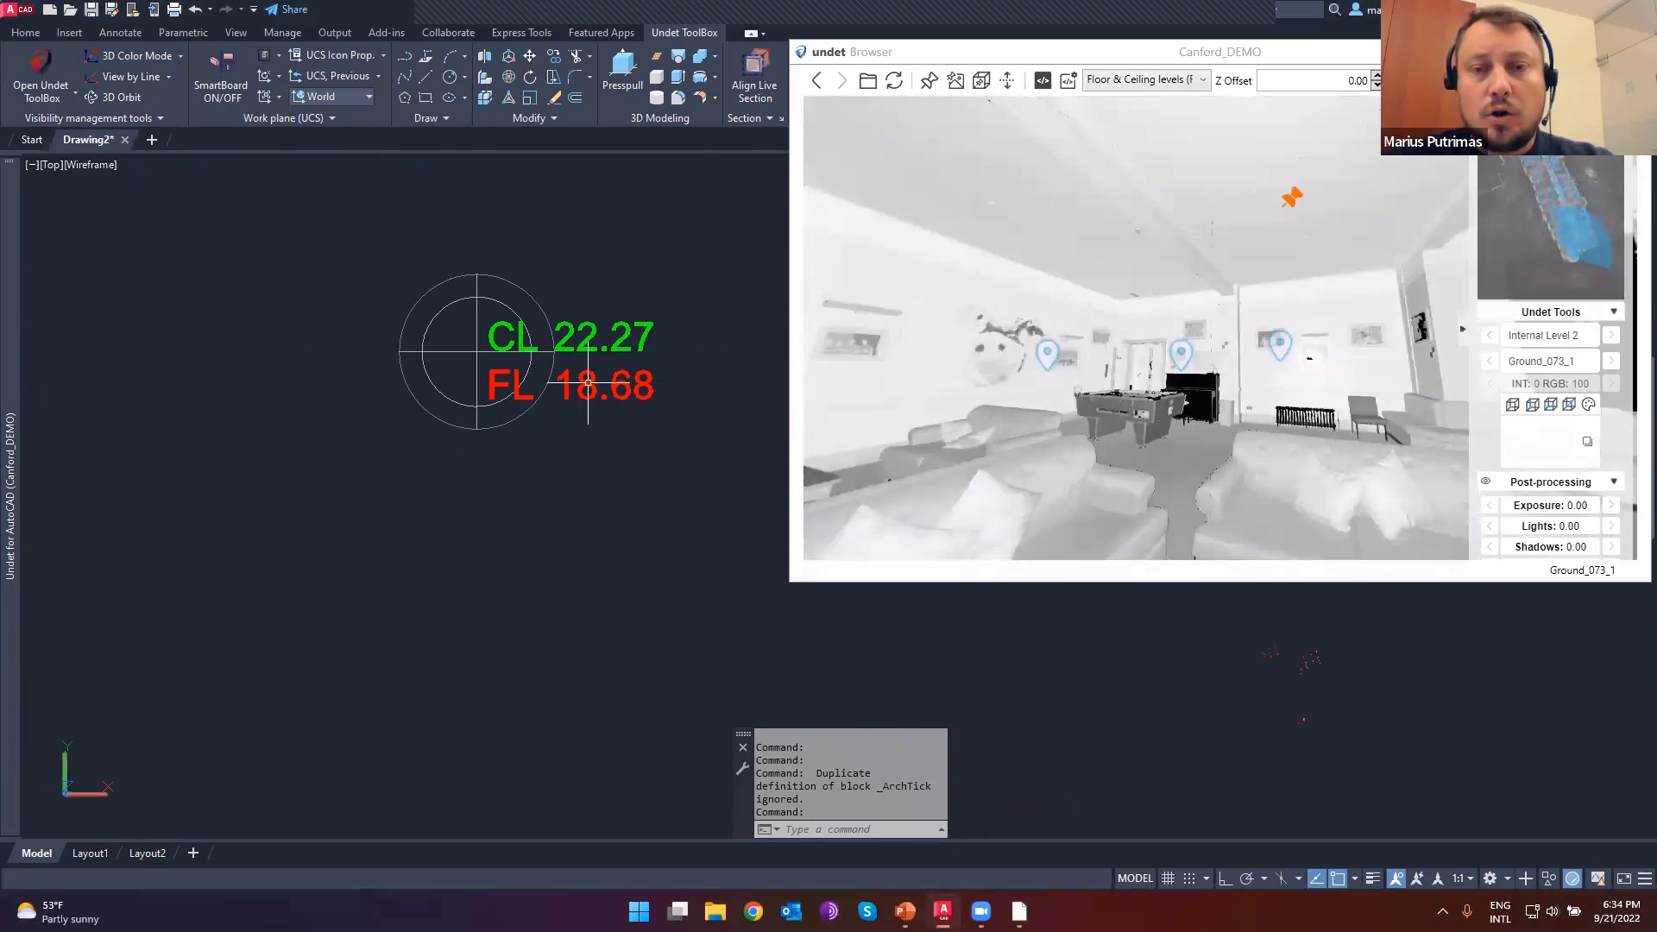
left_click(1144, 80)
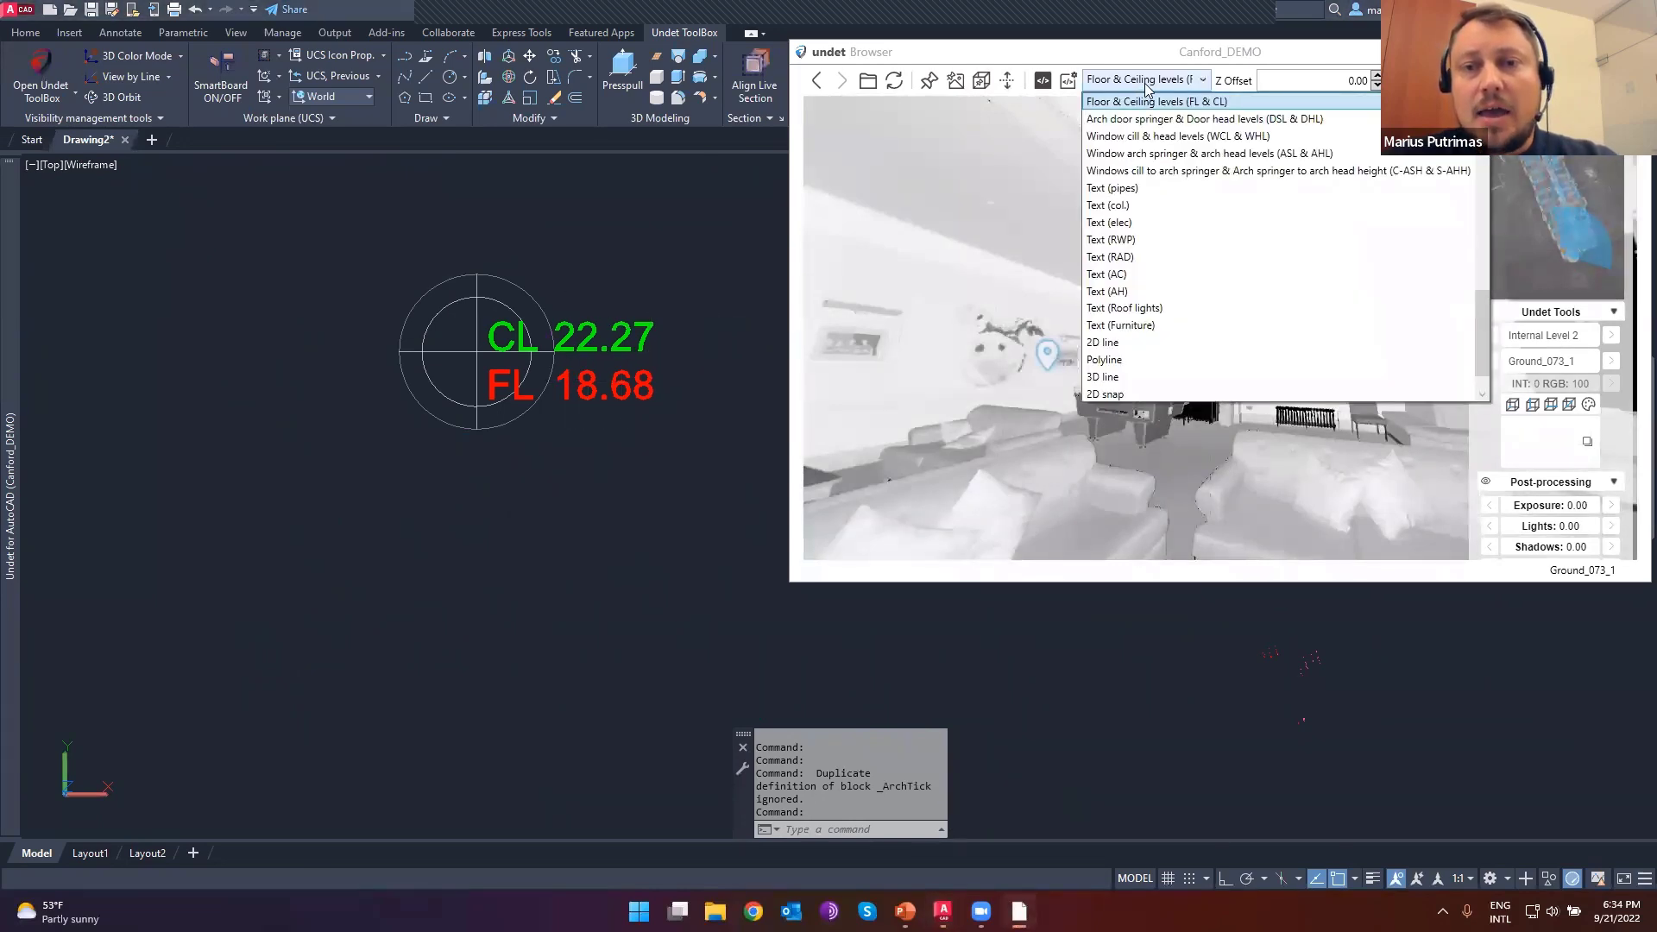
left_click(1139, 138)
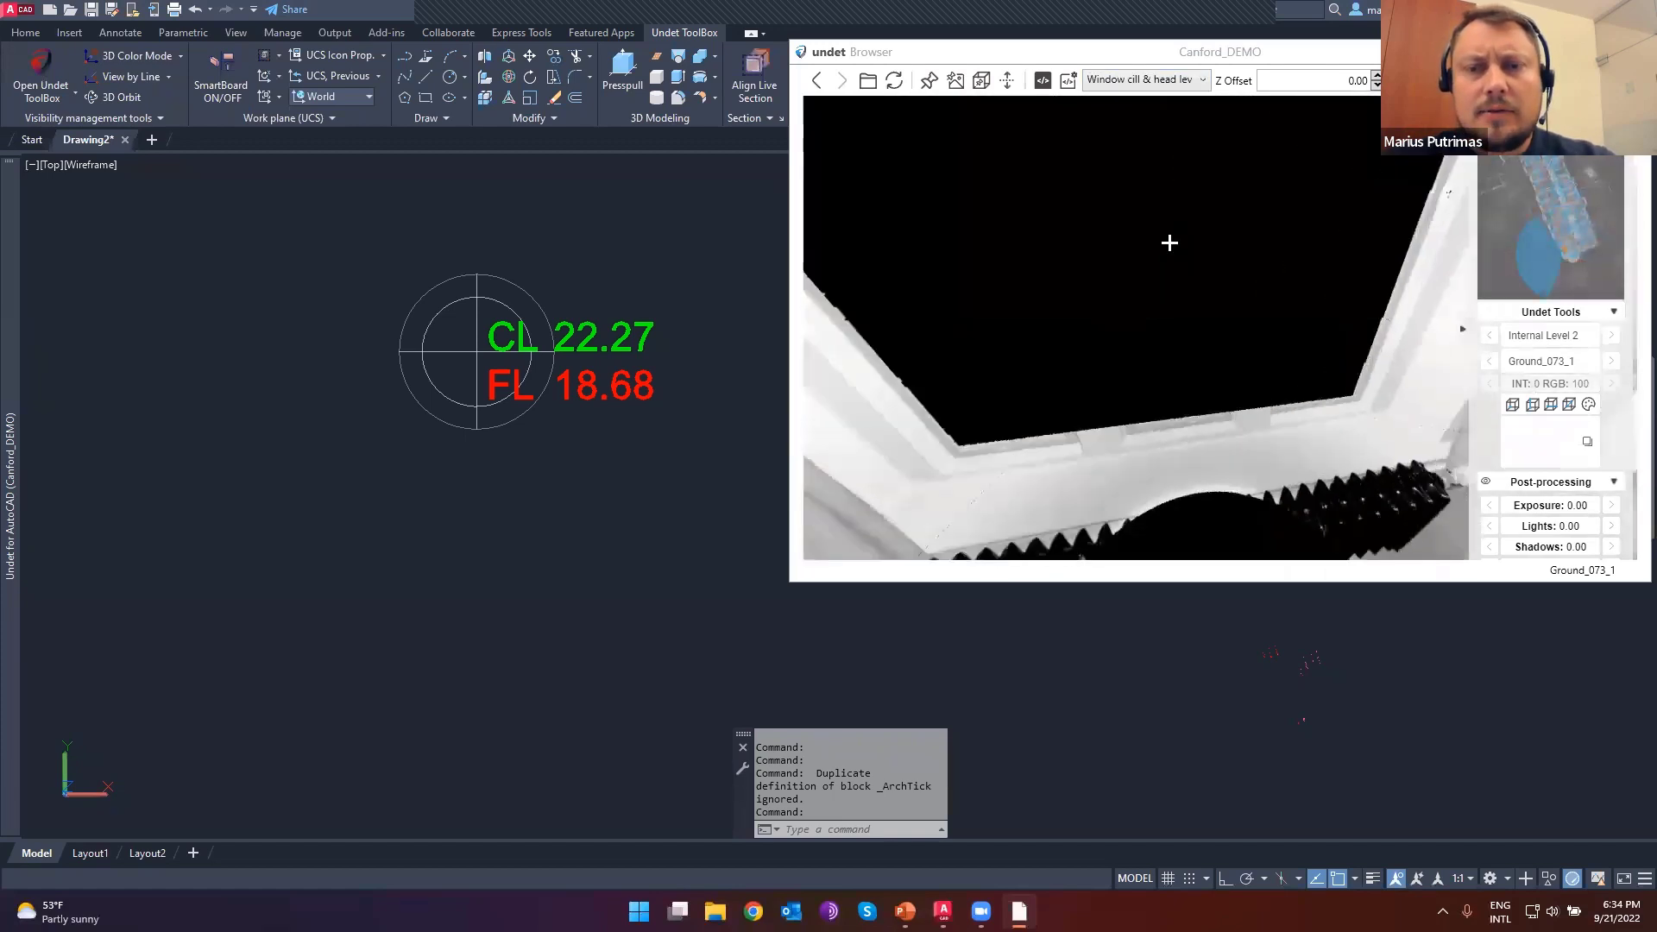
left_click(1189, 405)
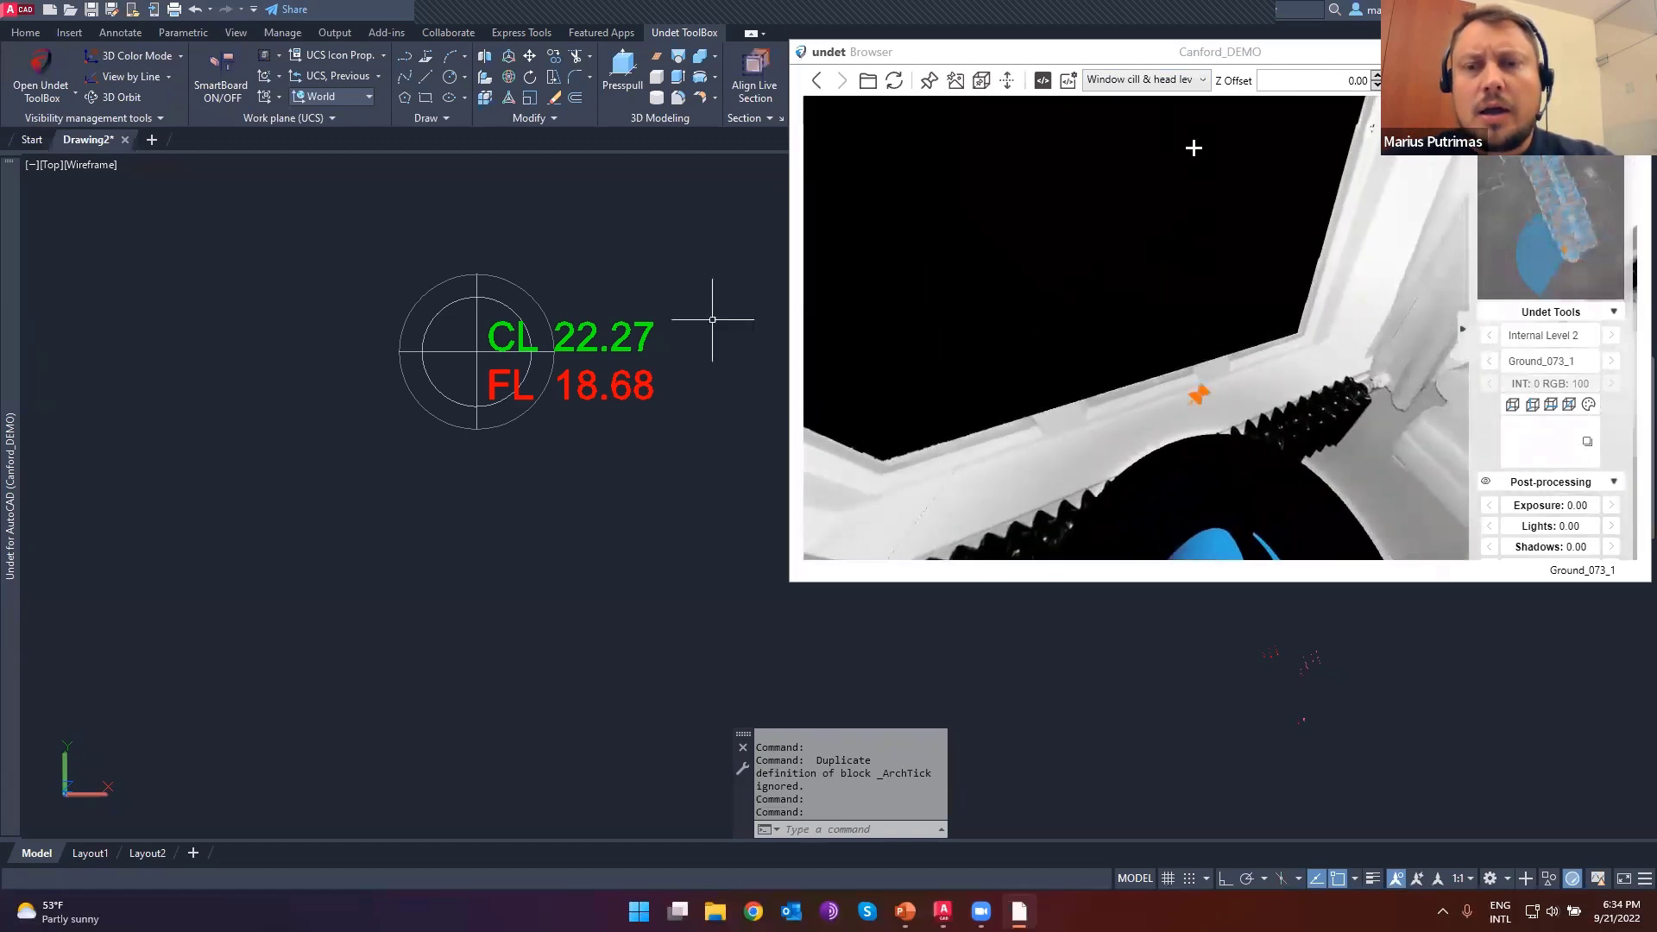
left_click_drag(1194, 148, 1145, 433)
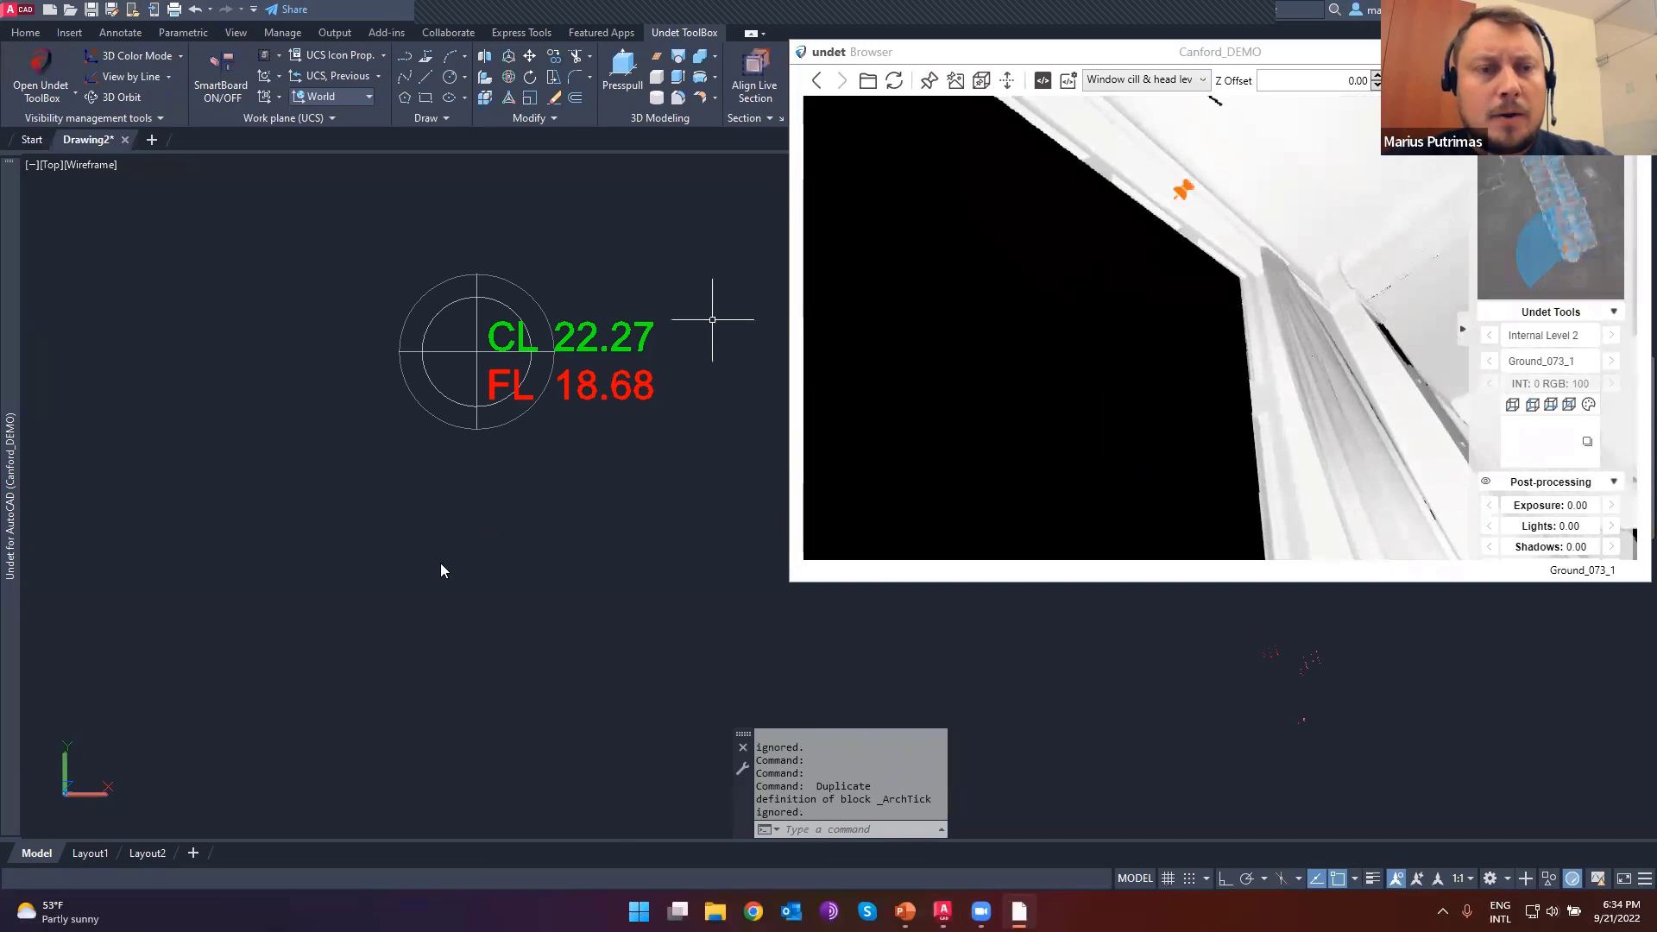
scroll(440, 563, "down", 6)
scroll(258, 354, "up", 3)
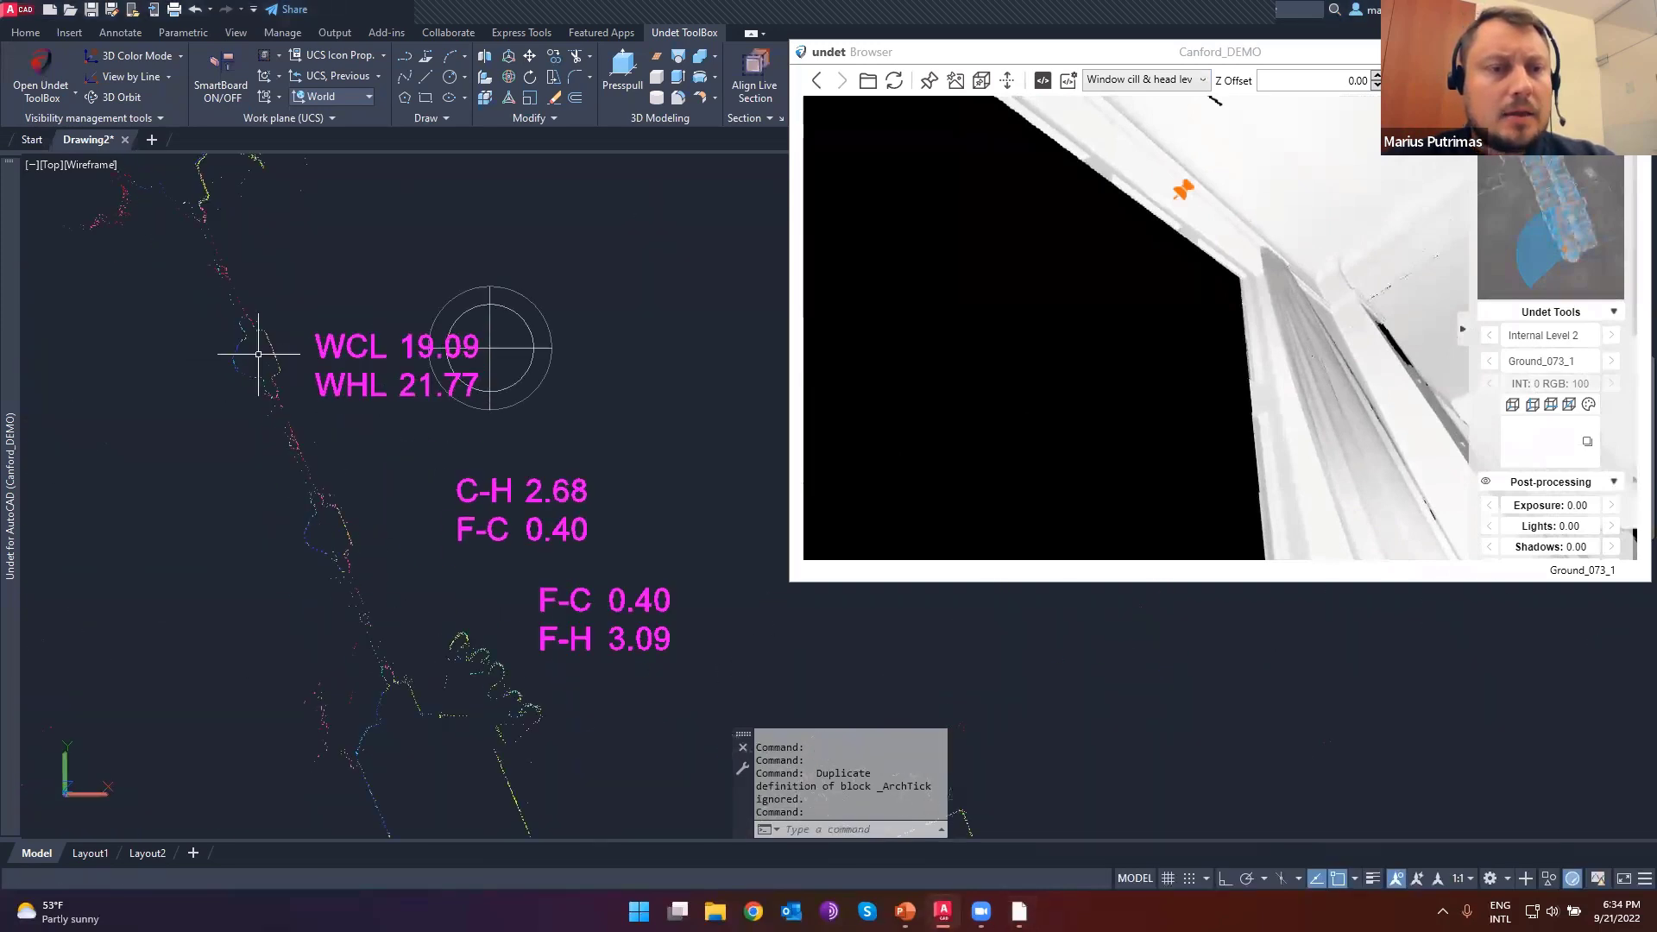
left_click(373, 421)
left_click(345, 340)
scroll(350, 347, "up", 4)
key("Escape")
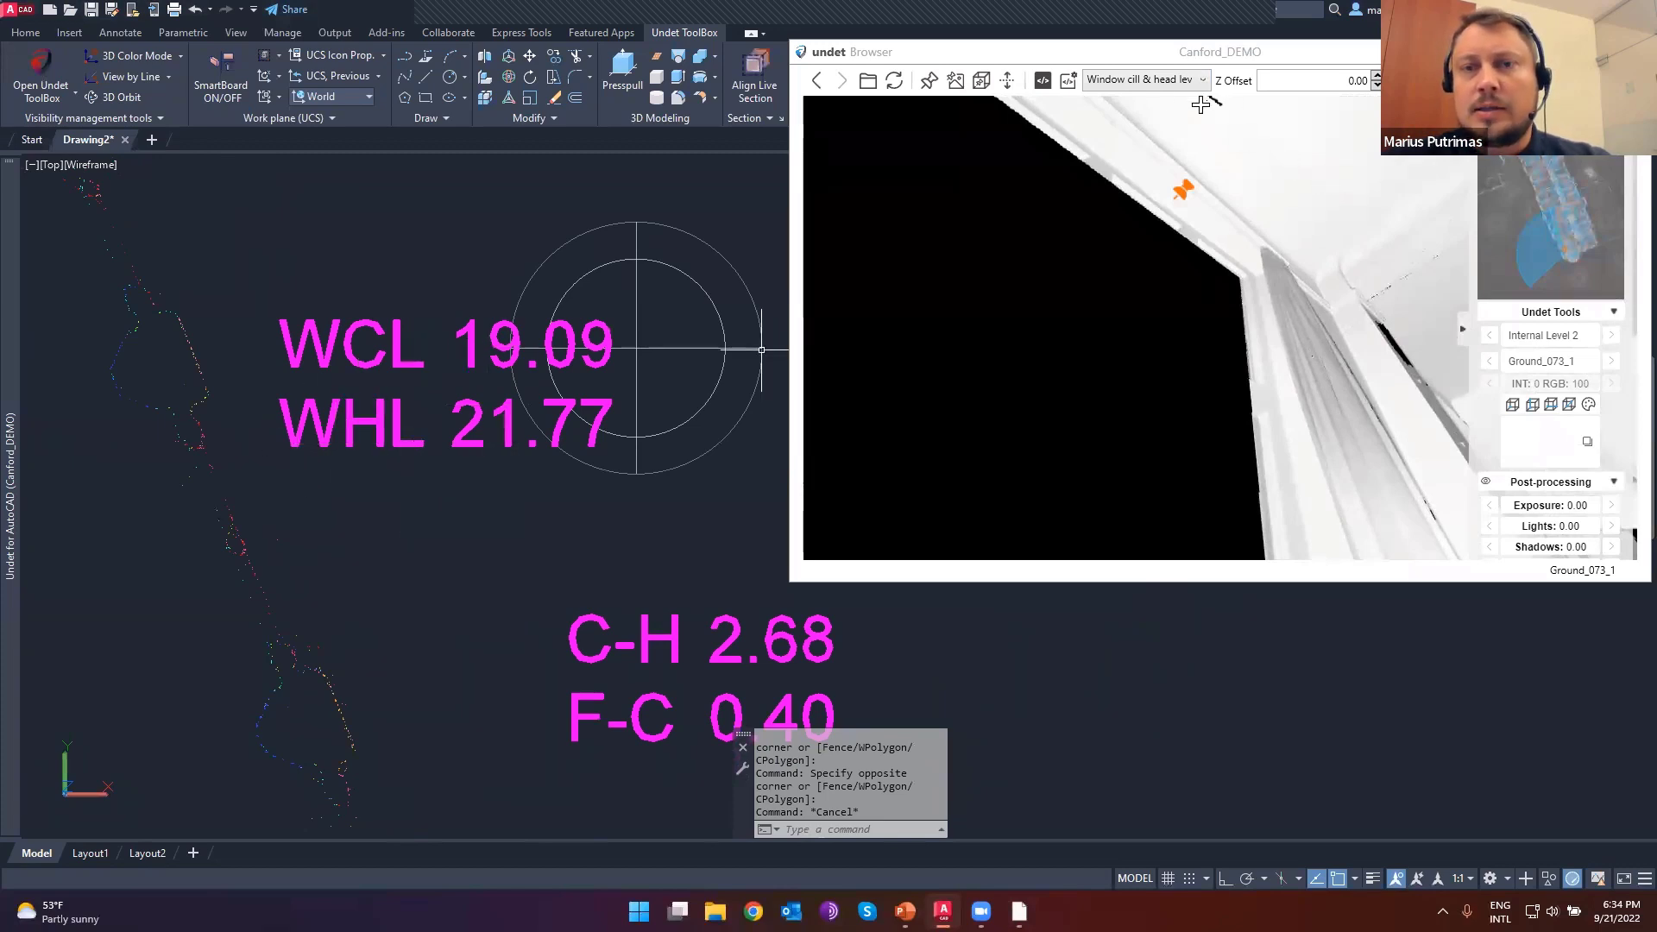
- Place a Text (RAD) label on the radiator below the window in scan Ground_073_1
left_click(1153, 80)
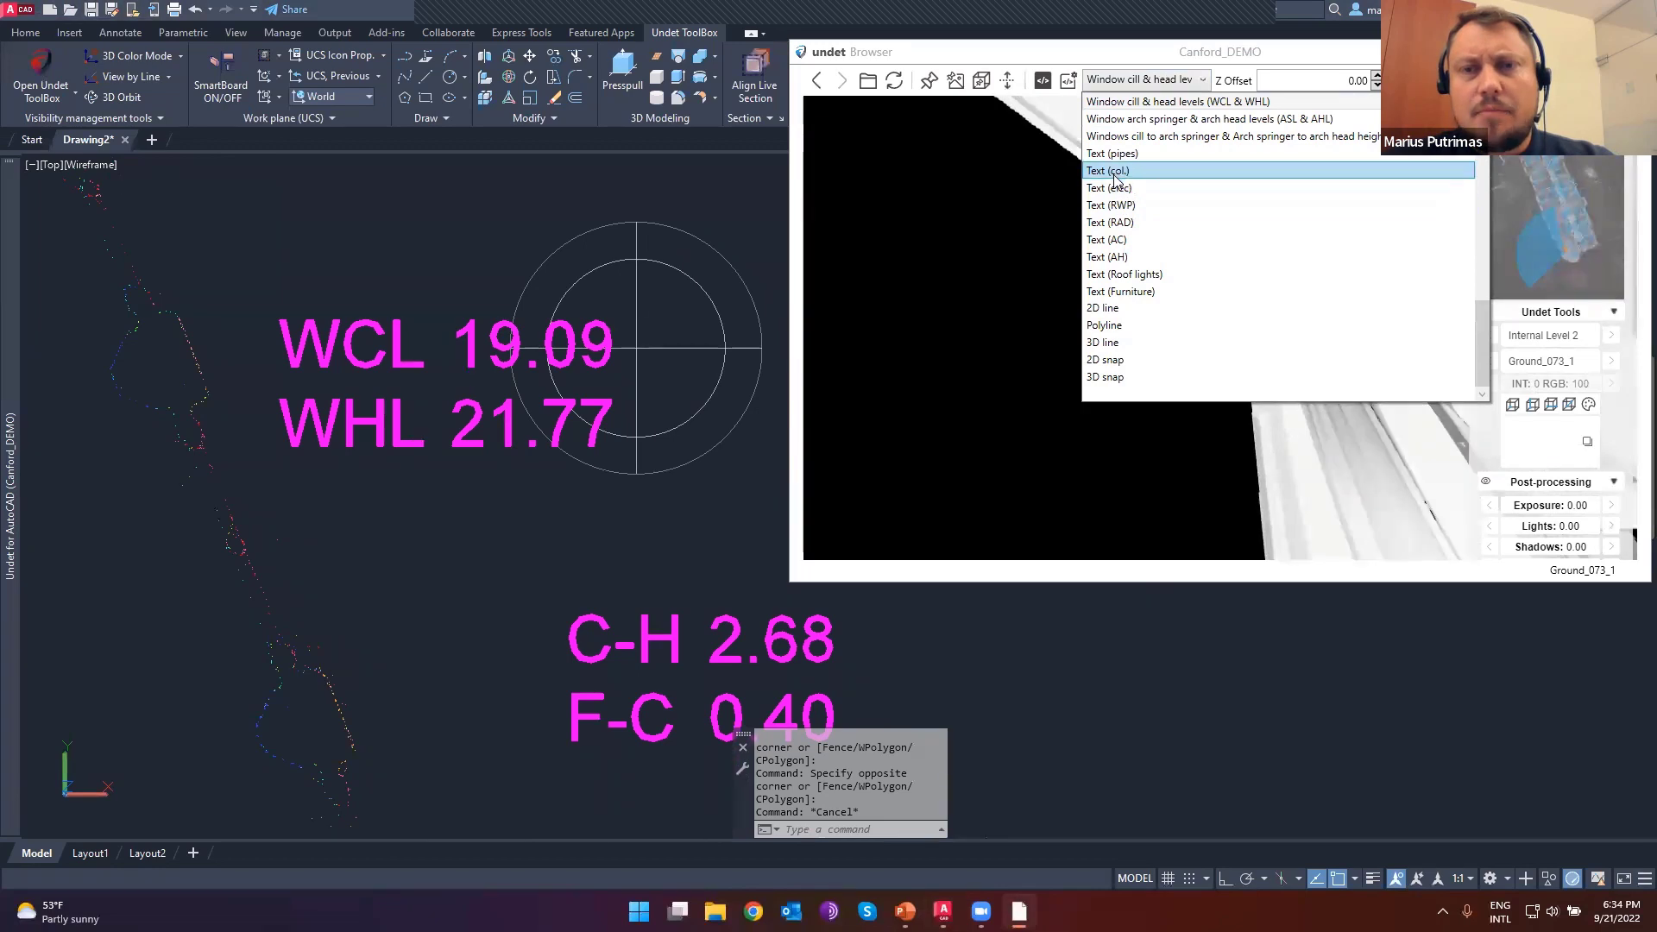
left_click(1121, 223)
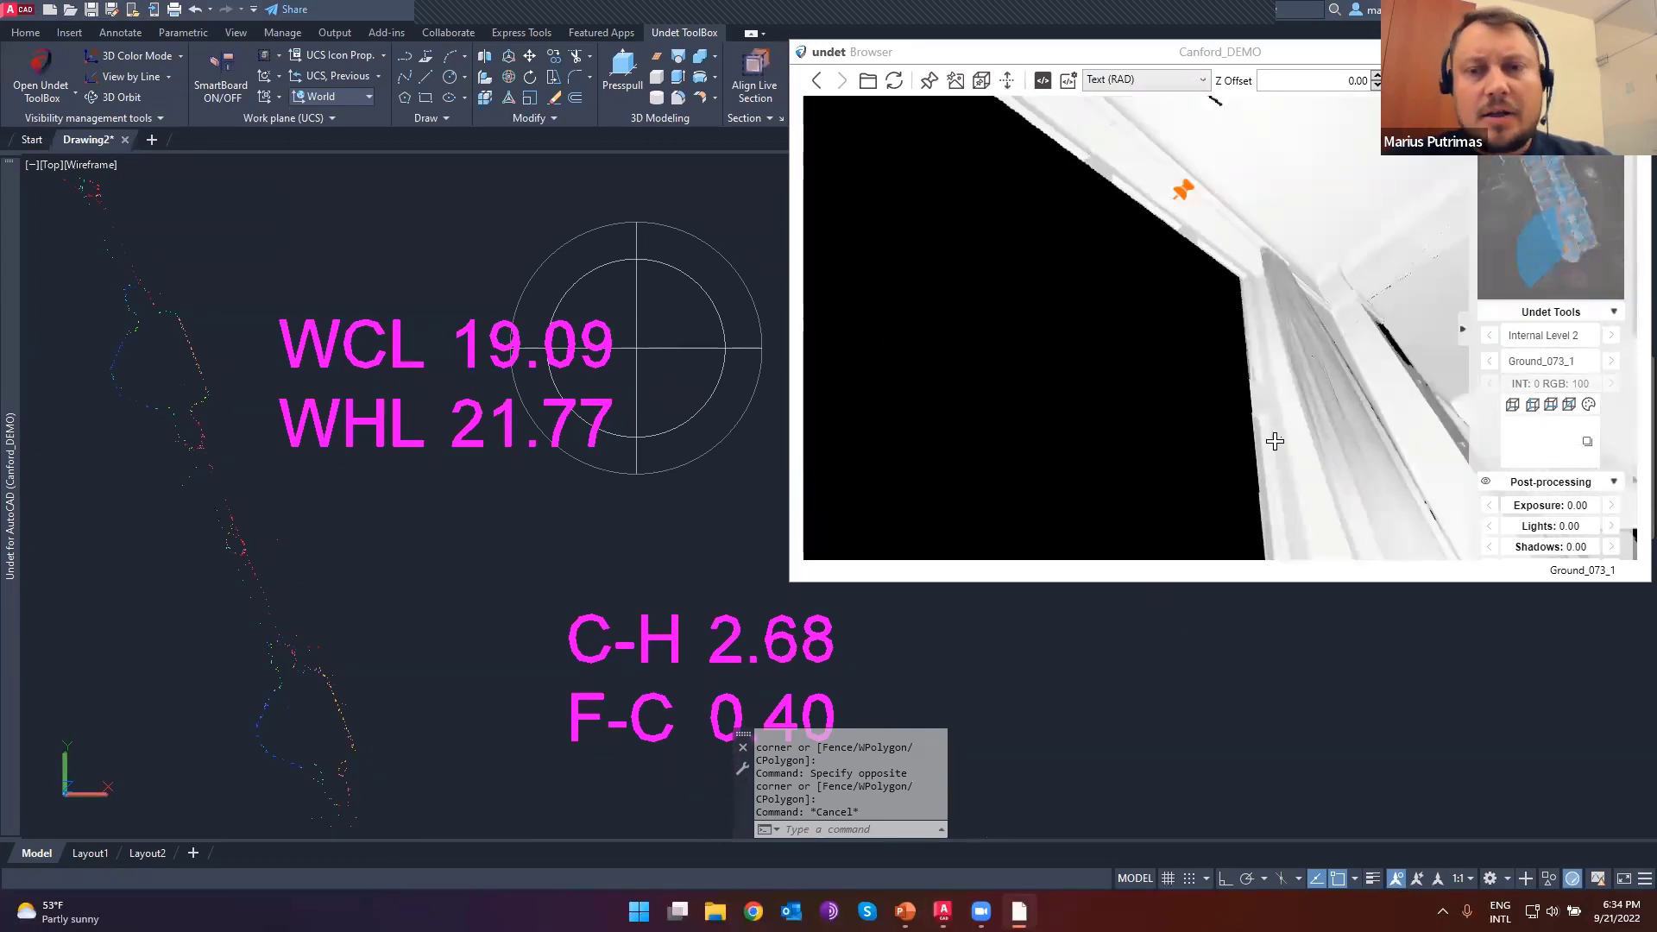
left_click_drag(1274, 441, 1021, 427)
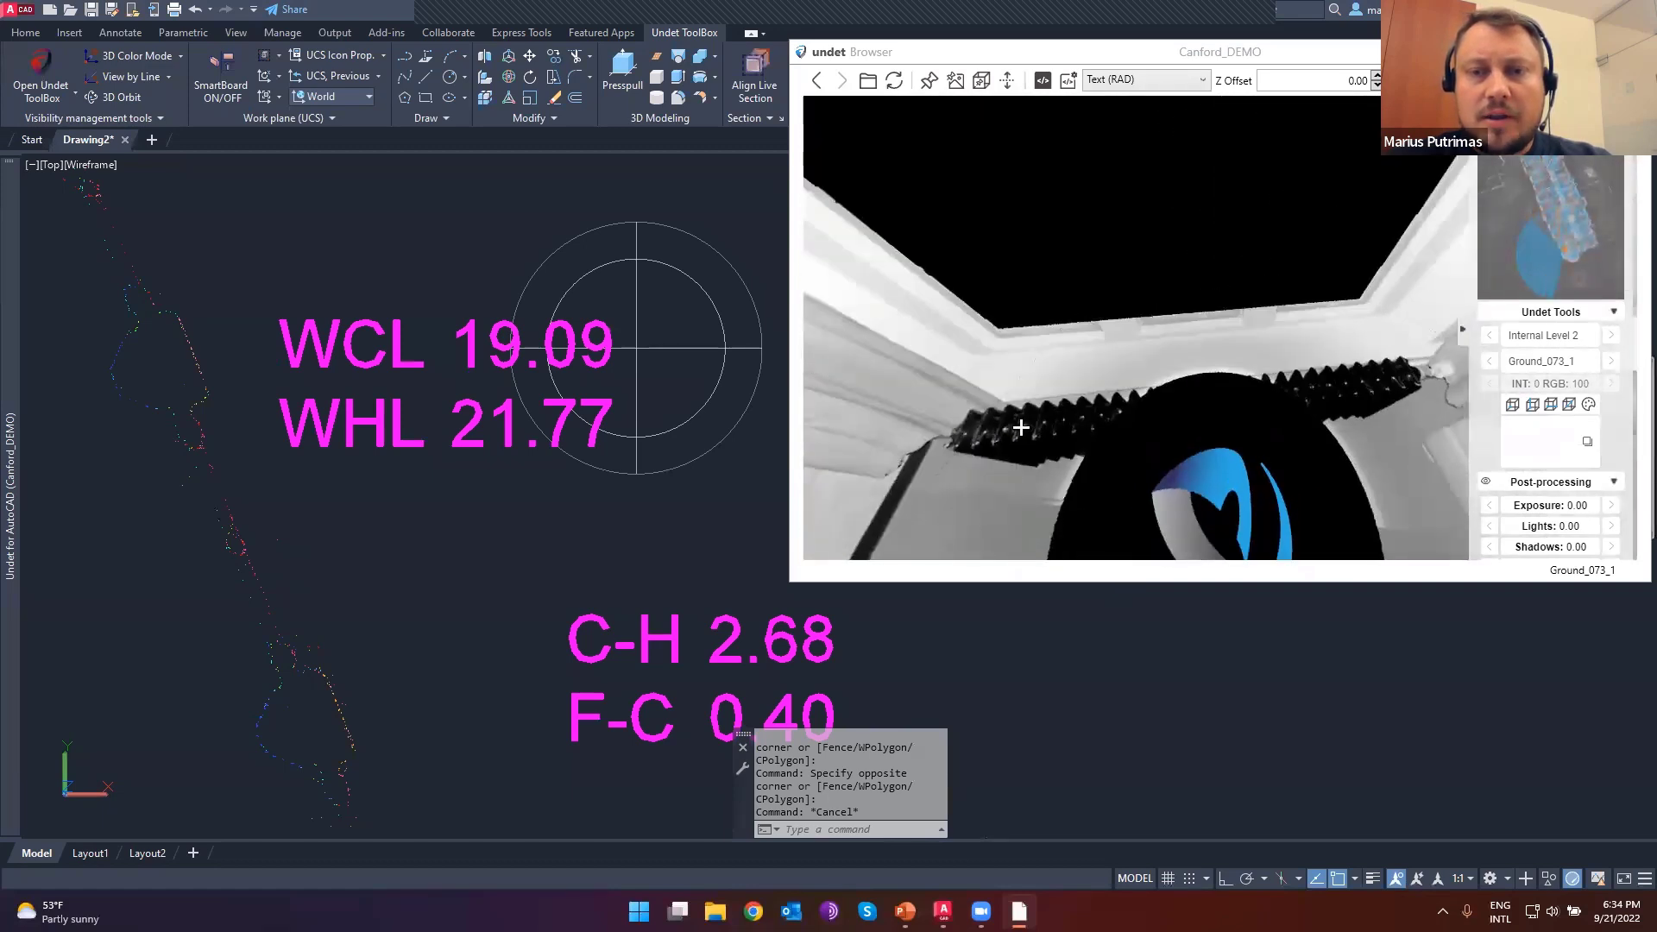
left_click(1071, 429)
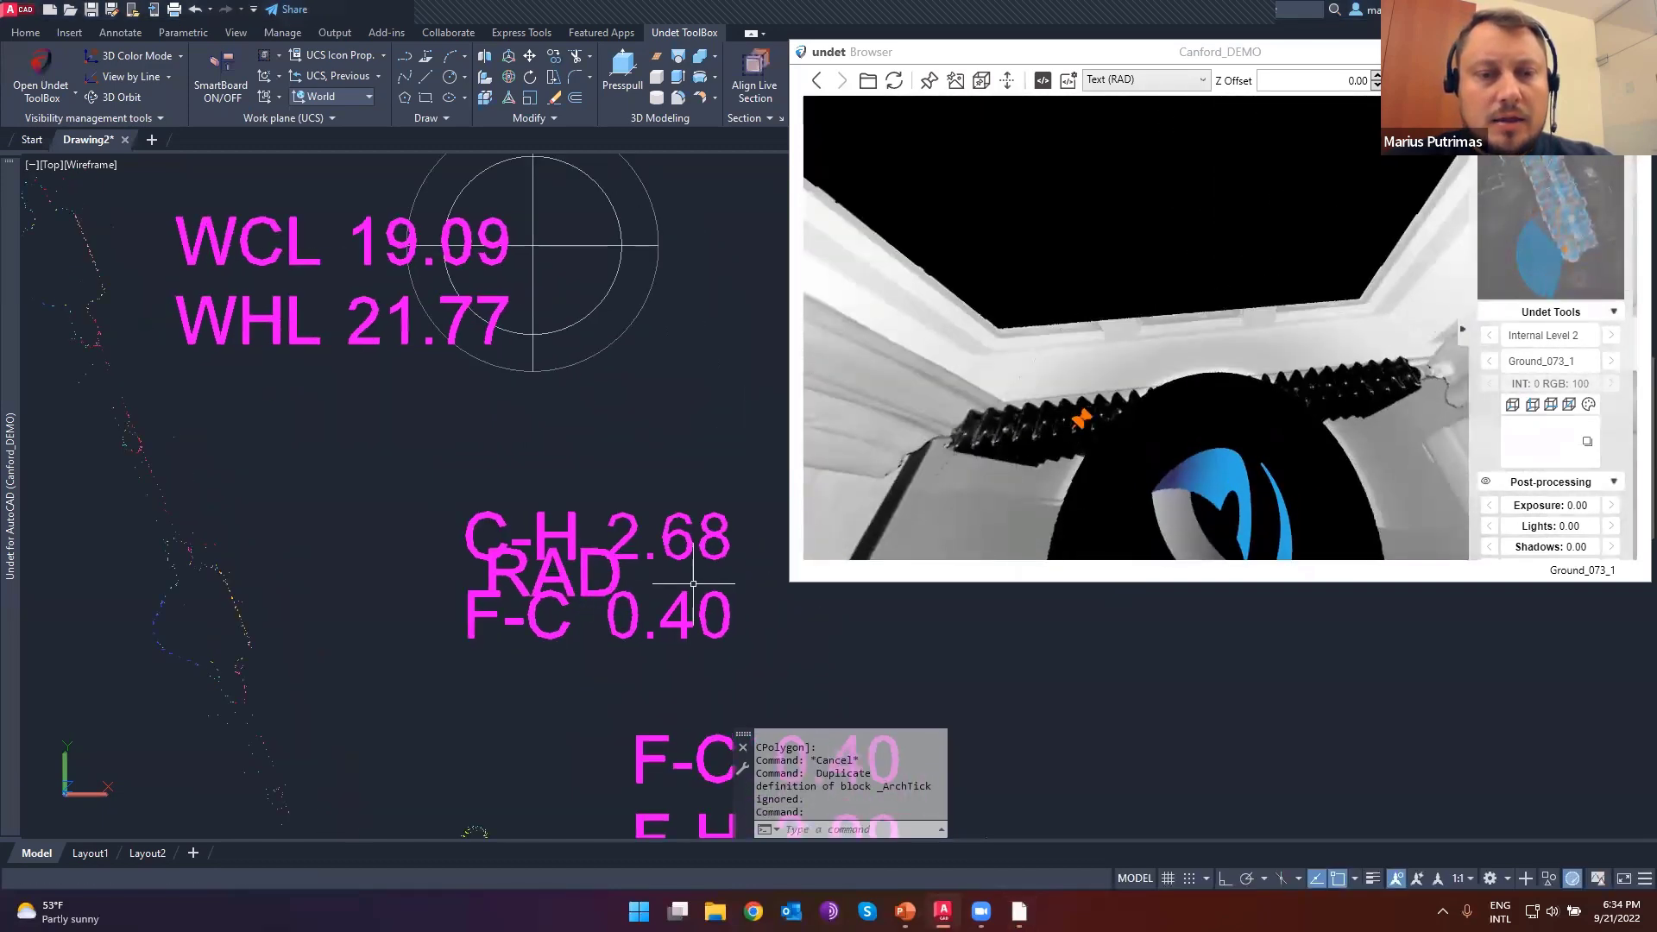
- Erase the C-H / F-C height label that overlaps the RAD label in the plan
left_click(744, 652)
left_click(663, 464)
key("Delete")
scroll(553, 596, "down", 4)
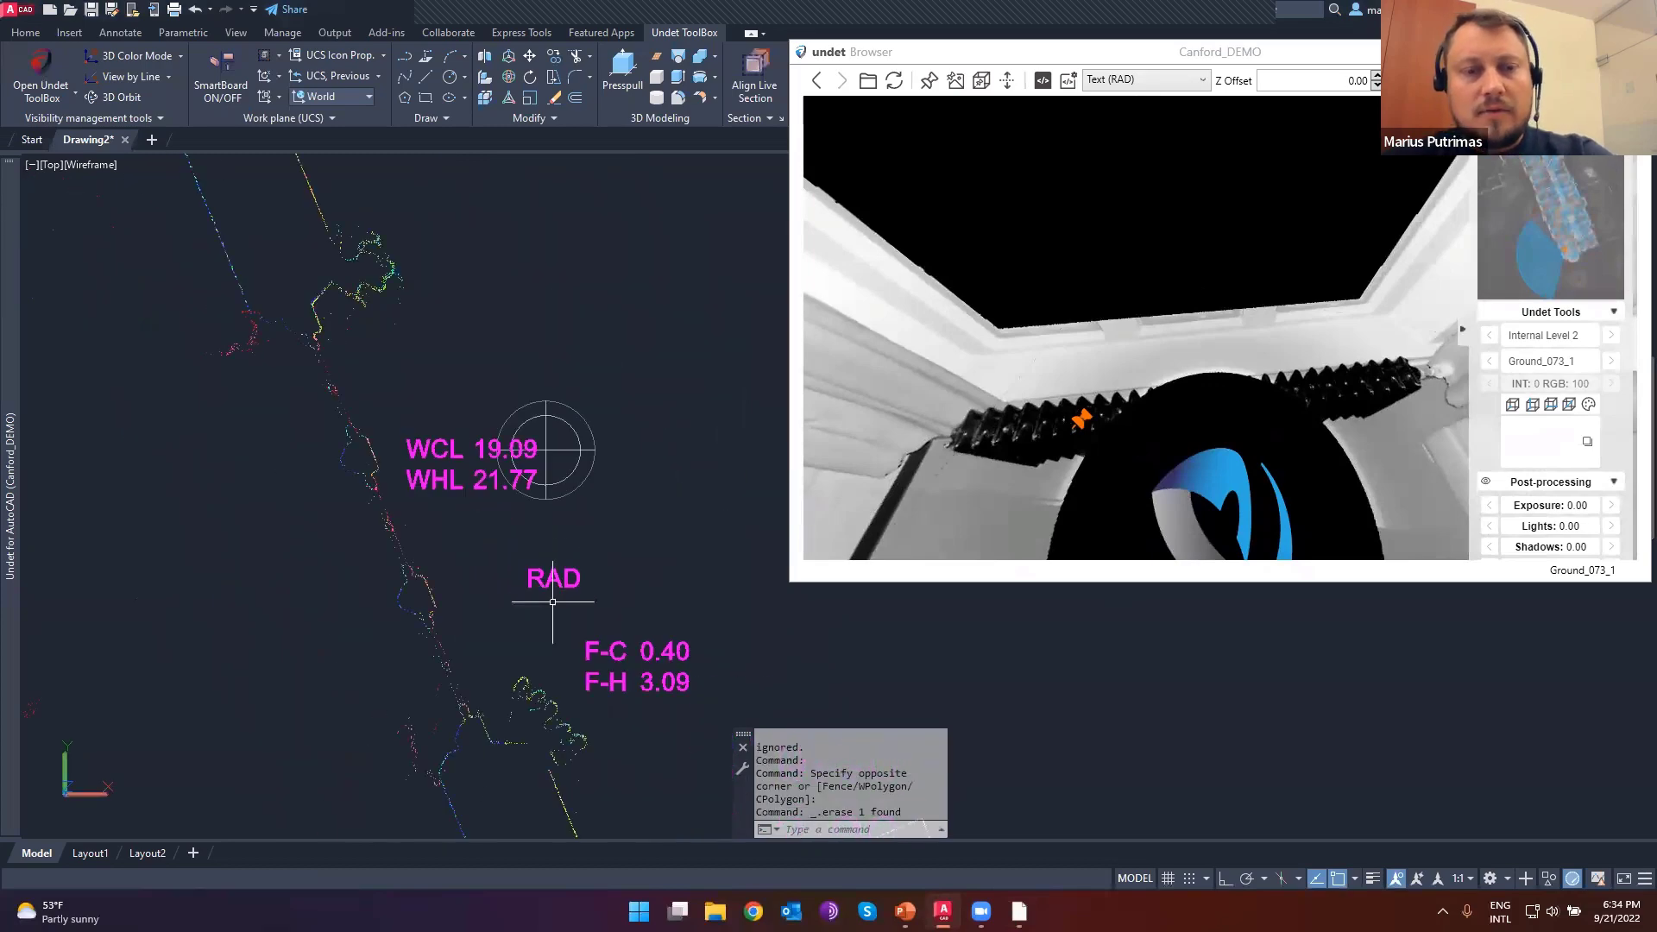
- Place another RAD label on the radiator at the opposite wall using scan Ground_077_1
left_click_drag(1116, 310, 1064, 299)
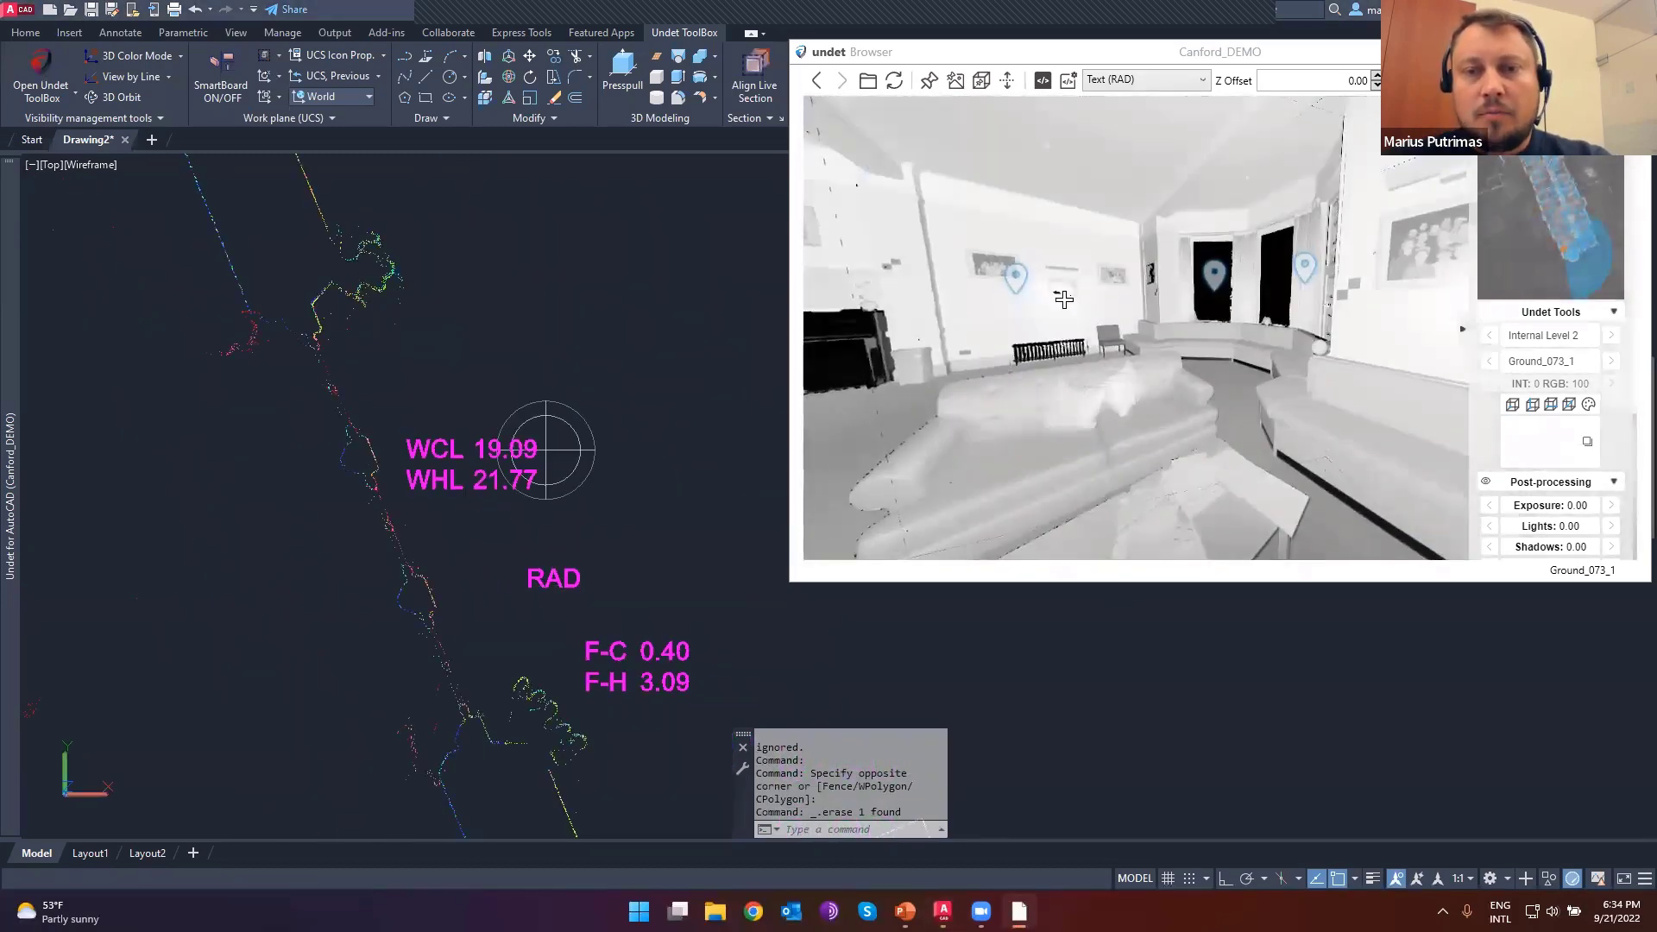
left_click(1017, 280)
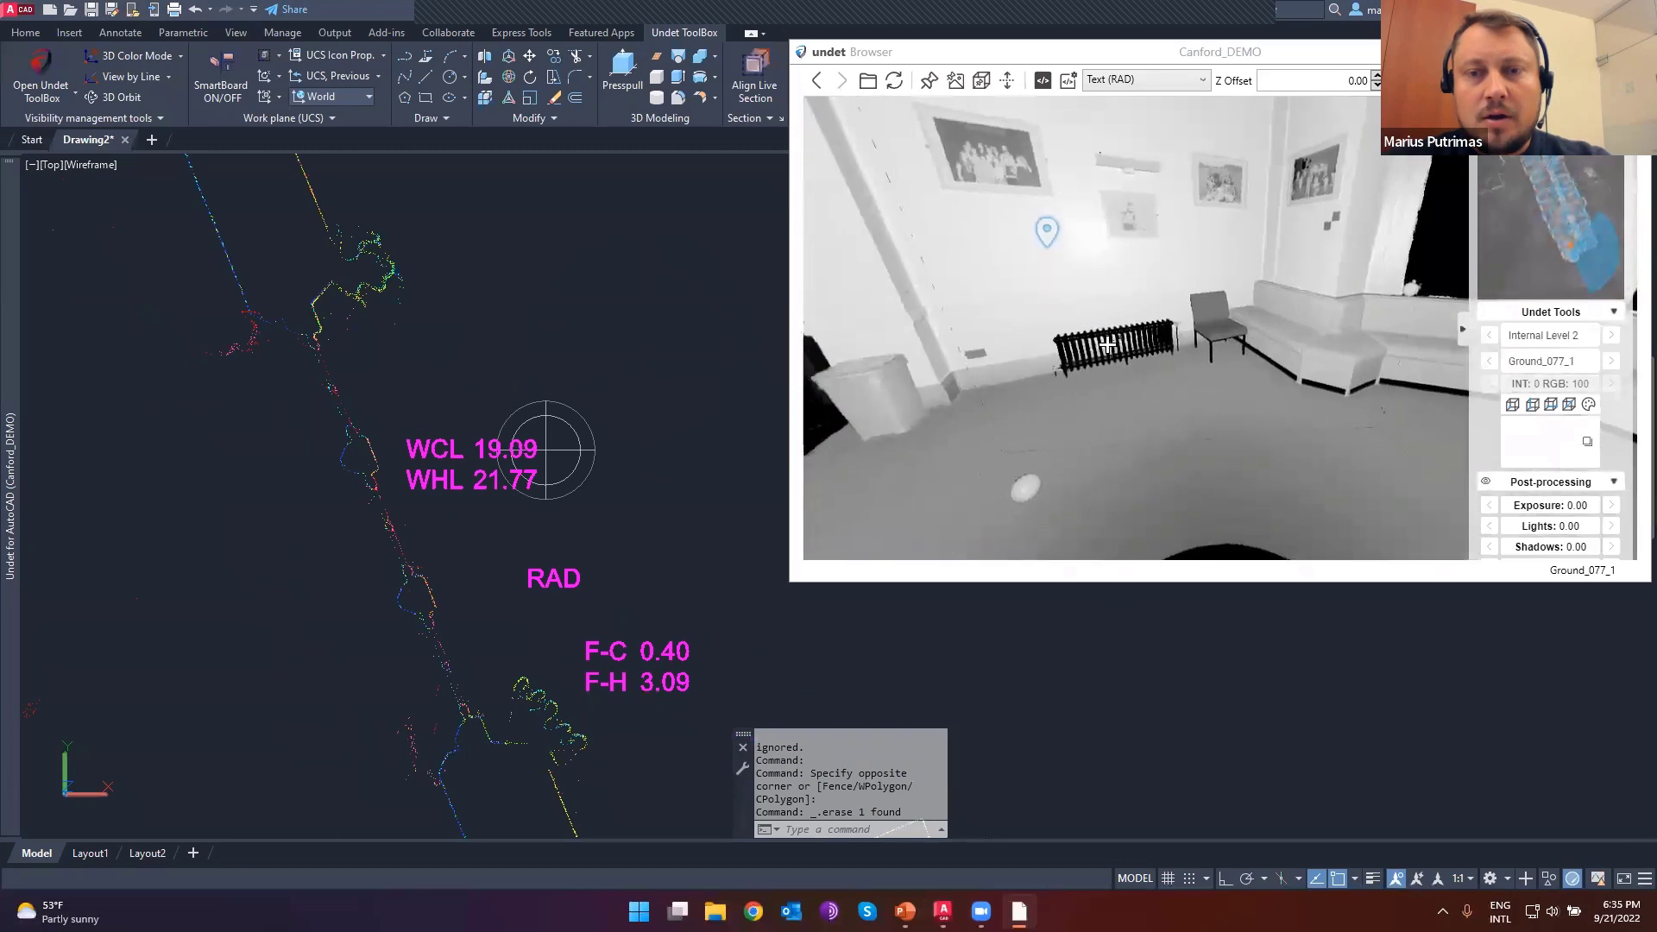
scroll(95, 574, "down", 4)
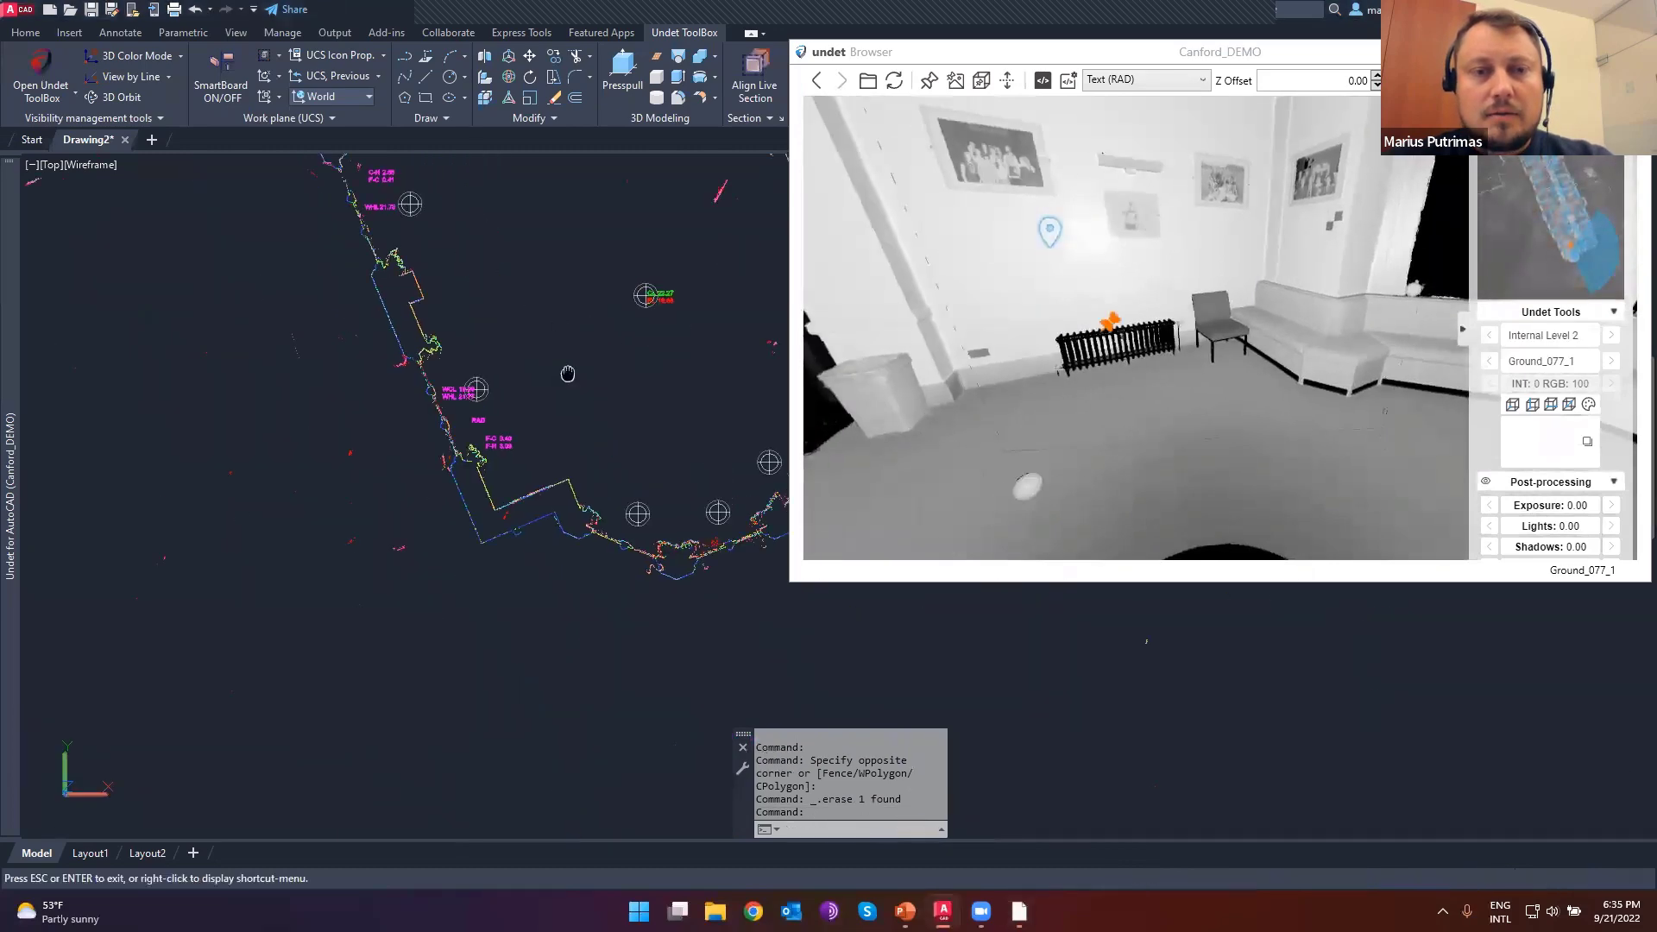
scroll(429, 383, "up", 6)
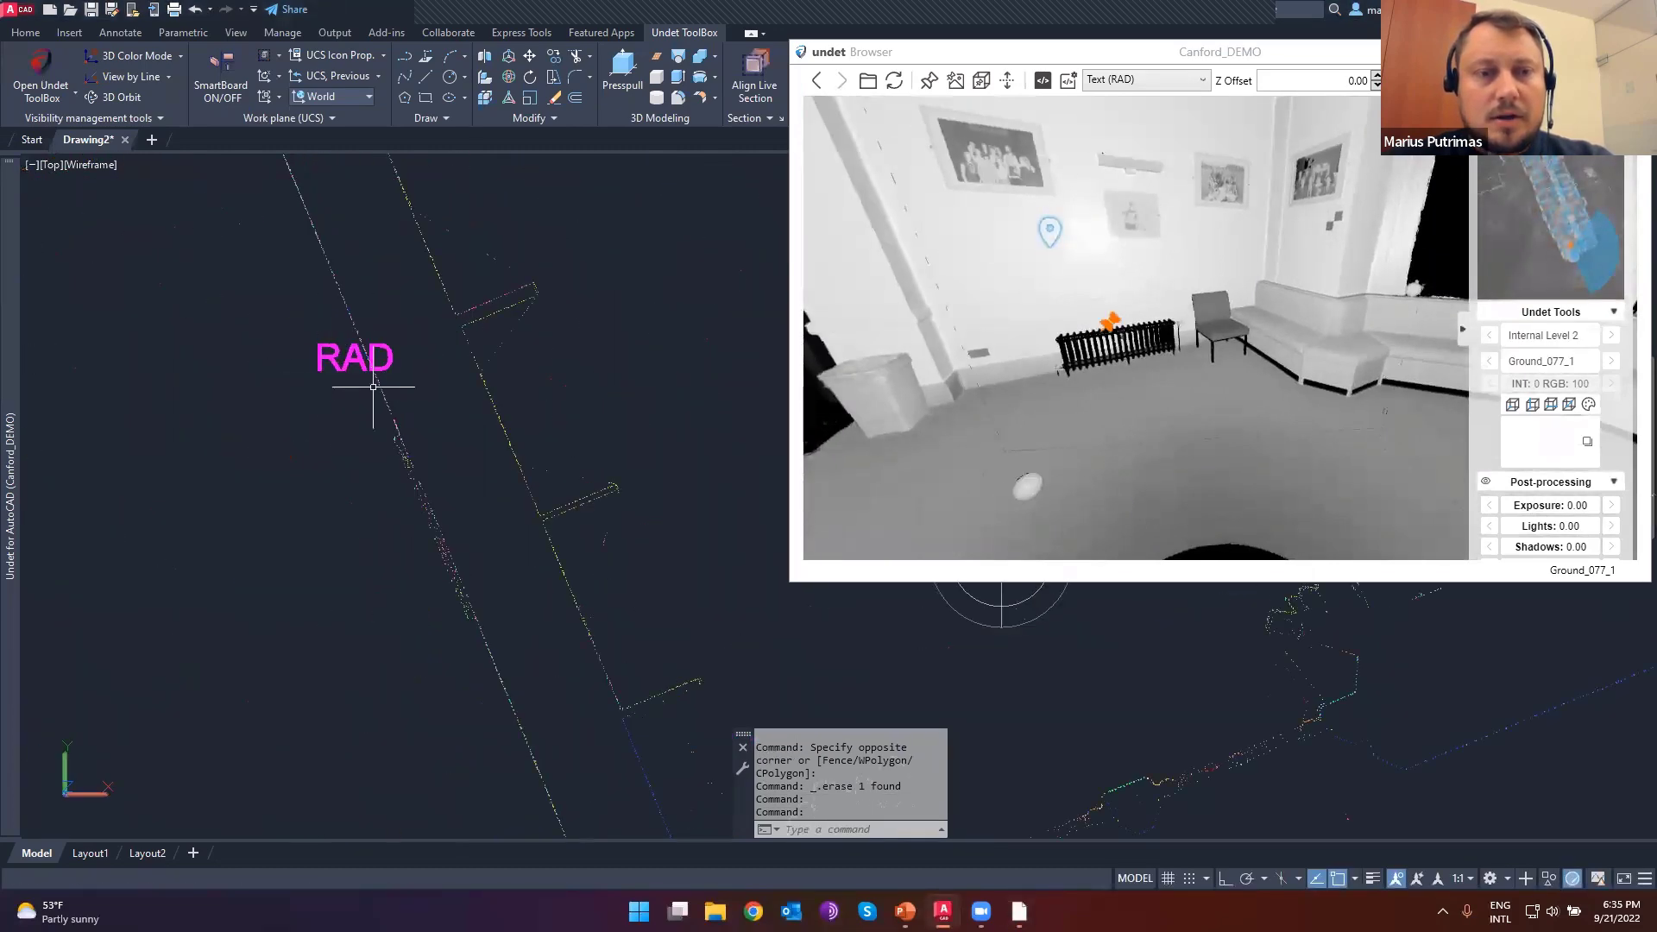
scroll(344, 383, "down", 5)
scroll(682, 261, "up", 2)
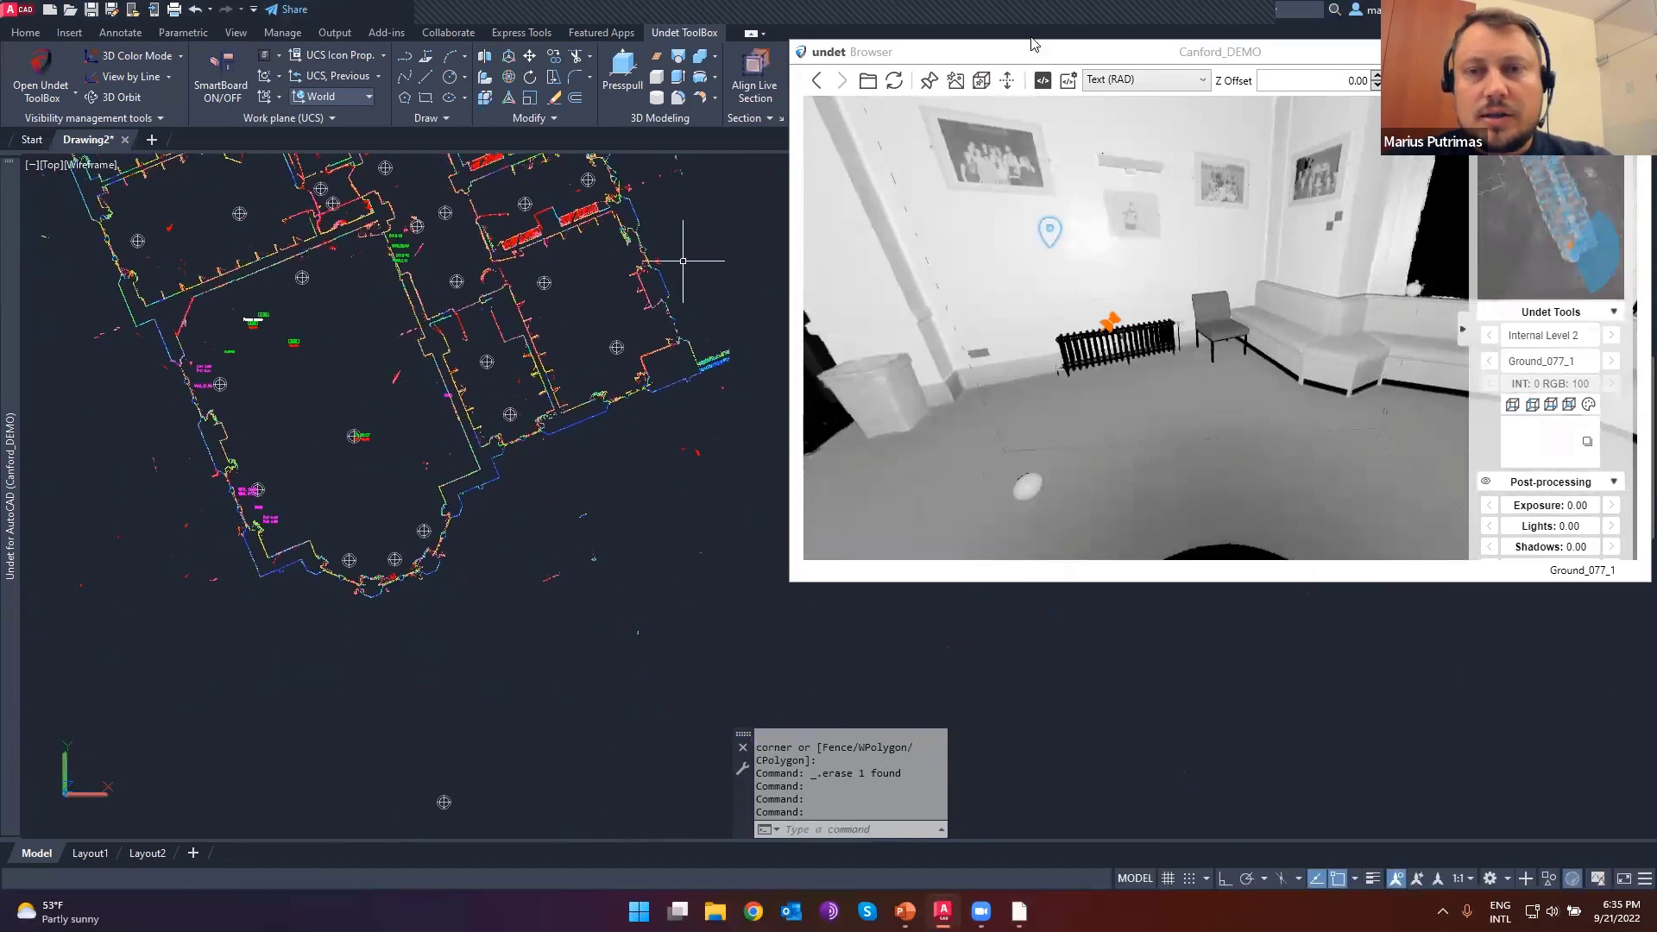
- Open scan Ground_071_1 with the Text (AH) label type selected, and view the script options without saving changes
left_click(1142, 84)
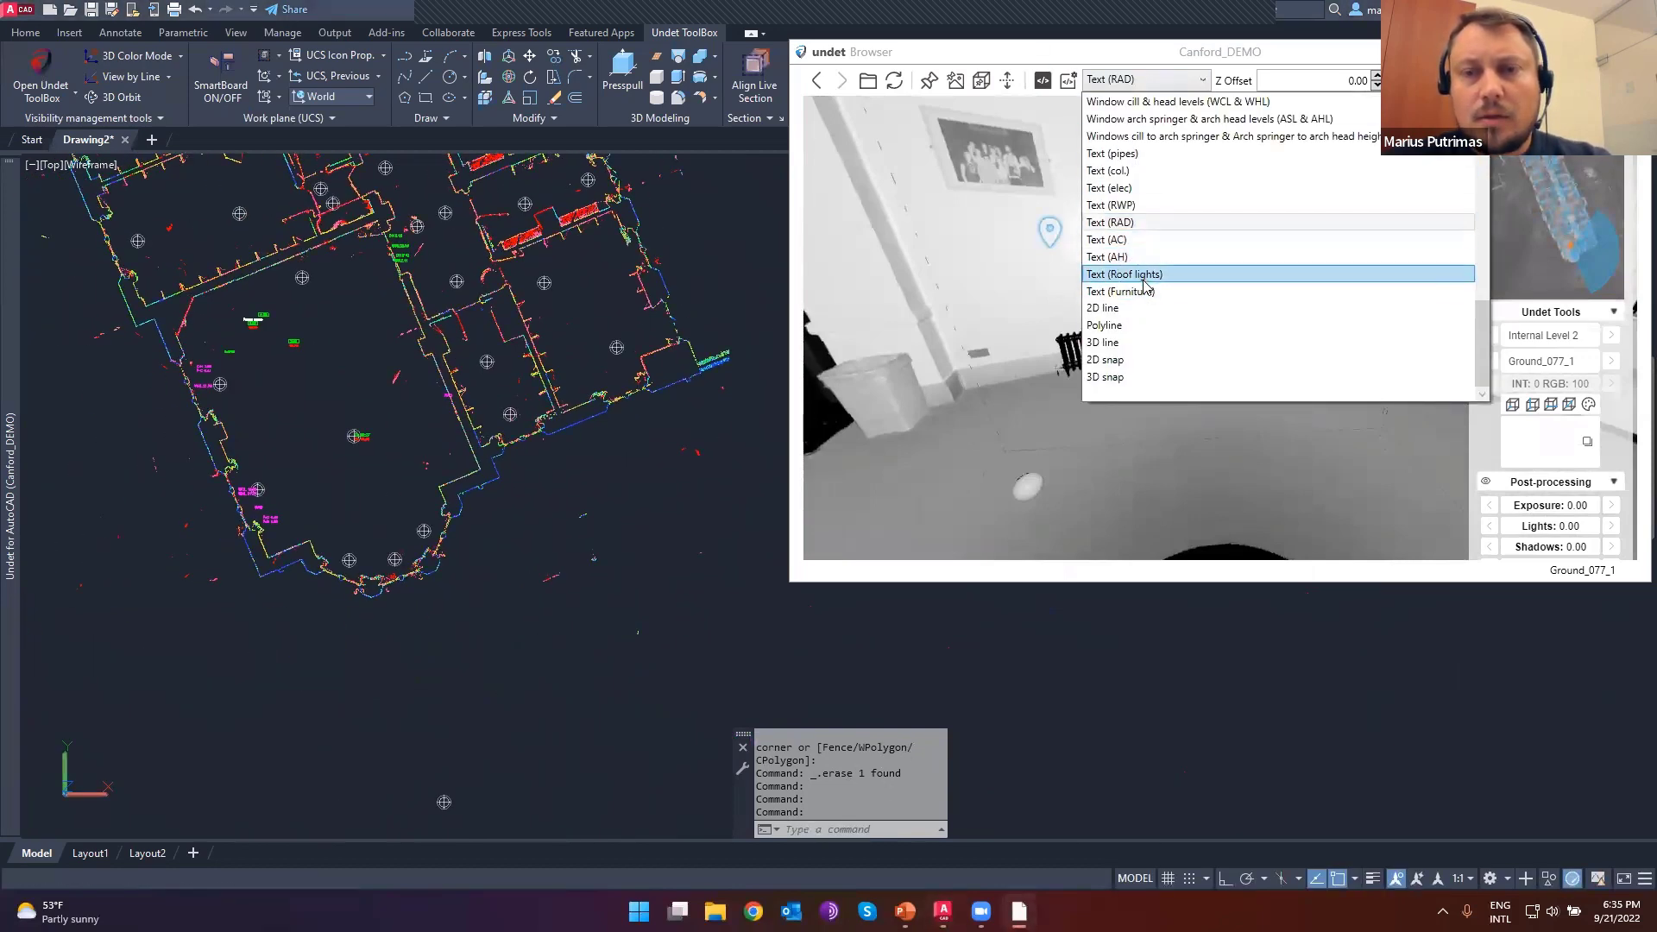
left_click(1122, 256)
left_click_drag(1169, 229, 1278, 303)
left_click(1054, 393)
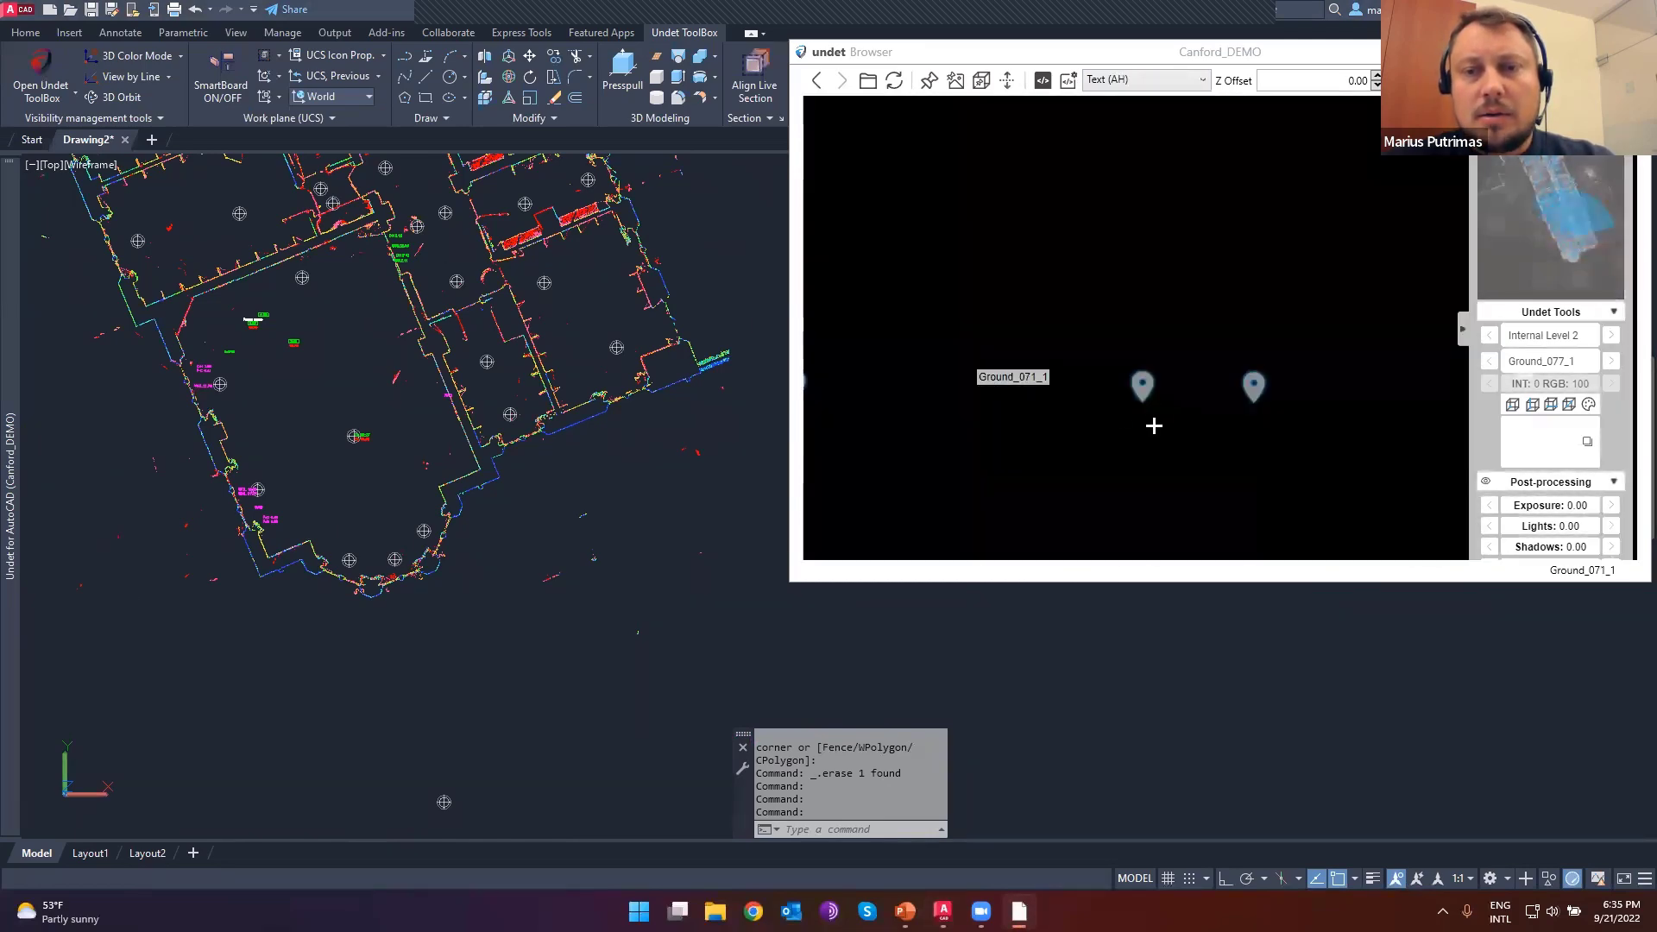
left_click_drag(1343, 459, 1223, 460)
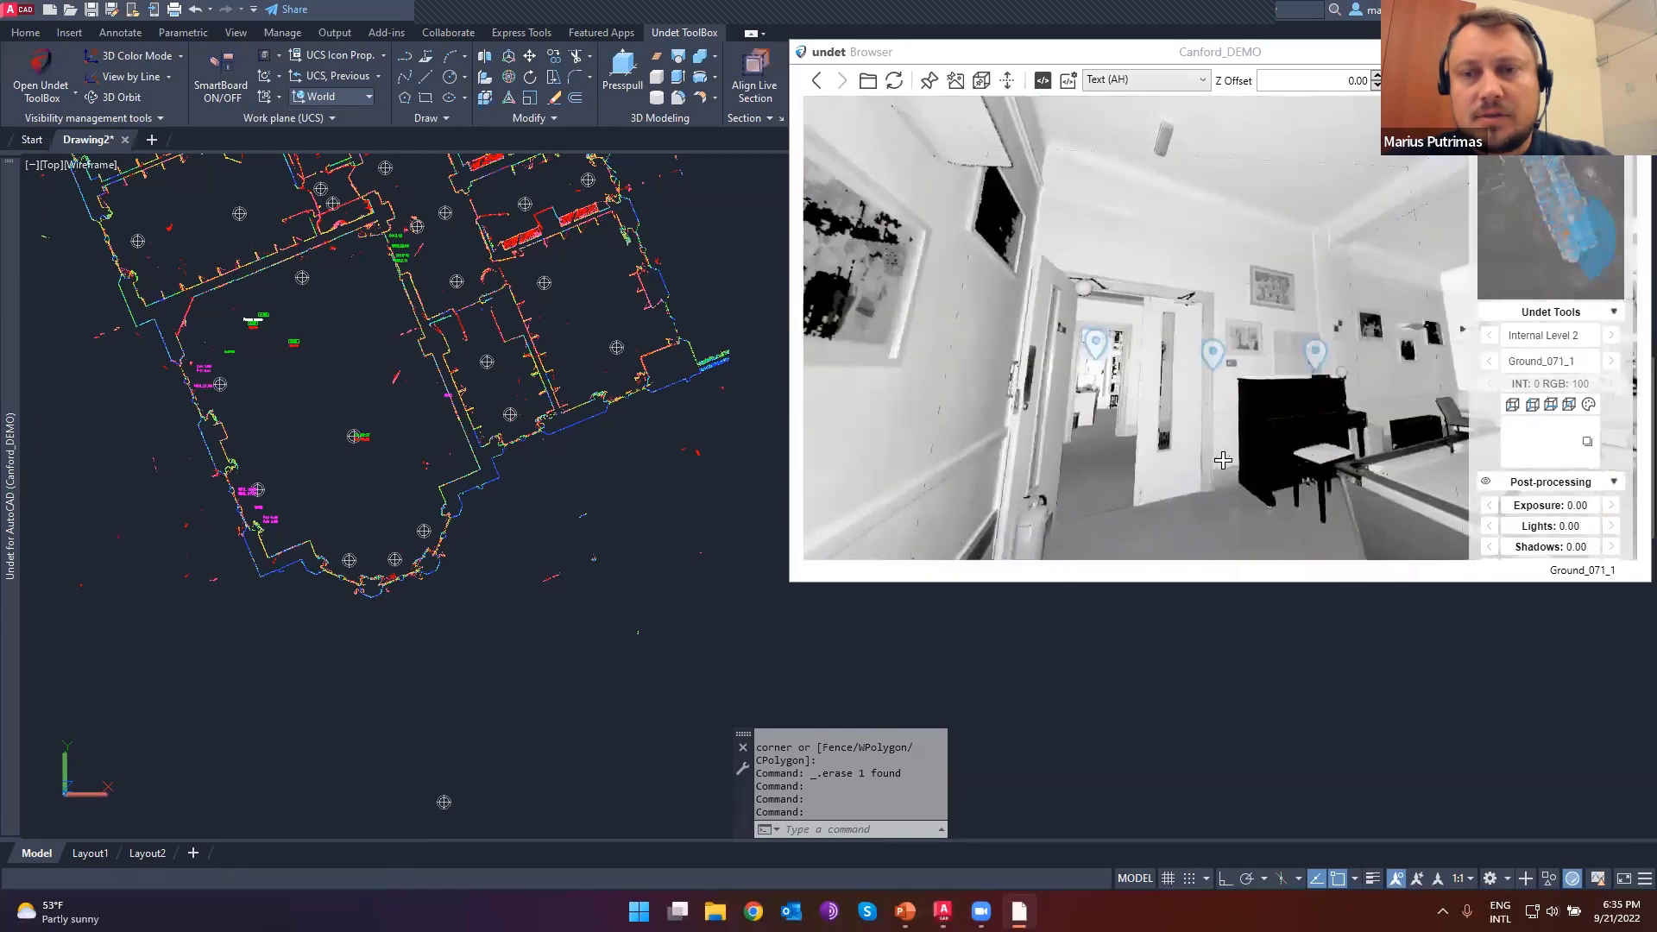
left_click(1066, 83)
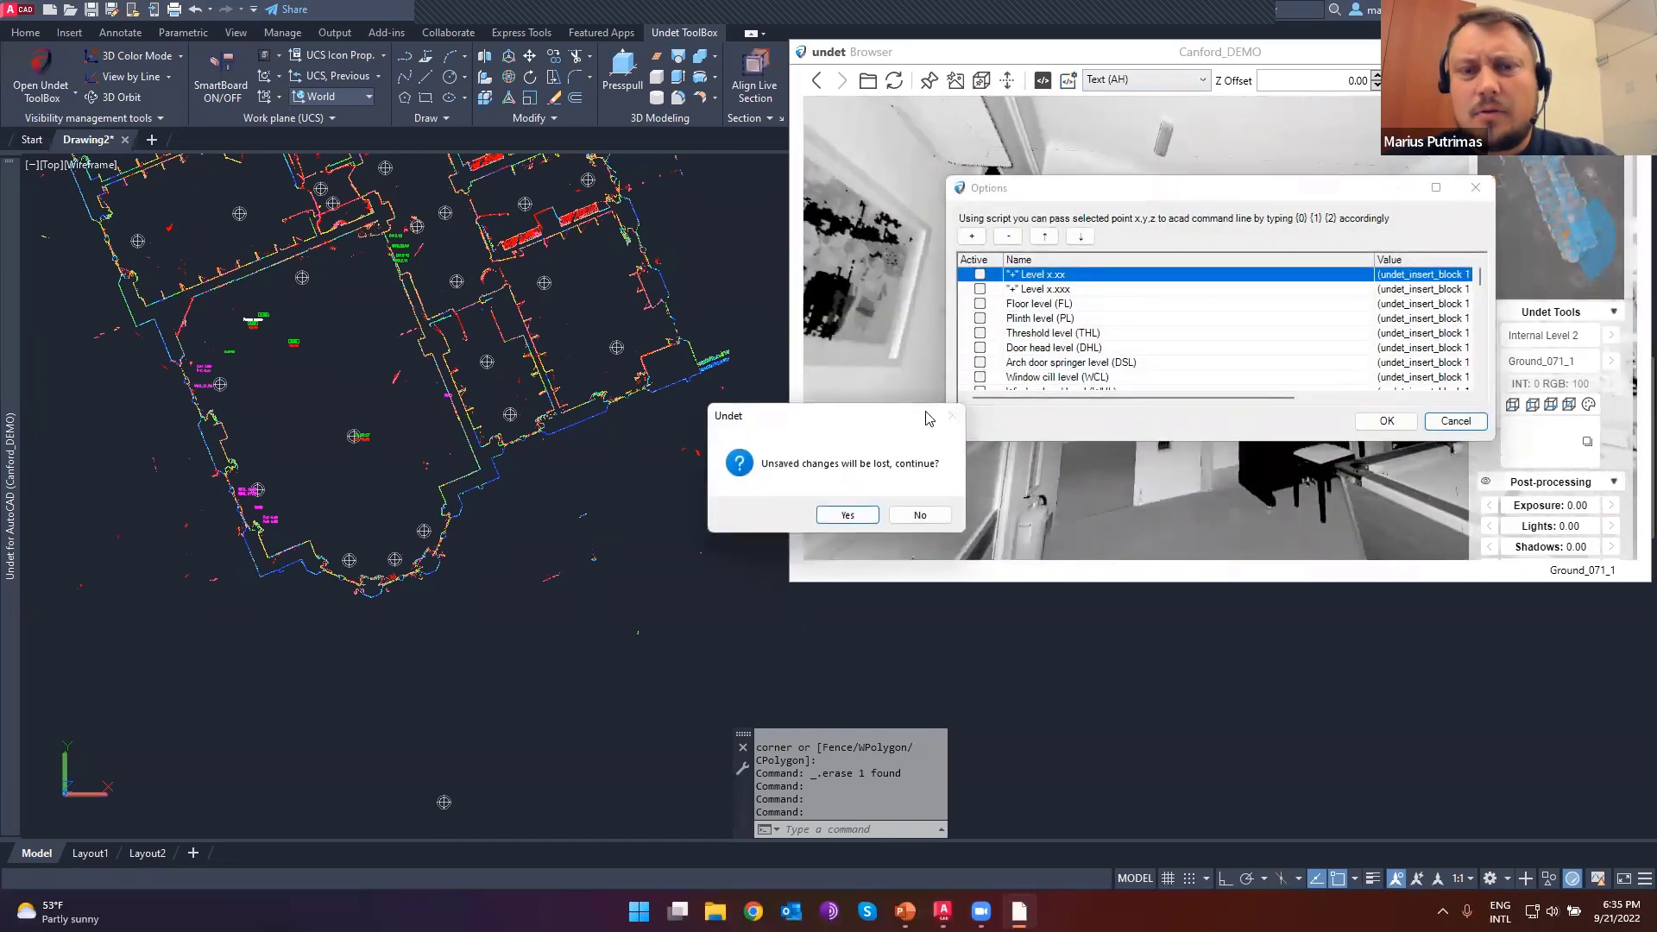
left_click(846, 516)
- Draw a 2D line along one edge of the ceiling beam by picking its two ends in scan Ground_071_1
left_click(1158, 82)
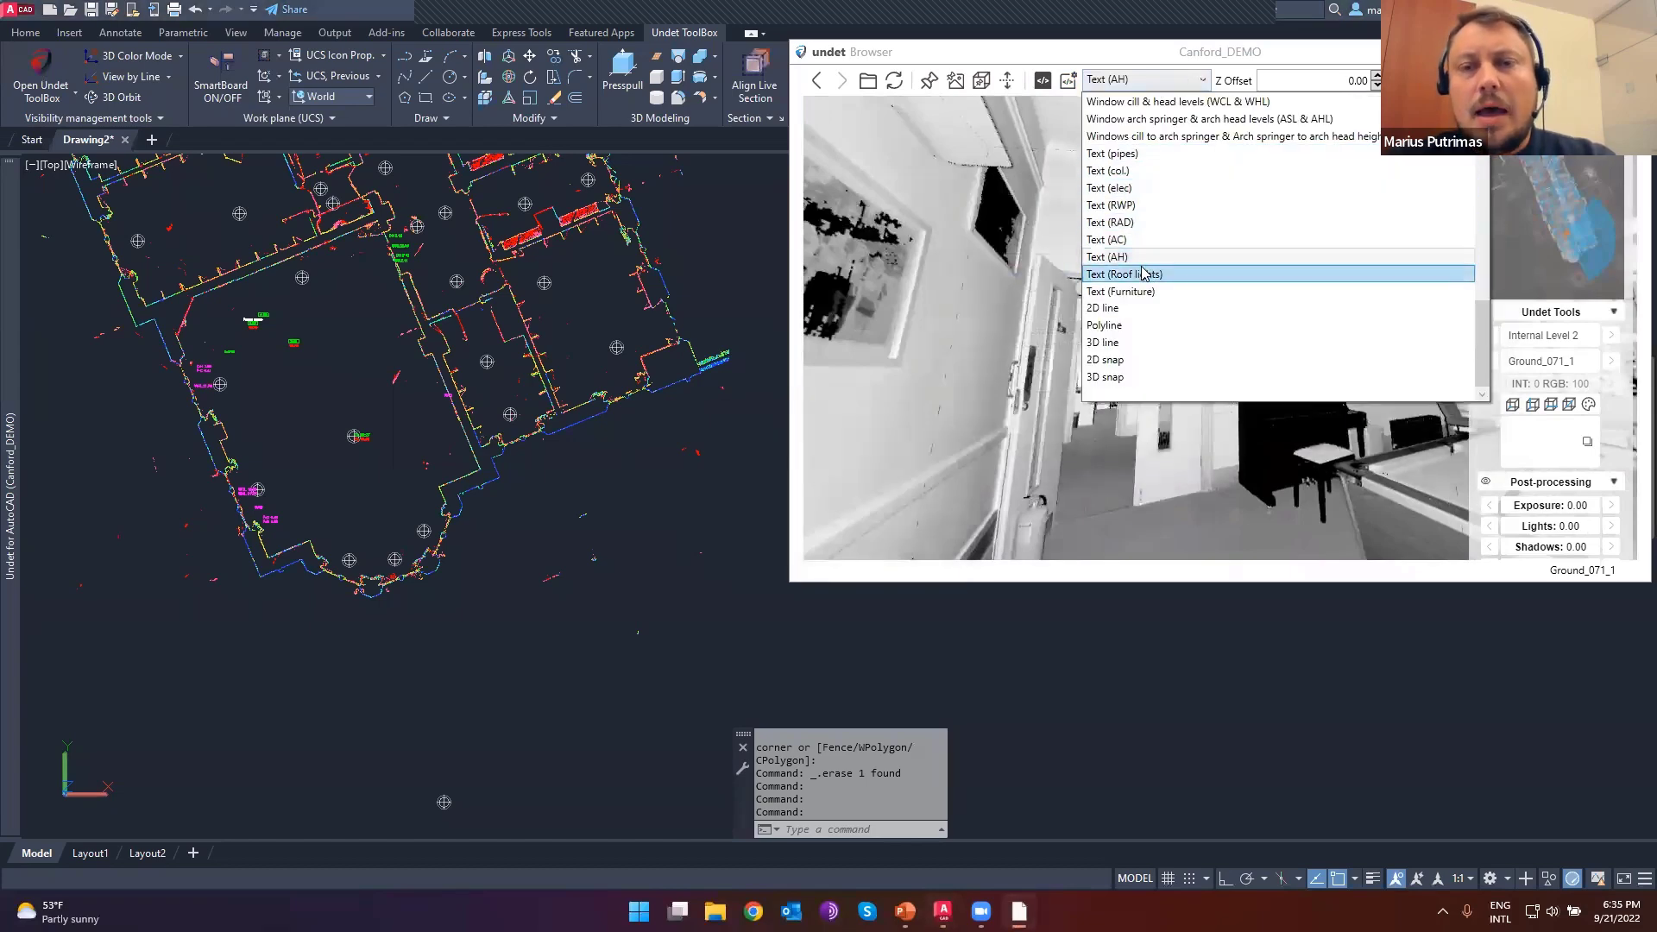
left_click(1108, 308)
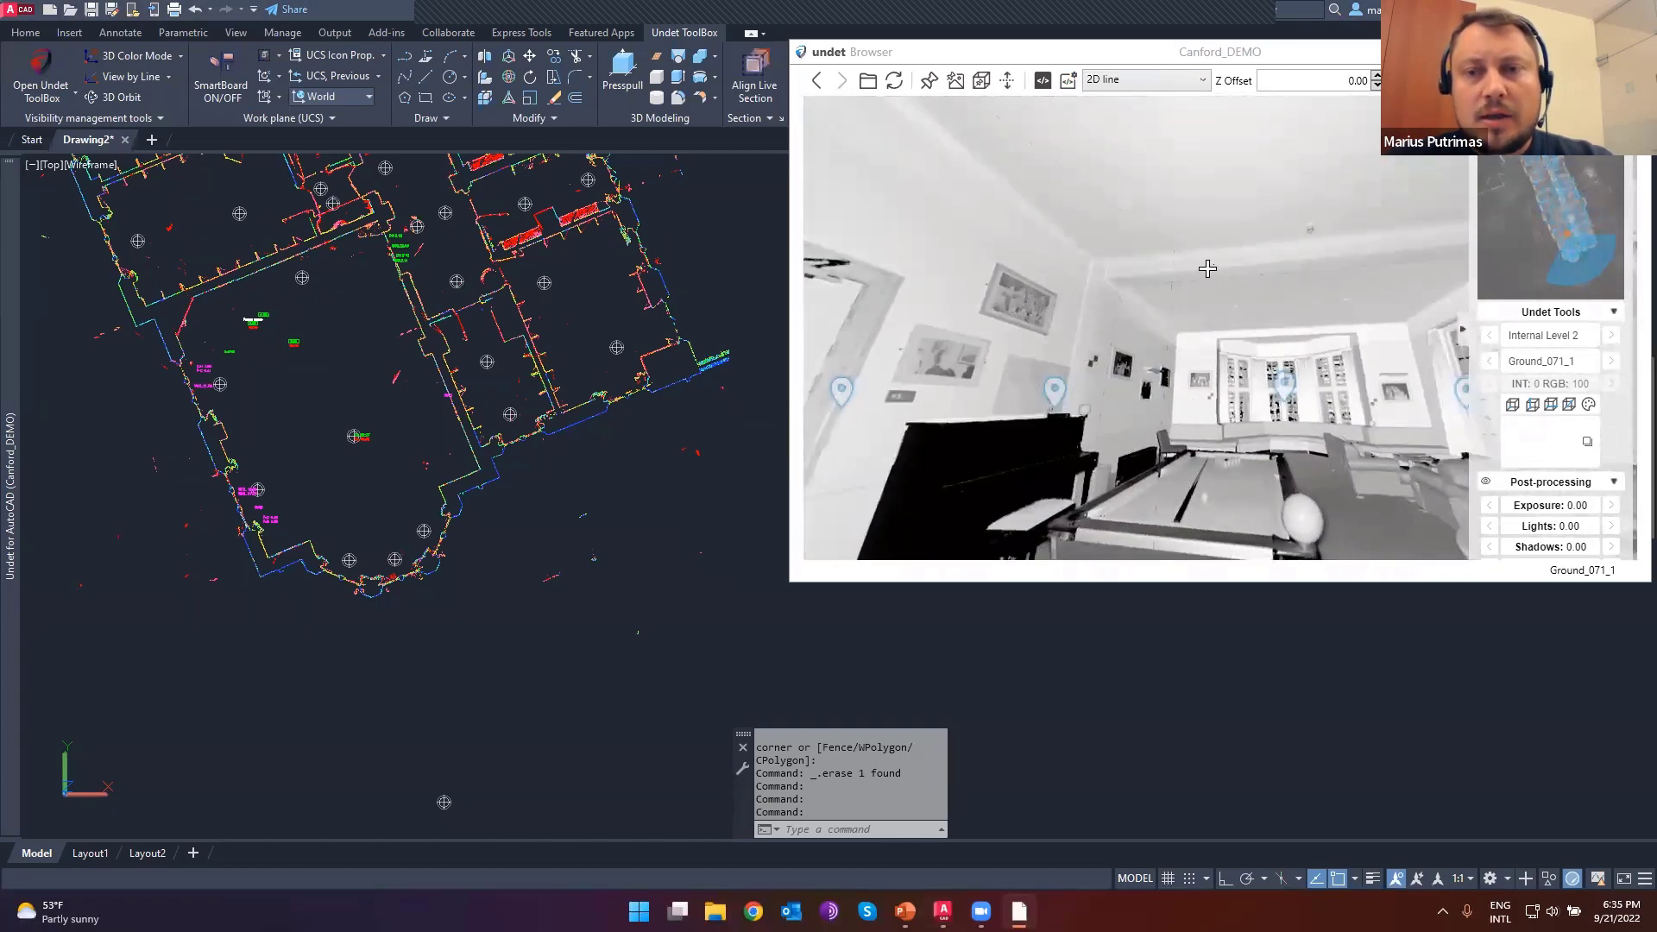
left_click(1206, 268)
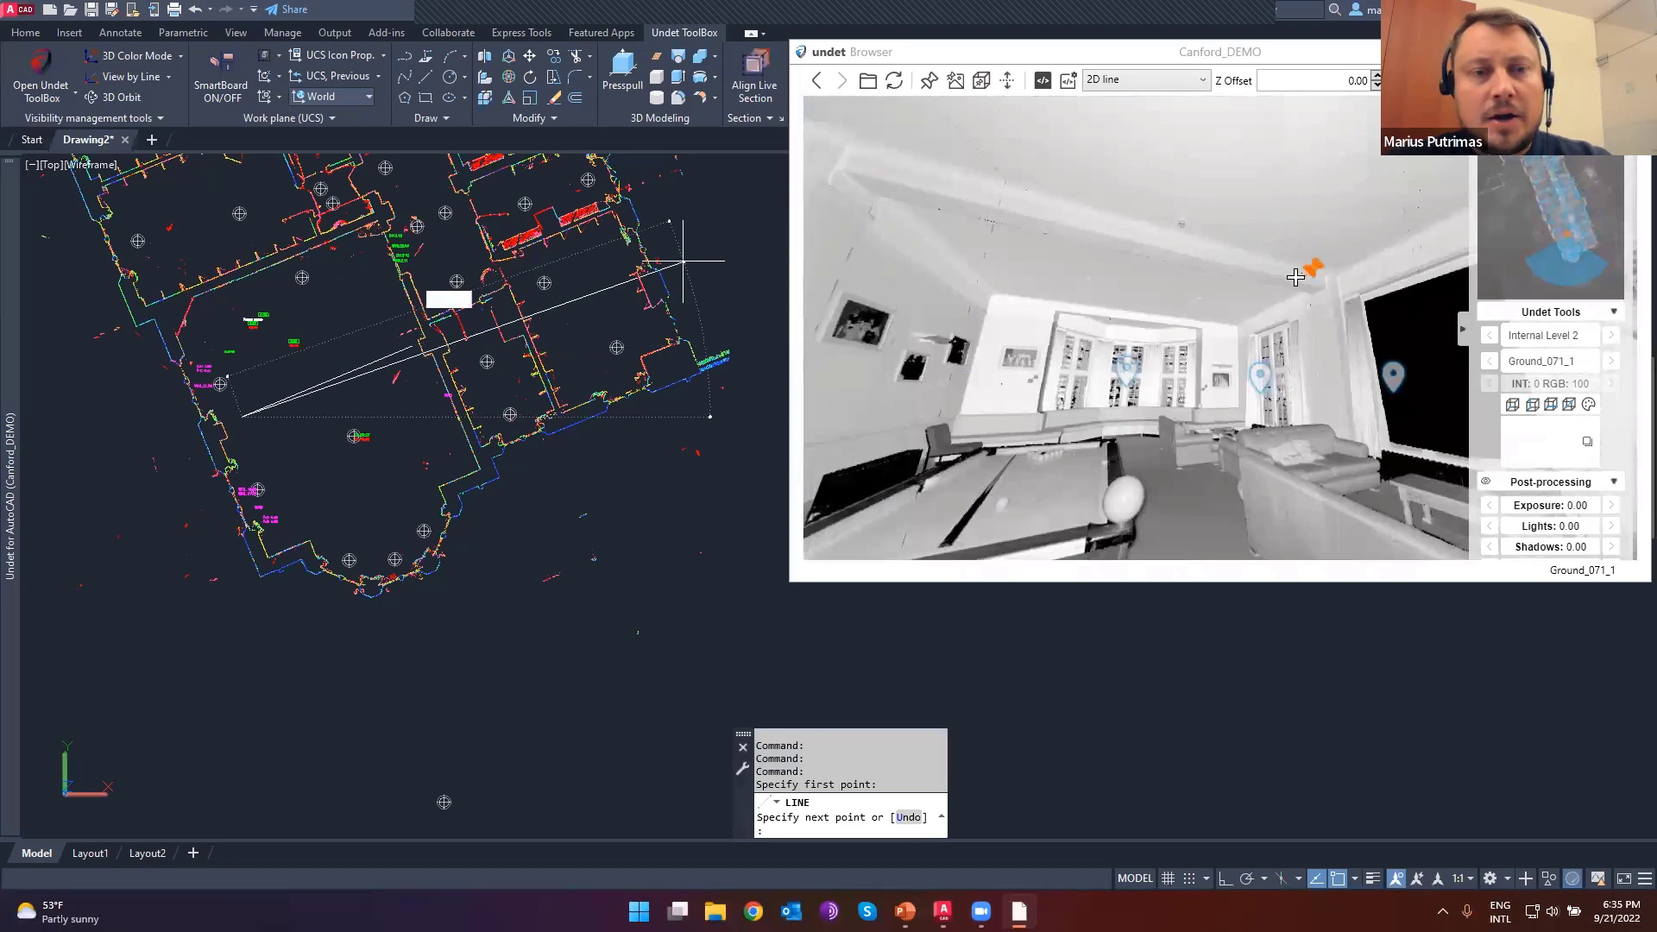
left_click(1311, 271)
scroll(164, 394, "up", 3)
key("Escape")
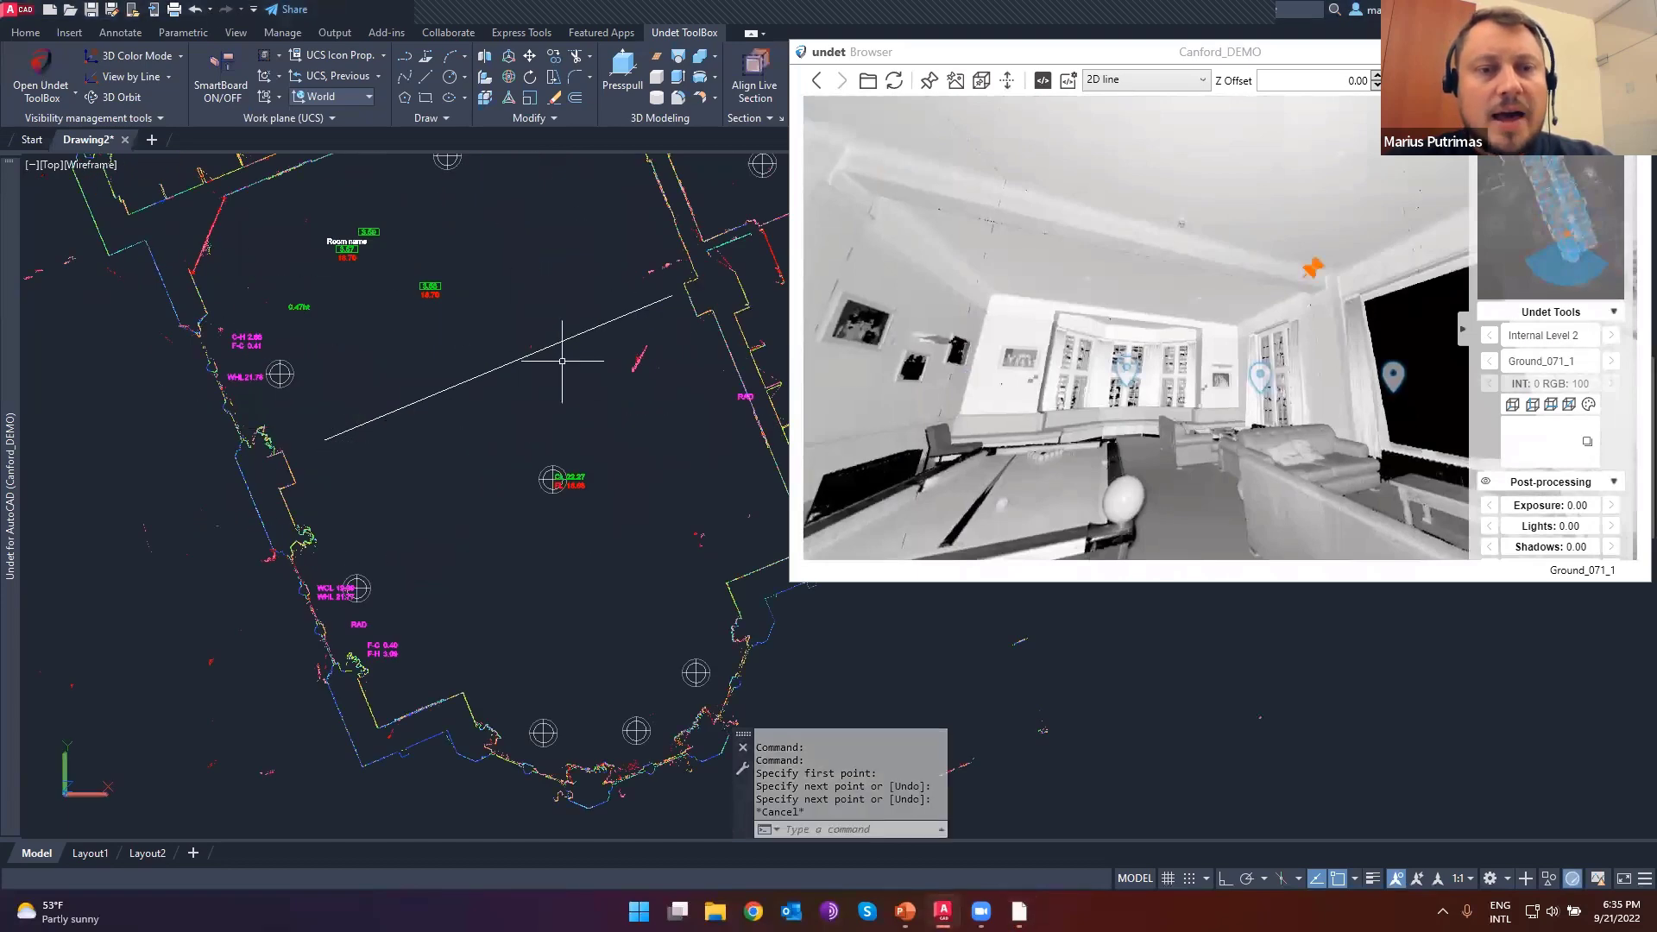
- Draw a second 2D line along the other edge of the ceiling beam by picking its ends in scan Ground_077_1
left_click(1124, 370)
left_click_drag(1141, 374, 1017, 451)
left_click_drag(906, 177, 979, 206)
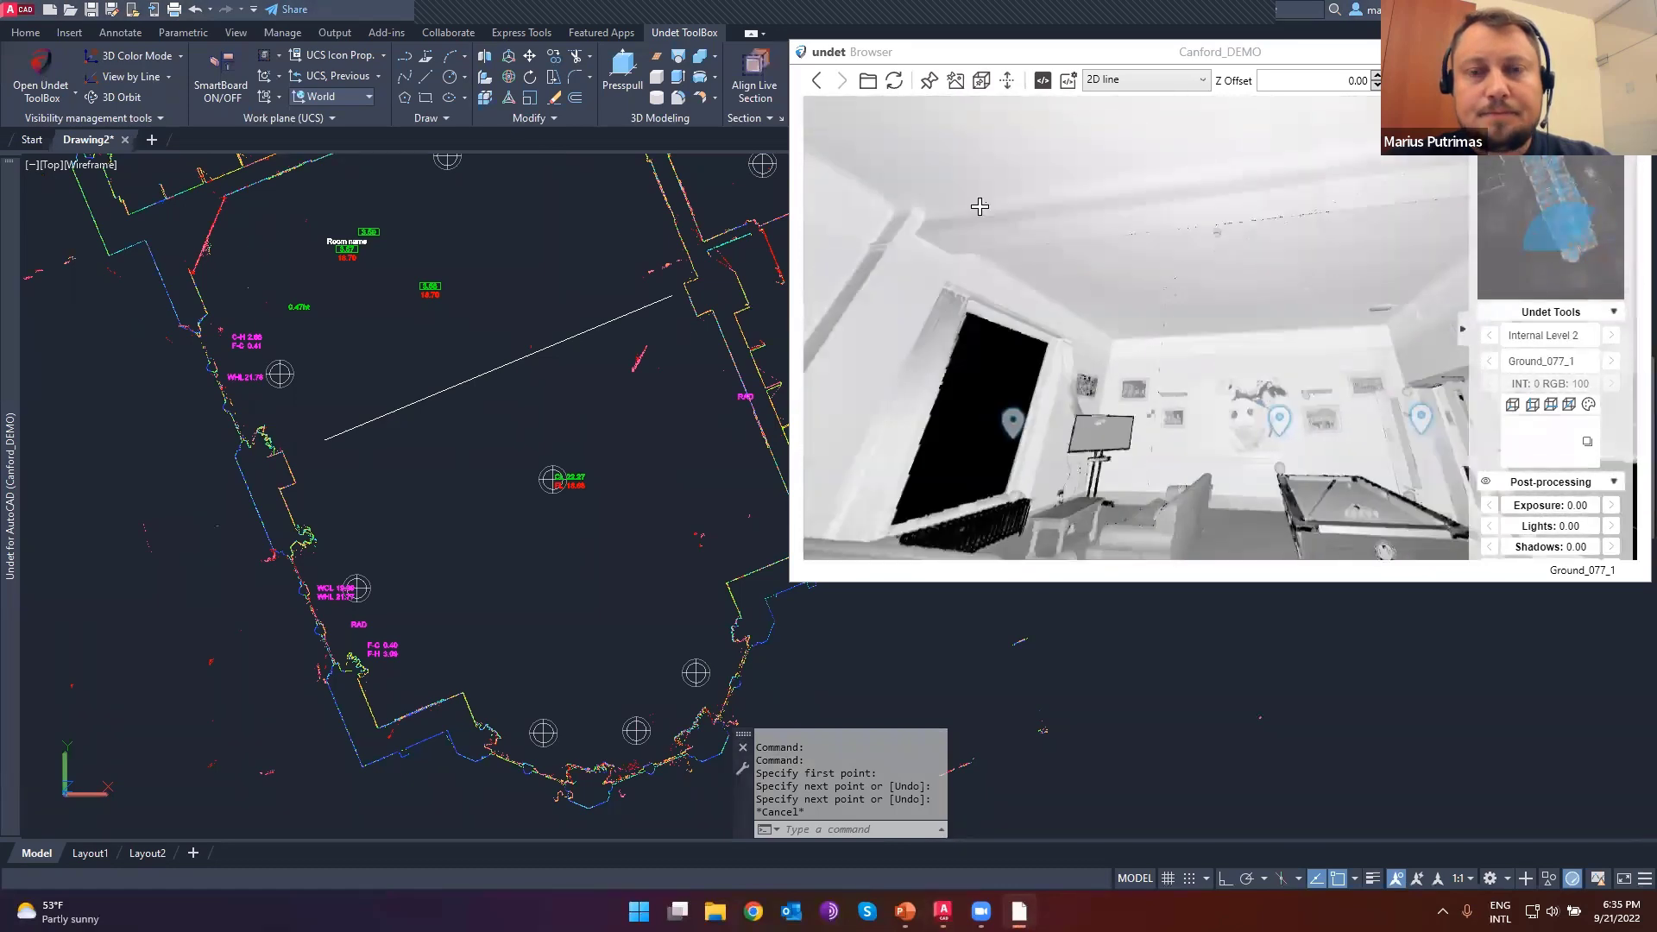
left_click(950, 216)
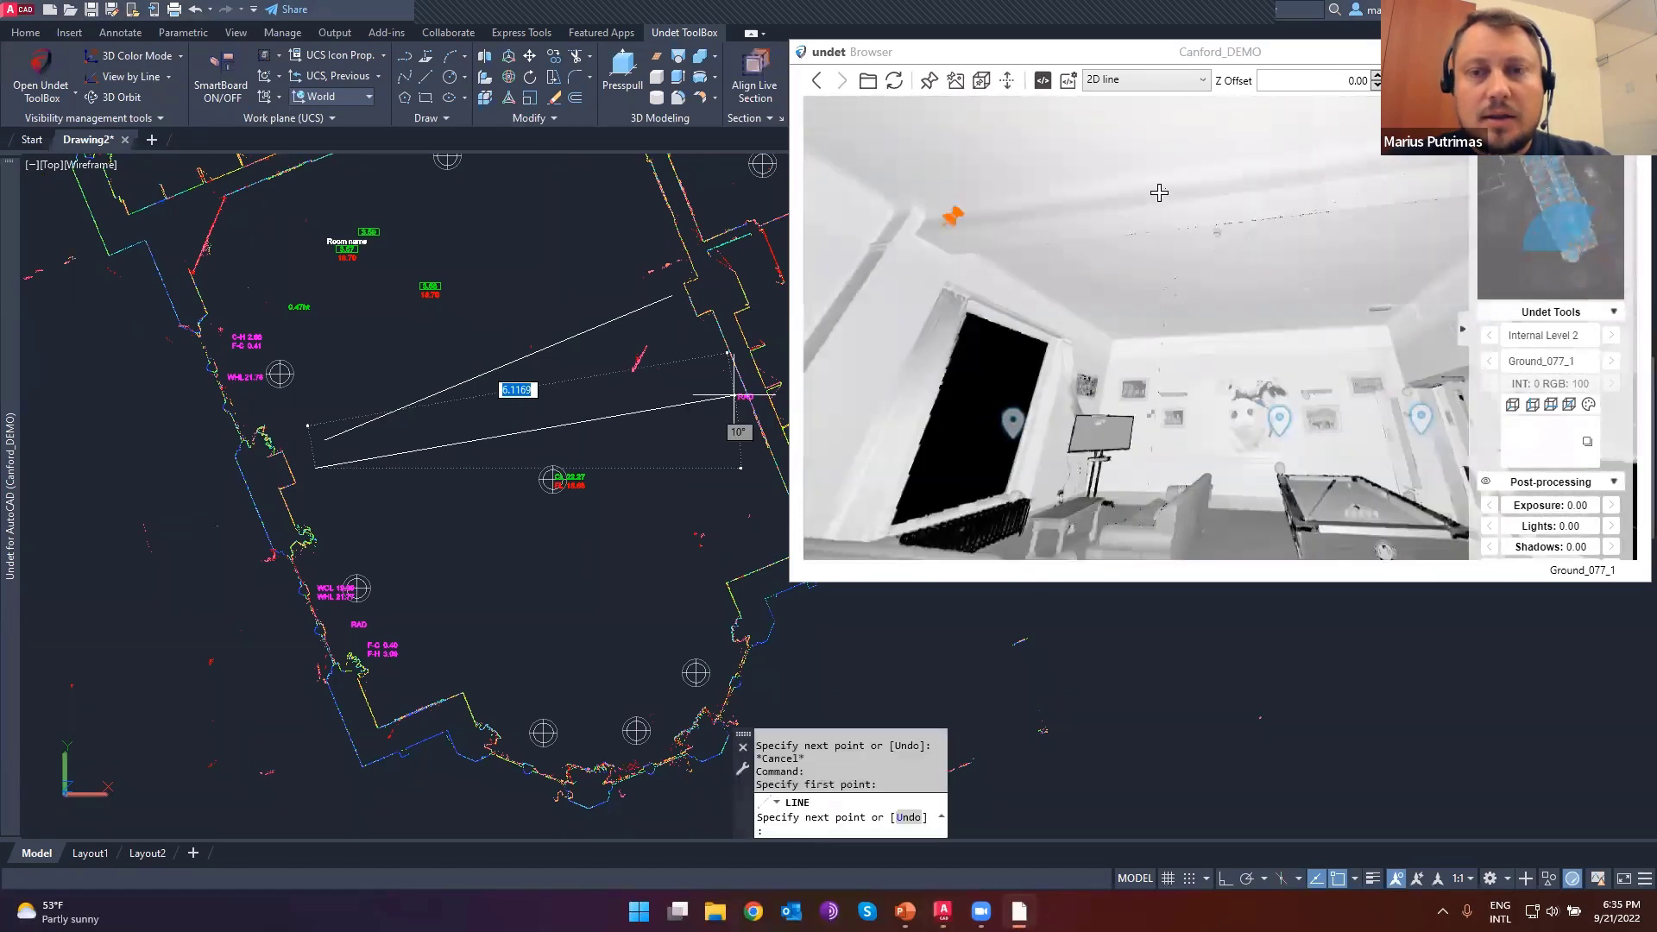
left_click_drag(1157, 193, 1108, 191)
left_click(1280, 268)
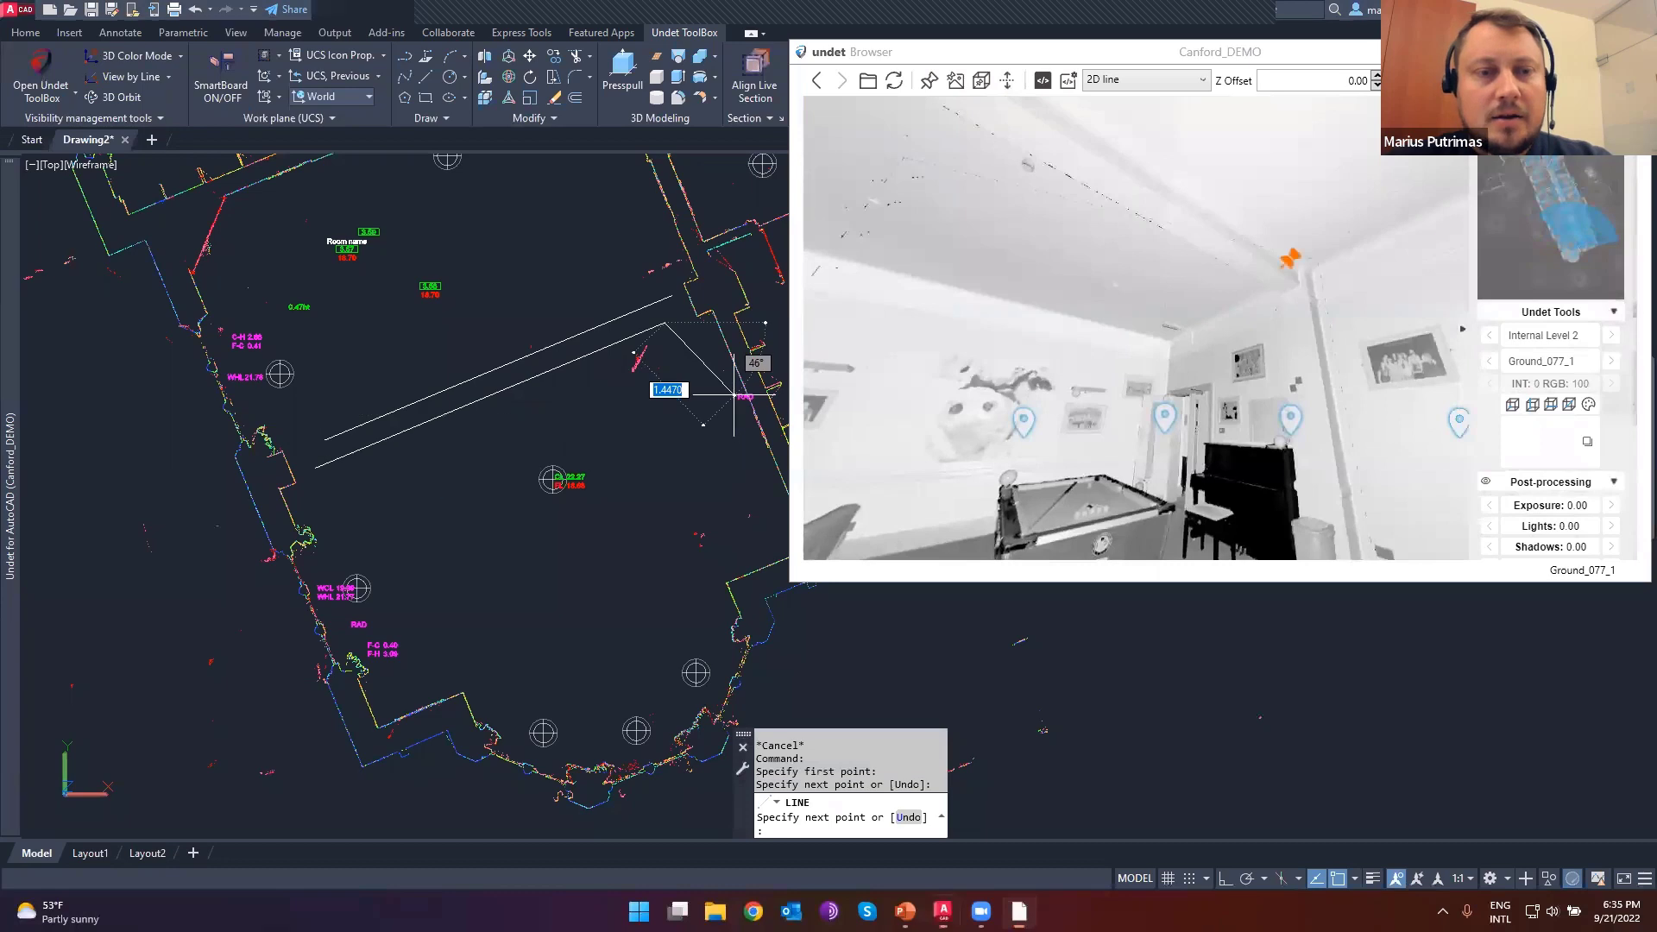
key("Escape")
- Check the two drawn beam lines against the beam edges in the ceiling-level point cloud slice
scroll(560, 412, "up", 5)
left_click(560, 411)
left_click(359, 270)
scroll(371, 352, "down", 4)
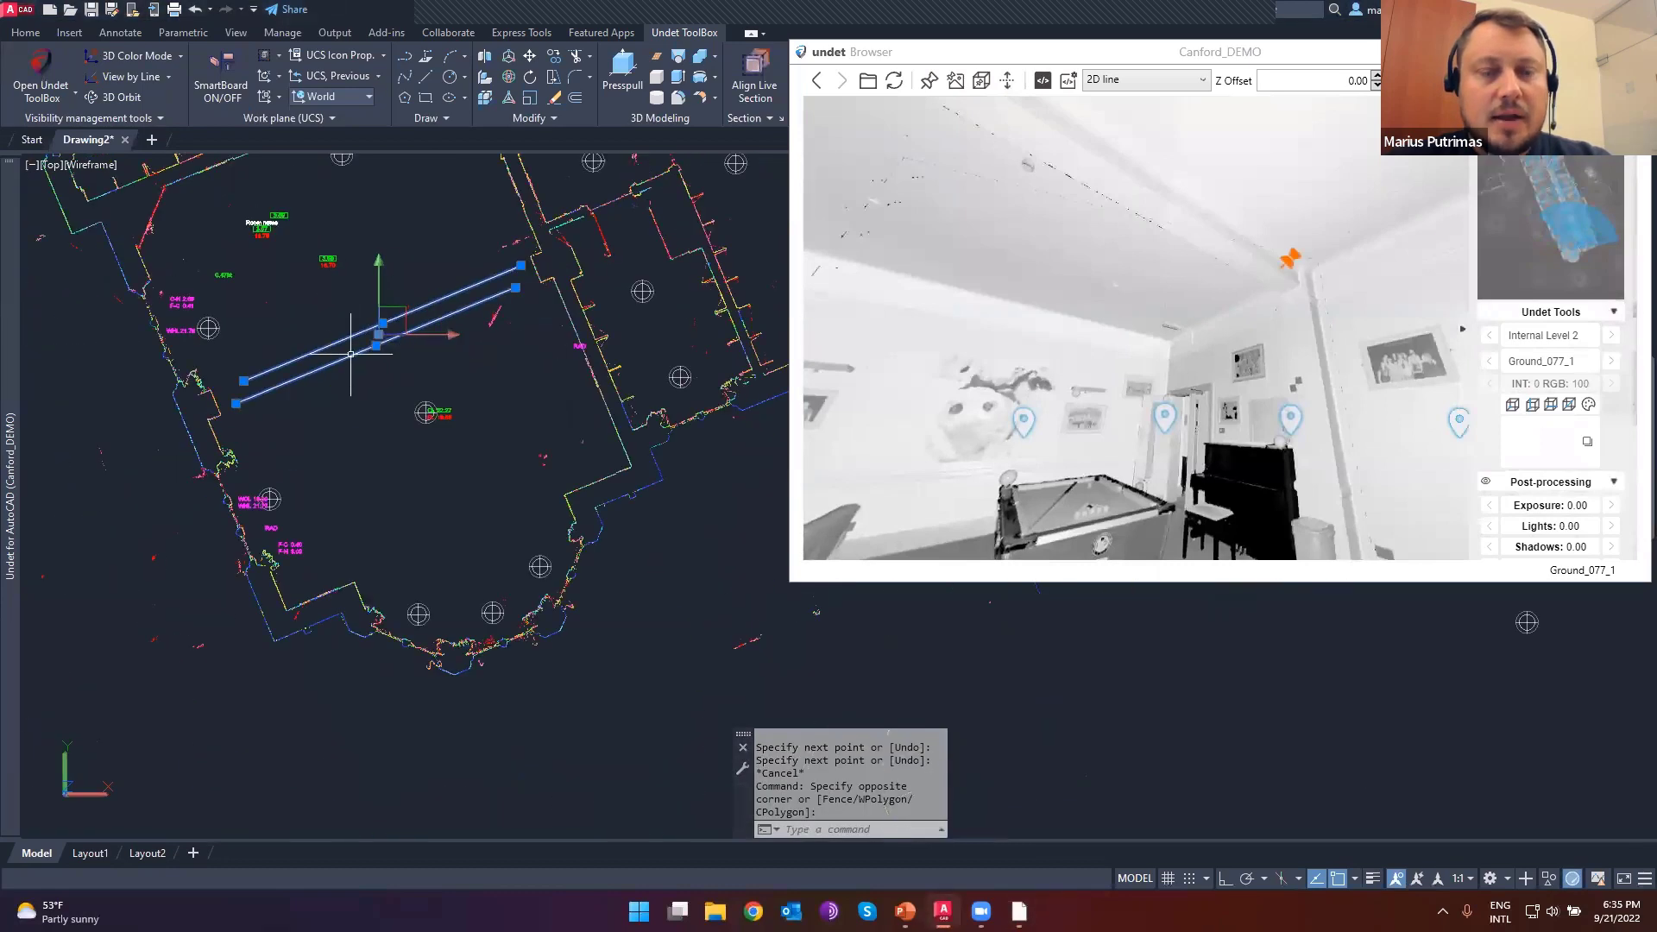
key("Escape")
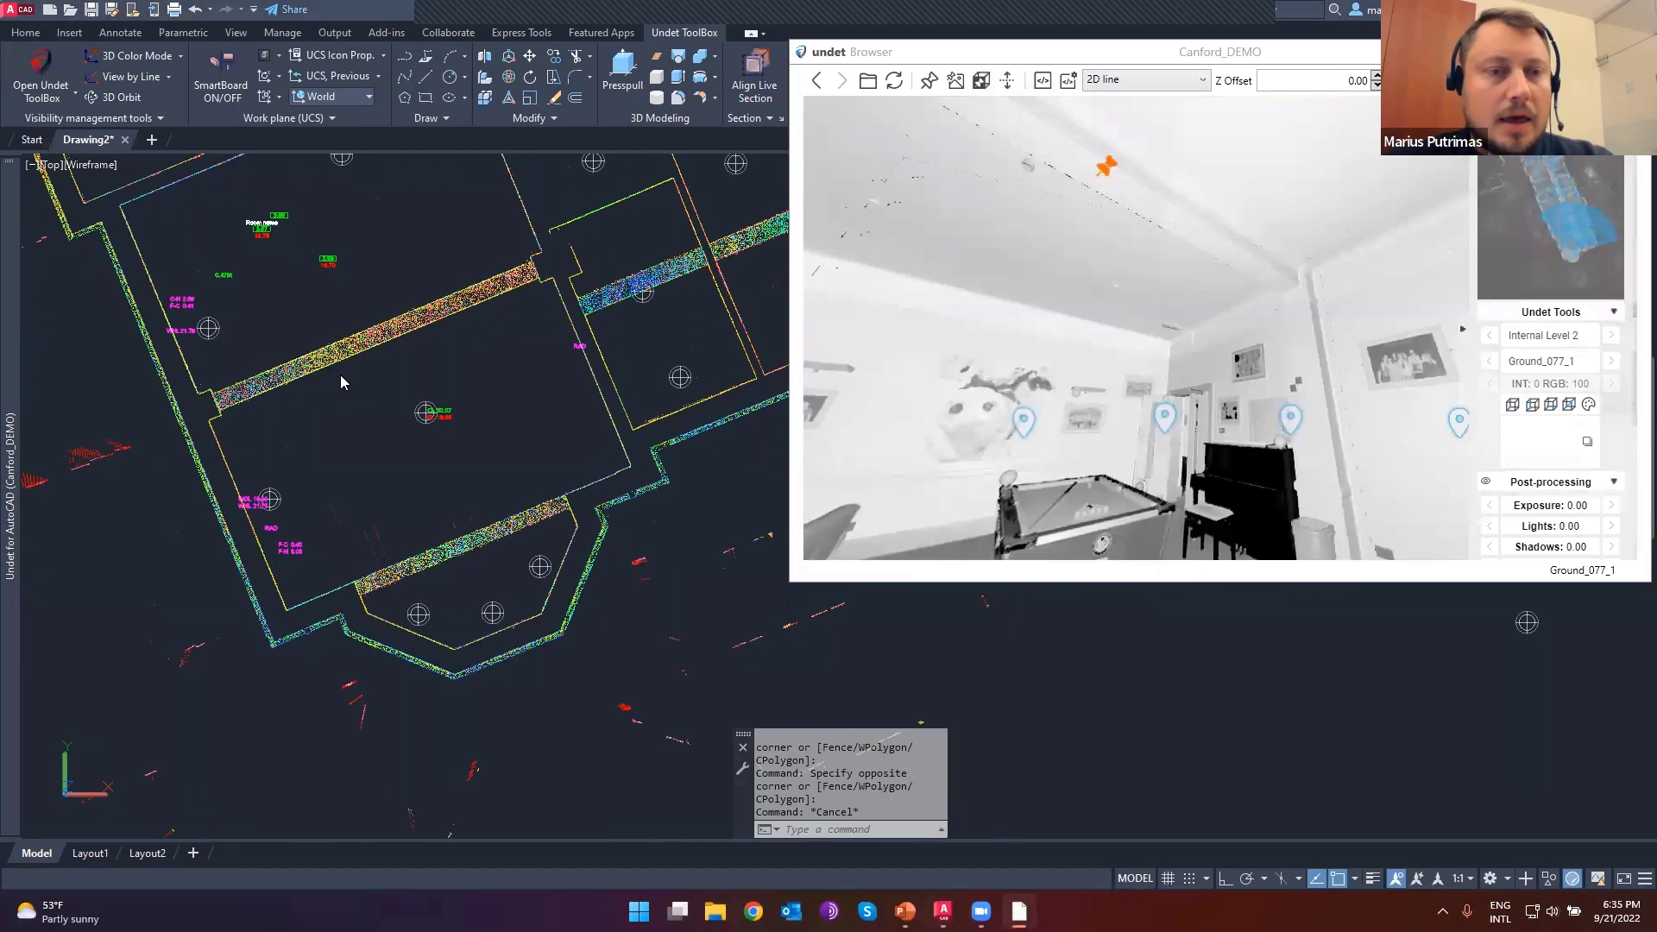
scroll(345, 344, "up", 6)
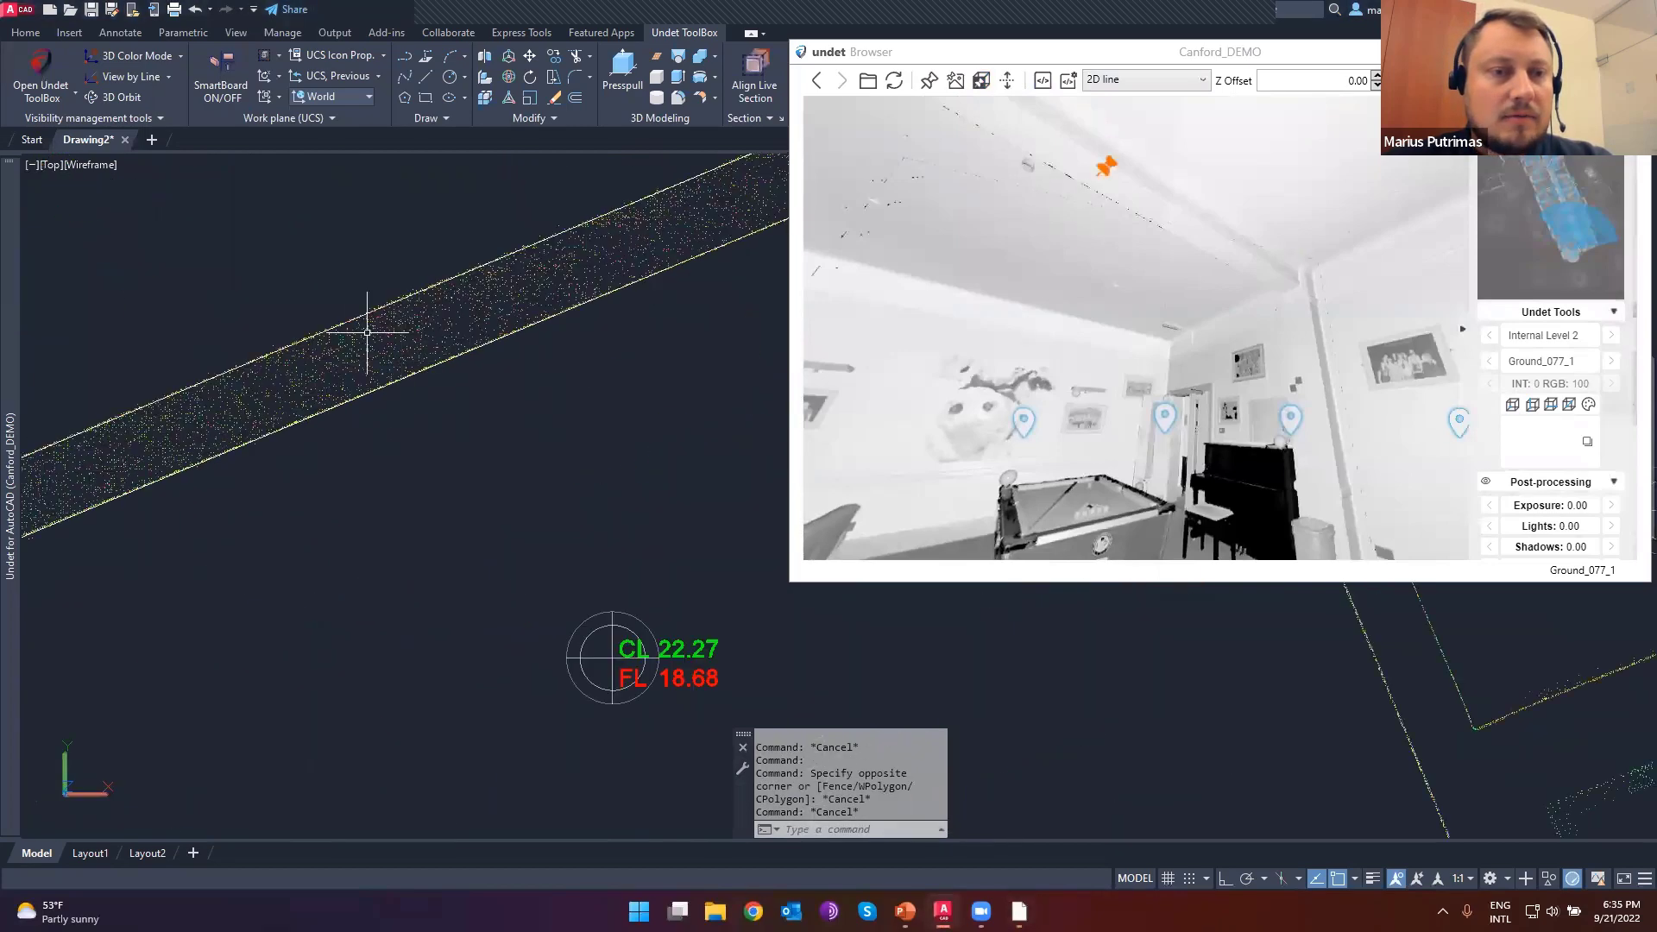
left_click_drag(444, 435, 218, 245)
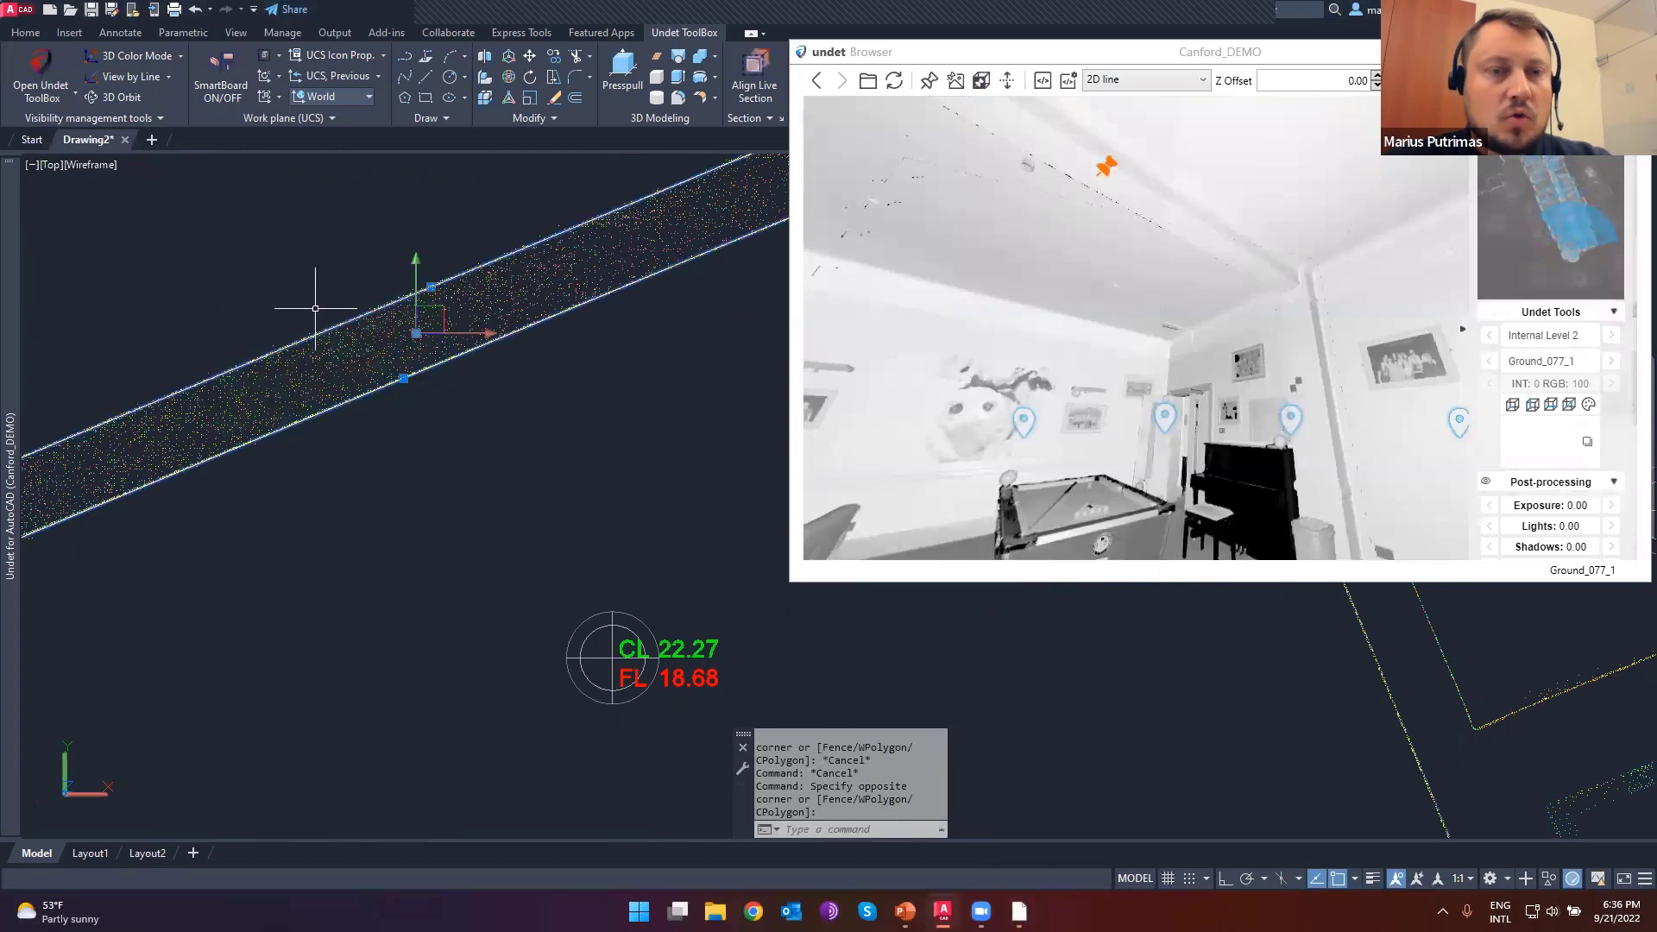
scroll(312, 308, "down", 8)
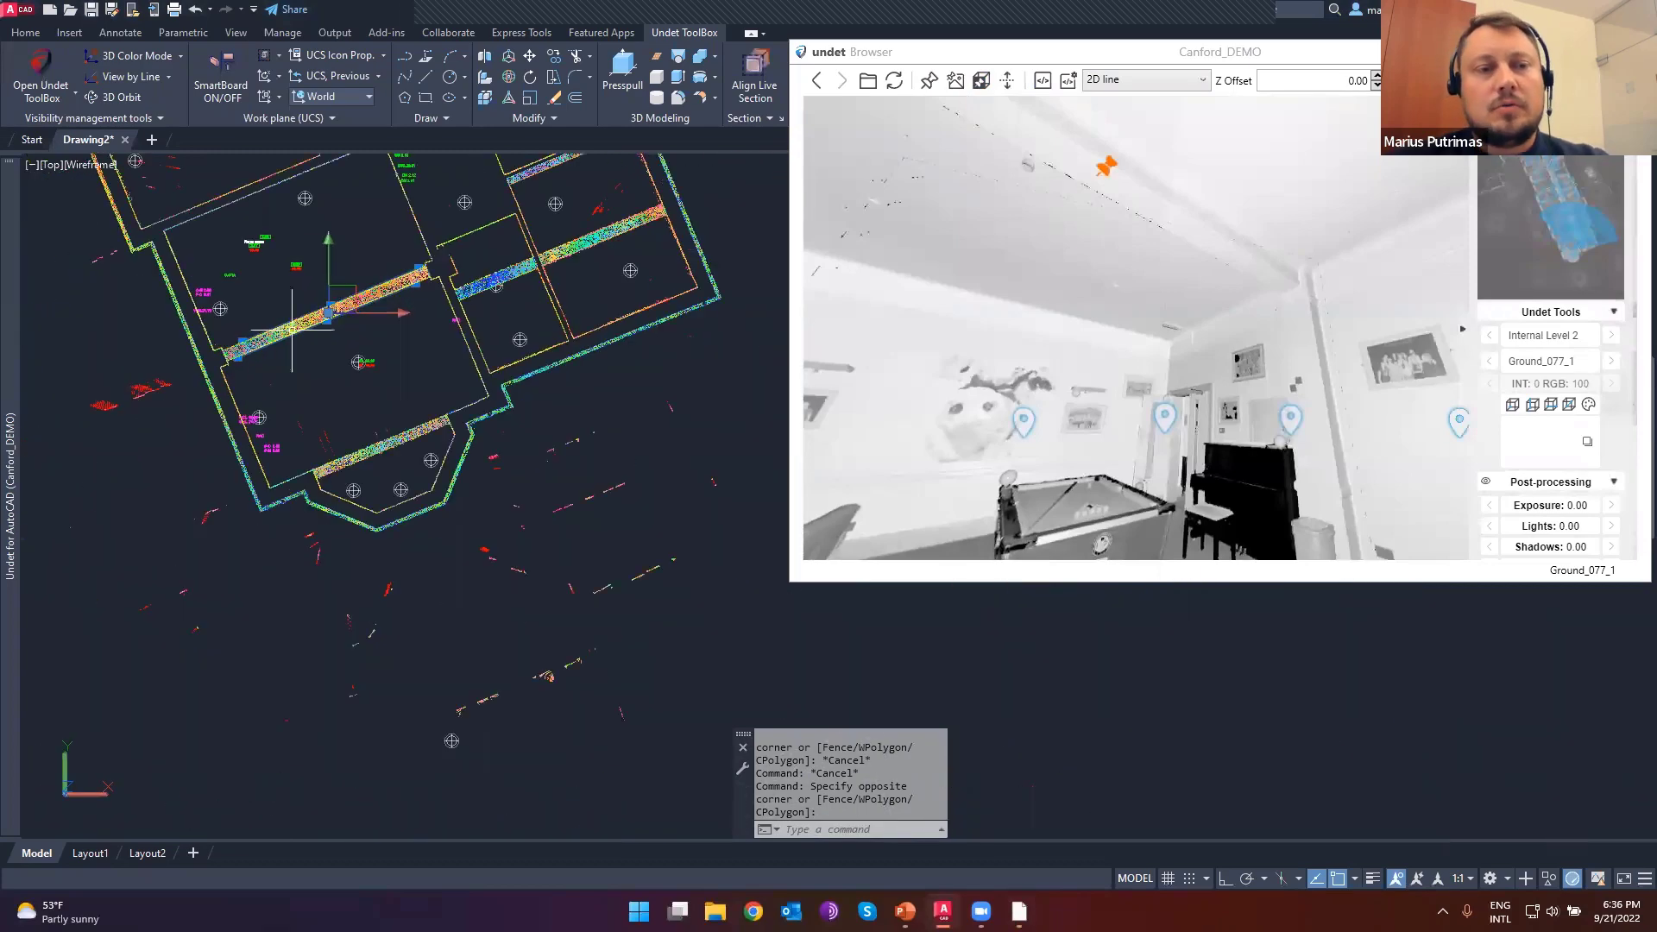
scroll(298, 333, "up", 3)
middle_click_drag(288, 325, 415, 442)
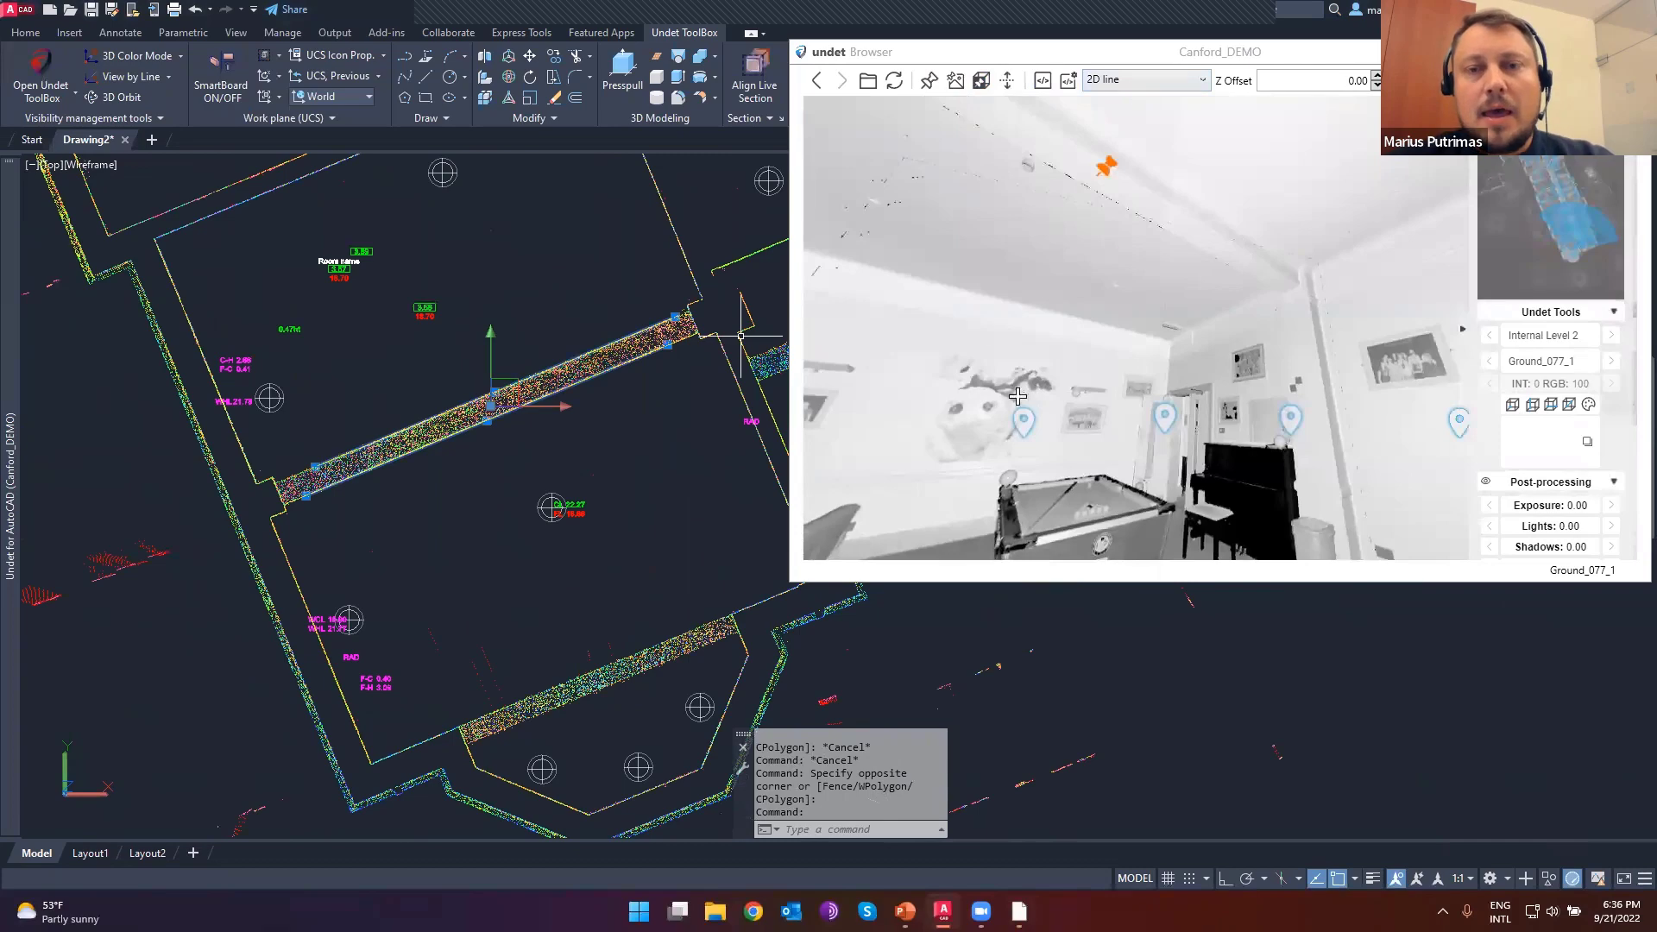
- Draw a polyline along the wall above the radiator by picking its two ends in scan Ground_077_1
left_click(1126, 415)
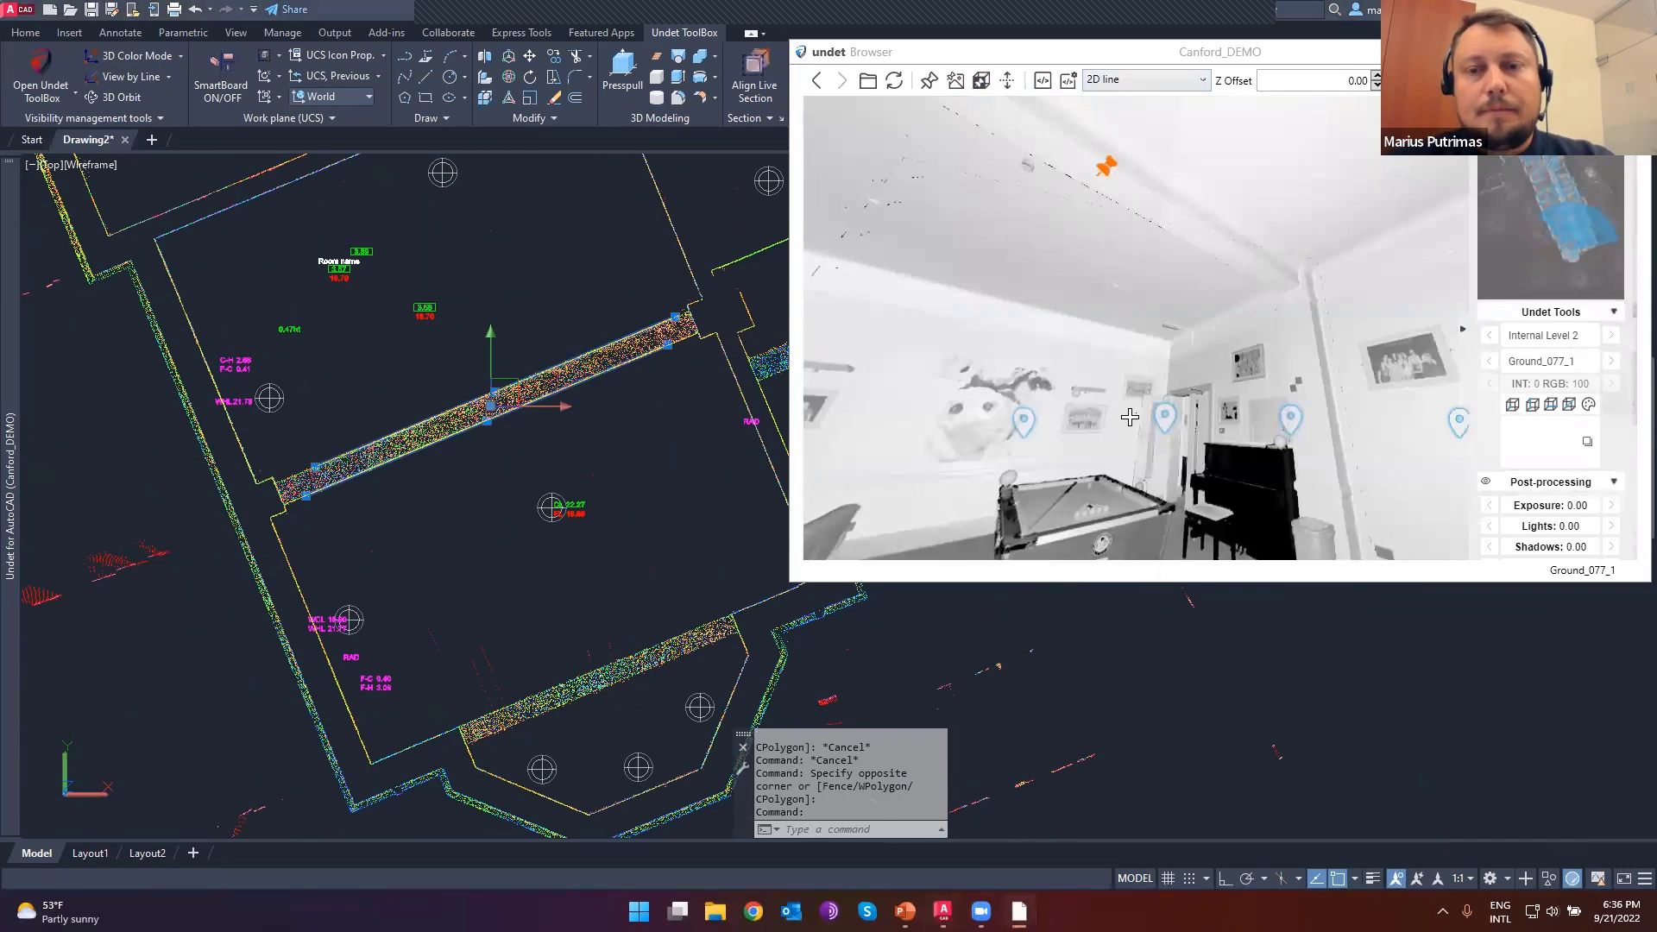
left_click(1137, 83)
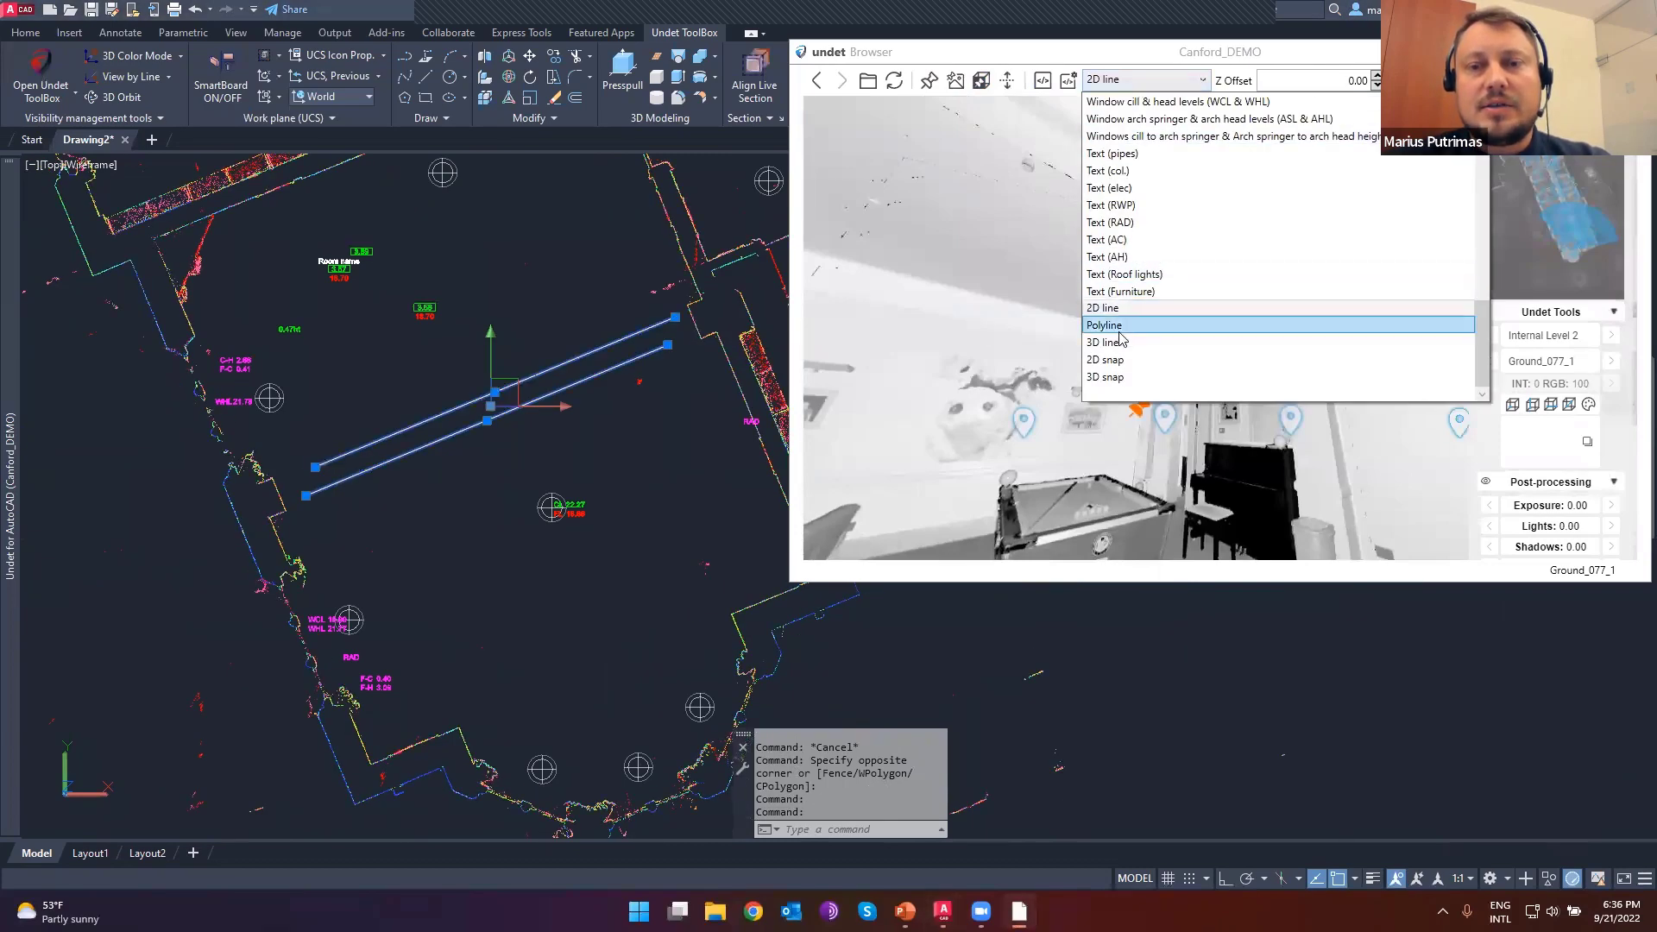
left_click(1113, 325)
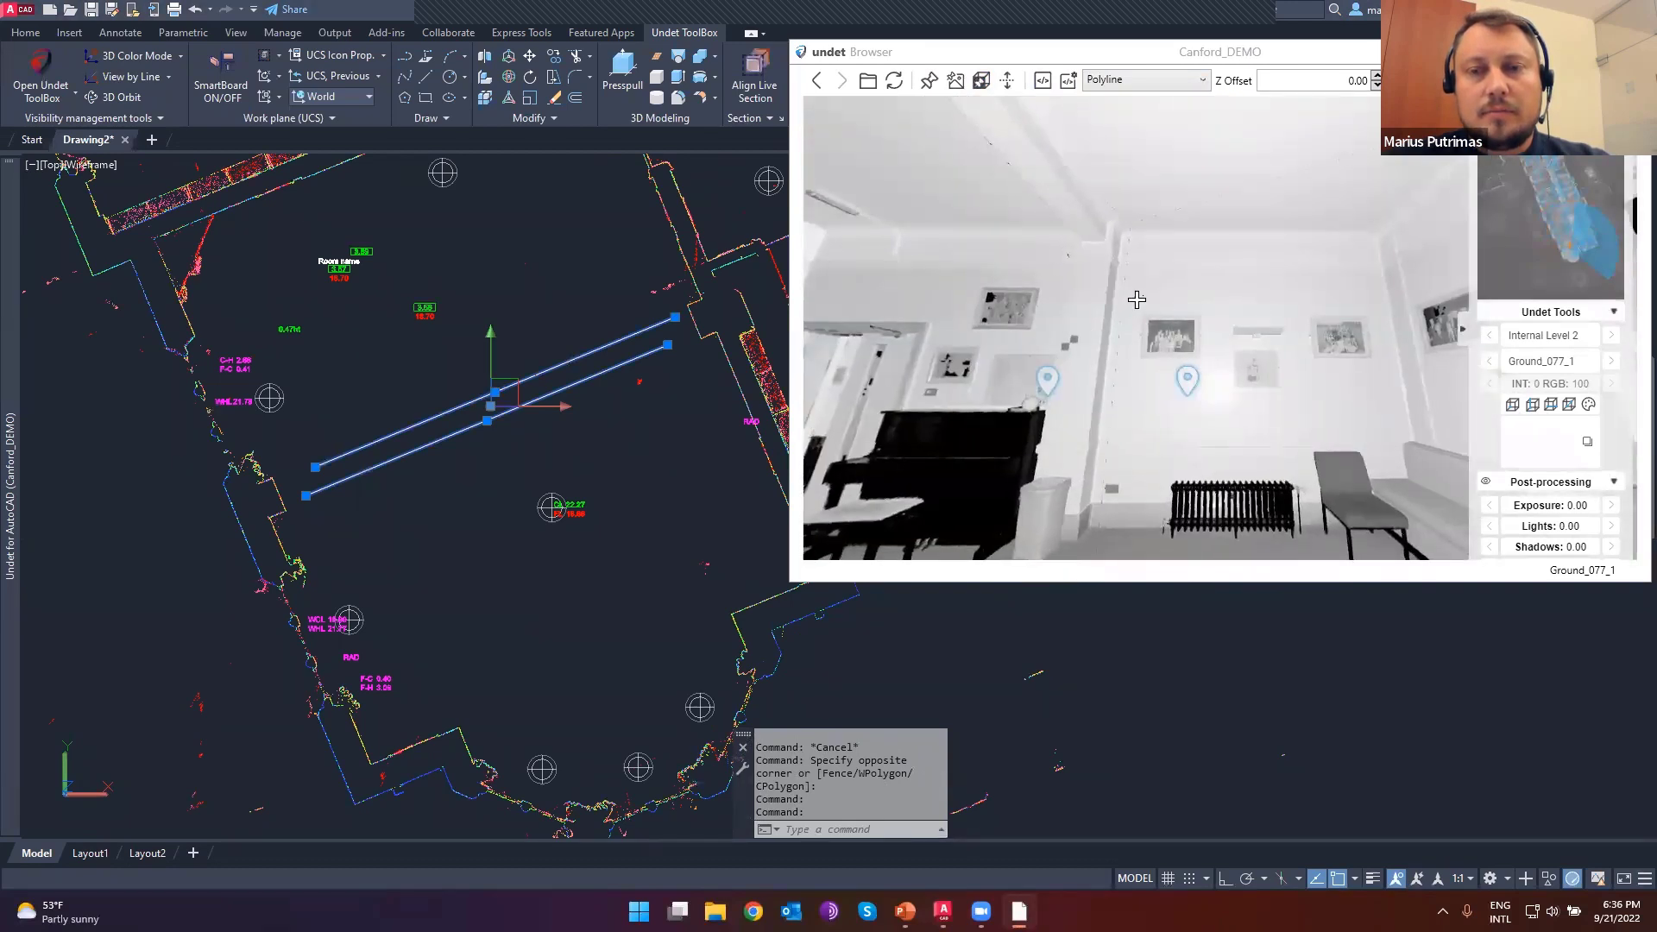
left_click(1138, 300)
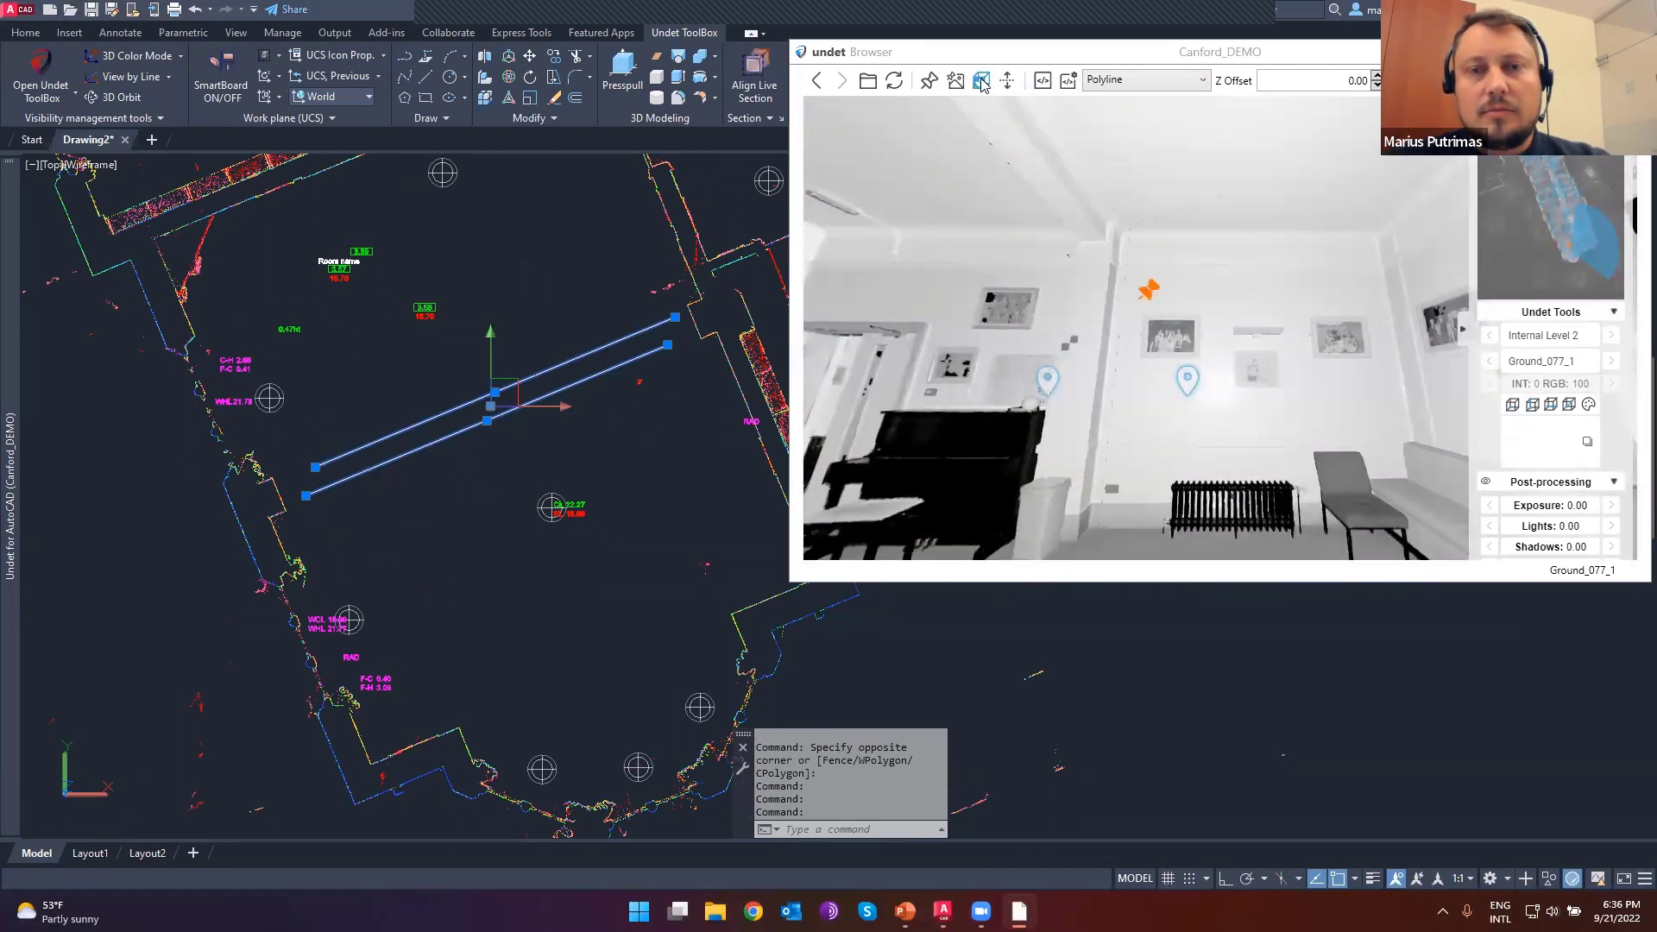
left_click(1040, 80)
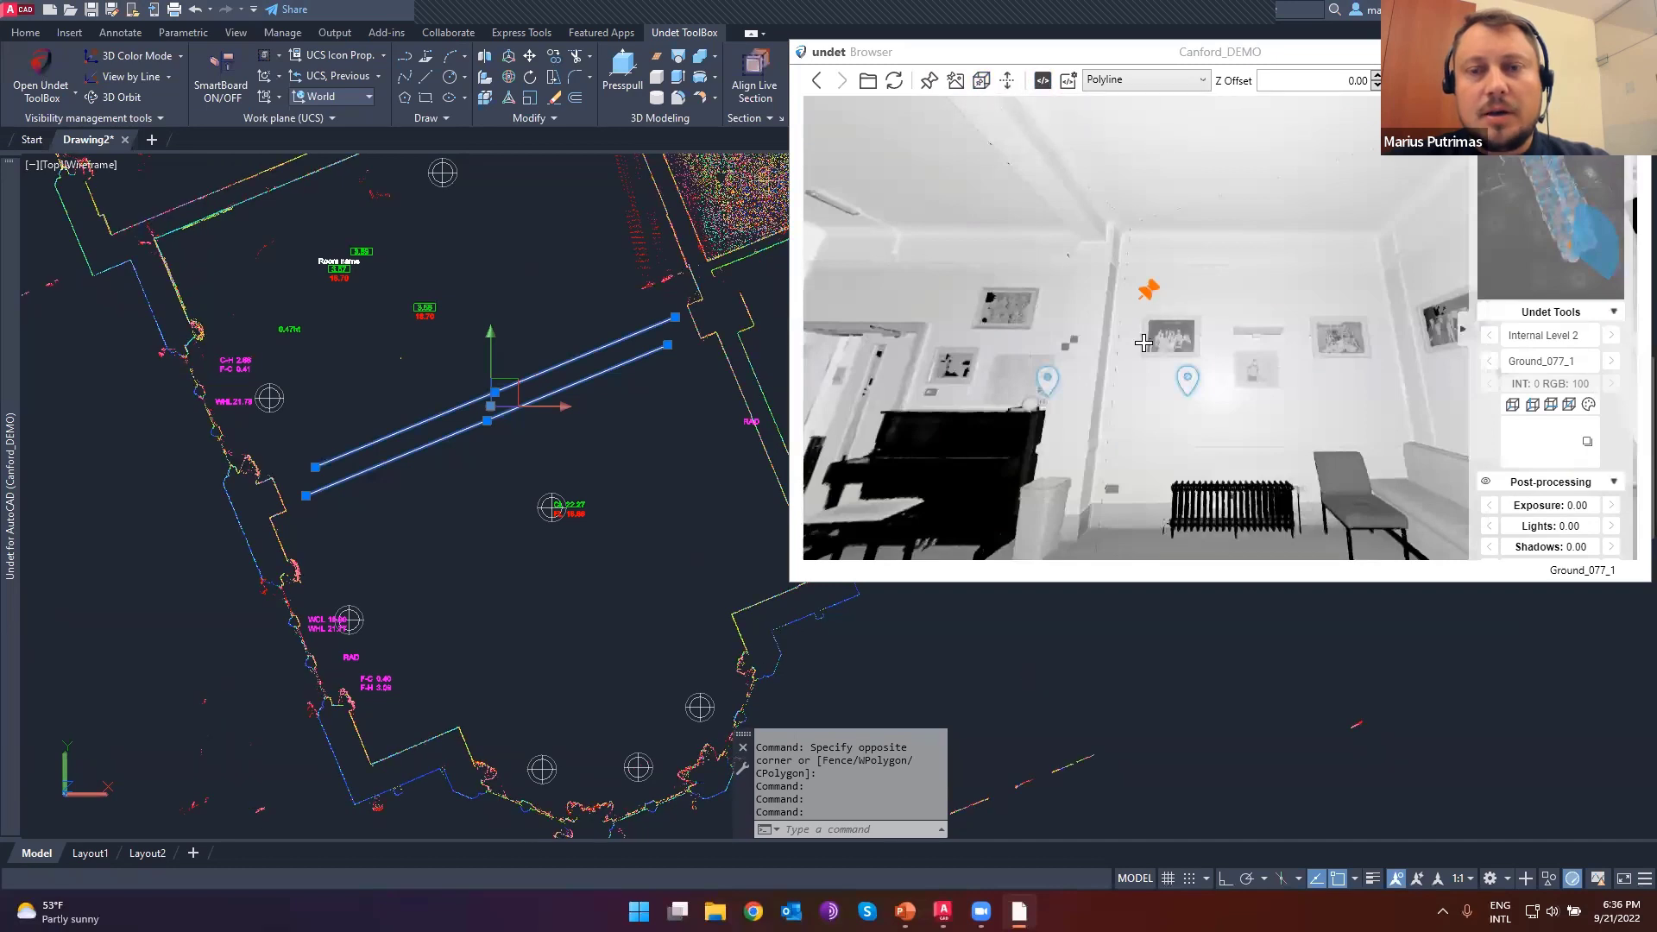
left_click(1370, 303)
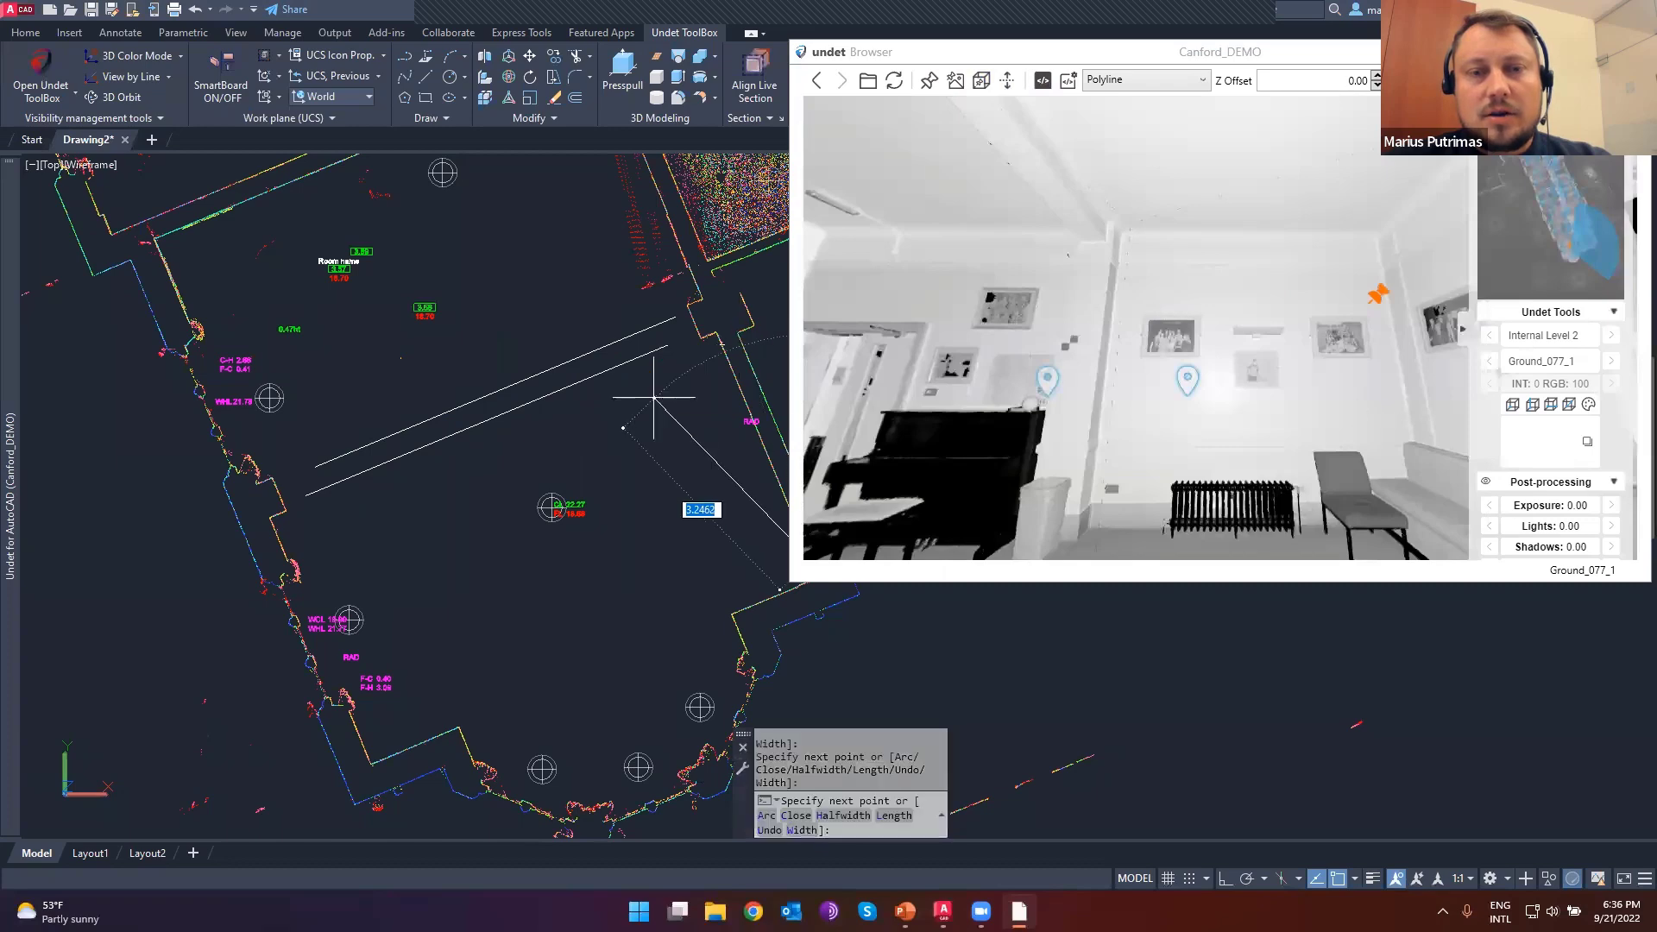
key("Escape")
- Remove the stray end vertex from the new polyline so only the segment along the wall is left
middle_click_drag(682, 445, 480, 389)
scroll(534, 381, "up", 4)
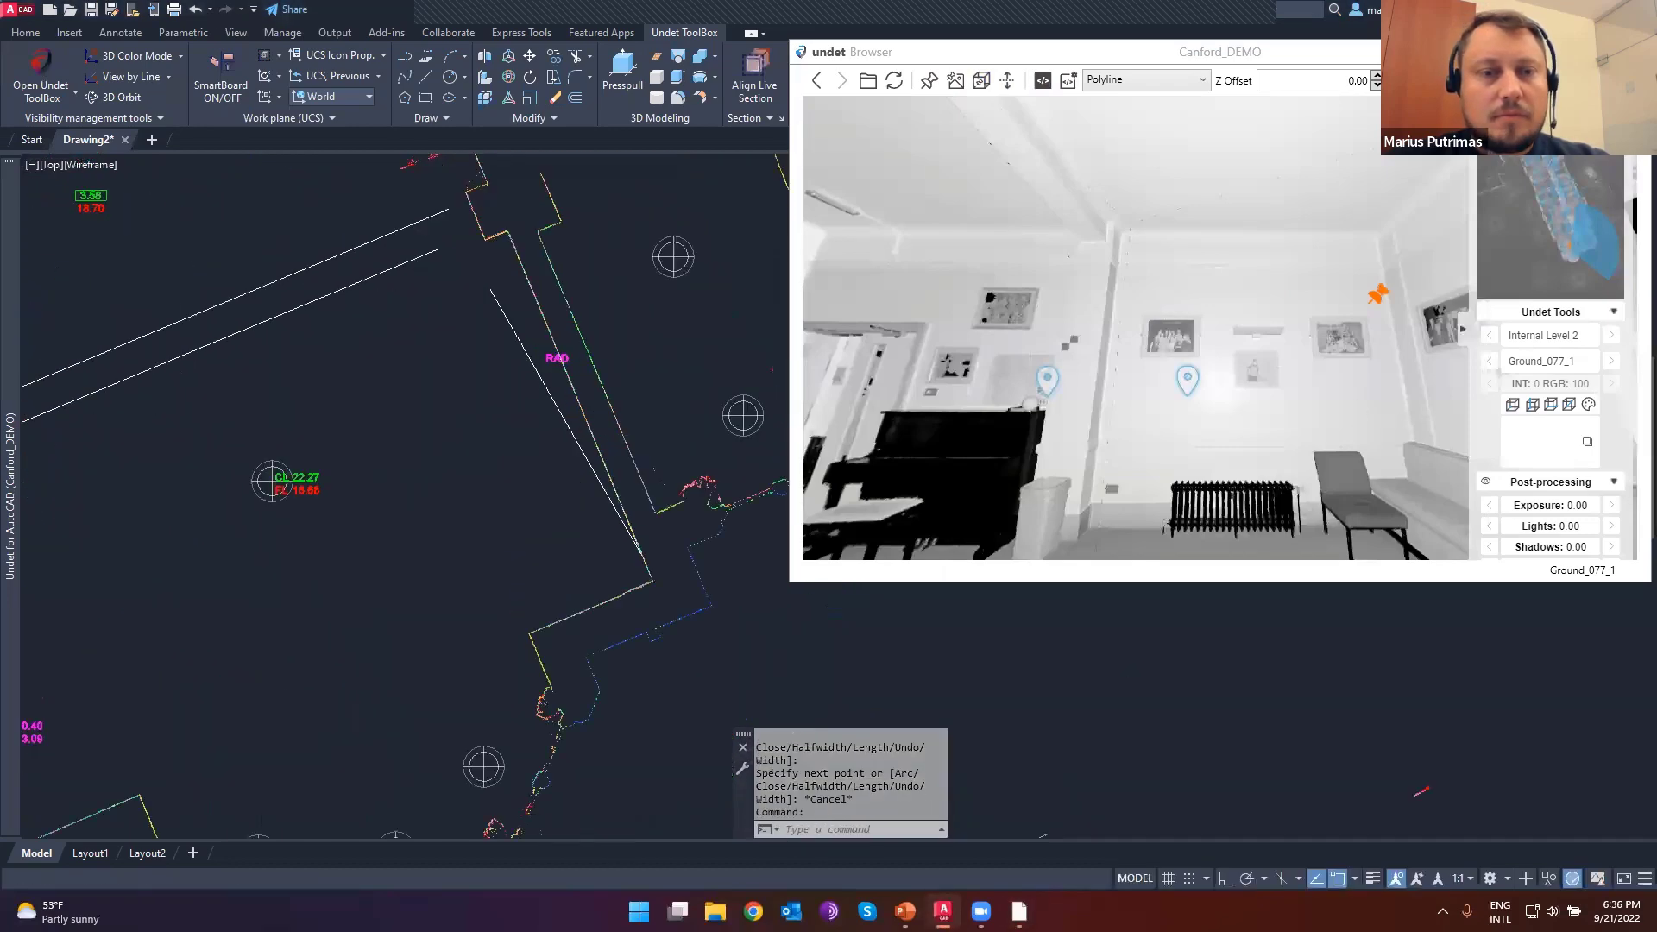
left_click(640, 448)
left_click(489, 479)
scroll(499, 182, "up", 2)
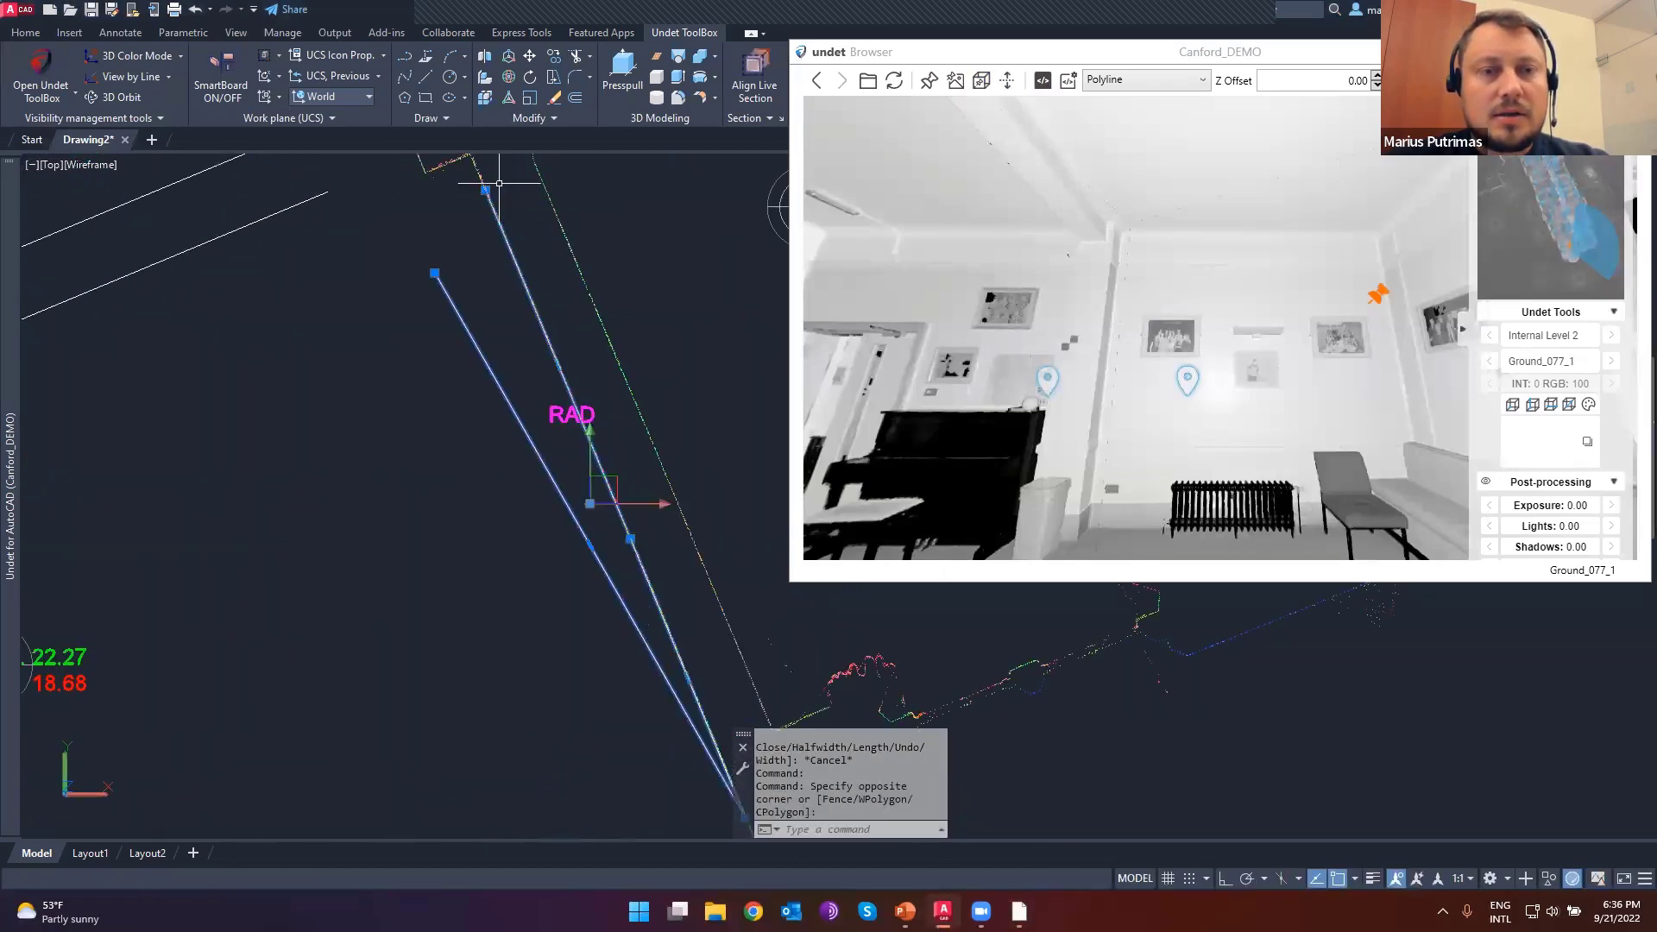
mouse_move(434, 273)
left_click(487, 361)
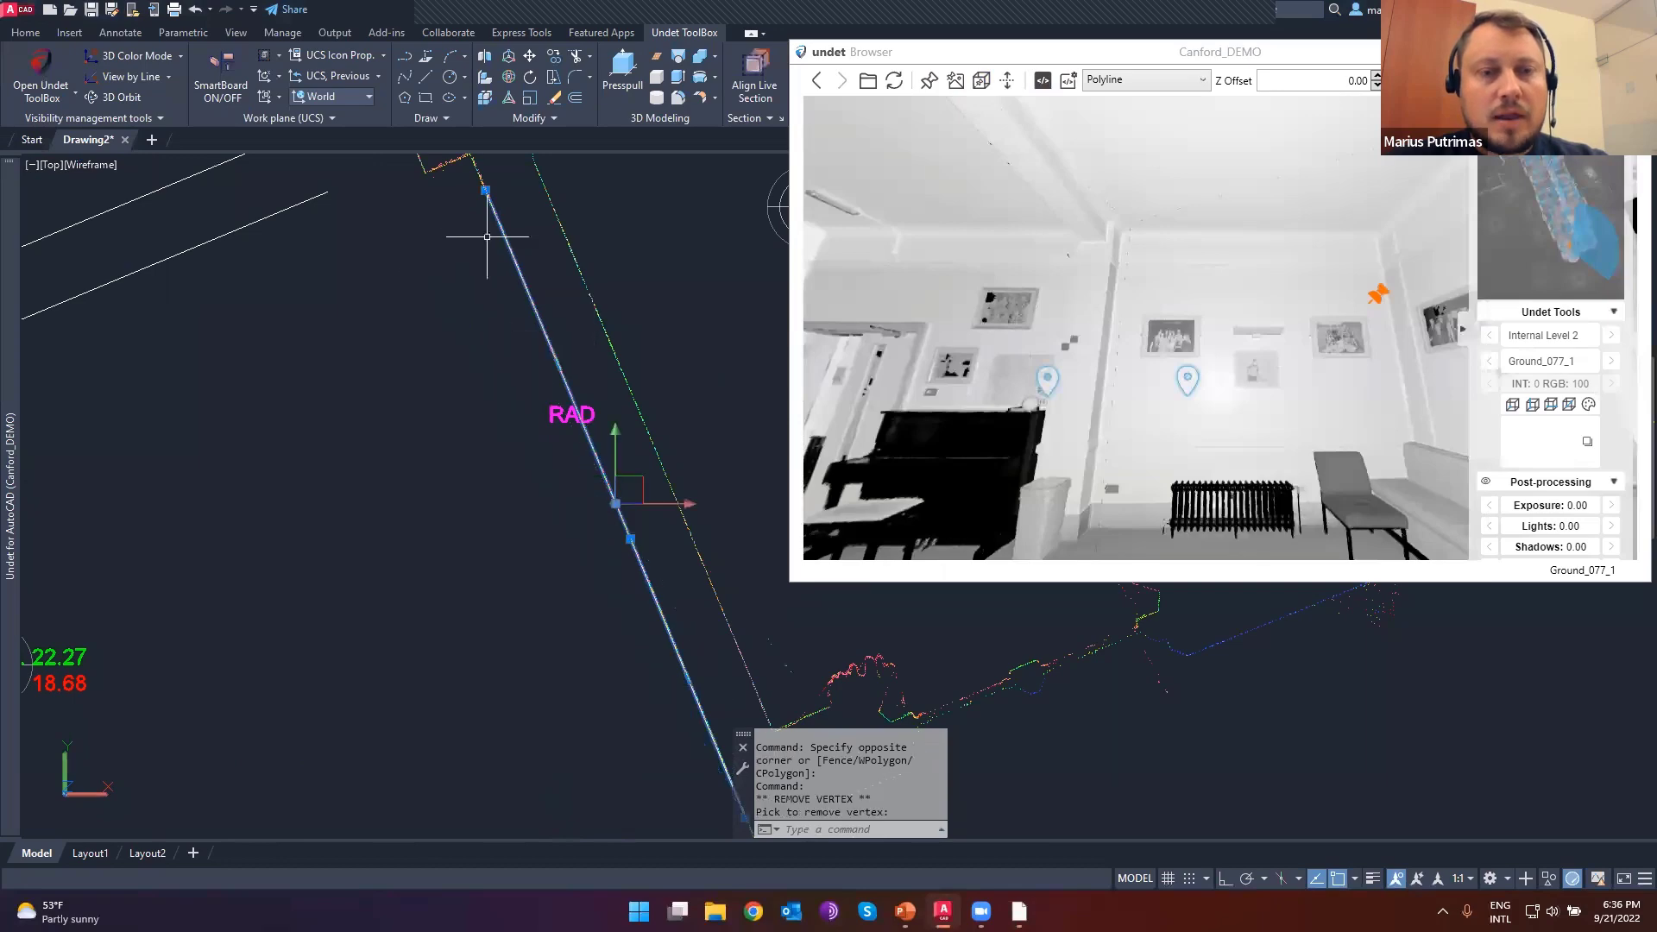
- Examine the edited polyline from a tilted 3D view, and restore the plan view of the current UCS
scroll(542, 305, "down", 4)
key("Escape")
mouse_move(479, 399)
middle_mouse_down("shift")
mouse_move(485, 294)
mouse_move(454, 364)
mouse_move(452, 336)
mouse_move(444, 527)
mouse_move(434, 415)
middle_mouse_up("shift")
key("Escape")
key("Escape")
type("plan")
key("Return")
key("Return")
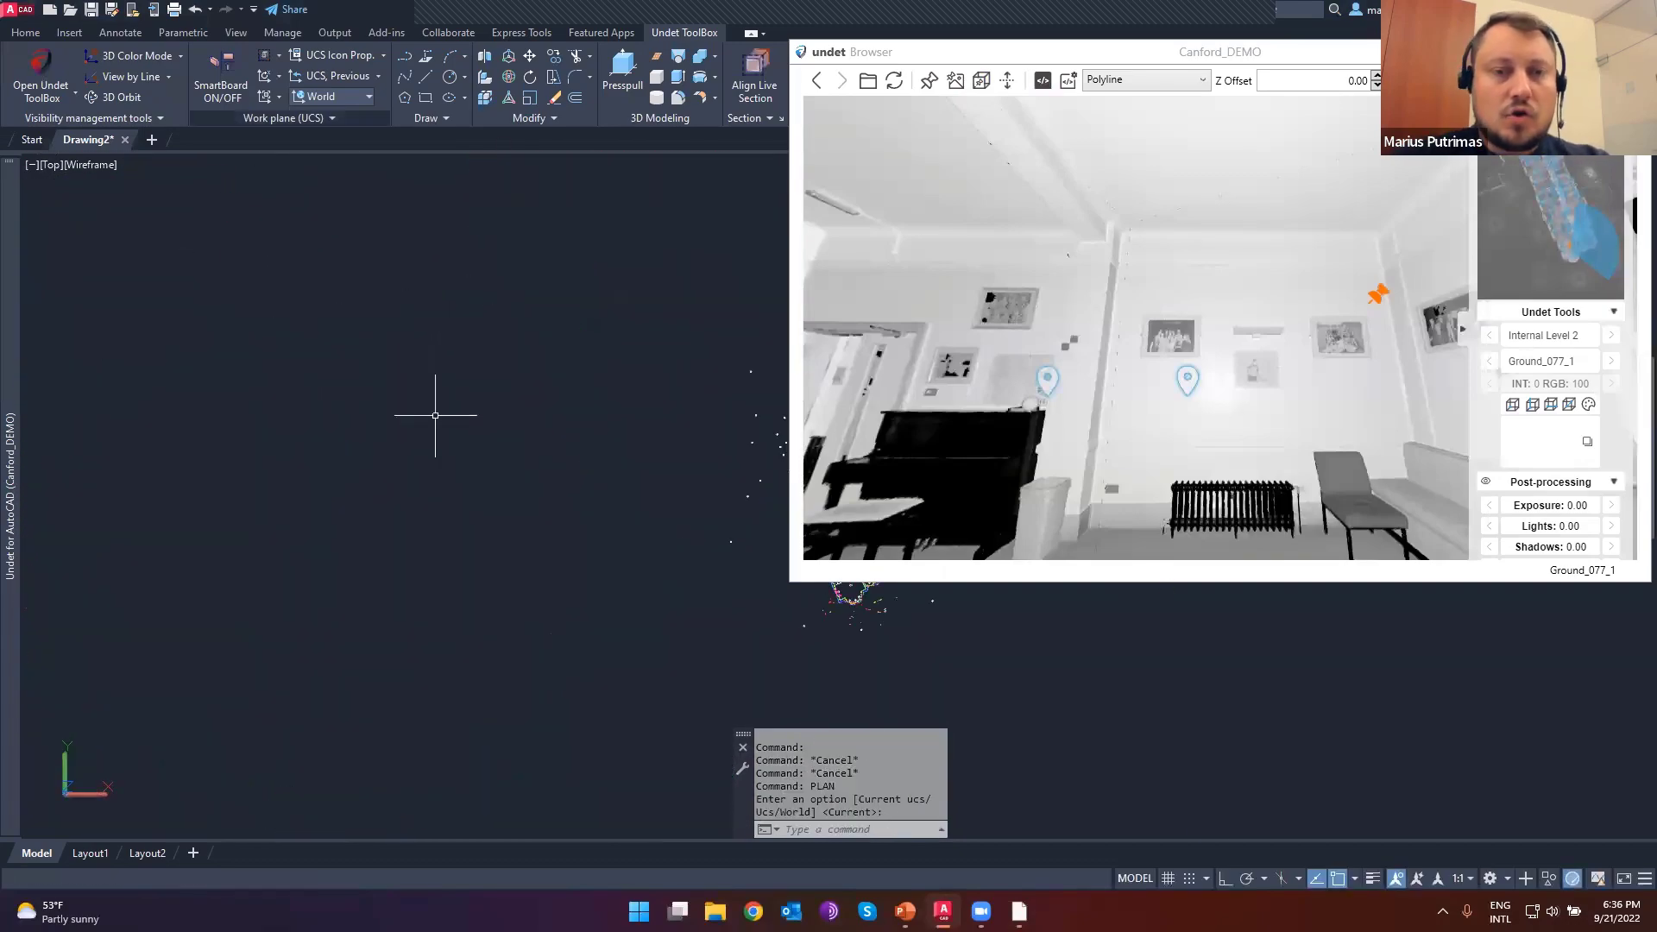
middle_click_drag(665, 451, 204, 348)
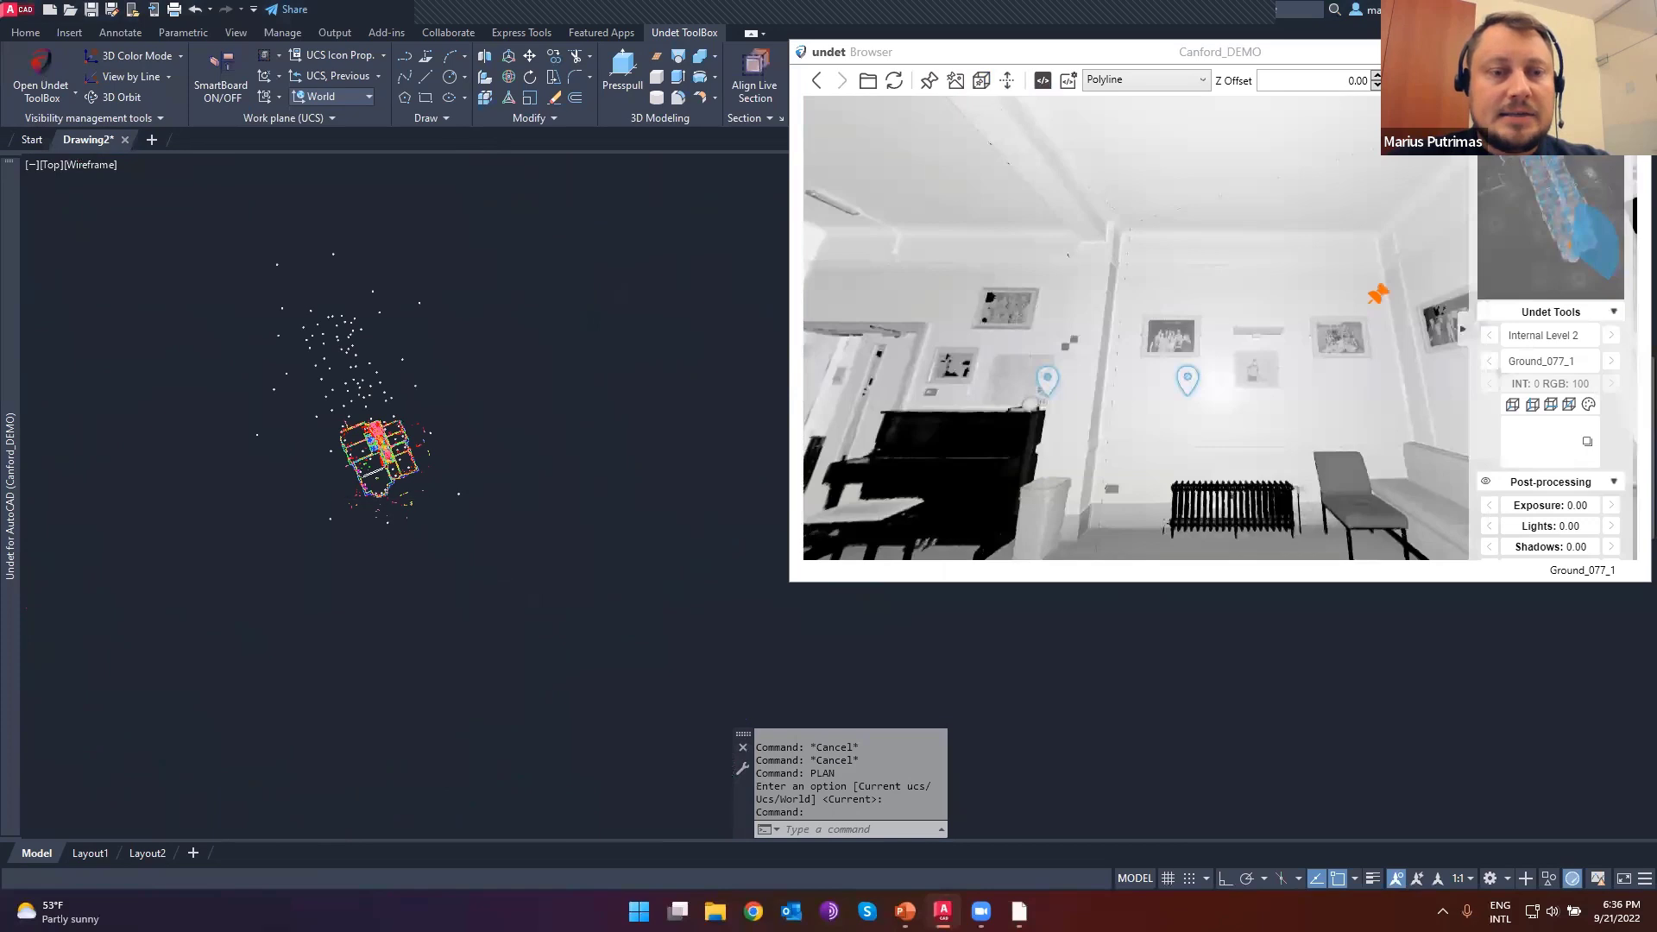
scroll(387, 506, "up", 7)
scroll(371, 405, "up", 7)
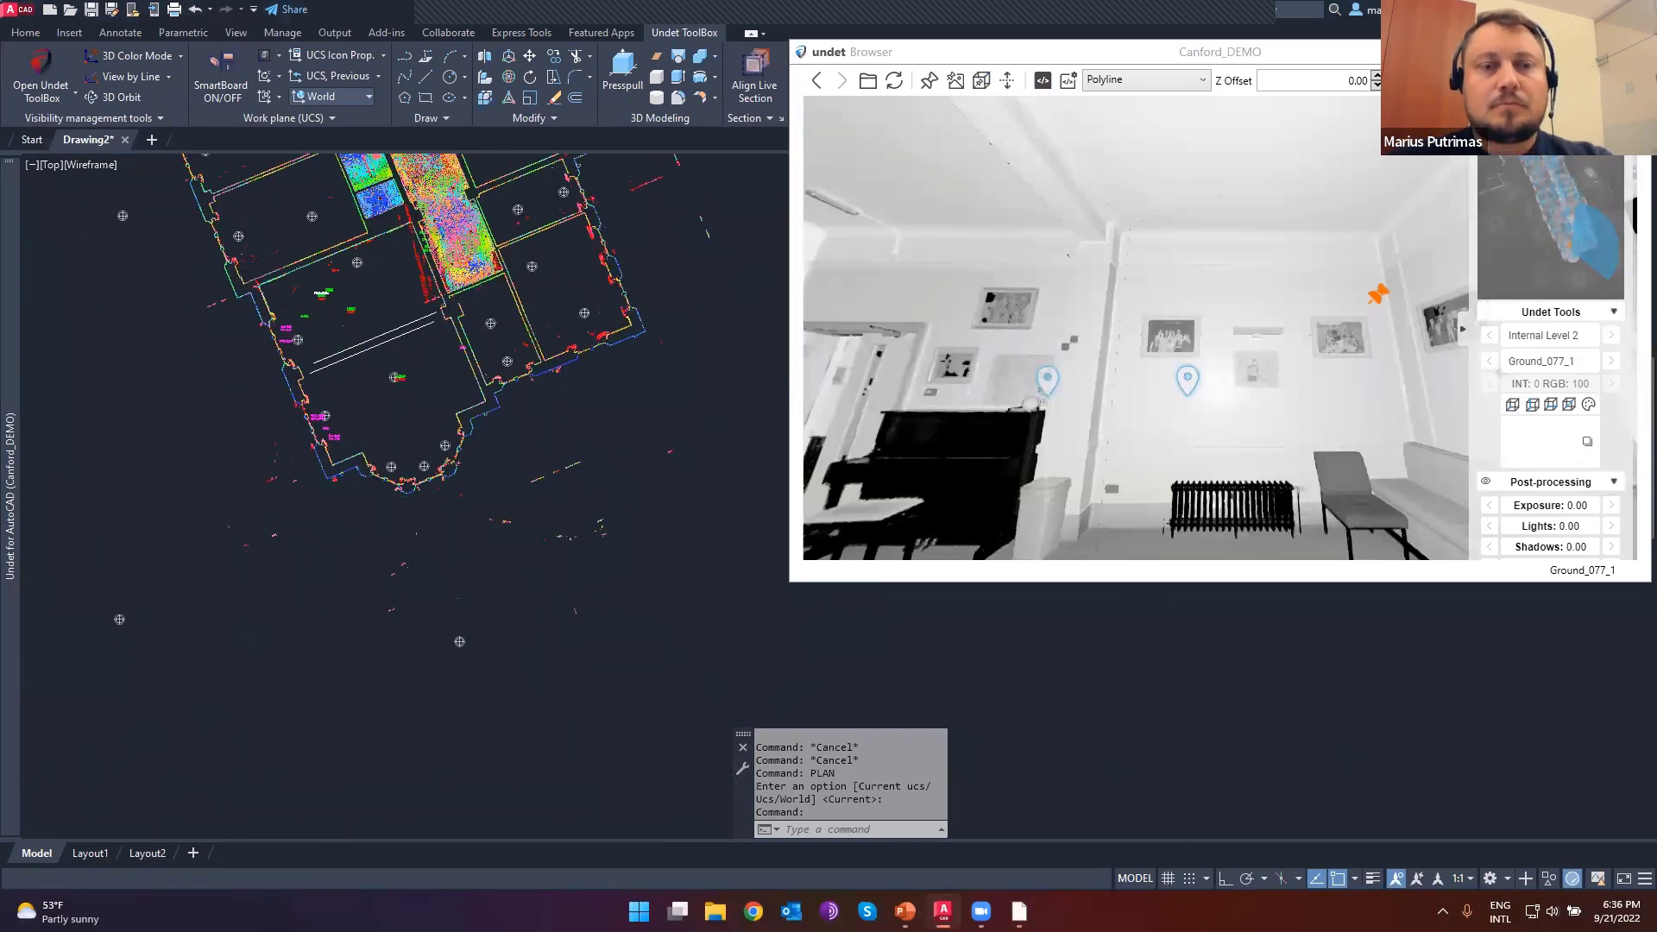
- Draw a 3D line from the floor to the wall above the radiator and on to the ceiling, picking points in scan Ground_077_1
left_click(1161, 85)
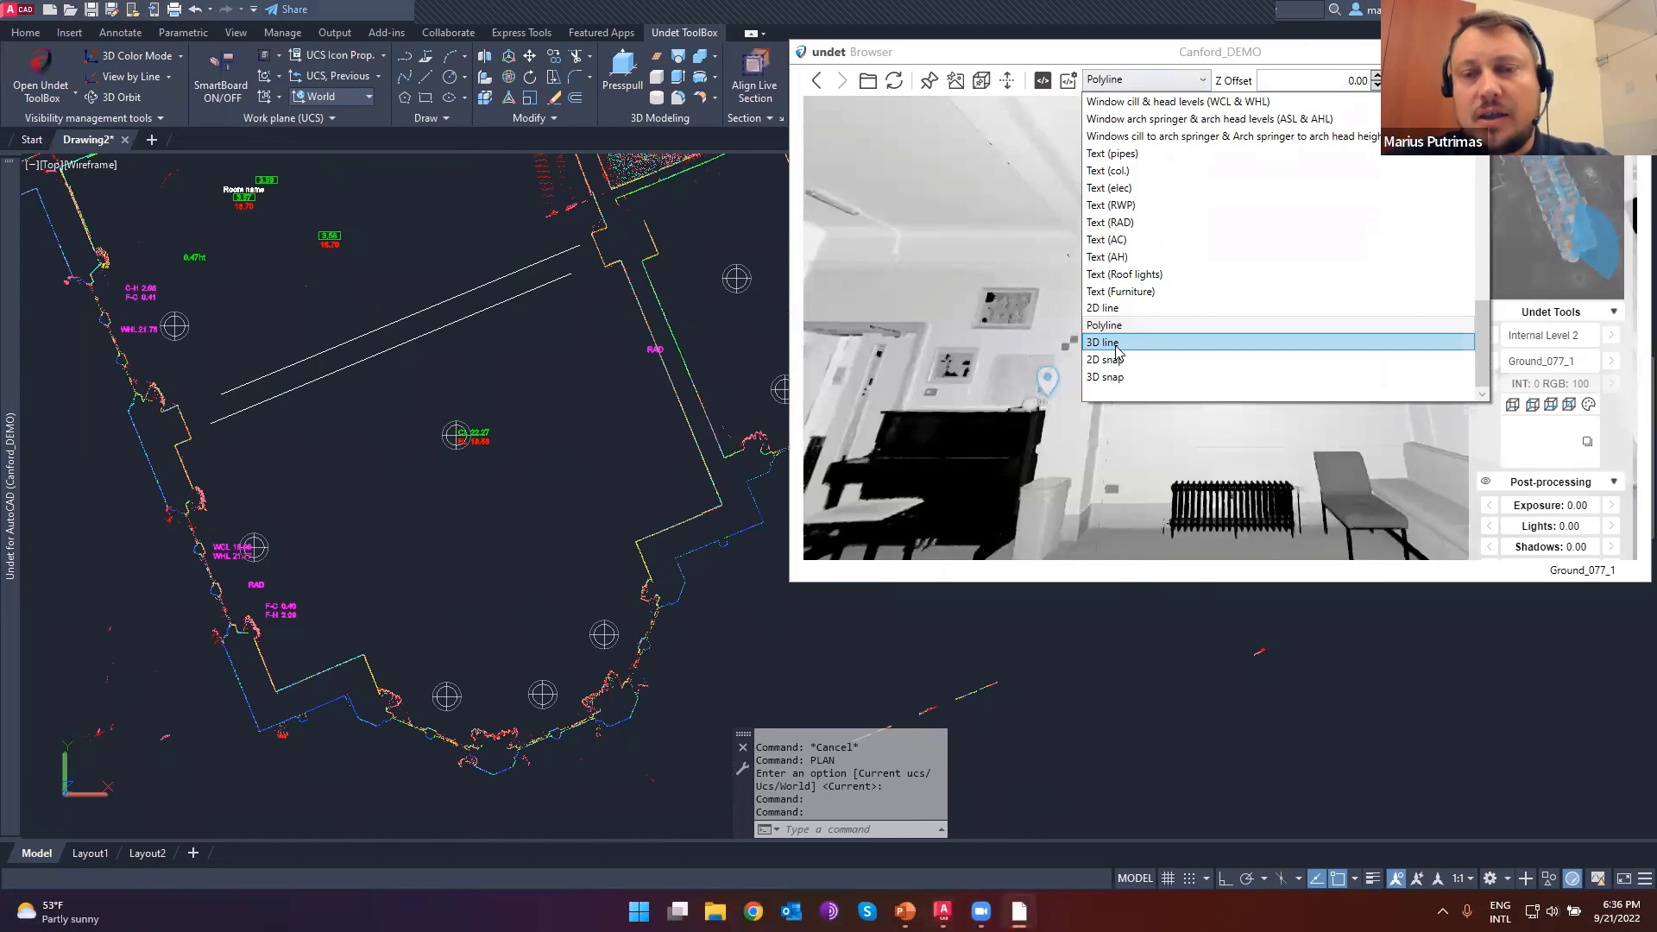
left_click(1171, 342)
left_click_drag(1171, 430, 1250, 277)
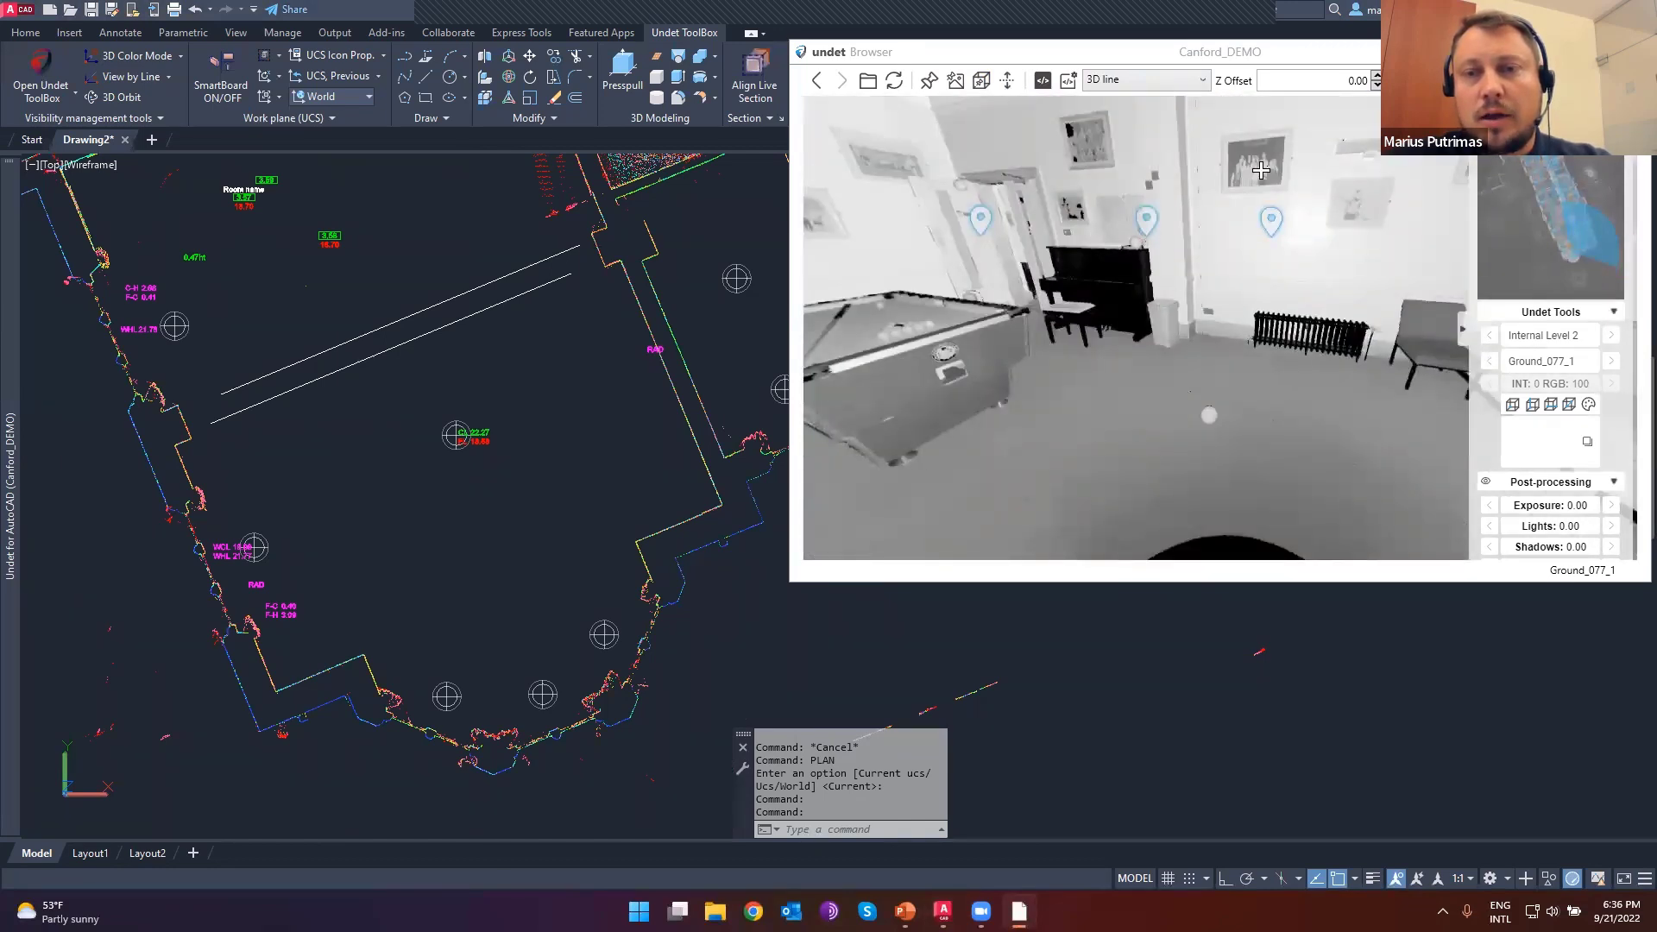
left_click(1320, 136)
left_click_drag(1322, 137, 1142, 259)
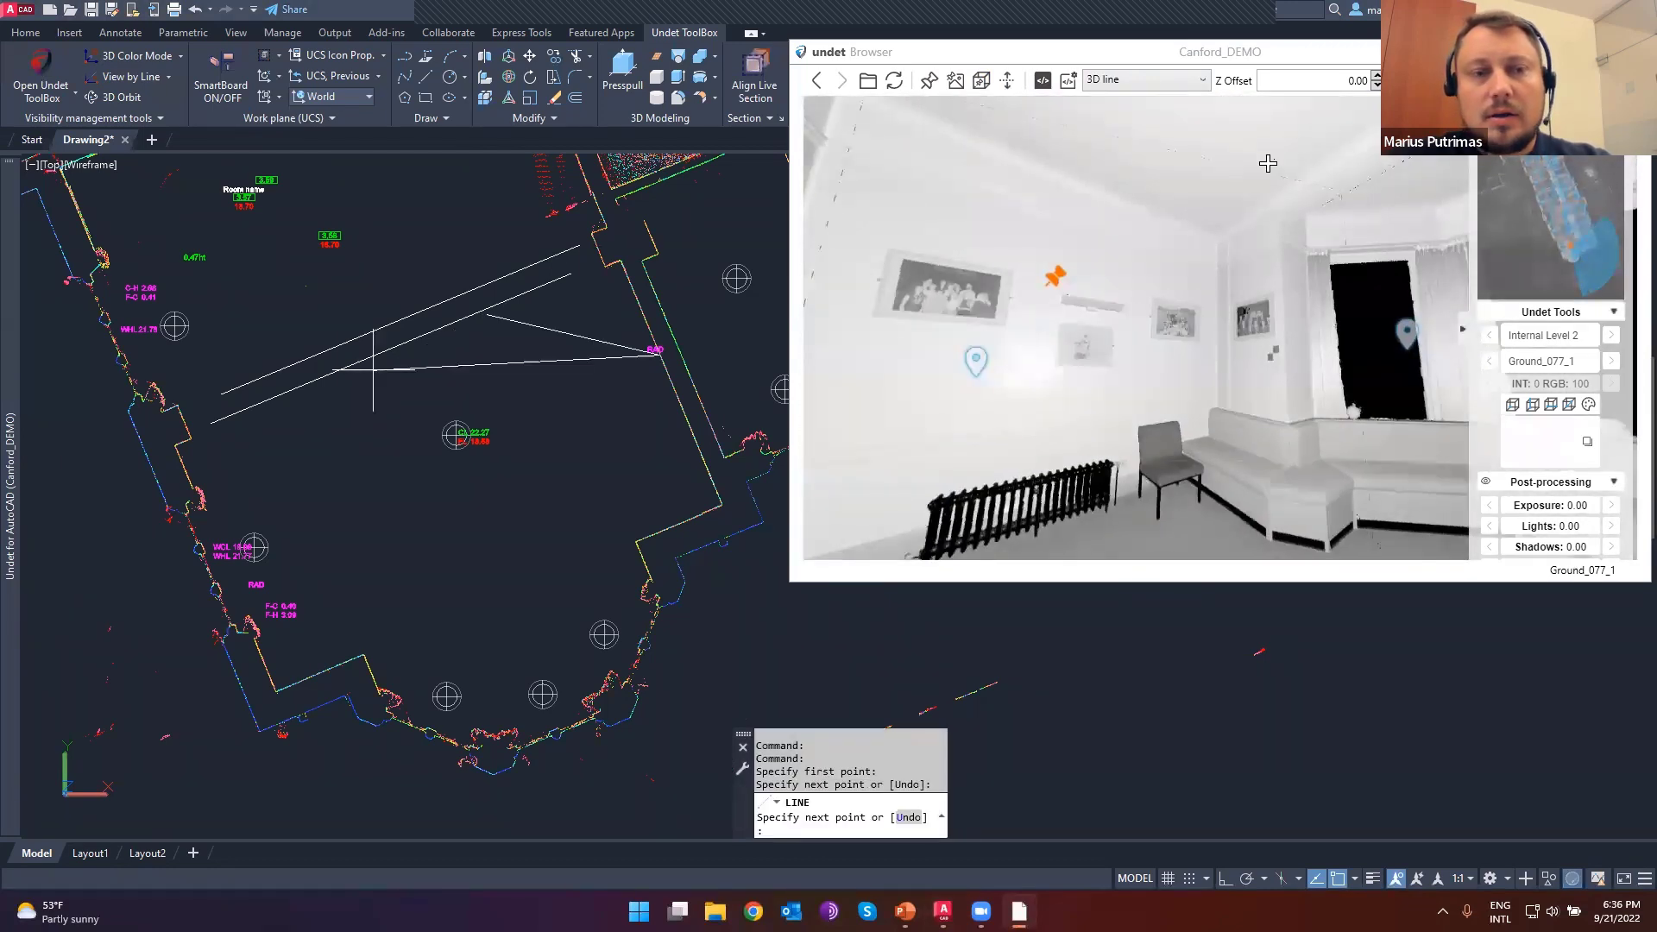
left_click(1301, 140)
key("Escape")
- Check the heights of the 3D line's points from the side against the point cloud, and return to the plan view
middle_click_drag(599, 453, 479, 125, "shift")
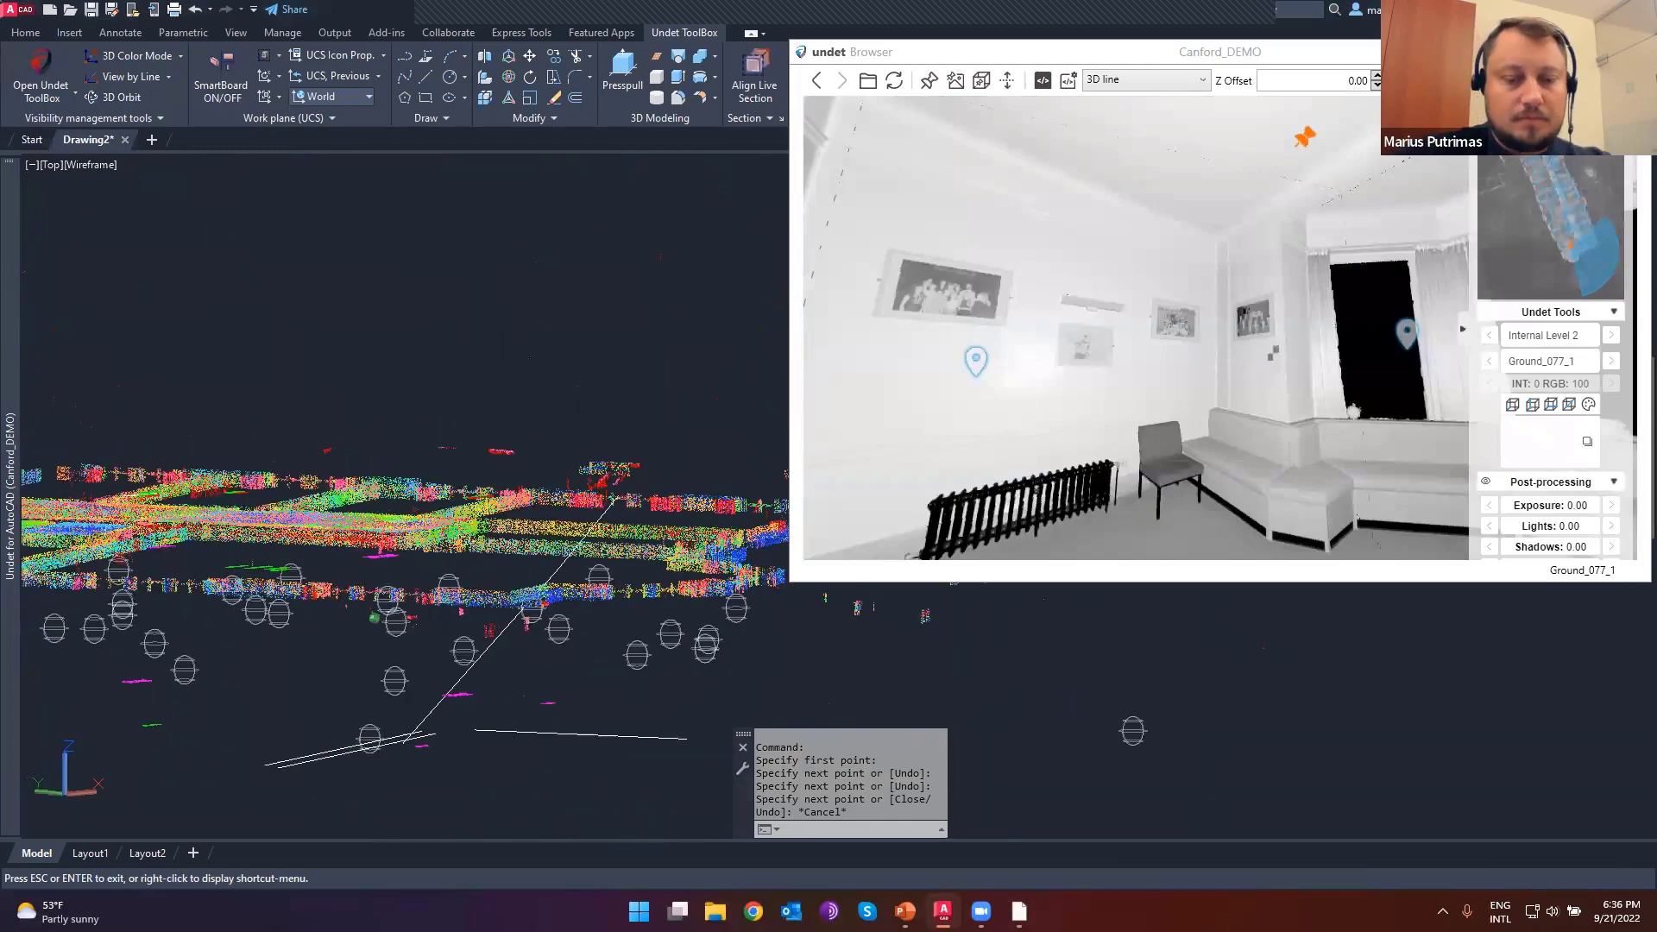
mouse_move(529, 356)
middle_mouse_down("shift")
mouse_move(452, 488)
mouse_move(483, 496)
middle_mouse_up("shift")
key("Escape")
key("Escape")
key("Escape")
type("PLAN")
key("Return")
key("Return")
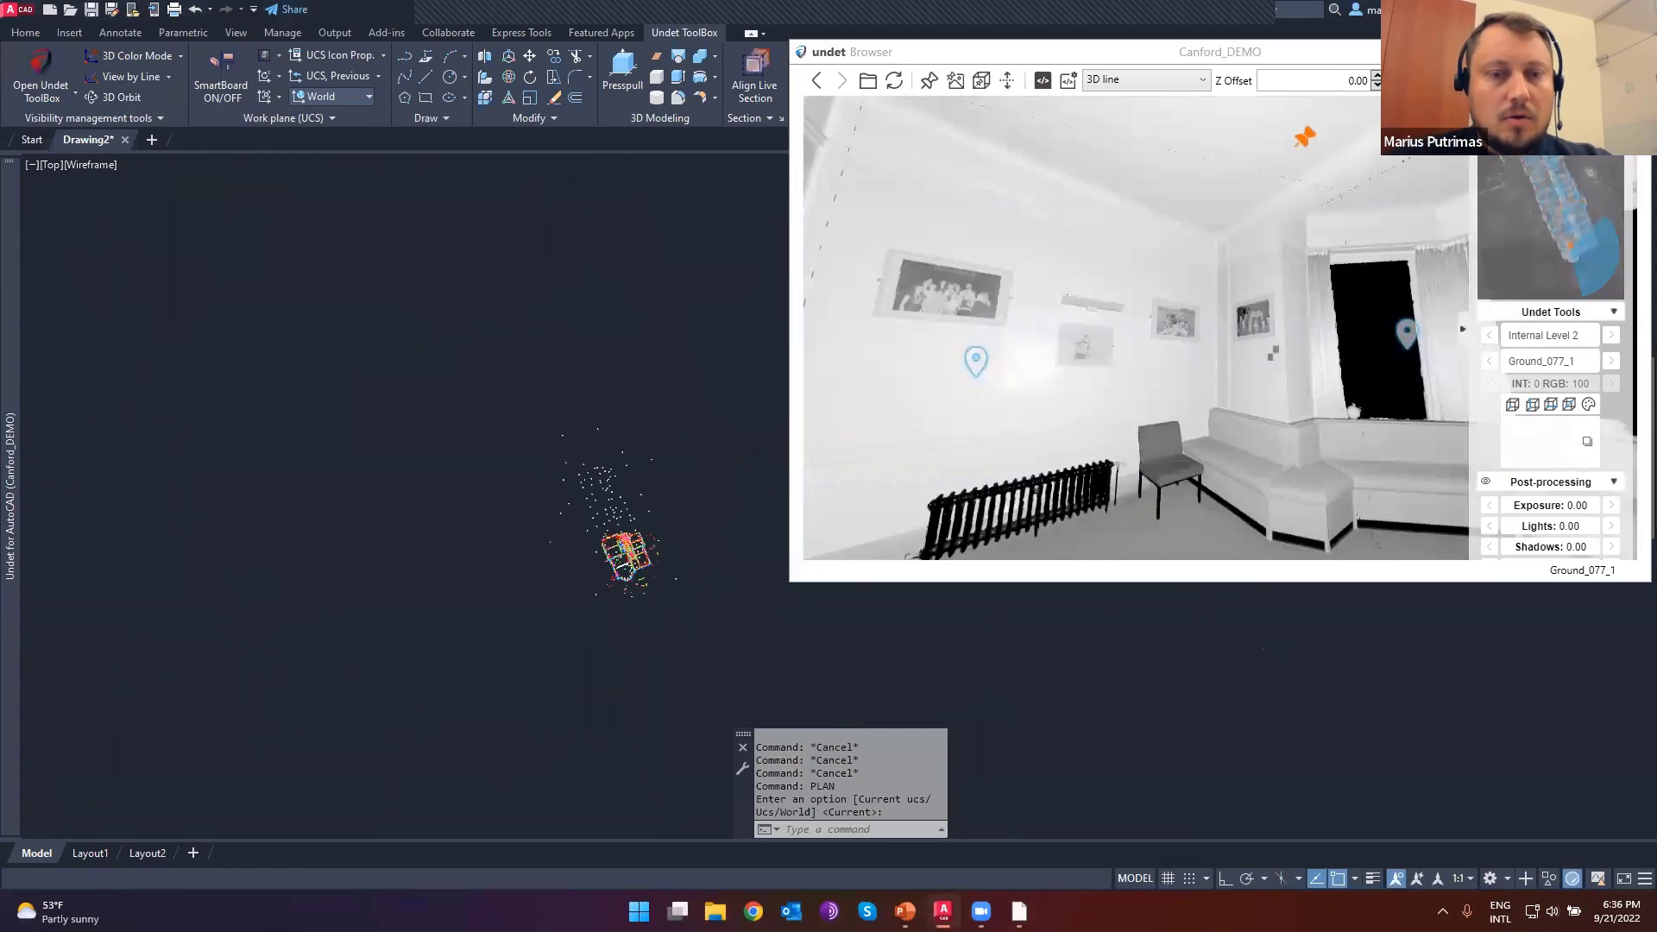
scroll(657, 444, "up", 10)
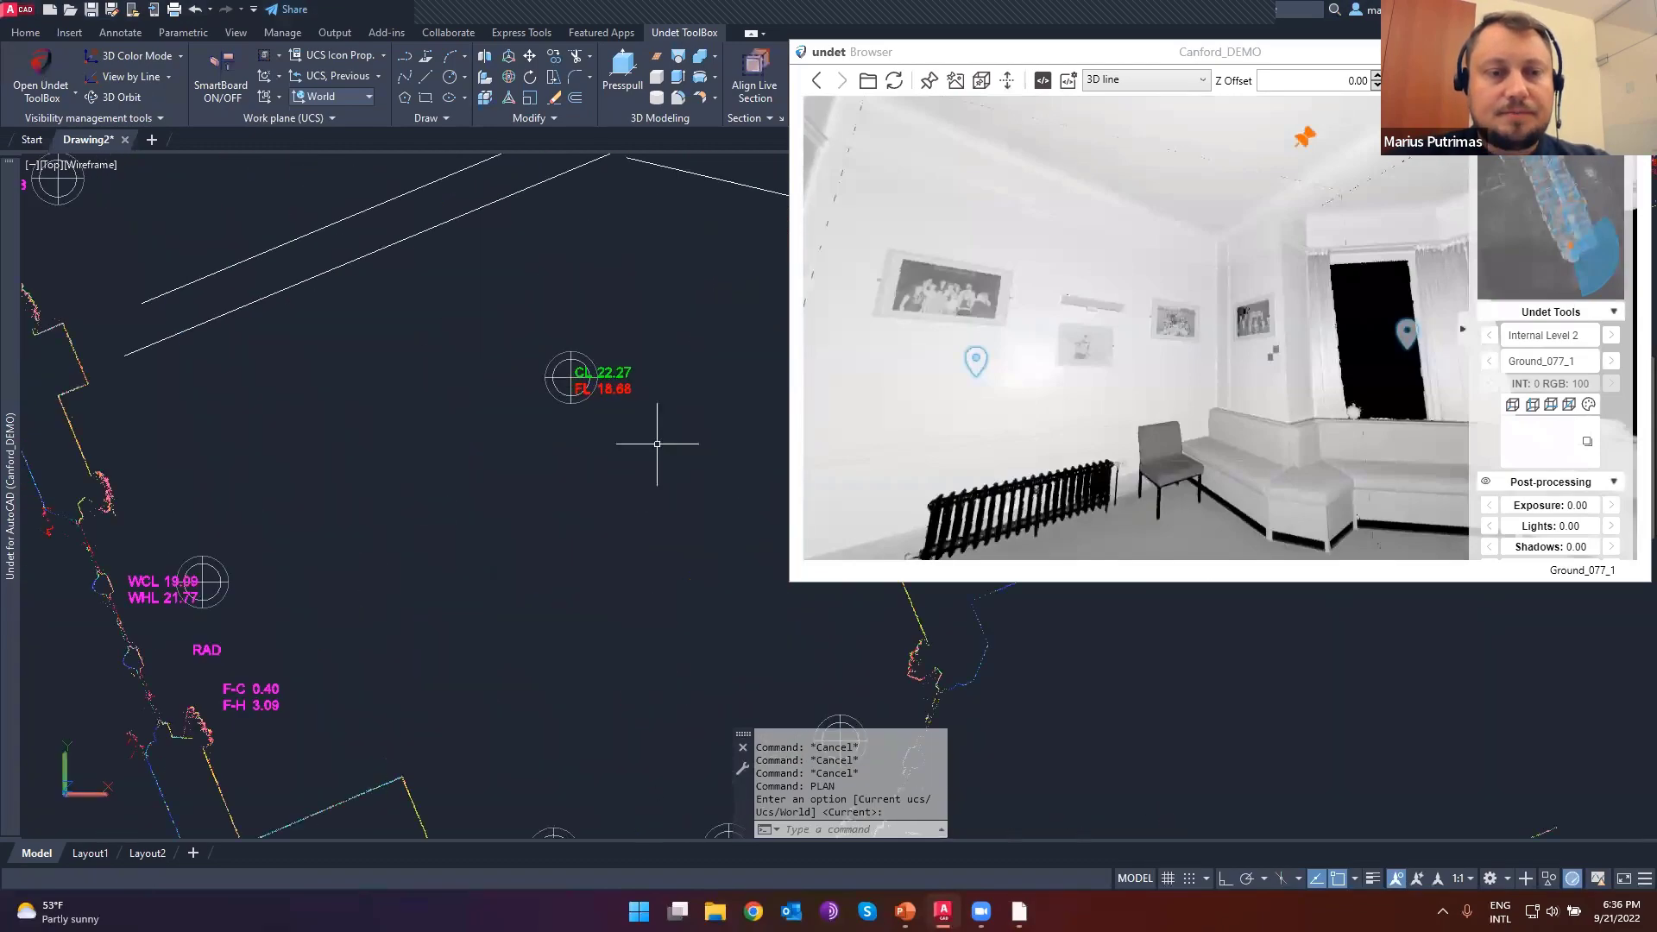
middle_click_drag(491, 655, 271, 668)
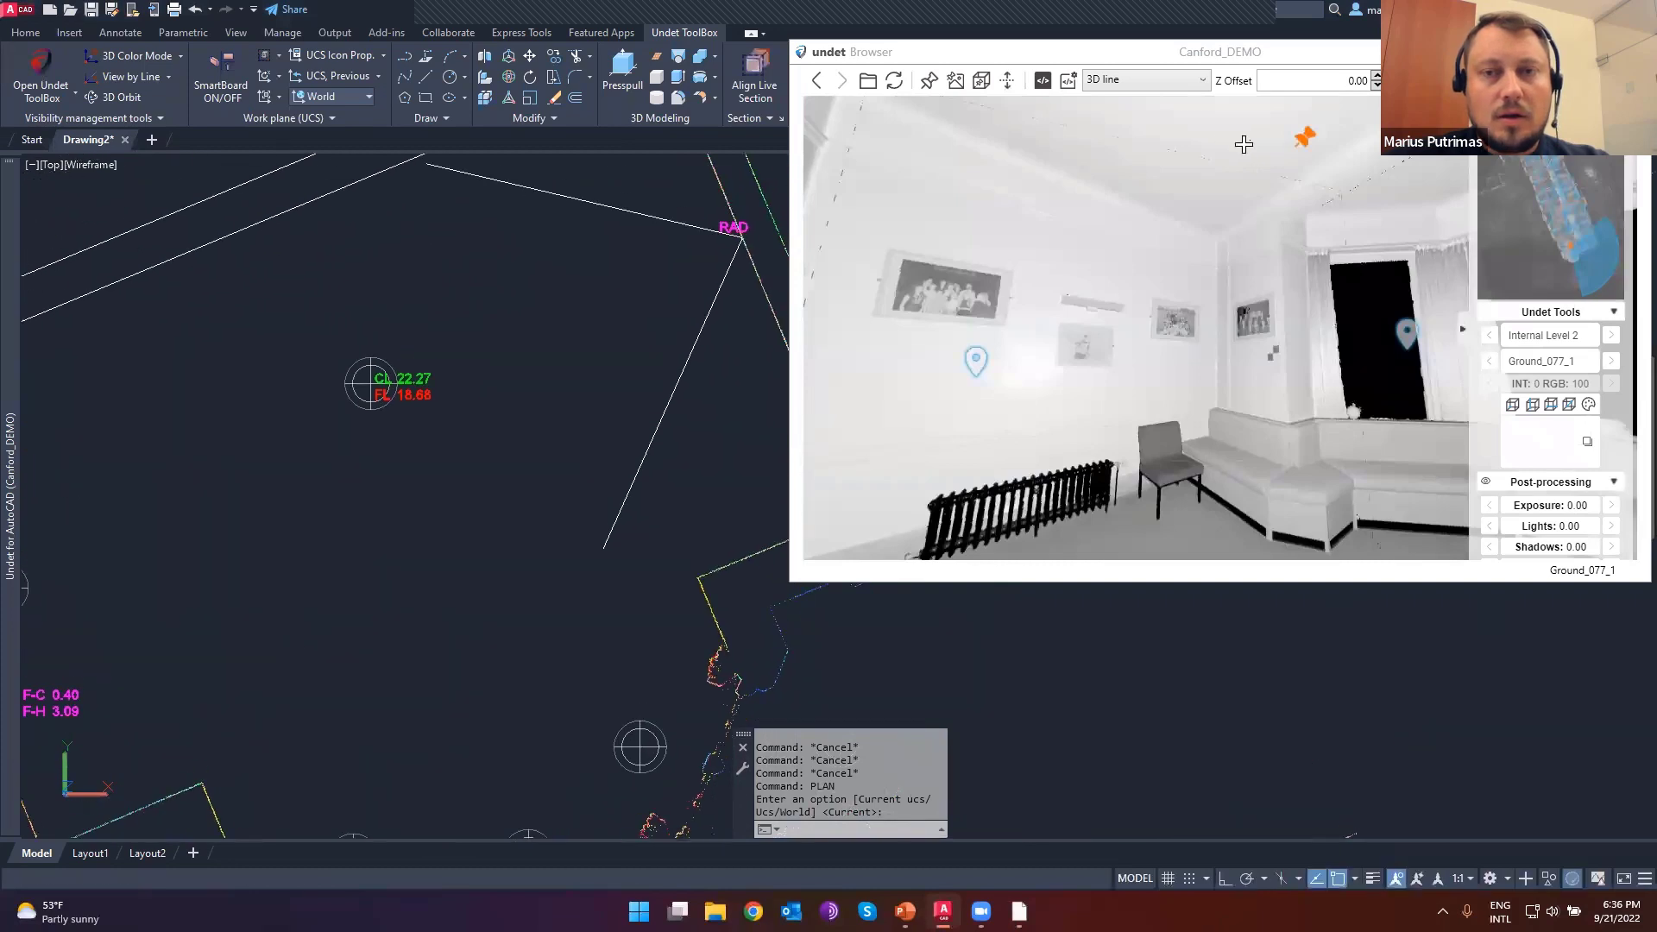
- Move the CL/FL level label by its insertion point to the bench corner, picked in scan Ground_077_1 with 2D snap
left_click(1176, 79)
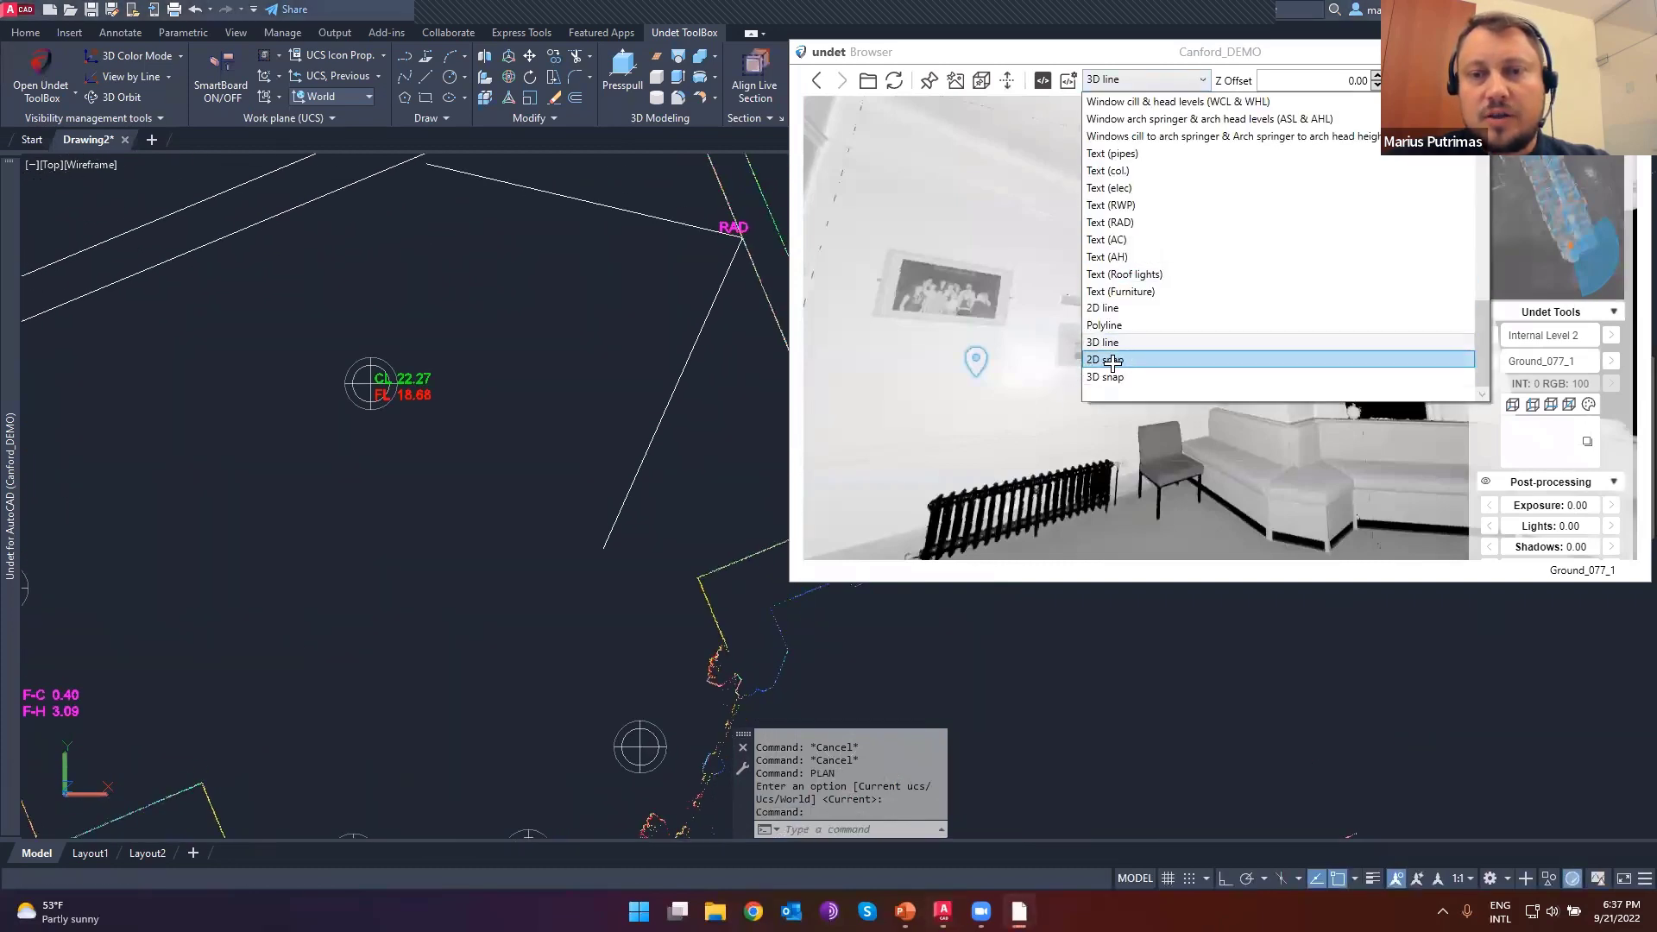
left_click(484, 459)
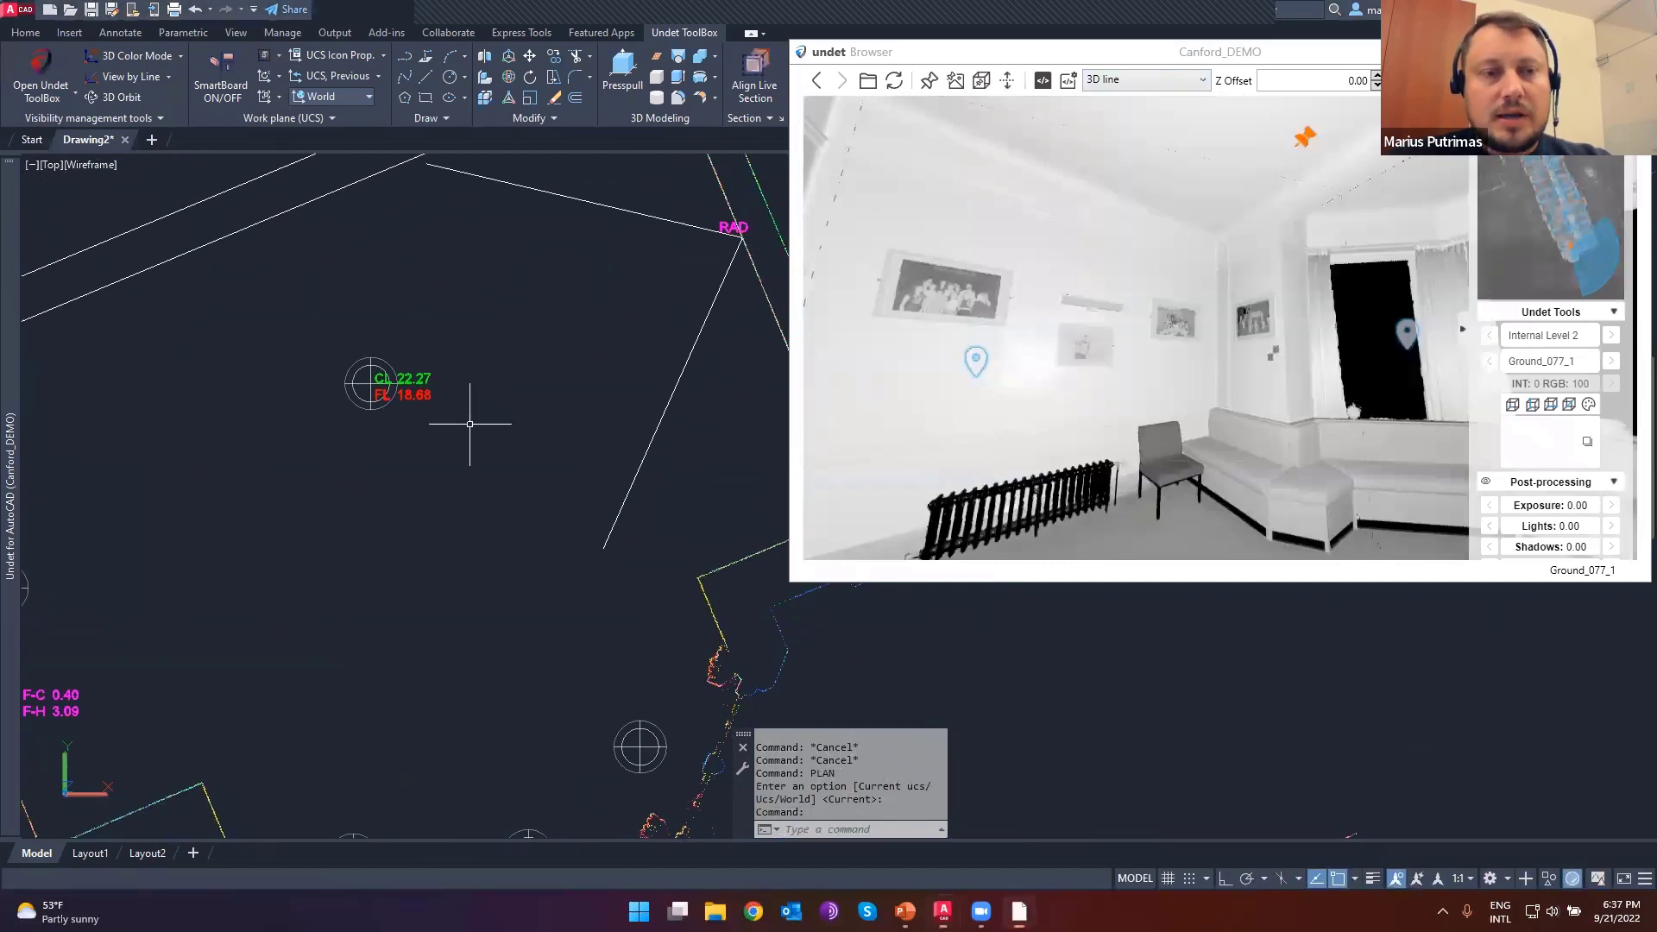
left_click(449, 352)
left_click(408, 415)
scroll(407, 415, "up", 3)
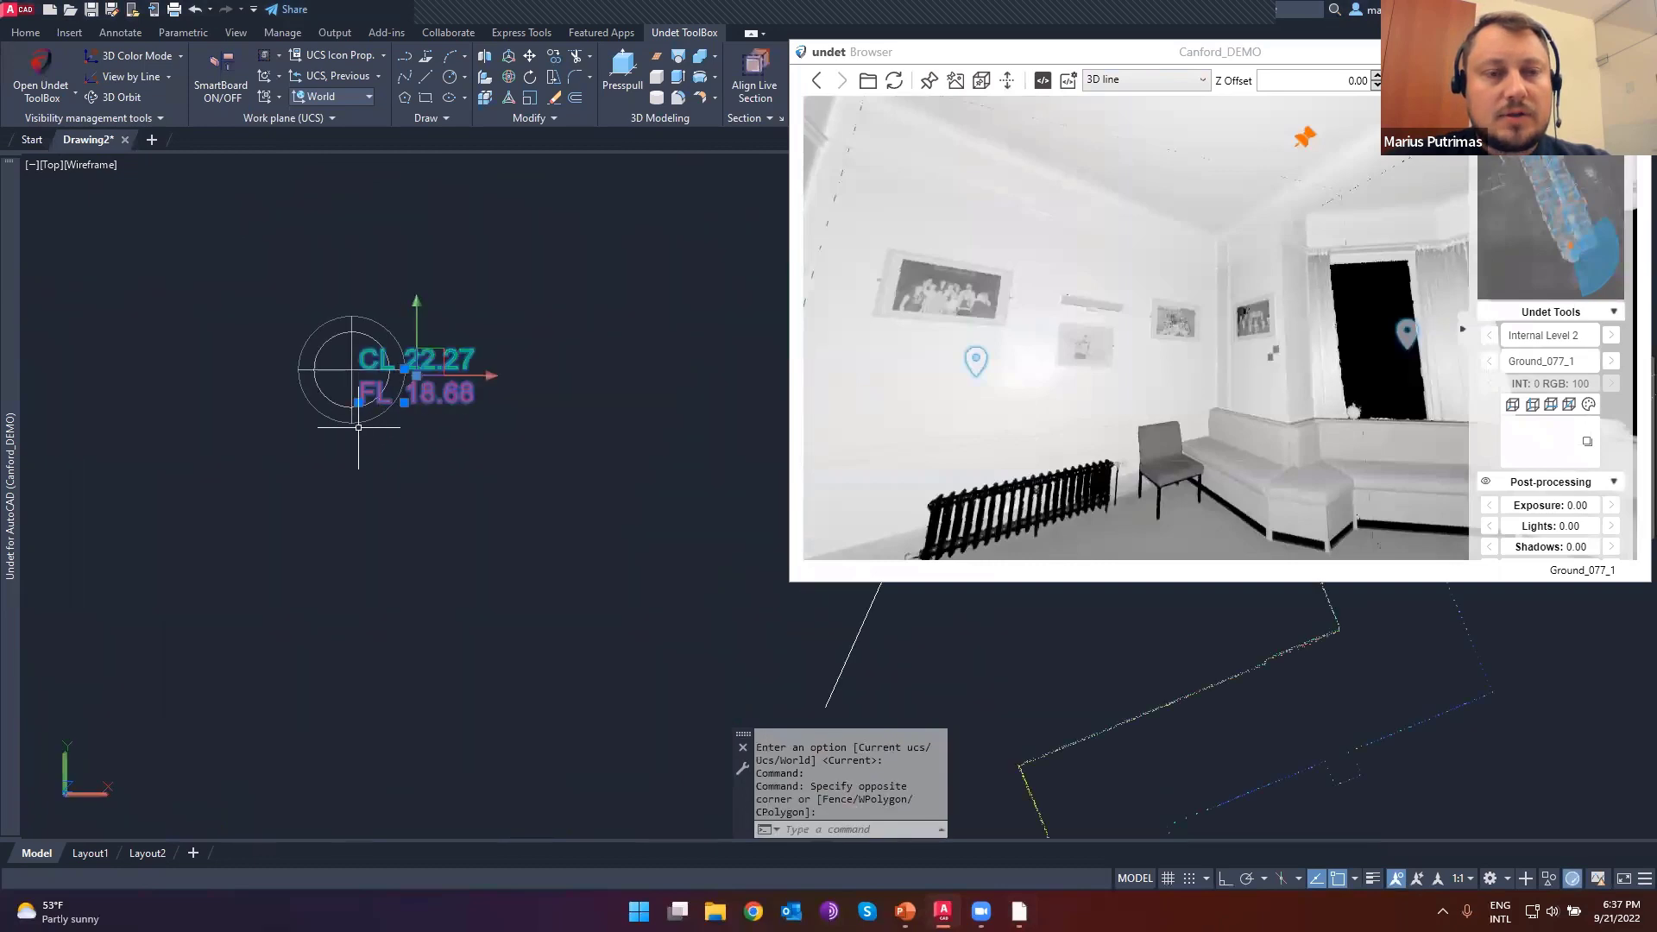
type("m")
key("Return")
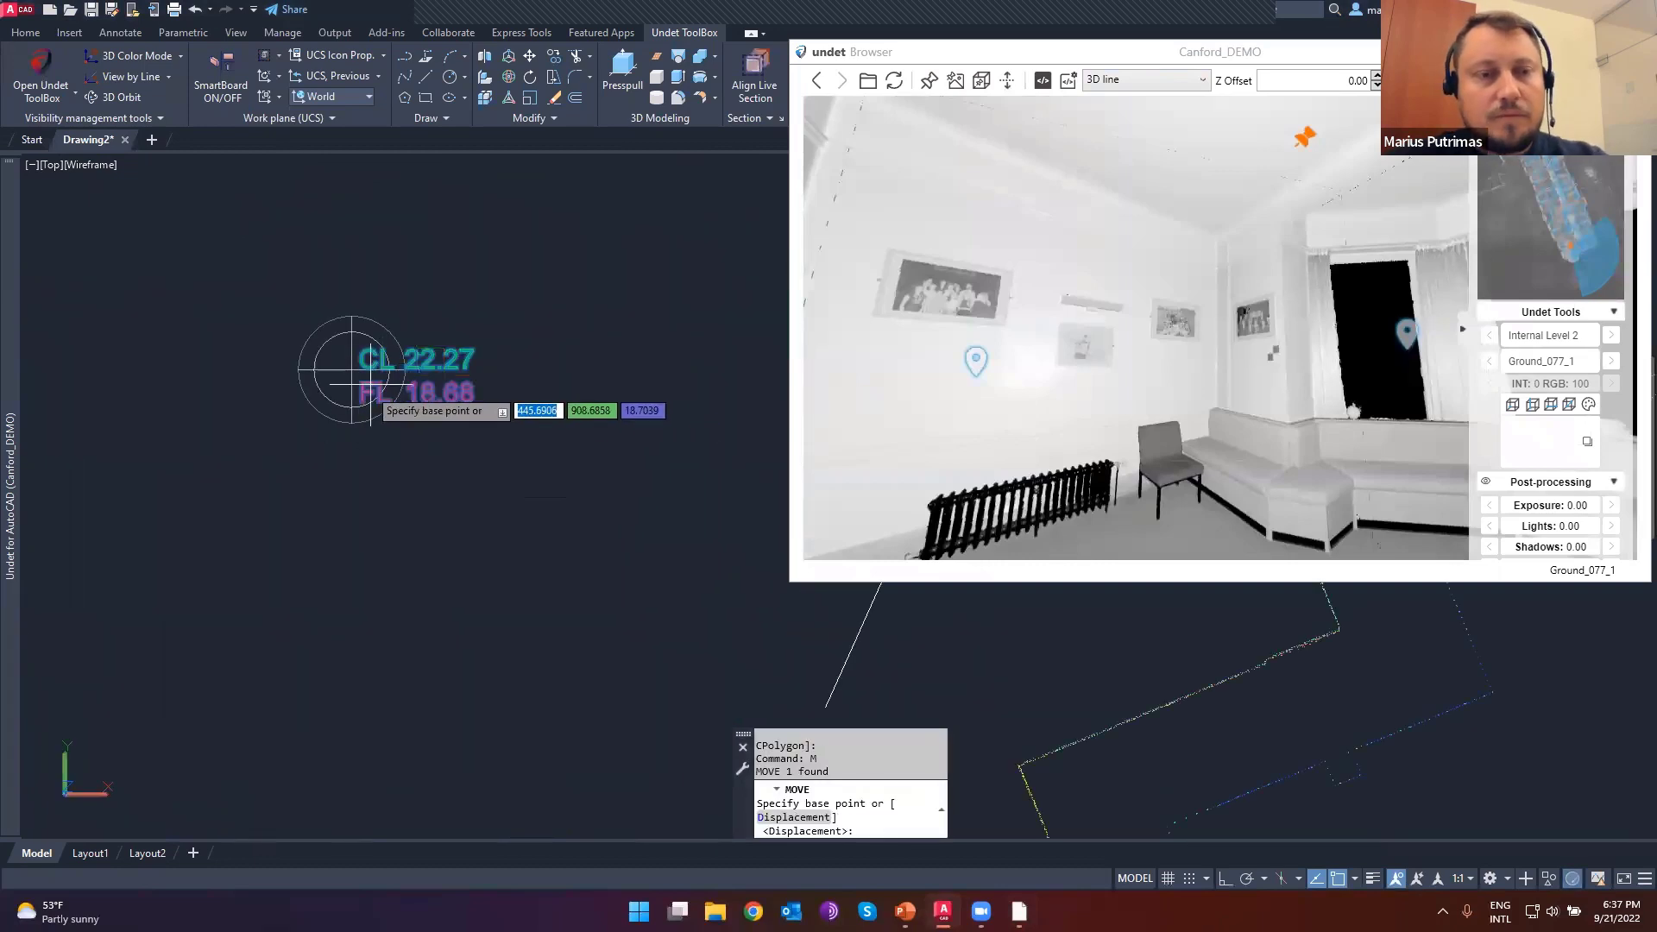
right_click(435, 438, "shift")
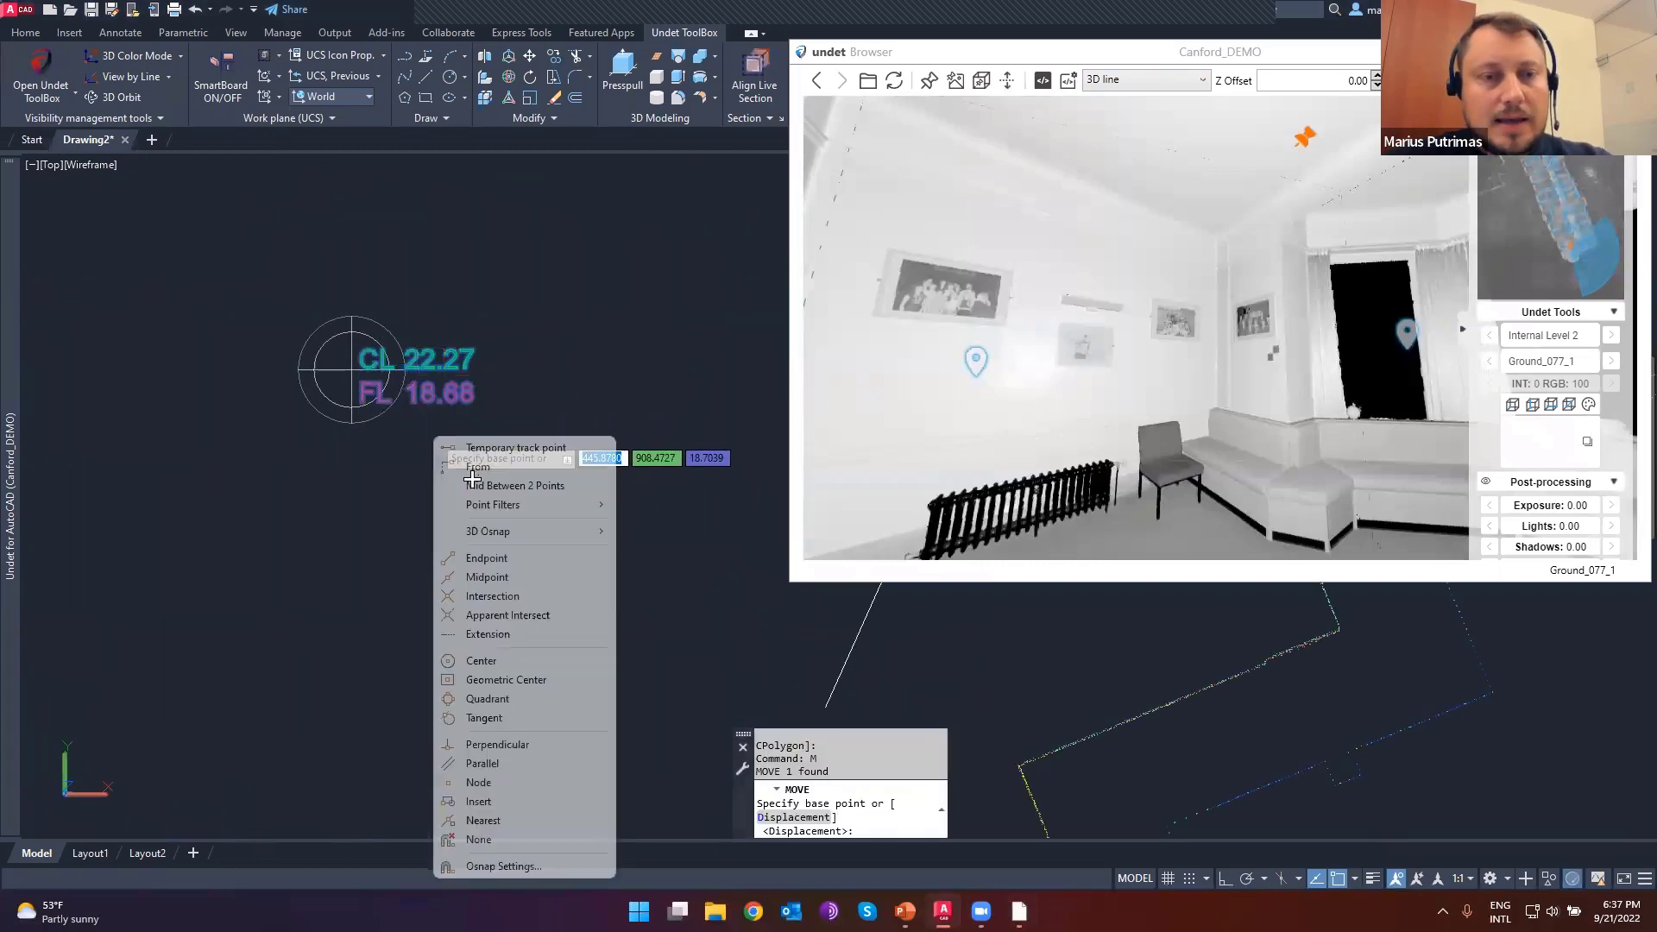
left_click(481, 802)
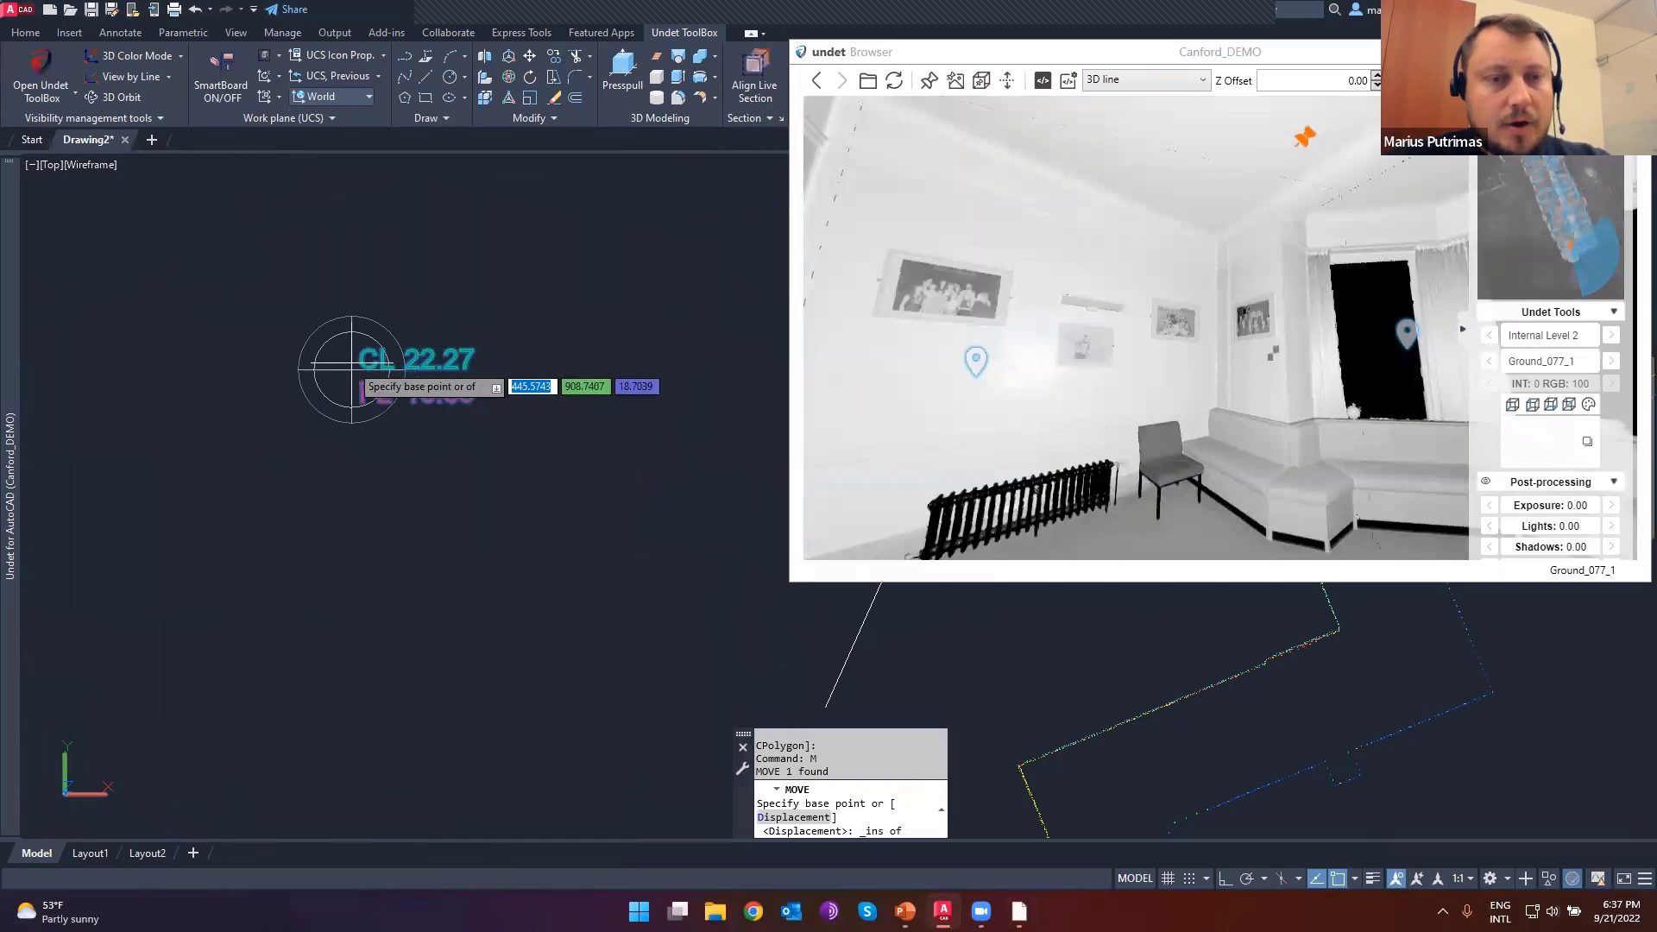
left_click(360, 406)
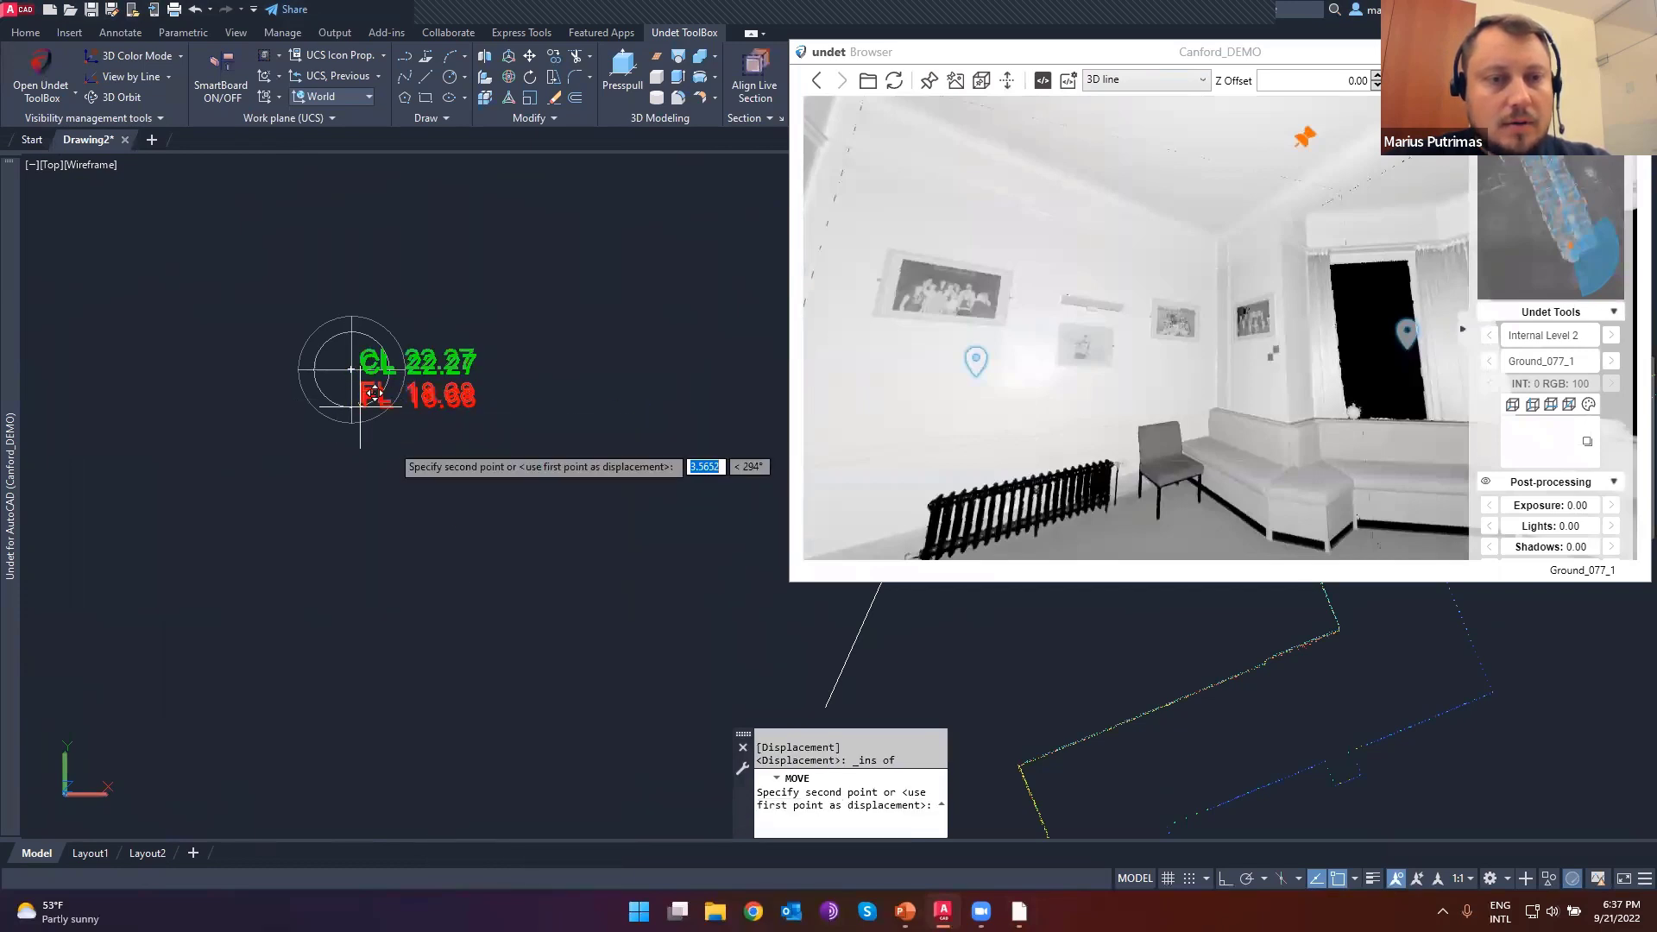
scroll(509, 517, "down", 3)
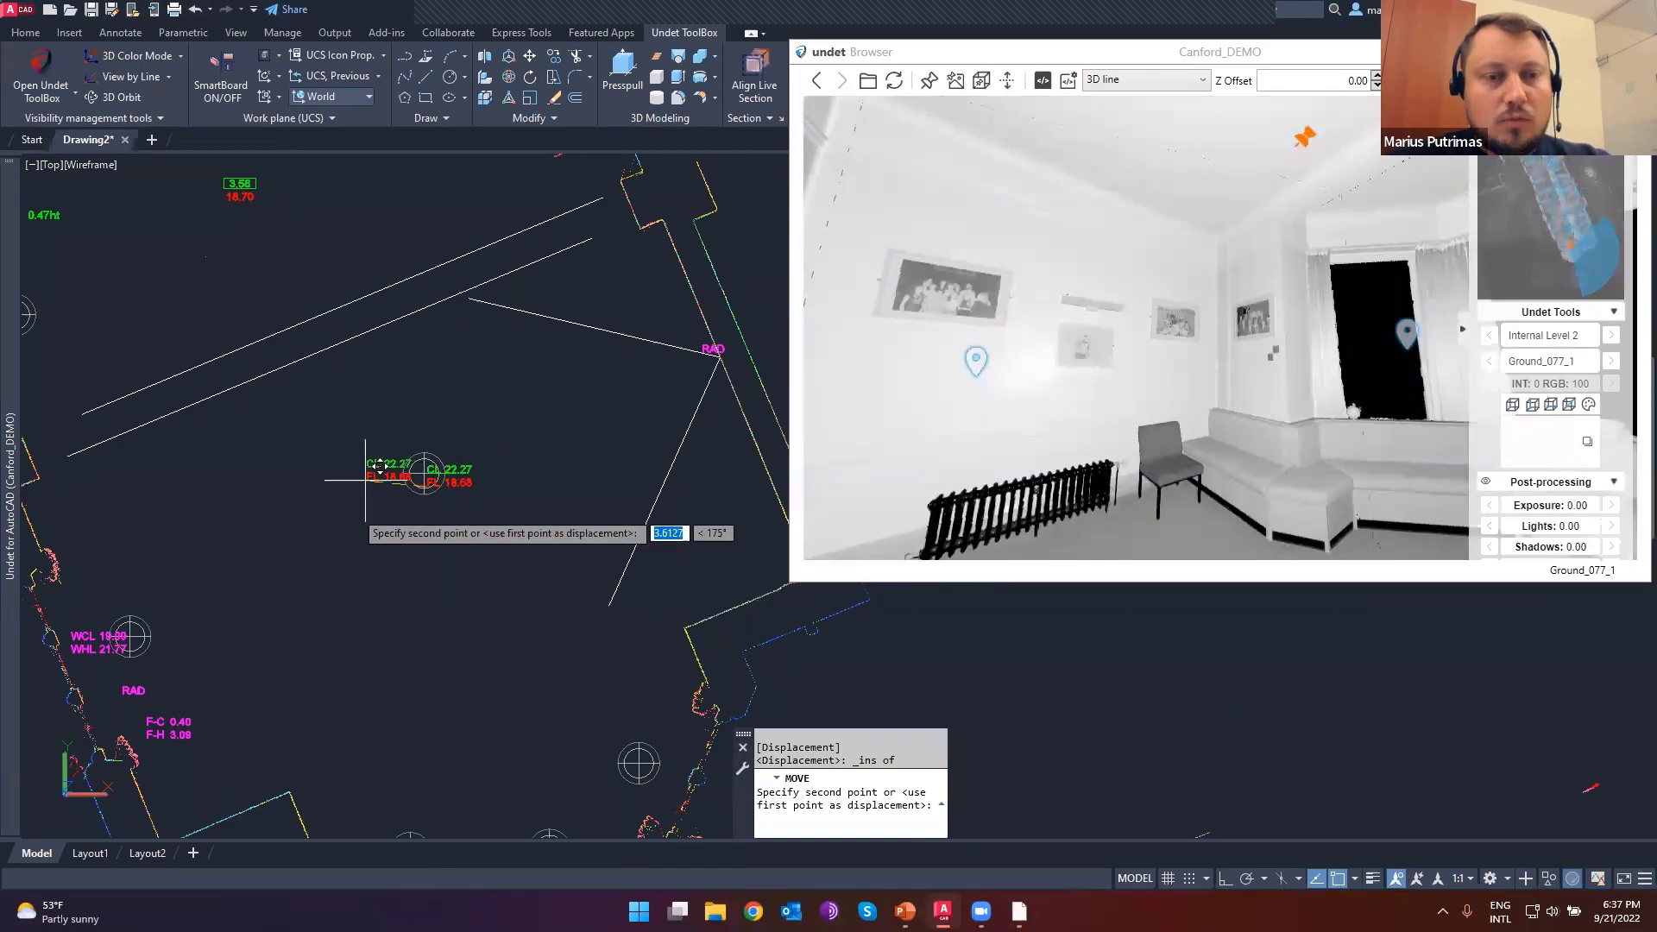
left_click_drag(1183, 332, 1052, 329)
left_click(1137, 86)
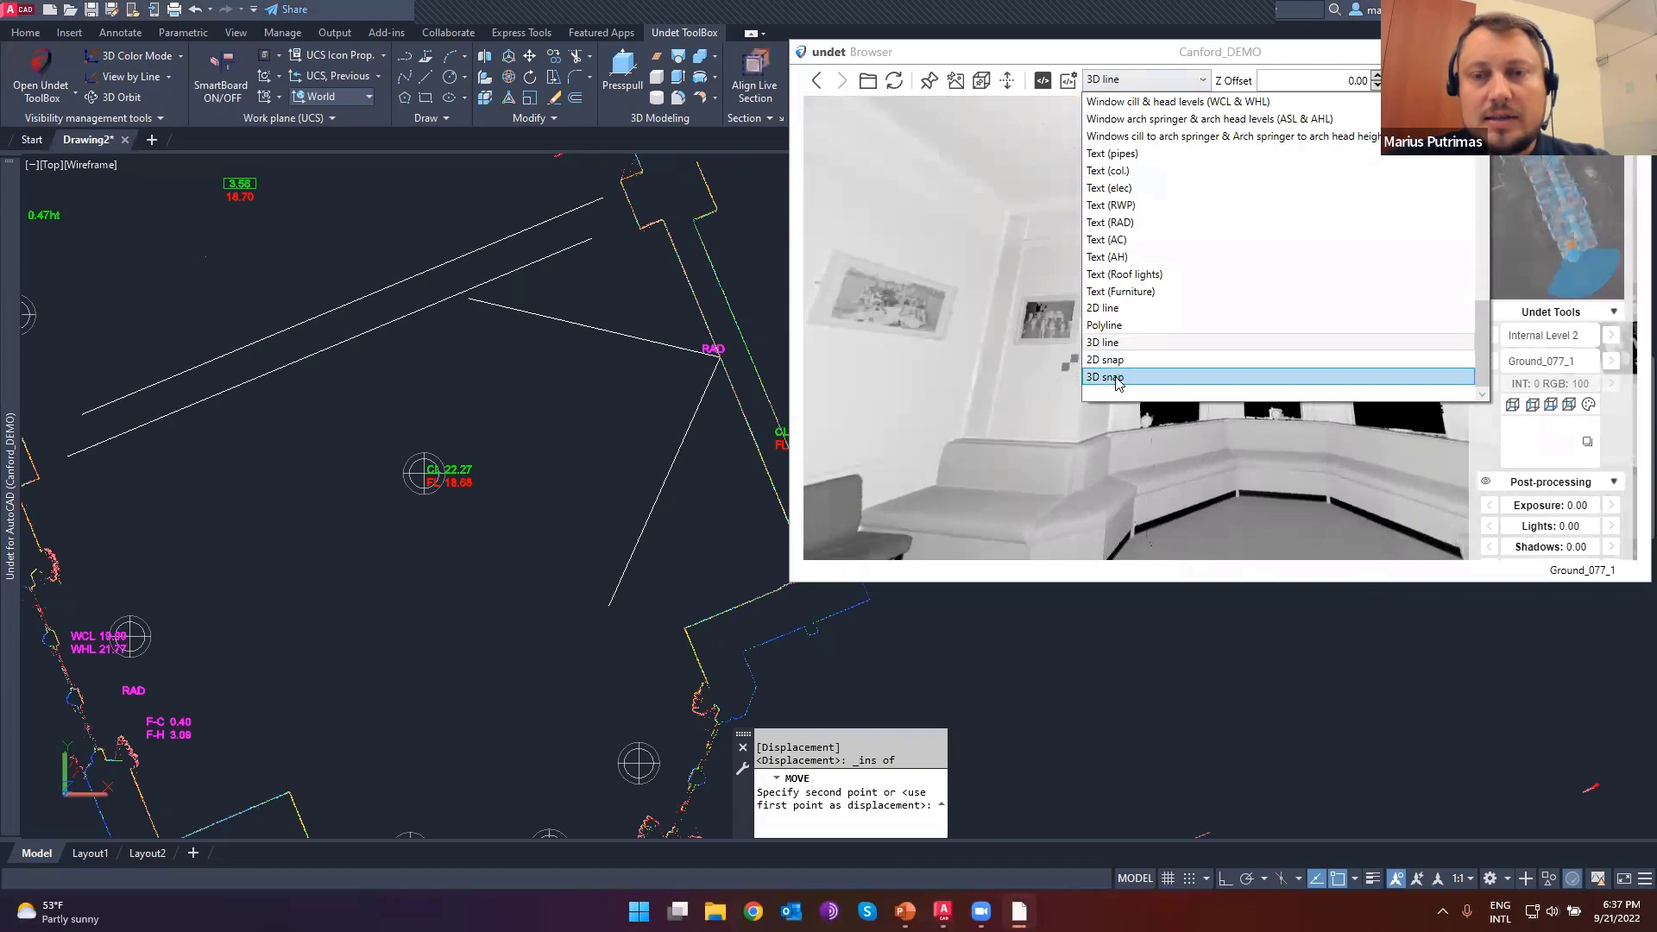
left_click(1109, 359)
left_click_drag(1079, 355, 1197, 350)
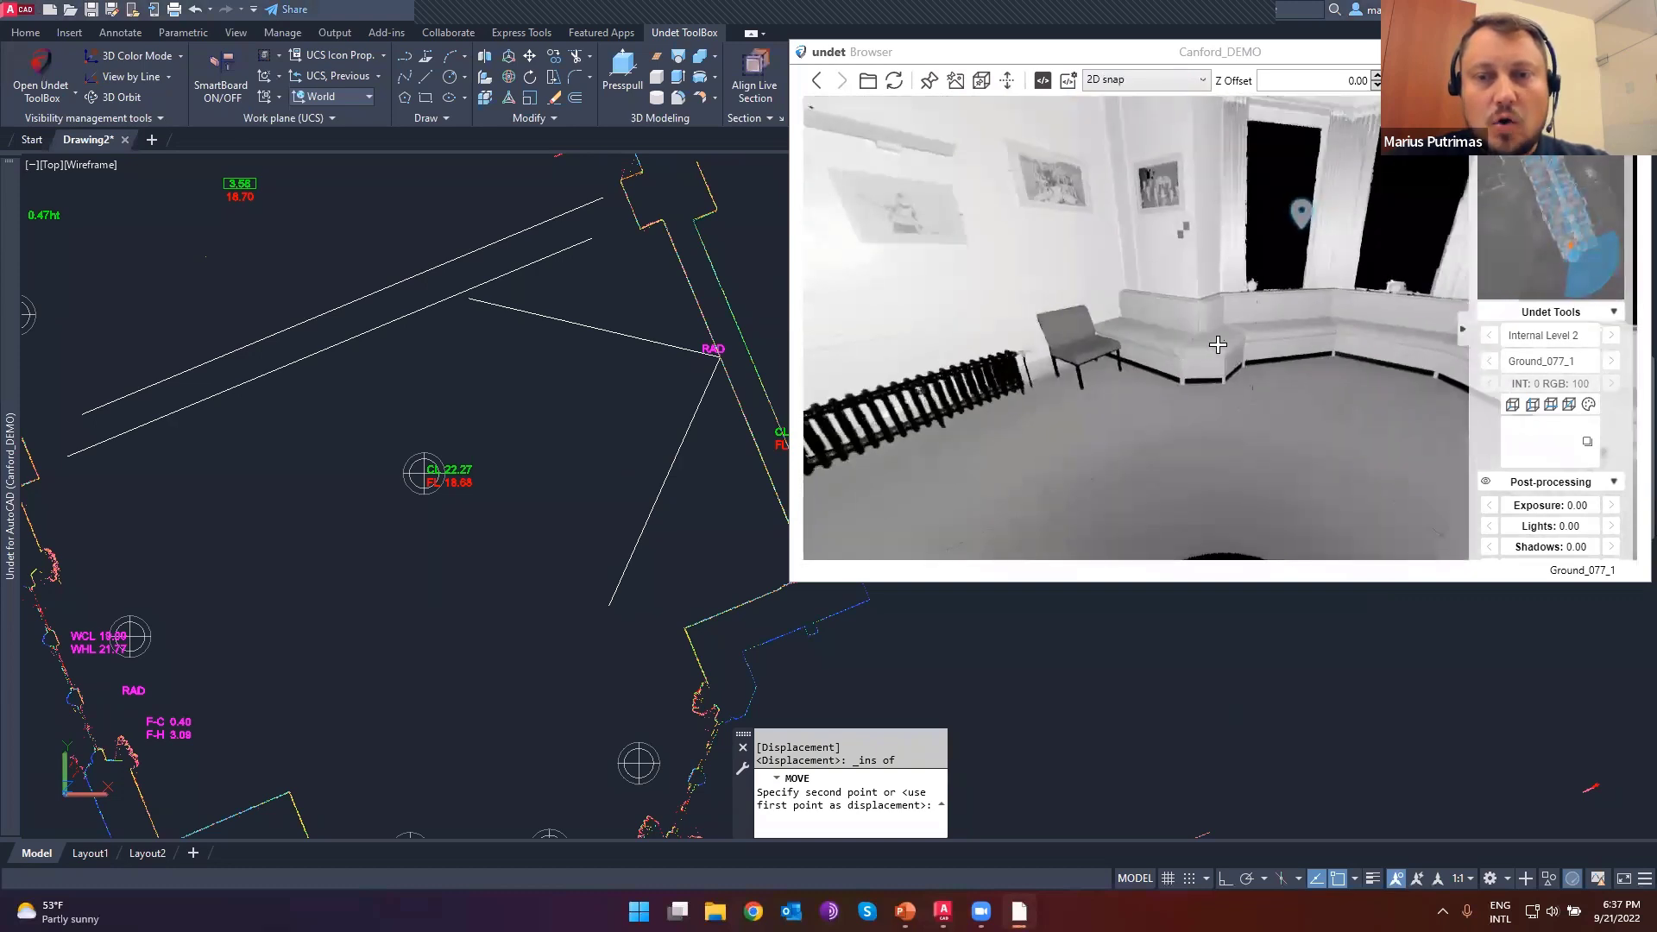
left_click(722, 684)
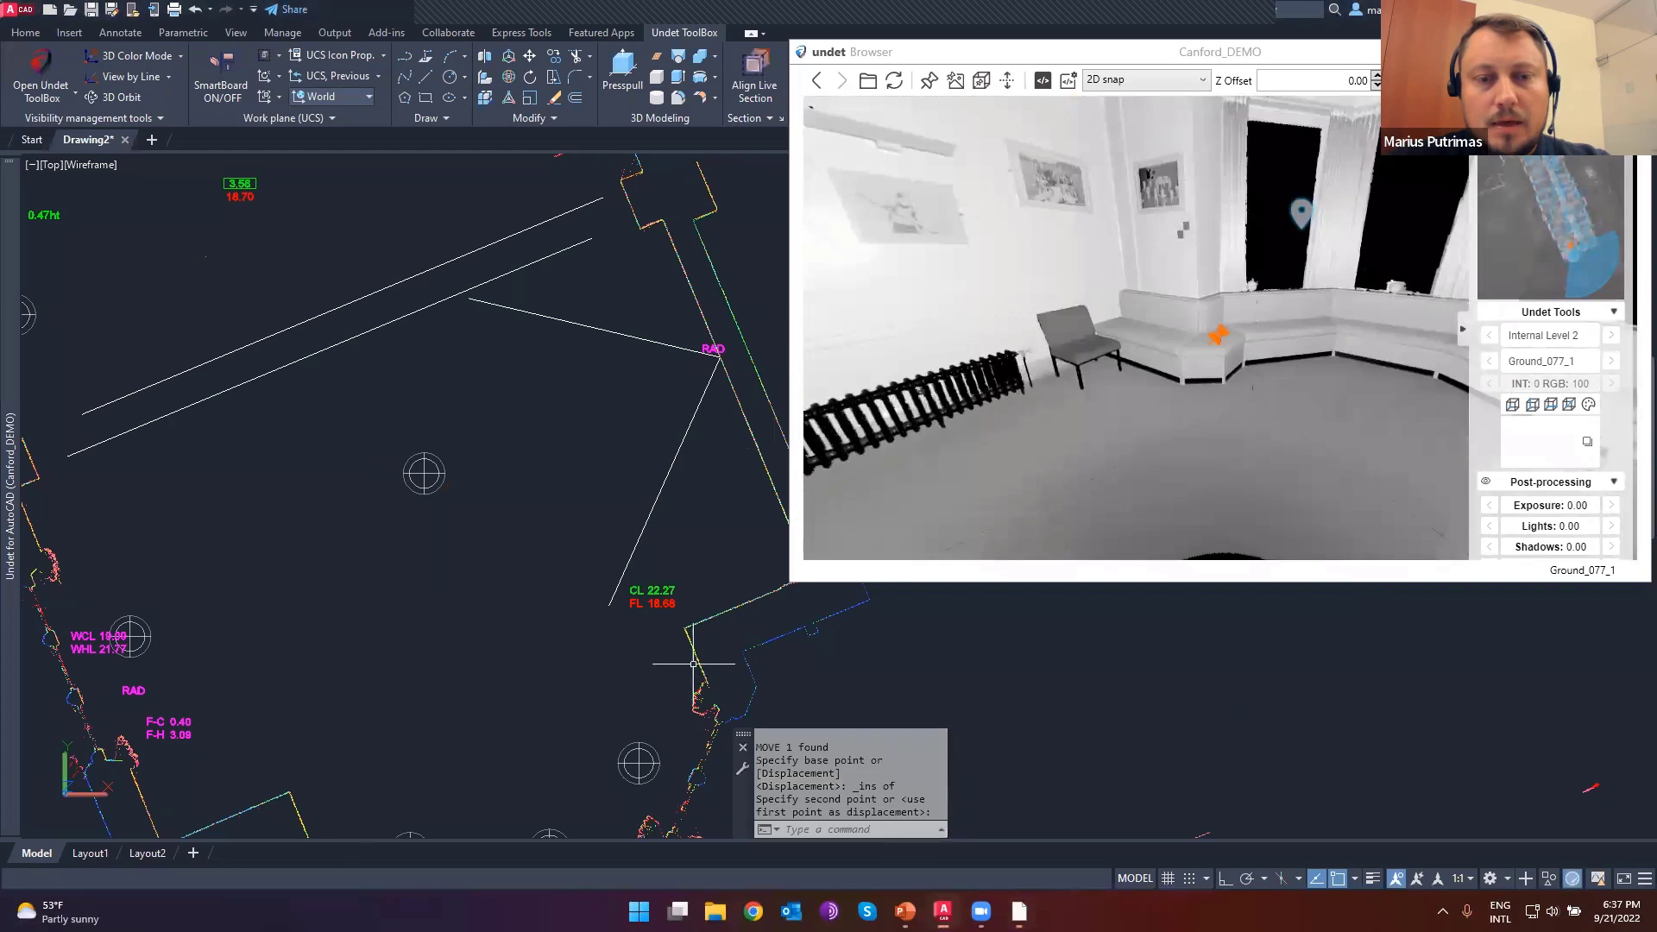
scroll(695, 604, "up", 5)
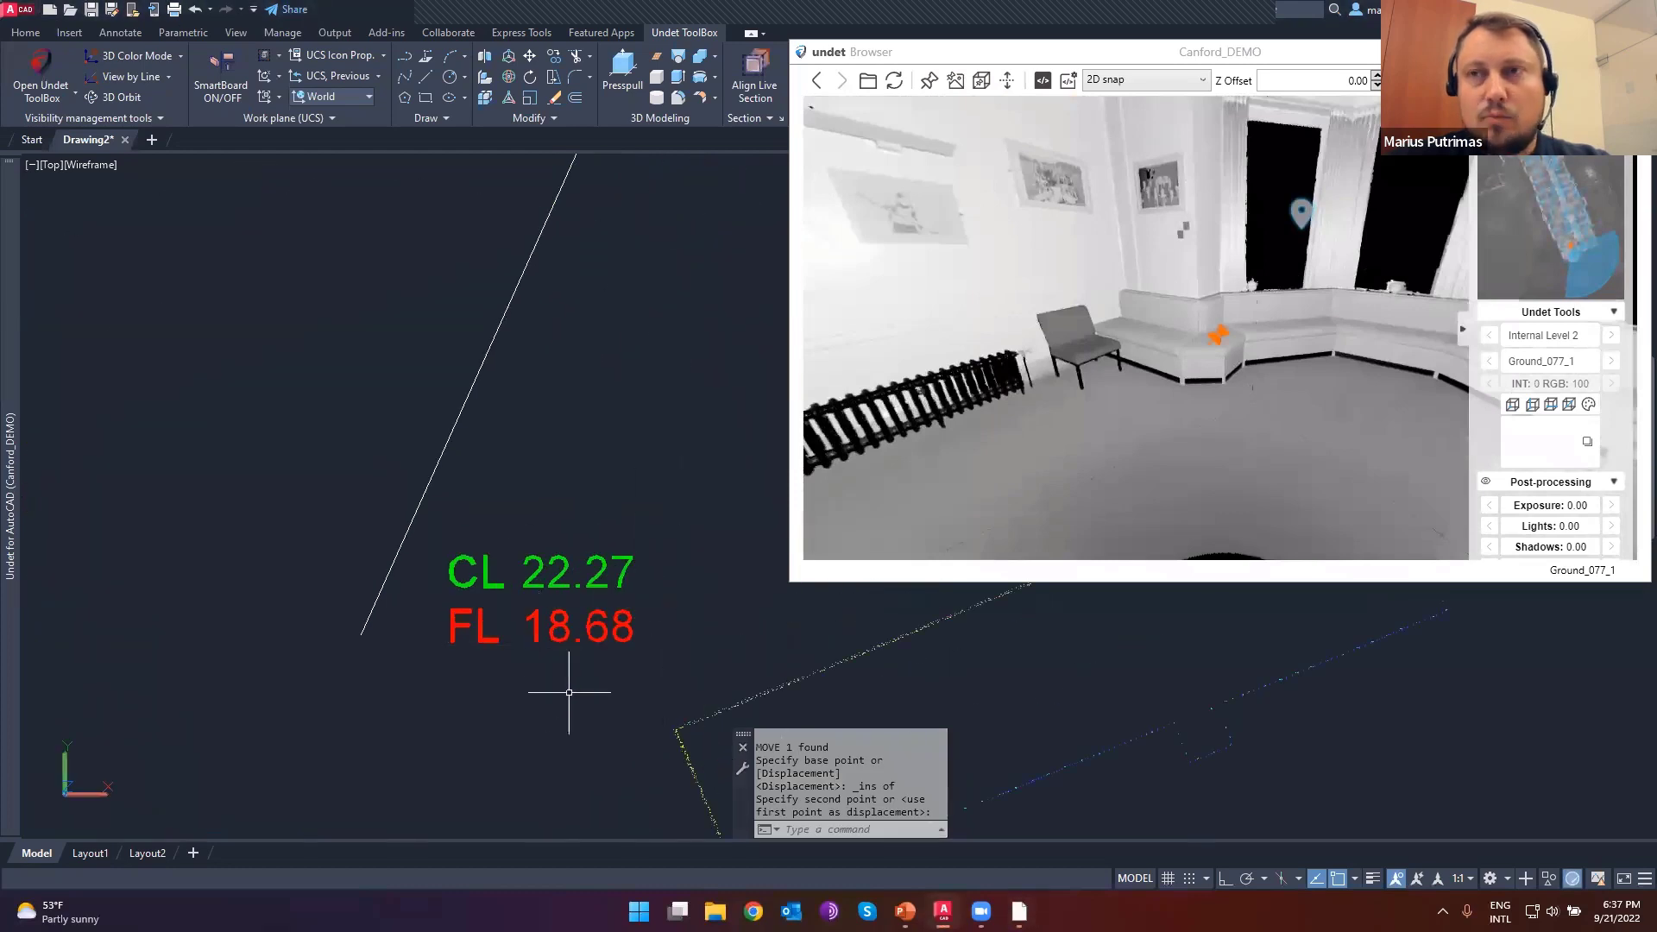
left_click(1113, 78)
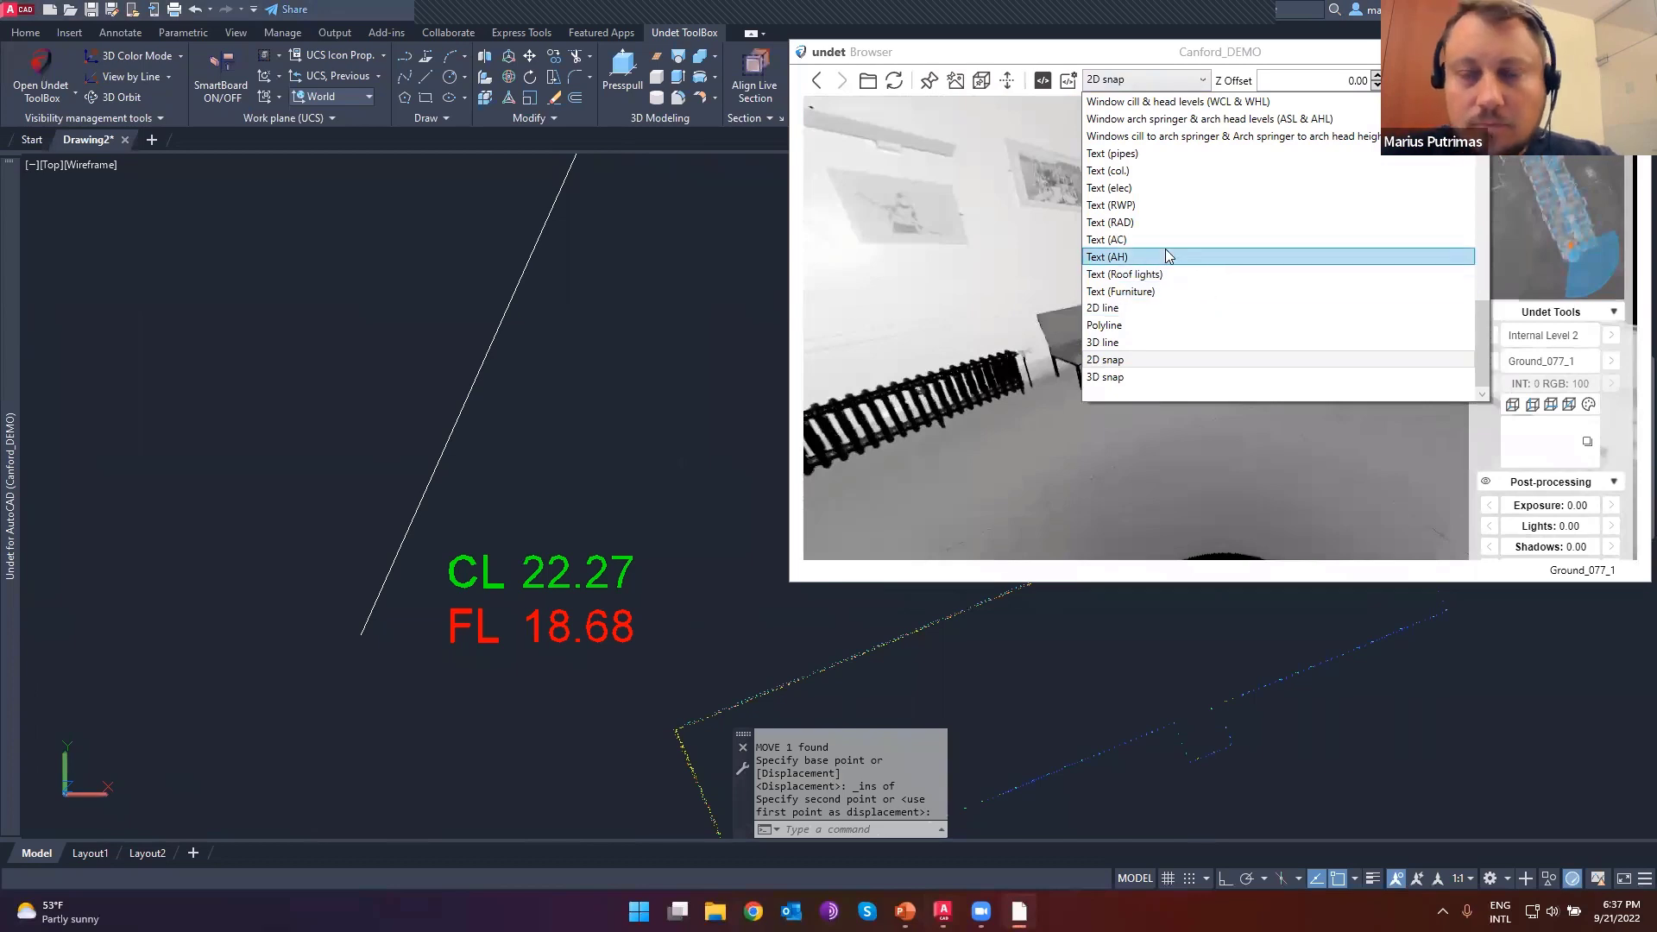
left_click(852, 433)
left_click(378, 513)
scroll(377, 508, "down", 4)
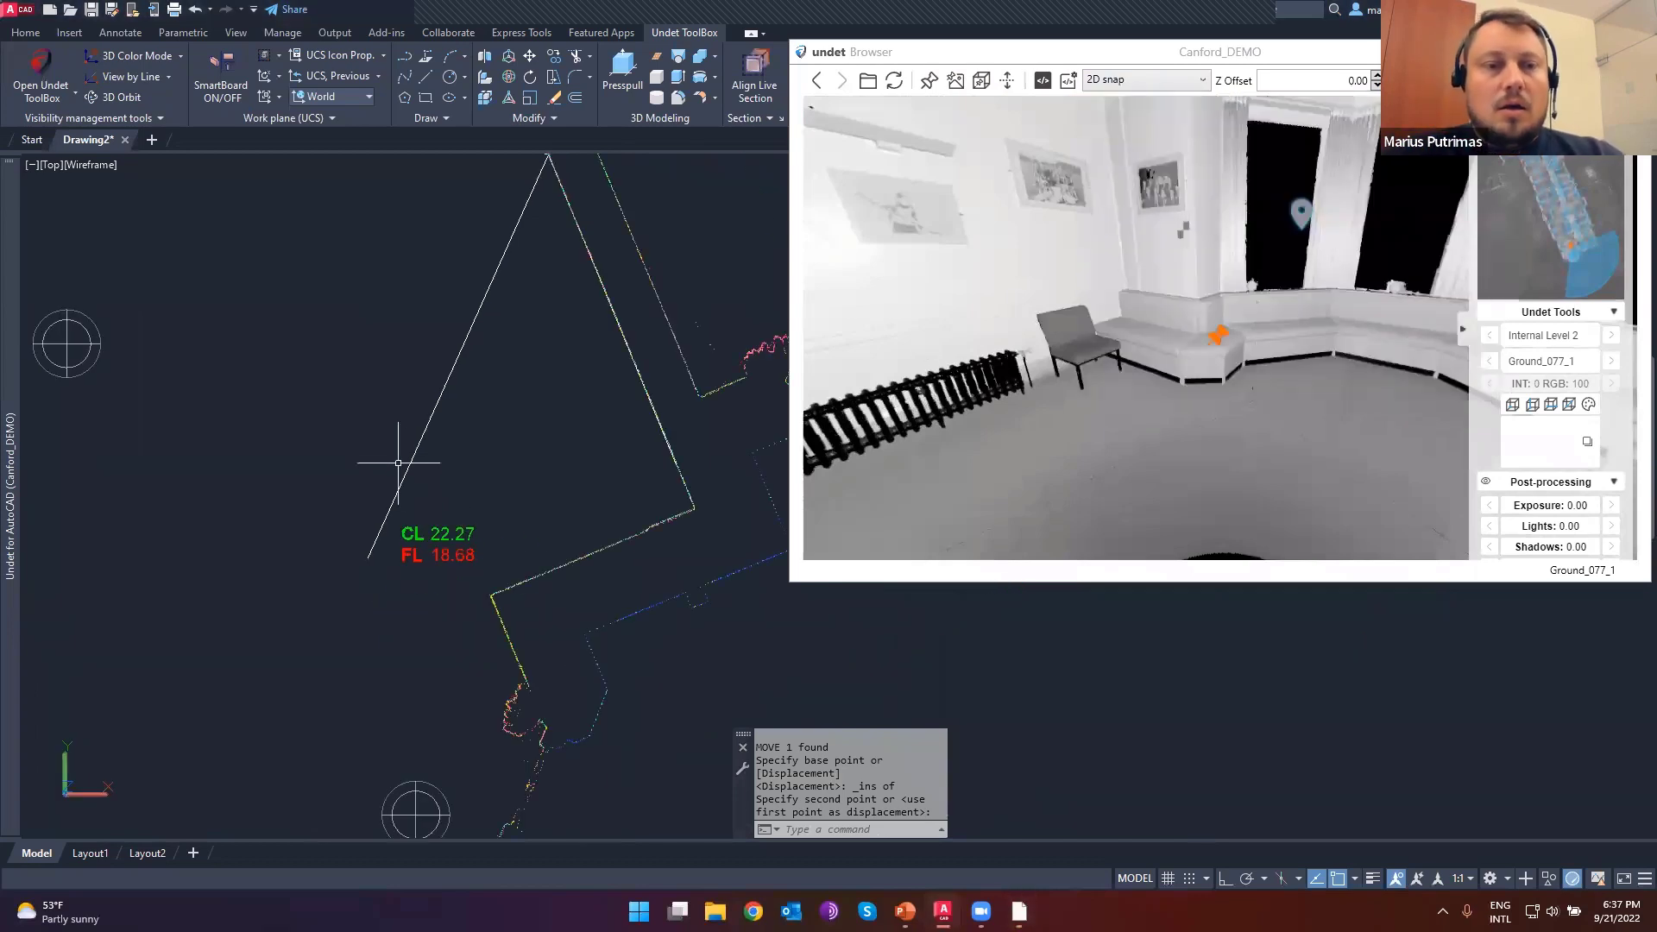
middle_click_drag(399, 463, 551, 508)
scroll(591, 466, "down", 4)
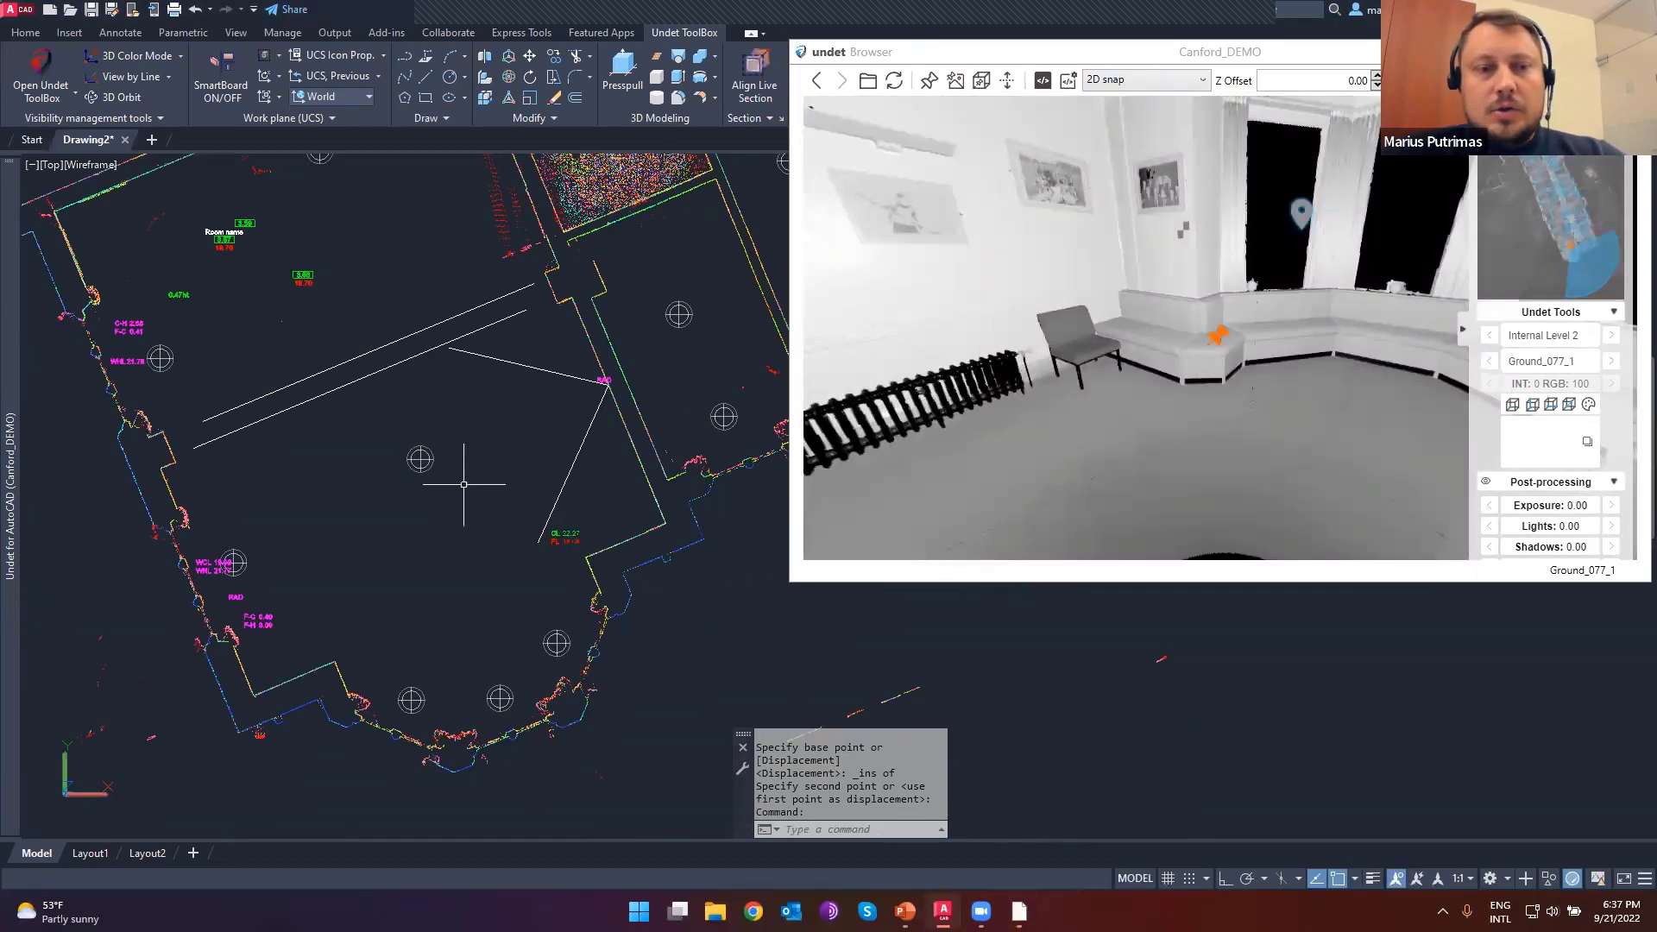
middle_click_drag(462, 474, 573, 599)
- Set the active panorama picking script to Floor level (FL)
left_click(1170, 84)
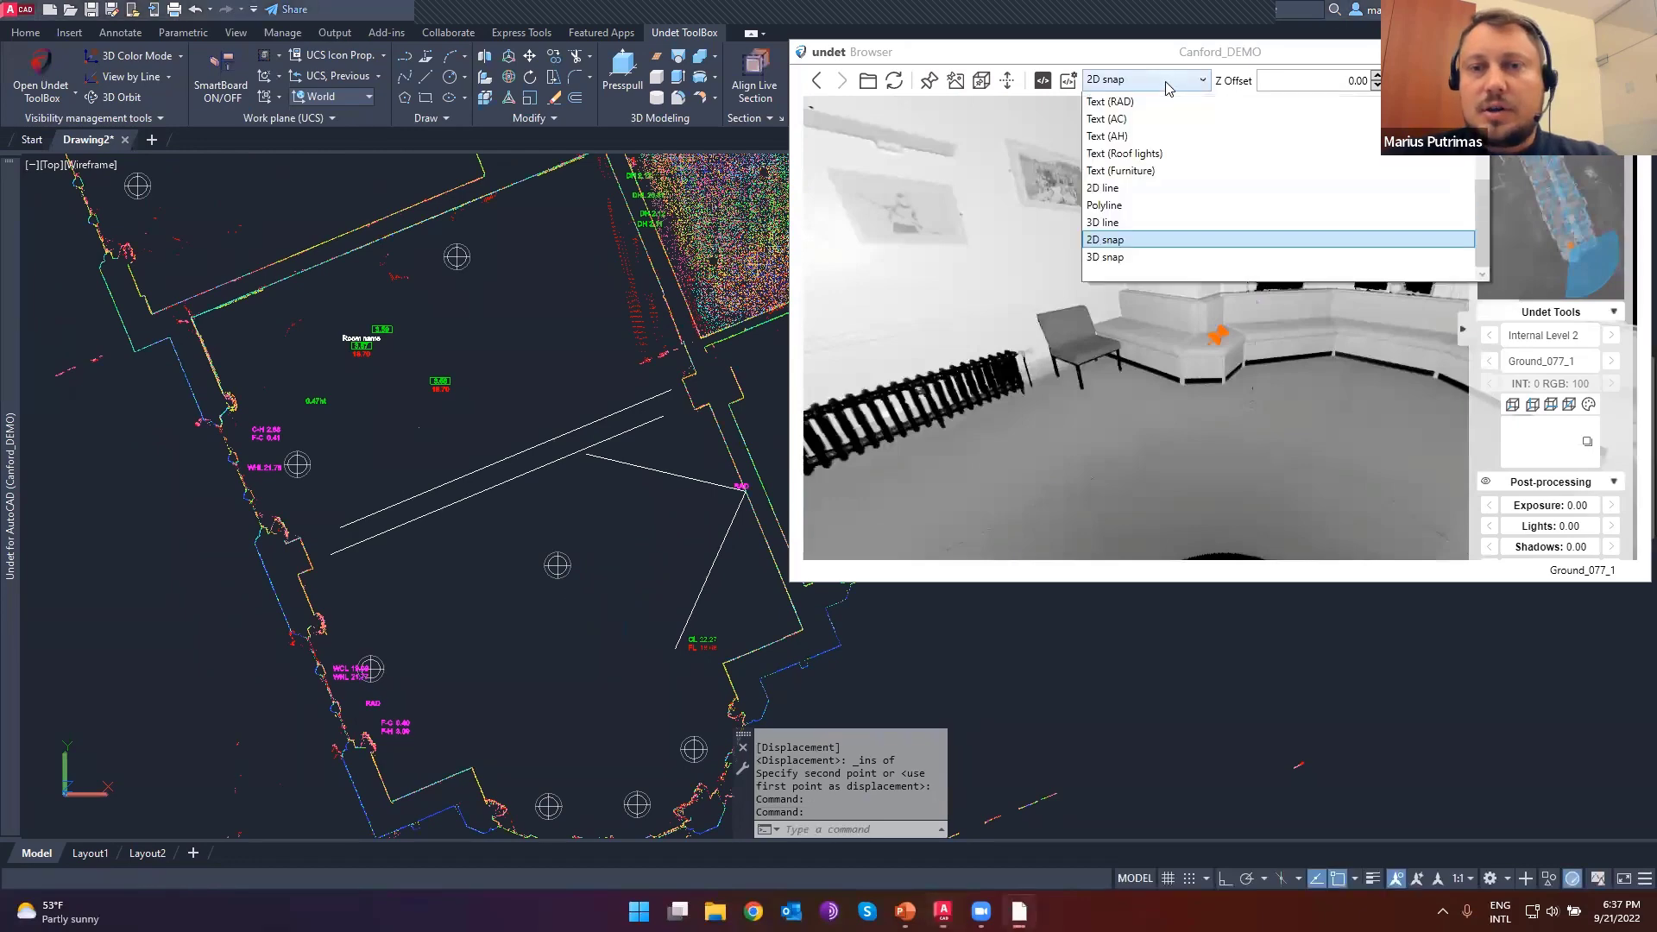
scroll(1133, 147, "up", 5)
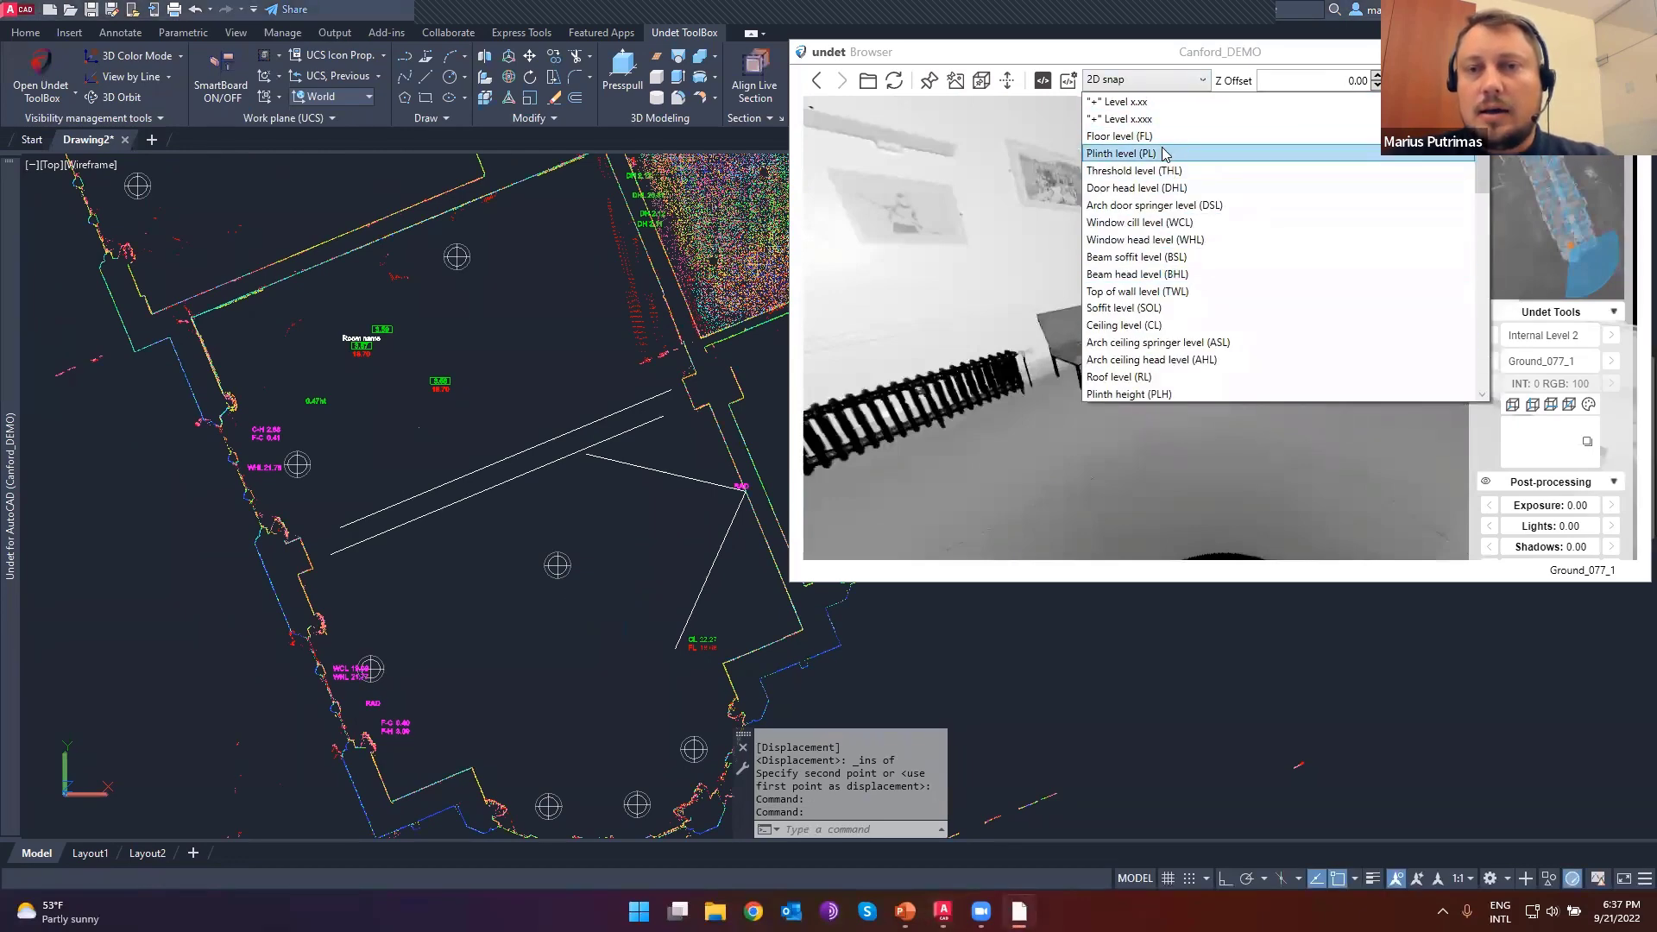
left_click(1165, 145)
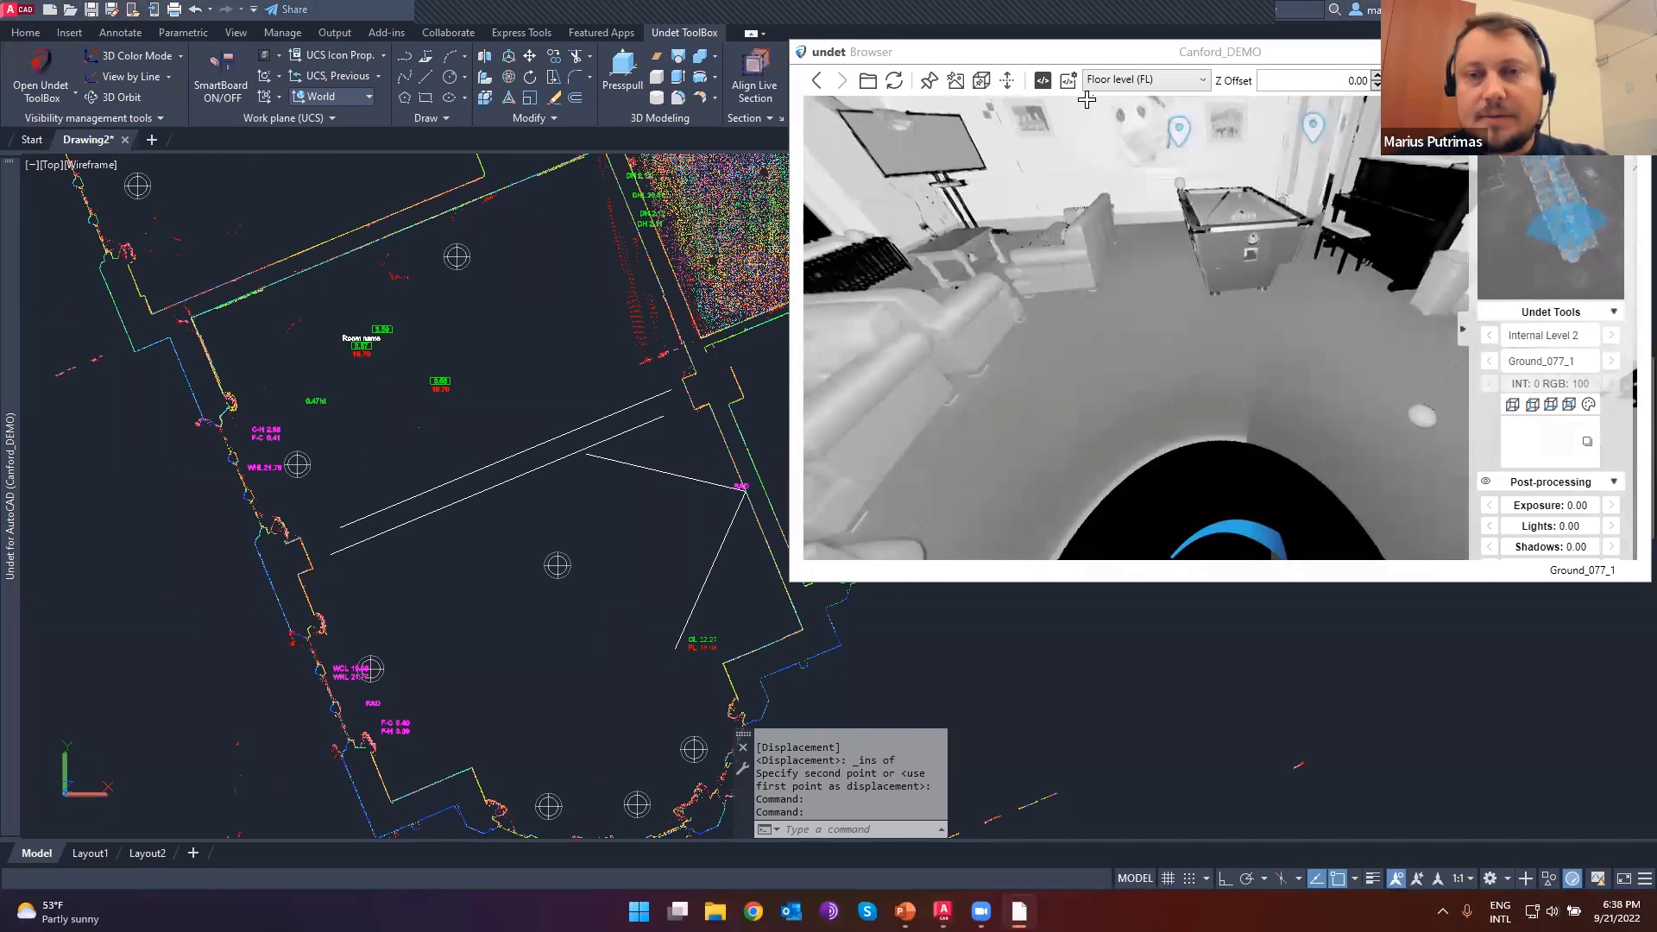
left_click(1126, 80)
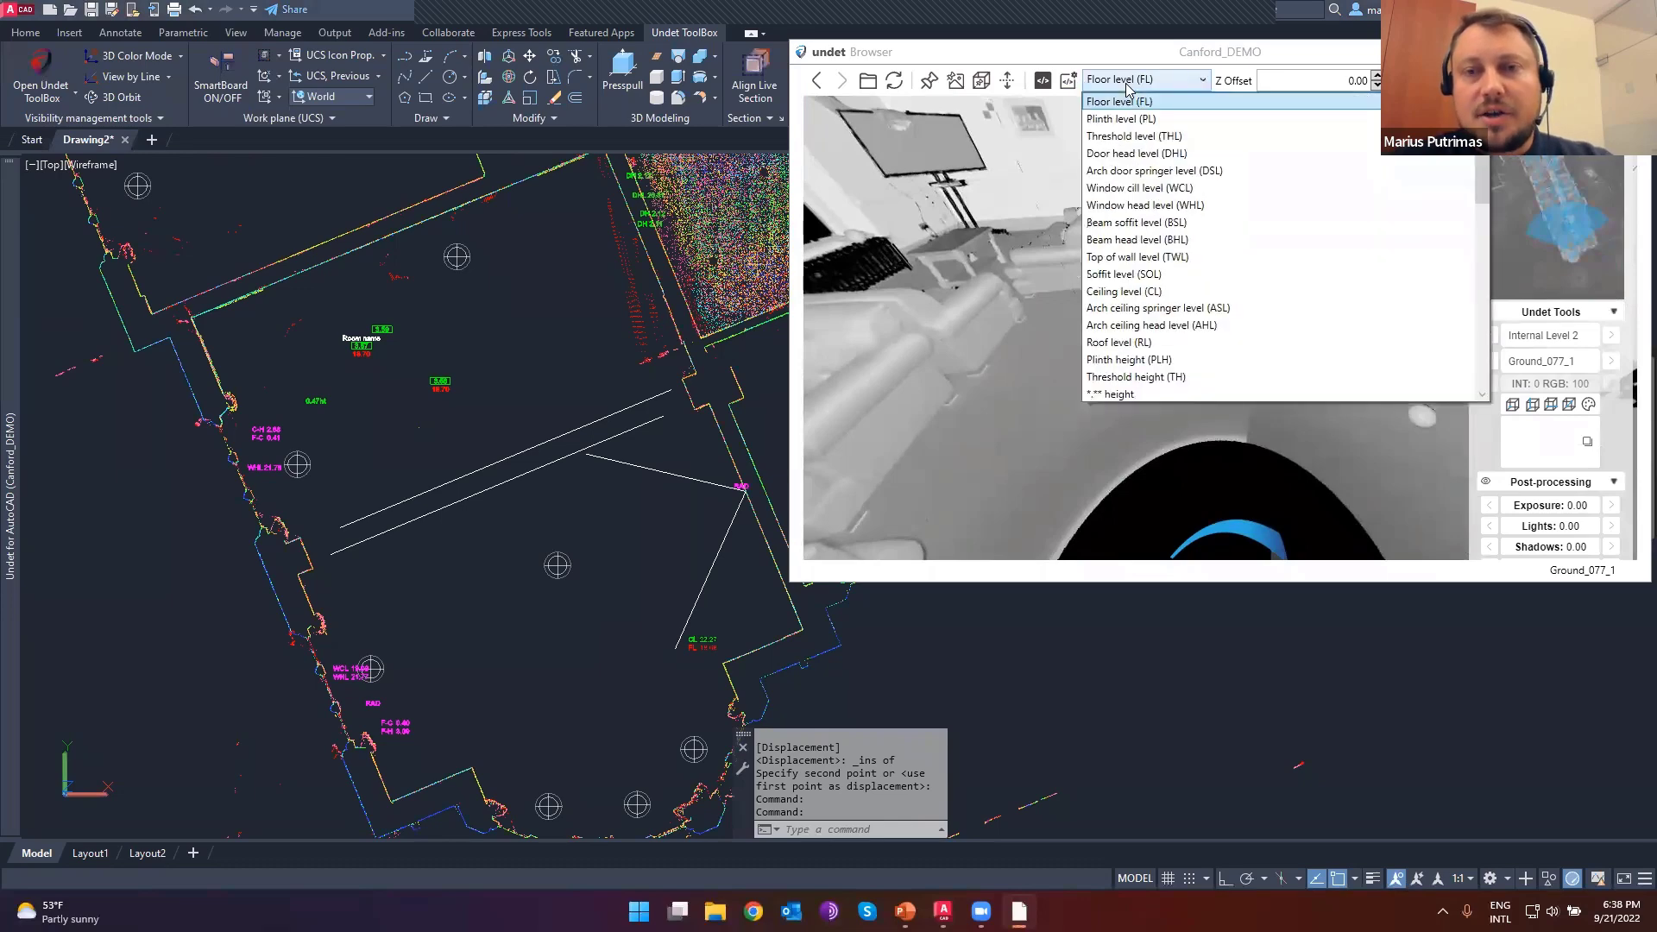
left_click(1108, 86)
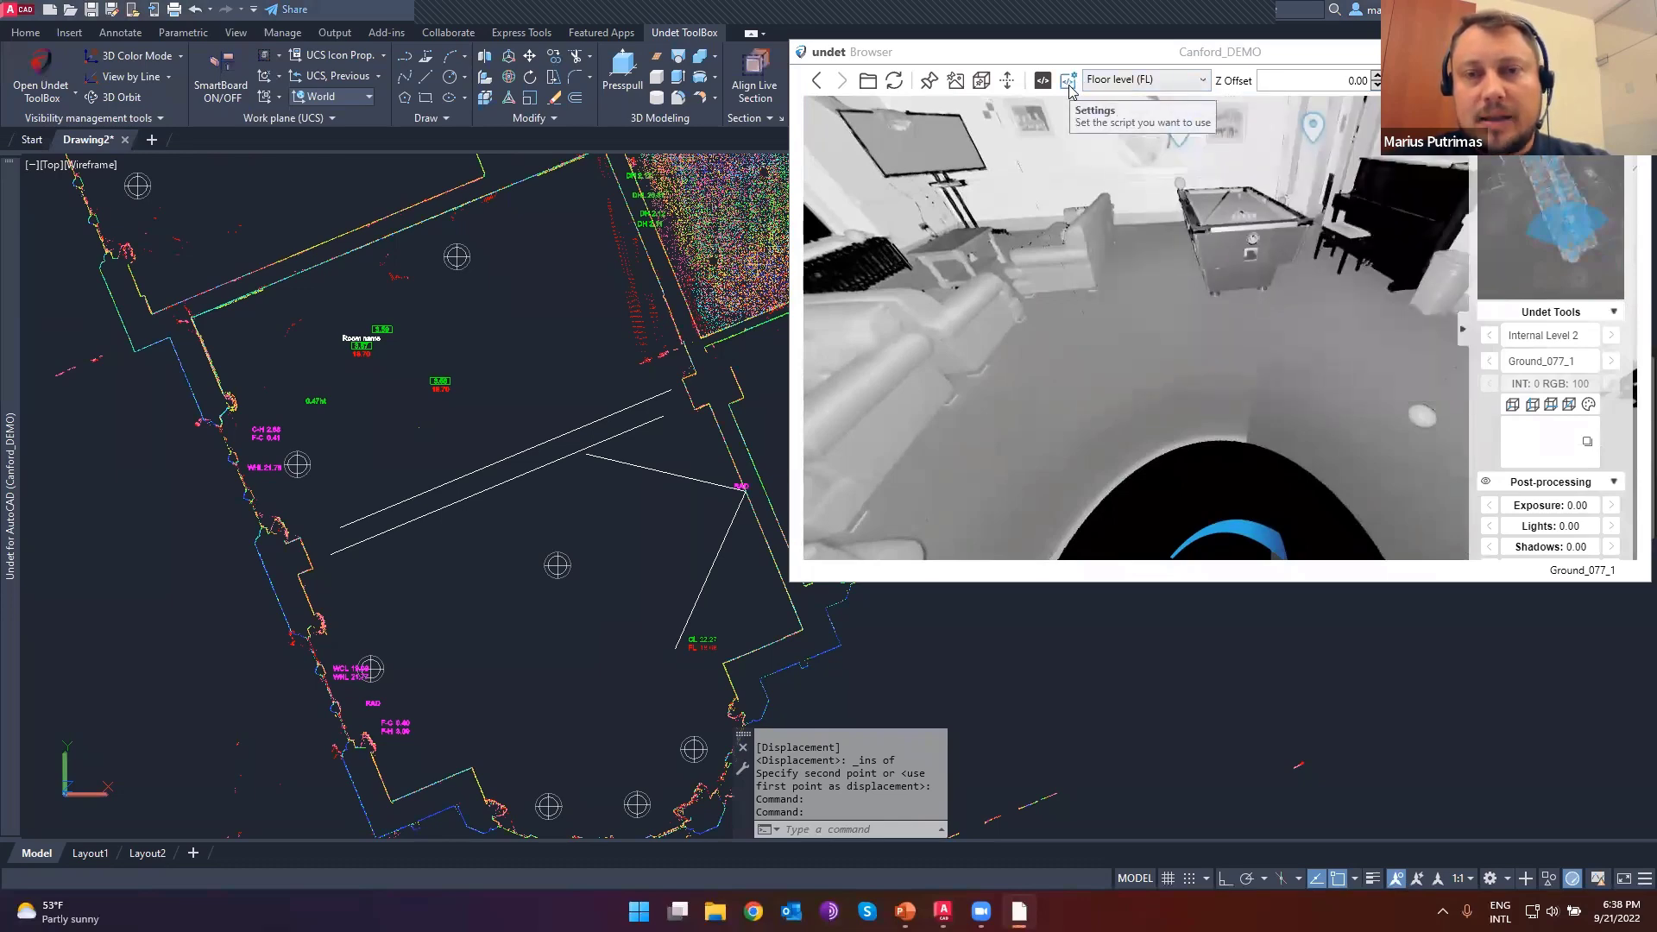
- Open the script settings and copy the name of the Floor level (FL) entry
left_click(1070, 86)
left_click_drag(1094, 191, 976, 167)
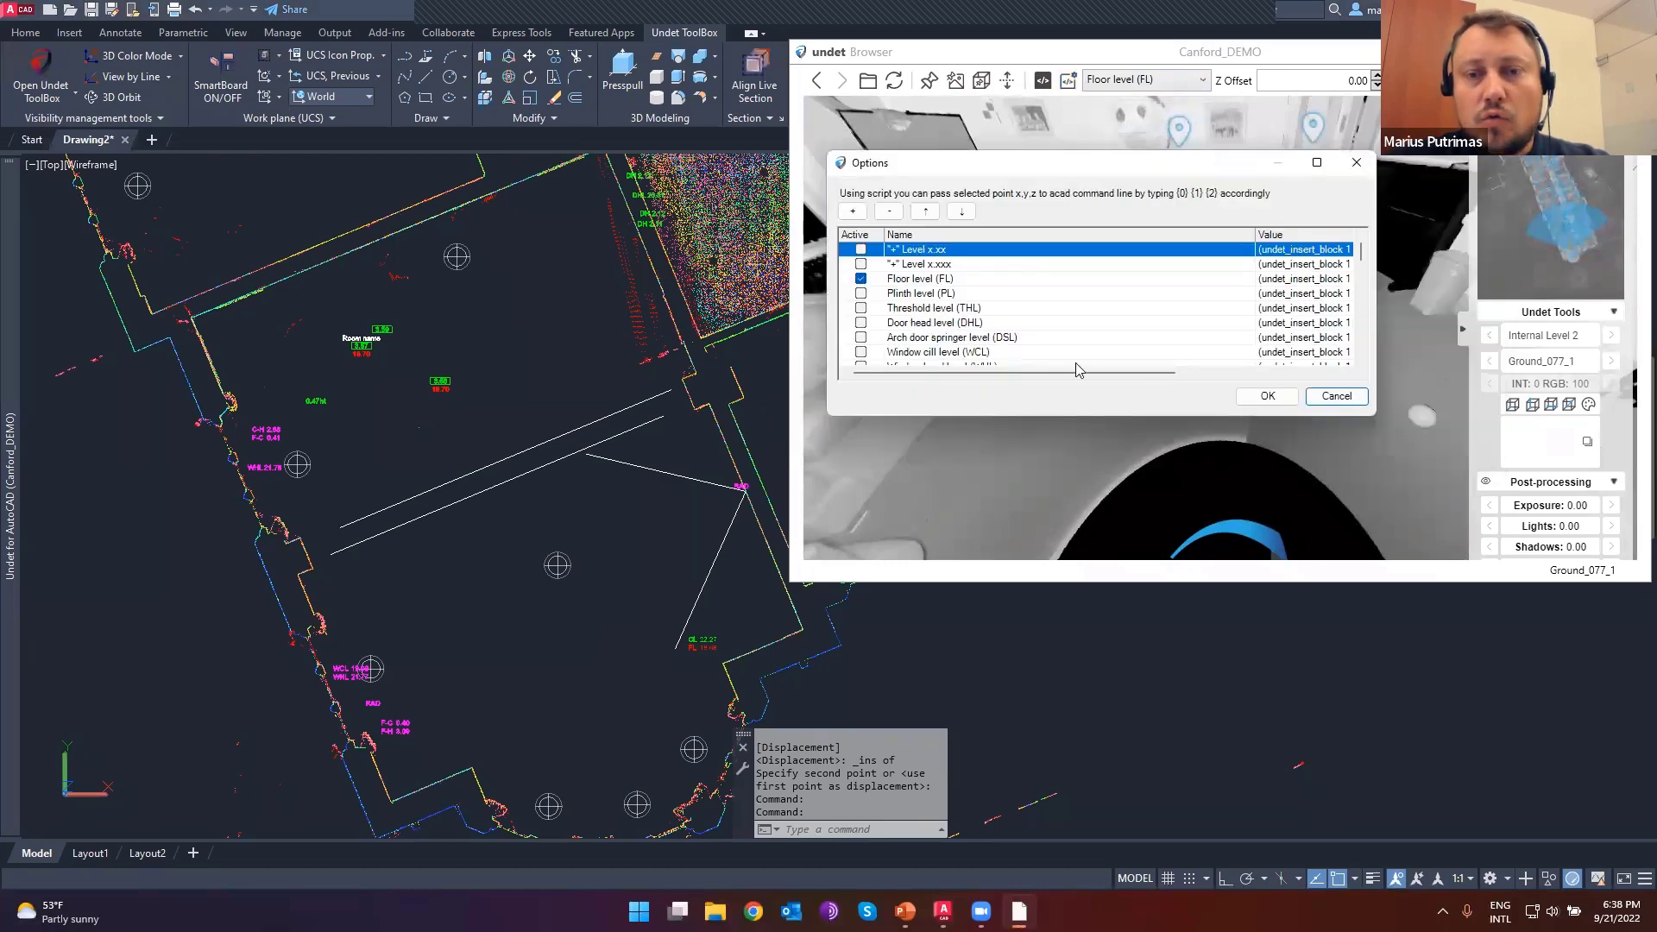
left_click_drag(1103, 373, 988, 380)
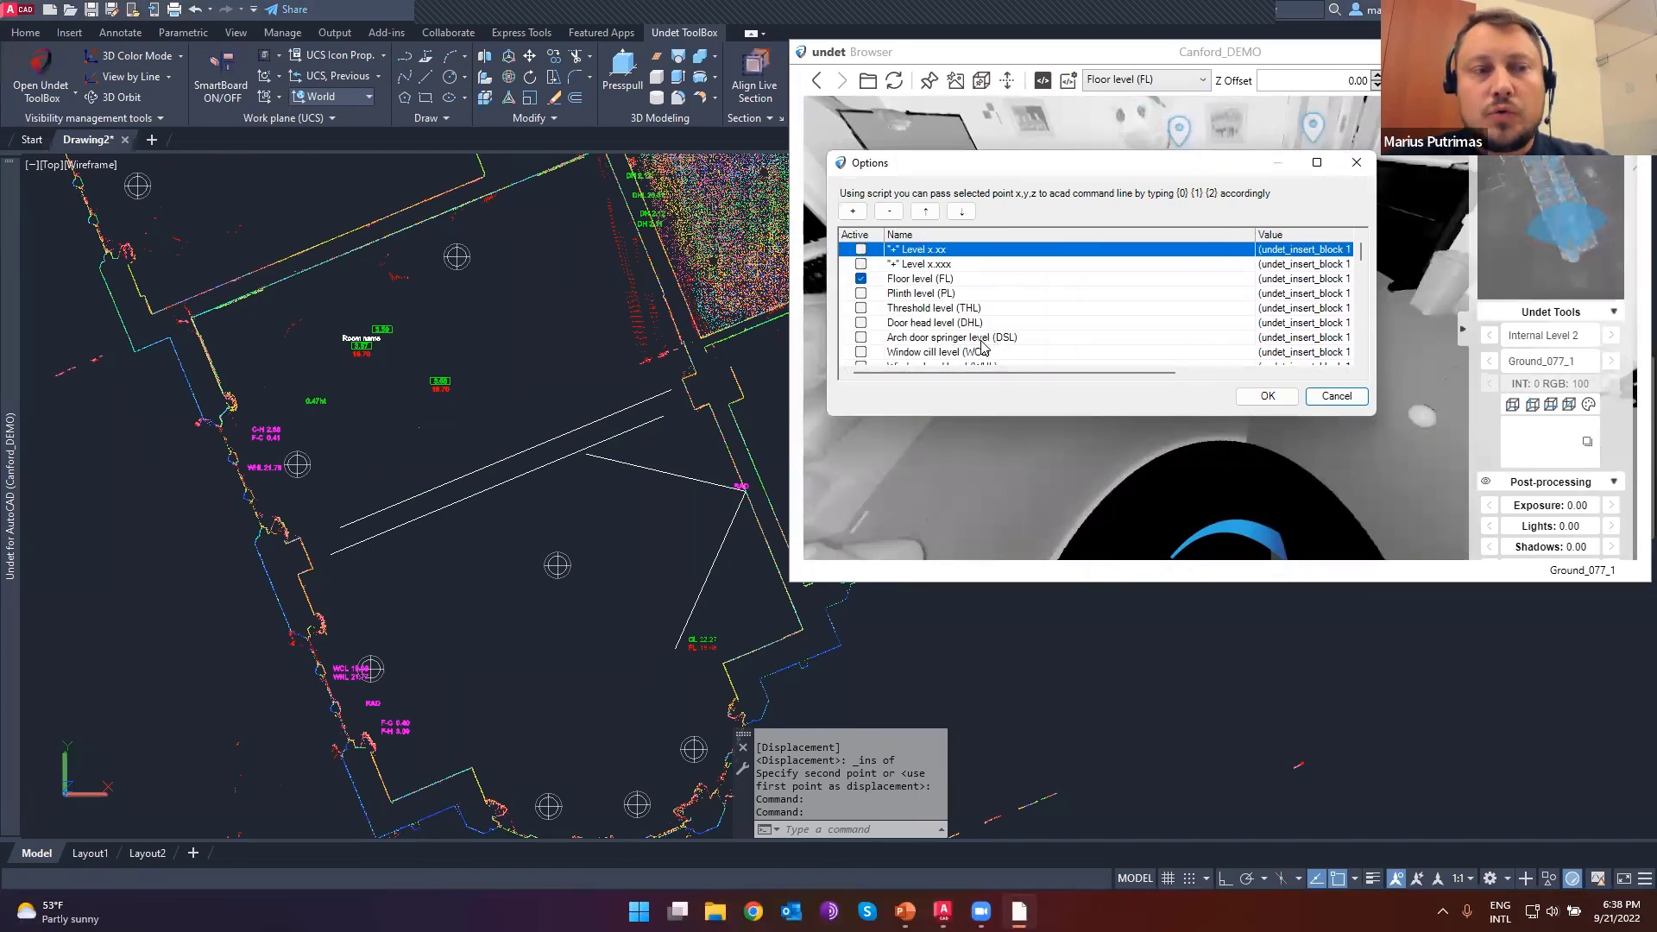
left_click(970, 281)
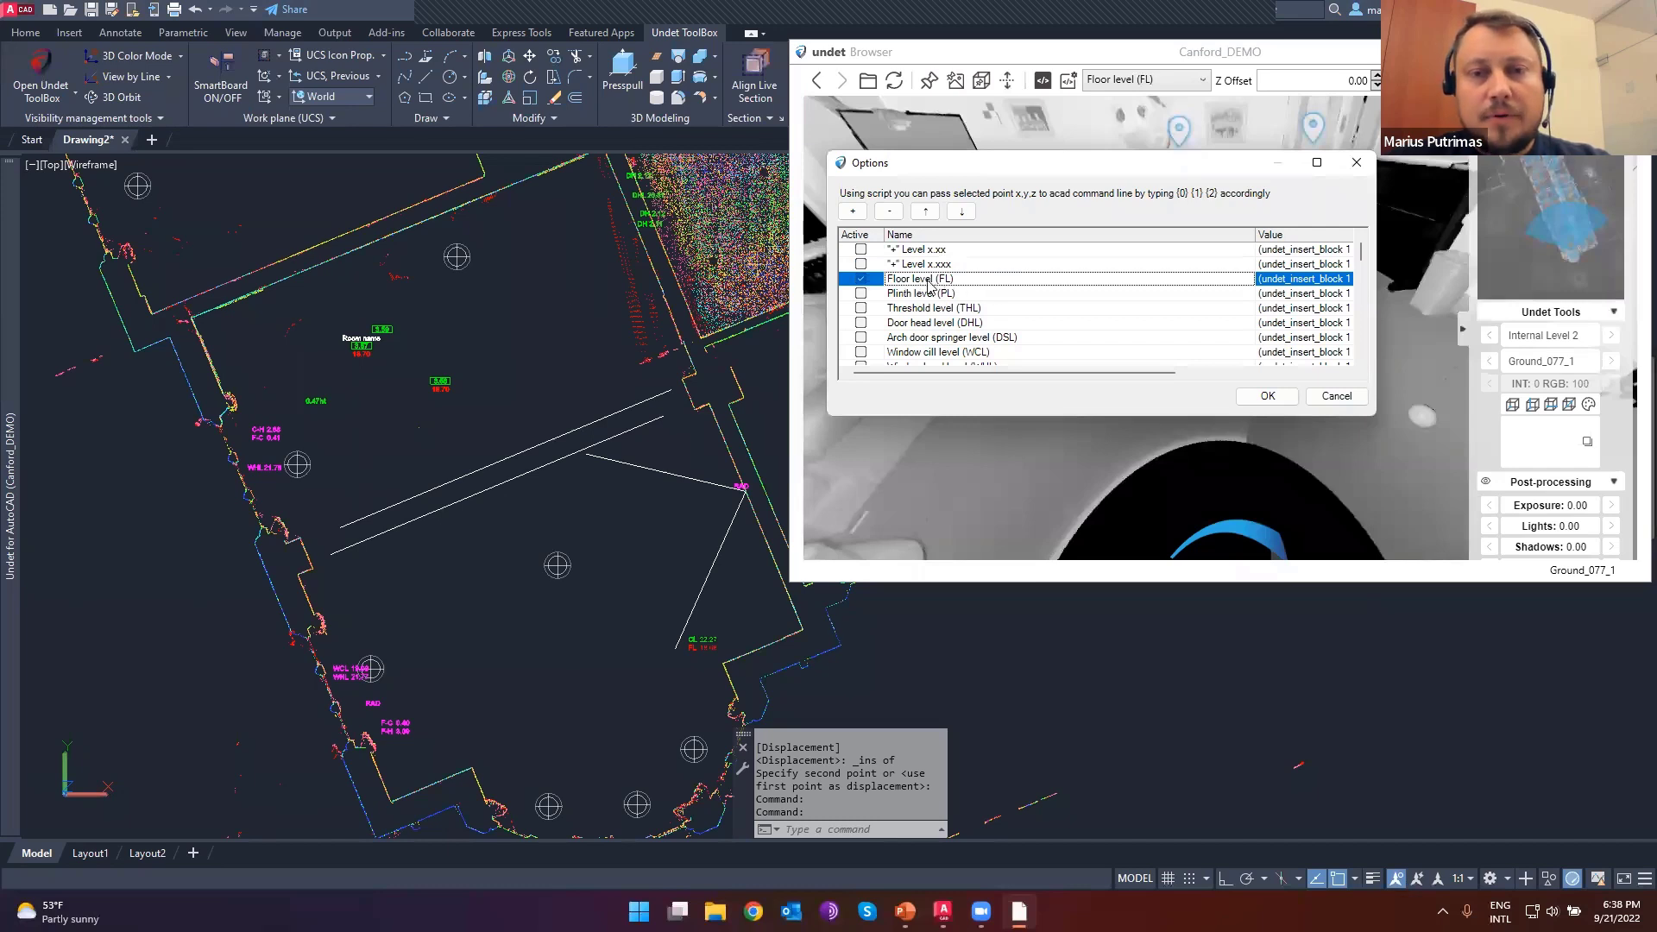
left_click_drag(975, 281, 809, 287)
key("ctrl+c")
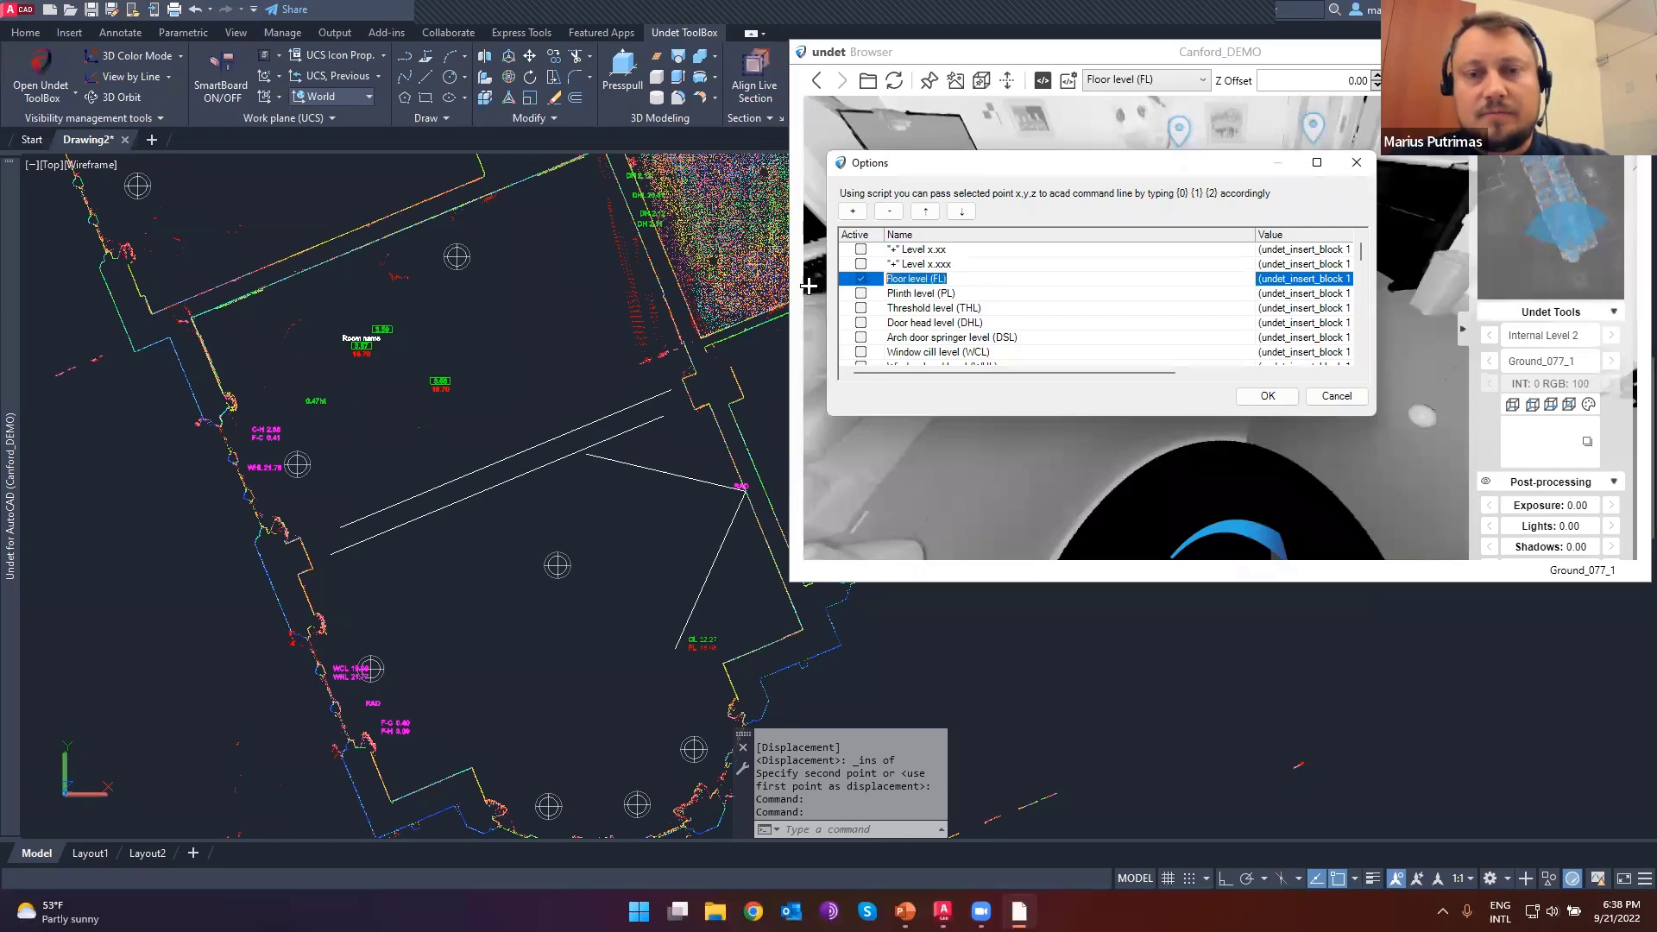
left_click(954, 281)
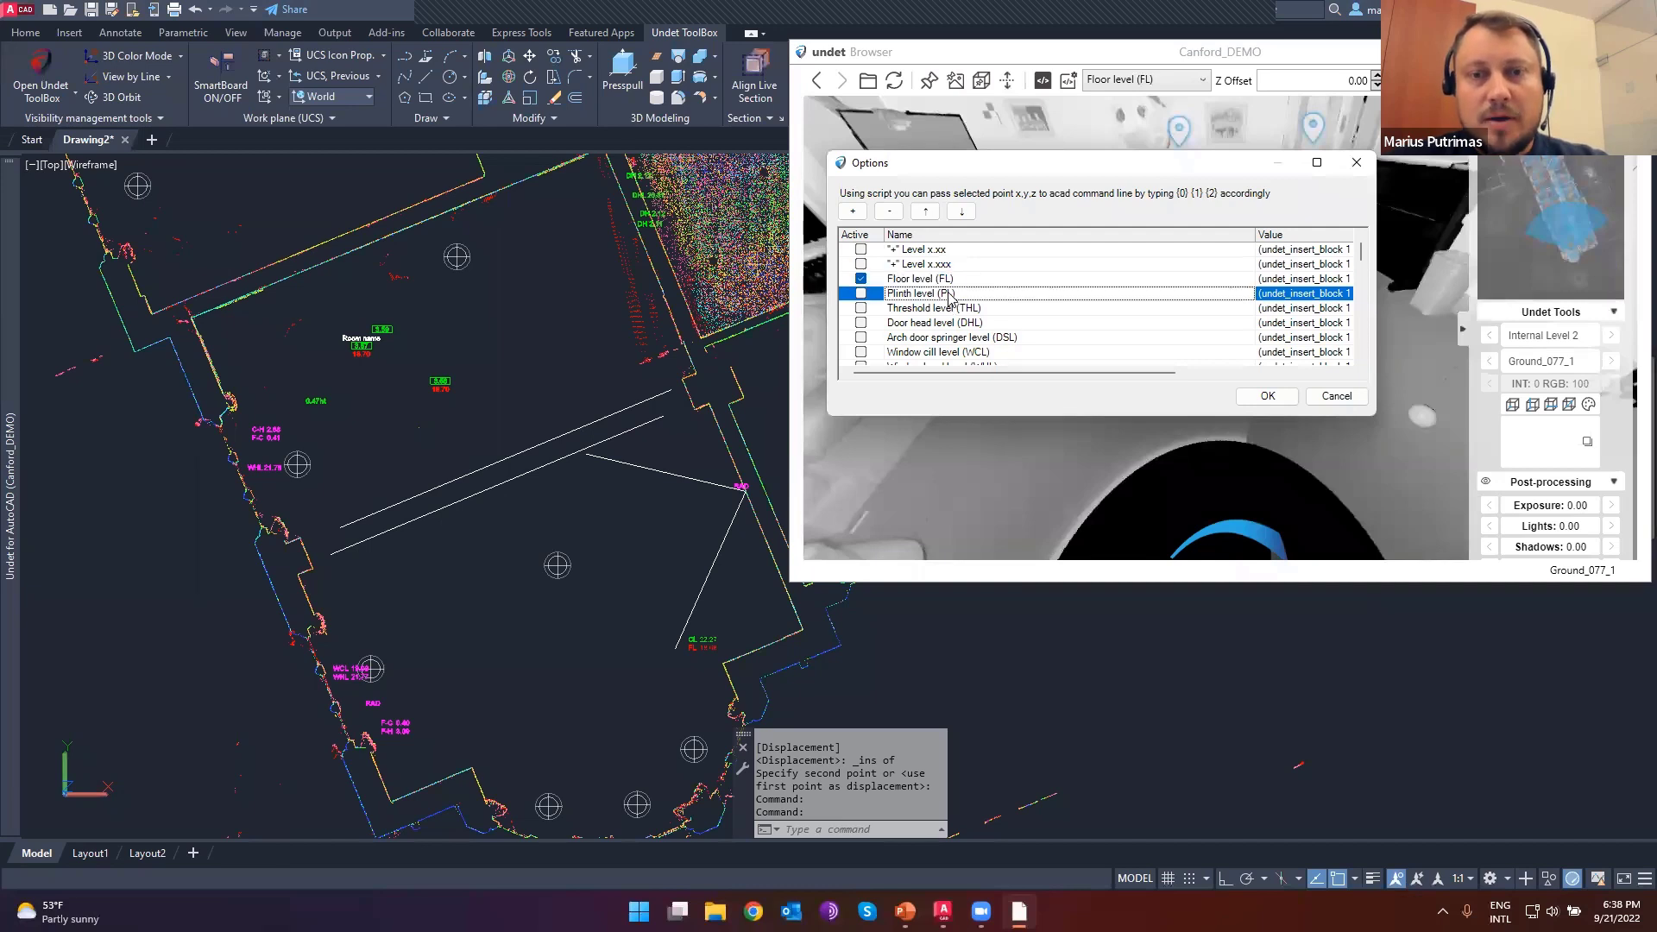
- Add a new script entry at the end of the list and name it "Floor level (FL) 2"
left_click(852, 212)
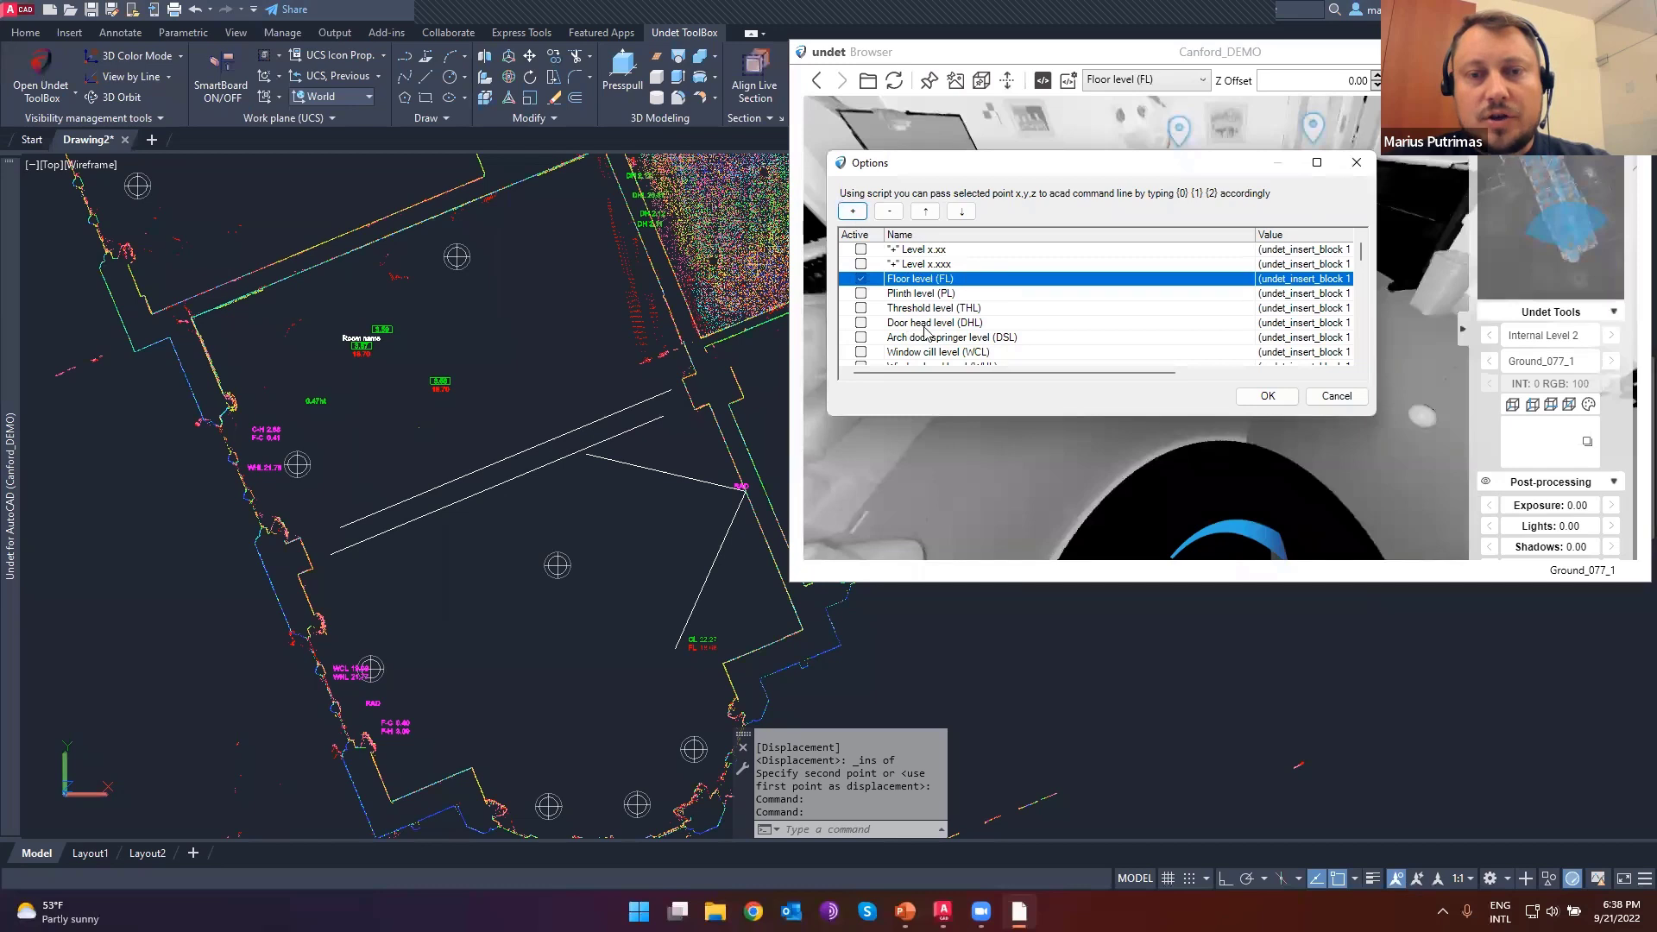
scroll(925, 341, "down", 5)
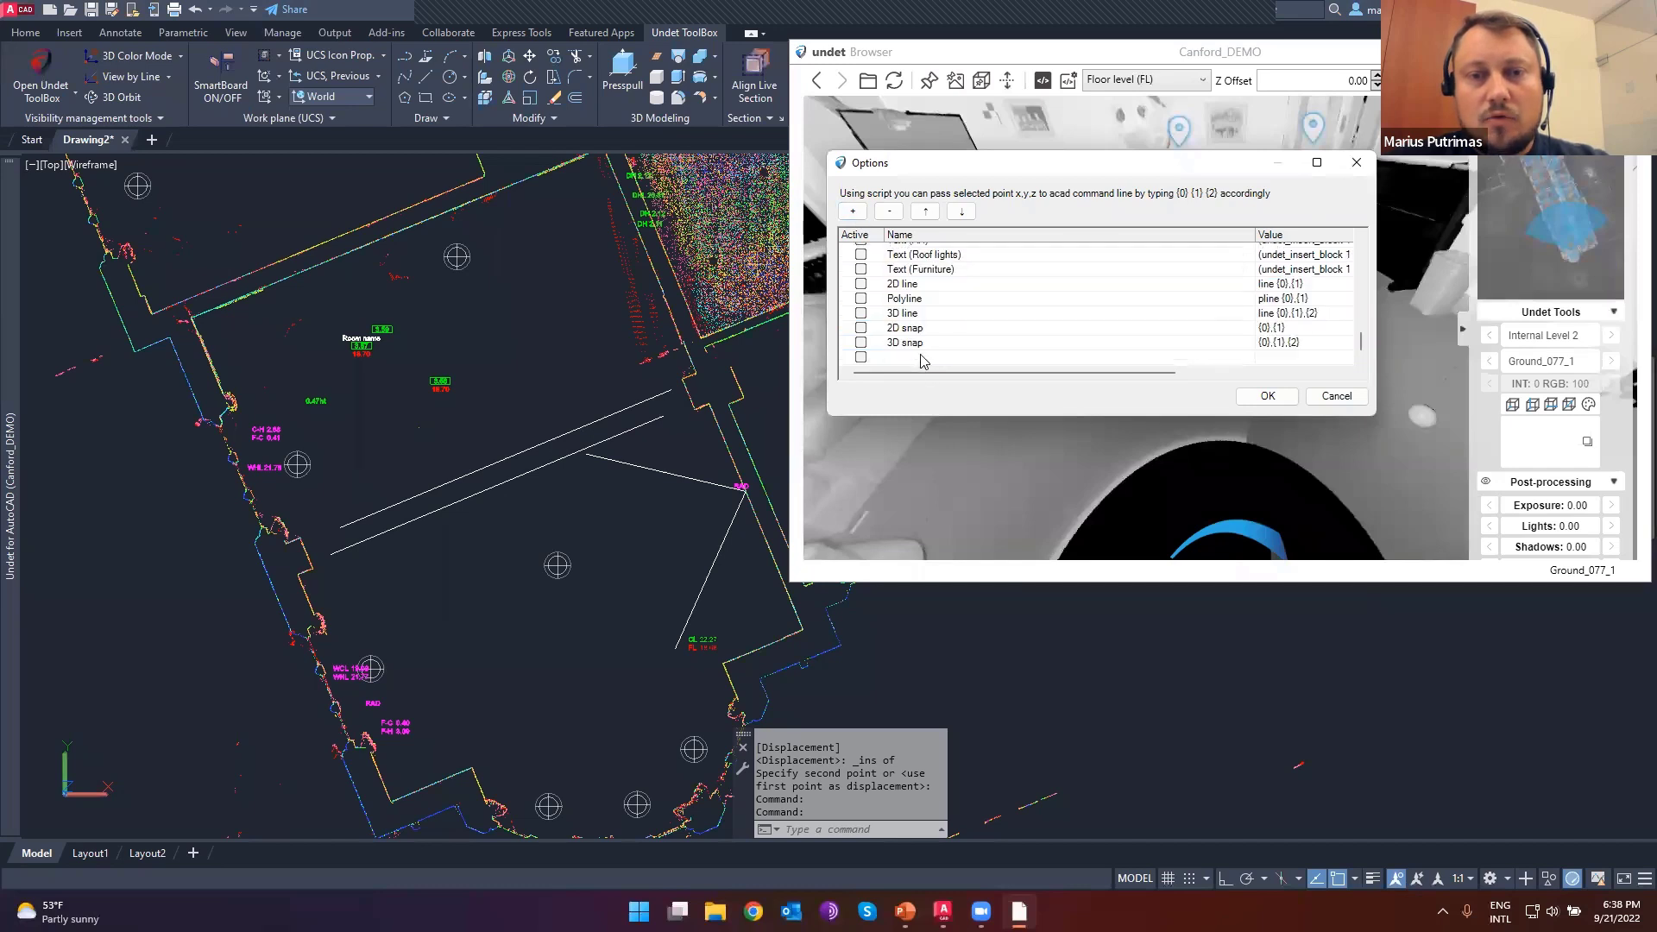
double_click(924, 360)
key("ctrl+v")
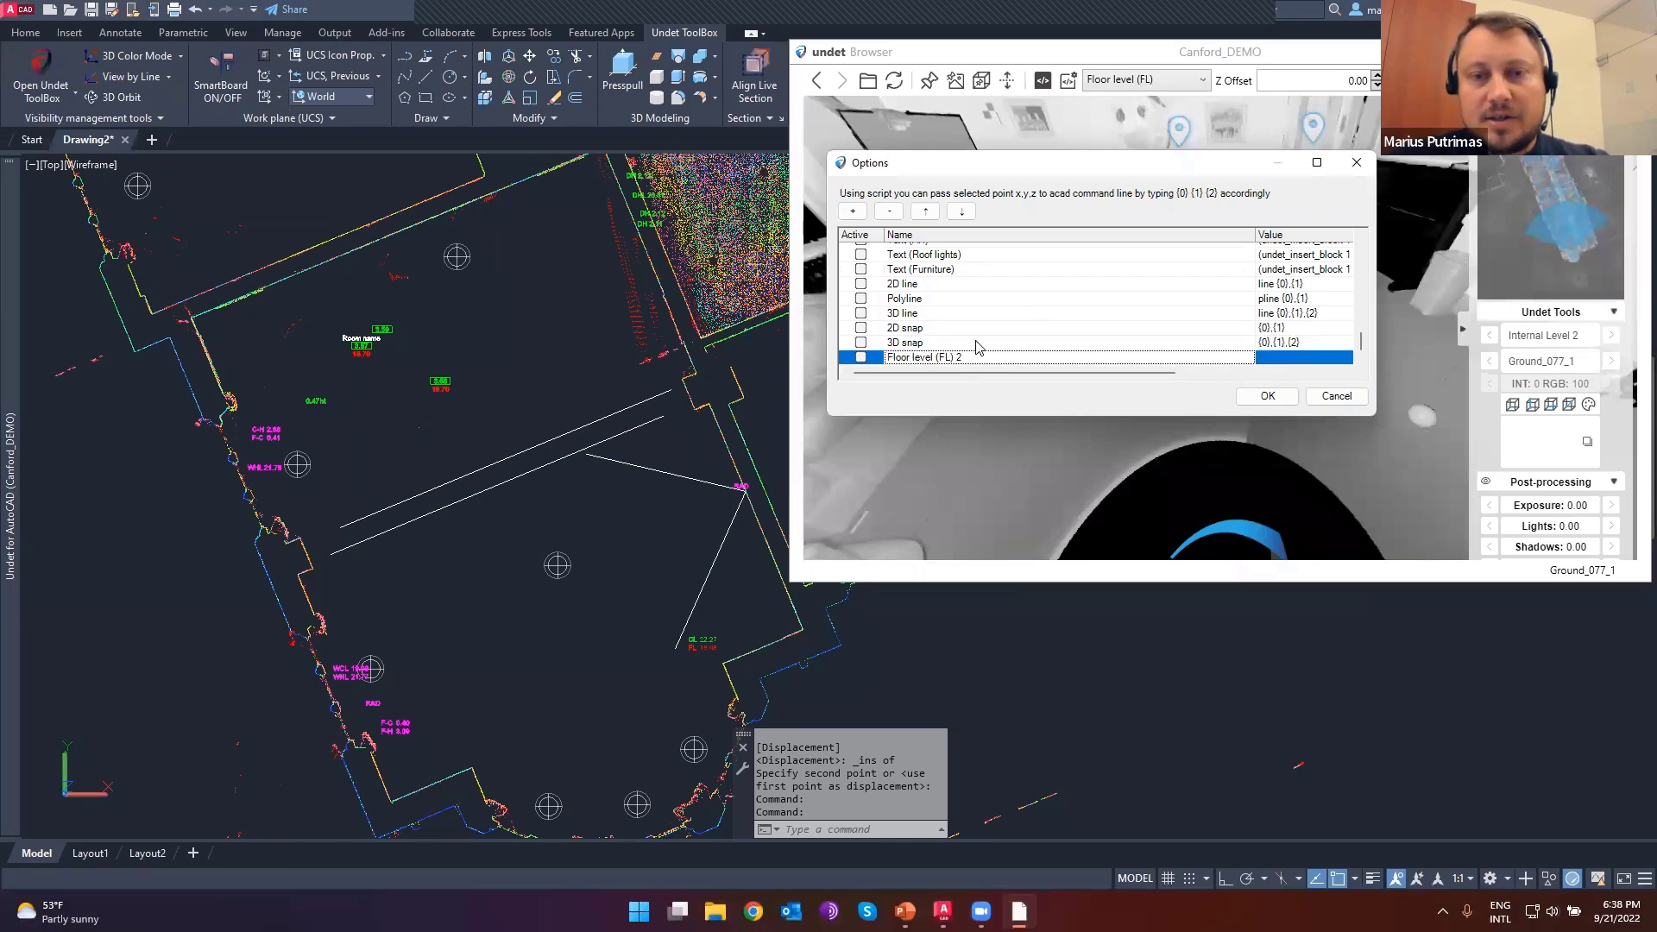
- Copy the full script value of the original Floor level (FL) entry
scroll(988, 337, "up", 5)
scroll(992, 332, "up", 5)
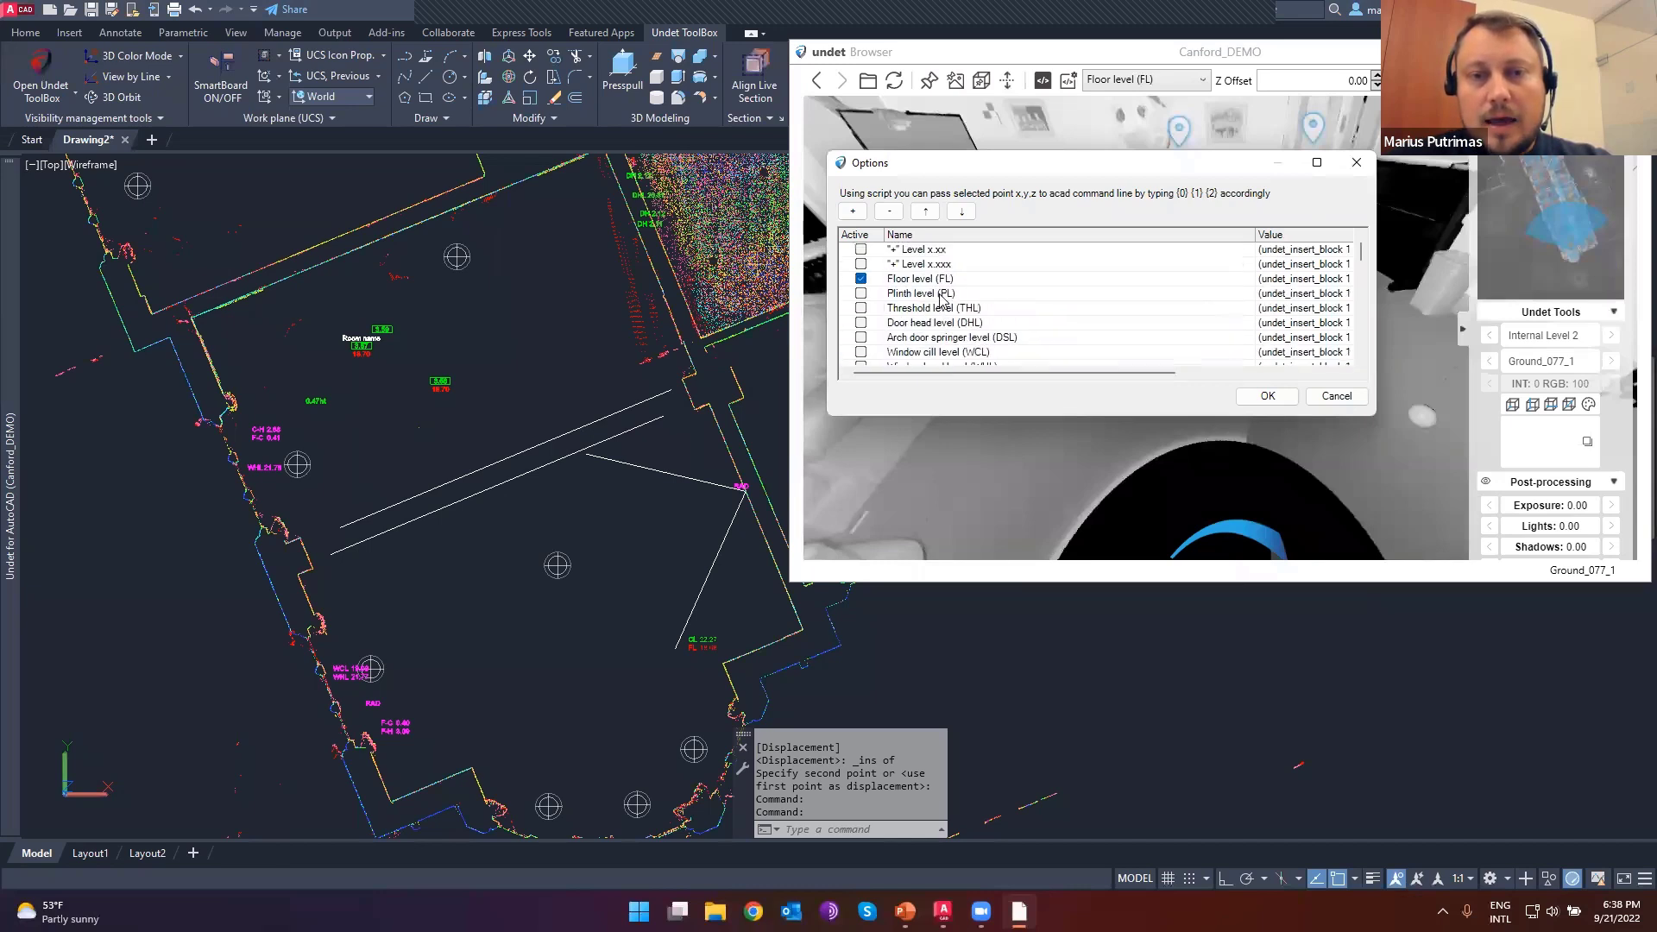
left_click(923, 278)
left_click_drag(1035, 373, 1196, 374)
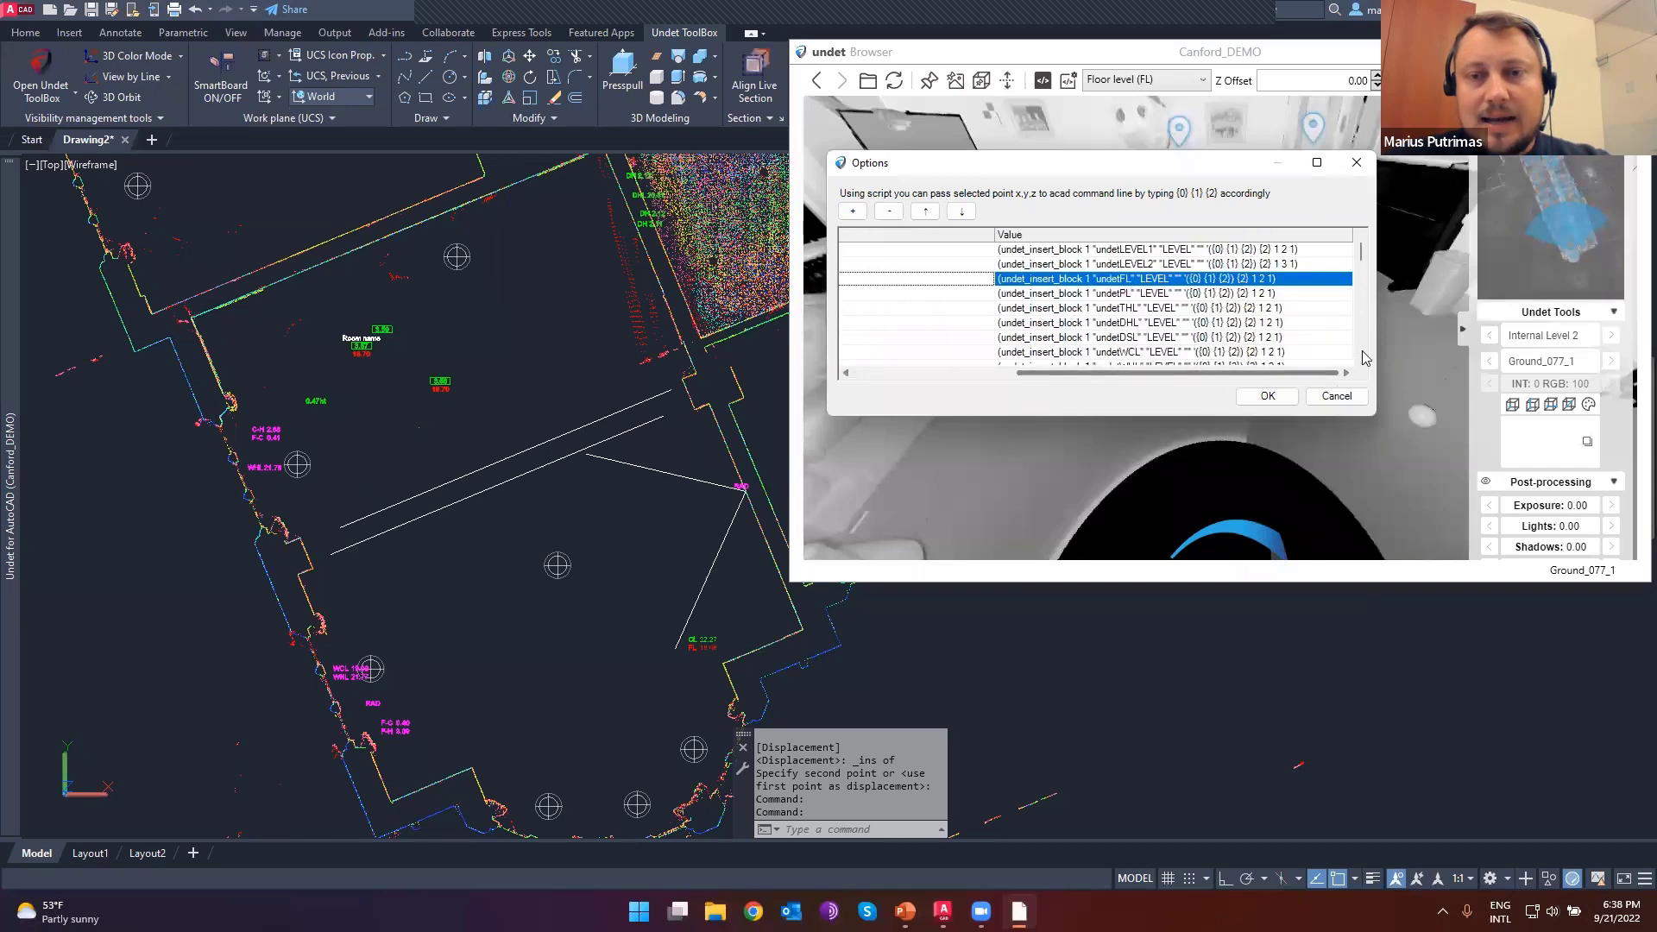
left_click(1310, 277)
left_click_drag(1310, 278, 359, 216)
key("ctrl+c")
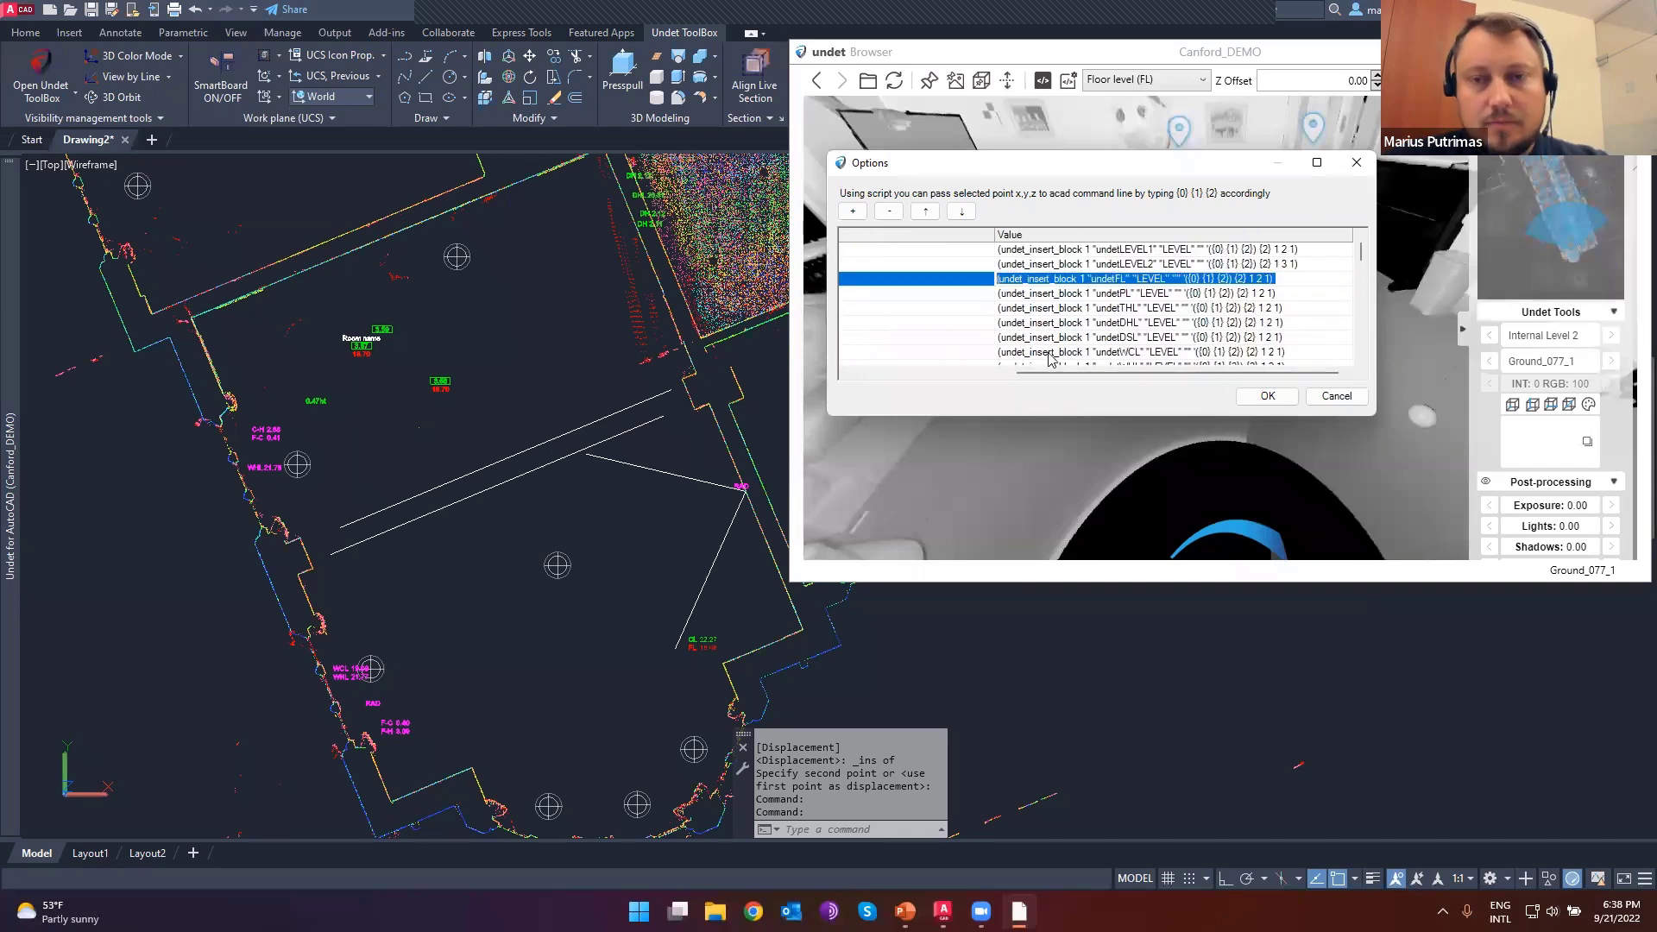
- Paste the copied undet_insert_block command as the value of the Floor level (FL) 2 entry
left_click(931, 278)
scroll(930, 339, "down", 2)
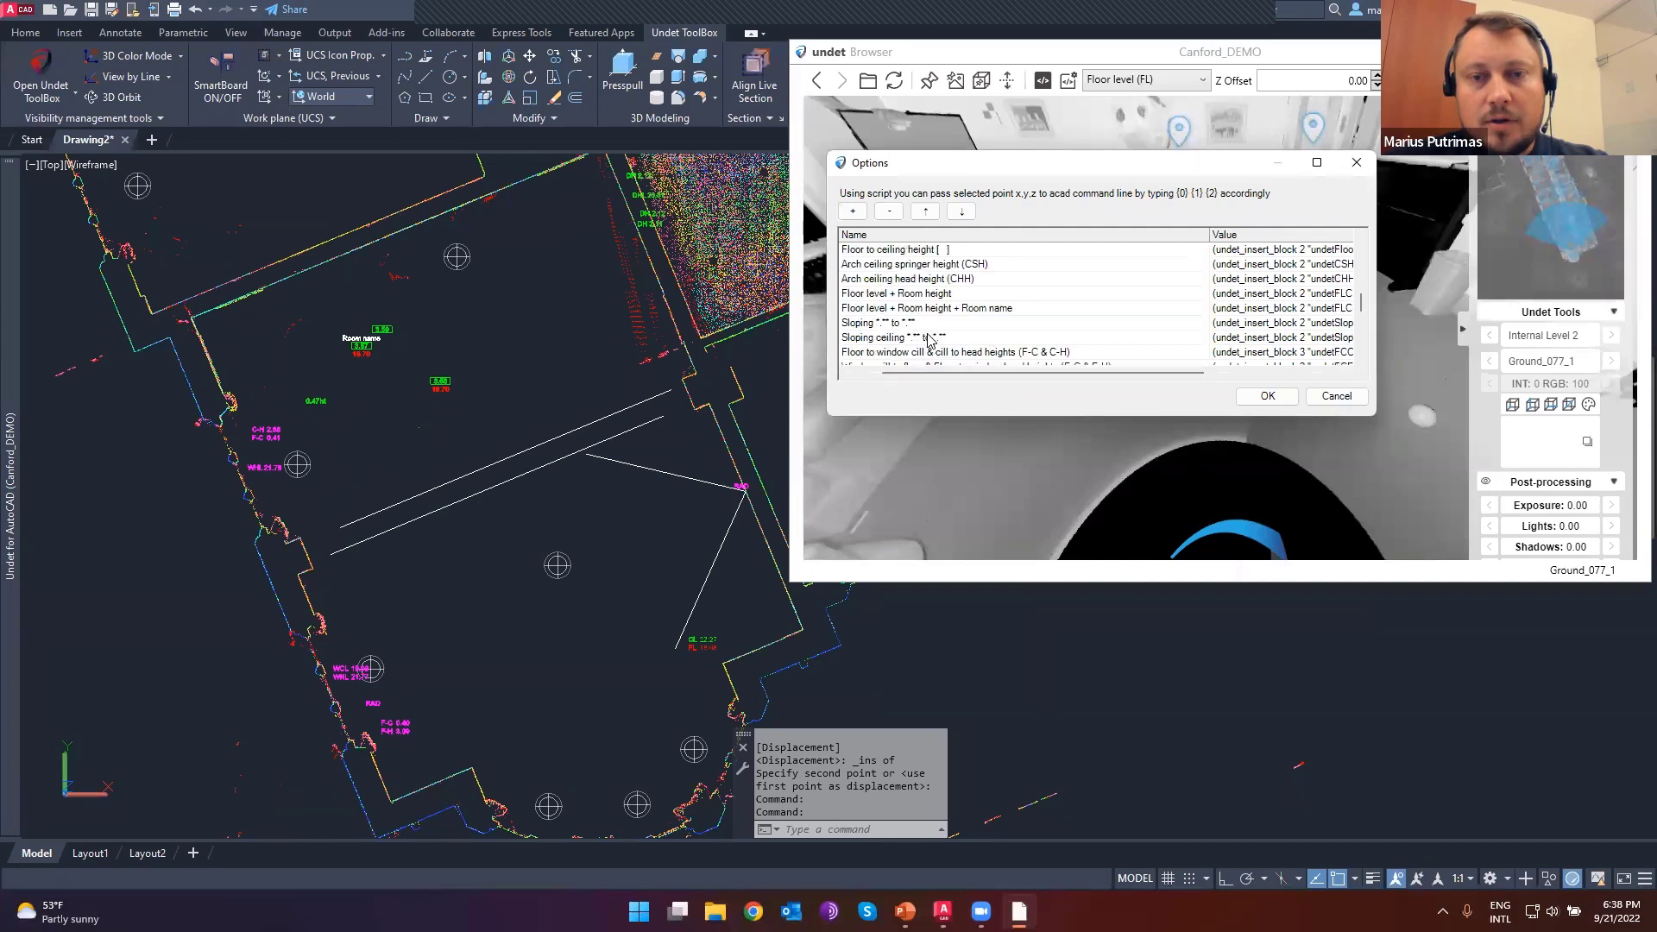
scroll(929, 339, "down", 5)
left_click(938, 350)
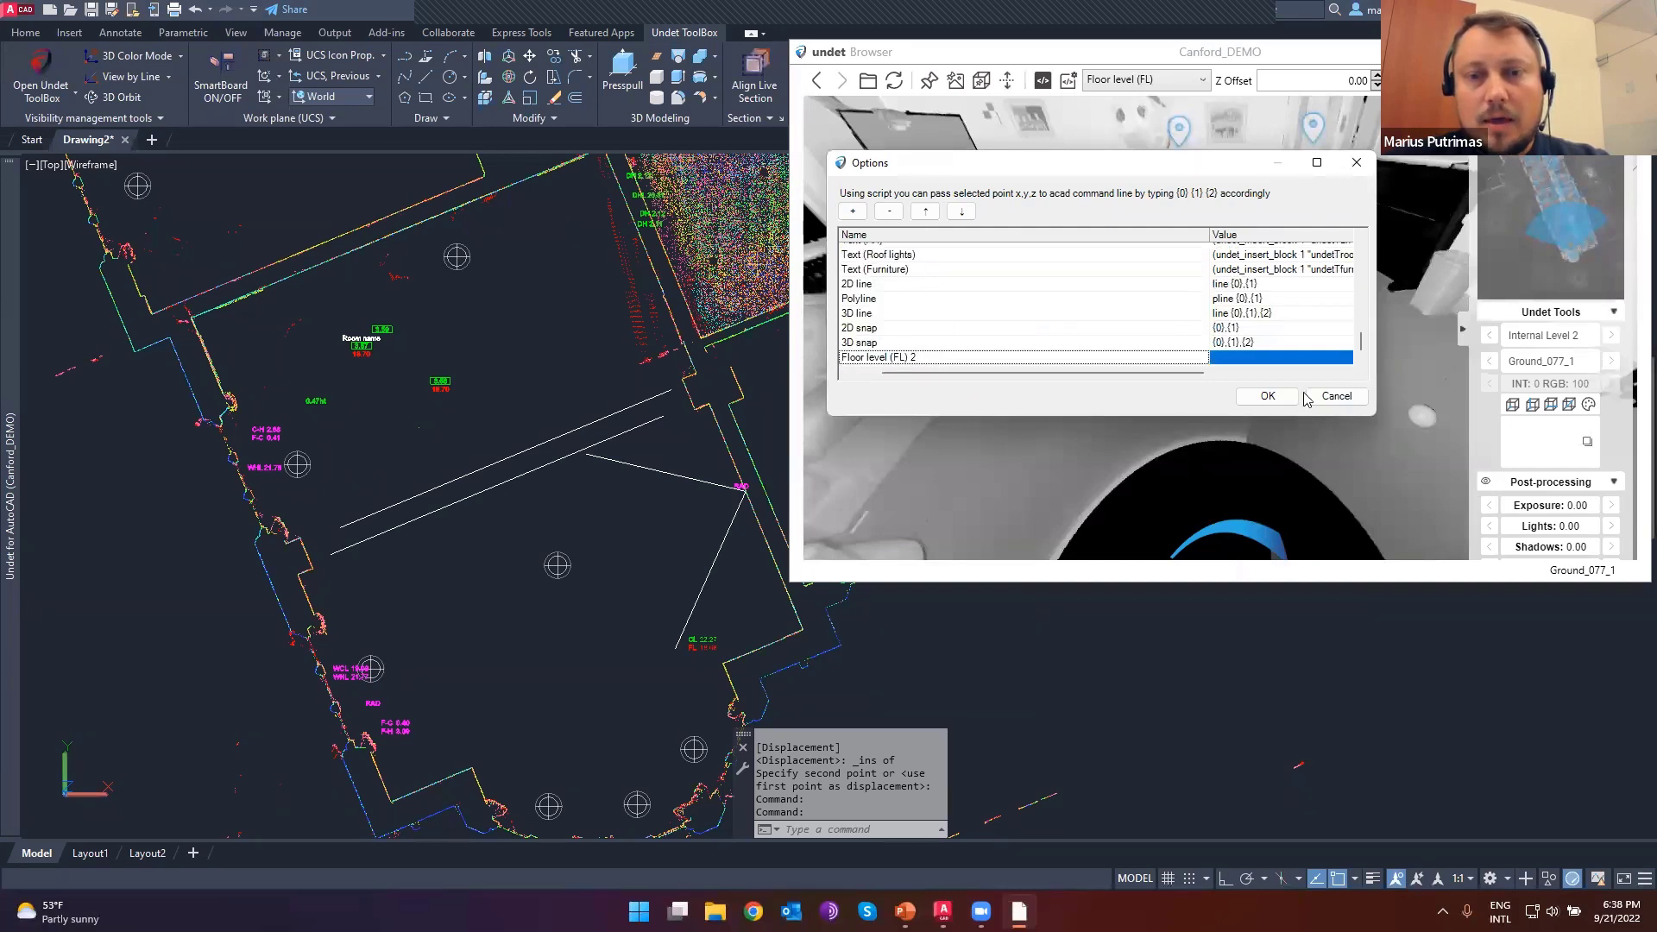
left_click(1265, 358)
key("ctrl+v")
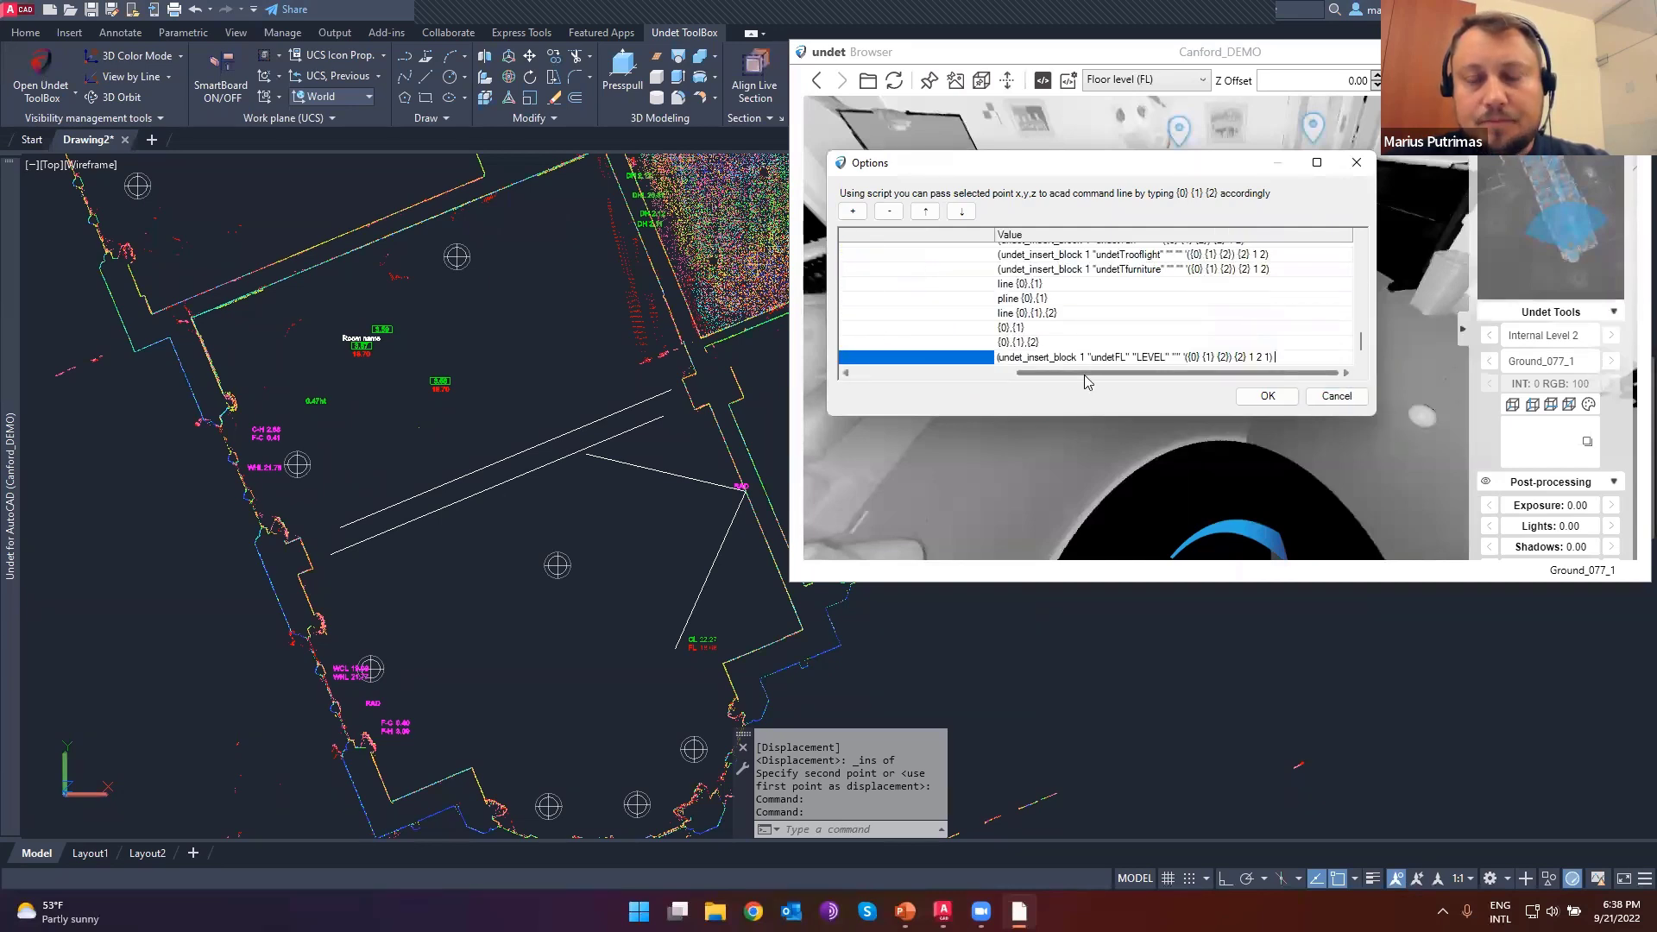
key("Return")
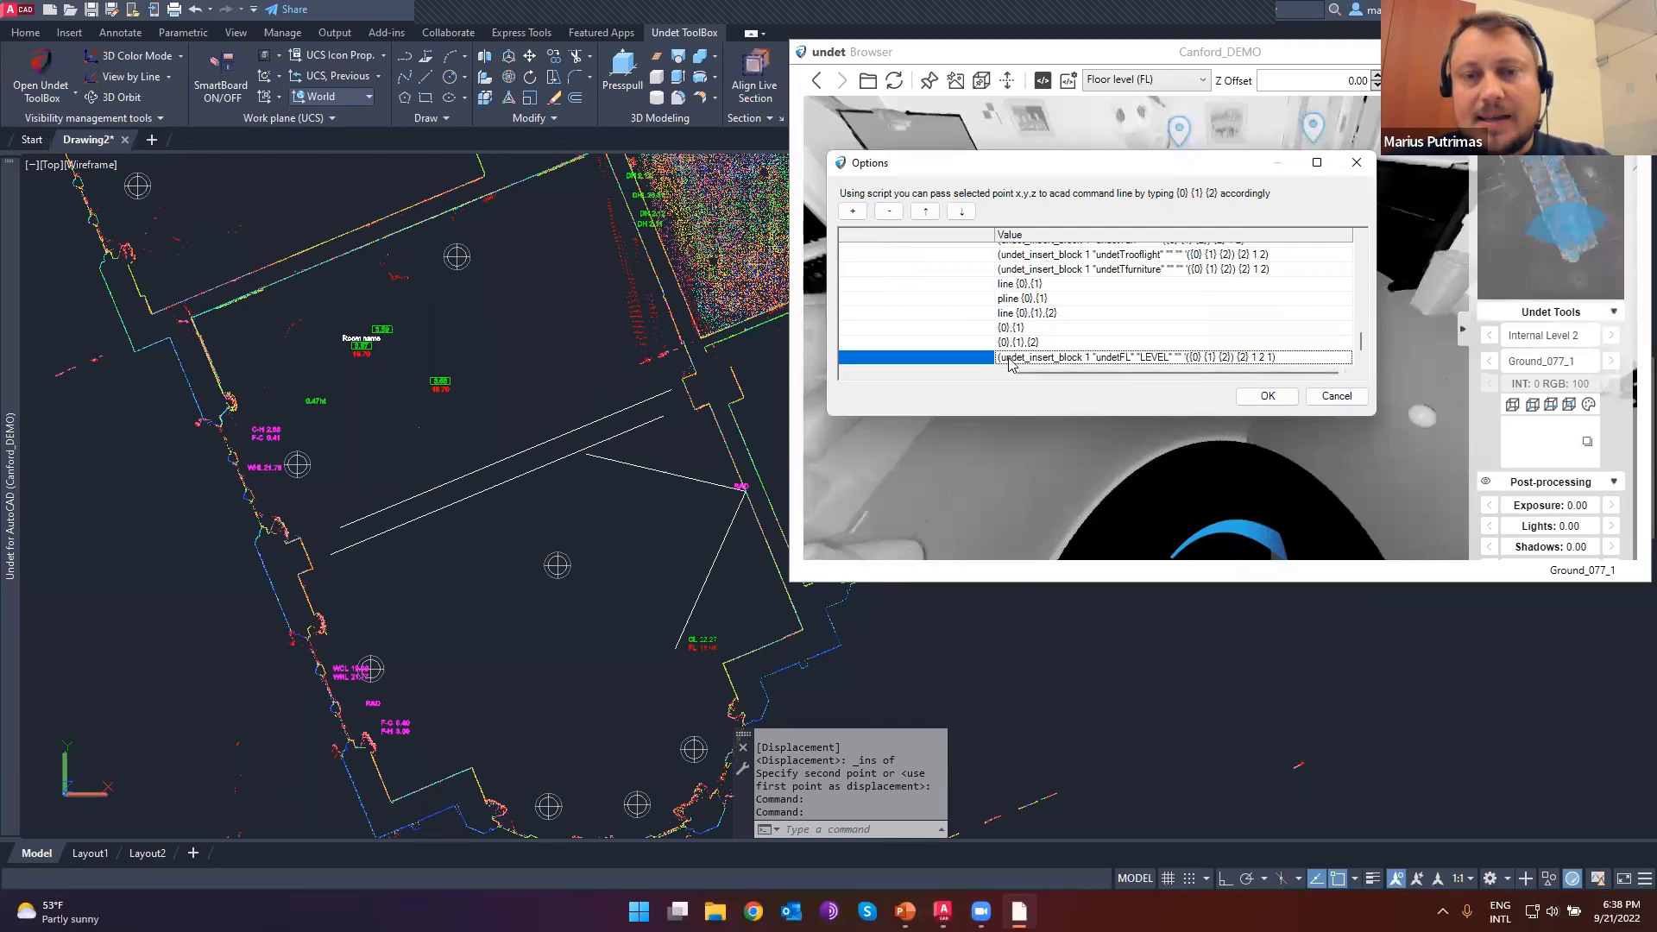
- Change the block name in the new entry's script to undetFL2 and save the script settings
left_click(1110, 357)
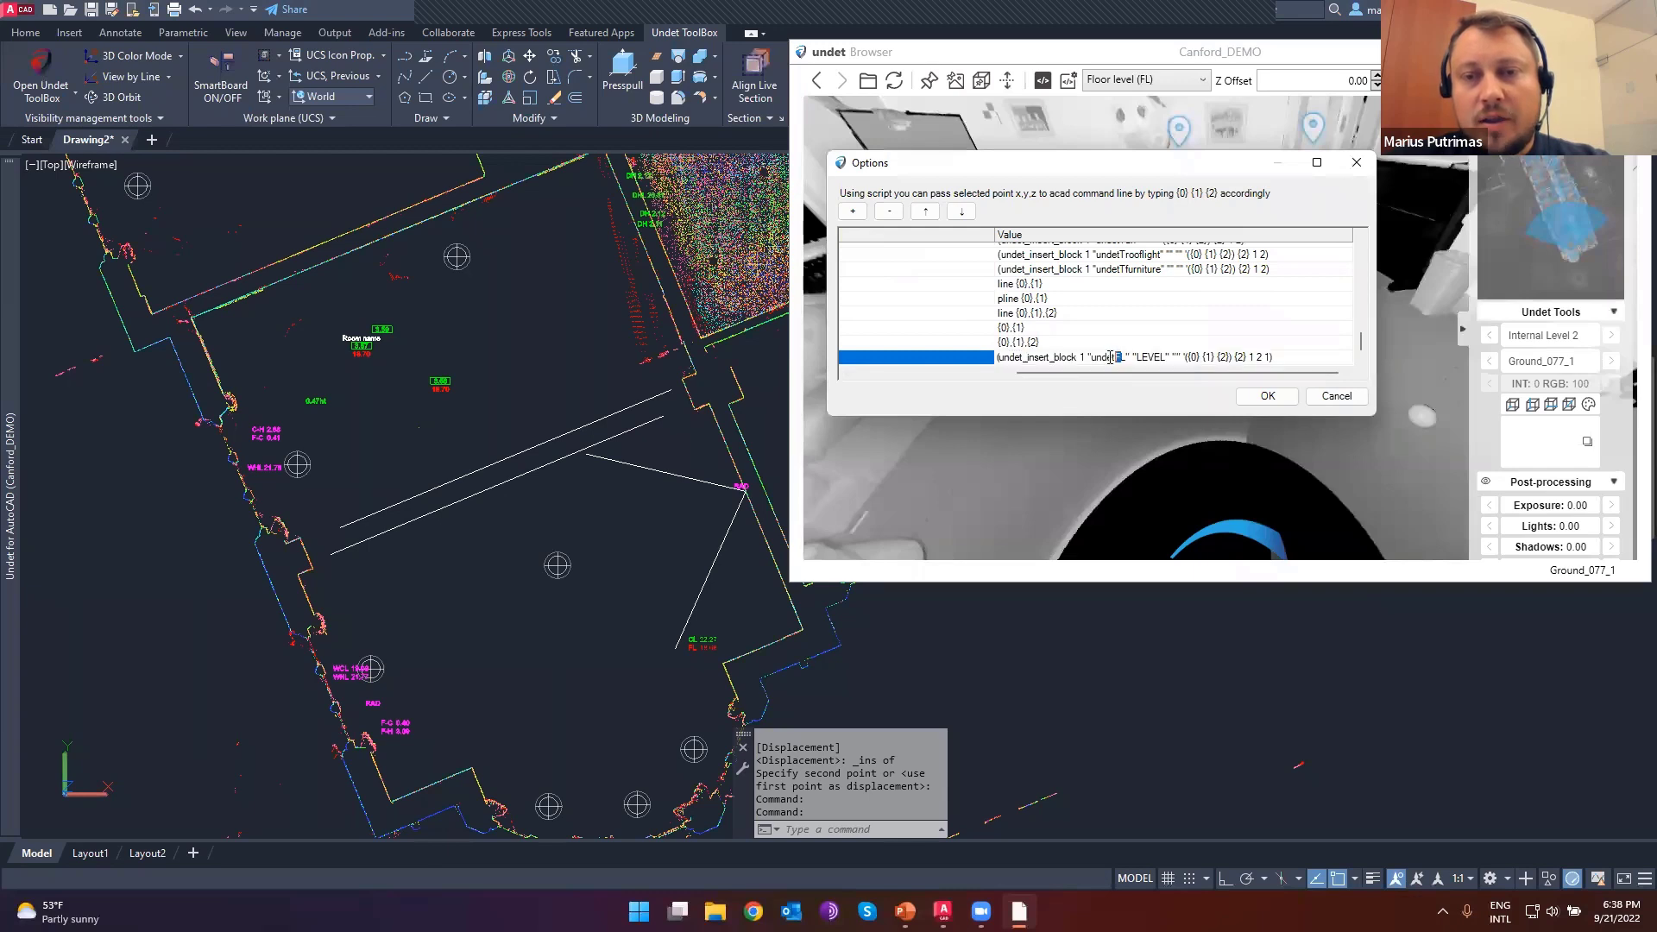
left_click(1121, 357)
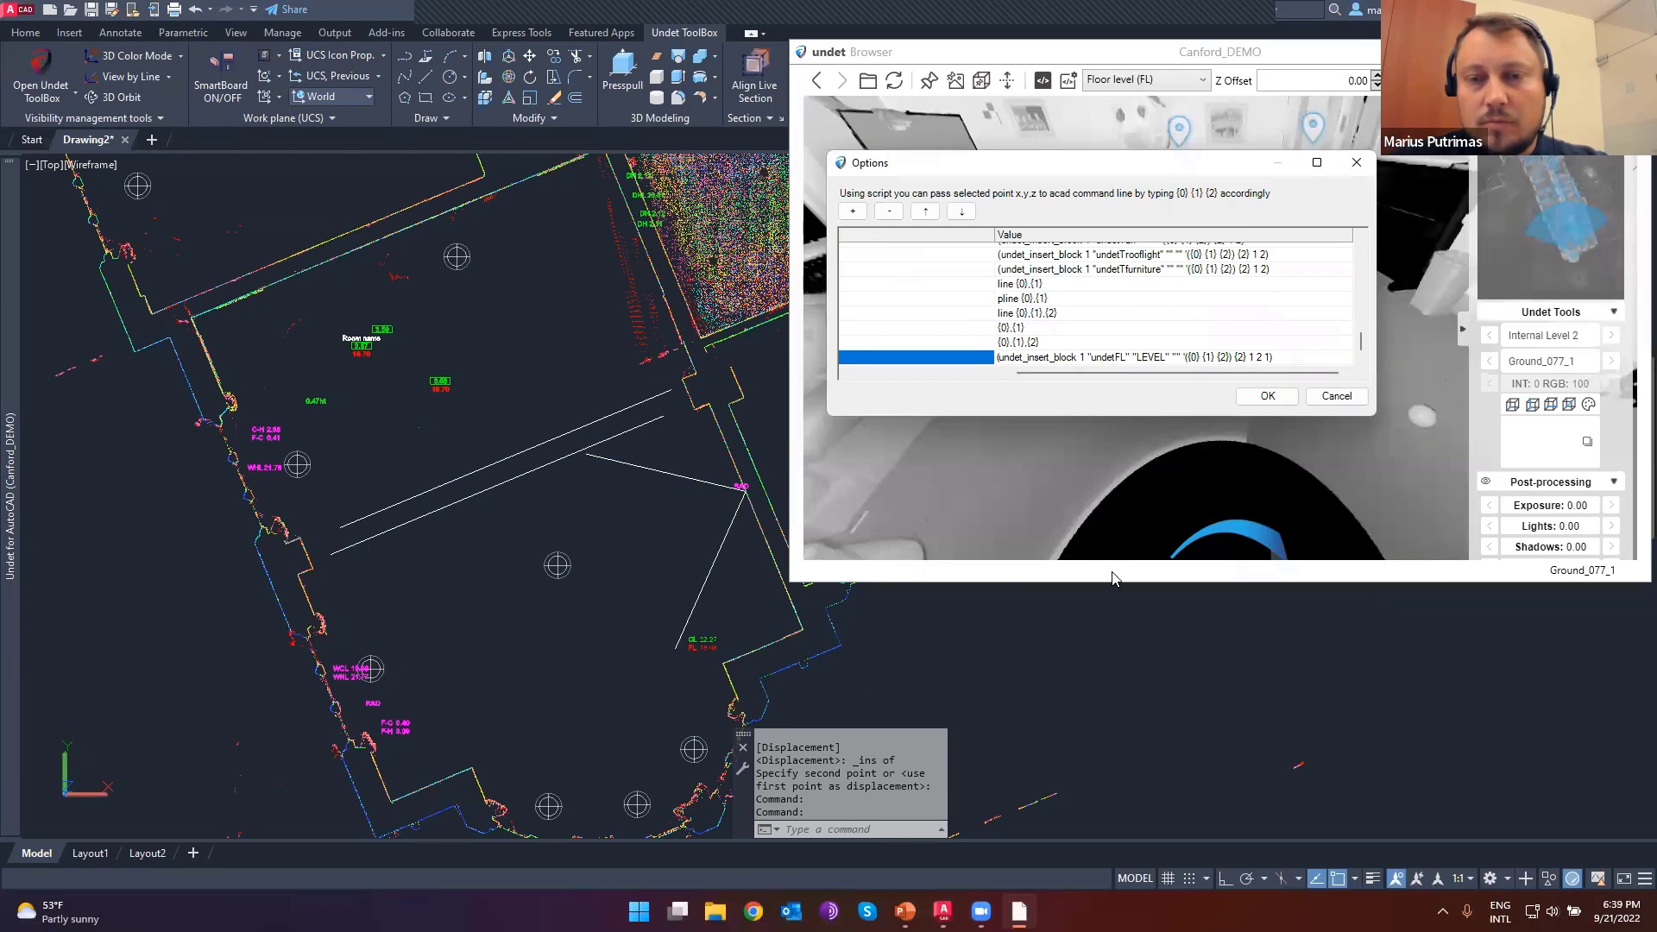
type("2")
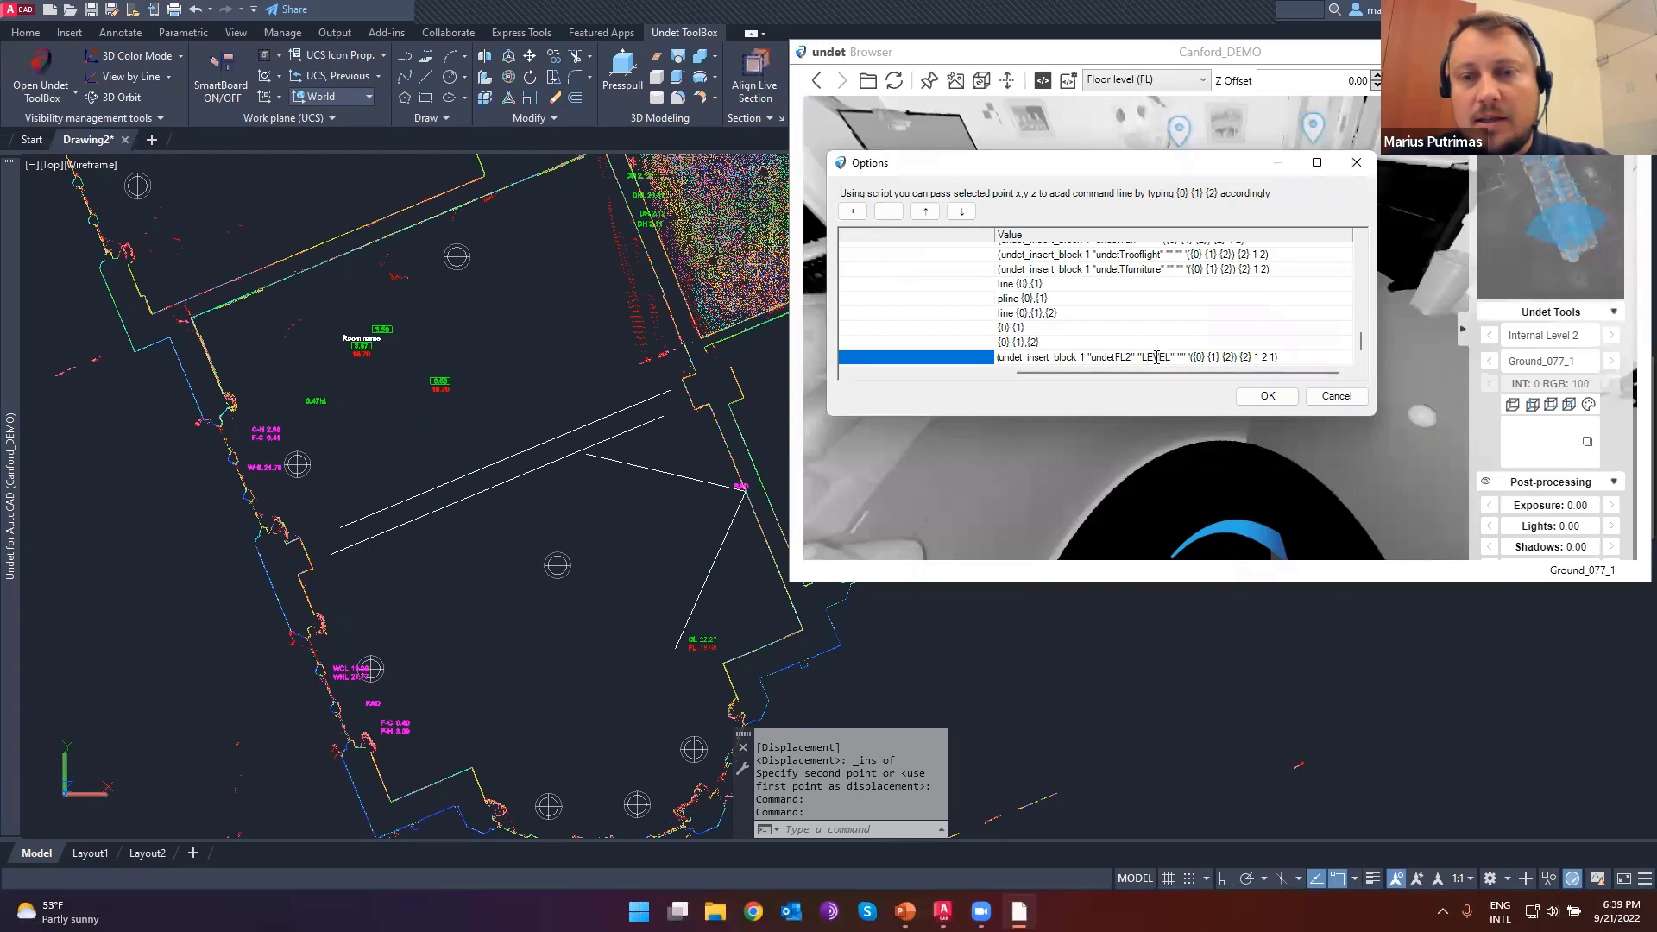
left_click_drag(1296, 359, 971, 361)
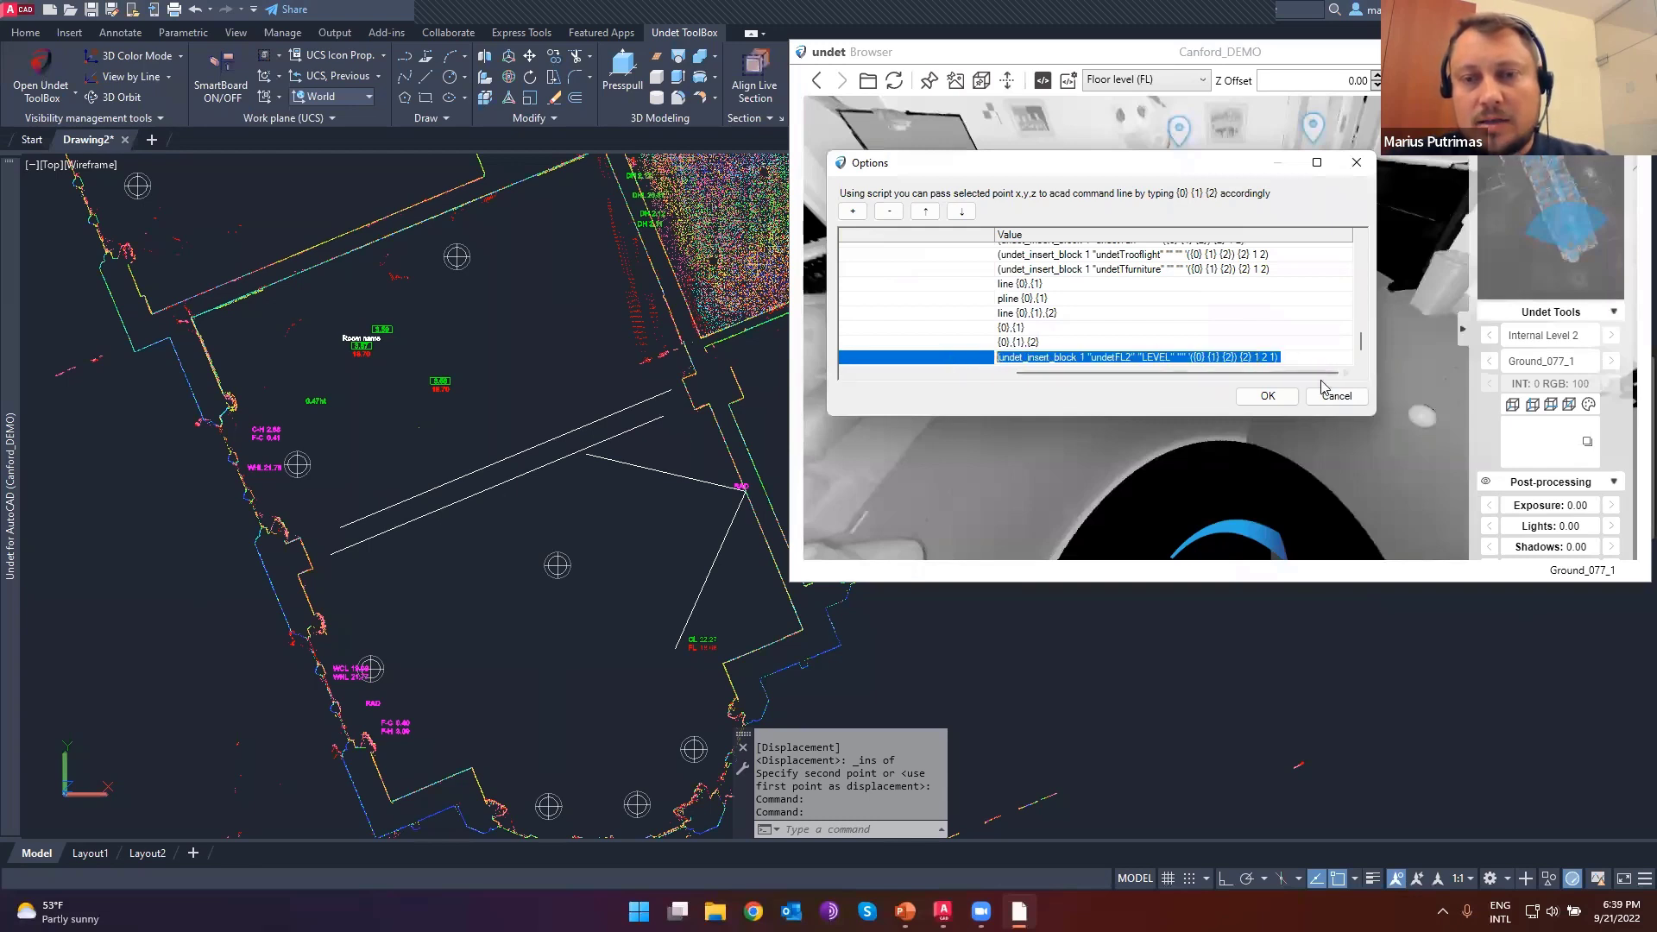
left_click(1305, 355)
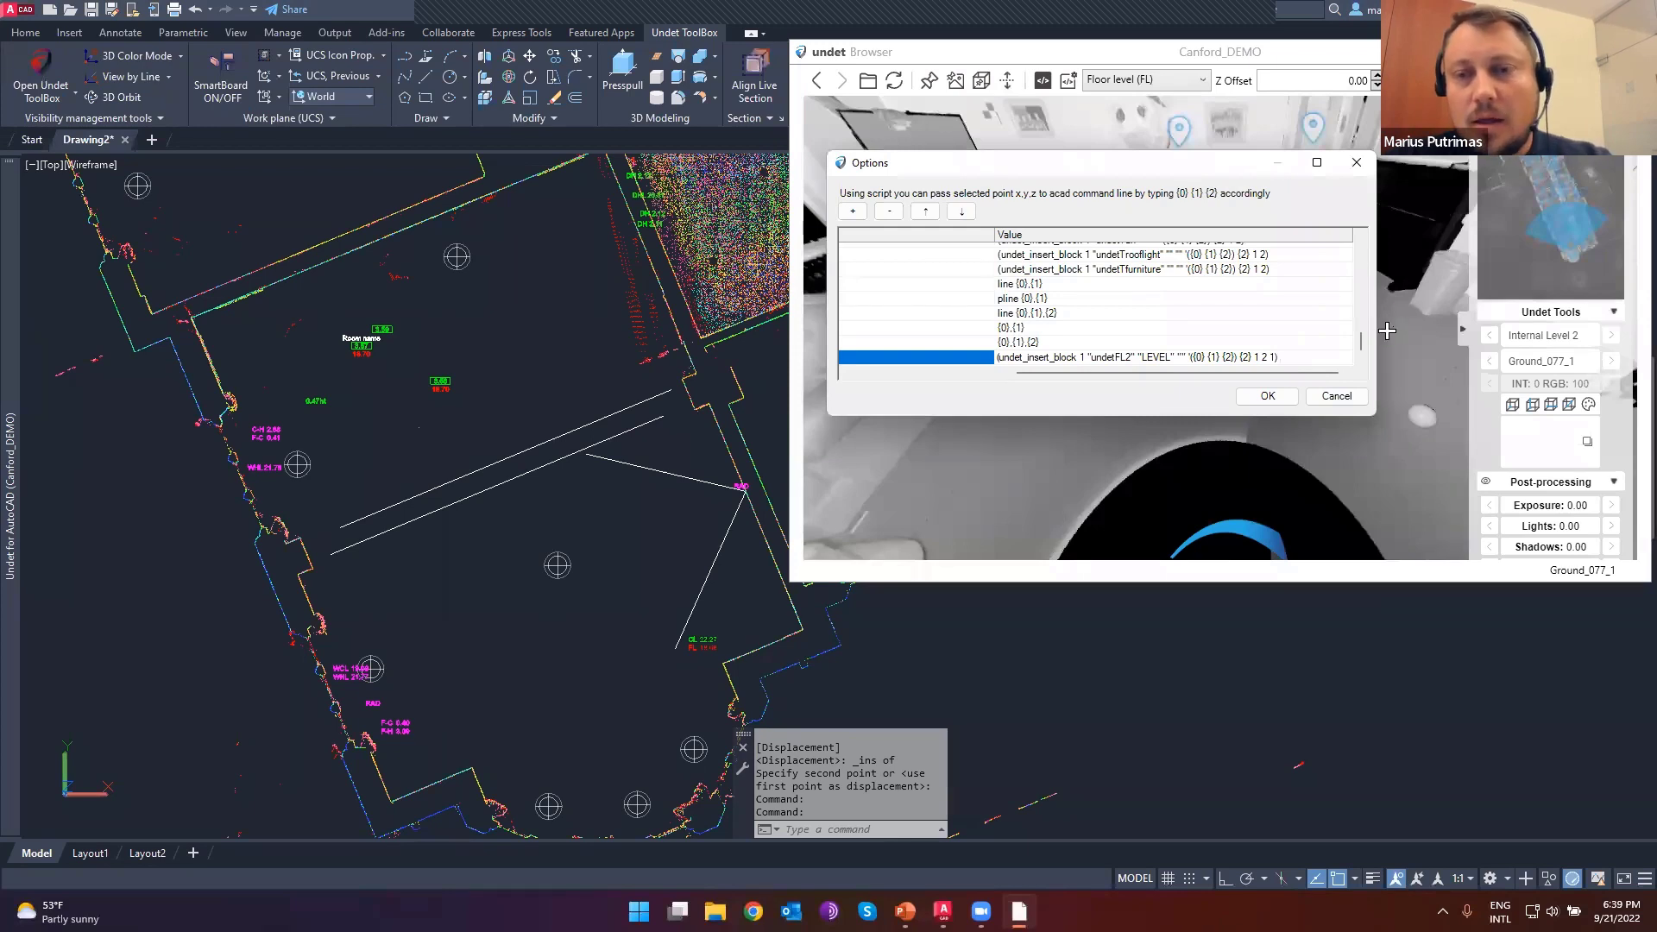
left_click_drag(1118, 373, 1101, 376)
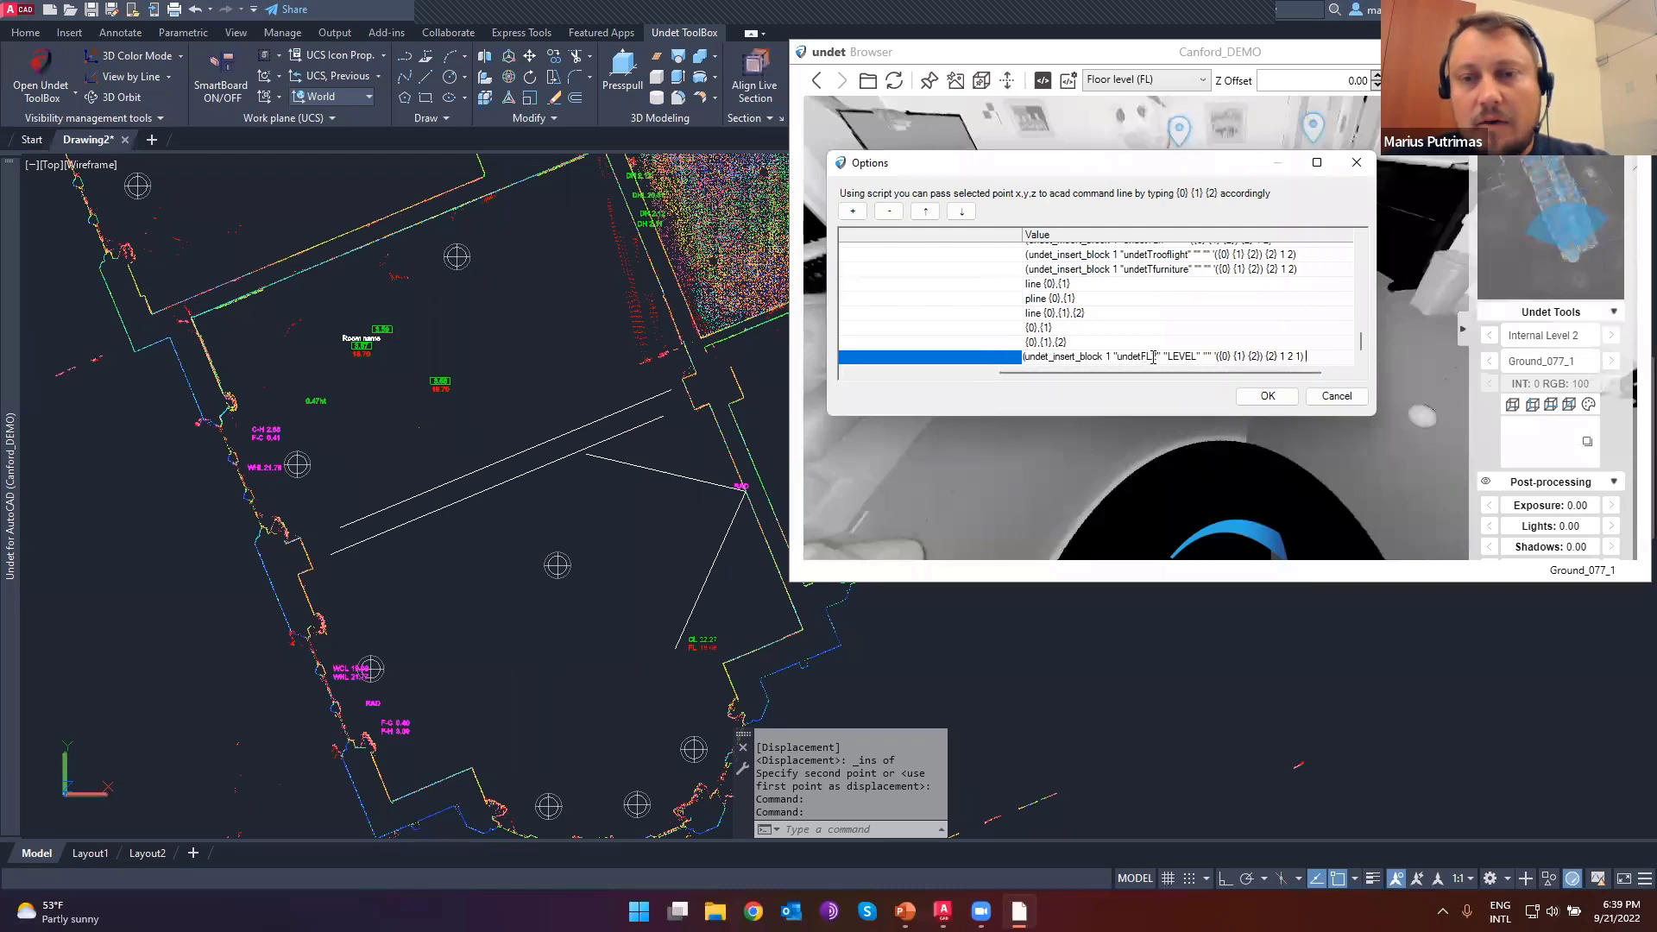
left_click(1268, 396)
left_click(1267, 396)
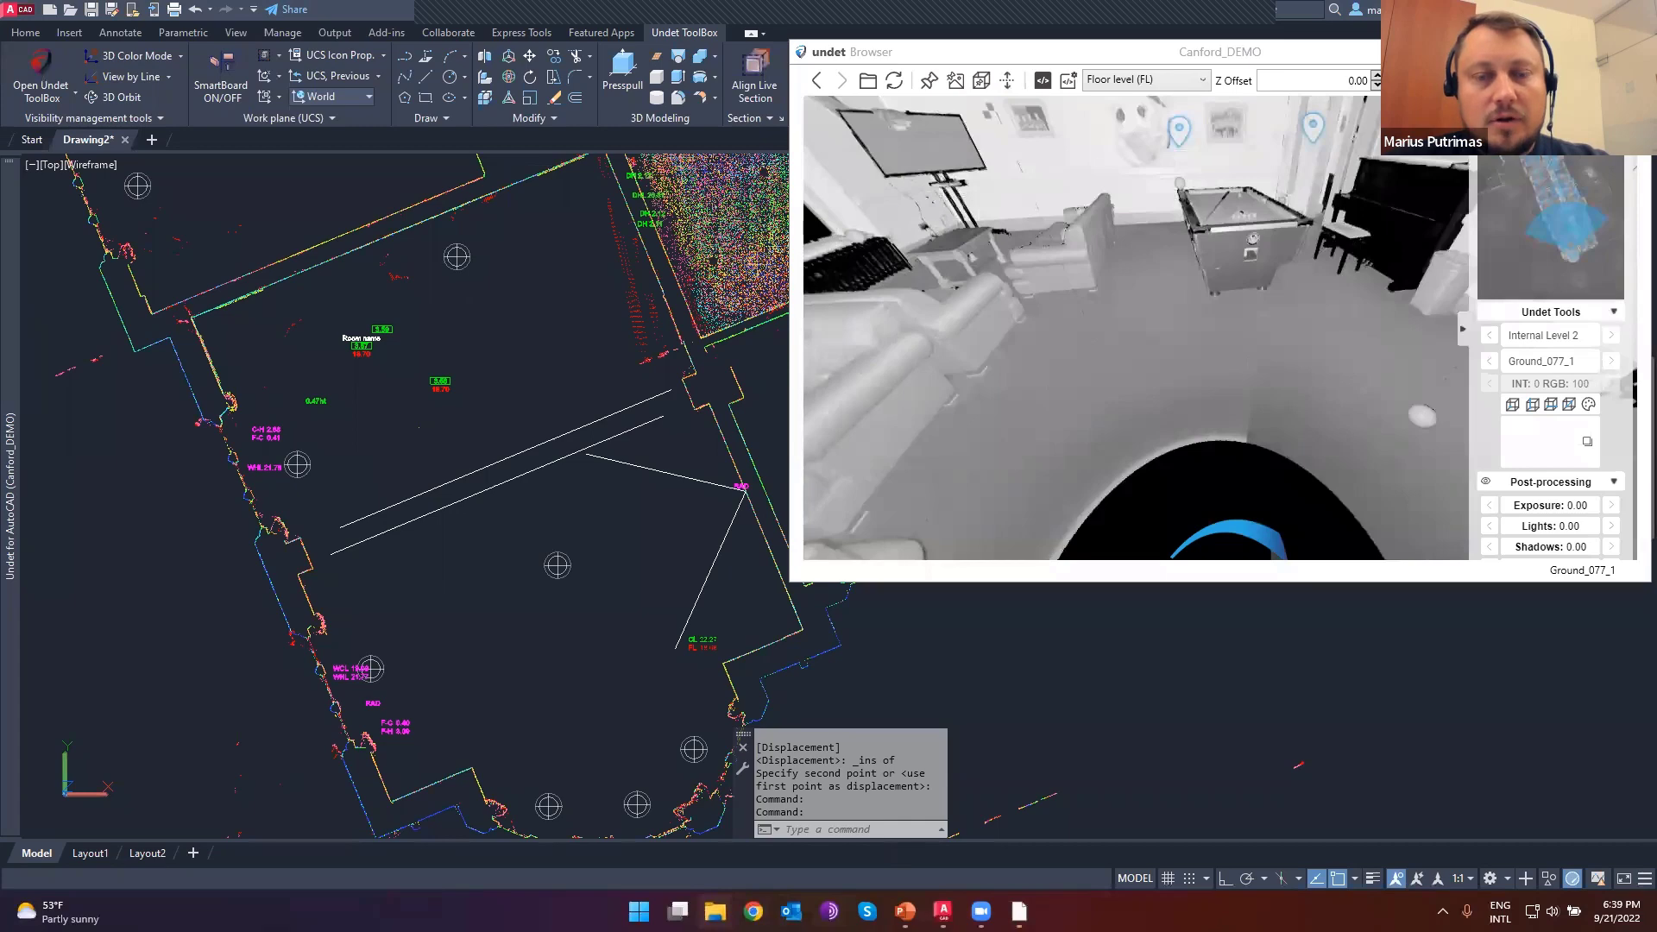
- Switch to File Explorer and open the folder C:\ProgramData\Undet\Undet for AutoCAD
key("super+e")
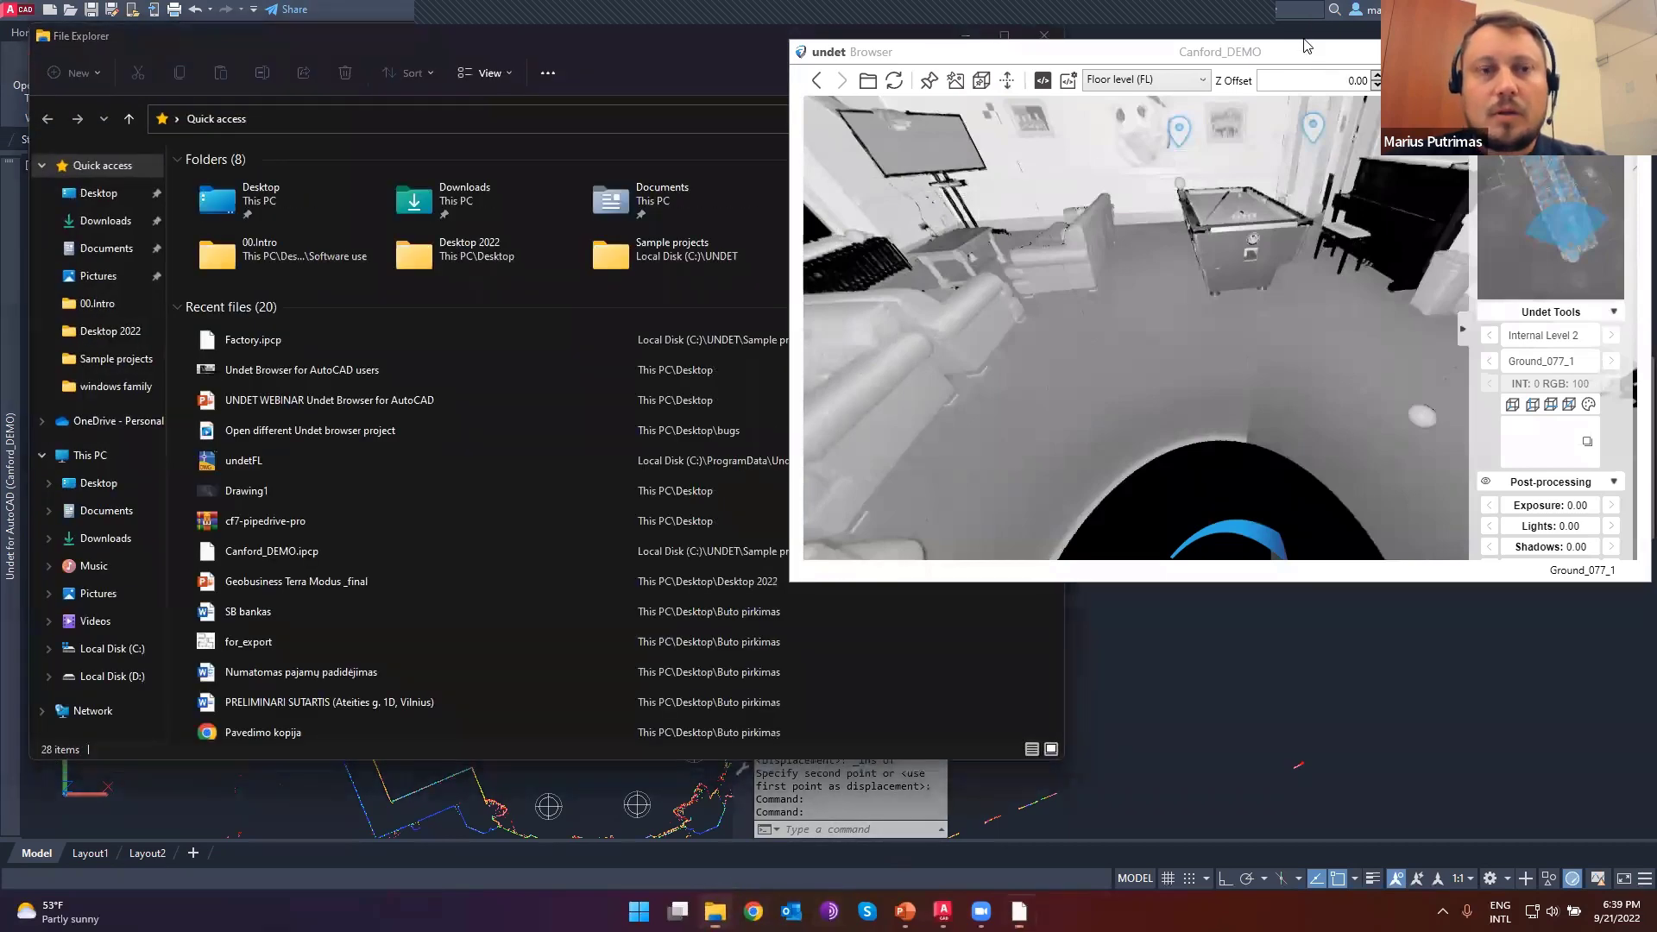
left_click(785, 51)
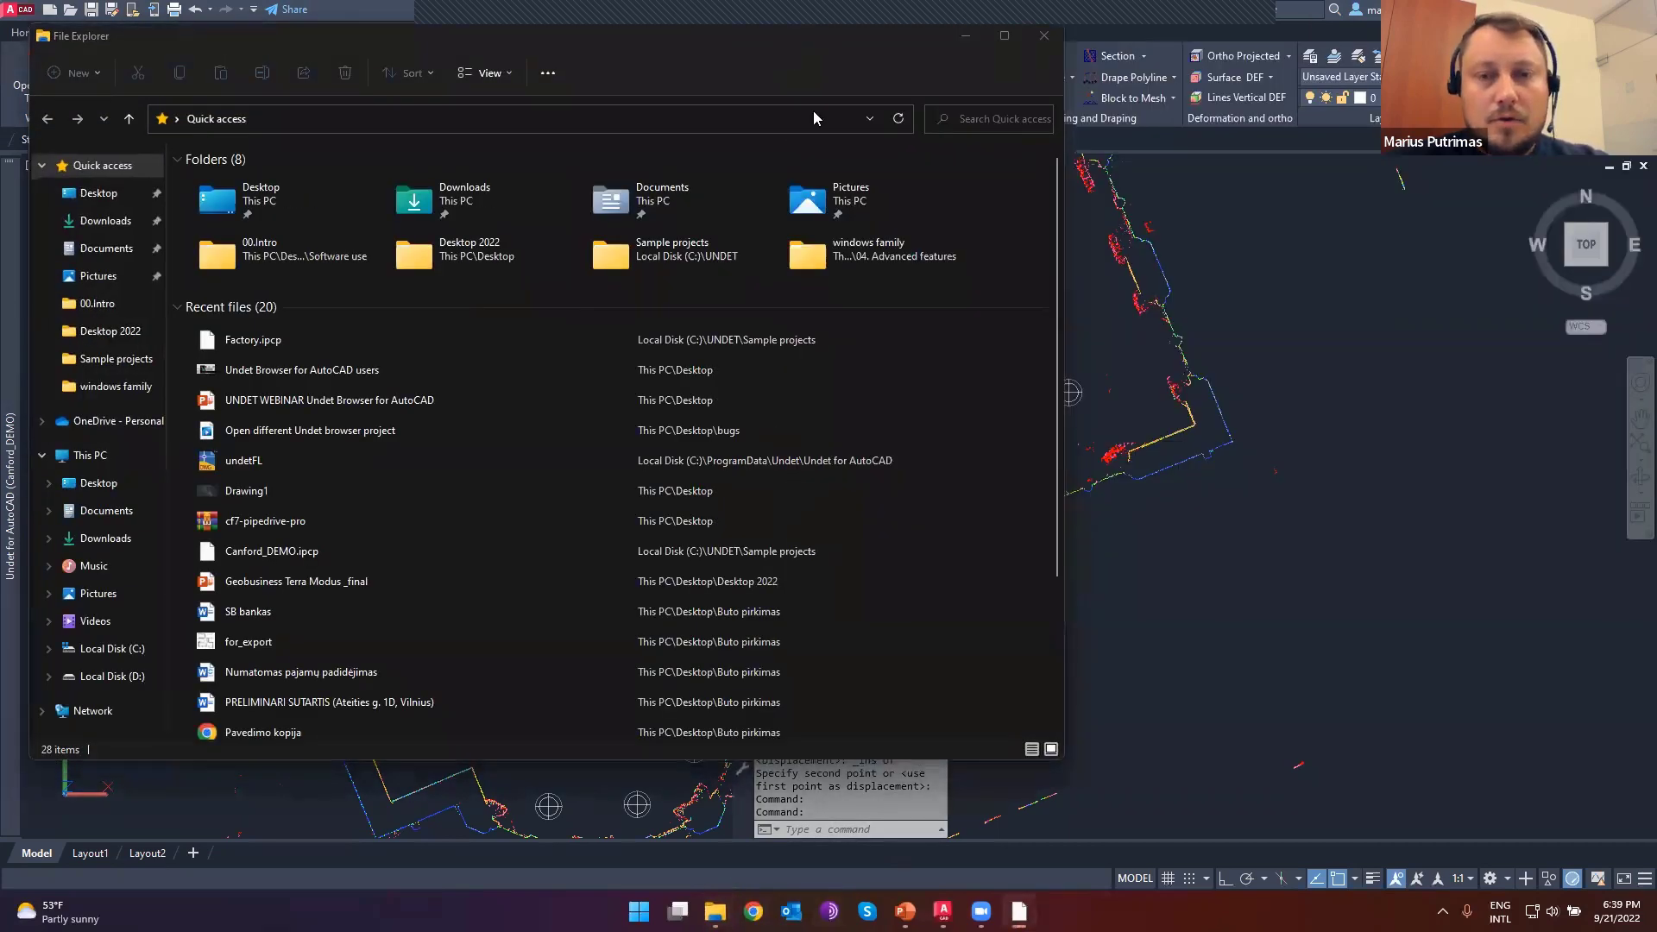
left_click_drag(218, 54, 698, 121)
left_click(593, 716)
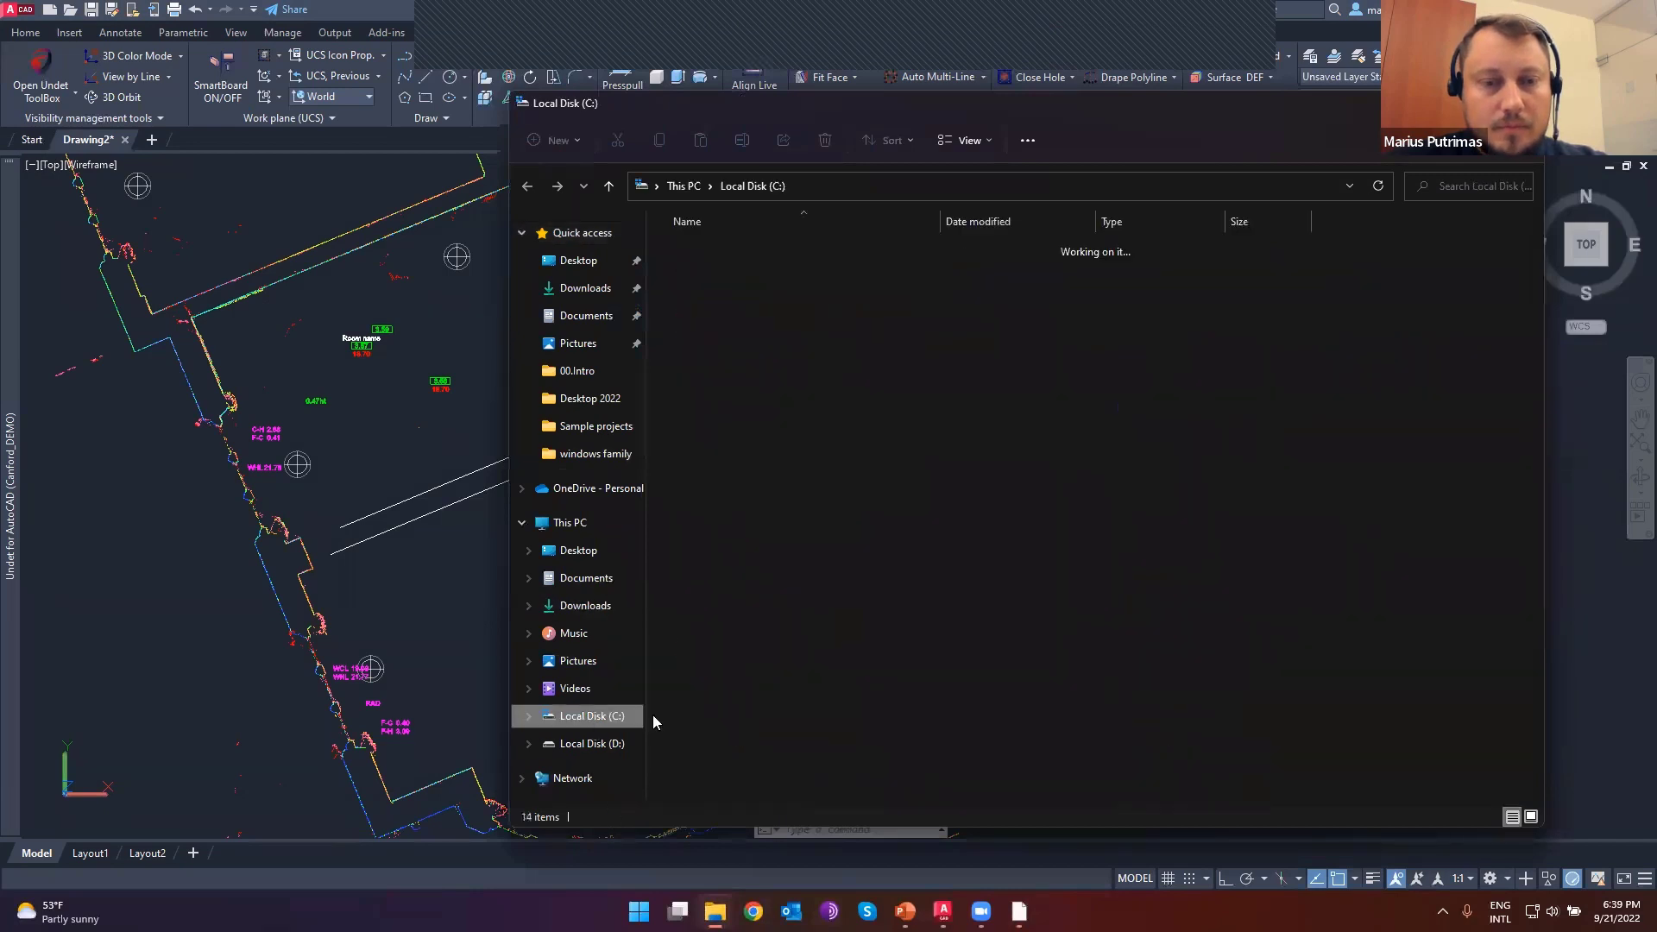
double_click(746, 516)
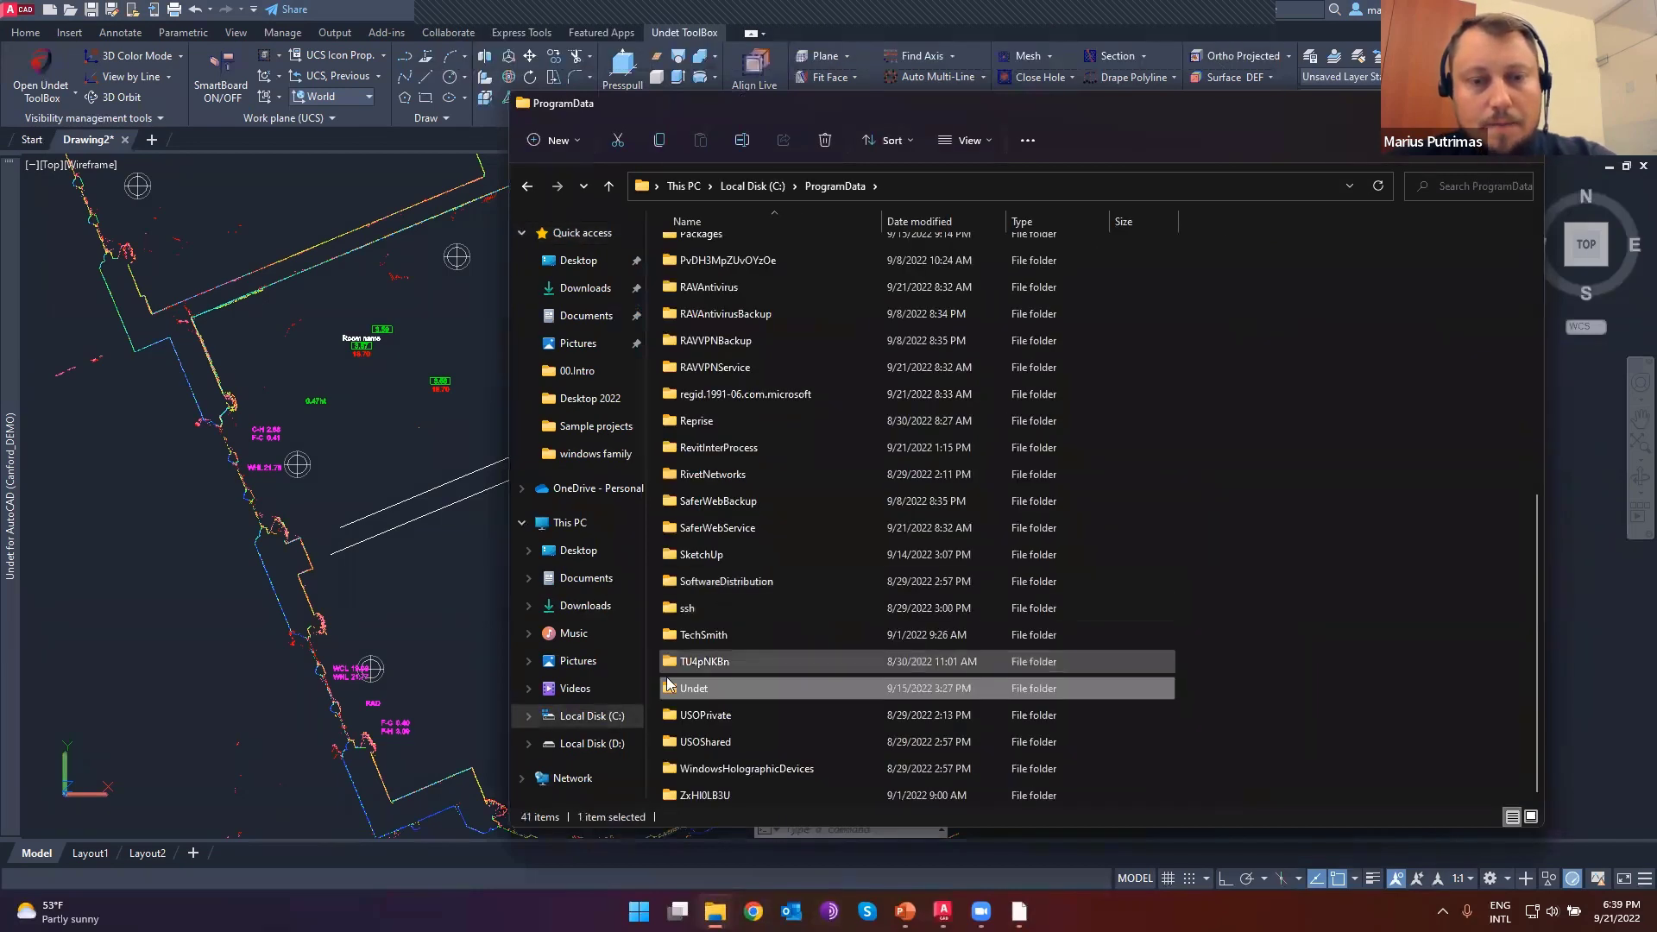
double_click(705, 684)
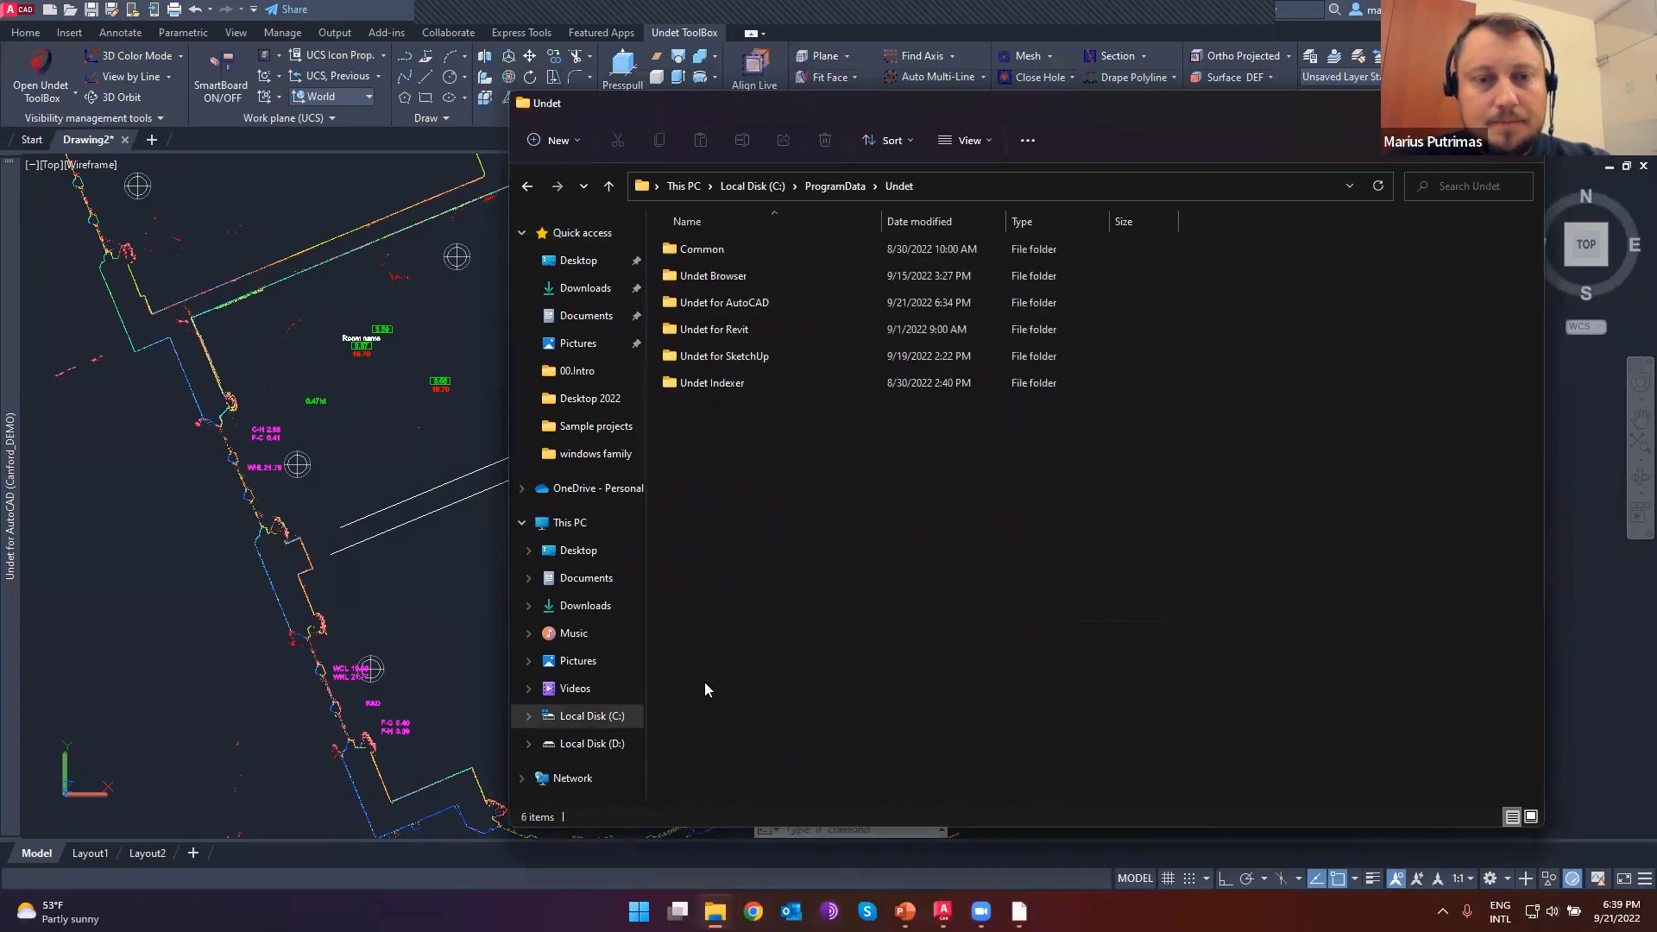
double_click(740, 304)
- Duplicate the undetFL DWG file within the Undet for AutoCAD folder
scroll(1026, 569, "down", 20)
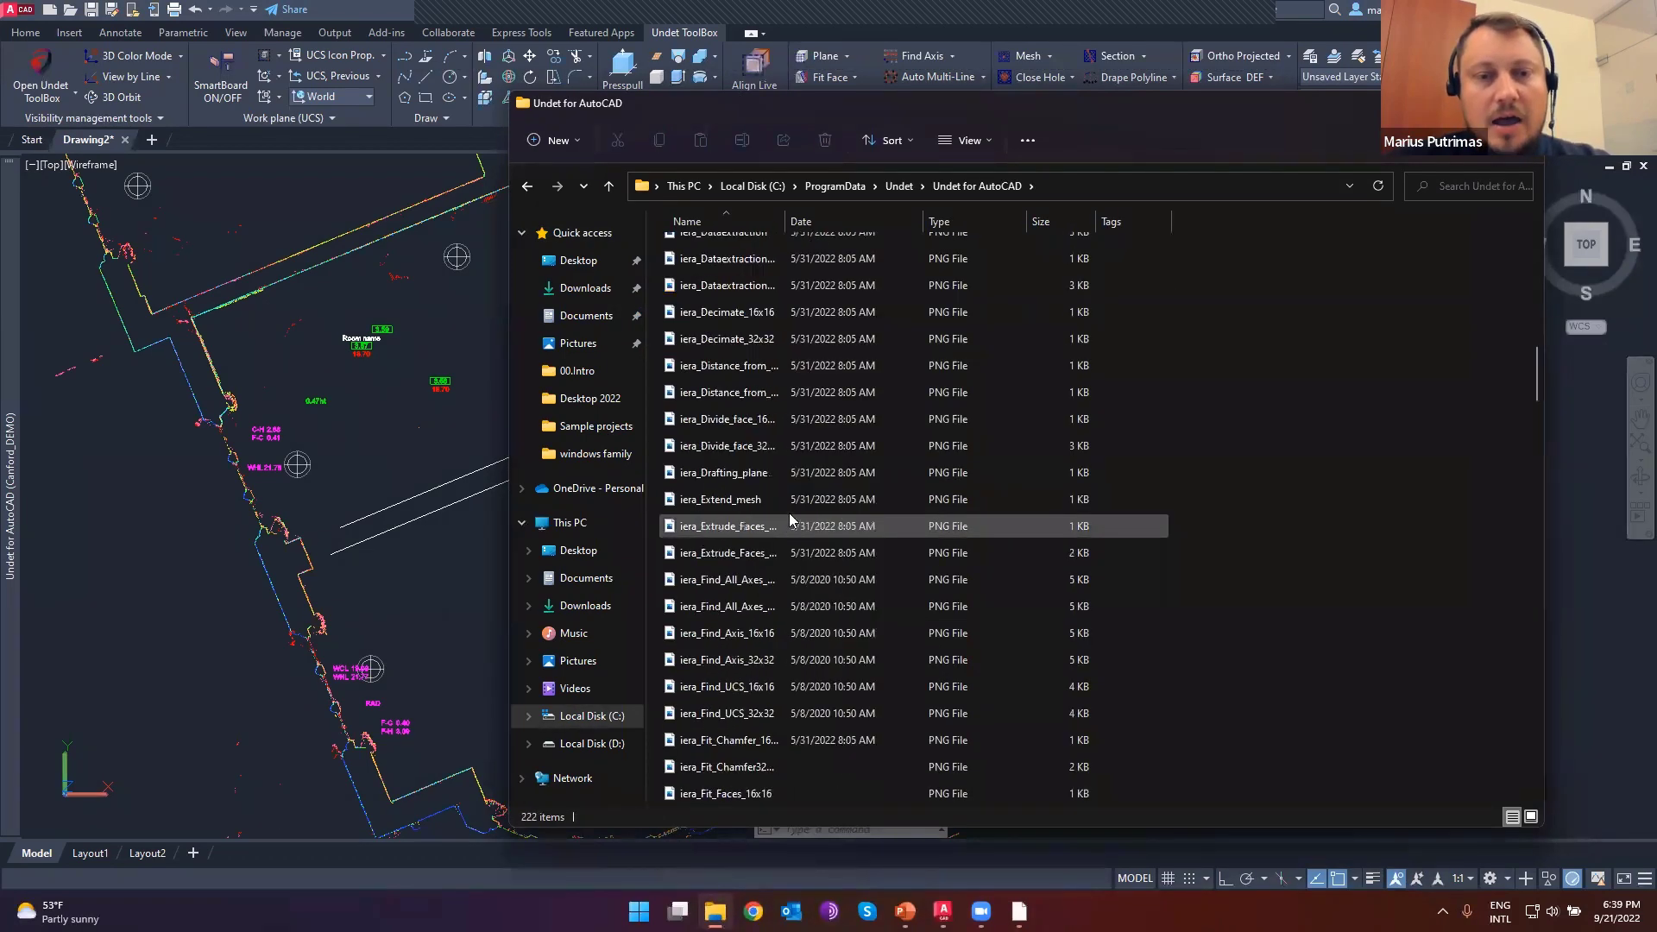
scroll(787, 527, "down", 5)
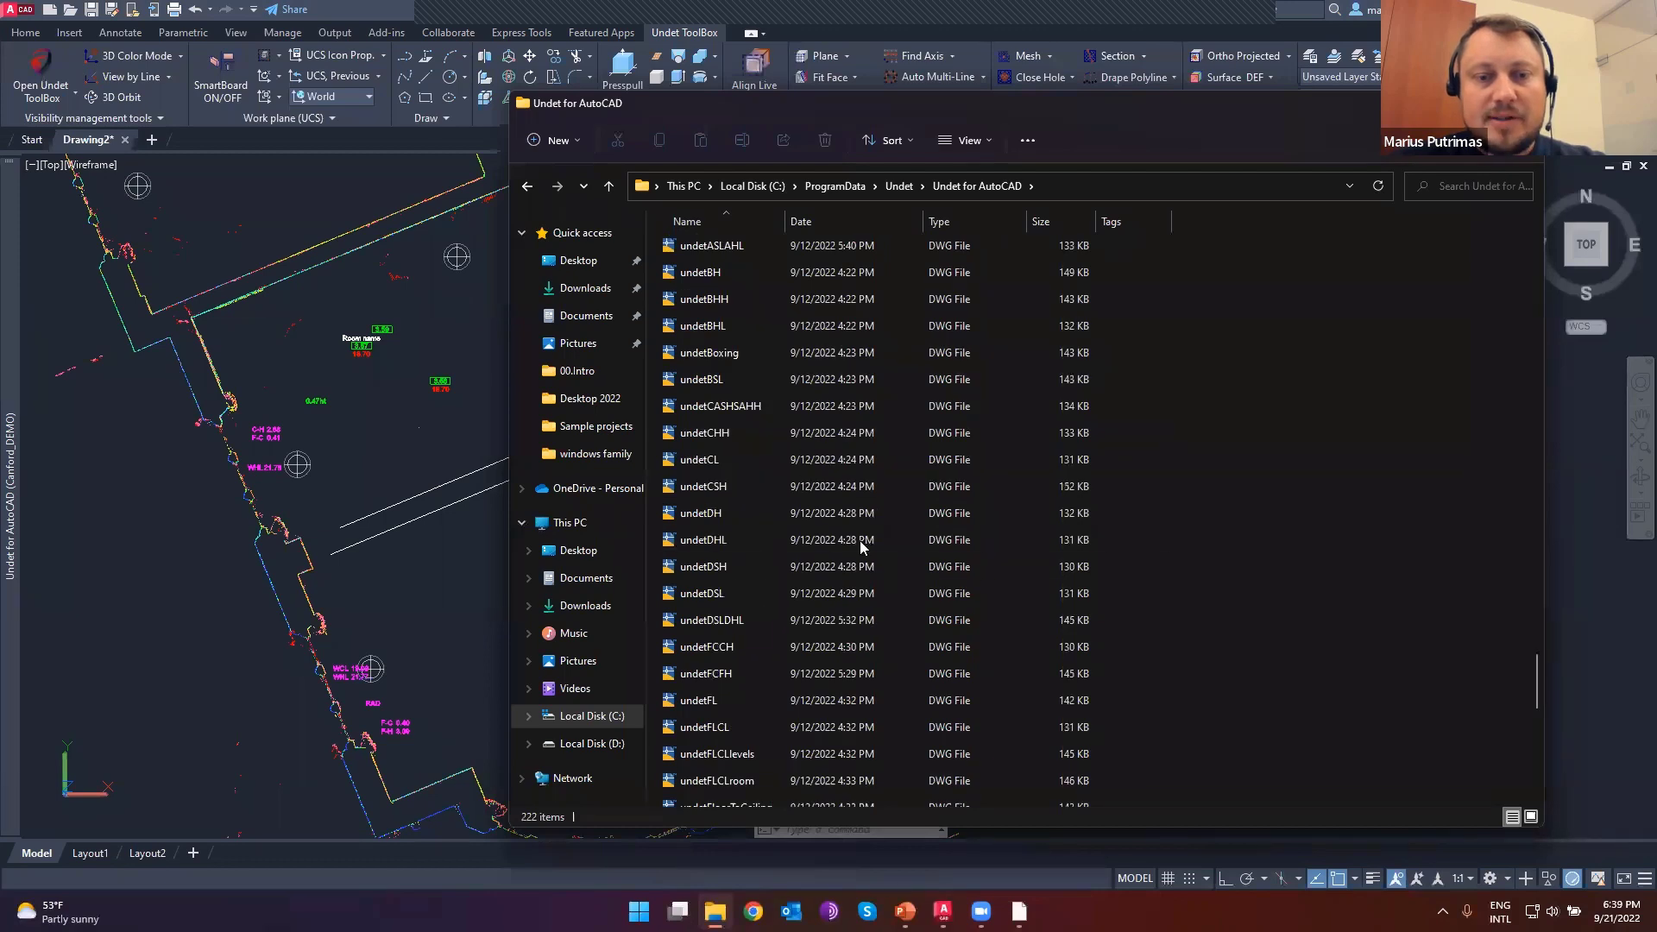
left_click(705, 699)
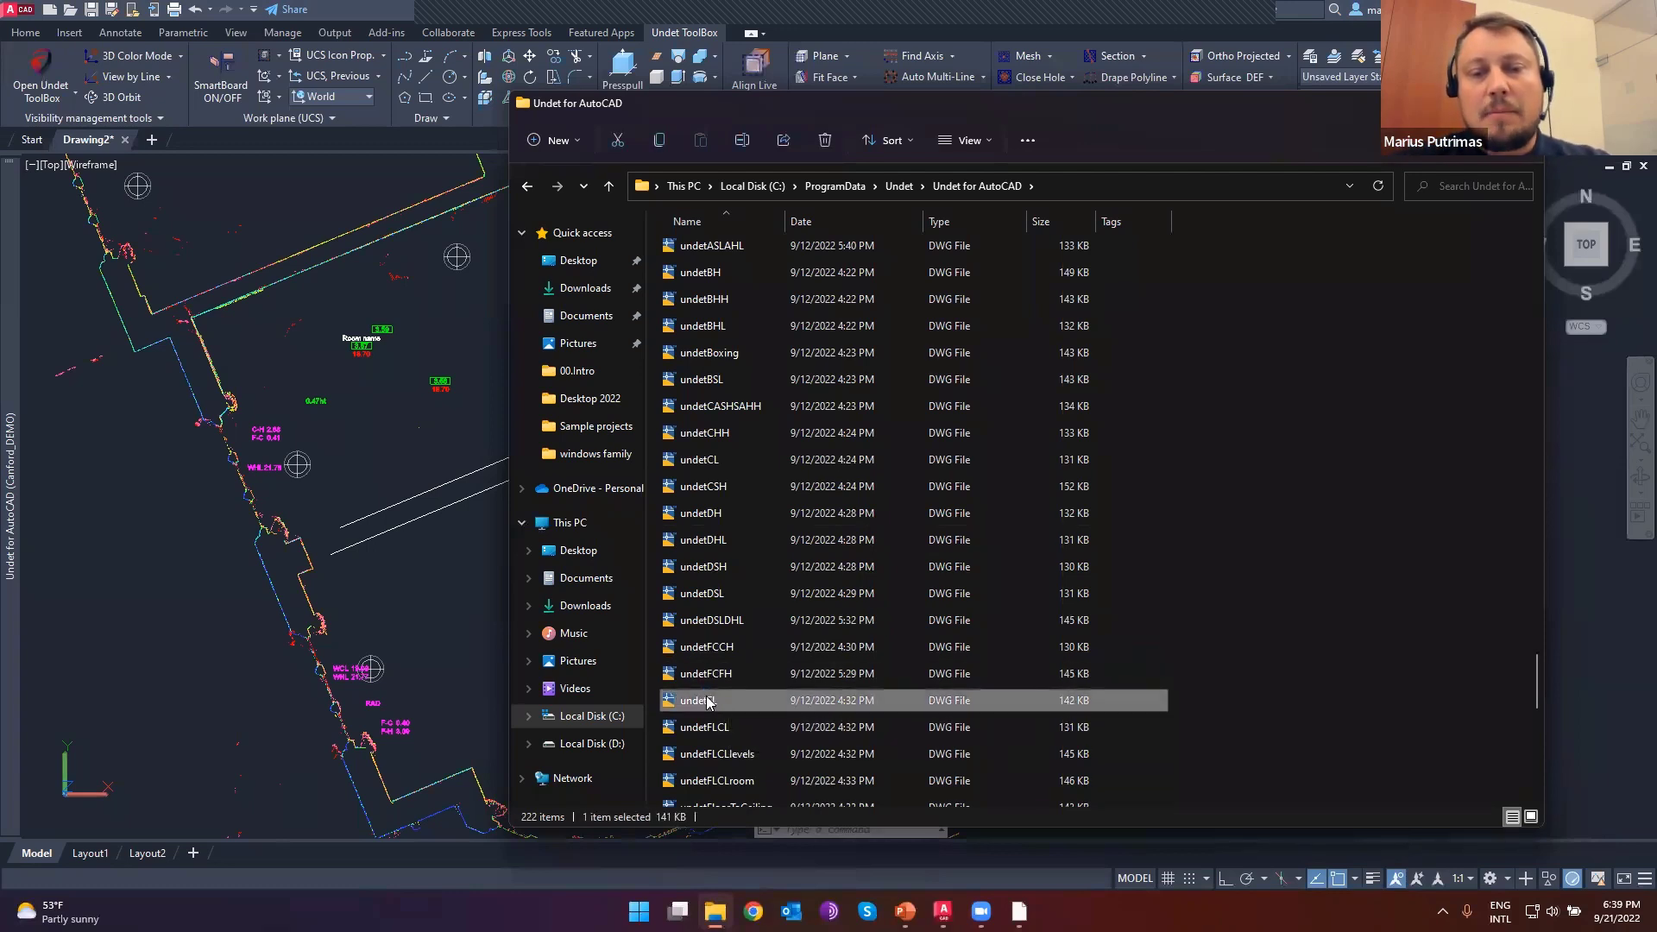
right_click(718, 701)
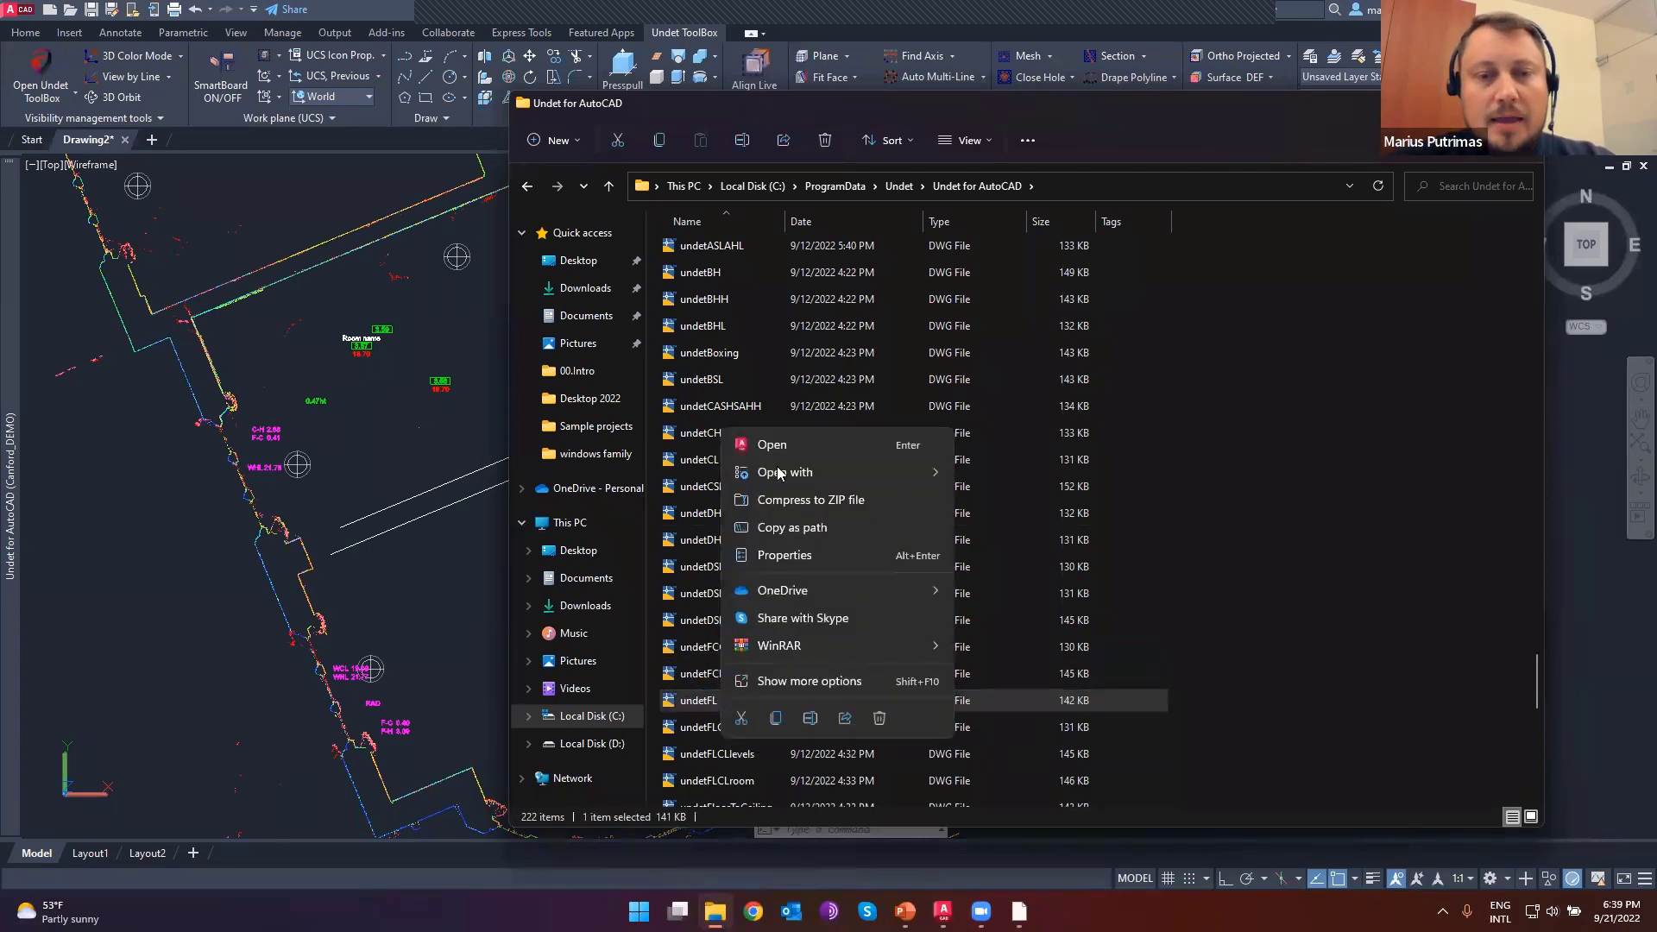
left_click(777, 723)
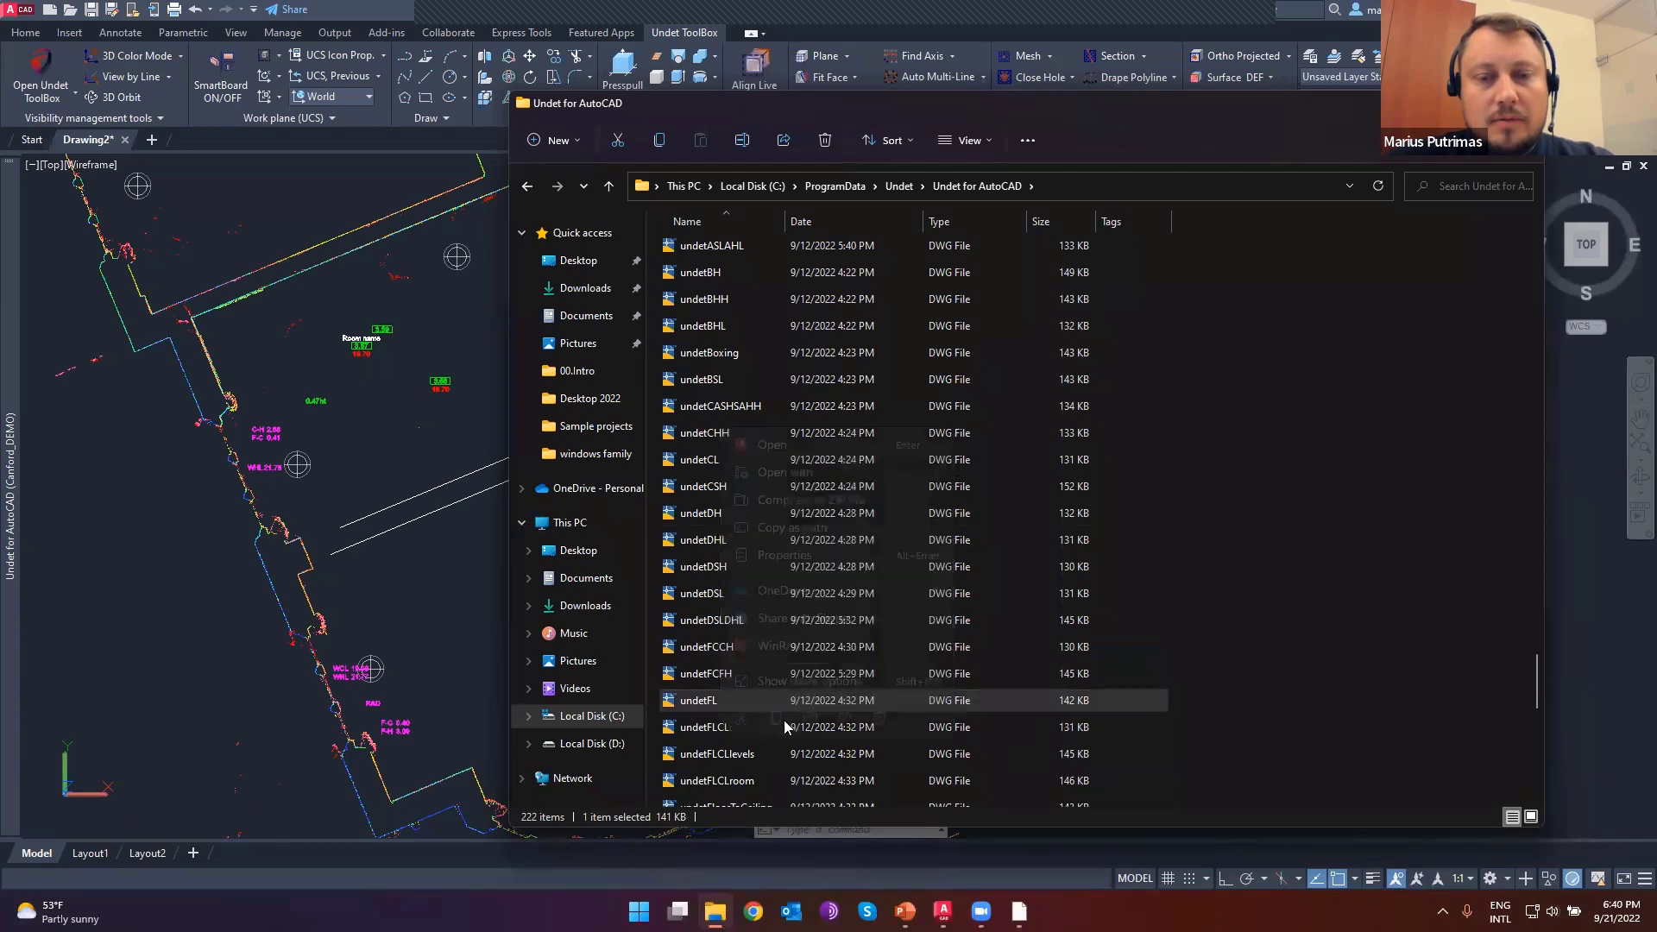
right_click(1298, 635)
left_click(1324, 660)
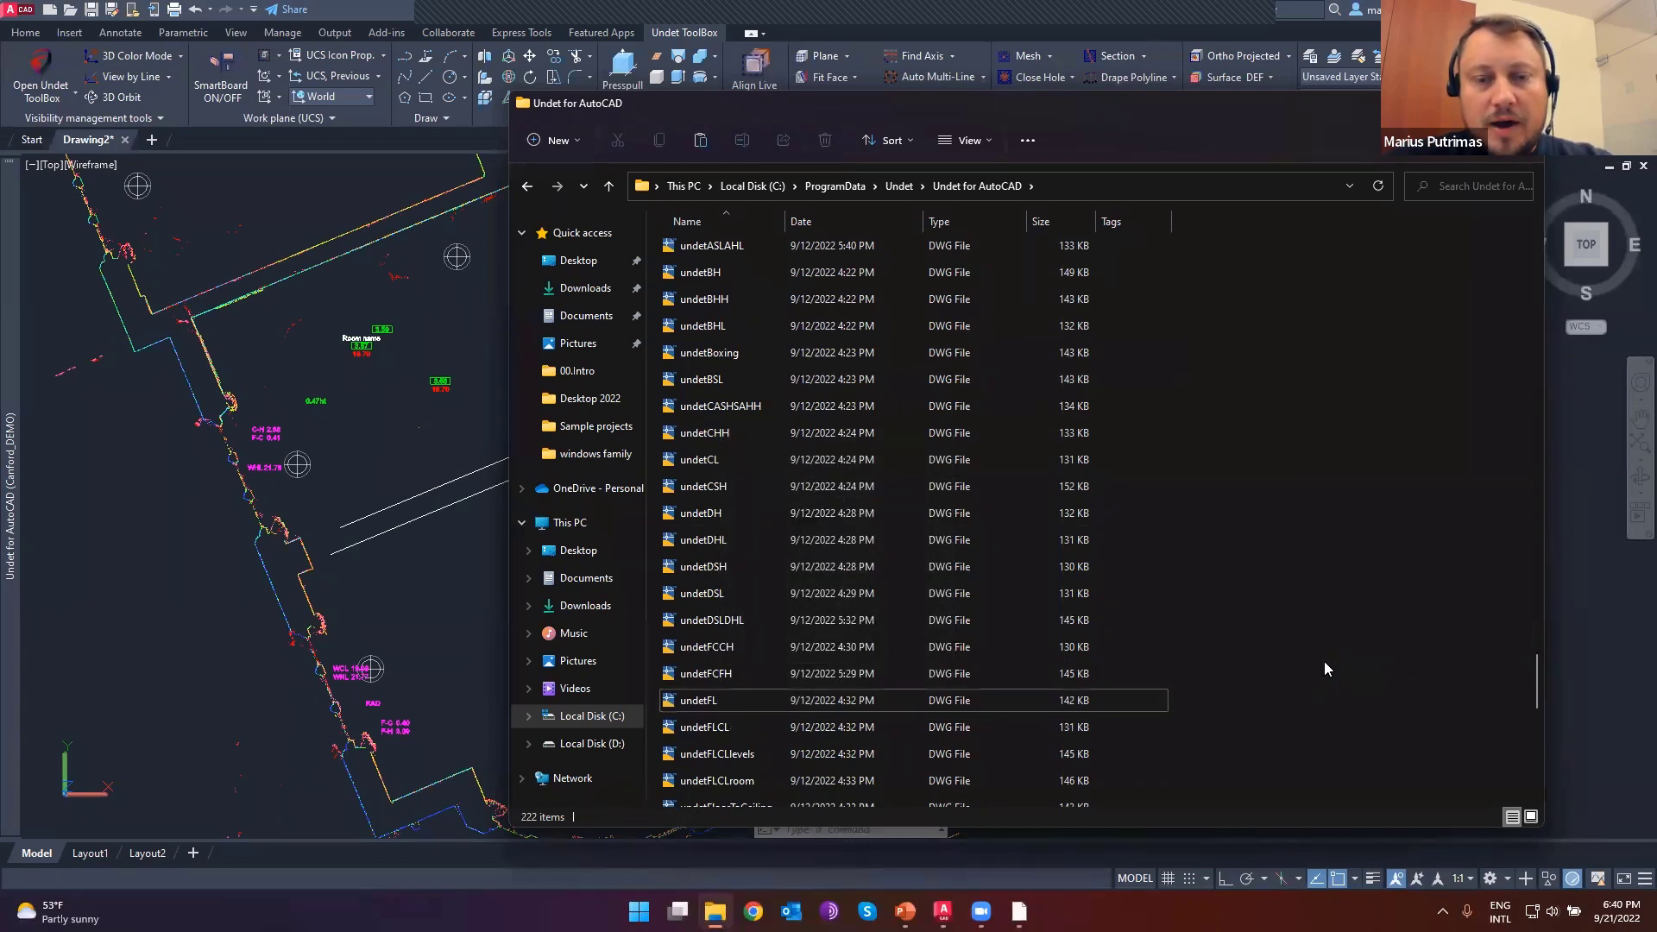
key("XF86AudioLowerVolume")
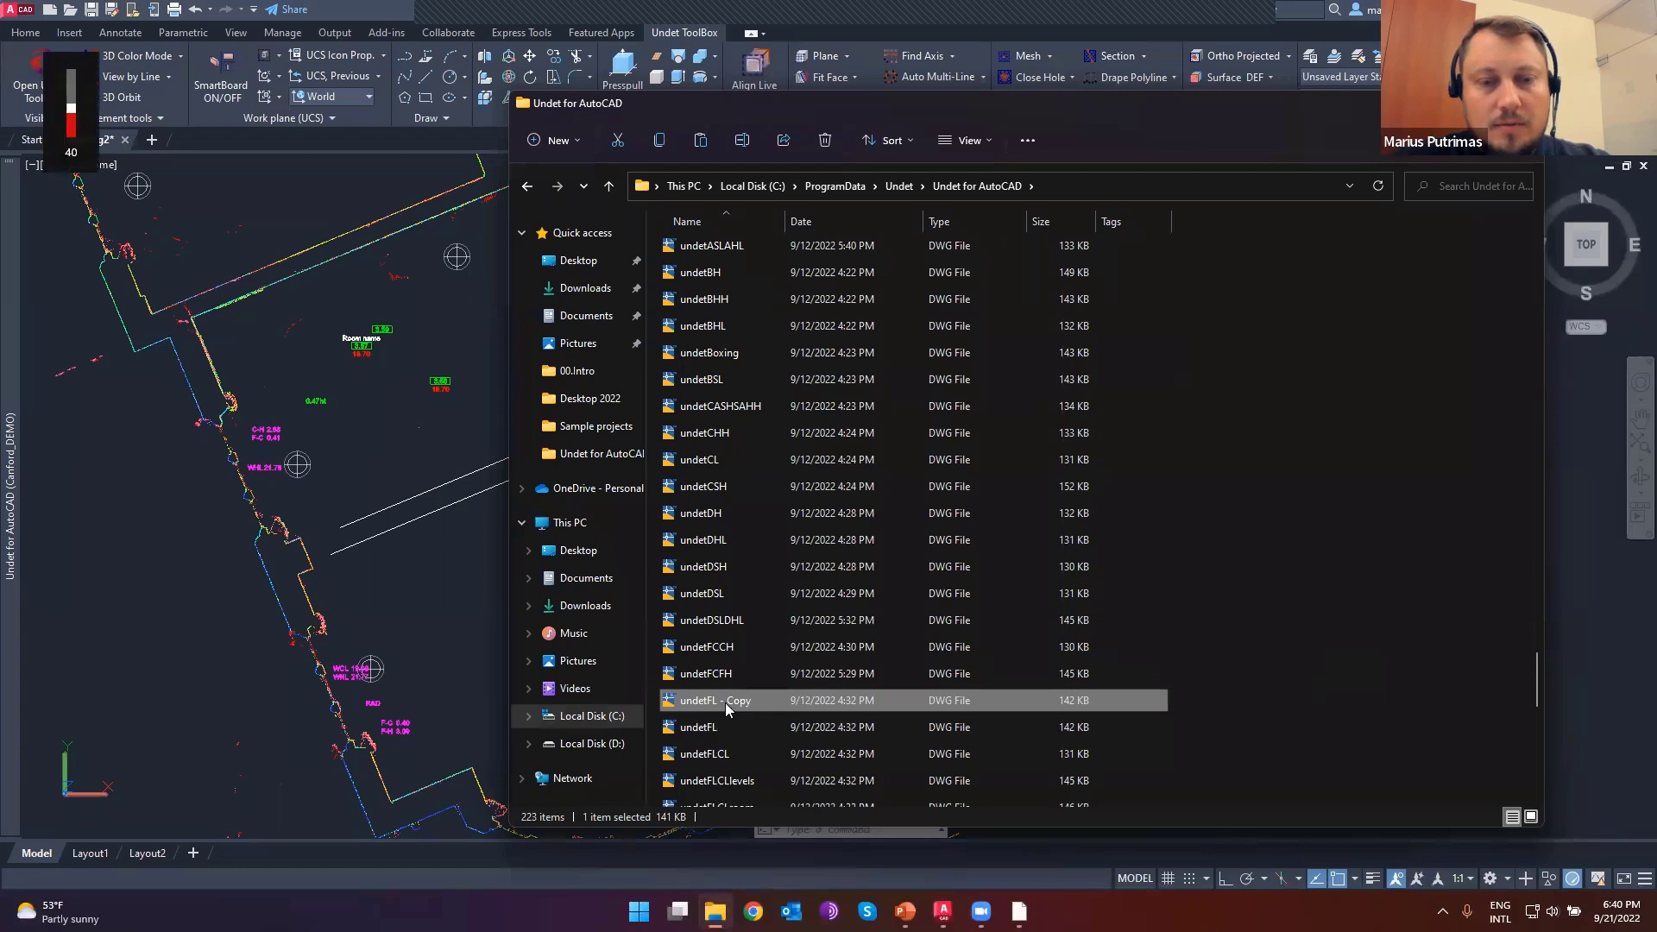
- Rename the copy of the undetFL drawing file as undetFL2
right_click(725, 703)
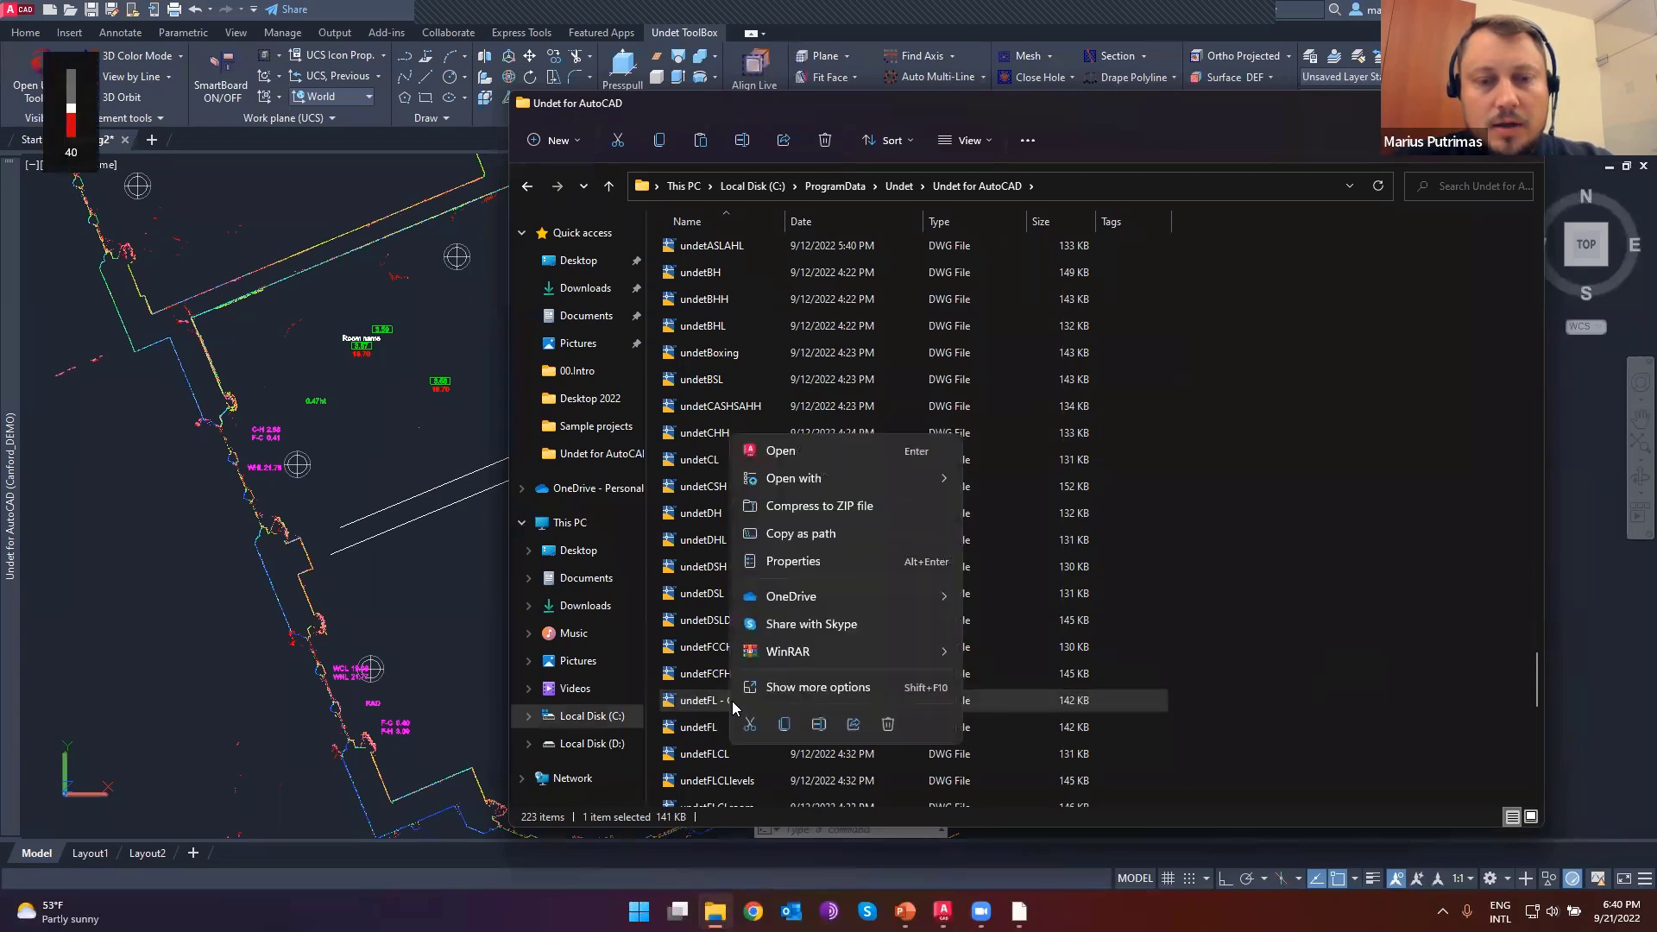
left_click(798, 687)
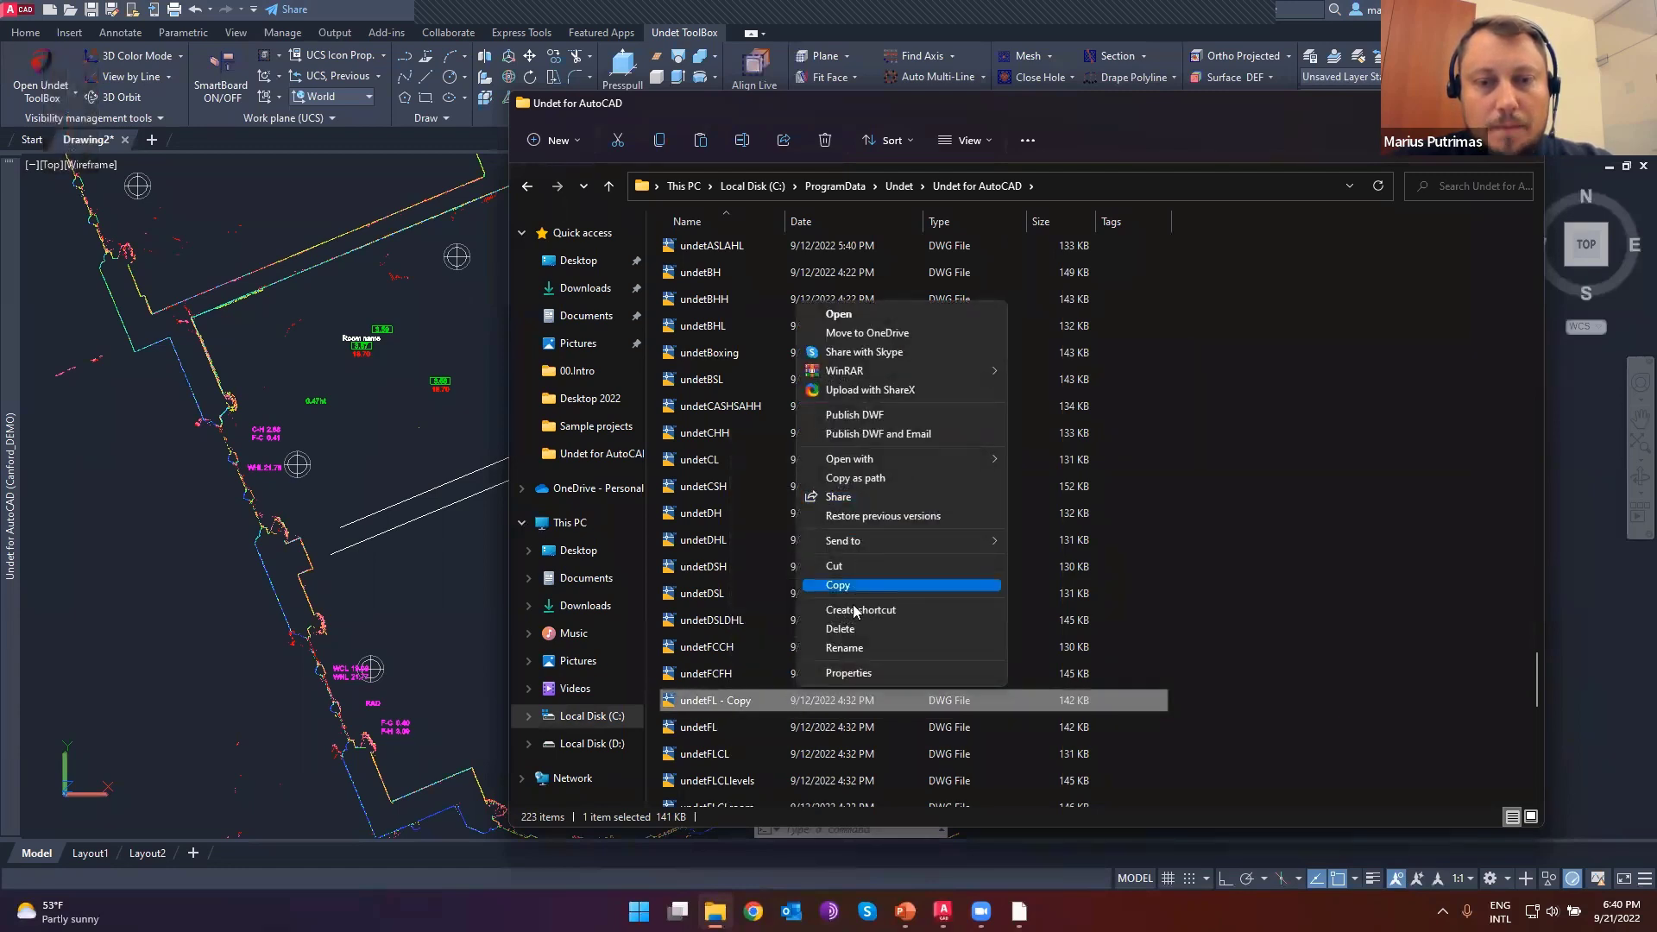
left_click(844, 647)
left_click_drag(720, 700, 818, 713)
type("2")
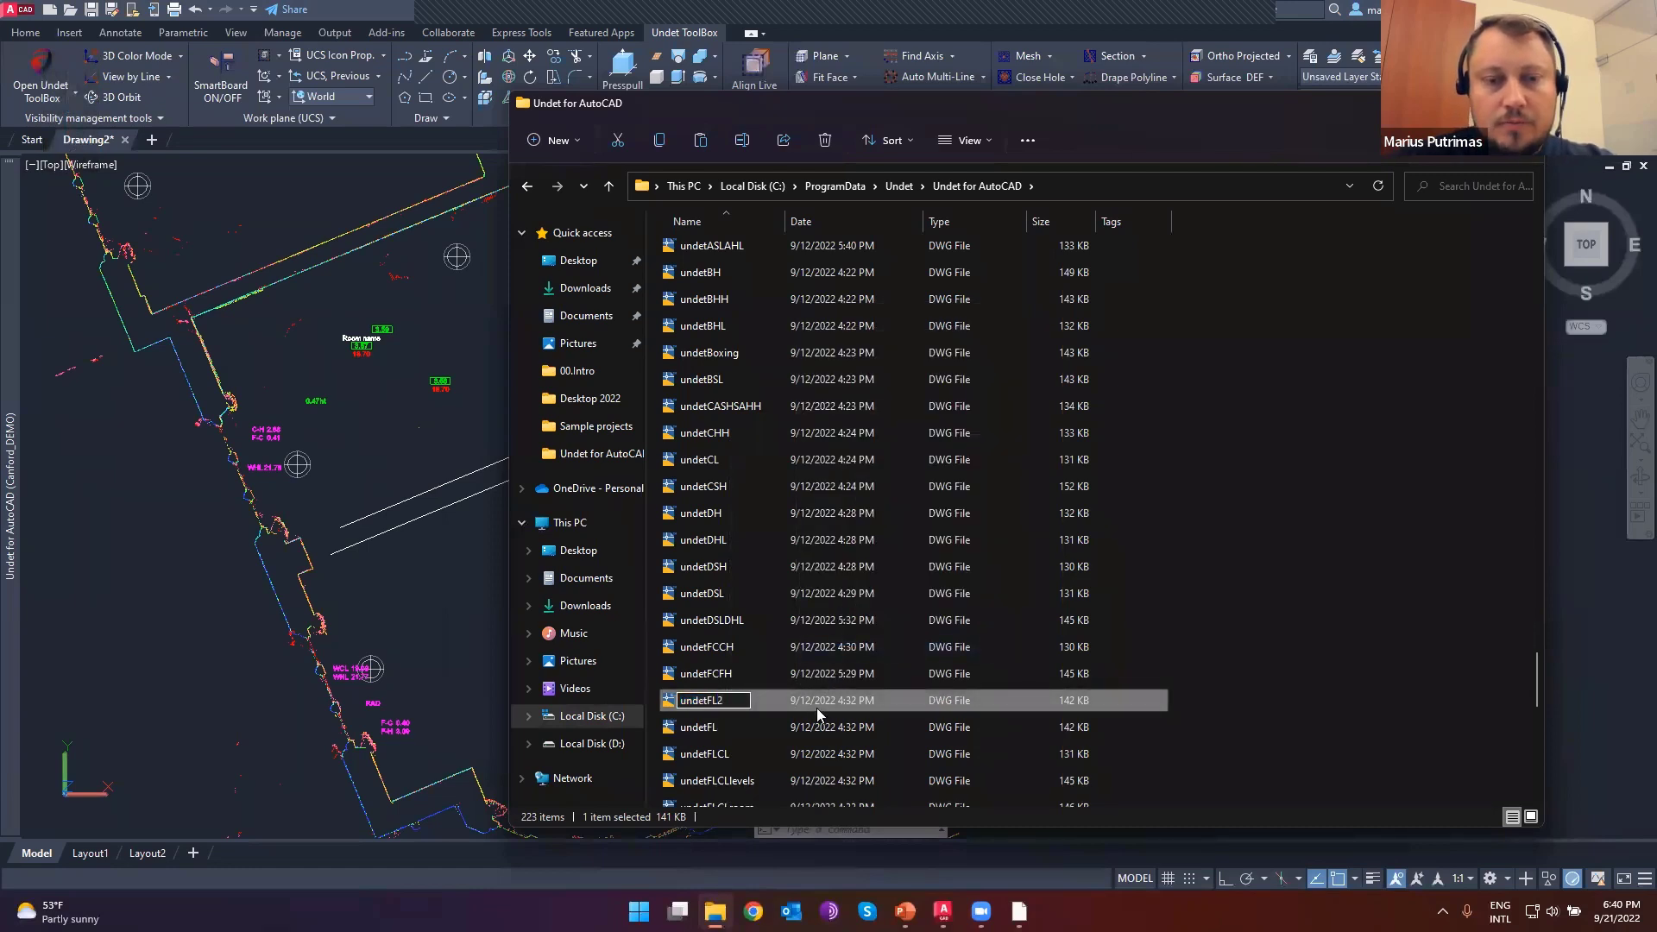
key("Return")
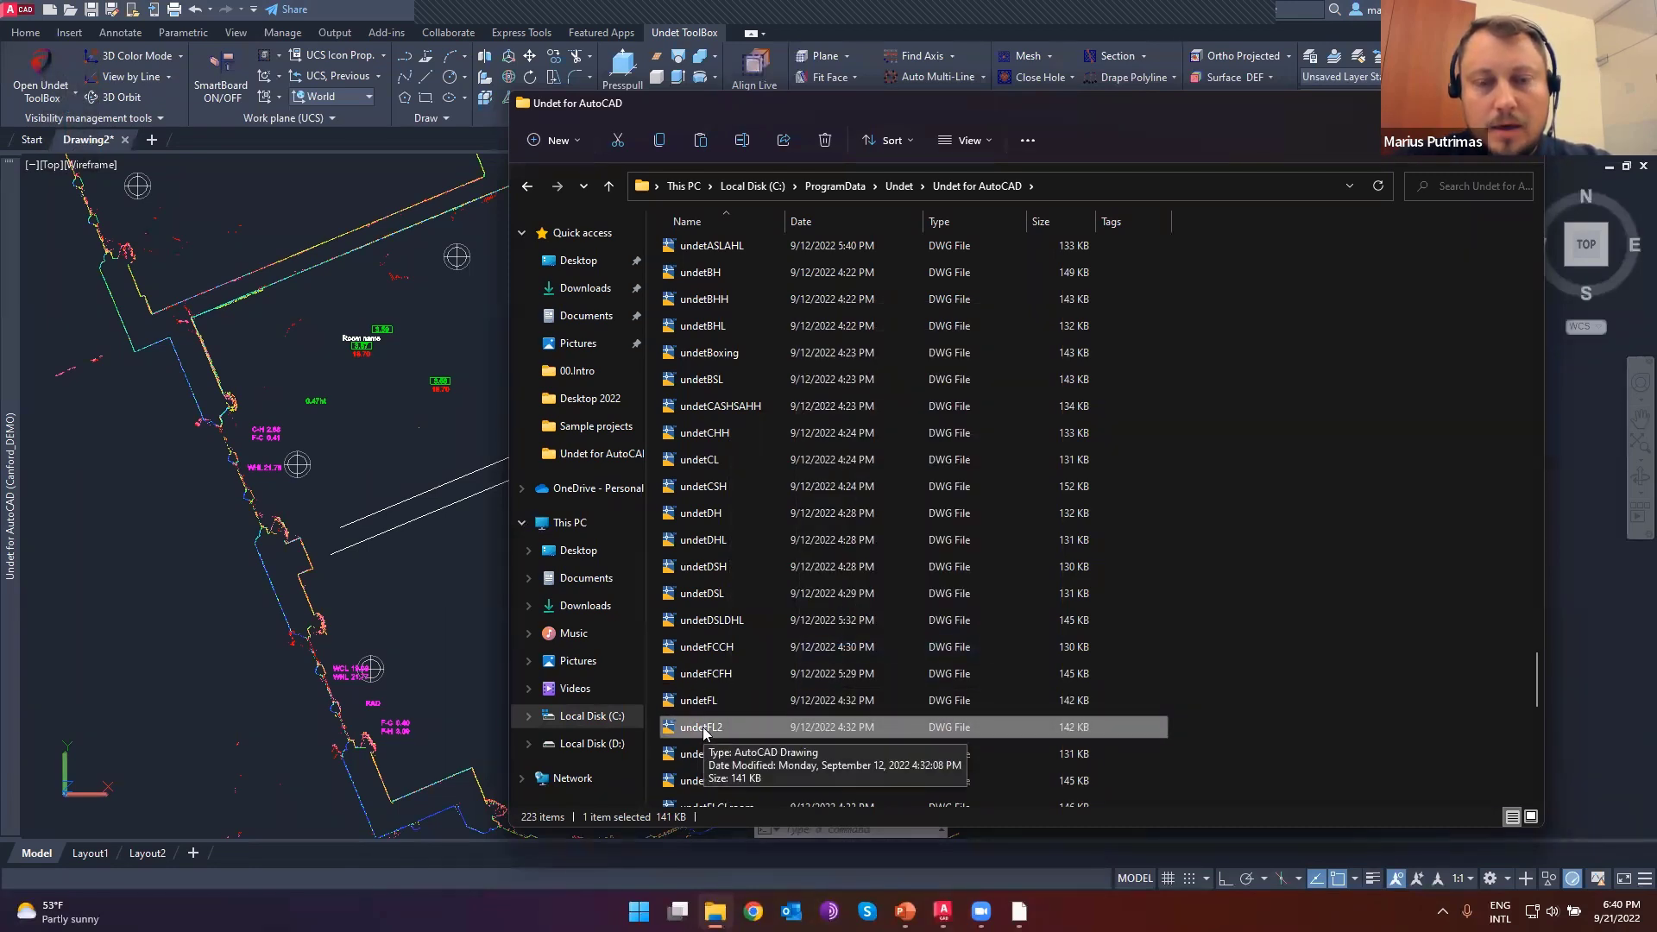
- Open the undetFL2 drawing in AutoCAD and display the properties of its FL text
key("alt+Tab")
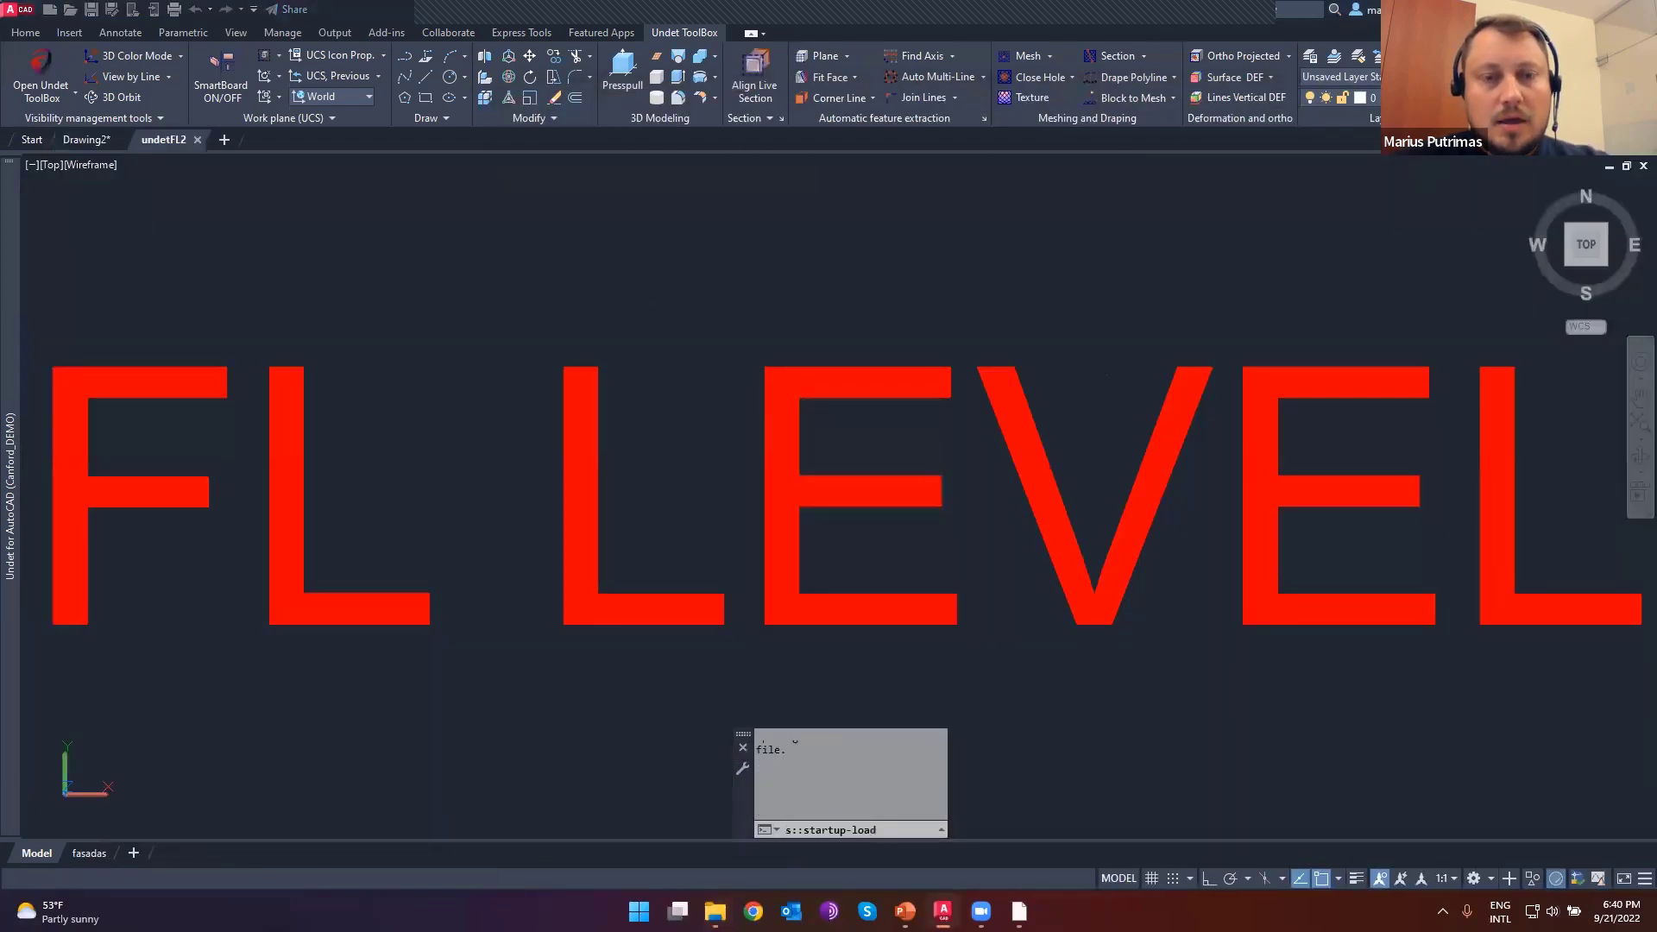
scroll(592, 379, "down", 6)
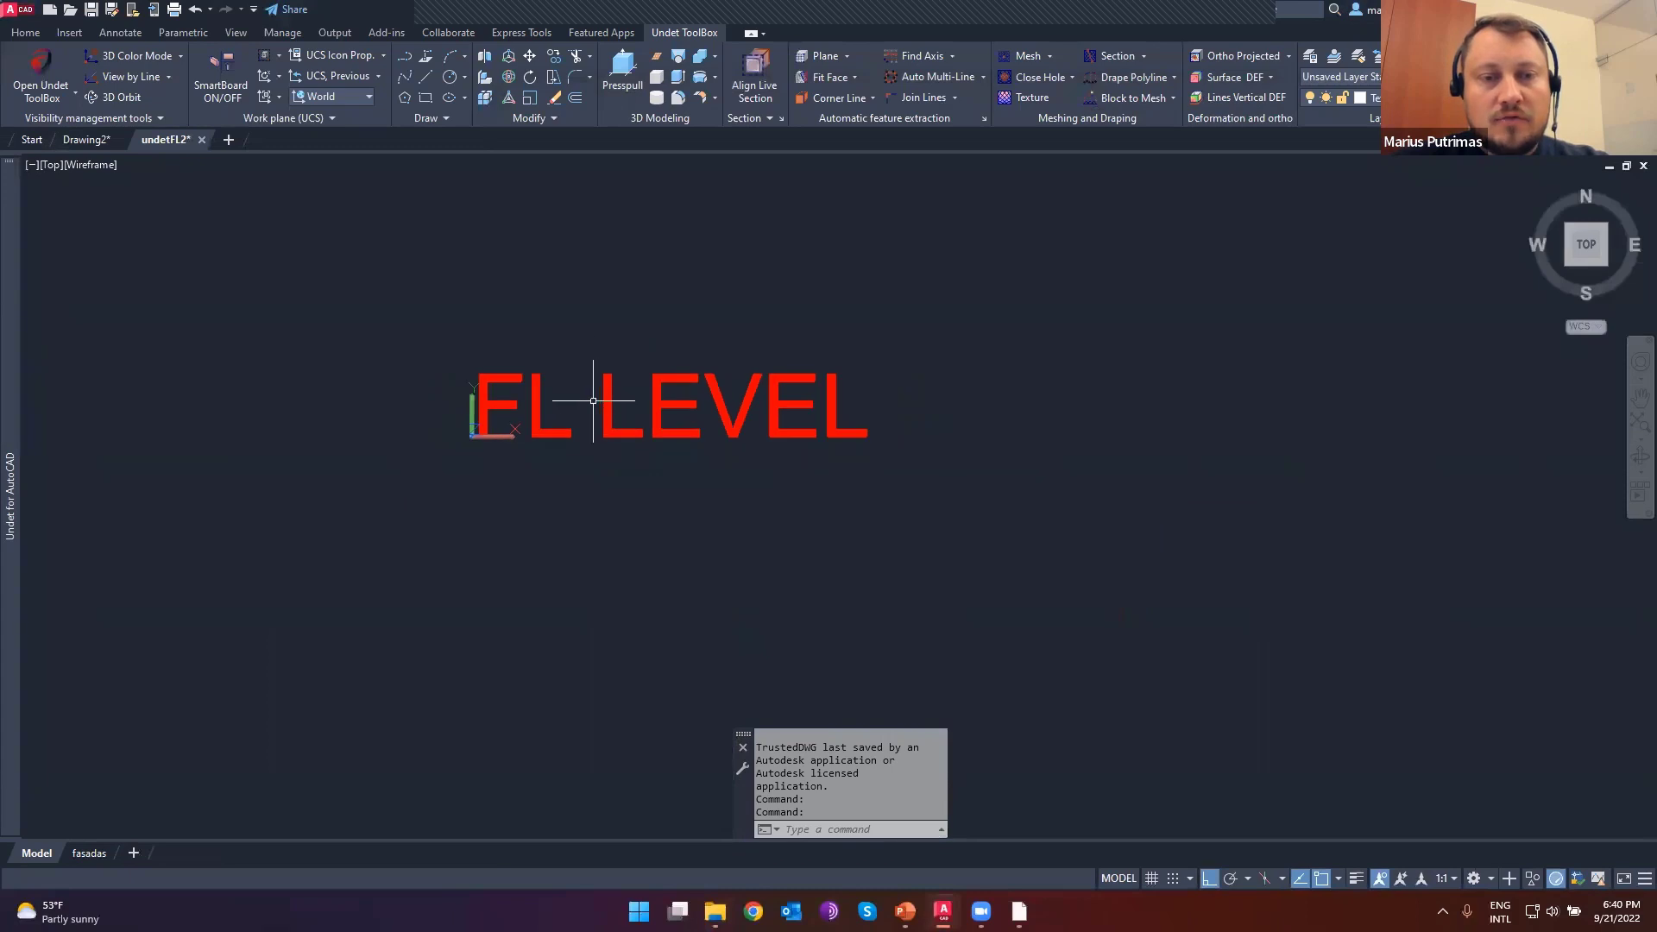
middle_click_drag(574, 400, 681, 541)
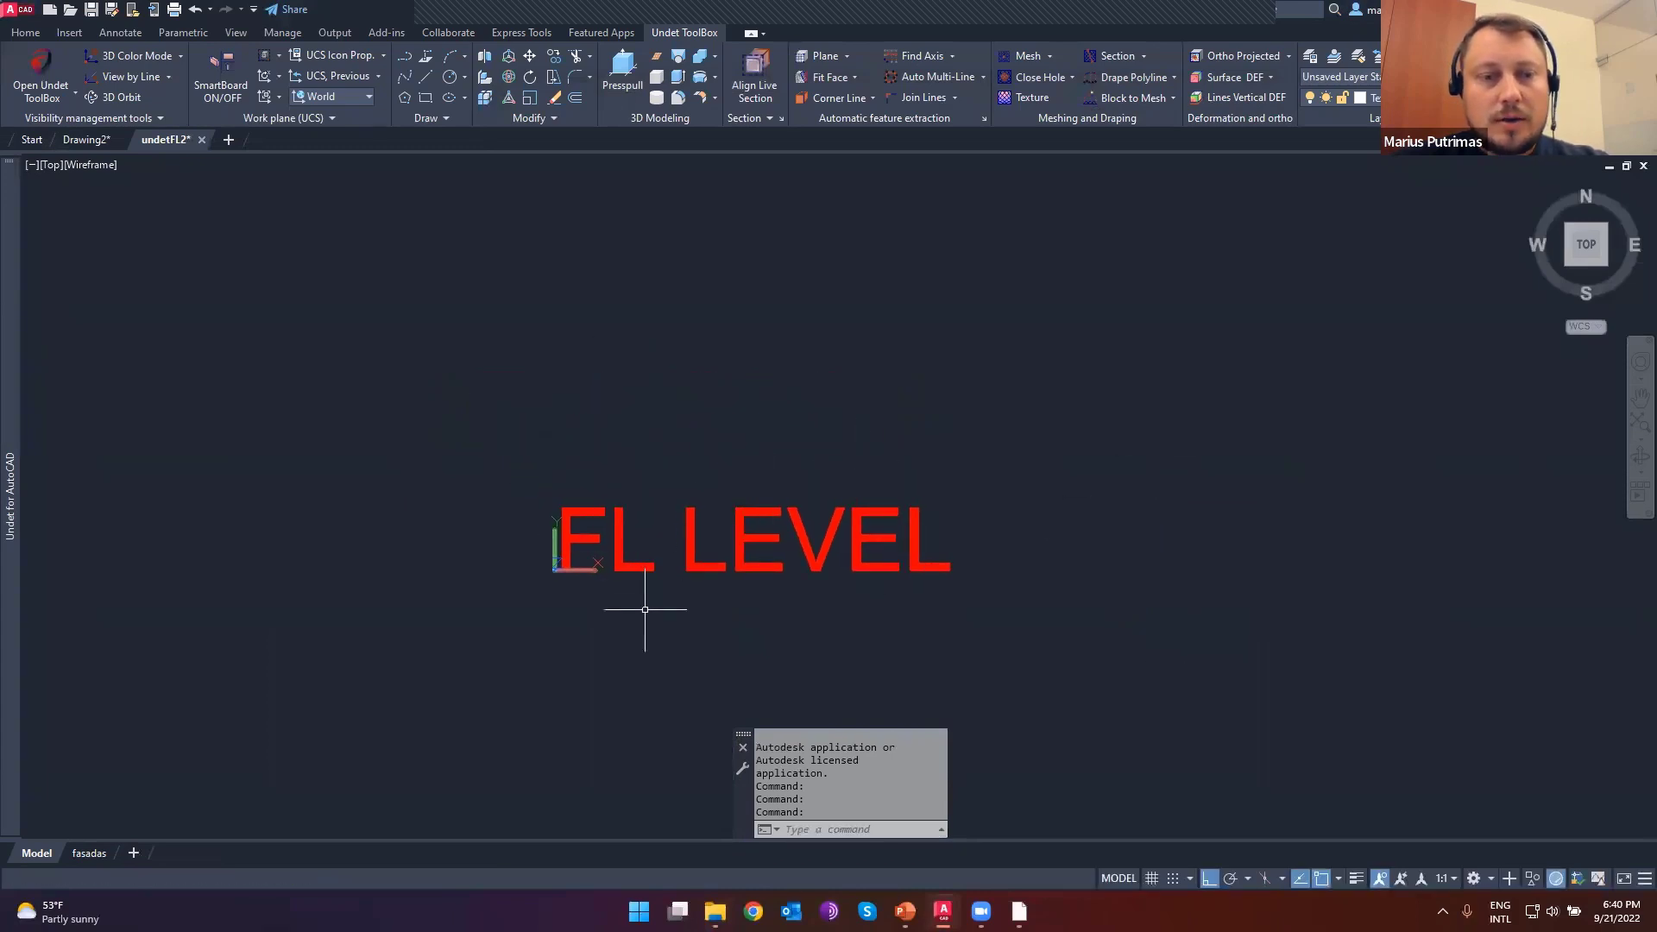
left_click(647, 609)
left_click(543, 457)
key("ctrl+1")
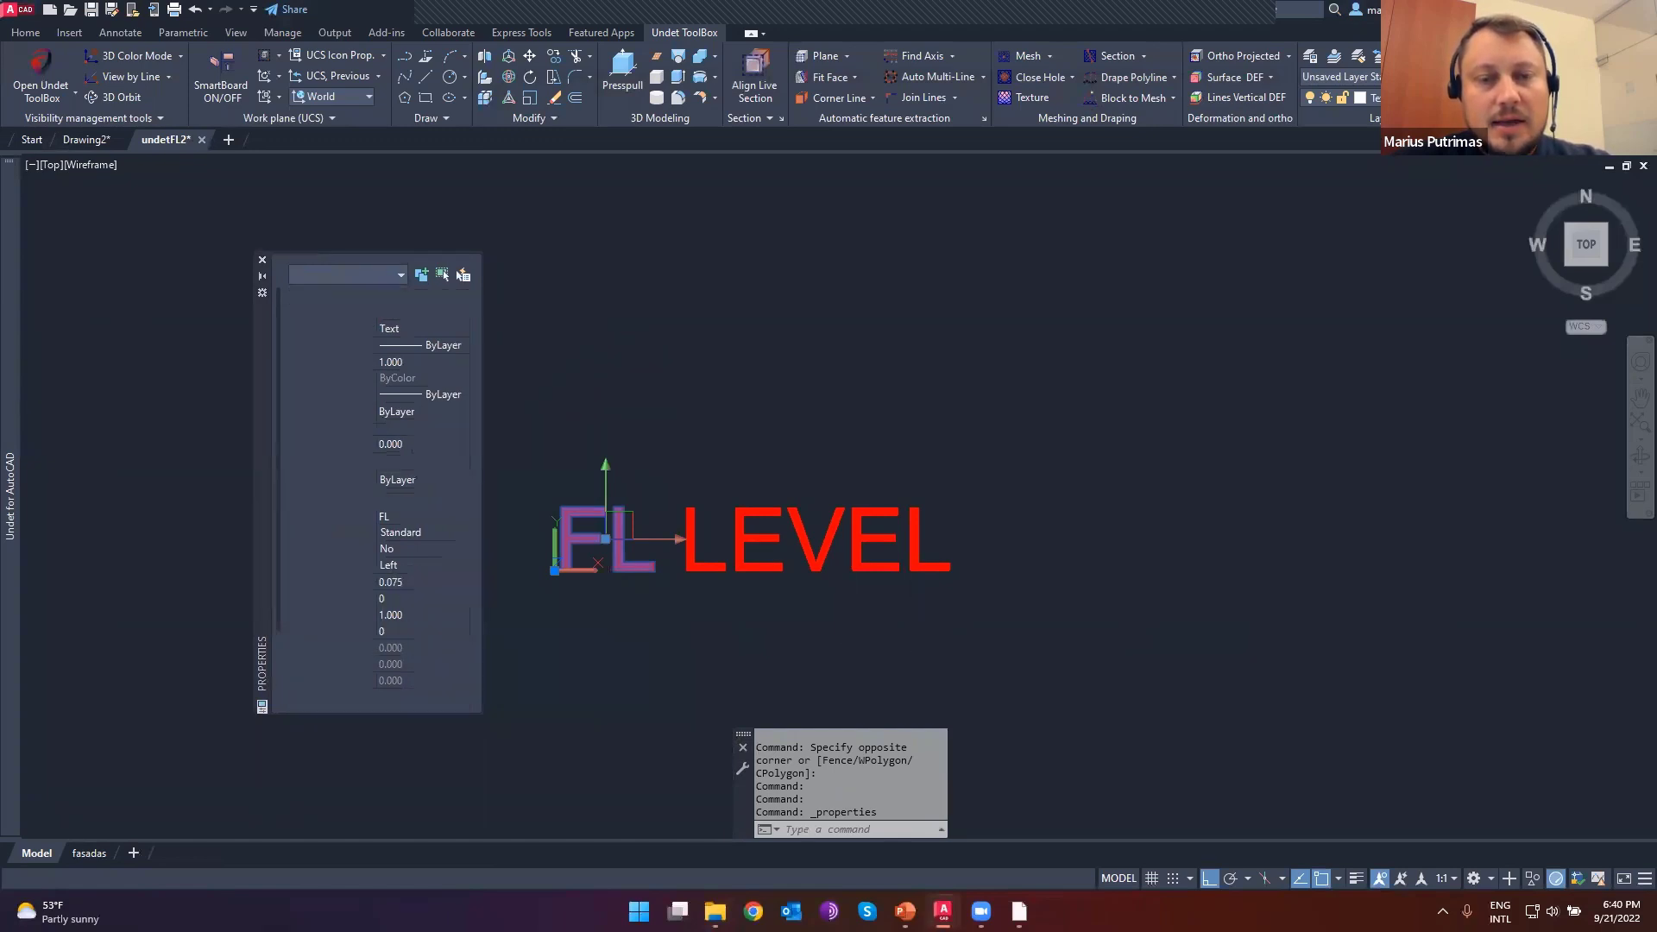
- Change the tag of the LEVEL attribute definition to LEVEL2
key("Escape")
left_click(804, 524)
left_click(797, 528)
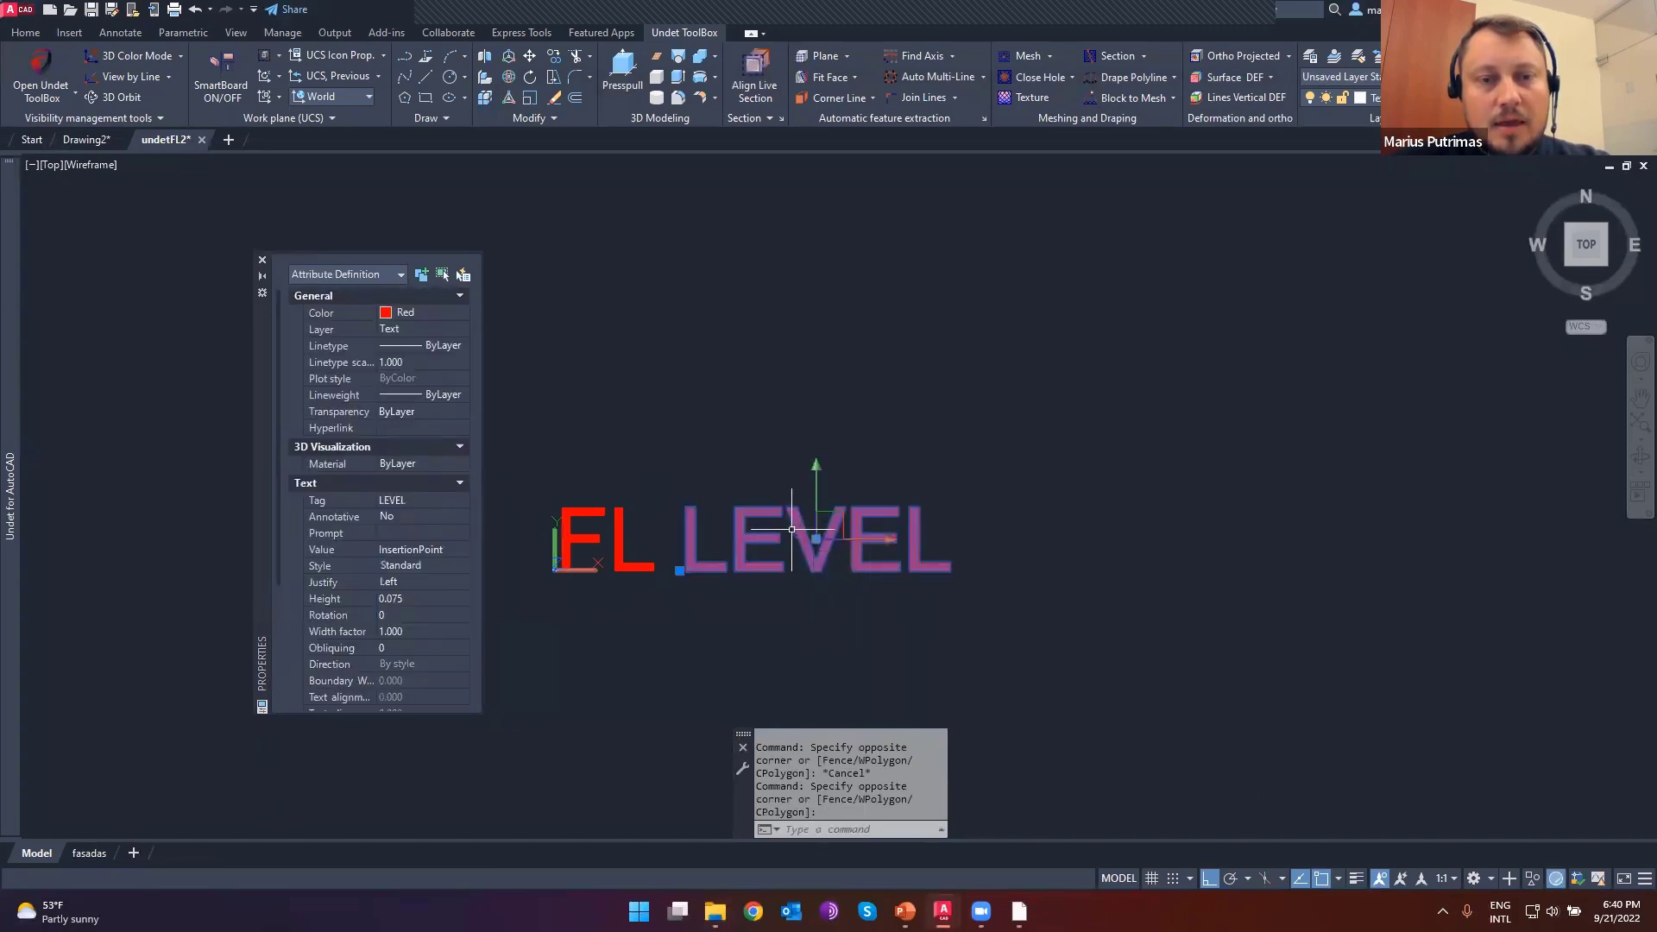
double_click(744, 542)
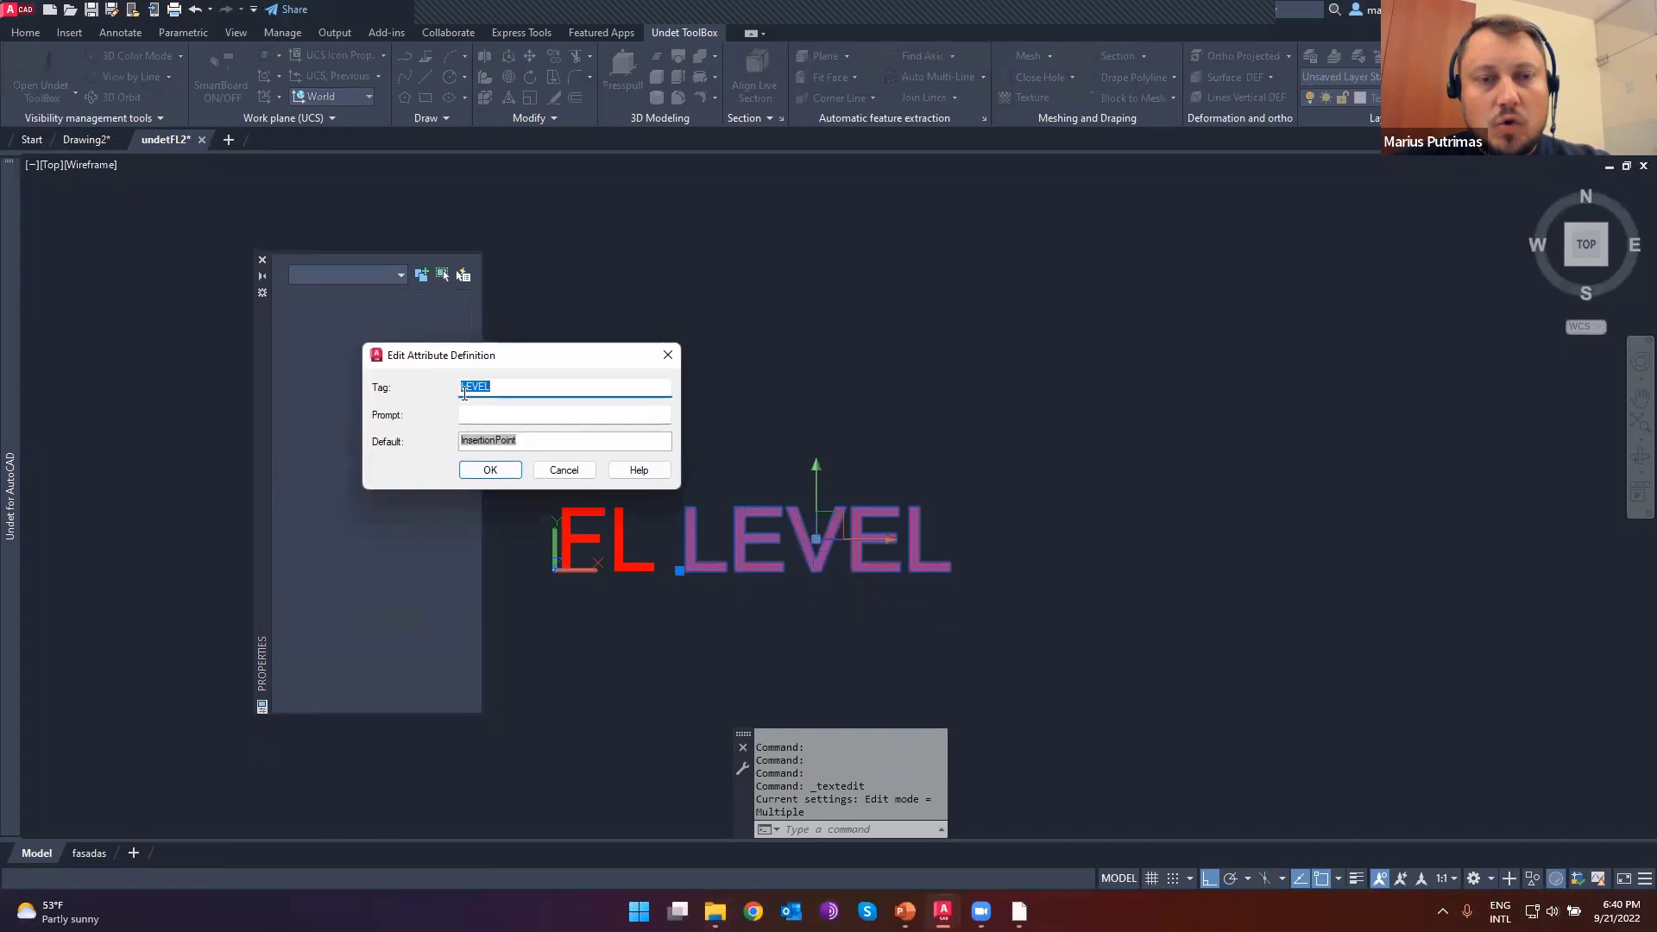
left_click(521, 389)
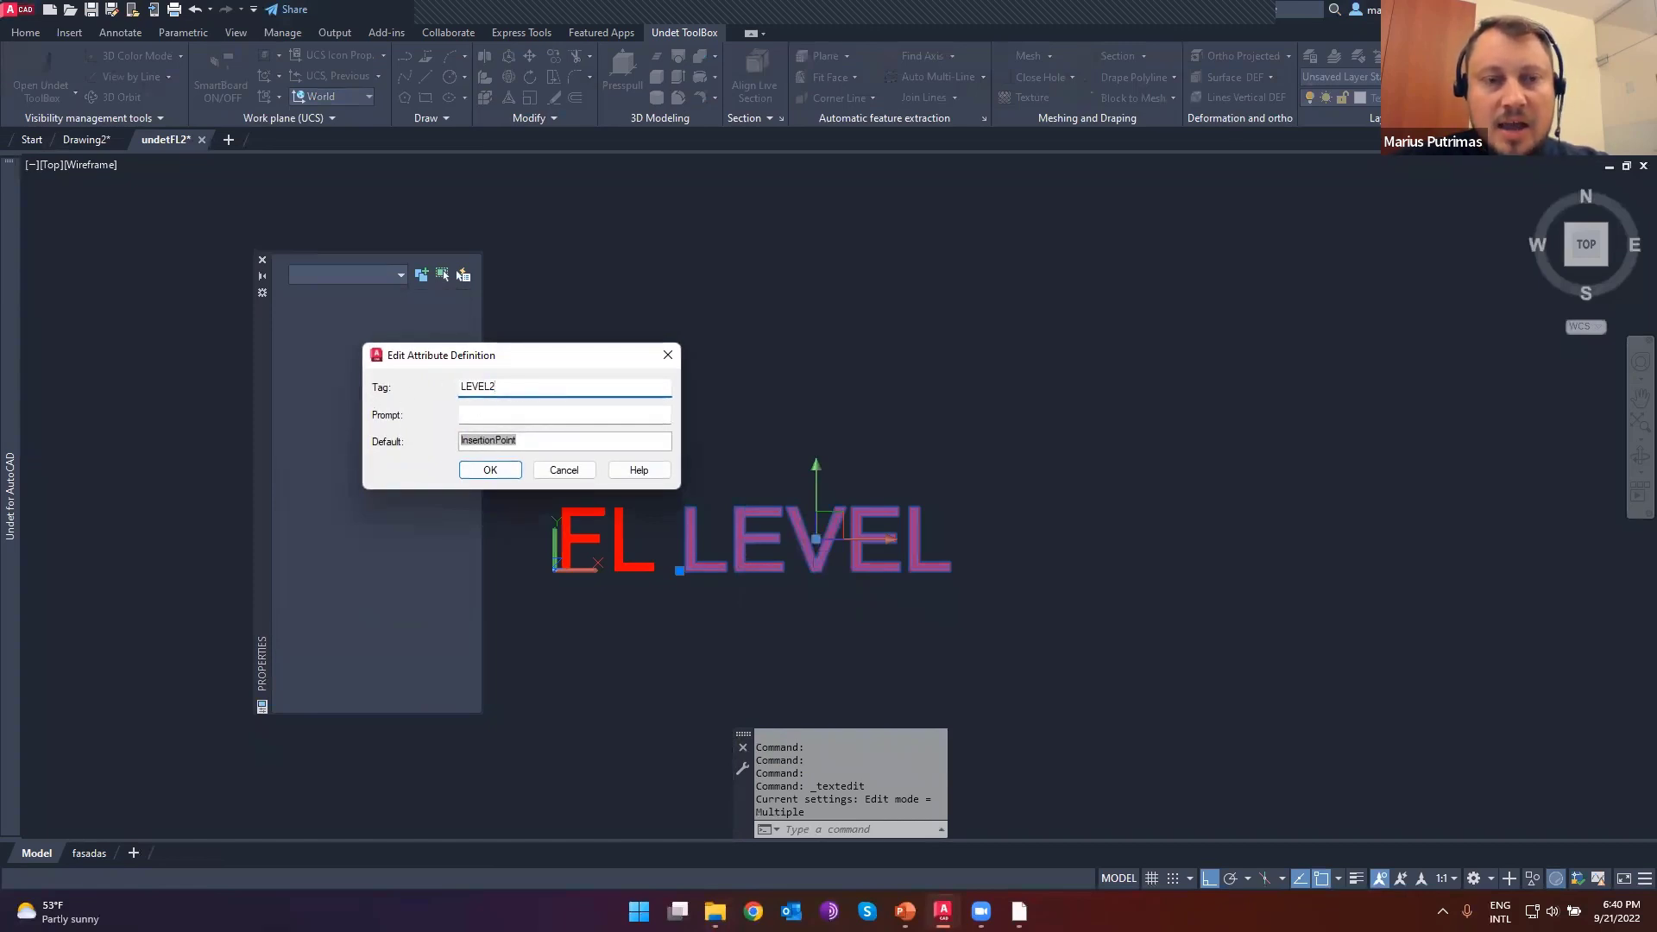
left_click(490, 470)
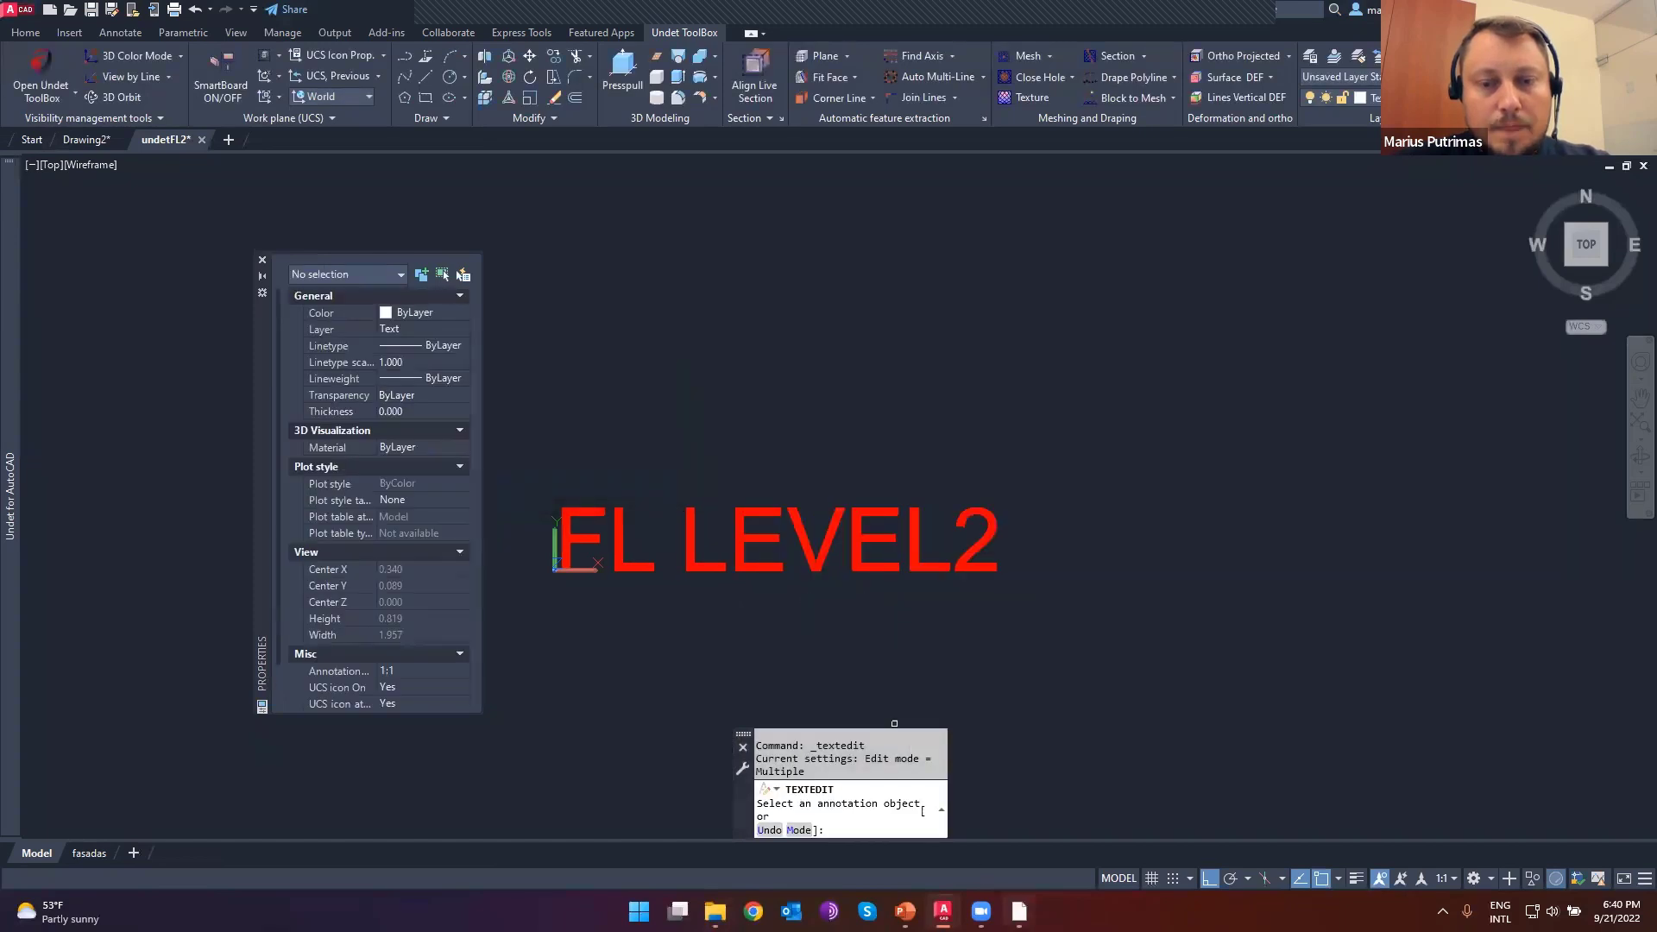
key("Escape")
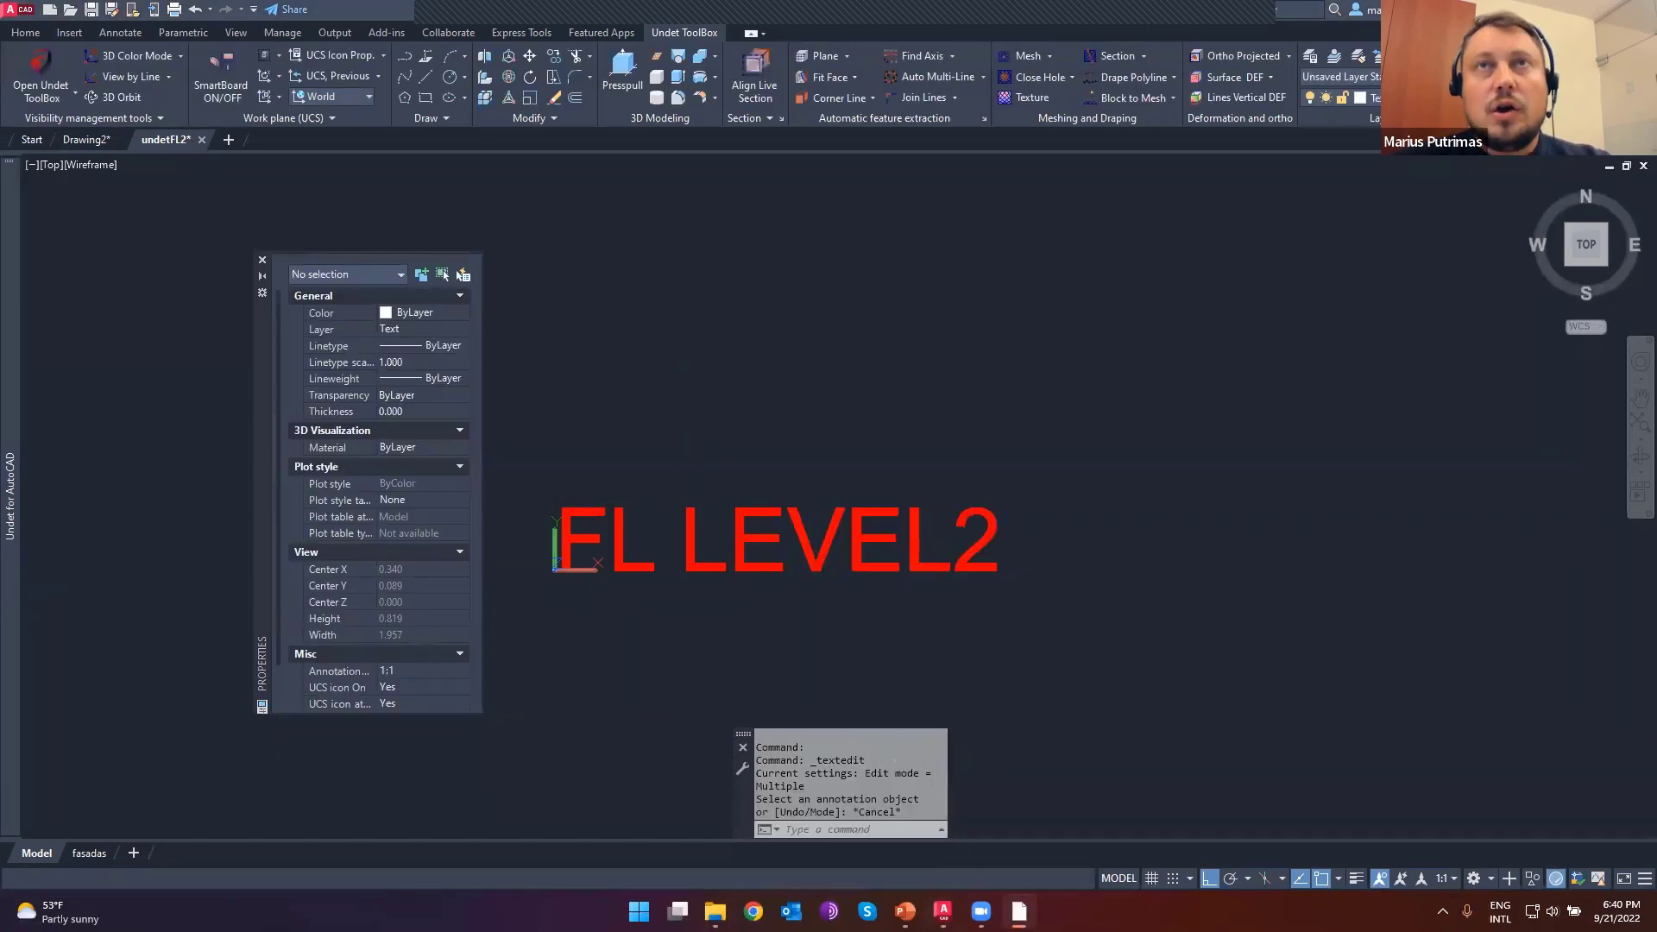
- In Undet Browser's script options, change the attribute name in the Floor level (FL) 2 value to LEVEL2 and save
key("alt+Tab")
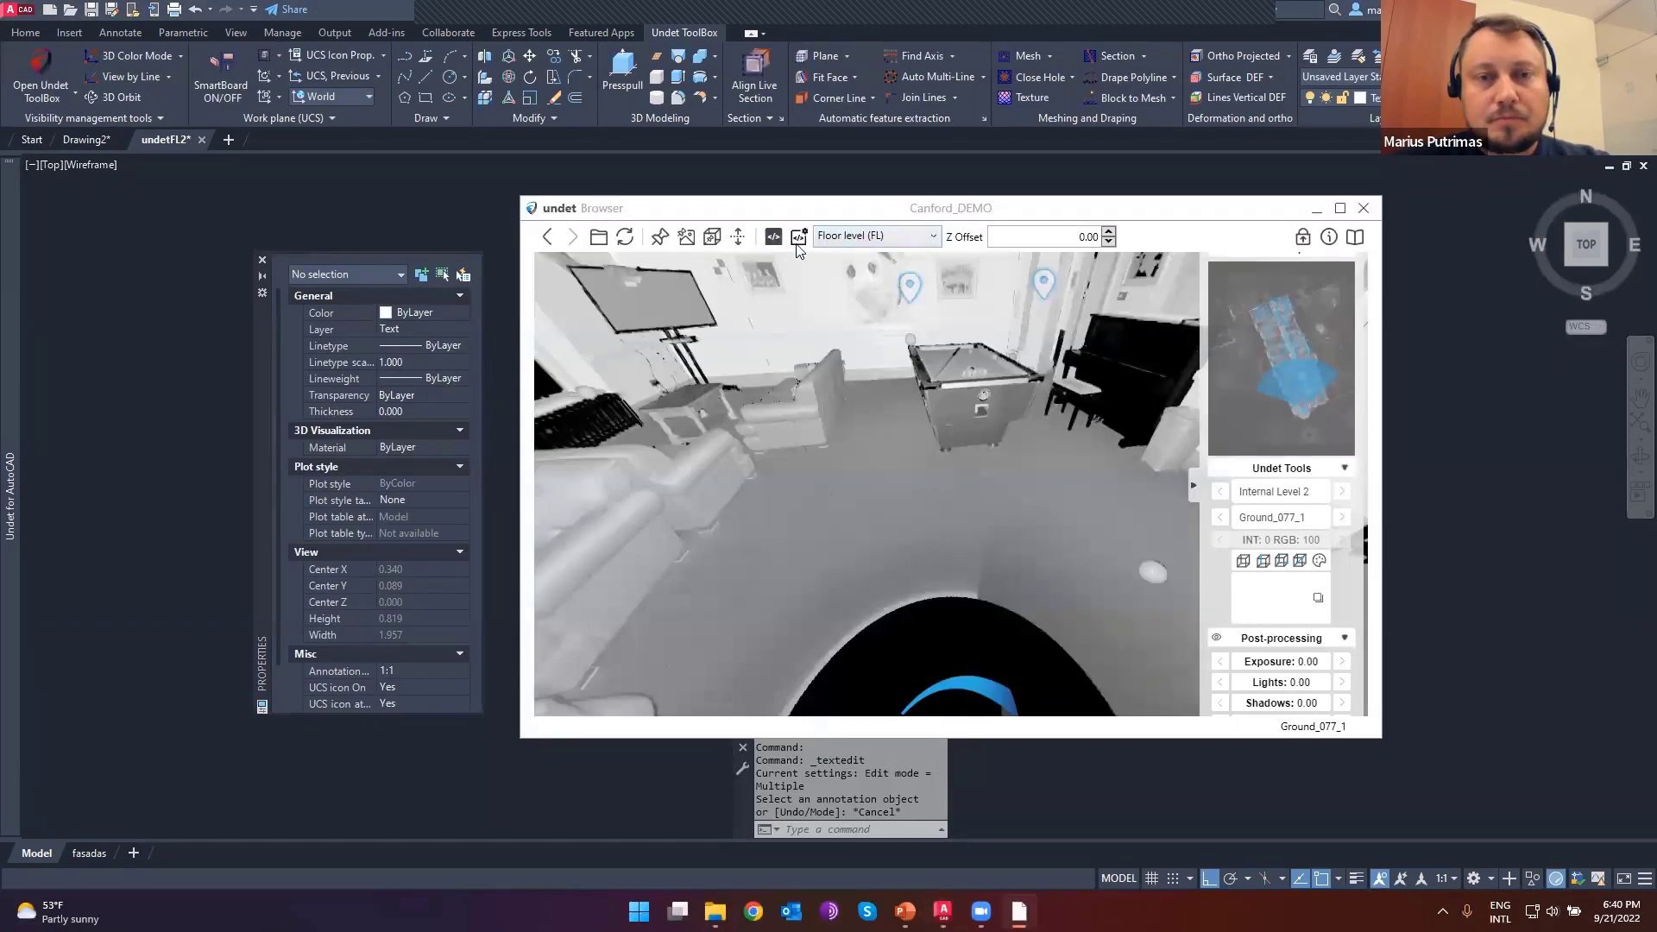
left_click(798, 237)
scroll(801, 527, "down", 5)
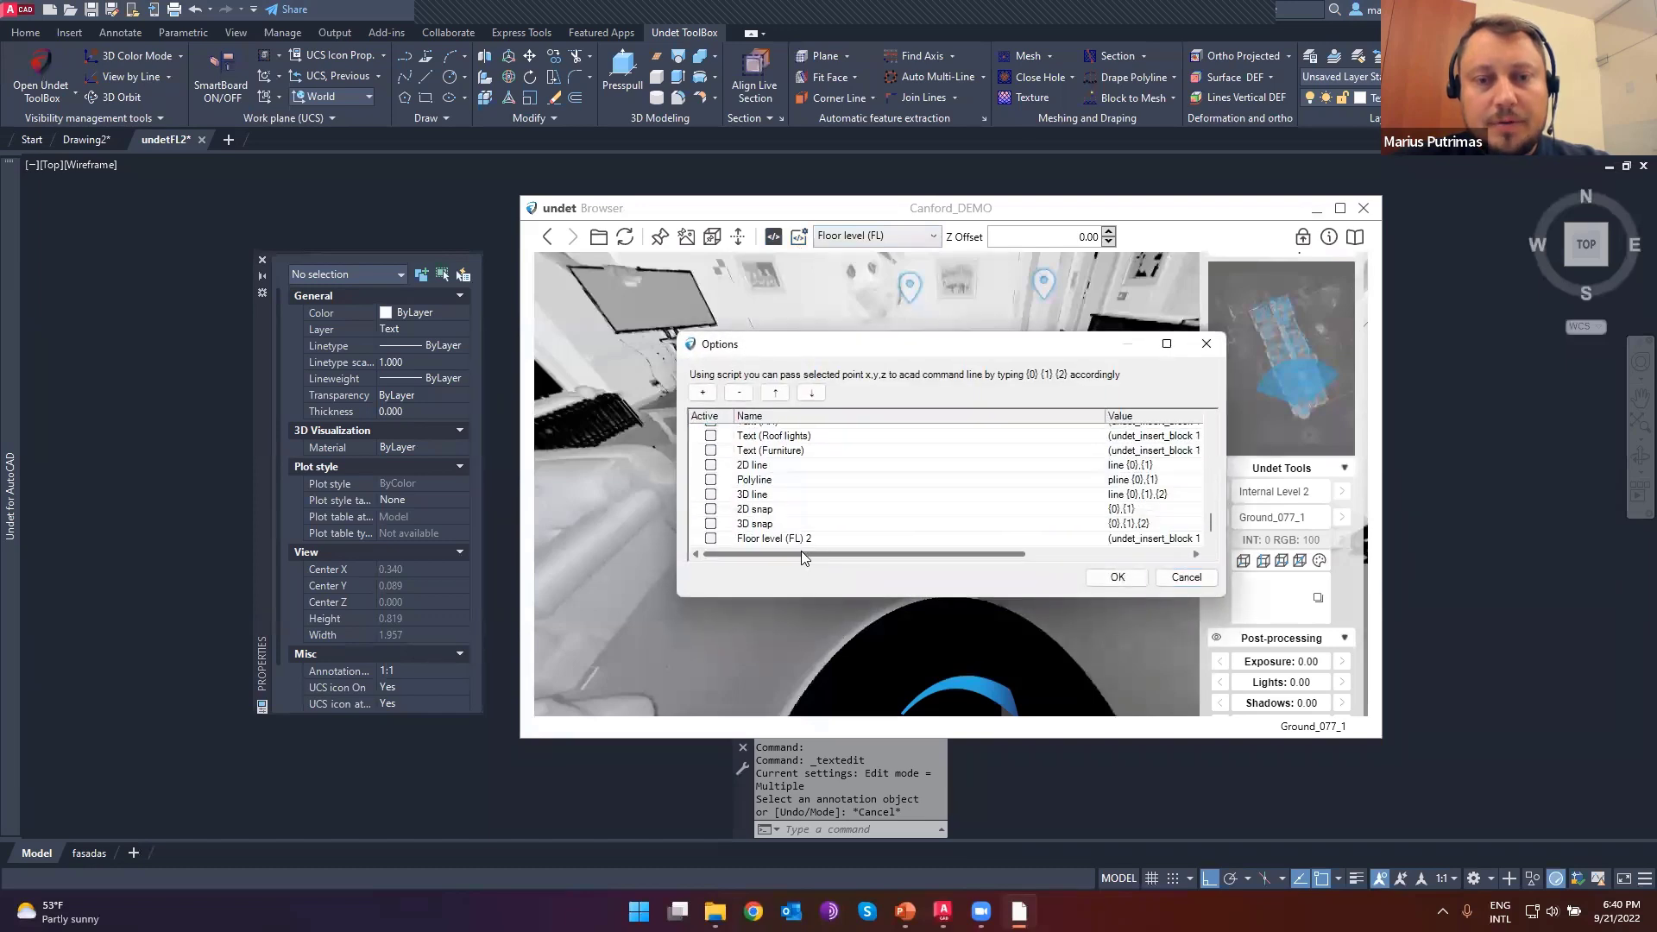
left_click(820, 539)
left_click_drag(832, 554, 1070, 574)
left_click(1017, 540)
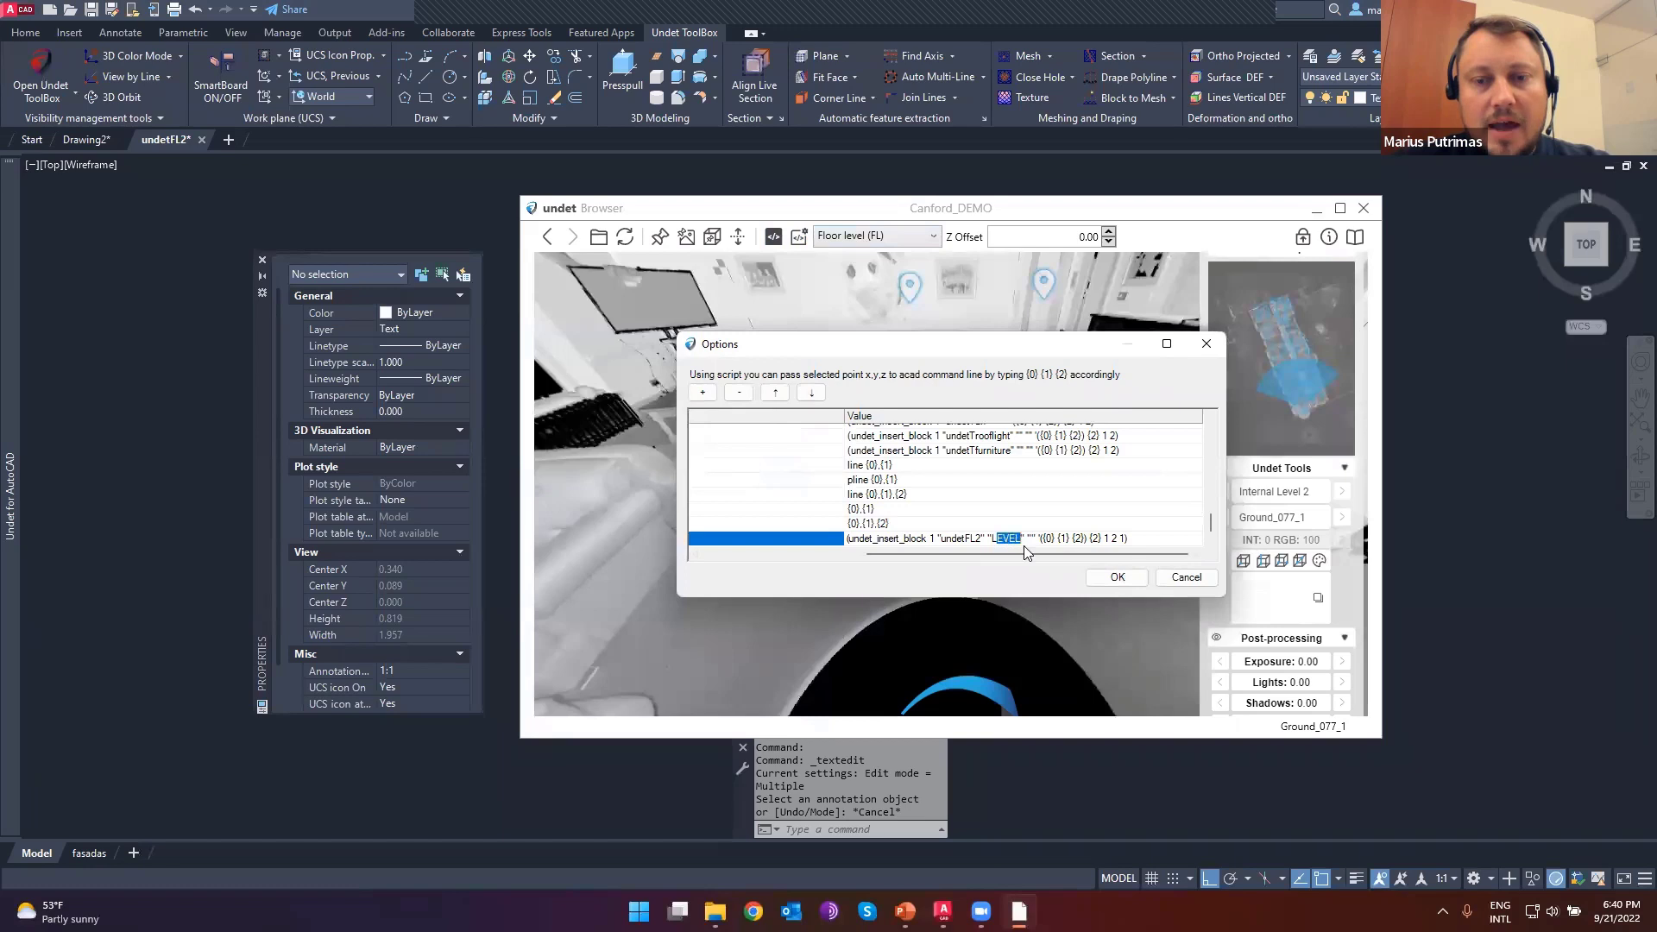
left_click(1021, 539)
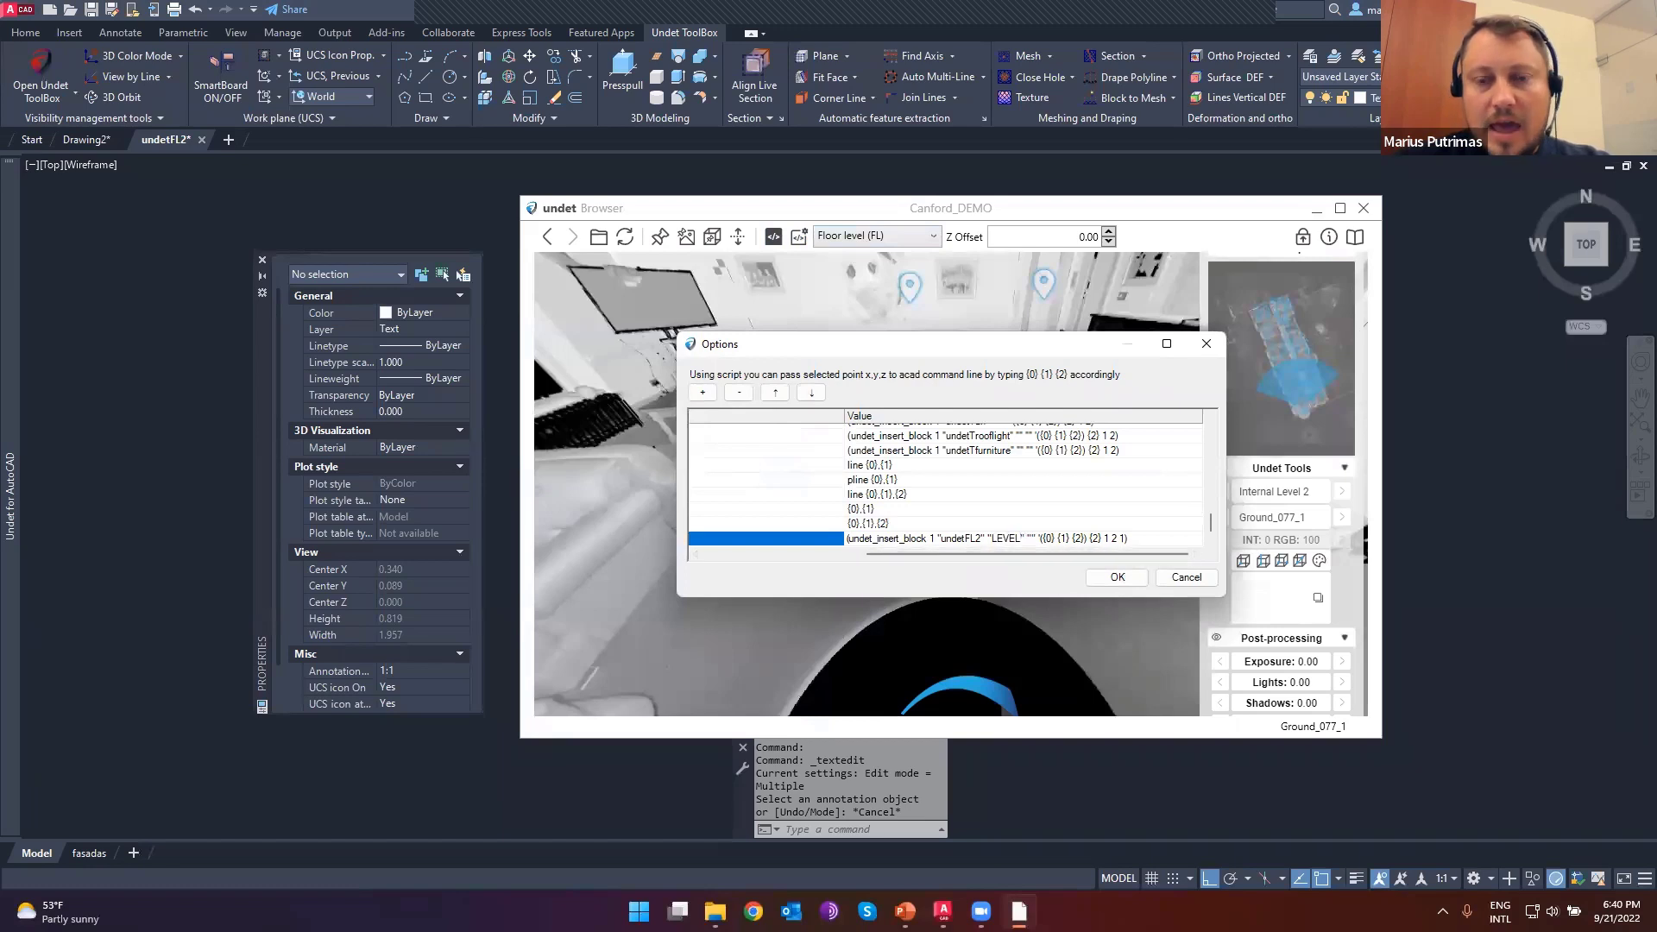
type("2")
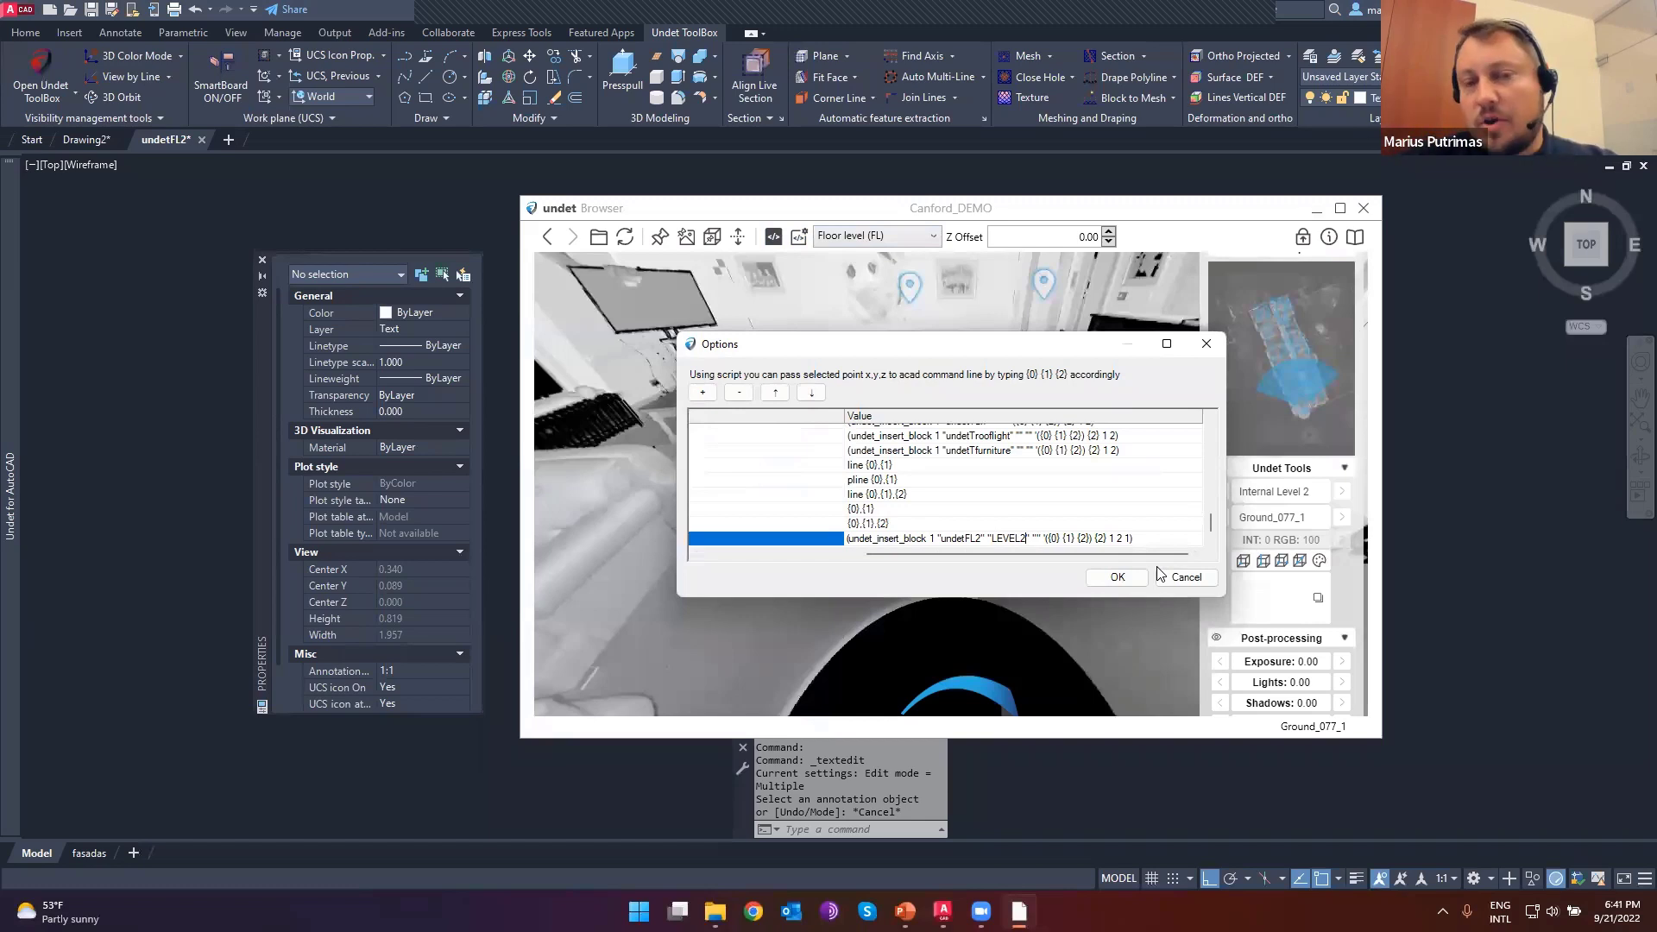
left_click(1122, 580)
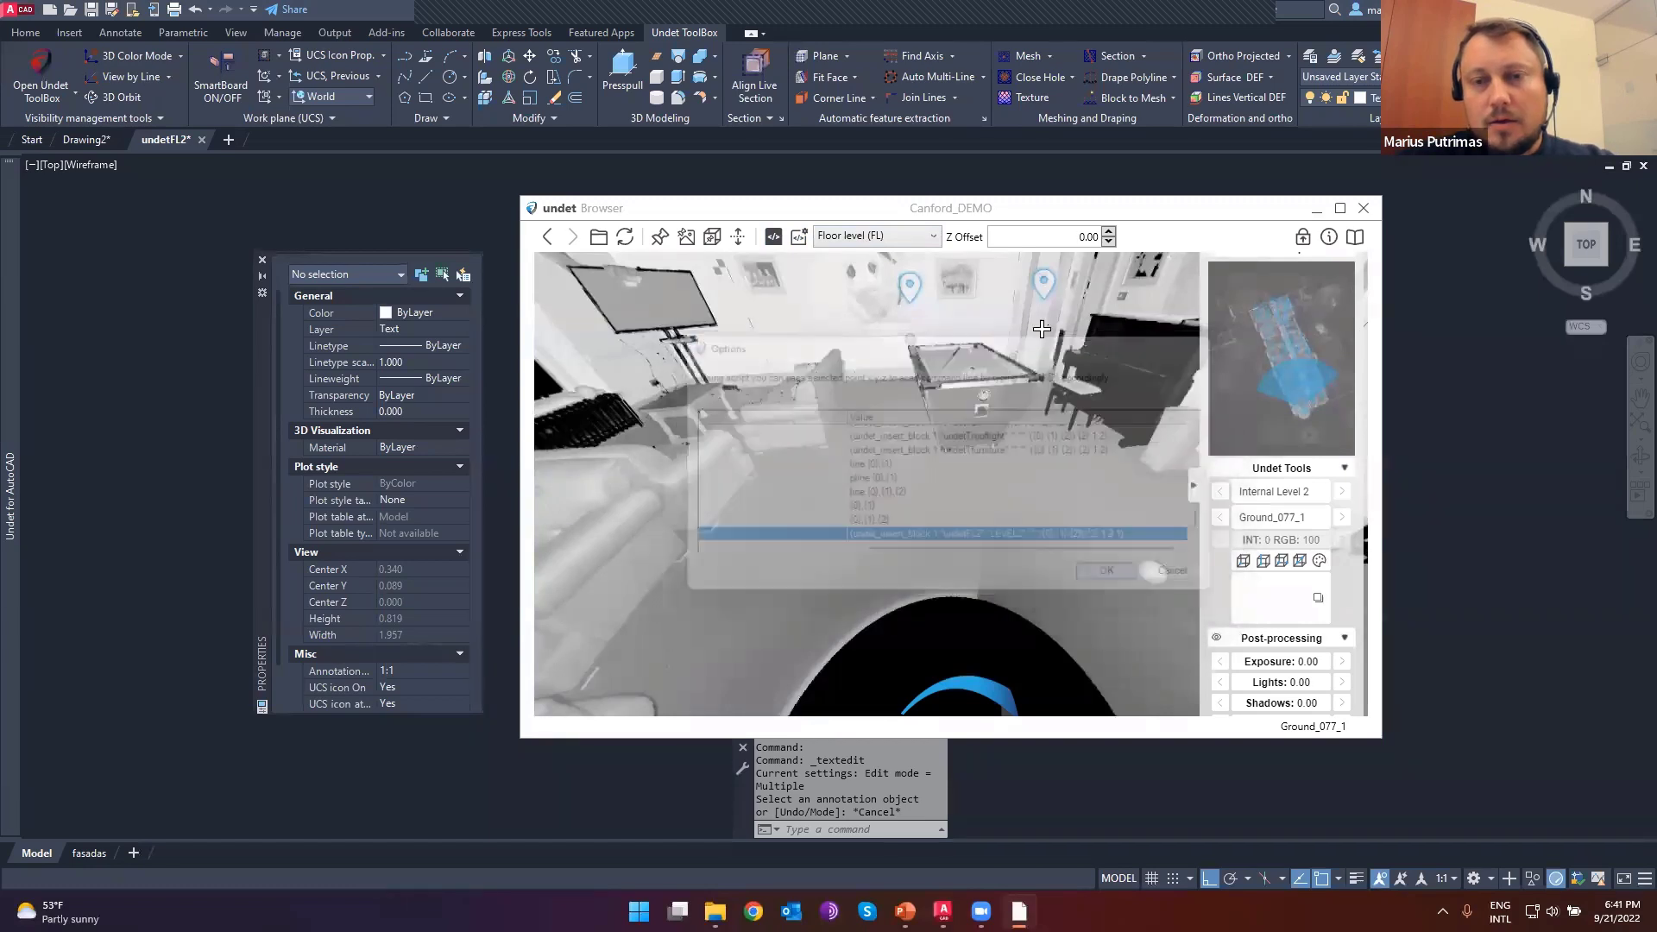
- Return to the undetFL2 drawing and set the FL text's height to 0.150
left_click(1099, 196)
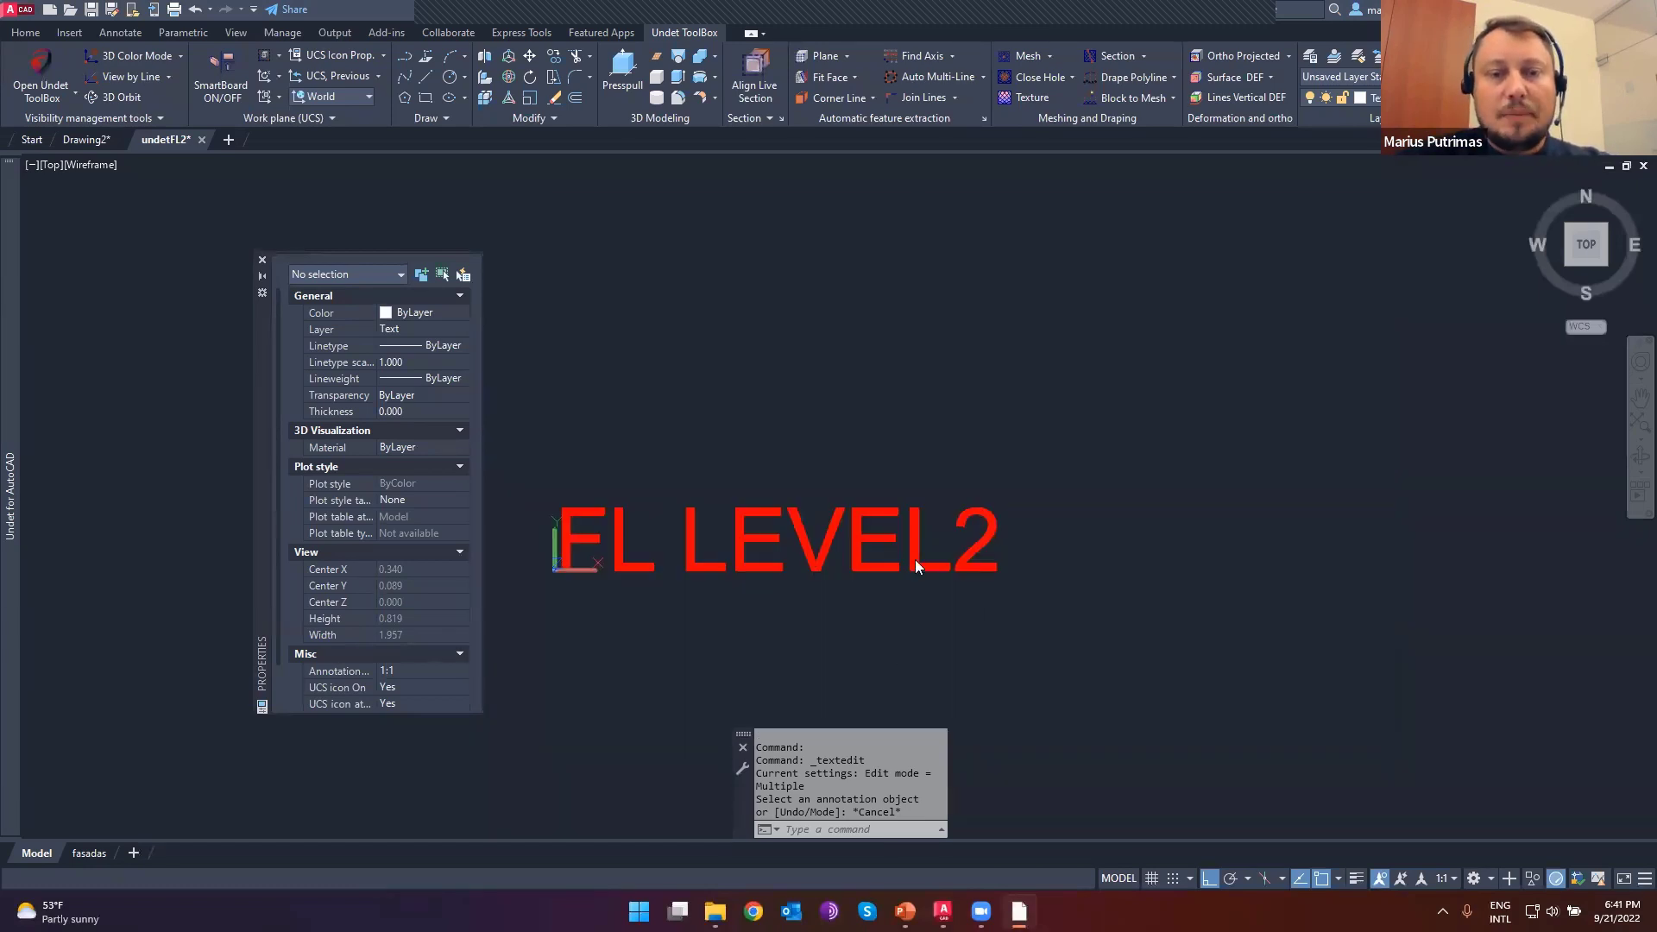
scroll(916, 567, "down", 3)
middle_click_drag(762, 591, 880, 592)
scroll(794, 562, "up", 1)
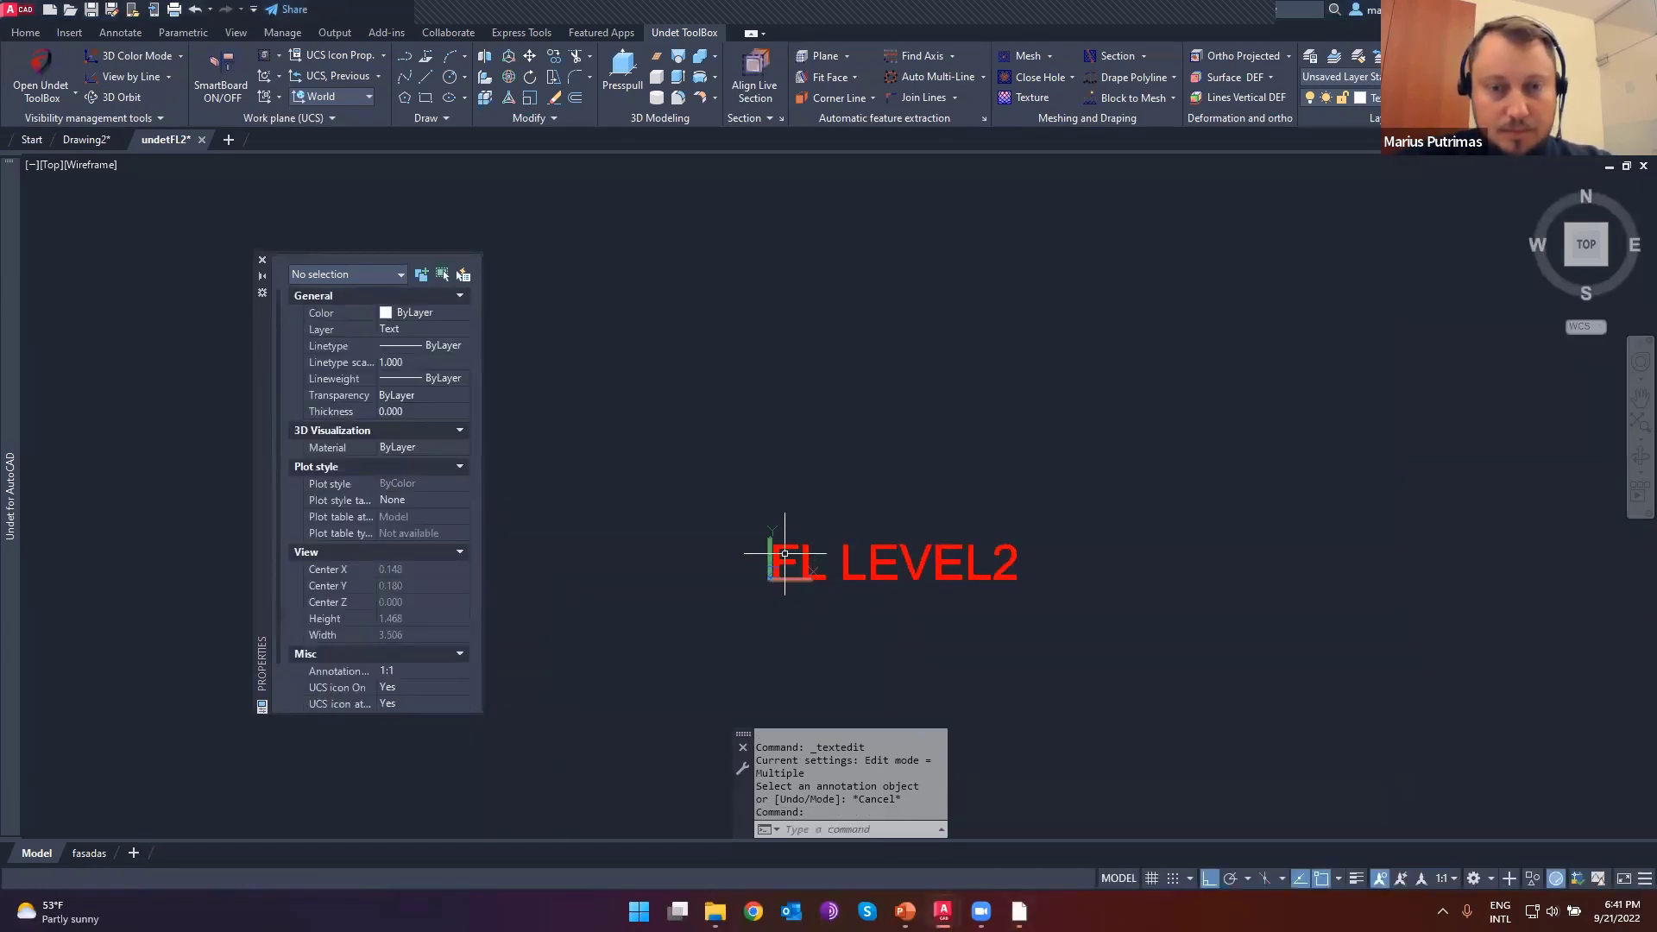
left_click(784, 553)
left_click(788, 537)
left_click(814, 552)
left_click(790, 536)
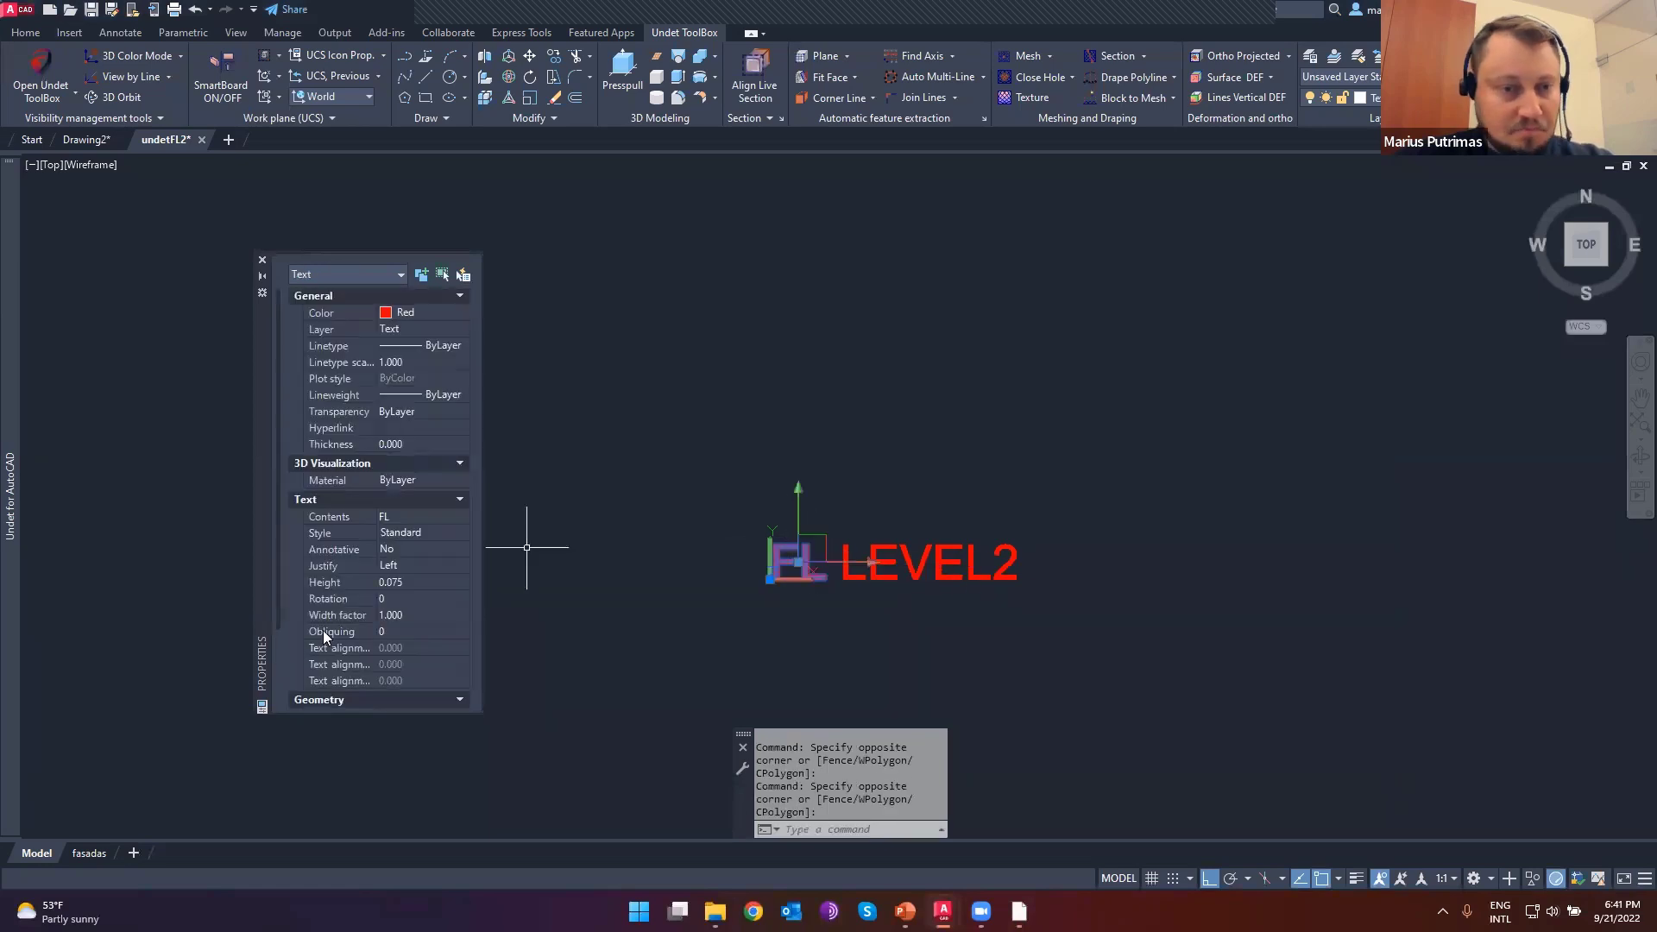
left_click(407, 583)
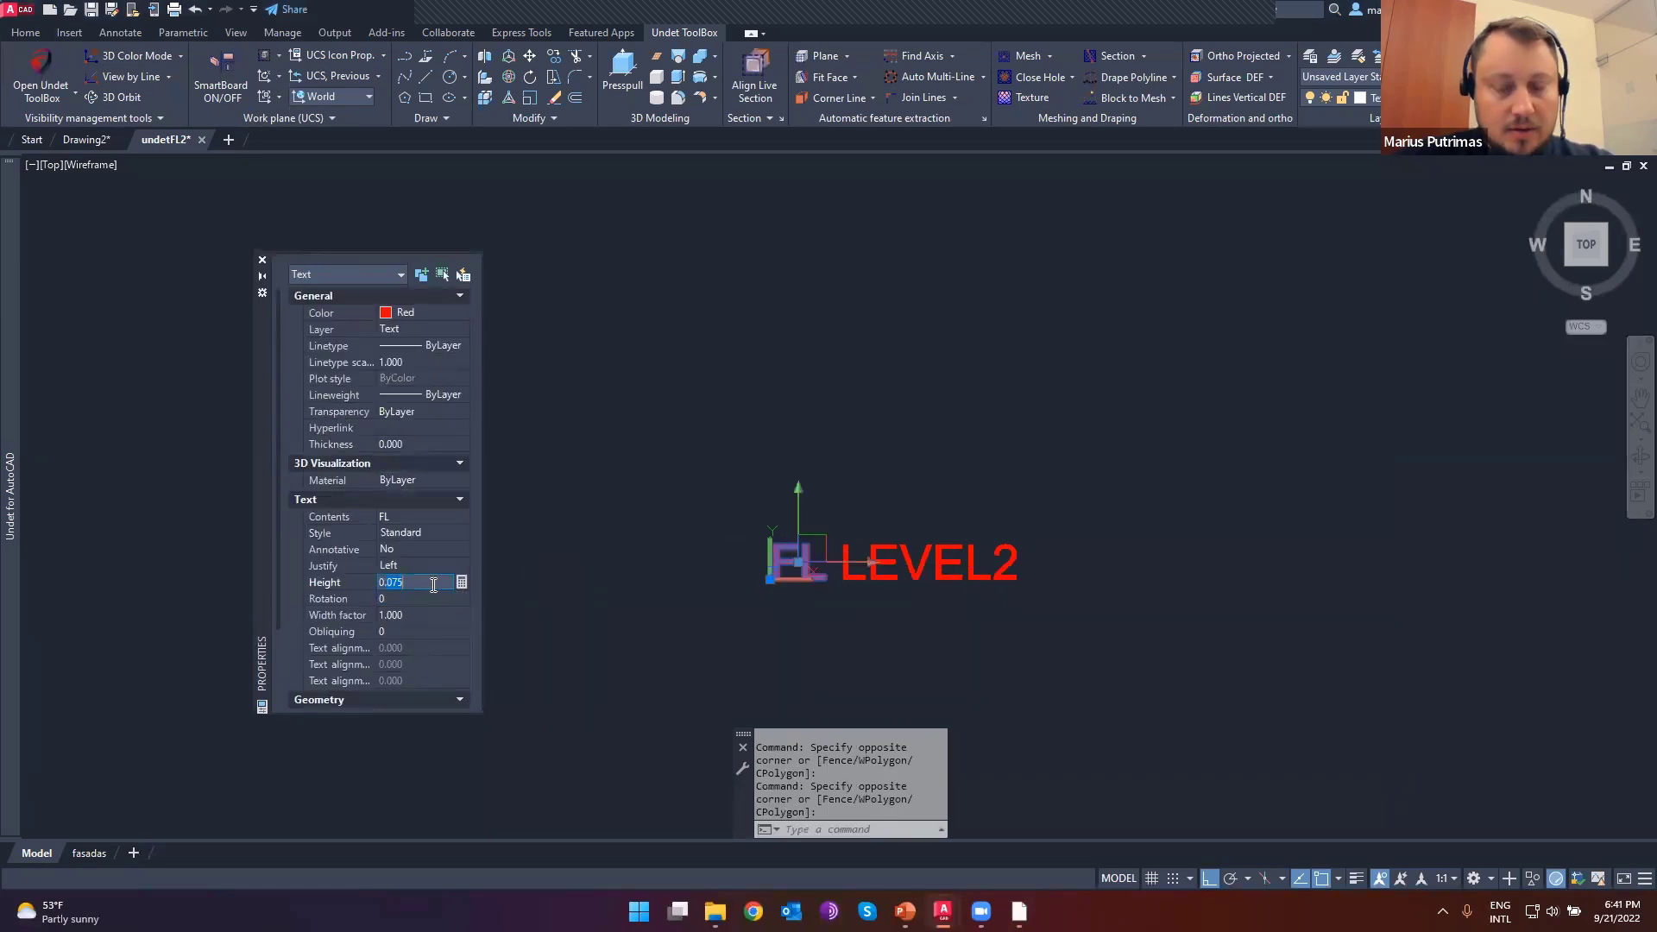
key("Tab")
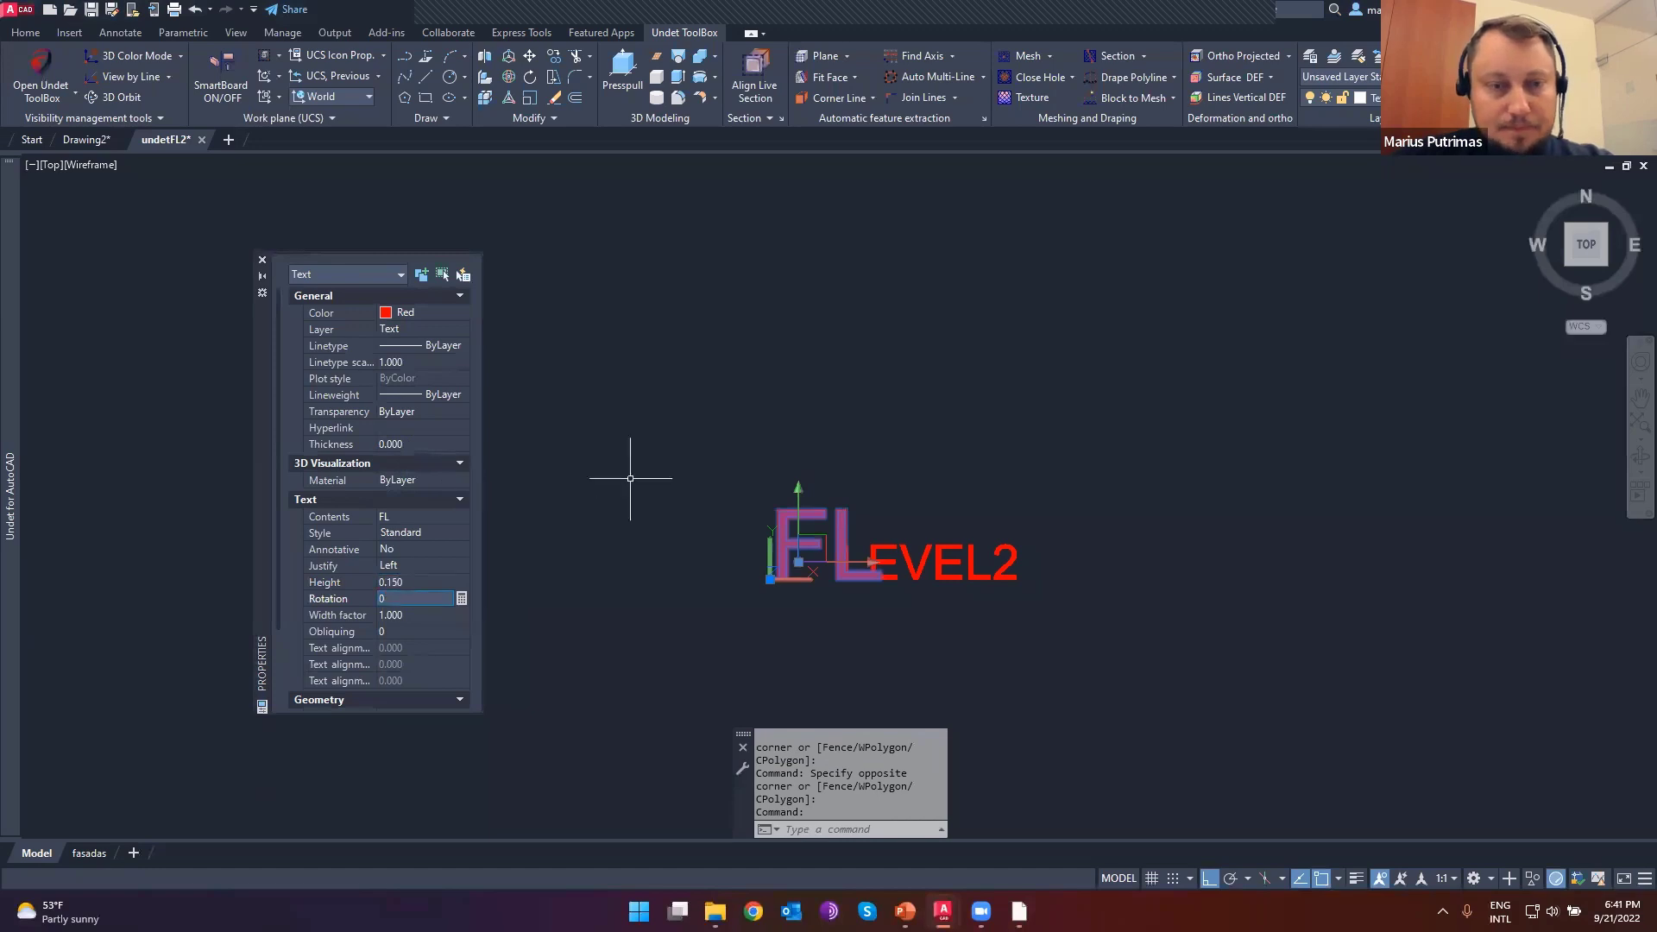
- Change the FL text's color to Yellow and clear the selection
left_click(414, 311)
left_click(418, 380)
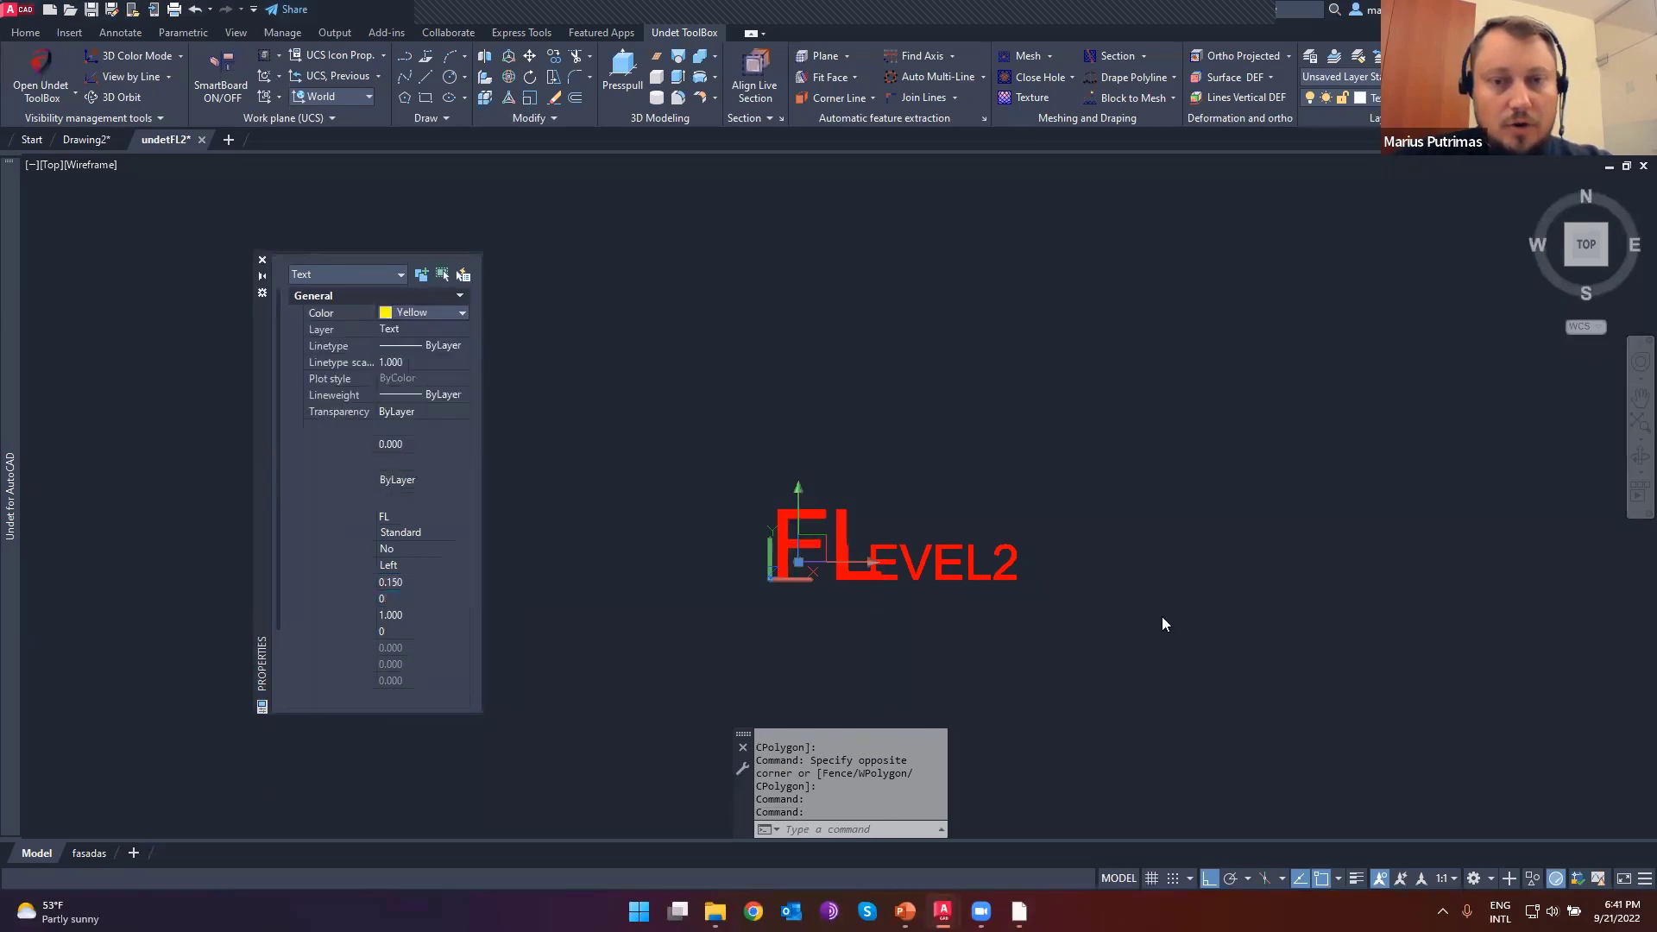
key("Escape")
key("Escape")
- Move the LEVEL2 attribute horizontally away from the enlarged FL text so they no longer overlap, and reselect the attribute
left_click_drag(1027, 620, 928, 509)
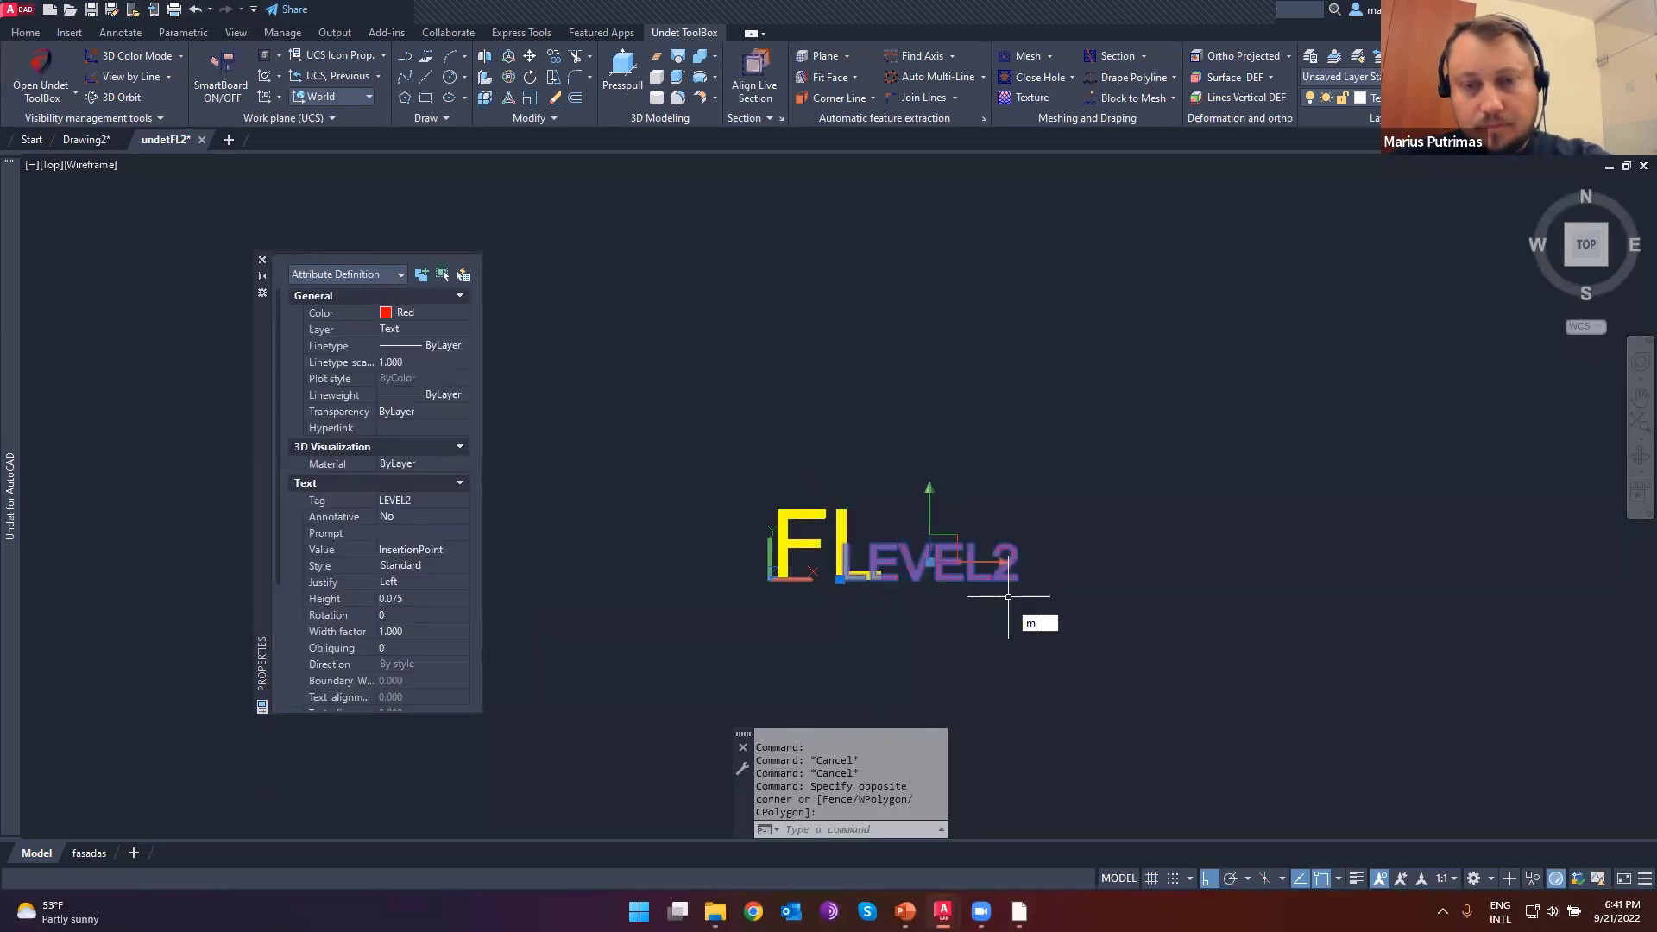
type("m")
key("Return")
left_click(890, 636)
left_click(955, 634)
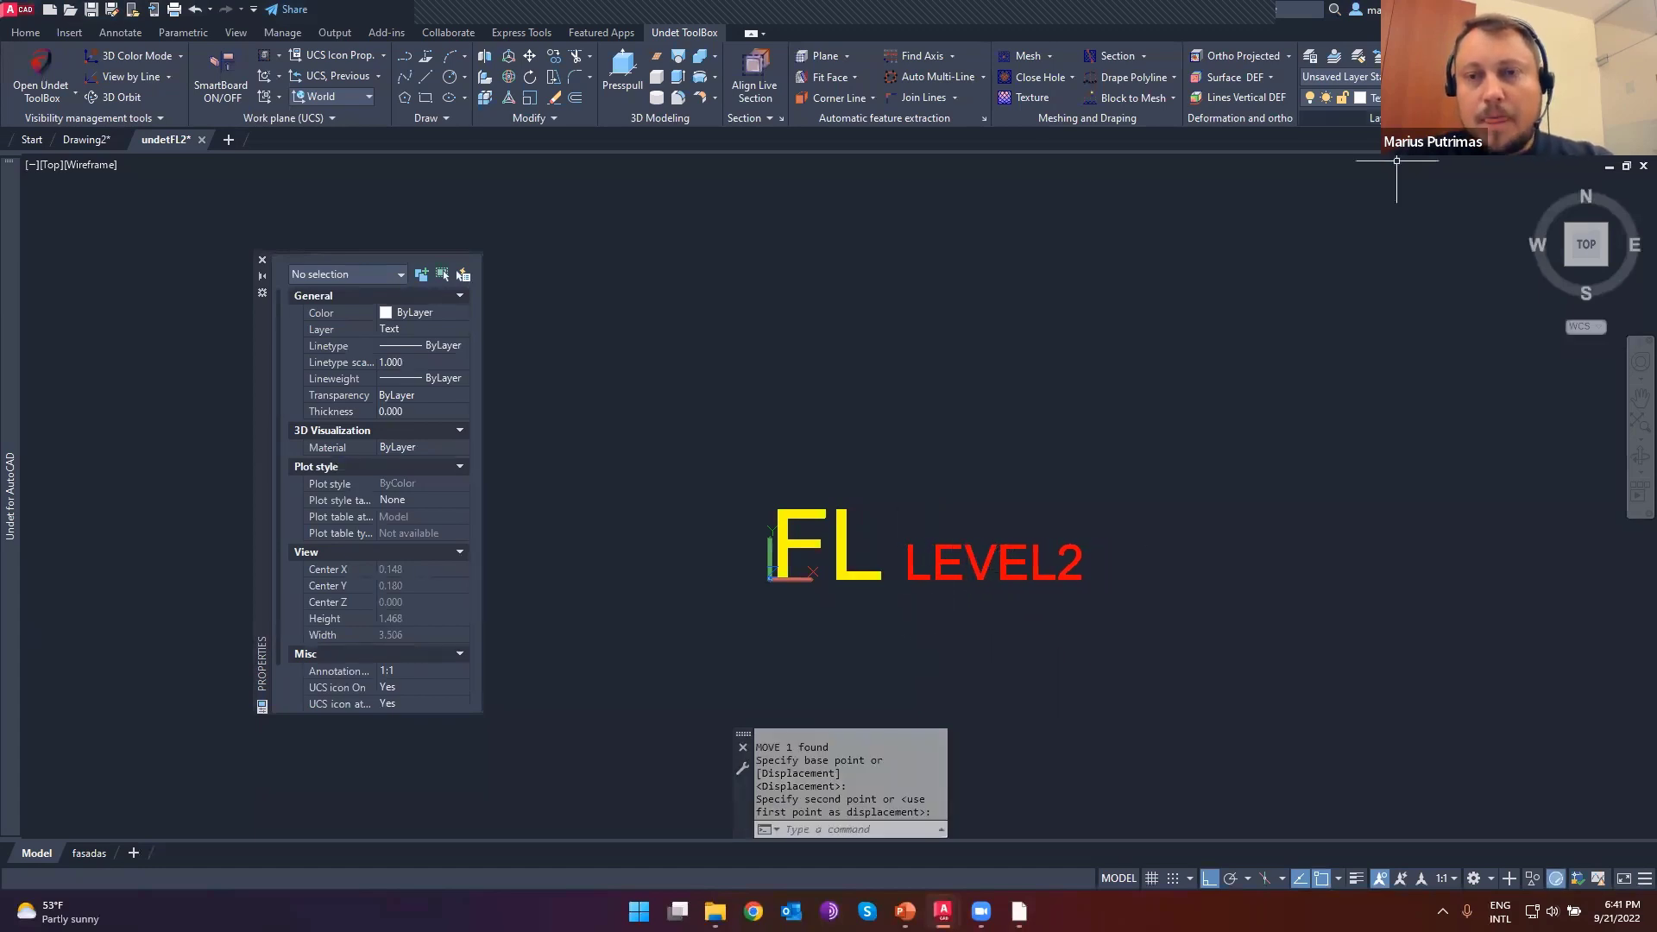
left_click_drag(1118, 436, 918, 584)
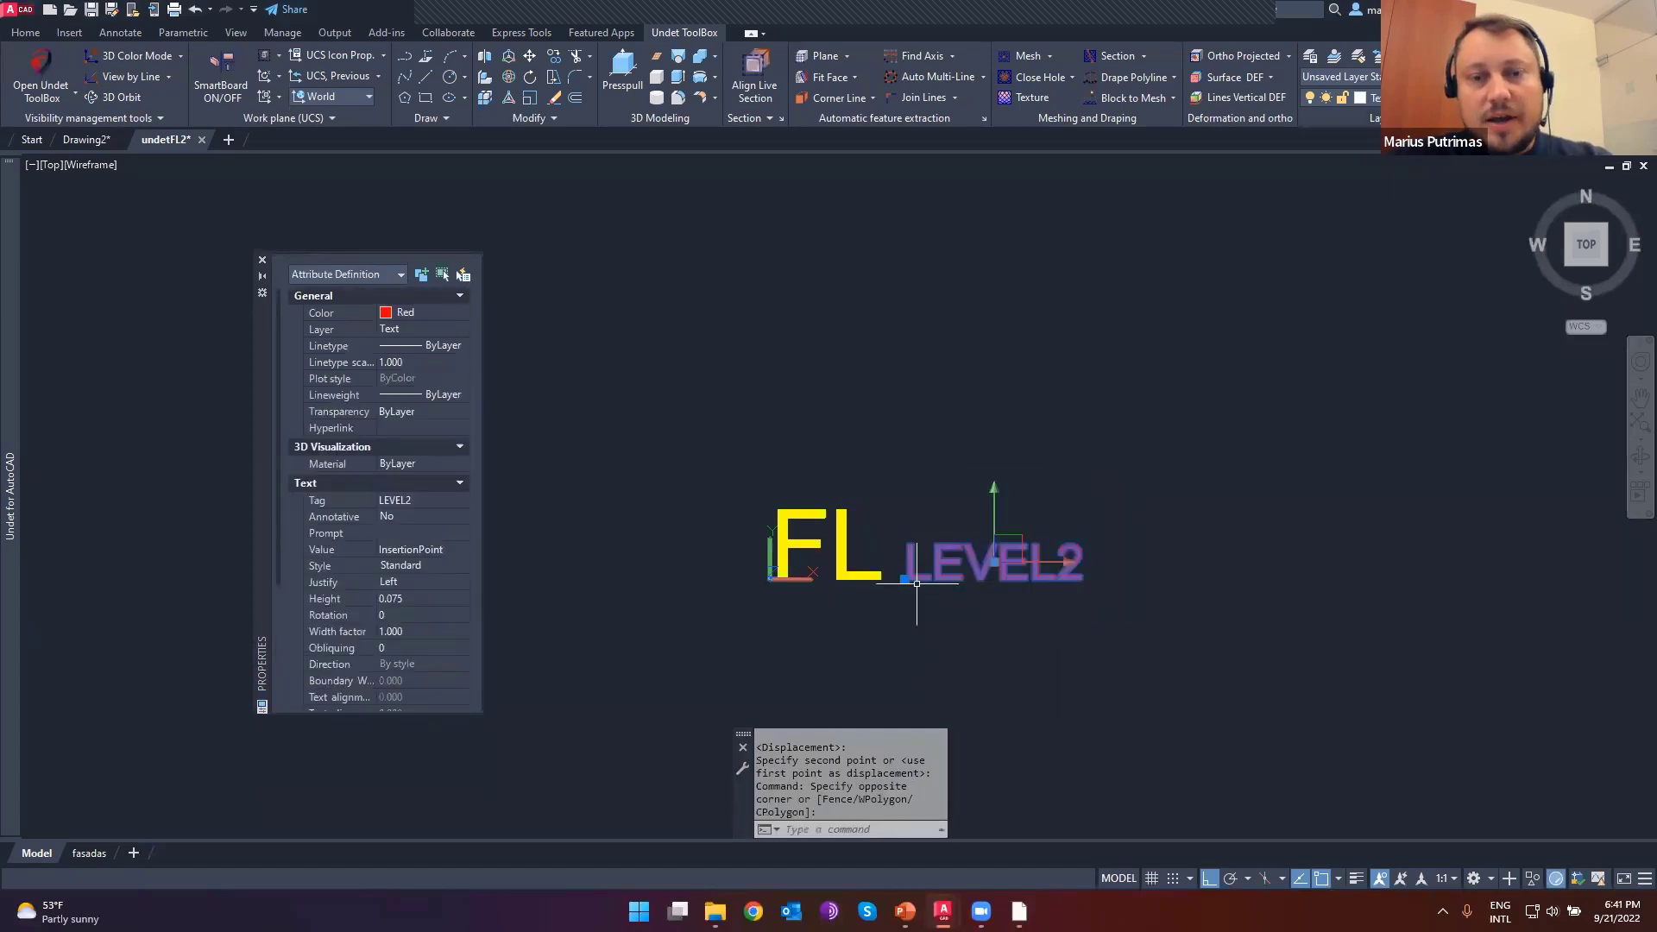
- Draw a horizontal line about 0.75 long beneath the FL text and LEVEL2 attribute, and close undetFL2 with its changes saved
key("Escape")
key("Escape")
type("L")
key("Return")
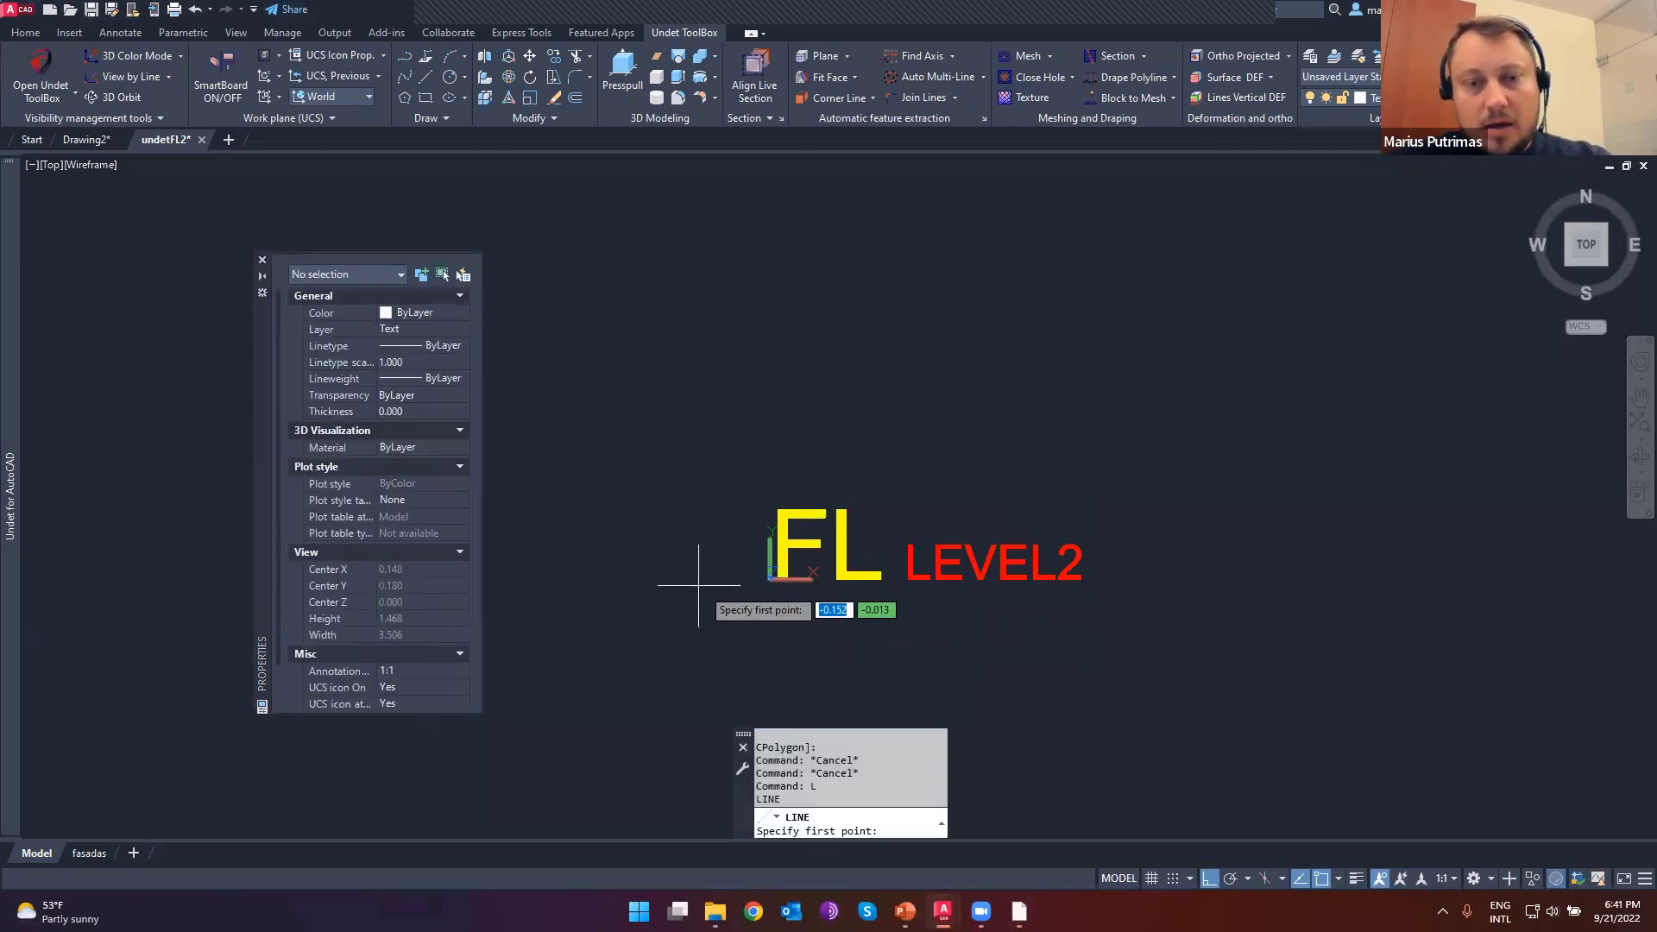
left_click(747, 594)
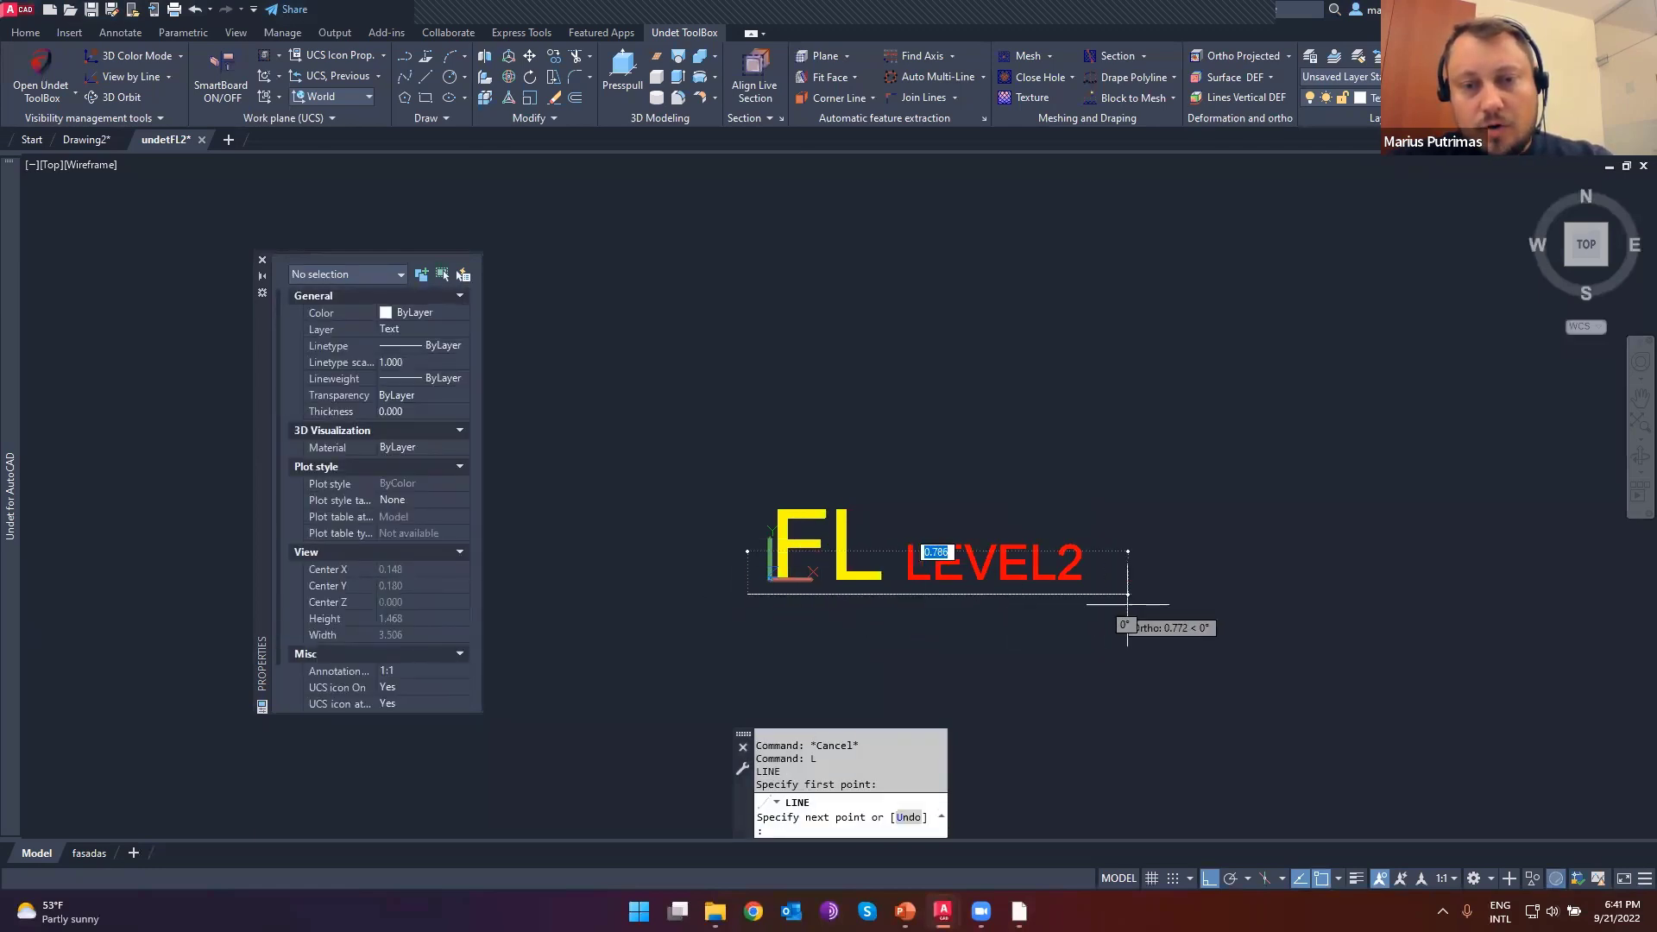
left_click(1096, 594)
key("Escape")
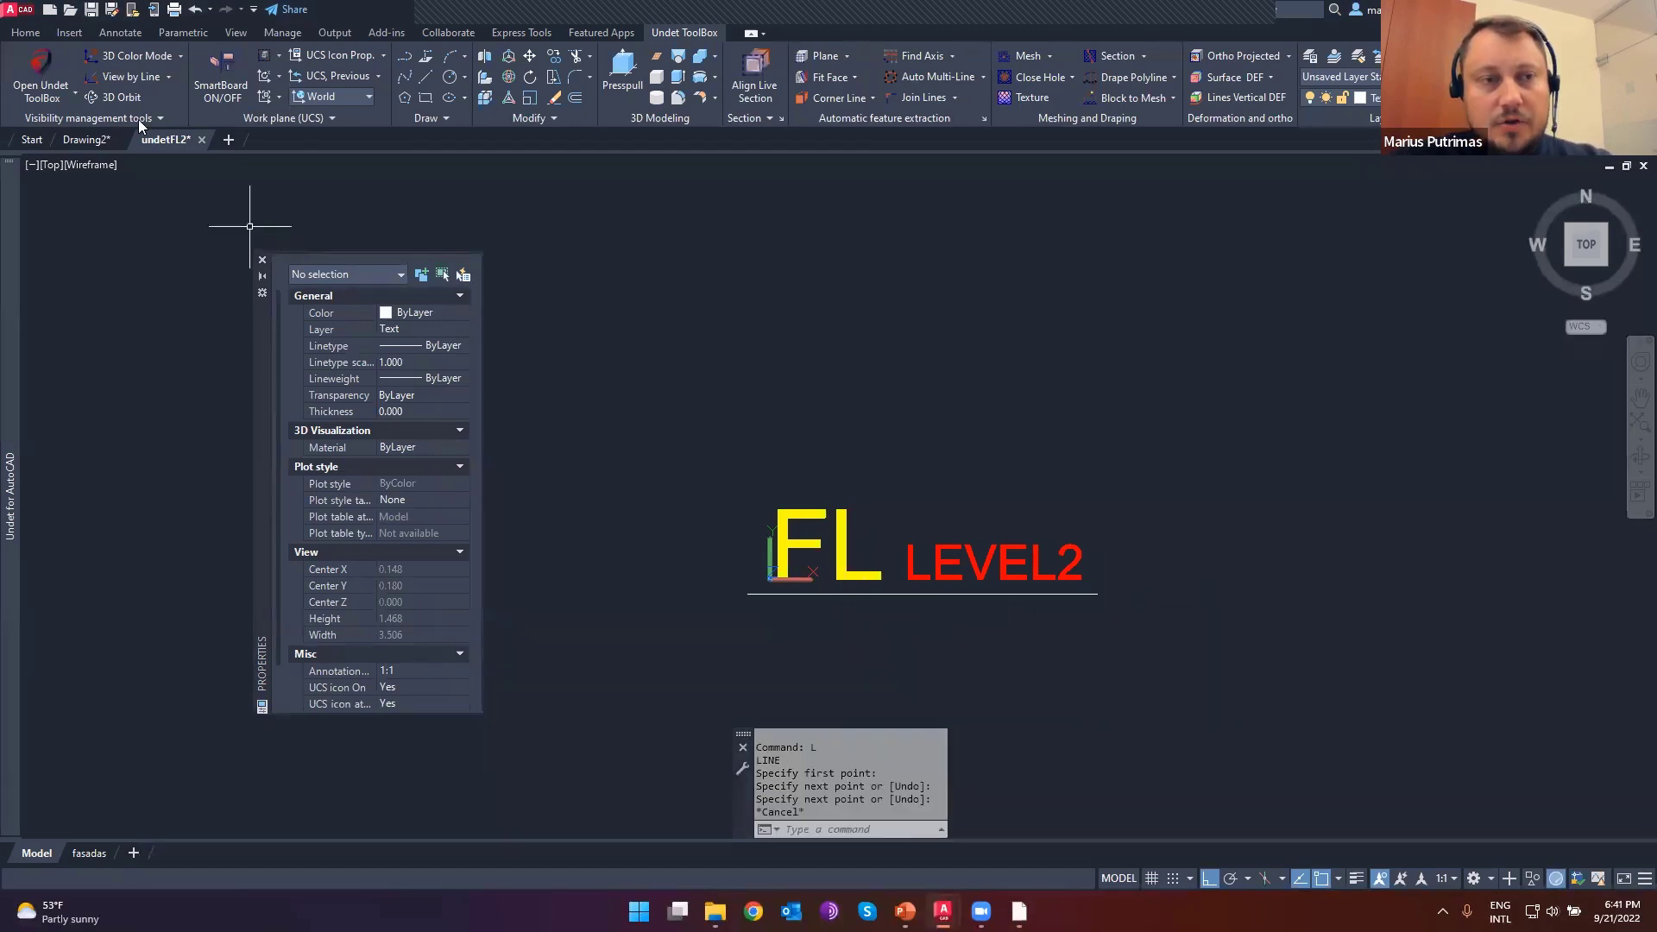
left_click(201, 140)
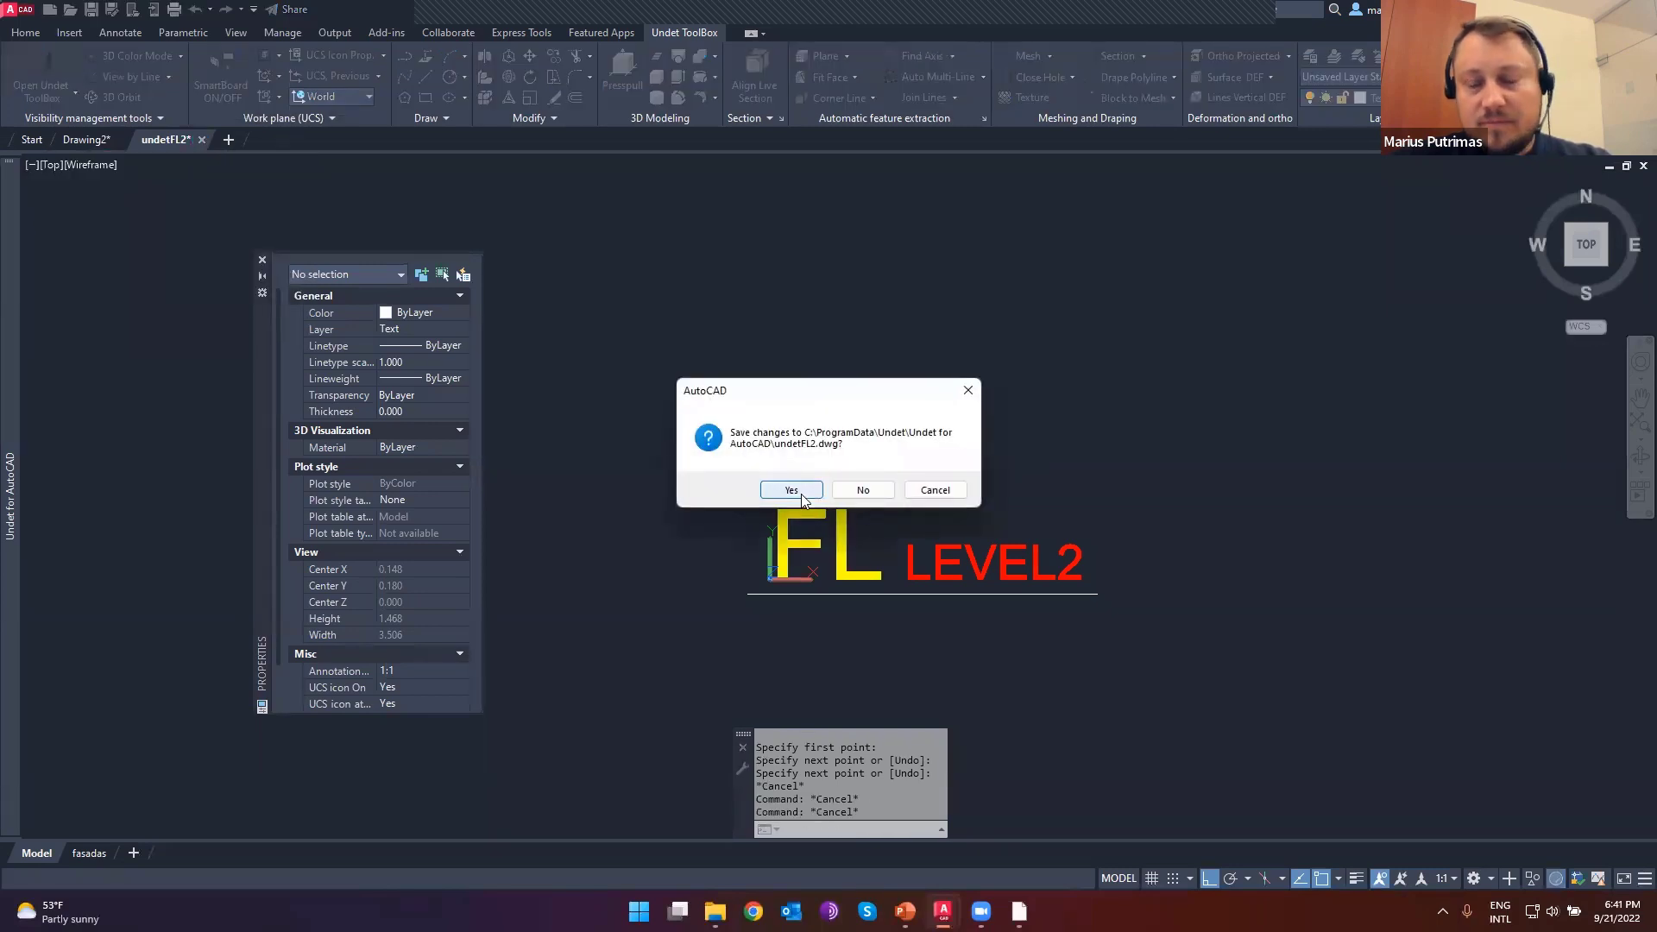
left_click(801, 493)
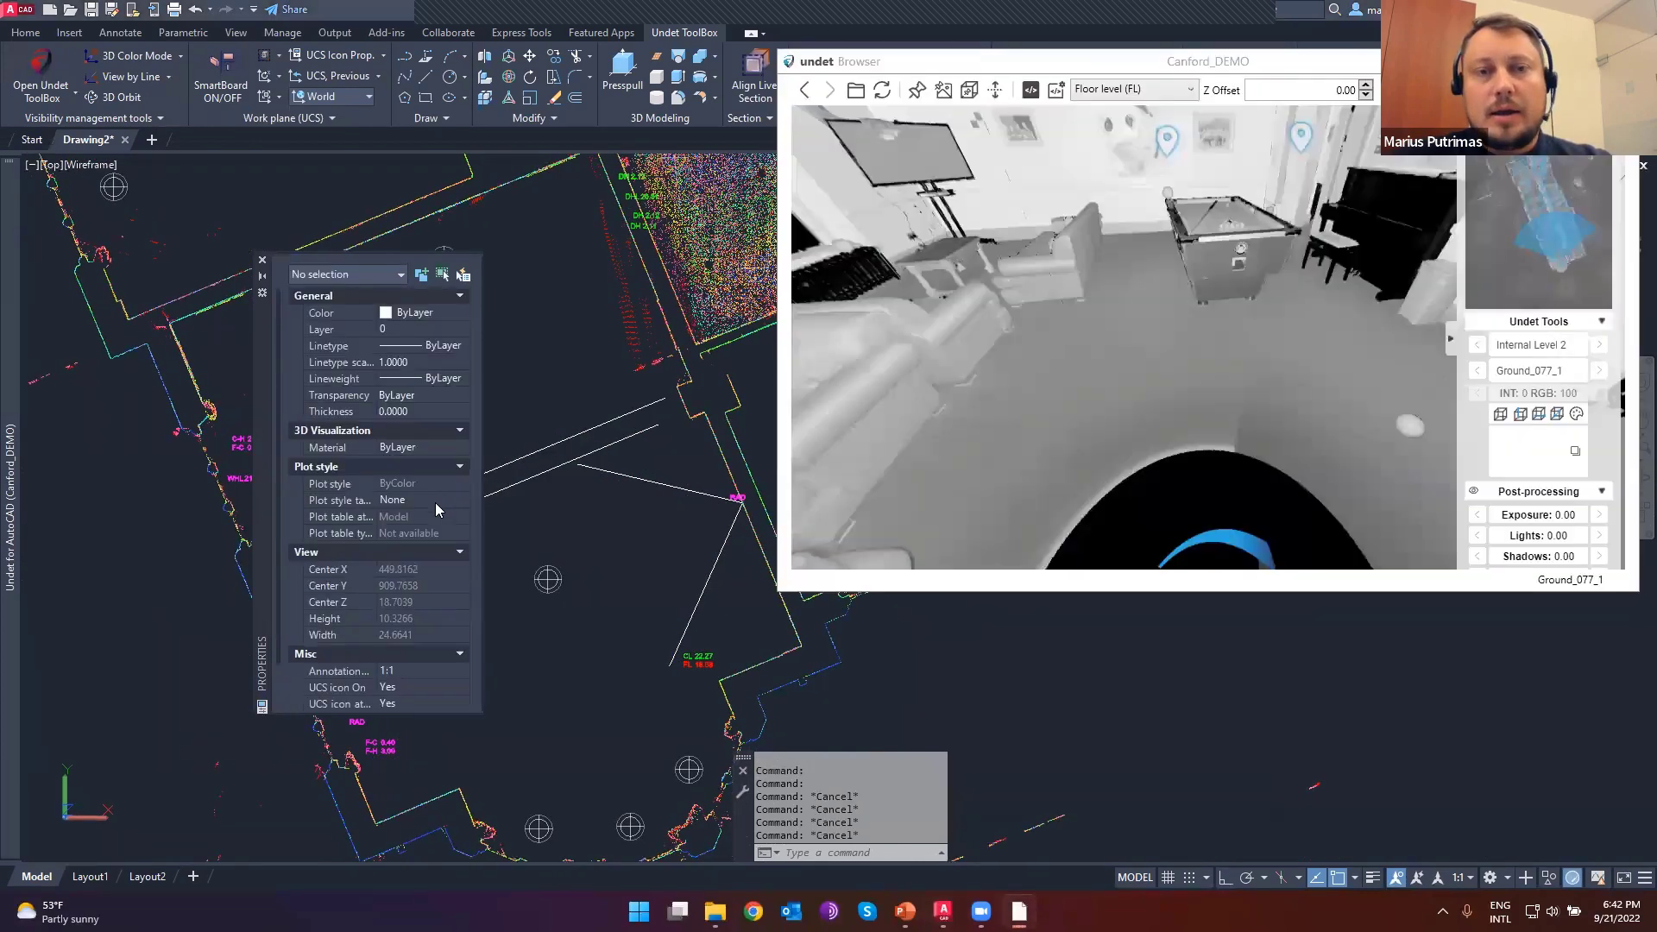
- In Undet Browser, select the Floor level (FL) 2 script and place its label on the floor beside the pool table
scroll(638, 497, "down", 3)
middle_click_drag(622, 555, 644, 520)
scroll(643, 519, "up", 2)
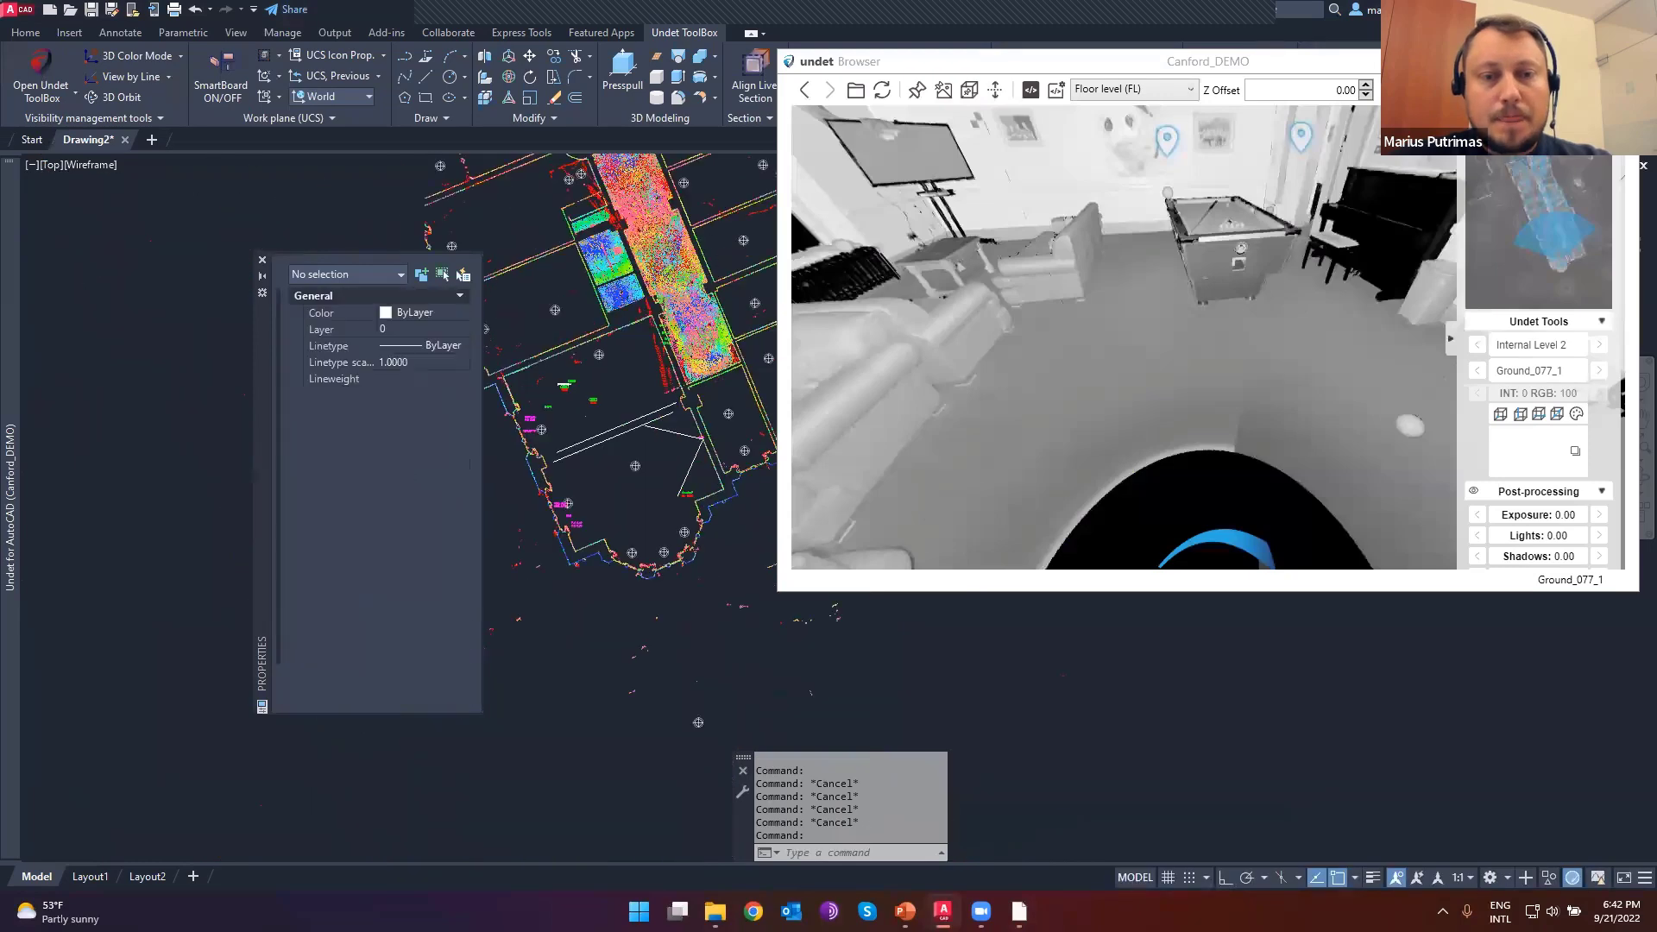
left_click(1150, 89)
scroll(1139, 345, "down", 10)
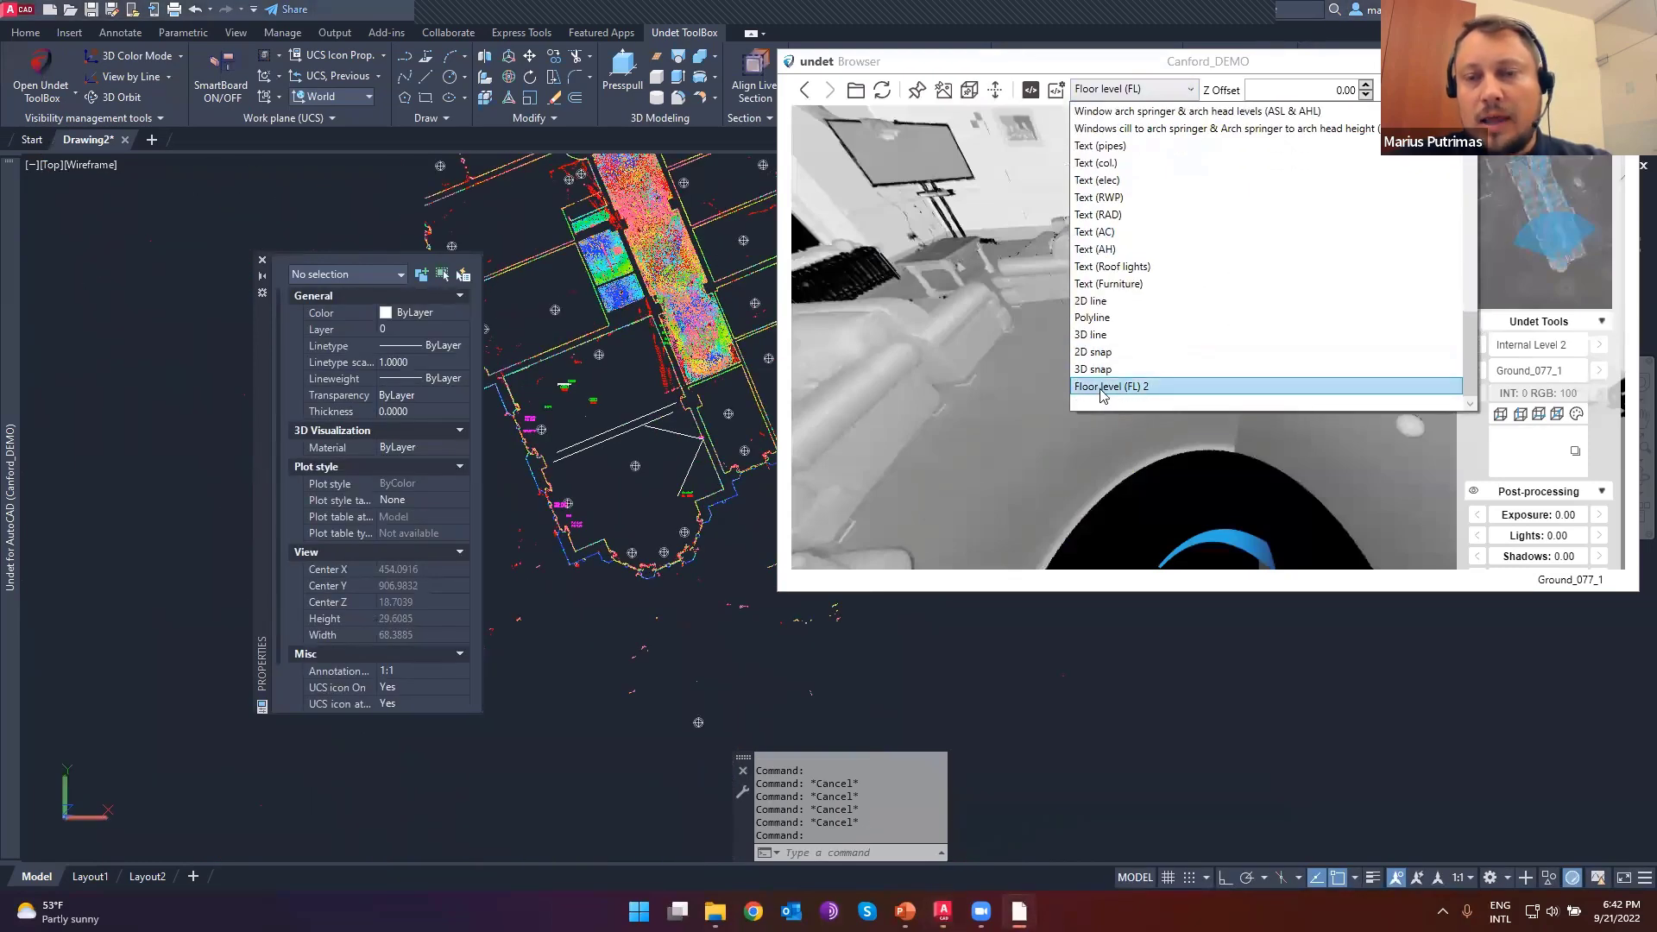
left_click(1141, 388)
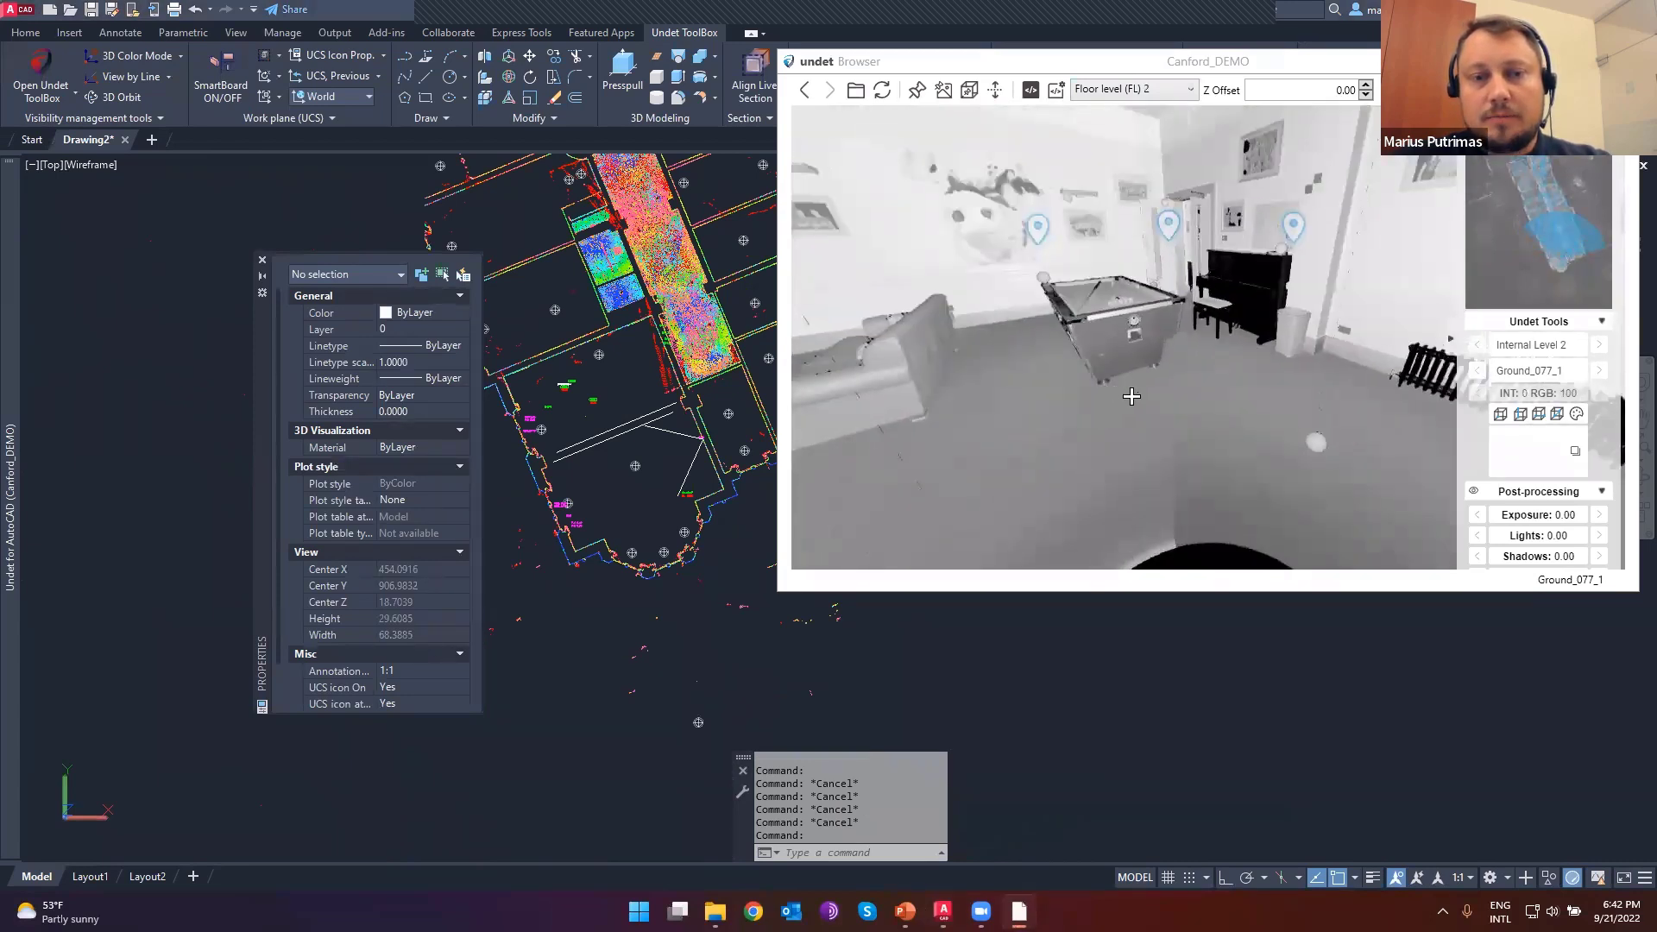
left_click(1134, 394)
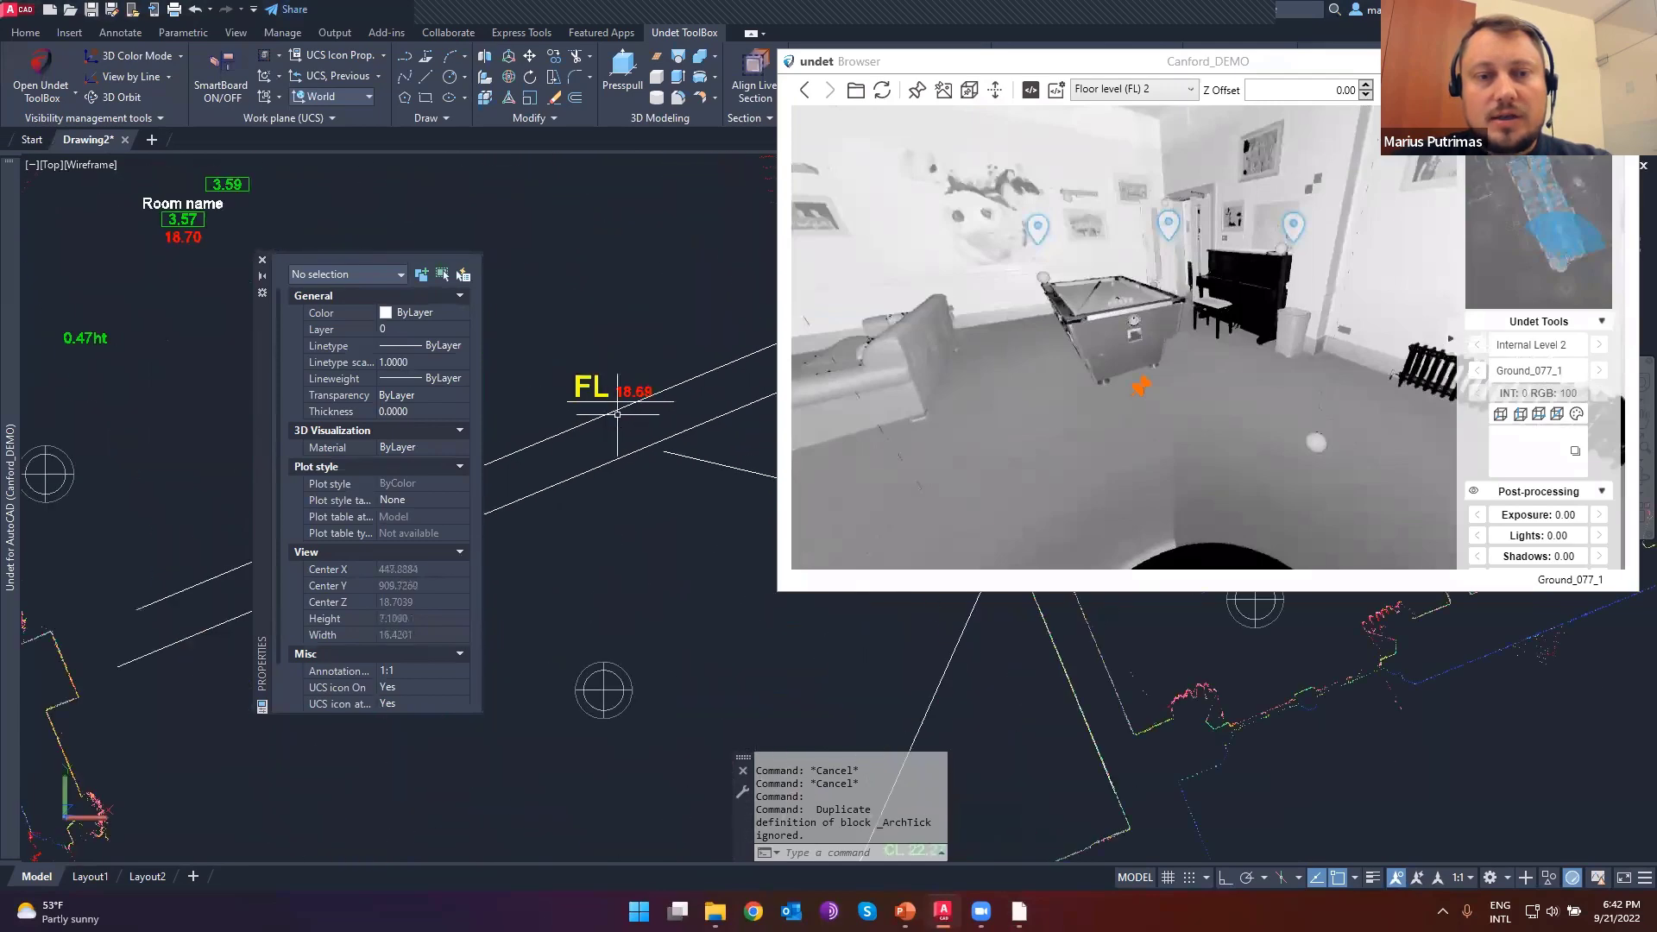
- Erase the two parallel diagonal lines crossing the new floor level label, and move the Properties palette away from the label
left_click(582, 514)
left_click(537, 416)
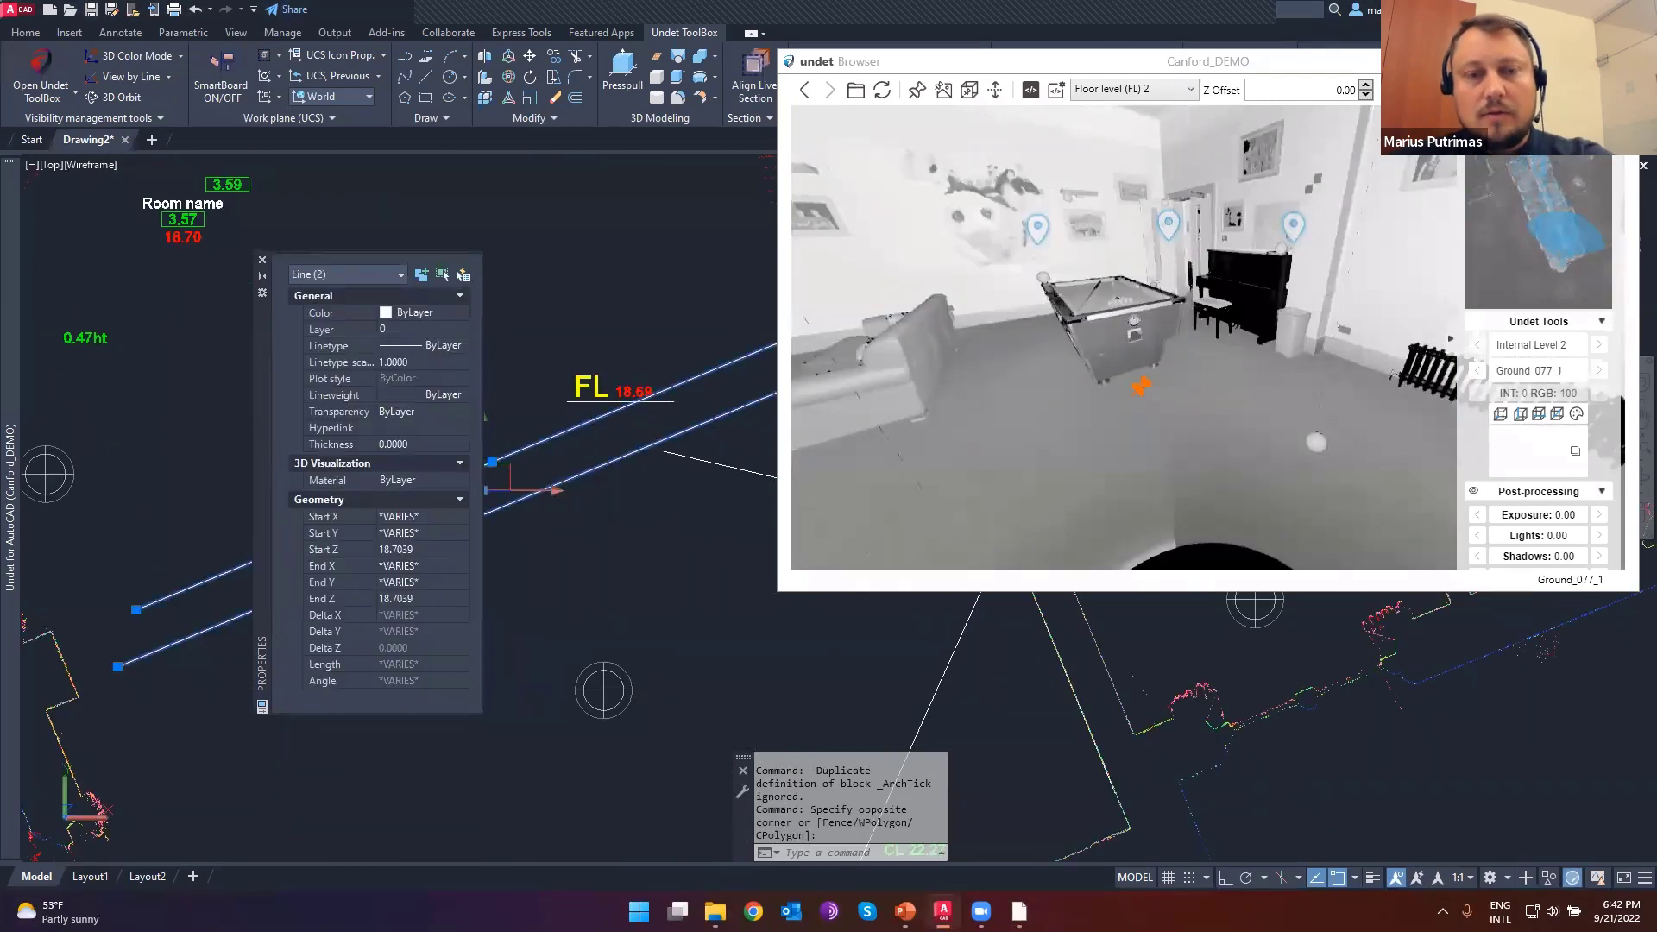
key("Delete")
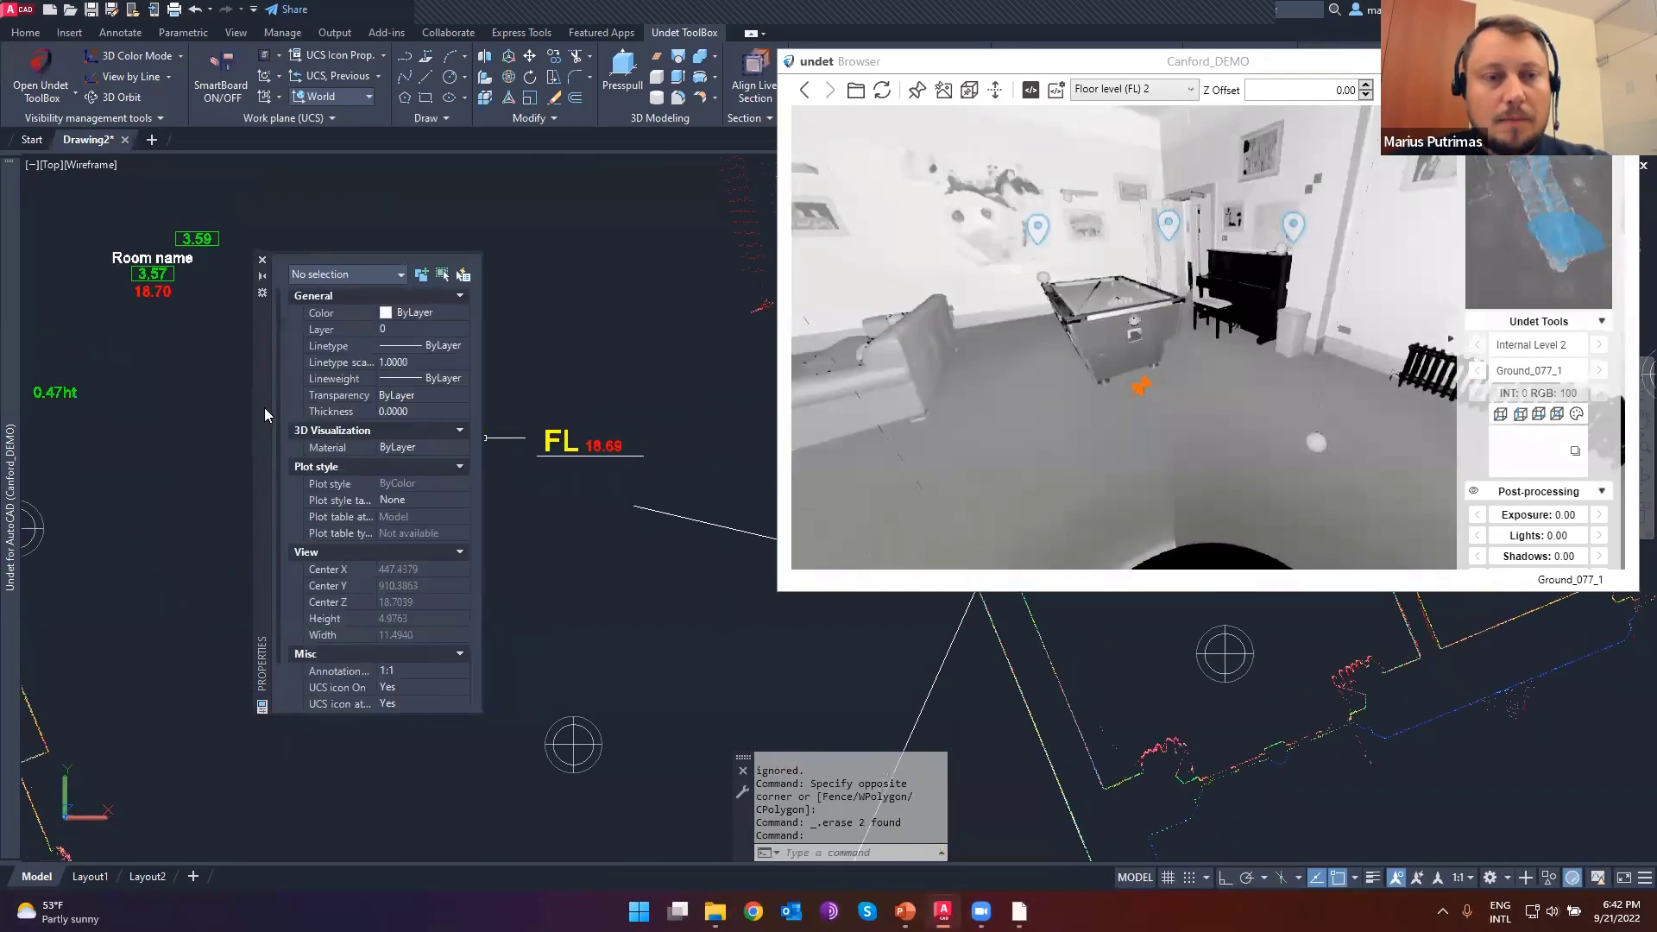
left_click_drag(265, 408, 133, 313)
scroll(550, 444, "up", 2)
middle_click_drag(634, 510, 533, 543)
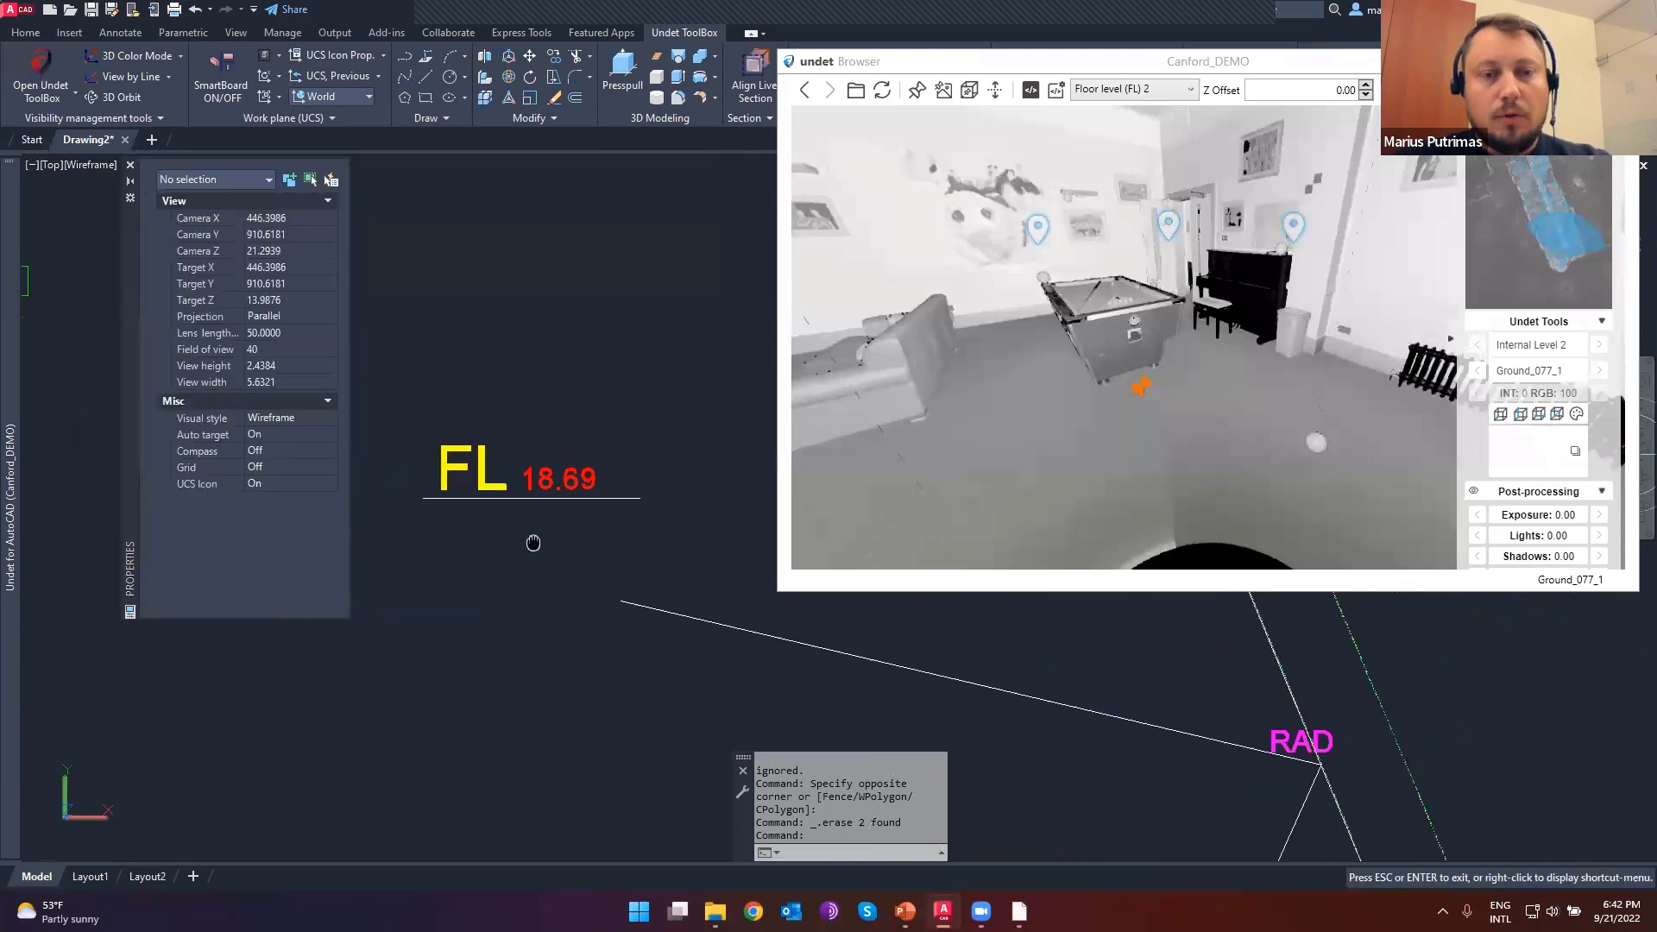
key("Escape")
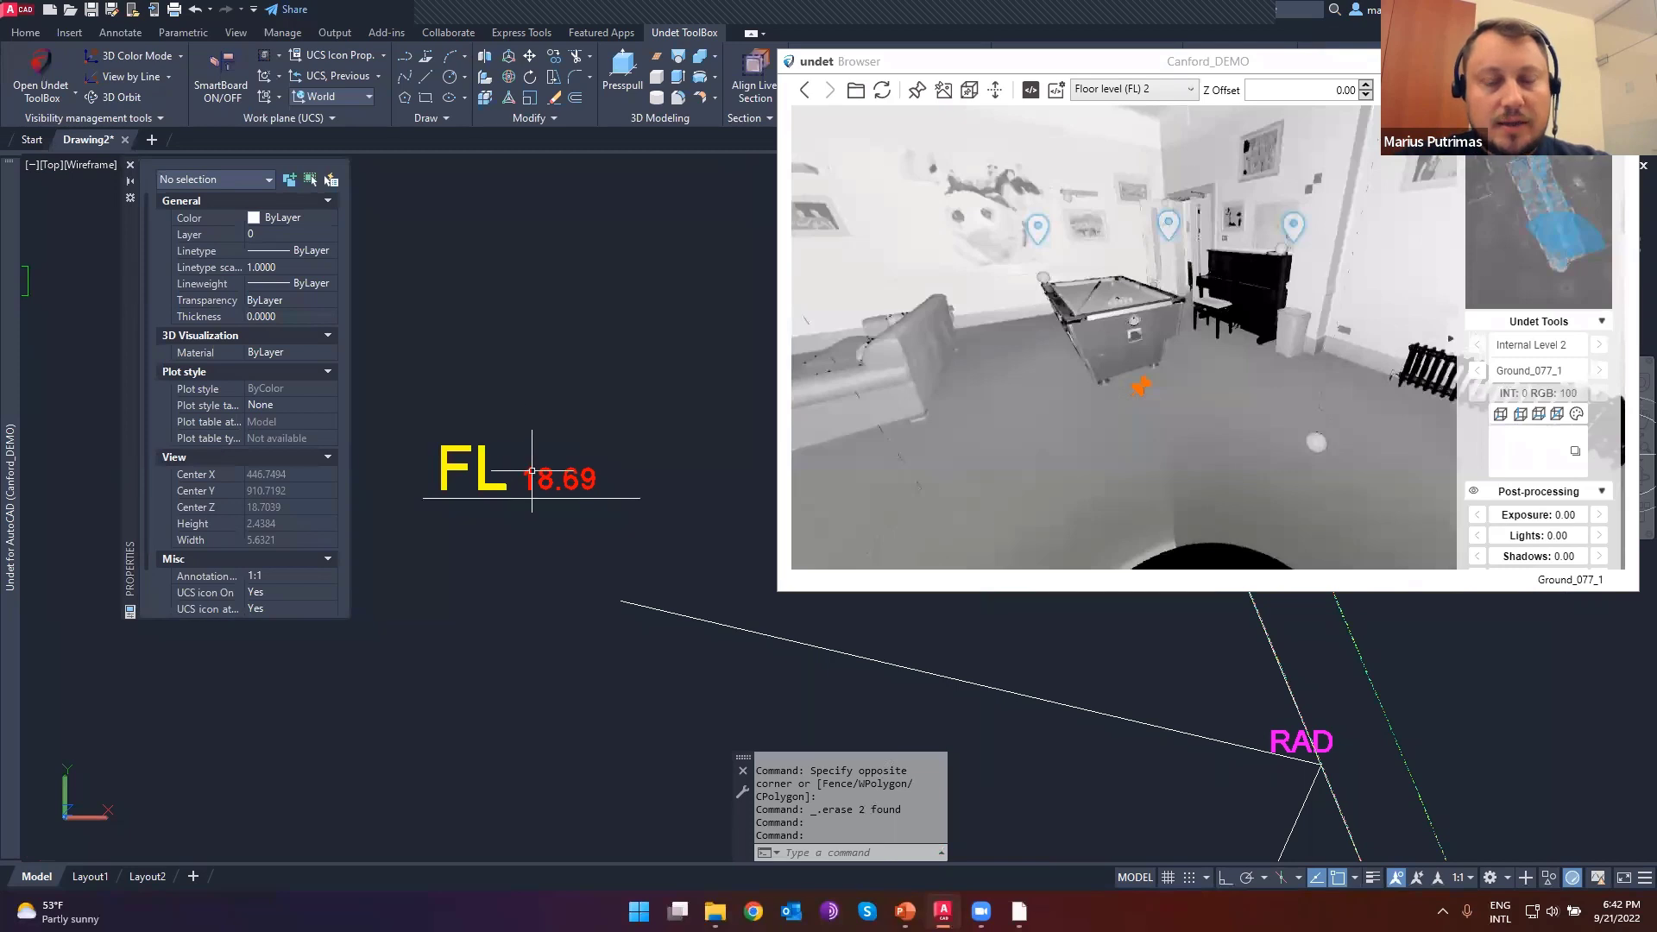
- Switch to File Explorer and reopen the undetFL2 drawing from the Undet for AutoCAD folder
left_click(715, 911)
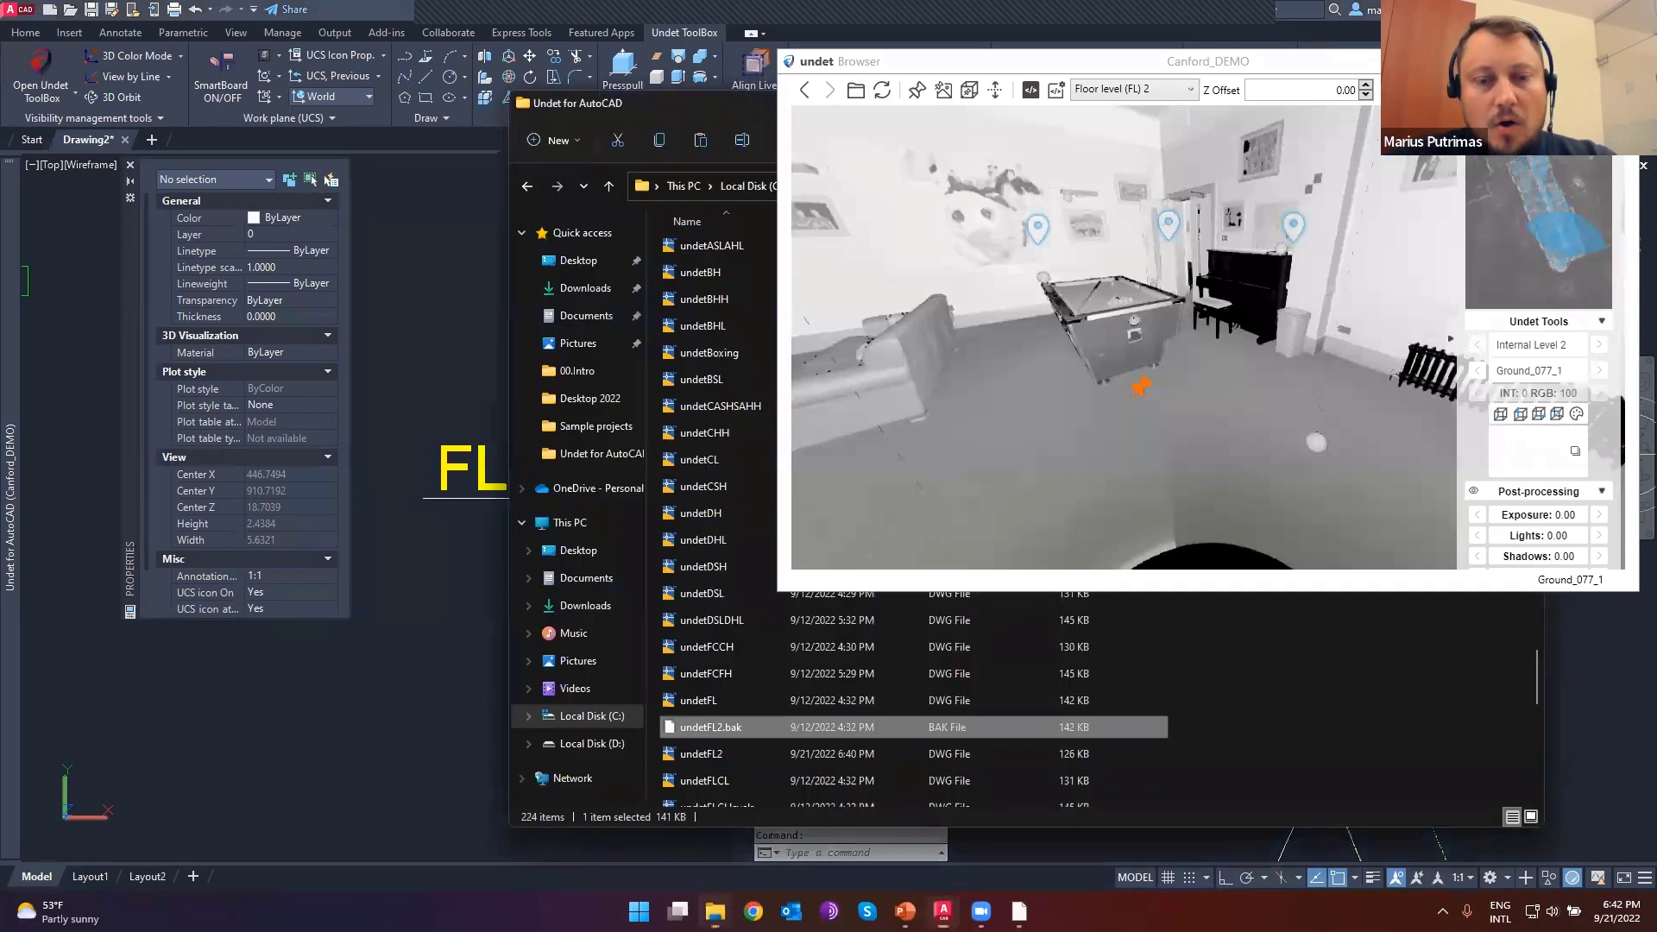
left_click(703, 756)
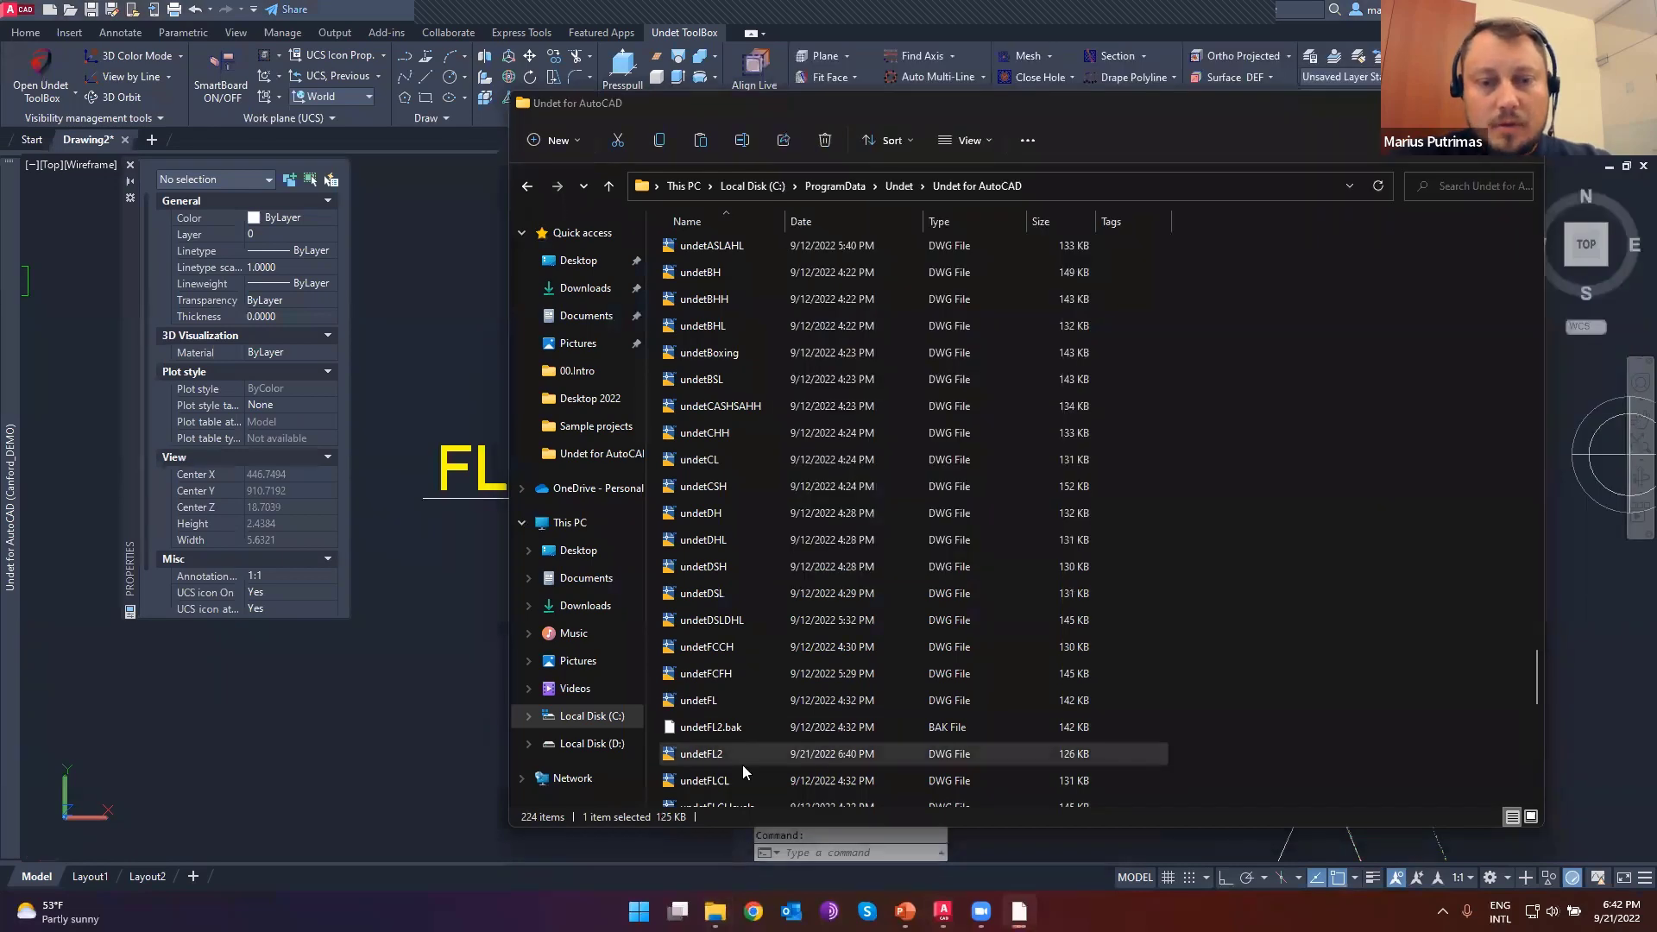
double_click(742, 764)
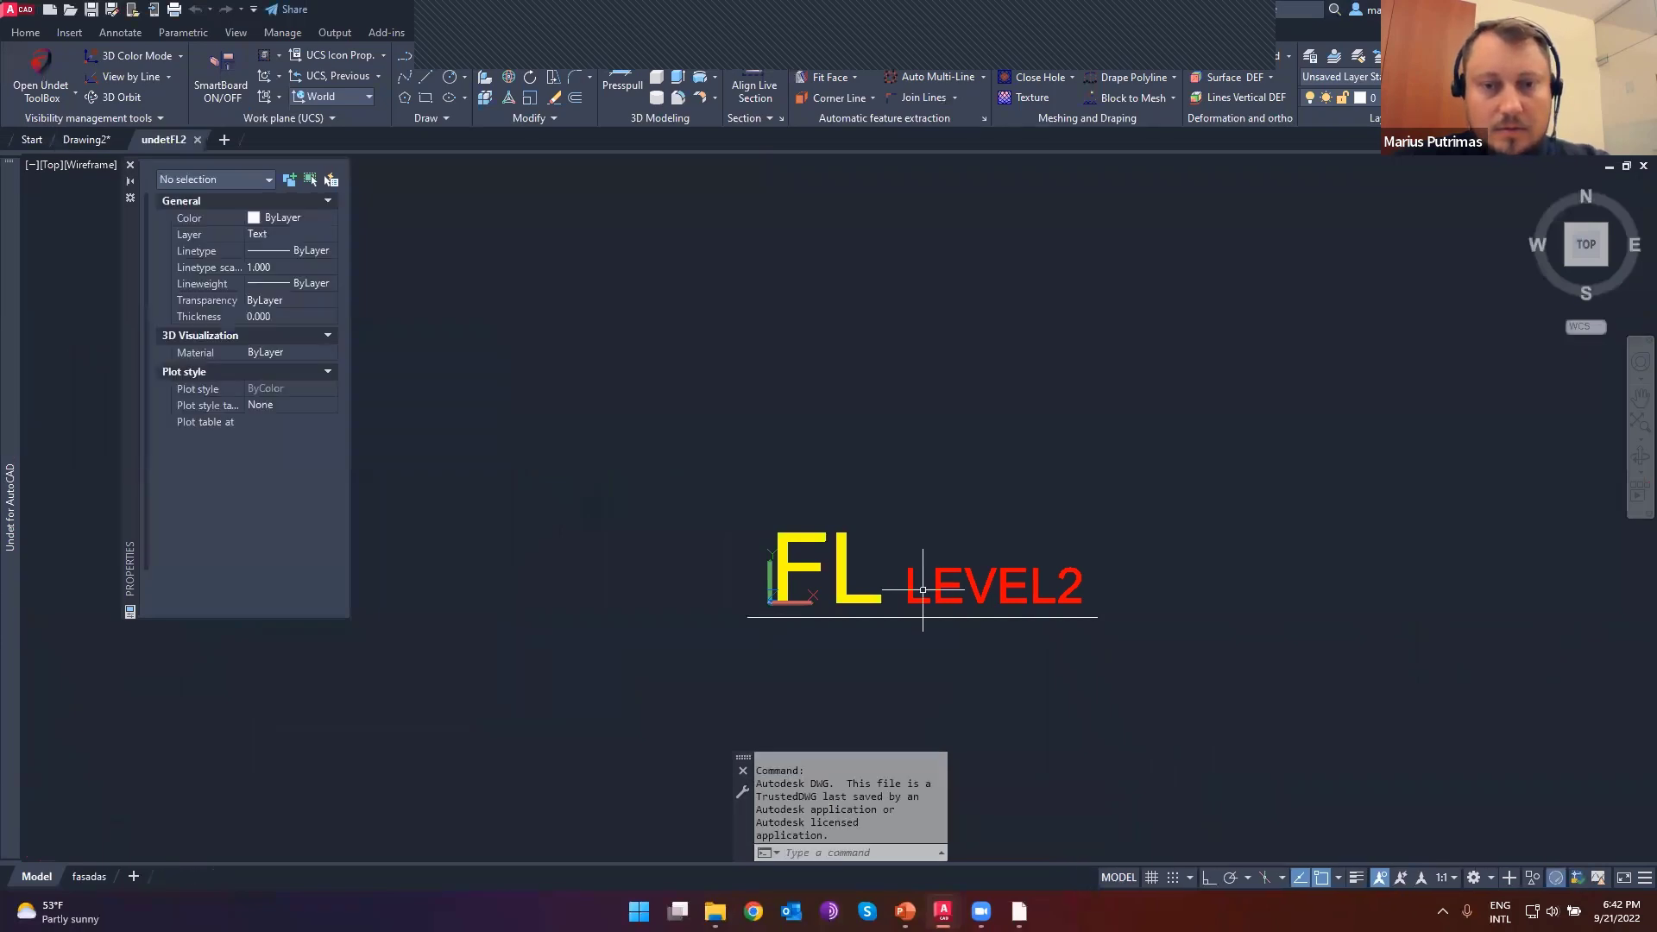
- Set the LEVEL2 attribute's text height to 0.15 and clear the selection
left_click(1031, 560)
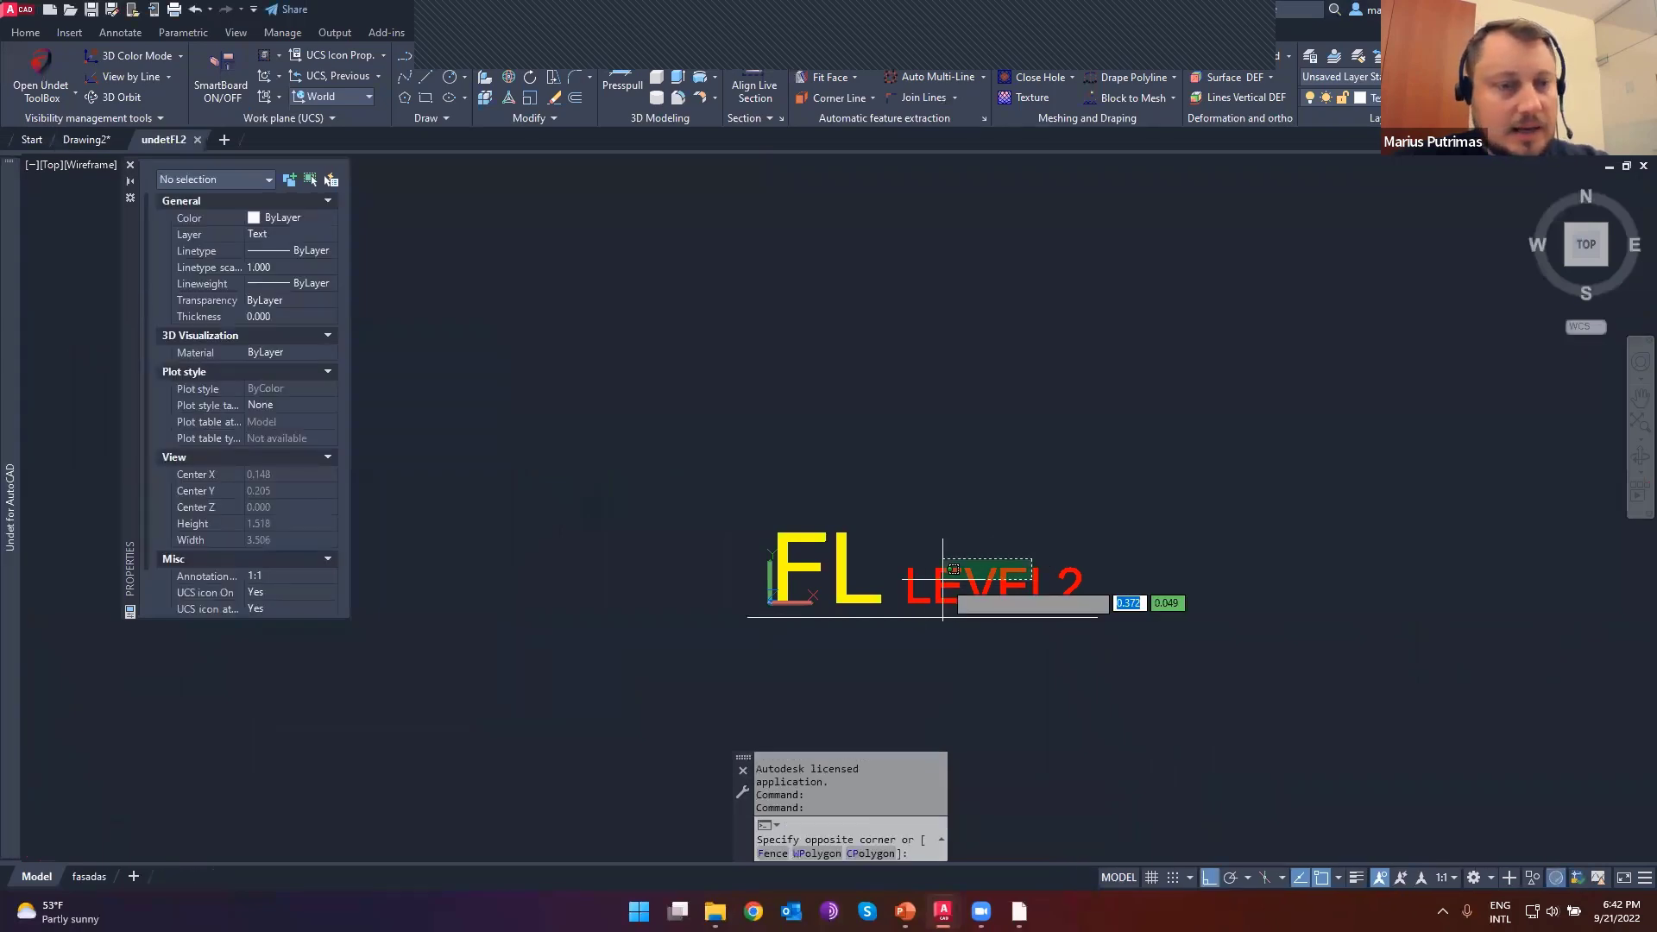
left_click(945, 577)
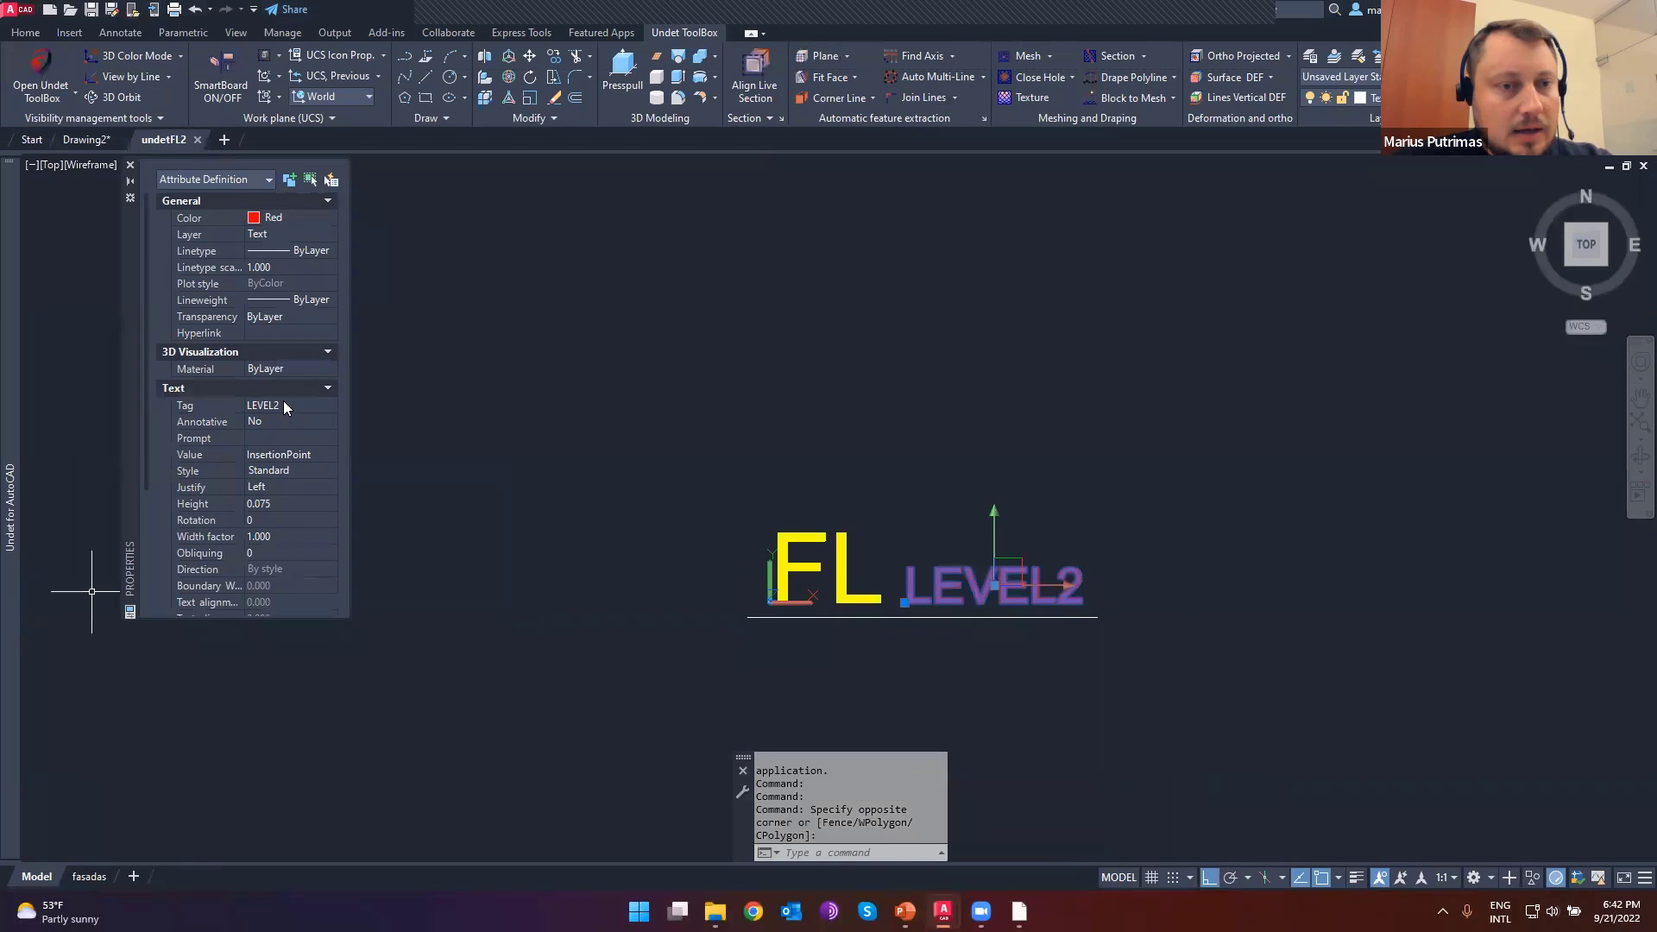
left_click(277, 503)
type("0.15")
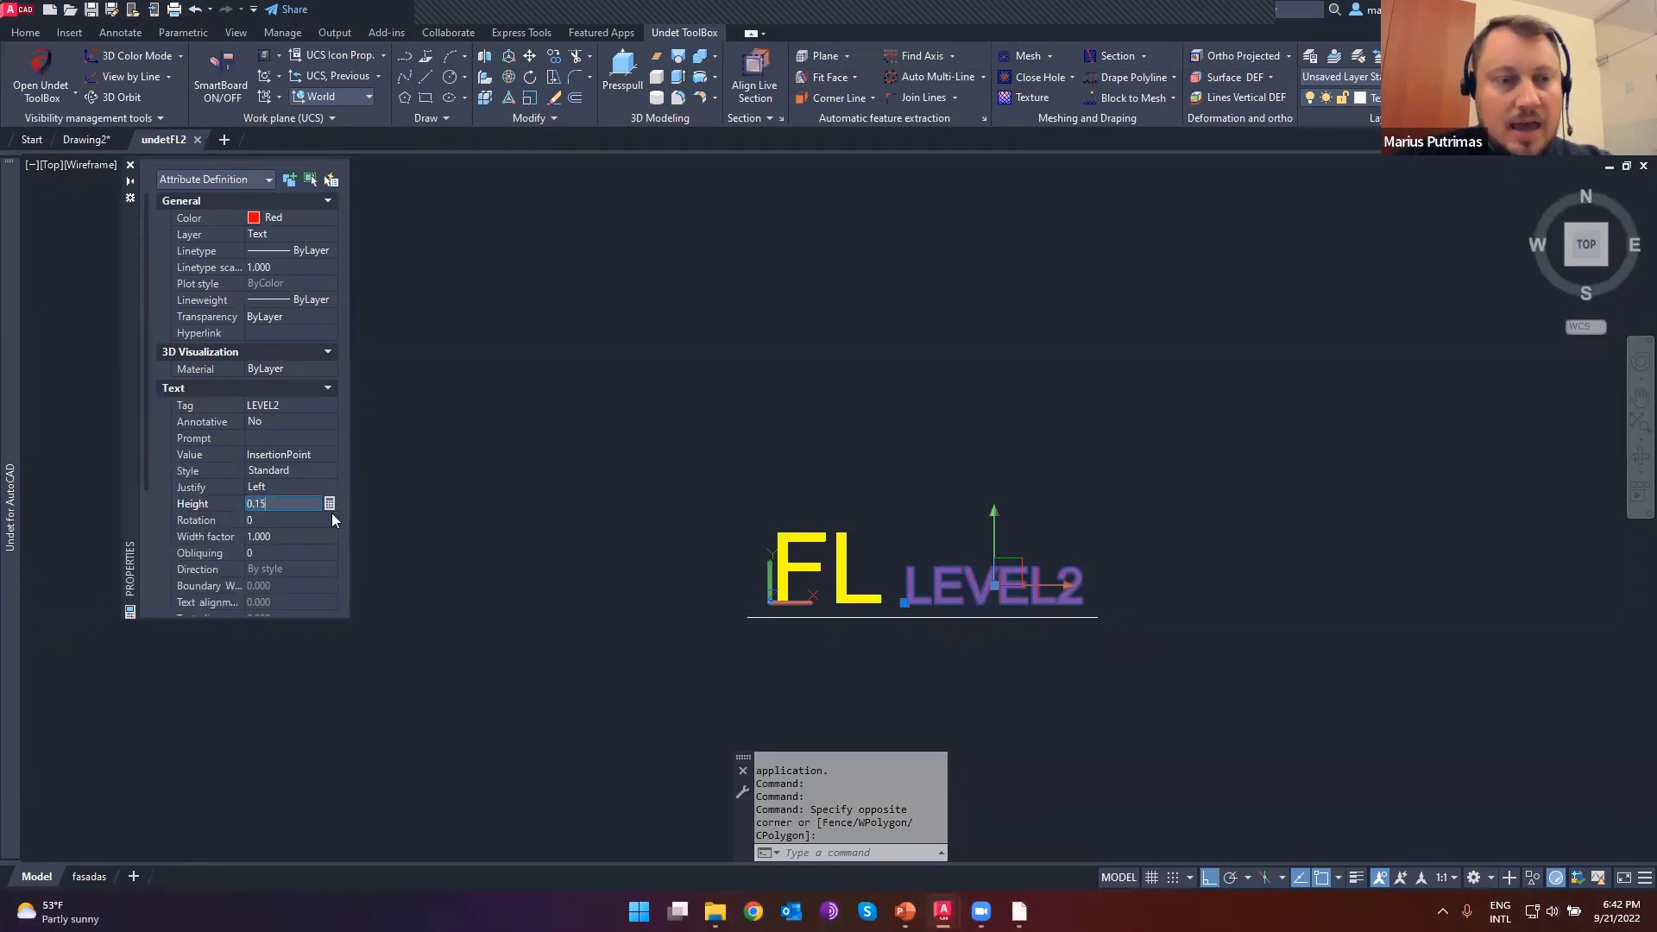
key("Tab")
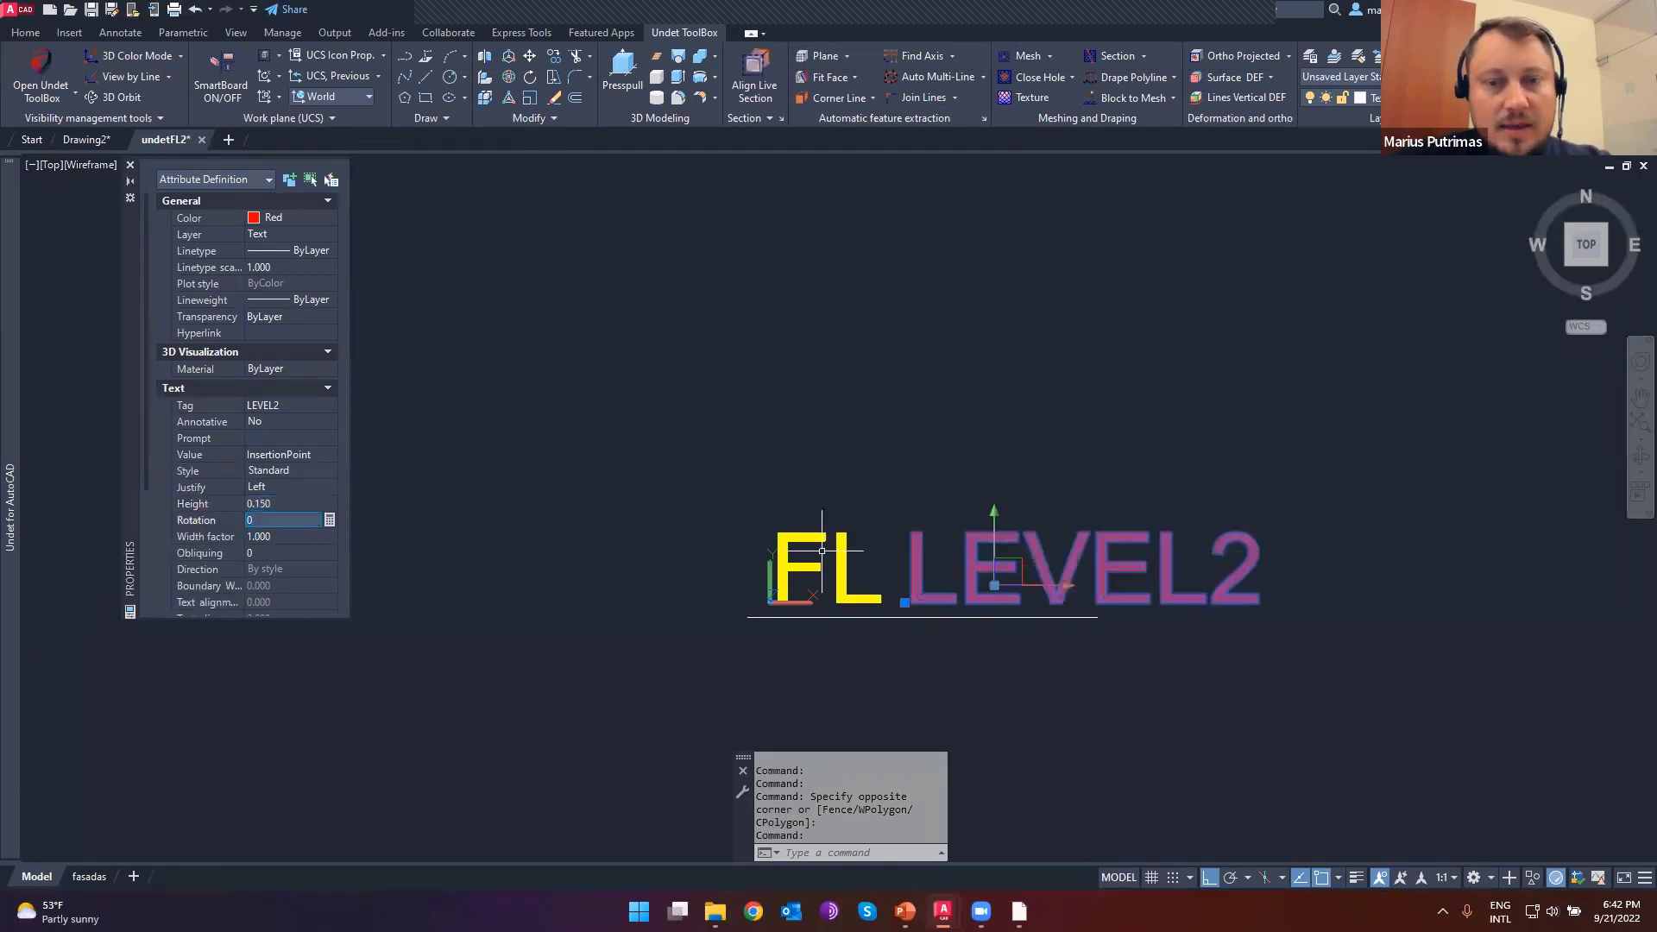
key("Escape")
key("Escape")
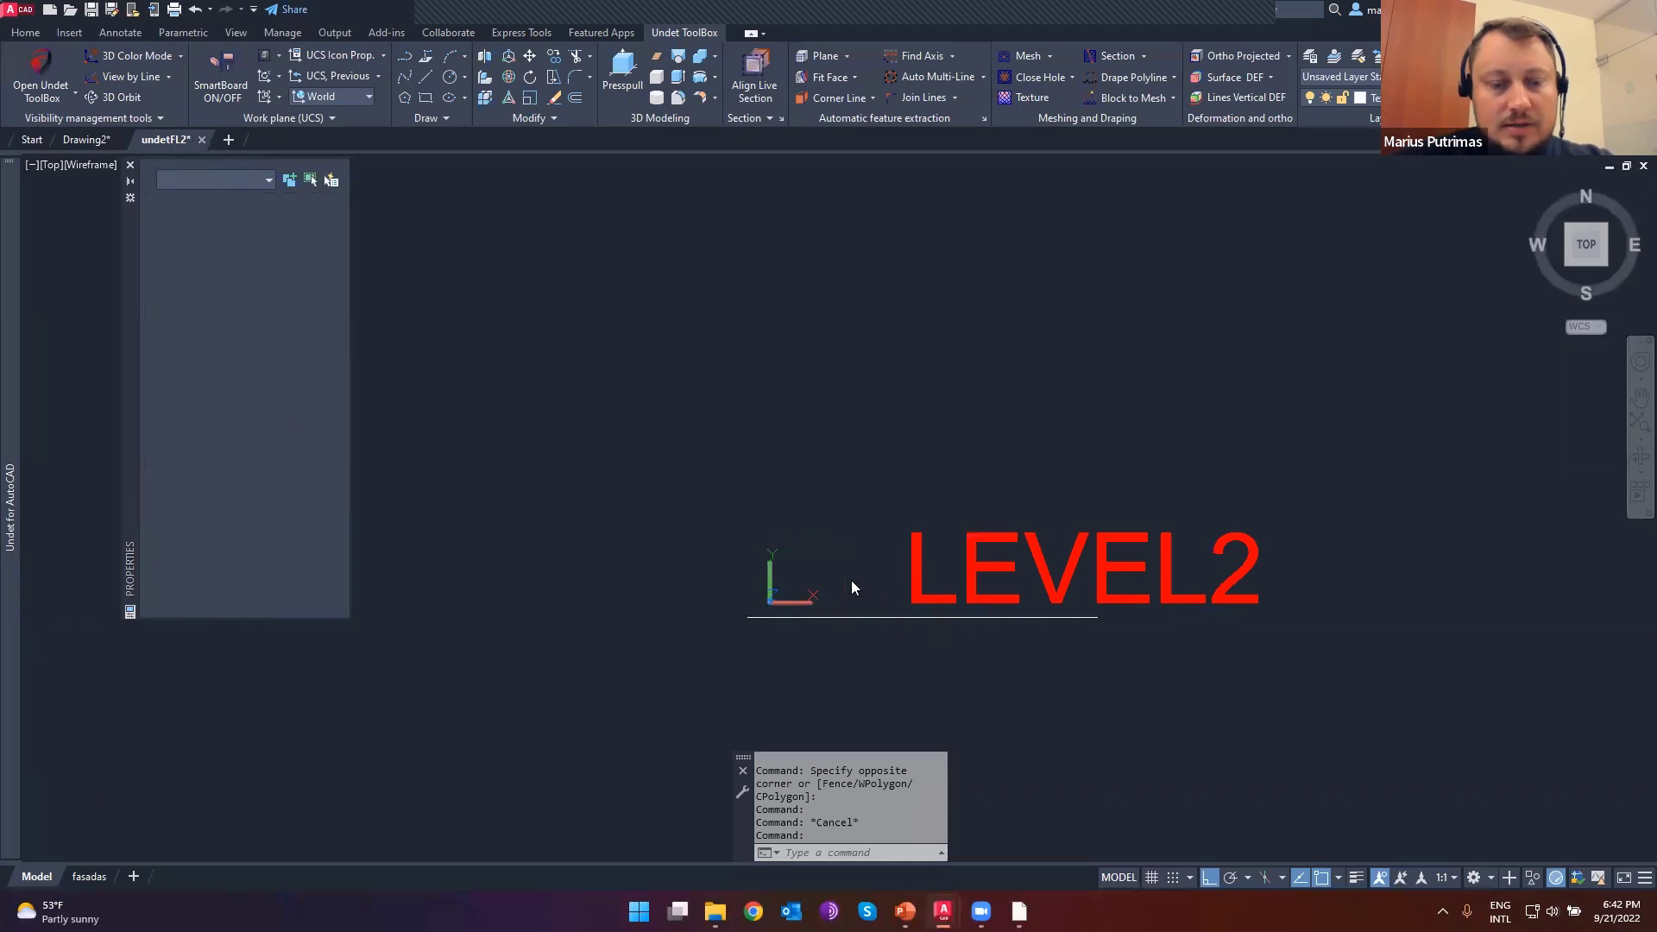
- Replace the FL text with "Floor level" and end text editing
double_click(850, 587)
type("Floor level")
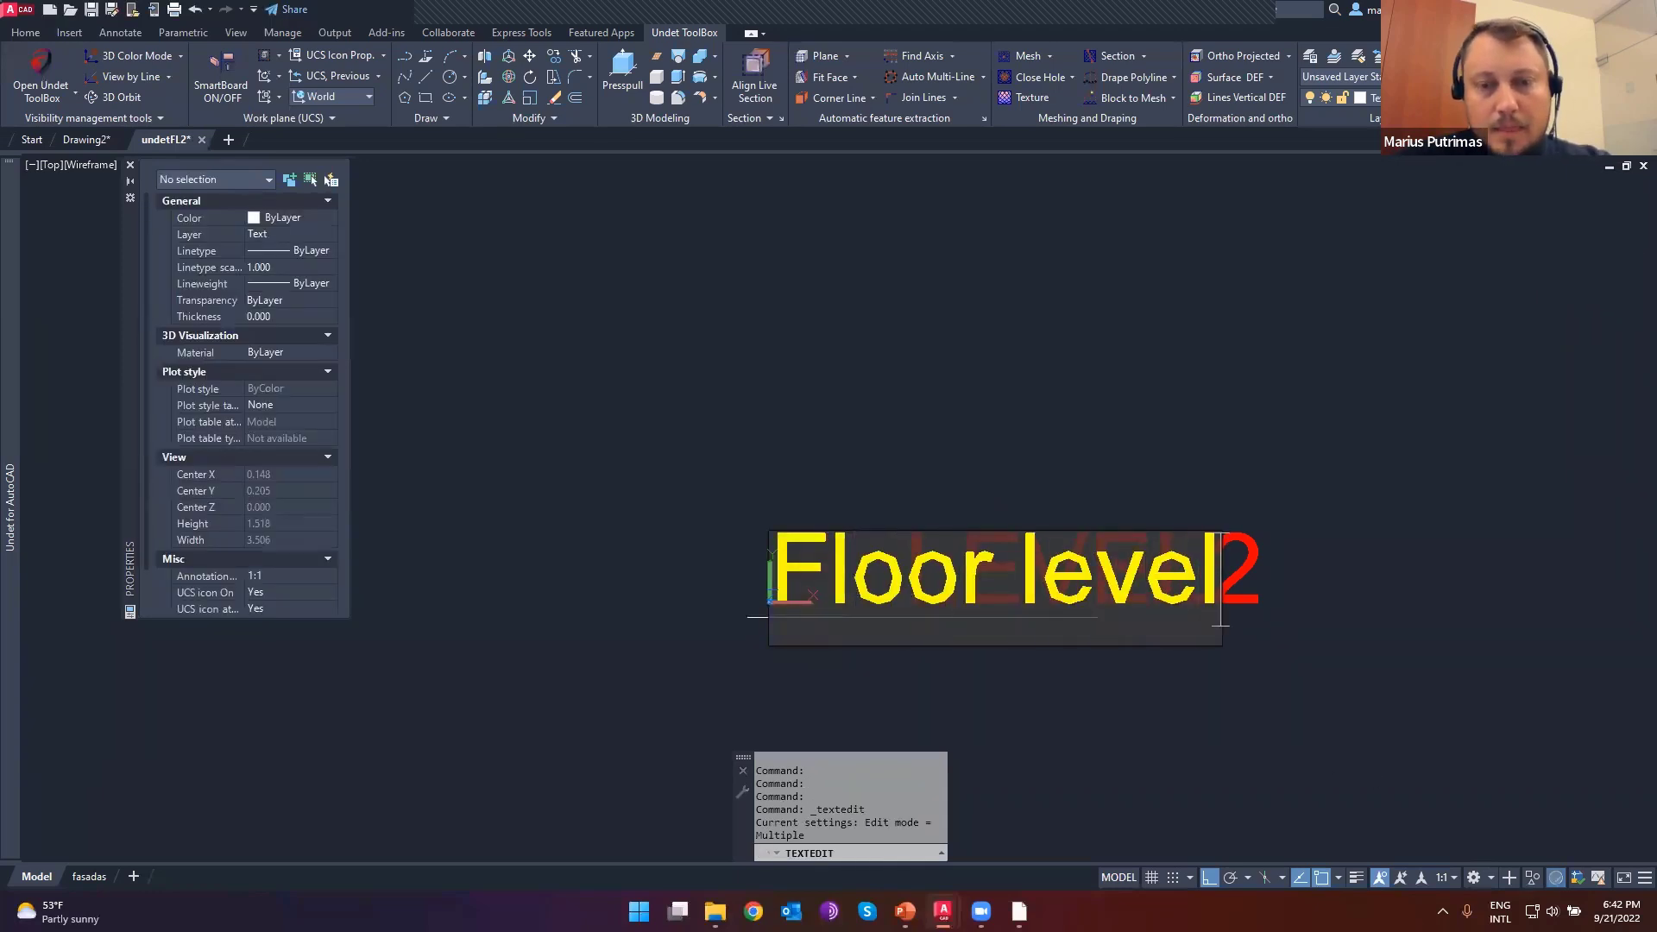
key("Return")
key("Escape")
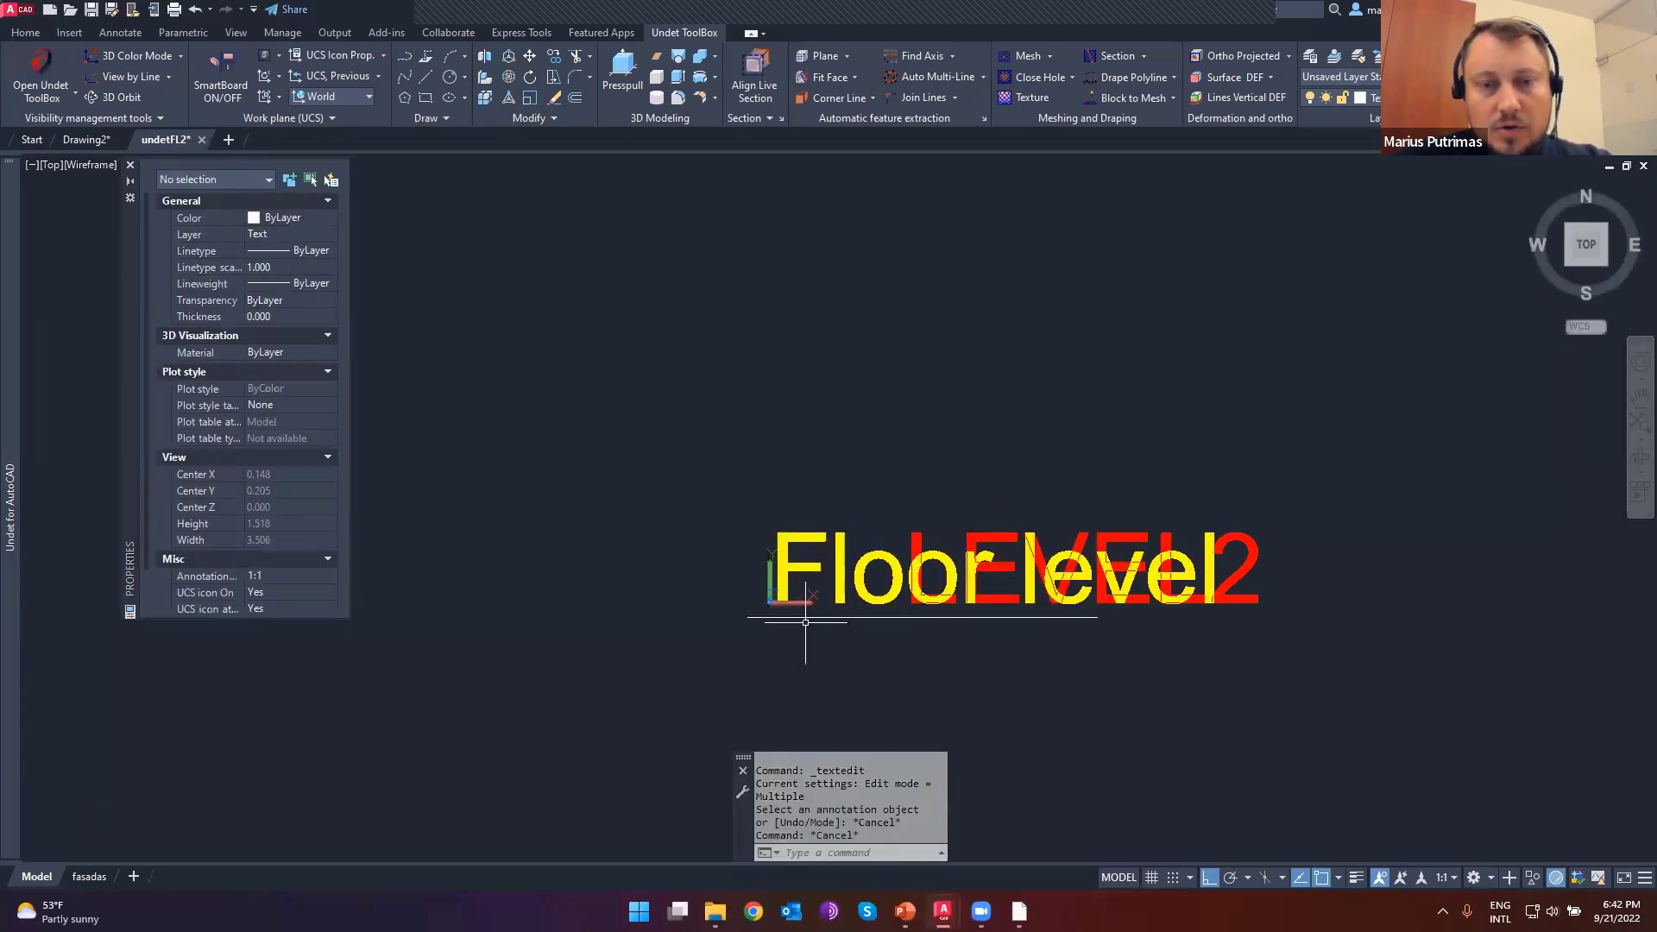
key("Escape")
key("Escape")
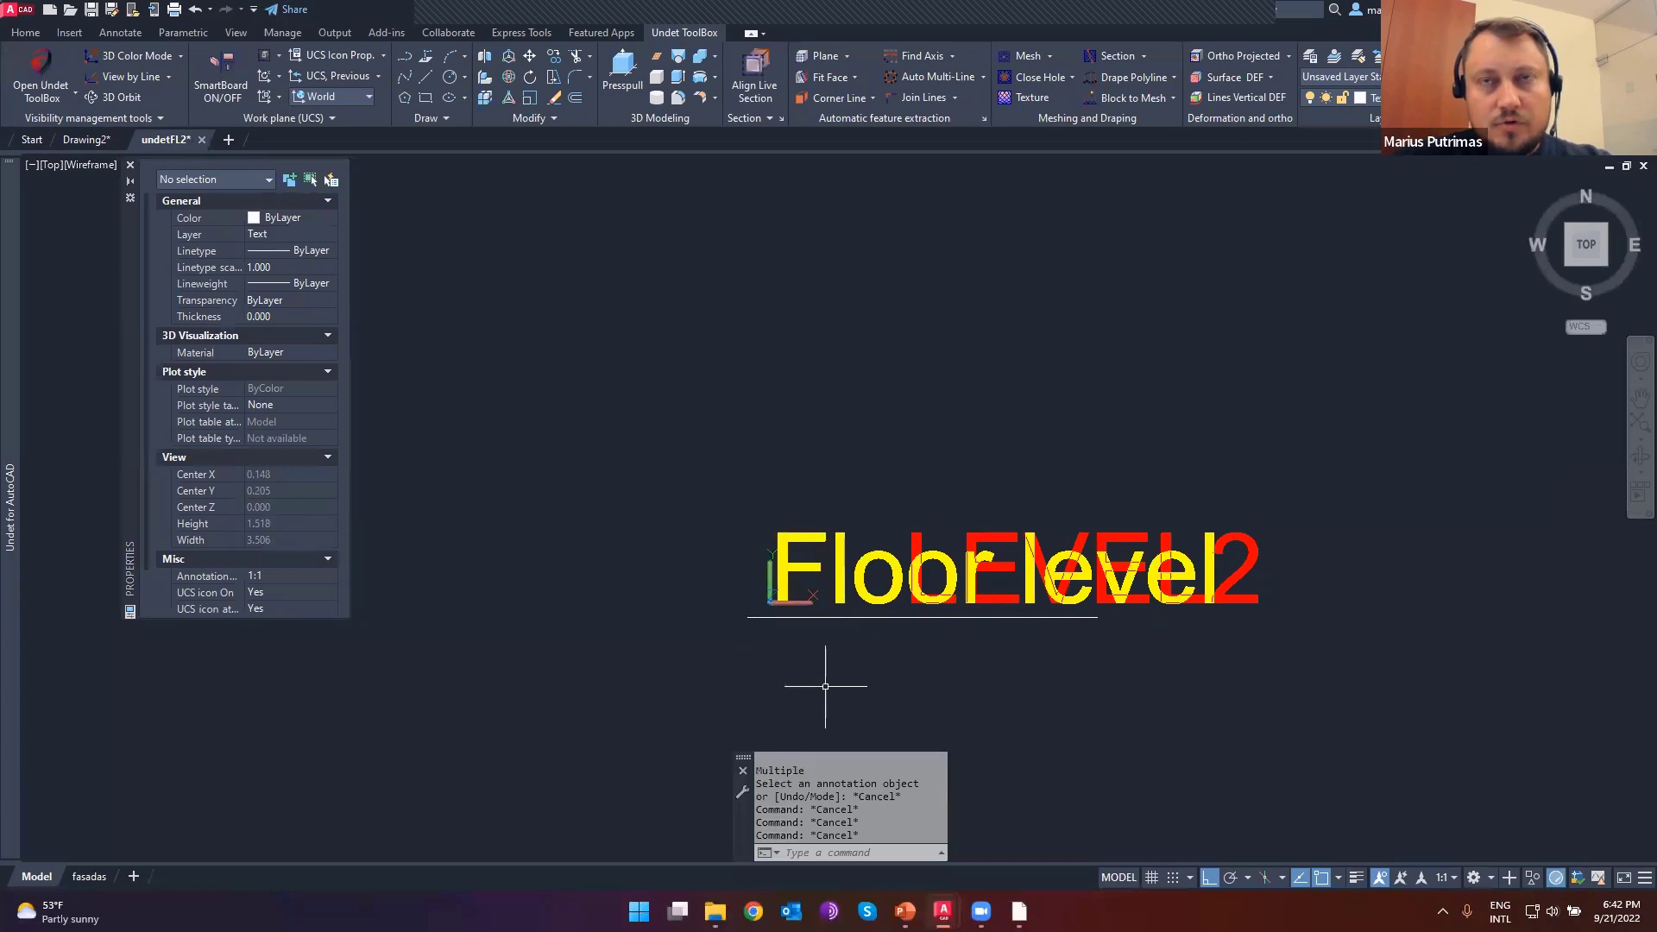
- Draw a vertical line about 0.71 long from 0,0,0 to check the text's insertion point, and erase it
type("l")
key("Return")
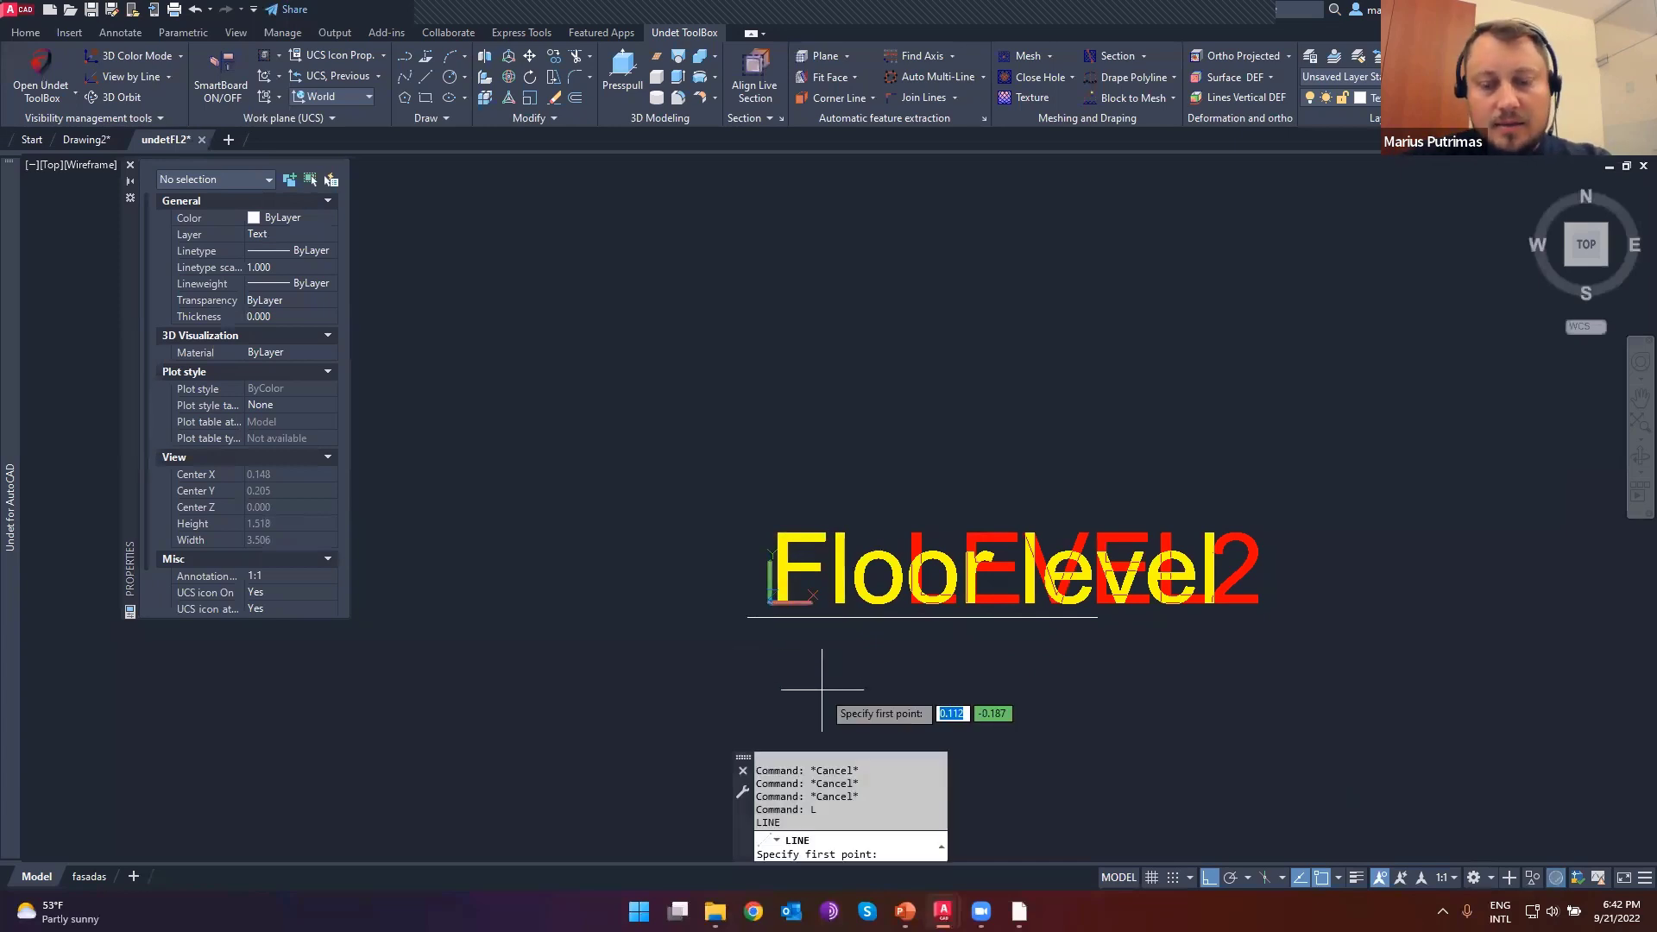
type("0,0,0")
key("Return")
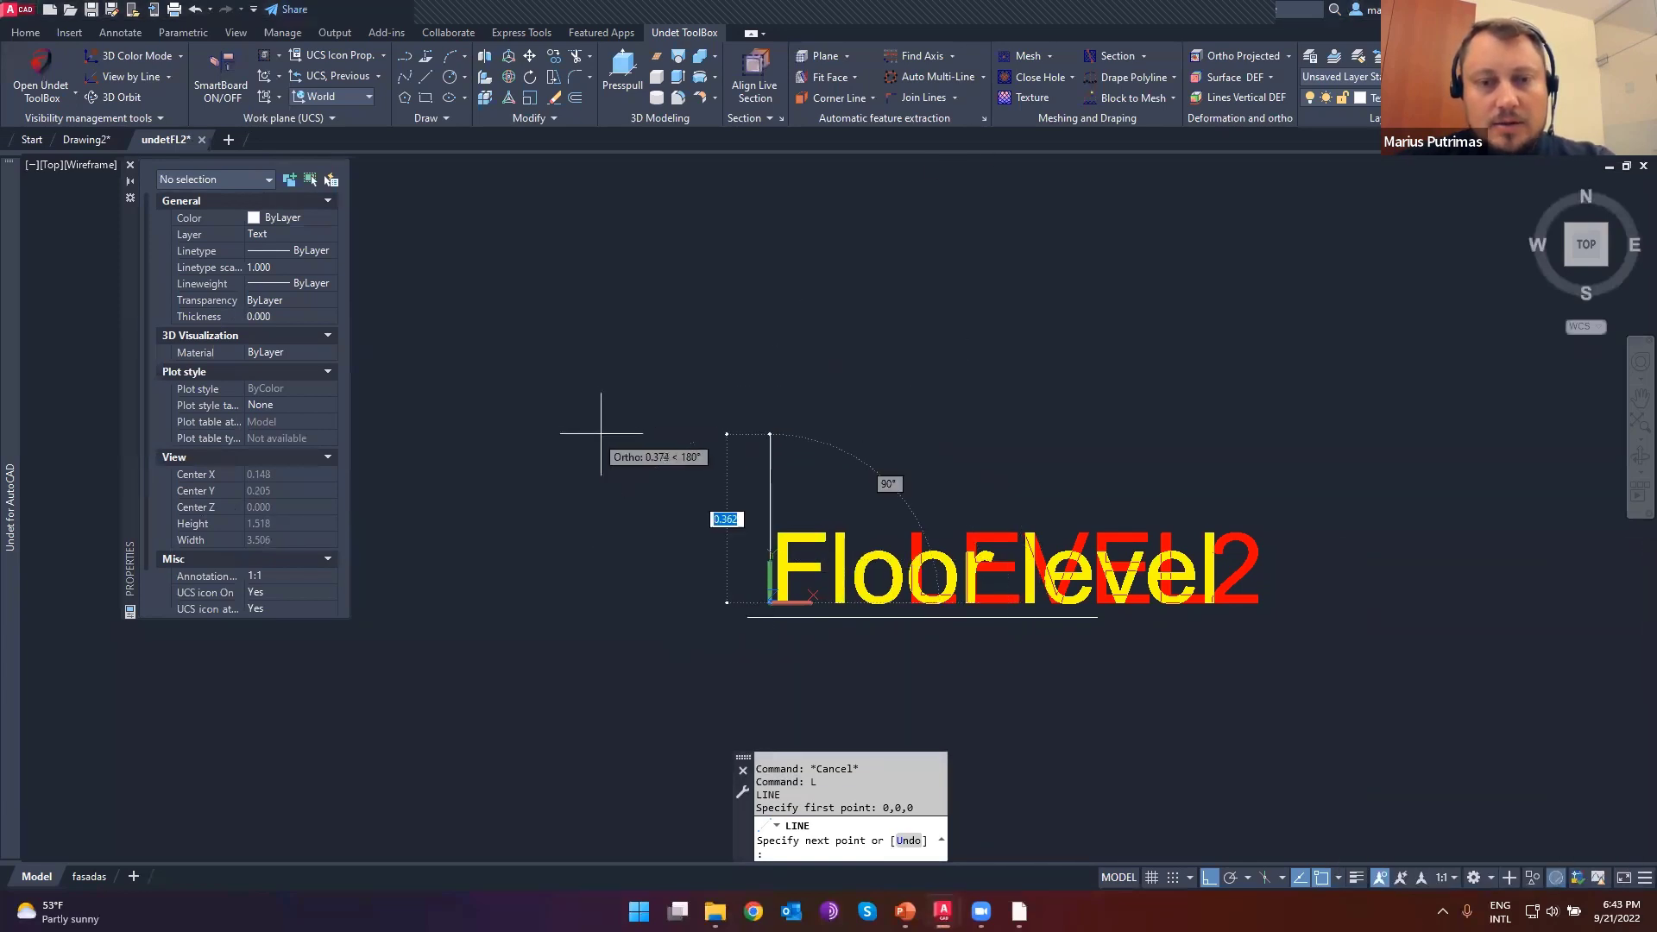
left_click(707, 269)
key("Escape")
key("Escape")
scroll(785, 552, "up", 5)
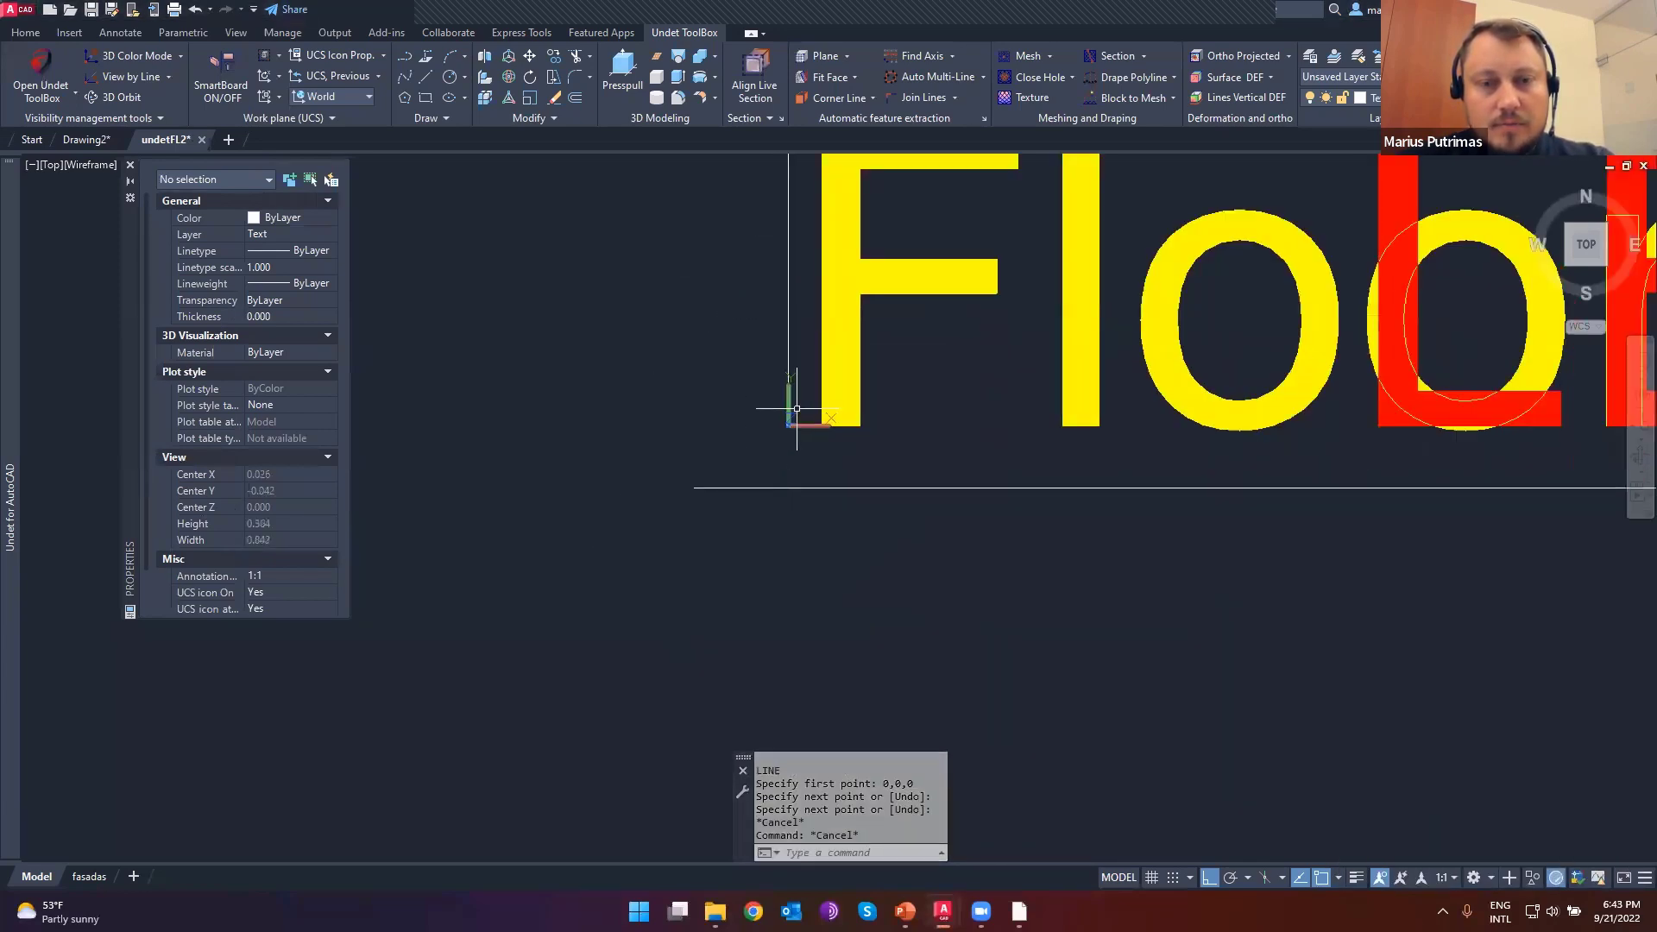
scroll(792, 406, "down", 6)
left_click(701, 235)
left_click(885, 515)
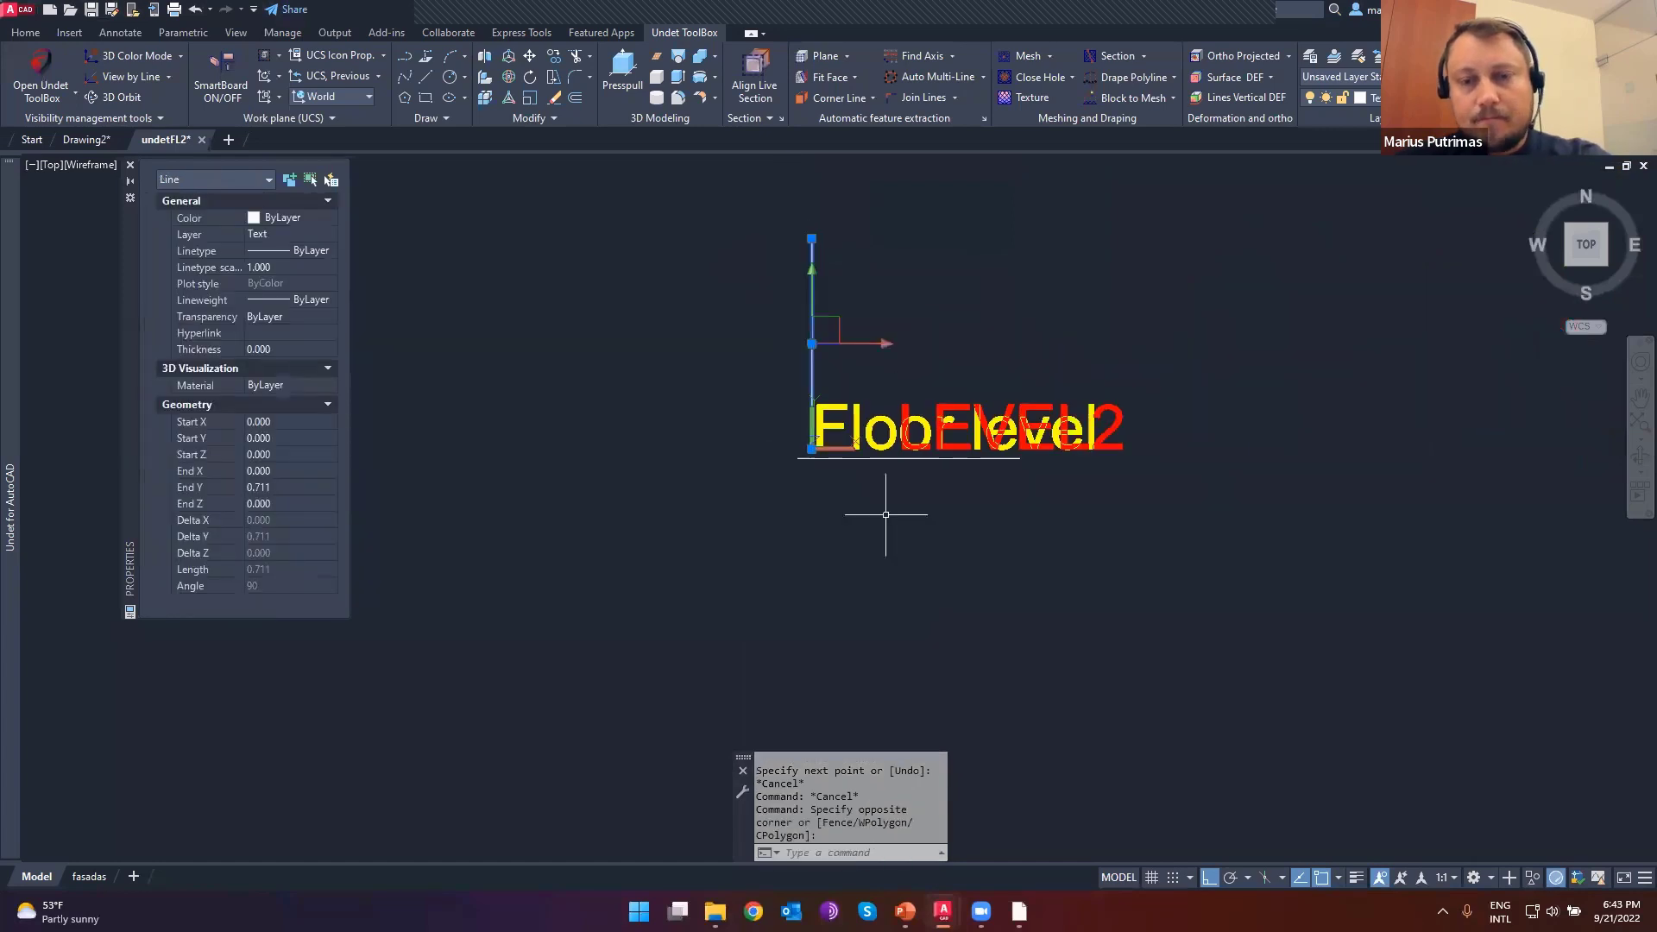
middle_click_drag(885, 514, 836, 542)
key("Delete")
- Erase the underline and move the LEVEL2 attribute horizontally about 0.74 so it follows the Floor level text
left_click(831, 487)
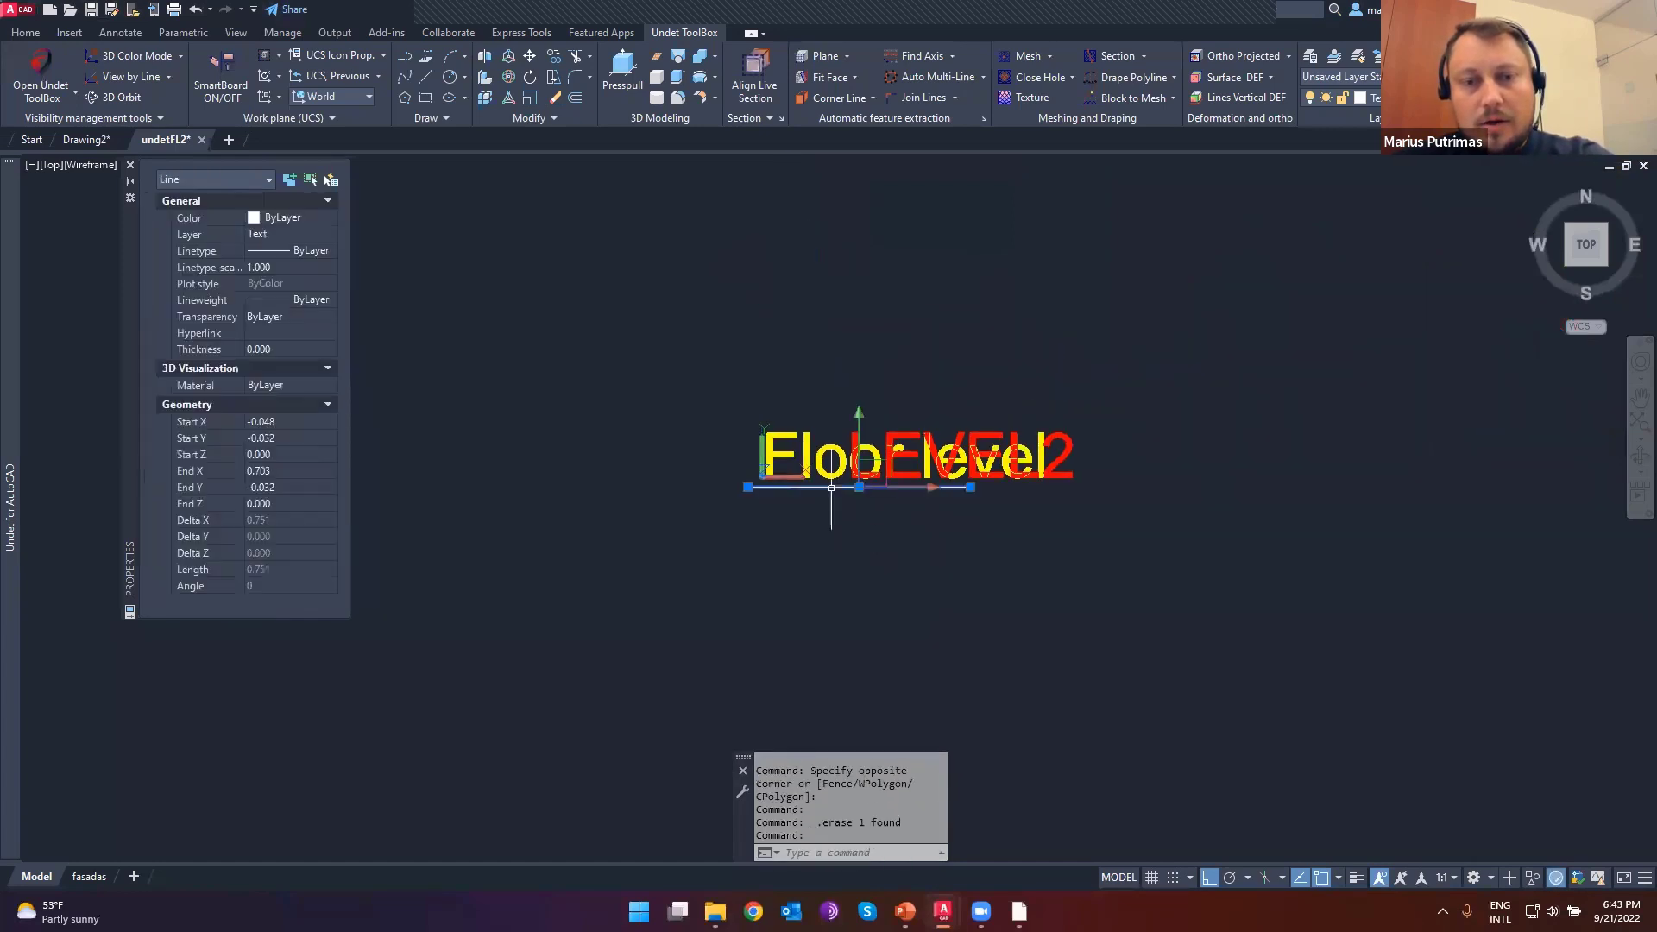
key("Delete")
left_click(1066, 453)
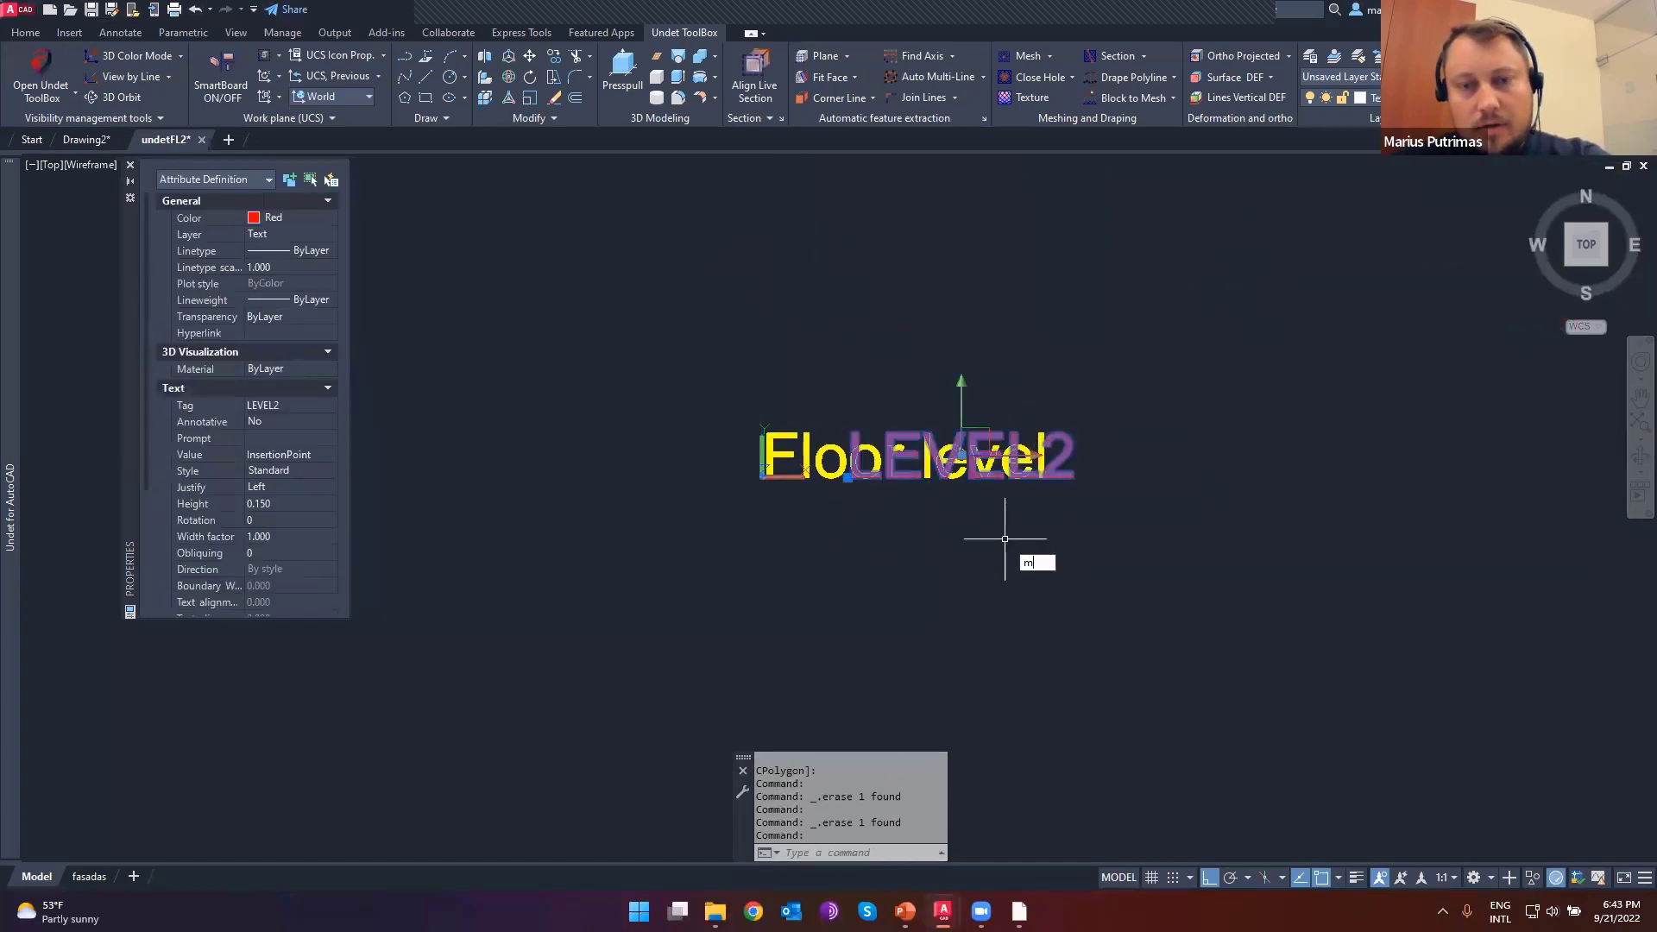
key("Return")
left_click(897, 543)
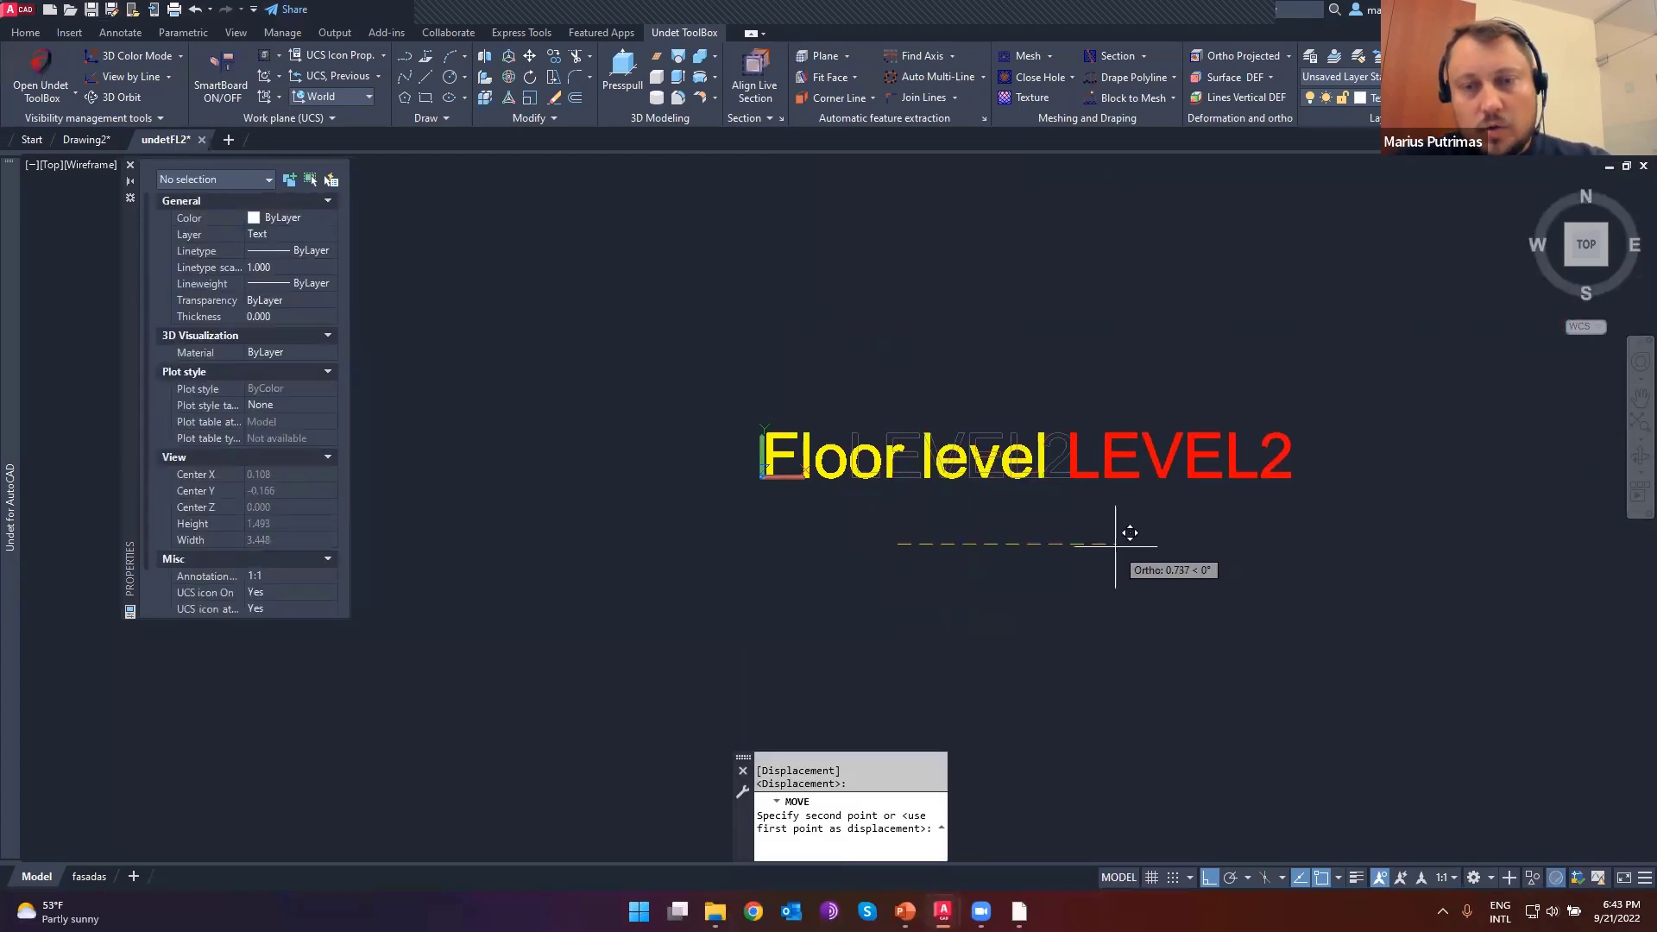
key("Escape")
key("Escape")
- Change the color of both the Floor level text and the LEVEL2 attribute to Blue
left_click(998, 517)
left_click(885, 333)
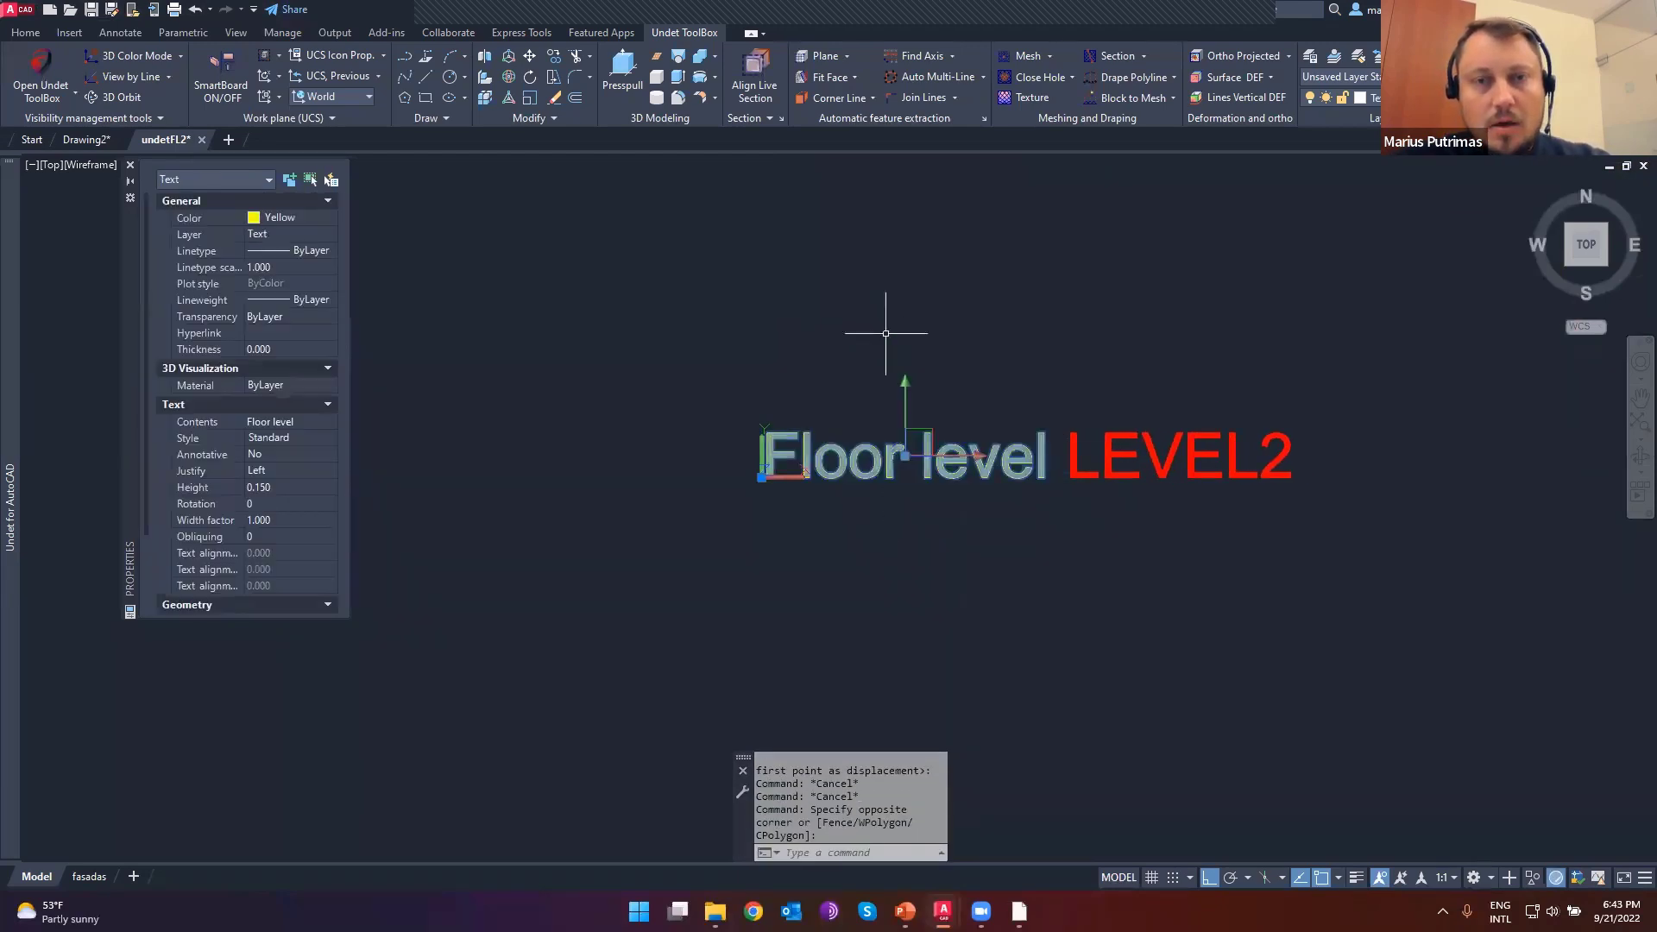
left_click(1380, 359)
left_click(713, 534)
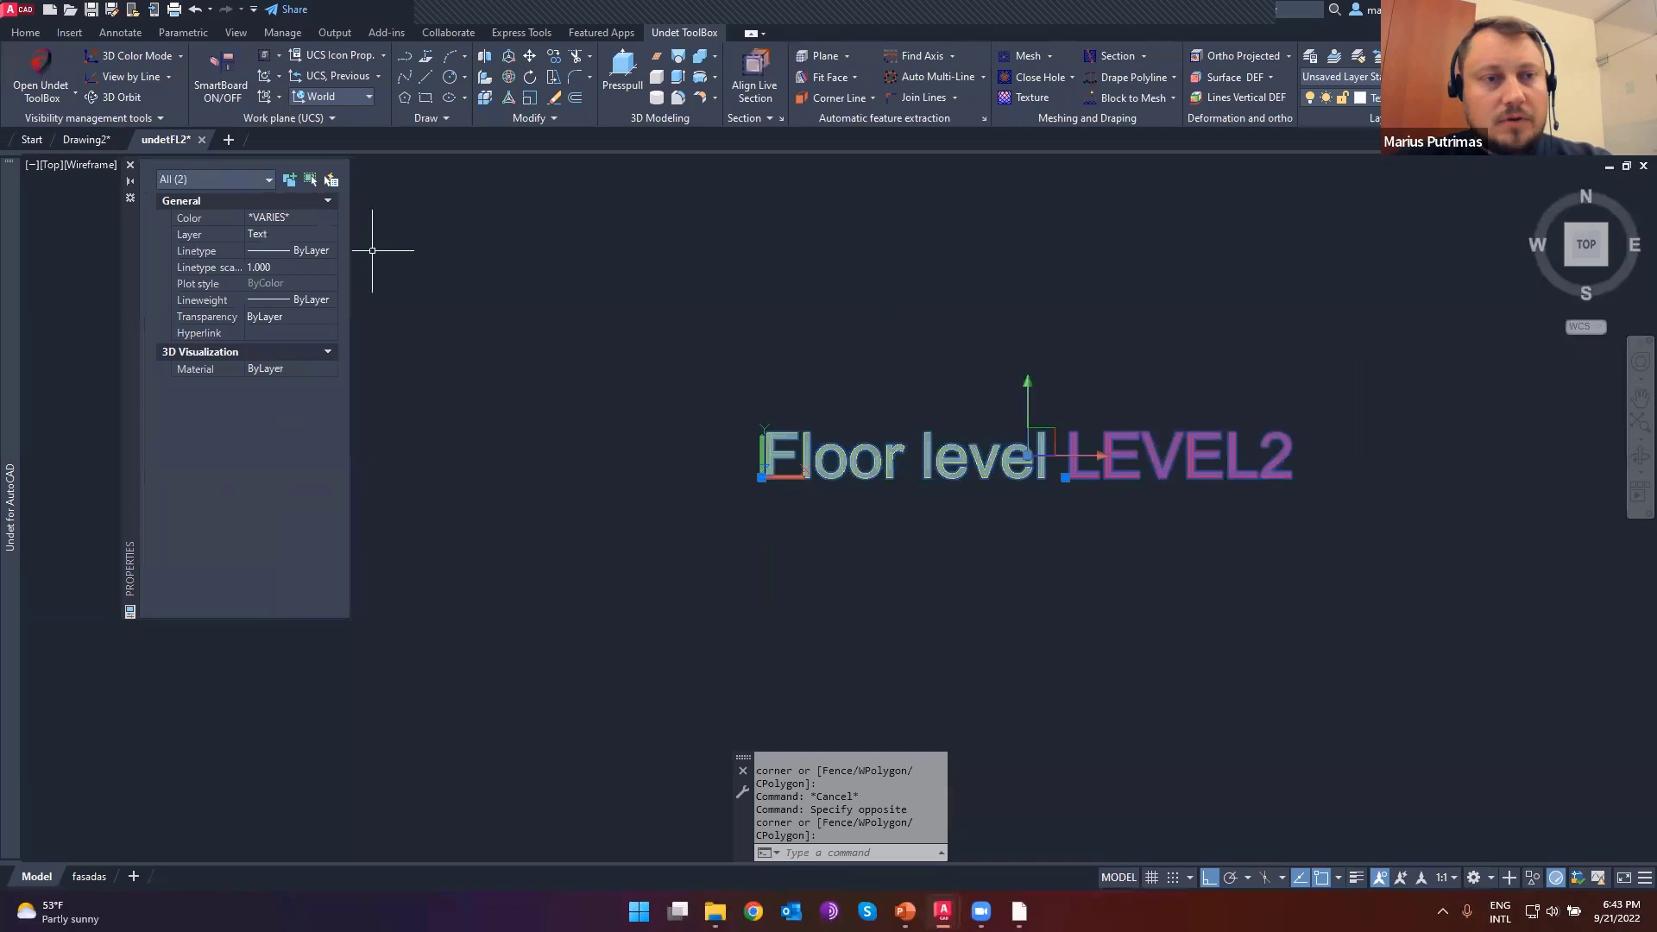
left_click(270, 219)
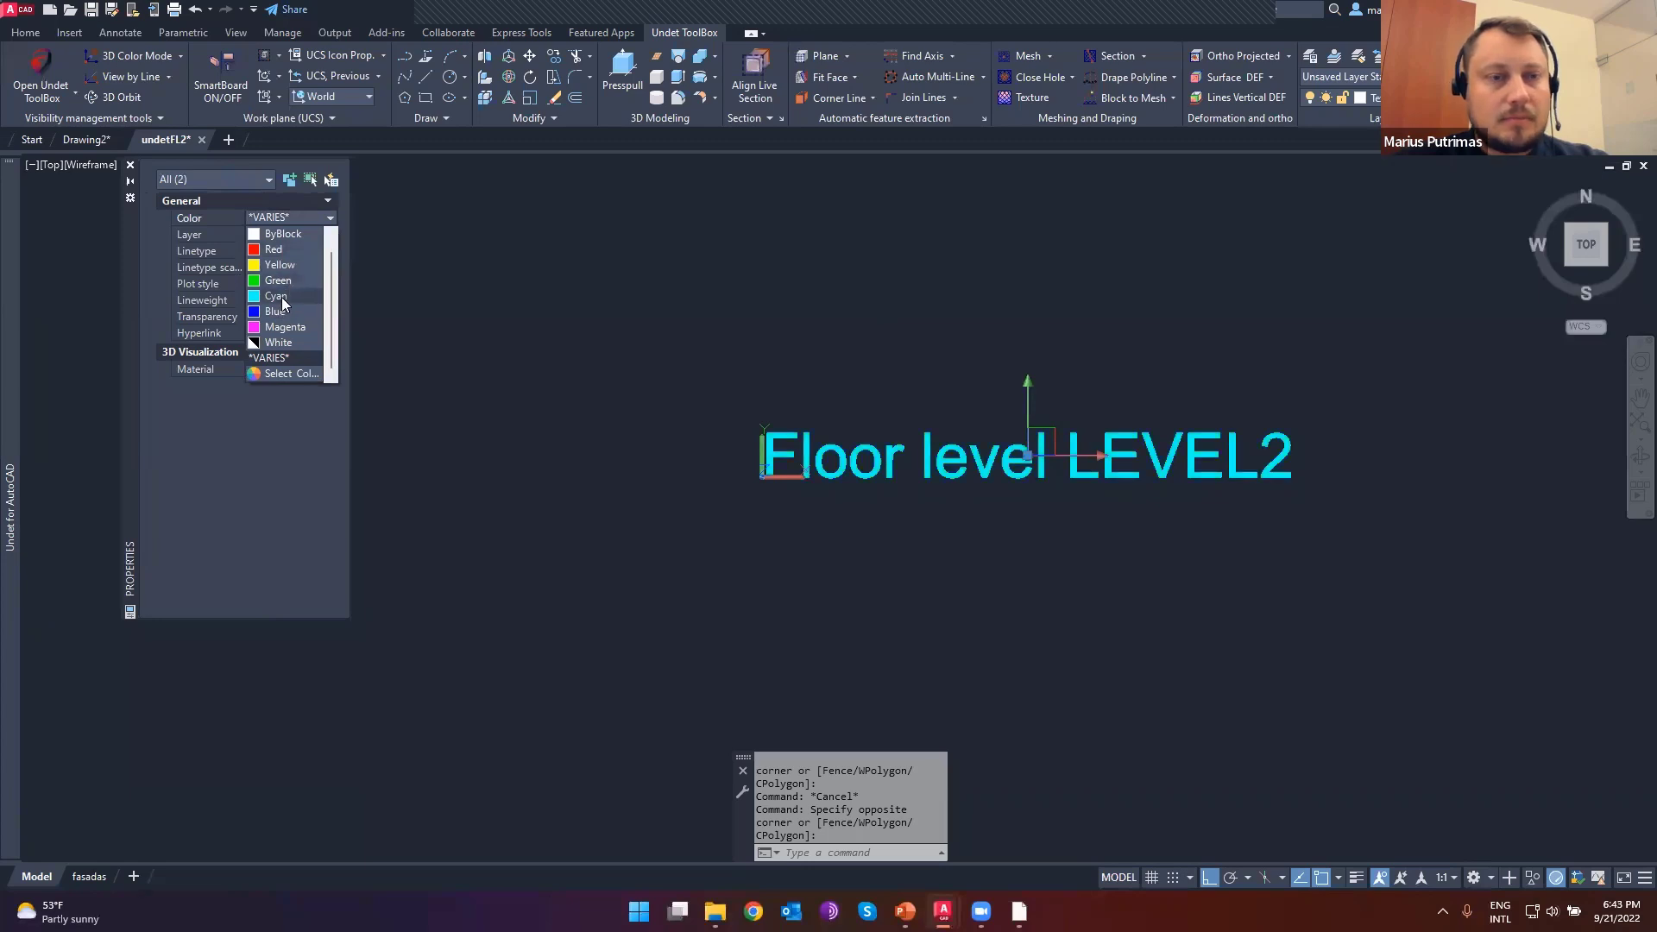
left_click(281, 311)
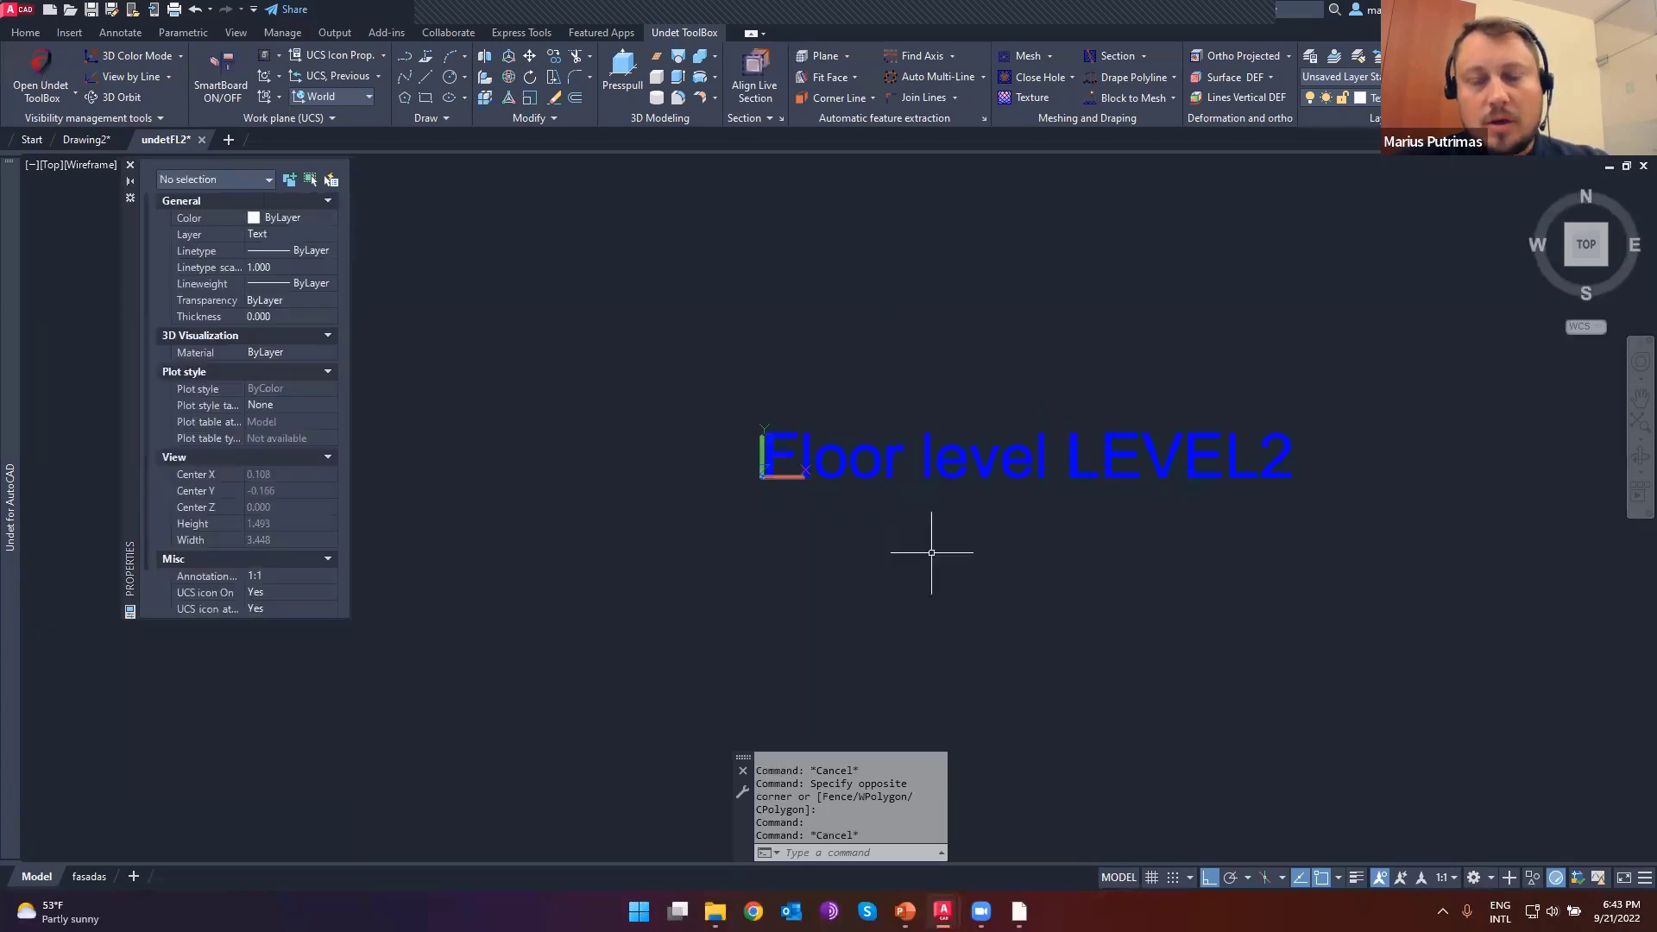
- Close the undetFL2 block drawing and save its changes
key("Escape")
middle_click_drag(1027, 456, 958, 464)
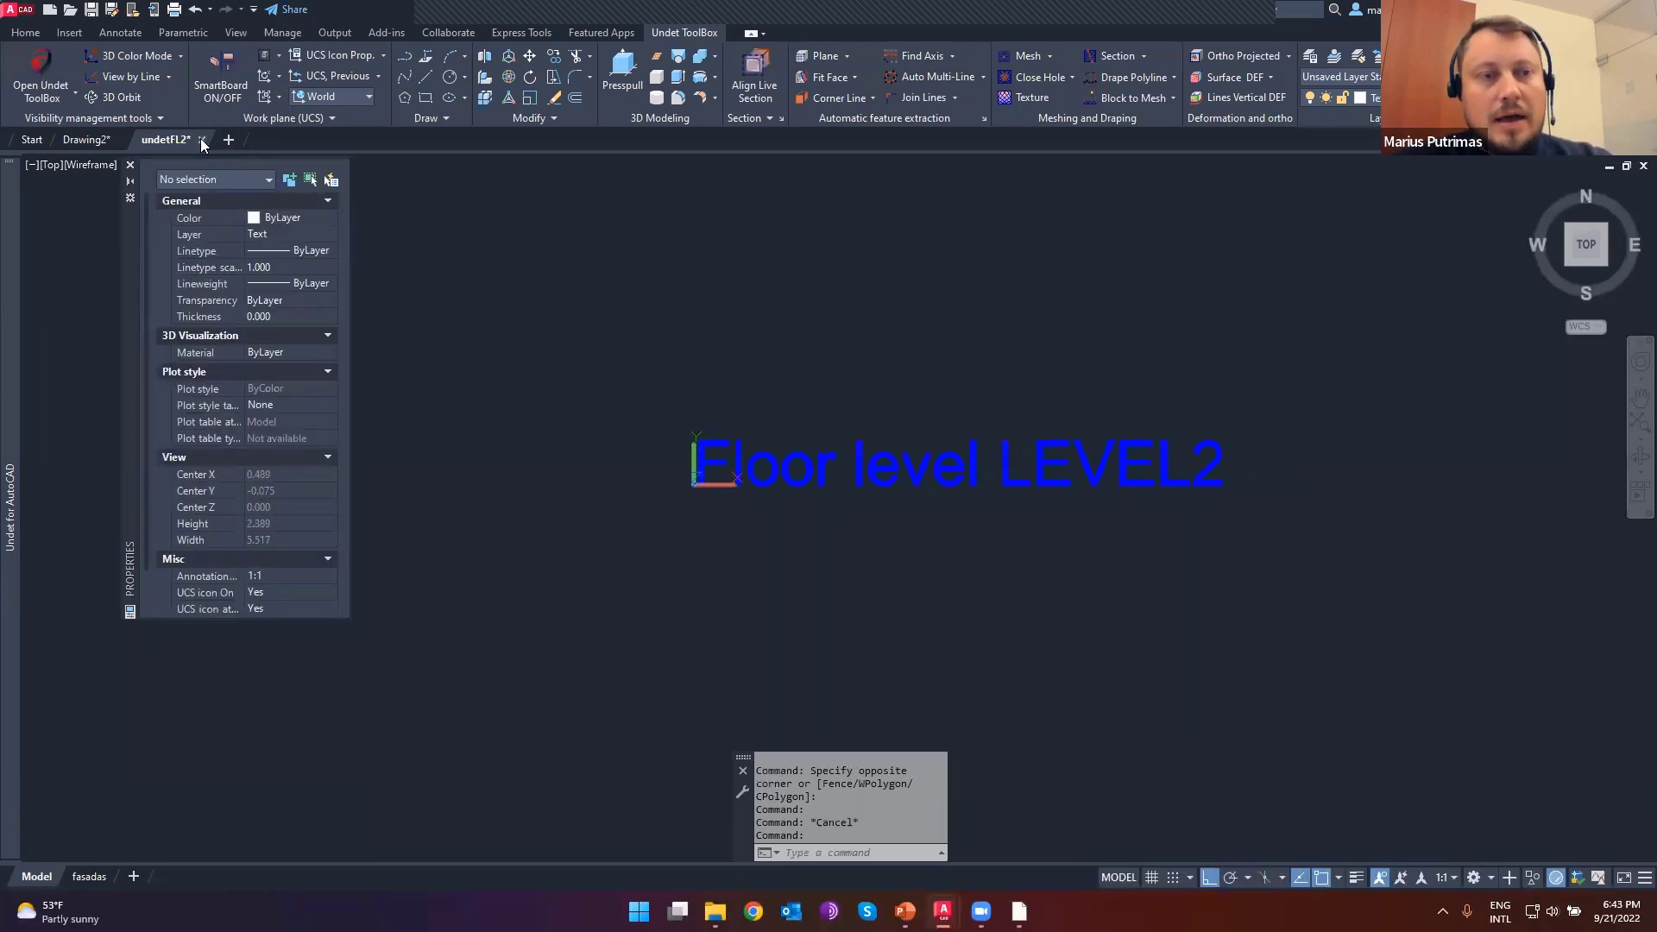
left_click(202, 139)
left_click(814, 497)
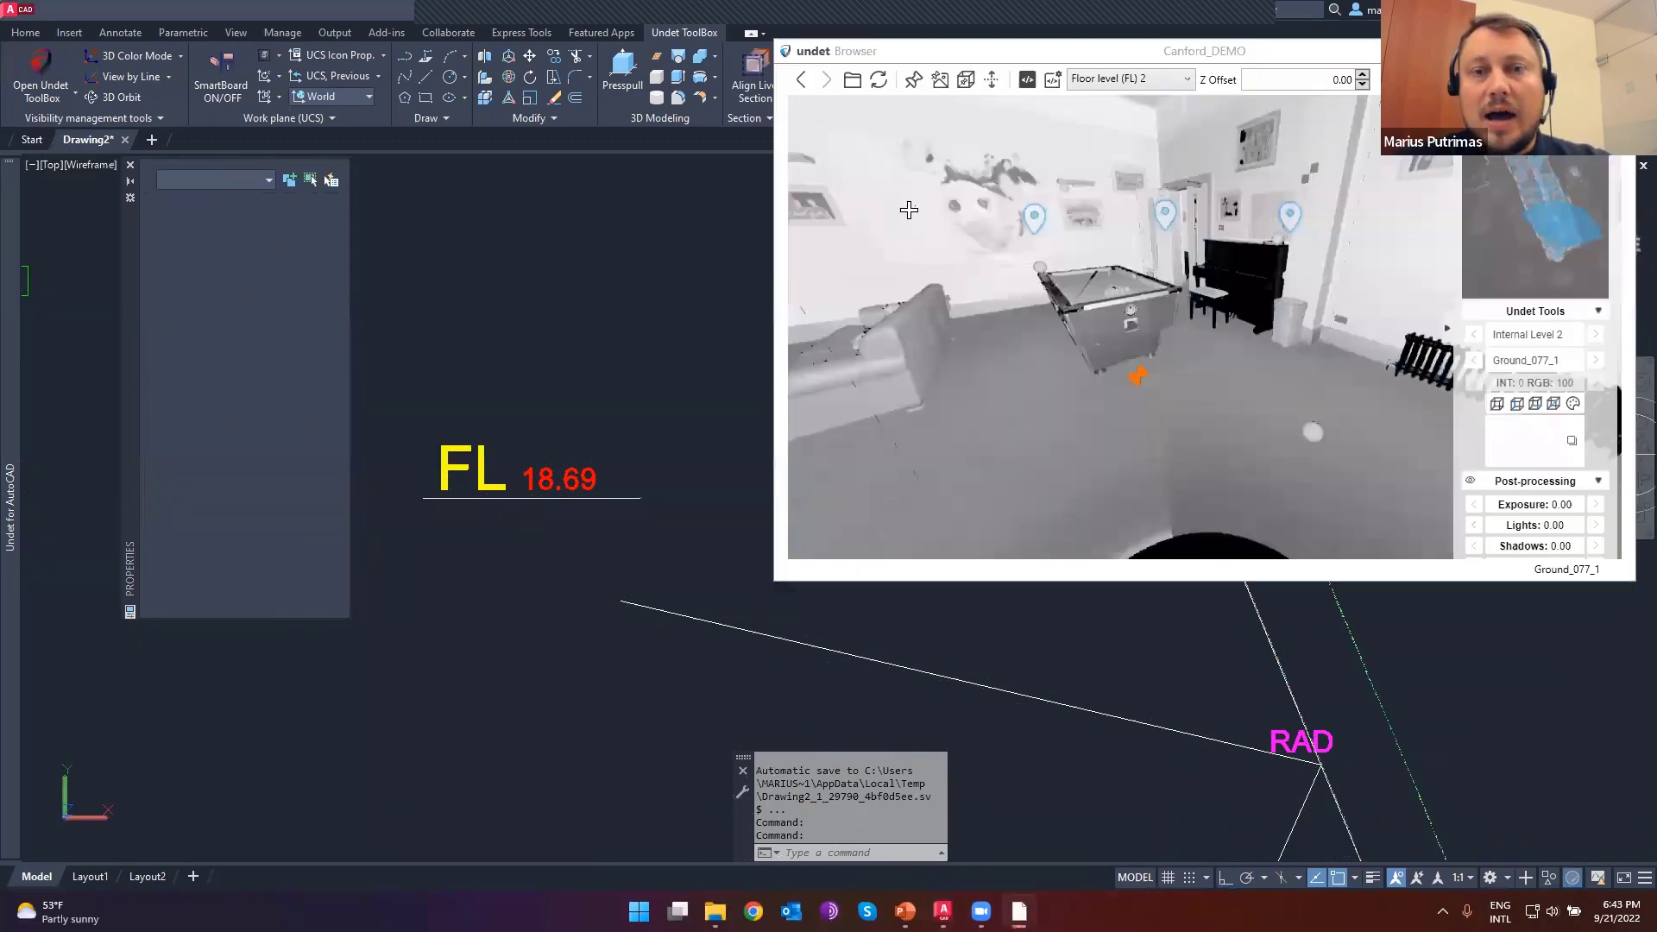
- Place two Floor level (FL) 2 labels from the panorama, one on the floor near the pool table and one on the ceiling
scroll(525, 535, "down", 1)
scroll(531, 518, "down", 2)
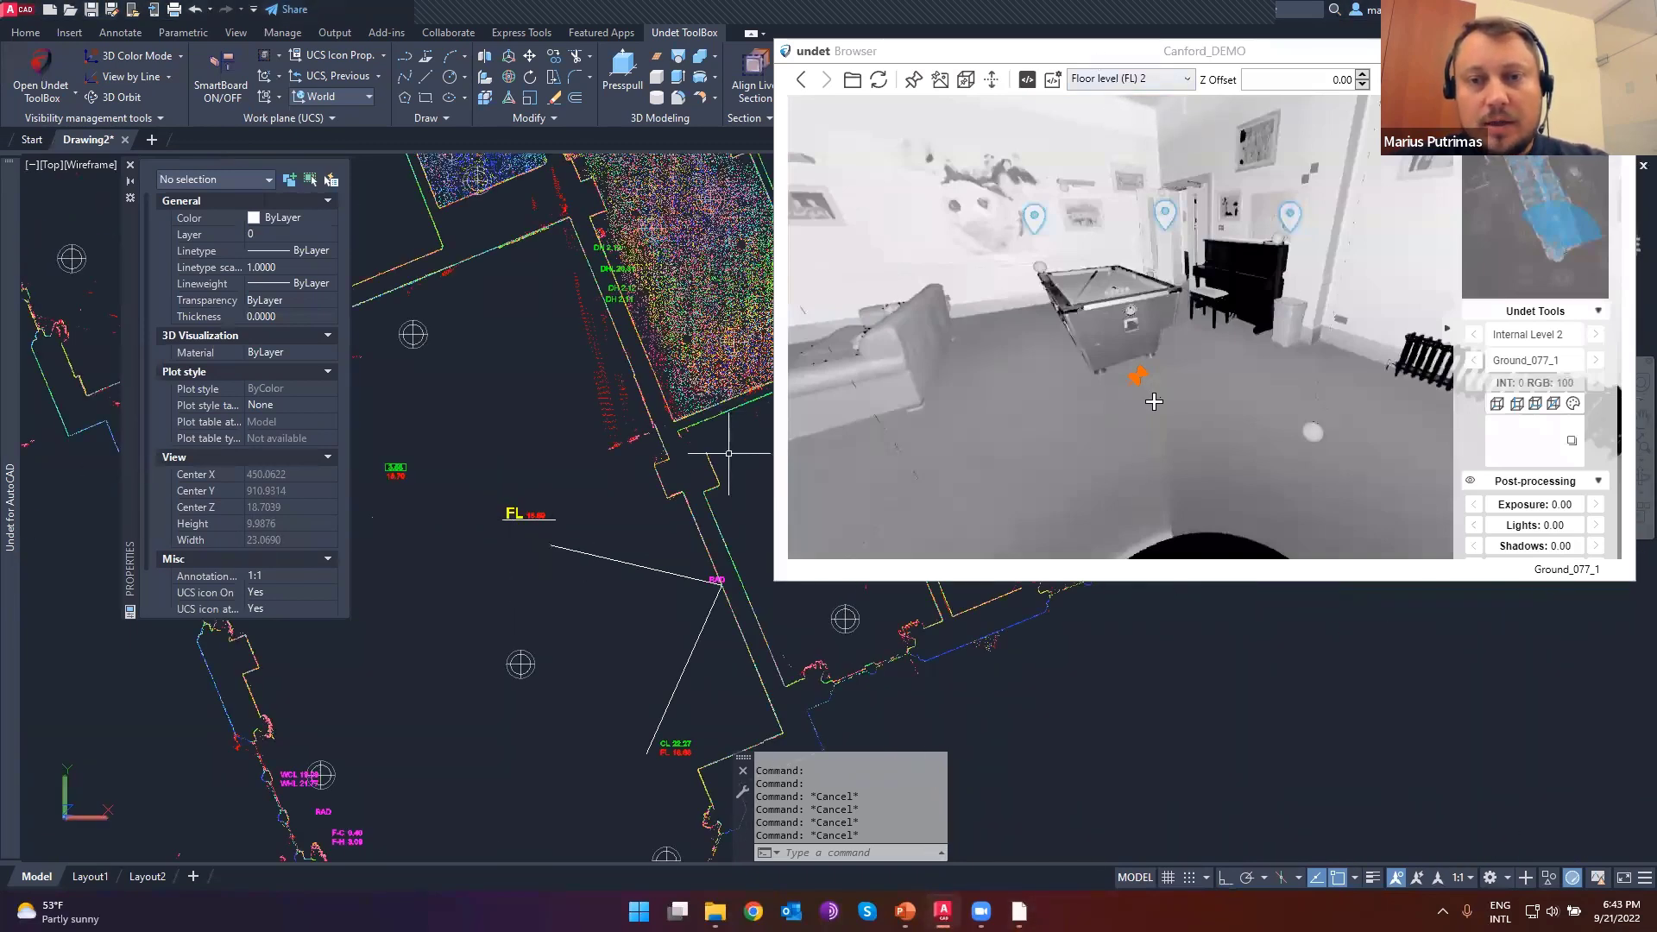
left_click(1185, 388)
scroll(530, 550, "up", 1)
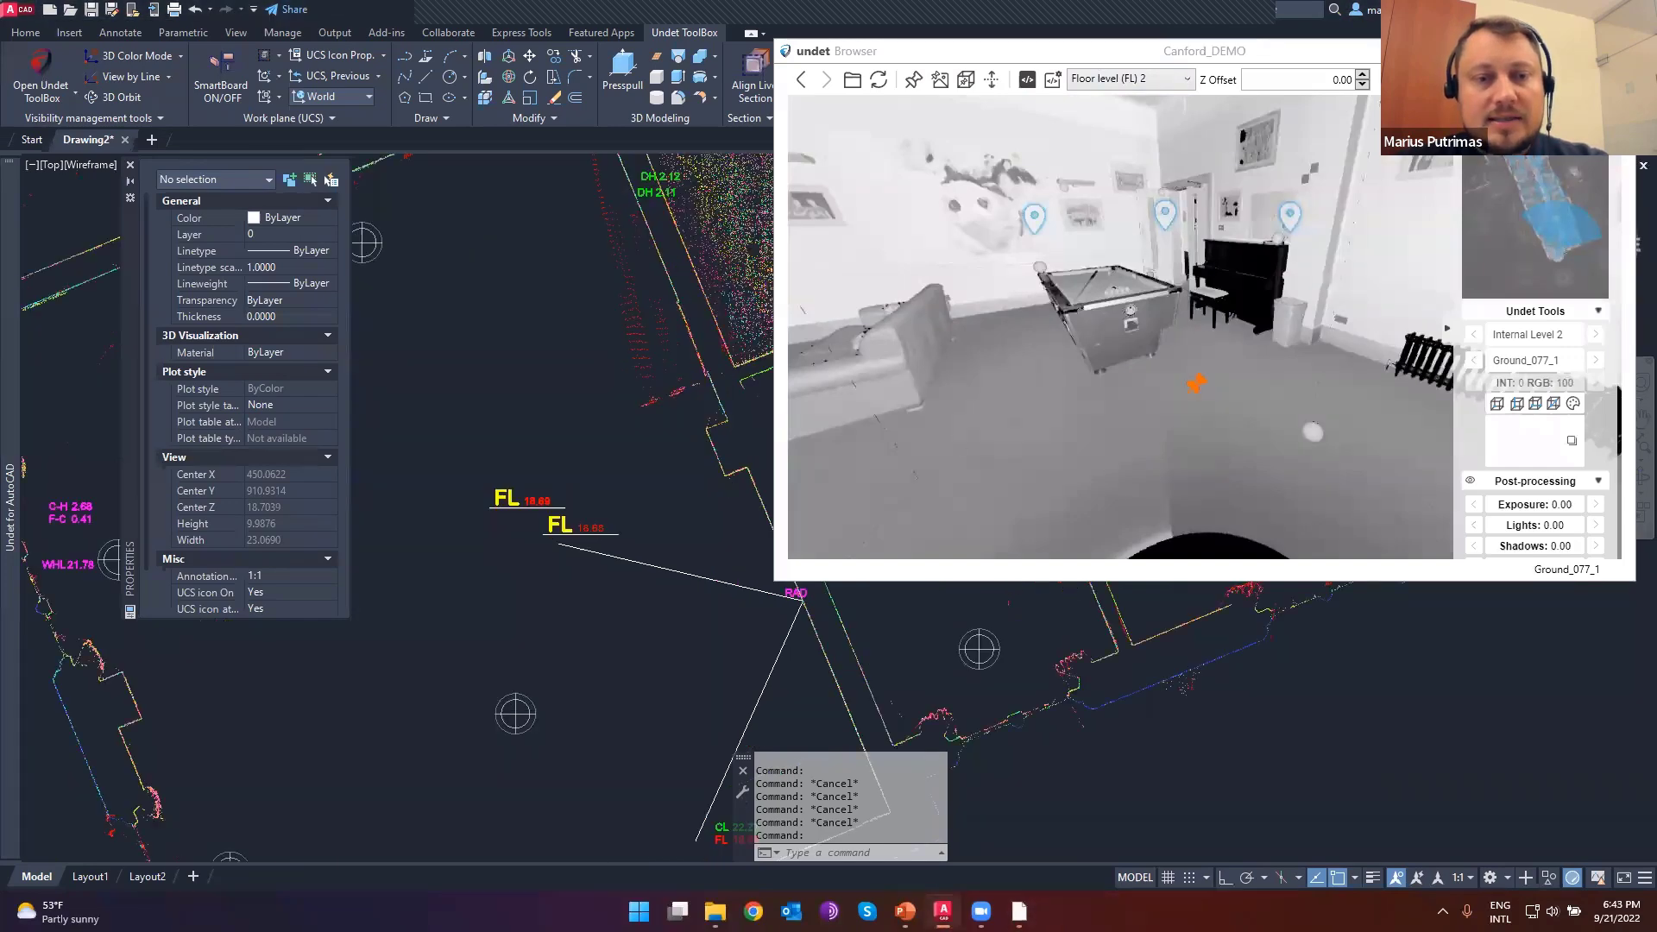
scroll(550, 539, "up", 2)
left_click_drag(1243, 113, 1196, 220)
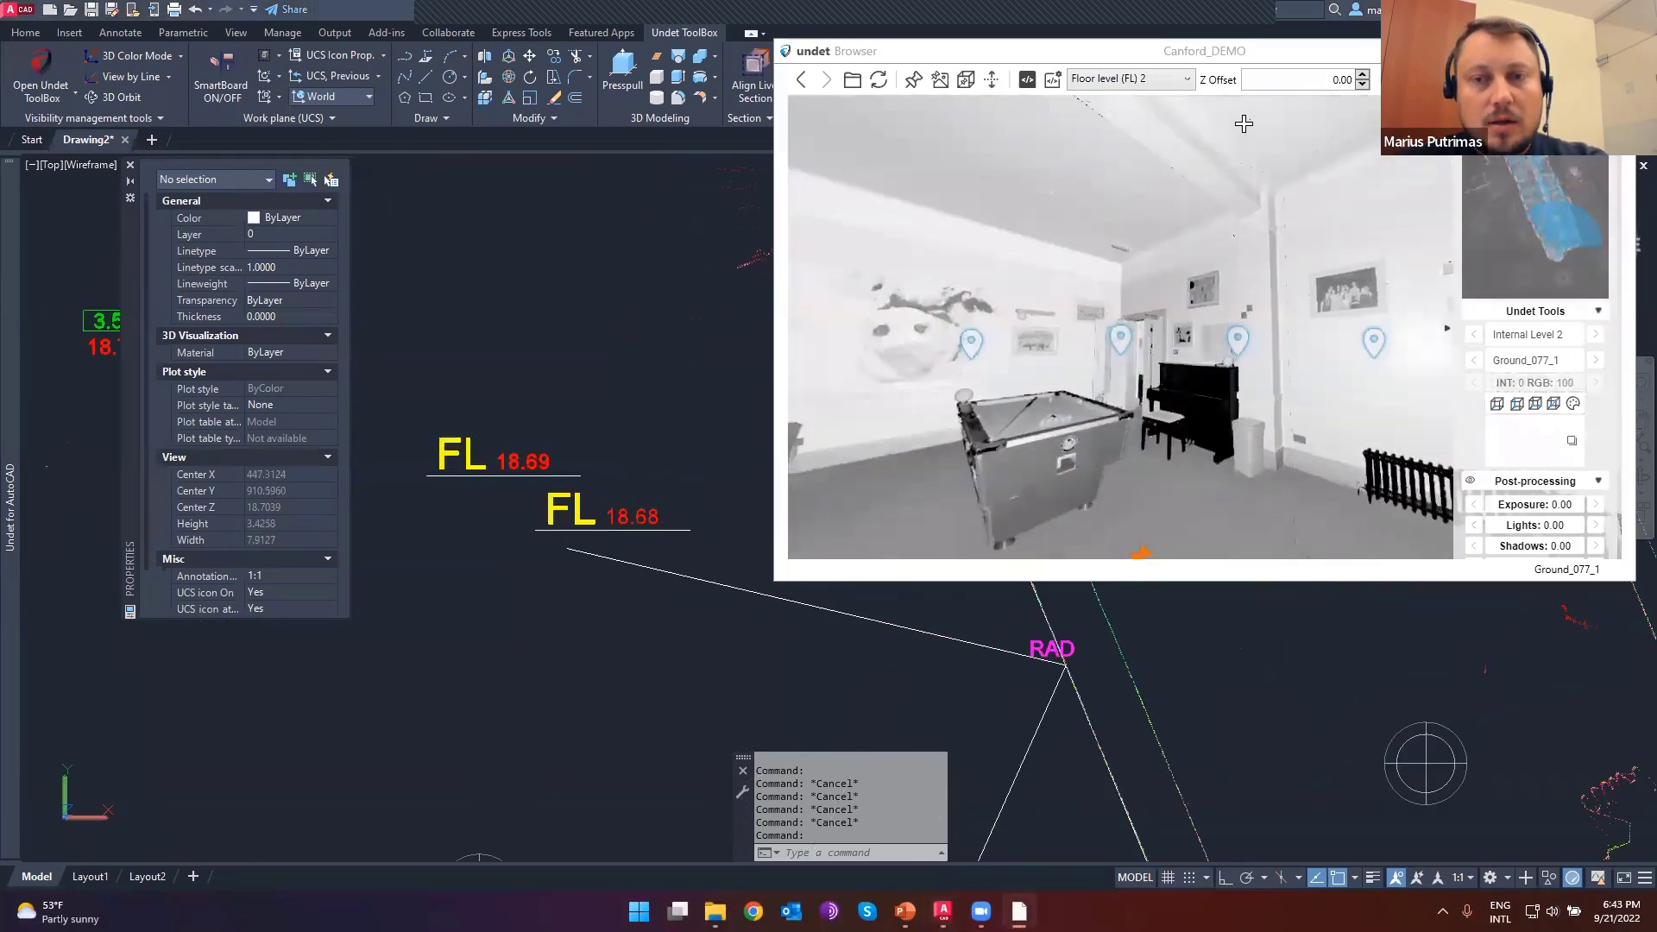
left_click(1254, 114)
scroll(720, 565, "up", 1)
middle_click_drag(720, 564, 521, 541)
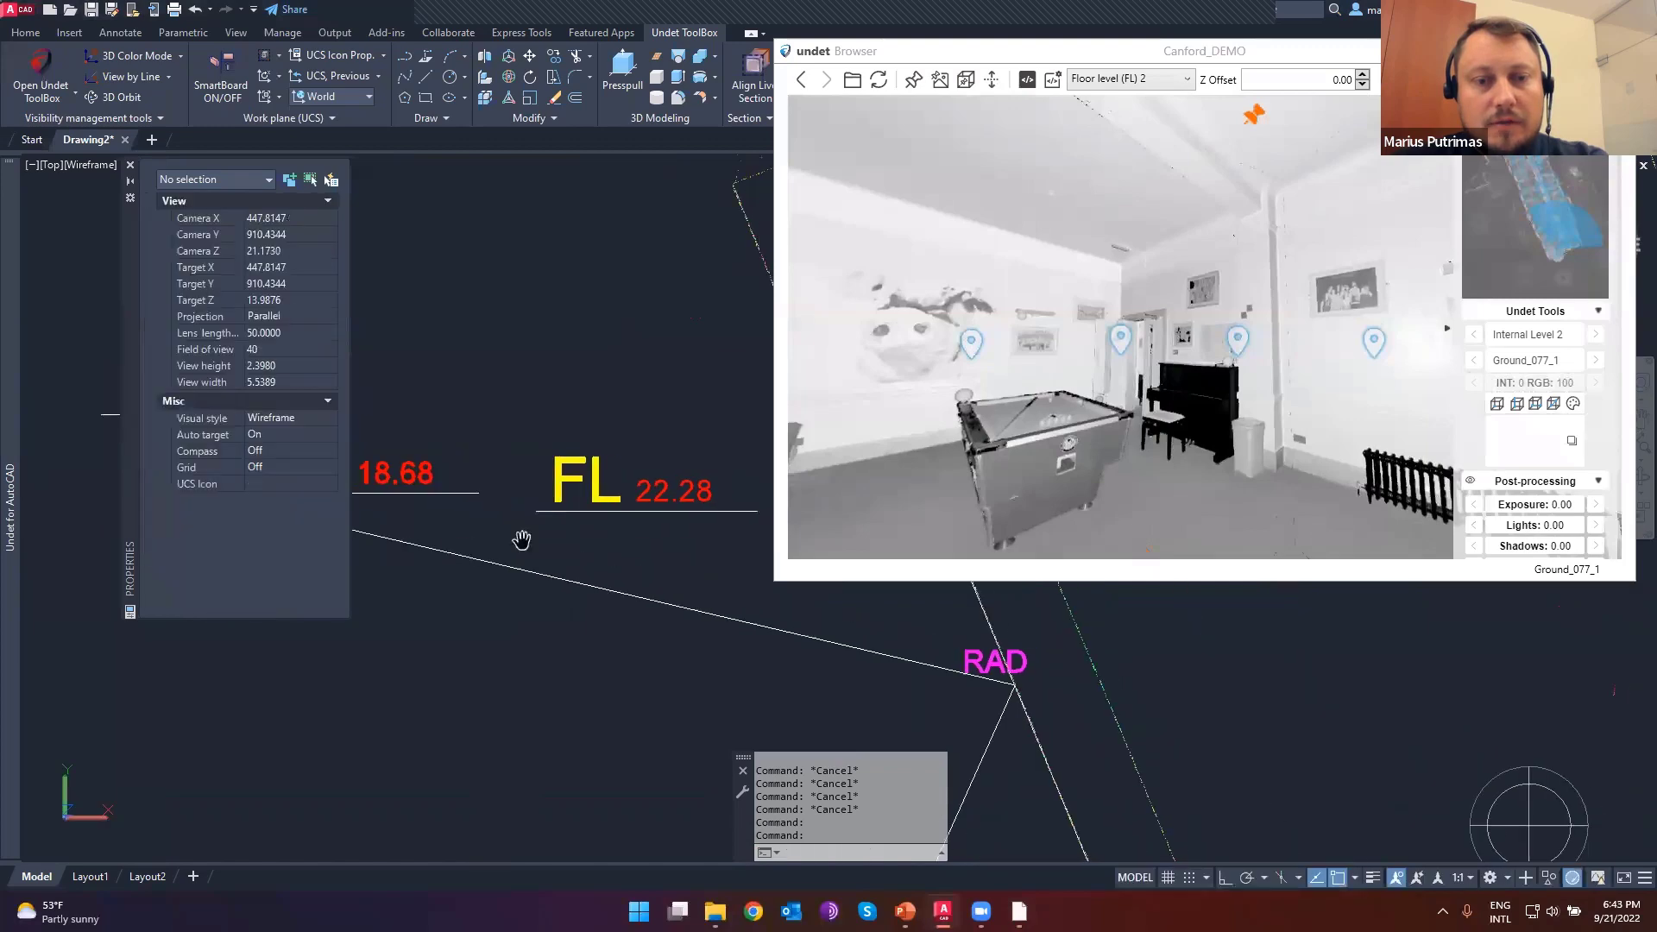
- Erase the three old-style FL labels beside the RAD leader line in the floor plan
scroll(704, 515, "down", 1)
left_click(666, 534)
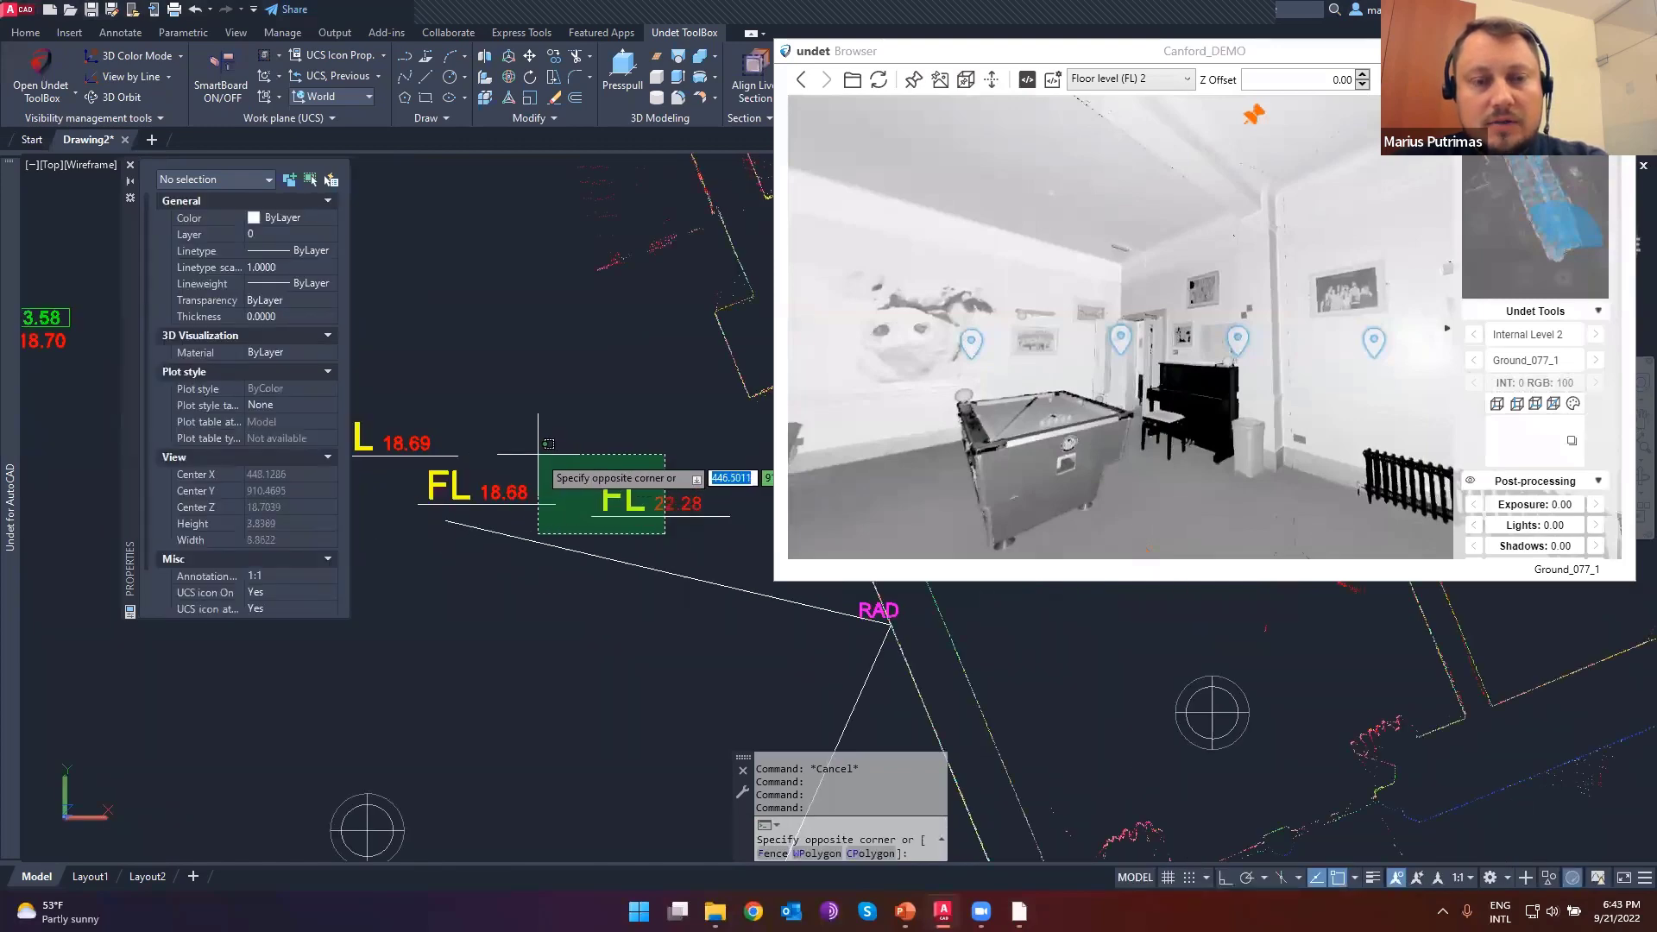
left_click(605, 448)
scroll(841, 634, "down", 1)
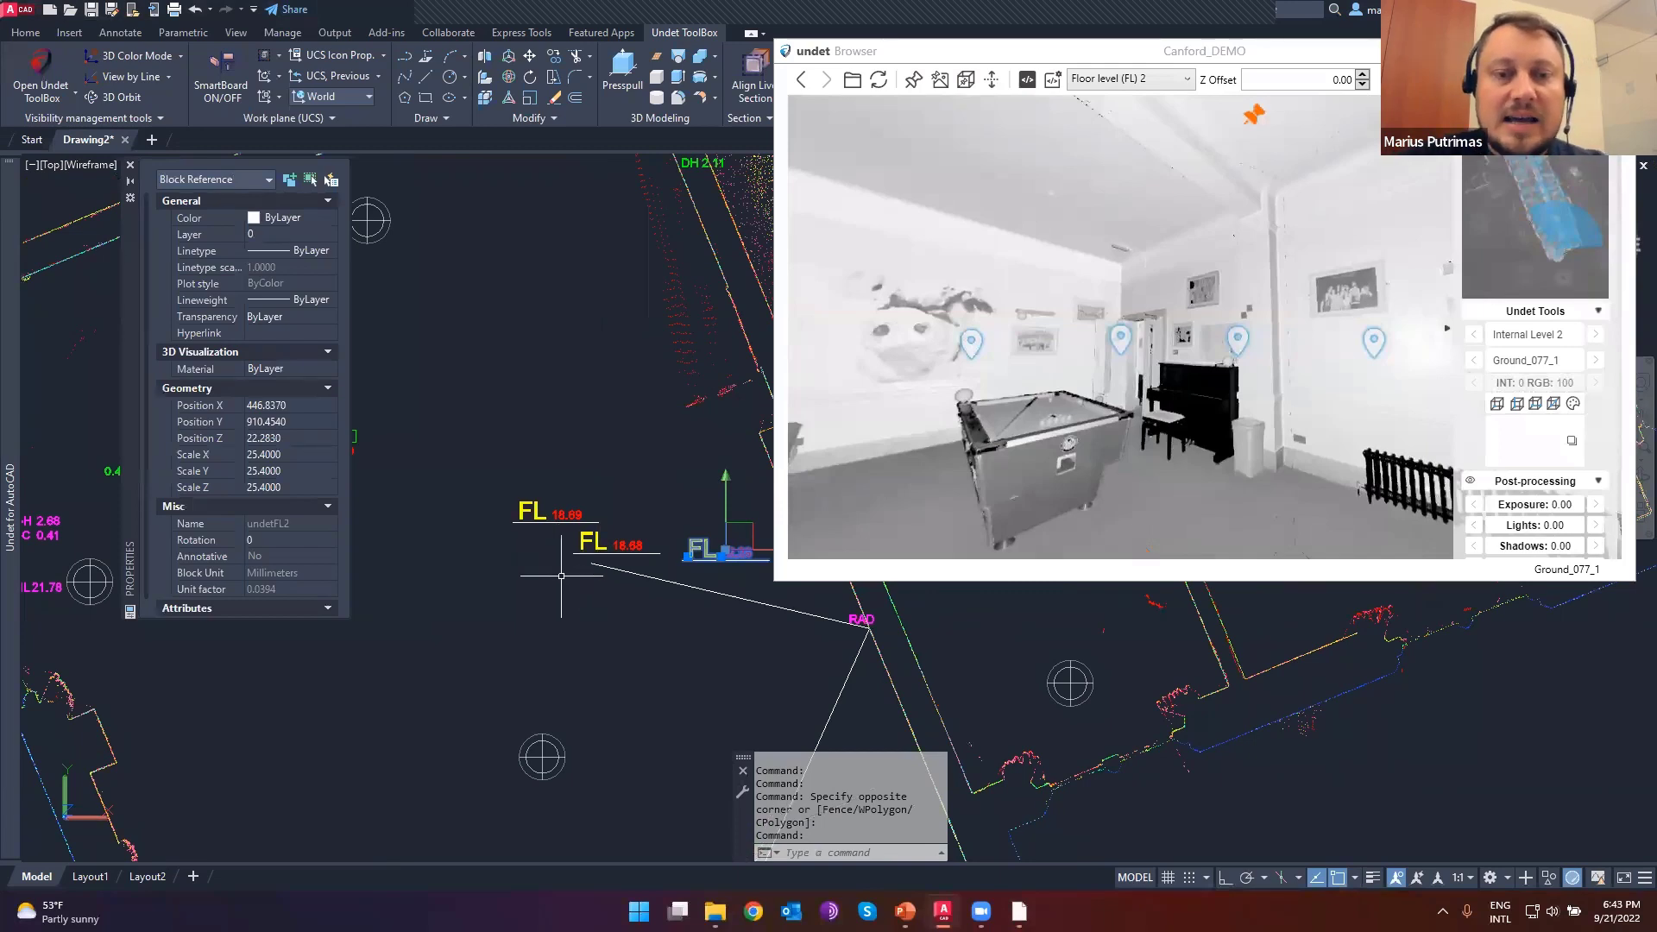
left_click(467, 458)
left_click(711, 613)
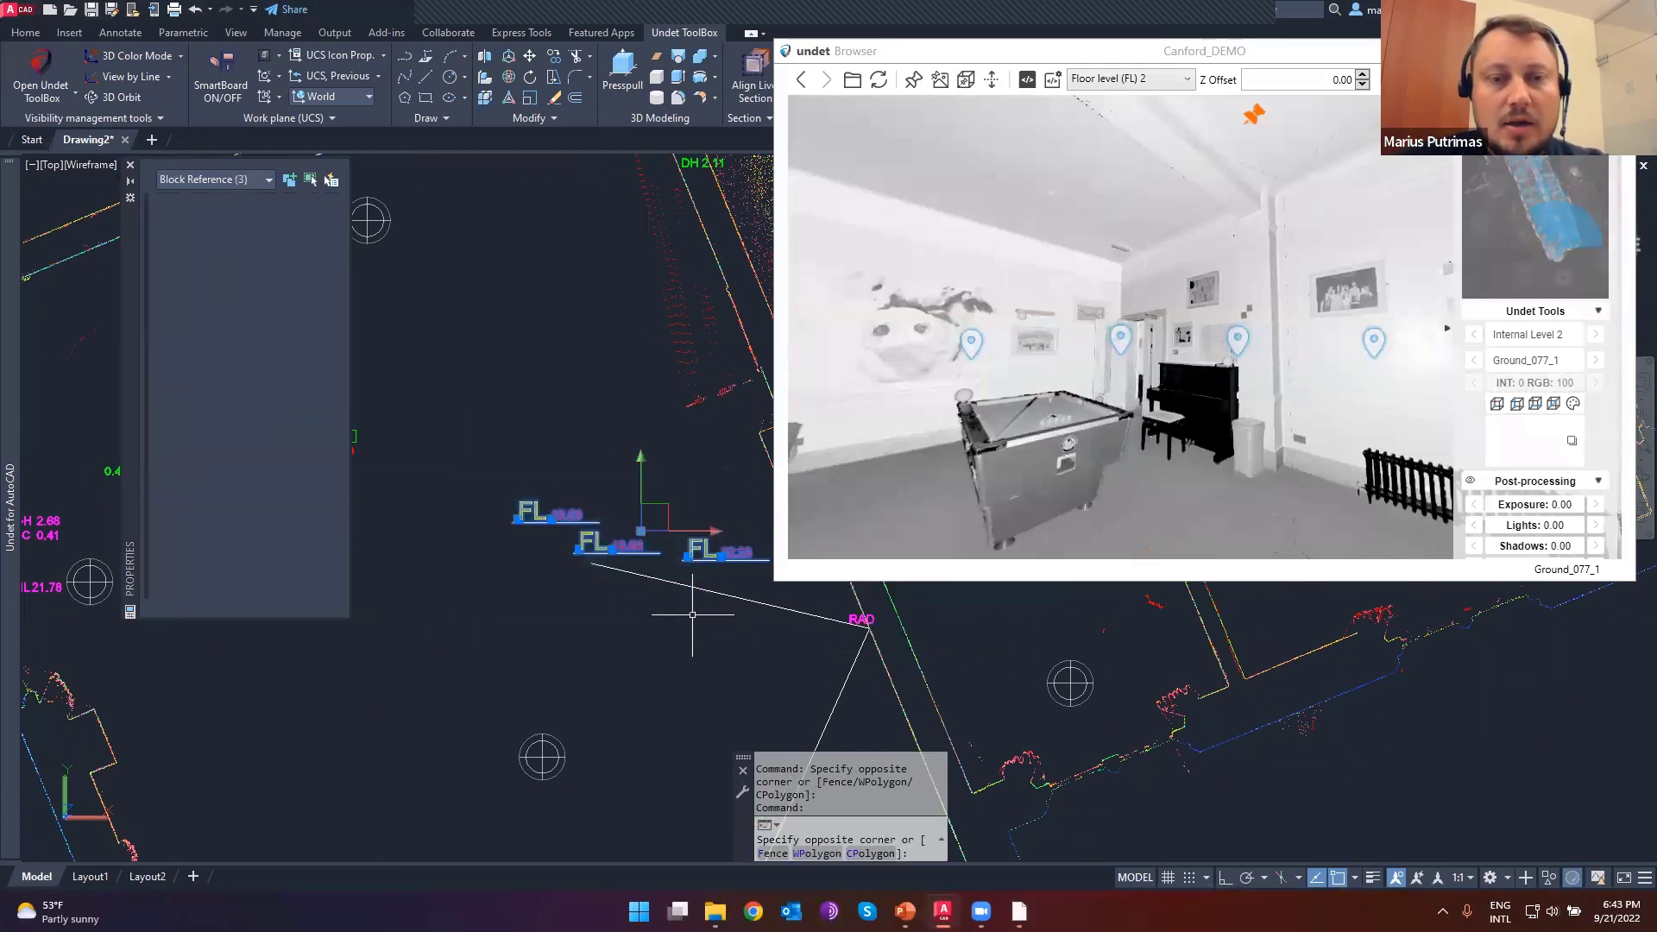
key("Delete")
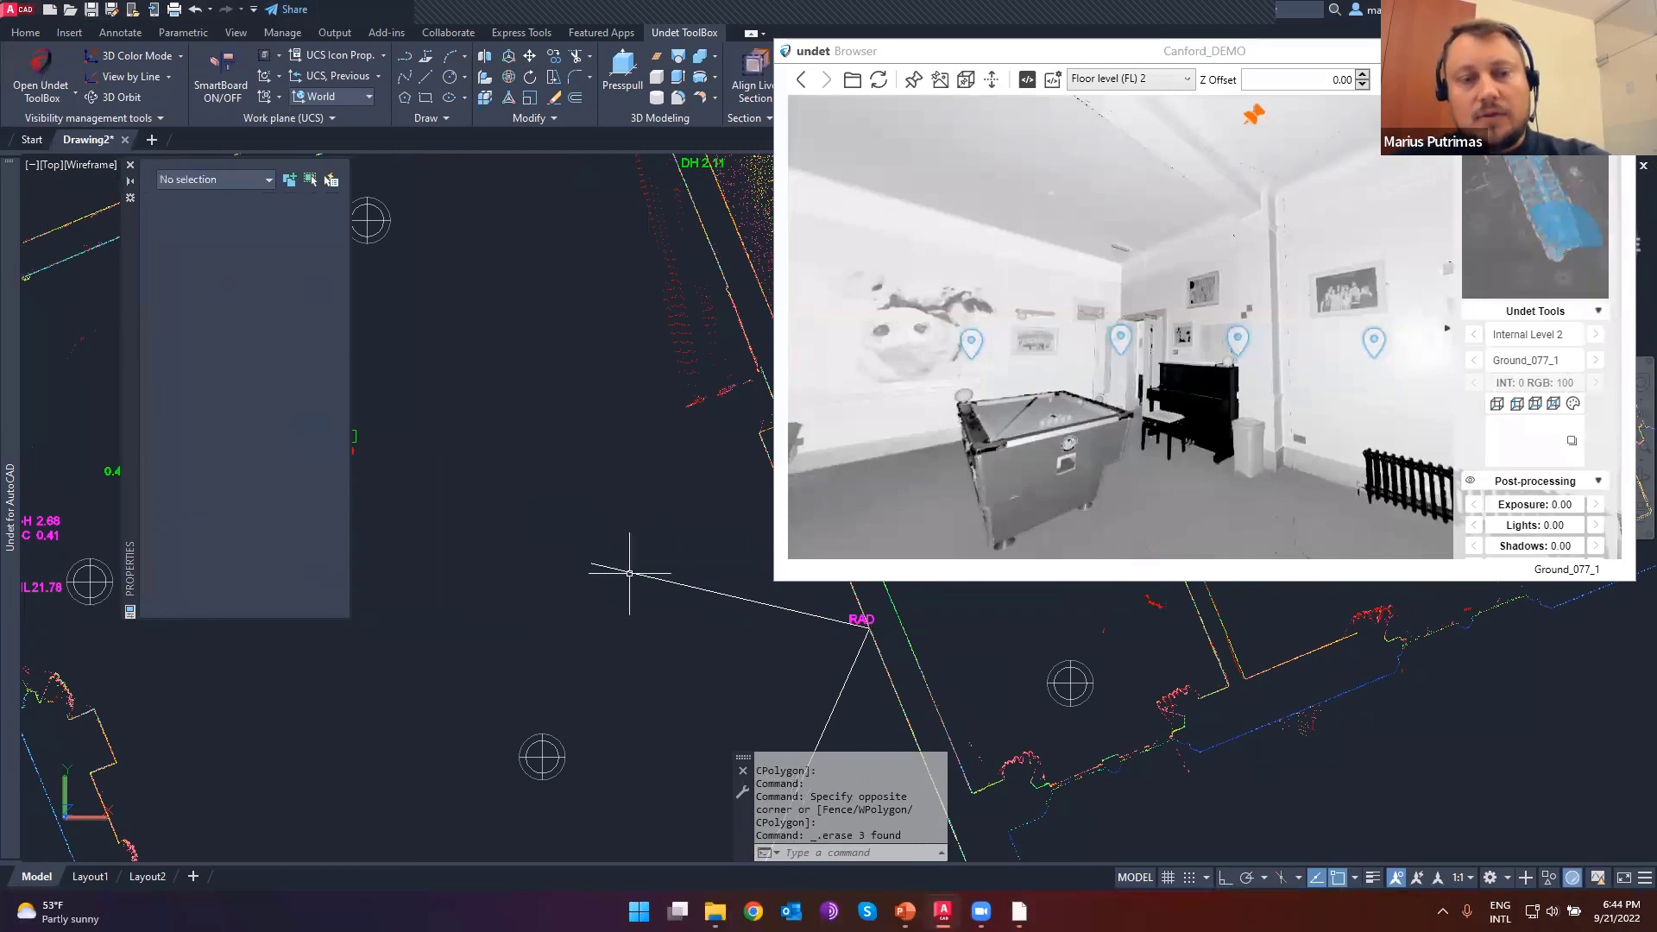
- Purge the unused undetFL2 block definition from the drawing and close the Purge dialog
type("purge")
key("Return")
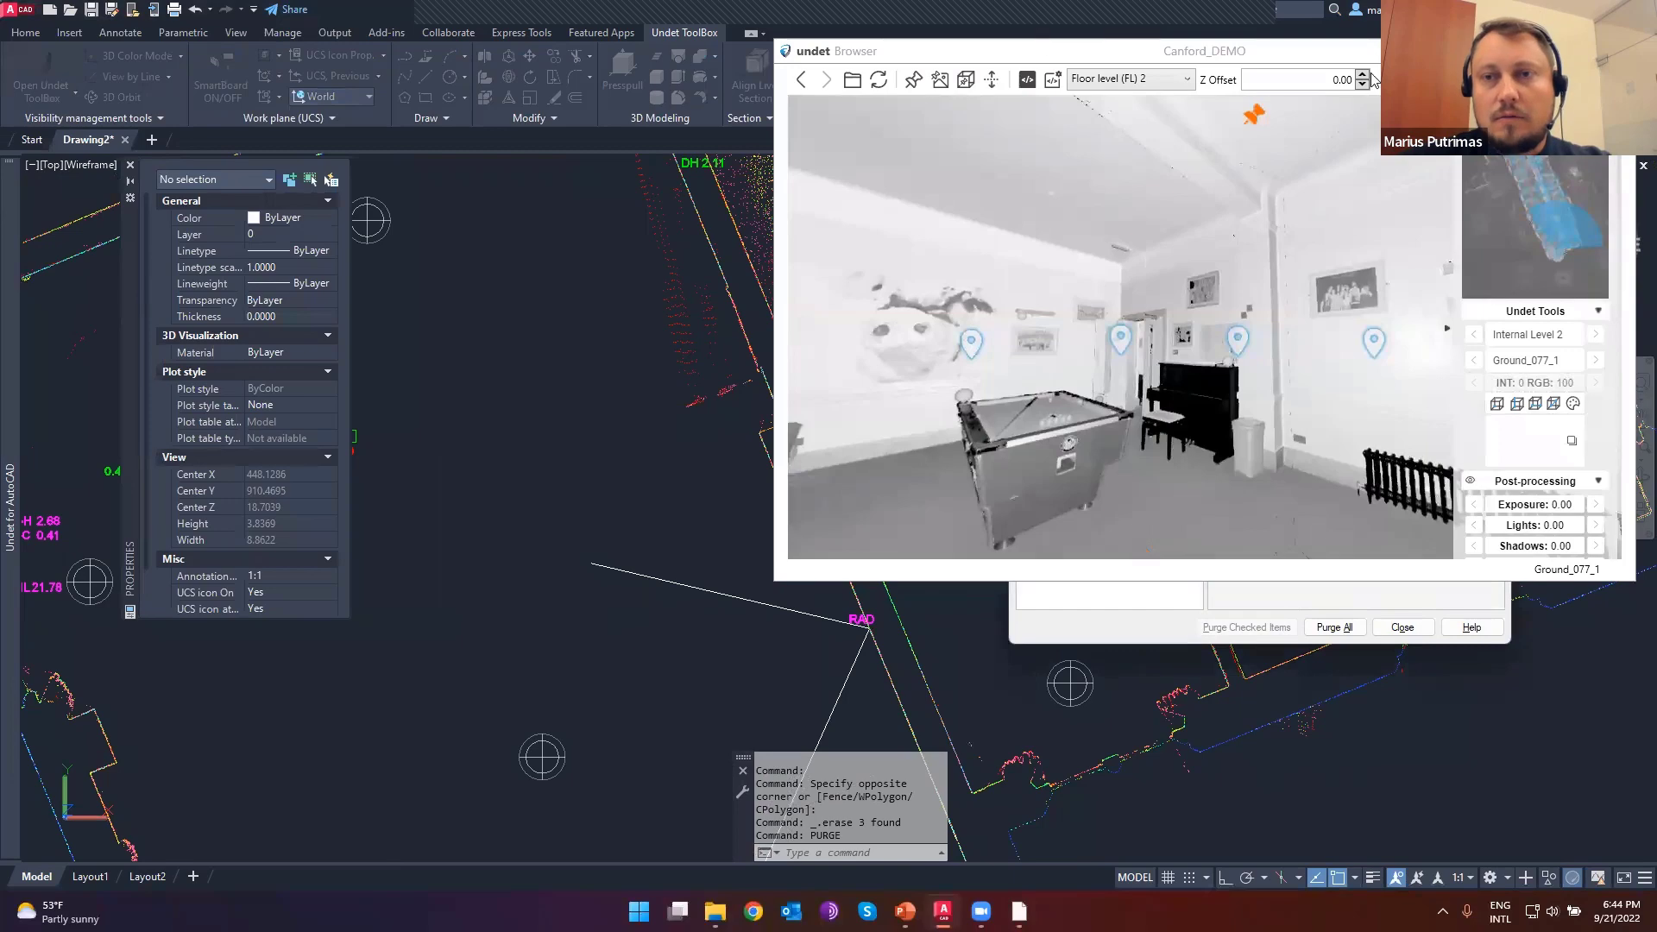
left_click(1612, 51)
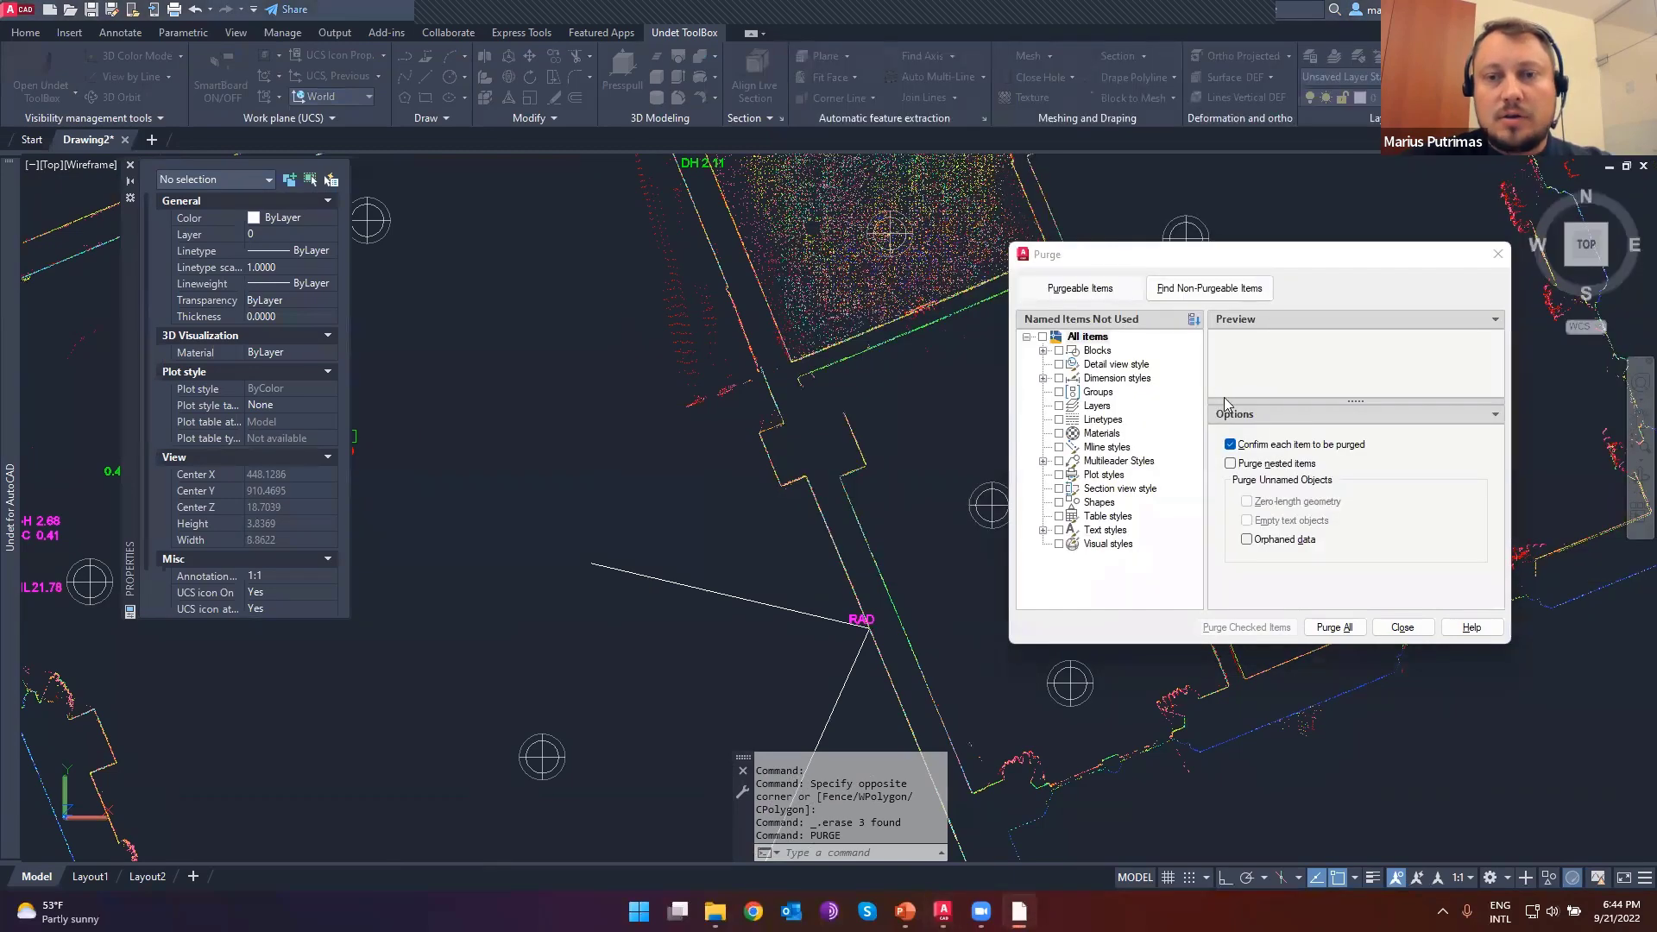
left_click(1097, 351)
left_click(1042, 350)
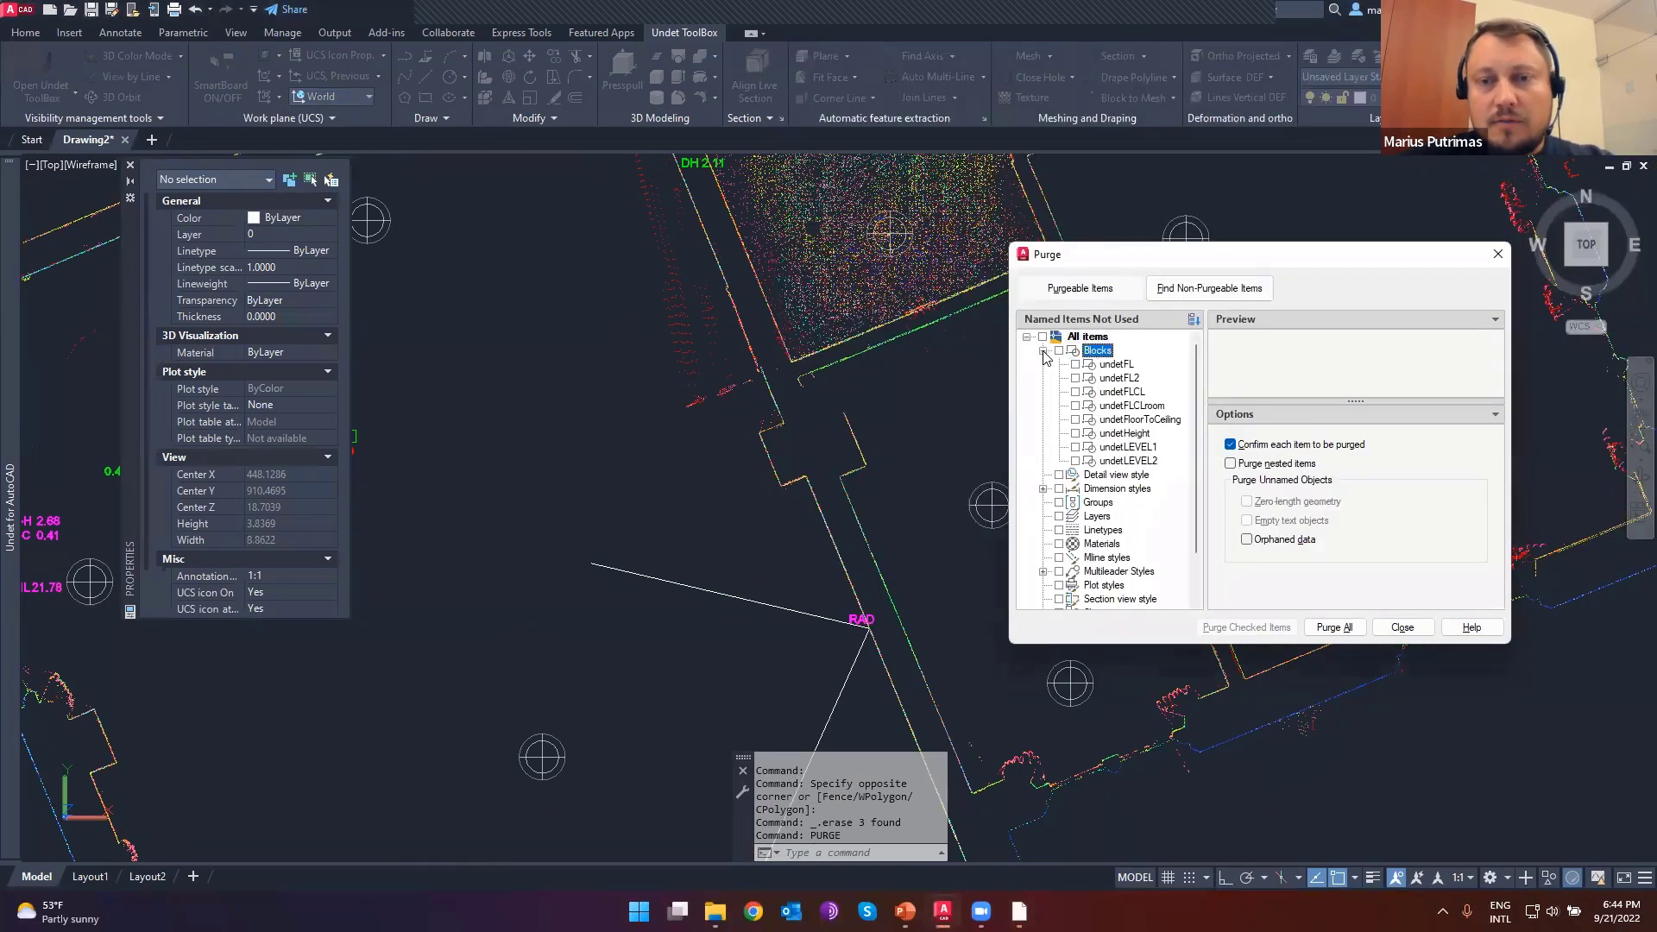
left_click(1120, 378)
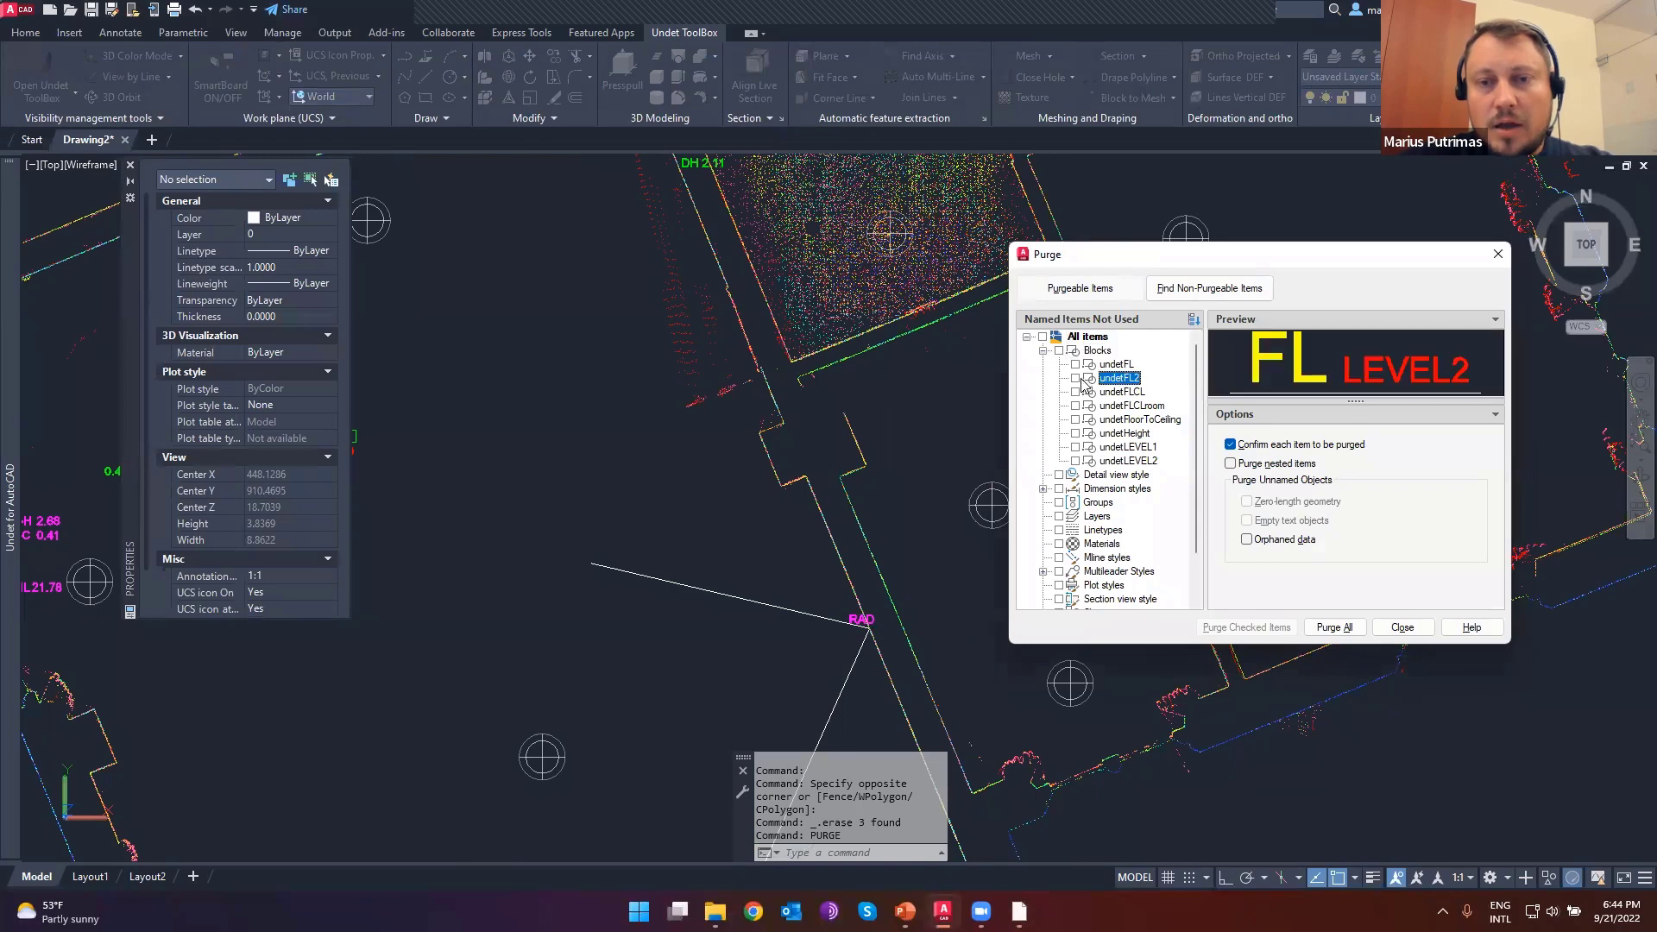
left_click(1075, 378)
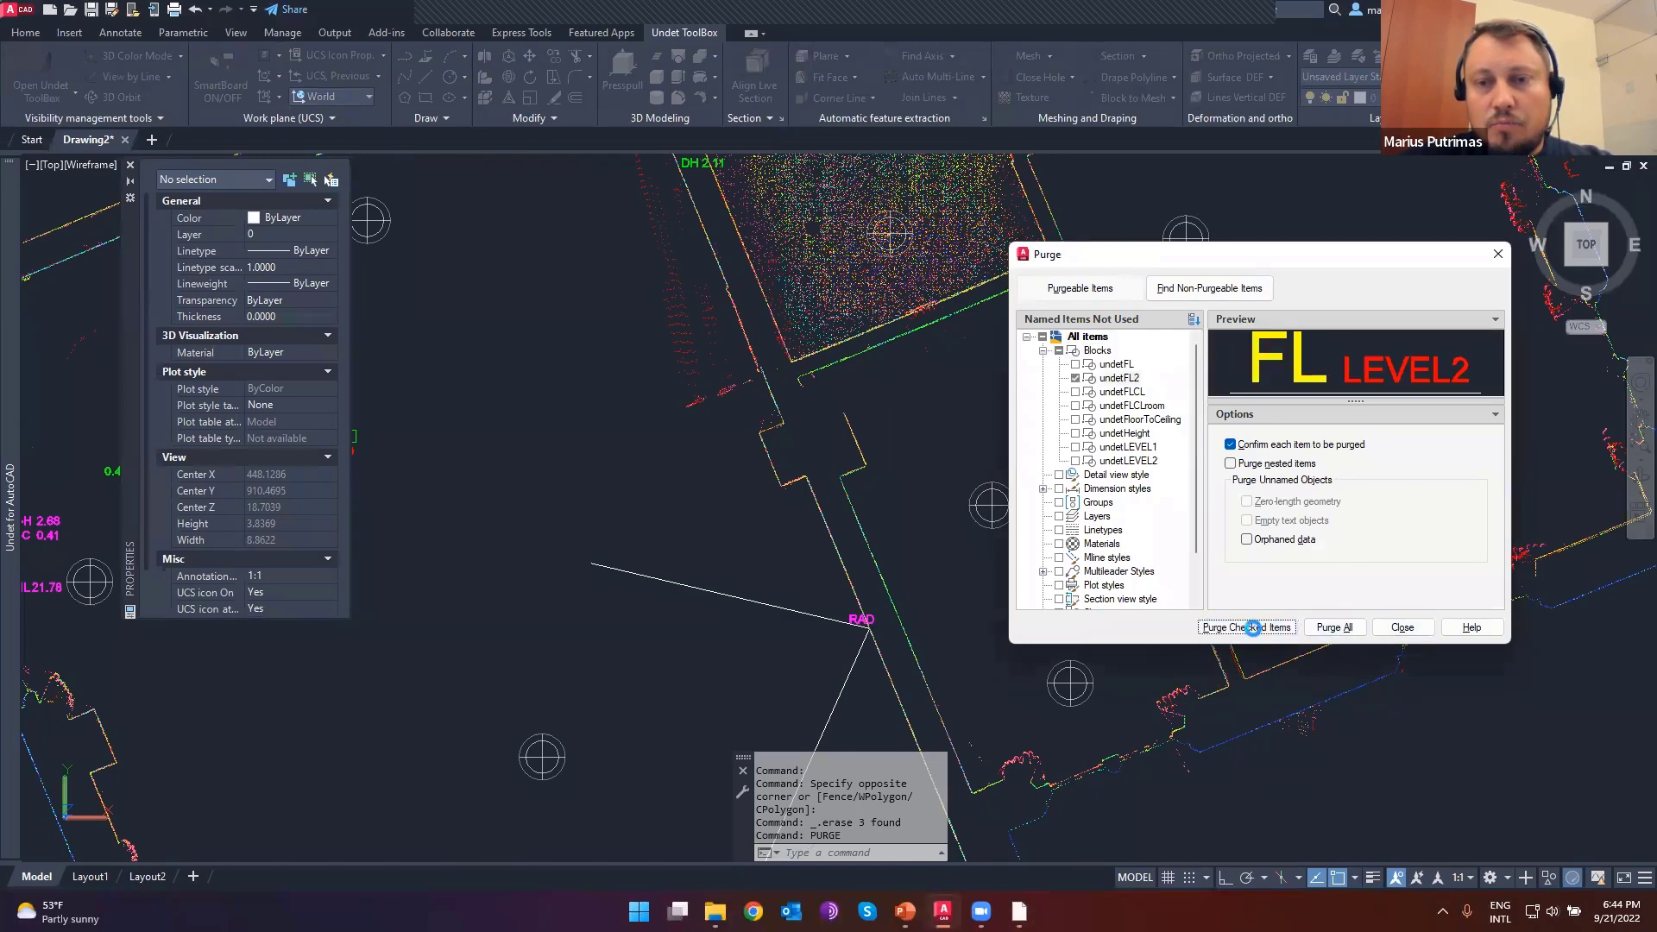
left_click(1248, 628)
left_click(822, 441)
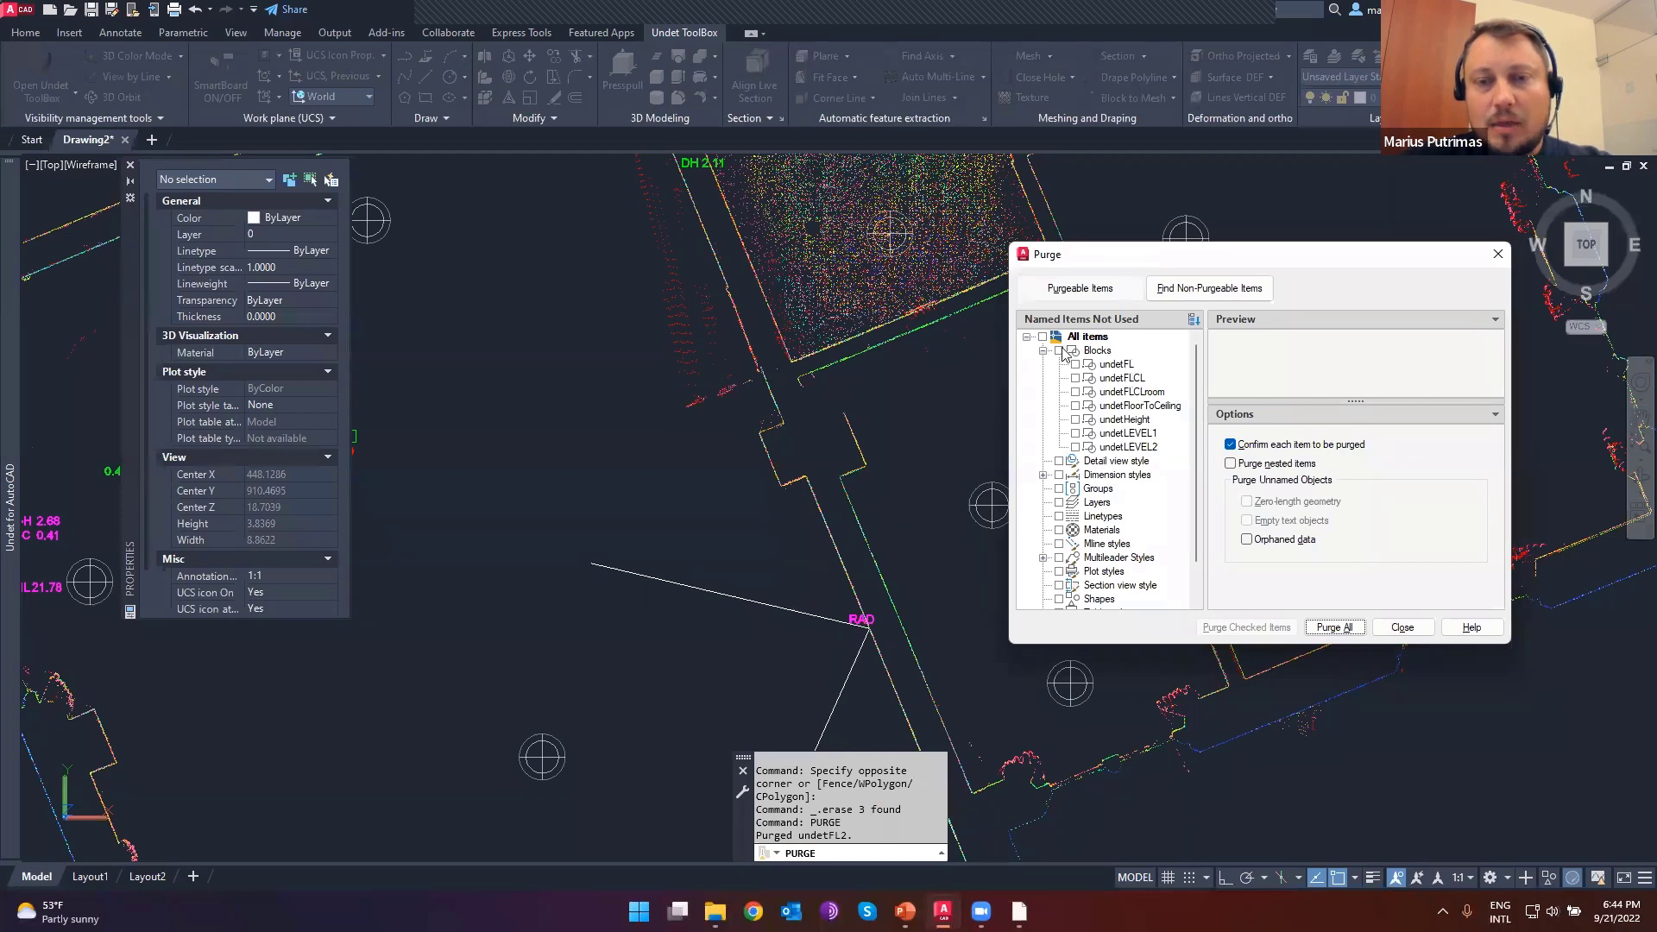
left_click(1497, 254)
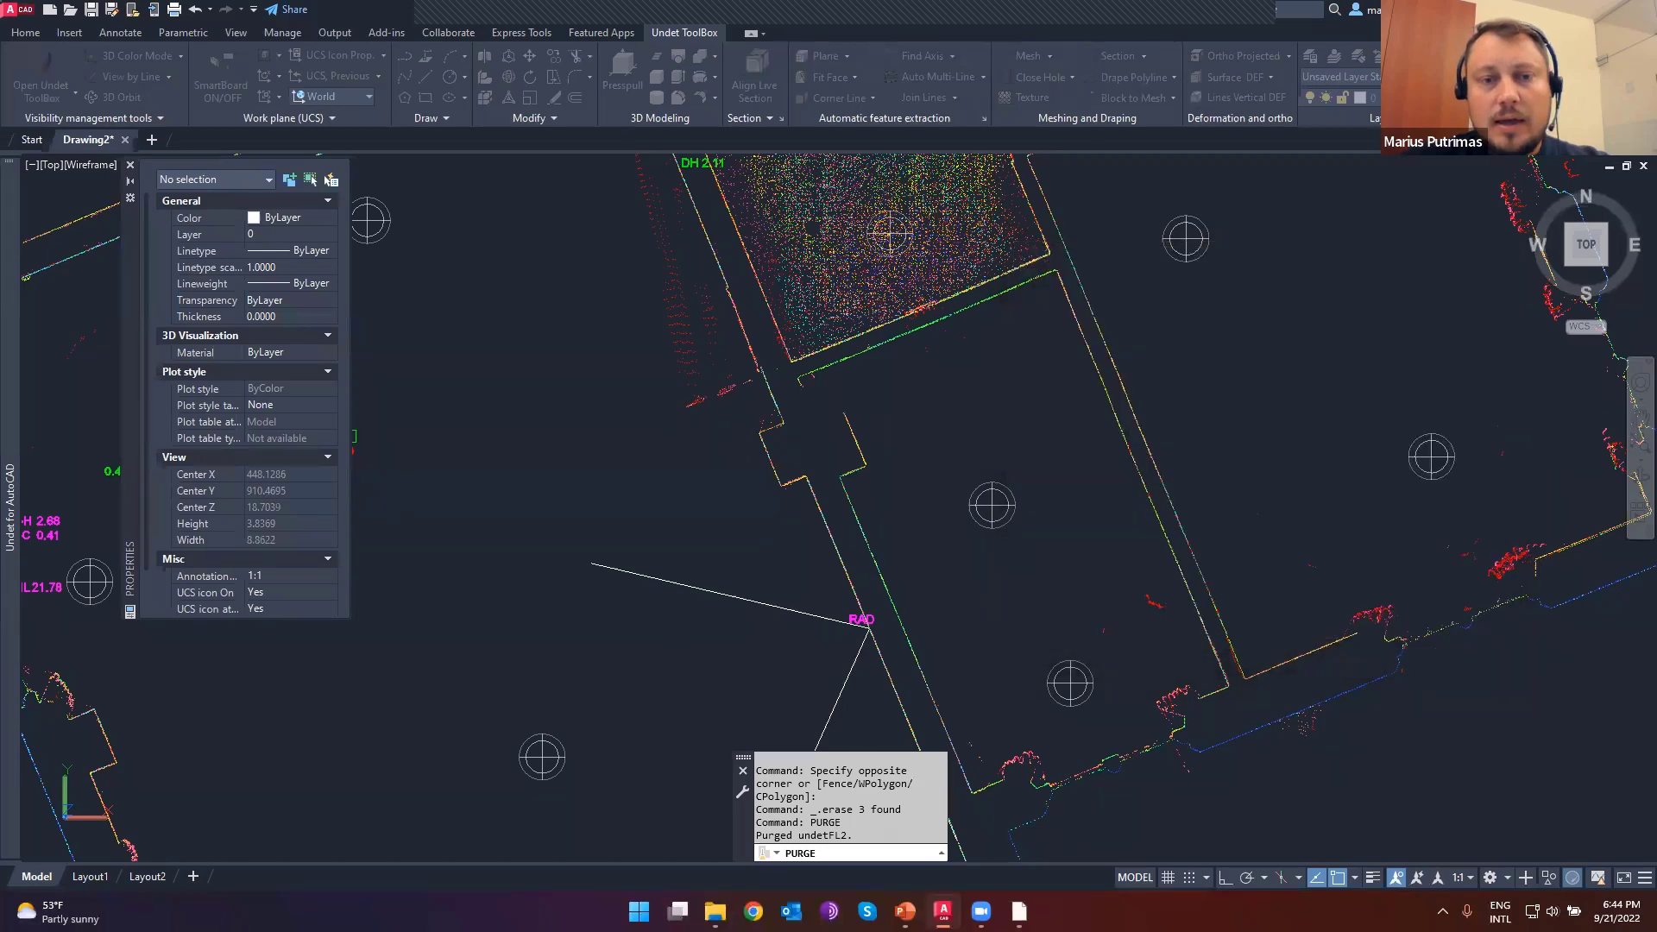
- Switch to the Undet Browser and place a Floor level (FL) 2 label by picking a floor point in front of the pool table
left_click(584, 636)
middle_click_drag(583, 643, 752, 619)
key("Escape")
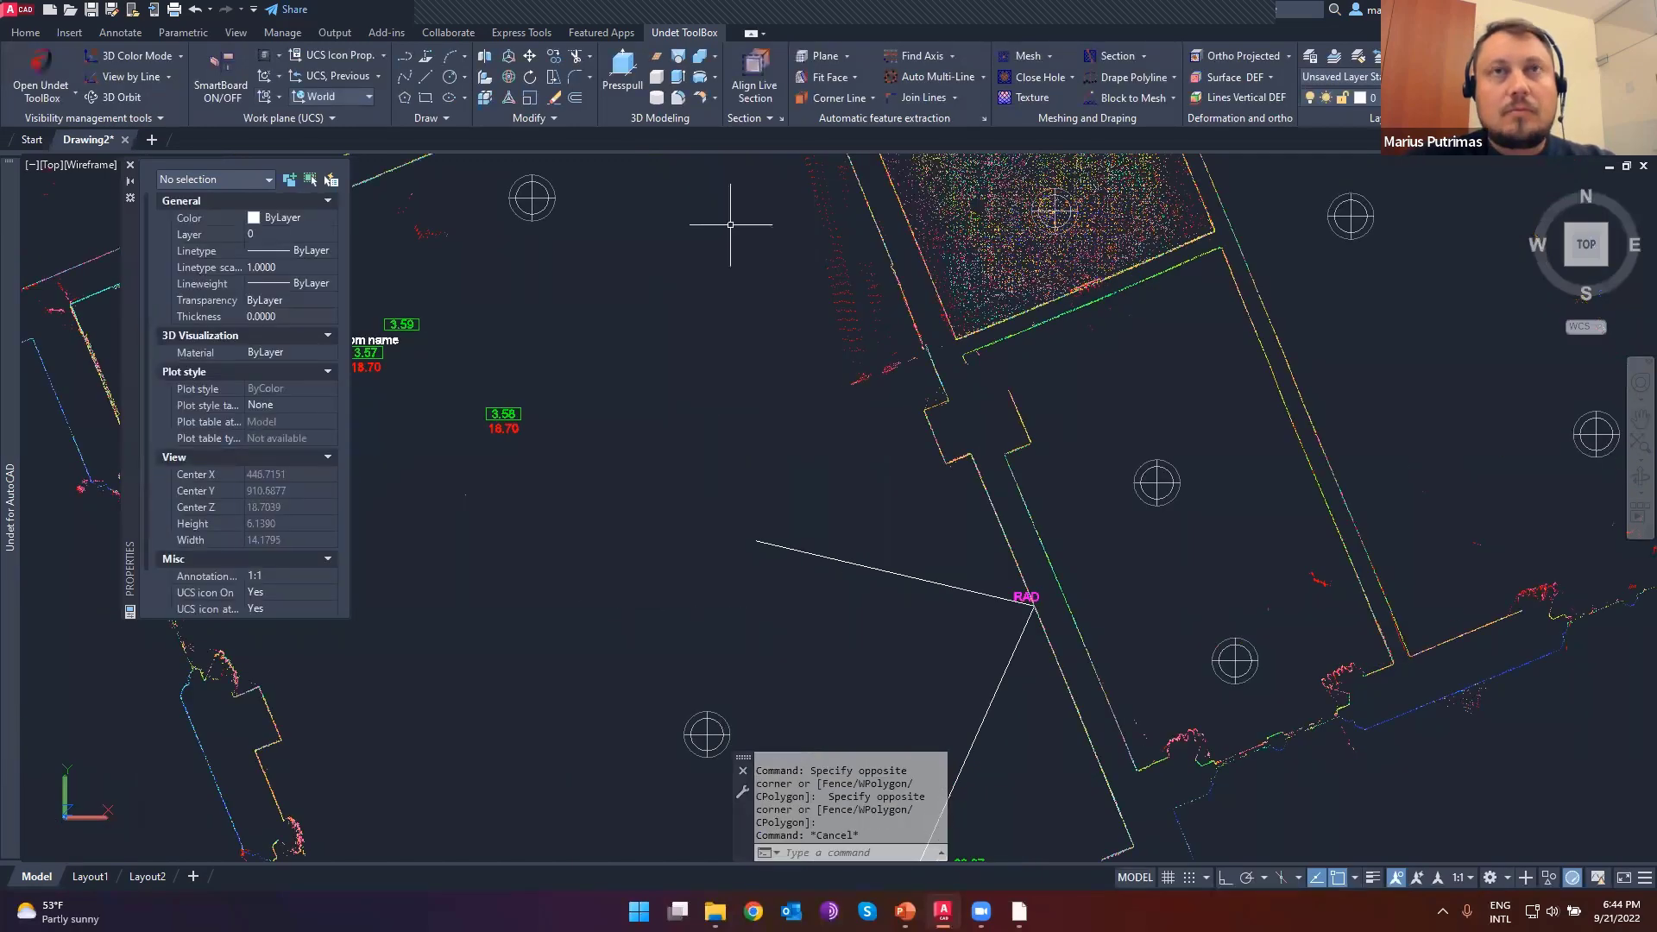
key("alt+Tab")
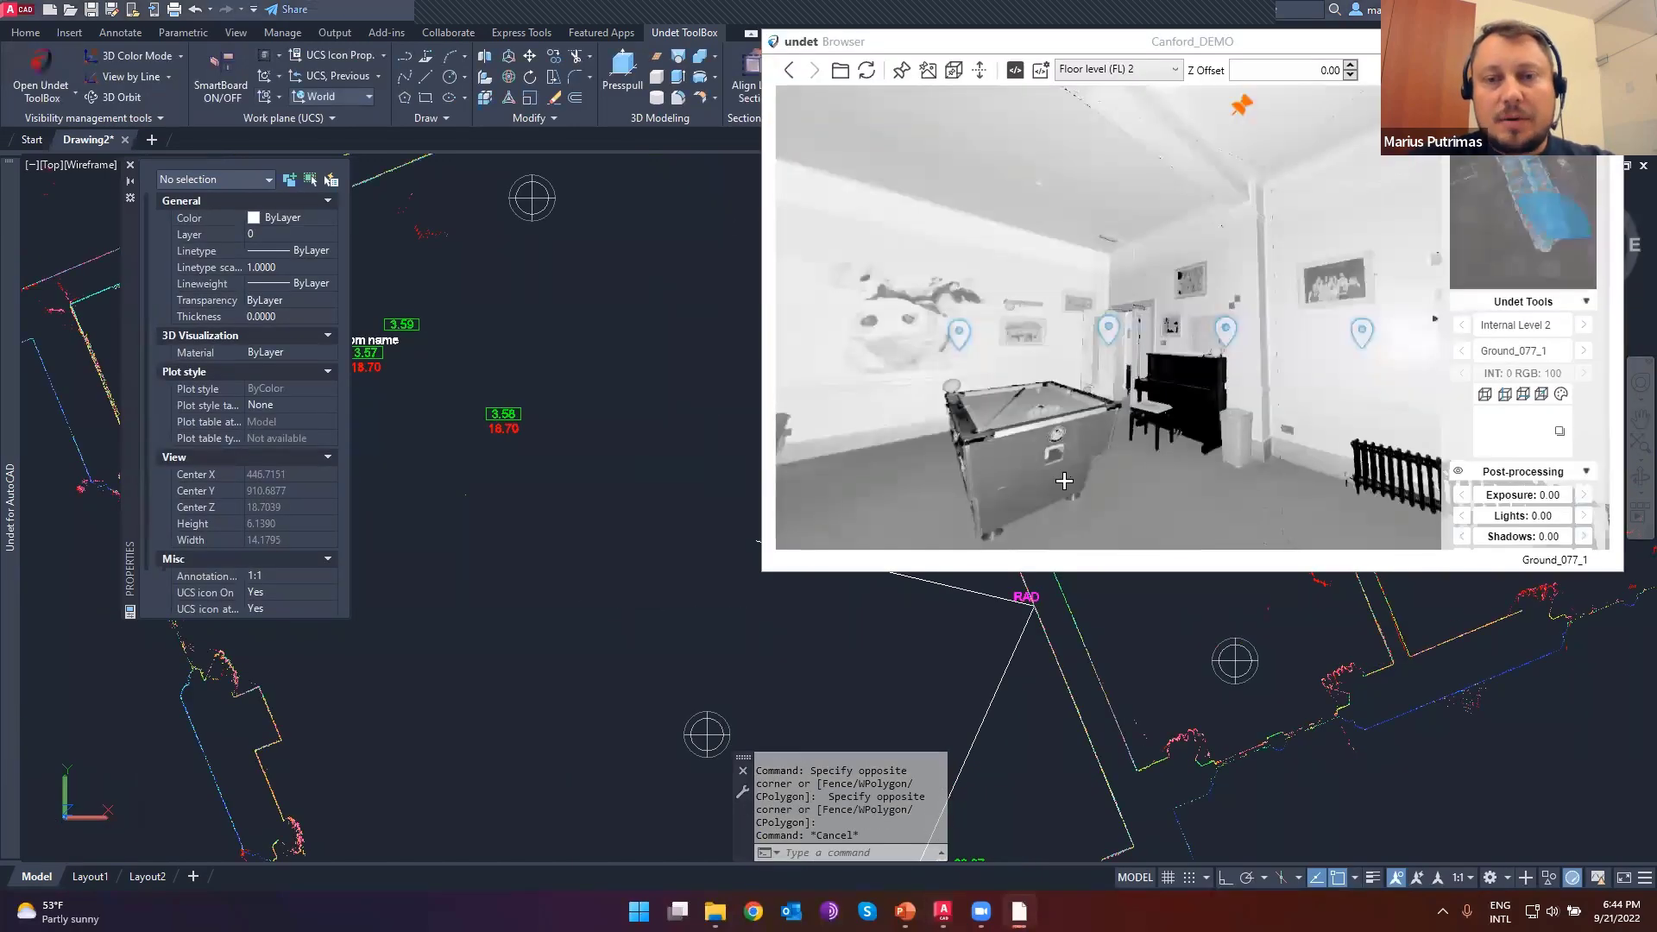
left_click_drag(1099, 423, 1124, 310)
scroll(1124, 310, "down", 3)
left_click(955, 417)
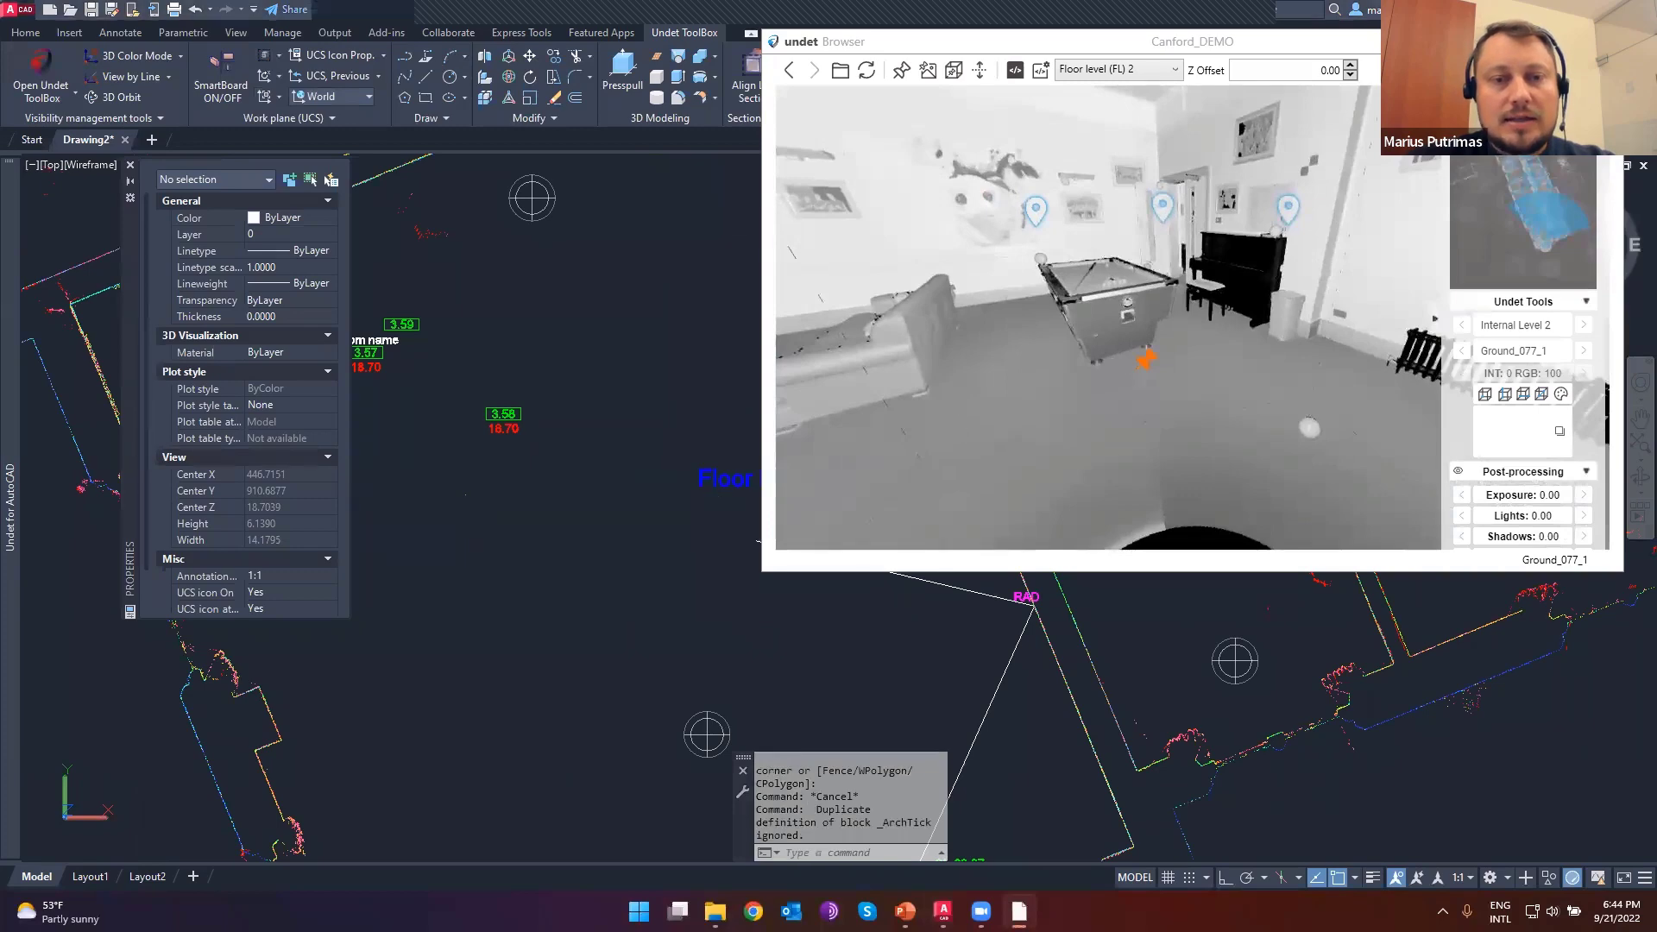
middle_click_drag(742, 516, 481, 528)
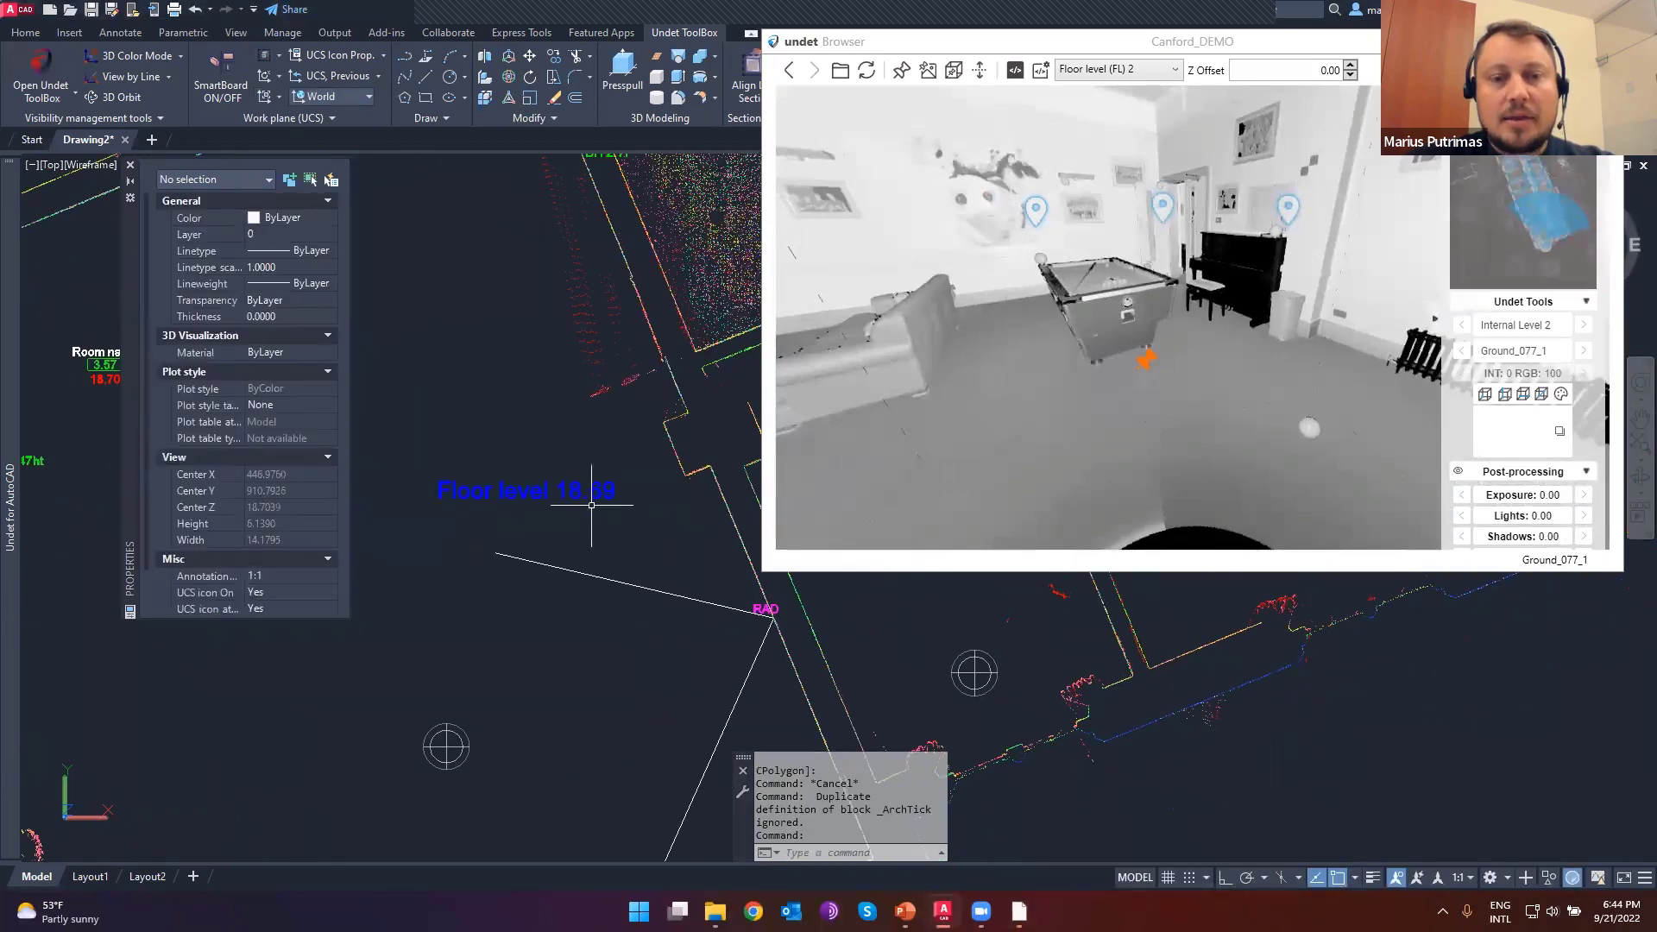
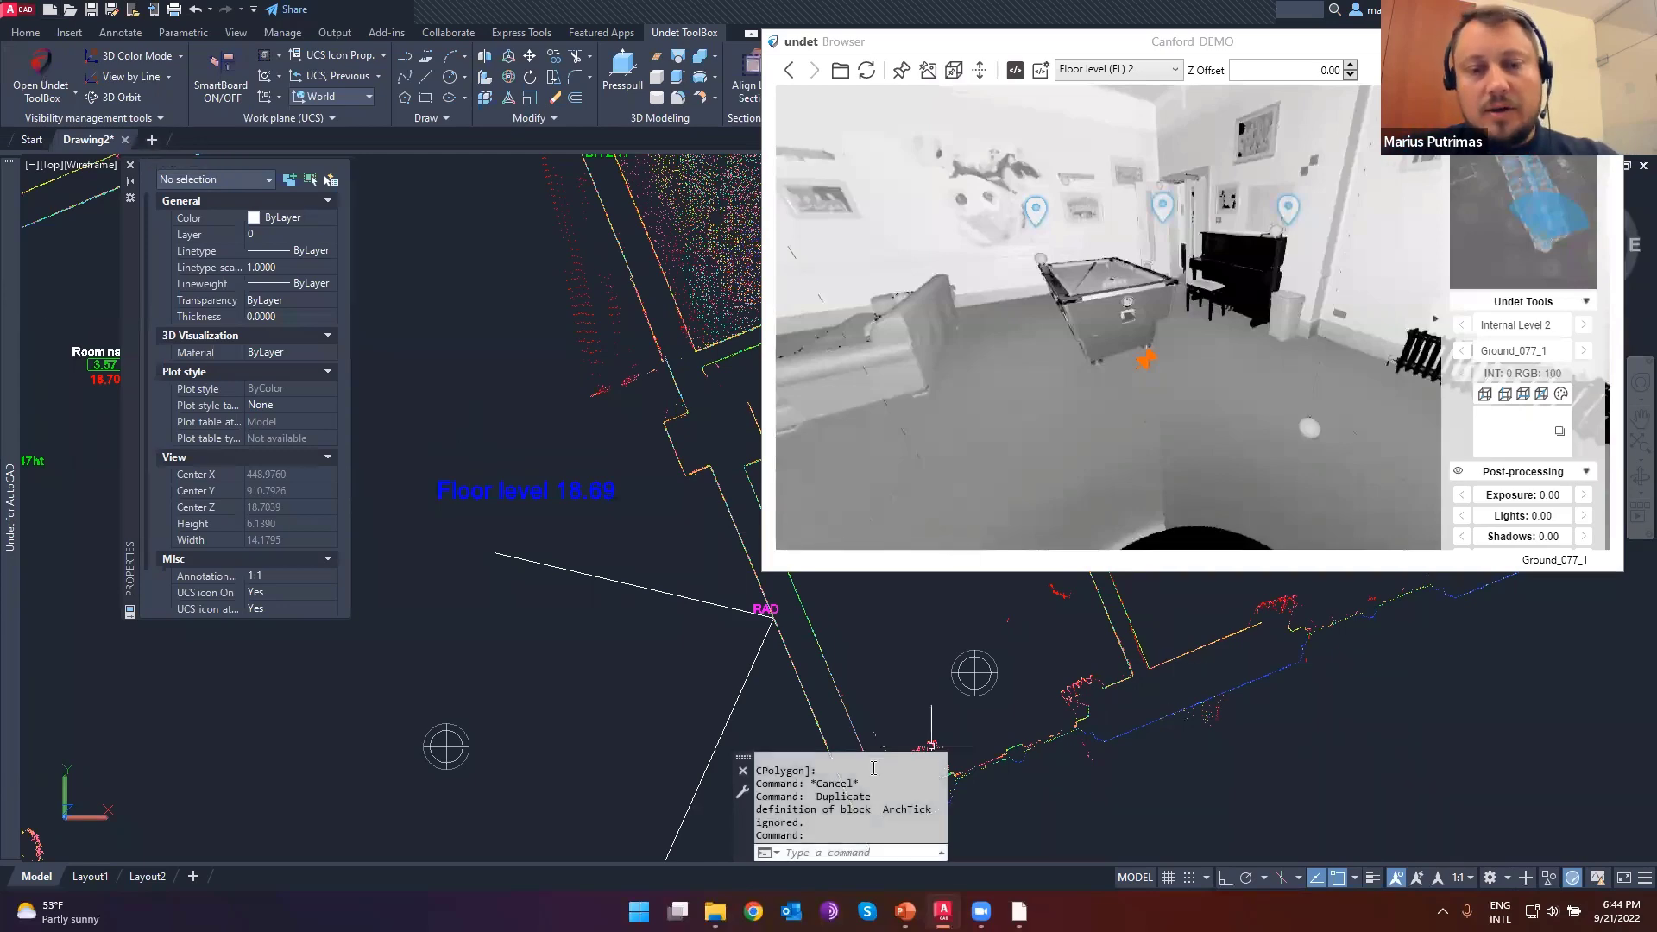
- Switch to File Explorer and review the block drawings from undetBHH to undetFL2.bak in the ProgramData Undet for AutoCAD folder
left_click(714, 911)
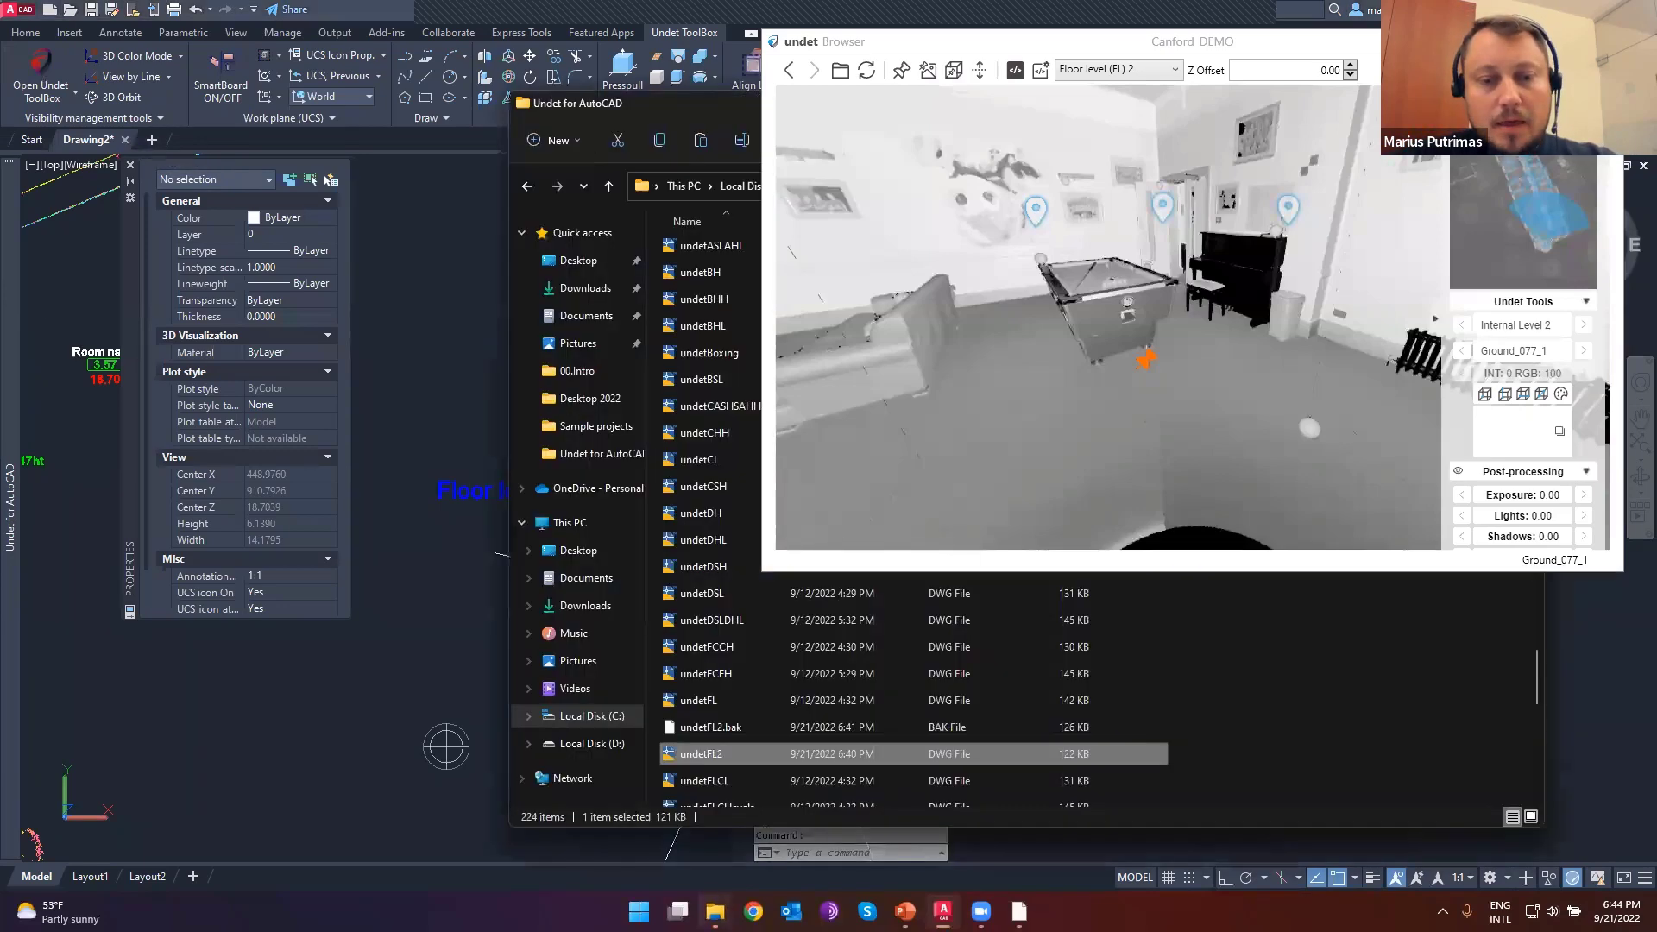
left_click(1225, 42)
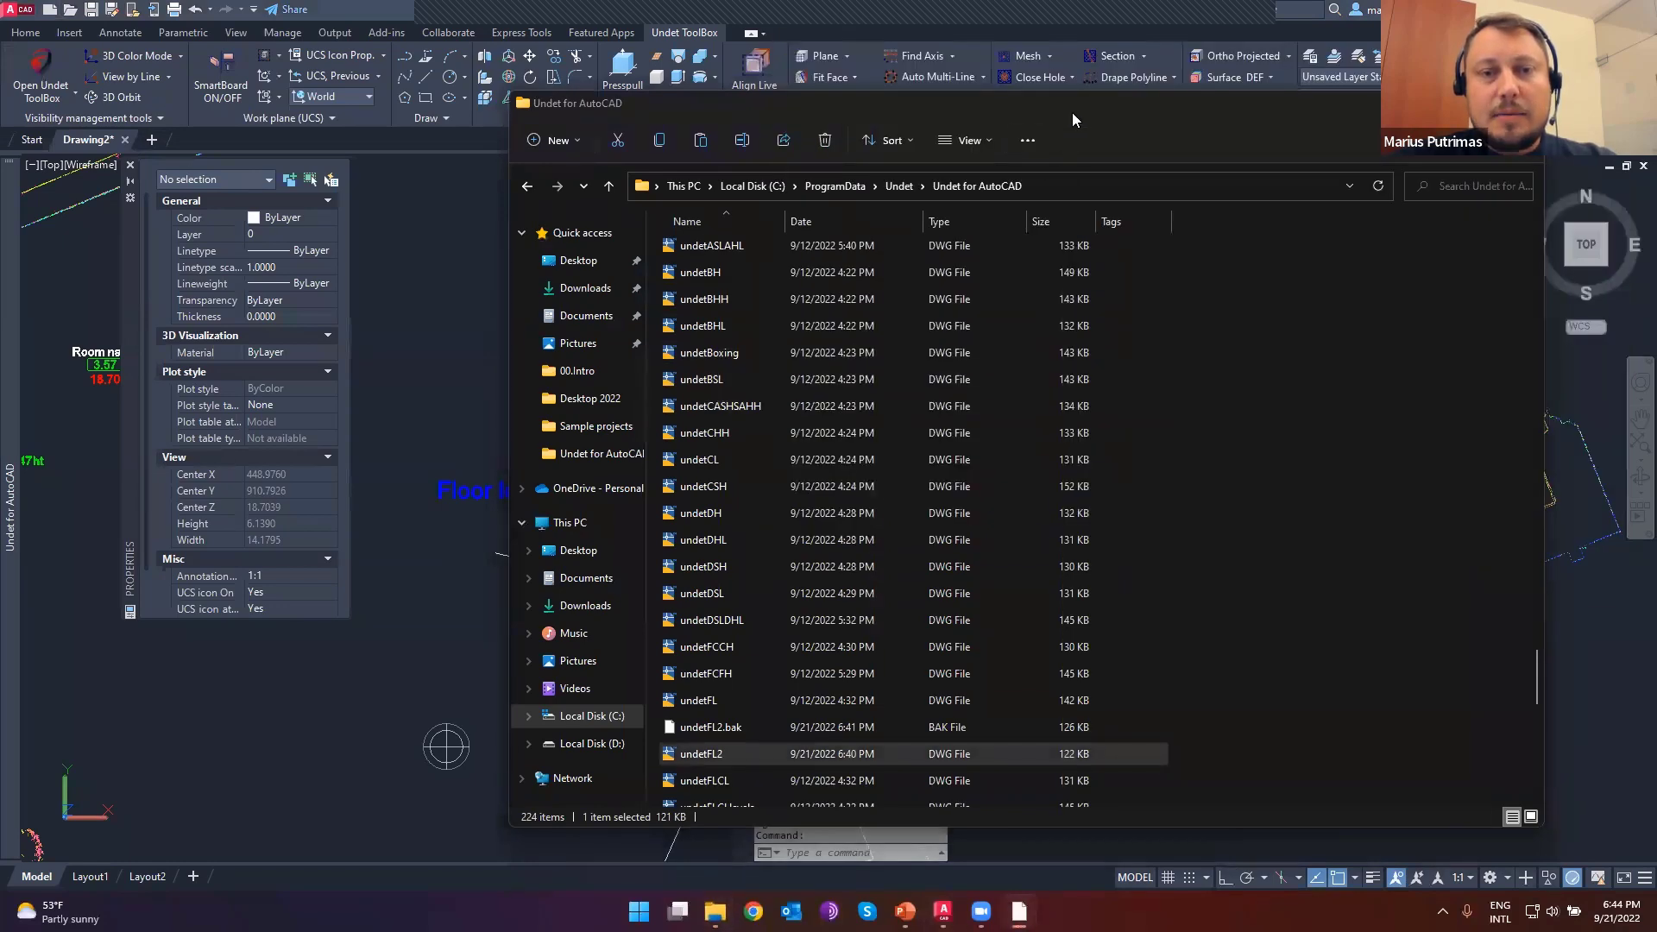
left_click_drag(1071, 112, 1013, 111)
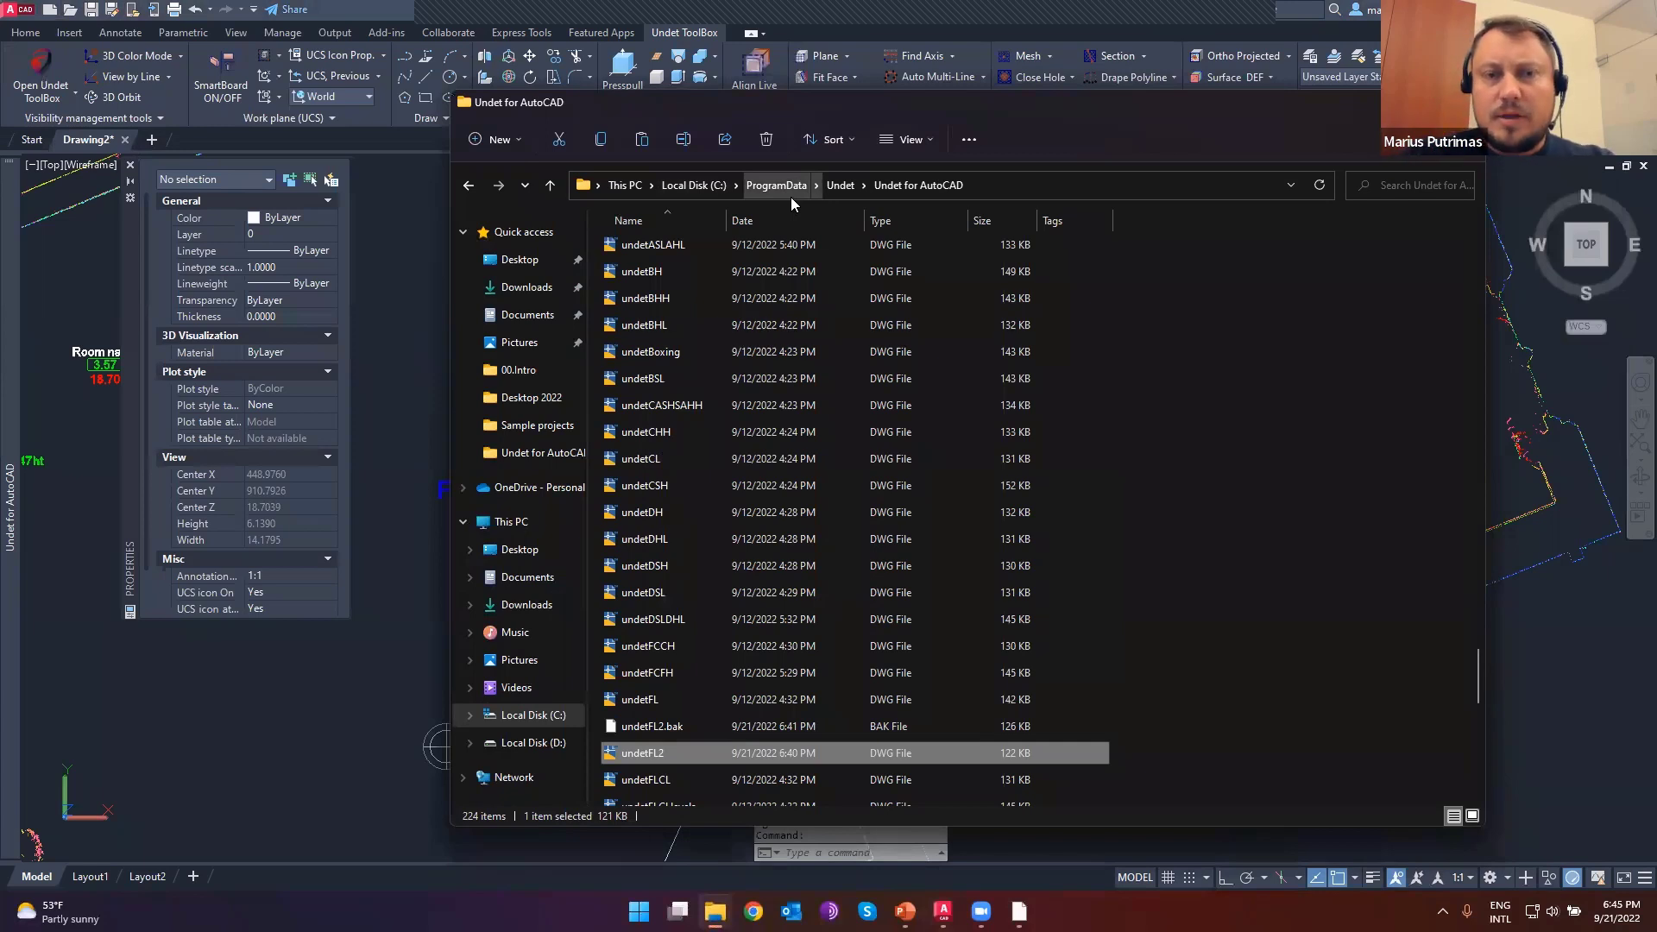
left_click(706, 297)
left_click(776, 726, "shift")
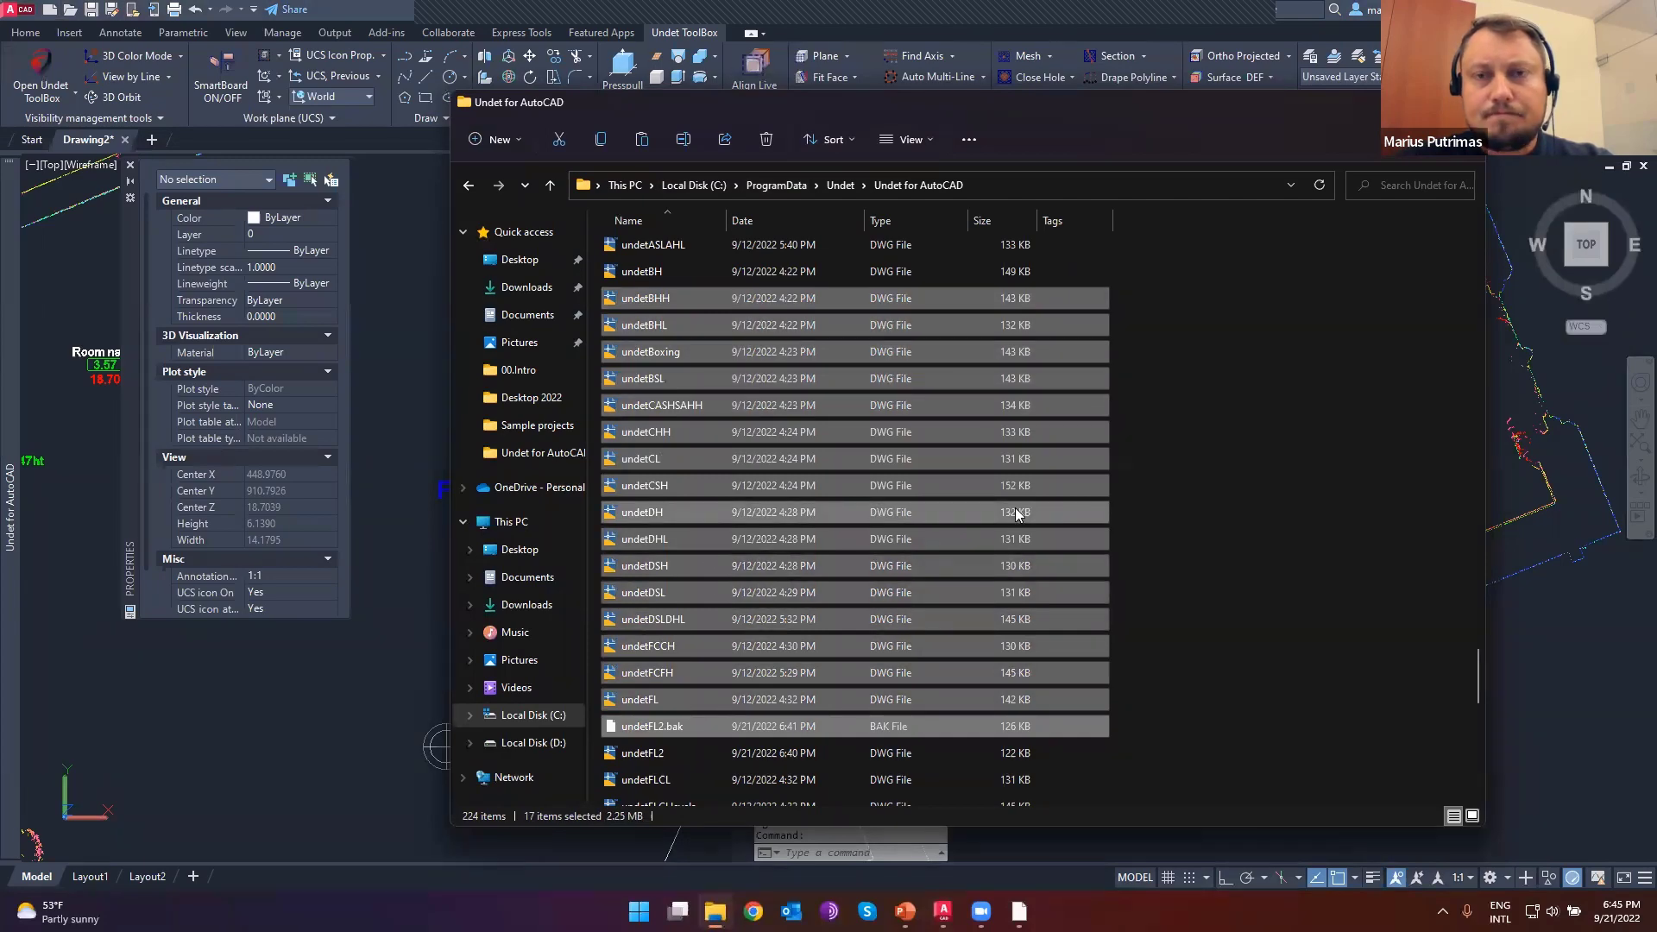
- Examine AutoCAD's Support File Search Path in Options, highlighting the C:\programdata\undet\undet for autocad entry
left_click(356, 456)
key("Escape")
key("Escape")
key("Escape")
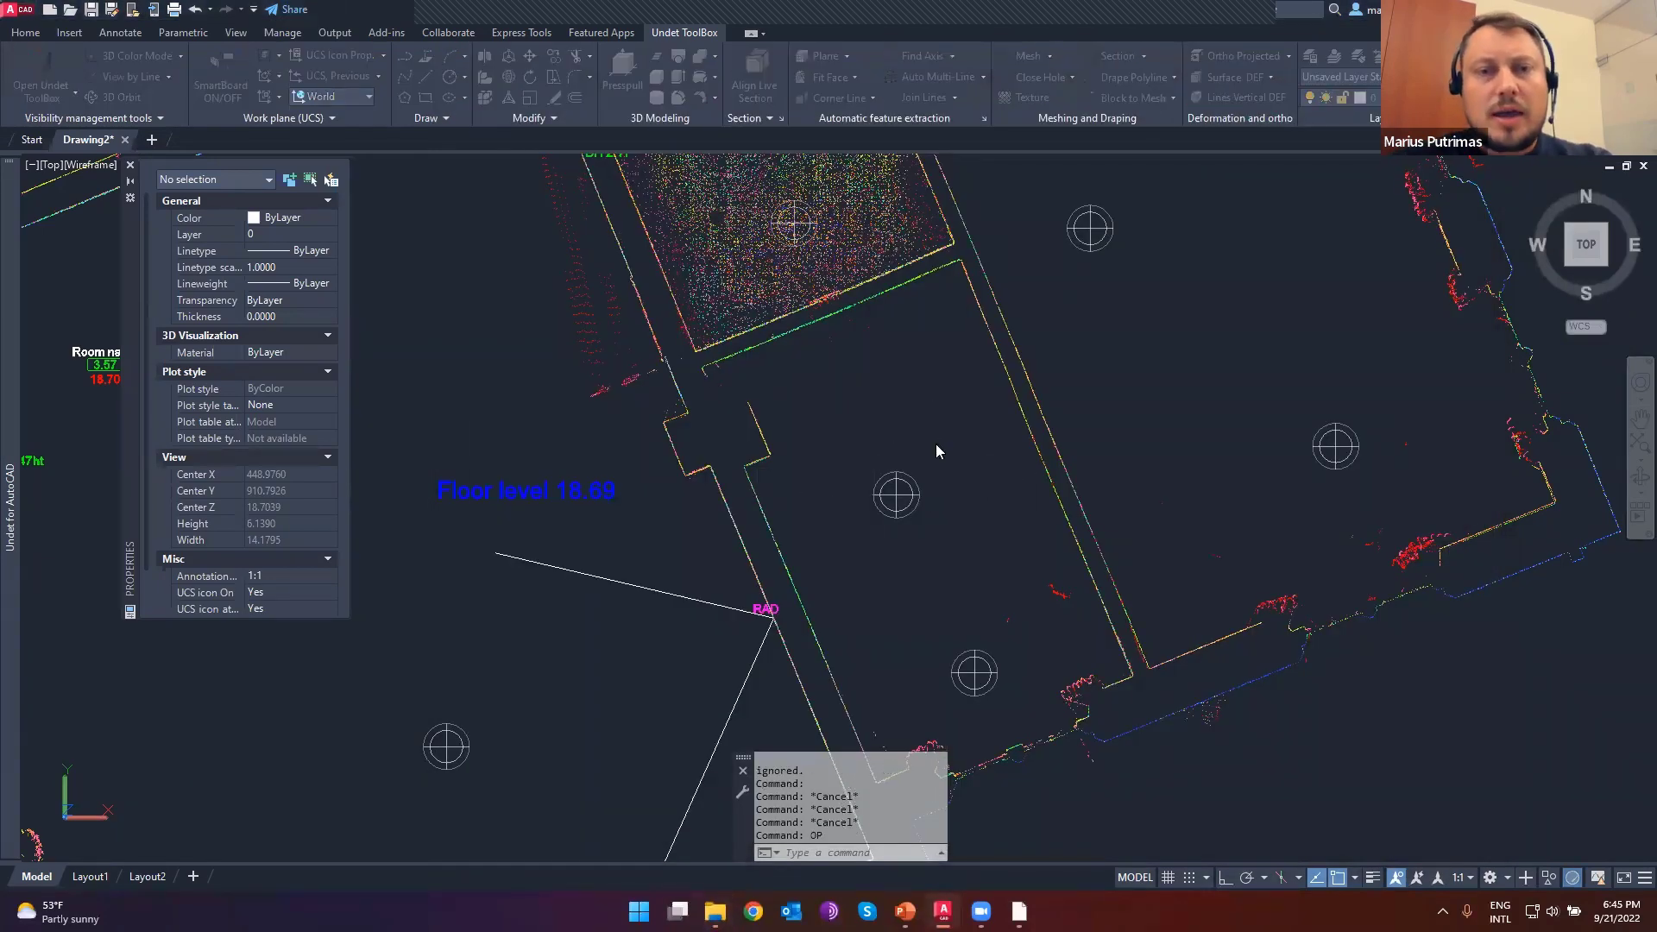
type("OP")
key("Return")
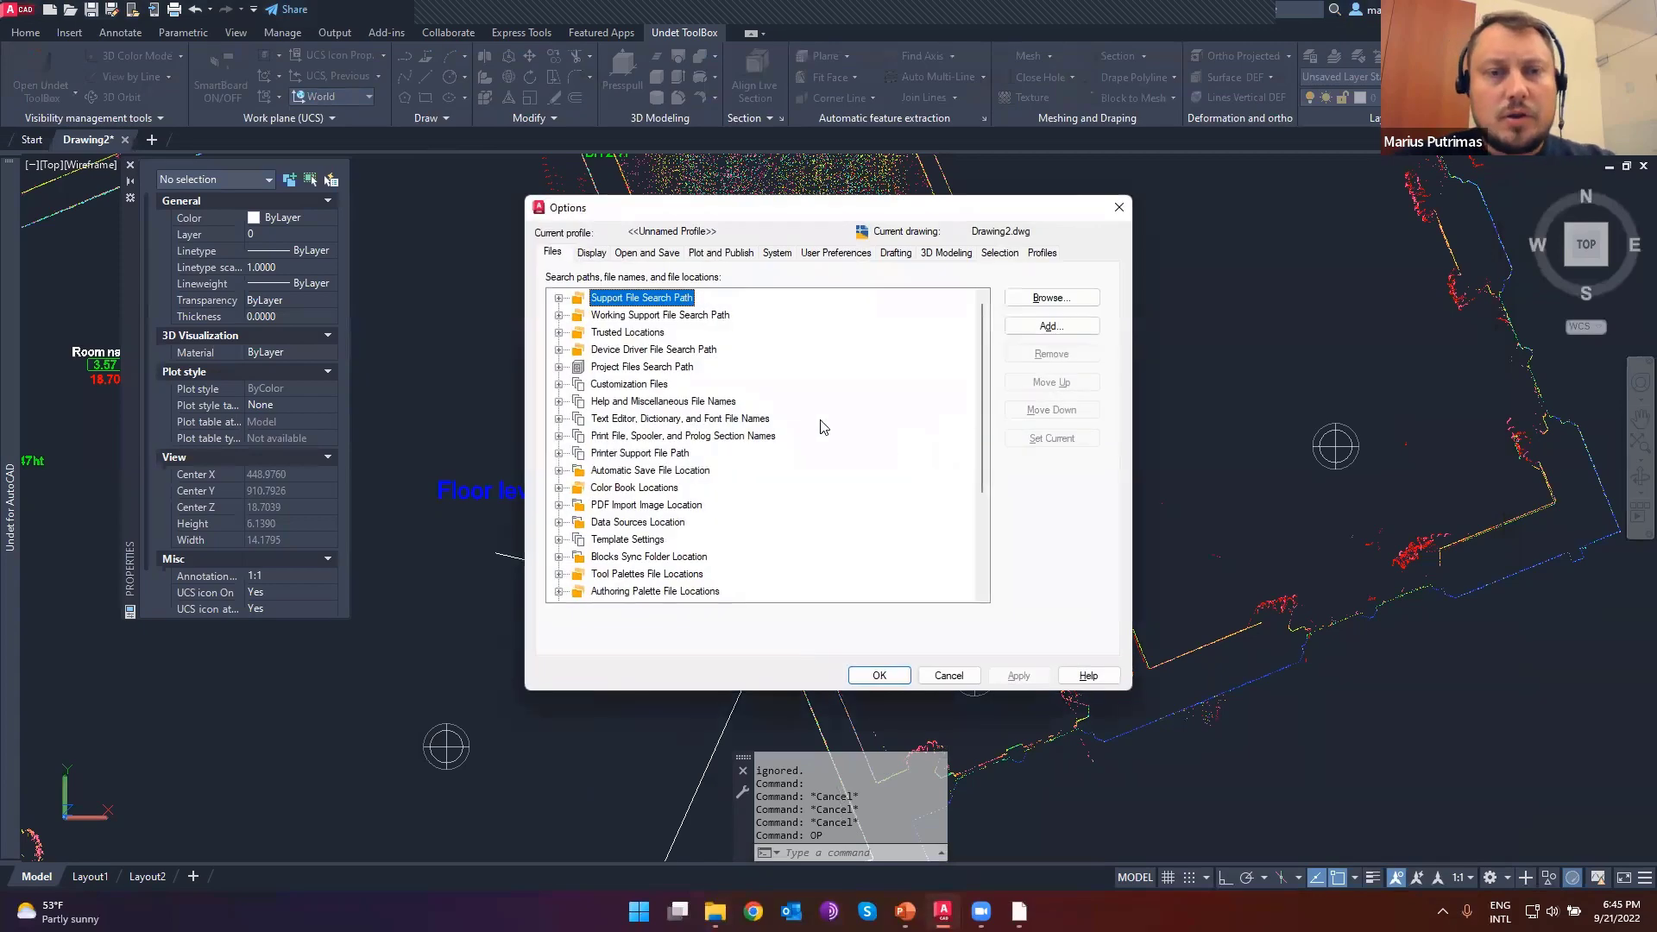
left_click(559, 299)
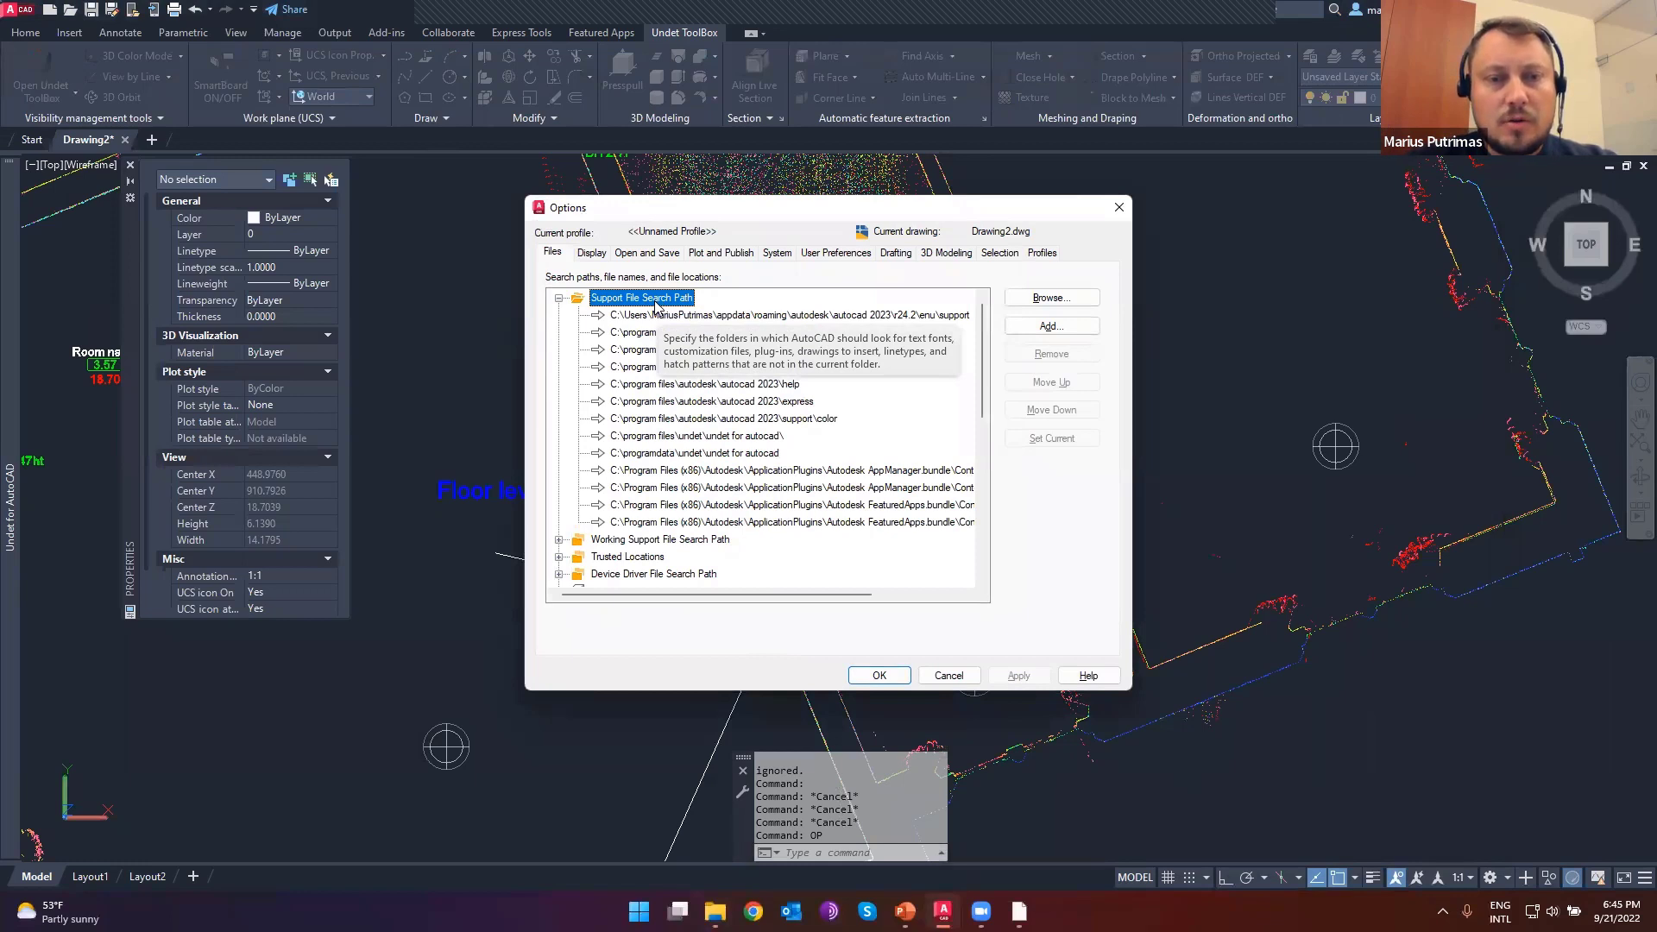
left_click(620, 459)
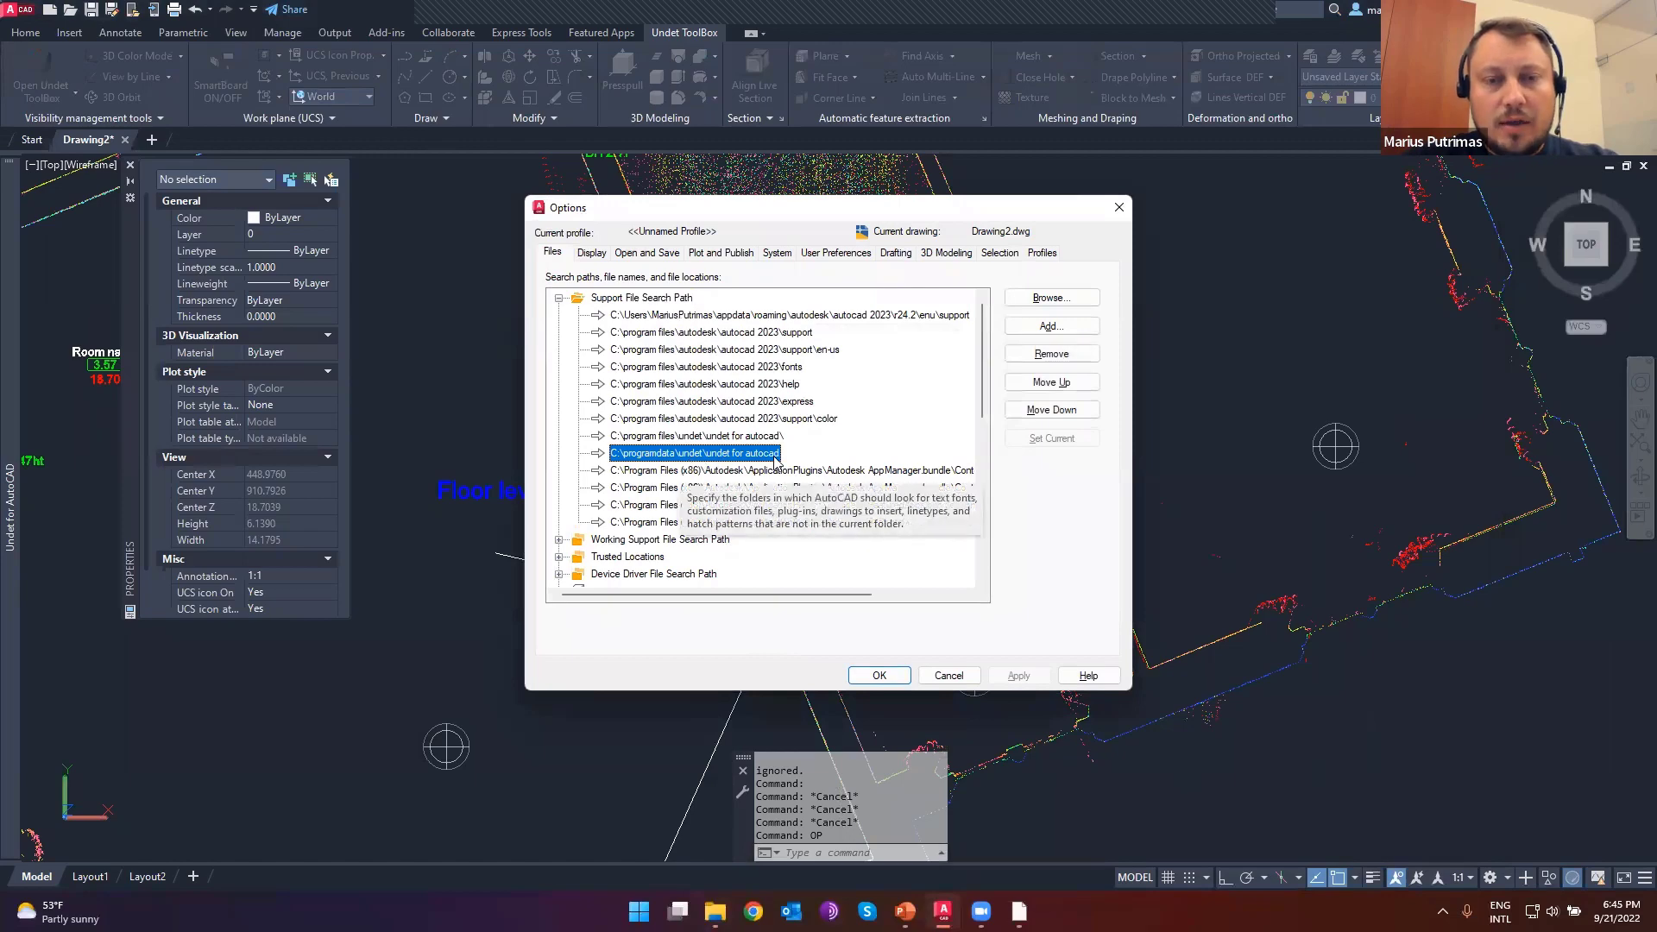
- Switch to File Explorer and paste the copied undetFL drawing into the C:\UNDET folder
left_click(715, 911)
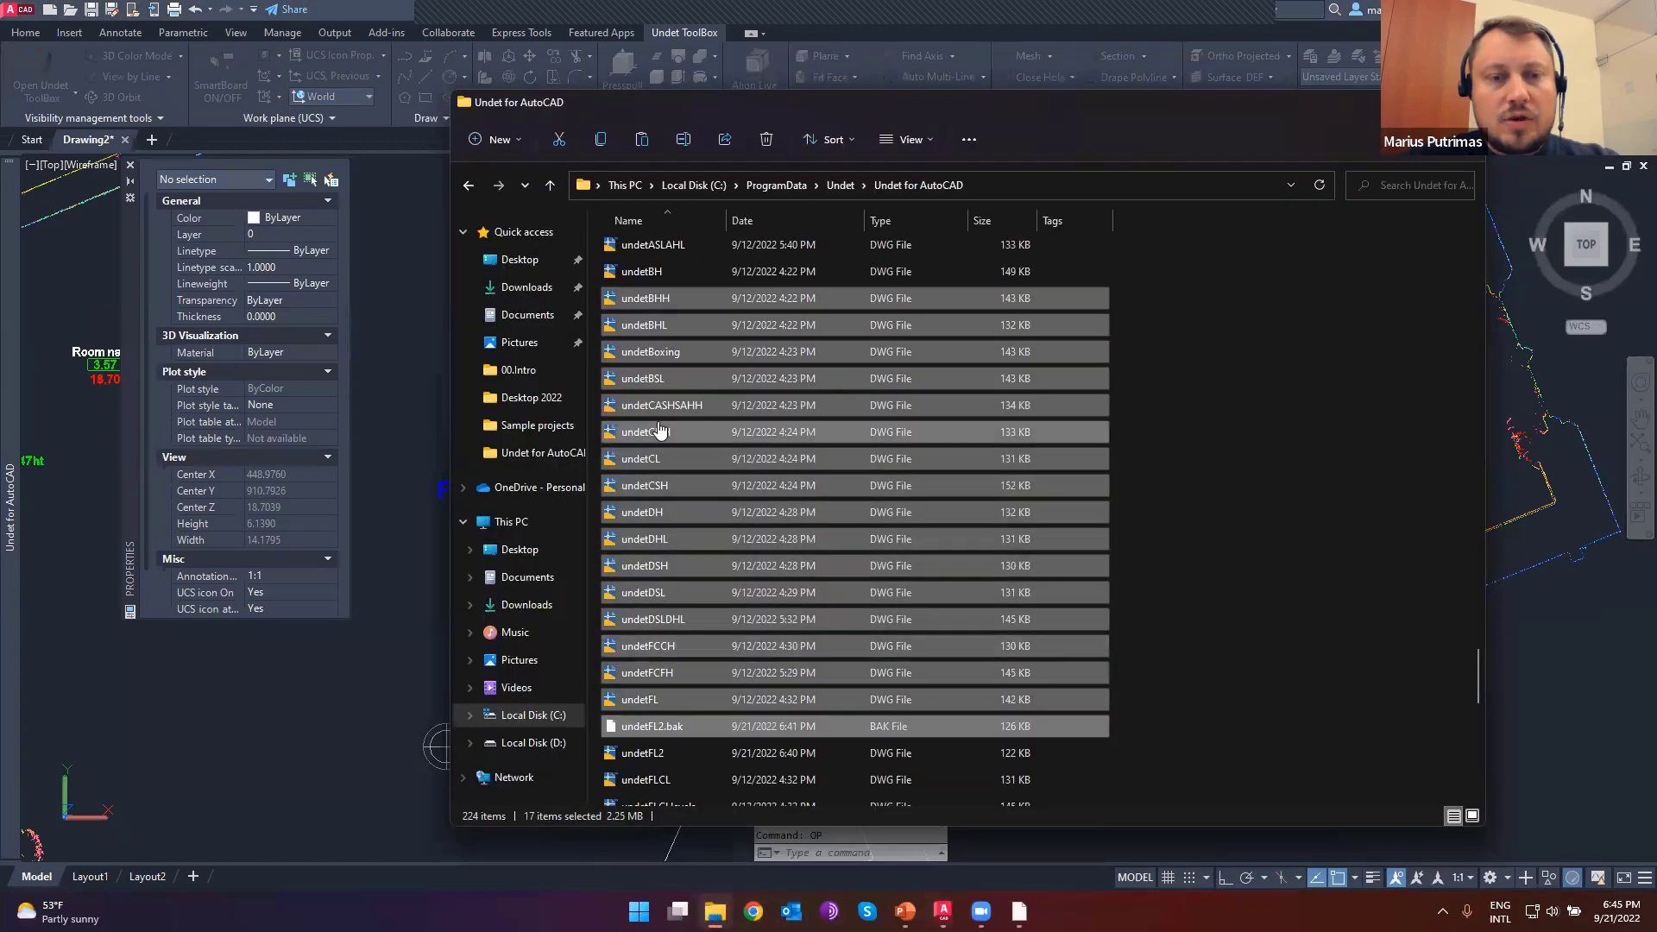
left_click(531, 714)
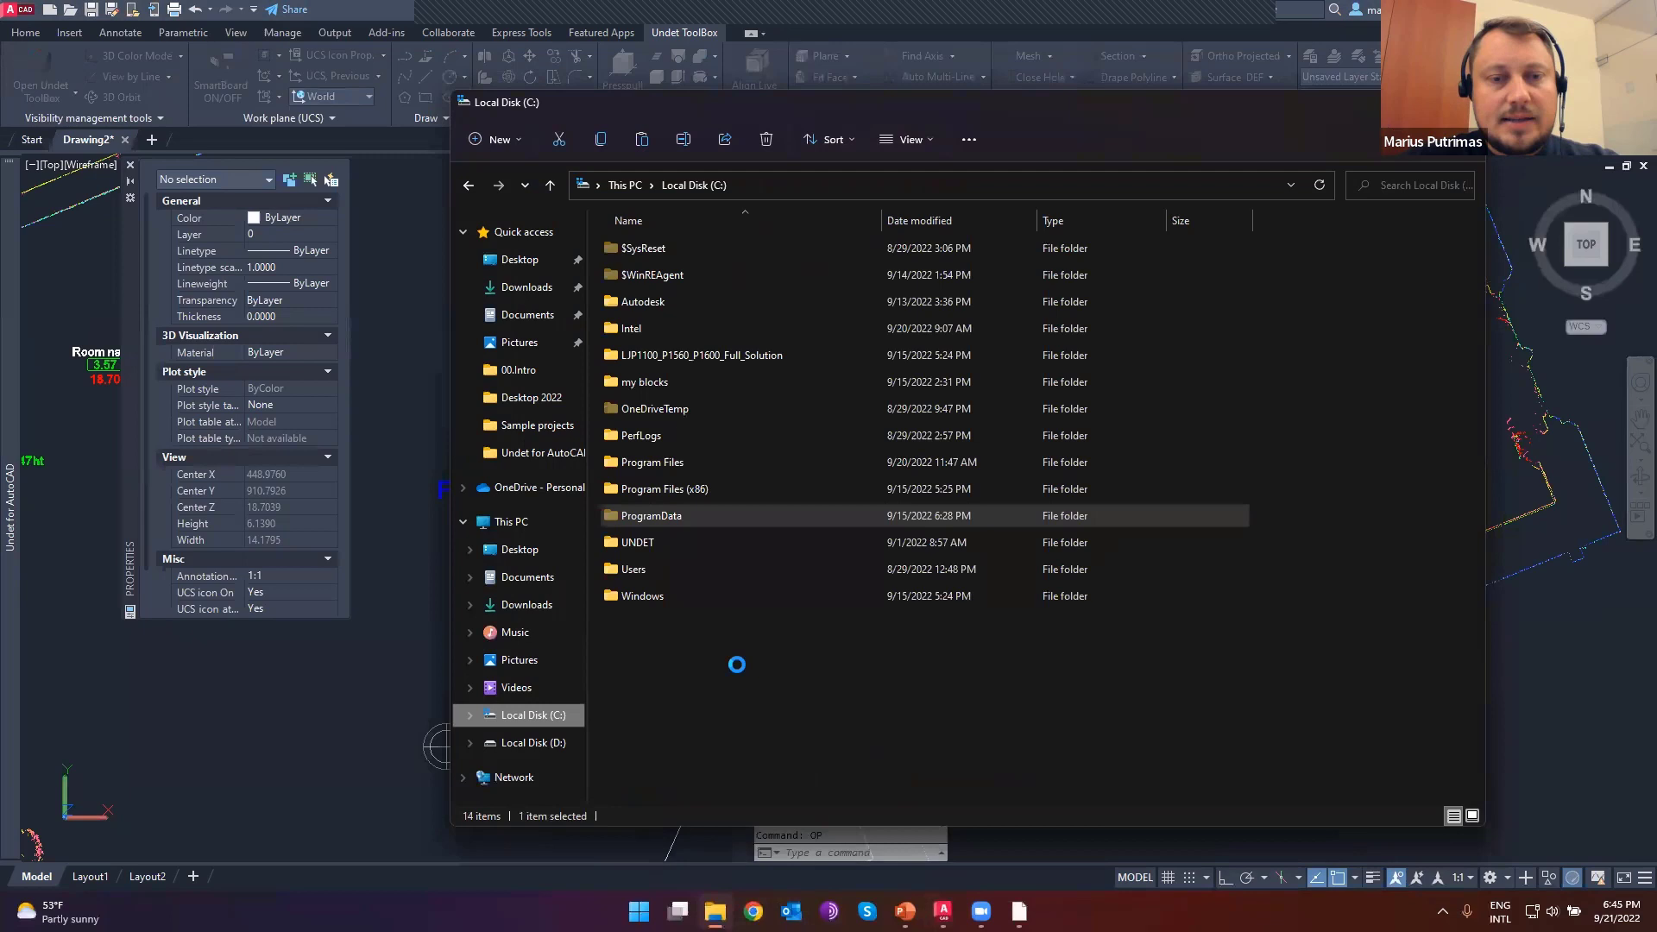
double_click(636, 542)
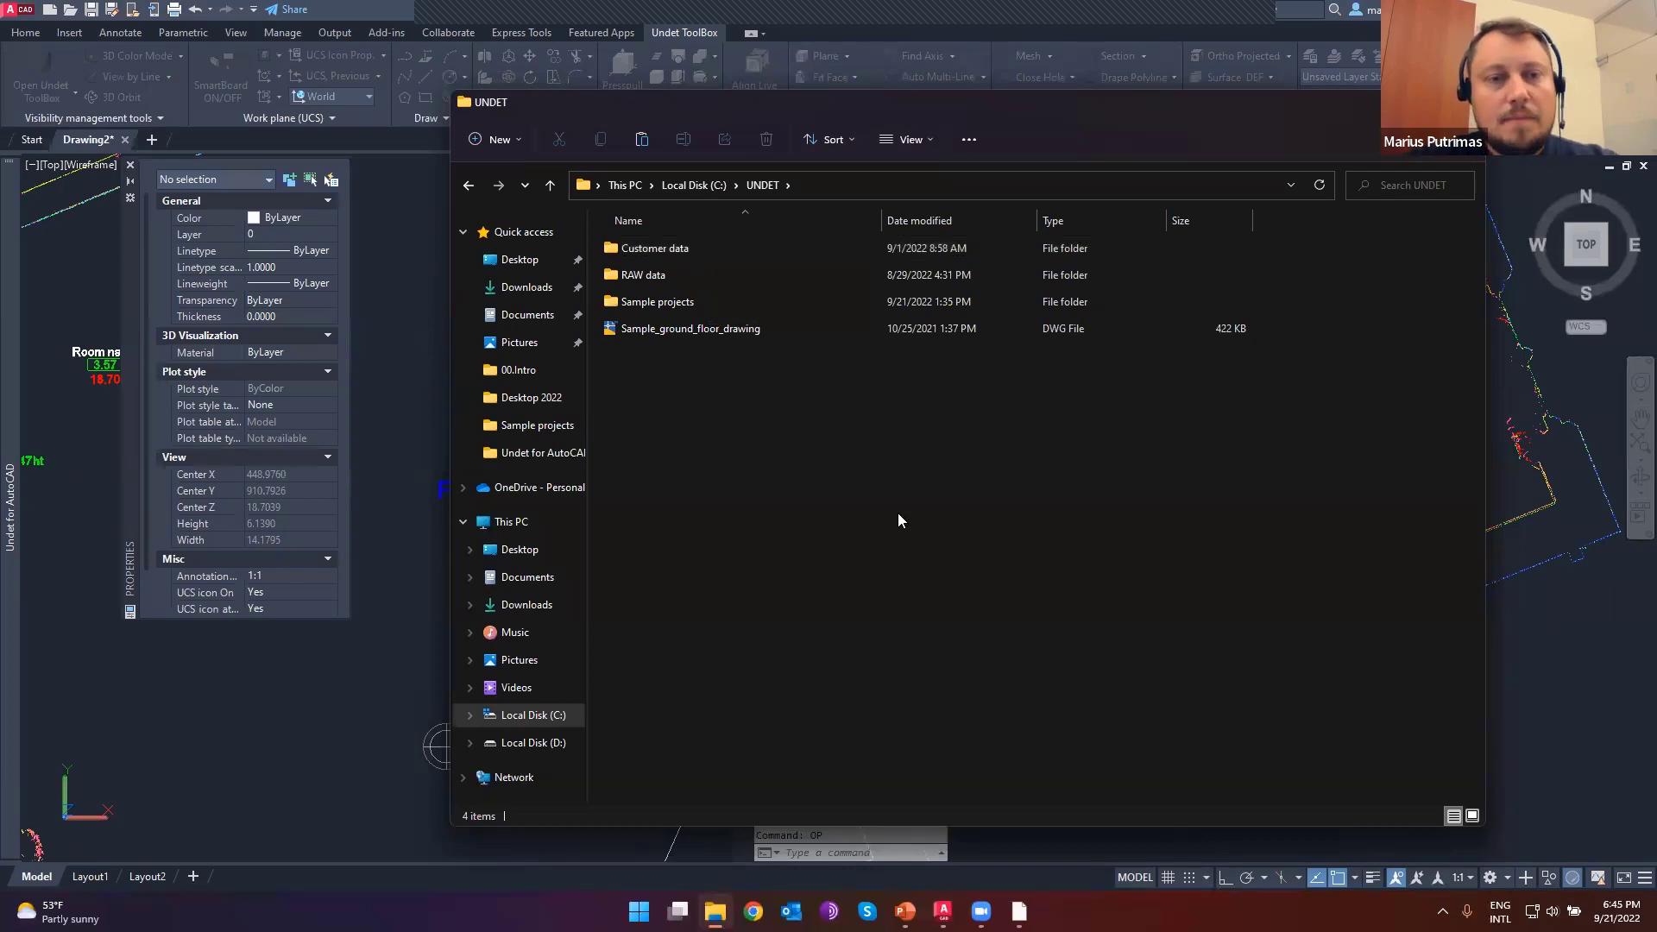
right_click(728, 491)
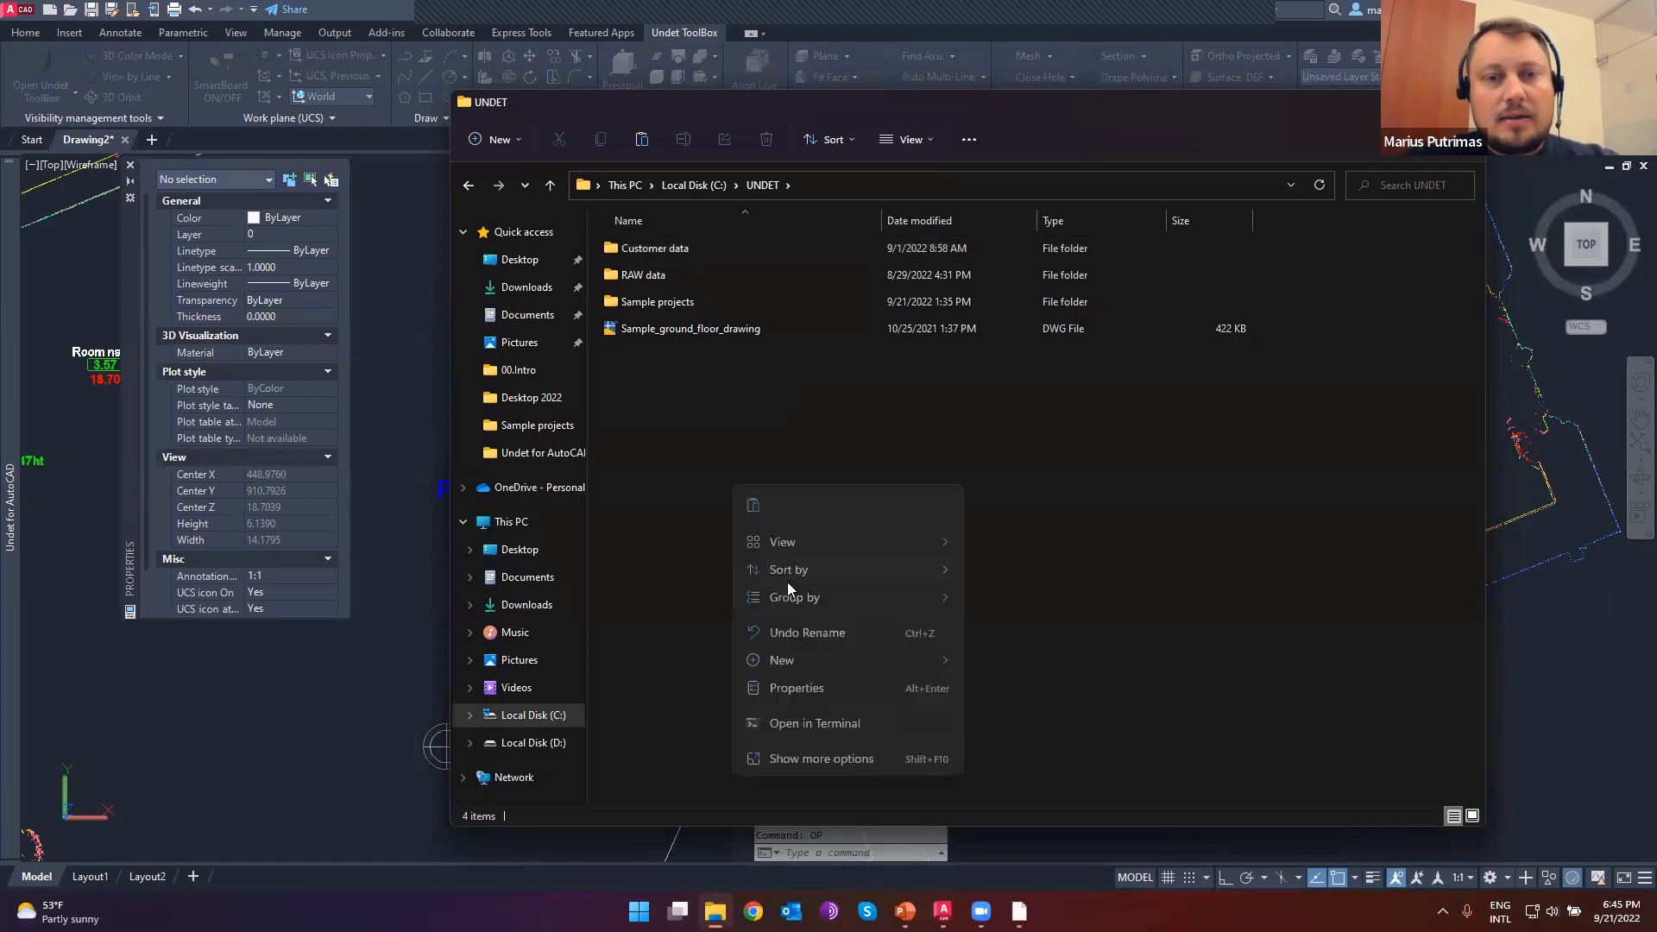
left_click(755, 506)
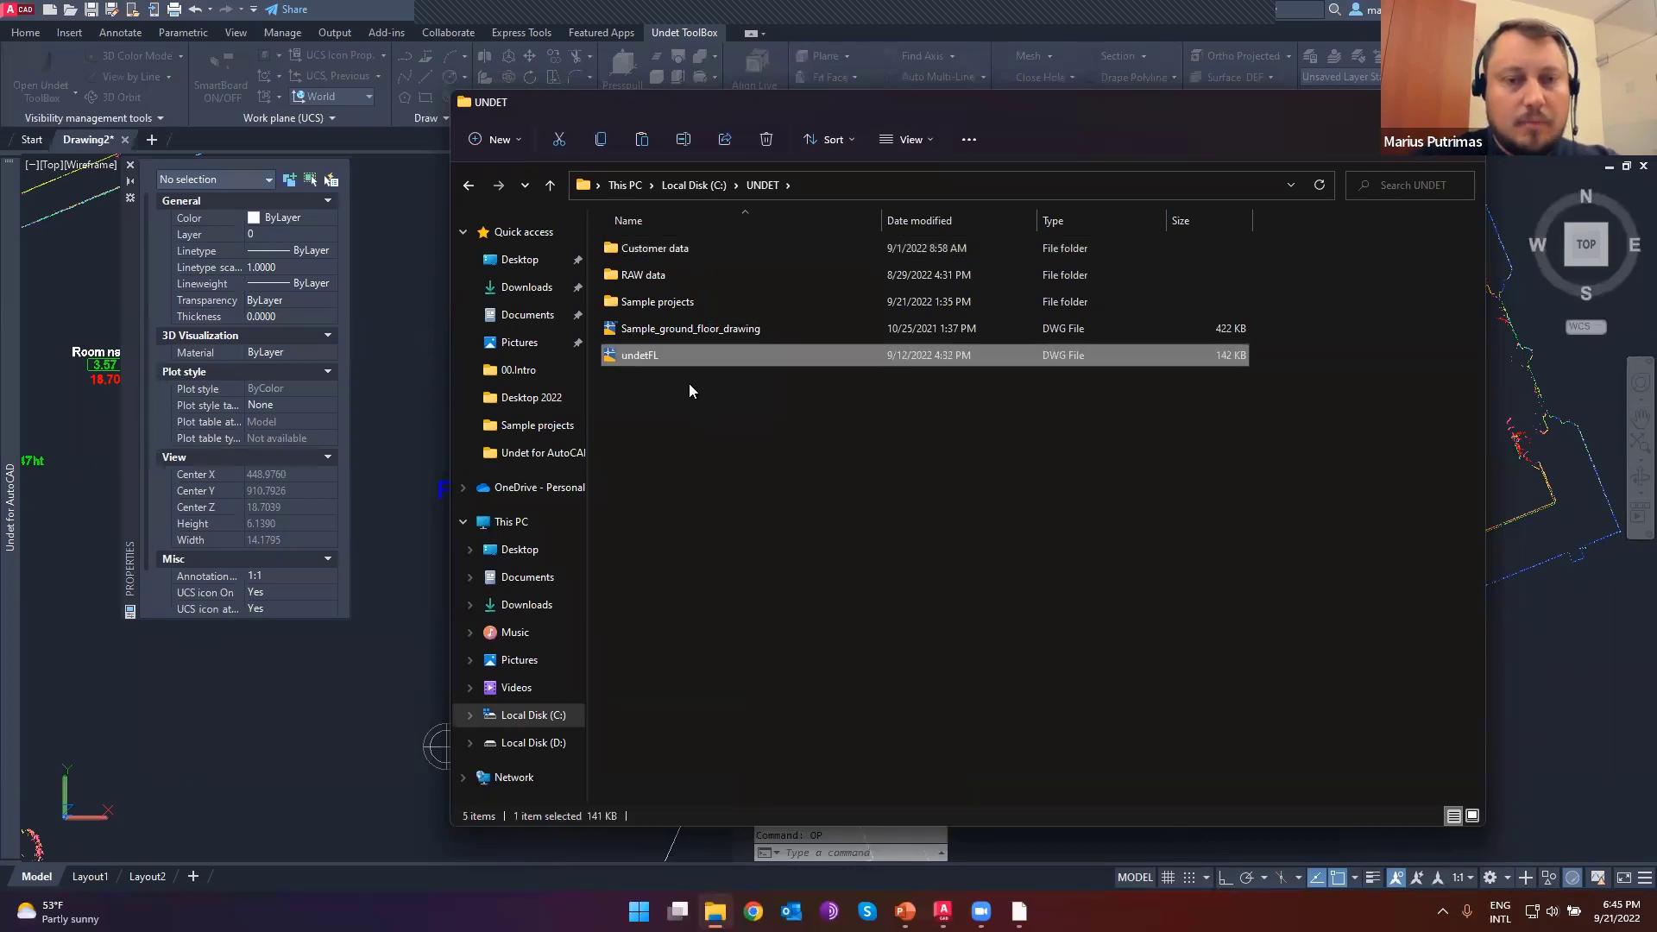
- Create a folder named My blocks inside the C:\UNDET folder
left_click(675, 485)
right_click(675, 479)
mouse_move(757, 649)
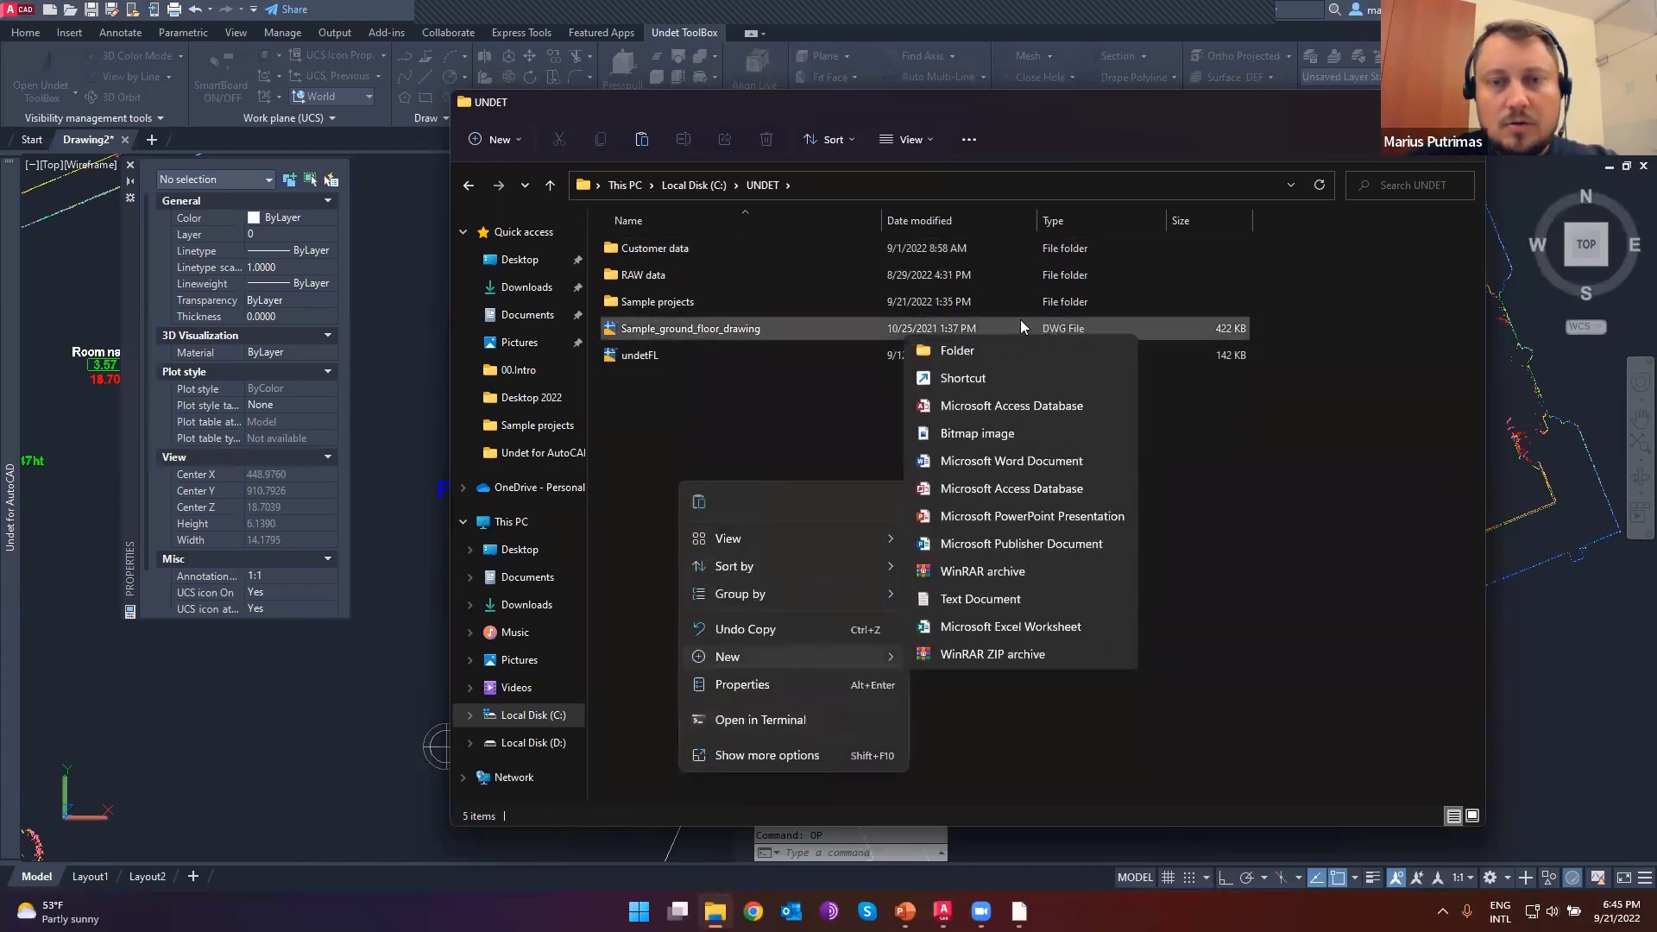
left_click(958, 351)
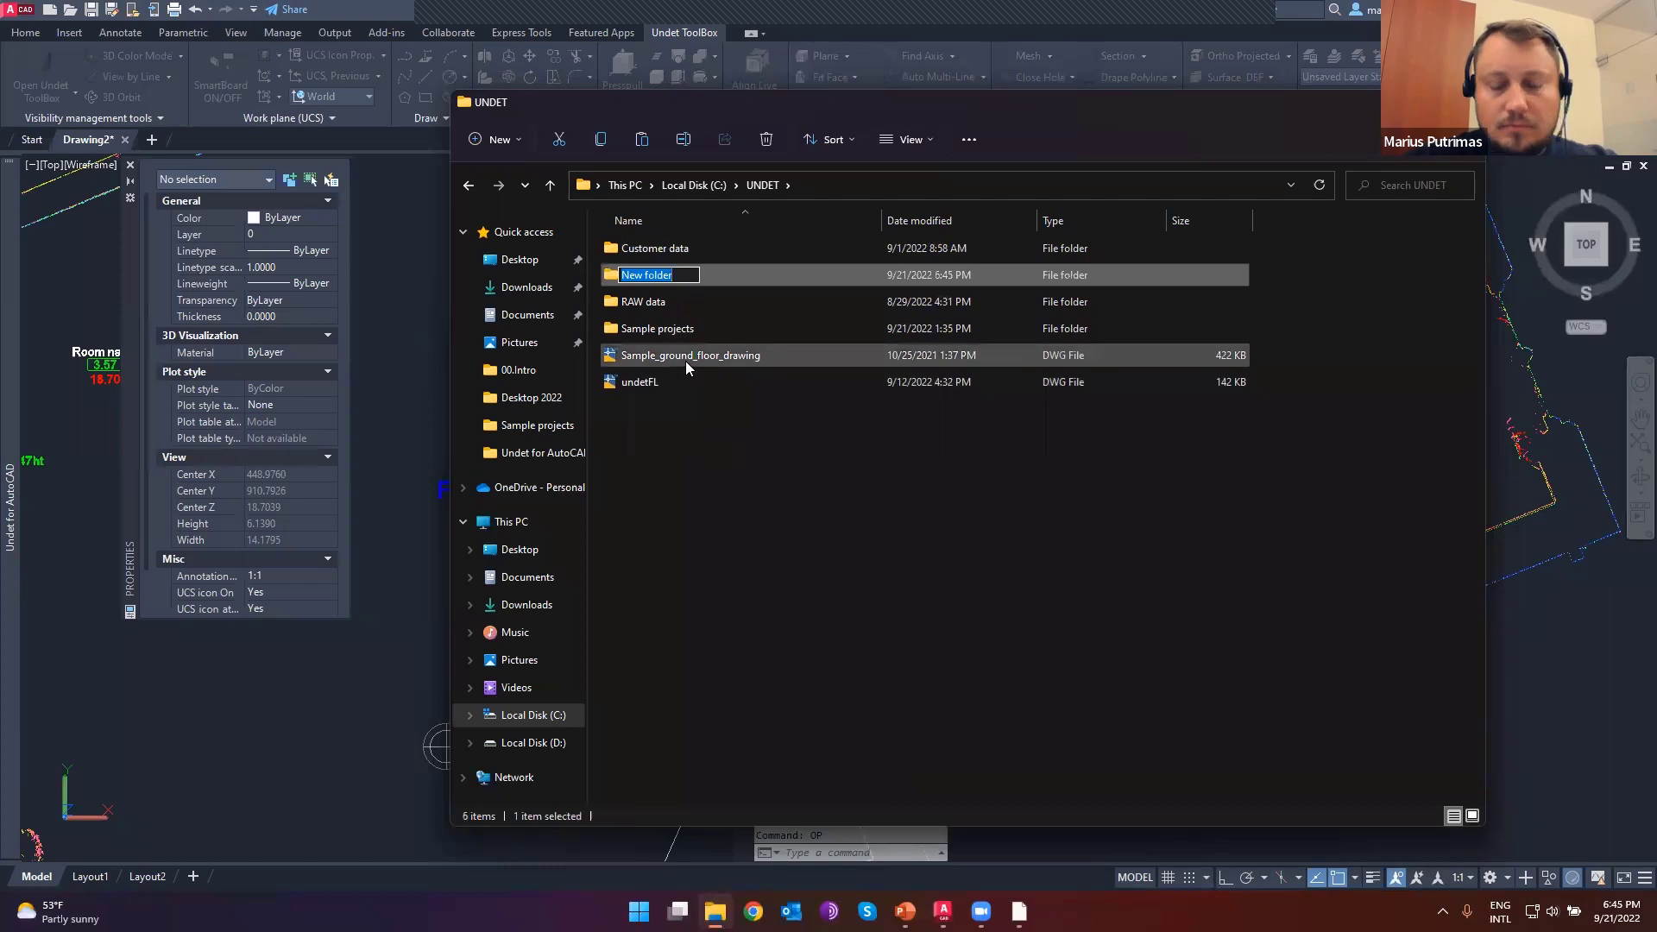
type("My blov")
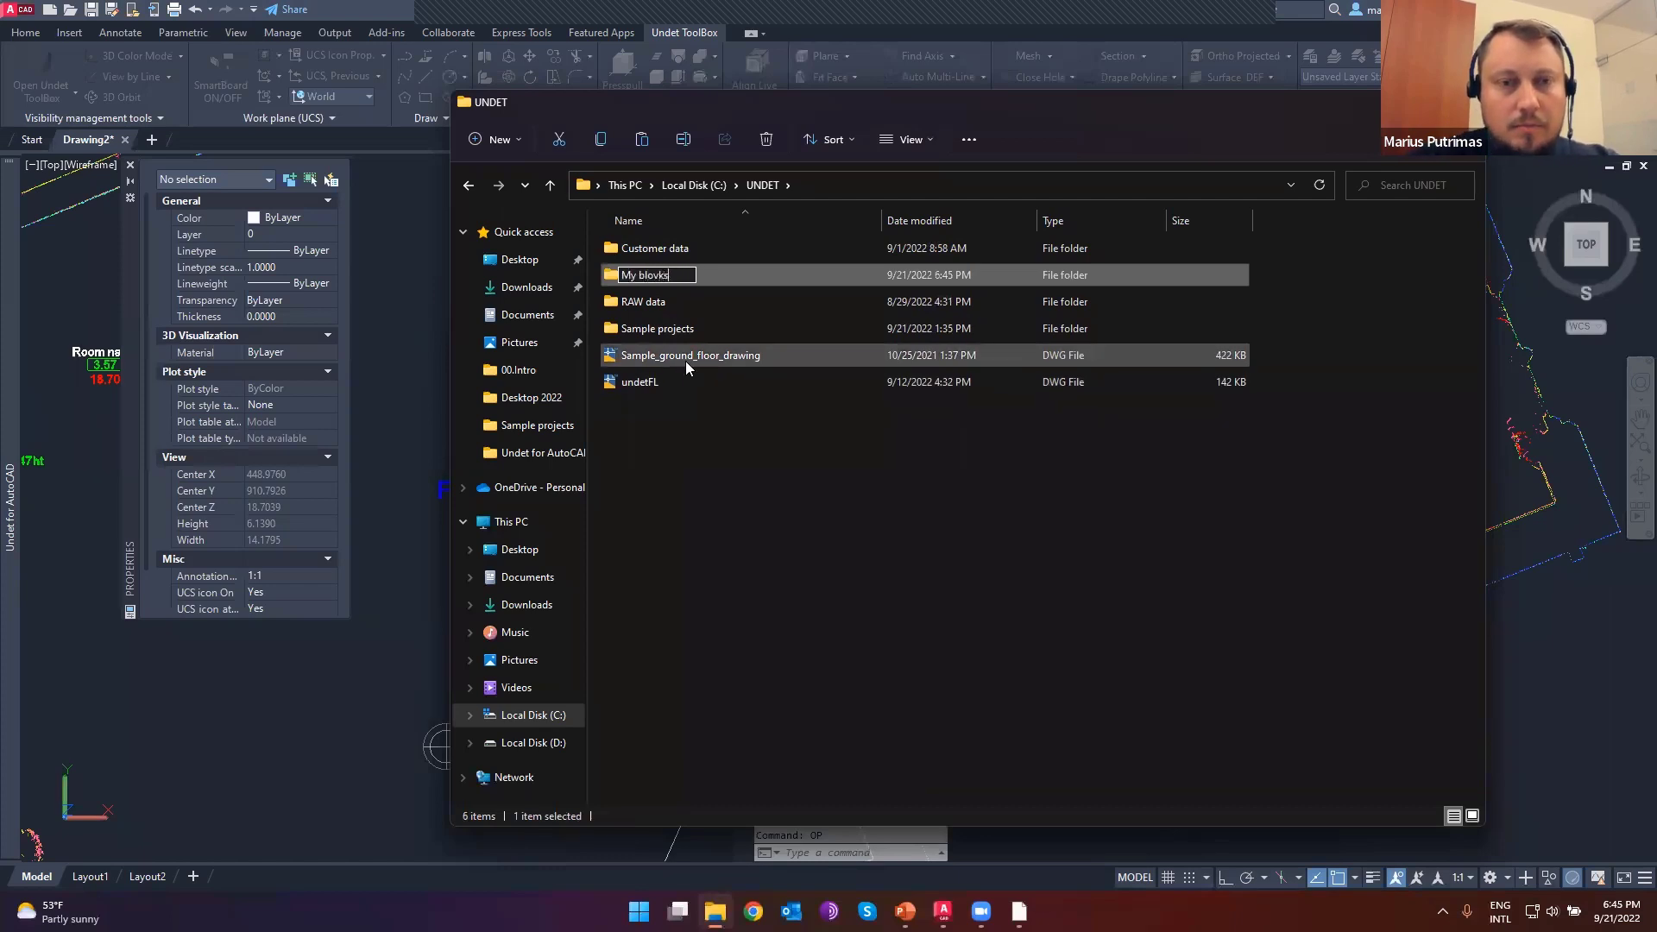
key("BackSpace")
type("cks")
key("Return")
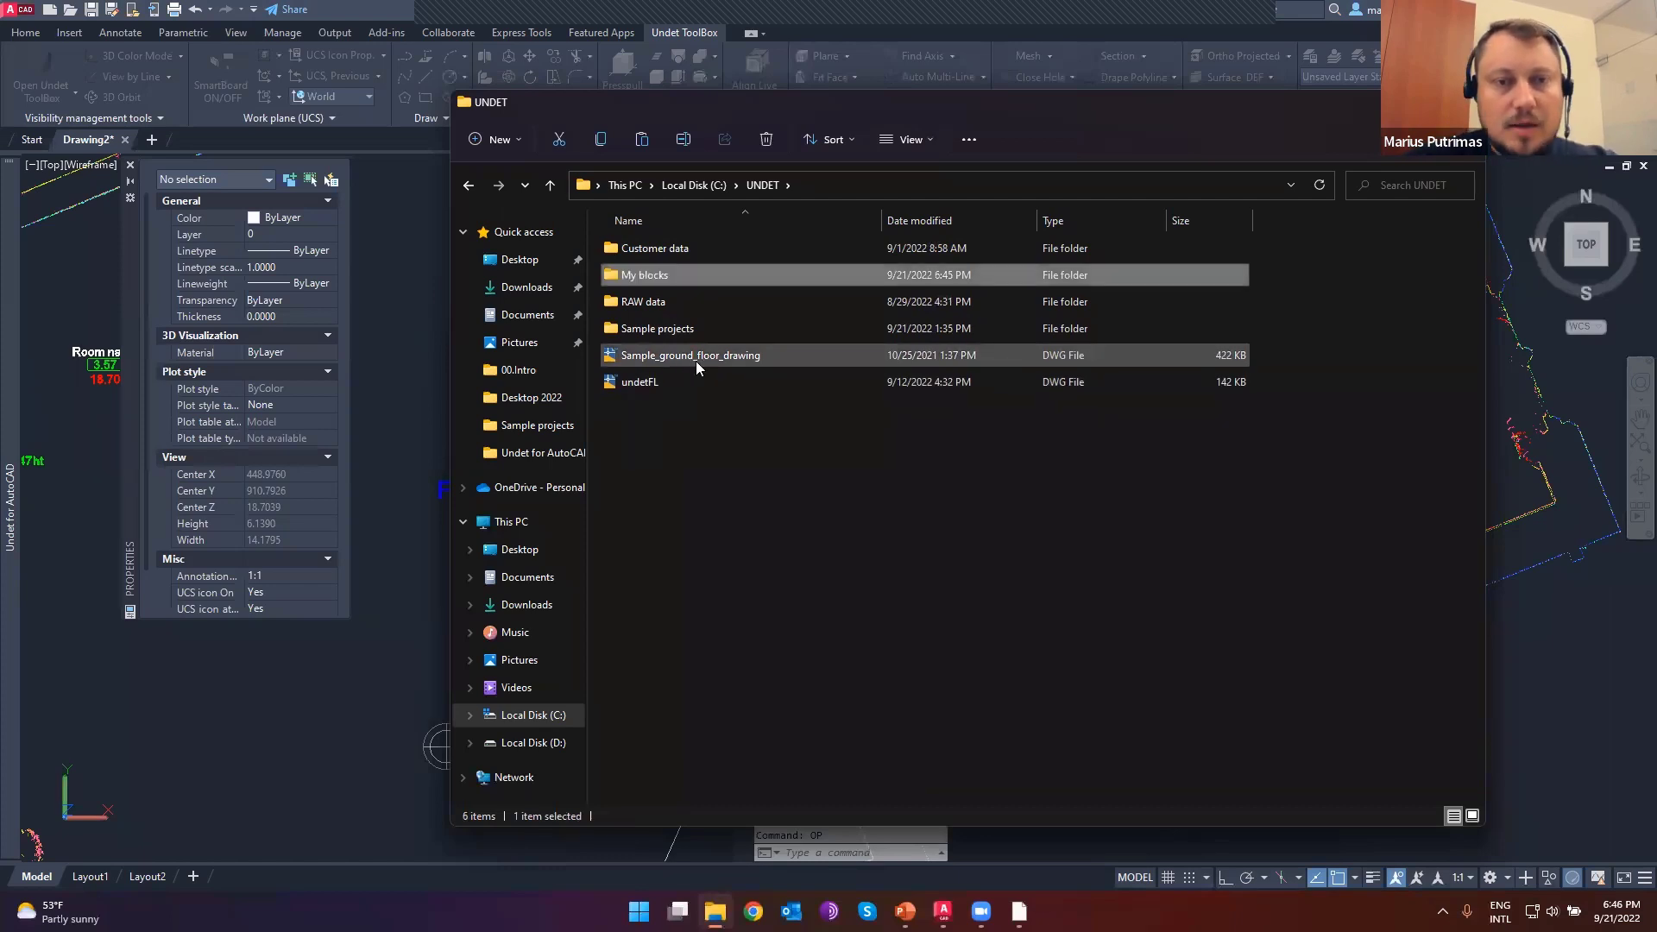
- Copy the My blocks folder path and try adding C:\UNDET\My blocks to AutoCAD's Support File Search Path
double_click(661, 276)
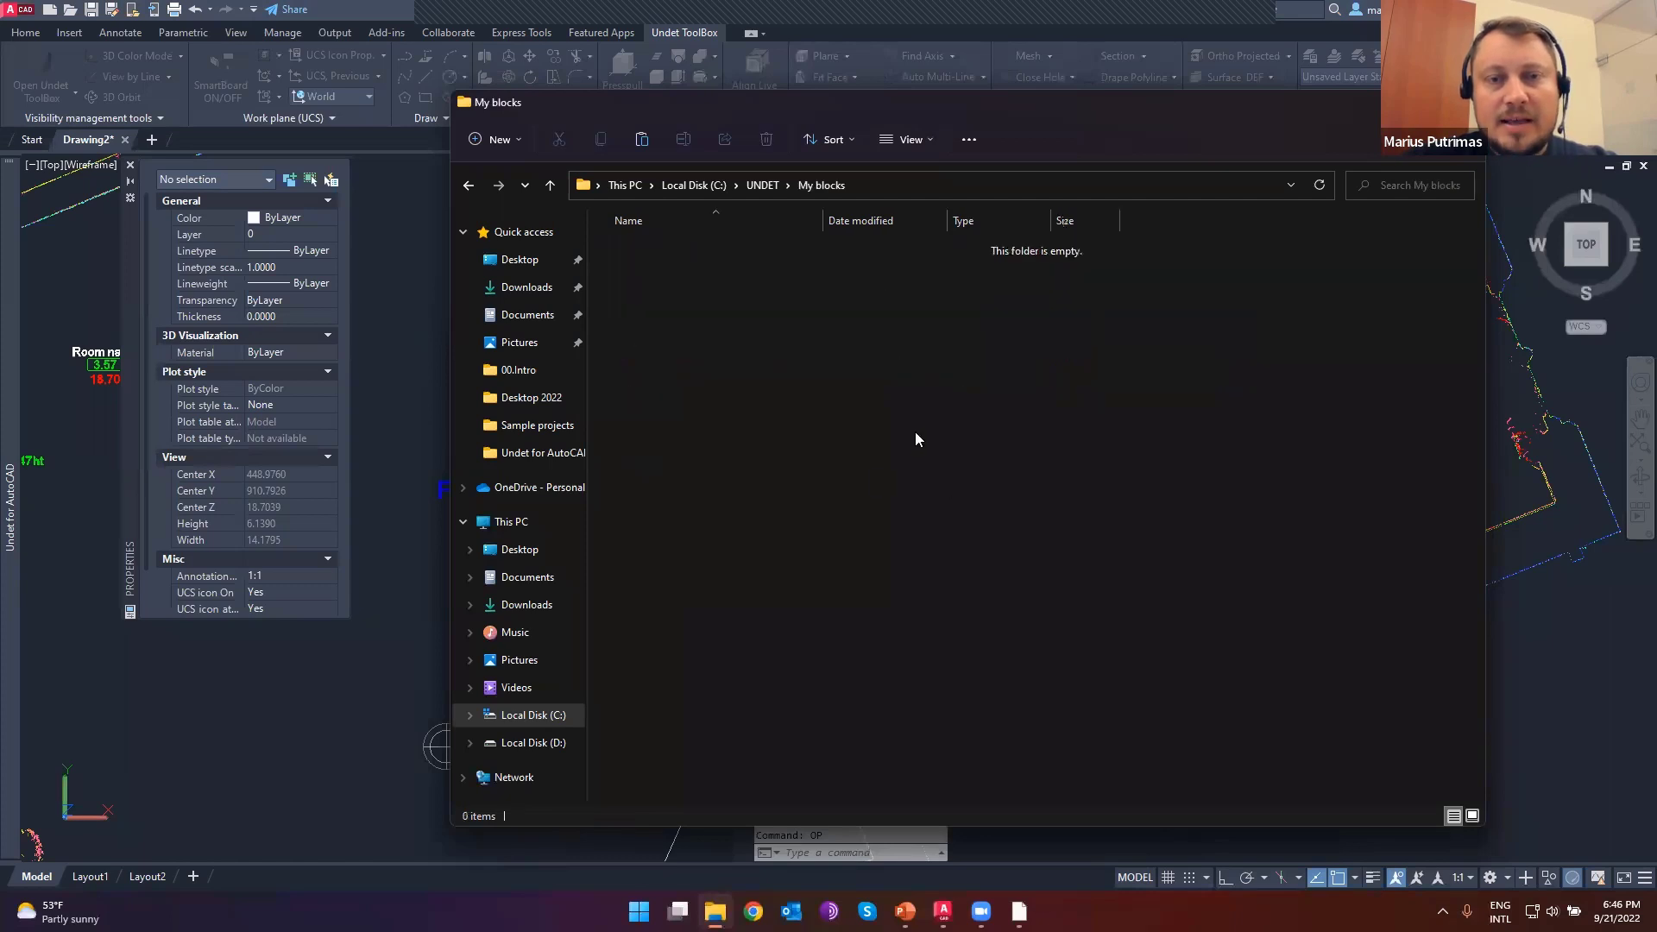
left_click(881, 176)
right_click(662, 187)
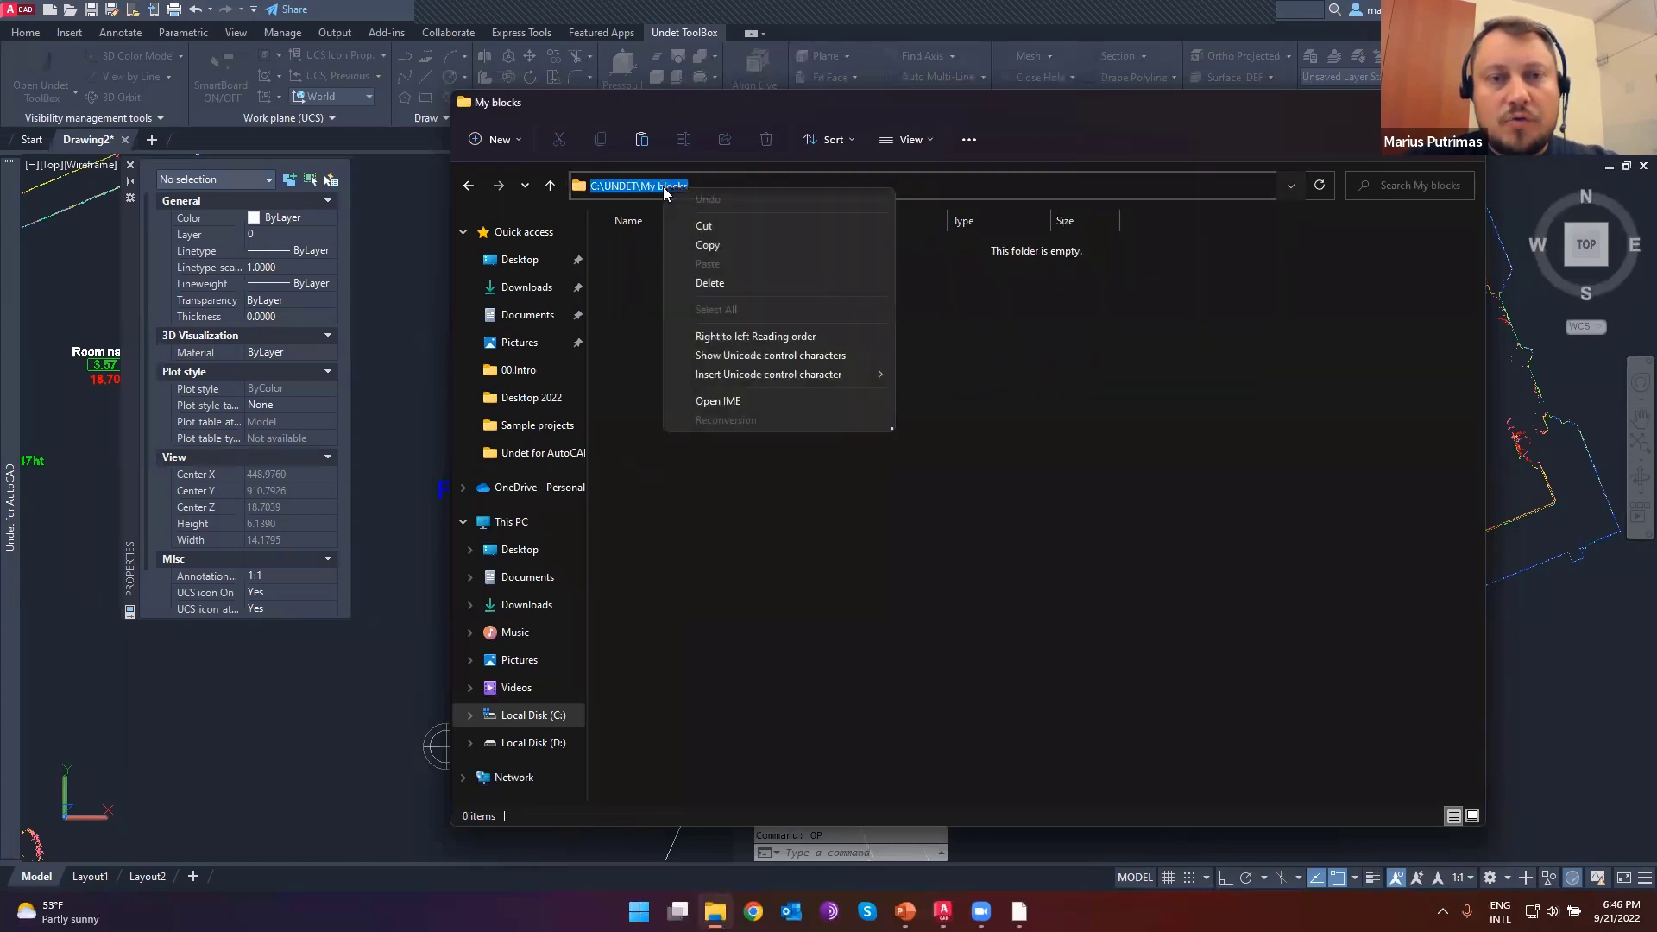
left_click(707, 245)
left_click(1385, 101)
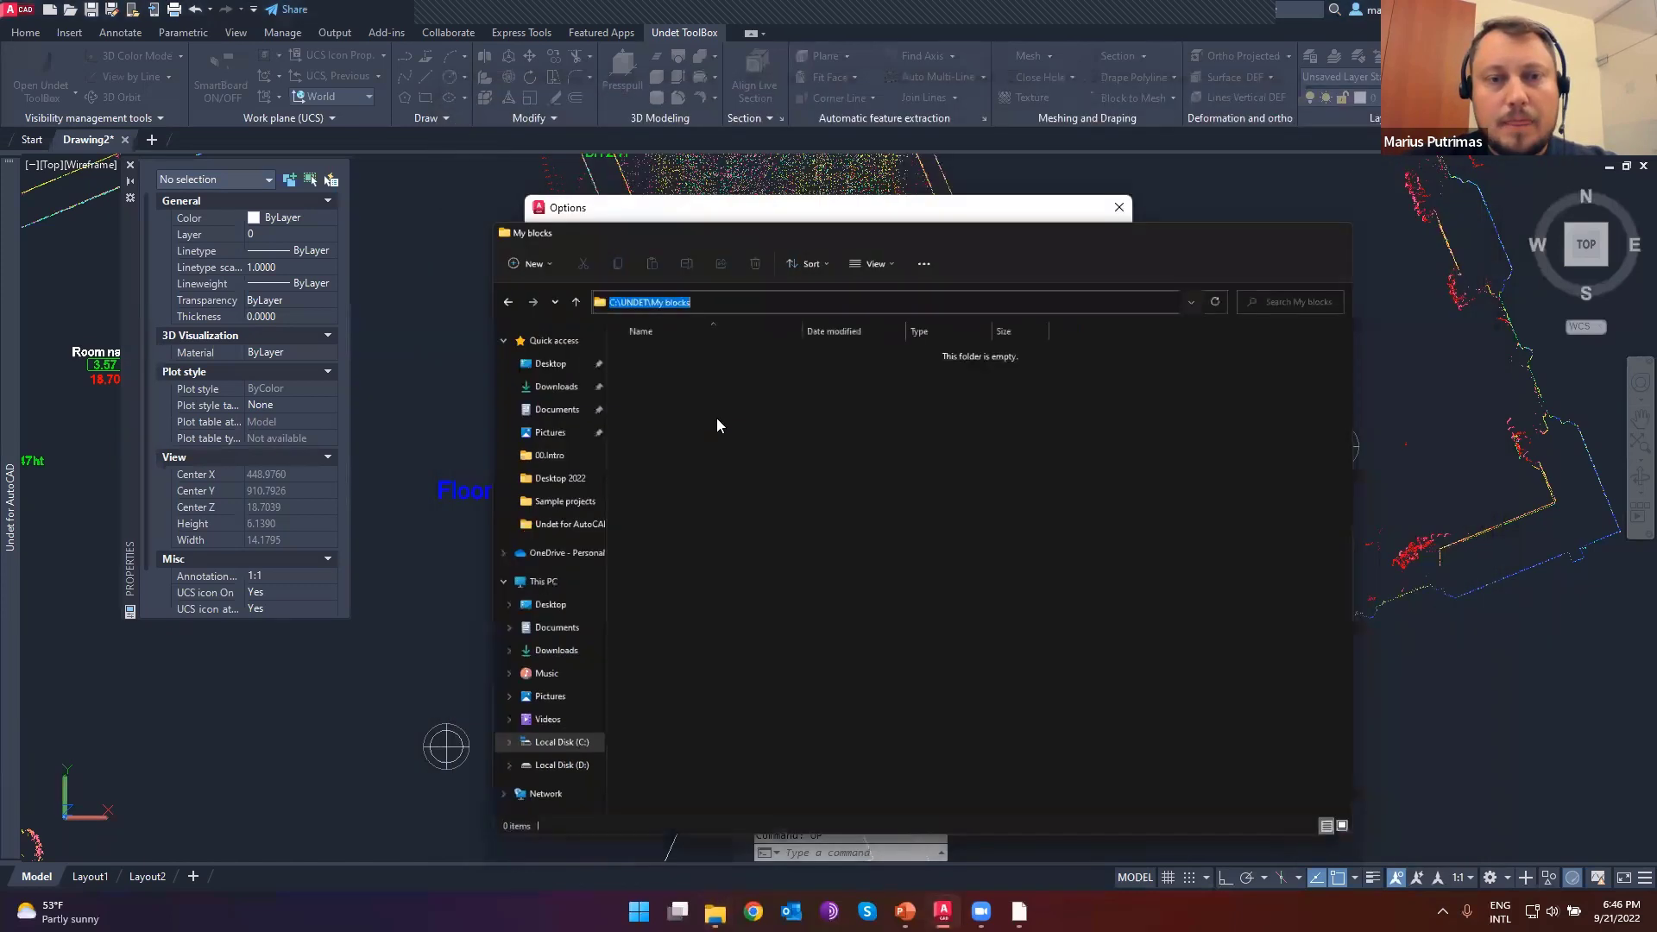
left_click(1051, 325)
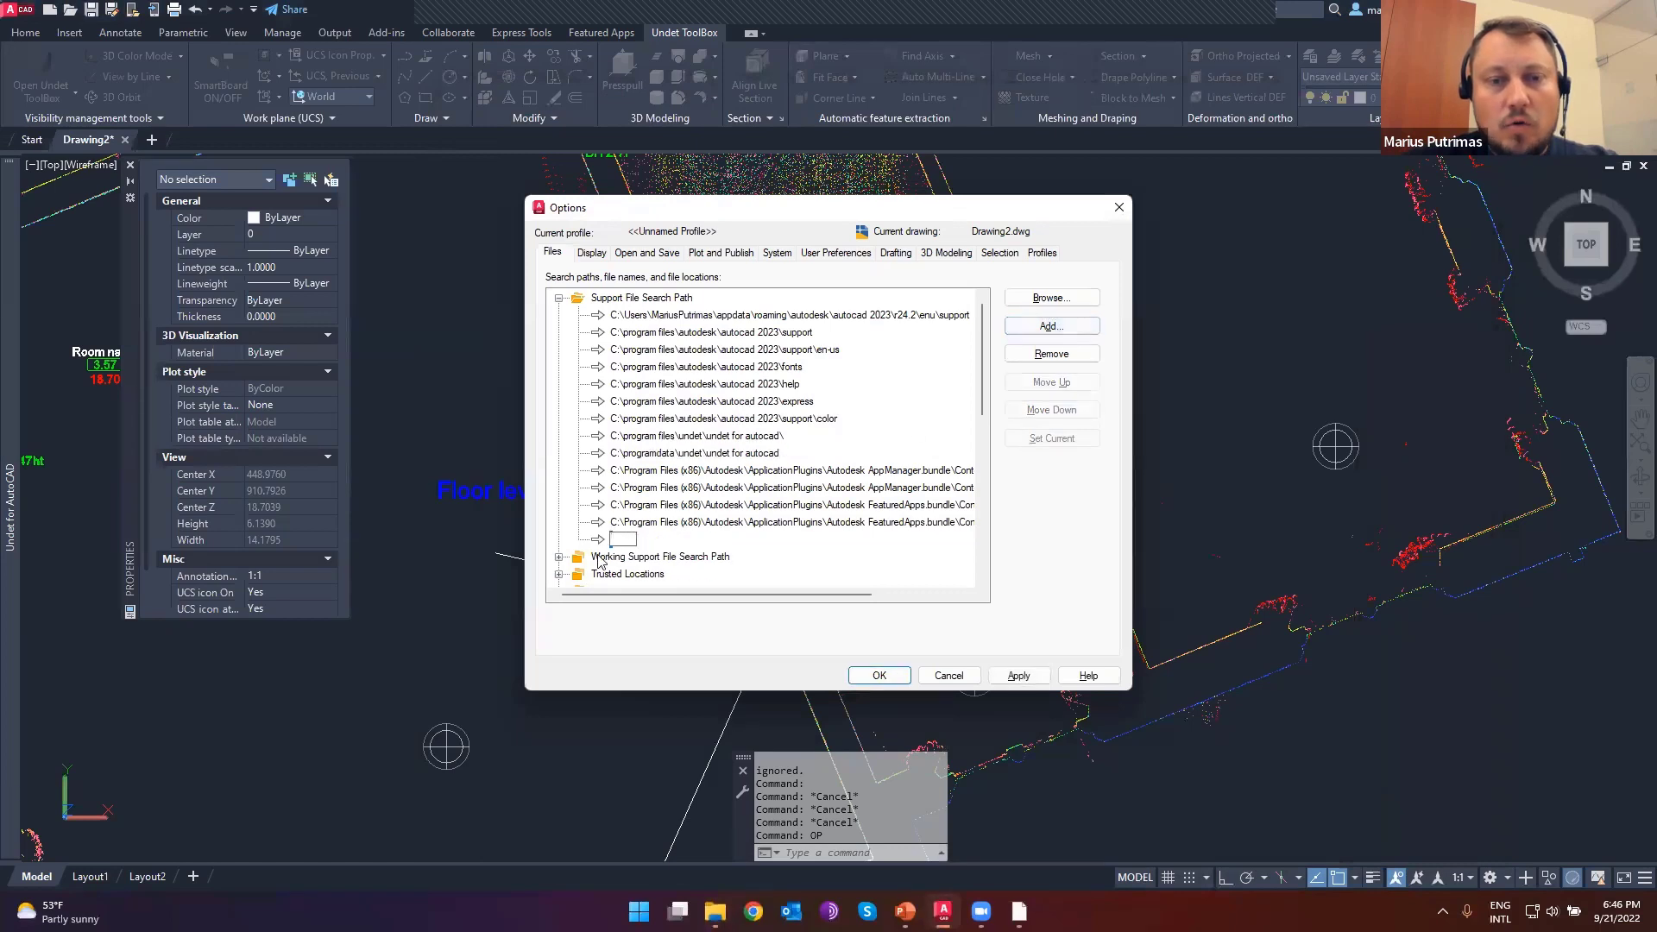
key("ctrl+v")
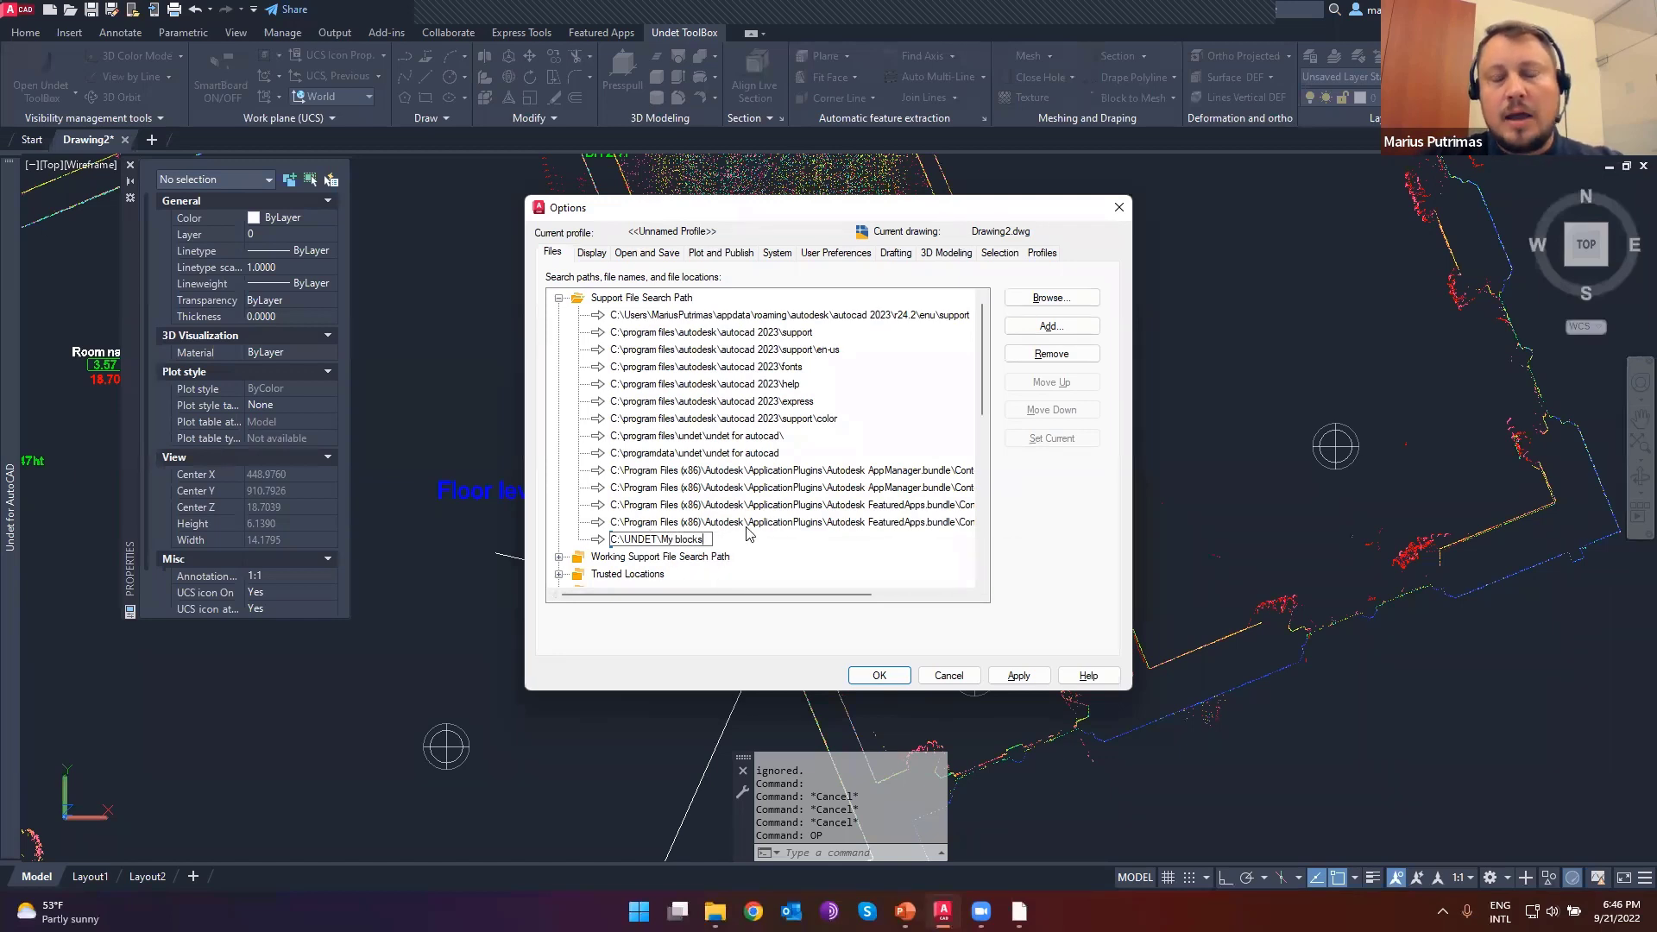
key("Return")
- Highlight the programdata Undet and My blocks search path entries, and close Options discarding the changes
left_click(633, 455)
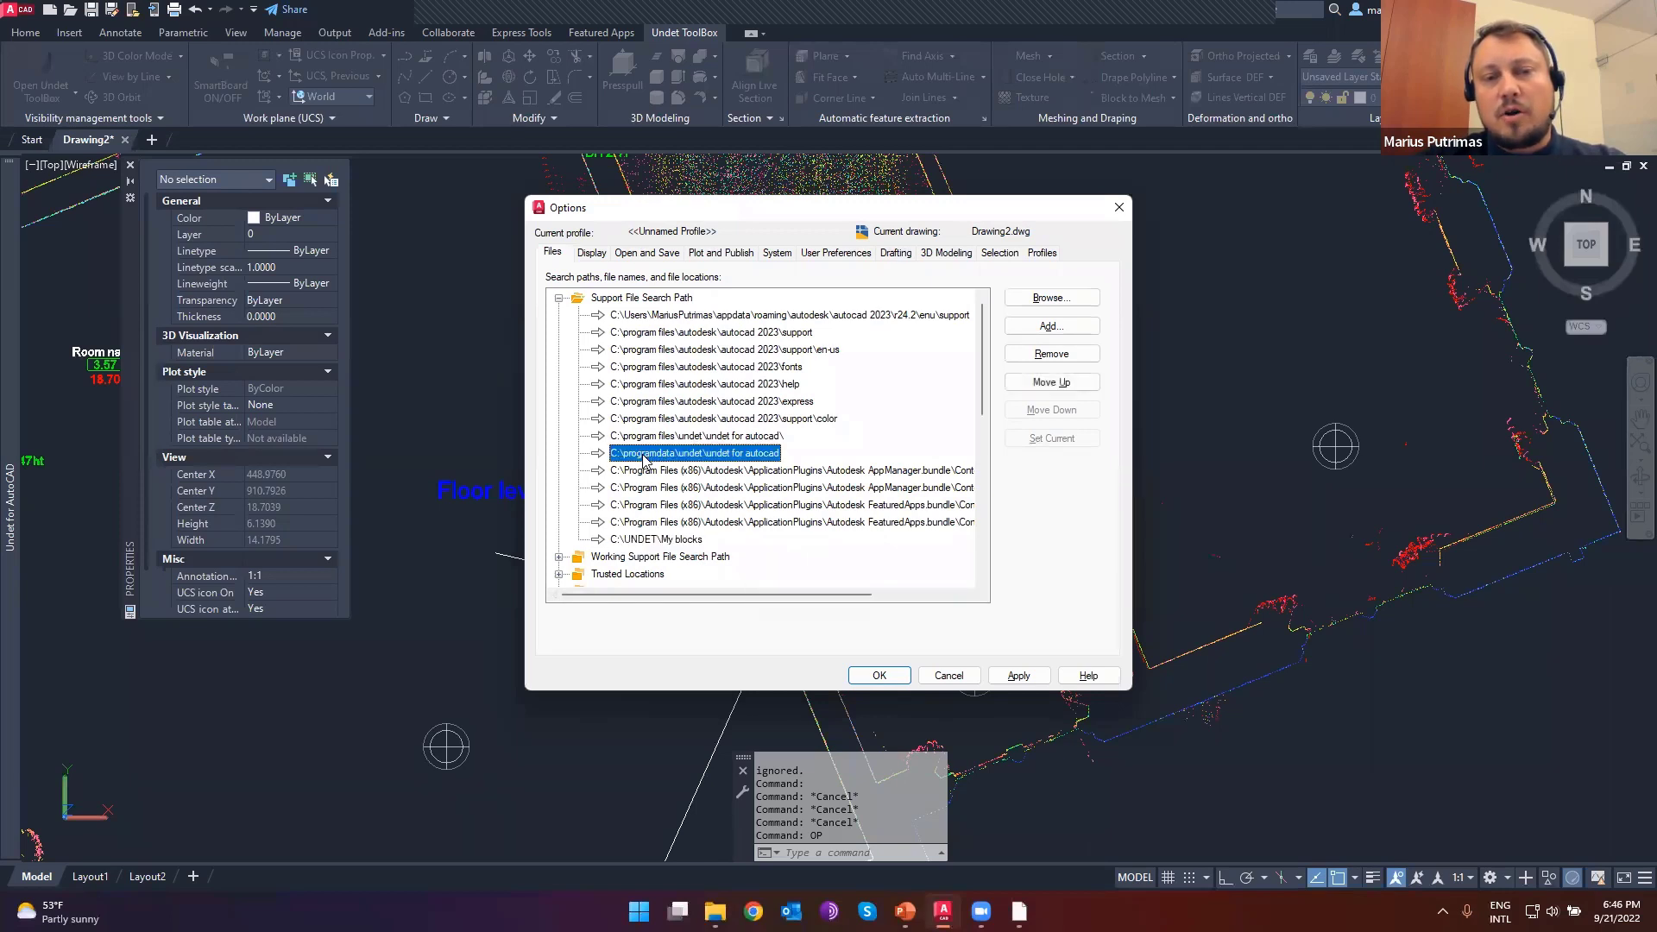
left_click(641, 541)
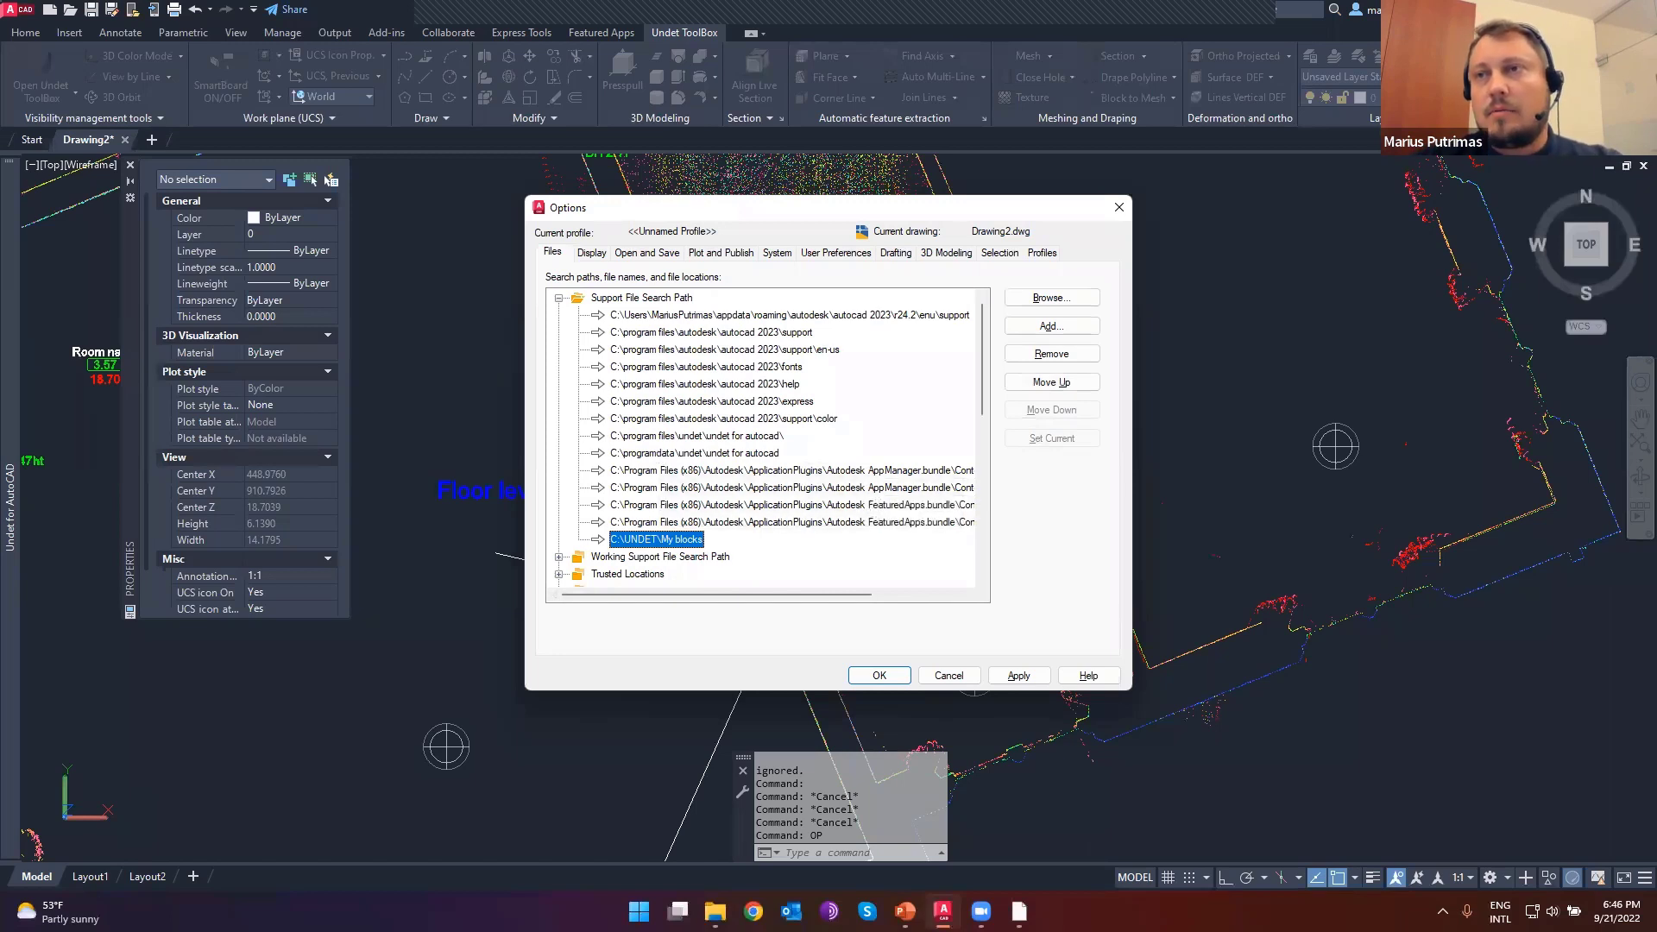
left_click(665, 539)
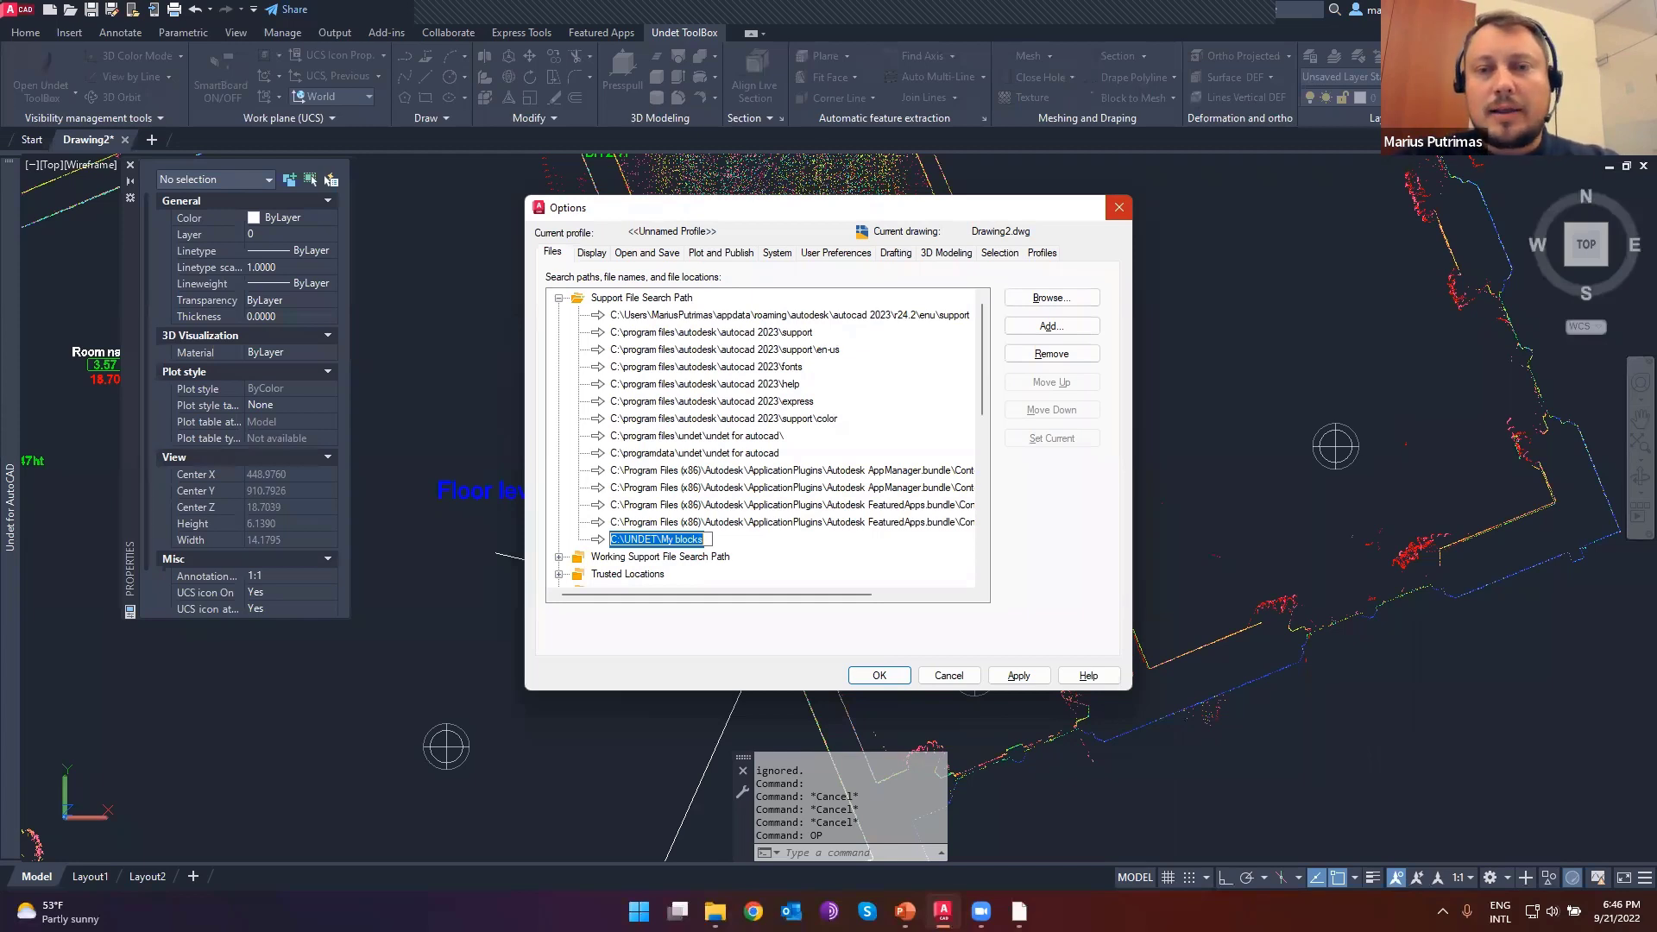
left_click(1118, 210)
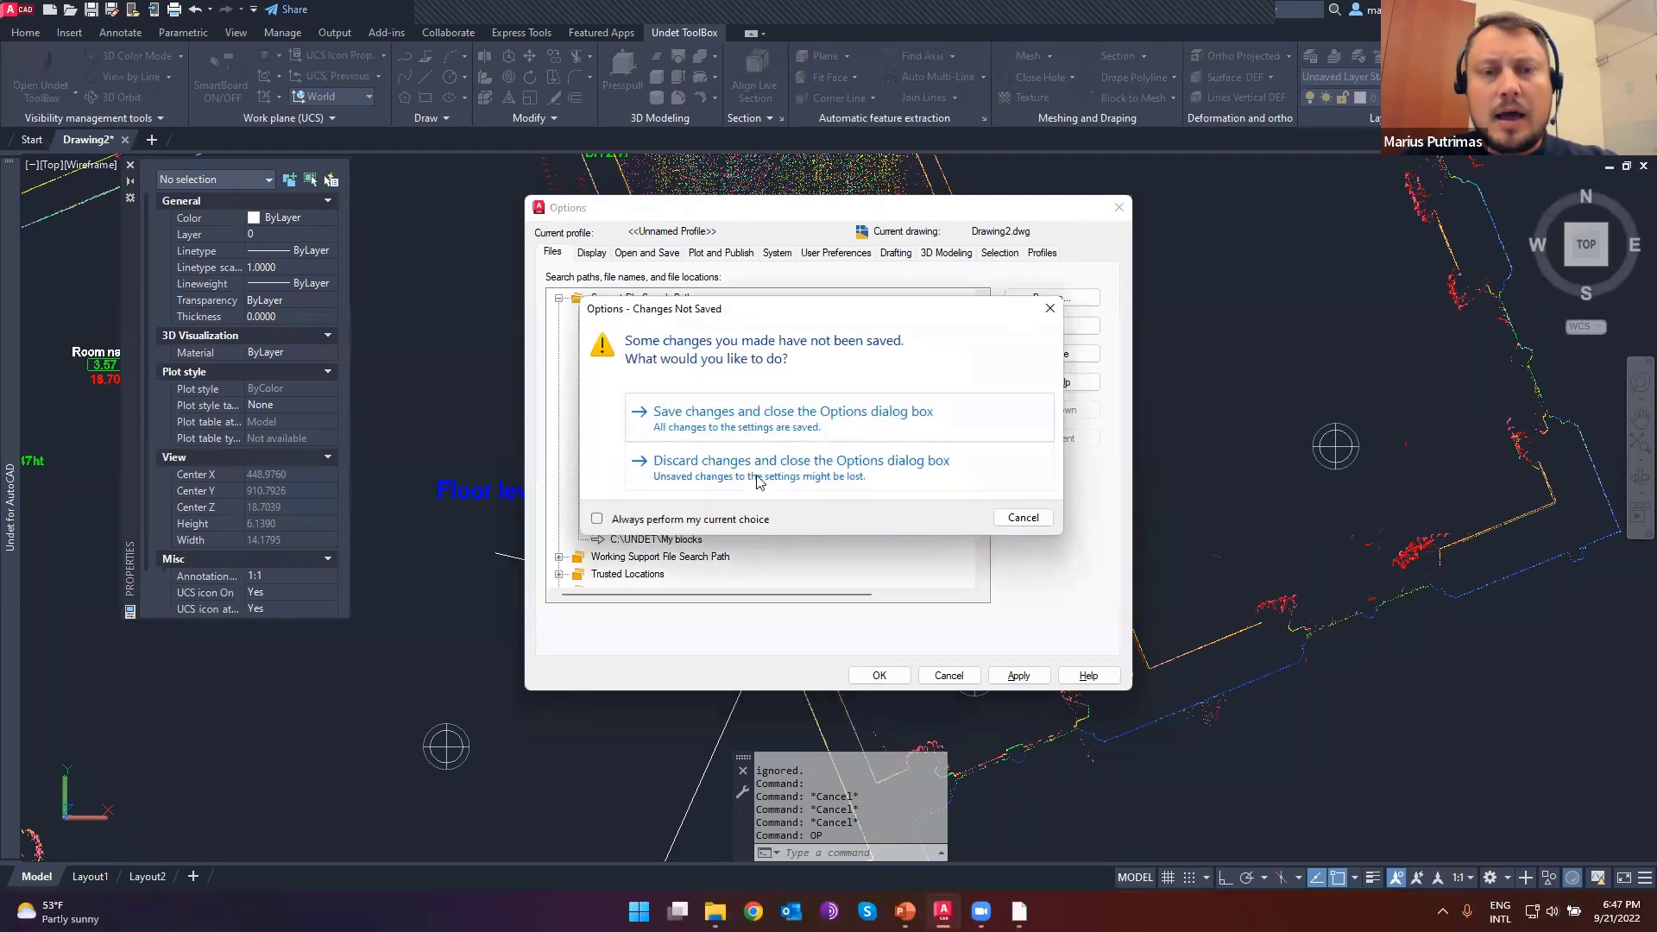
left_click(758, 479)
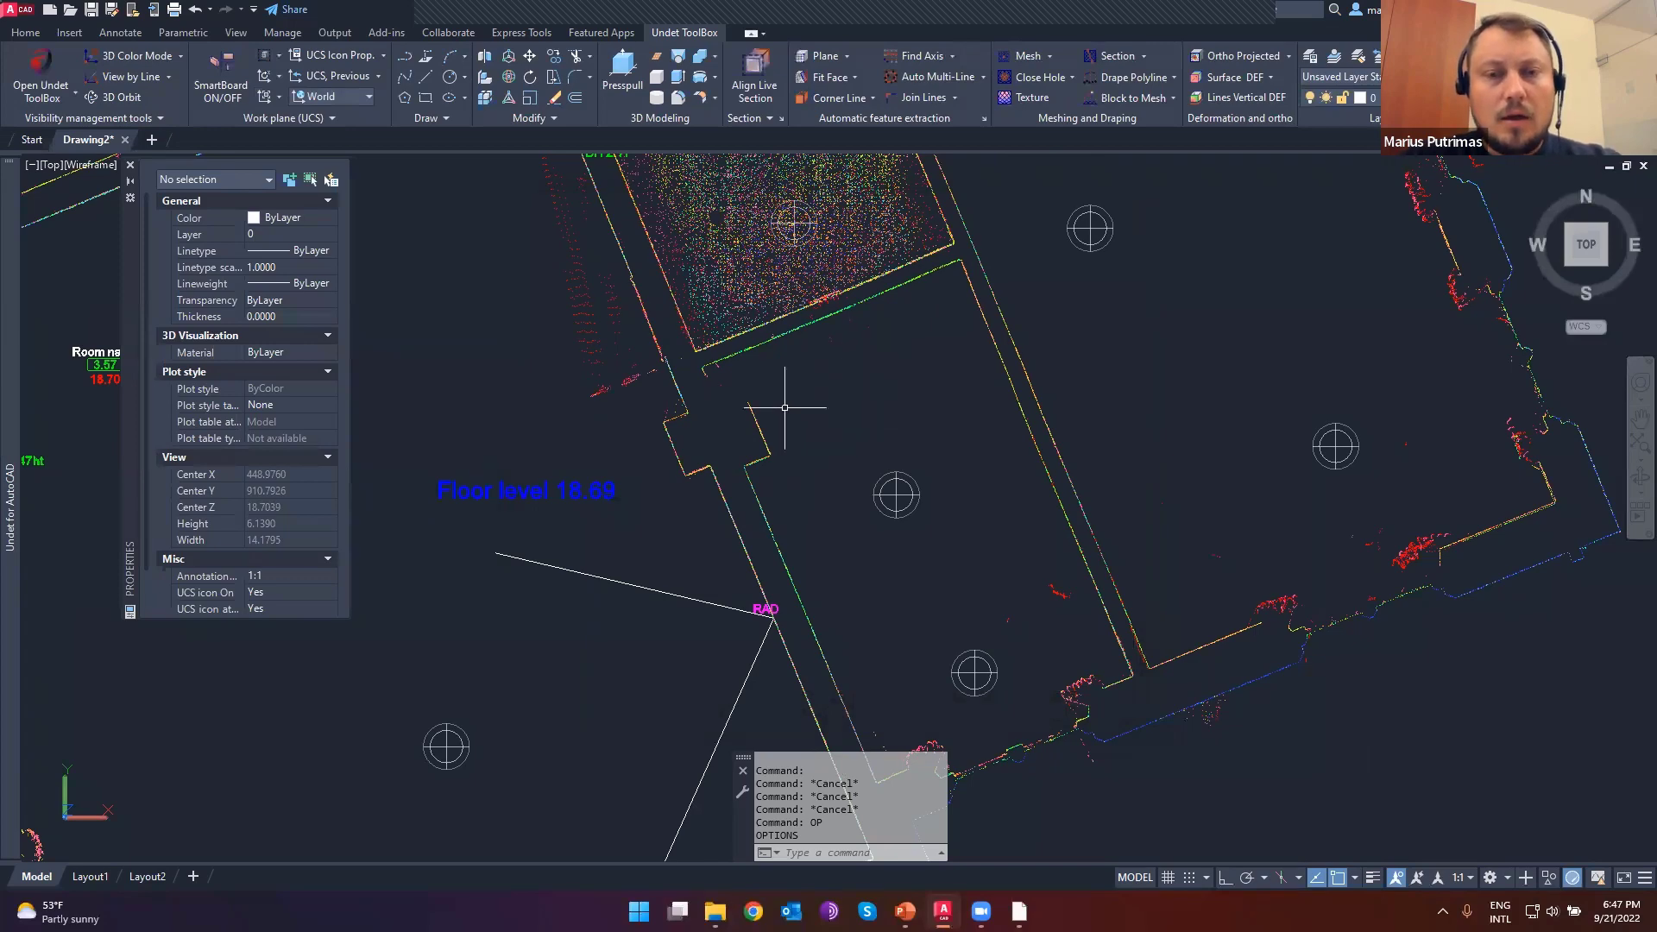
scroll(784, 408, "down", 6)
middle_click_drag(740, 418, 837, 454)
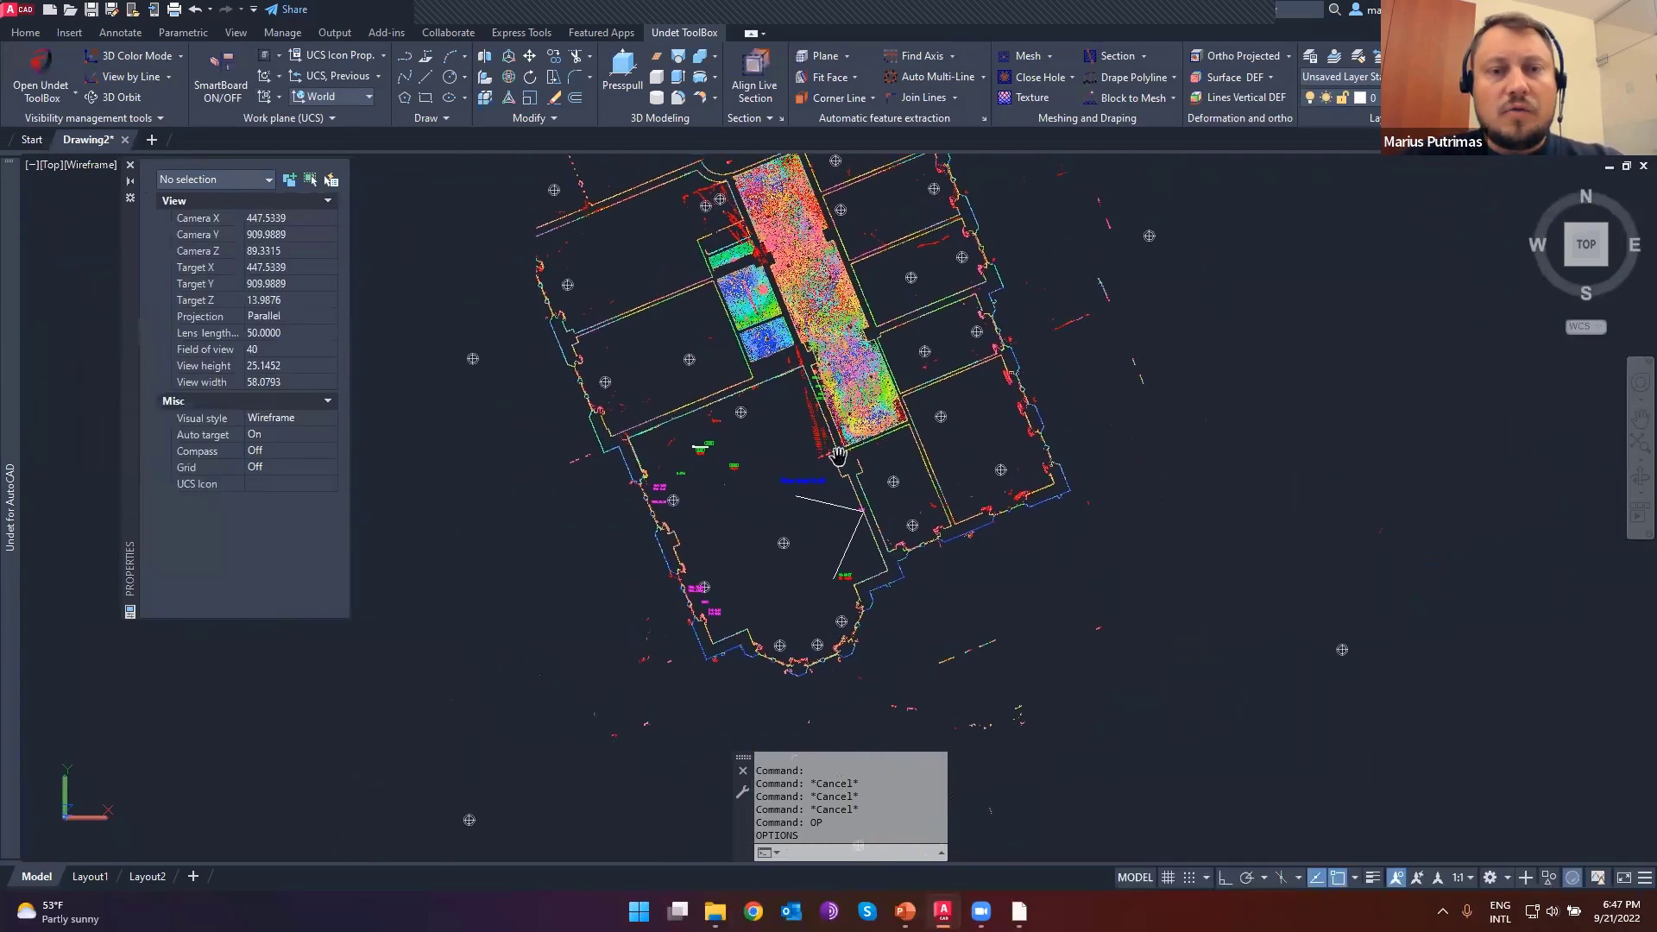
scroll(745, 513, "up", 2)
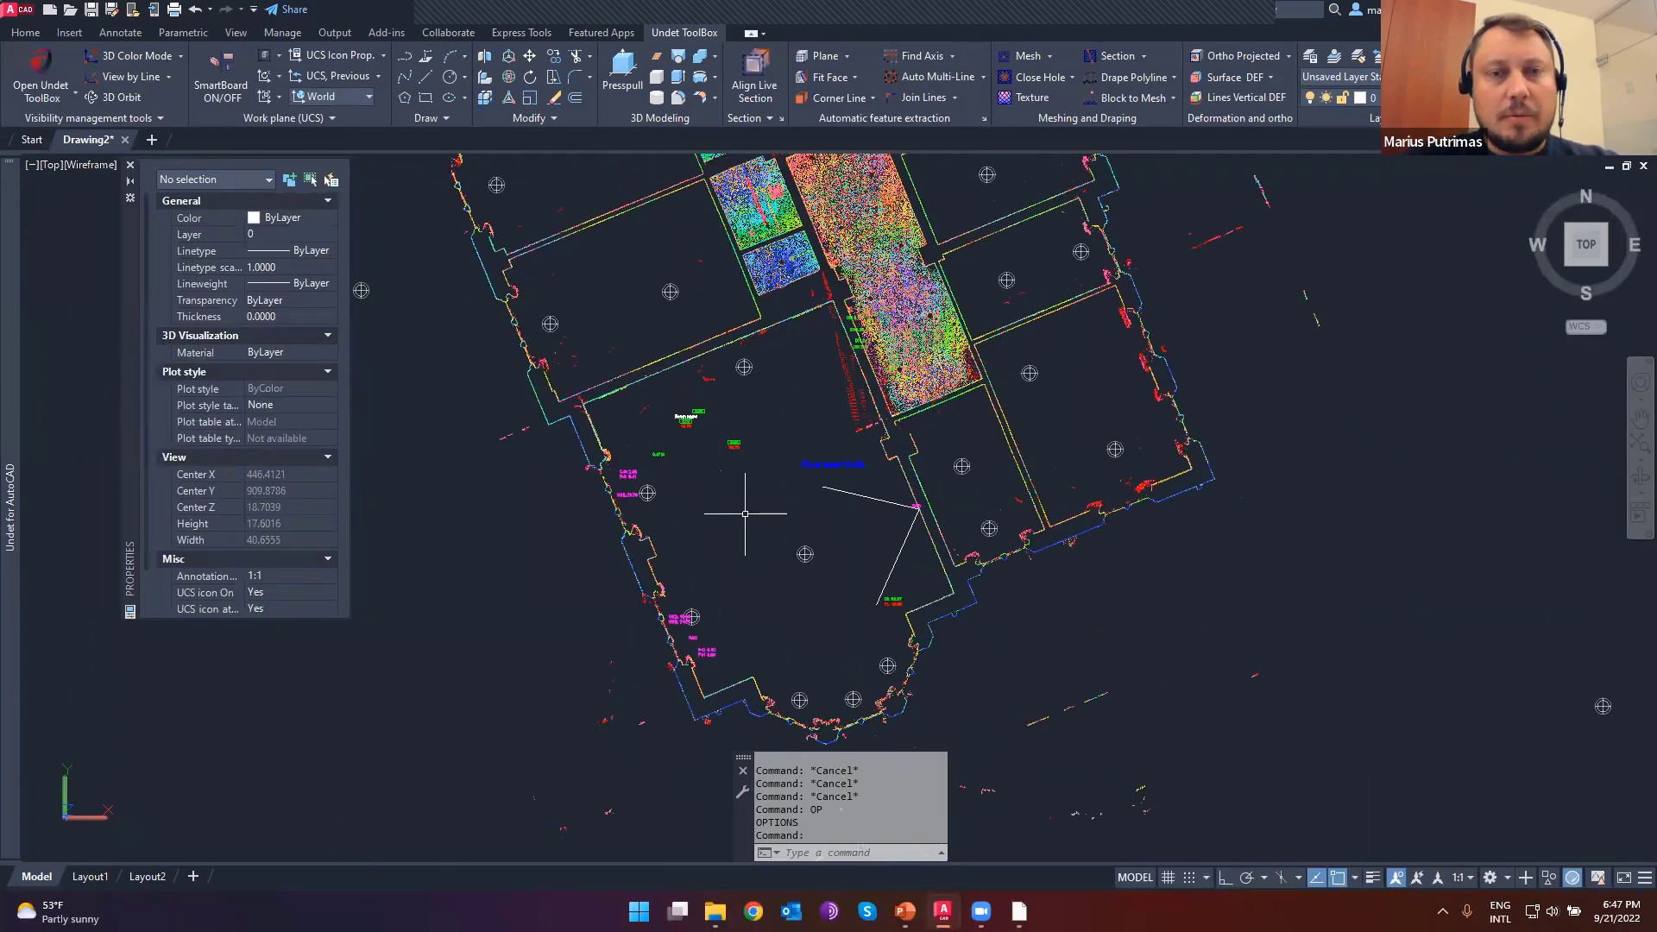
middle_click_drag(745, 514, 821, 535)
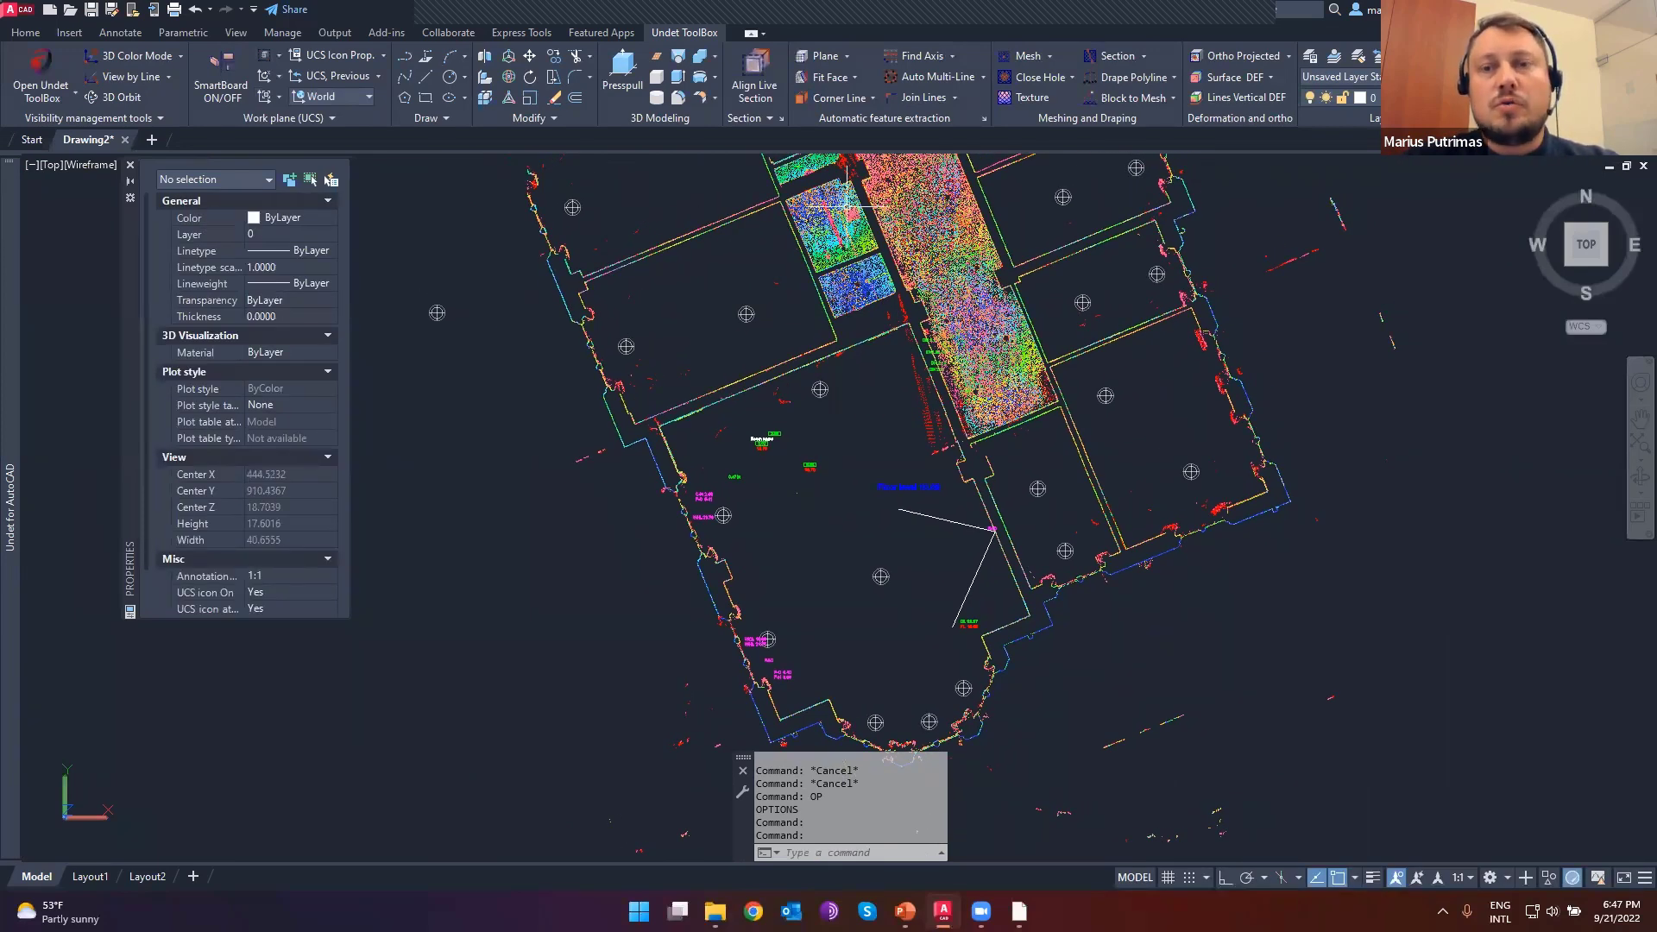
- Switch to the Undet Browser and arrange its window beside the whole floor plan, with the panorama turned toward the sofas
key("alt+Tab")
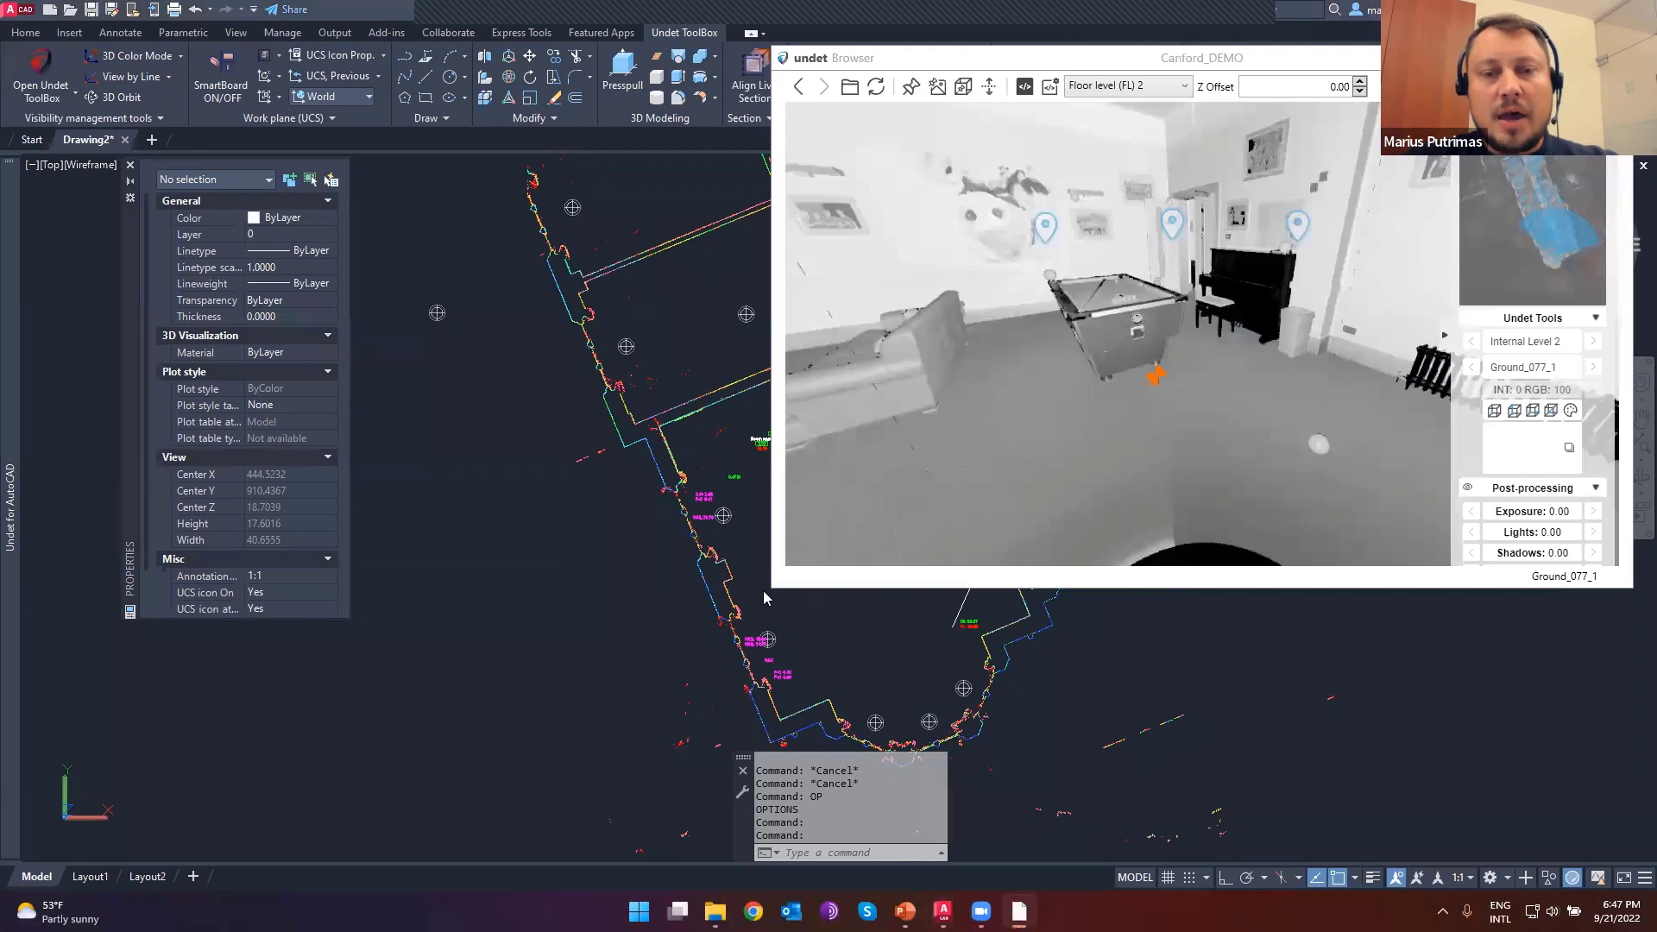
scroll(682, 595, "down", 4)
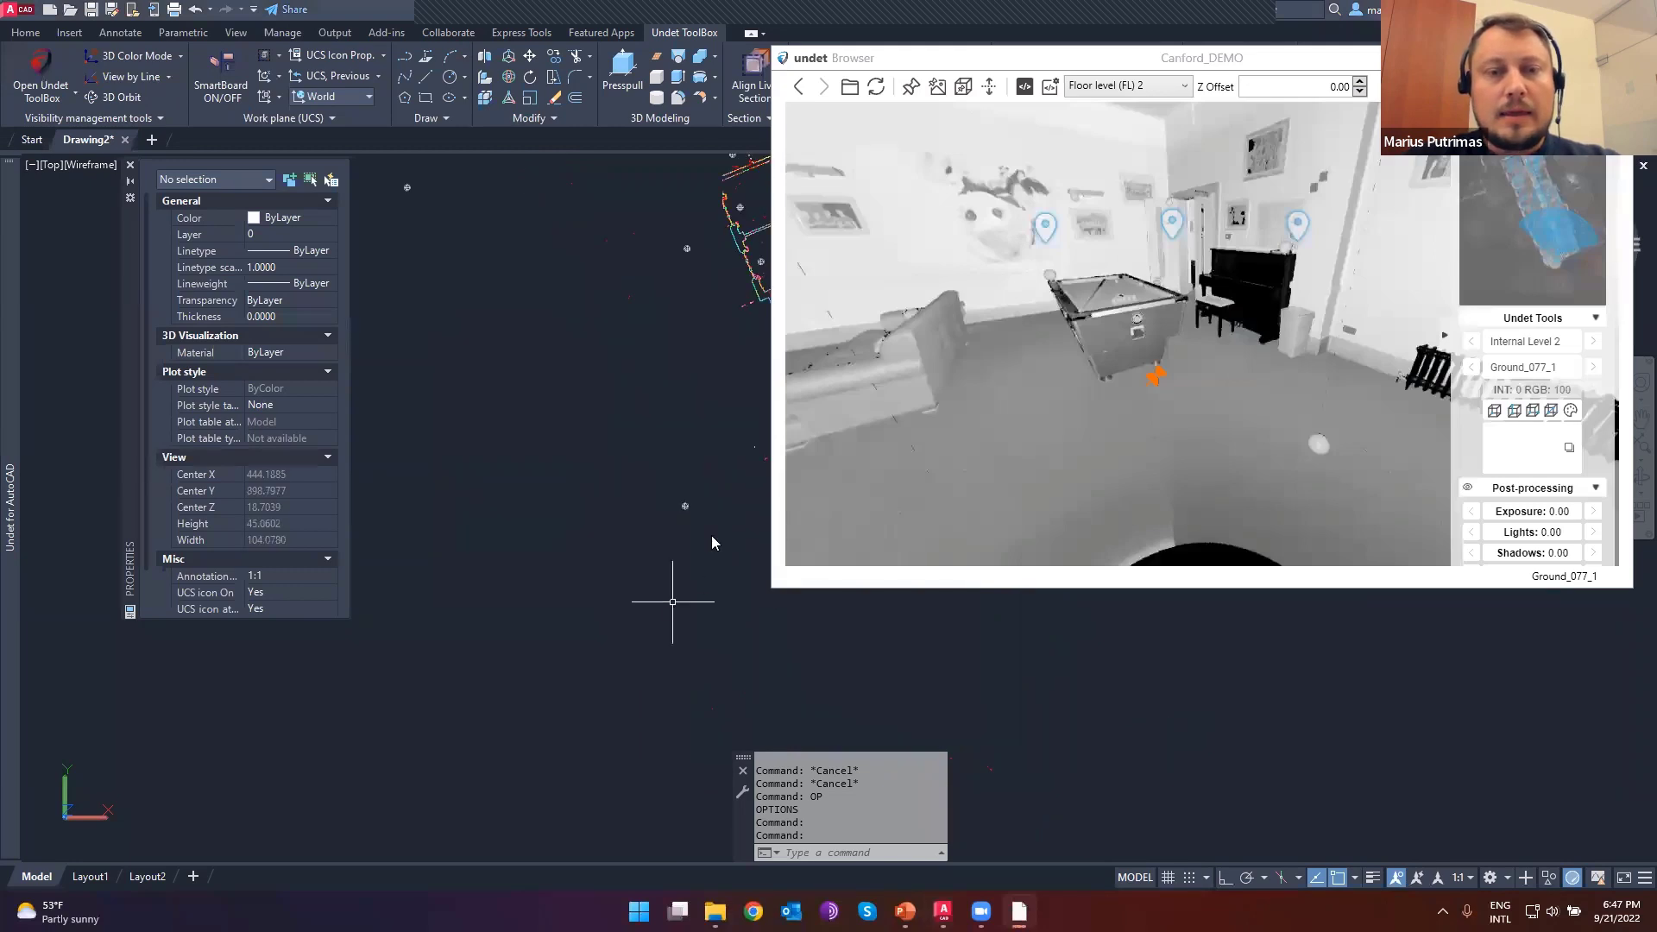
mouse_move(651, 418)
middle_mouse_down()
mouse_move(518, 491)
mouse_move(466, 552)
middle_mouse_up()
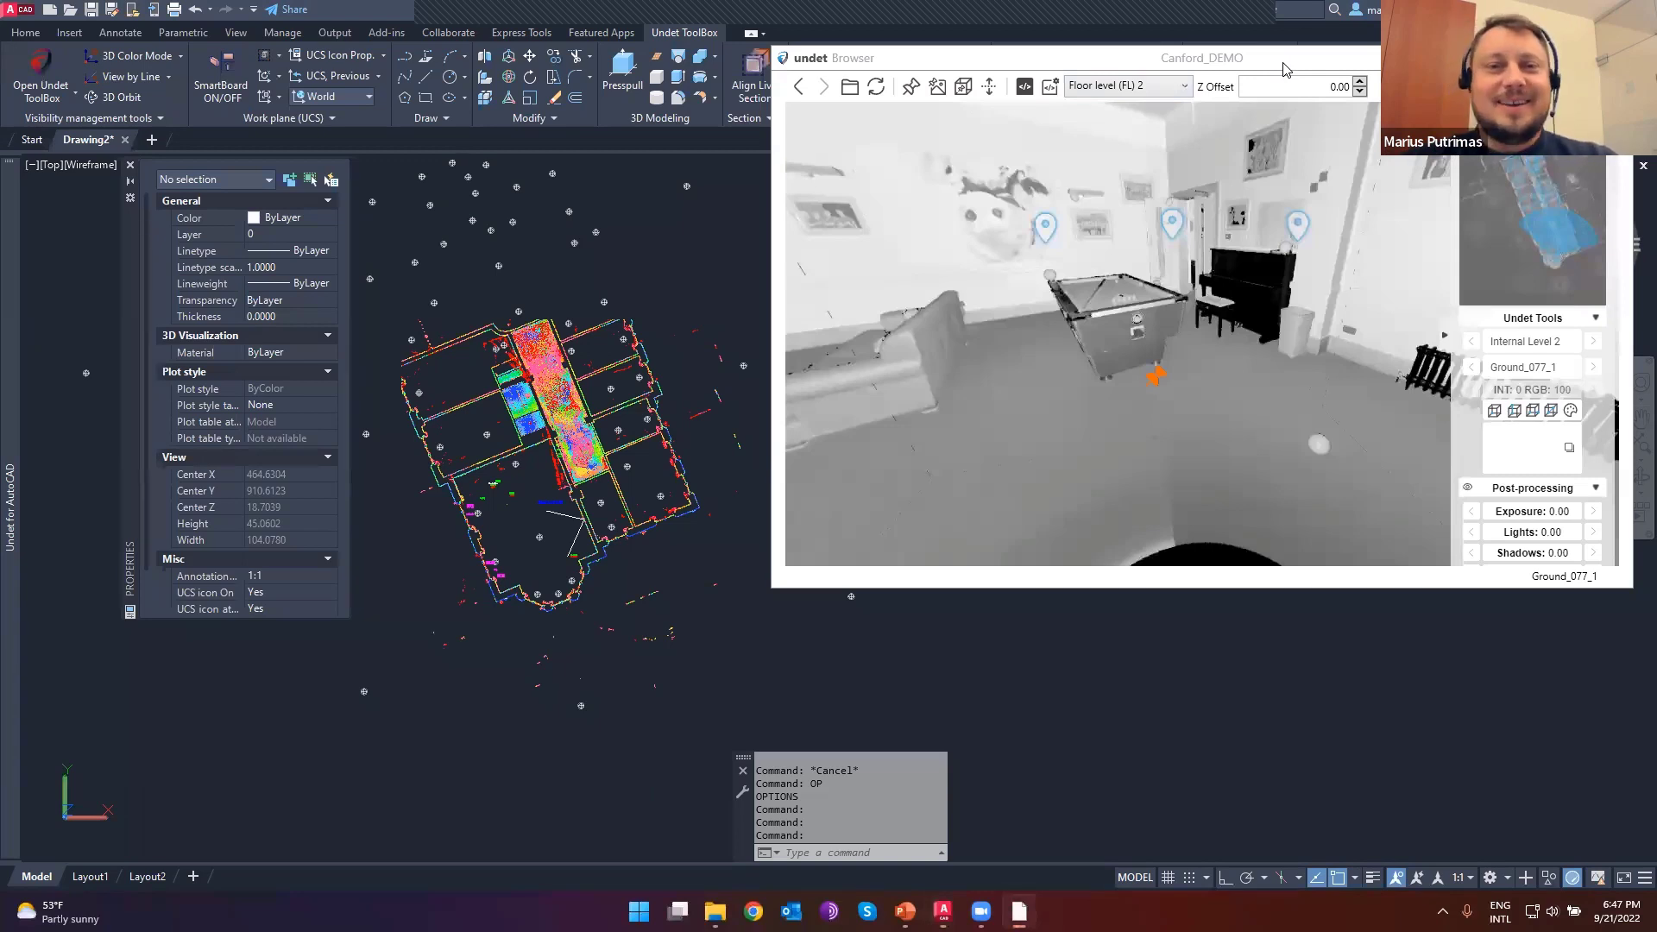
left_click_drag(1283, 69, 1278, 136)
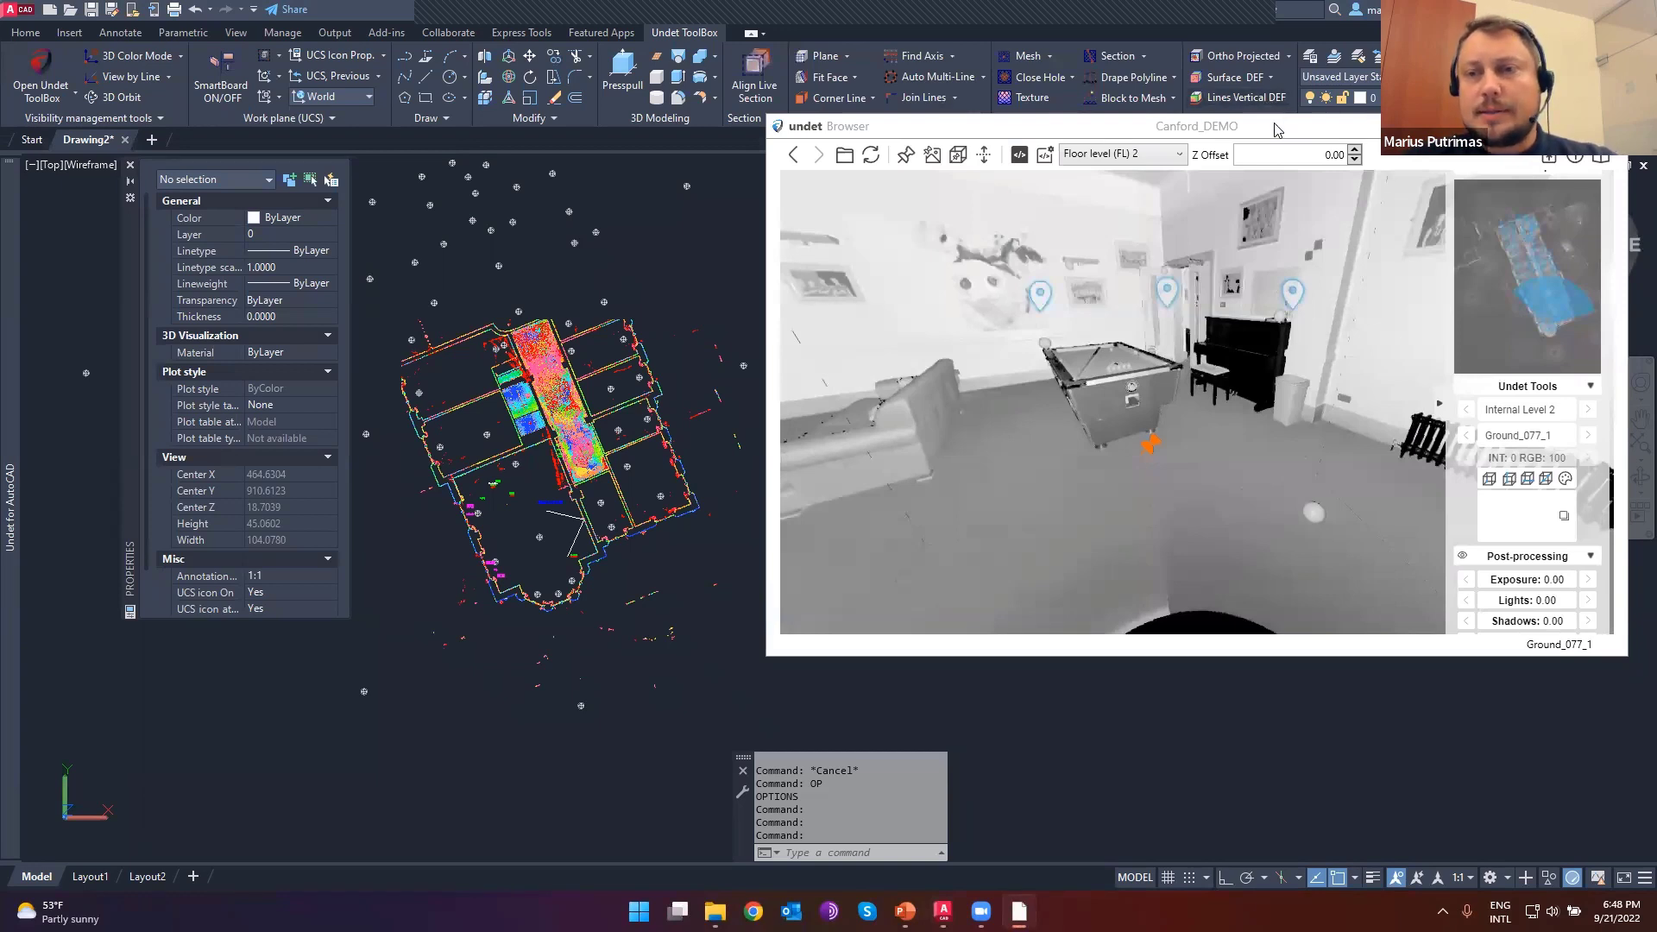
left_click_drag(1274, 132, 1249, 161)
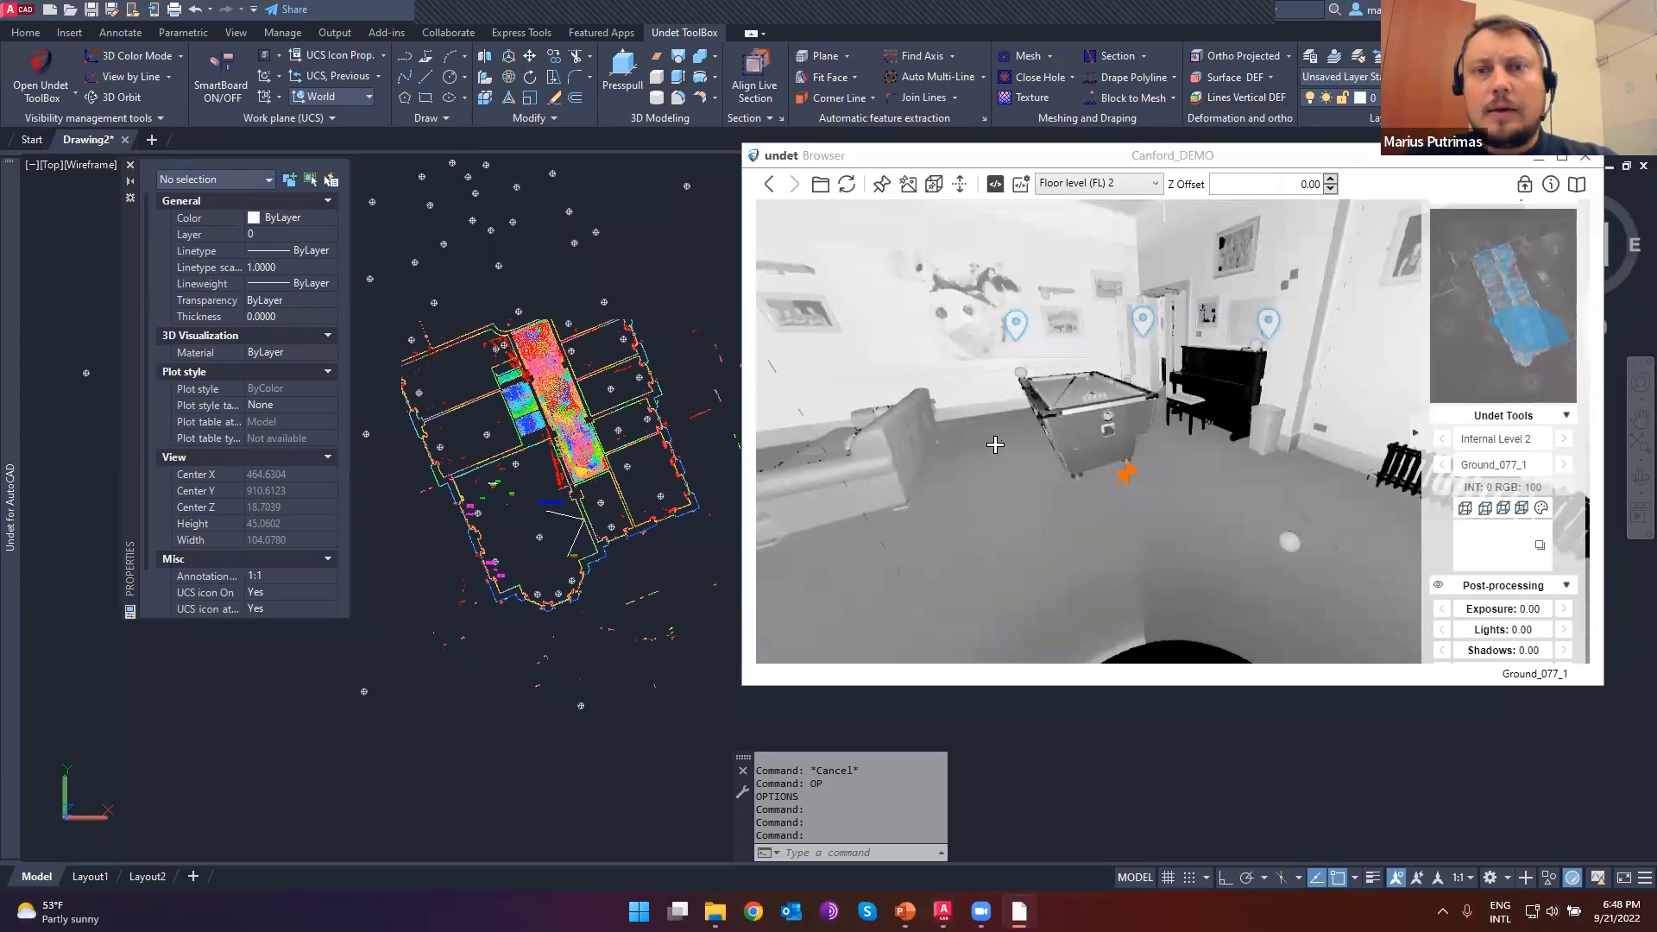
left_click_drag(973, 484, 1180, 457)
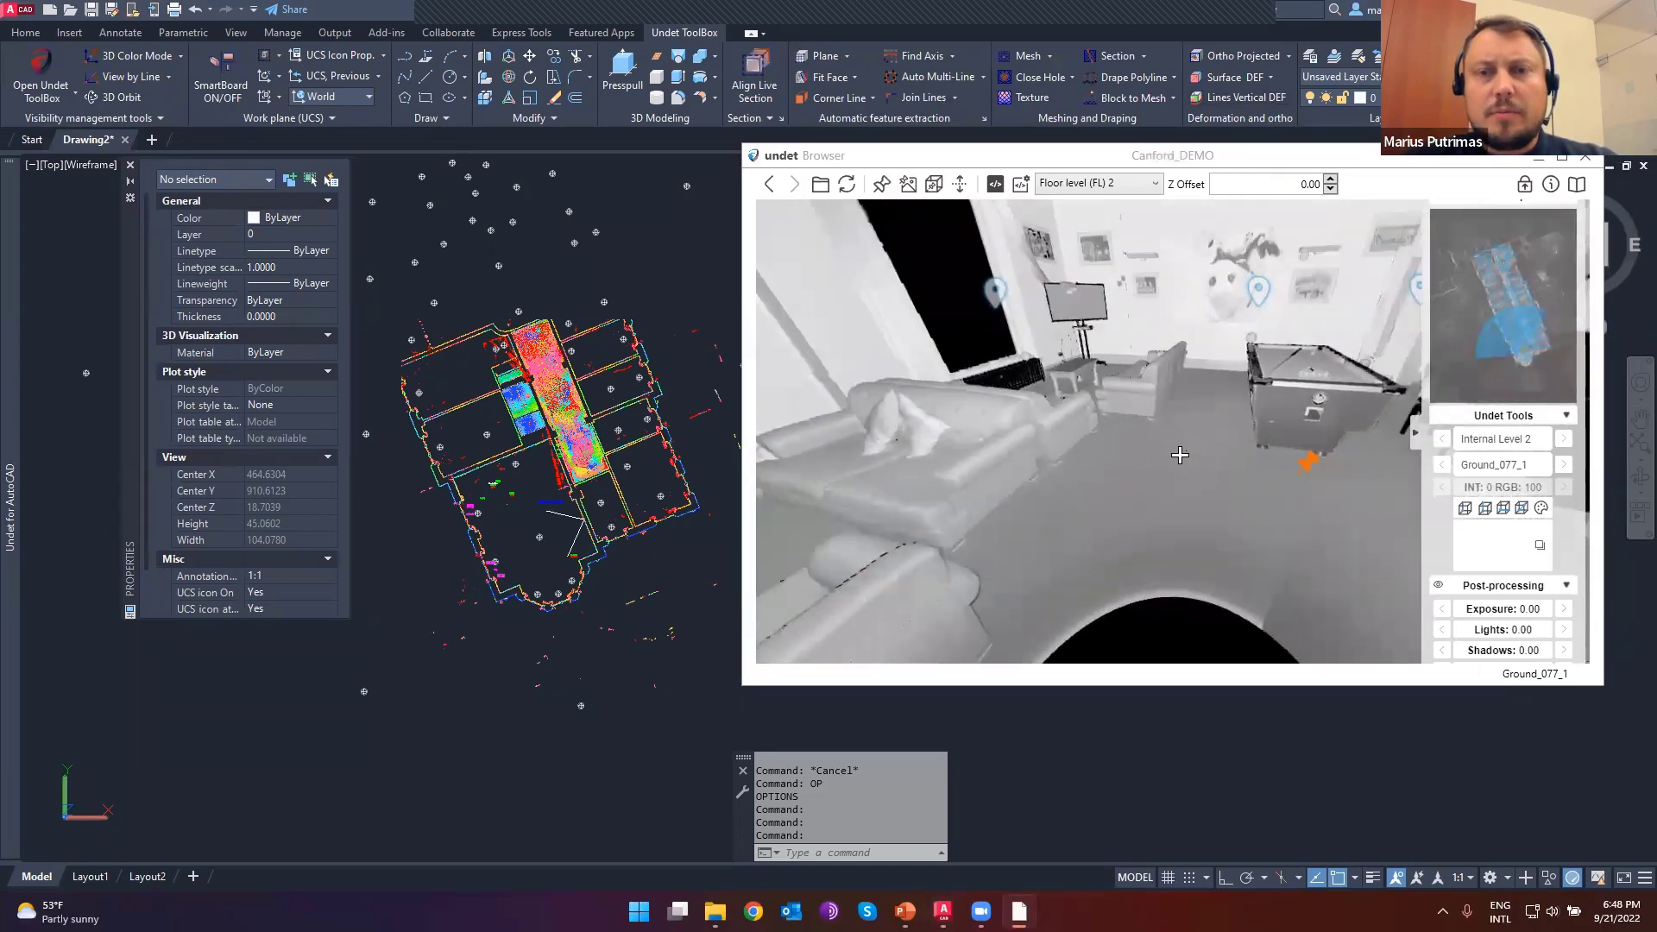